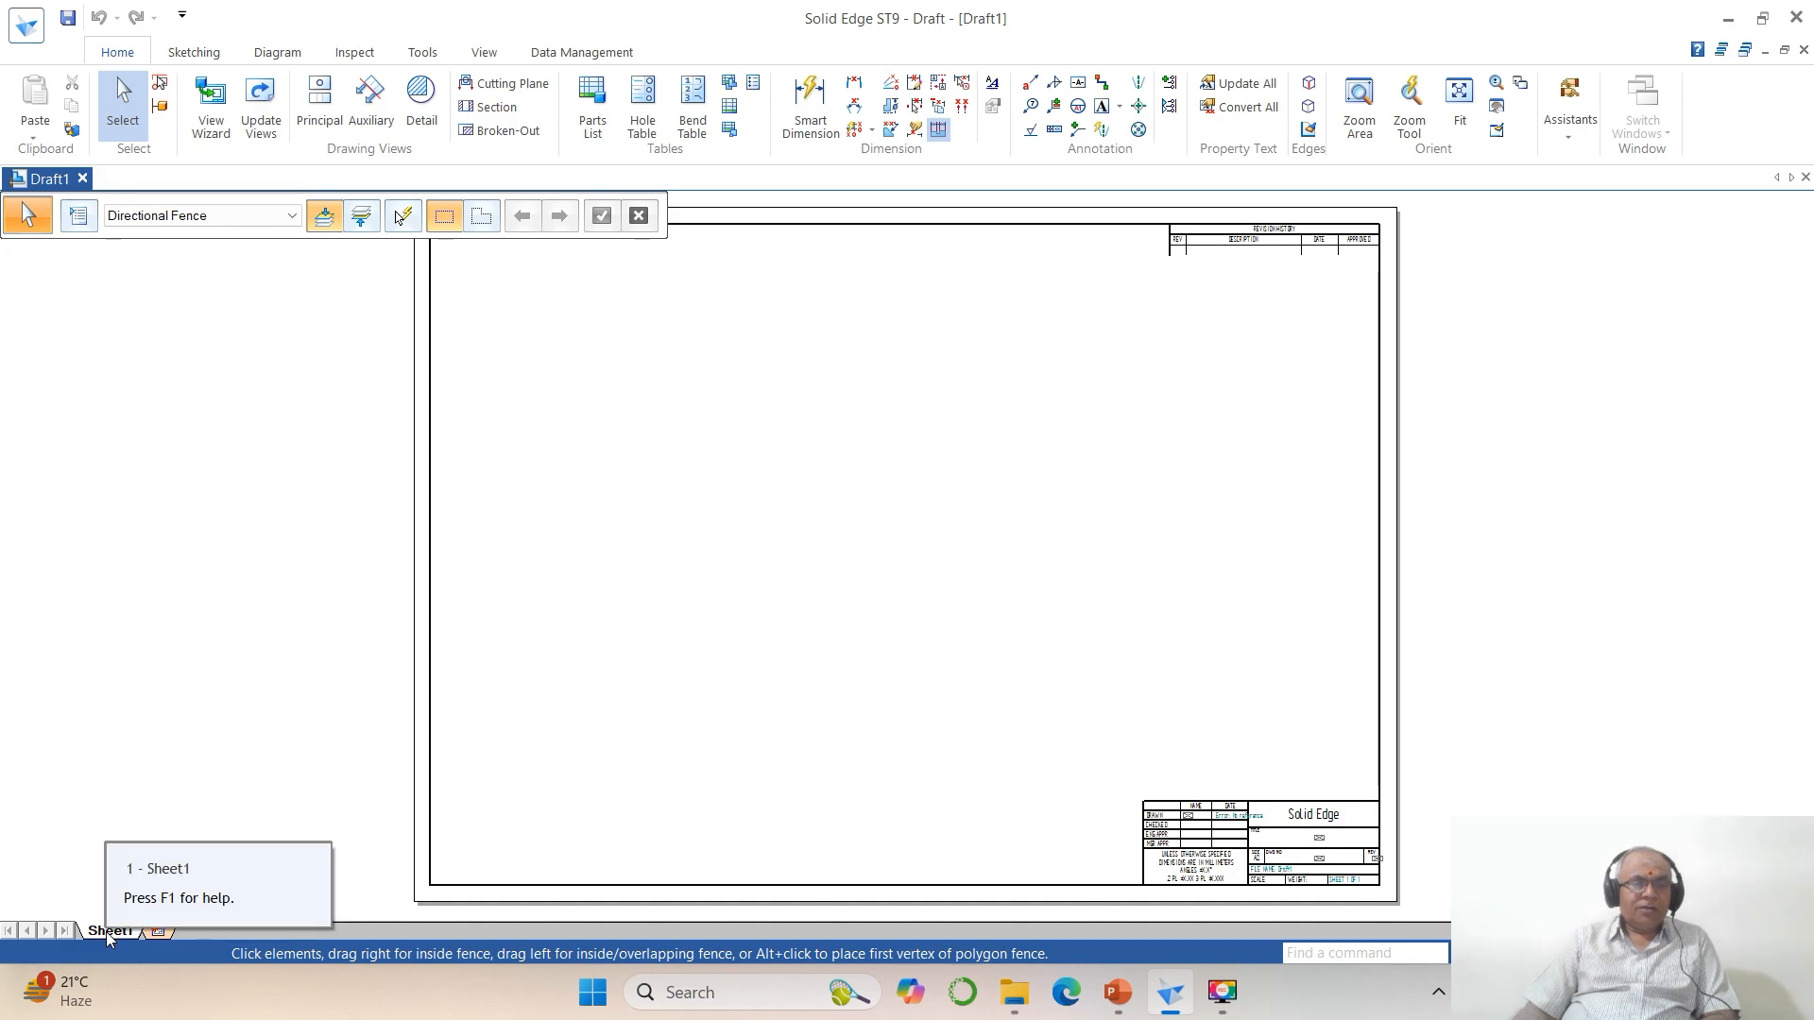
Step: Set Sheet1's background sheet to A4-Sheet in the sheet setup and turn off showing the background
{"action": "right_click", "coordinate": [107, 933]}
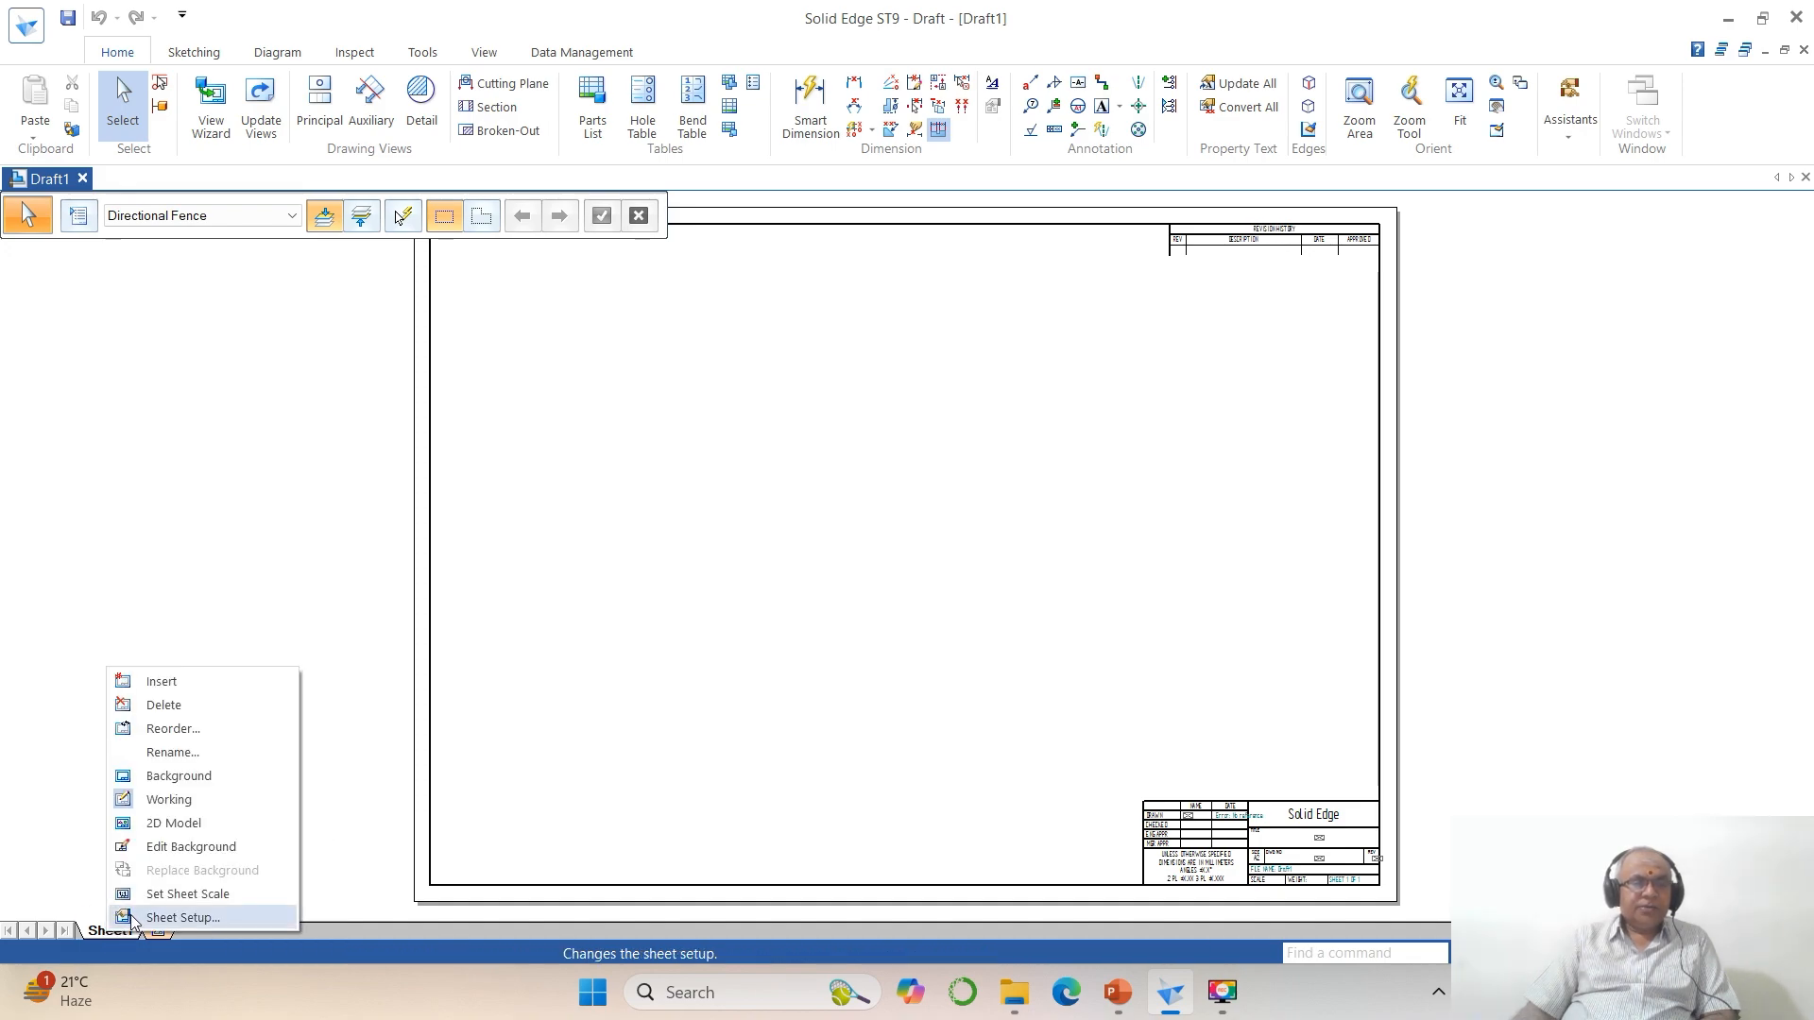
{"action": "left_click", "coordinate": [133, 919]}
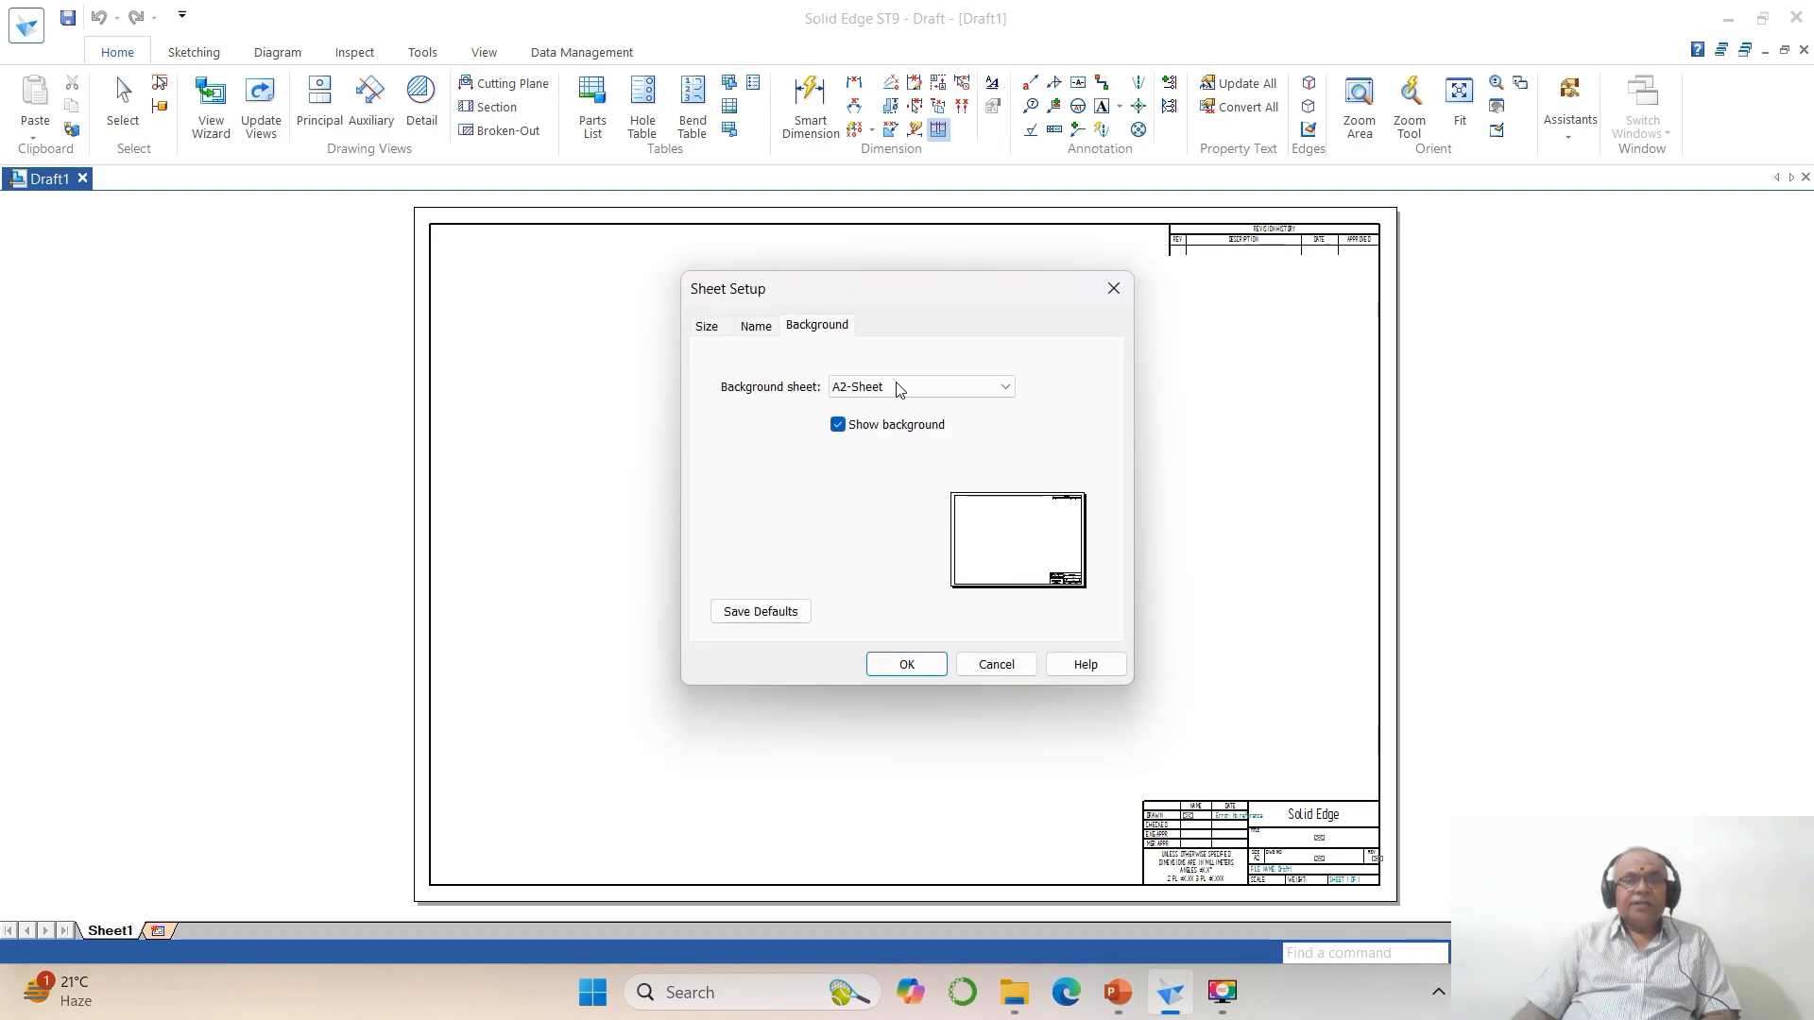
{"action": "left_click", "coordinate": [1010, 388]}
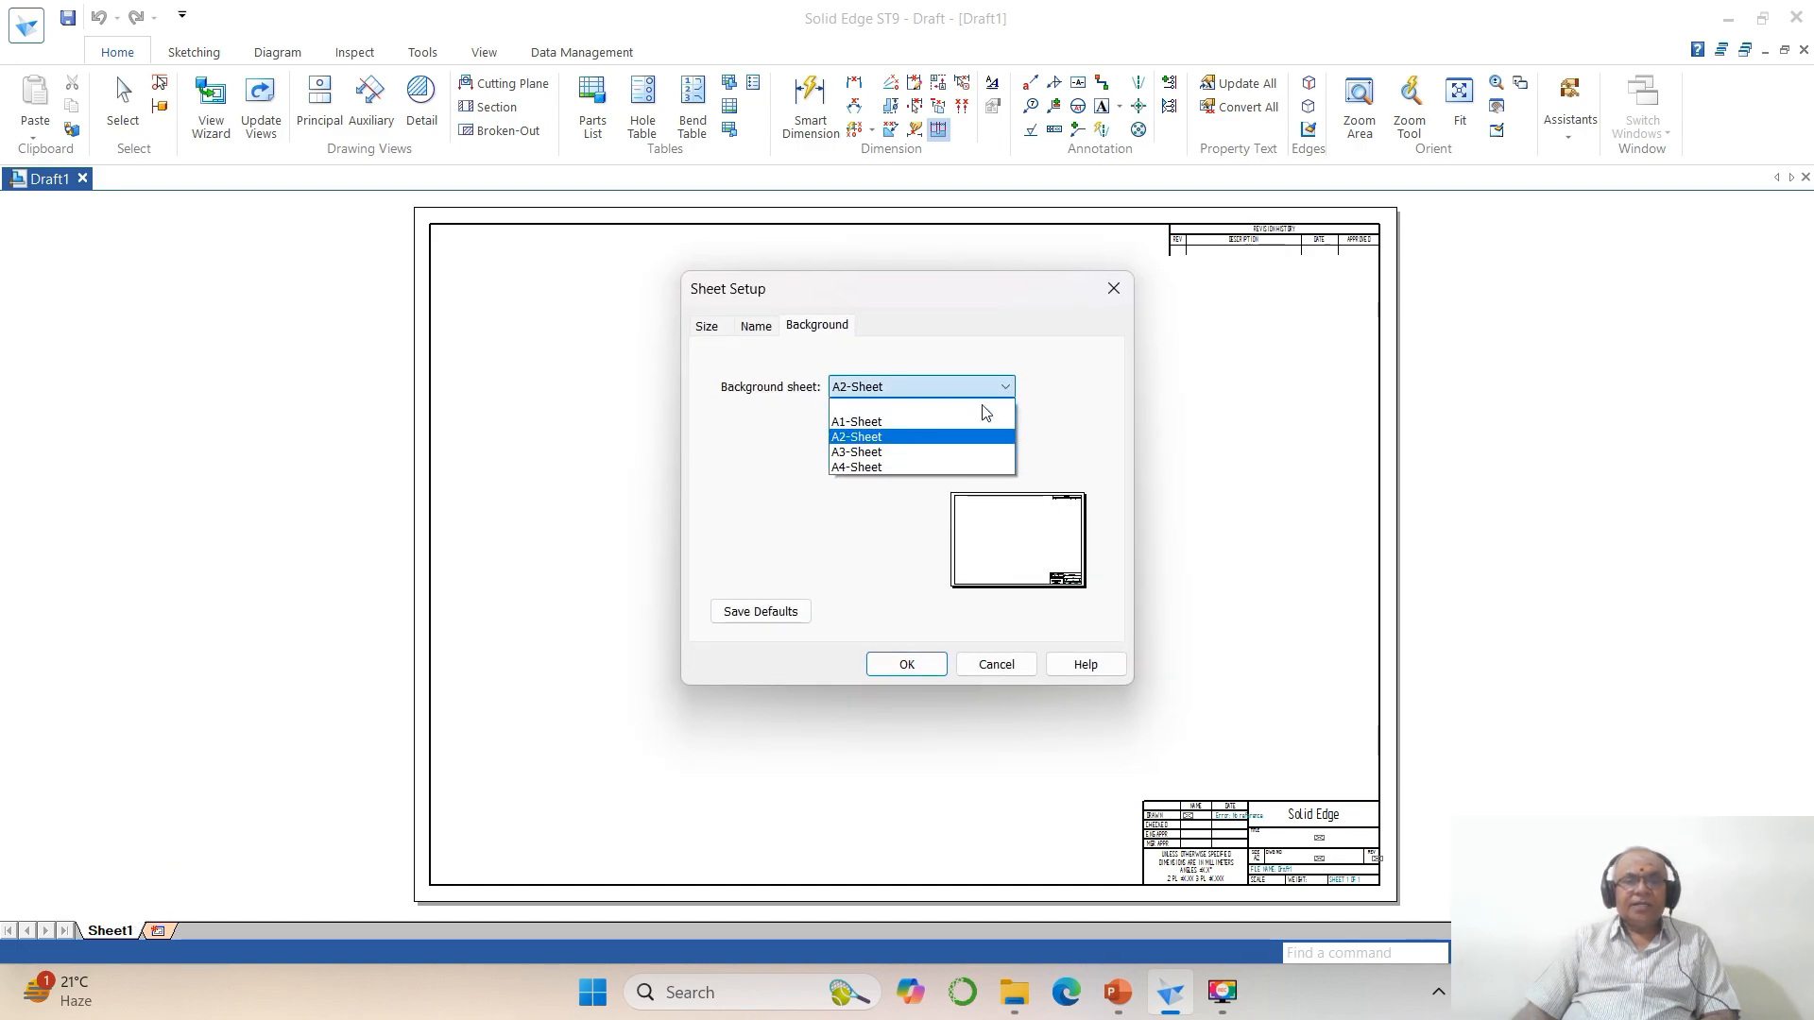
{"action": "left_click", "coordinate": [874, 467]}
{"action": "left_click", "coordinate": [840, 425]}
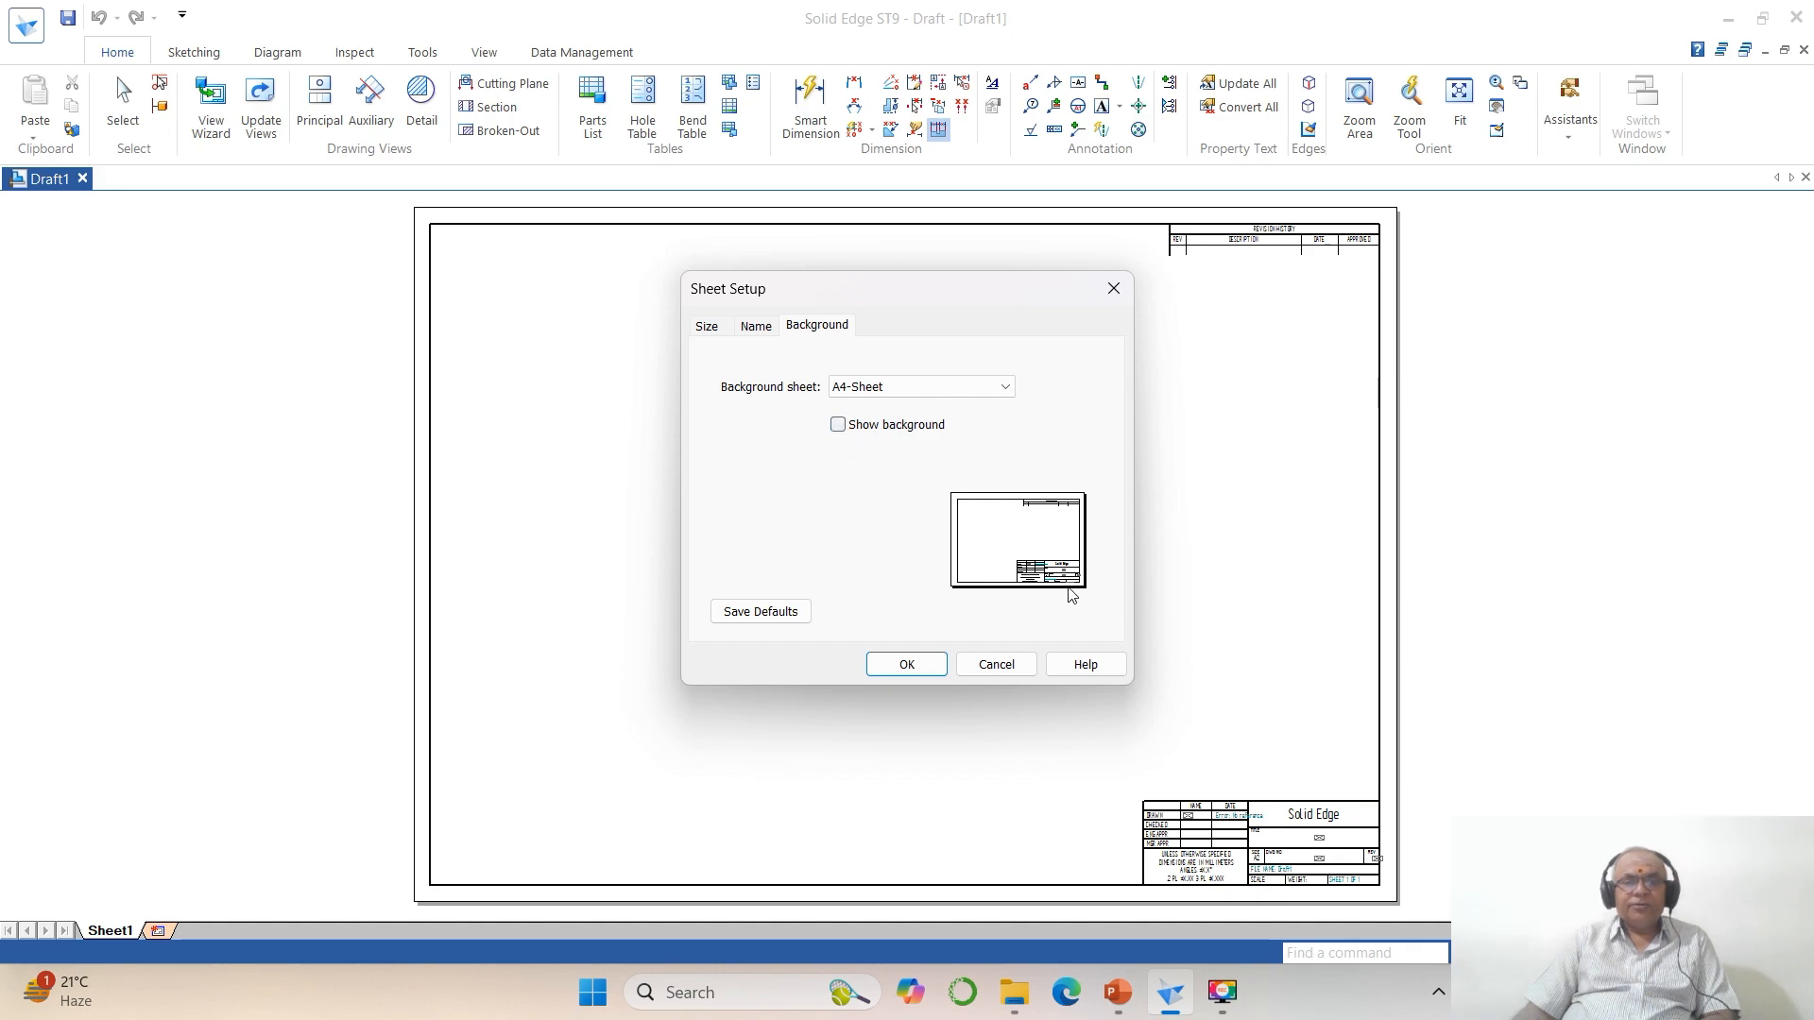
{"action": "left_click", "coordinate": [907, 665]}
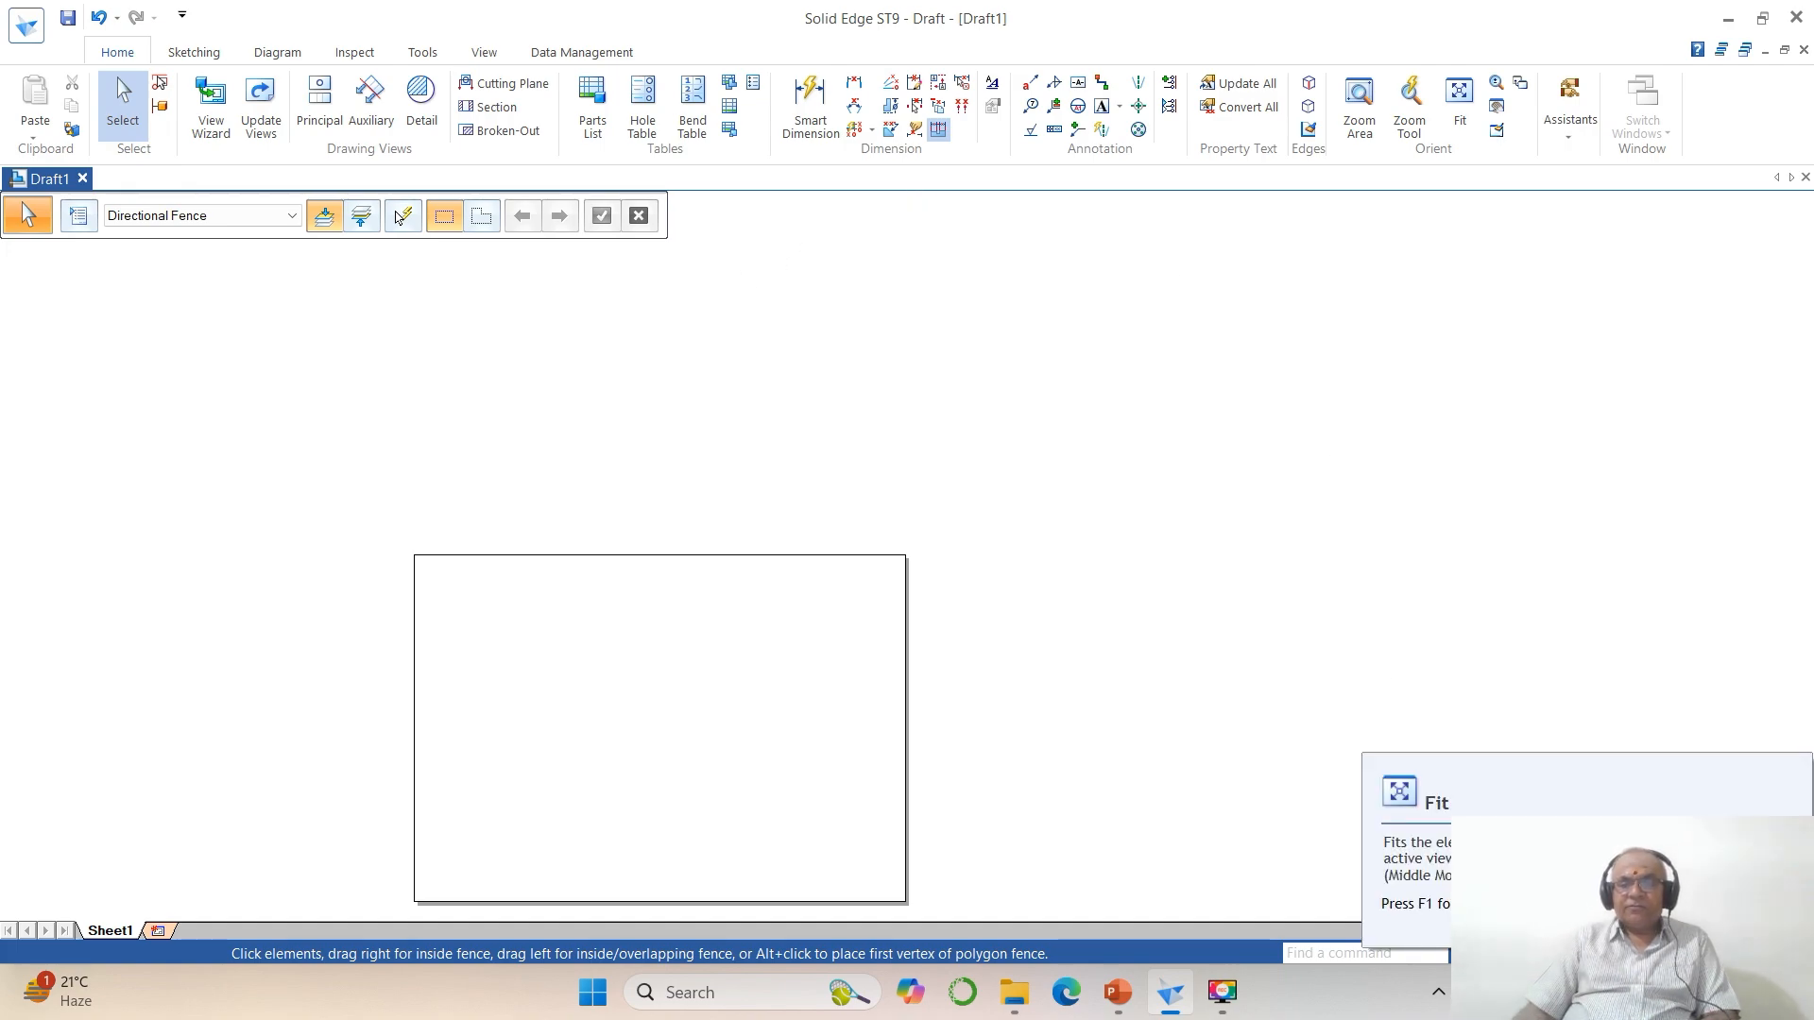
Step: Start the Text command and set its font to Times New Roman with a size of 4
{"action": "left_click", "coordinate": [1553, 952]}
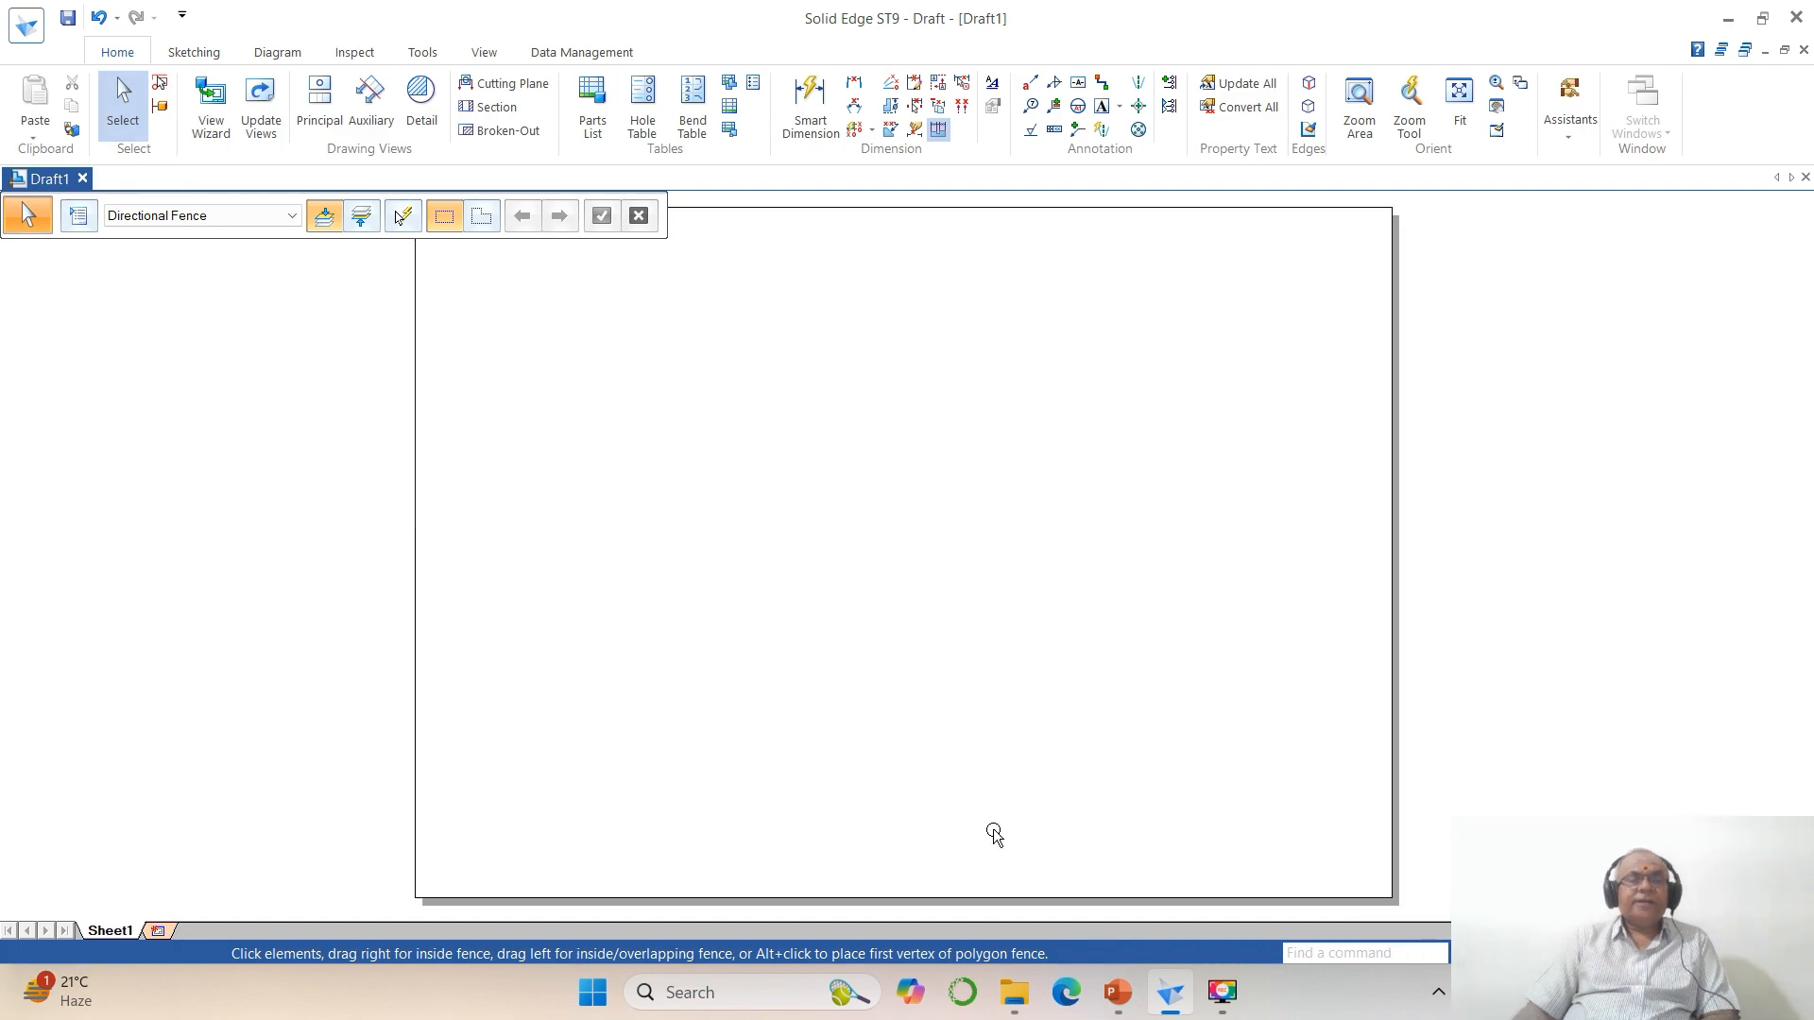
{"action": "scroll", "coordinate": [607, 619], "scroll_direction": "down", "scroll_amount": 1}
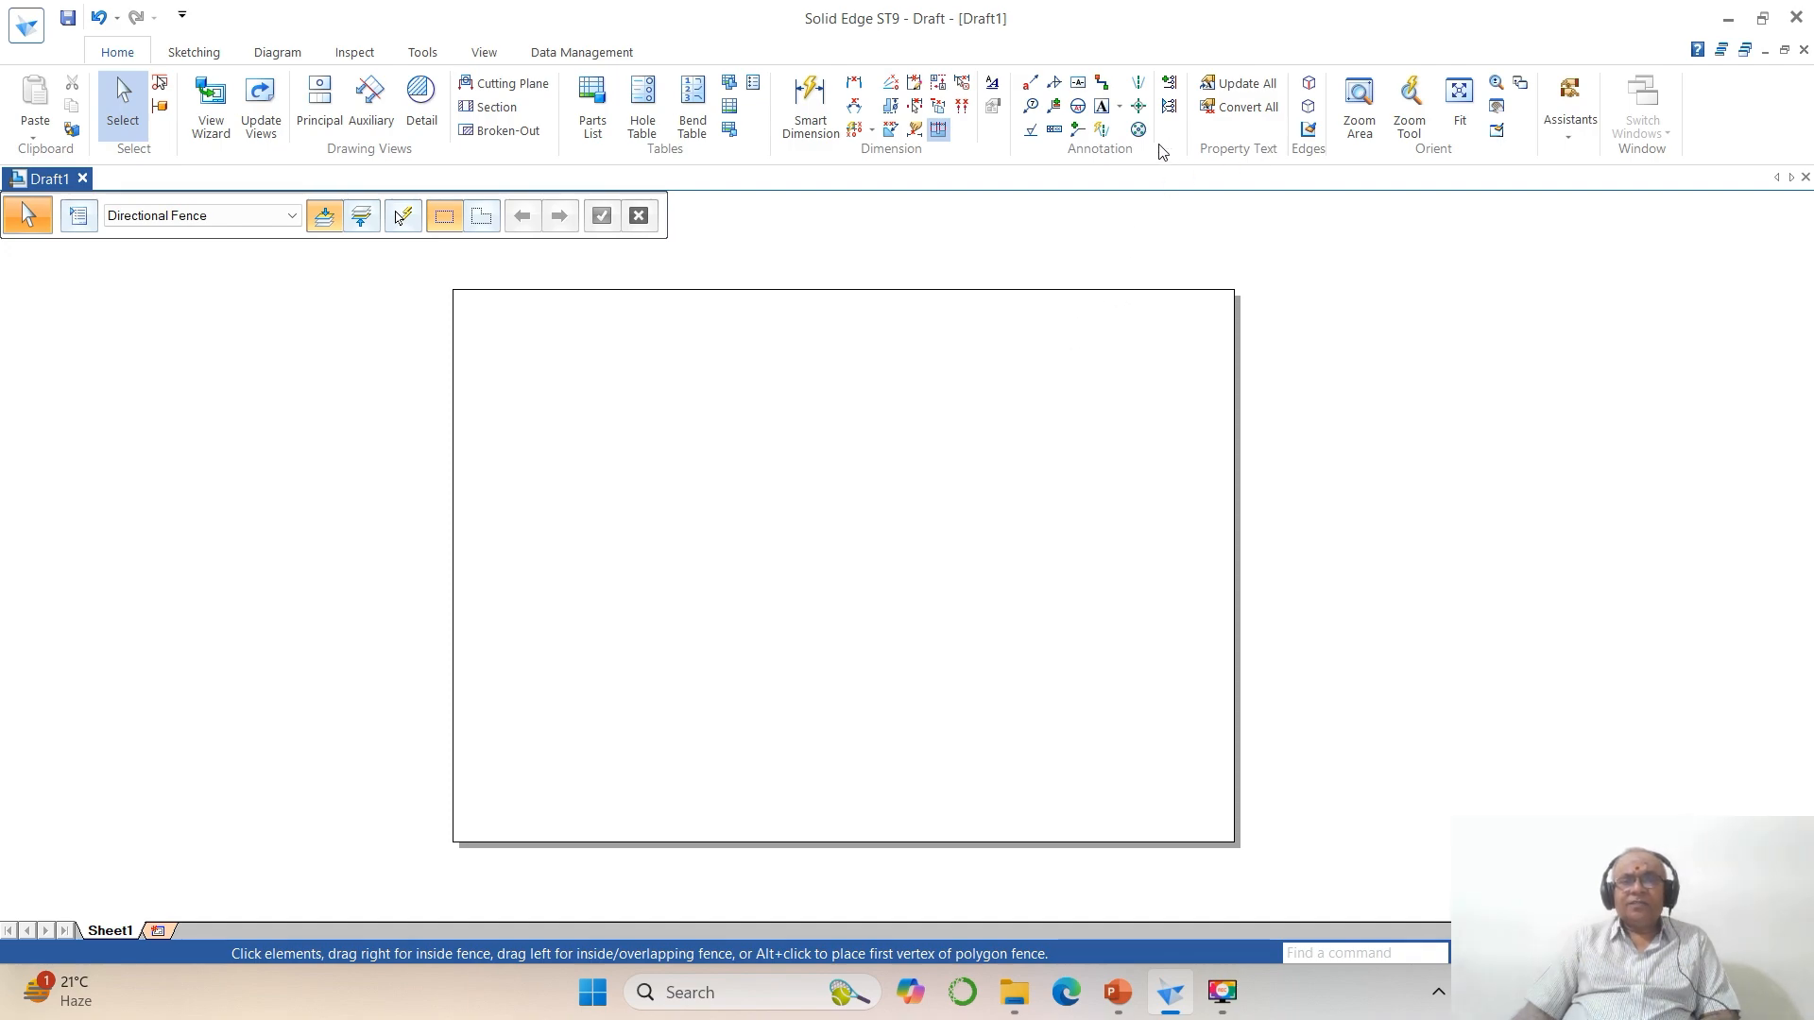
{"action": "left_click", "coordinate": [1101, 106]}
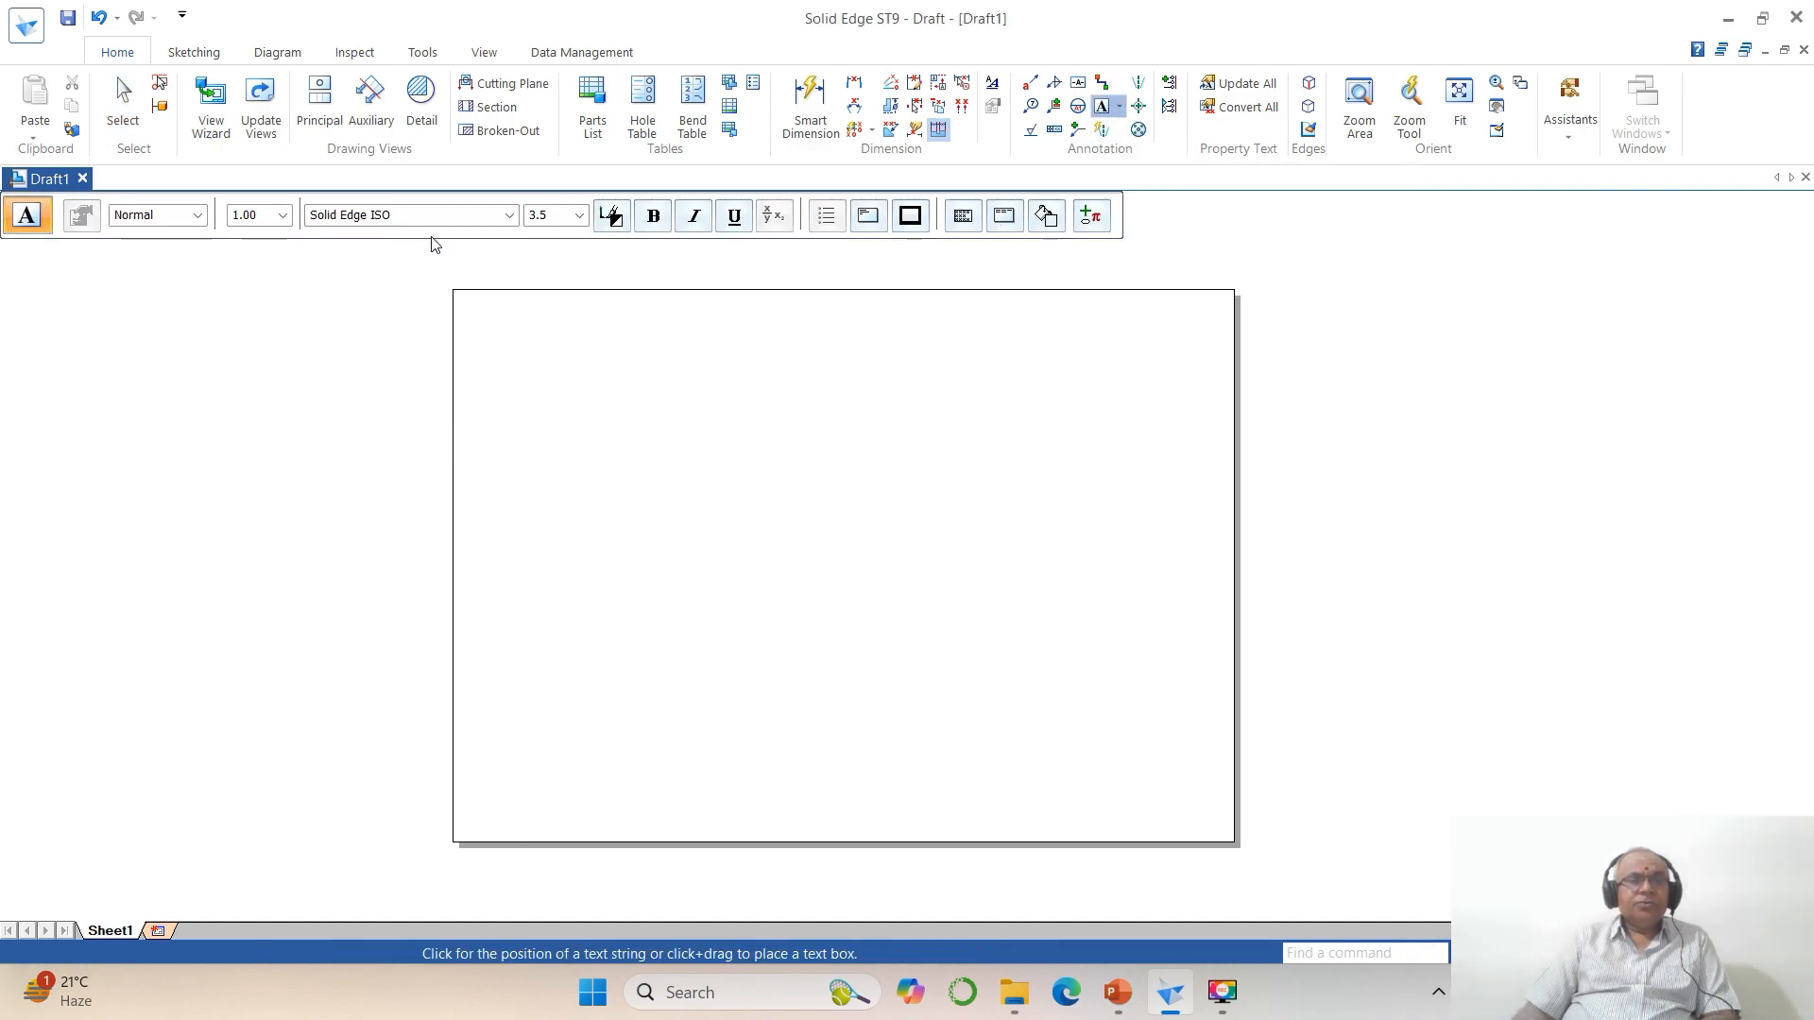
{"action": "left_click", "coordinate": [509, 216]}
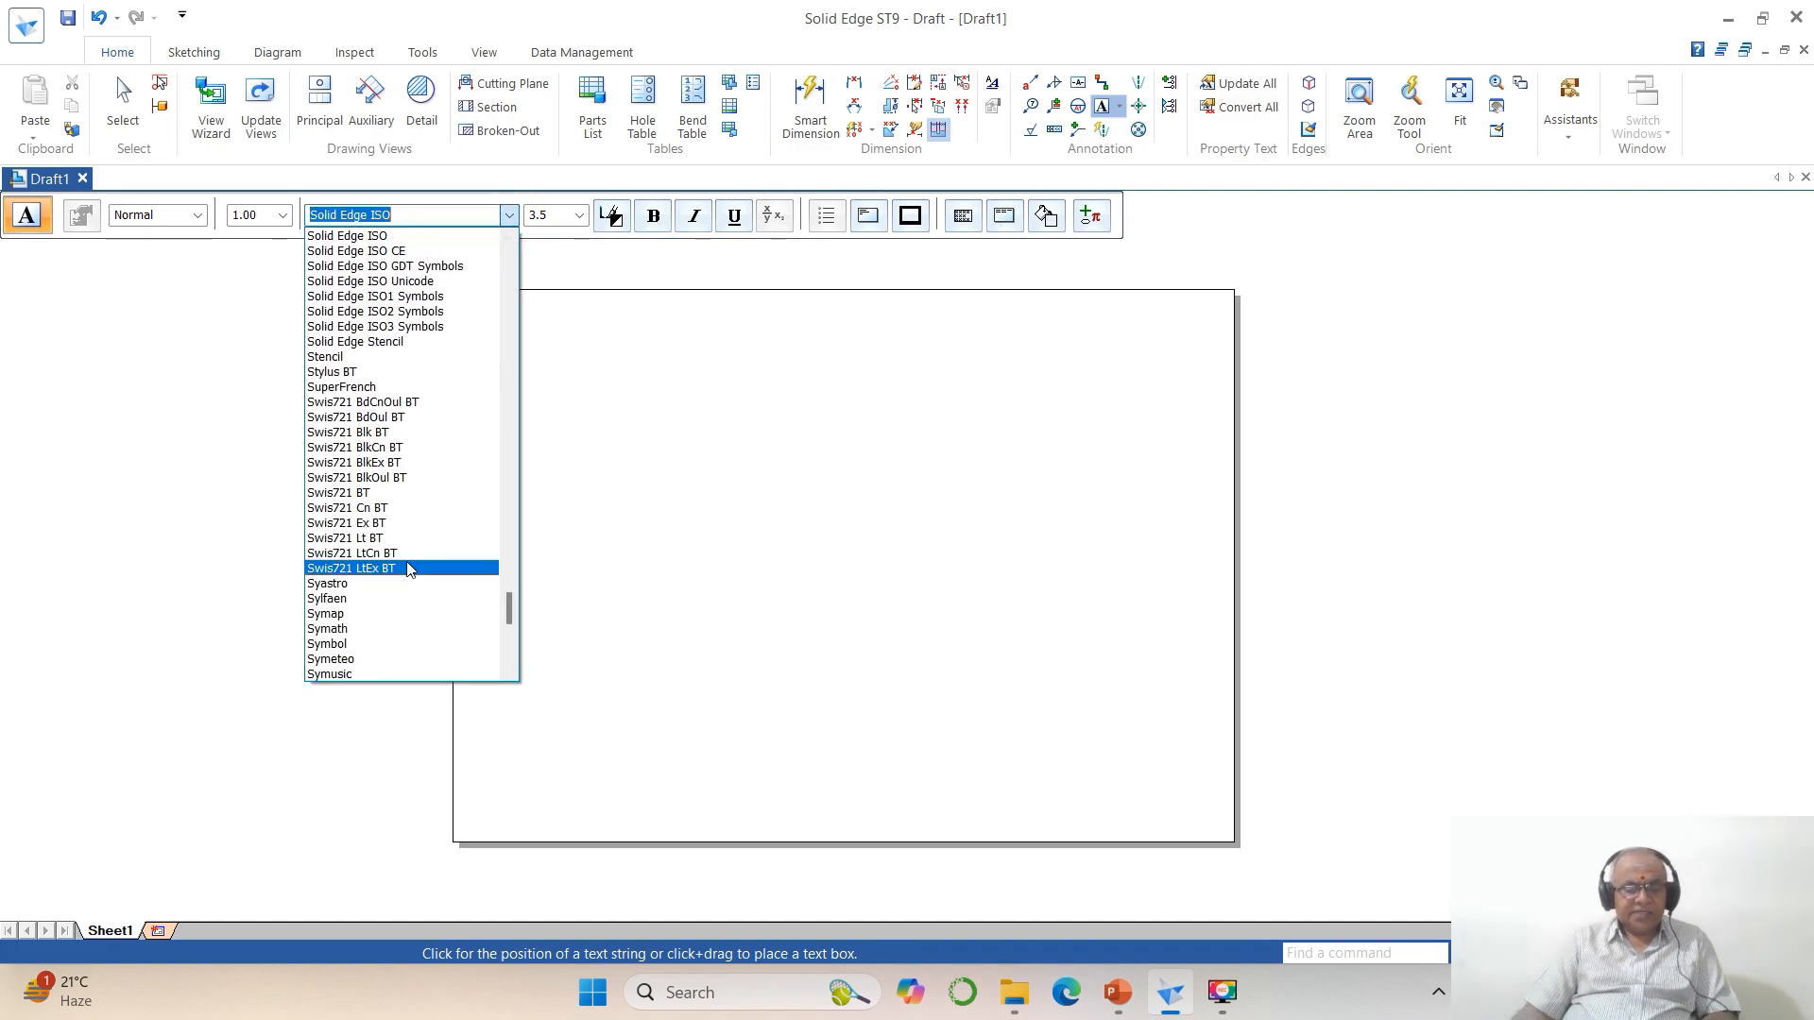
{"action": "type", "text": "ti"}
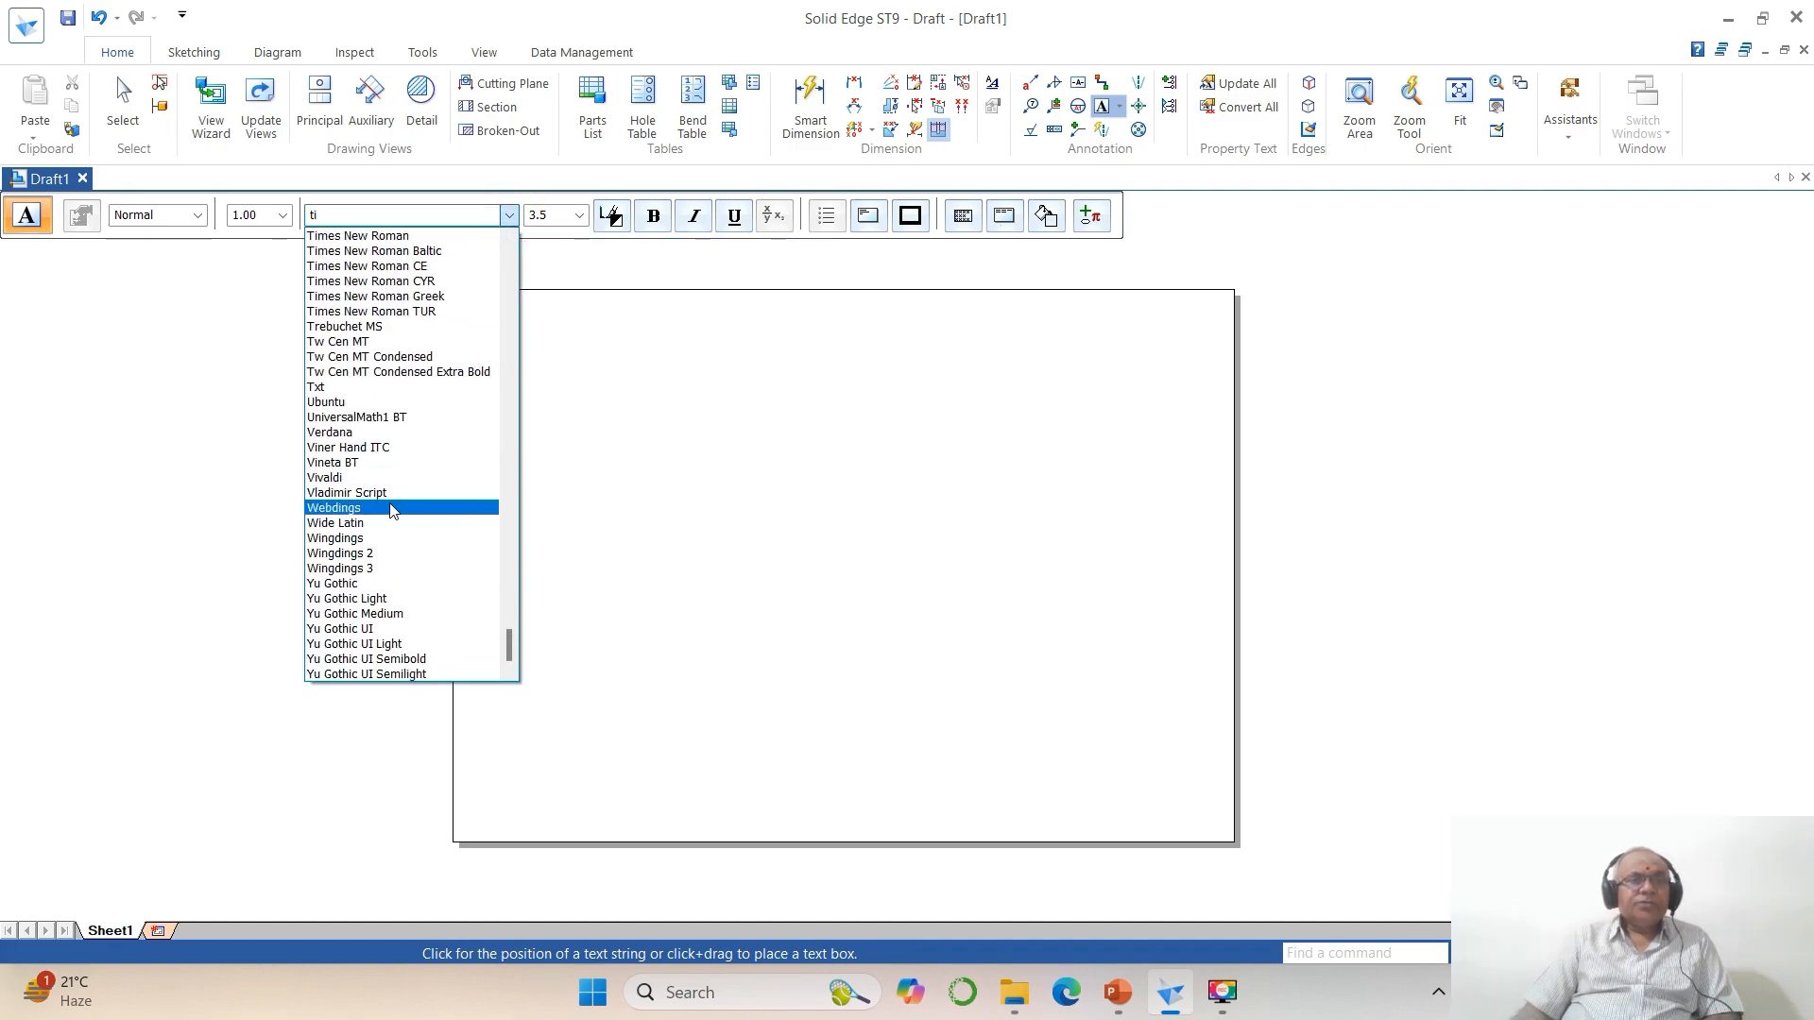
{"action": "left_click", "coordinate": [387, 236]}
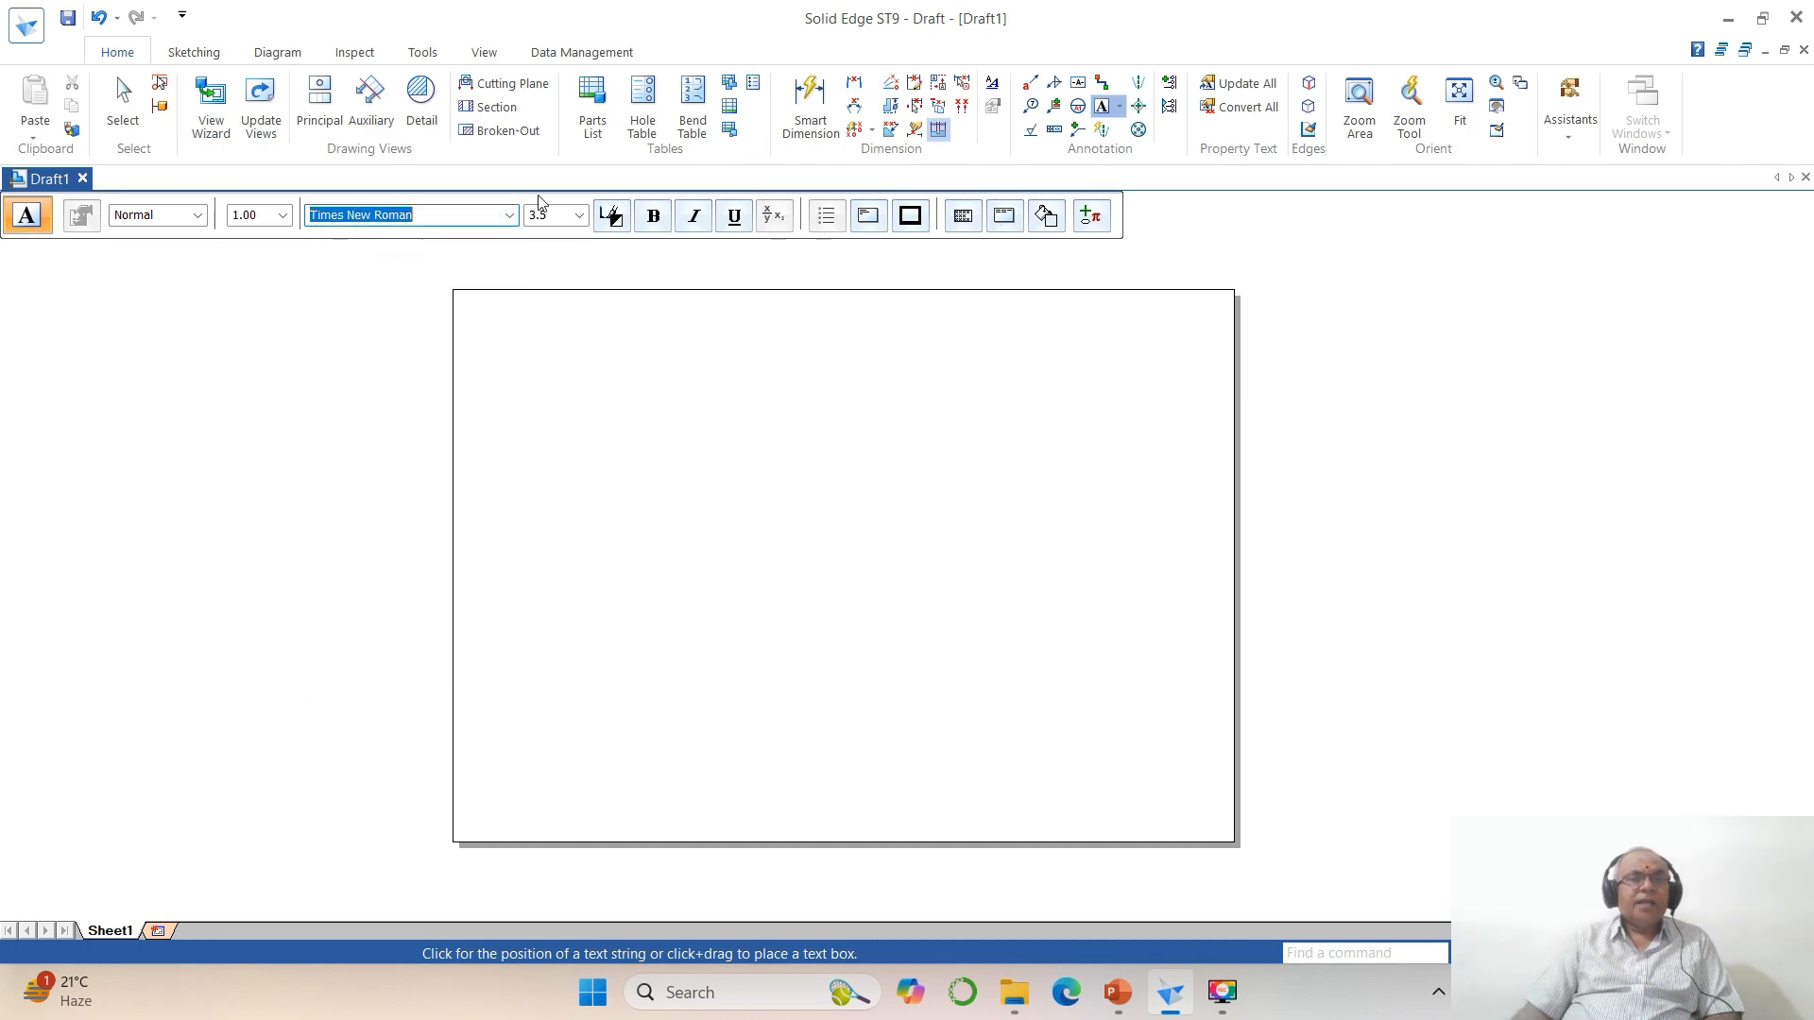
{"action": "left_click", "coordinate": [563, 221]}
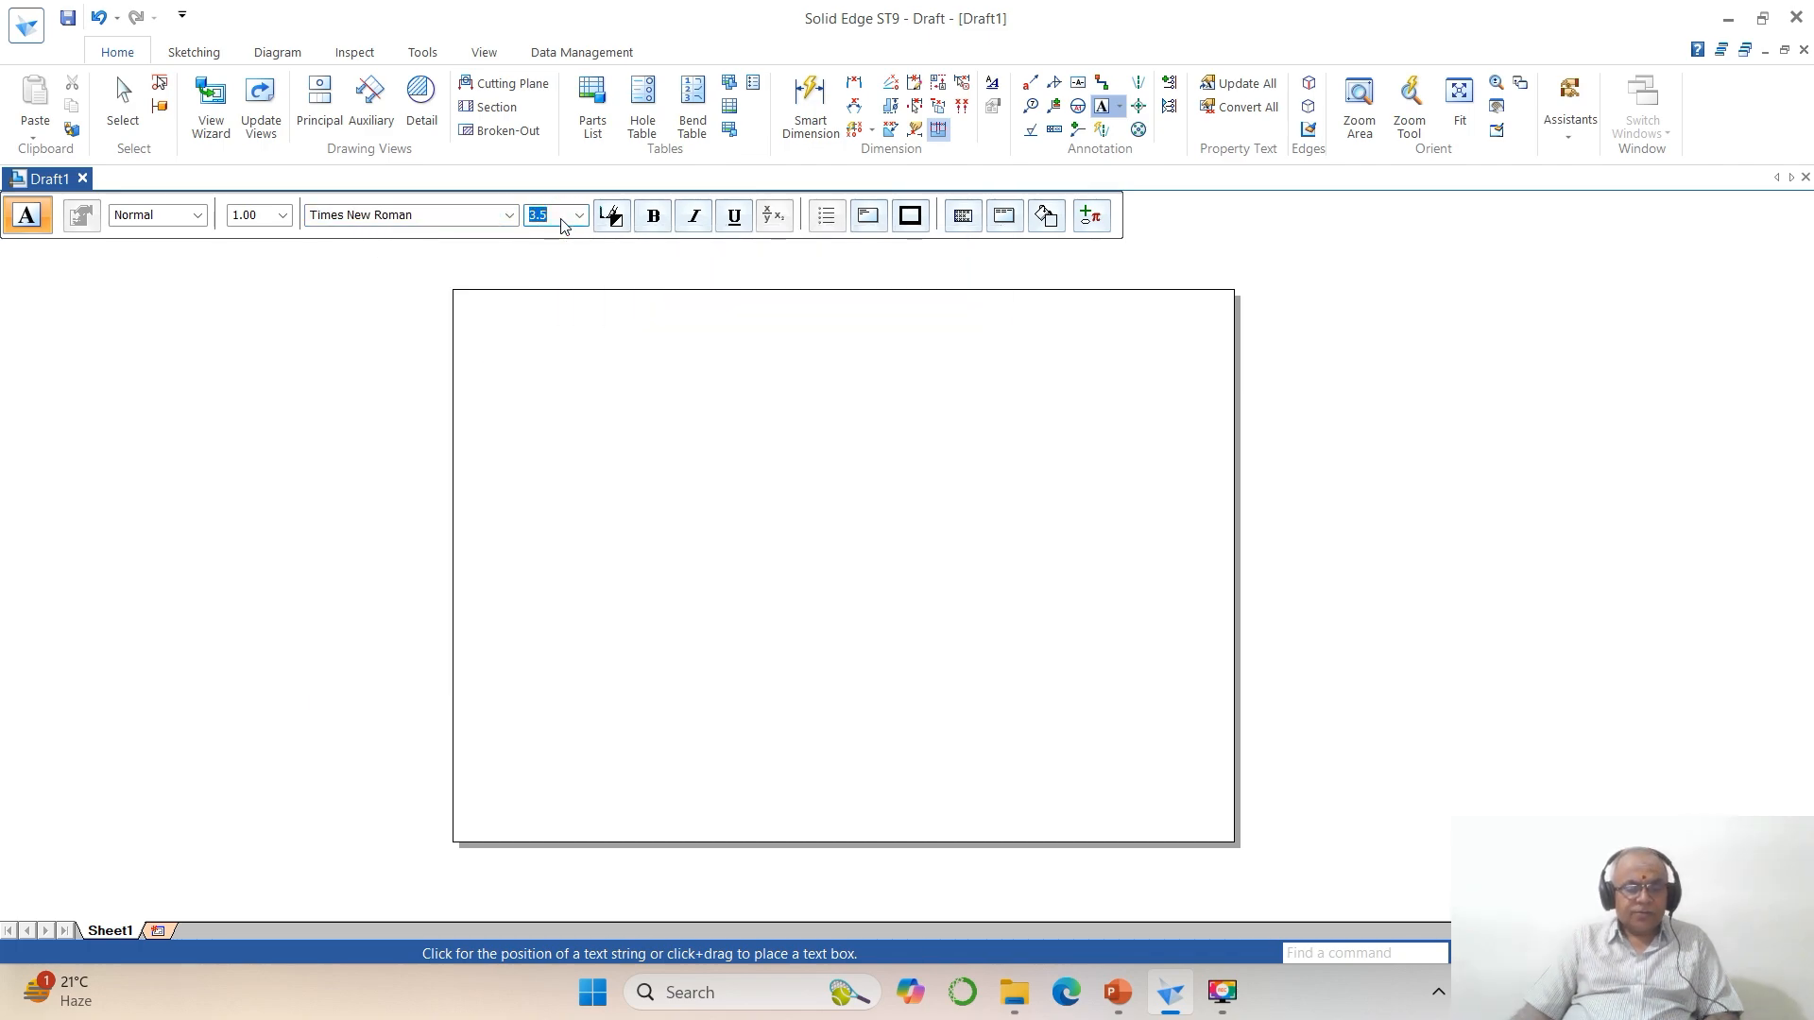
{"action": "type", "text": "4"}
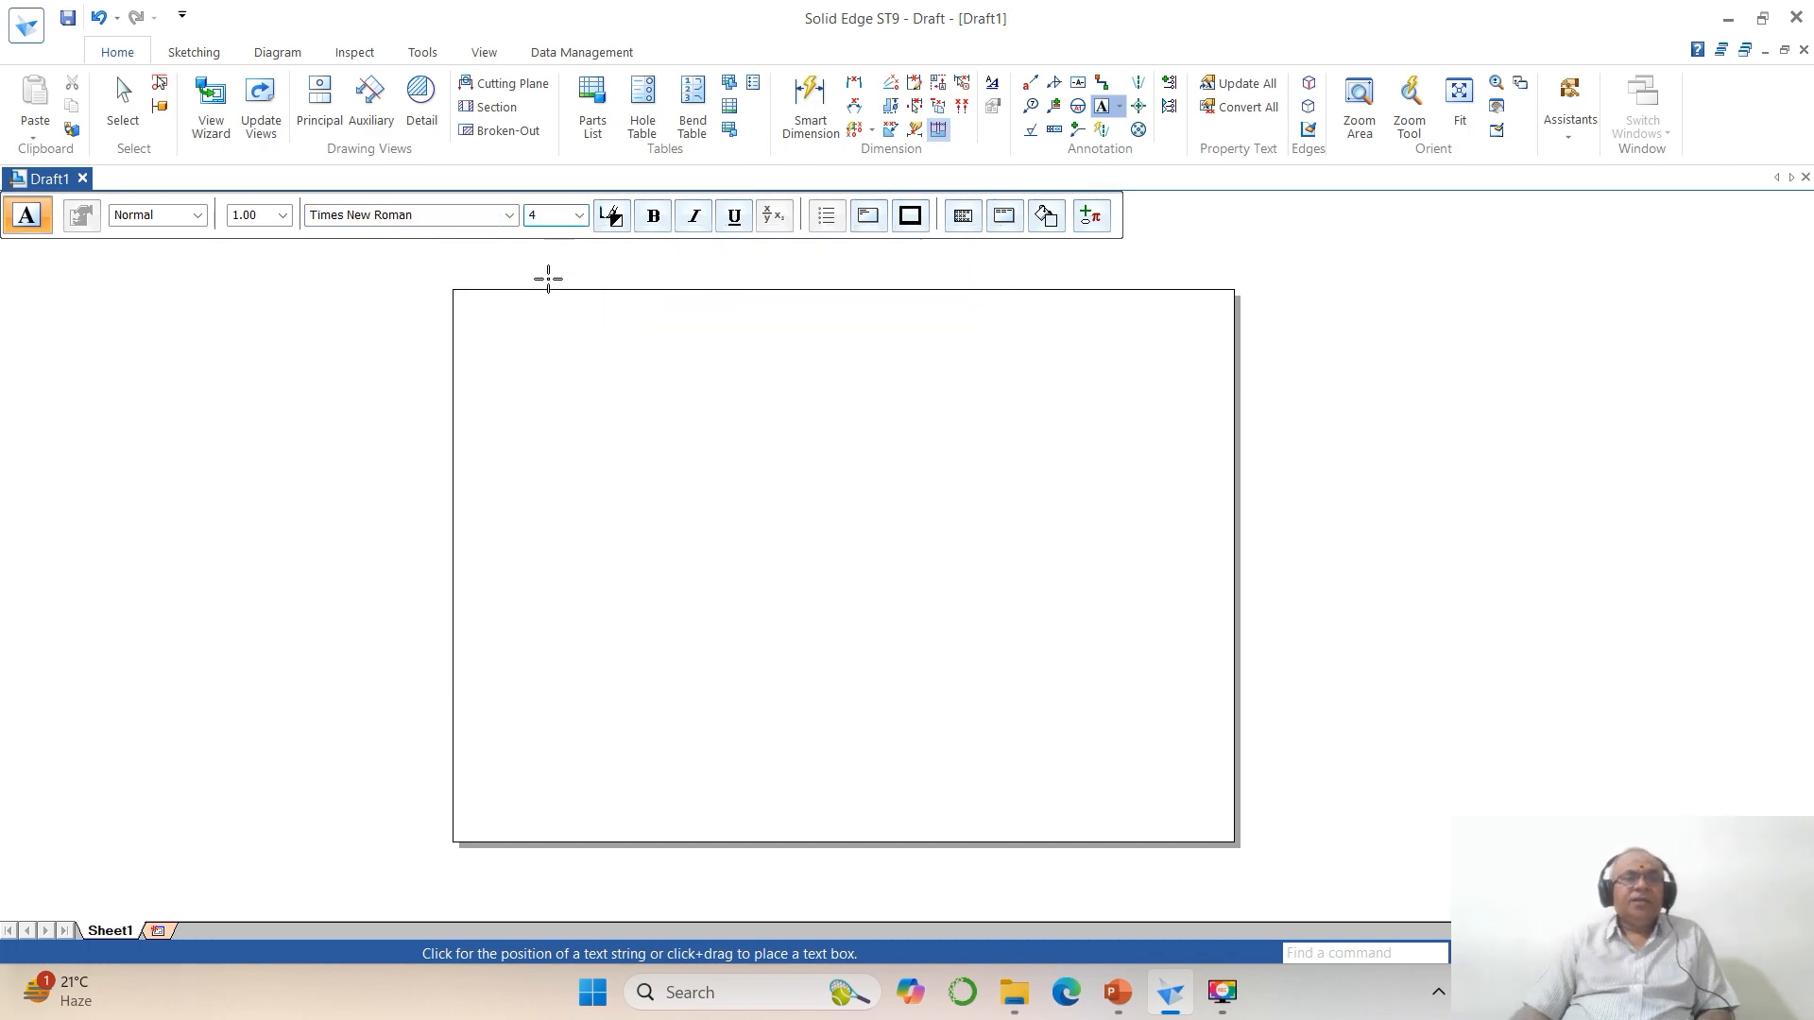
Step: Place text near the sheet's upper-left corner, check the PowerPoint problem slide, and enter "A pentagonal pyramid 25 mm sides of base and 50 mm axis length rests"
{"action": "left_click", "coordinate": [462, 338]}
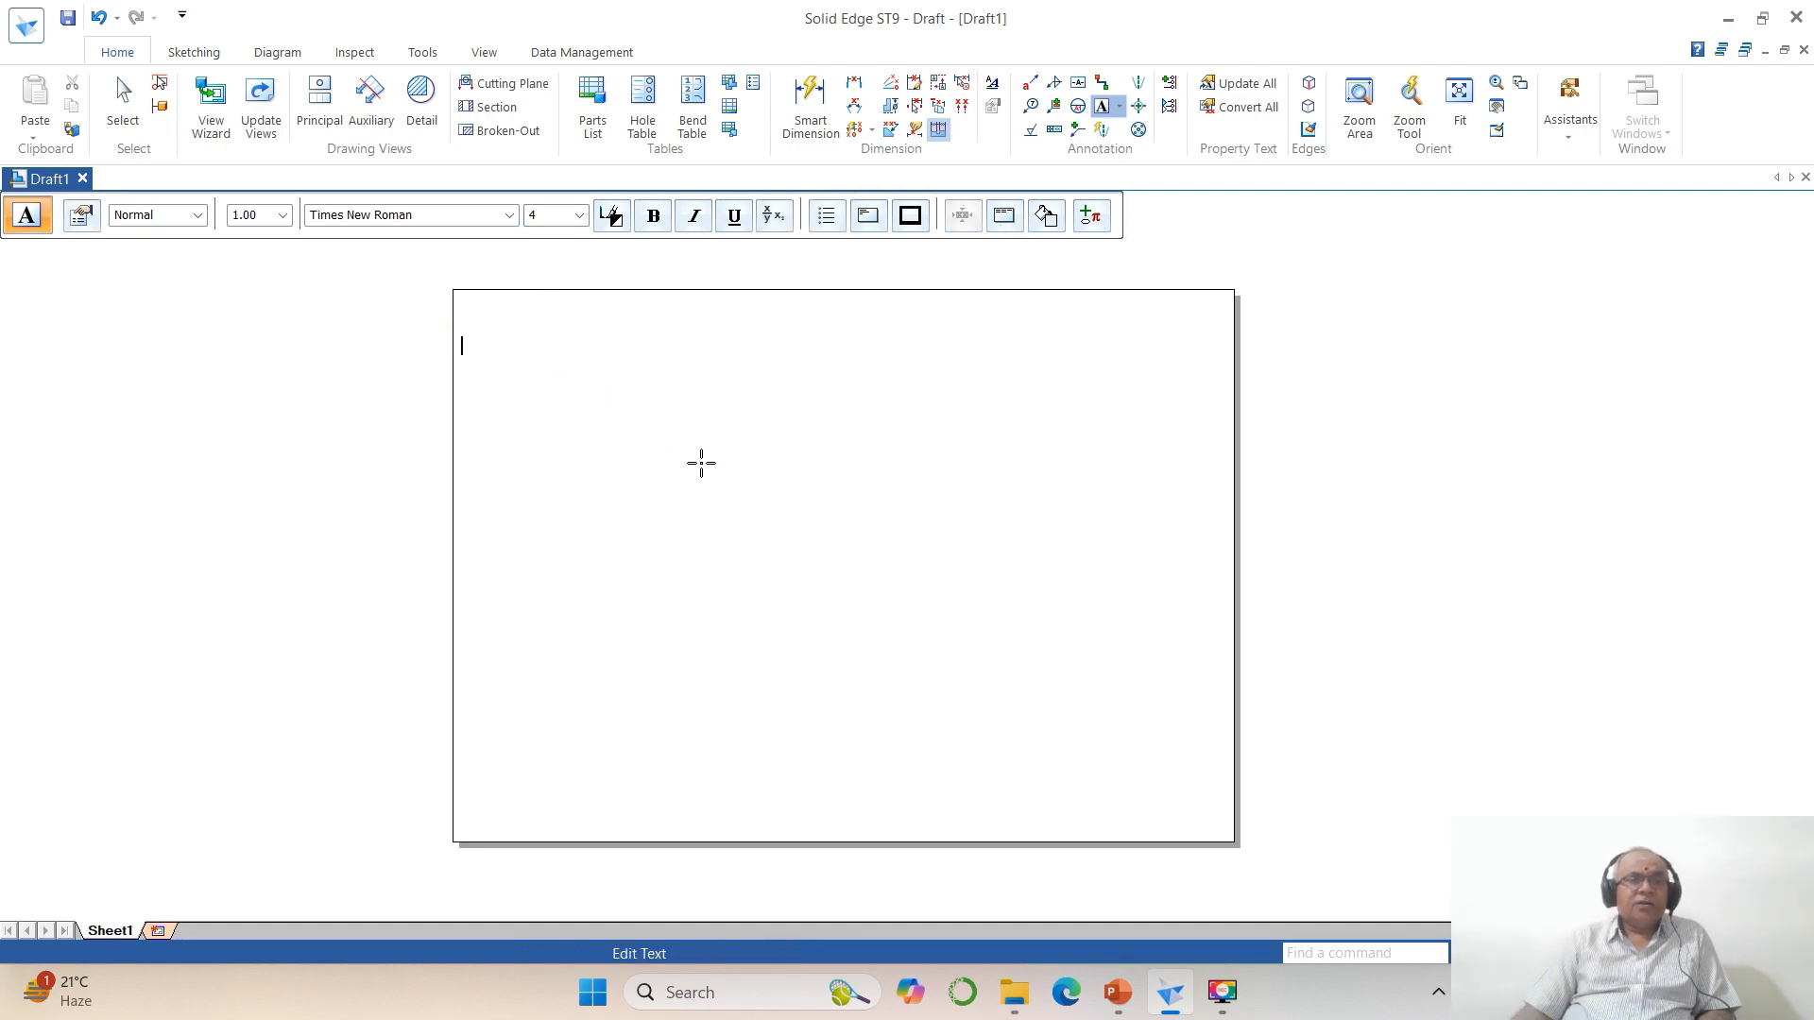
{"action": "left_click", "coordinate": [1120, 994]}
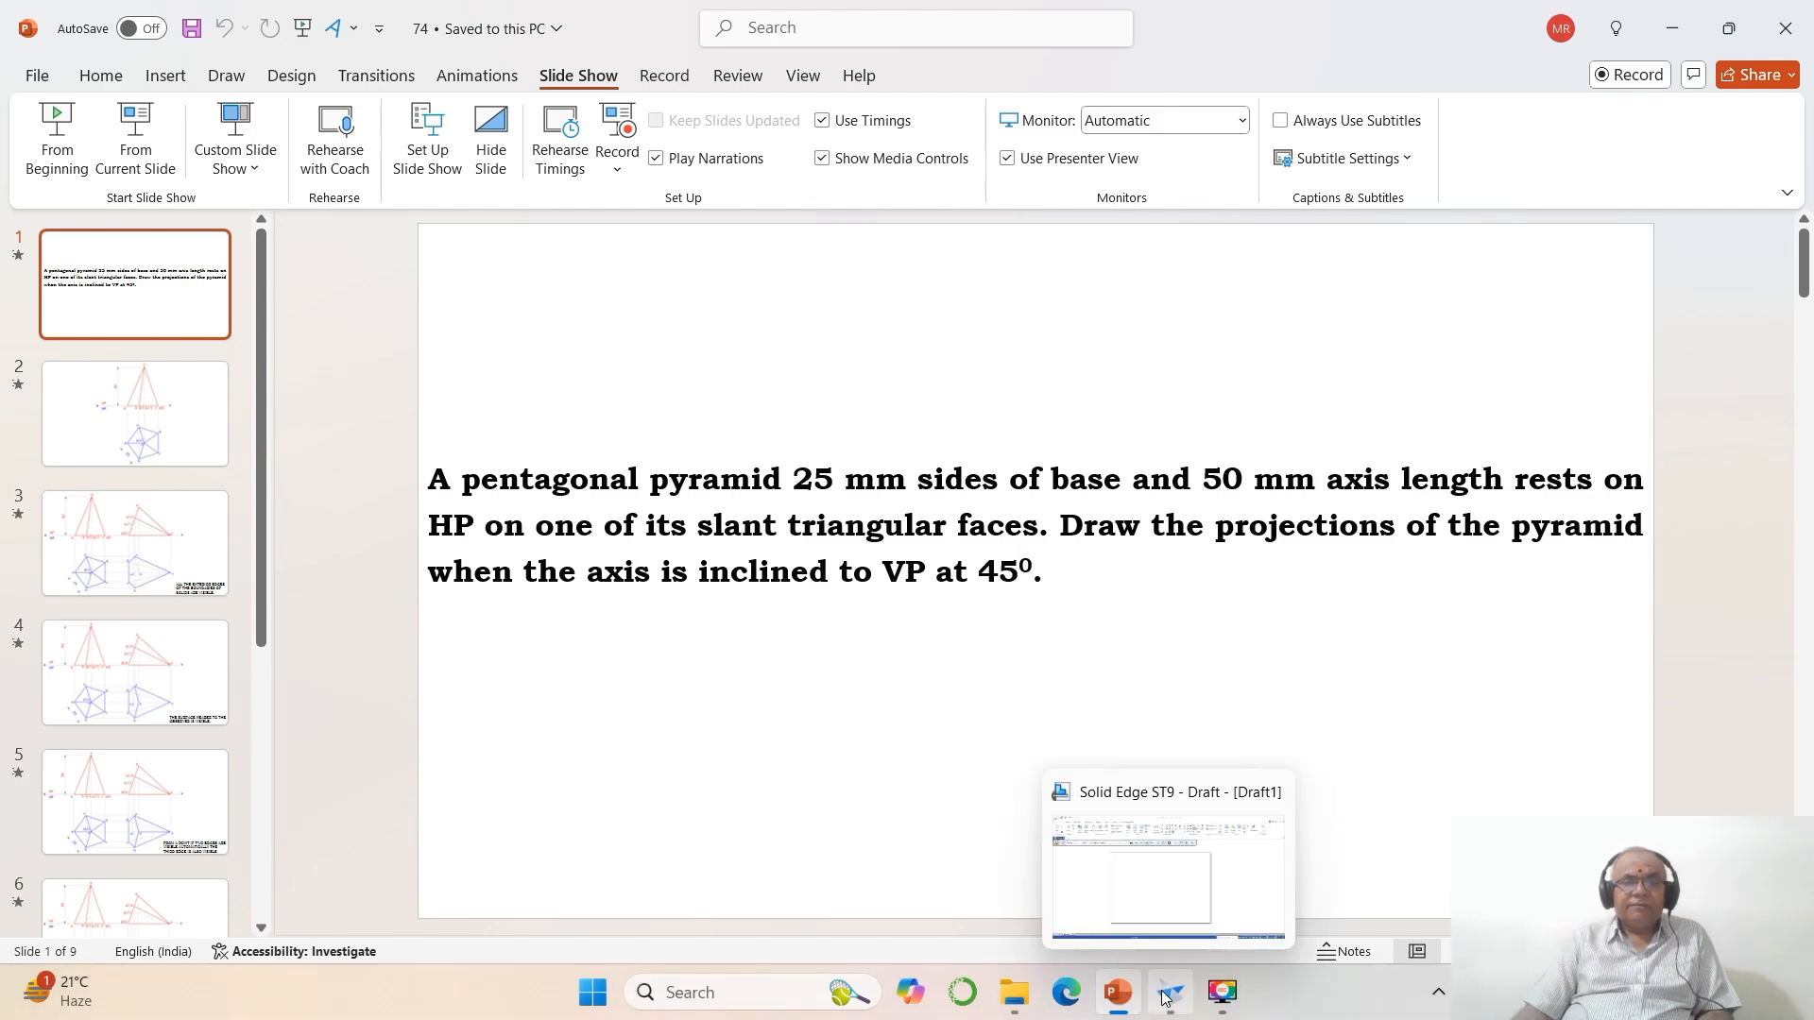
{"action": "left_click", "coordinate": [1169, 994]}
{"action": "type", "text": "A pentagon"}
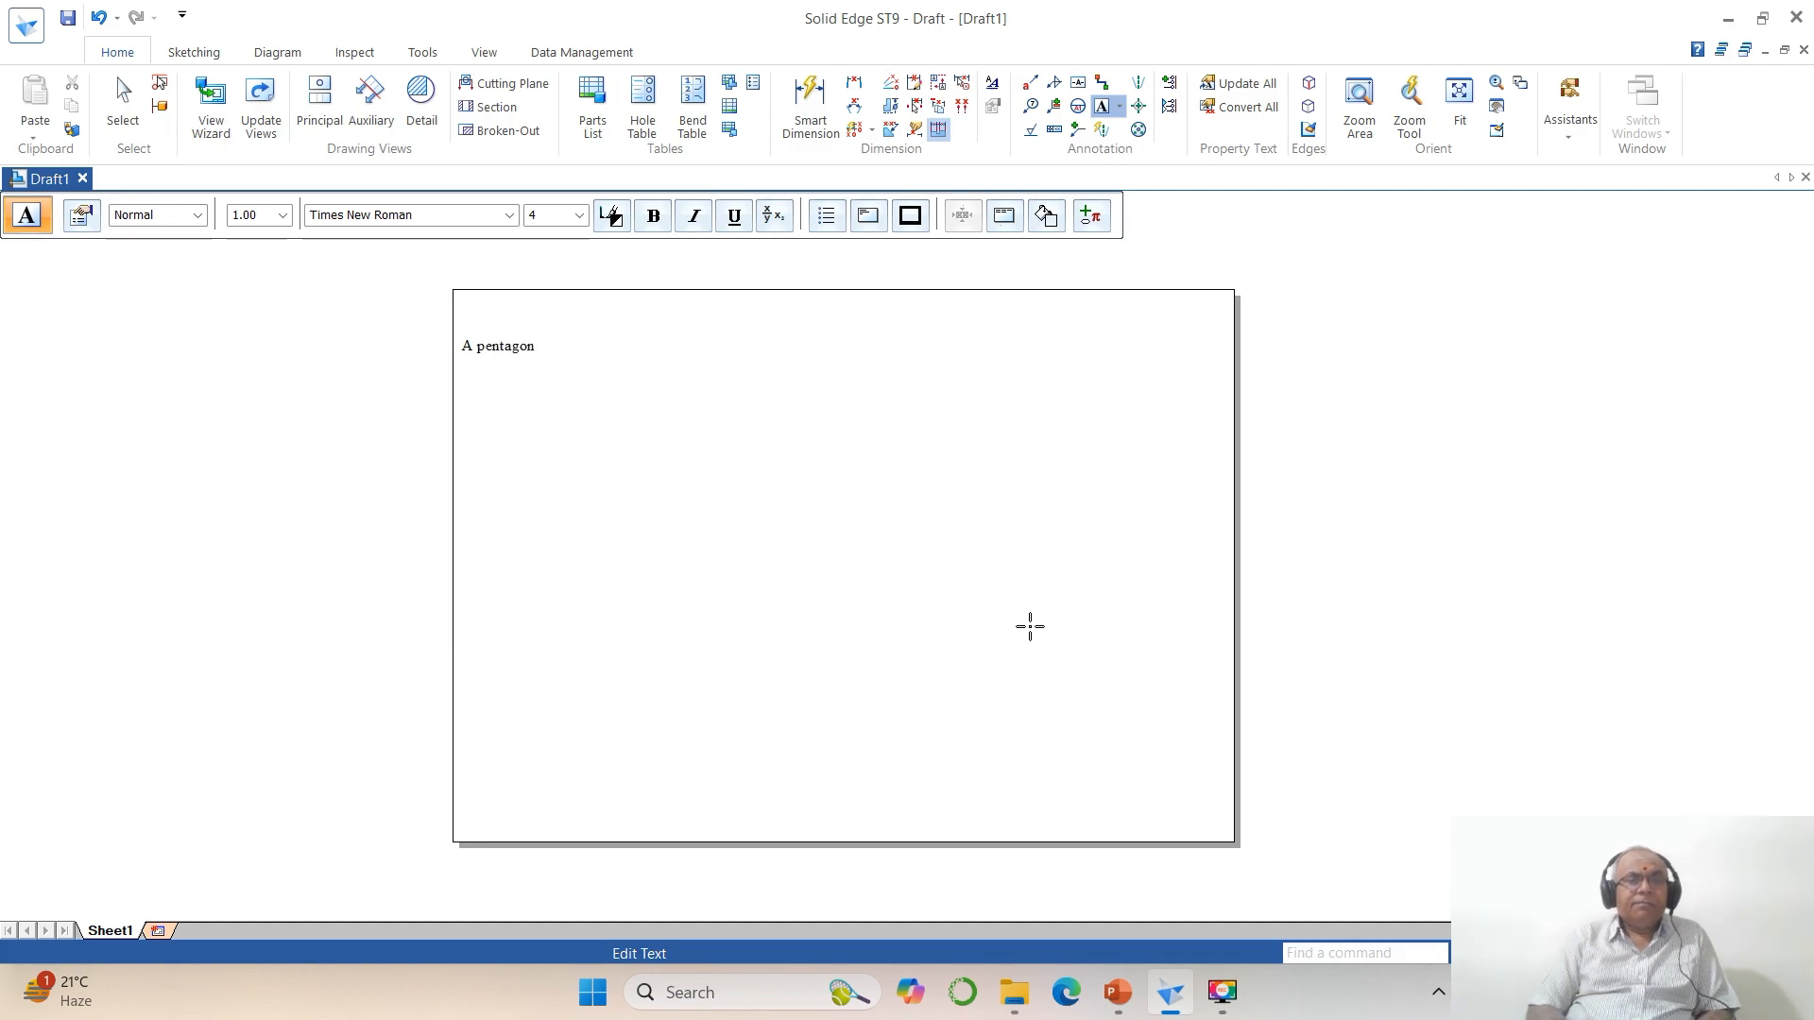
{"action": "type", "text": "al pyramid "}
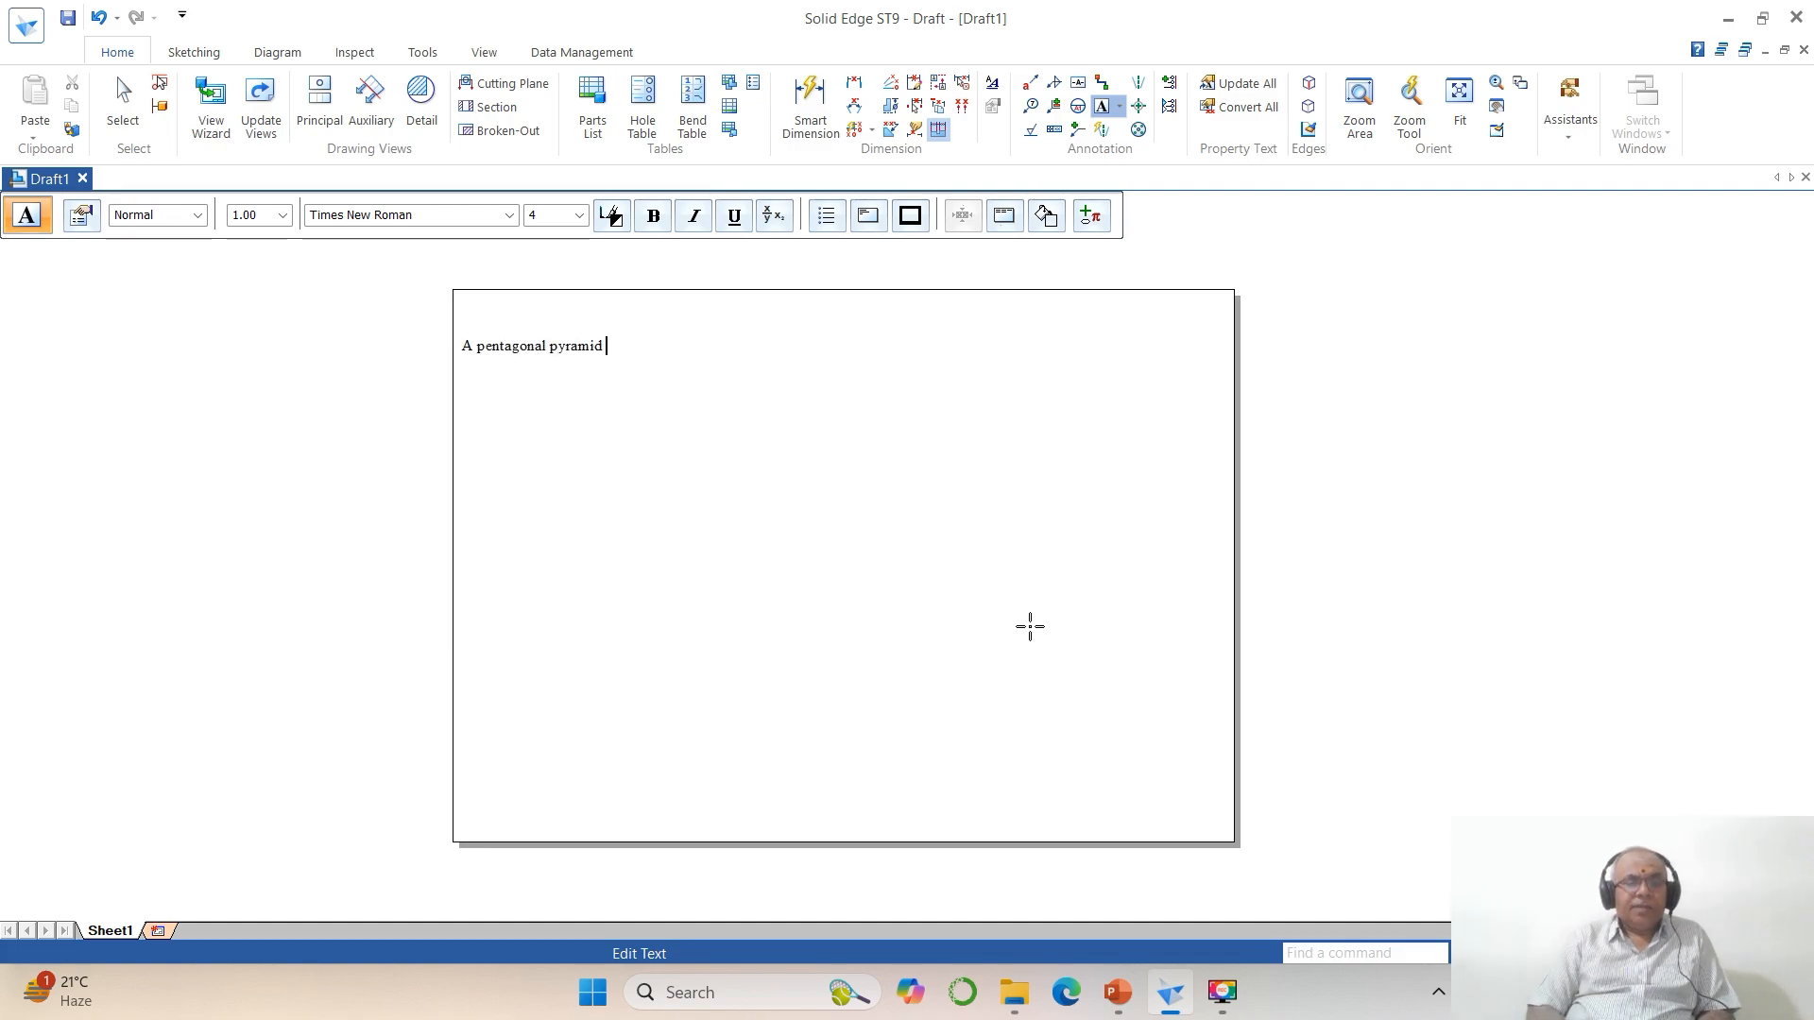
{"action": "type", "text": "25 mm"}
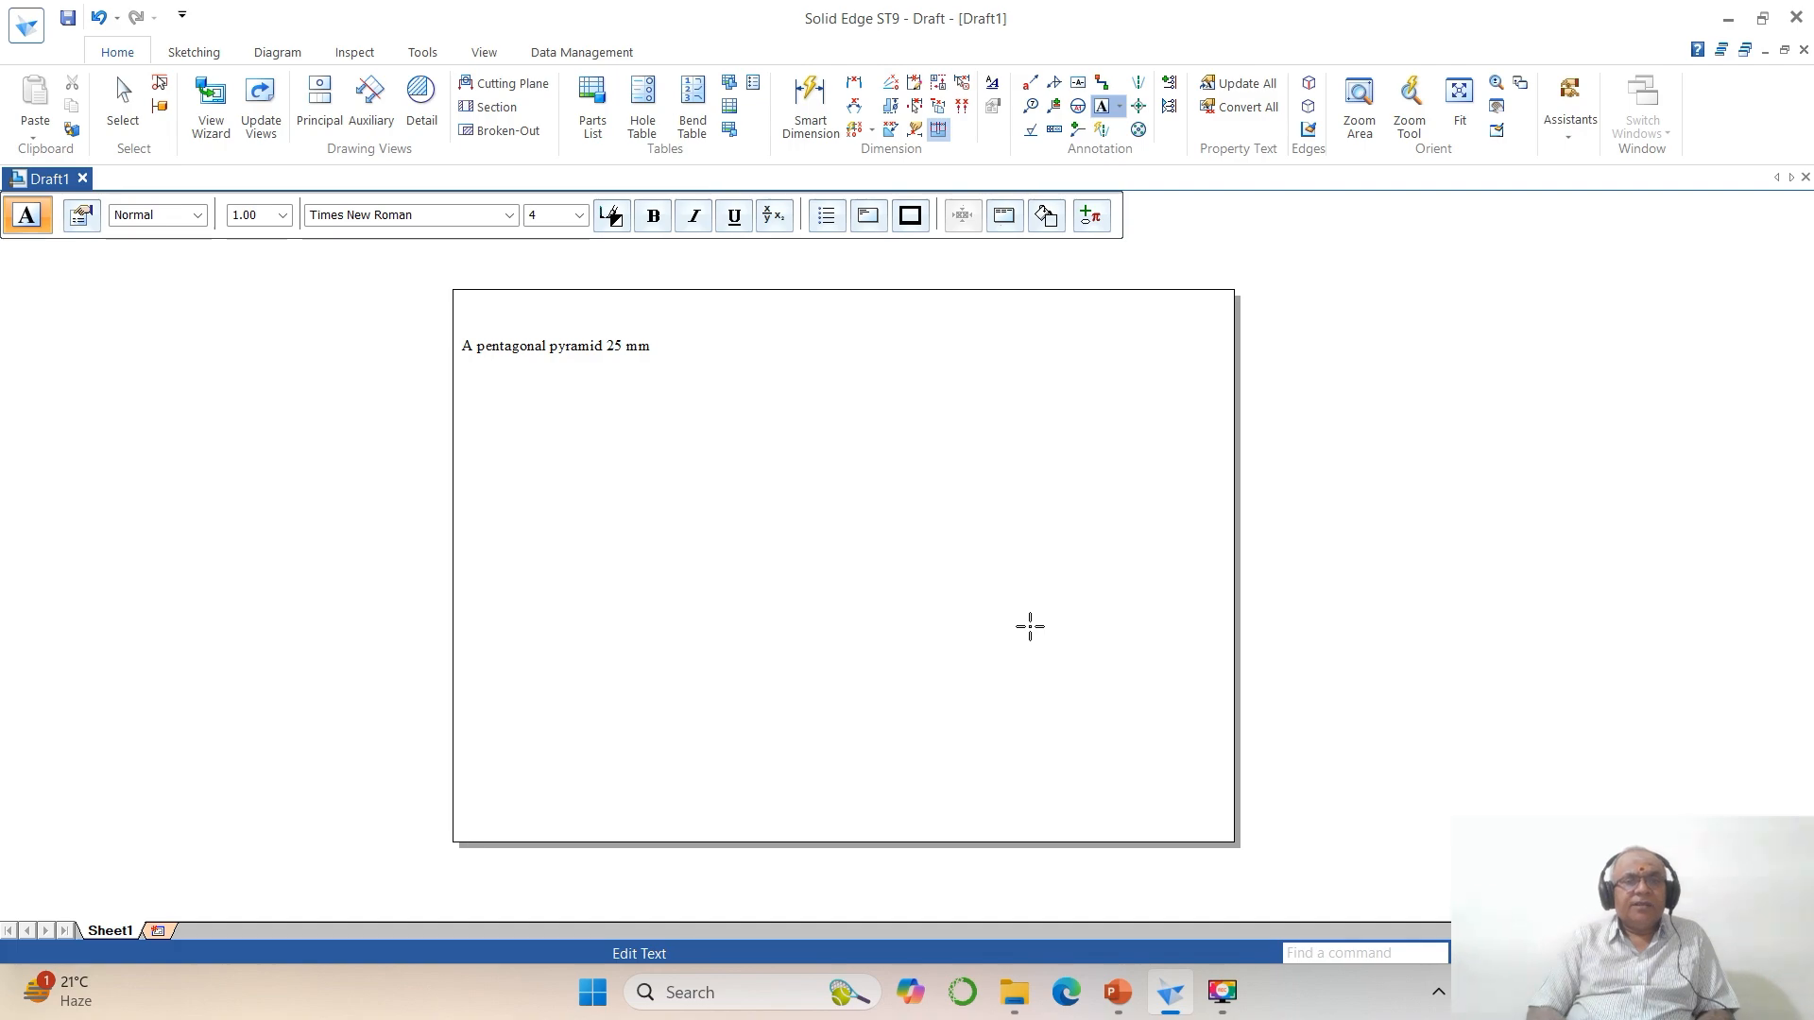
{"action": "type", "text": " sides of bas"}
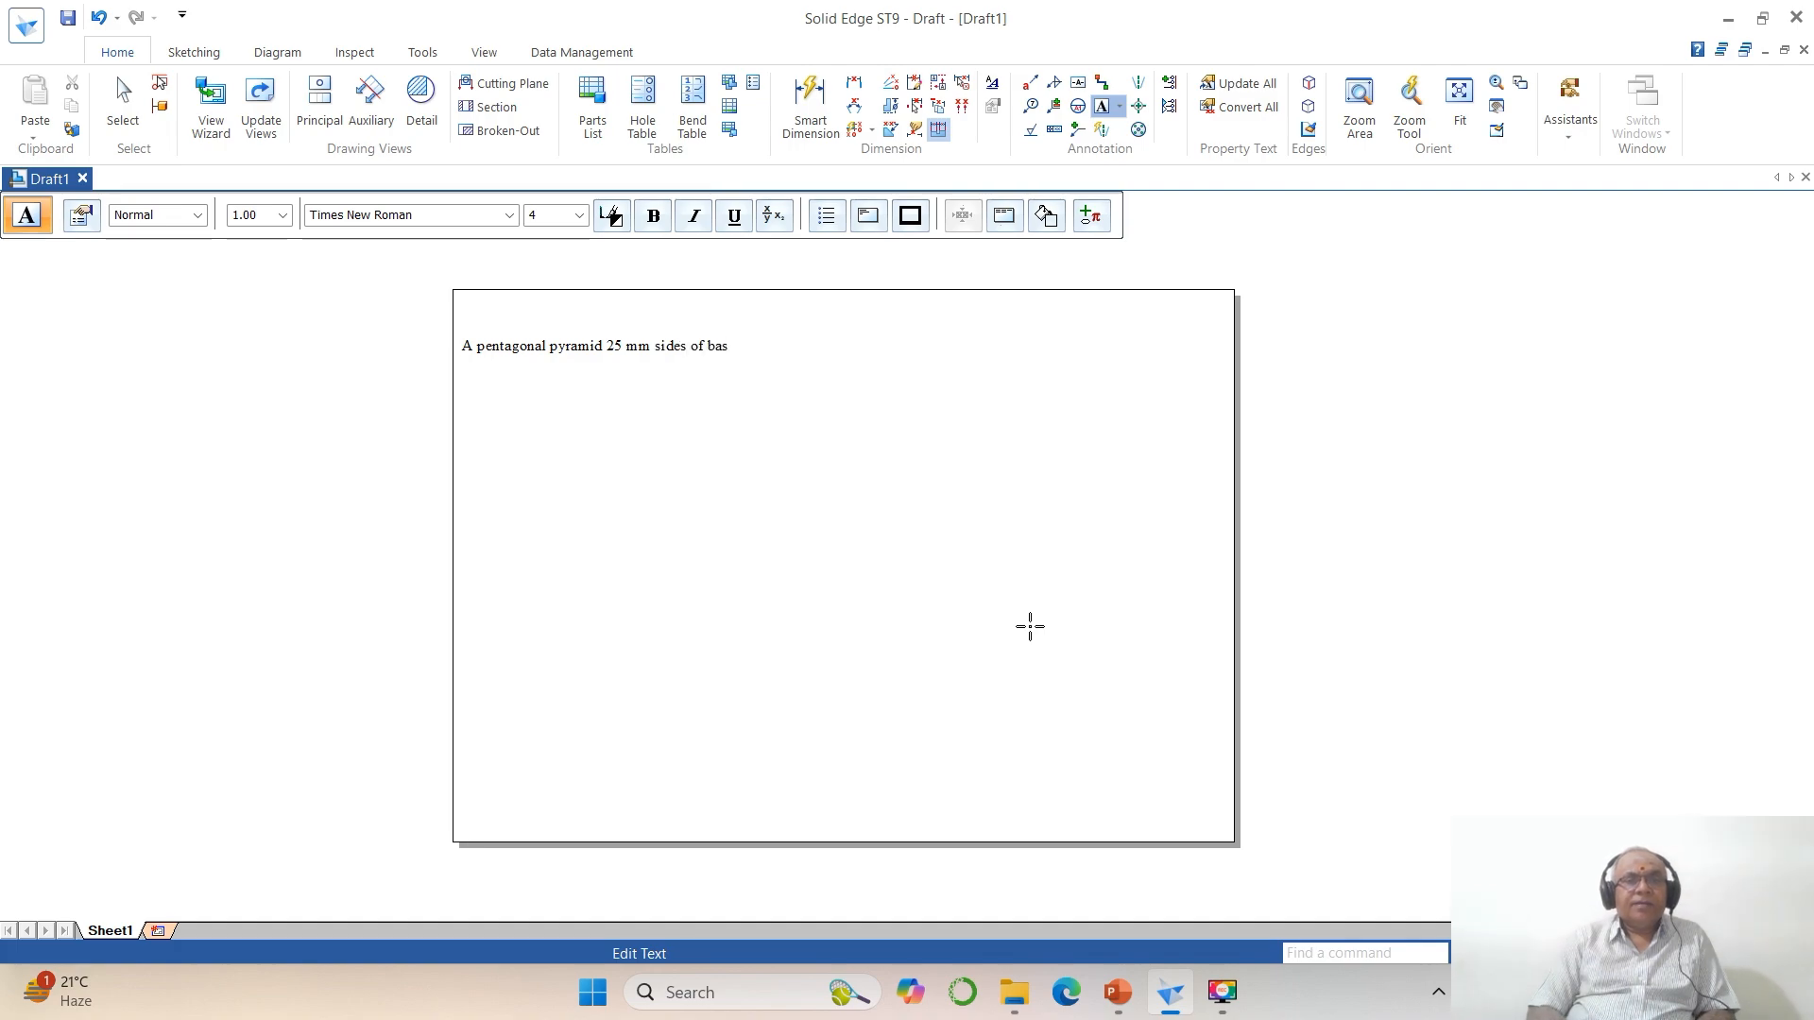
{"action": "type", "text": "e and 50 "}
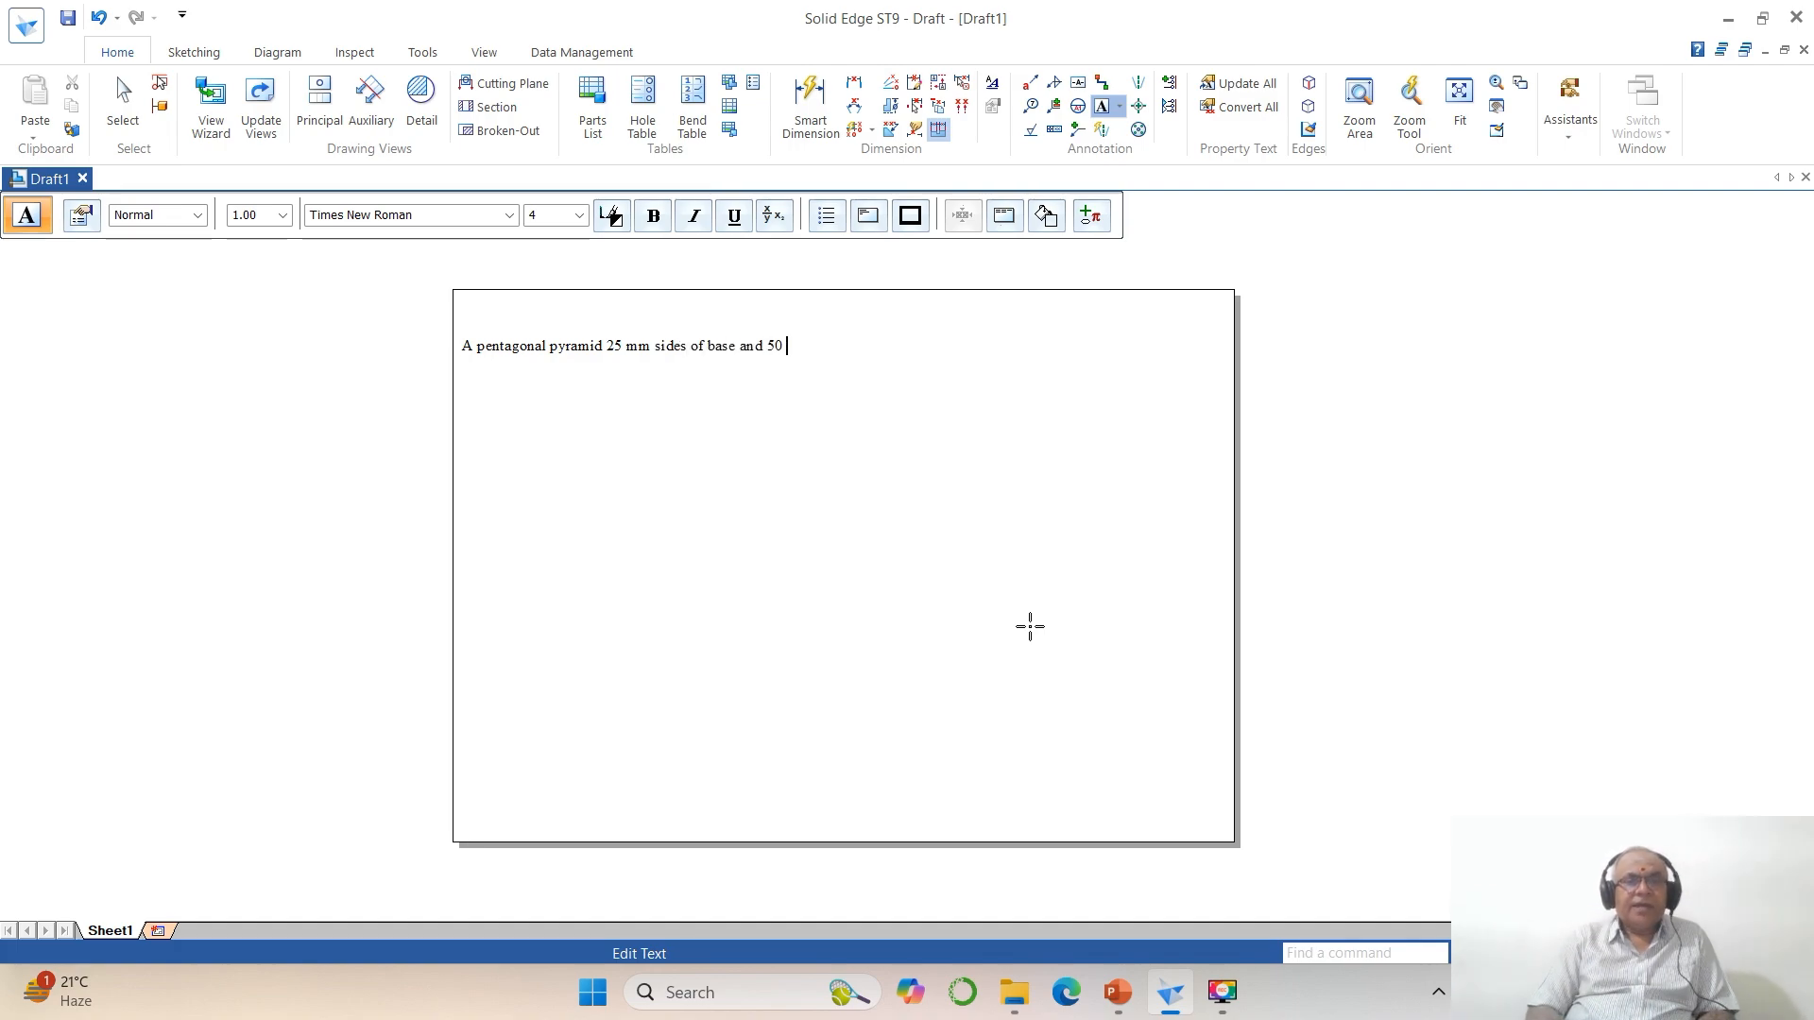
{"action": "type", "text": "mm axis len"}
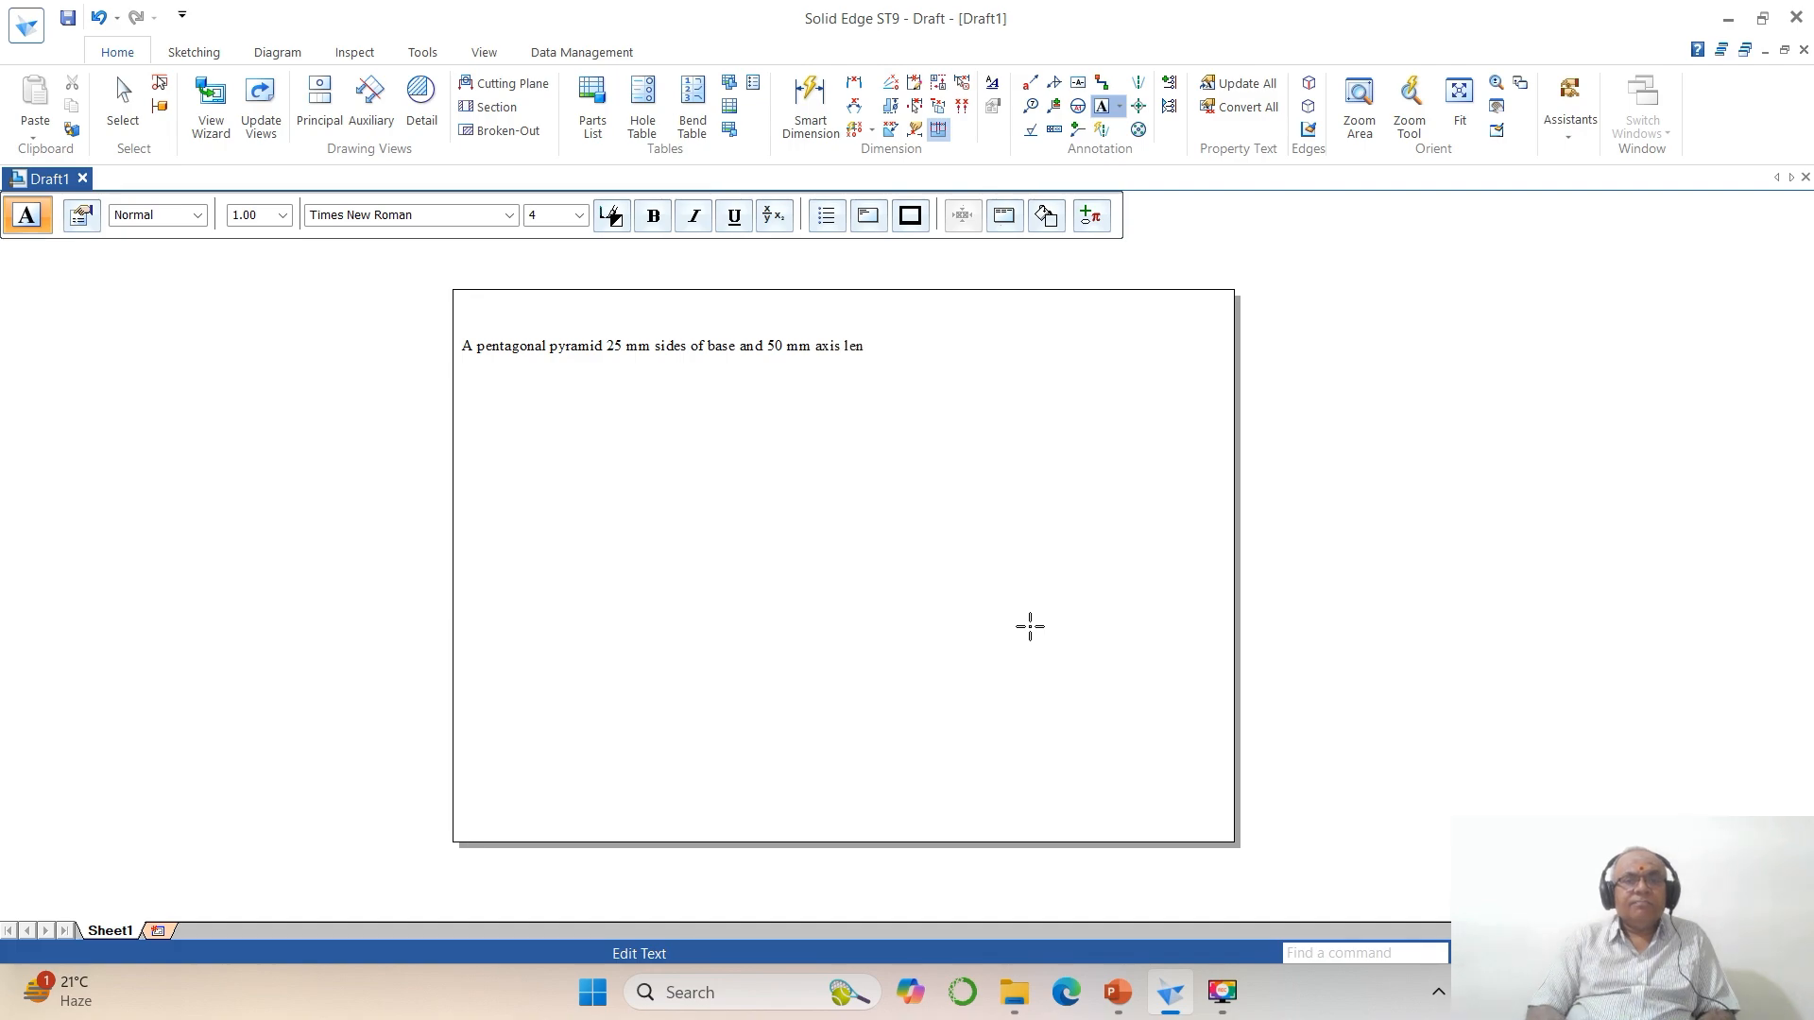
{"action": "type", "text": "gth rests"}
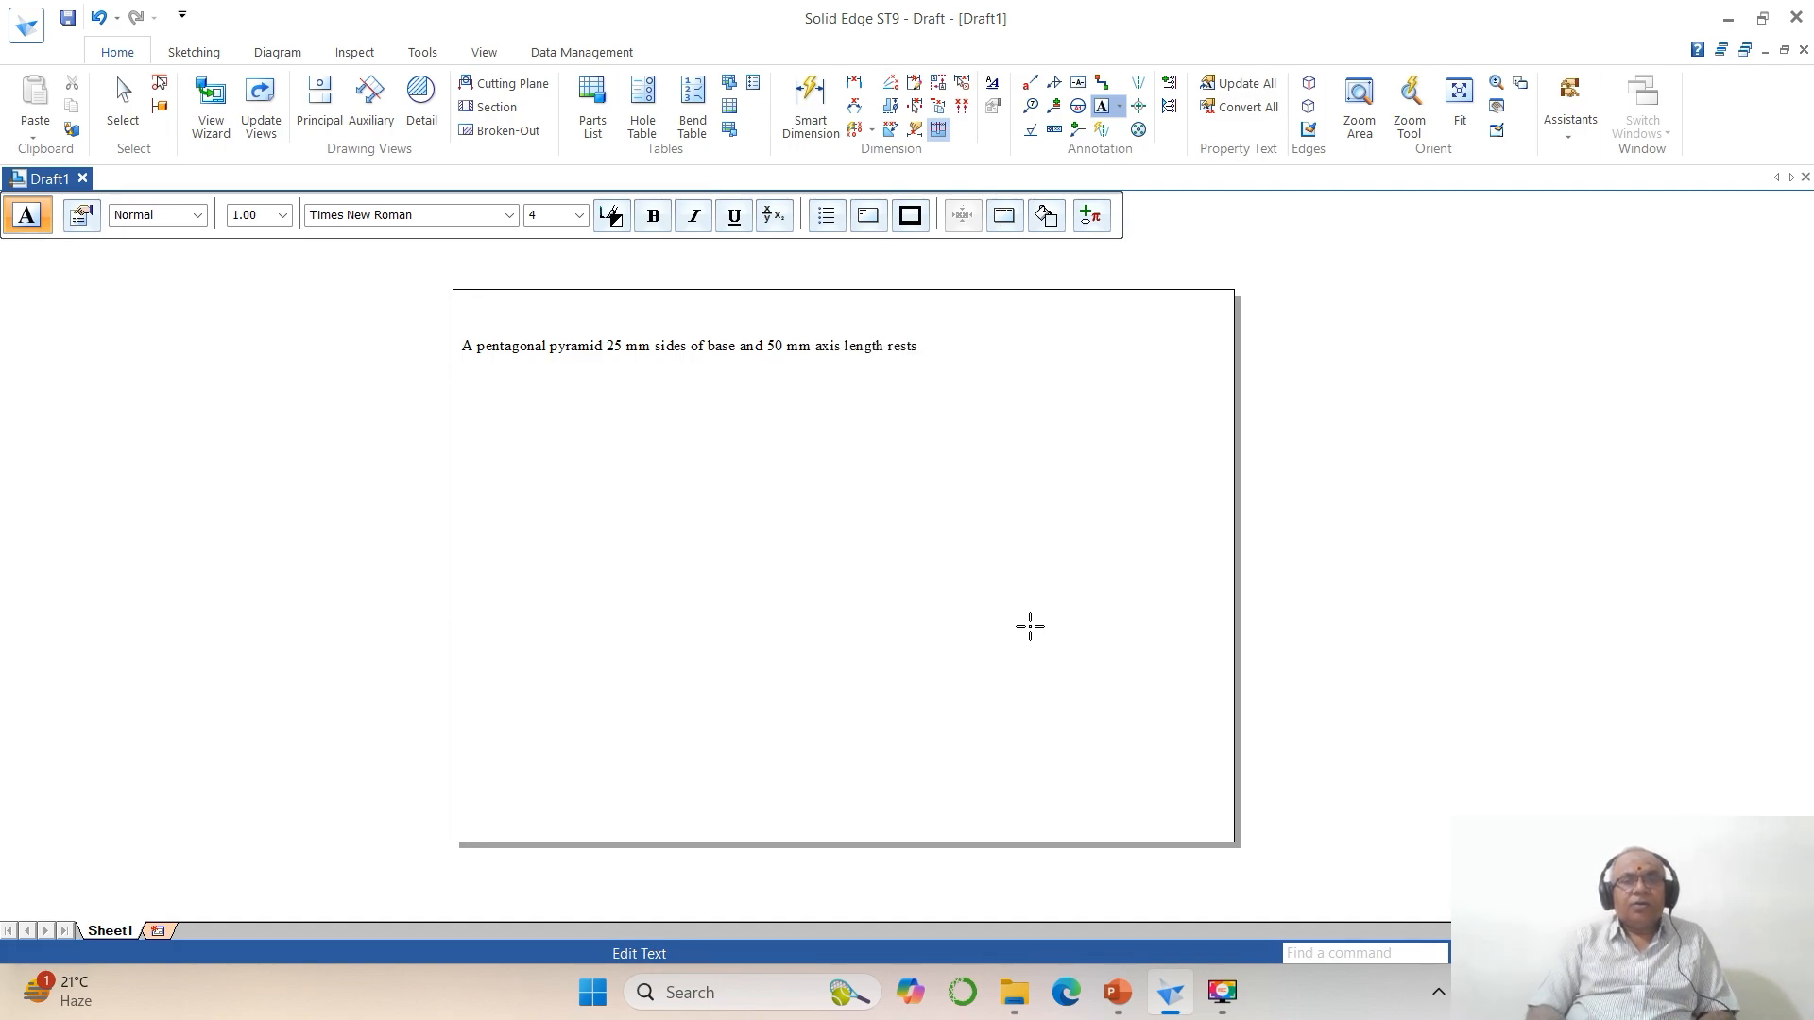
Step: Recheck the problem slide in PowerPoint and continue the text with "on HP on one of its slant triangular faces"
{"action": "left_click", "coordinate": [1116, 988]}
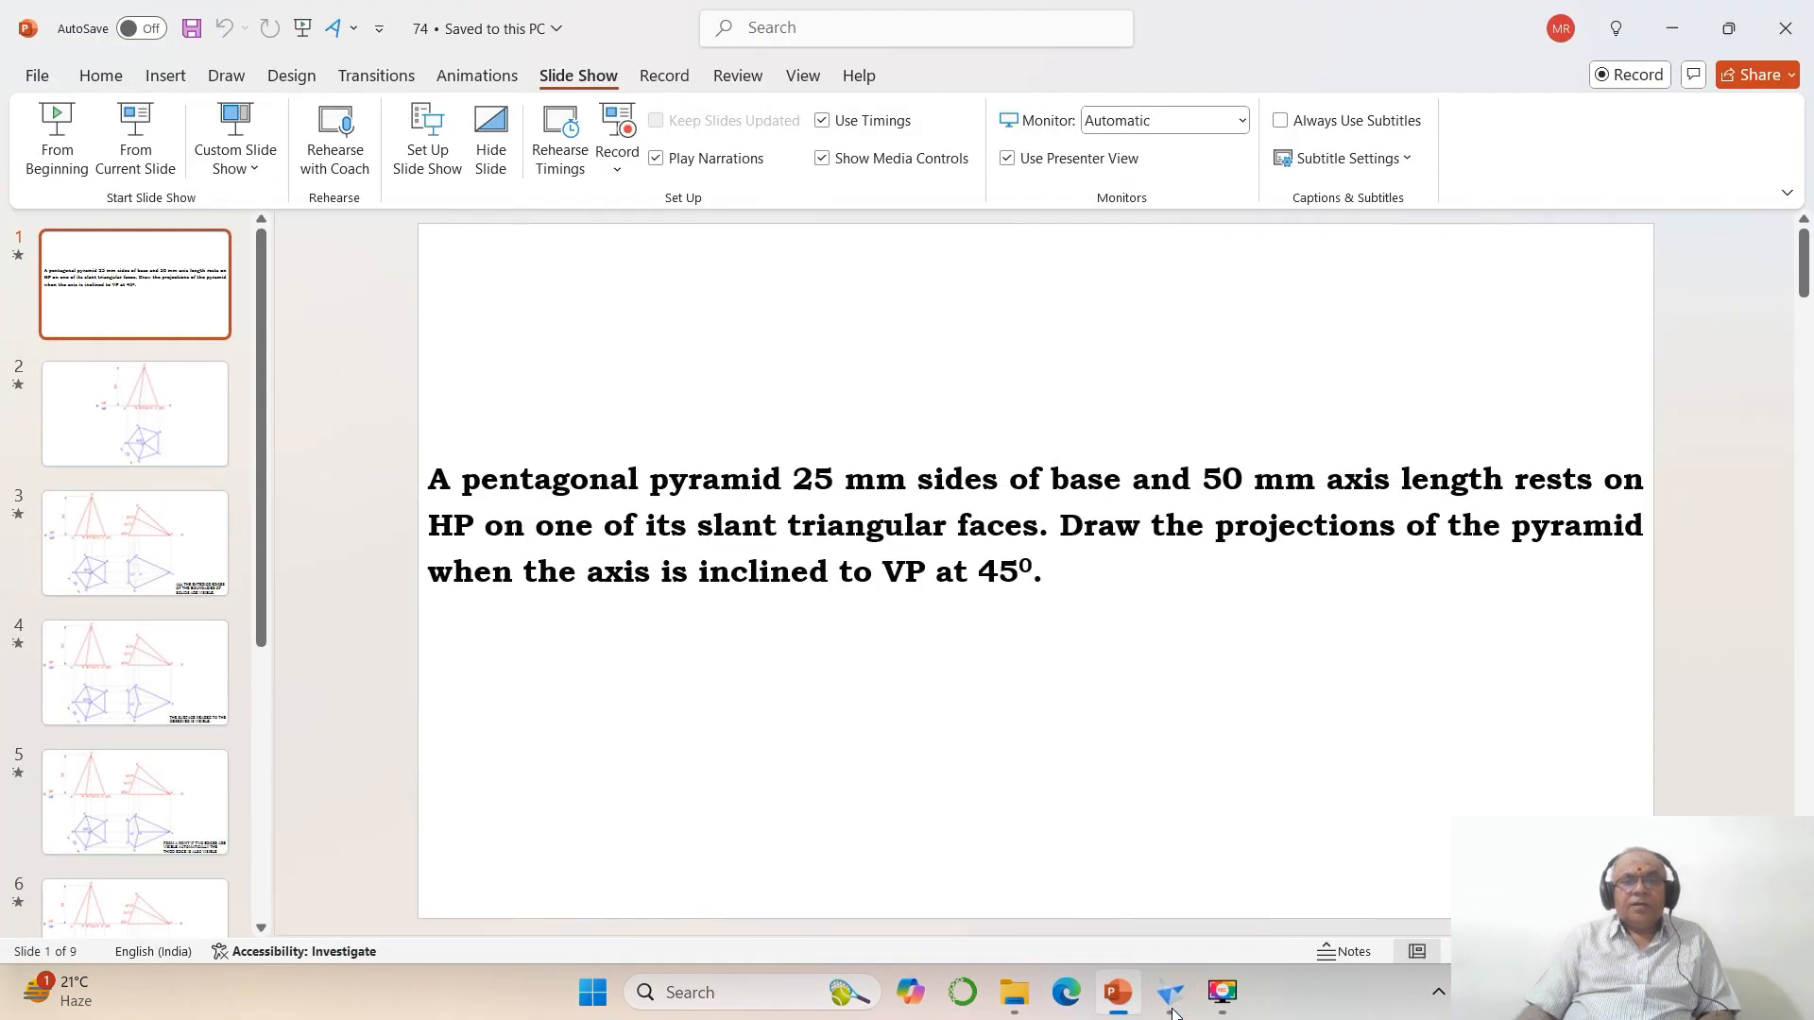
{"action": "left_click", "coordinate": [1172, 1011]}
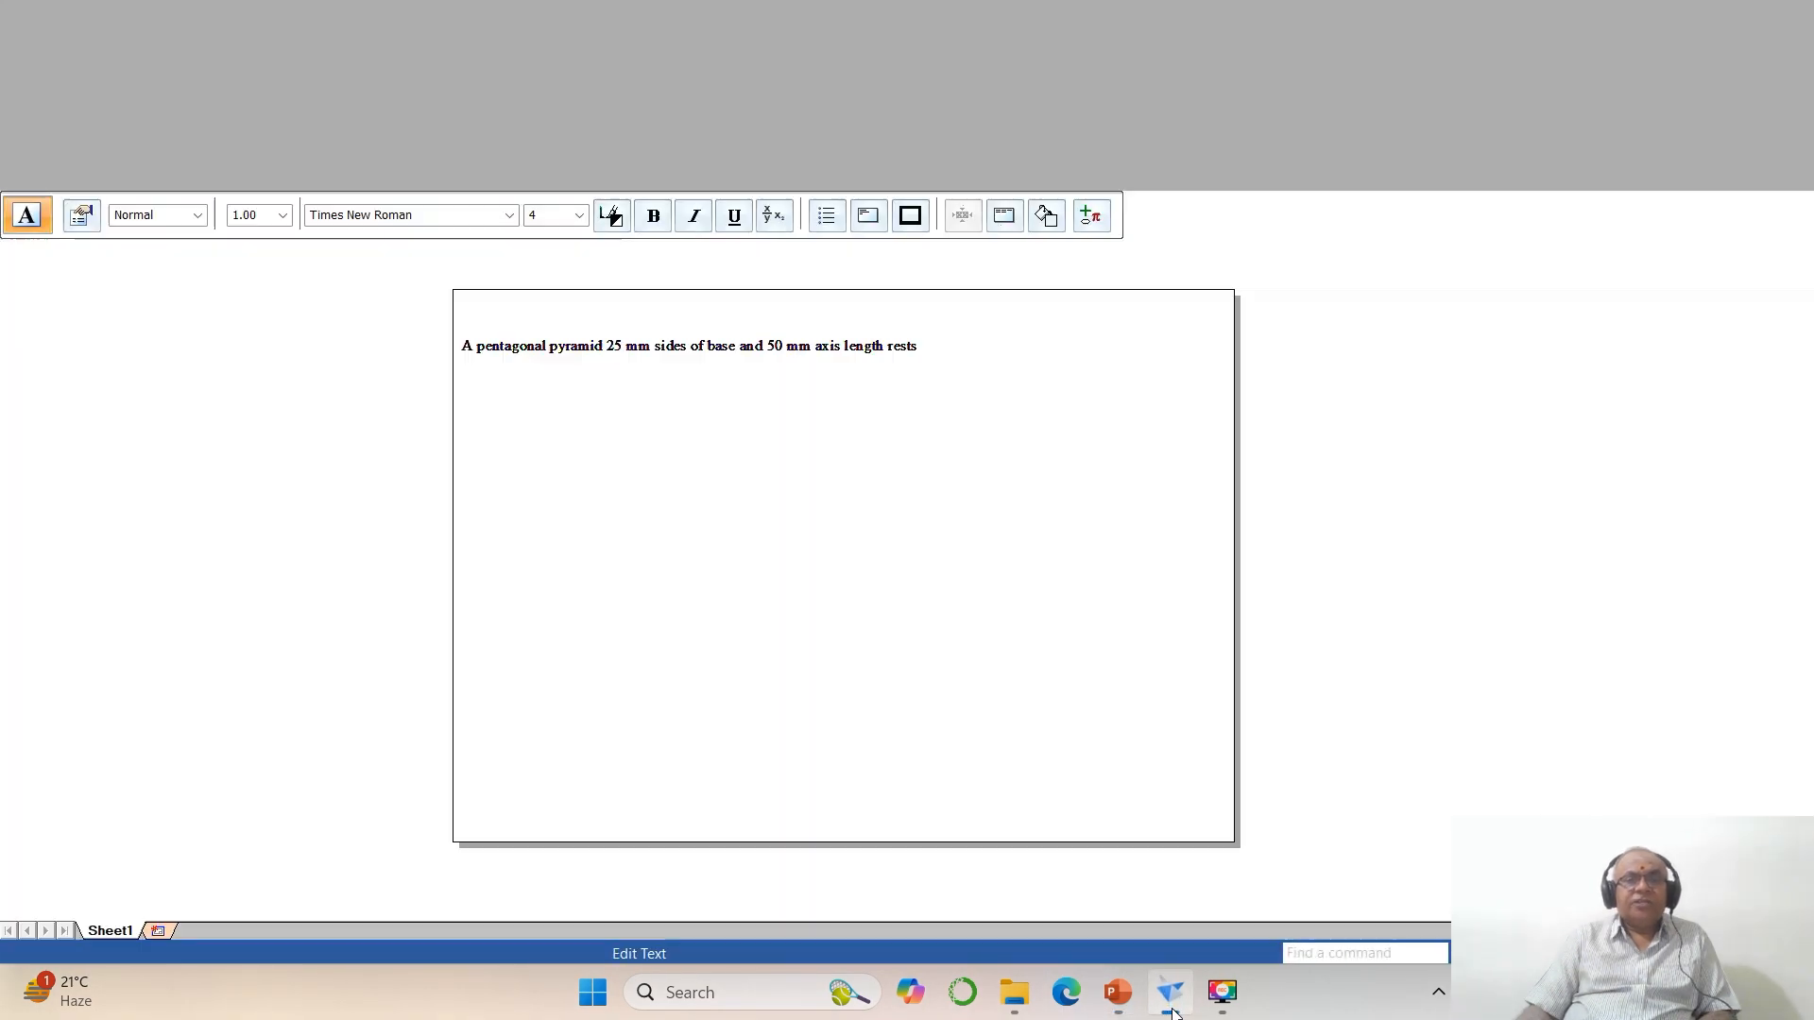
{"action": "type", "text": "on"}
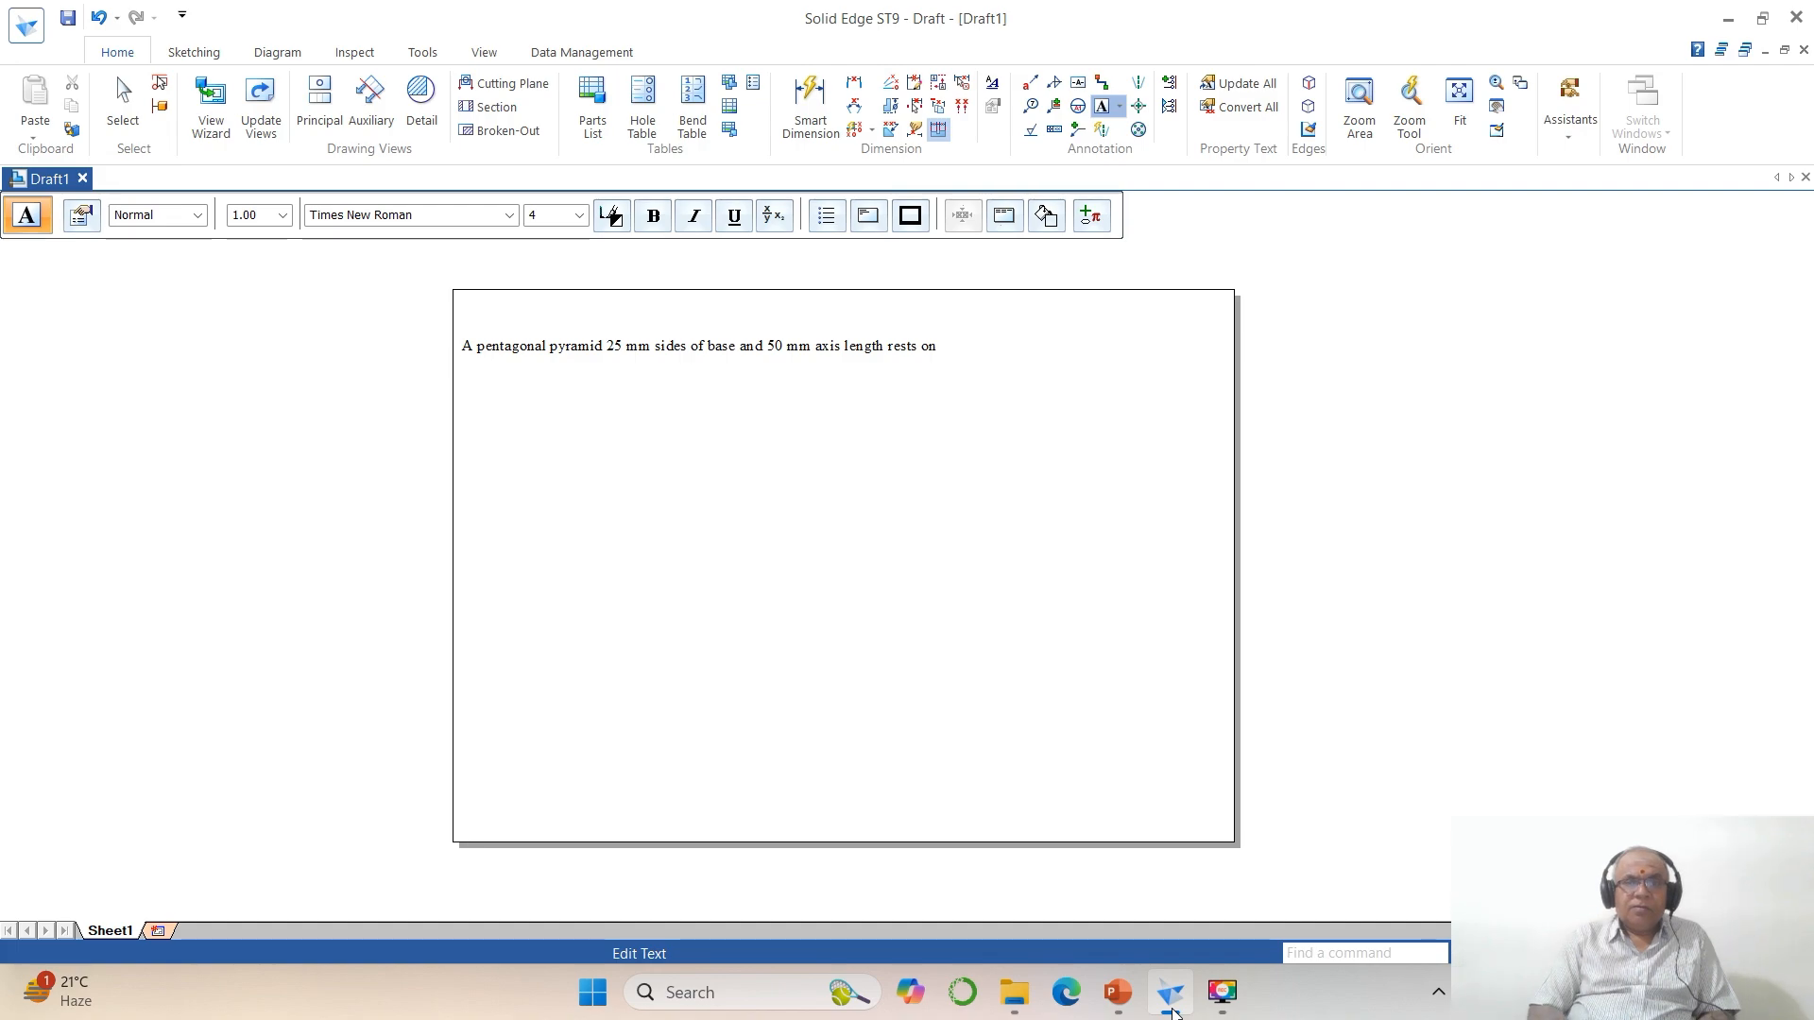
{"action": "type", "text": " HP on o"}
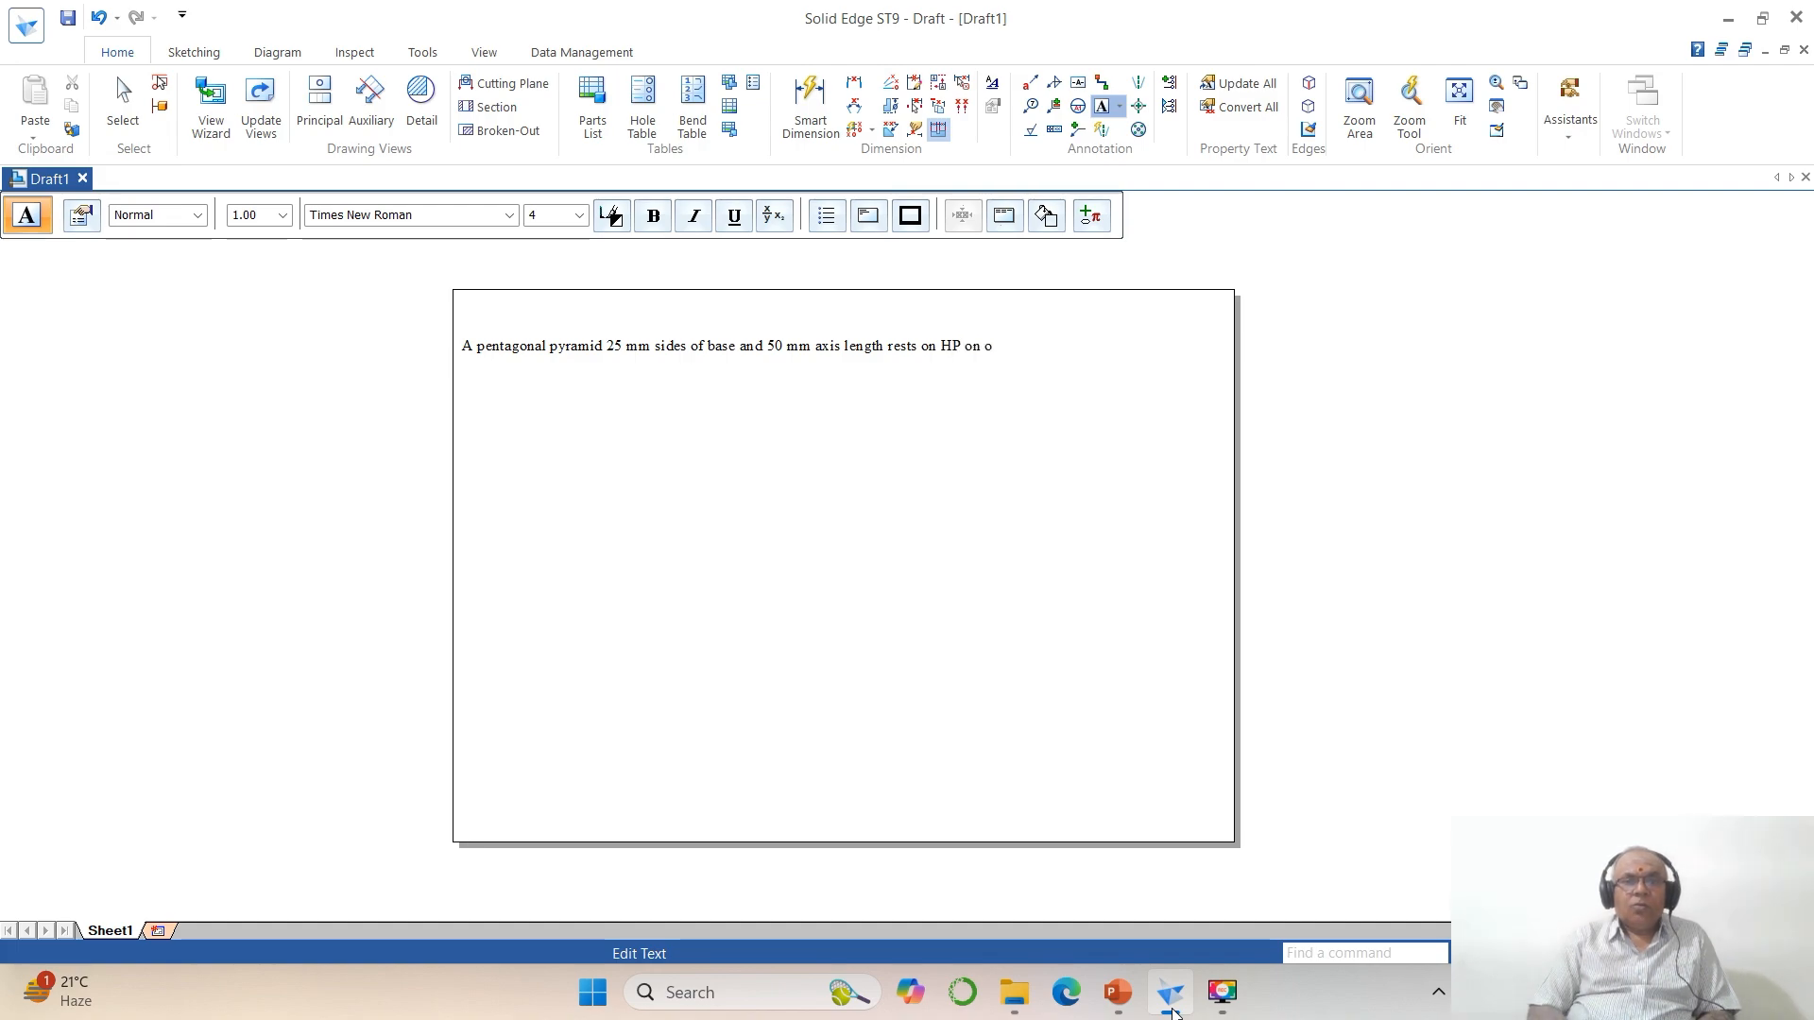
{"action": "type", "text": "ne of its sla"}
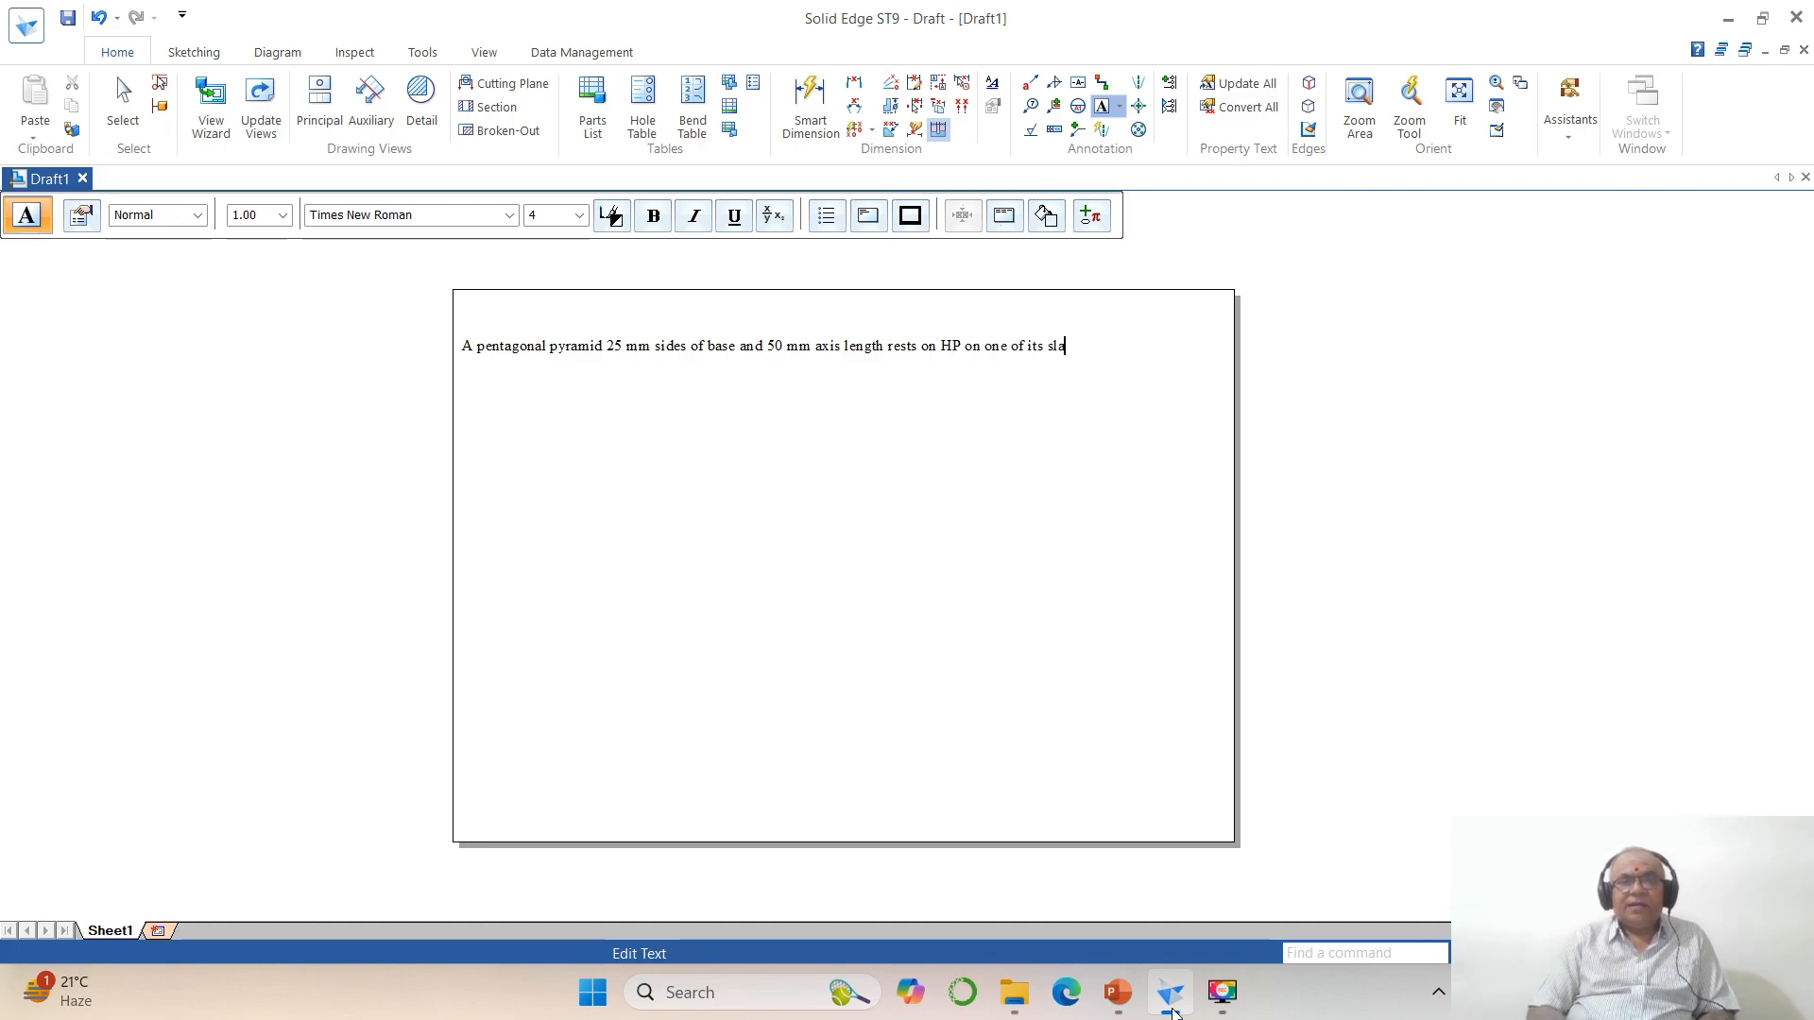
{"action": "type", "text": "nt tri"}
{"action": "key", "text": "BackSpace"}
{"action": "key", "text": "BackSpace"}
{"action": "type", "text": "tiran"}
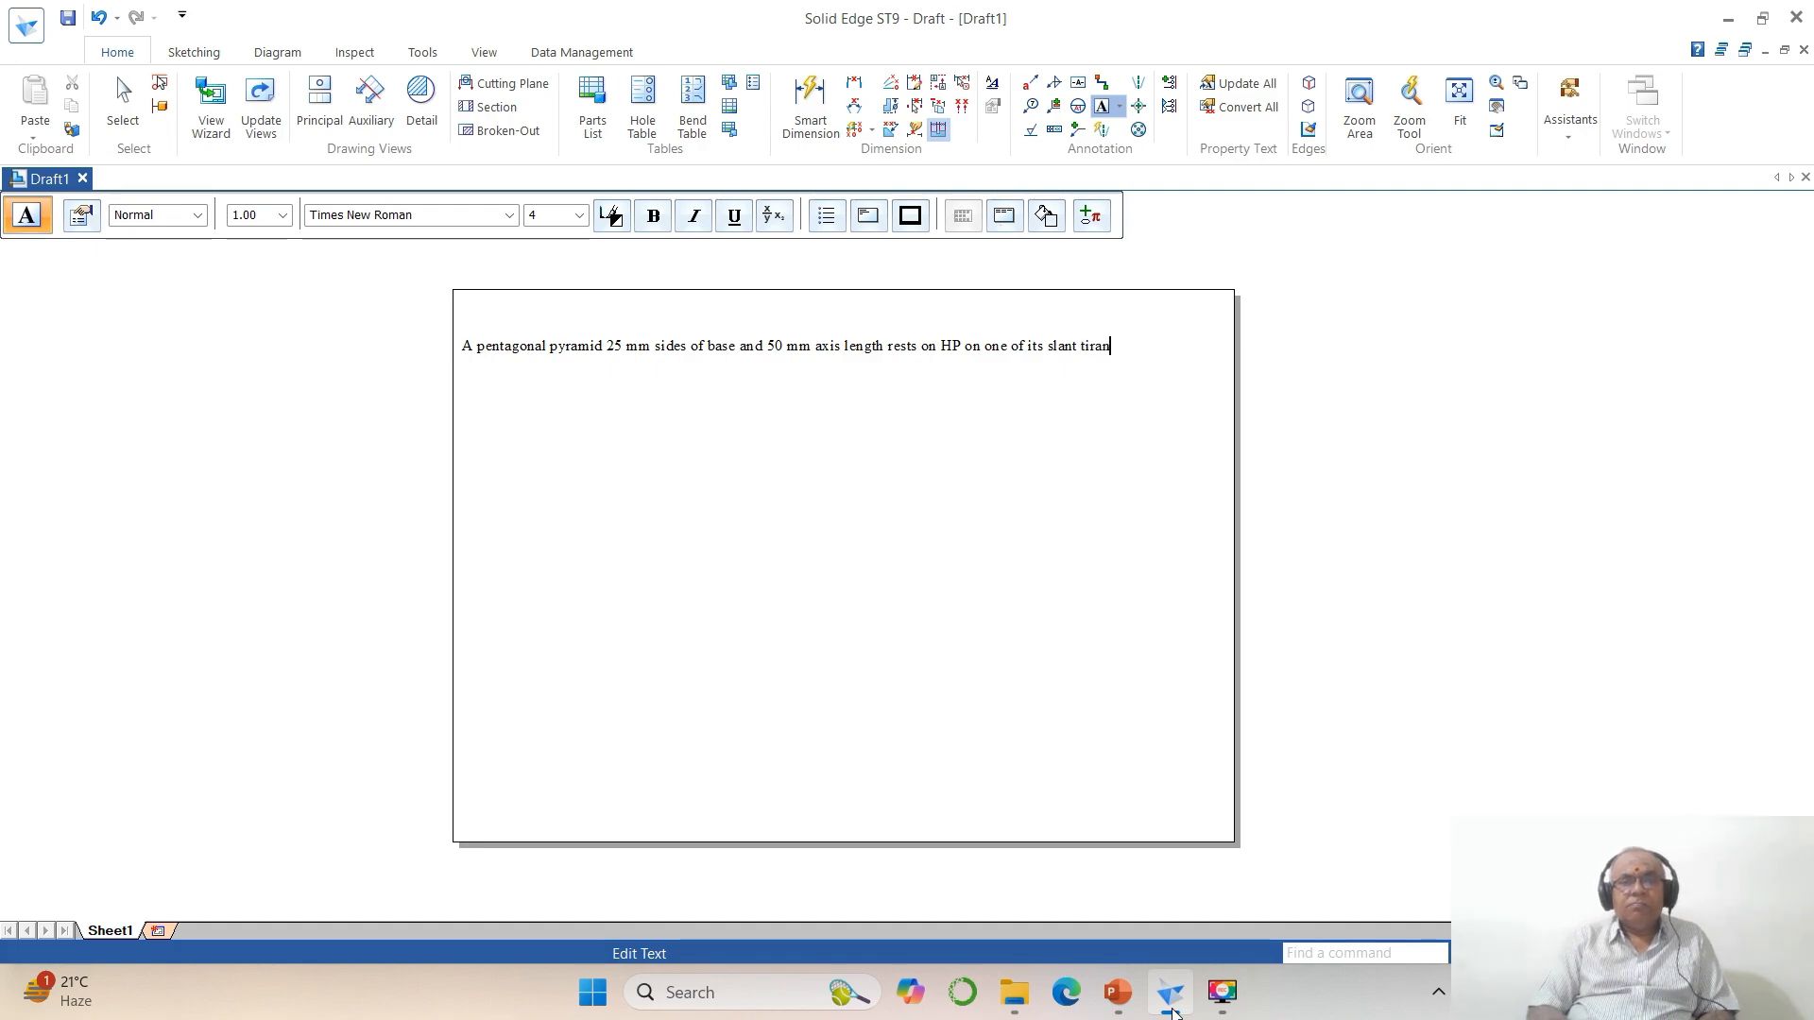
{"action": "key", "text": "BackSpace"}
{"action": "type", "text": "angular fa"}
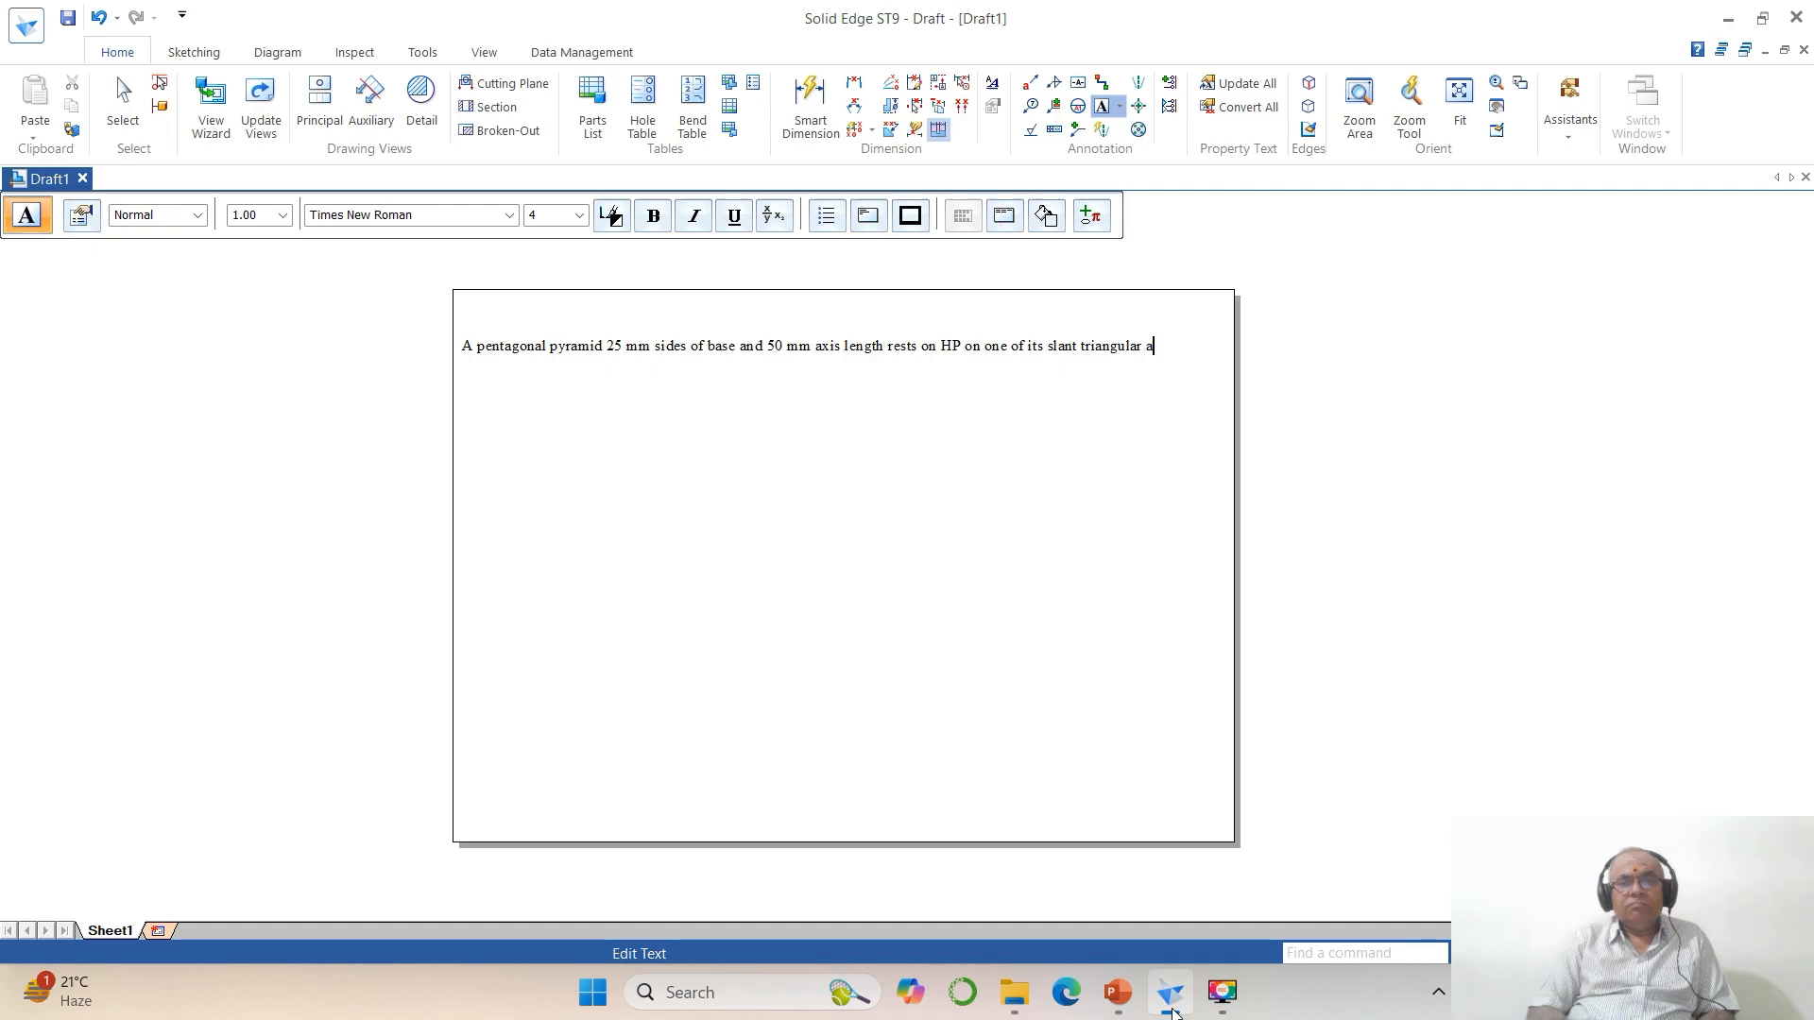
{"action": "type", "text": "ces"}
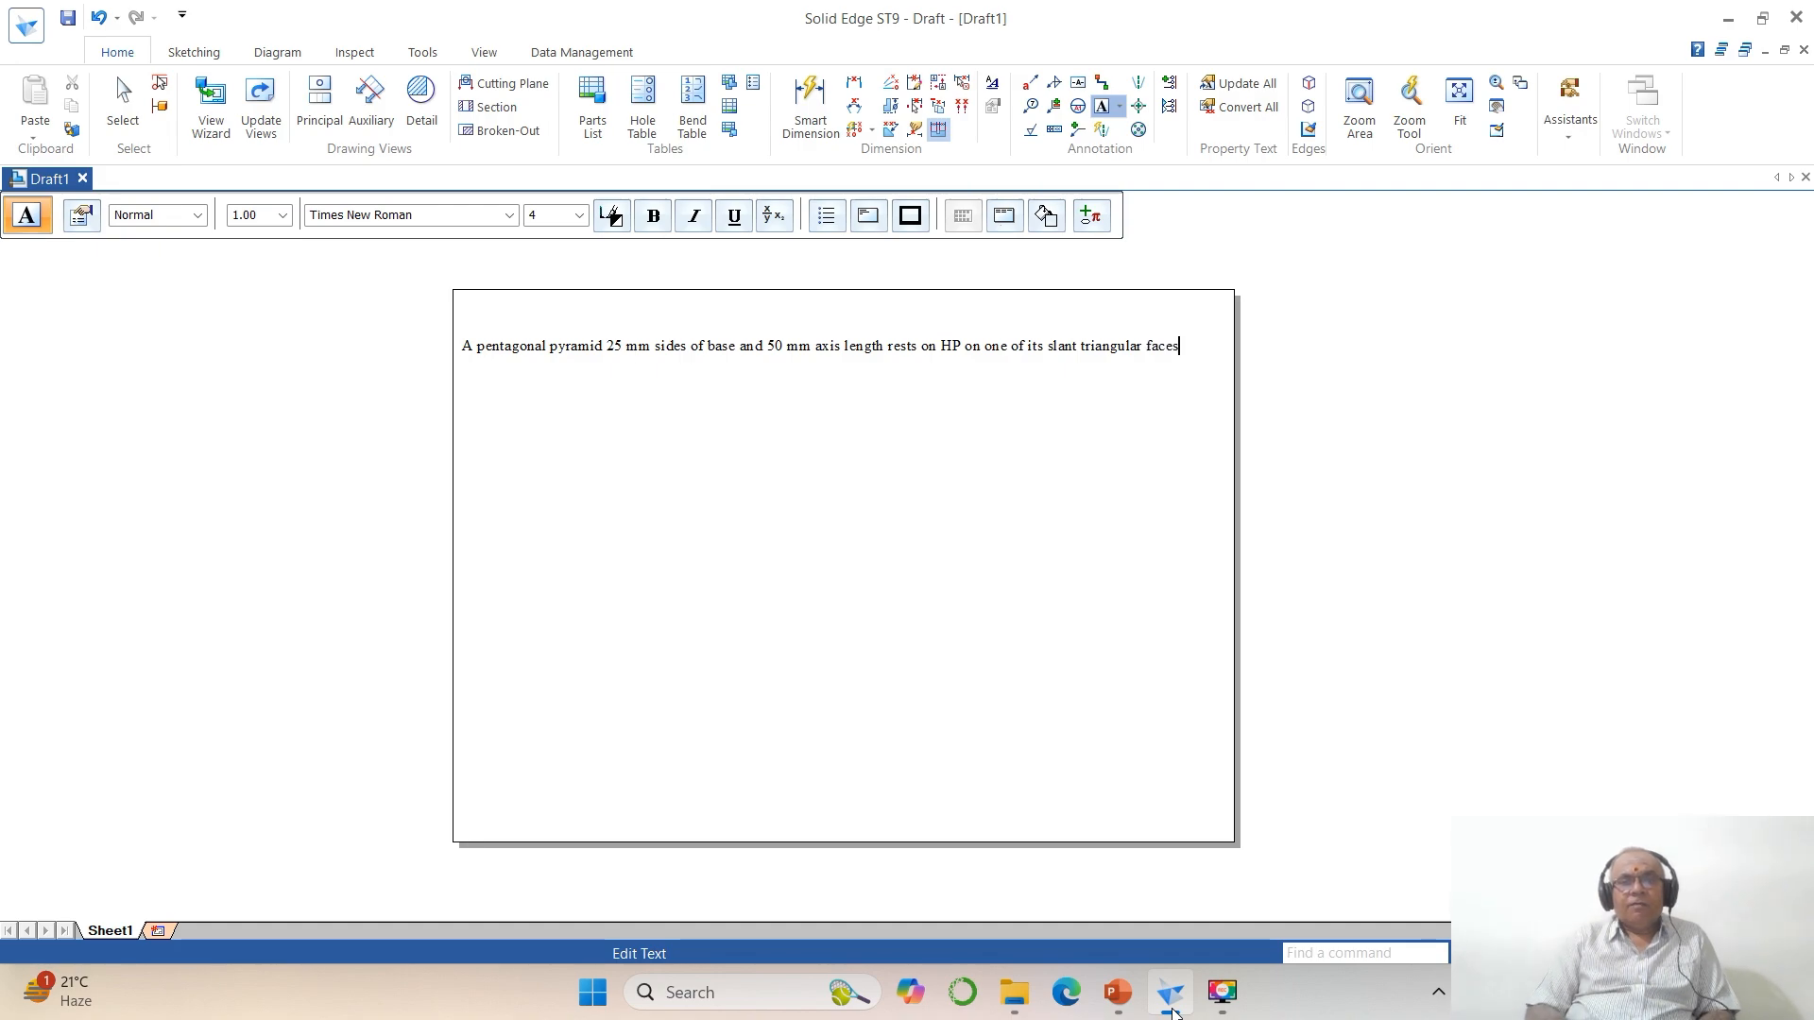
Step: Recheck the problem slide in PowerPoint and continue the text with ". Draw the projections of the pyramid"
{"action": "left_click", "coordinate": [1171, 994]}
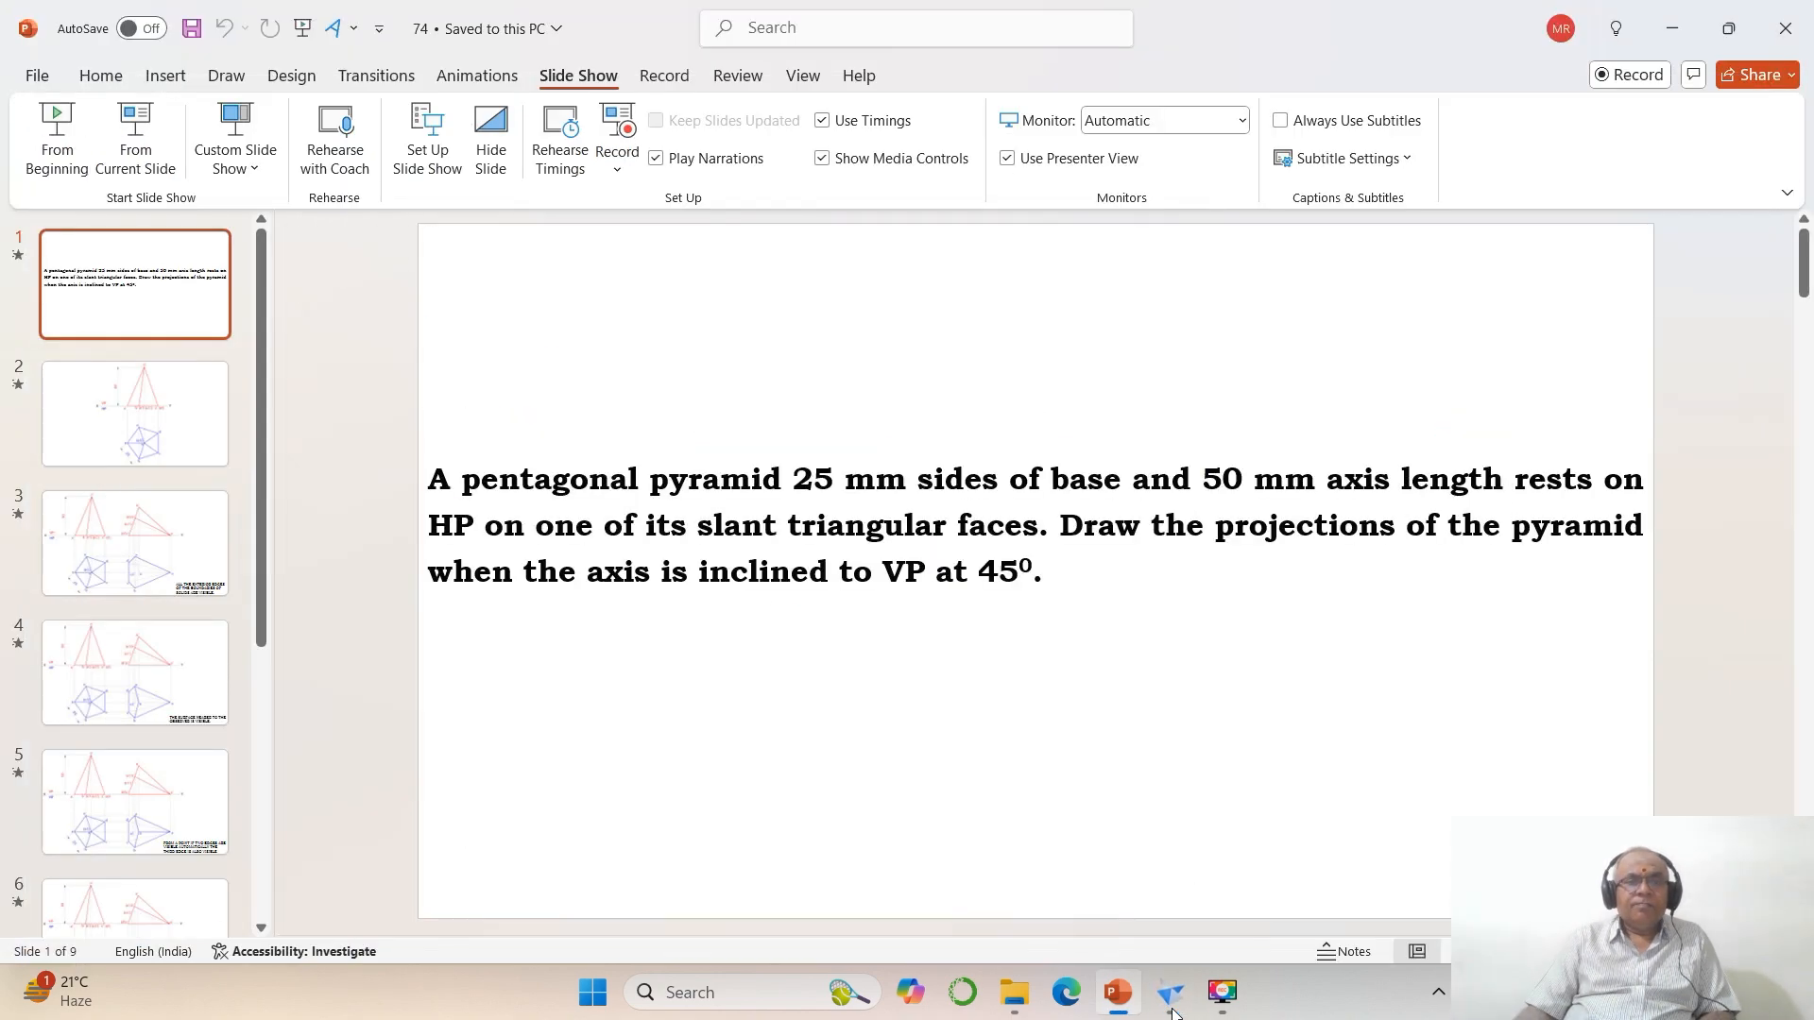
{"action": "left_click", "coordinate": [1171, 1007]}
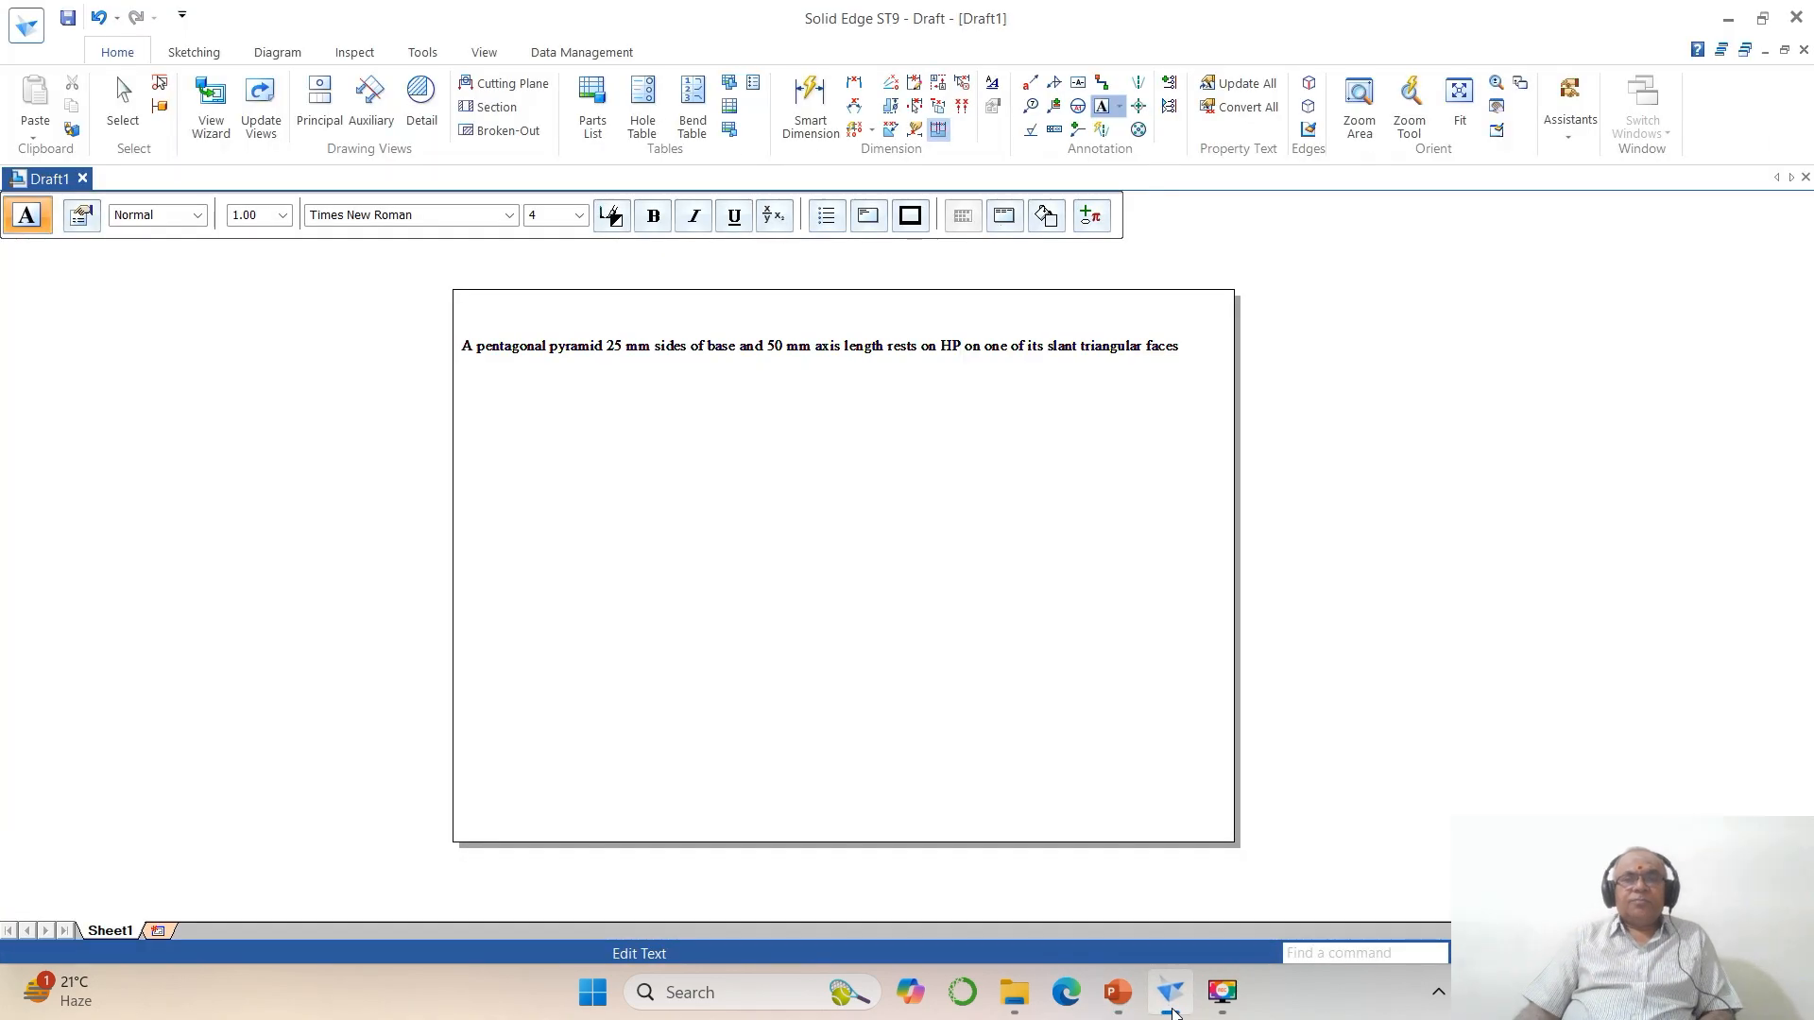
{"action": "type", "text": ". Draw"}
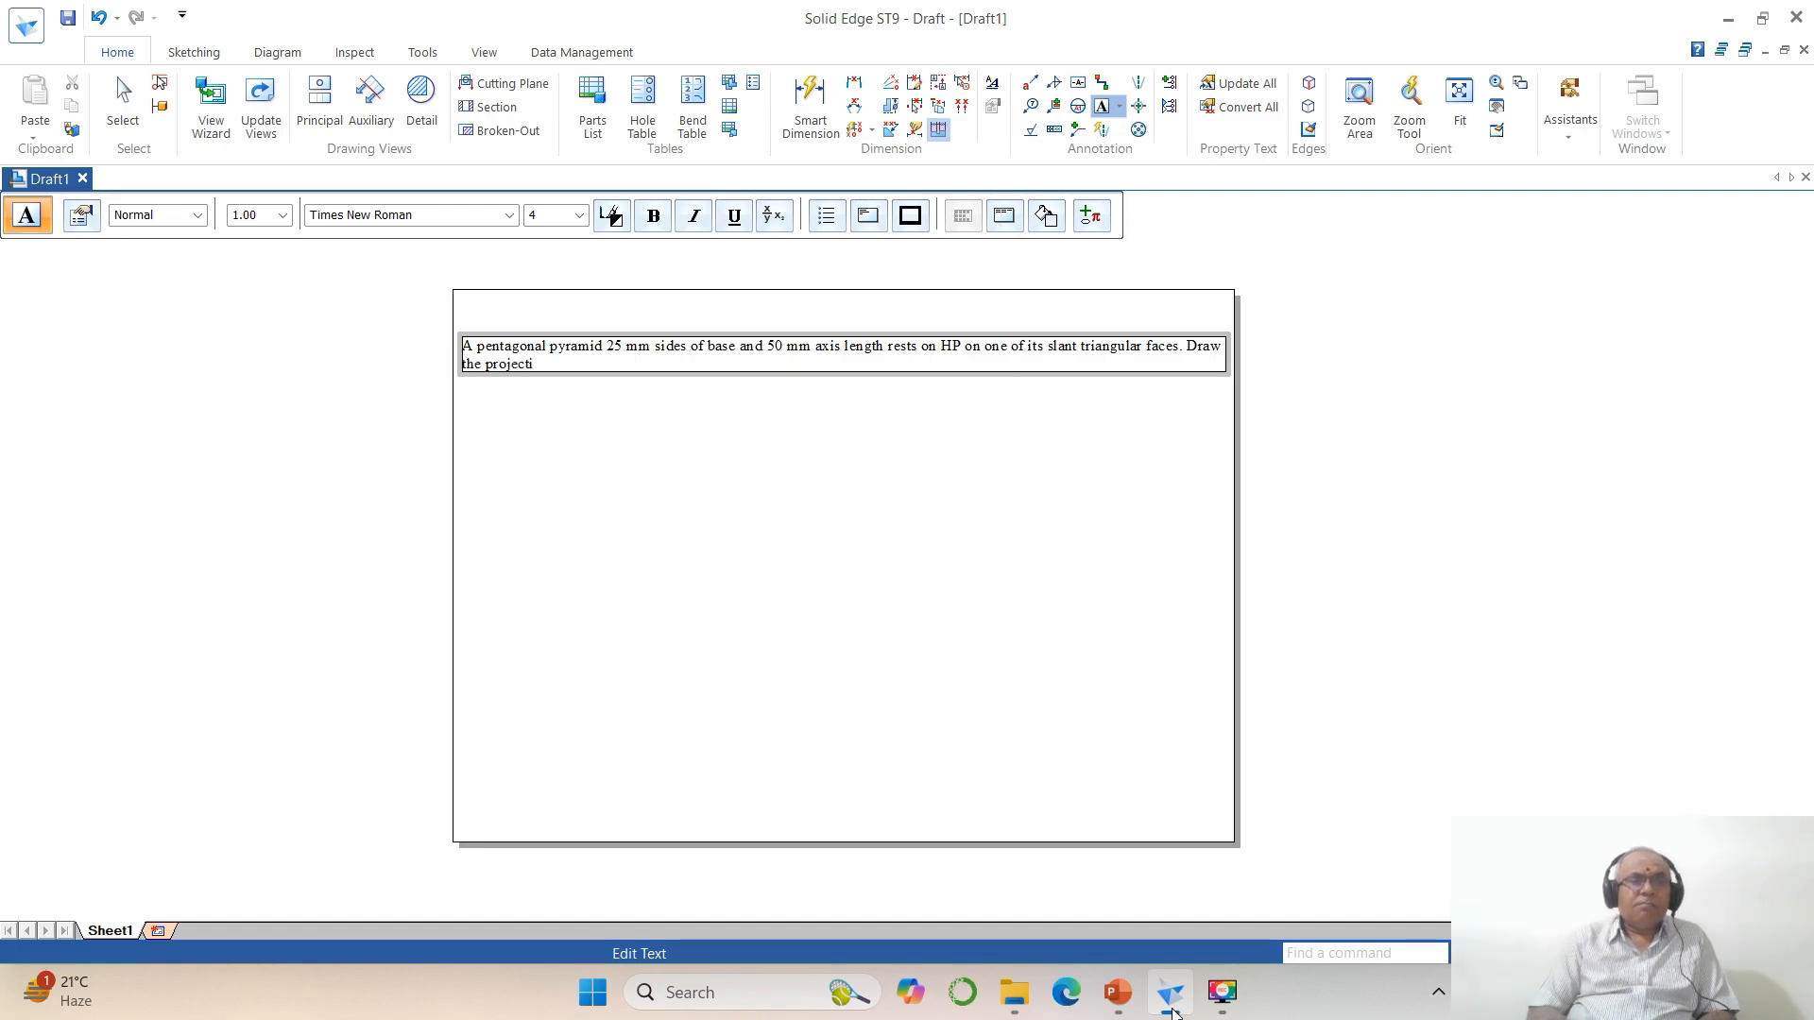
{"action": "type", "text": "of"}
{"action": "key", "text": "BackSpace"}
{"action": "key", "text": "BackSpace"}
{"action": "type", "text": "pyramid"}
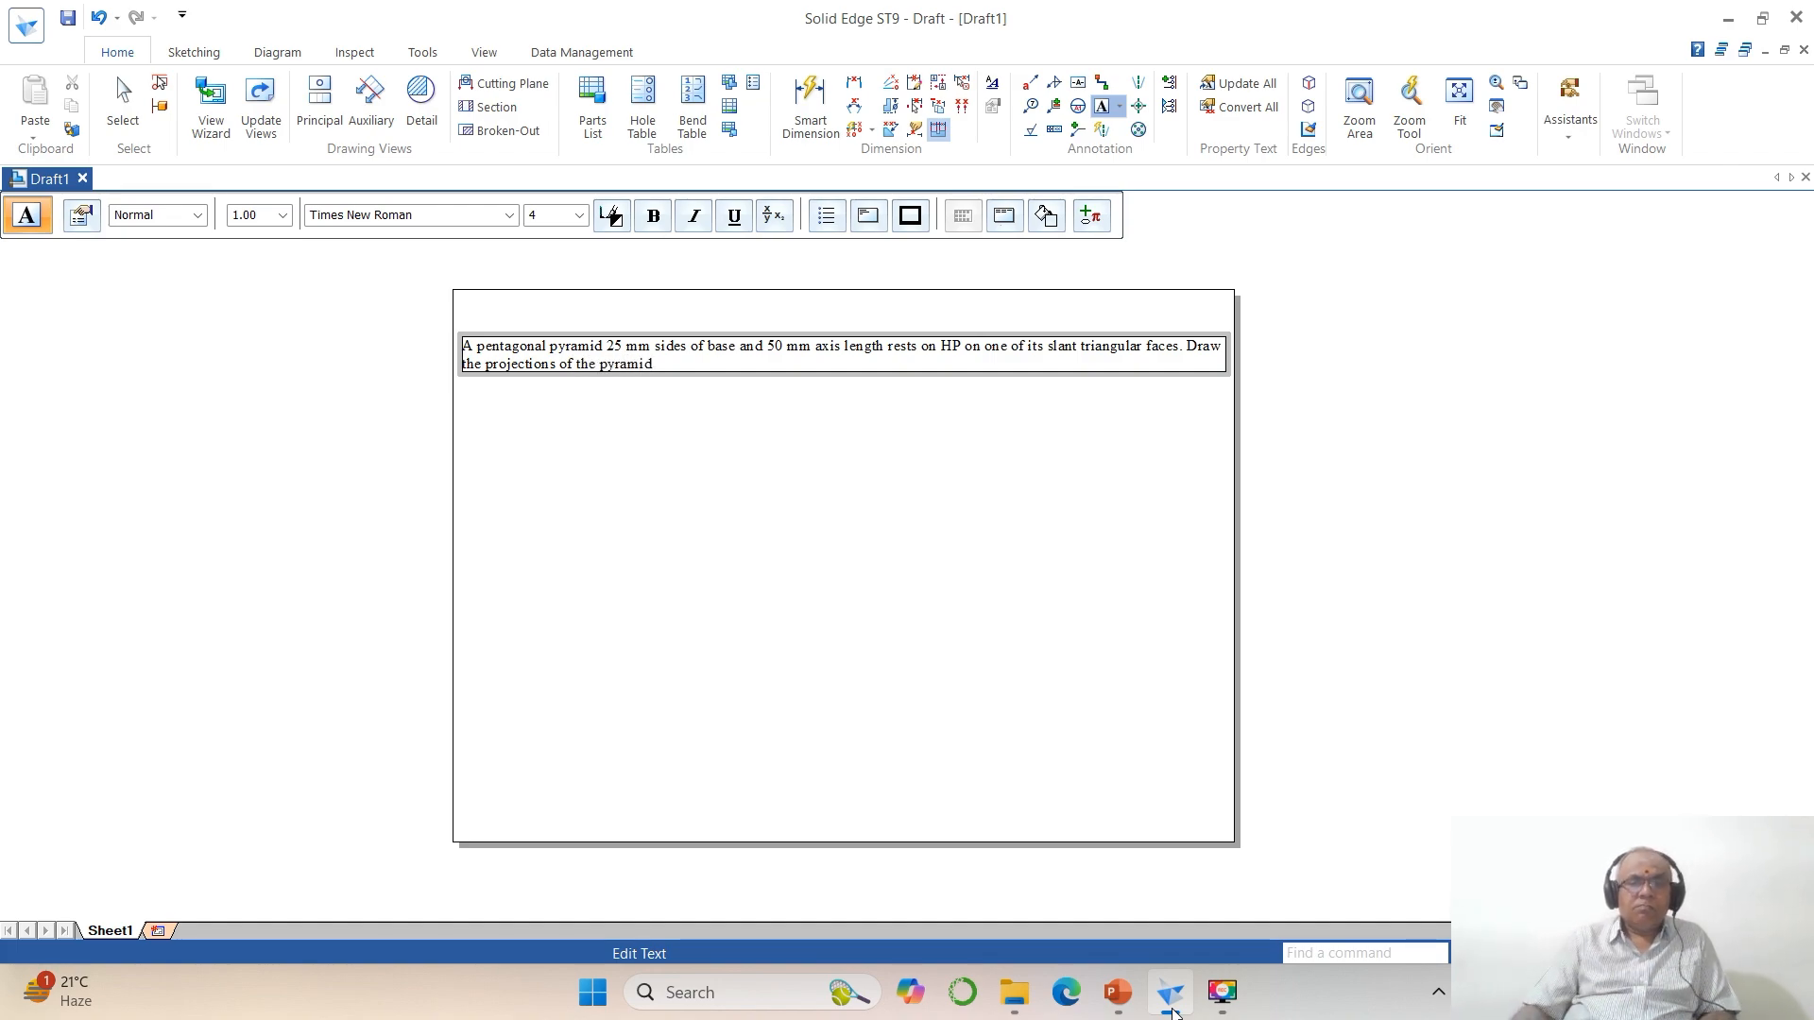
Step: Check the PowerPoint slide again and finish the problem text with "when the axis is inlined to VP at 45 deg."
{"action": "left_click", "coordinate": [1171, 1001]}
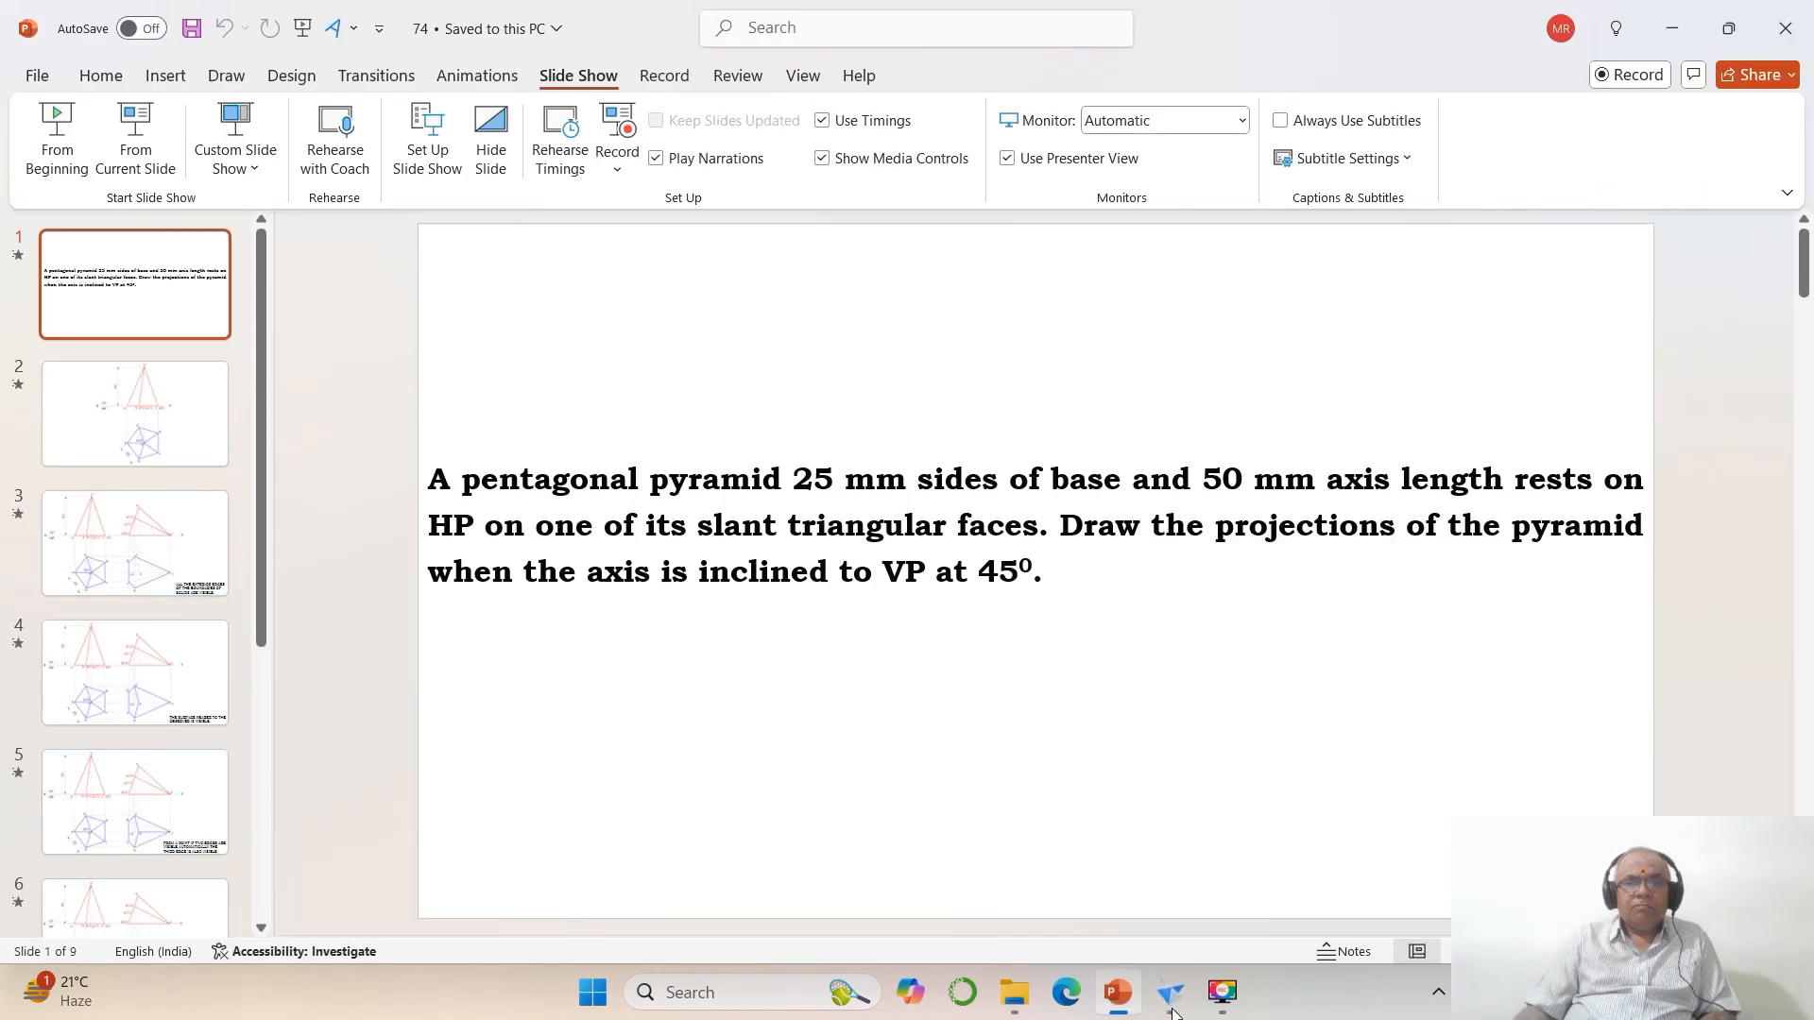
{"action": "left_click", "coordinate": [1172, 1003]}
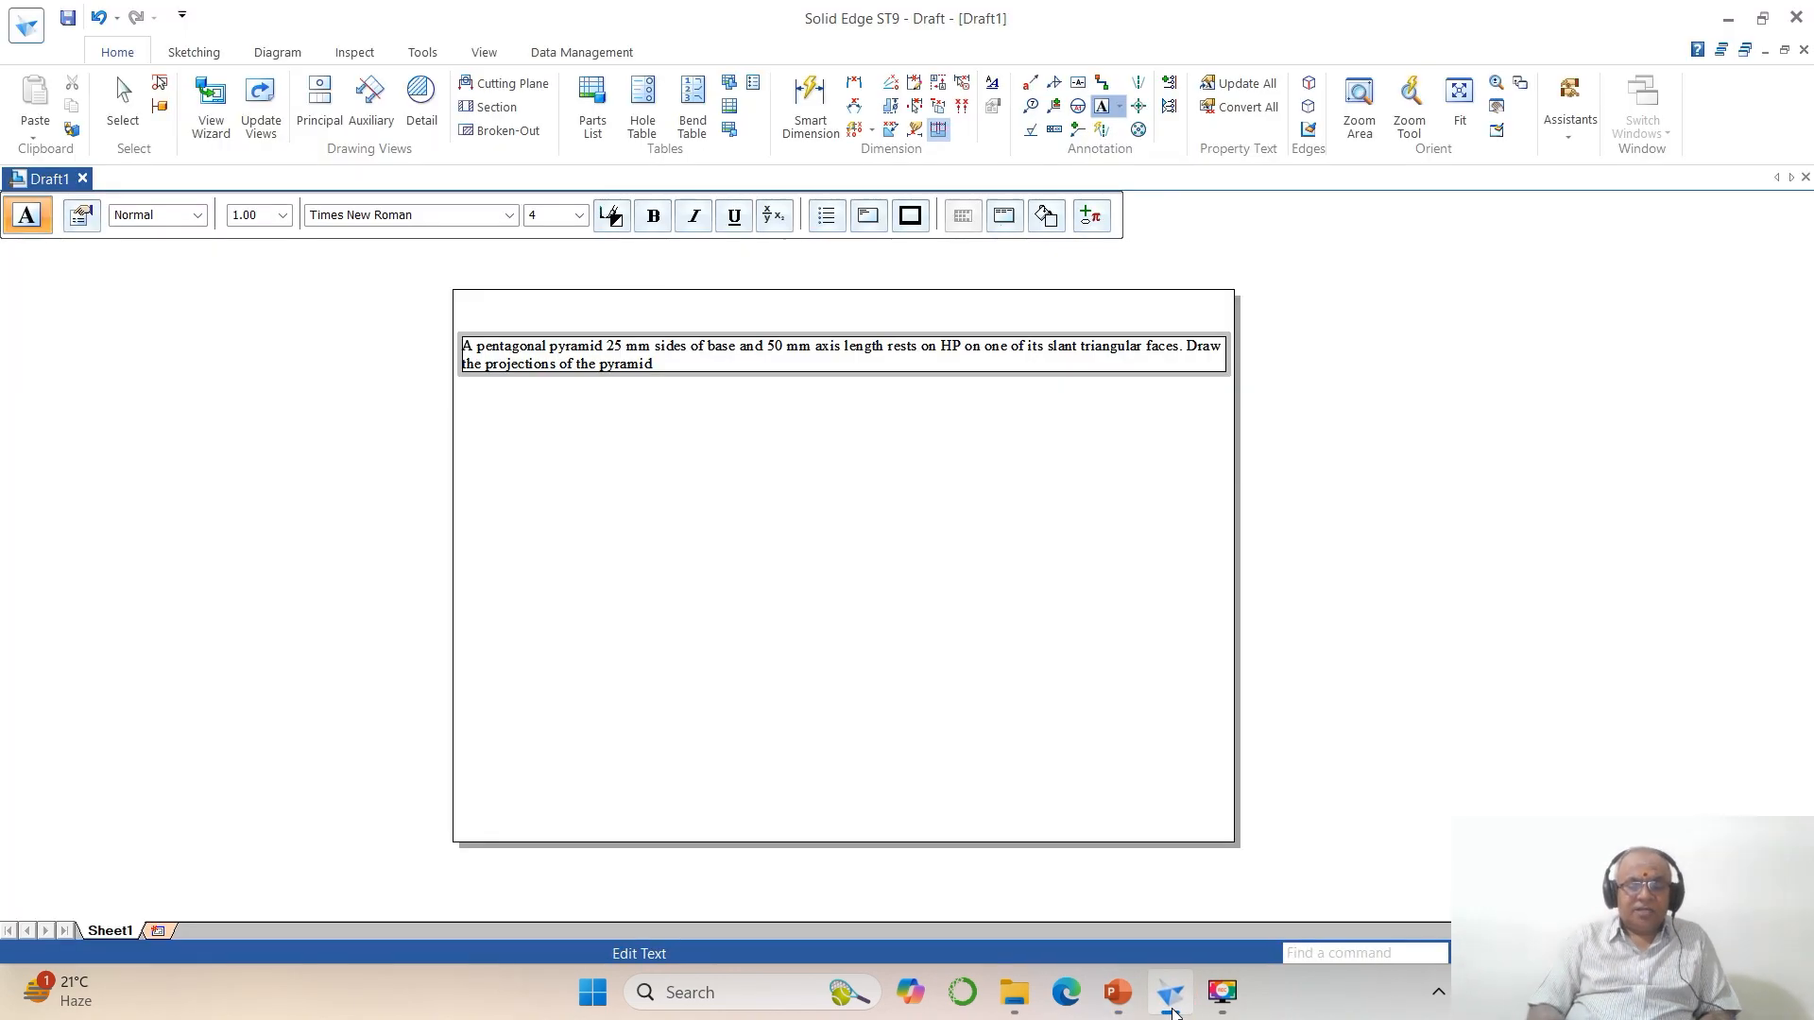
{"action": "type", "text": "when the"}
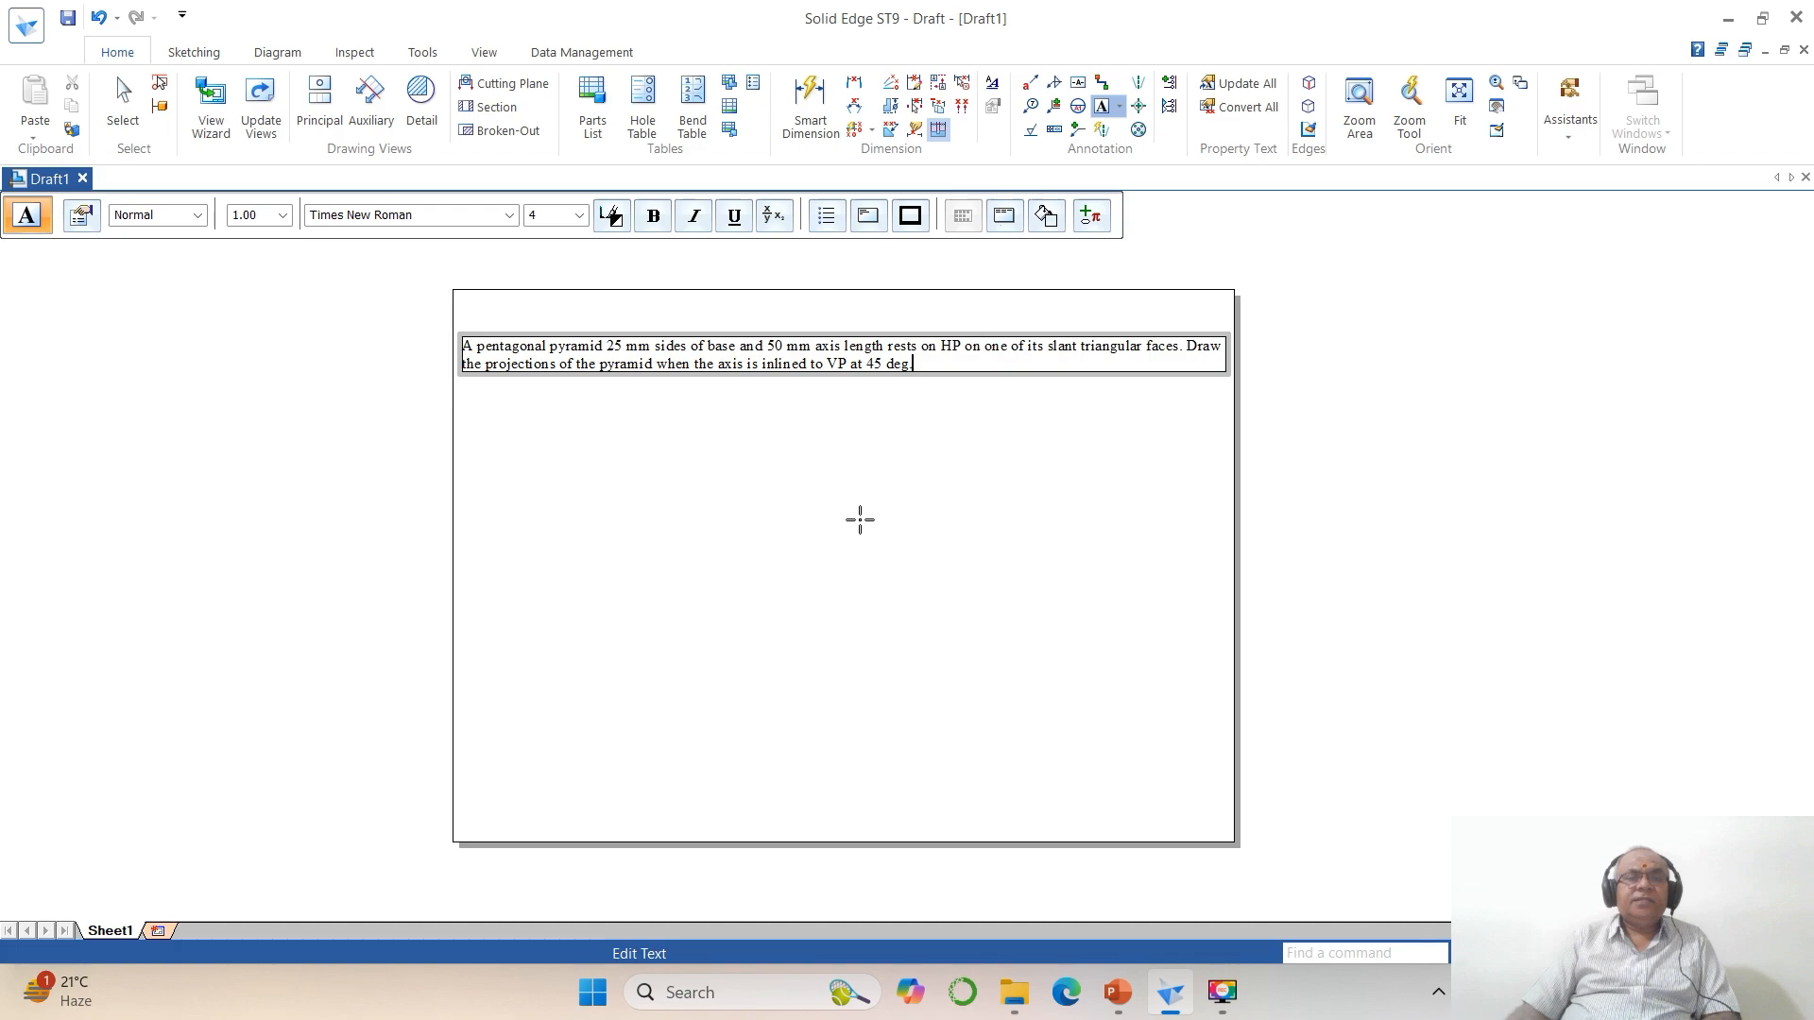
{"action": "left_click", "coordinate": [867, 437]}
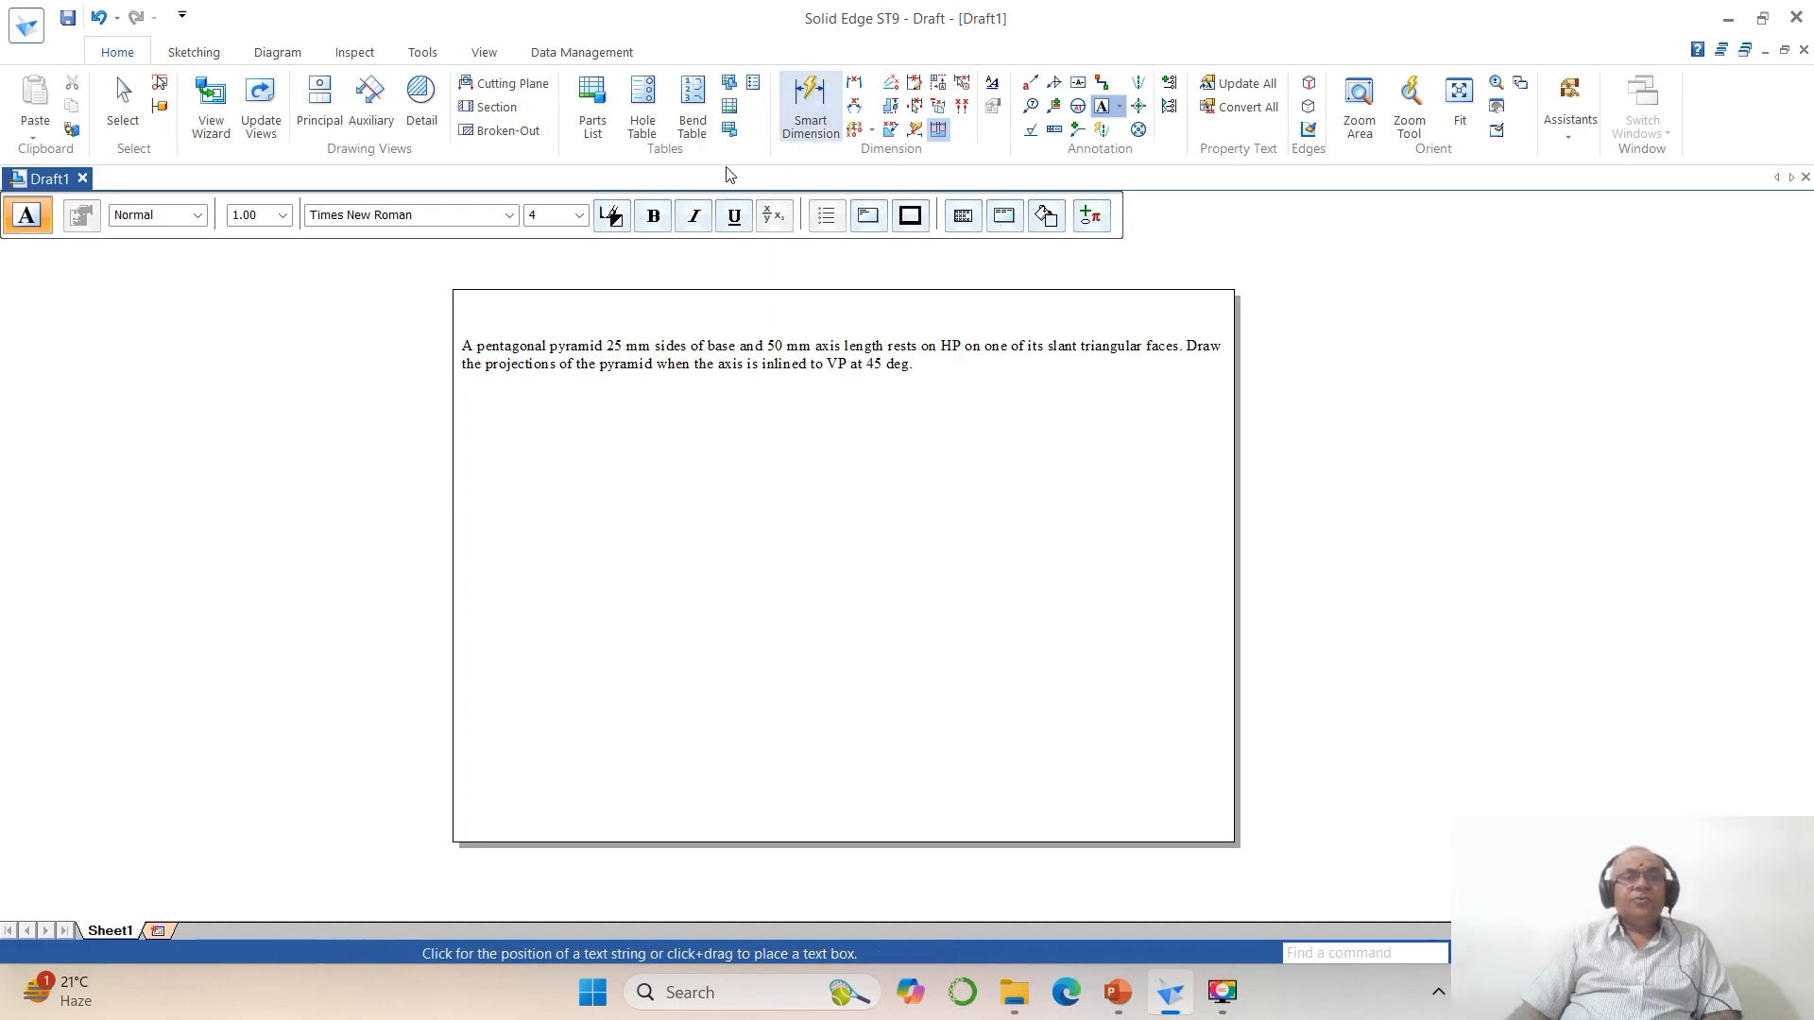
Step: Move the problem text about 13.5 mm upward and slightly left, close to the sheet's upper-left corner
{"action": "left_click", "coordinate": [194, 52]}
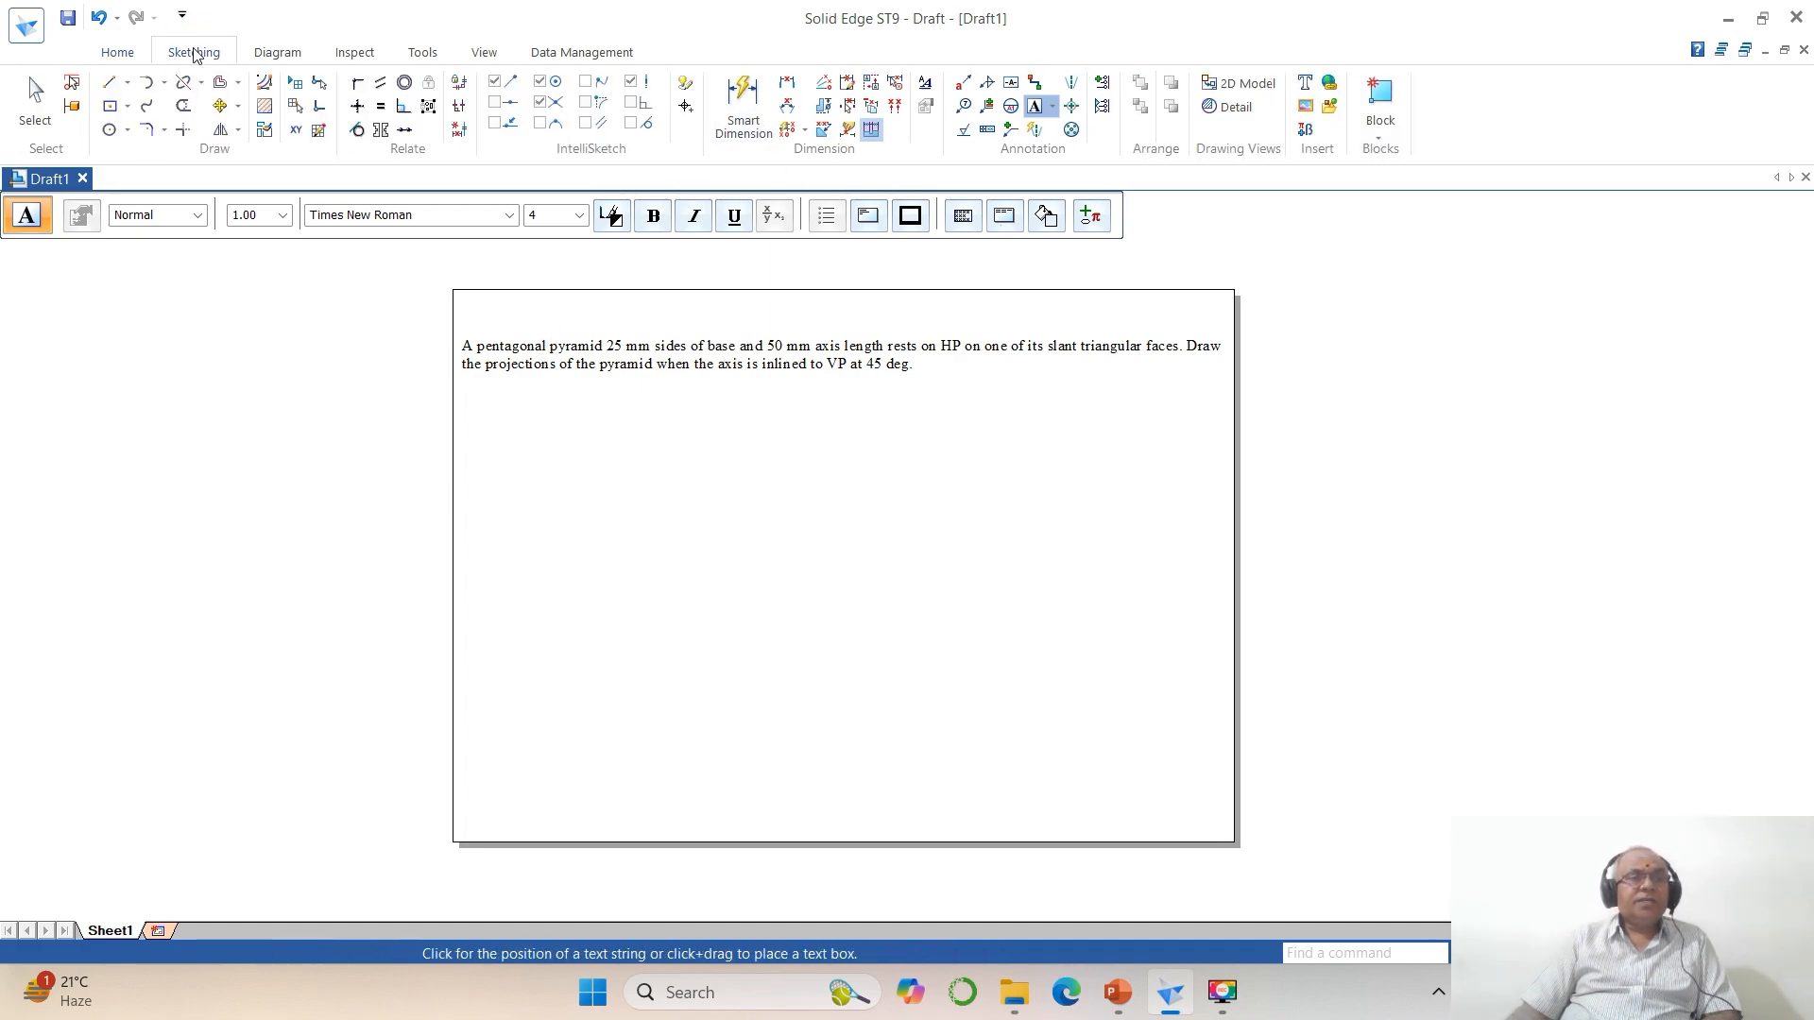
{"action": "left_click", "coordinate": [218, 109]}
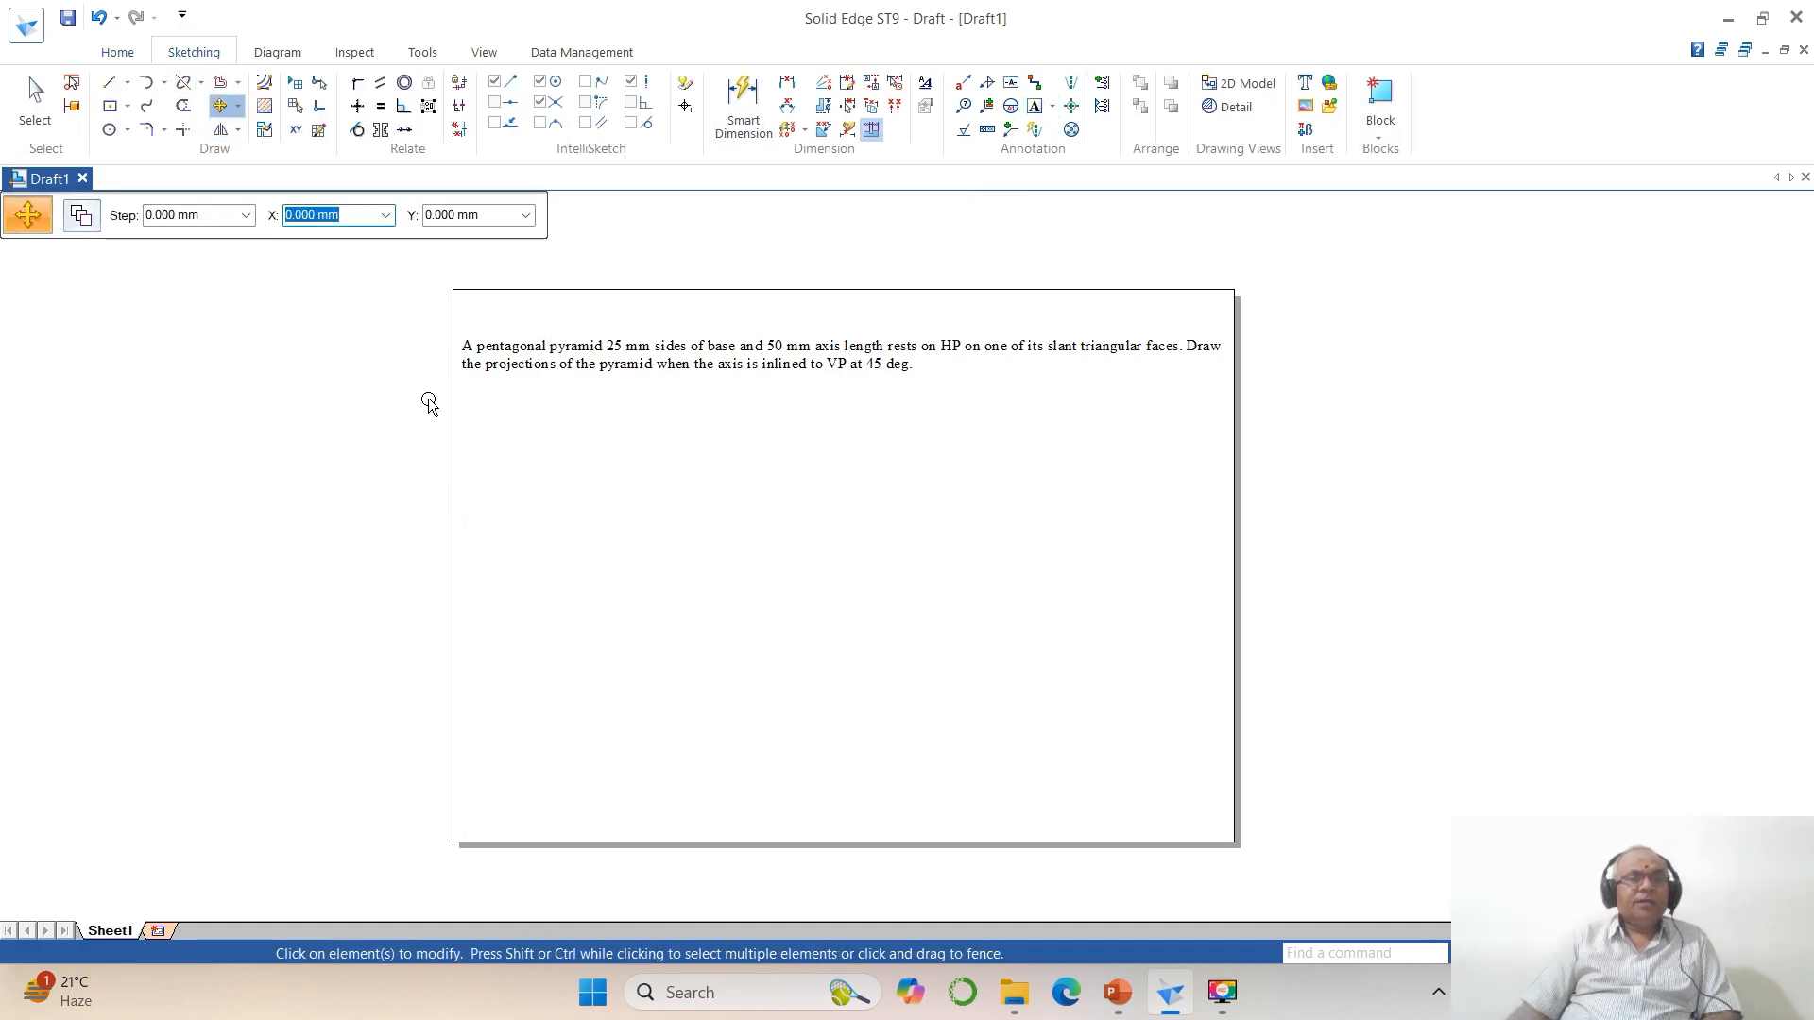
{"action": "left_click", "coordinate": [557, 376]}
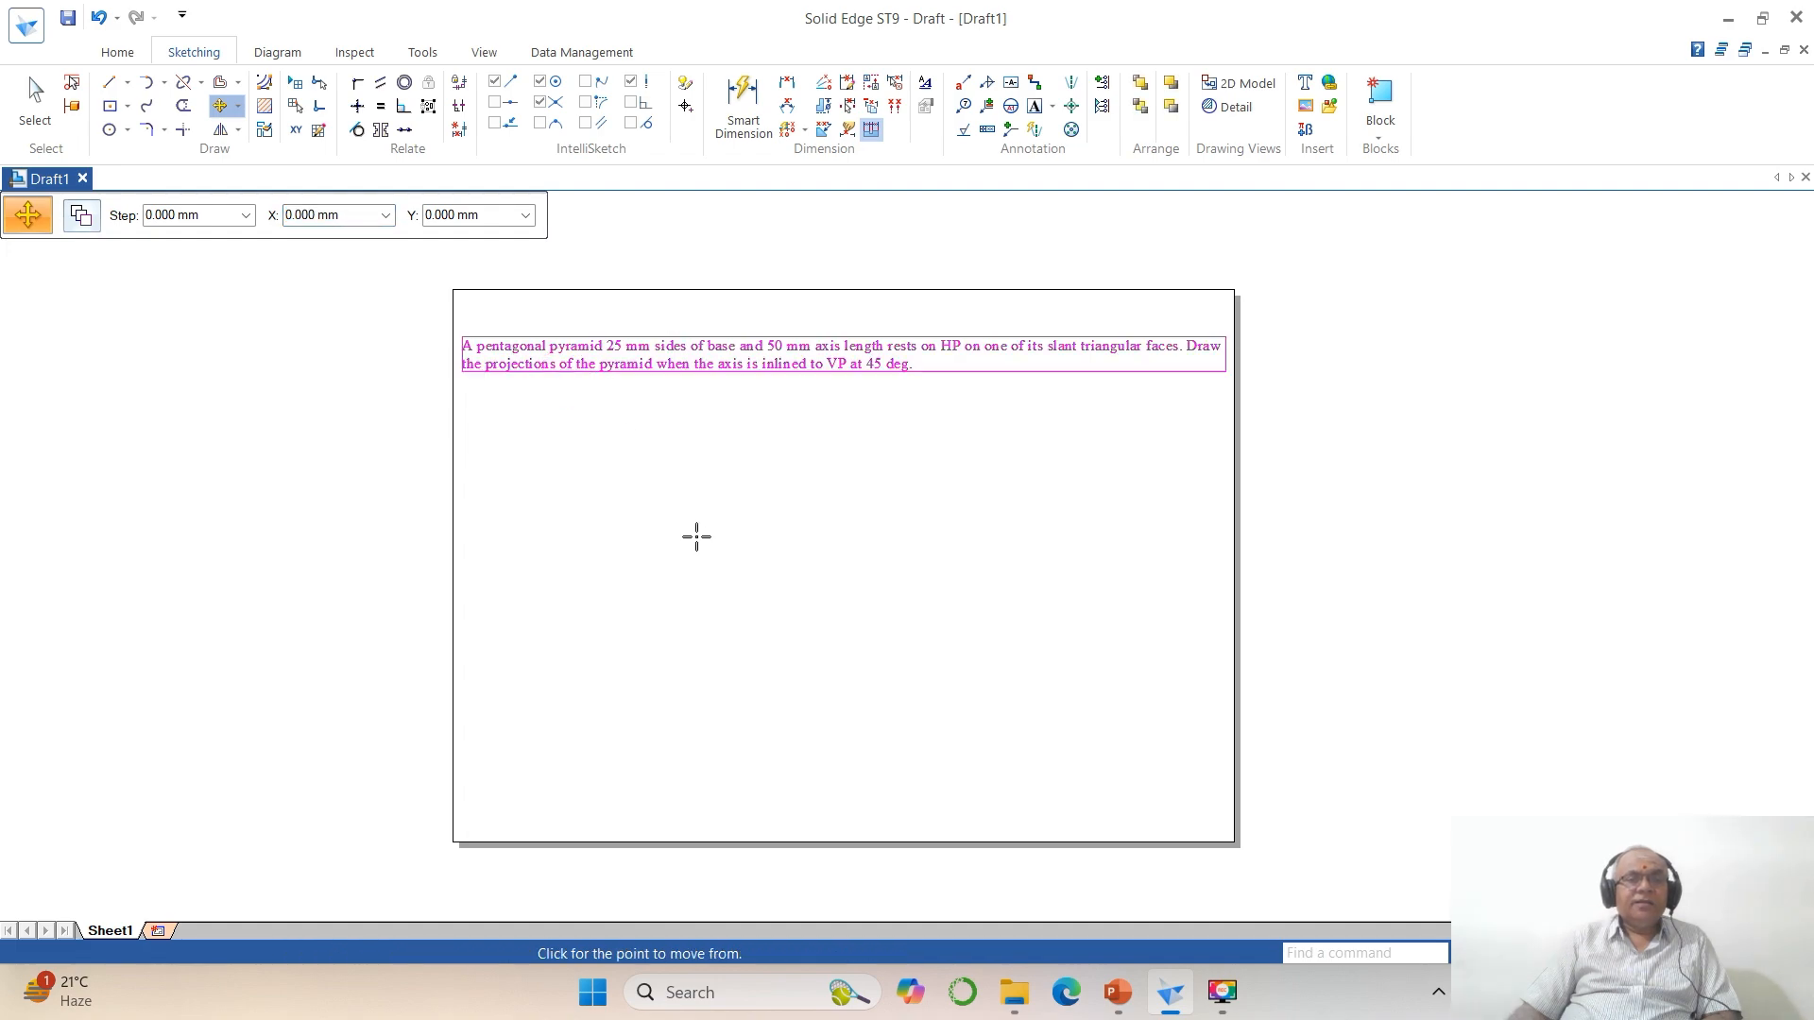
{"action": "left_click", "coordinate": [719, 564]}
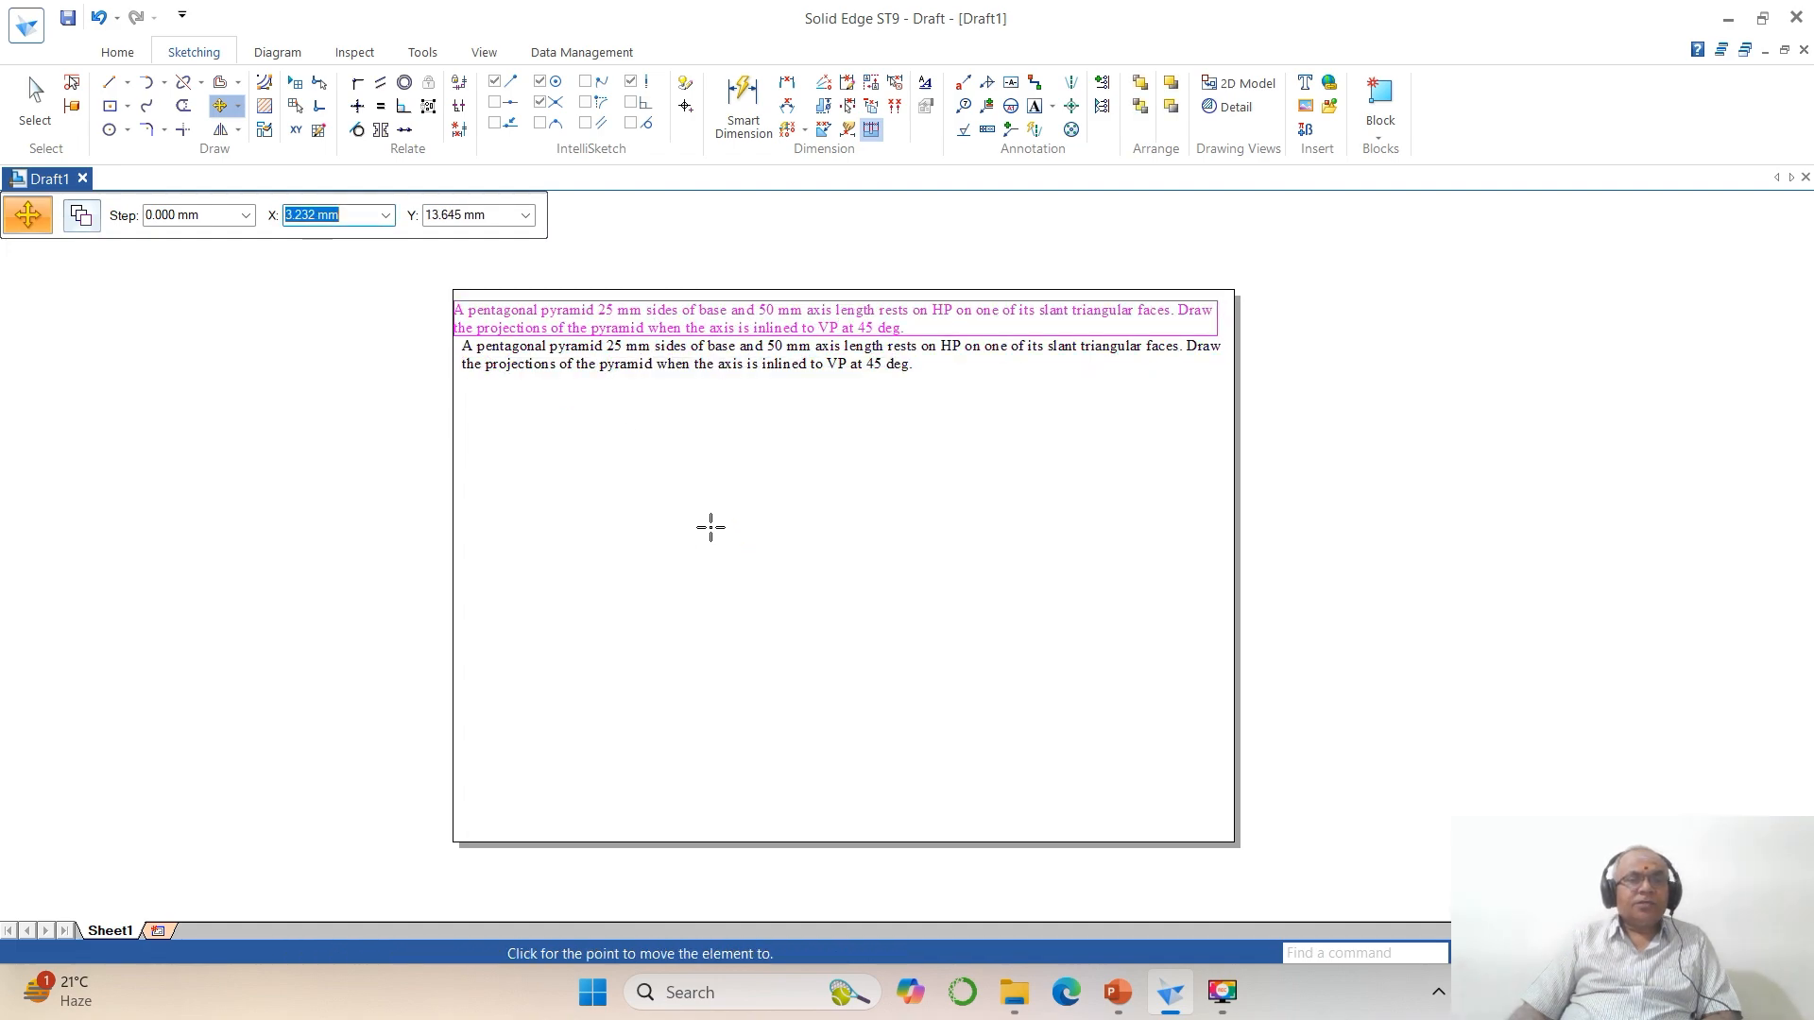
{"action": "left_click", "coordinate": [712, 527]}
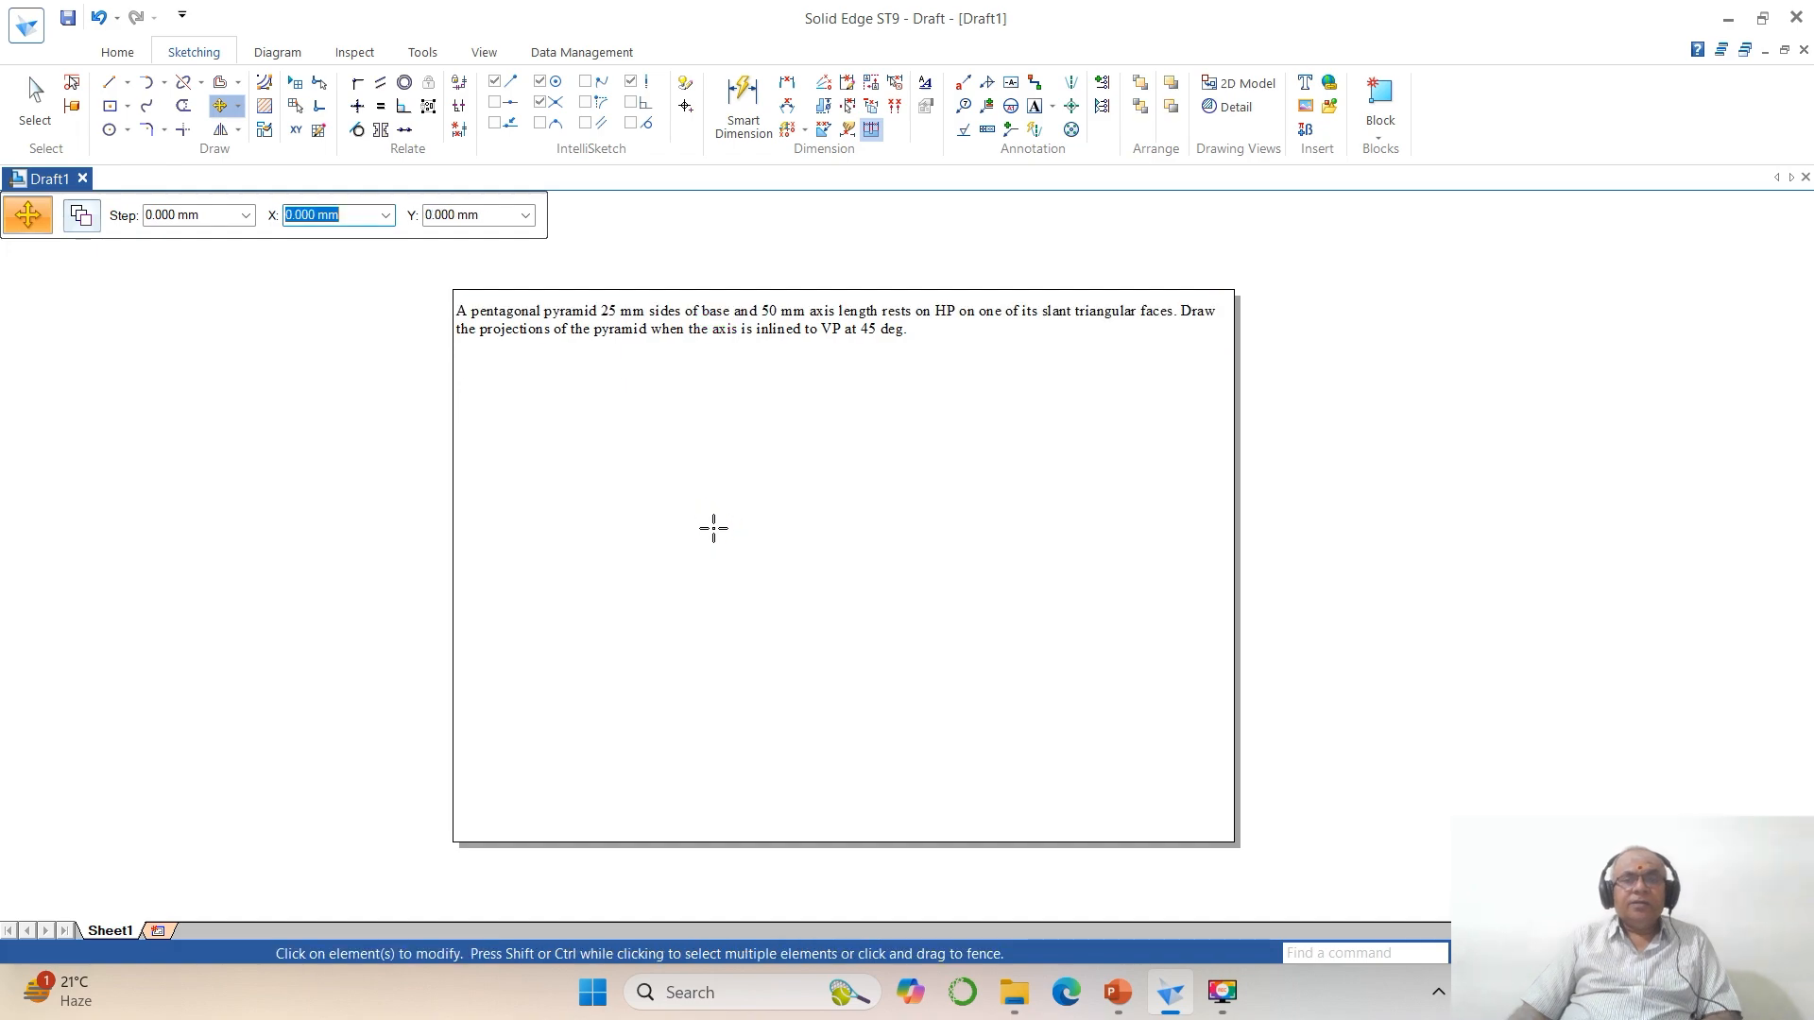
Step: Review the problem slide in PowerPoint, return to the draft, and turn off IntelliSketch's center point recognition
{"action": "key", "text": "alt+Tab"}
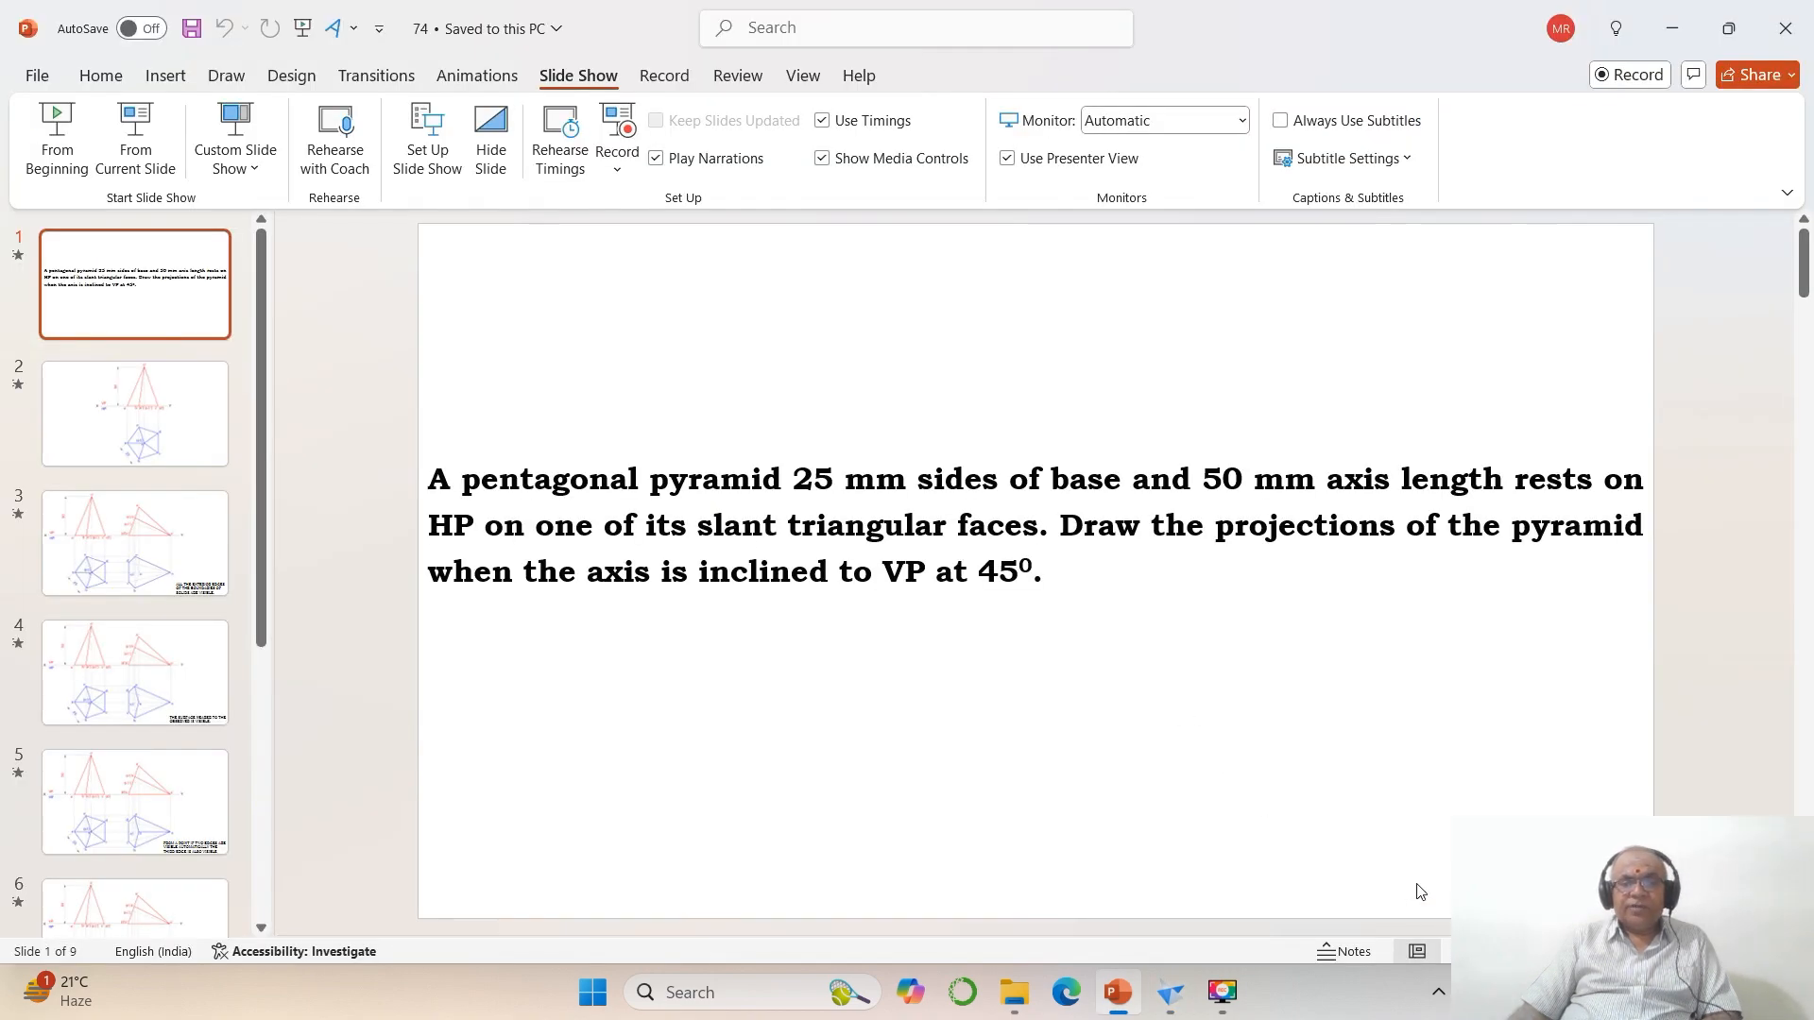
{"action": "key", "text": "alt+Tab"}
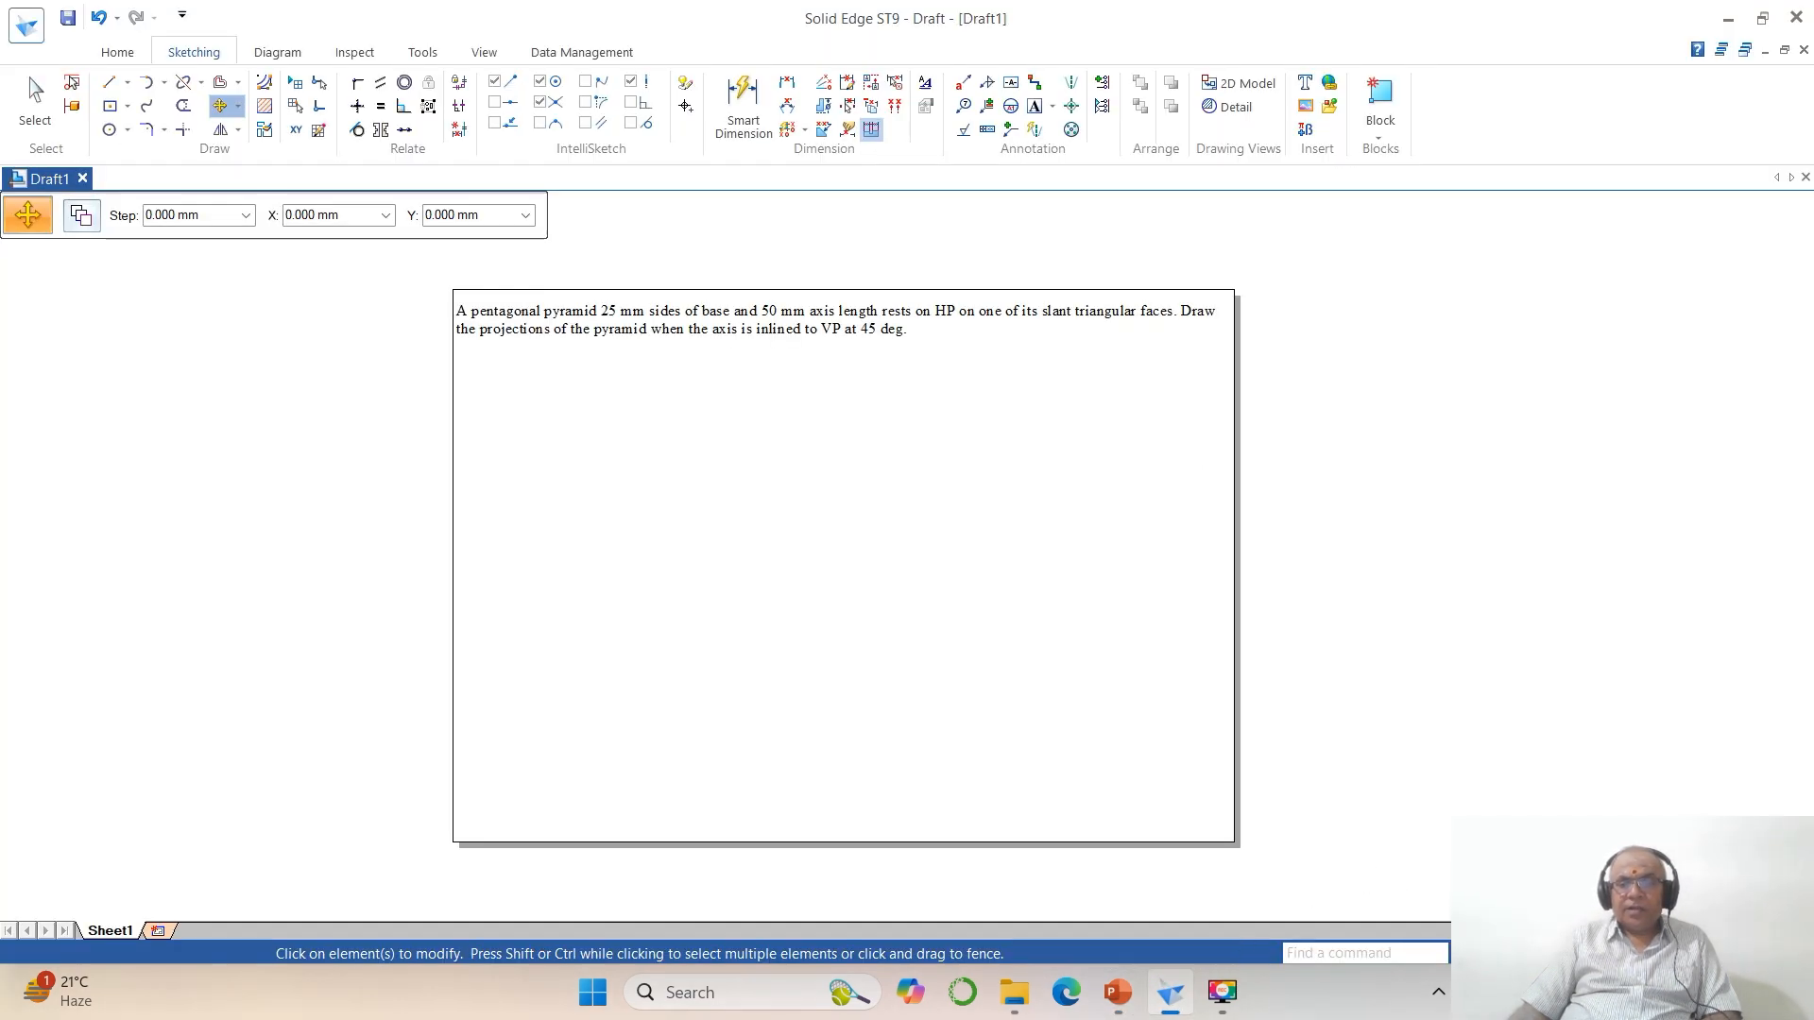
{"action": "left_click", "coordinate": [1513, 952]}
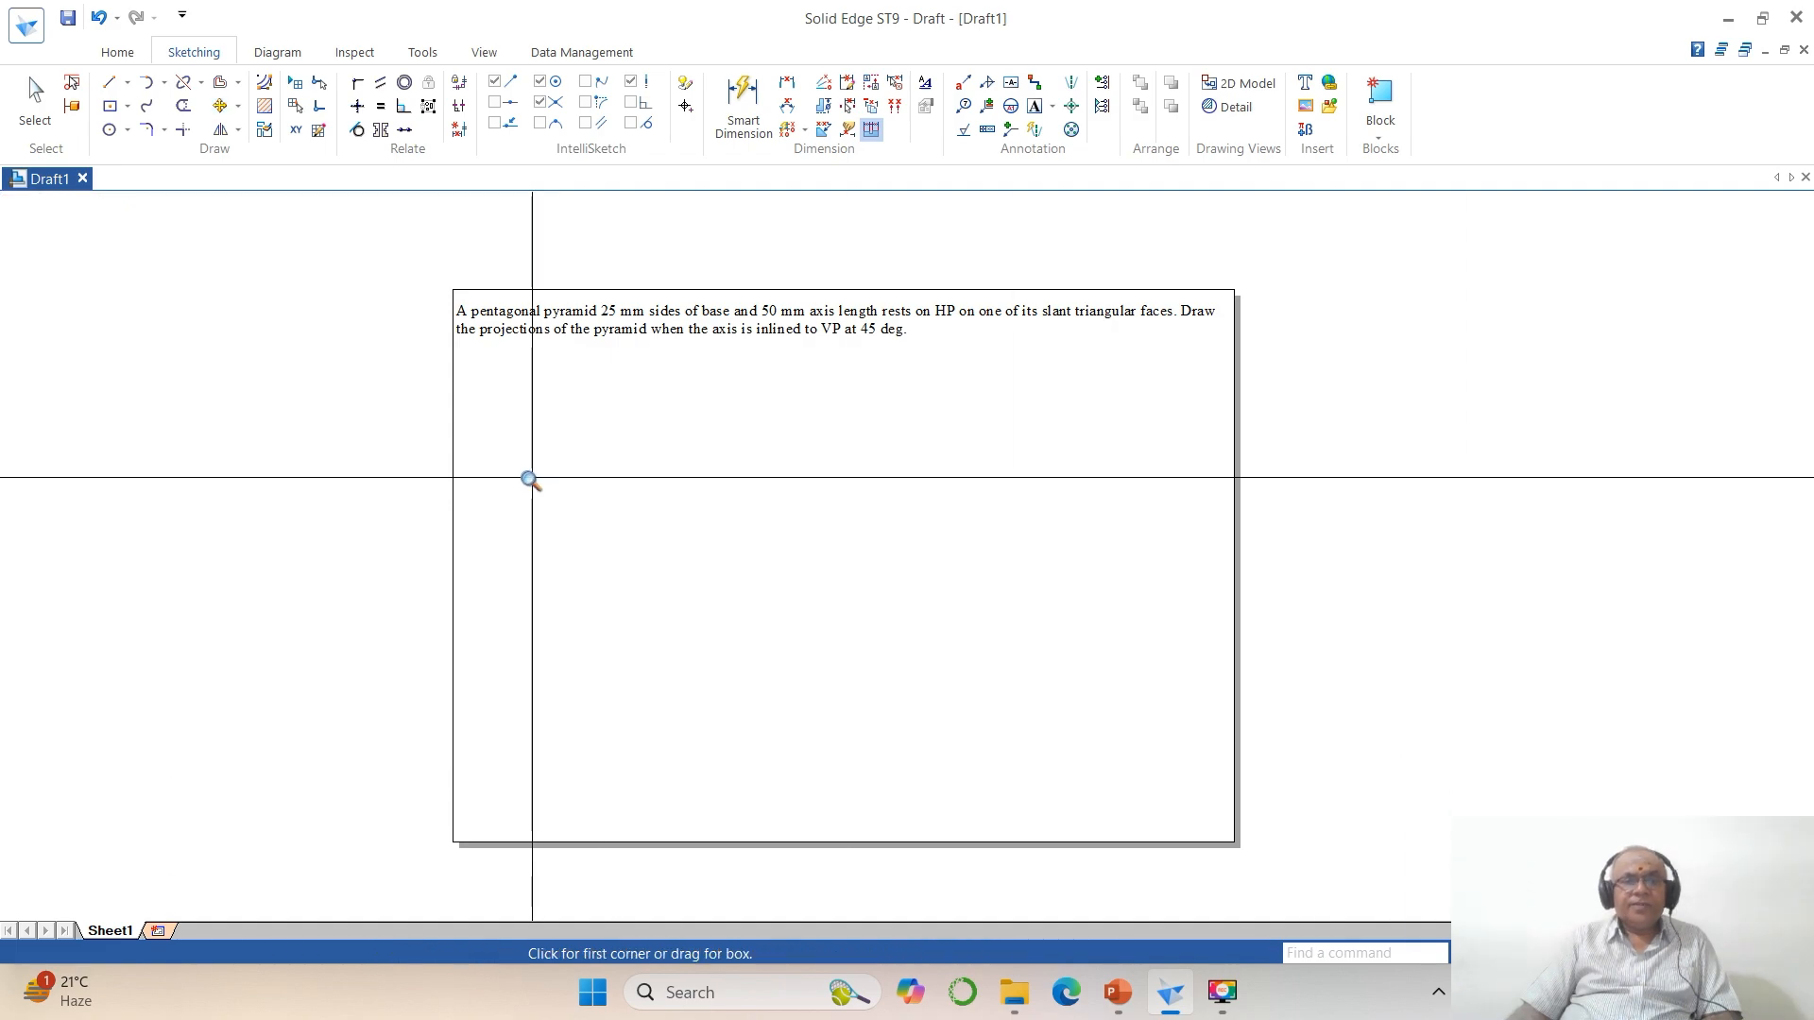
{"action": "mouse_move", "coordinate": [407, 276]}
{"action": "left_mouse_down"}
{"action": "mouse_move", "coordinate": [736, 533]}
{"action": "mouse_move", "coordinate": [1228, 728]}
{"action": "mouse_move", "coordinate": [1292, 787]}
{"action": "left_mouse_up"}
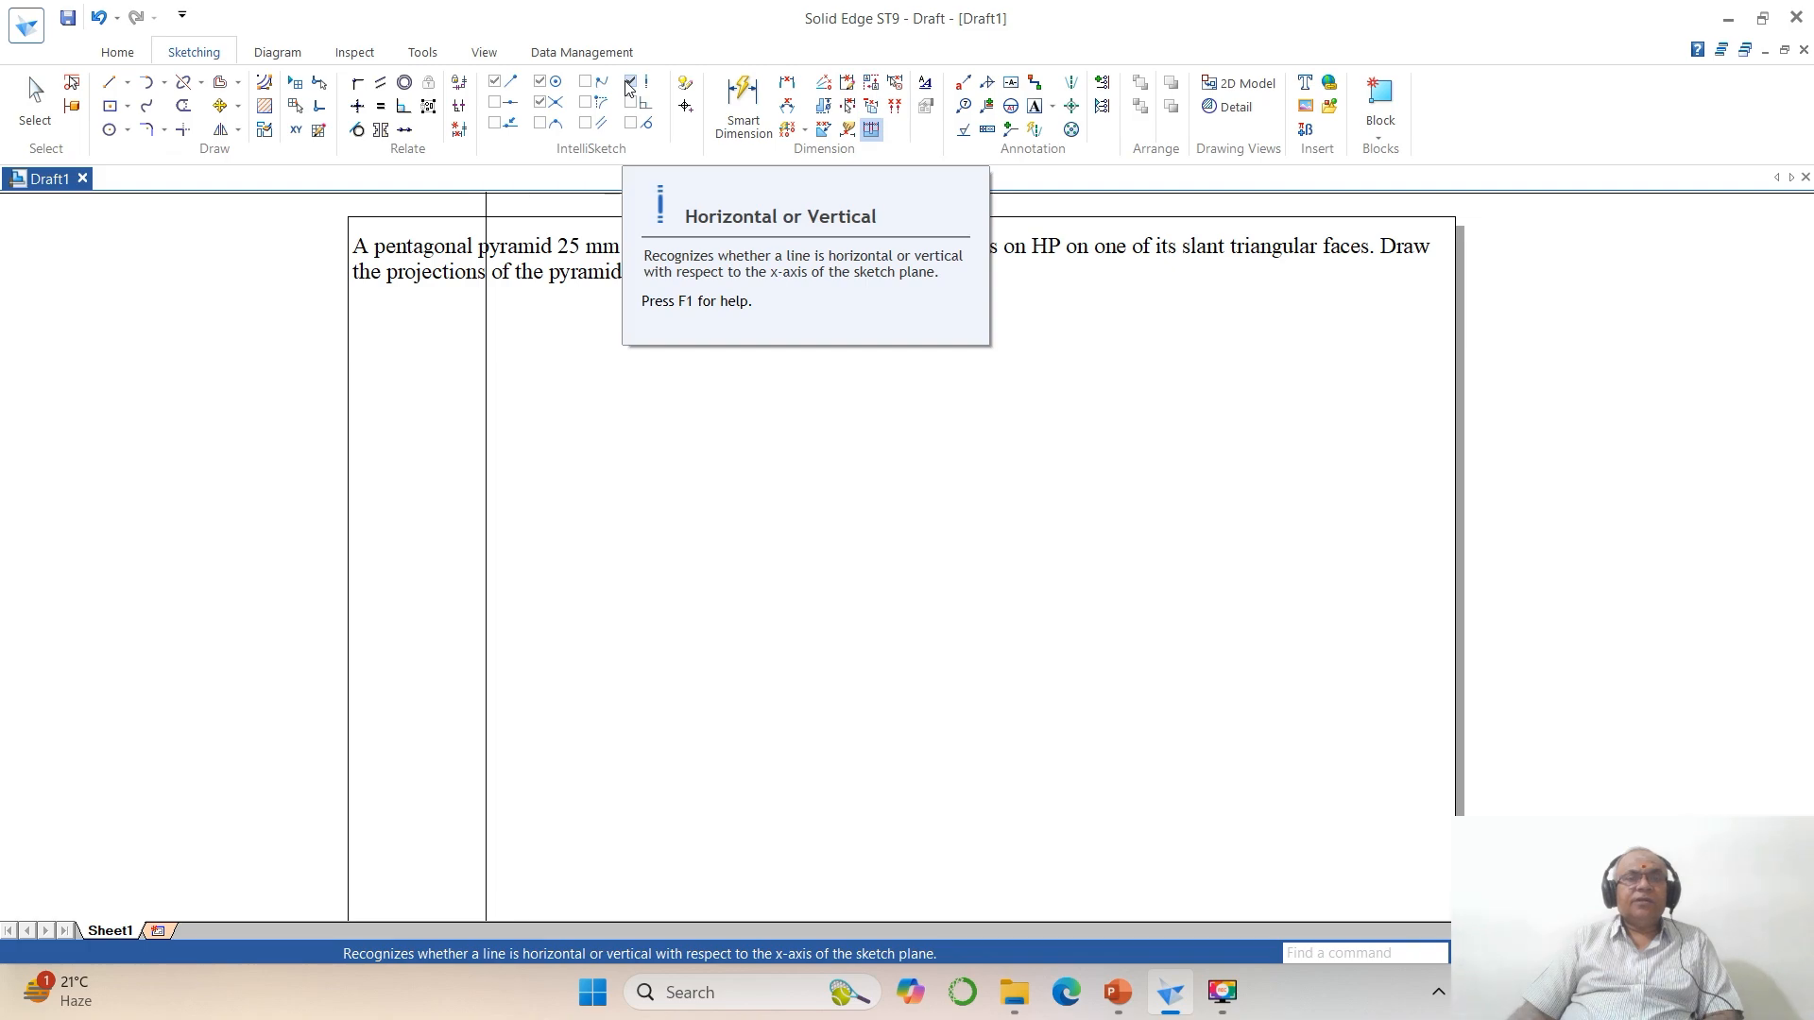
{"action": "left_click", "coordinate": [539, 78]}
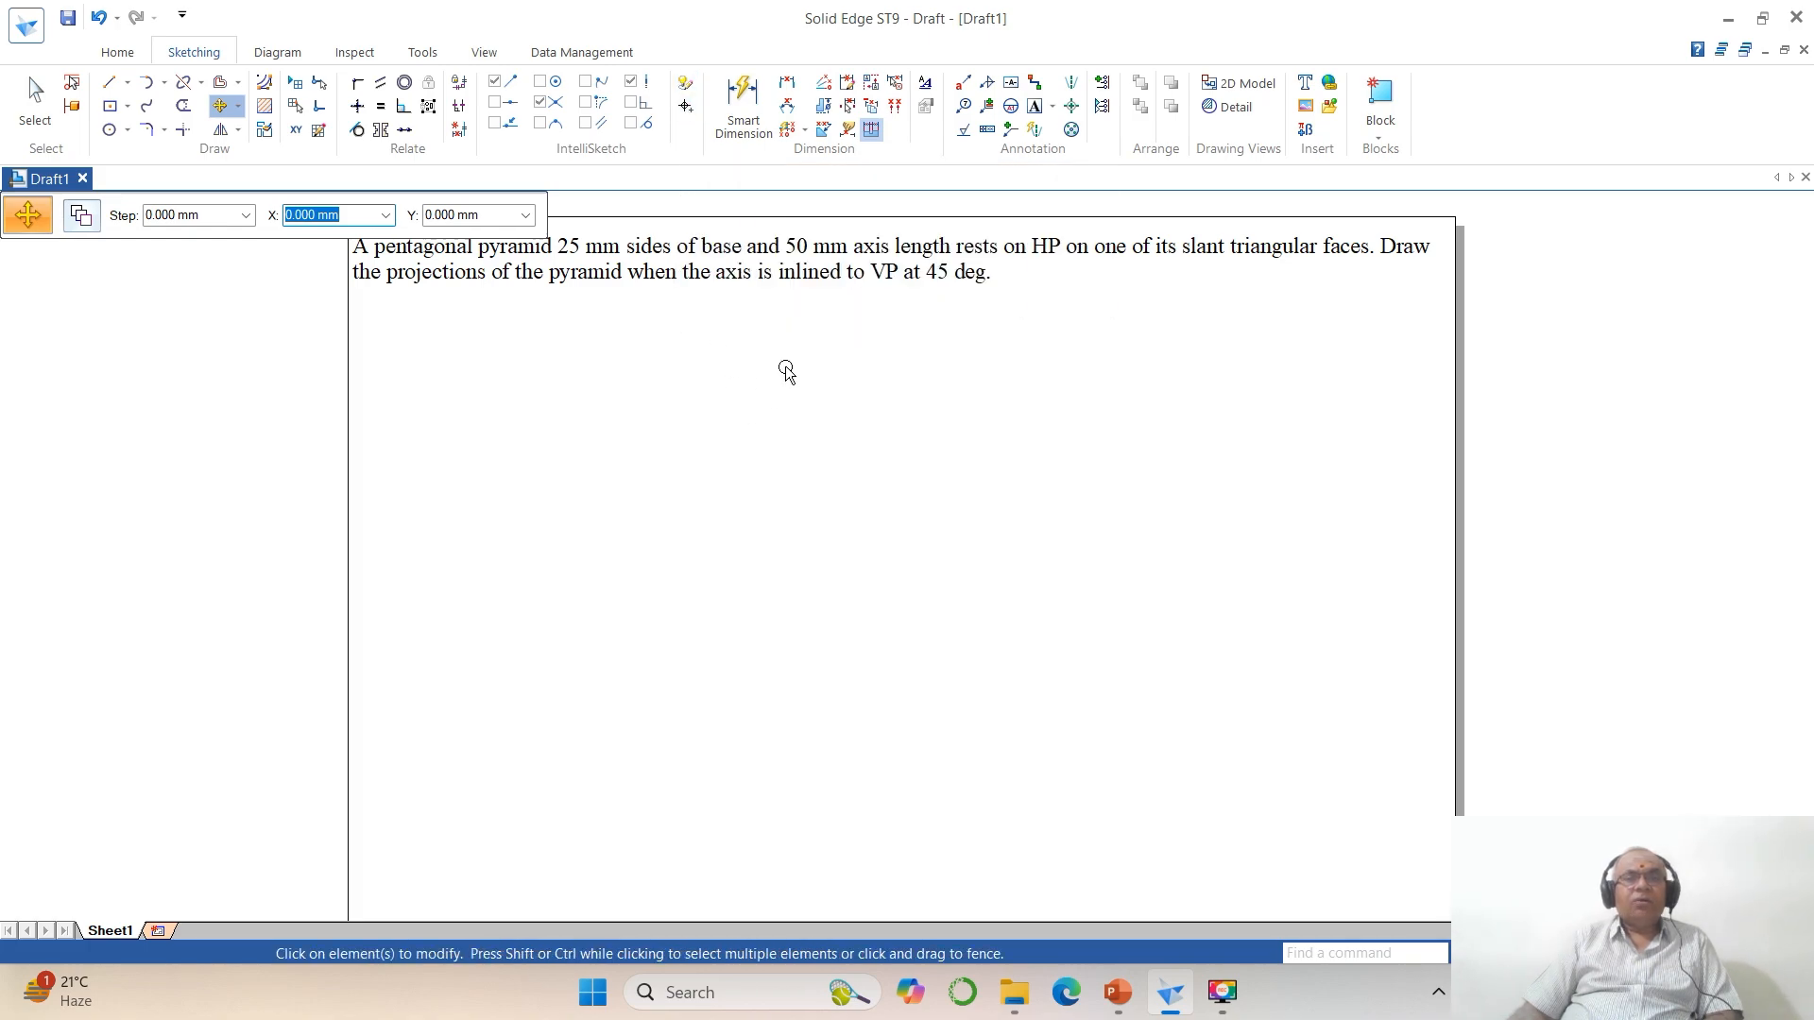
Step: Start the Line command and set its line width to 0.05 mm
{"action": "left_click", "coordinate": [136, 63]}
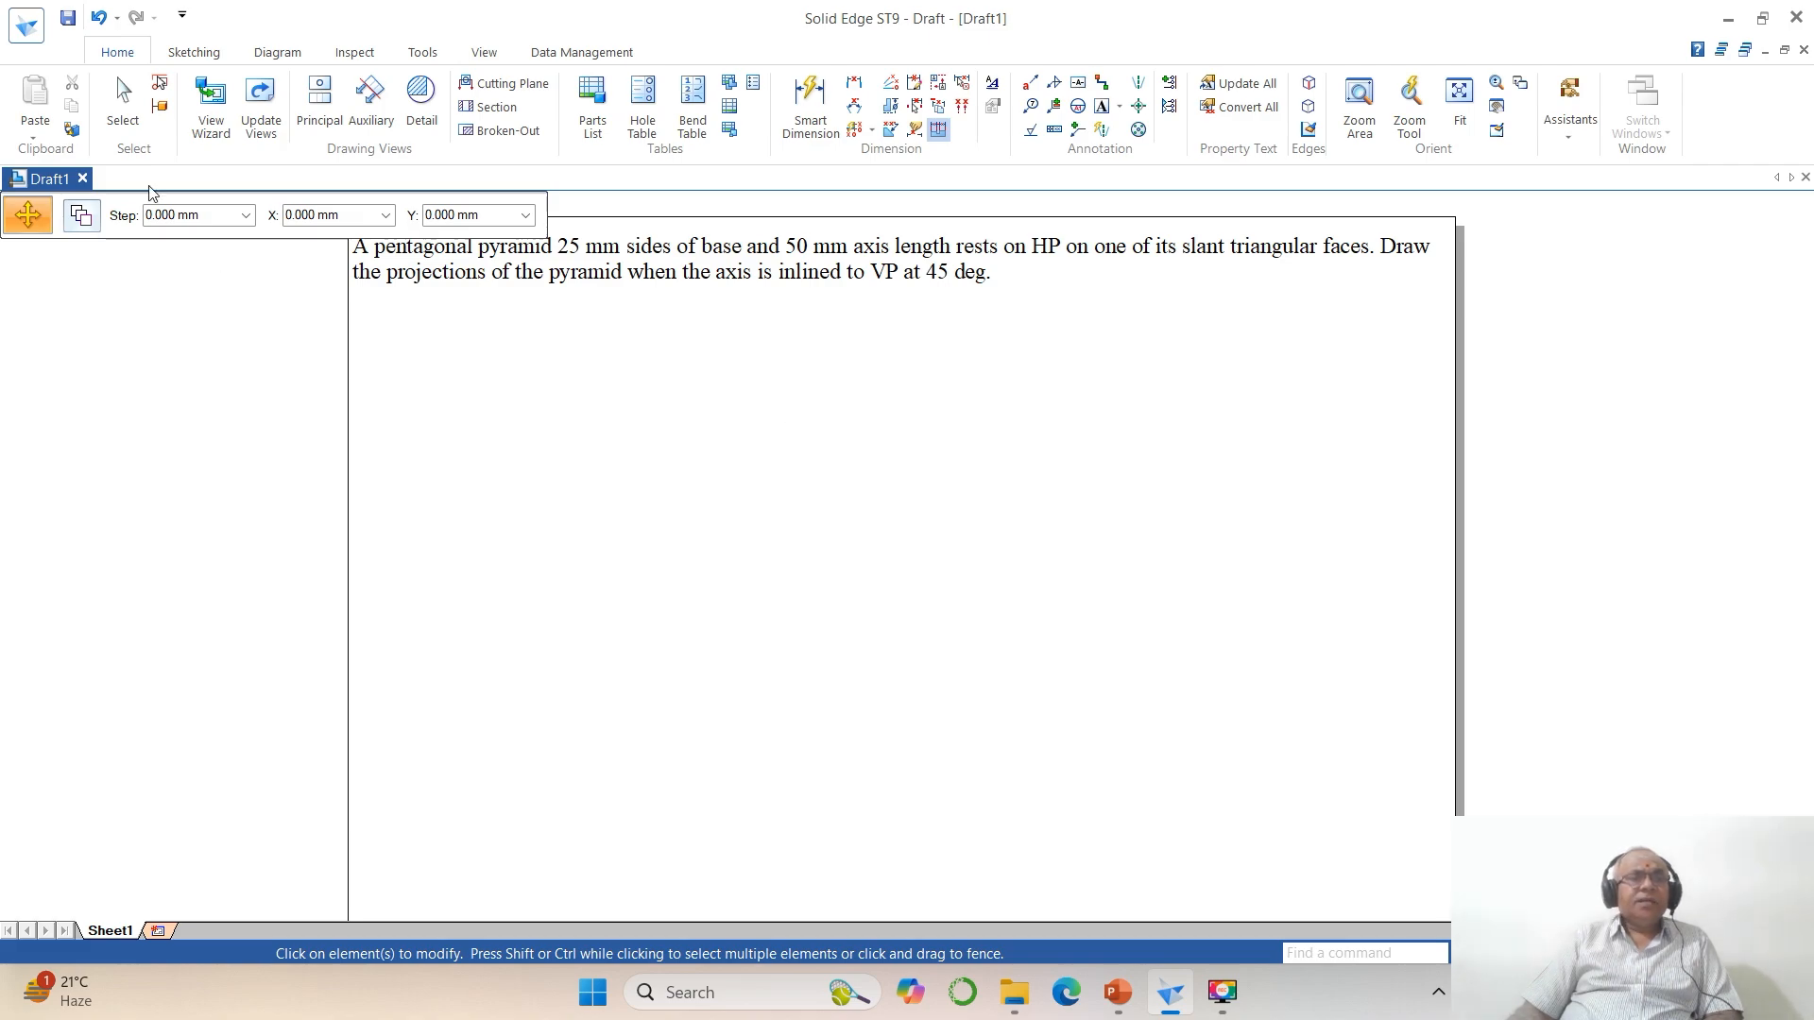
{"action": "left_click", "coordinate": [192, 54]}
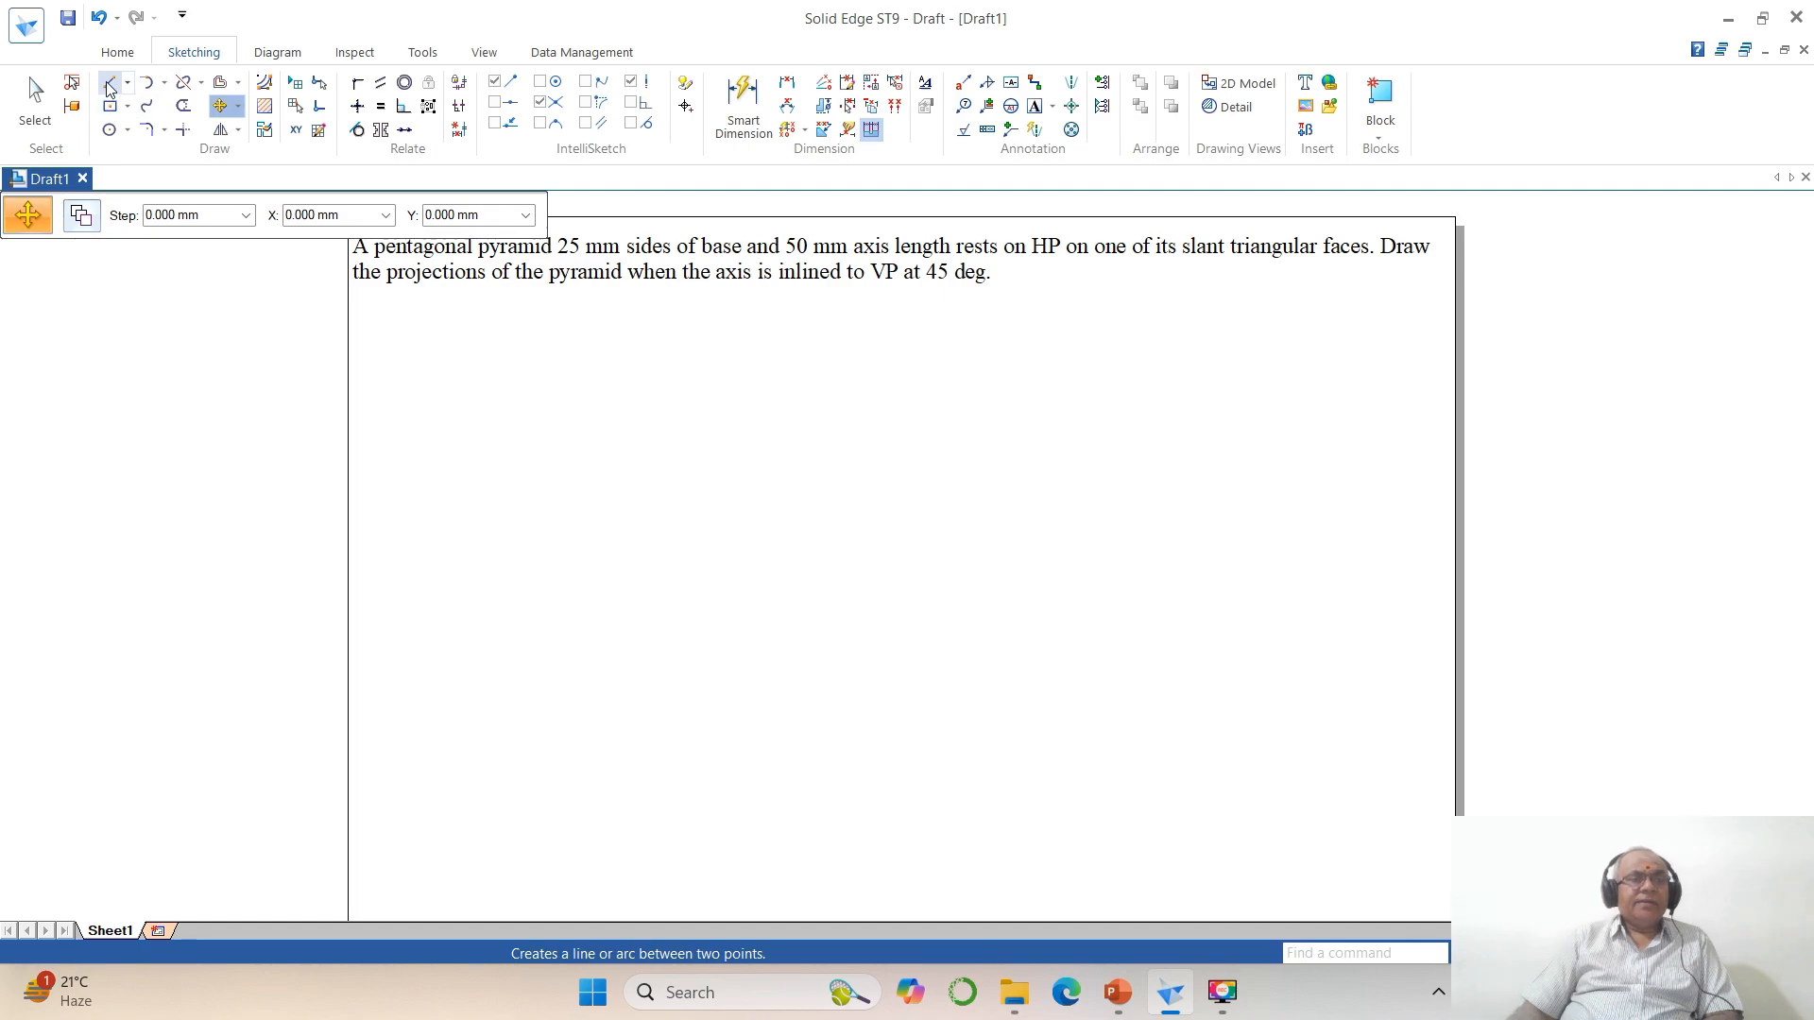
{"action": "left_click", "coordinate": [109, 87]}
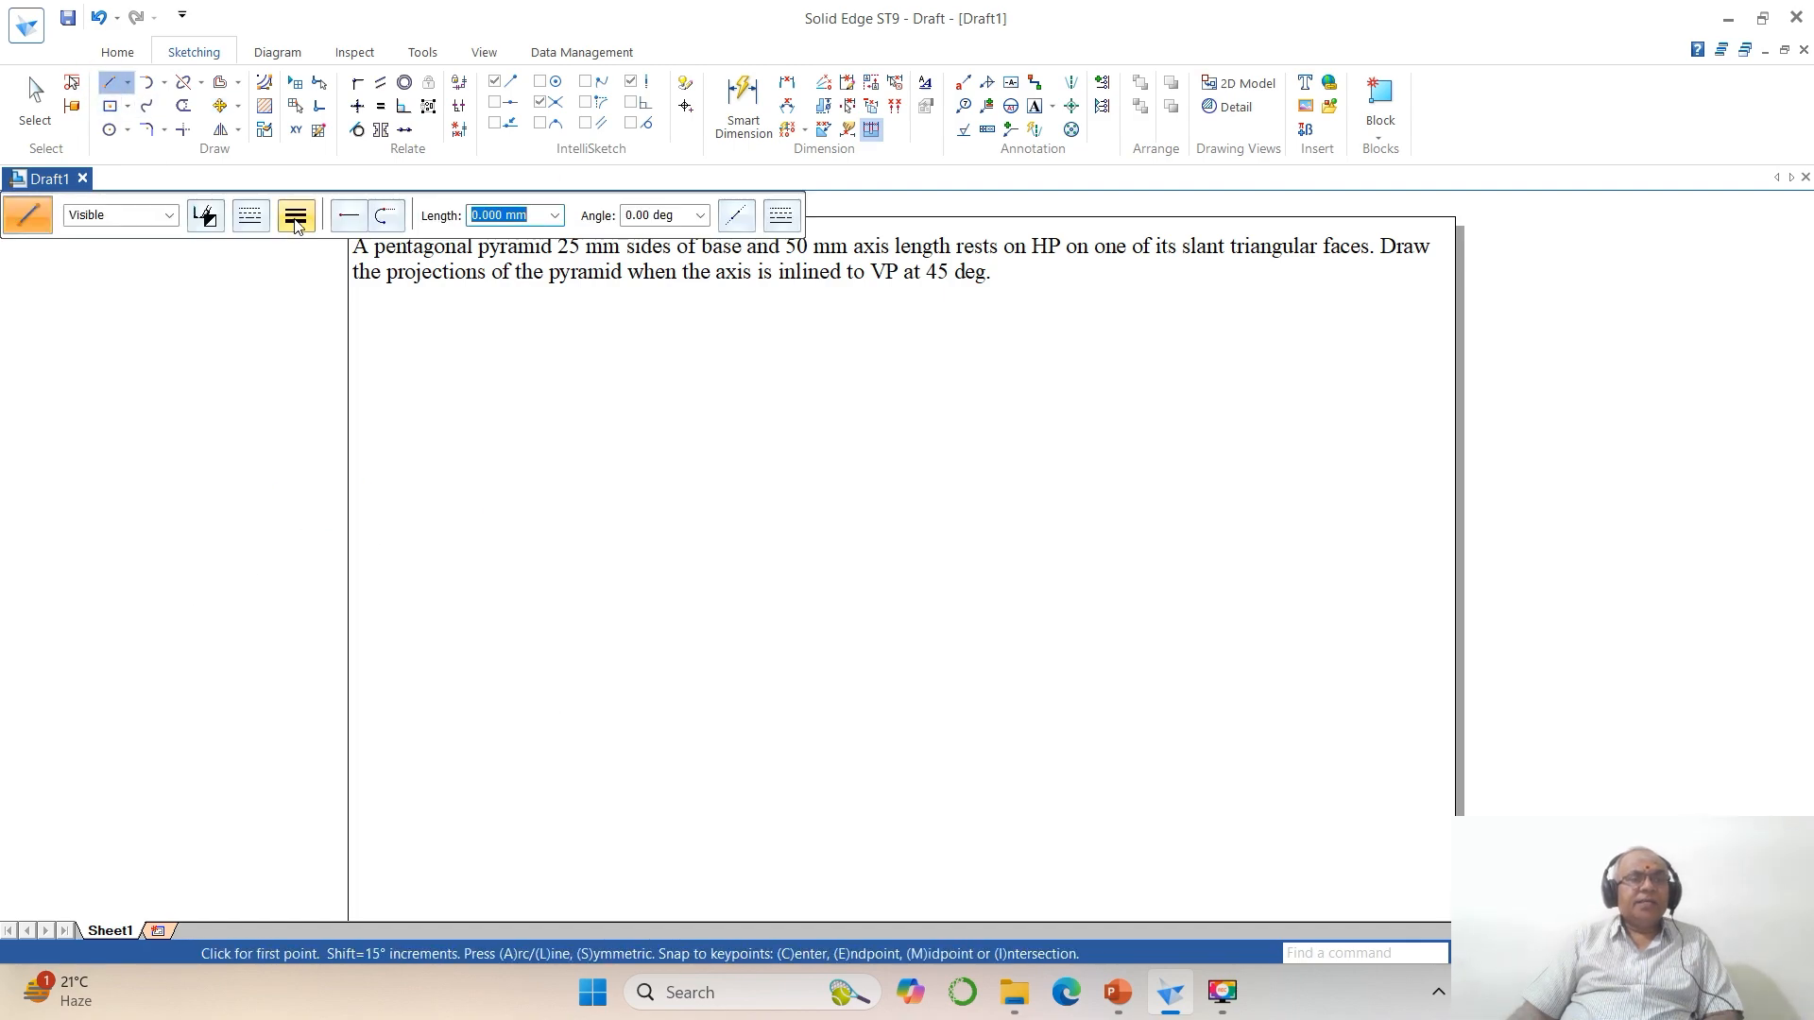
{"action": "left_click", "coordinate": [295, 216]}
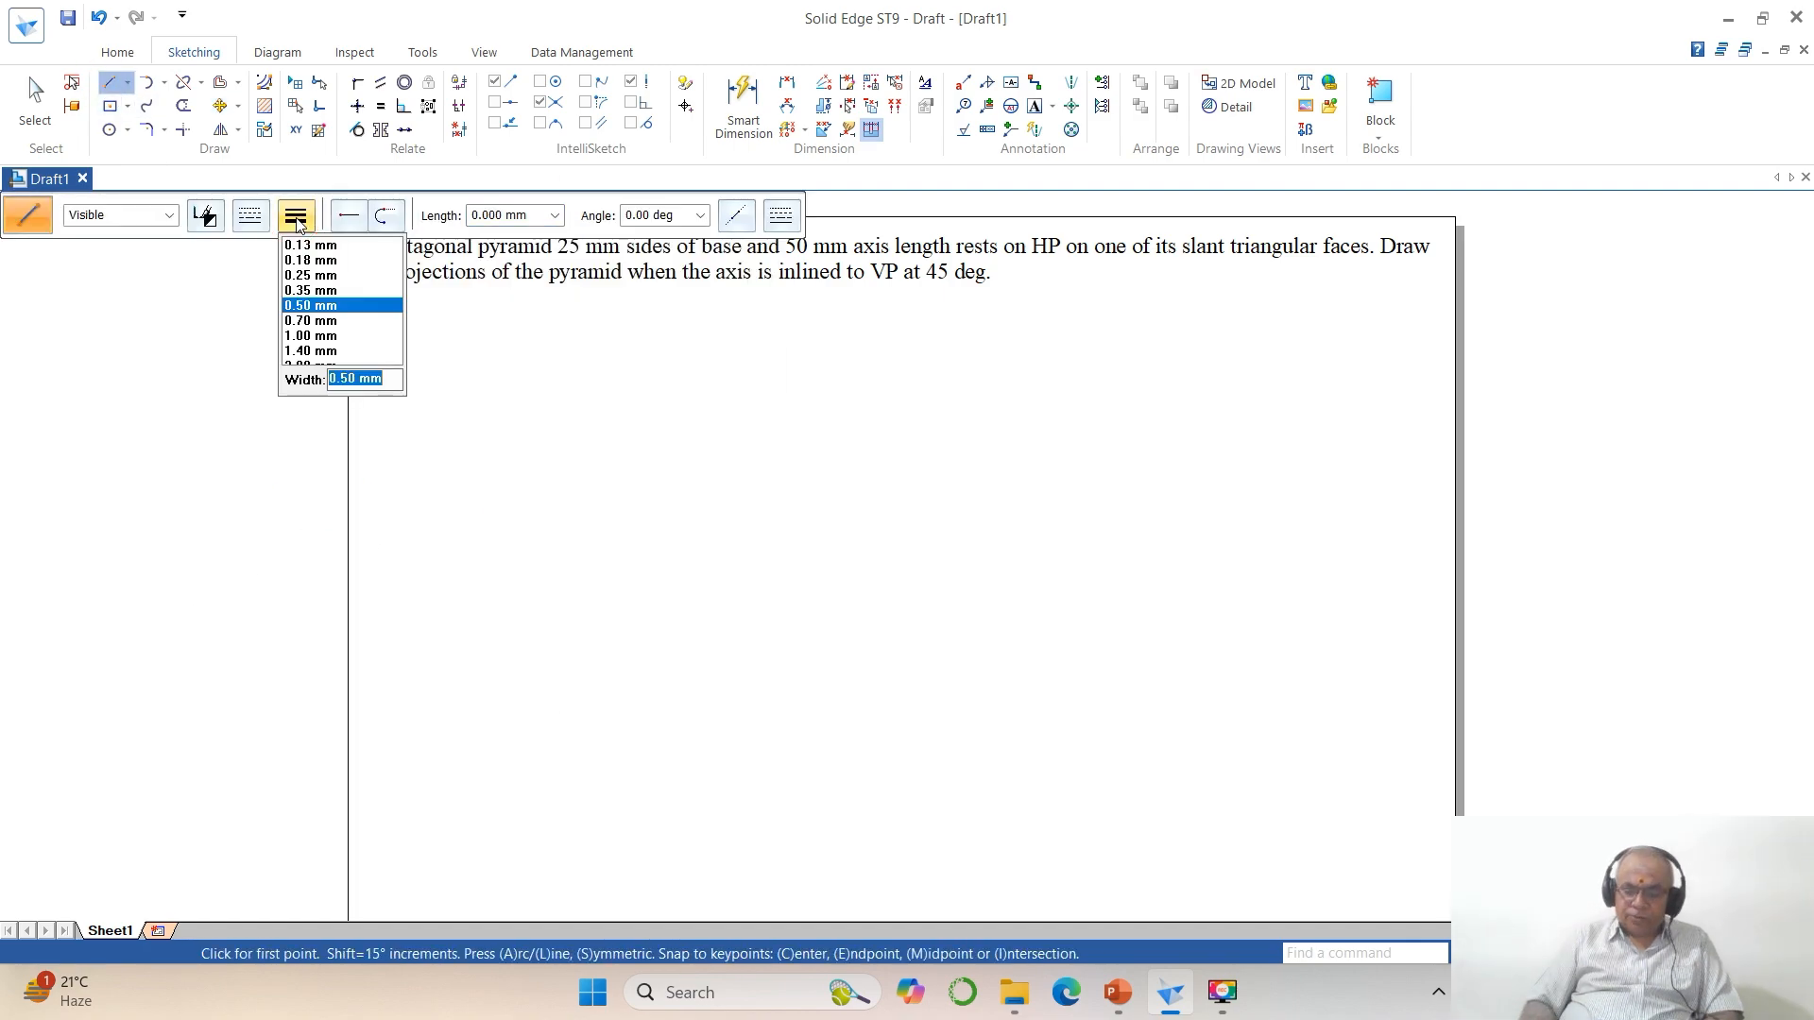
{"action": "type", "text": ".05"}
{"action": "key", "text": "Return"}
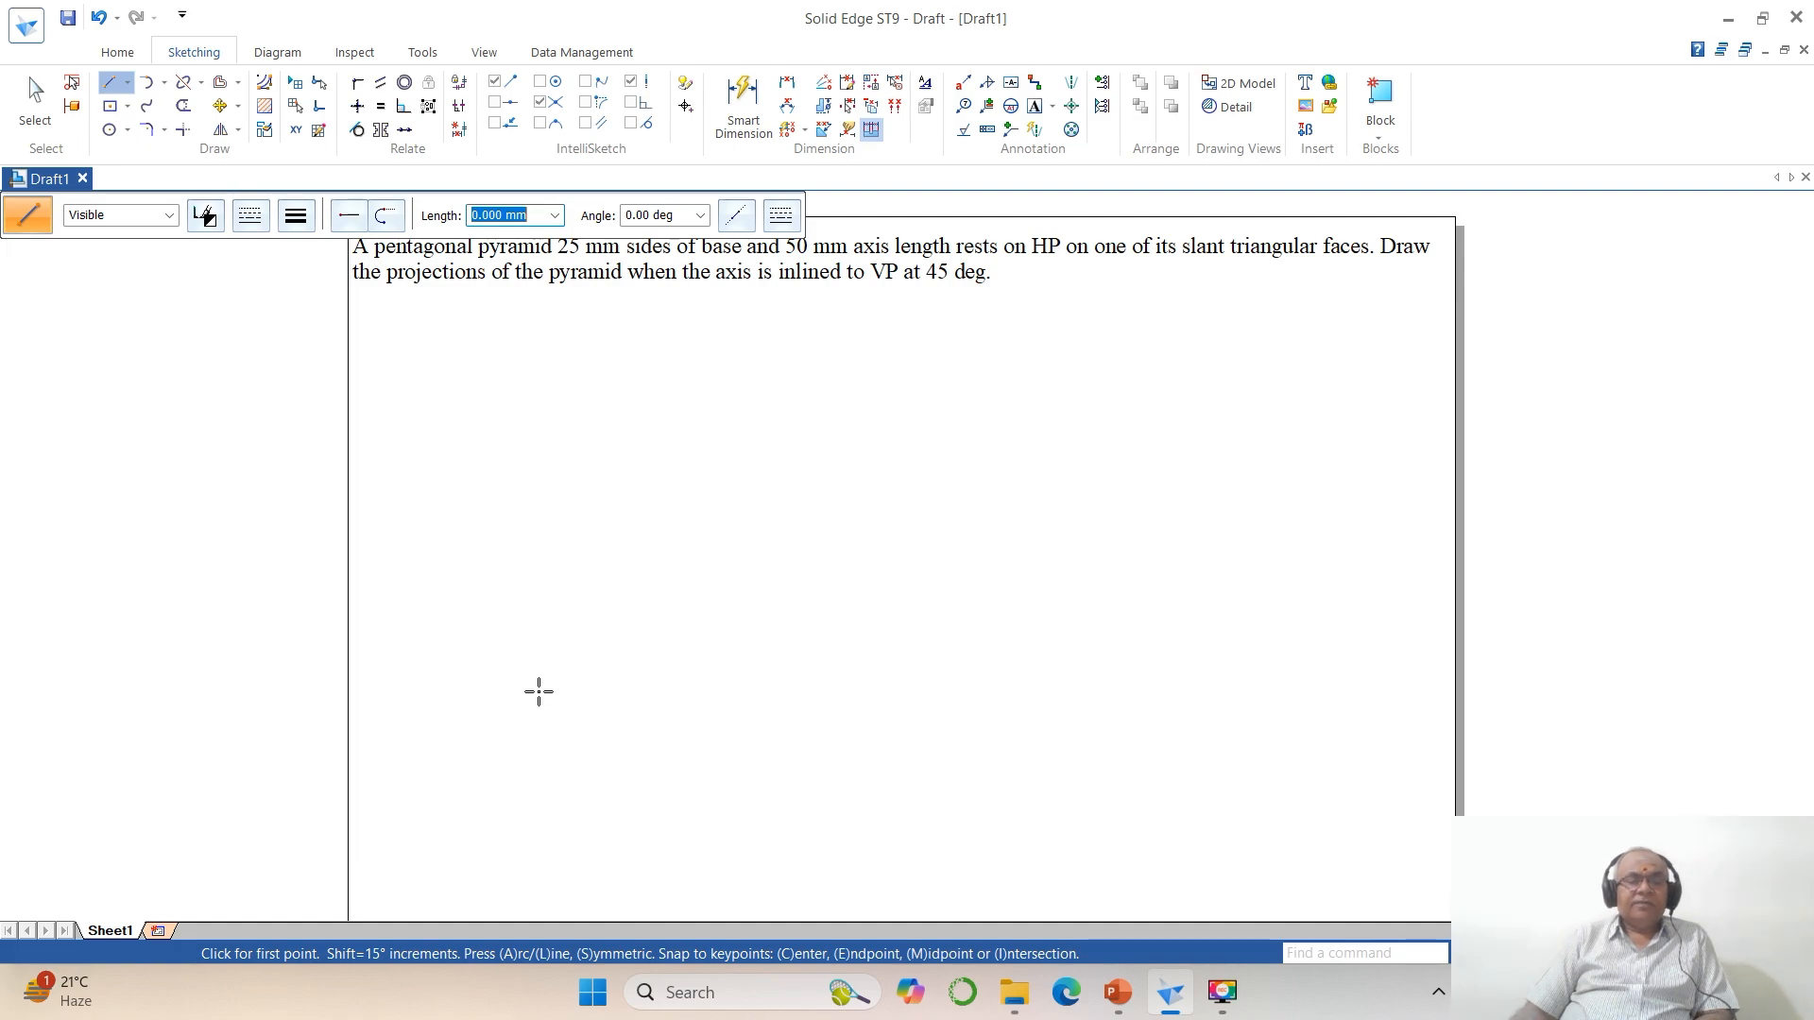
Step: Draw the pentagon's 25 mm horizontal base side in the sheet's lower-left area and a connected 25 mm side at 72 degrees
{"action": "scroll", "coordinate": [538, 693], "scroll_direction": "down", "scroll_amount": 1}
{"action": "left_click", "coordinate": [526, 618]}
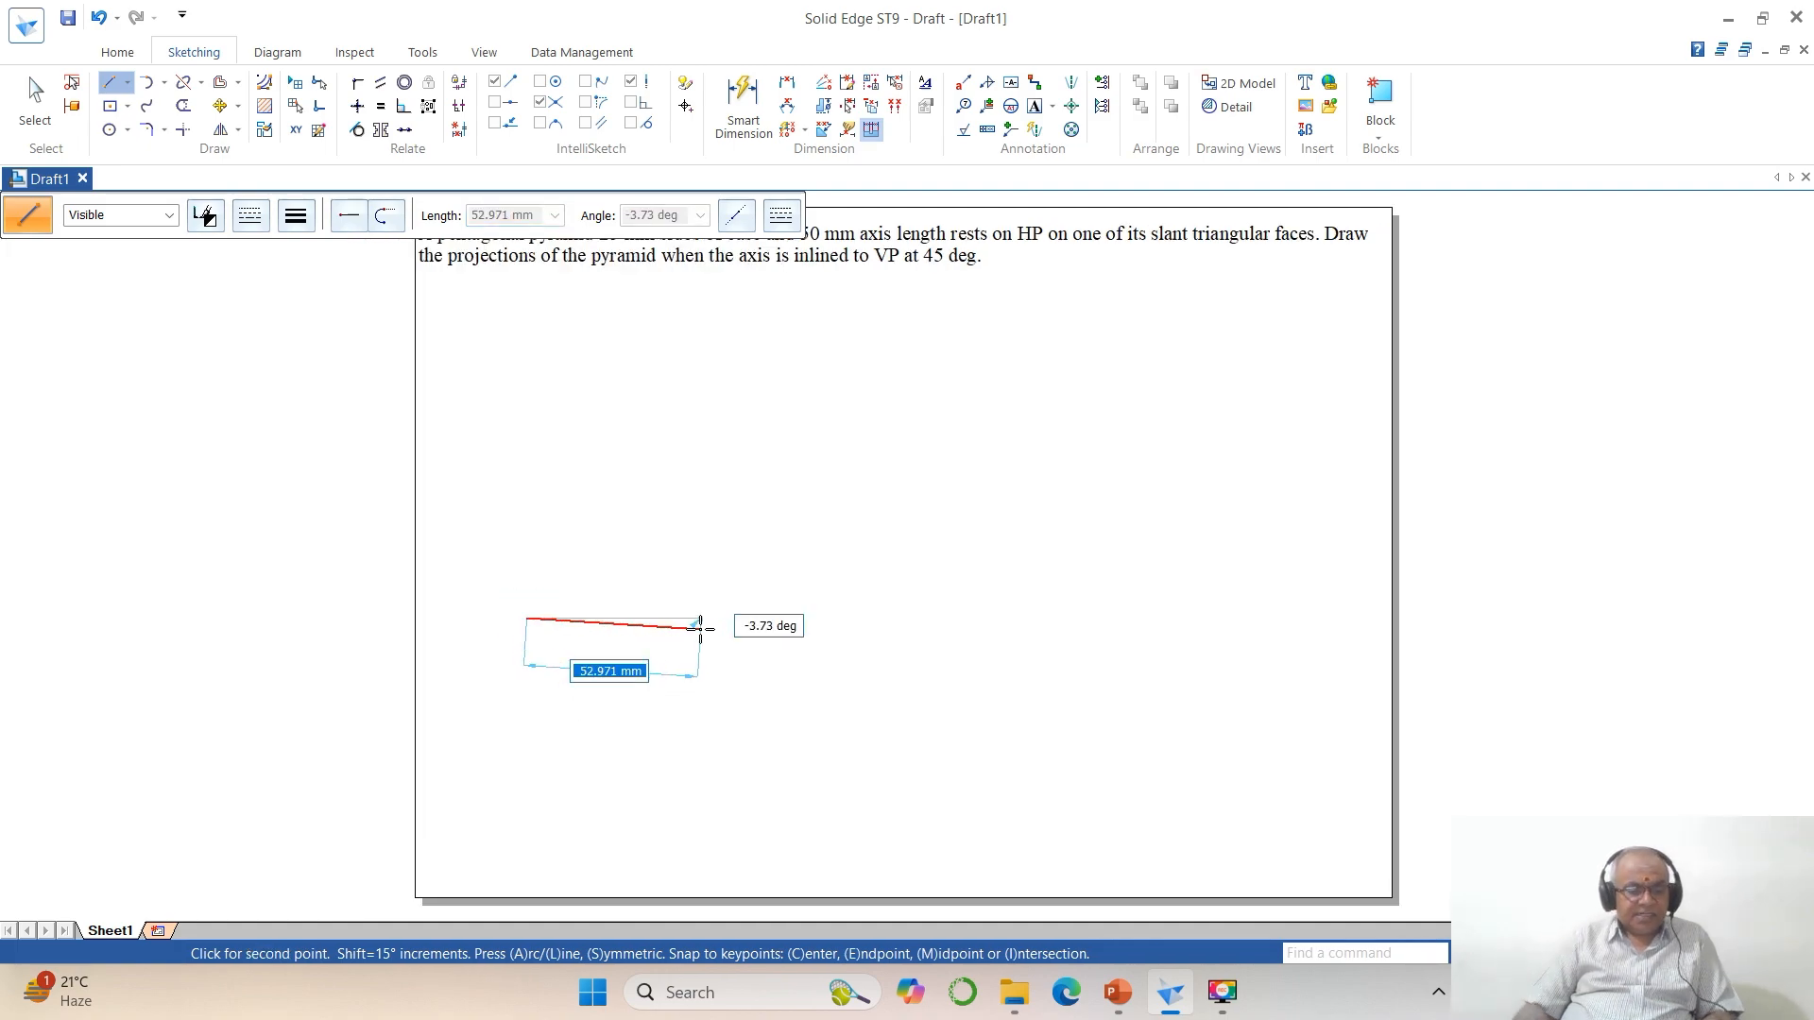
{"action": "type", "text": "25"}
{"action": "key", "text": "Tab"}
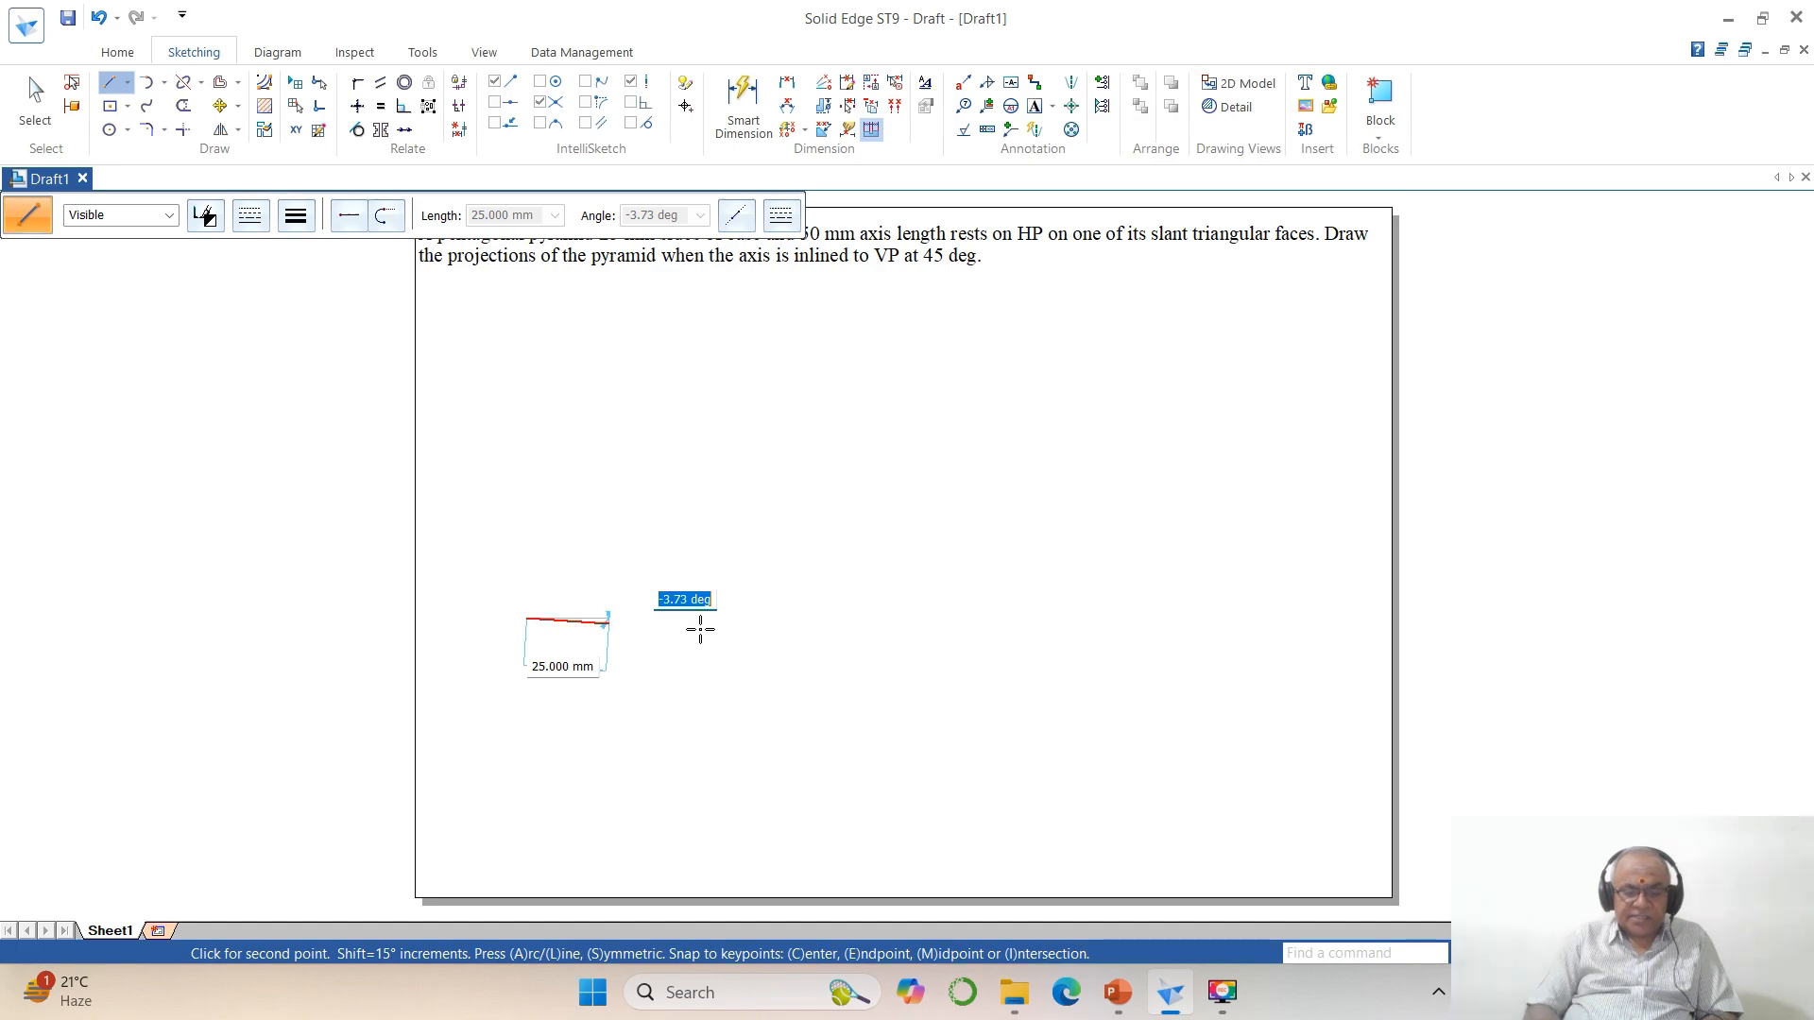
{"action": "key", "text": "Return"}
{"action": "type", "text": "25"}
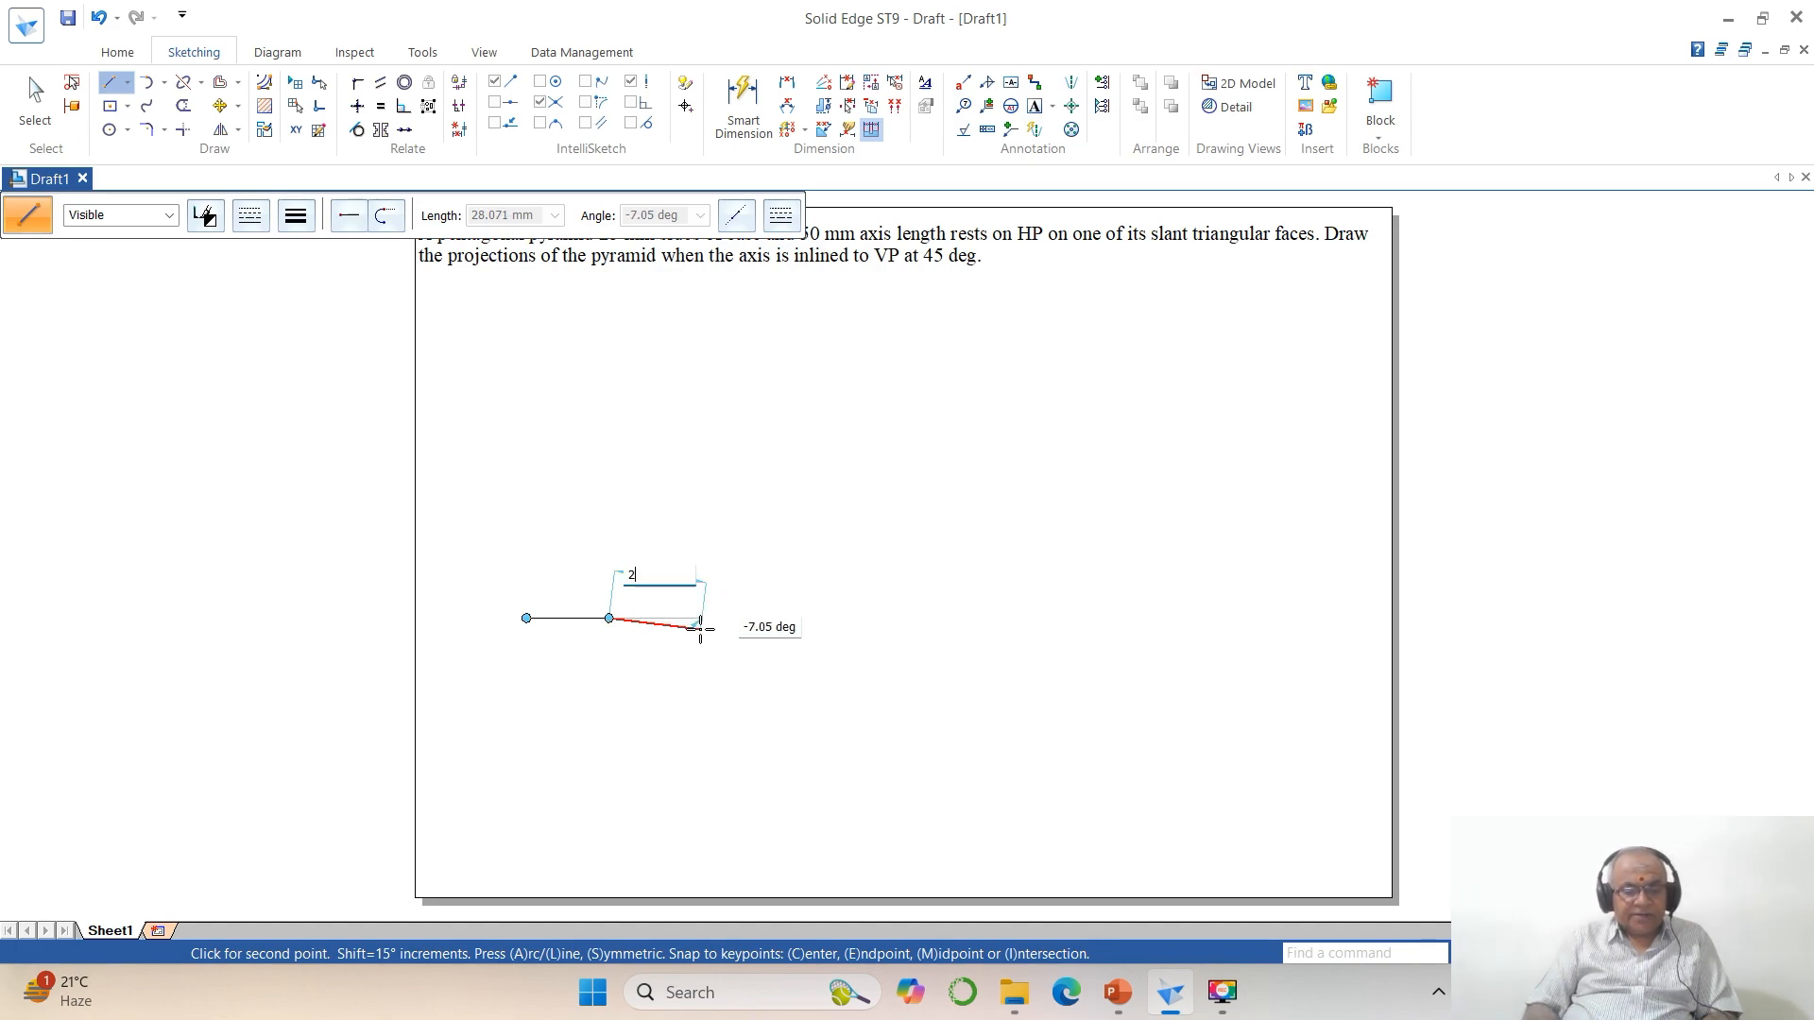
{"action": "key", "text": "Tab"}
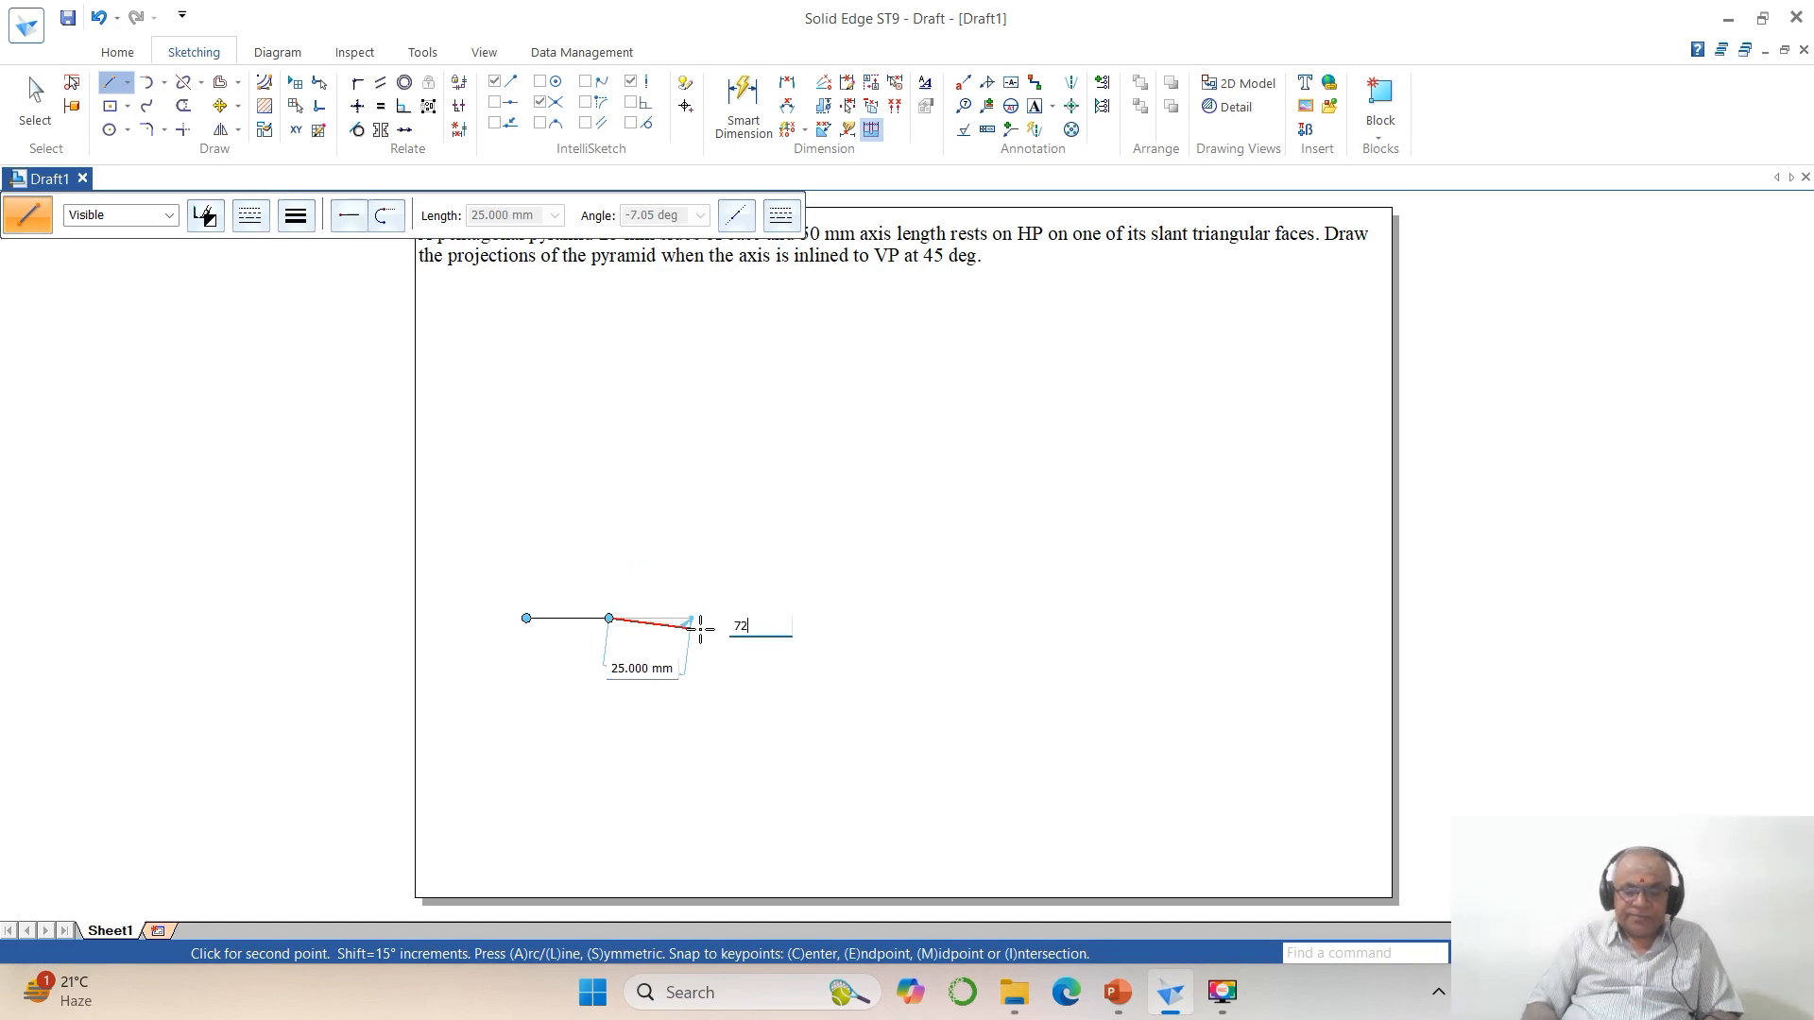
{"action": "type", "text": "72"}
{"action": "key", "text": "Return"}
Step: Continue the pentagon with two connected 25 mm sides at 144 and 216 degrees
{"action": "type", "text": "25"}
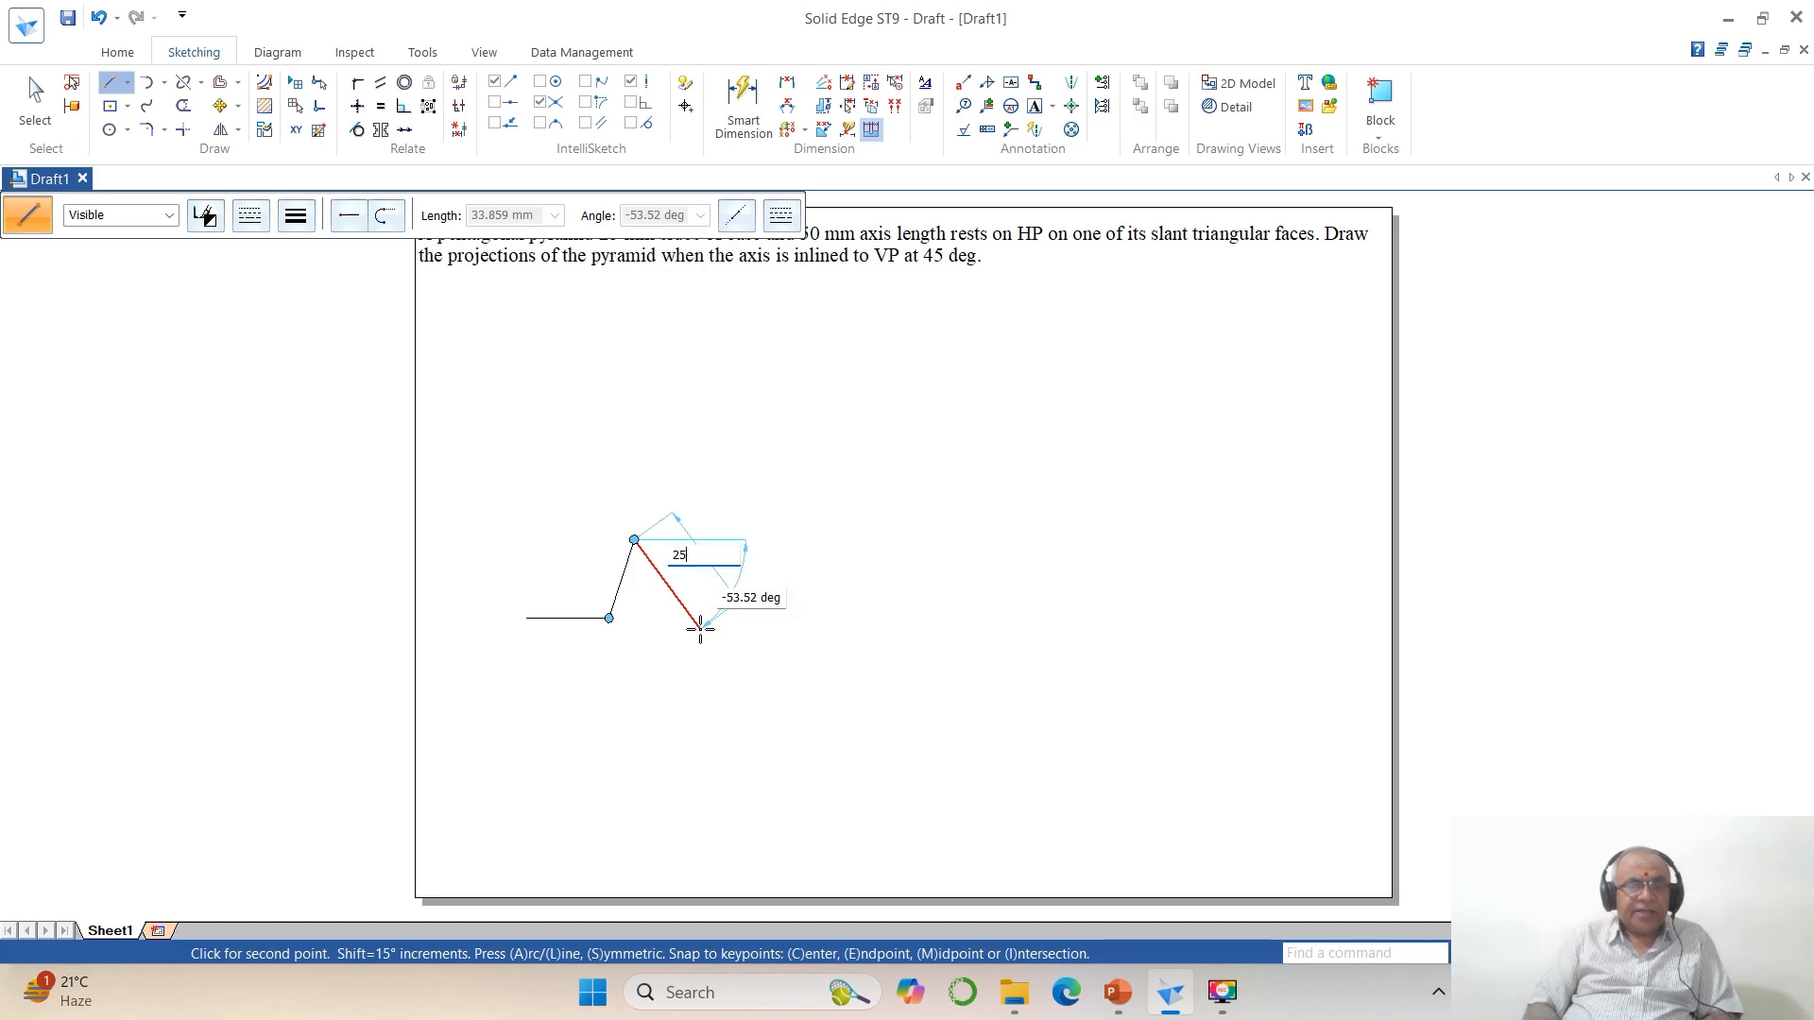
{"action": "key", "text": "Tab"}
{"action": "type", "text": "1"}
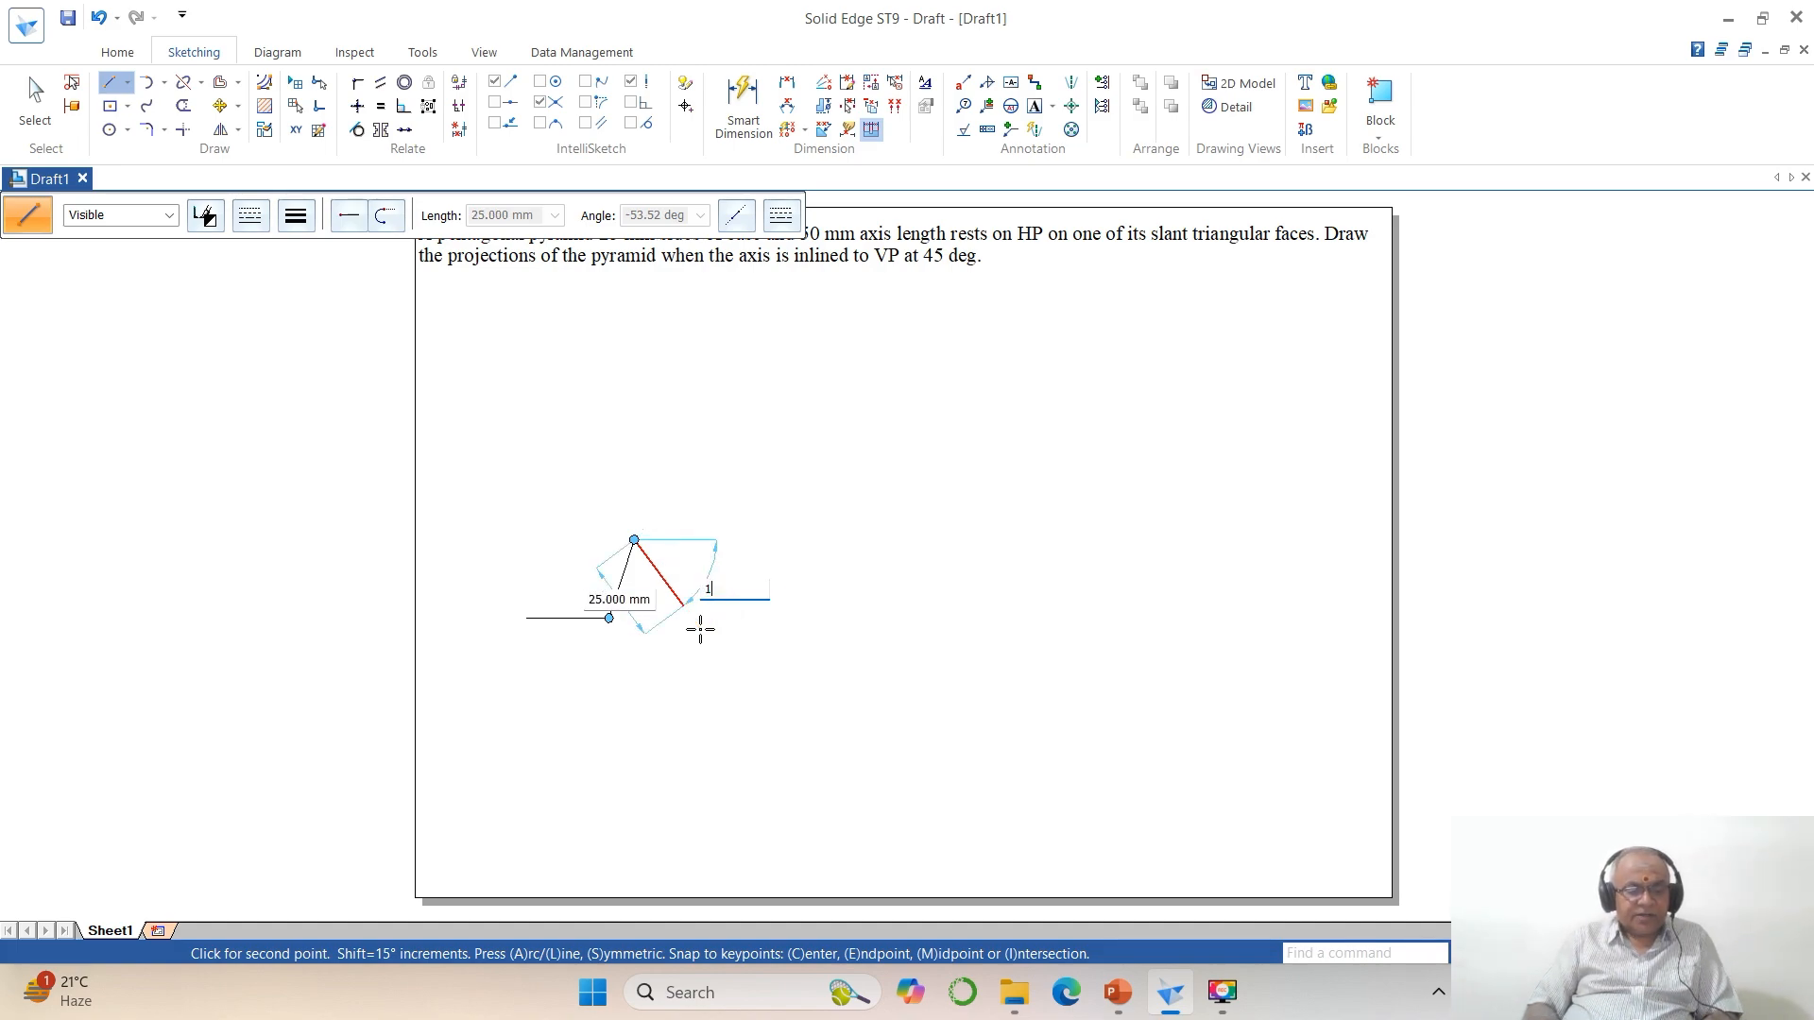
{"action": "type", "text": "44"}
{"action": "key", "text": "Return"}
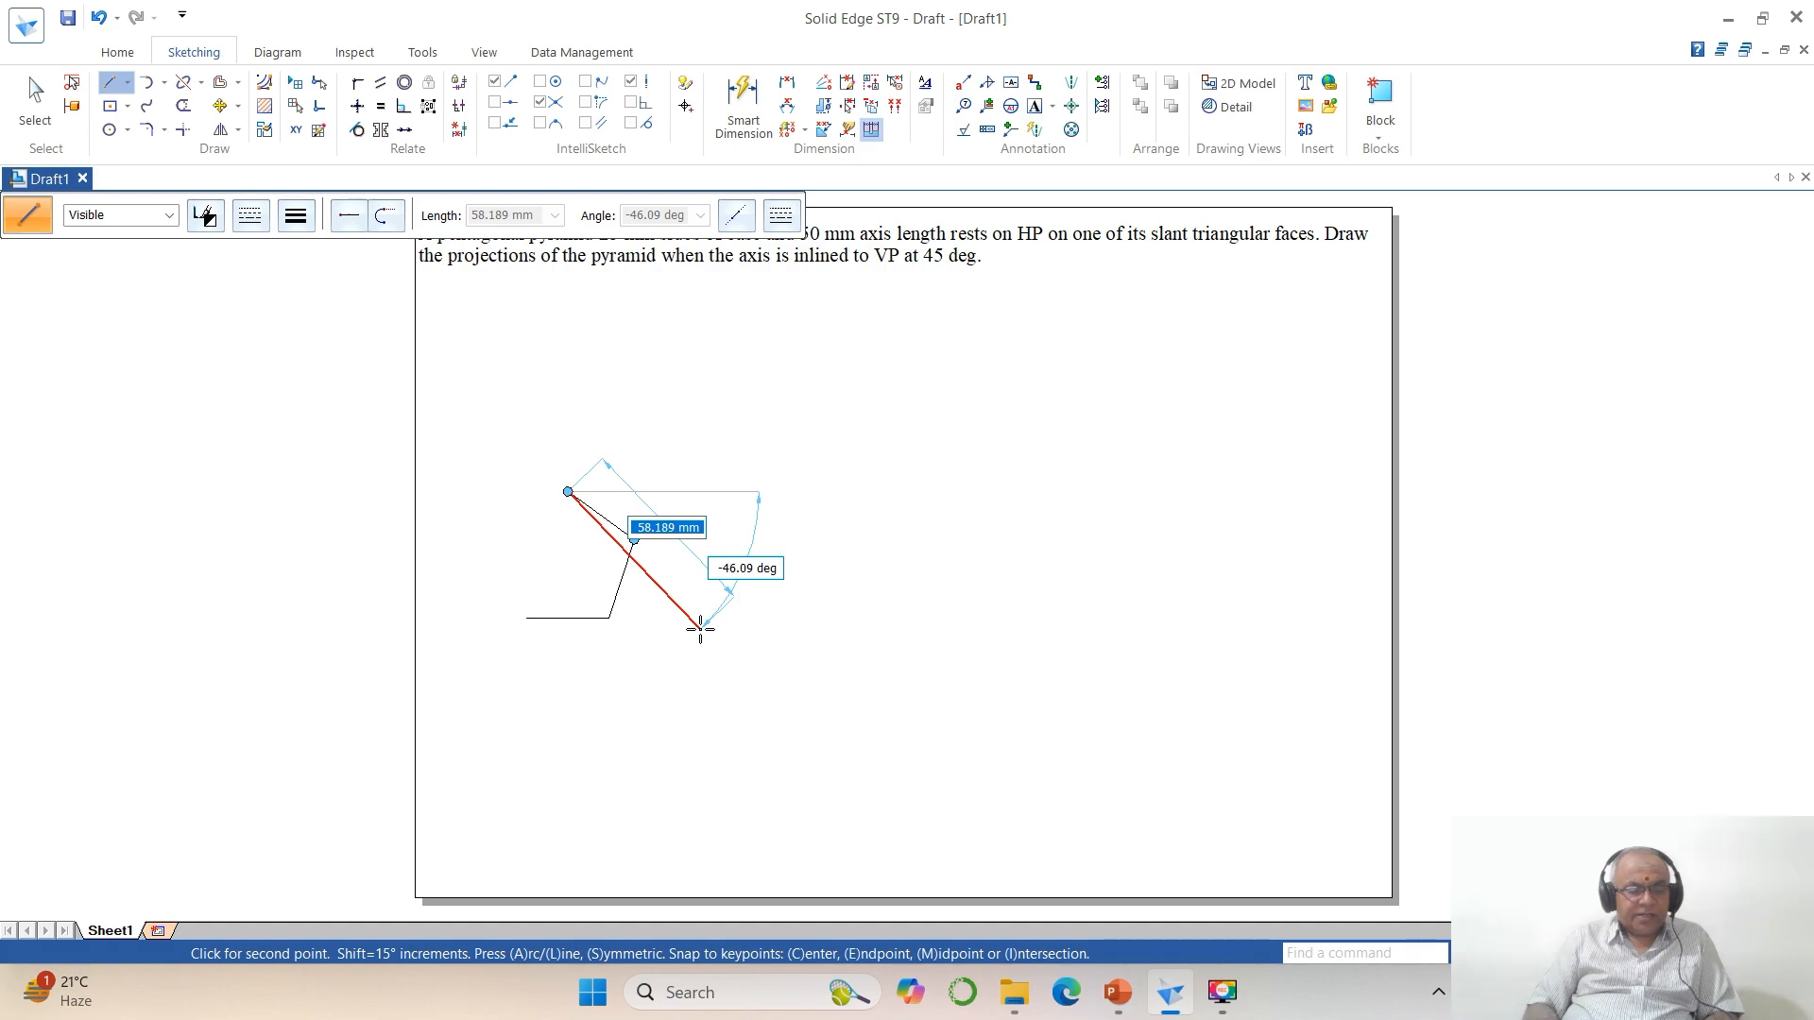
{"action": "type", "text": "25"}
{"action": "key", "text": "Tab"}
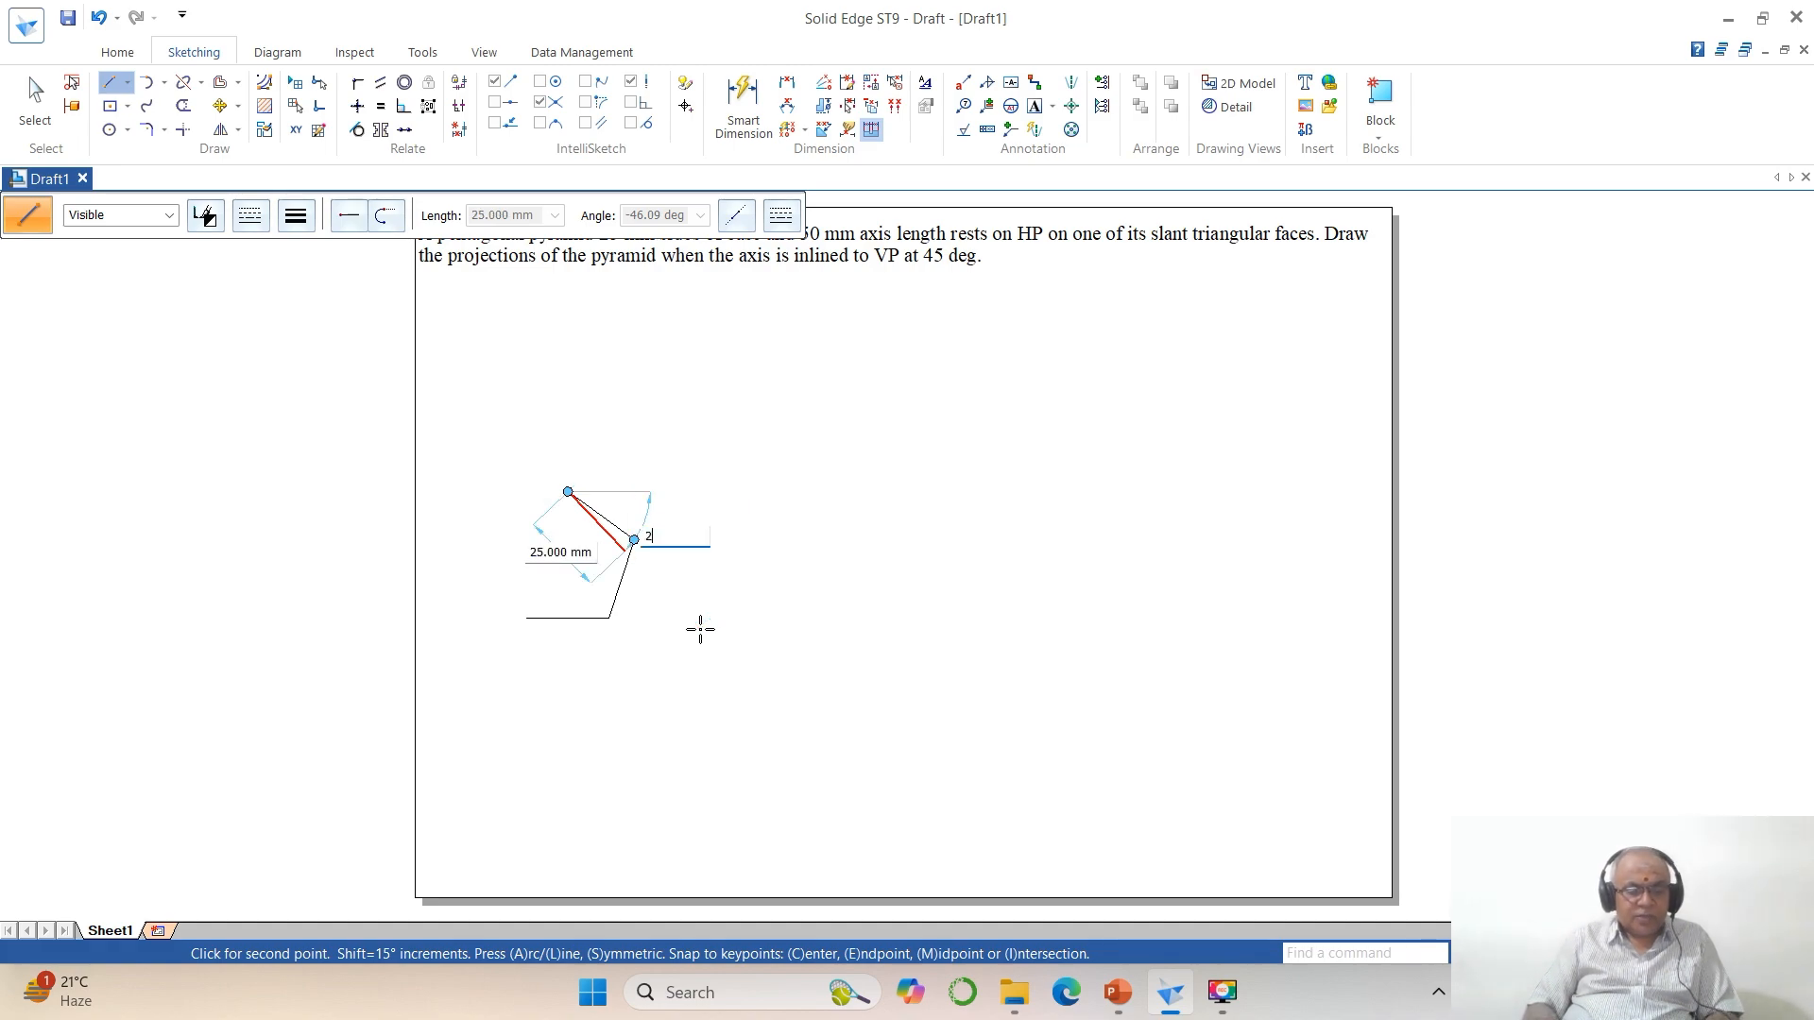
{"action": "type", "text": "216"}
{"action": "key", "text": "Return"}
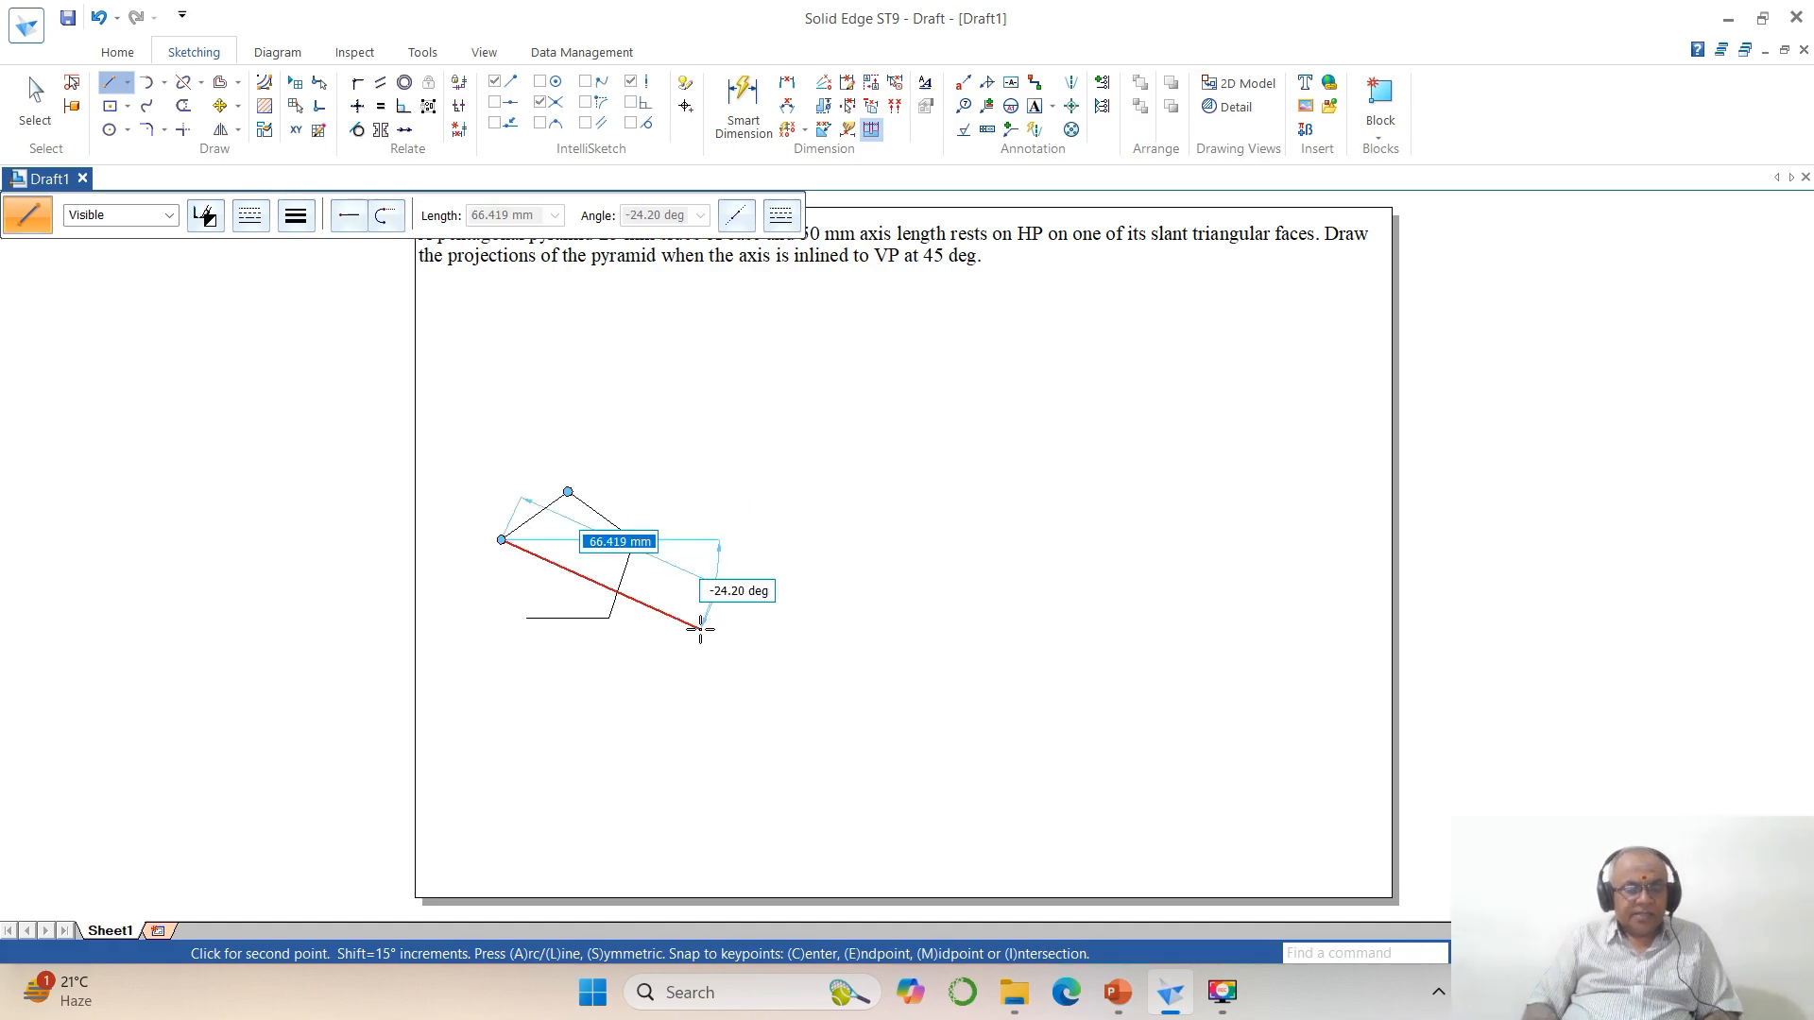
Step: Close the pentagon with a final 25 mm side at 288 degrees
{"action": "type", "text": "25"}
{"action": "key", "text": "Tab"}
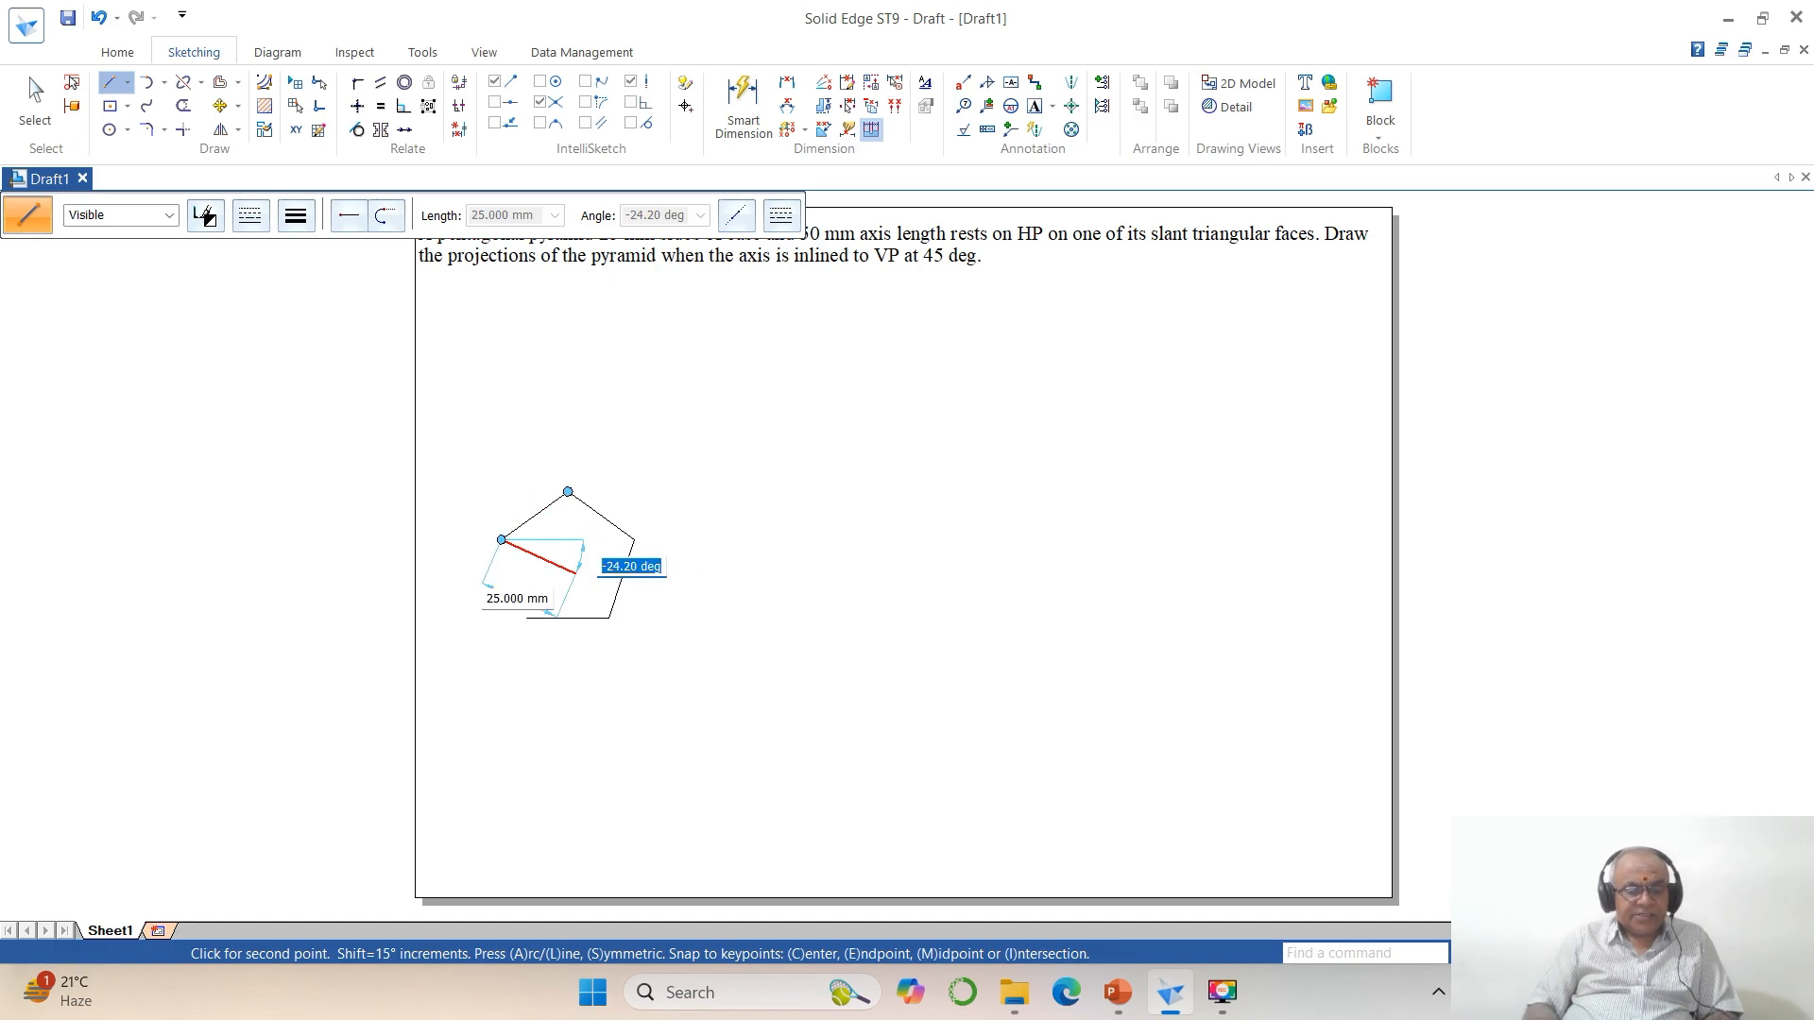
{"action": "type", "text": "288"}
{"action": "key", "text": "Return"}
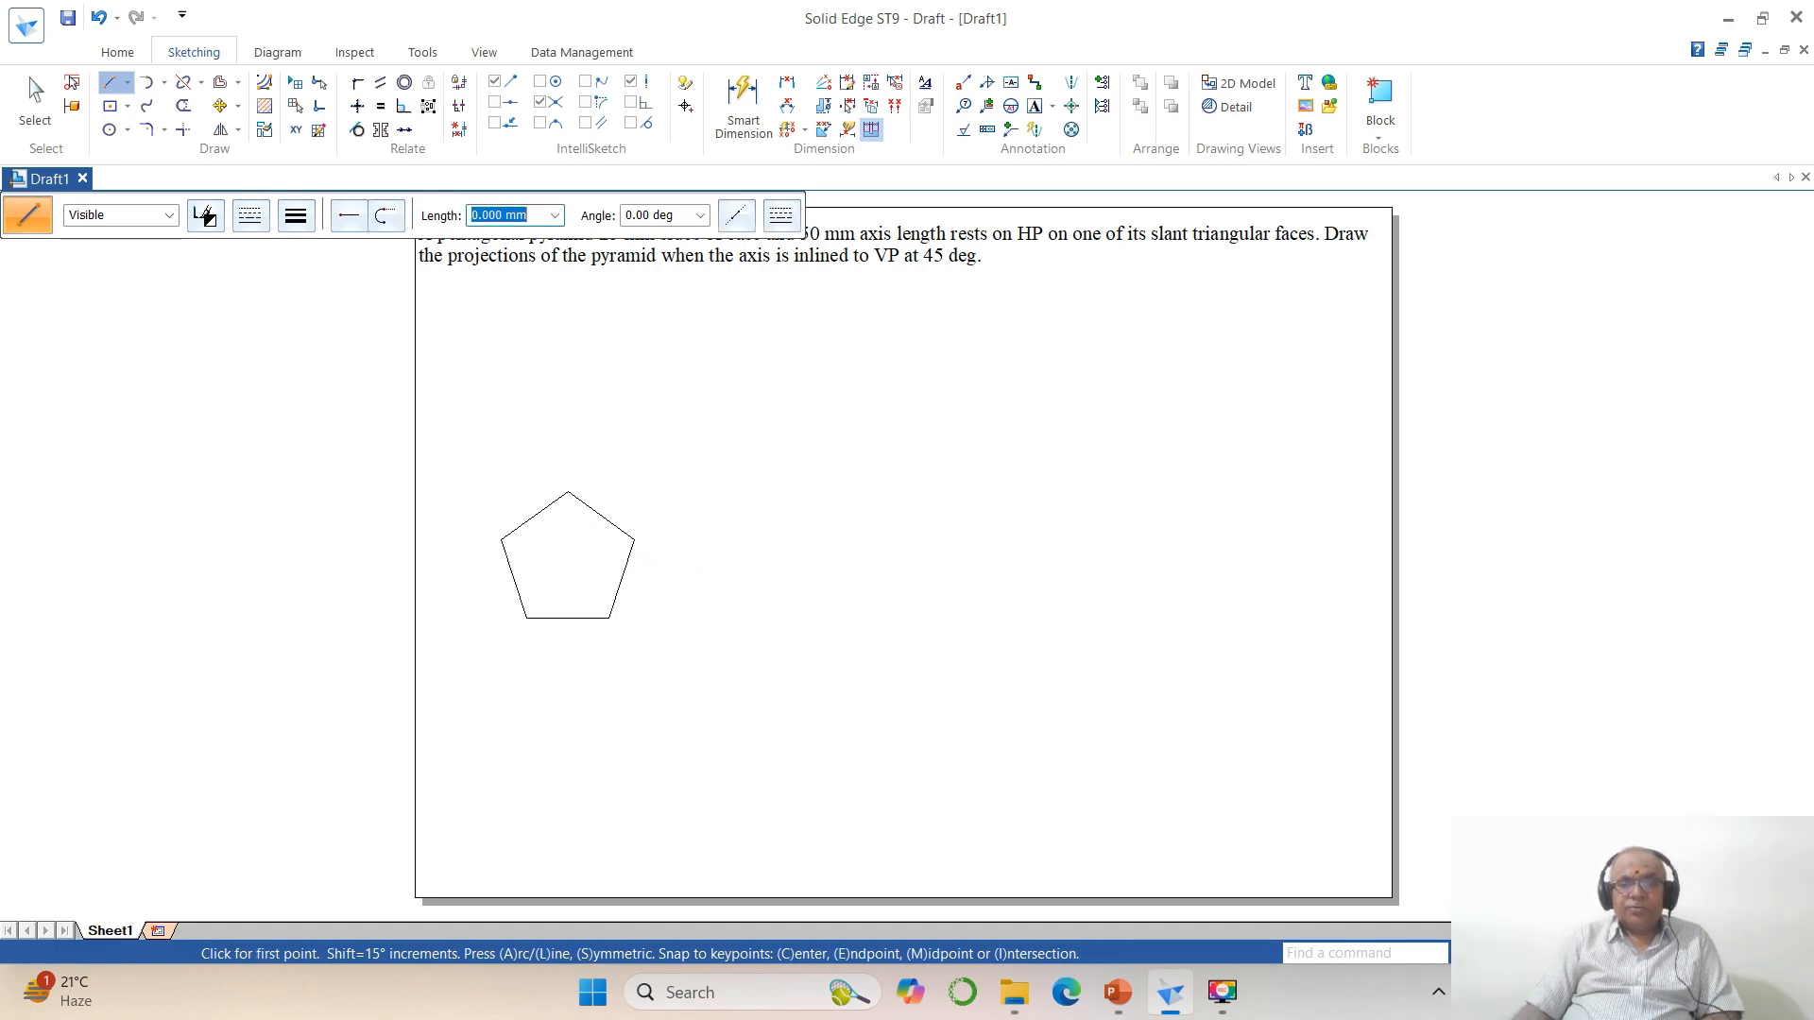
{"action": "left_click", "coordinate": [474, 457]}
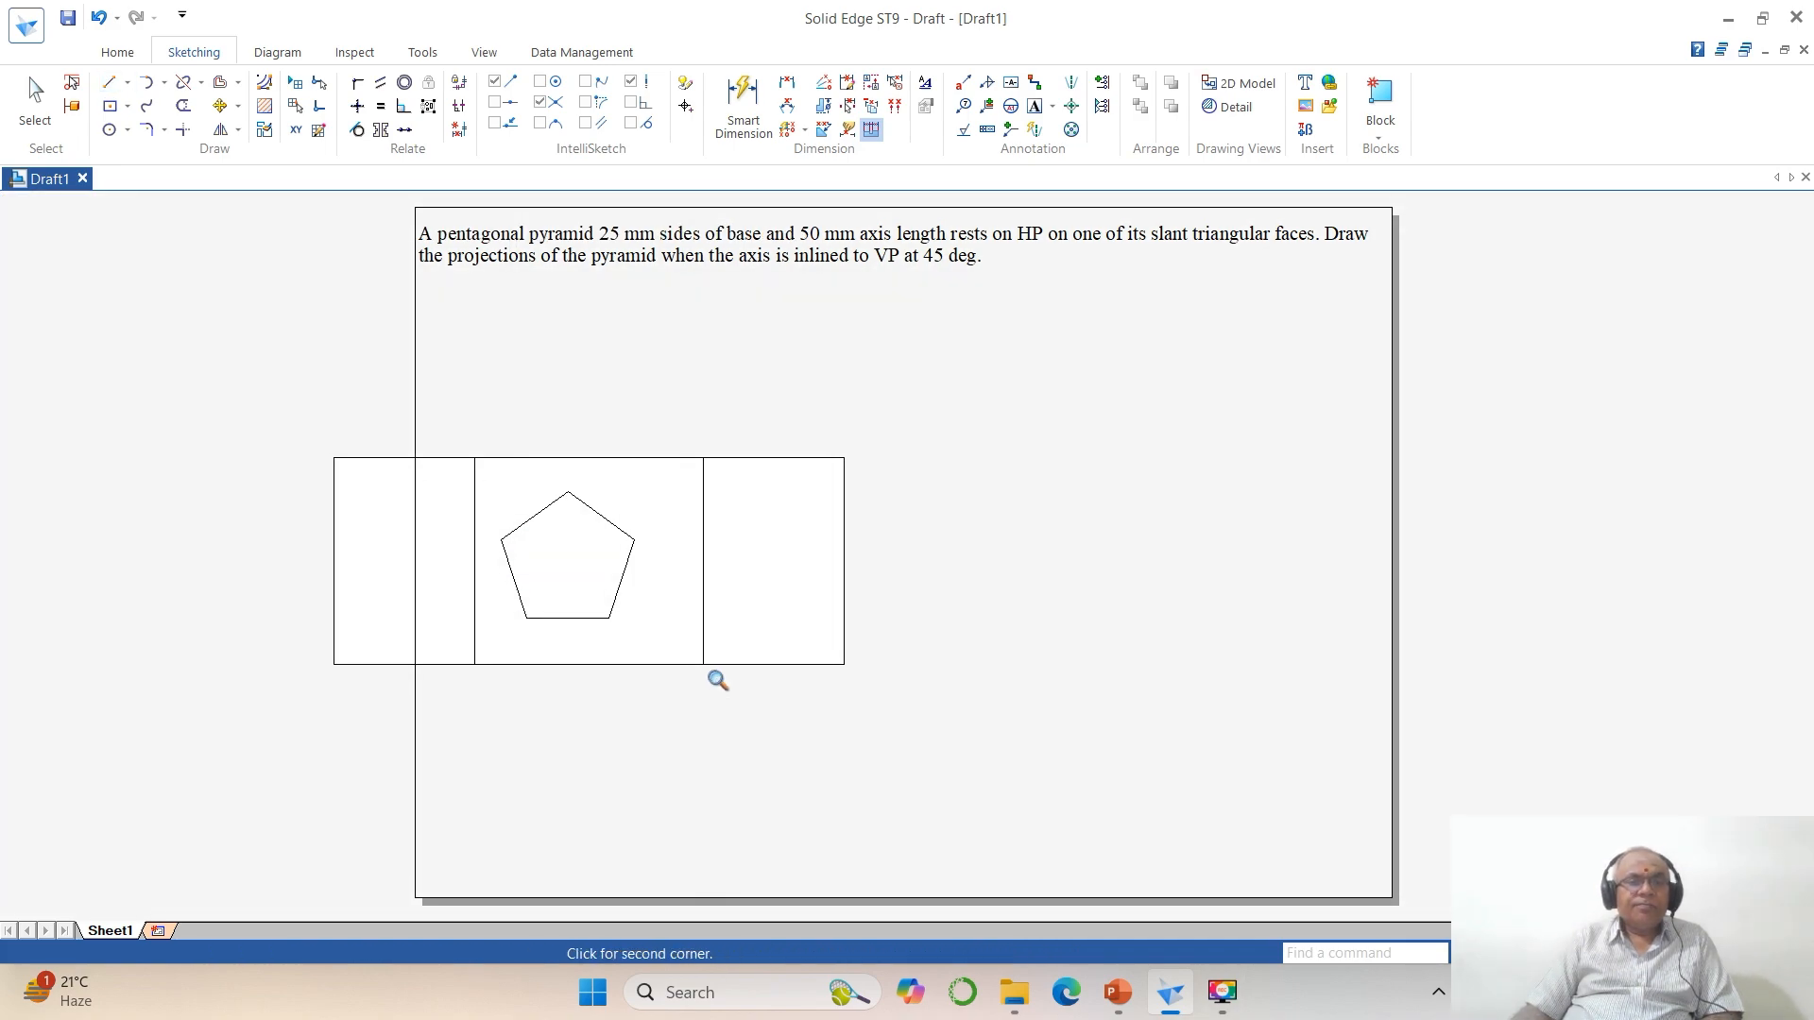
Step: Using midpoint snapping only for these lines, connect the pentagon's two base corners to the midpoints of their opposite sides
{"action": "left_click", "coordinate": [713, 675]}
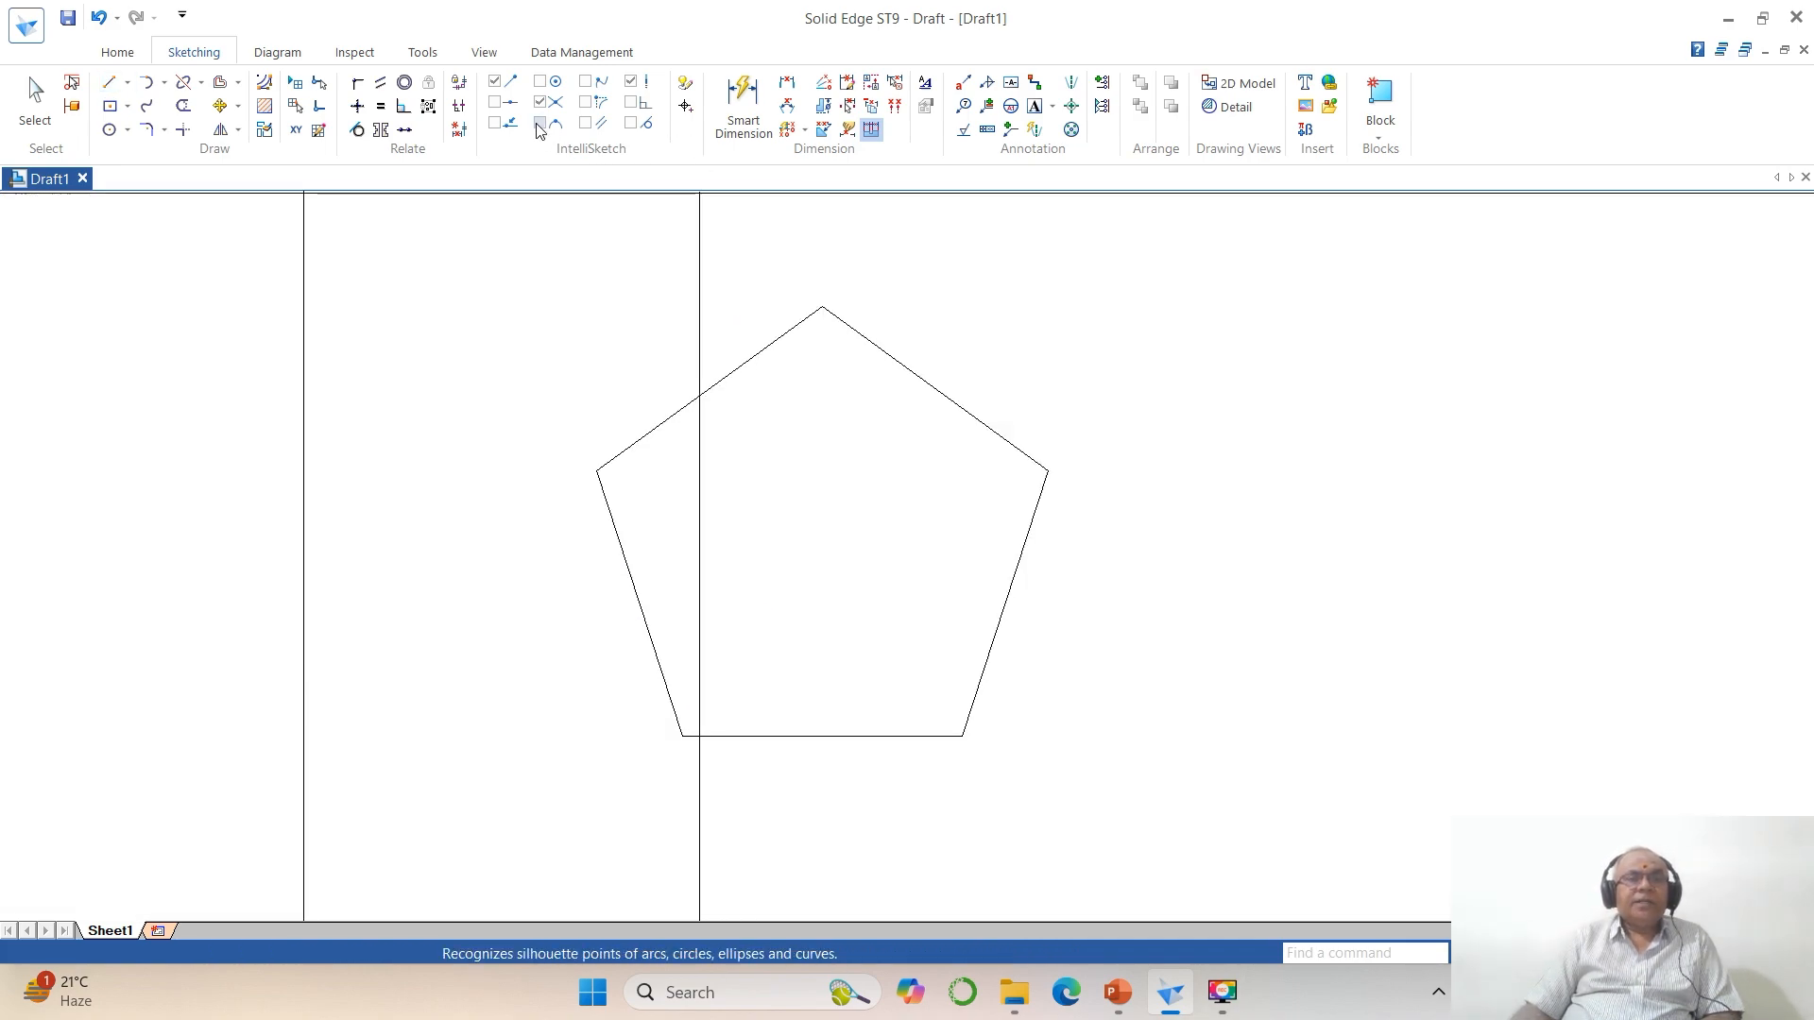
{"action": "left_click", "coordinate": [495, 103]}
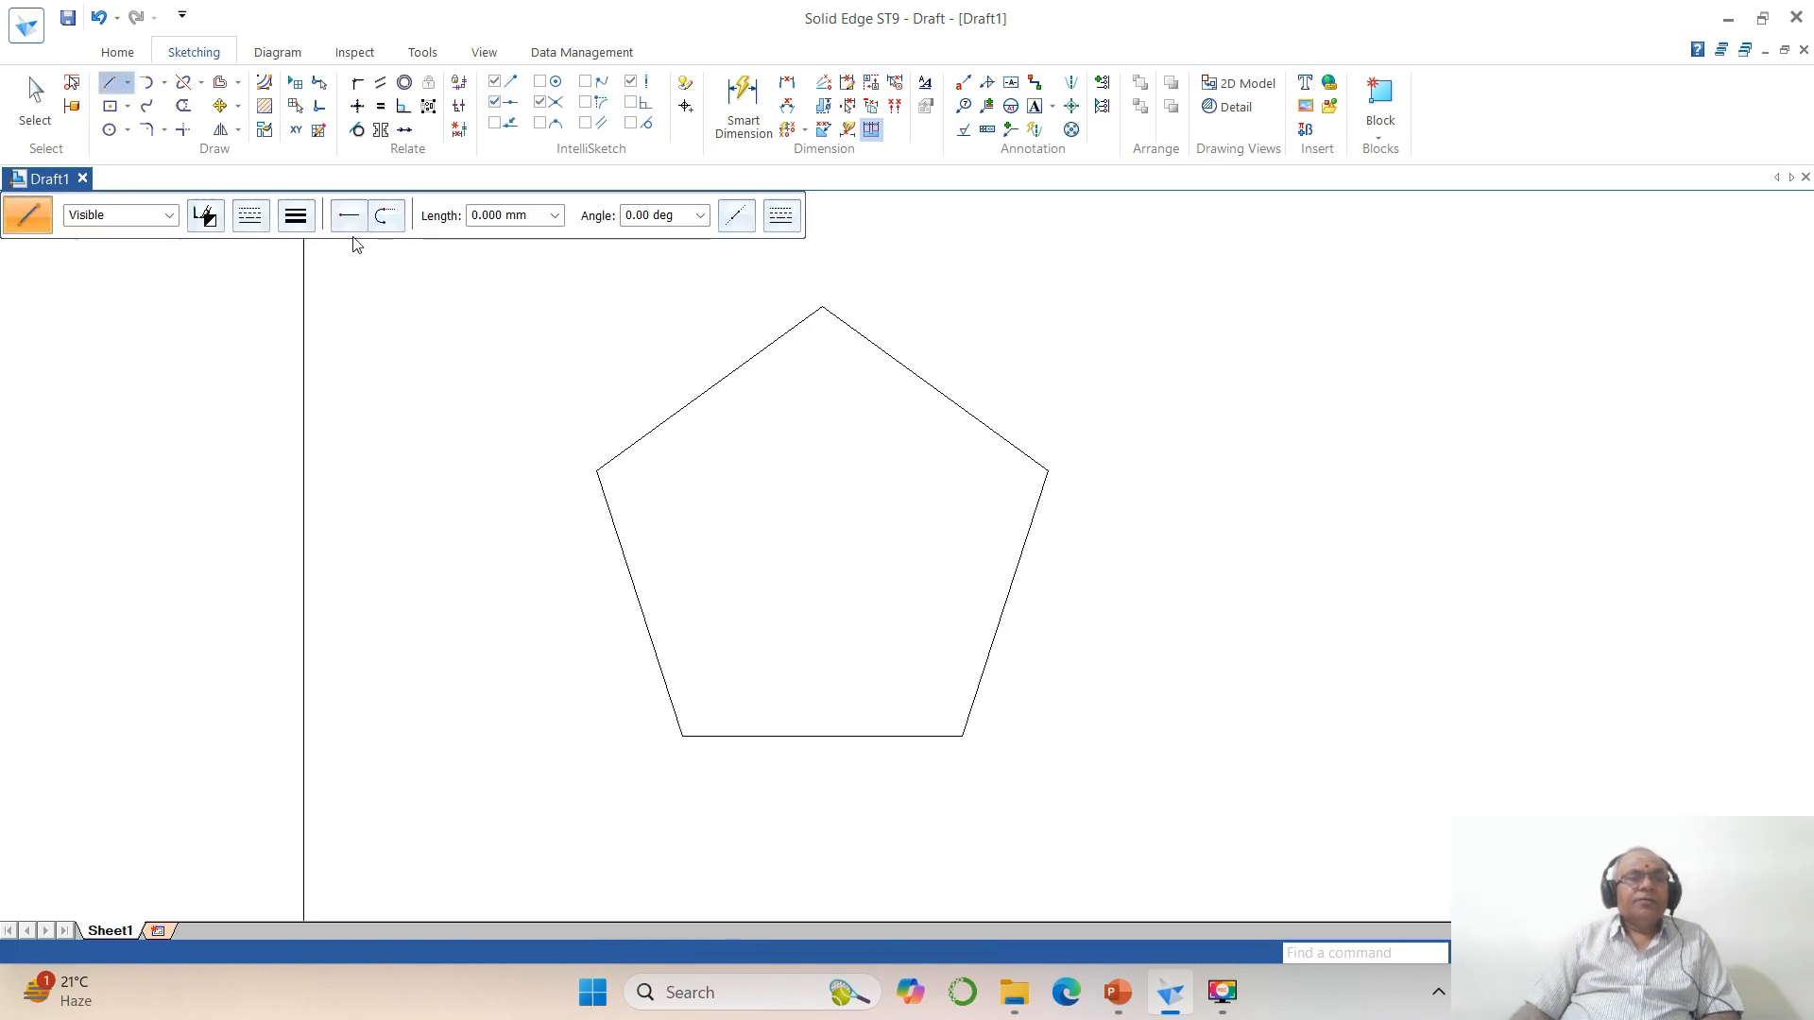
{"action": "left_click", "coordinate": [682, 736]}
{"action": "left_click", "coordinate": [936, 388]}
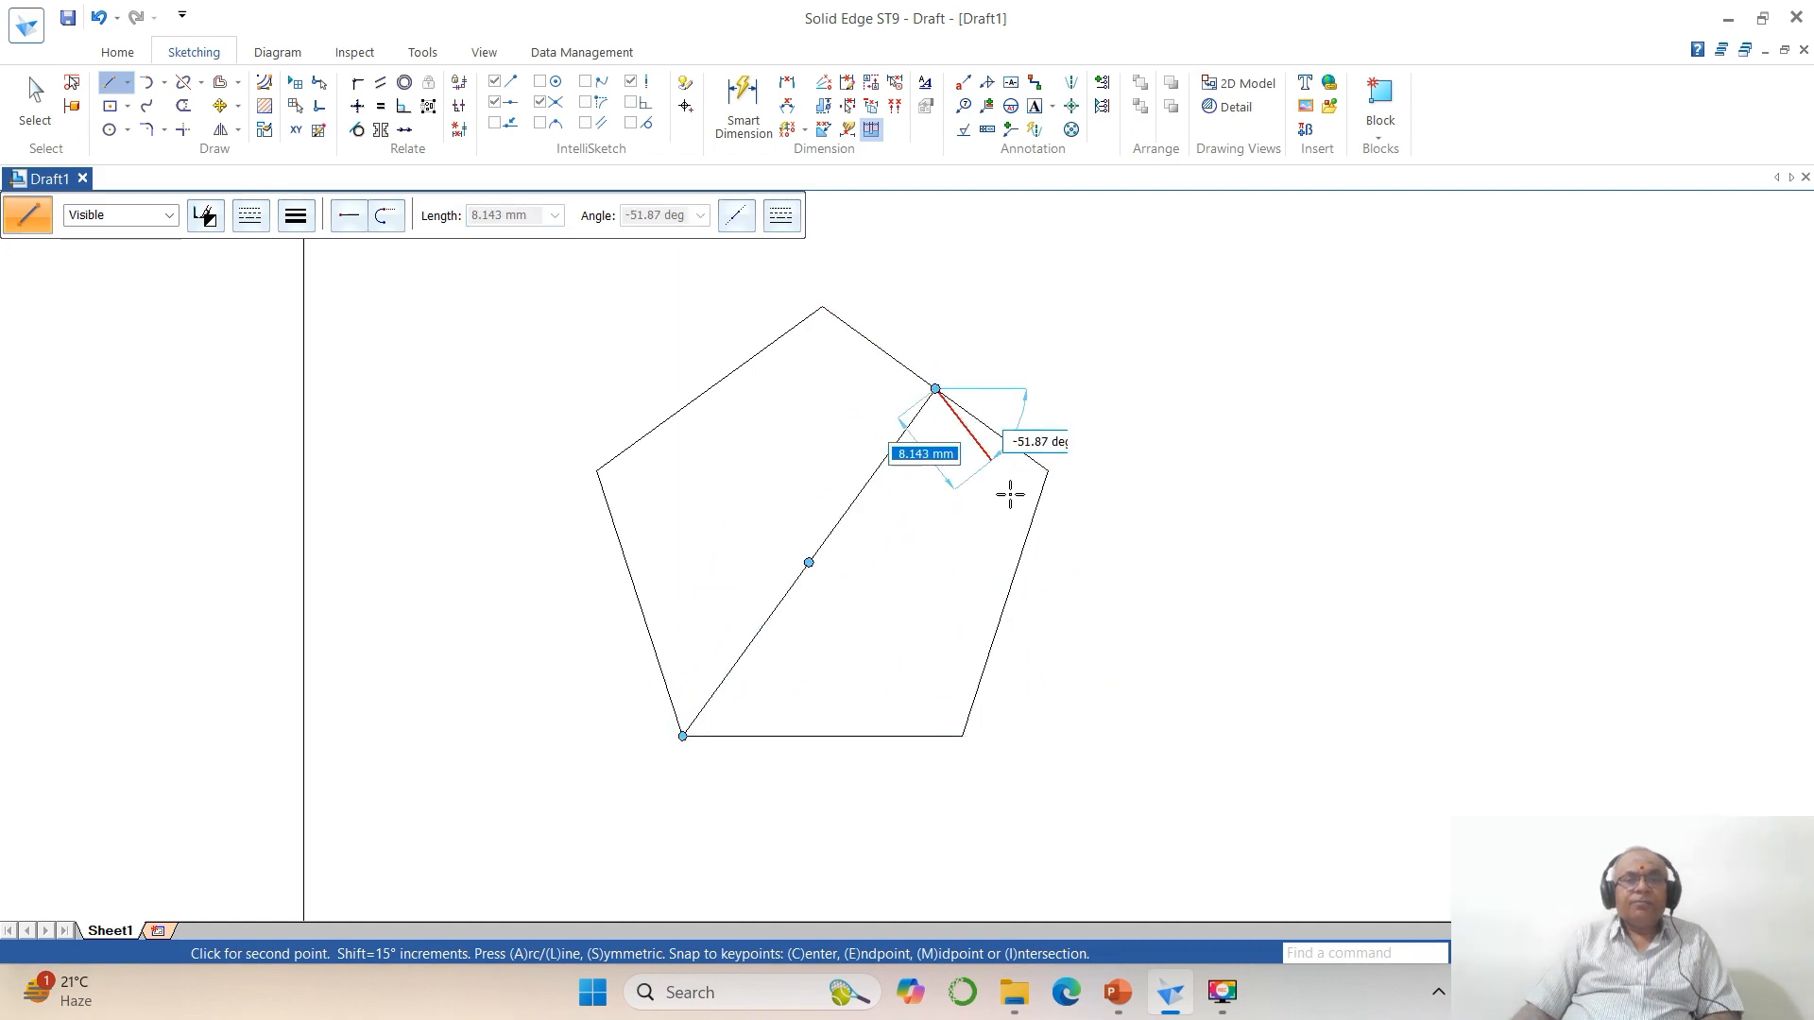
{"action": "right_click", "coordinate": [1027, 682]}
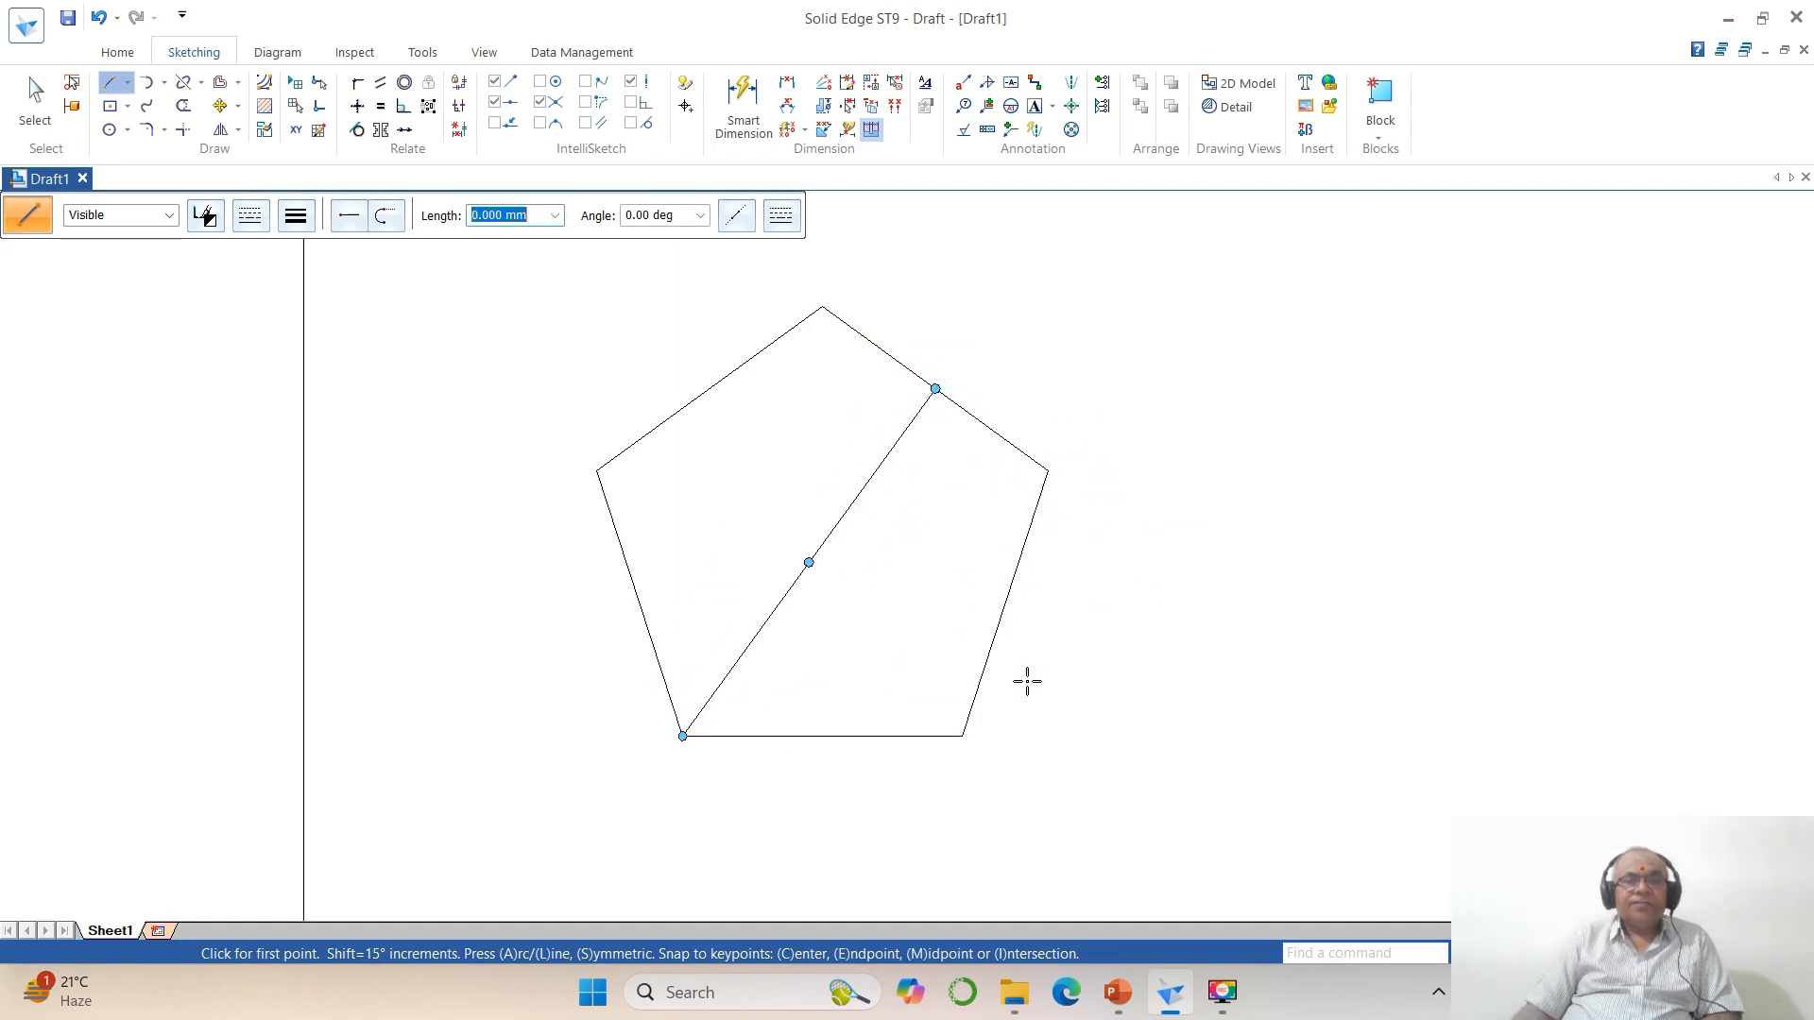
{"action": "left_click", "coordinate": [962, 736]}
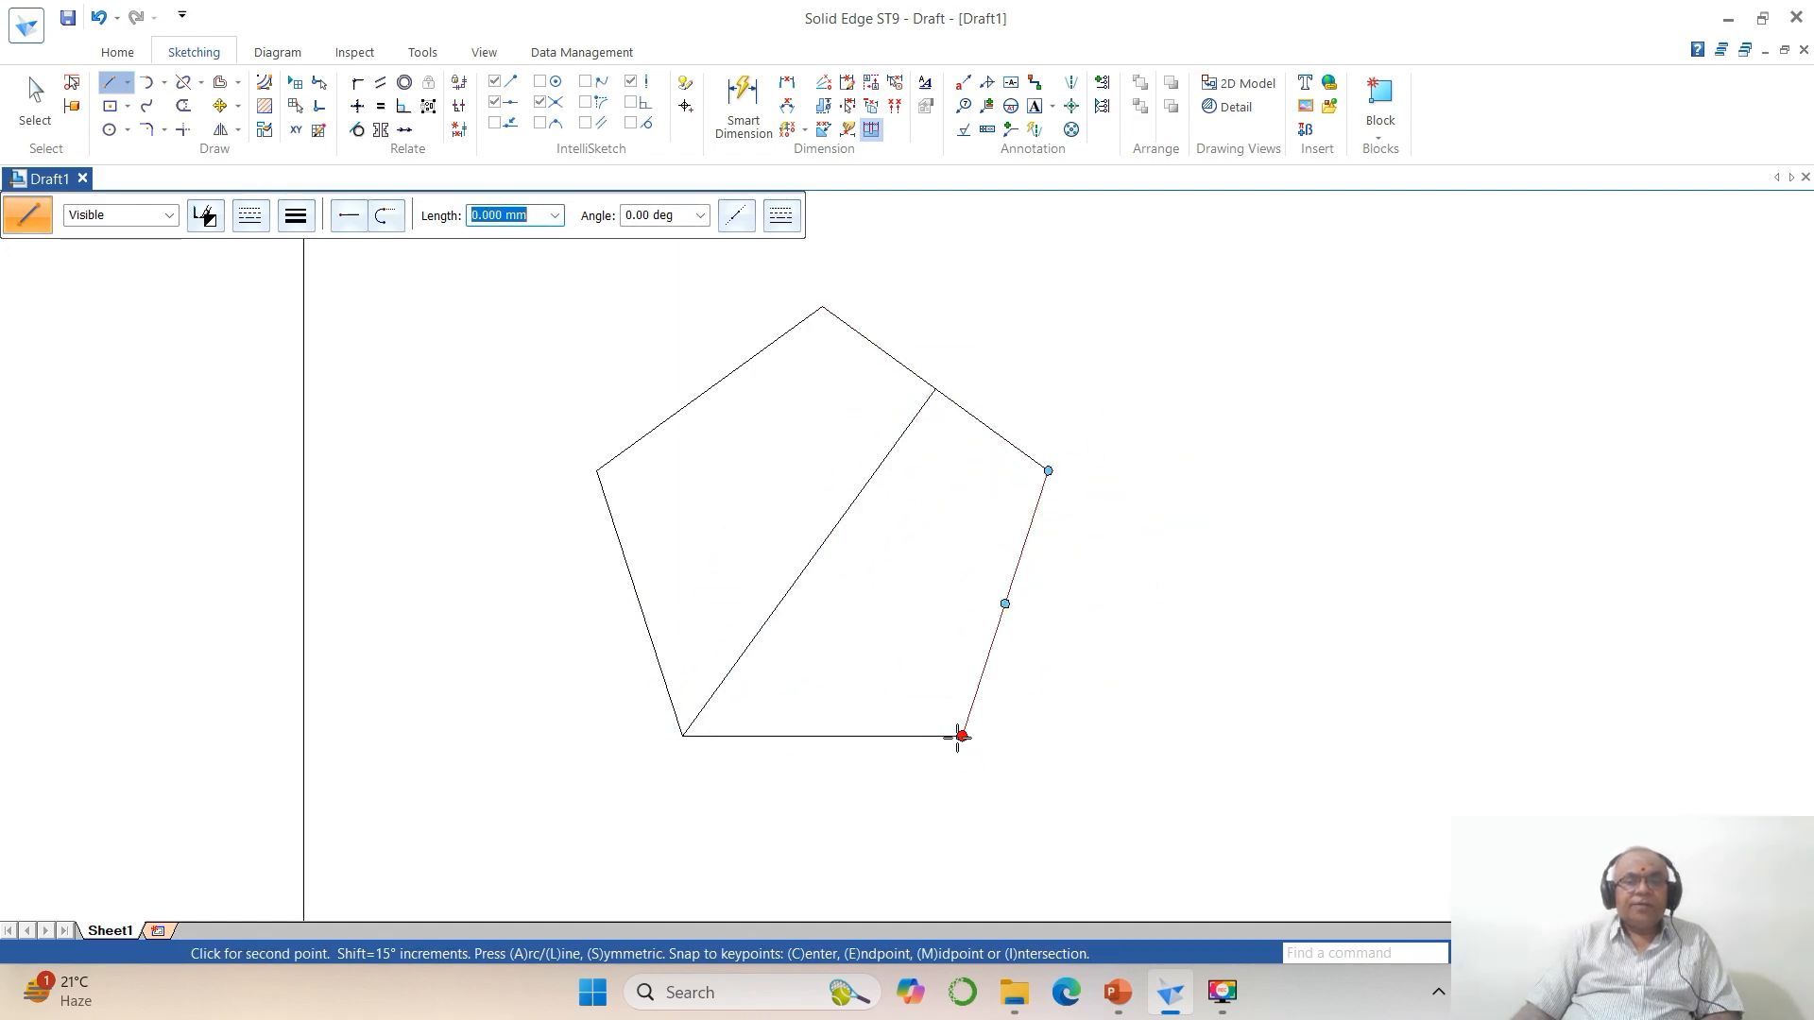
{"action": "left_click", "coordinate": [710, 389]}
{"action": "right_click", "coordinate": [841, 500]}
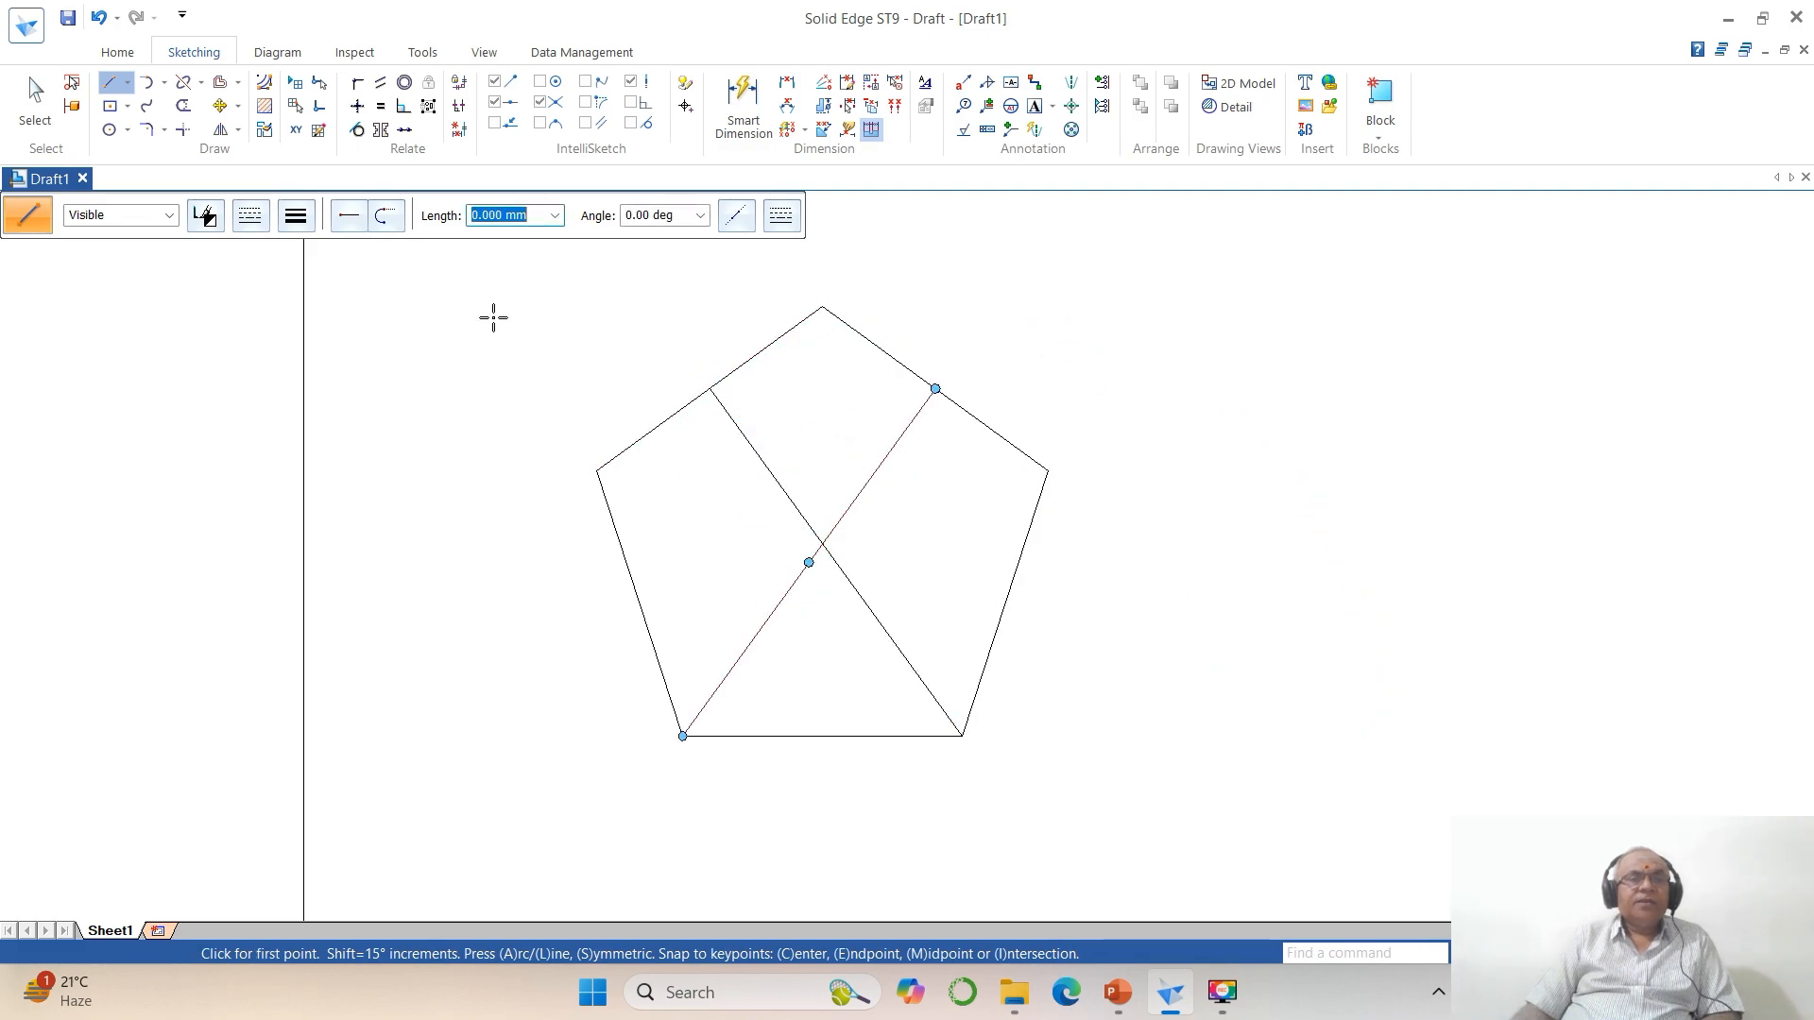
{"action": "left_click", "coordinate": [496, 103]}
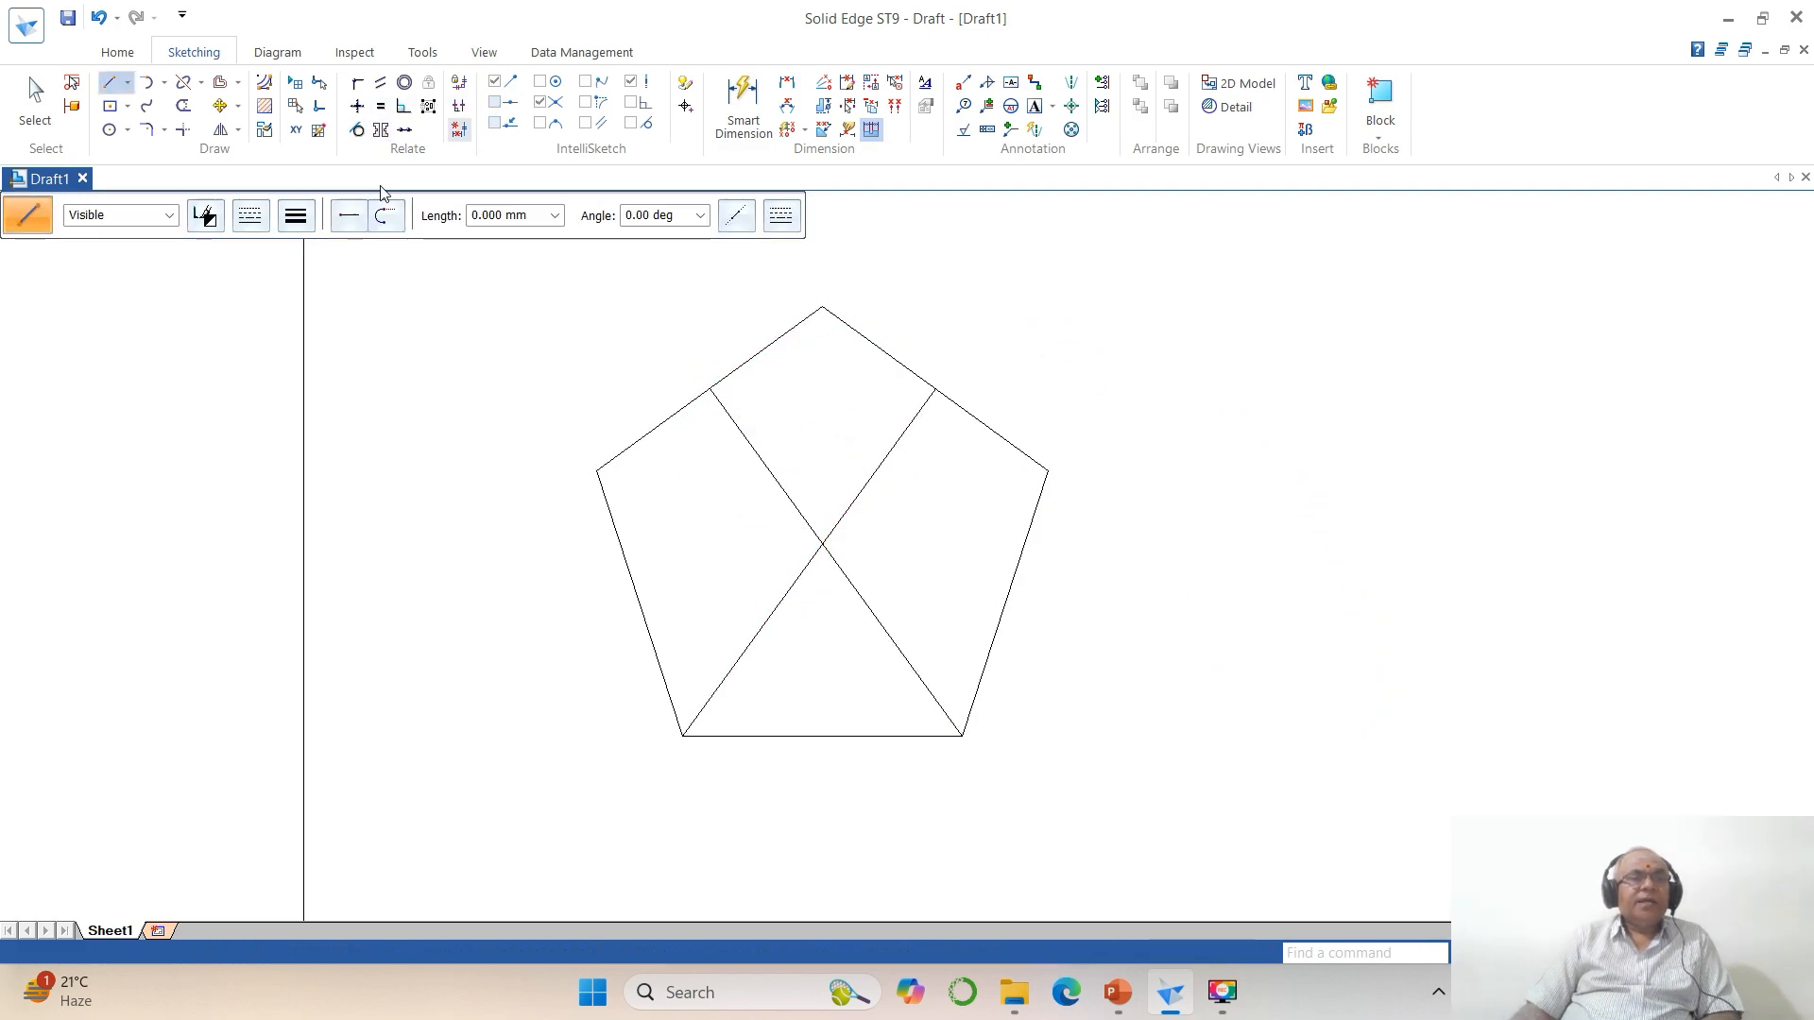
Step: Trim the two crossing lines to a corner at the pentagon's centre, keeping the segments towards the base corners
{"action": "left_click", "coordinate": [182, 129]}
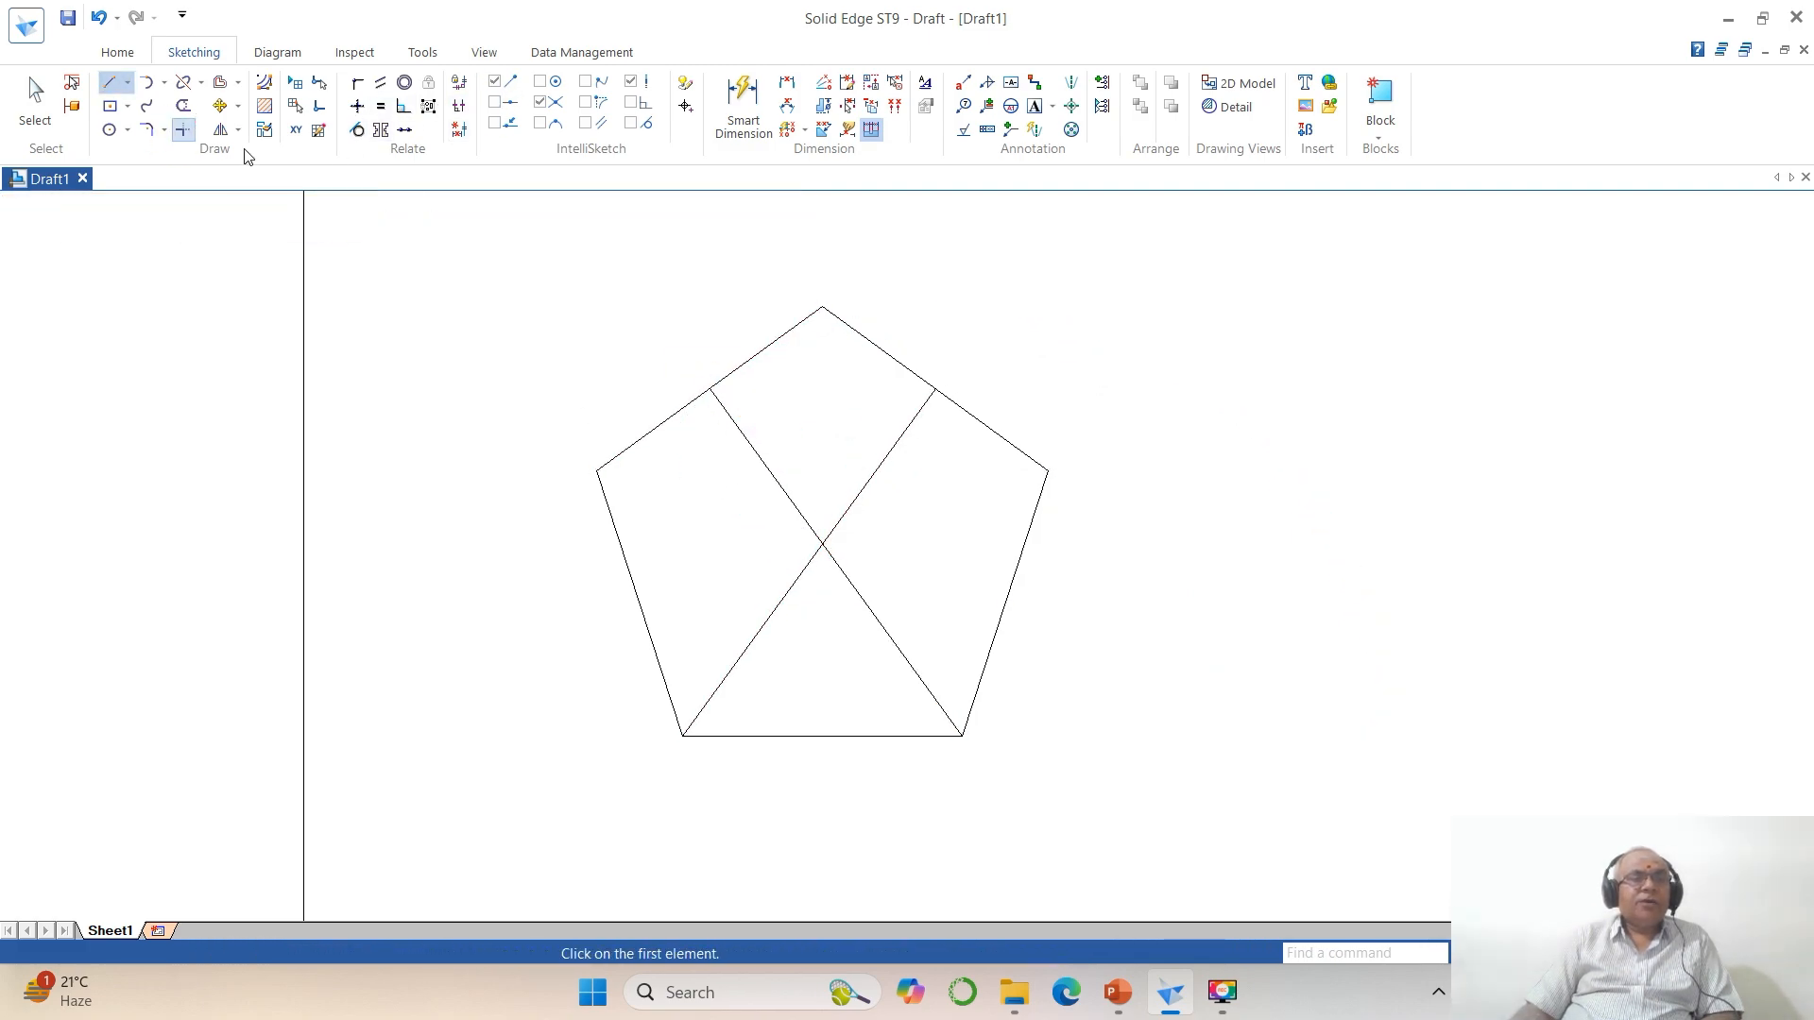
{"action": "left_click", "coordinate": [781, 601]}
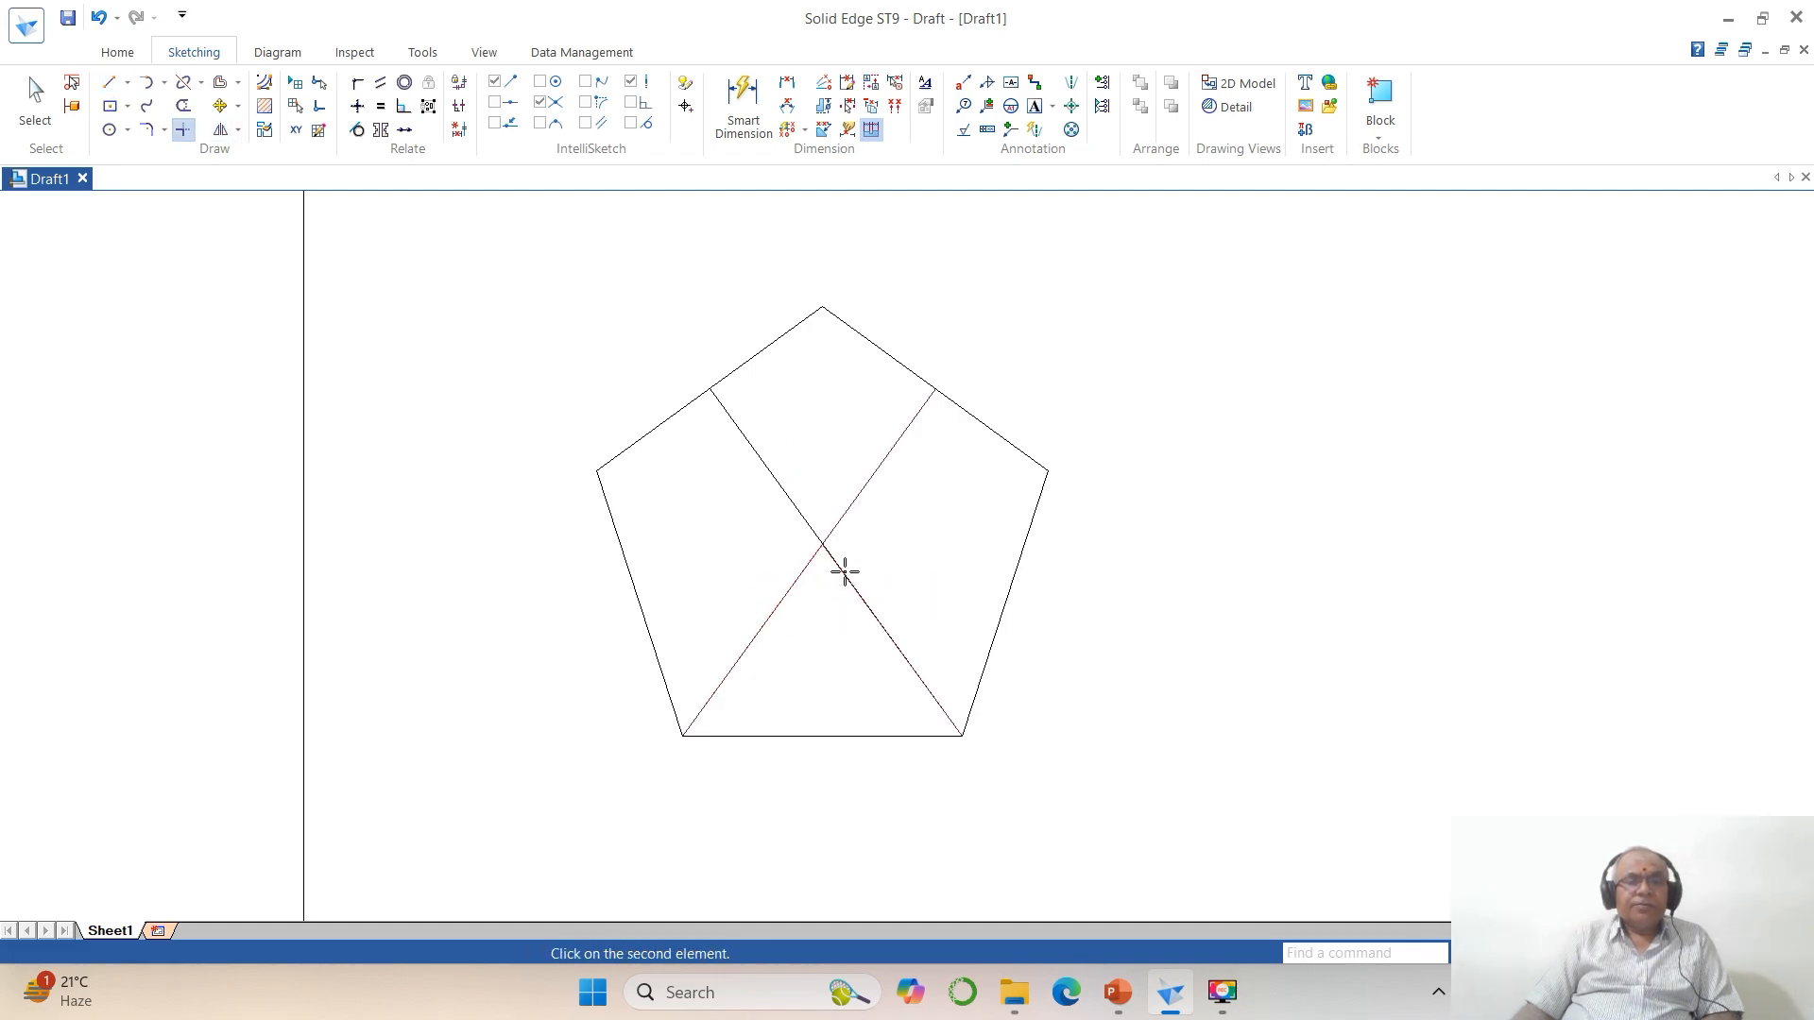
{"action": "left_click", "coordinate": [844, 573]}
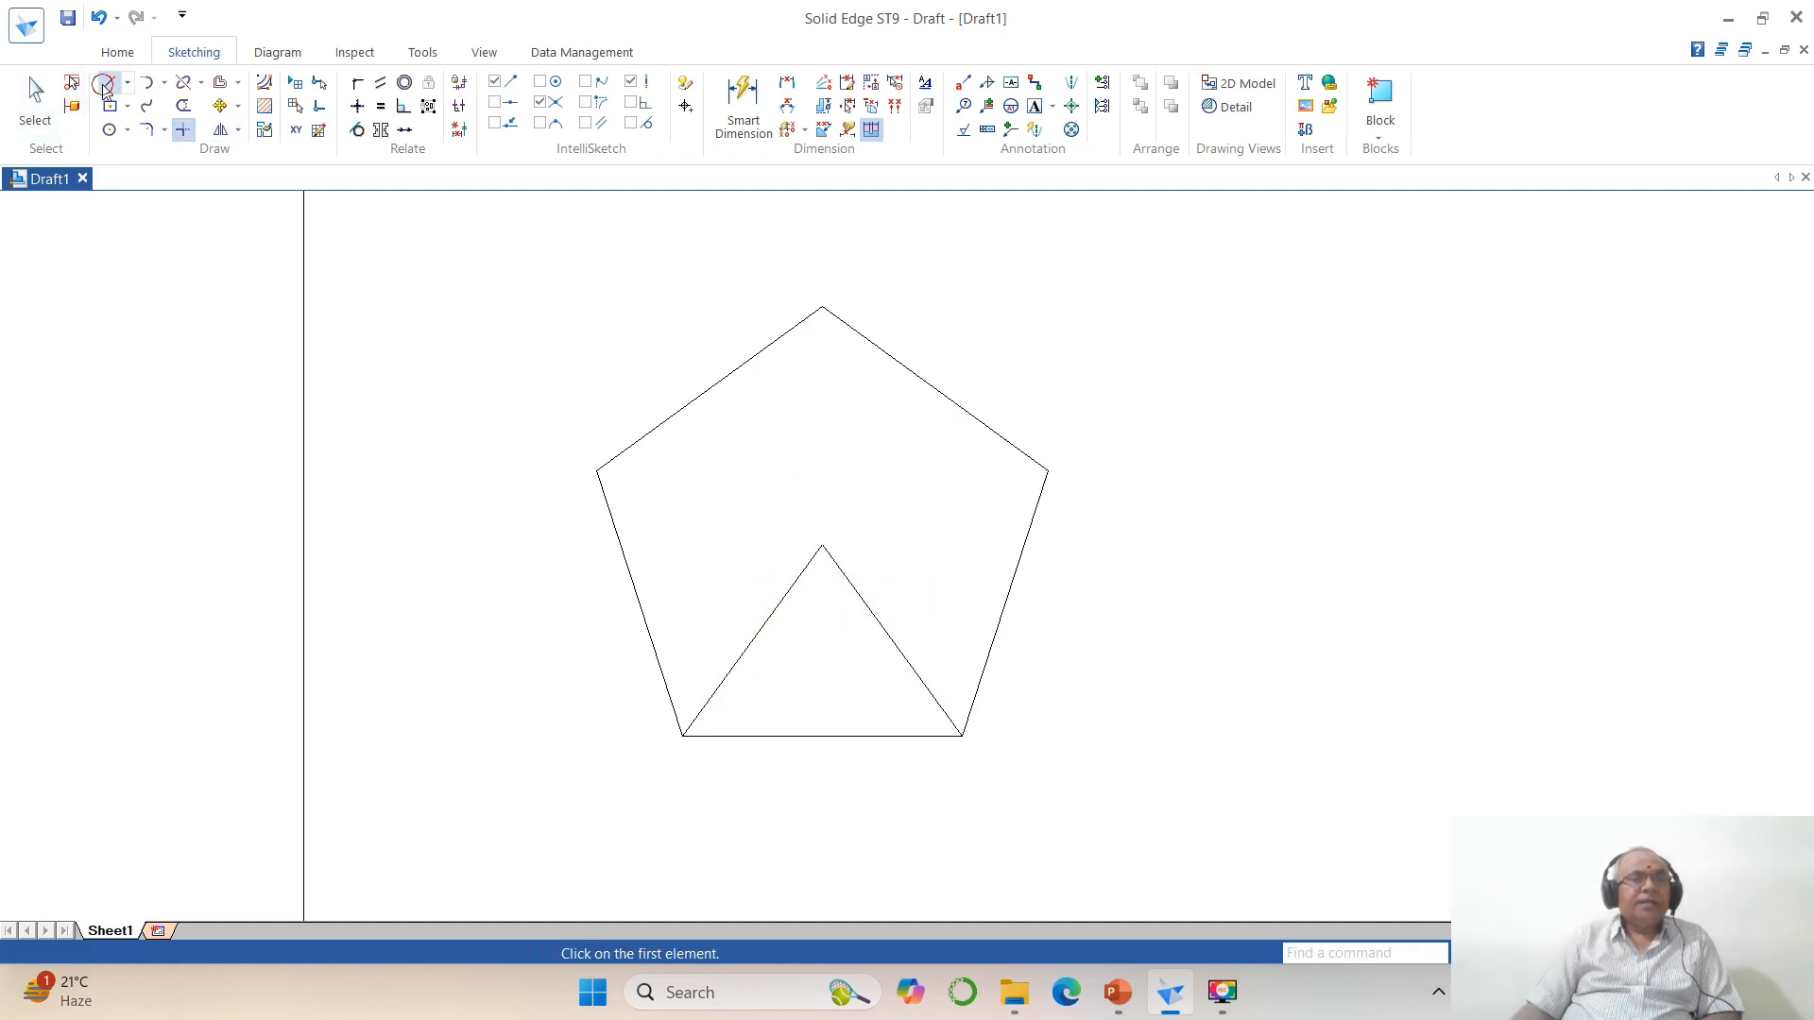
Step: Draw lines joining the pentagon's centre to its remaining three corners to complete the slant edges in the top view
{"action": "left_click", "coordinate": [106, 85]}
{"action": "left_click", "coordinate": [596, 470]}
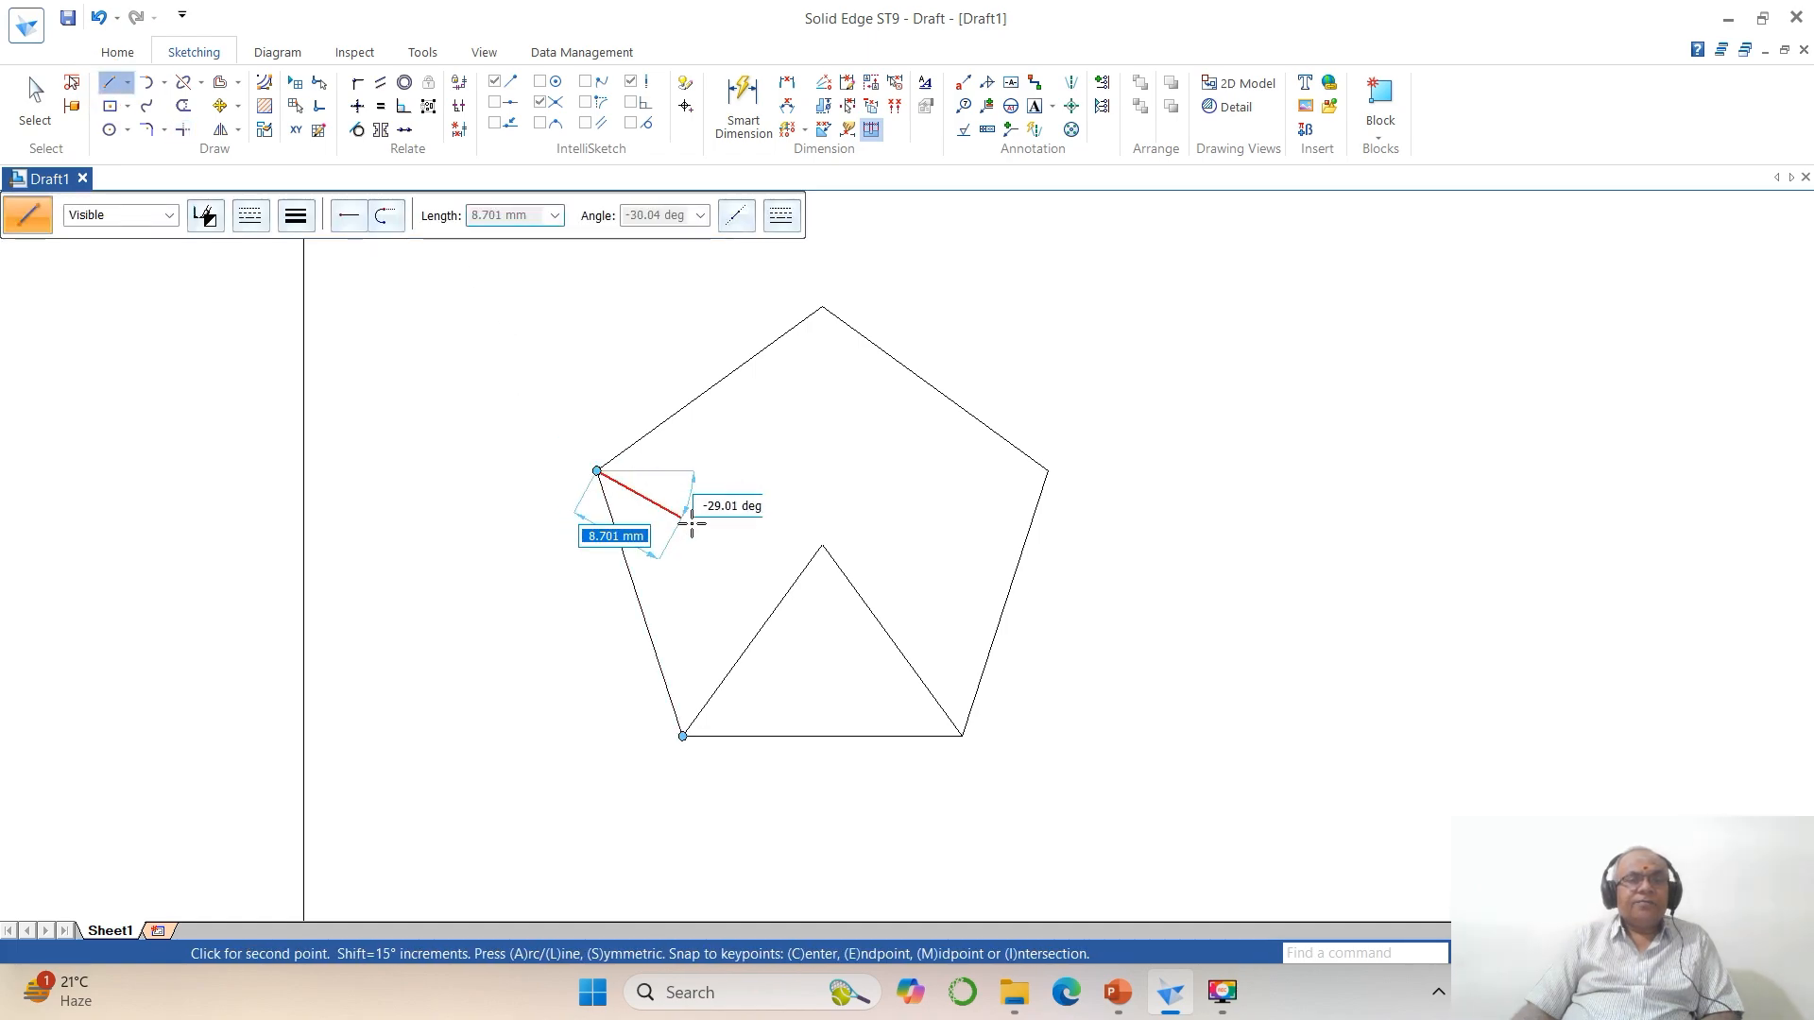
{"action": "left_click", "coordinate": [820, 544]}
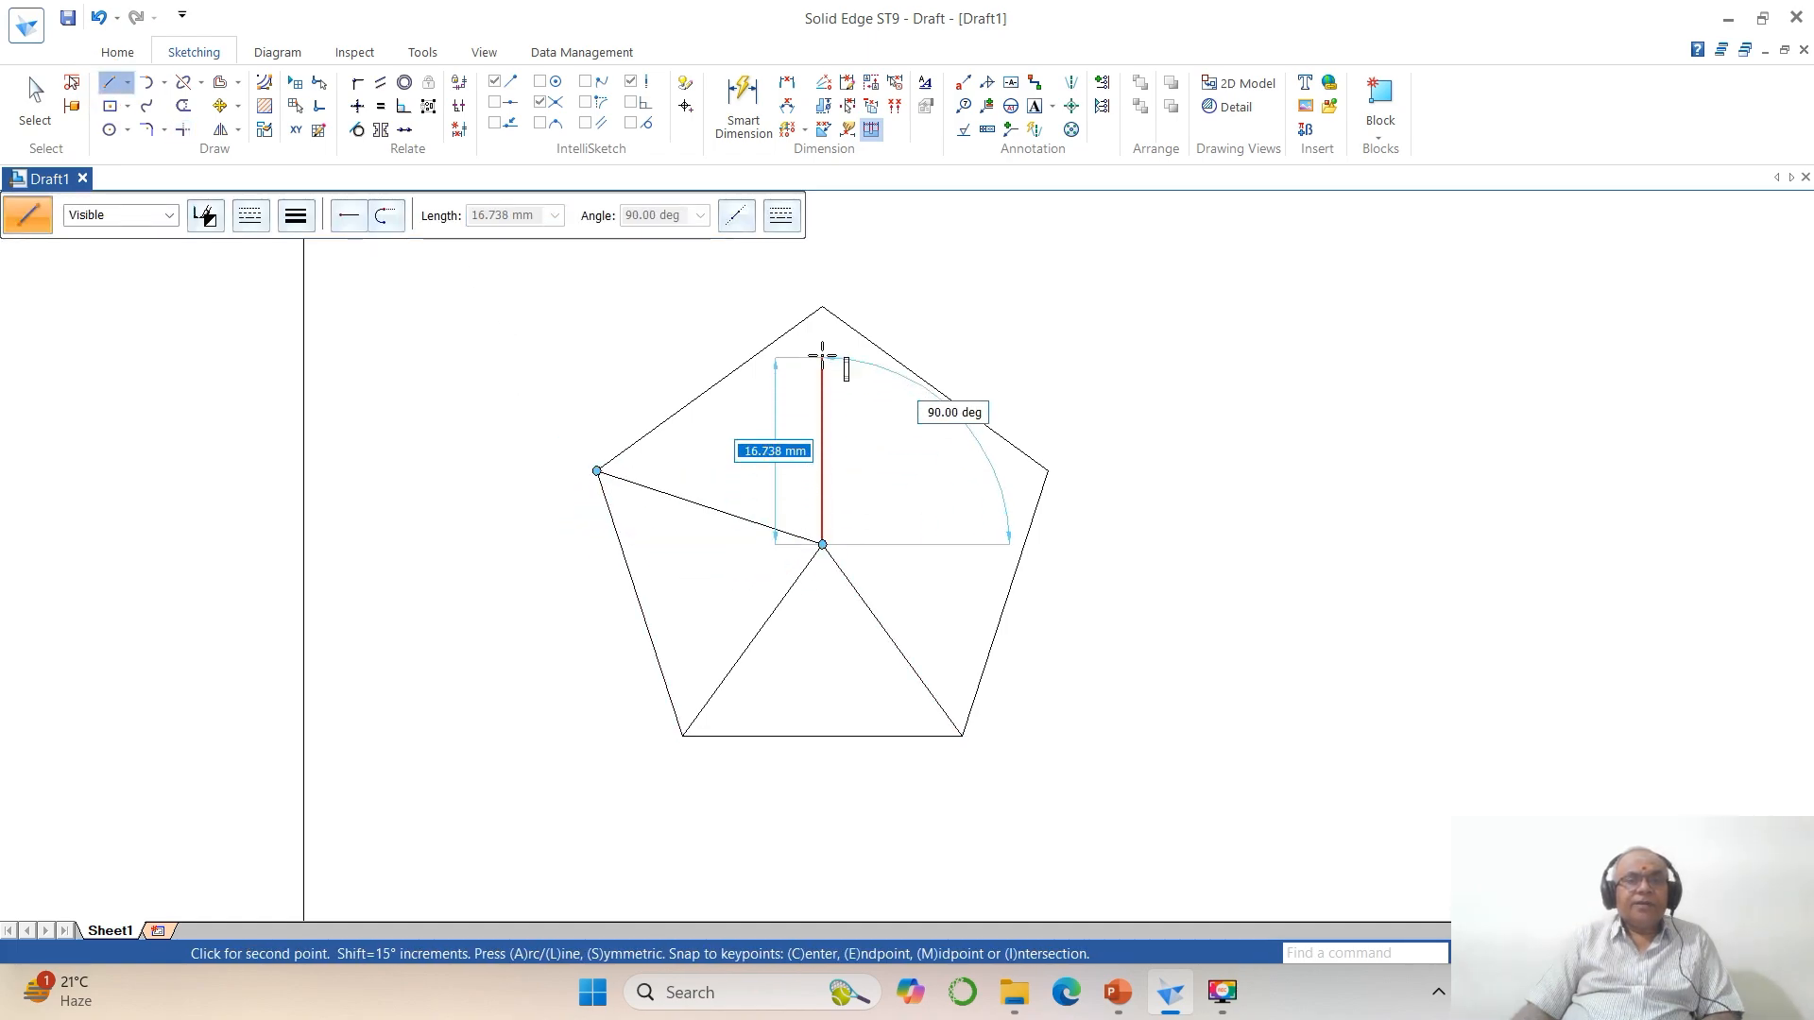
{"action": "left_click", "coordinate": [822, 307]}
{"action": "right_click", "coordinate": [992, 514]}
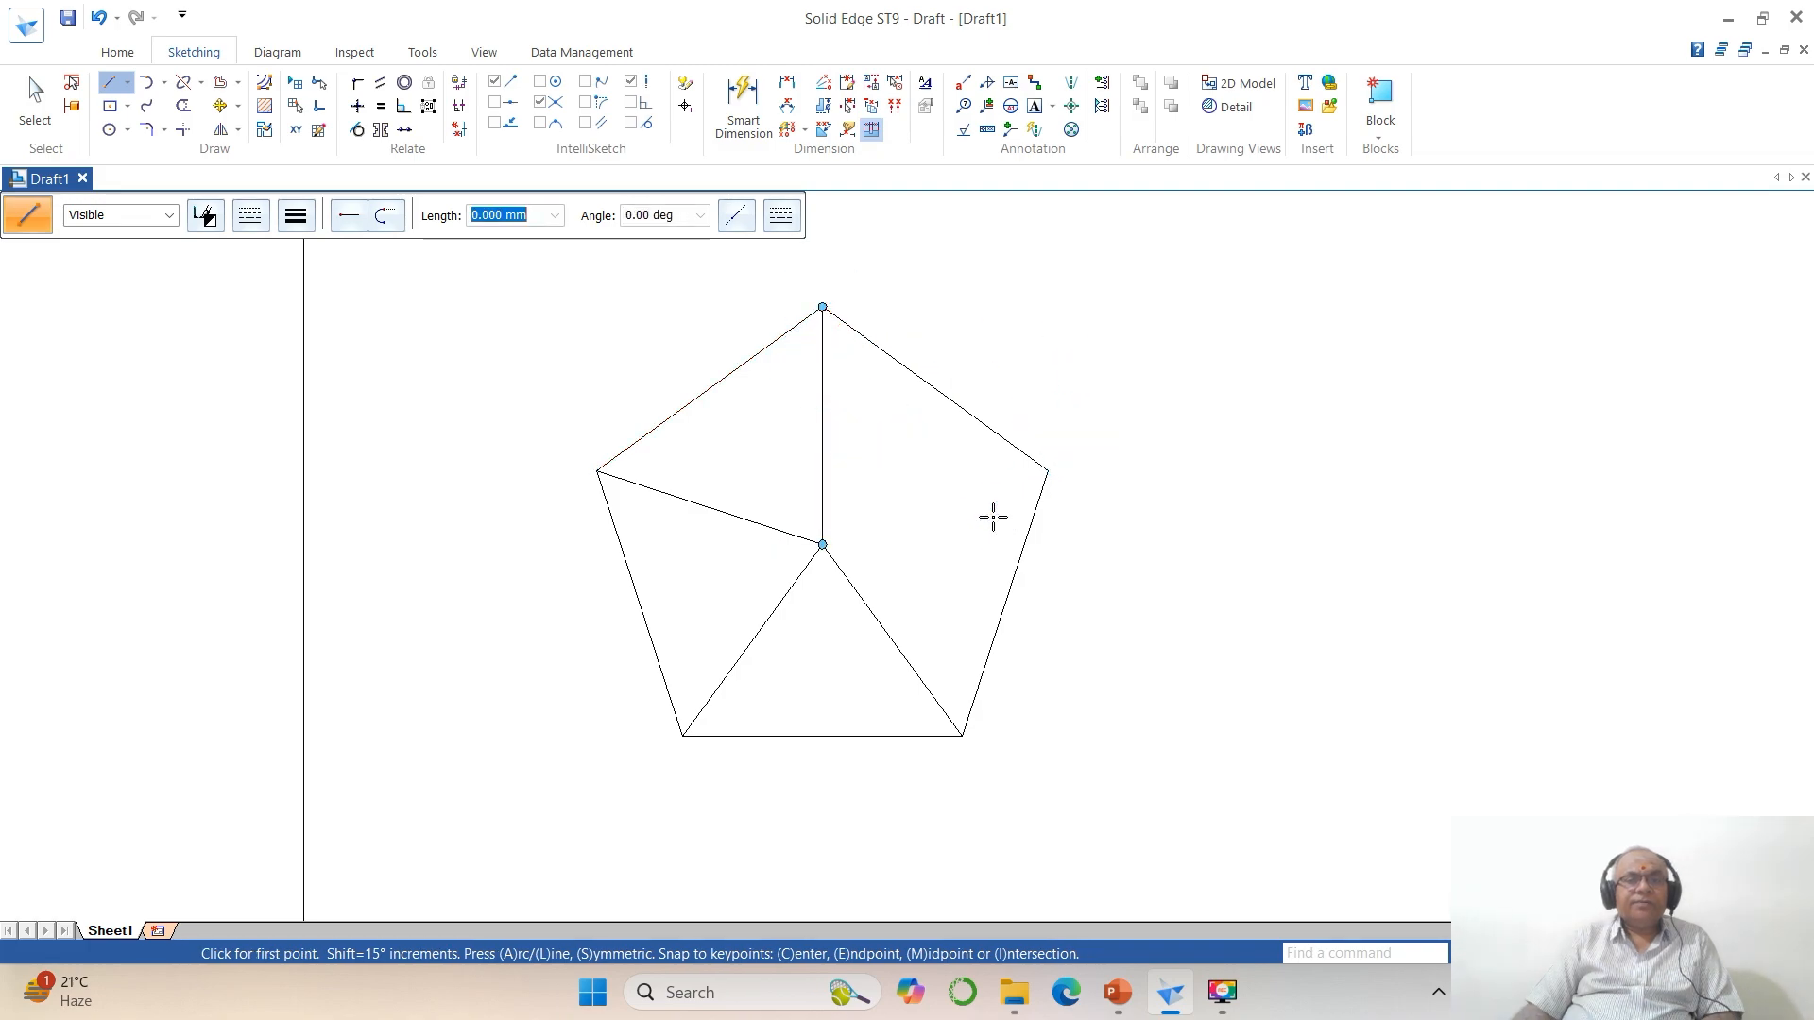
{"action": "left_click", "coordinate": [822, 545]}
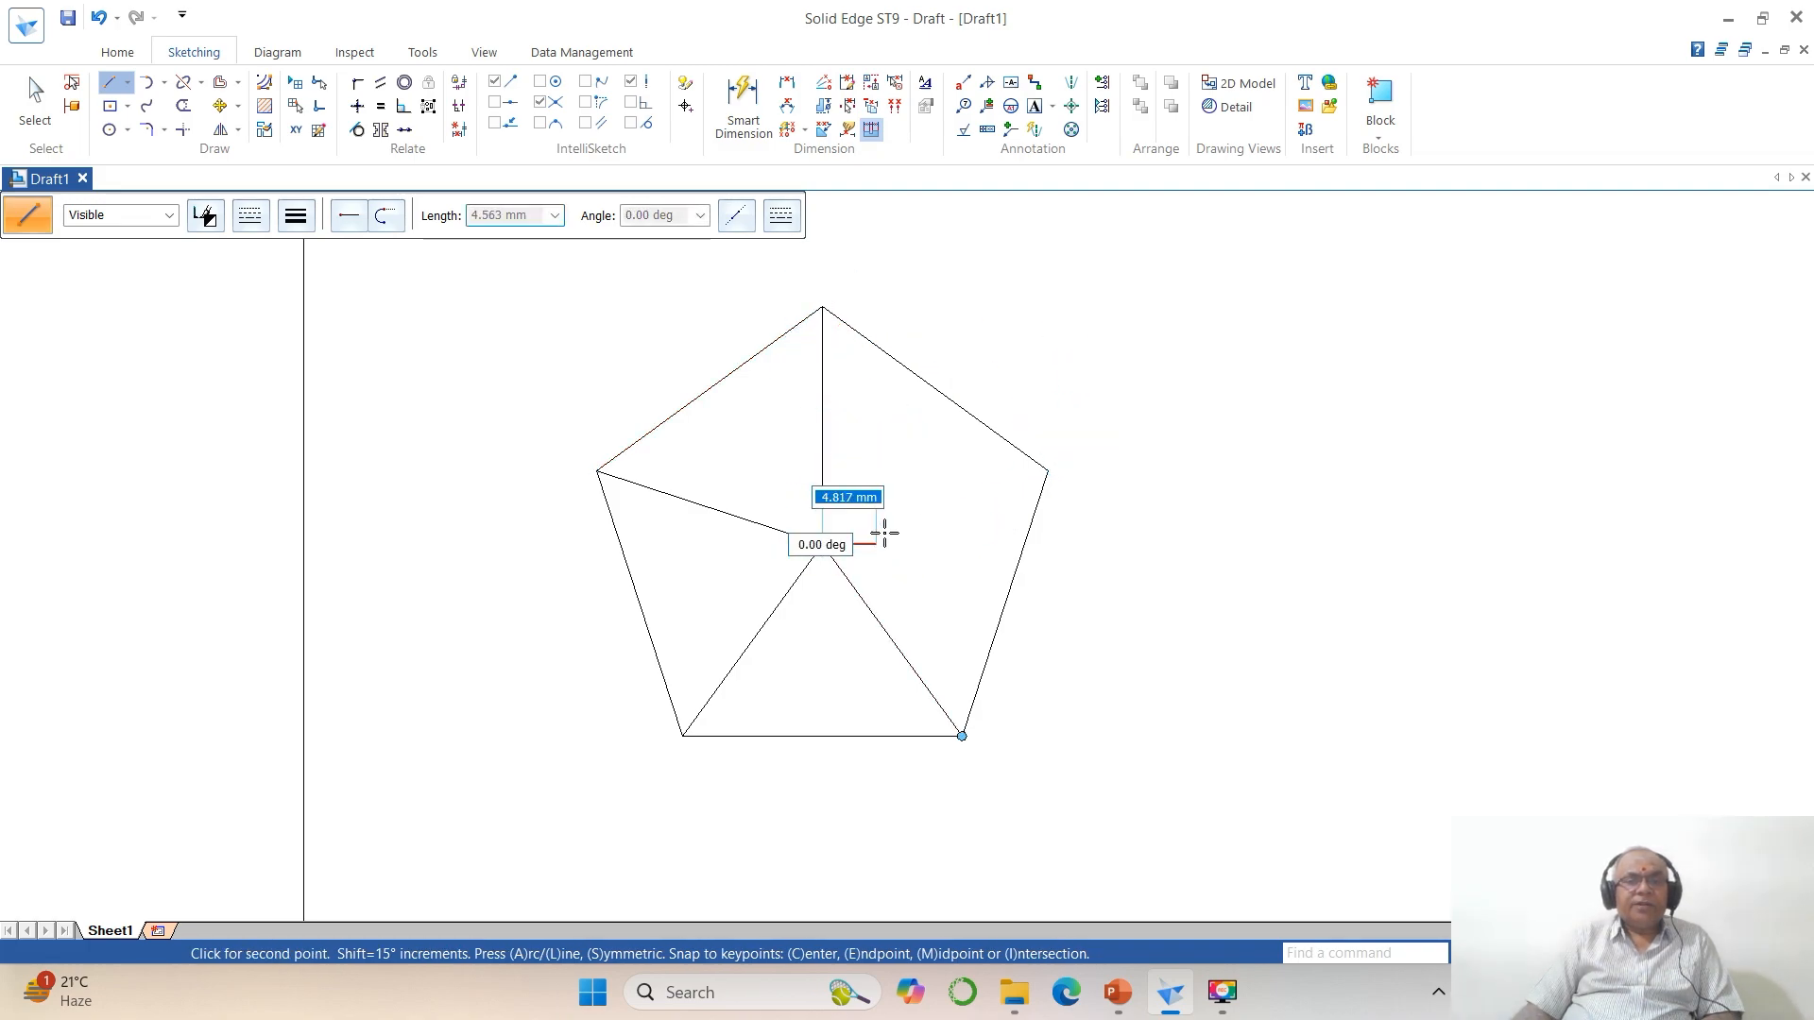
{"action": "left_click", "coordinate": [1046, 471]}
{"action": "right_click", "coordinate": [1192, 585]}
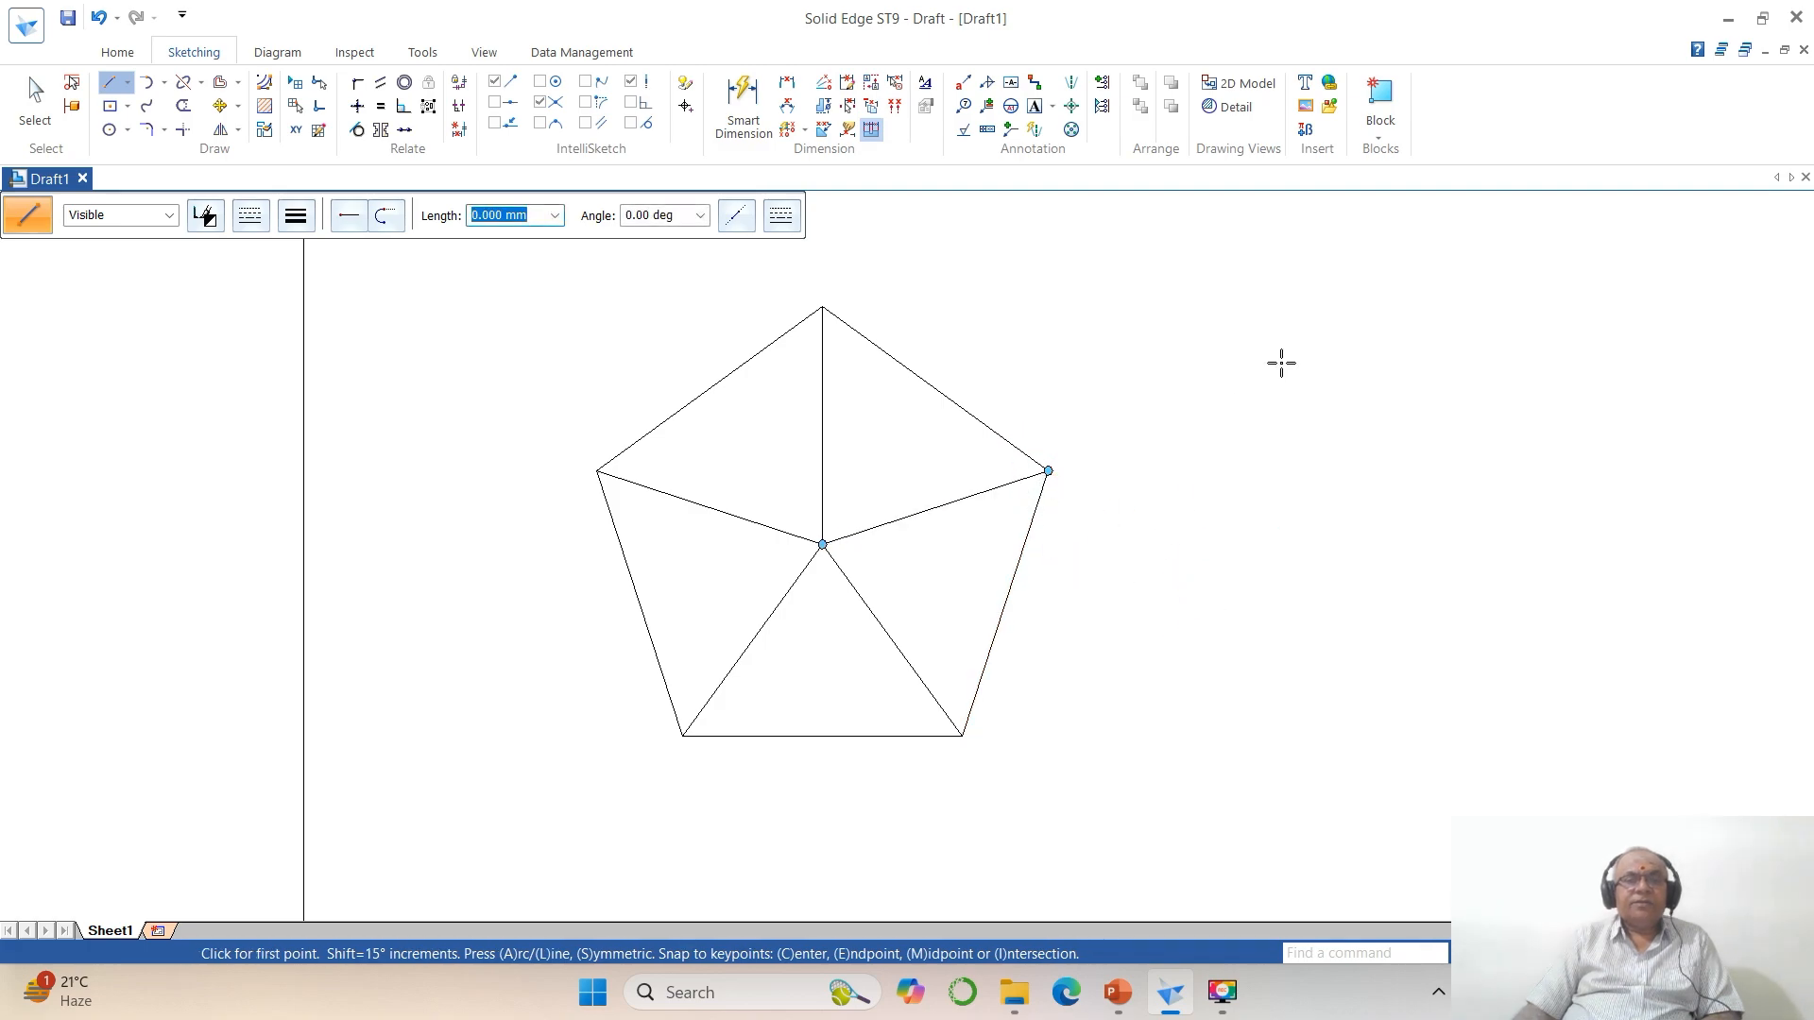
Step: Group the pentagon and its five slant-edge lines into one element
{"action": "left_click", "coordinate": [1380, 139]}
{"action": "left_click", "coordinate": [1412, 258]}
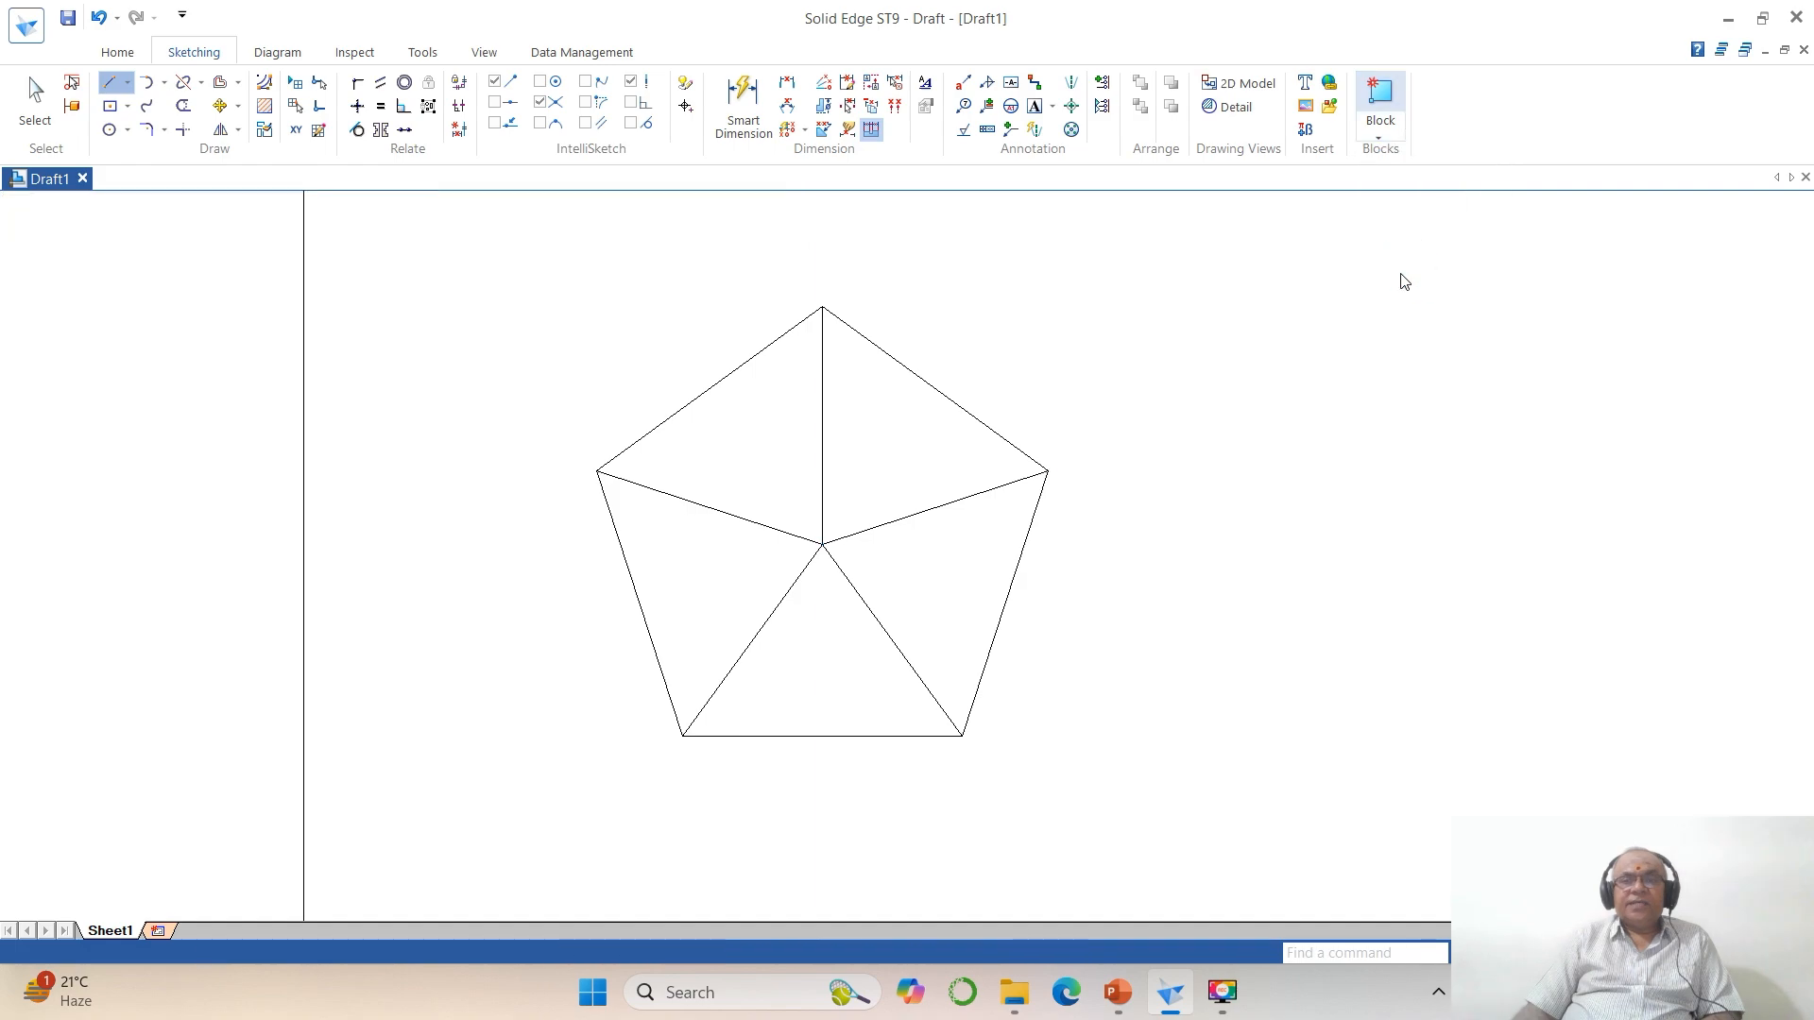
{"action": "left_click_drag", "start_coordinate": [504, 267], "coordinate": [1208, 805]}
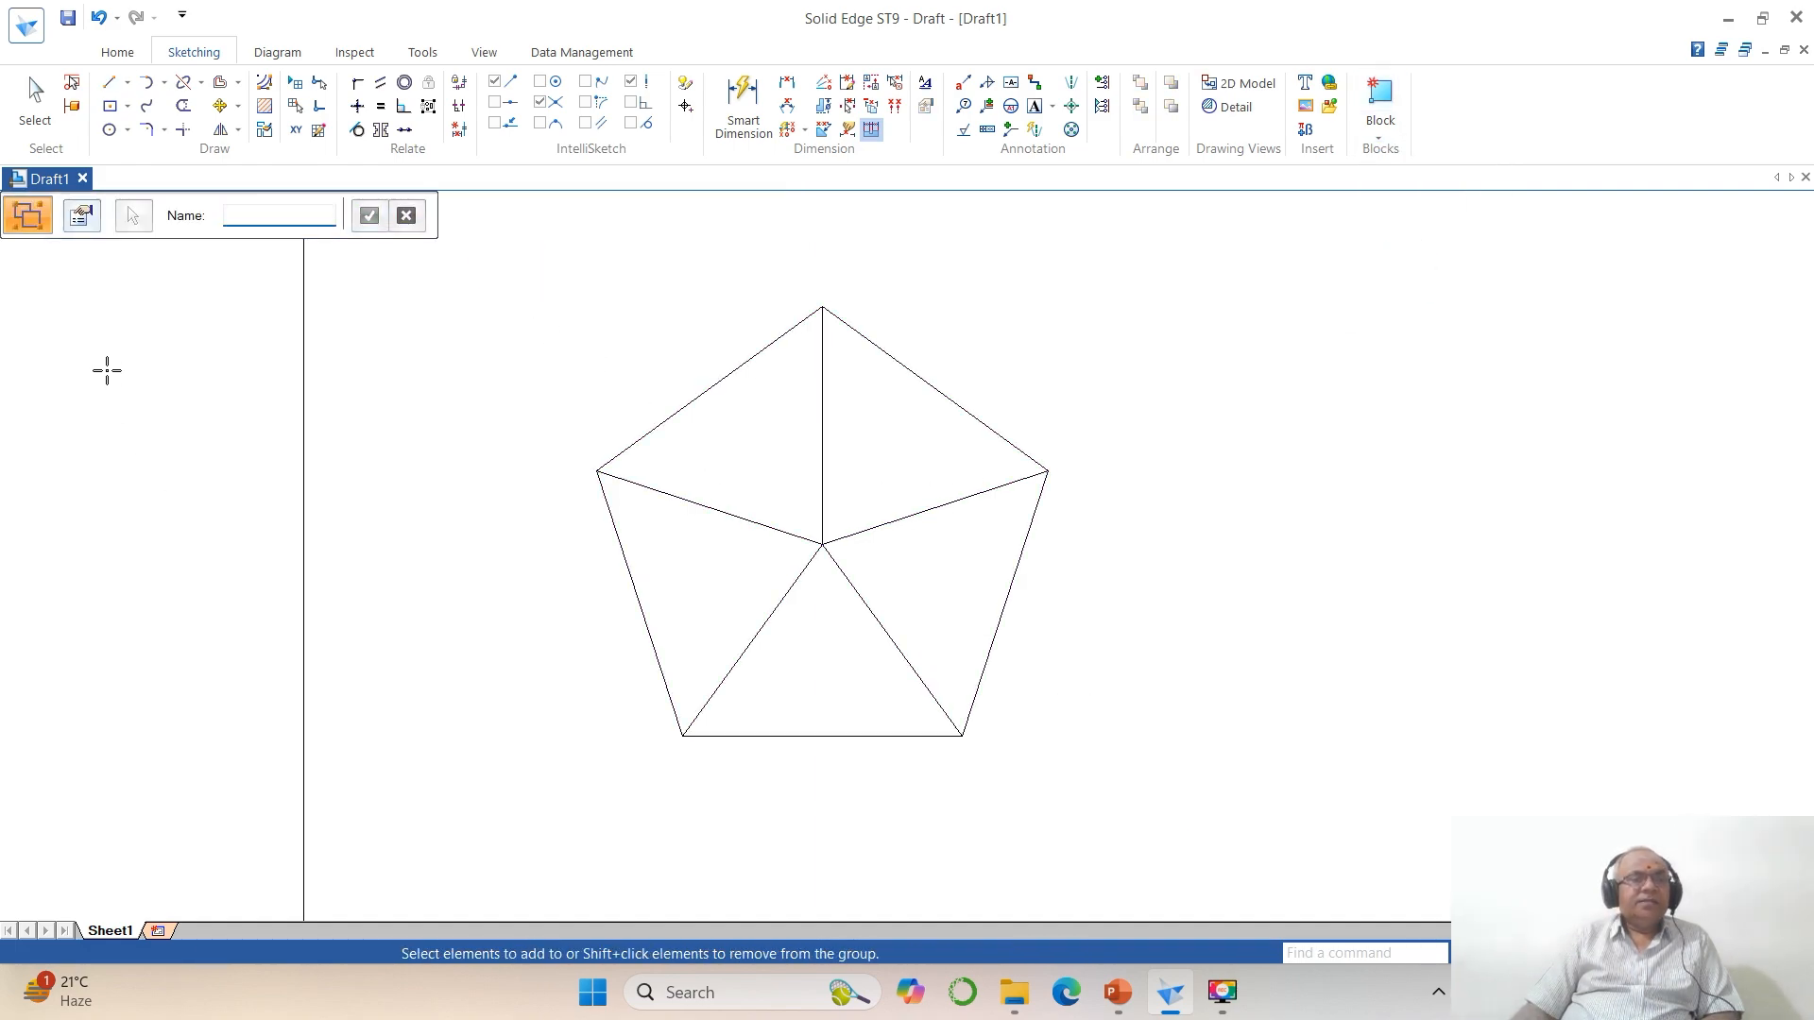
Step: Apply a thicker line width to the grouped pentagon and clear the selection
{"action": "left_click", "coordinate": [35, 102]}
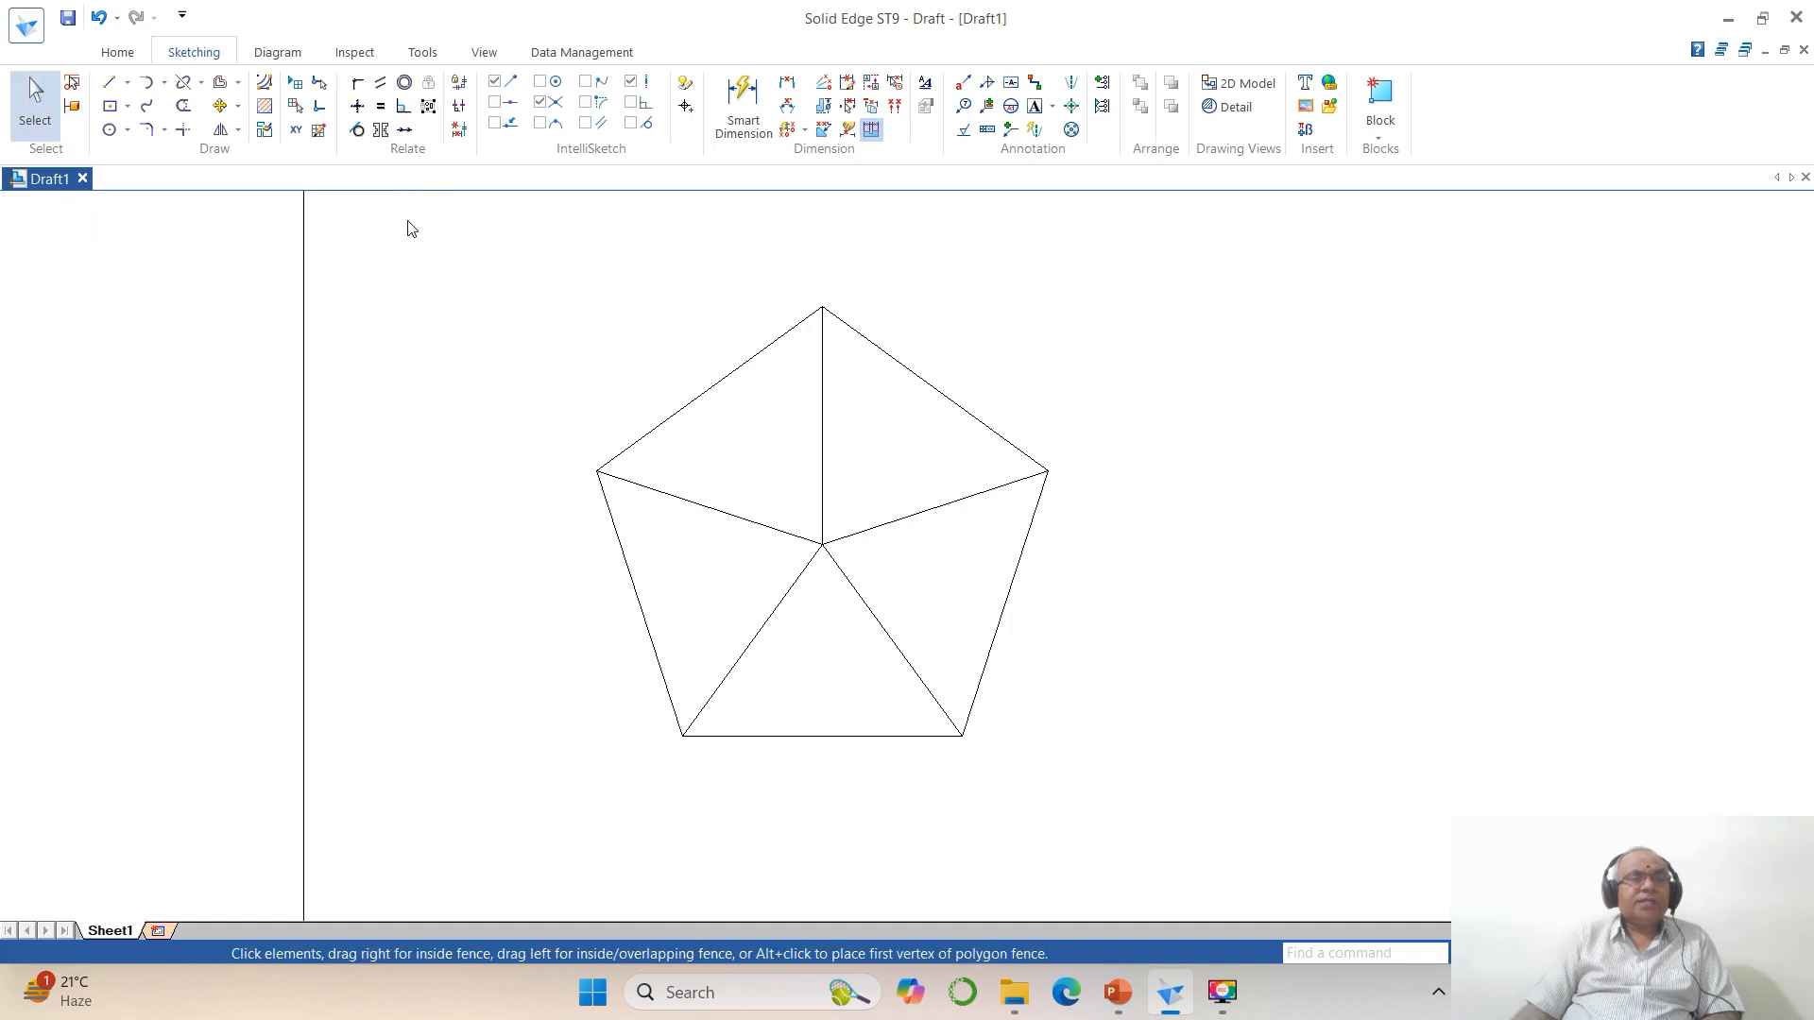
{"action": "left_click", "coordinate": [664, 495]}
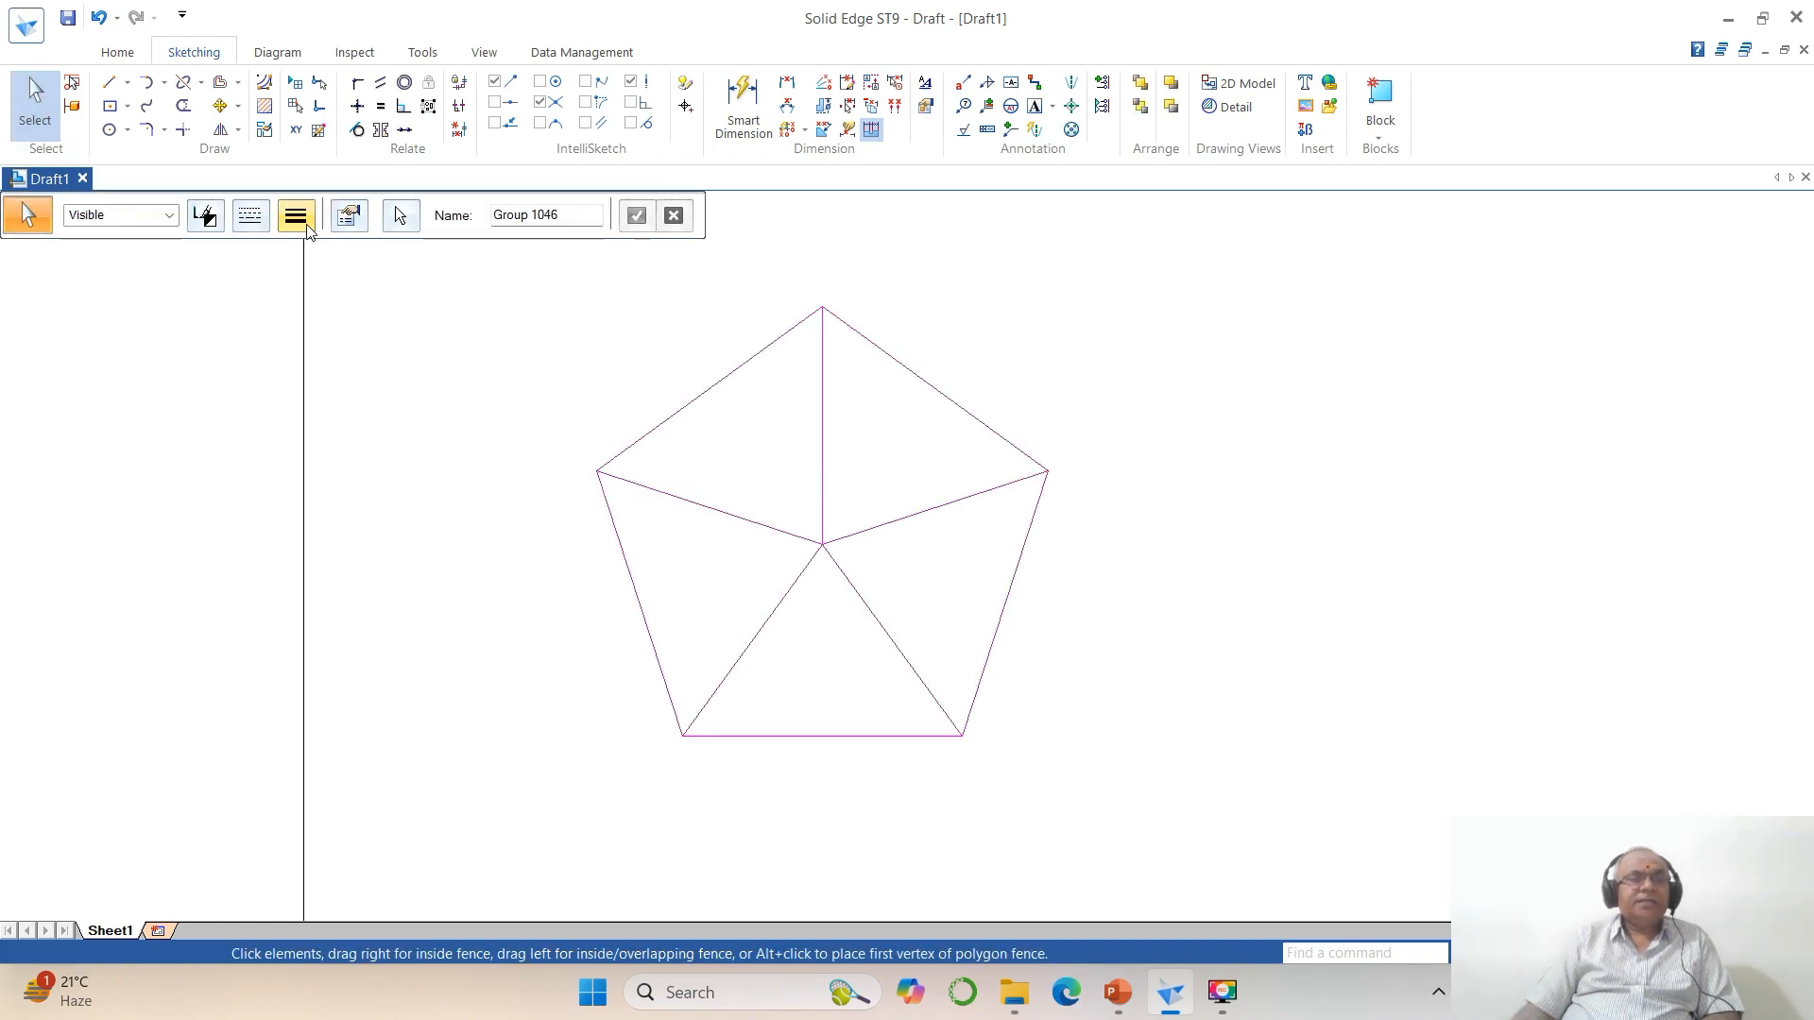
{"action": "left_click", "coordinate": [300, 221]}
{"action": "left_click", "coordinate": [310, 305]}
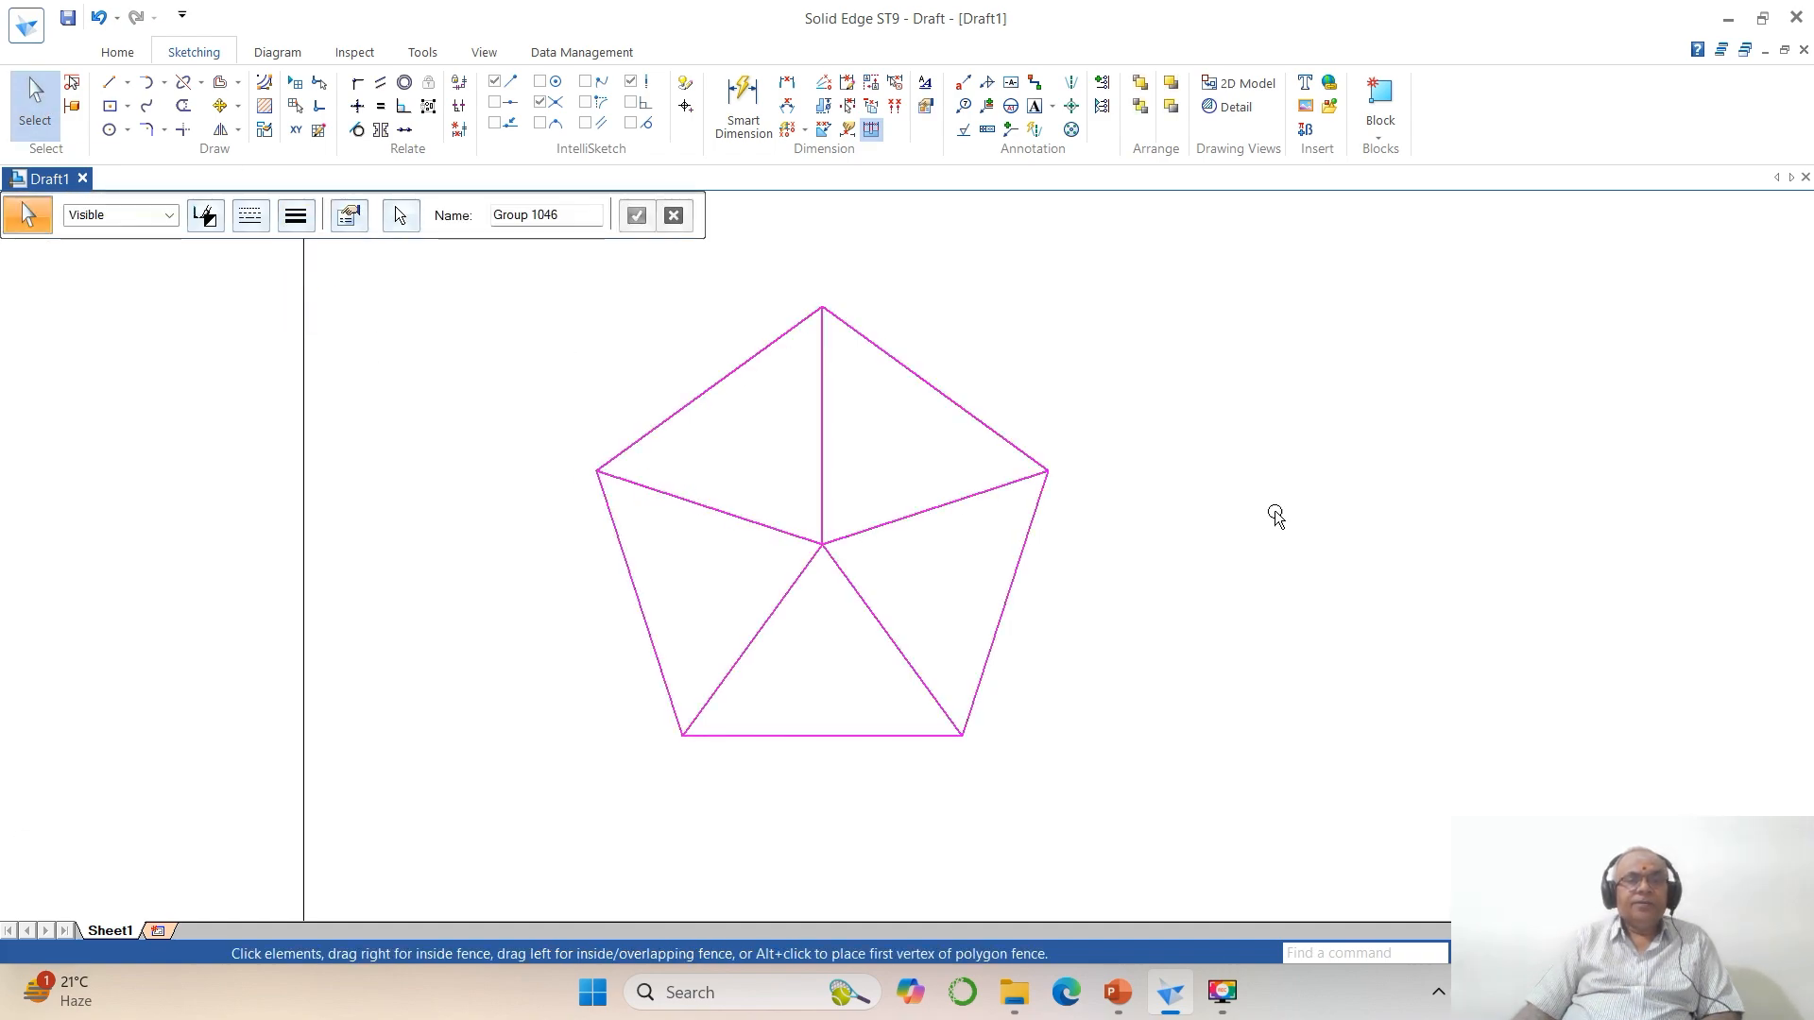
{"action": "left_click", "coordinate": [1325, 535]}
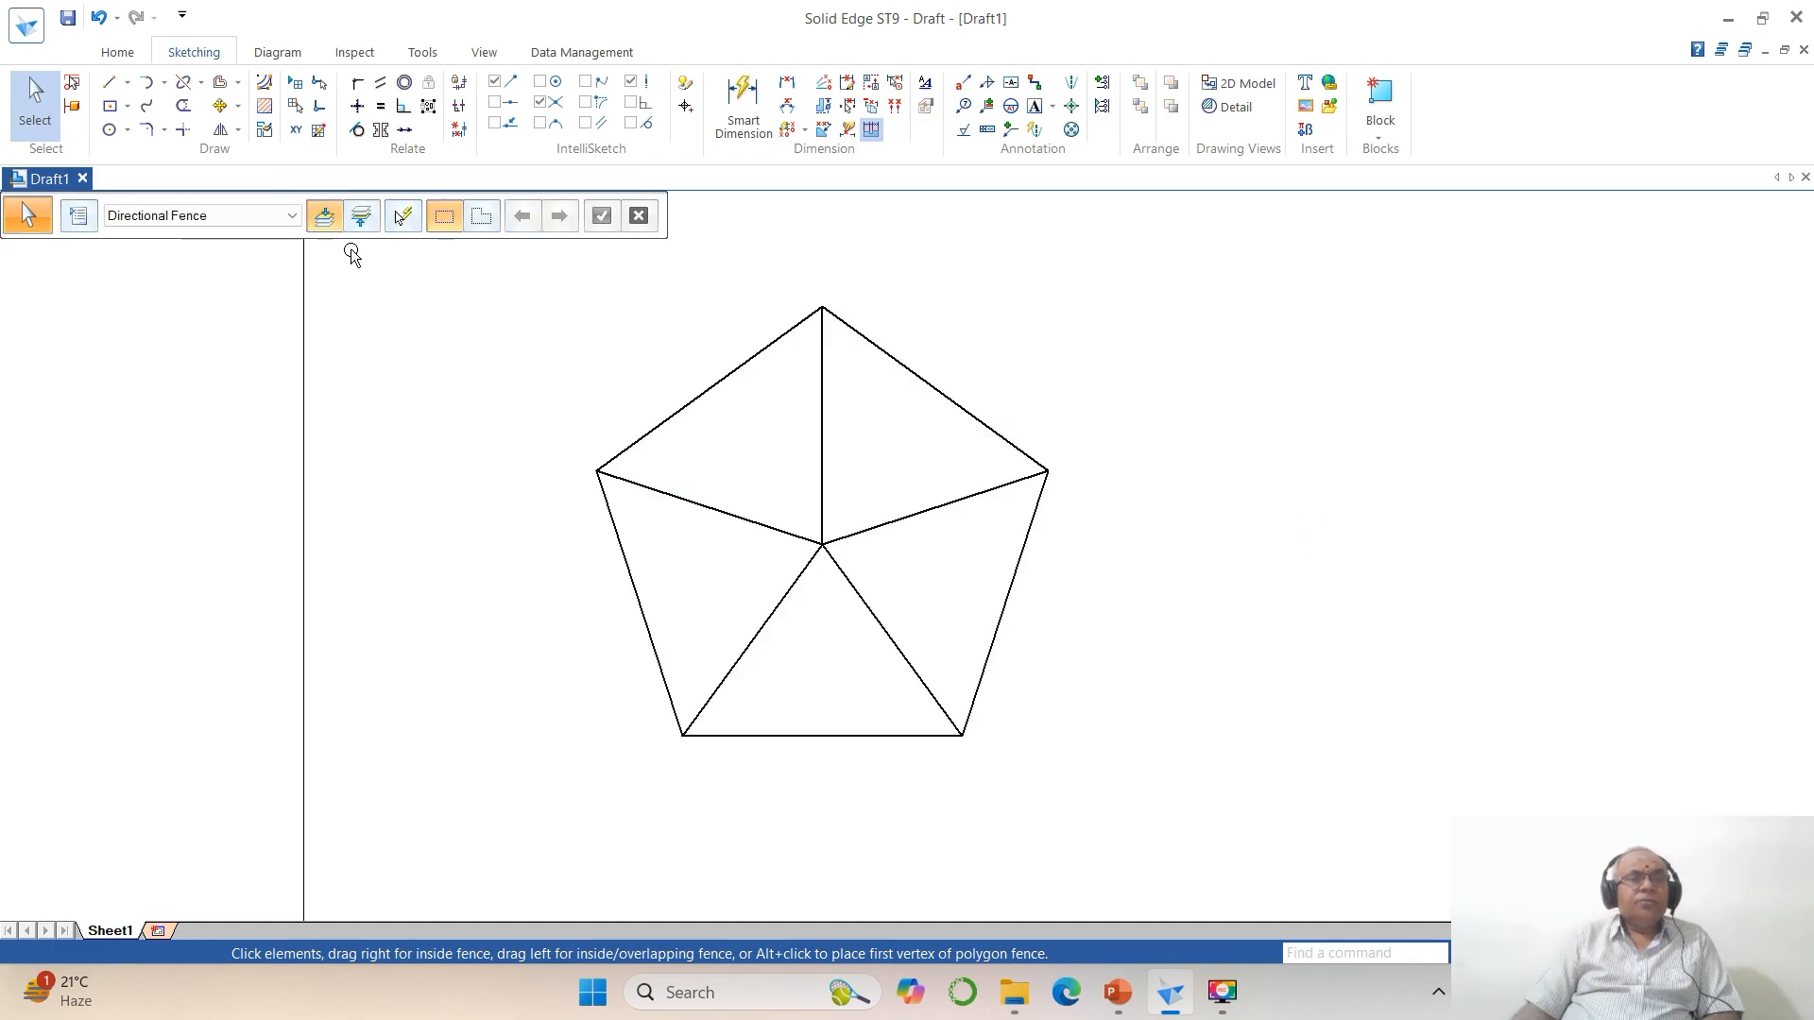
Step: Rotate the pentagon group 90 degrees counterclockwise about the left end of its base side, without keeping a copy
{"action": "left_click", "coordinate": [238, 106]}
{"action": "left_click", "coordinate": [251, 156]}
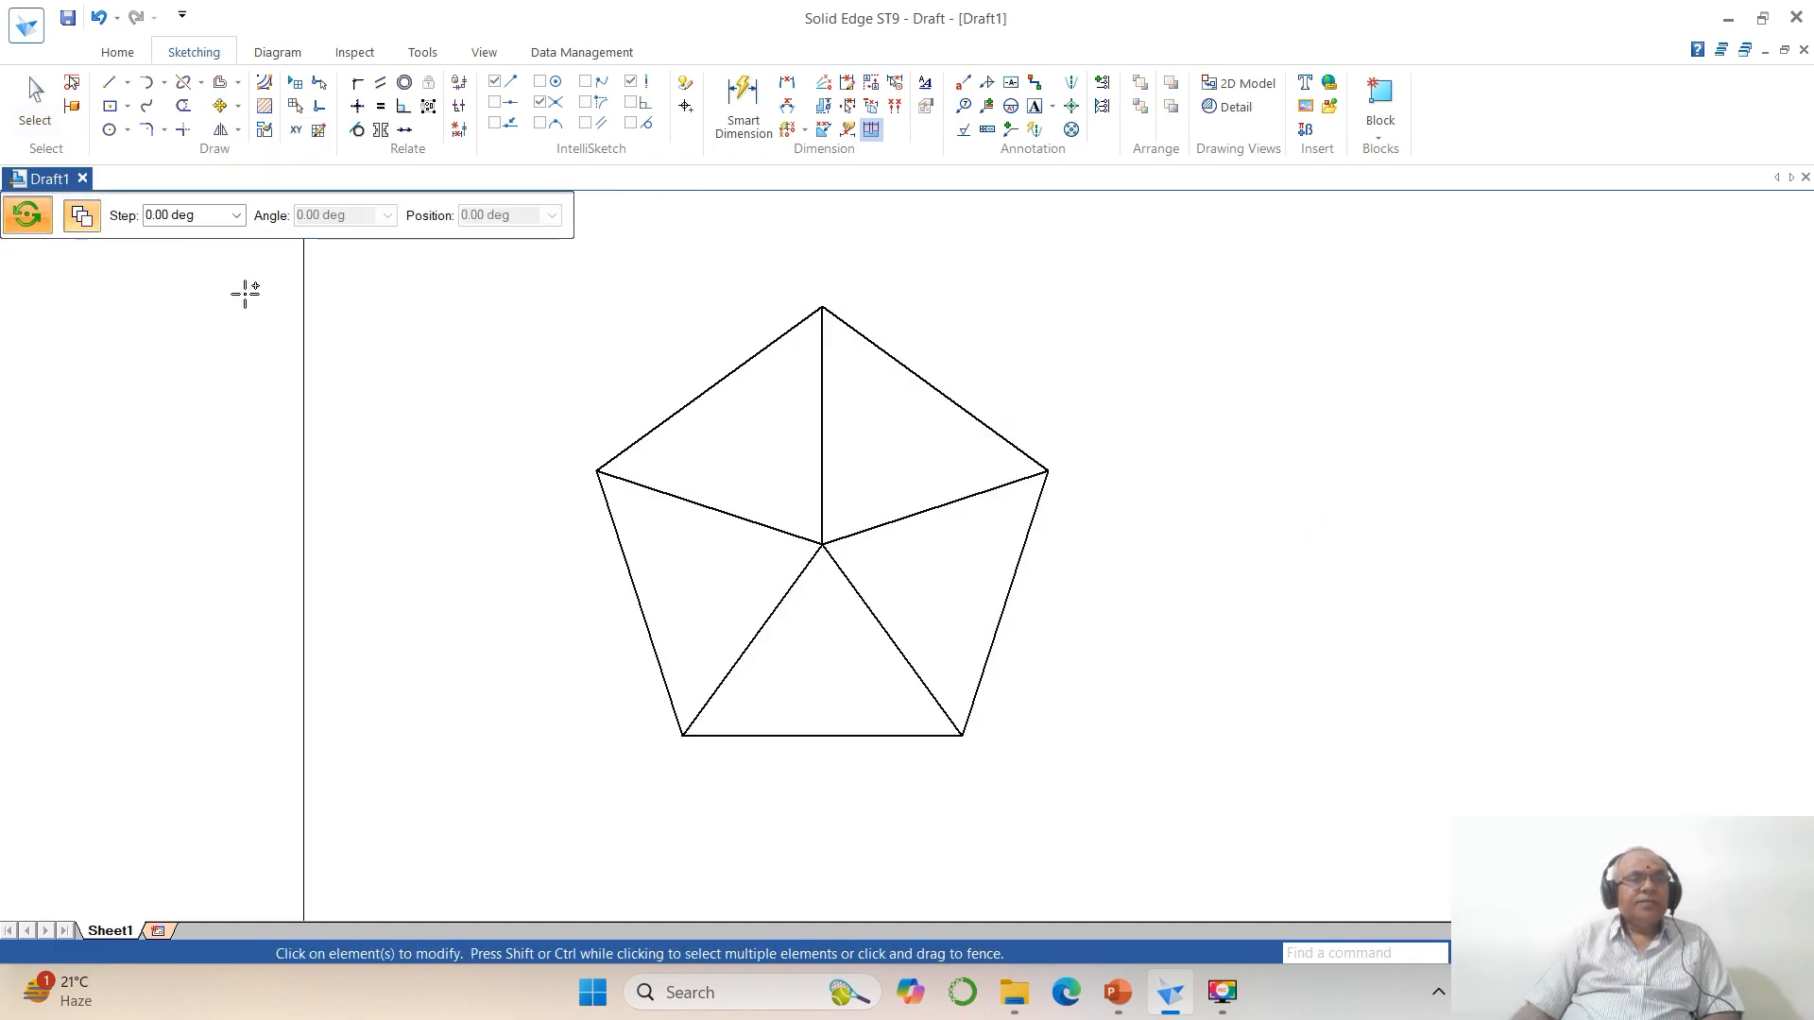
{"action": "left_click", "coordinate": [720, 677]}
{"action": "left_click", "coordinate": [683, 737]}
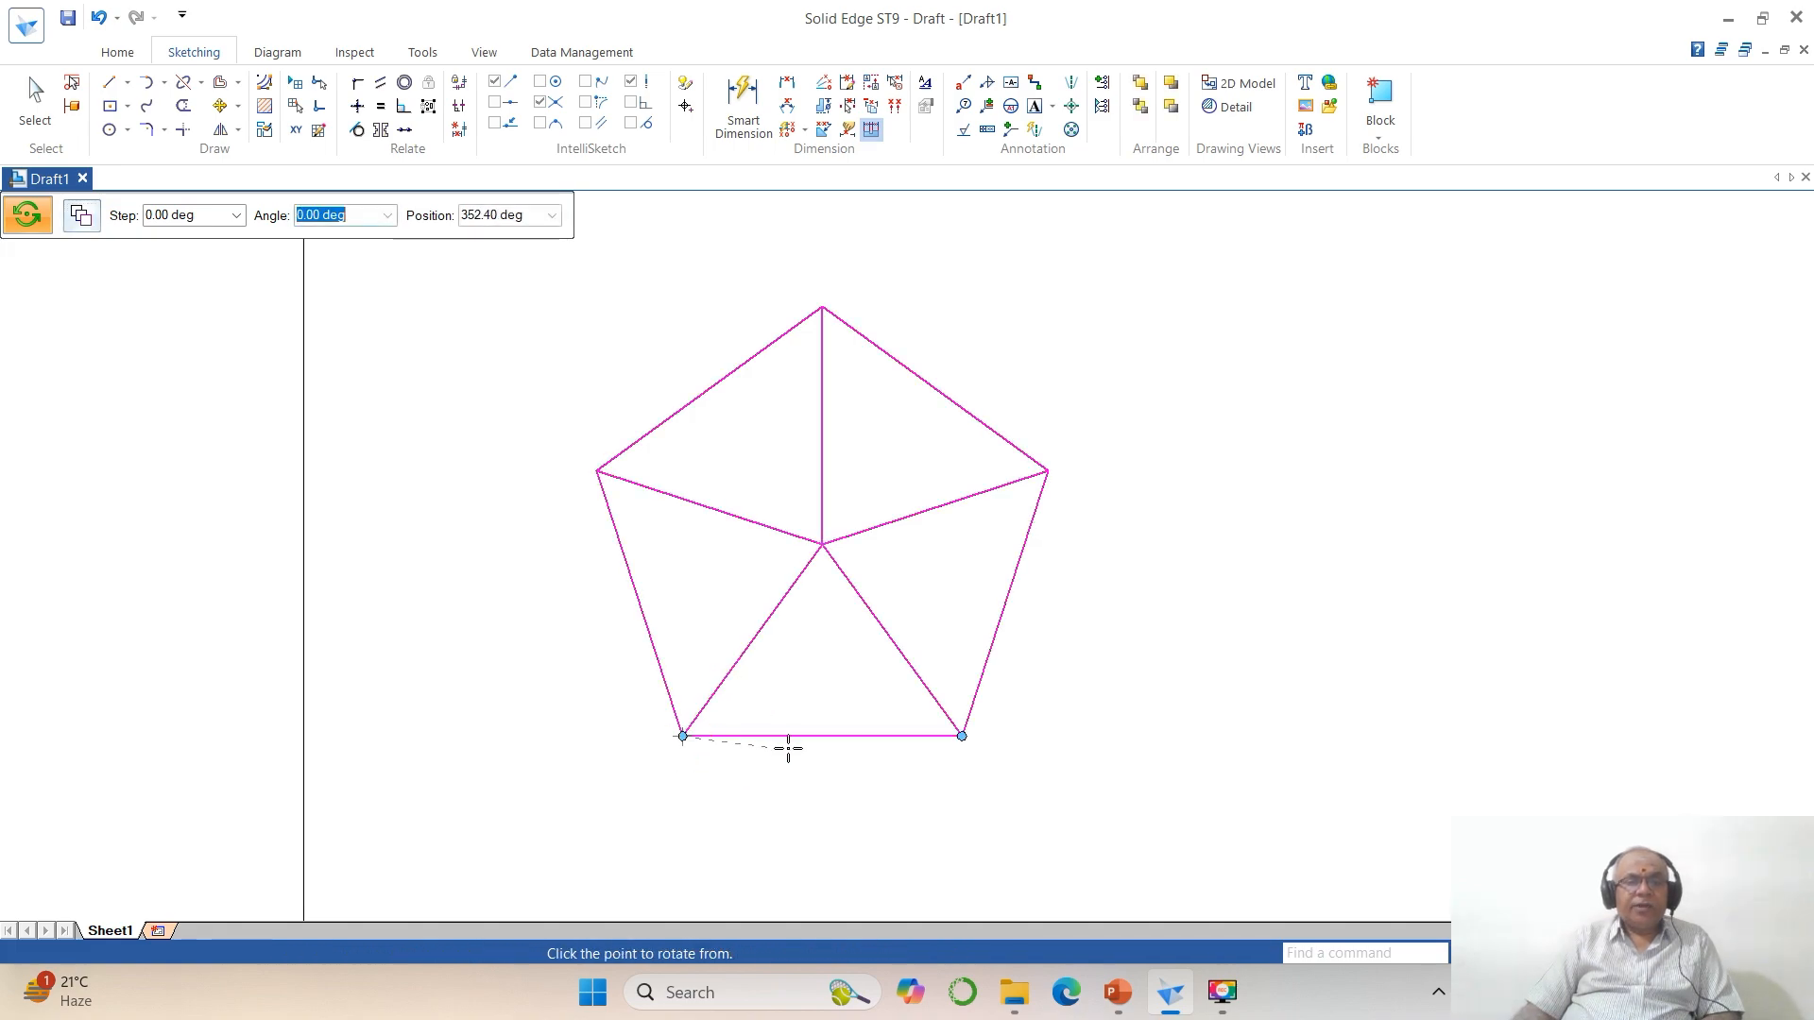
{"action": "left_click", "coordinate": [961, 736]}
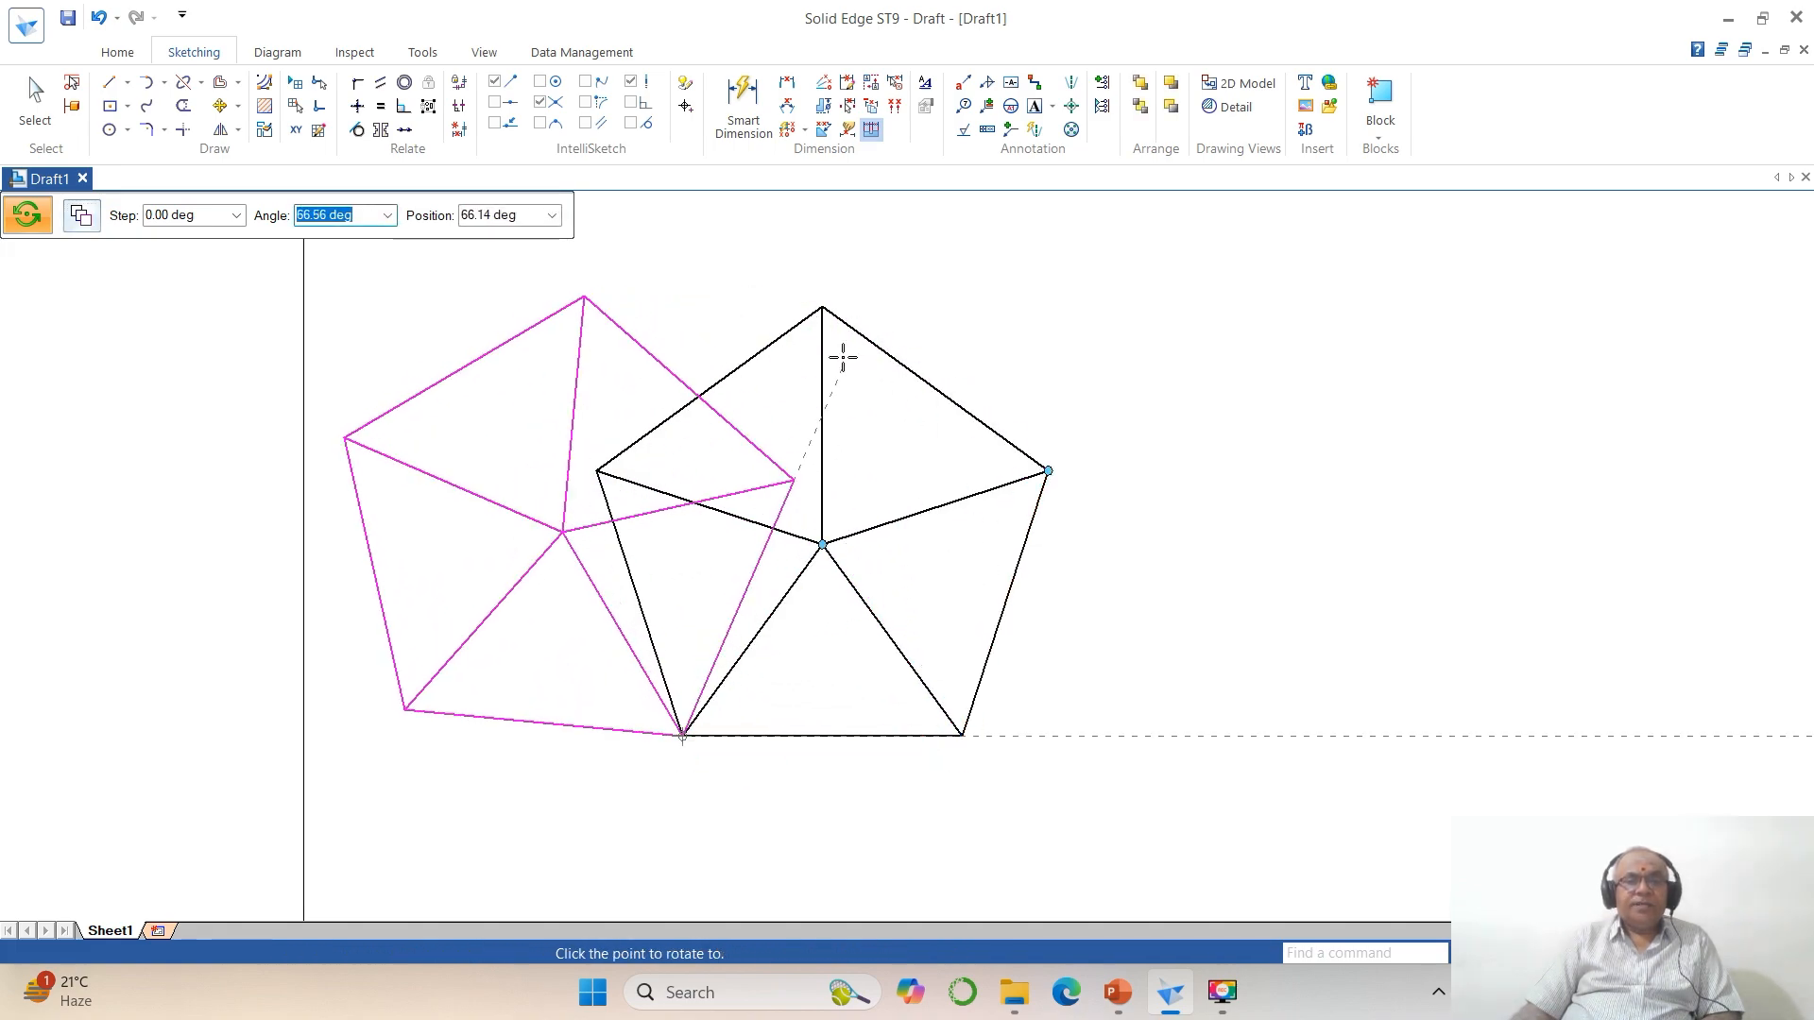
{"action": "left_click", "coordinate": [684, 284]}
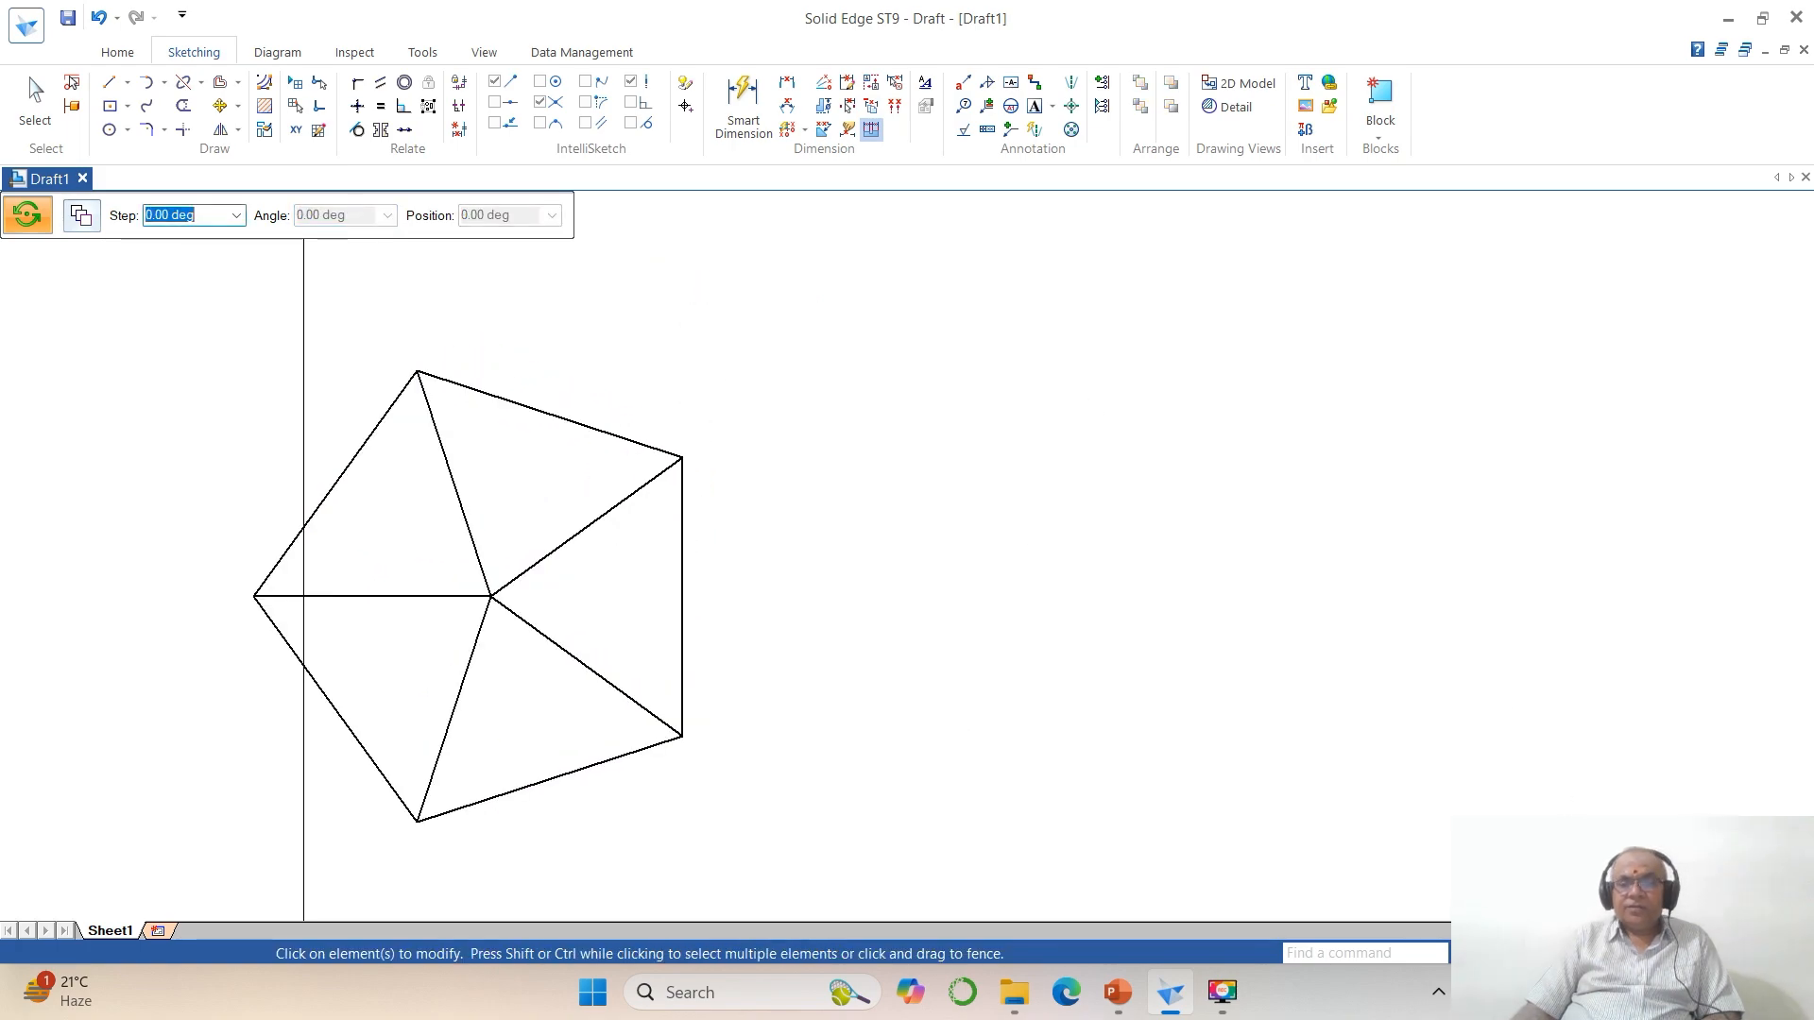
Step: Move the pentagon group into the sheet, about 53 mm to the right and 10 mm down
{"action": "key", "text": "ctrl+f"}
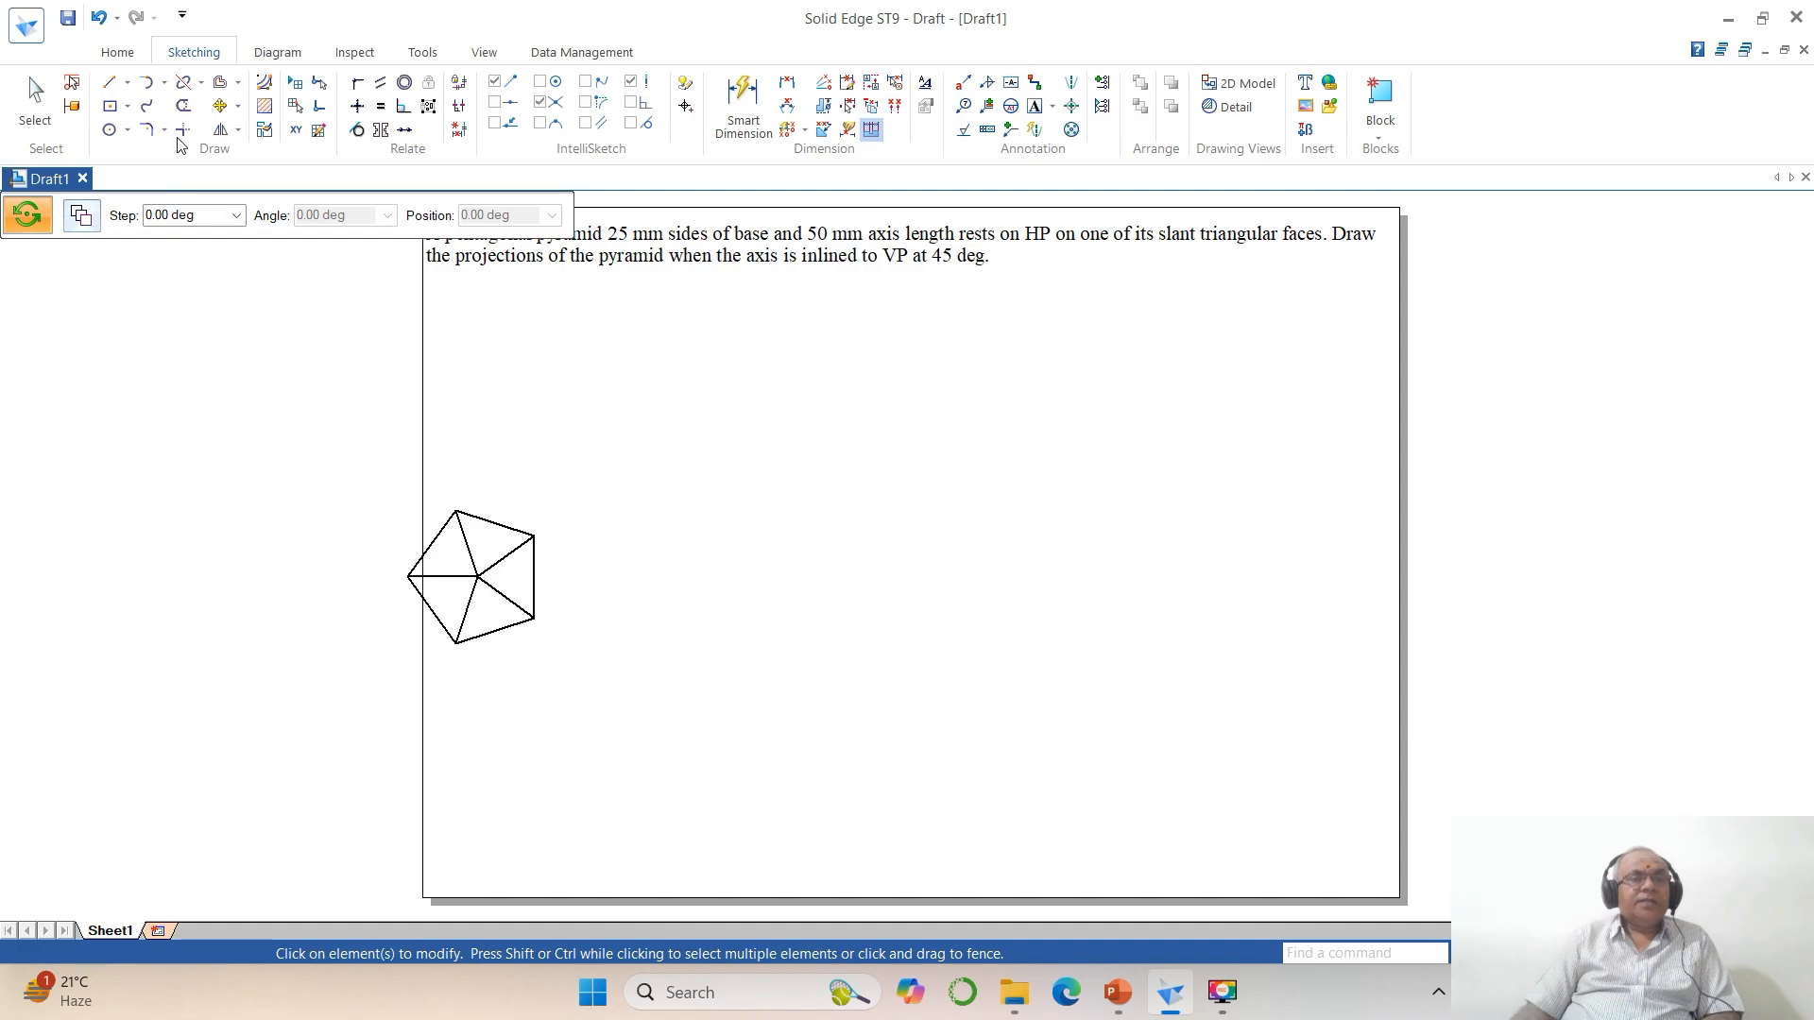
{"action": "left_click", "coordinate": [220, 105]}
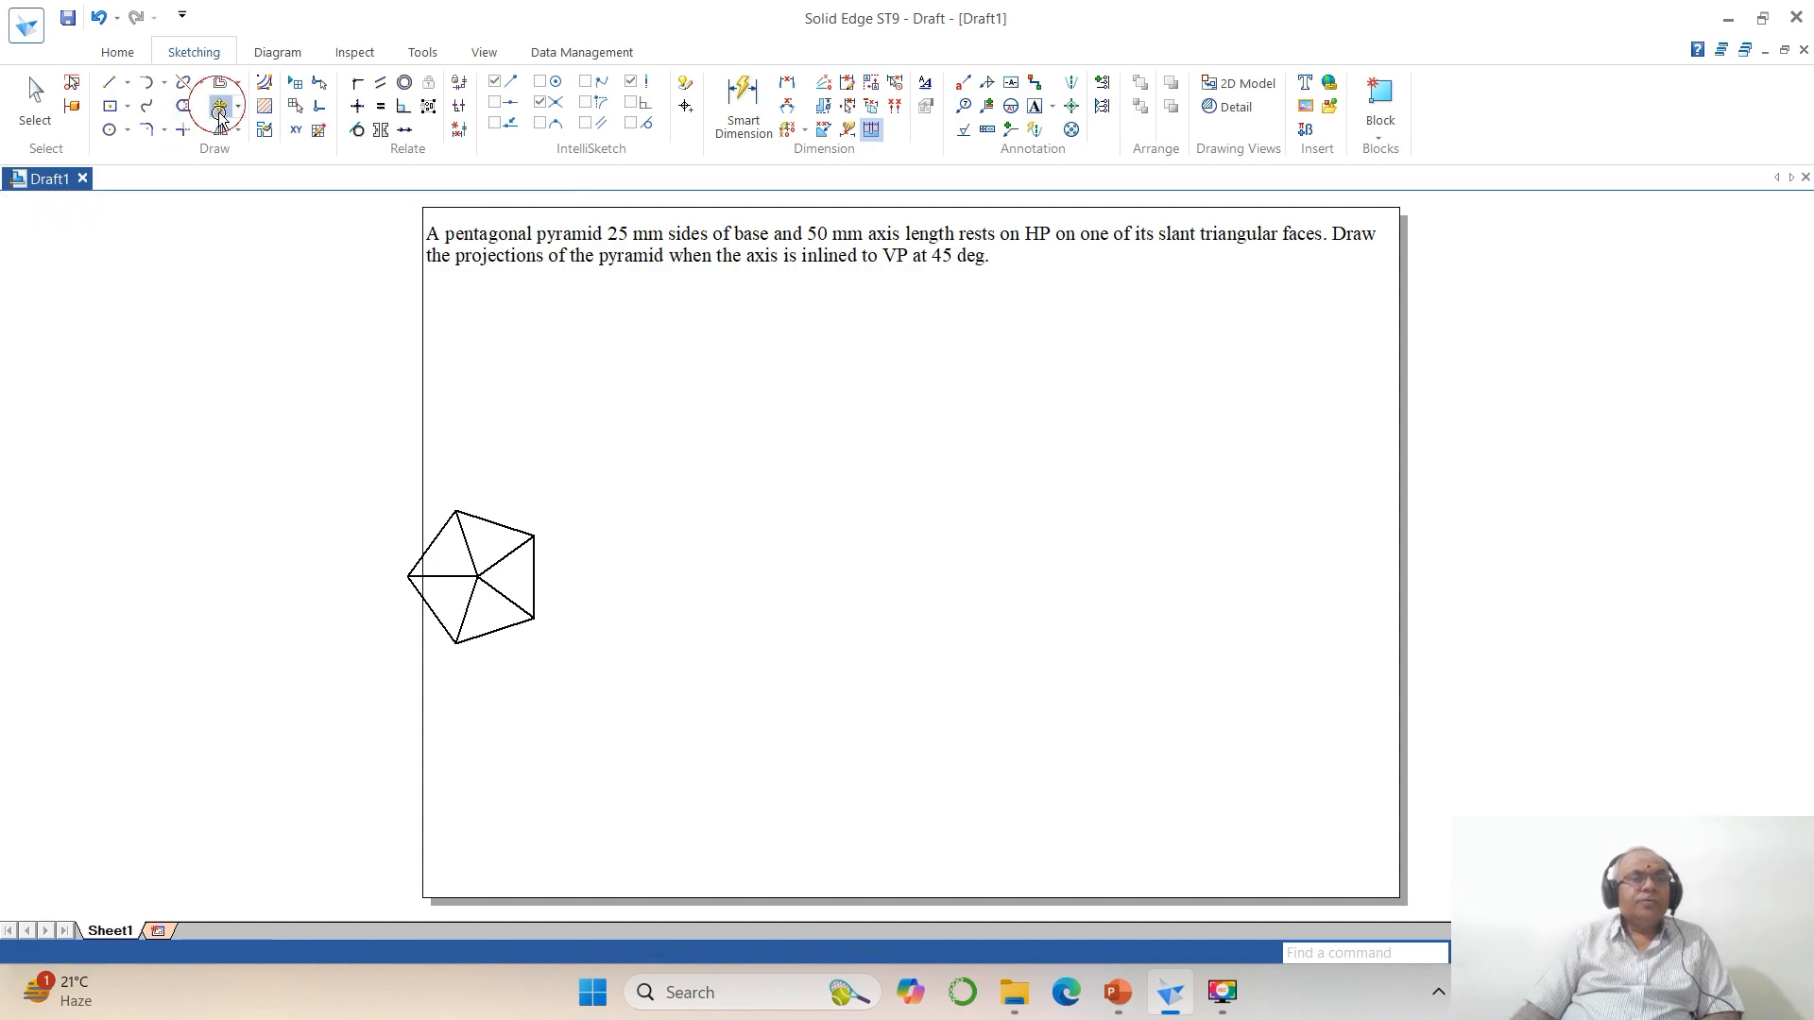
{"action": "left_click", "coordinate": [512, 553]}
{"action": "left_click", "coordinate": [633, 571]}
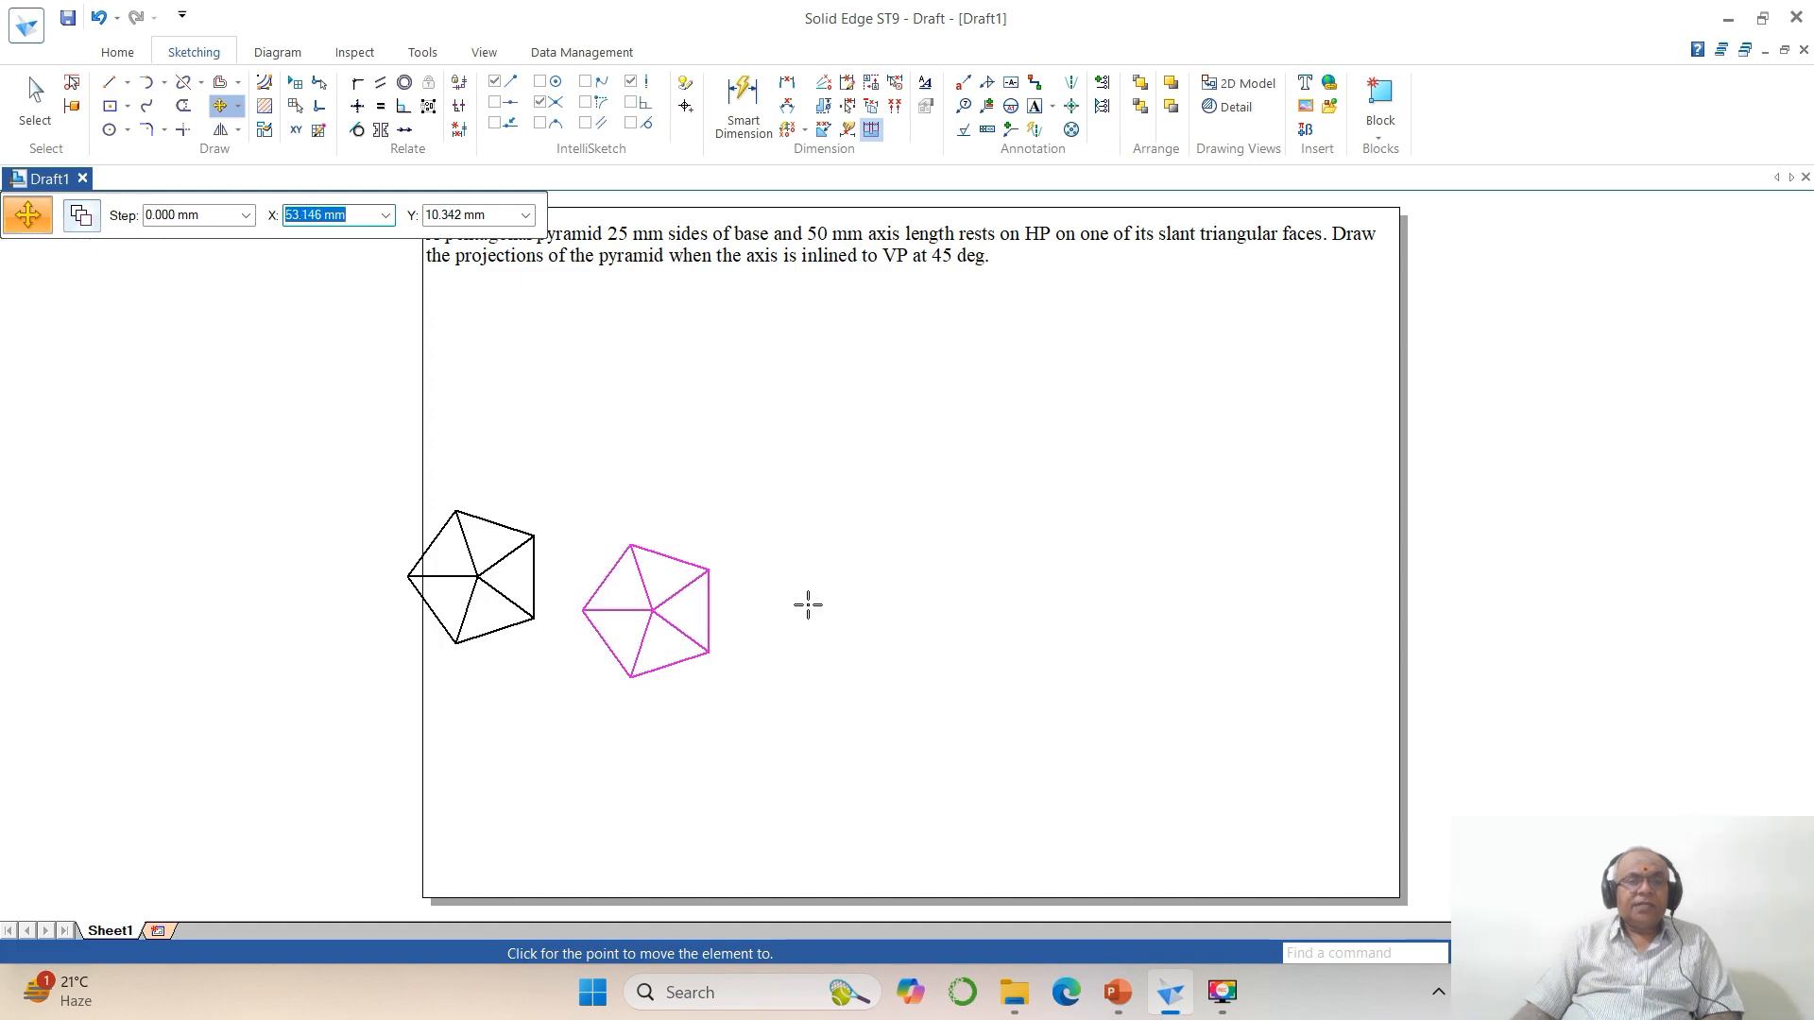
{"action": "left_click", "coordinate": [808, 604]}
Step: Draw a horizontal reference line above the pentagon, extending past it on both sides
{"action": "left_click", "coordinate": [110, 83]}
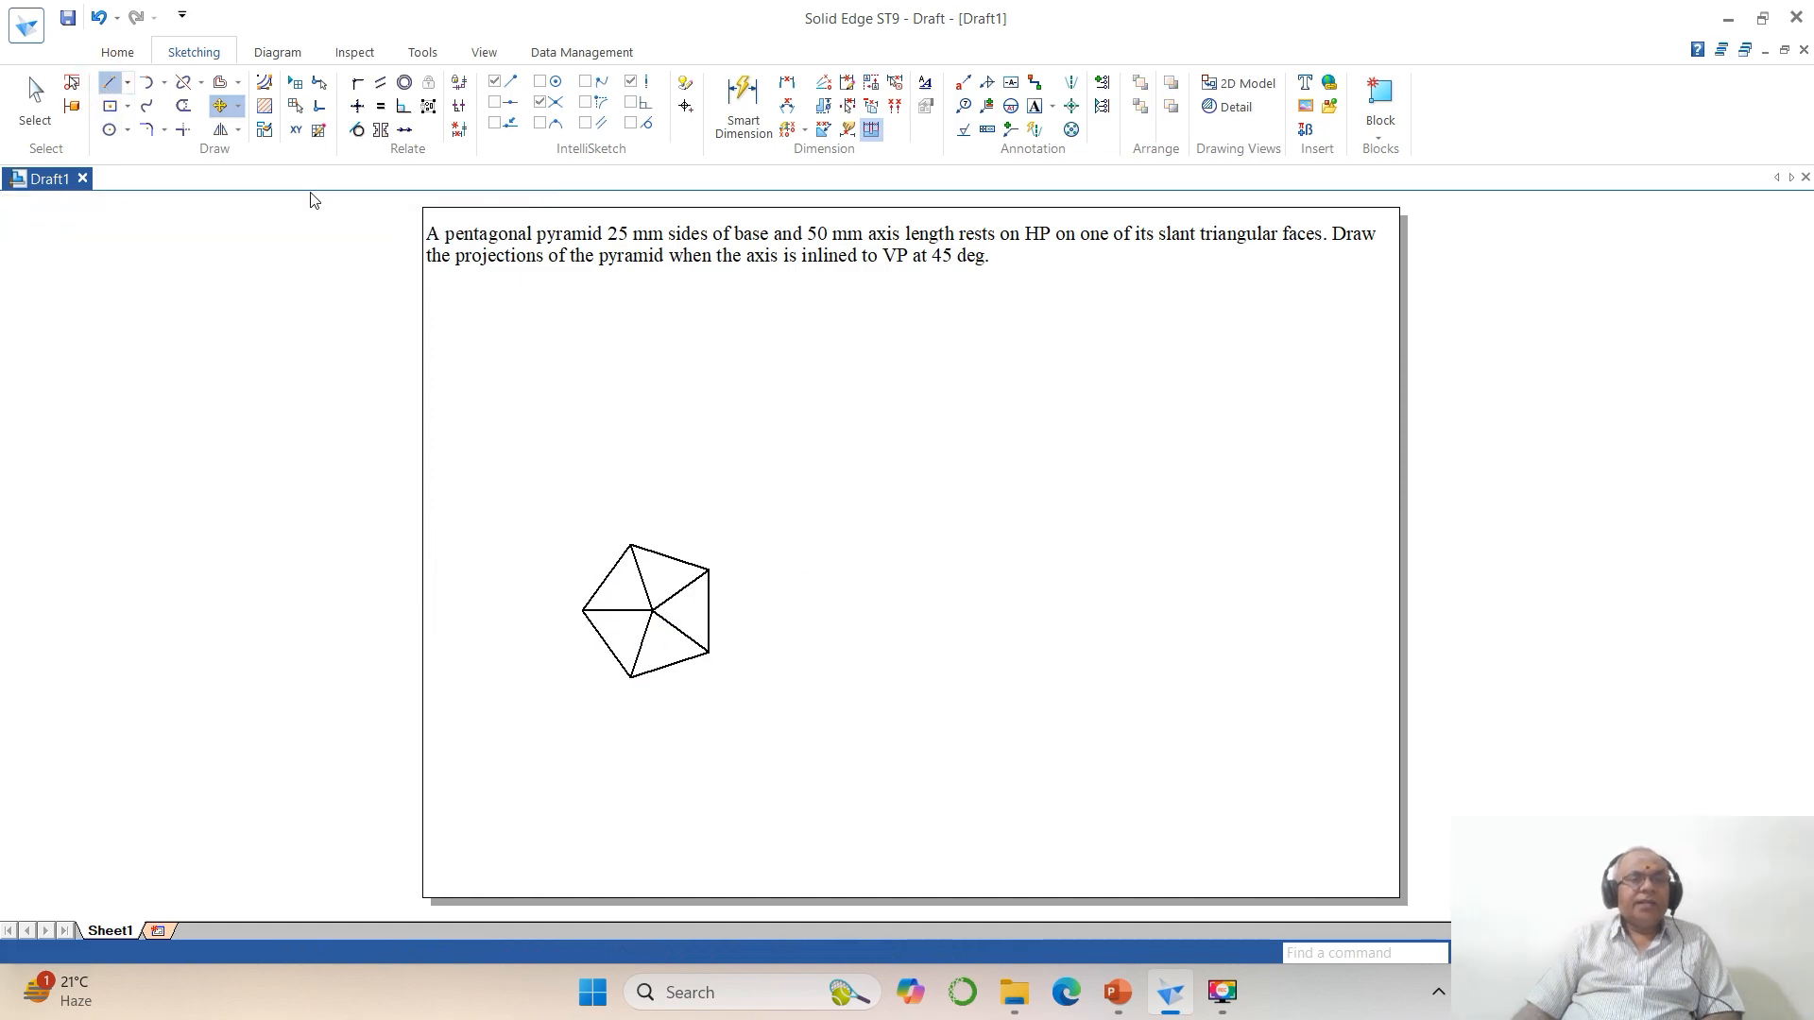
{"action": "left_click", "coordinate": [509, 494]}
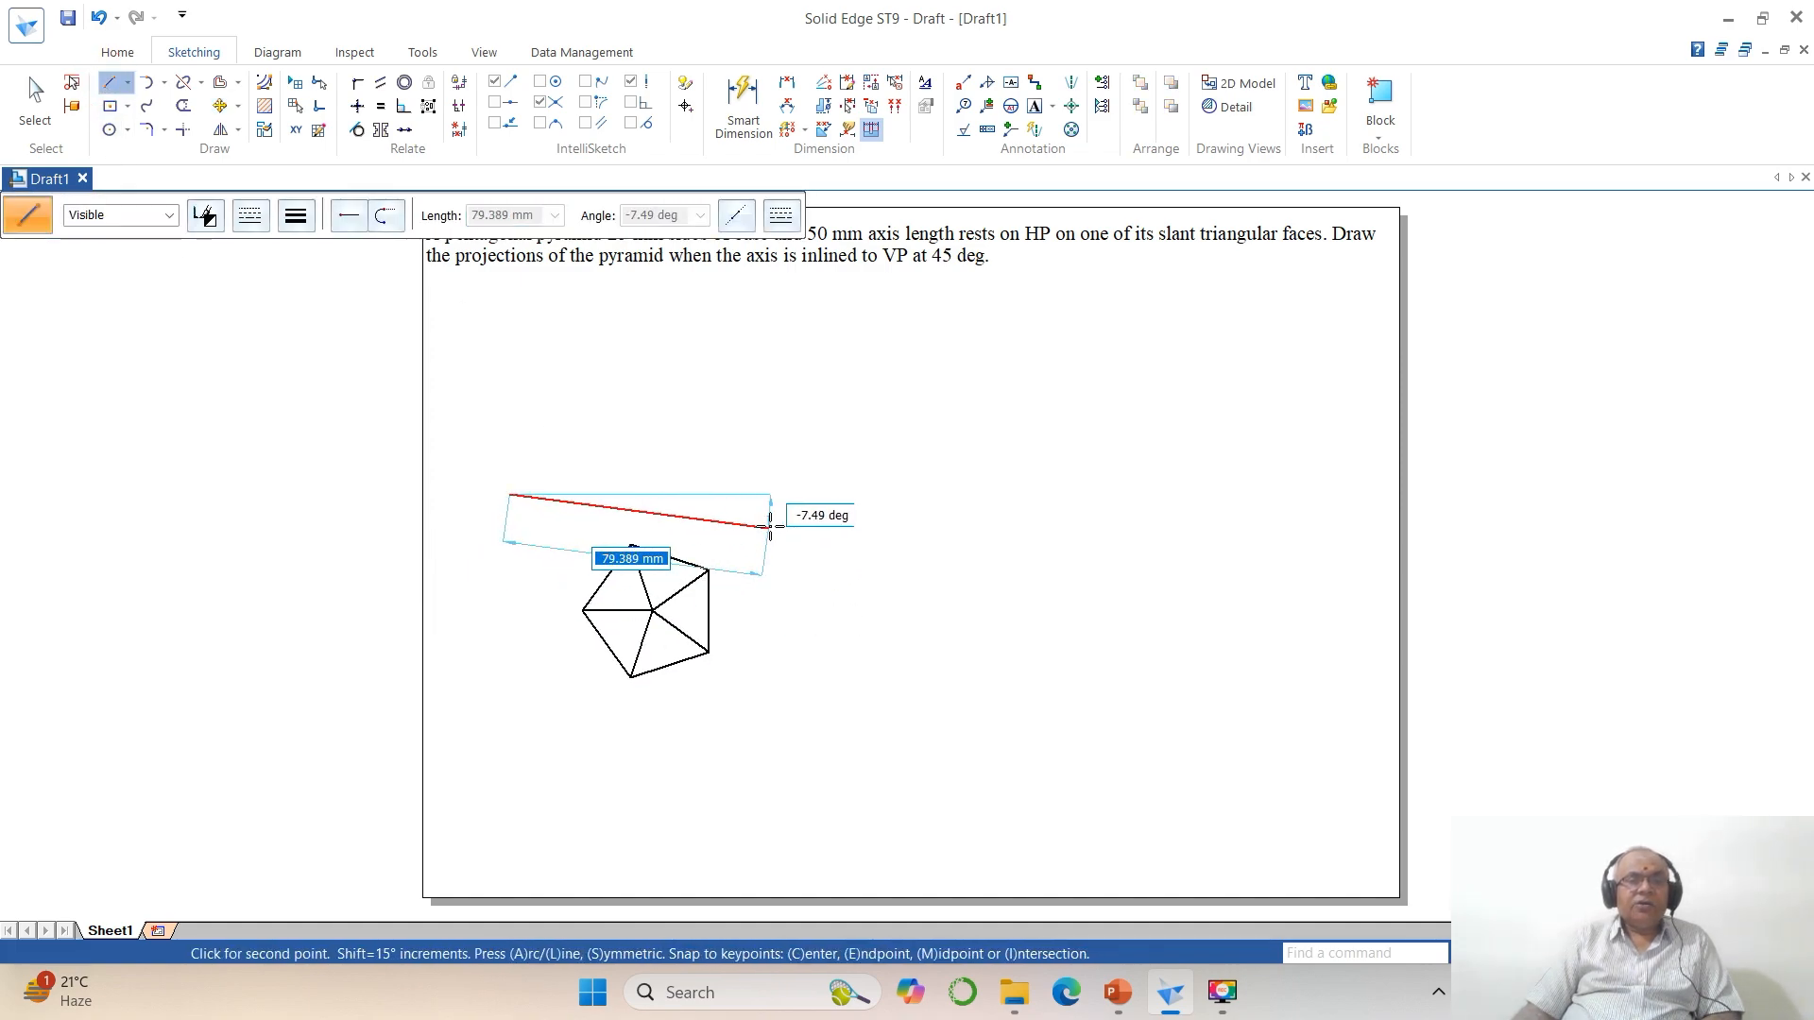
{"action": "left_click", "coordinate": [784, 493]}
{"action": "right_click", "coordinate": [794, 712]}
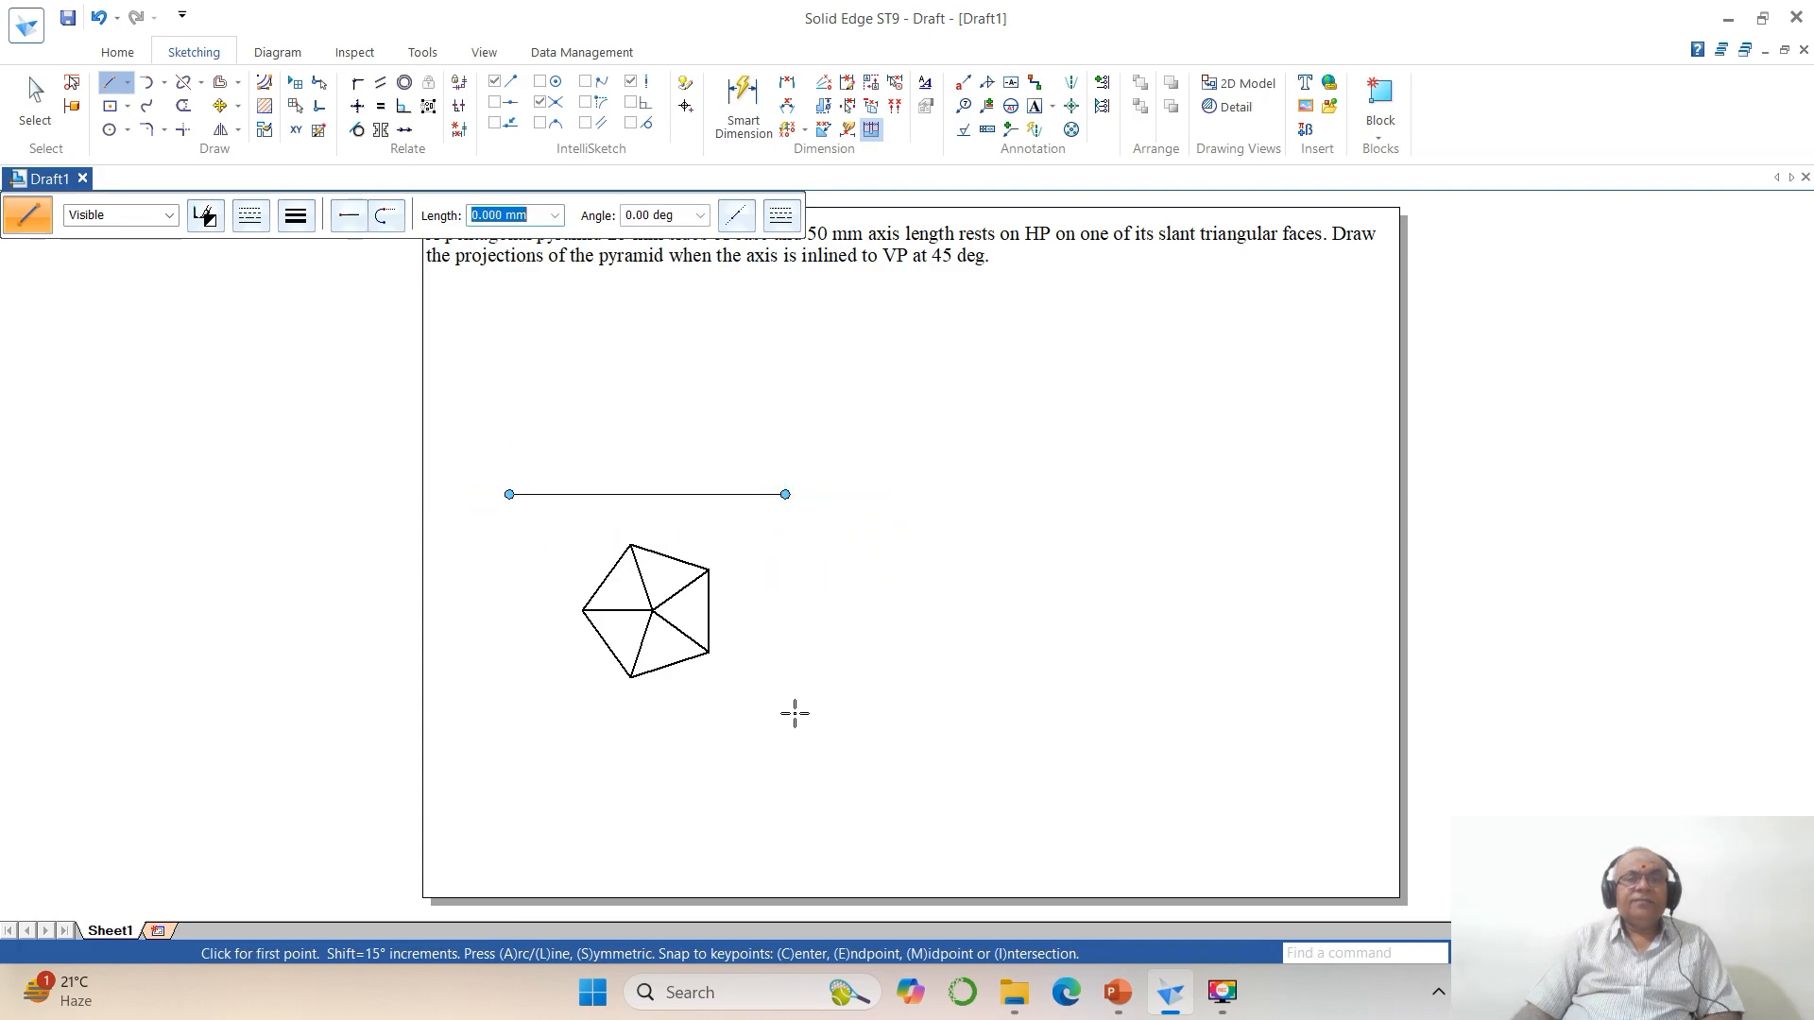
Step: Offset the horizontal reference line 50 mm upward to mark the pyramid's axis height
{"action": "left_click", "coordinate": [223, 85]}
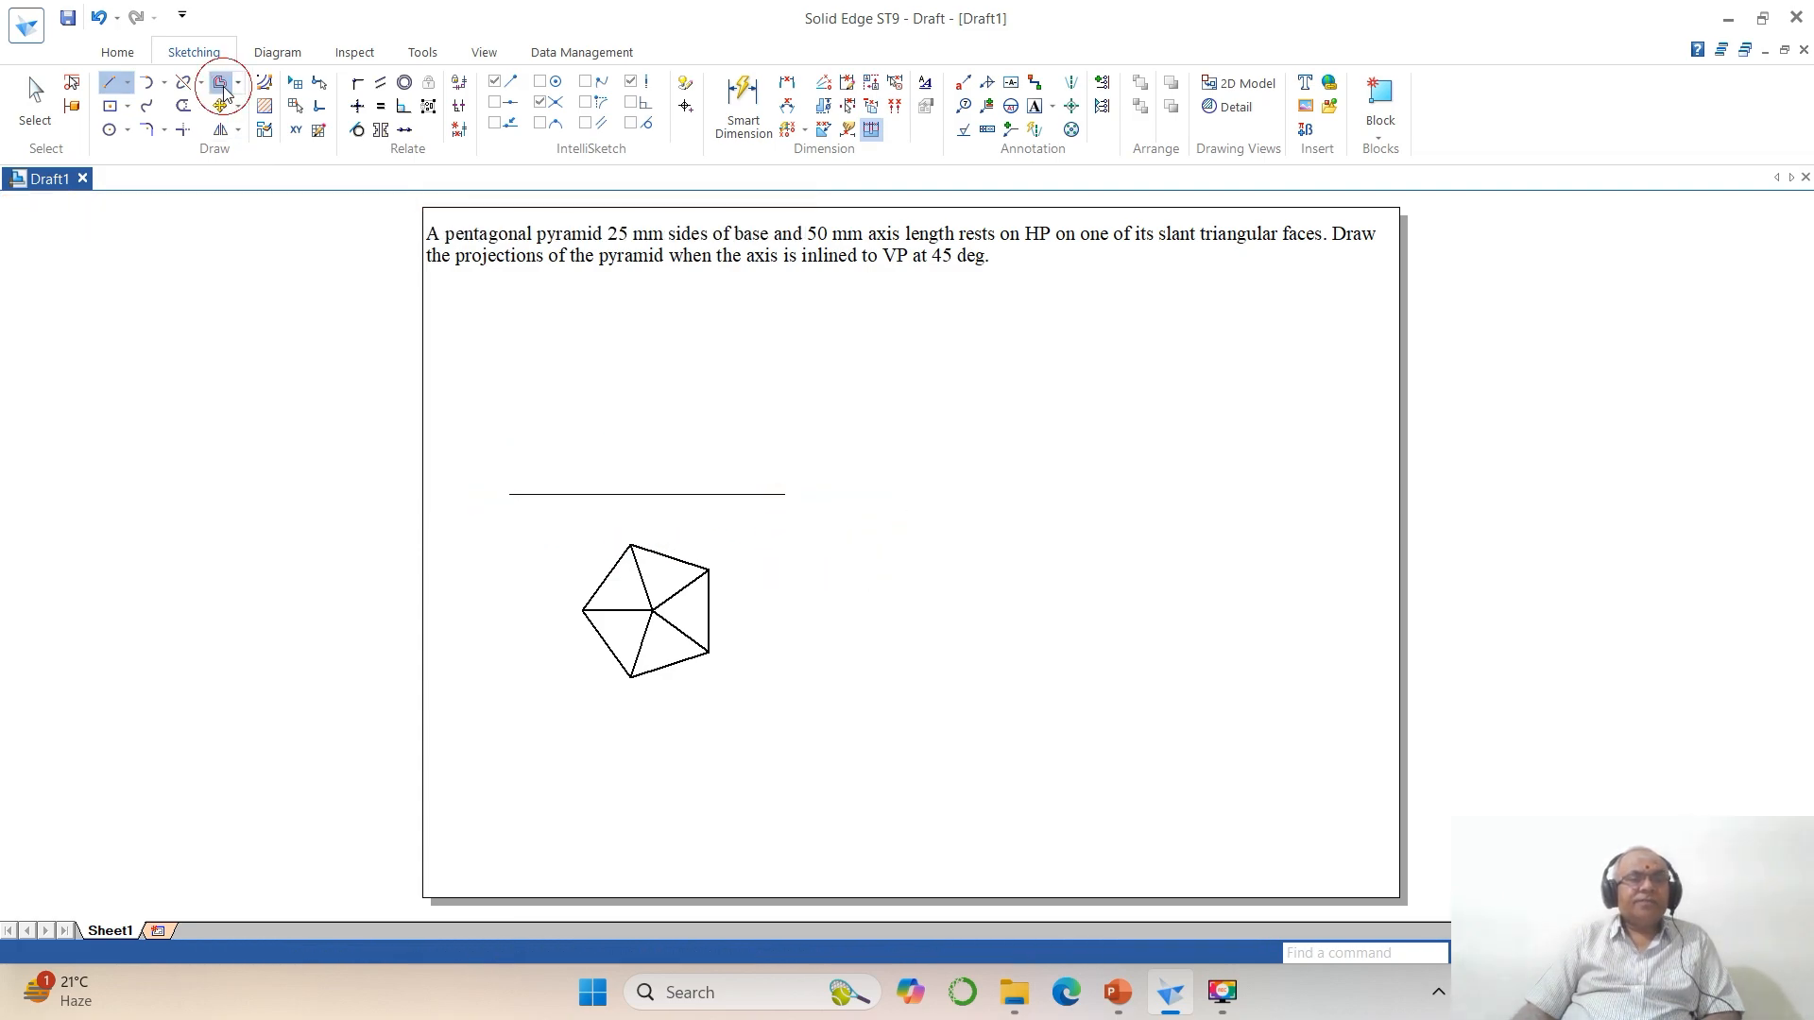
{"action": "type", "text": "50"}
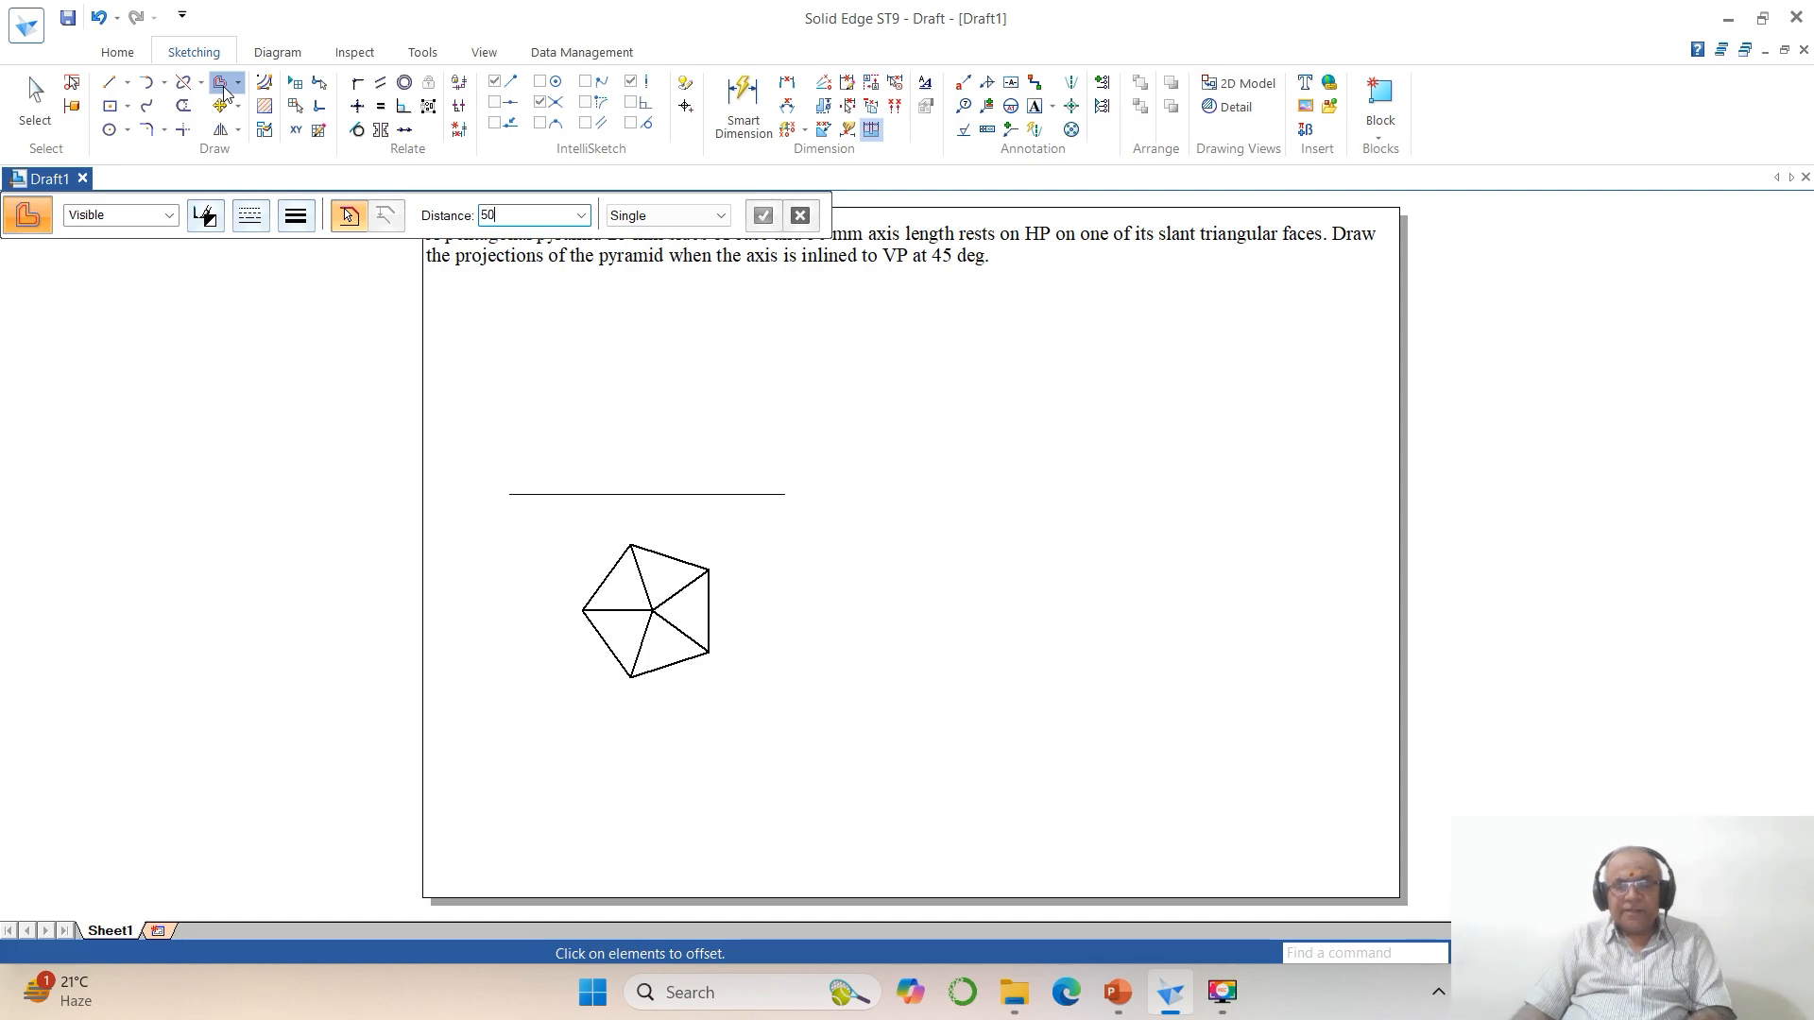
{"action": "key", "text": "Return"}
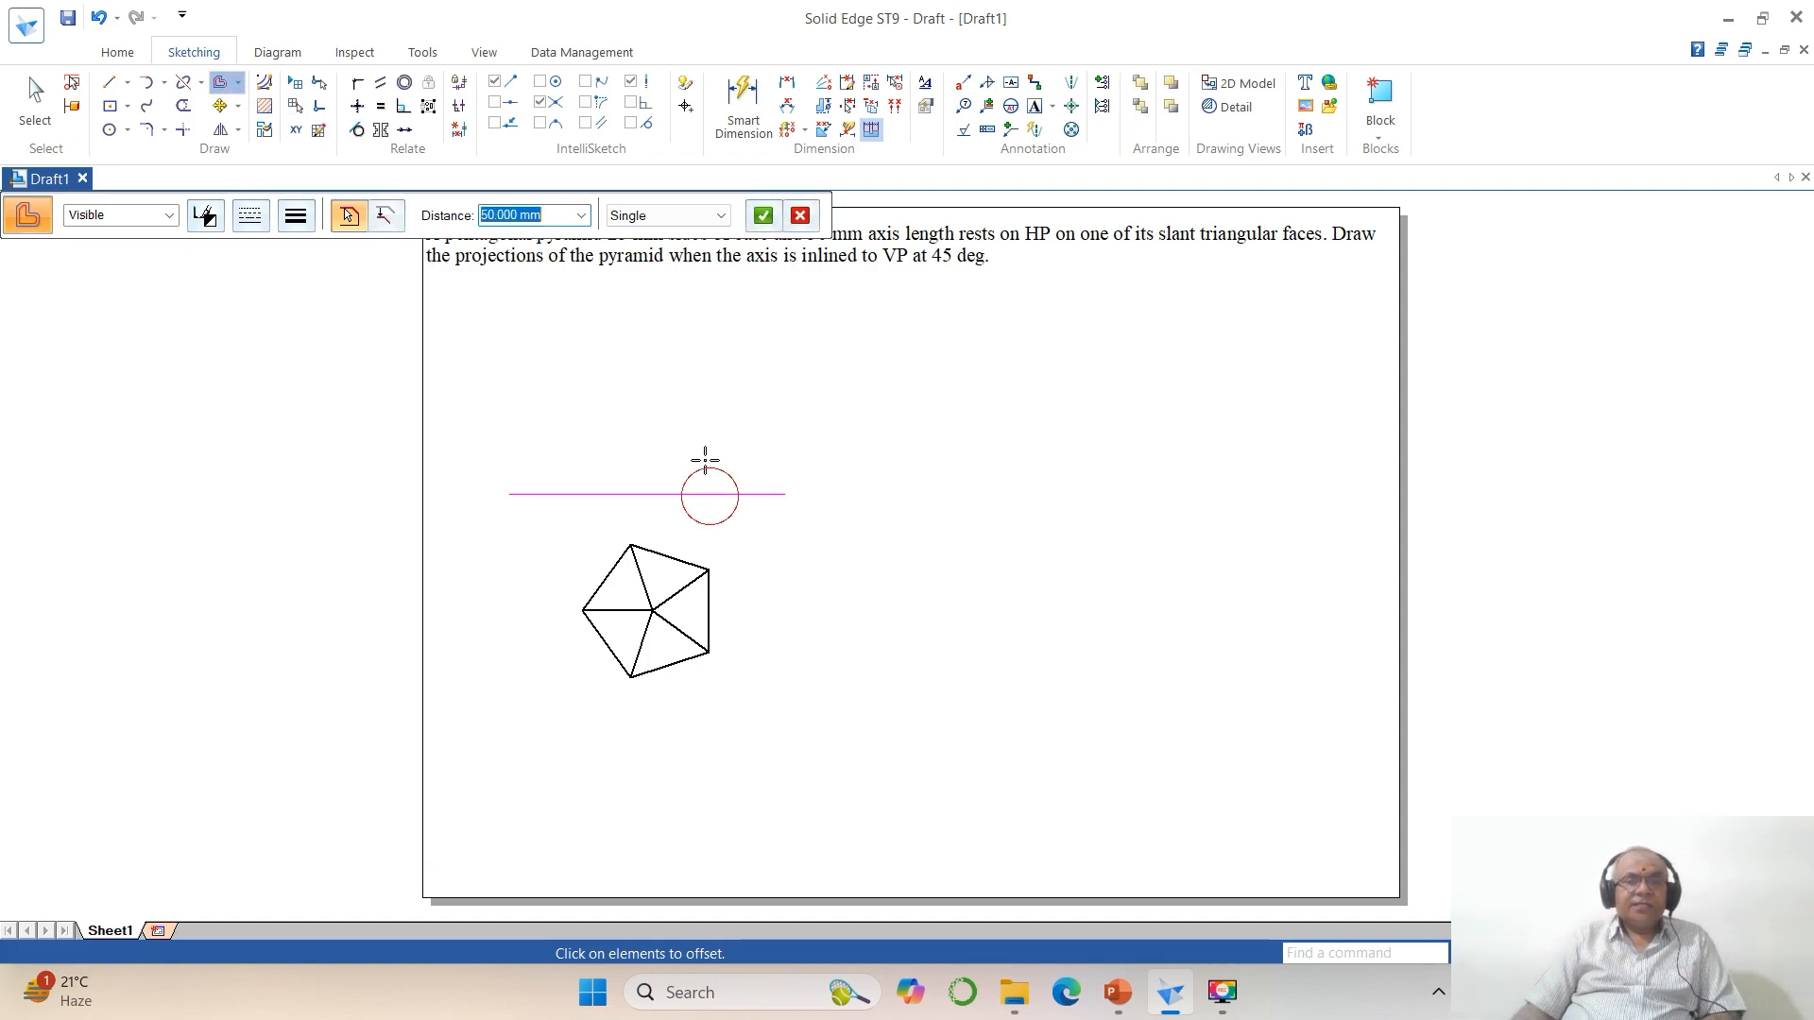
{"action": "left_click", "coordinate": [708, 494]}
{"action": "left_click", "coordinate": [704, 396]}
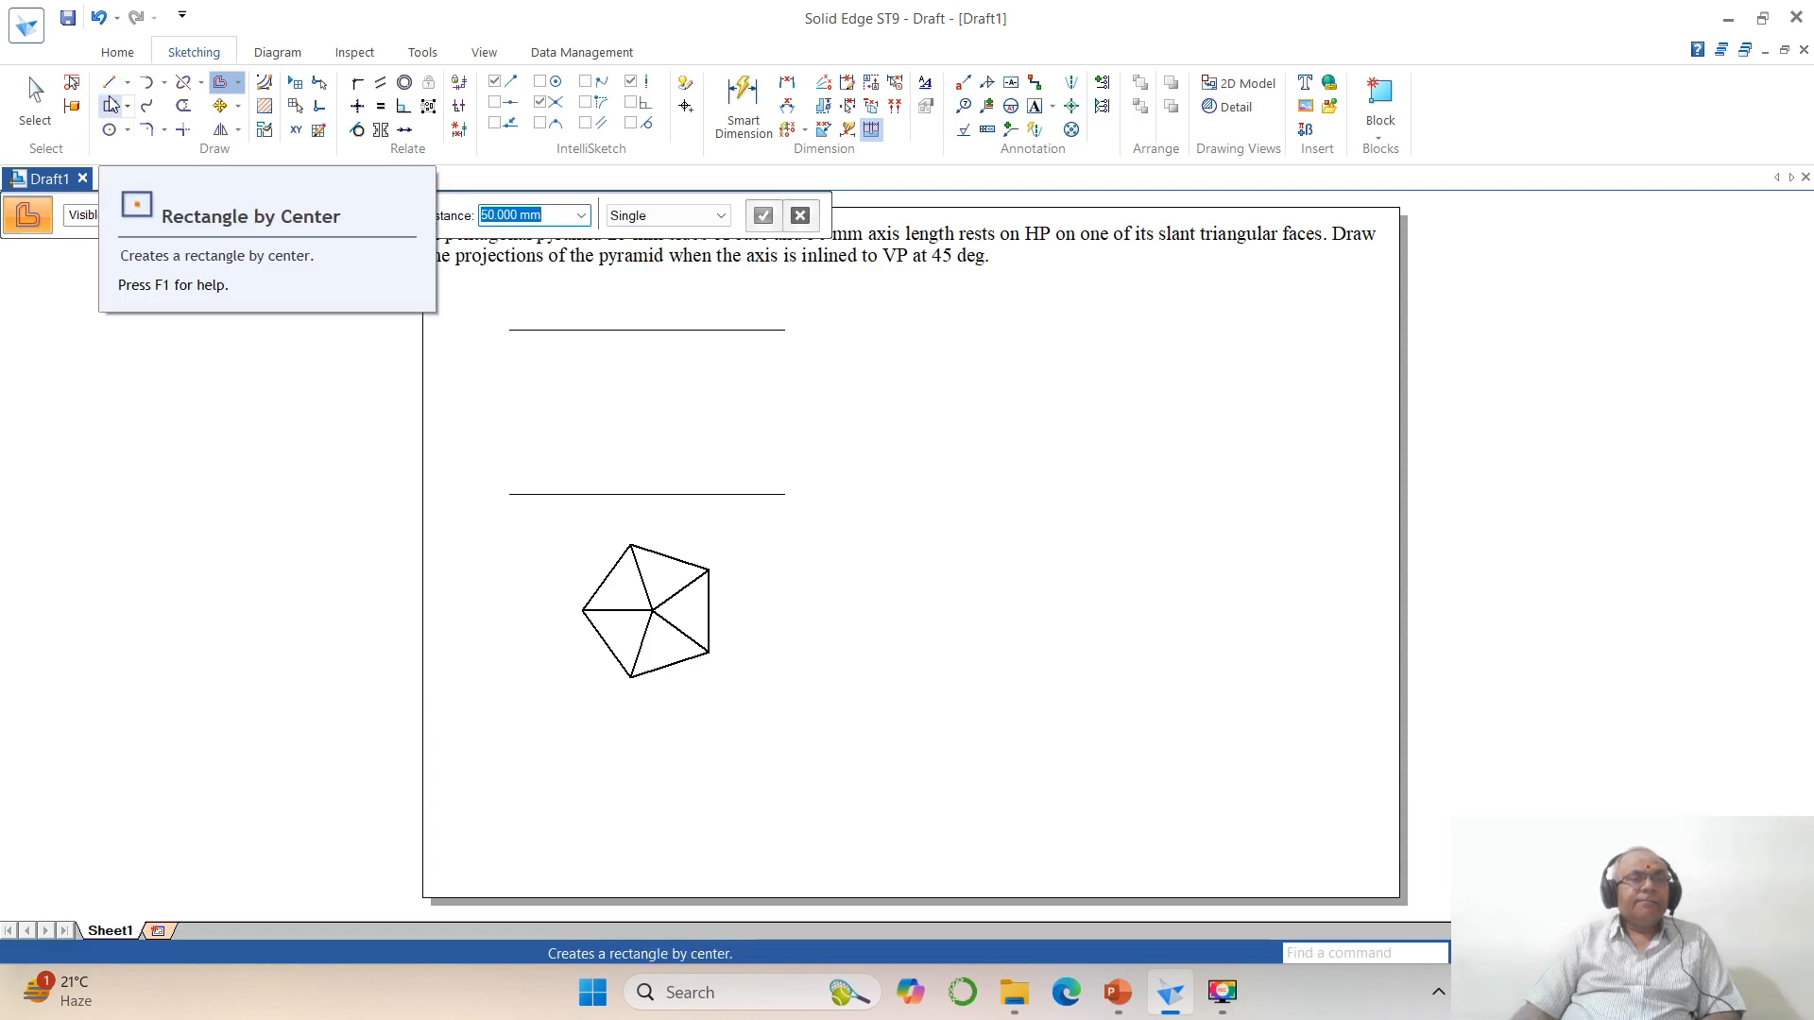
Step: Draw vertical projectors upward from the pentagon's leftmost and lowest corners, extending past the lower horizontal reference line
{"action": "left_click", "coordinate": [109, 82]}
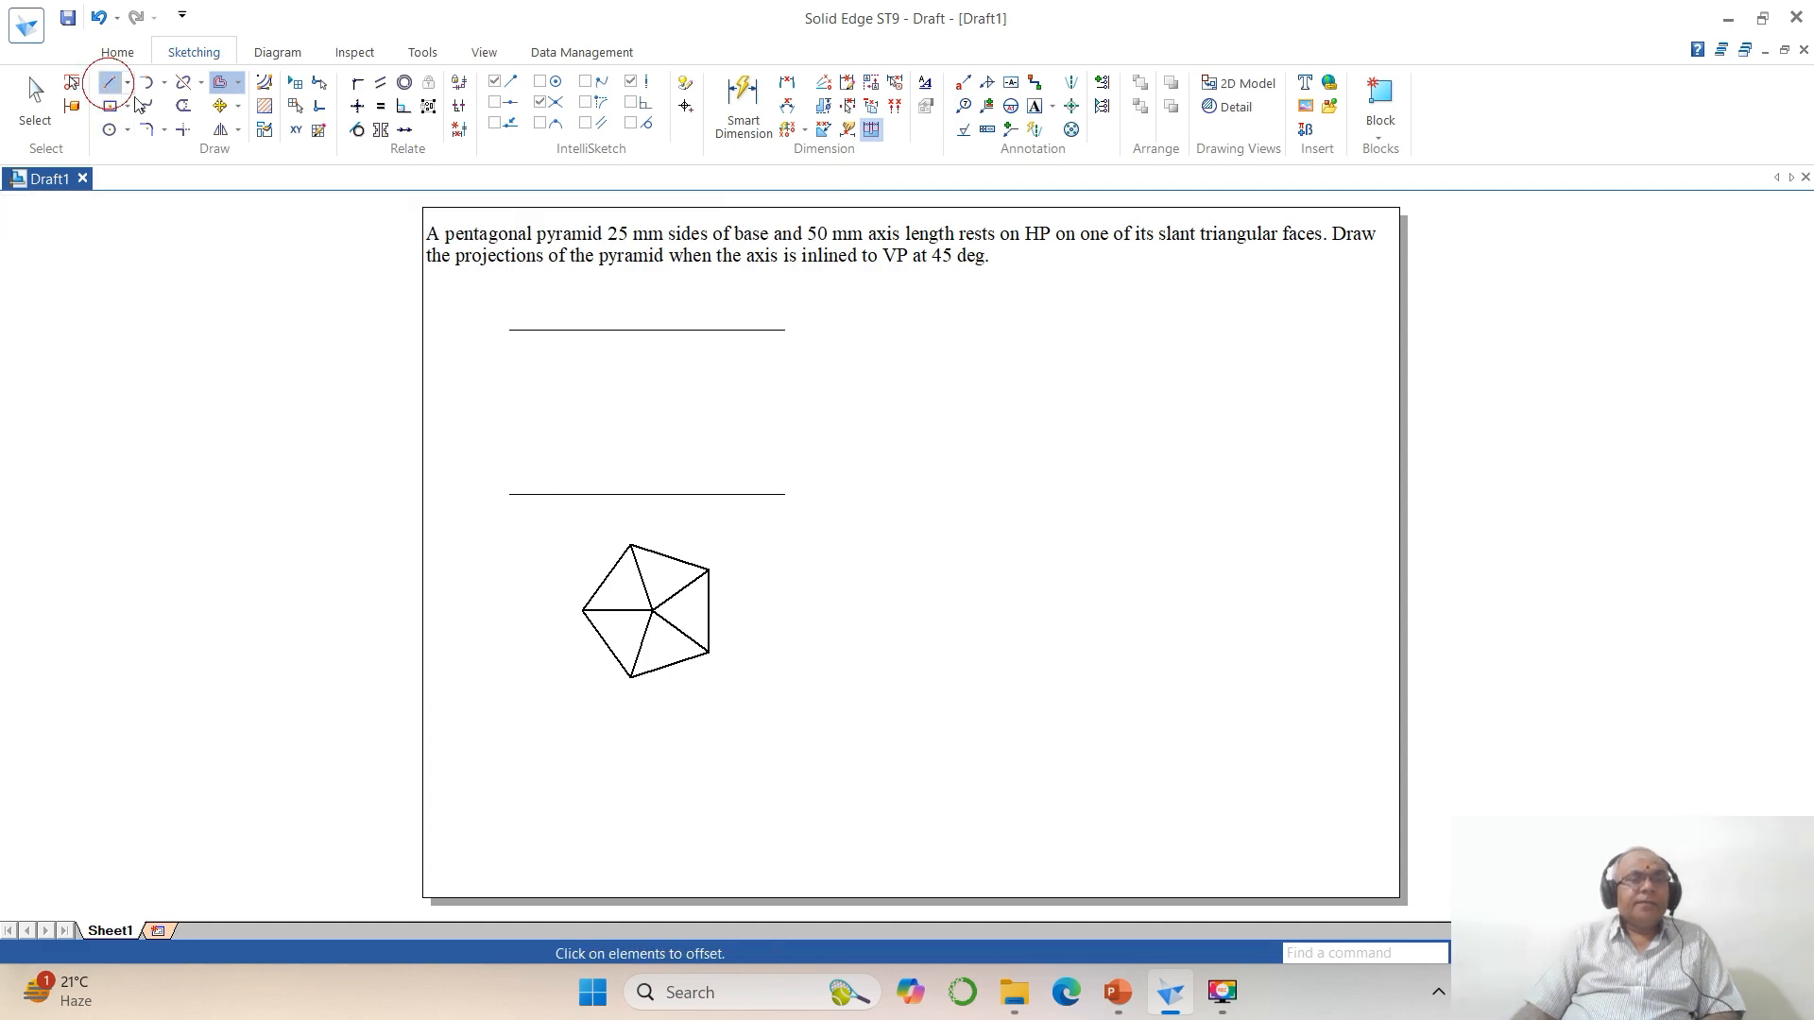
{"action": "left_click", "coordinate": [583, 611]}
{"action": "left_click", "coordinate": [582, 468]}
{"action": "right_click", "coordinate": [582, 468]}
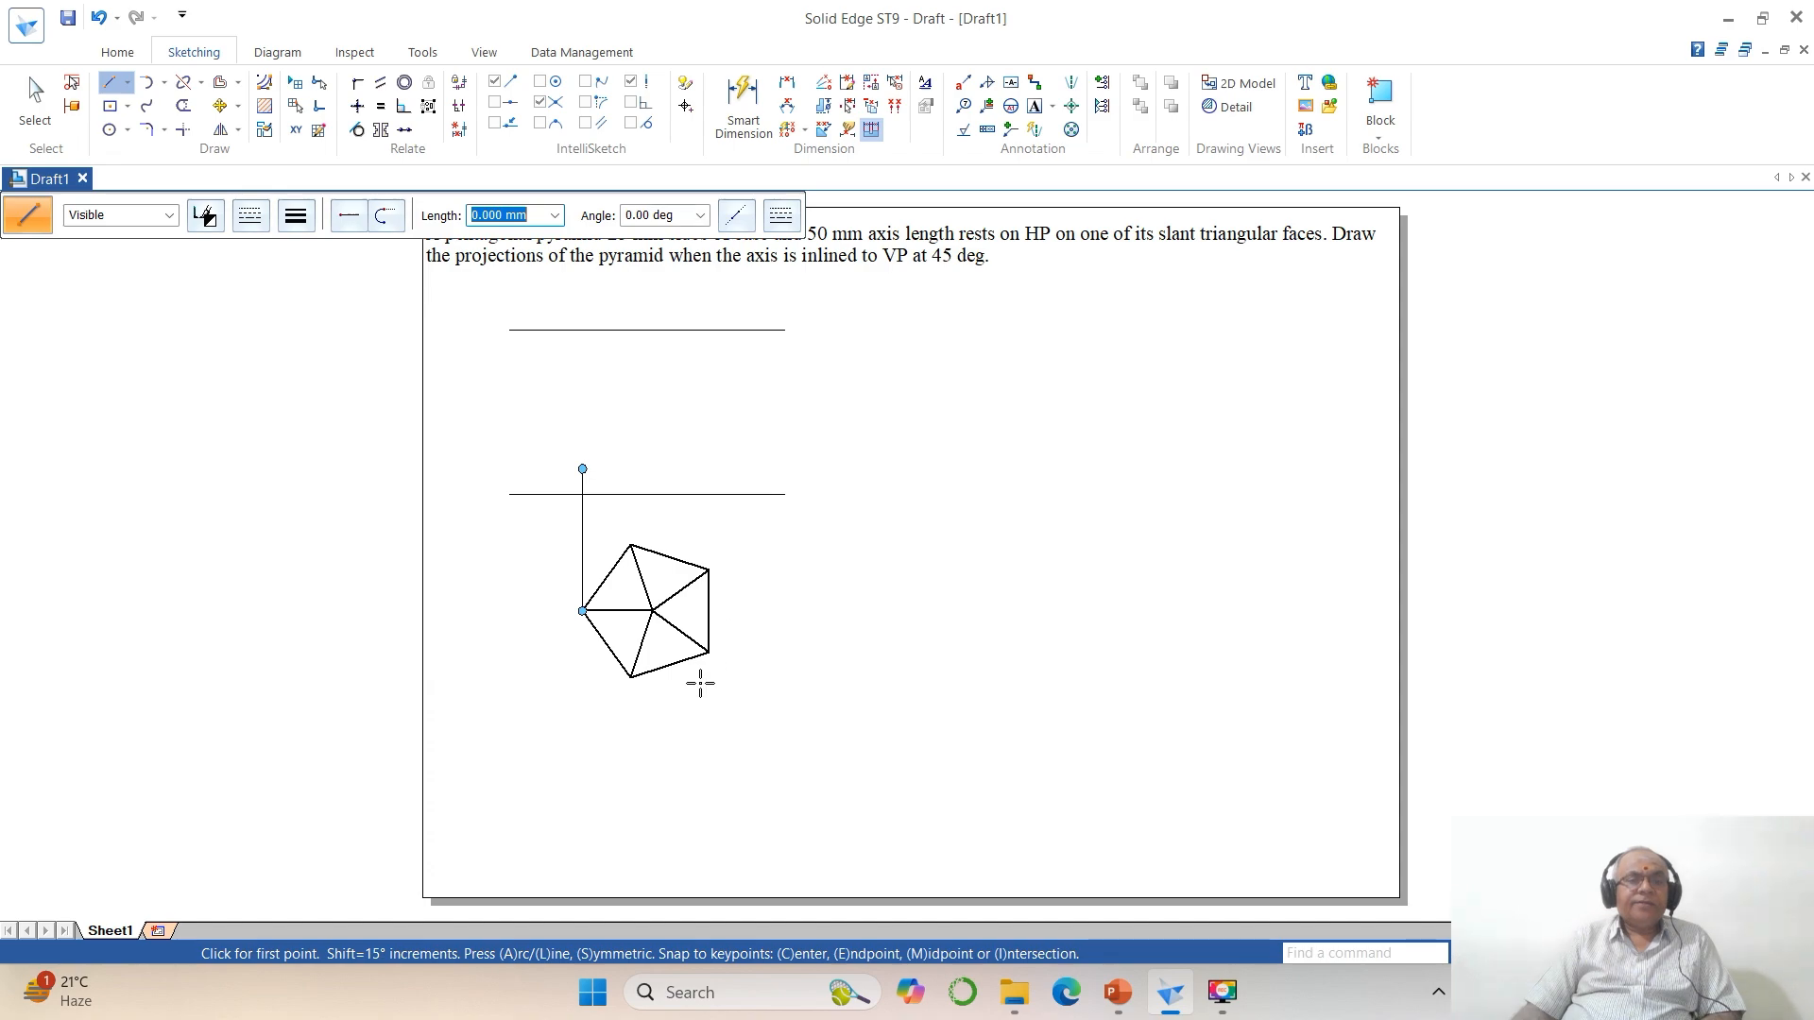
{"action": "left_click", "coordinate": [631, 676]}
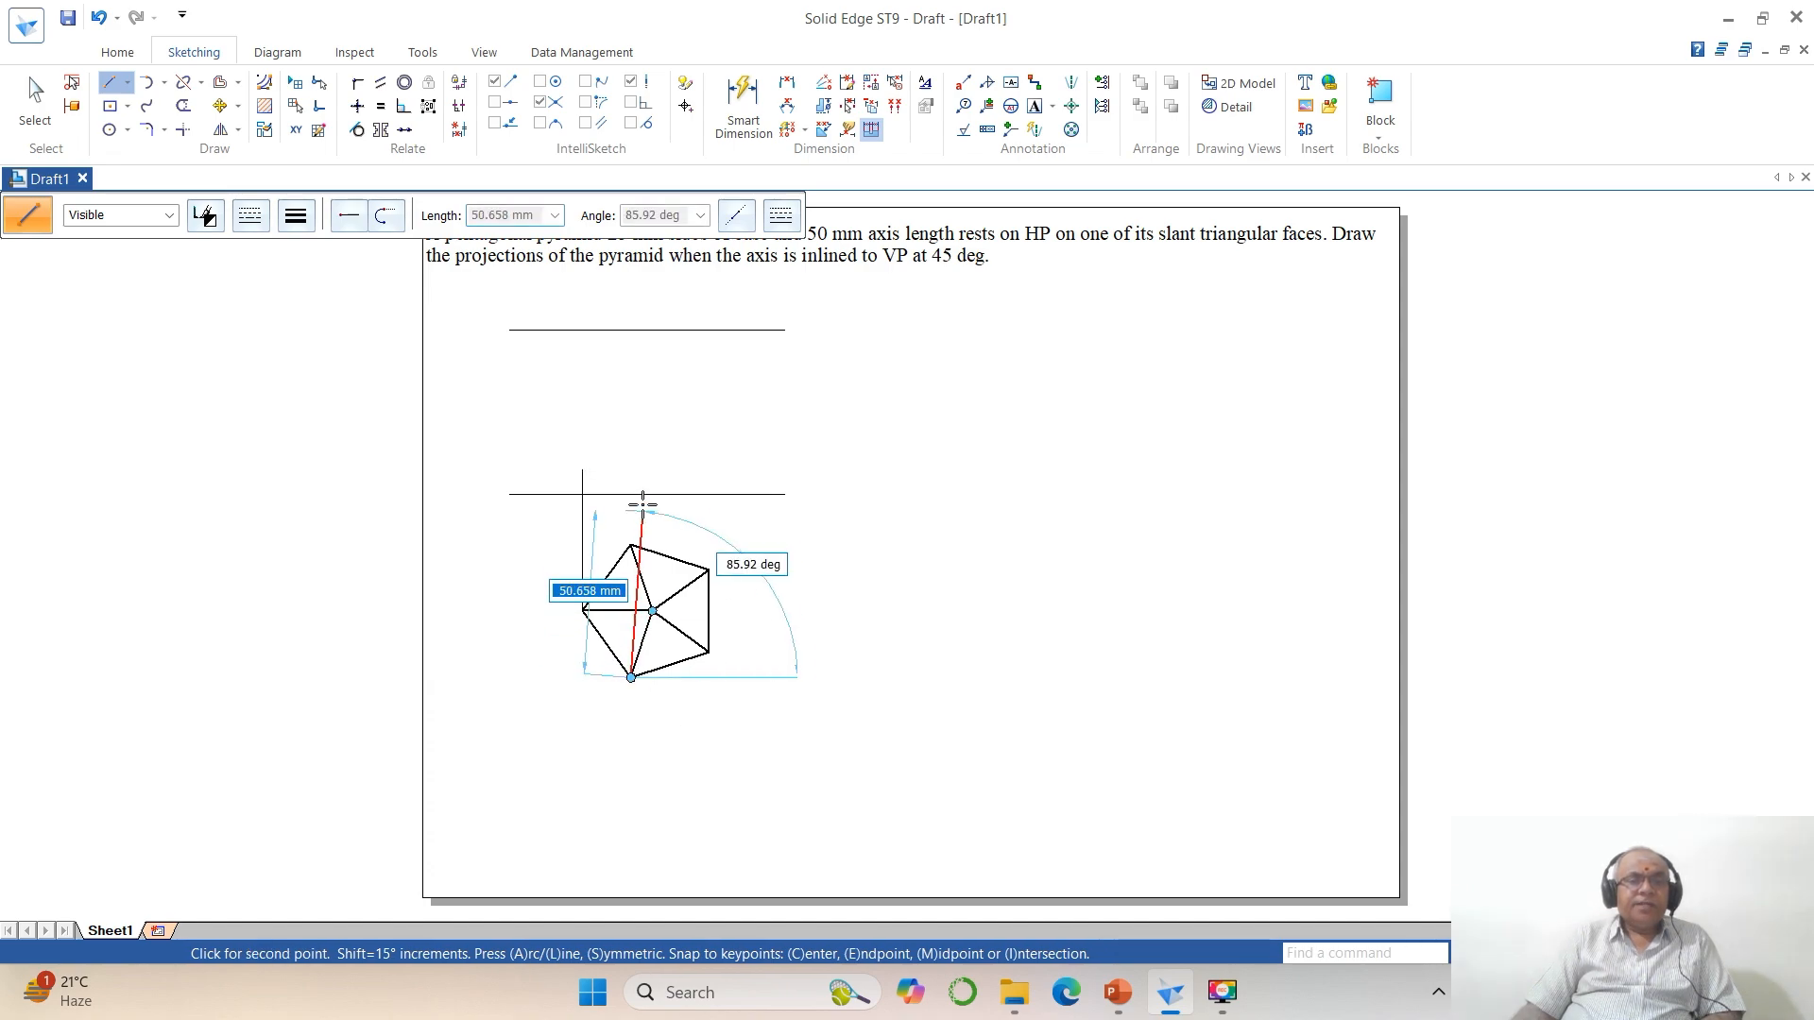
{"action": "left_click", "coordinate": [631, 459]}
{"action": "right_click", "coordinate": [633, 459]}
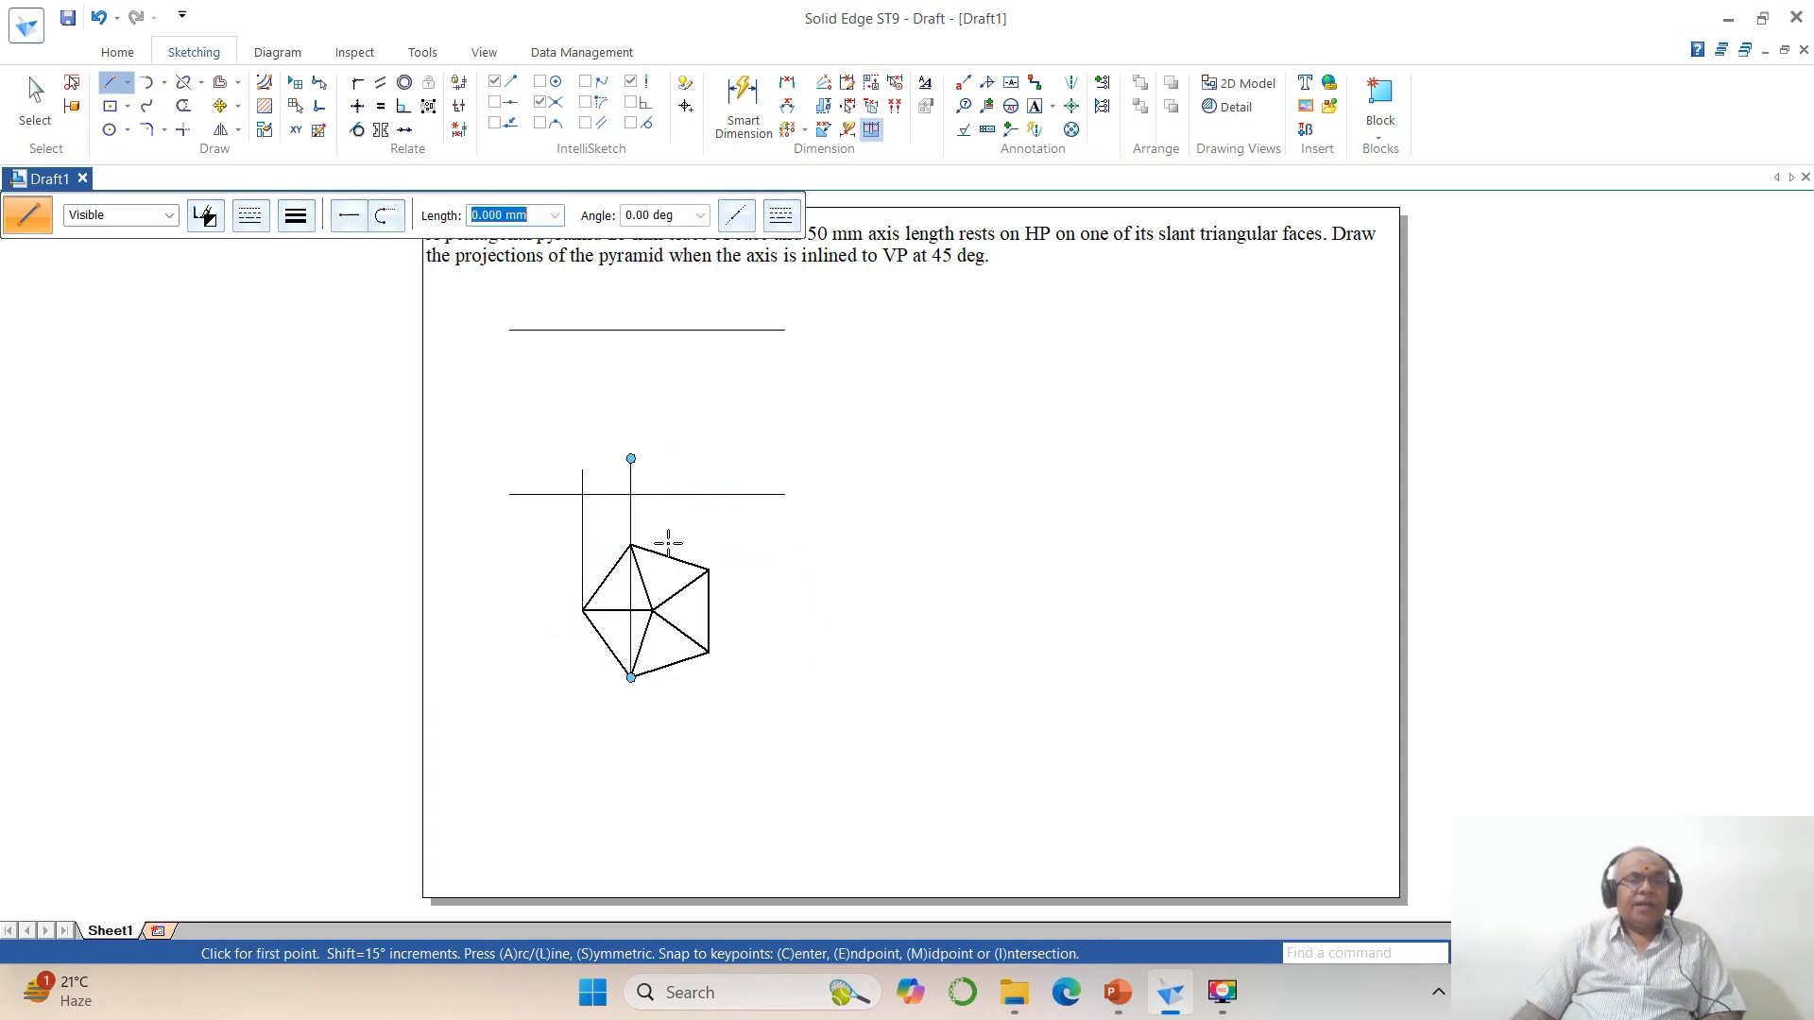
Step: Draw vertical projectors from the pentagon's centre past the upper reference line and from its upper-right corner past the lower one
{"action": "left_click", "coordinate": [653, 611]}
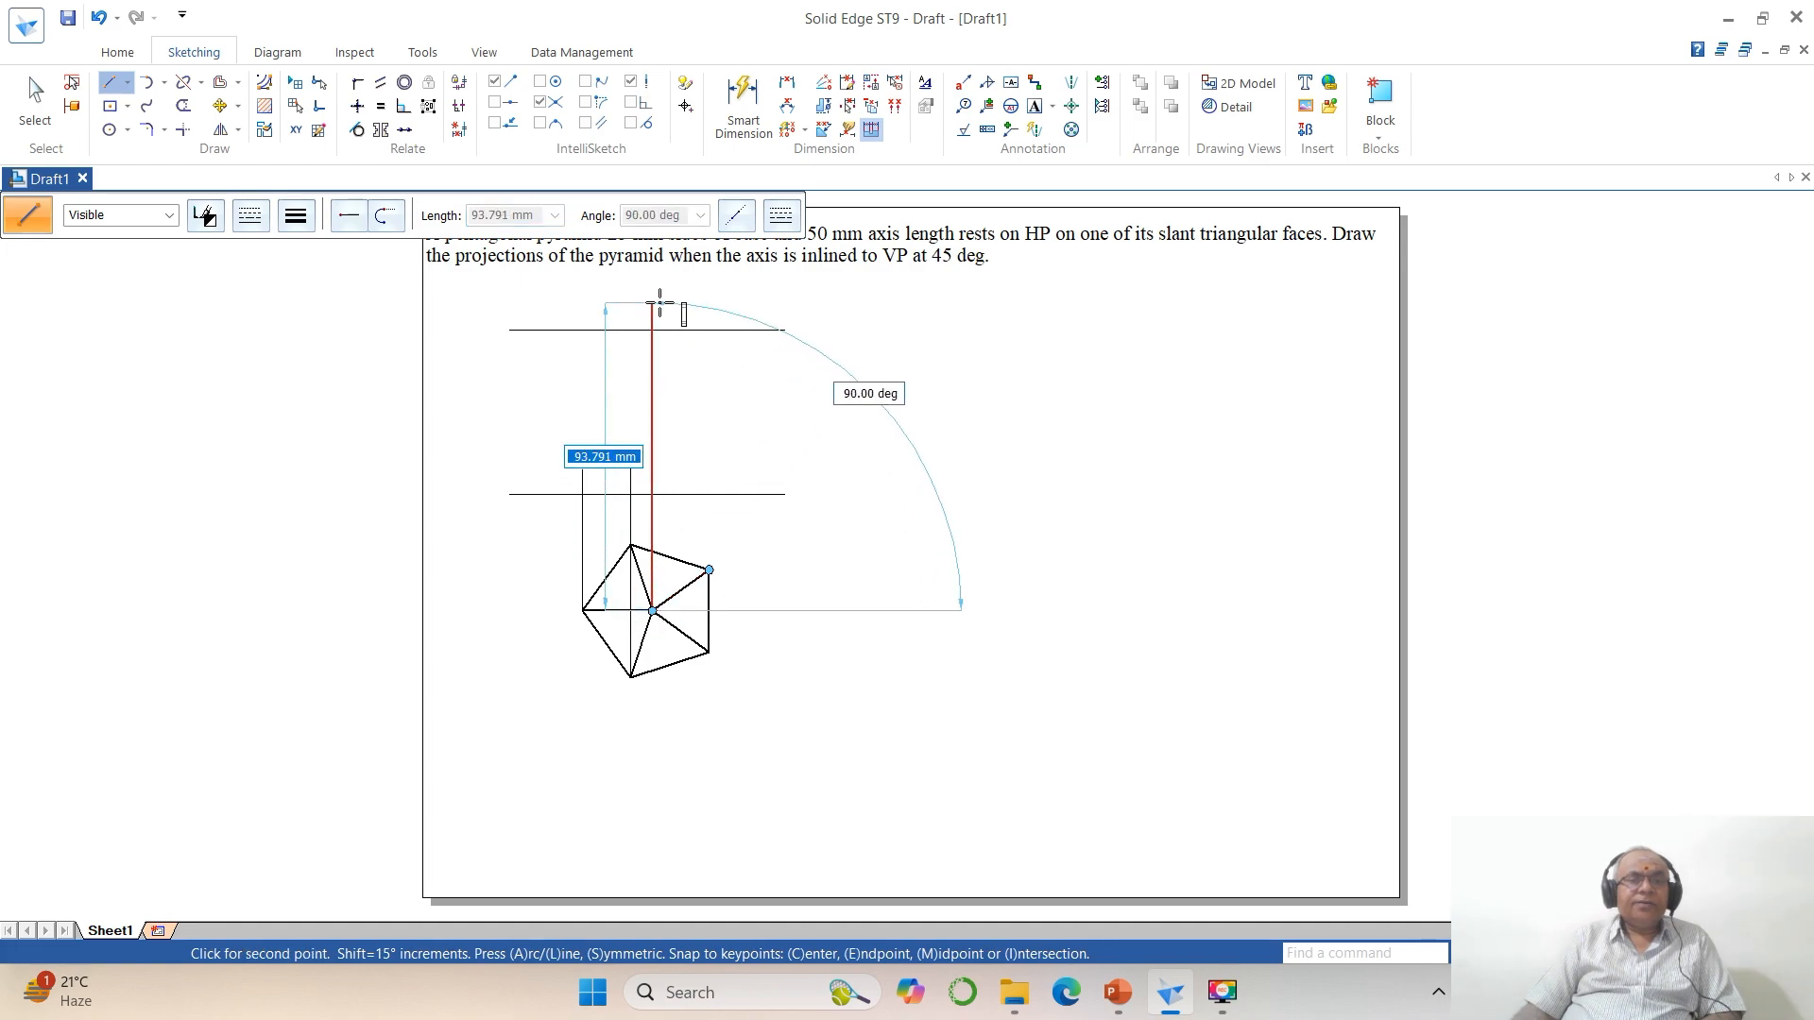
{"action": "left_click", "coordinate": [658, 302]}
{"action": "right_click", "coordinate": [831, 304]}
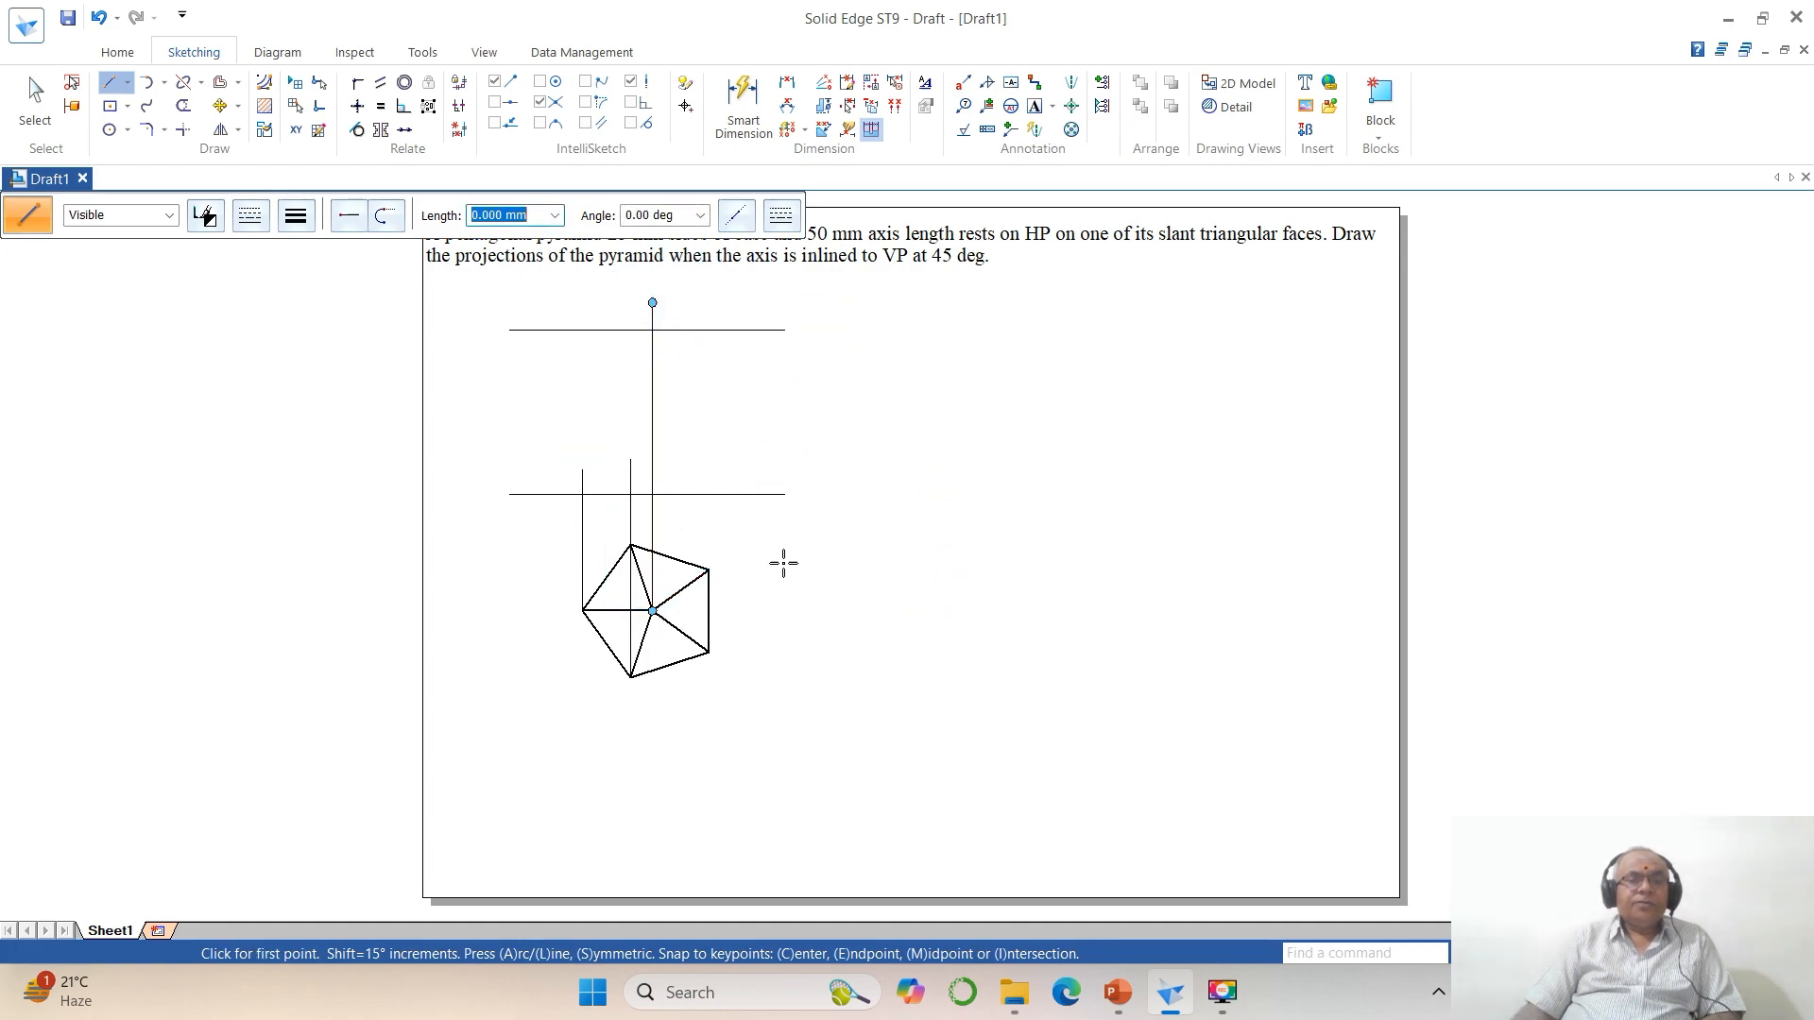
{"action": "left_click", "coordinate": [709, 569]}
{"action": "left_click", "coordinate": [709, 461]}
{"action": "right_click", "coordinate": [789, 421]}
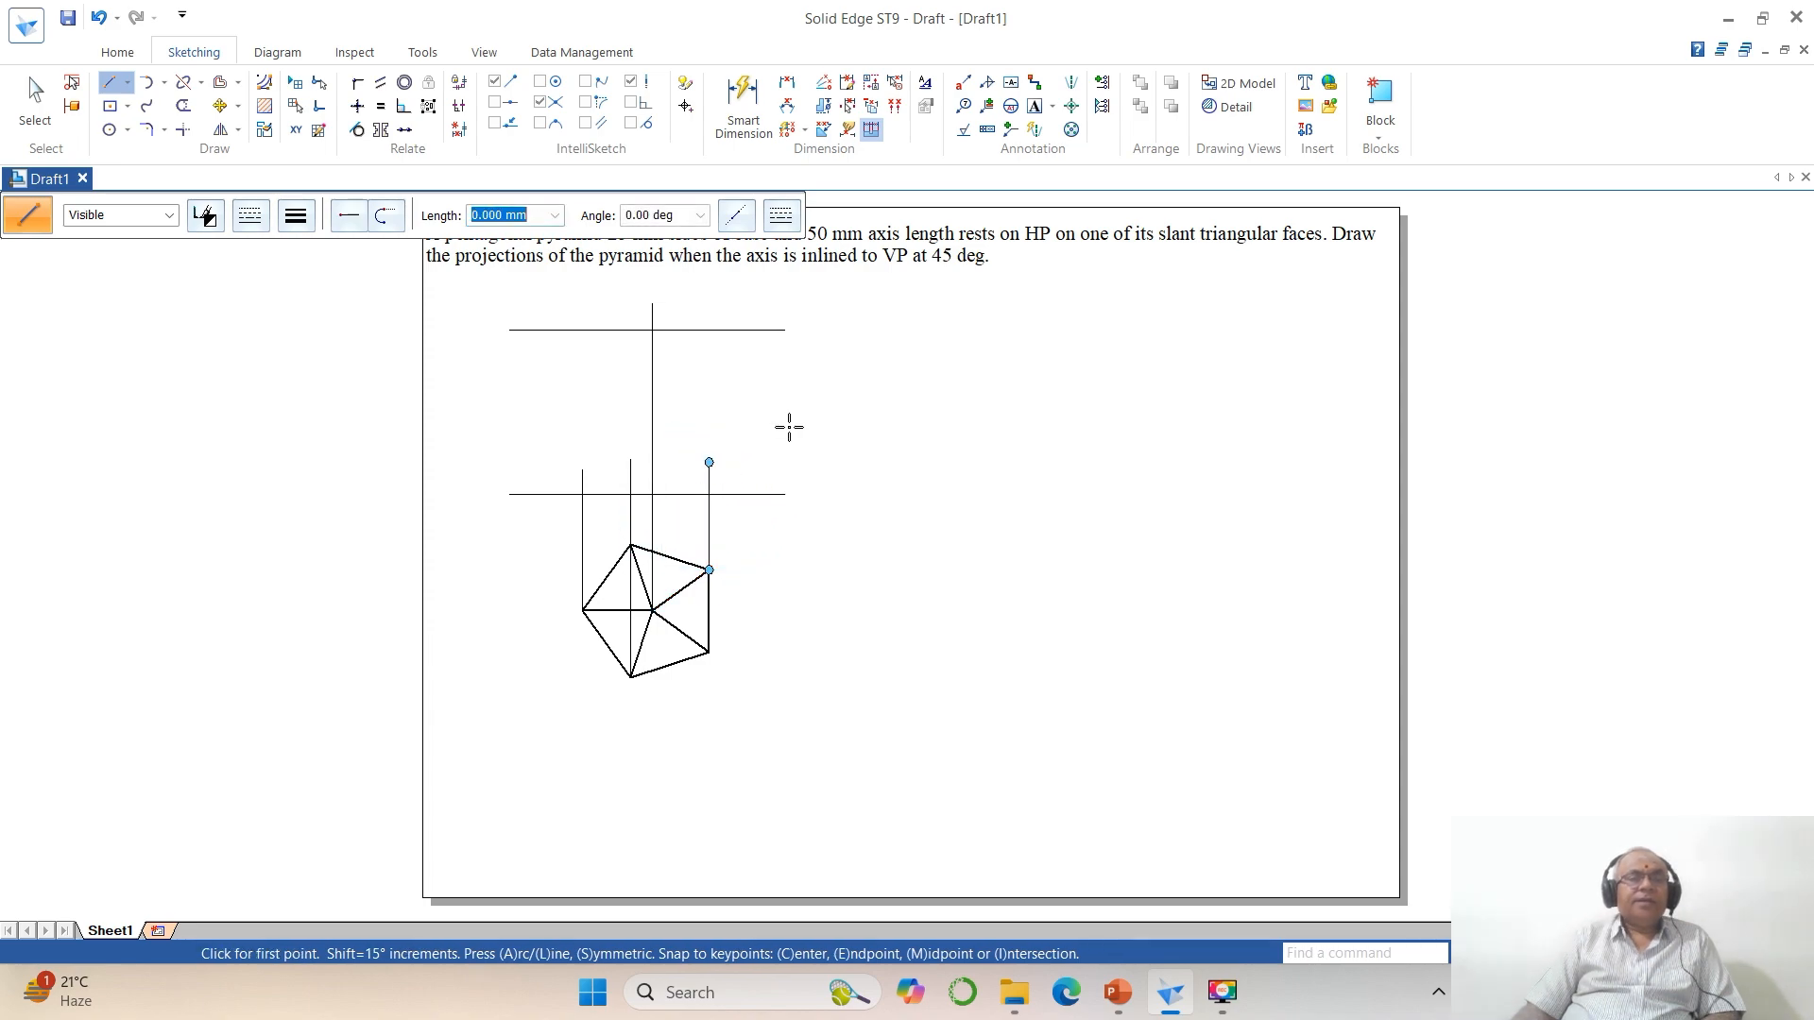
Step: Trim the projector ends above the reference lines and the lower reference line's overhangs beyond the outer projectors
{"action": "left_click", "coordinate": [184, 105]}
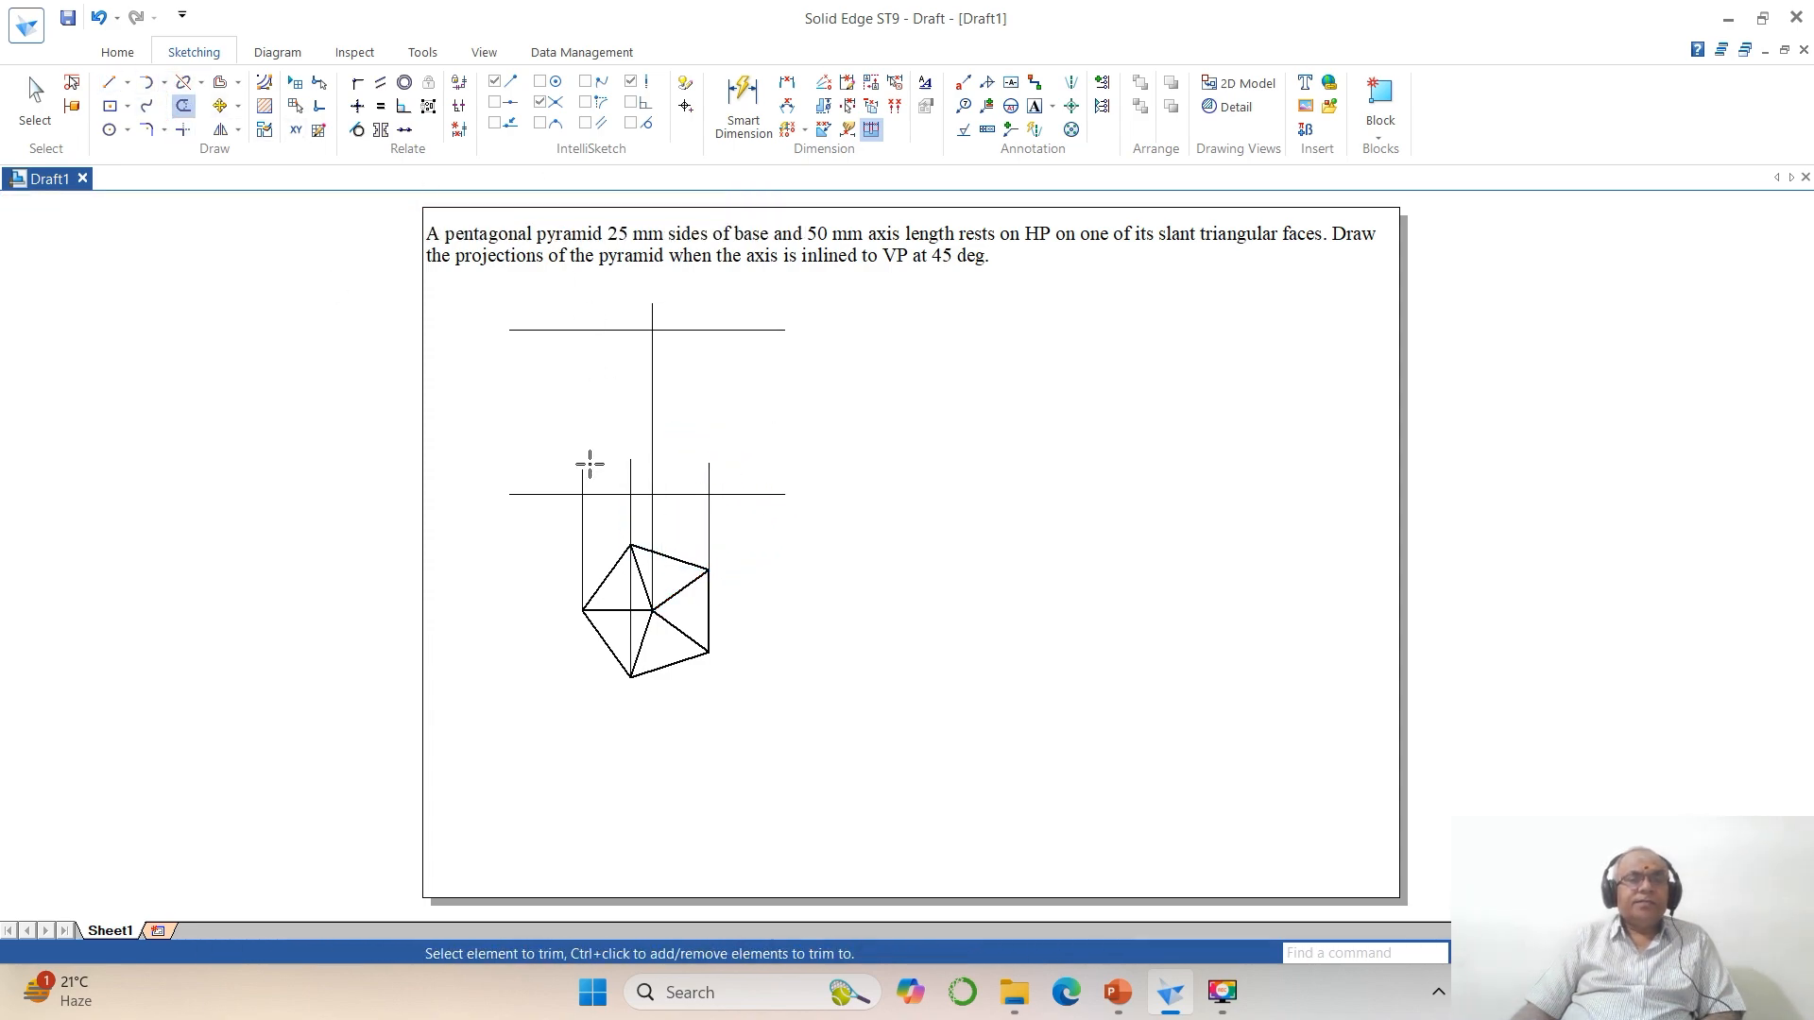
{"action": "left_click_drag", "start_coordinate": [586, 467], "coordinate": [720, 481]}
{"action": "left_click", "coordinate": [727, 497]}
{"action": "left_click", "coordinate": [559, 499]}
{"action": "left_click_drag", "start_coordinate": [656, 308], "coordinate": [652, 313]}
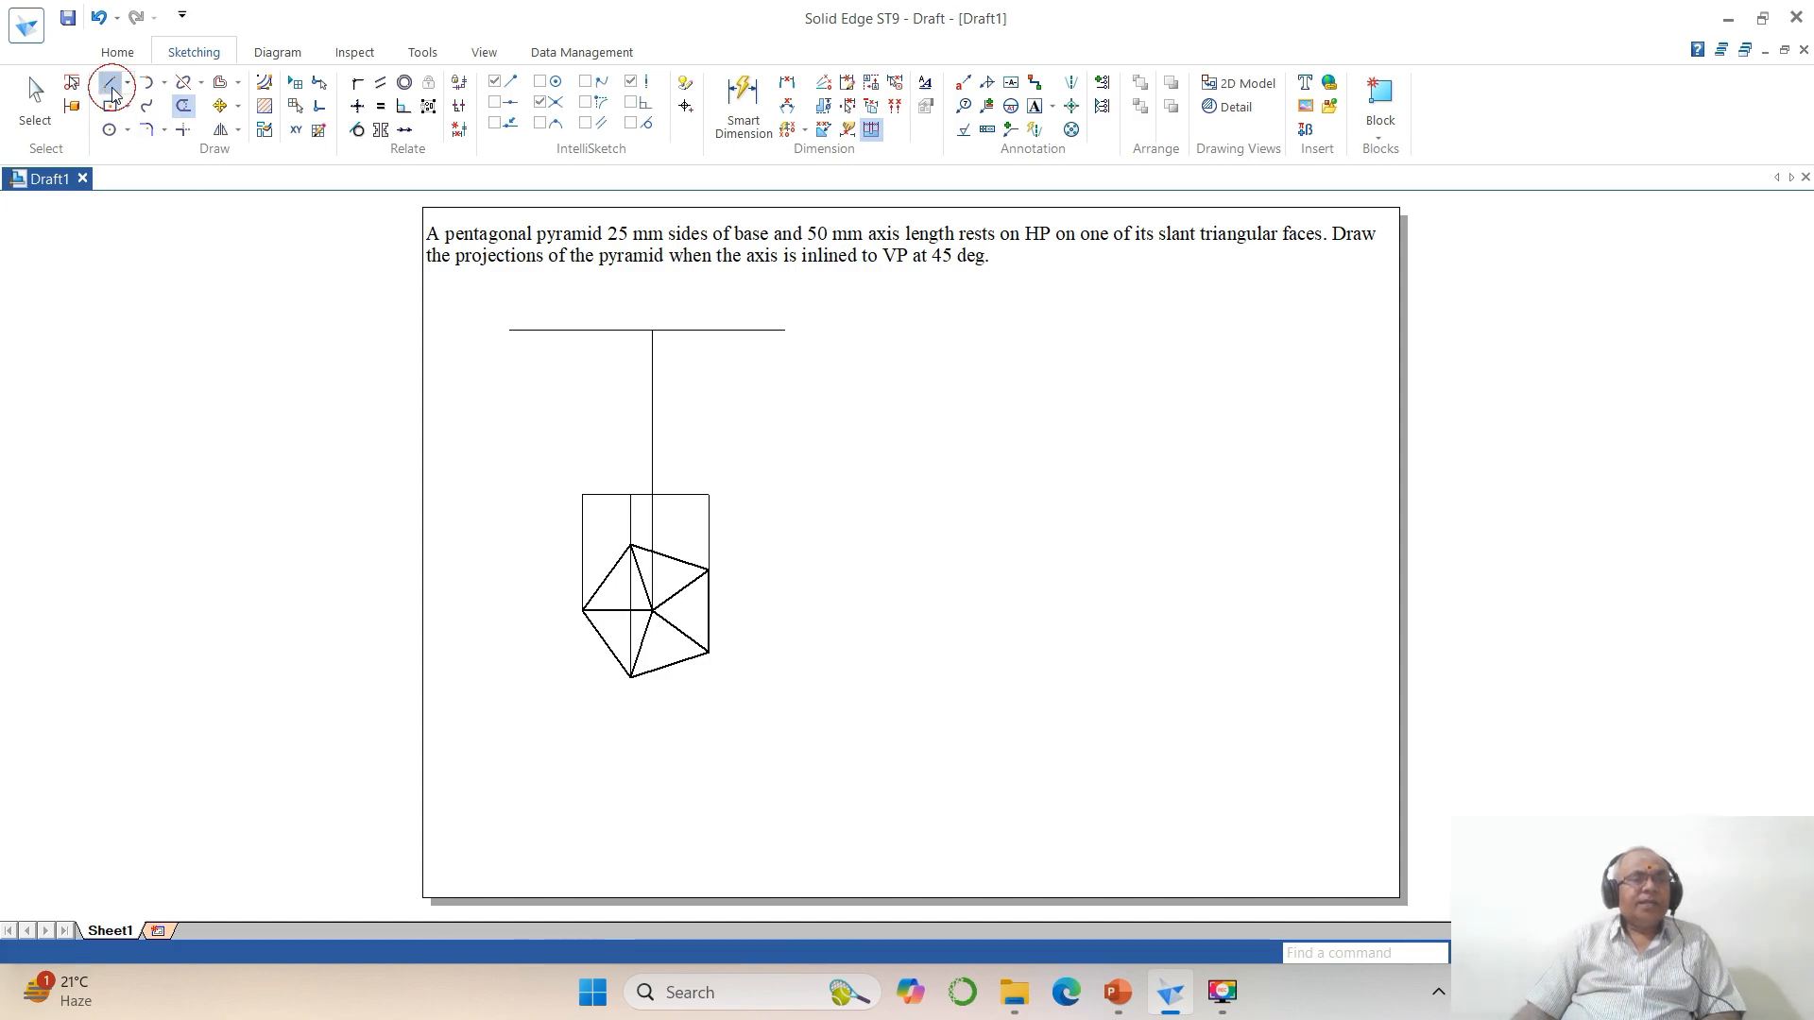
Step: Draw three slant edges joining the projected base corners to the apex where the centre projector meets the upper reference line
{"action": "left_click", "coordinate": [110, 82]}
{"action": "left_click", "coordinate": [582, 495]}
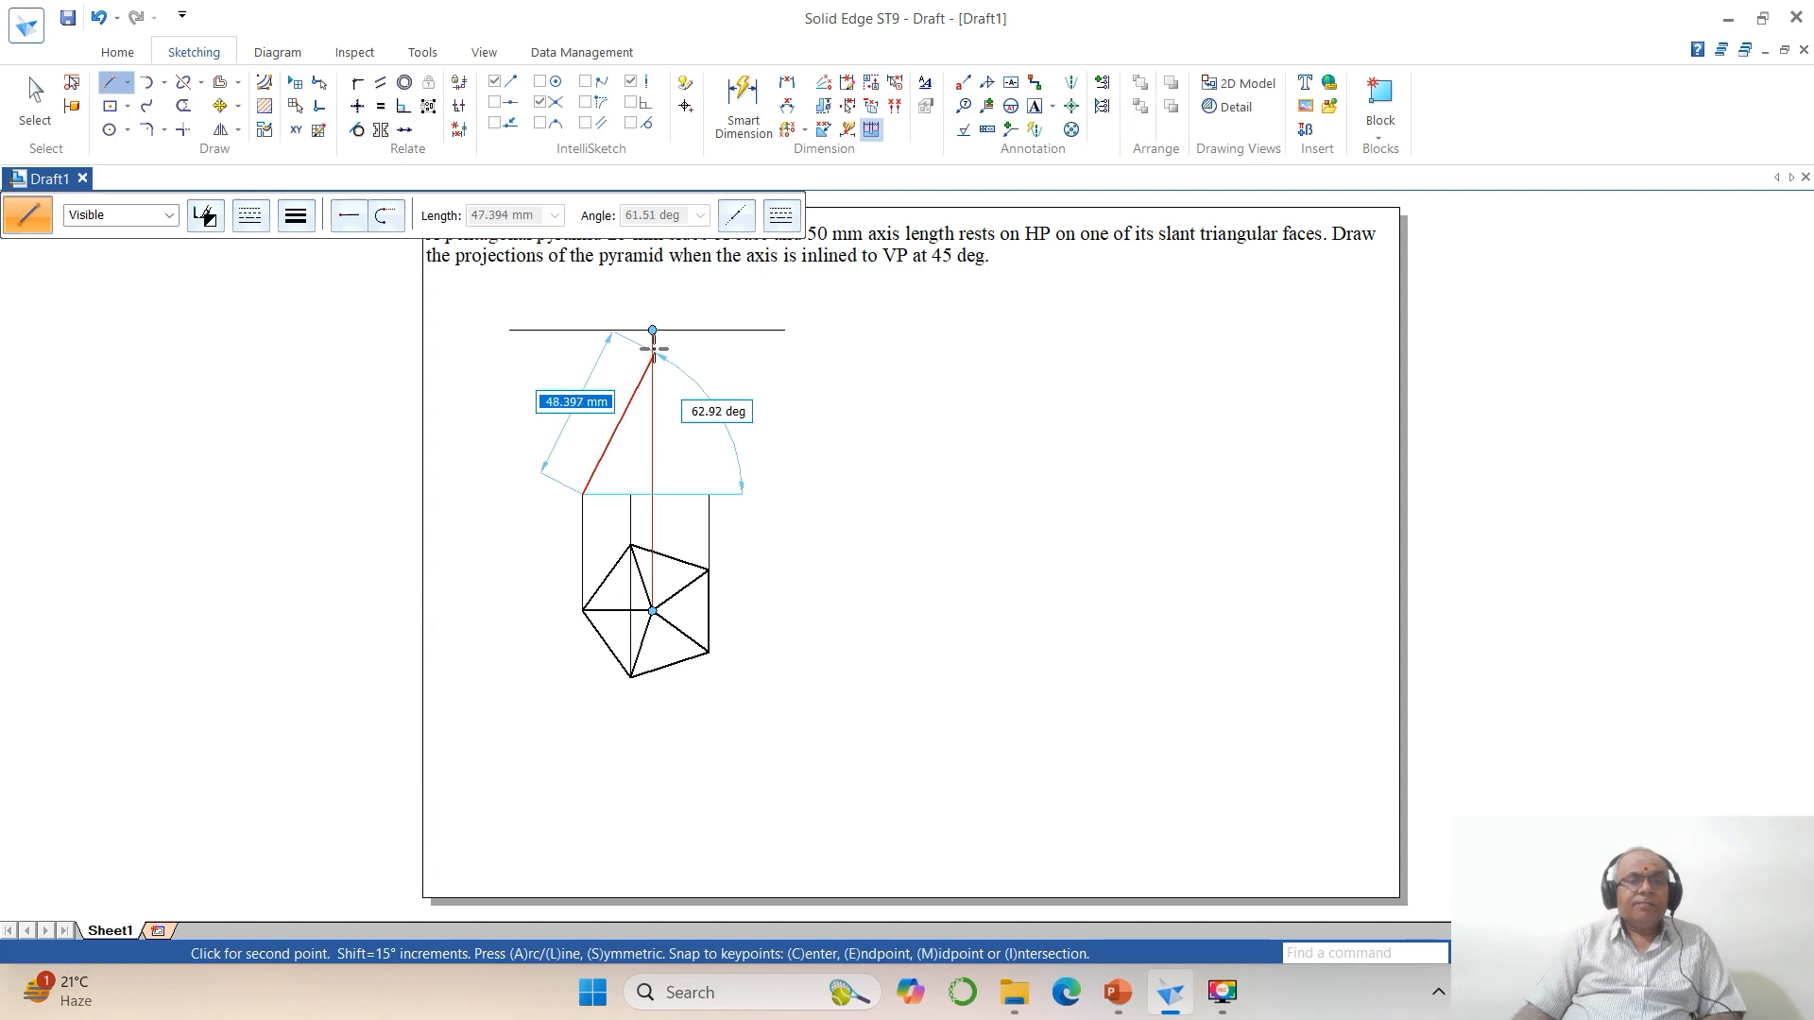
{"action": "left_click", "coordinate": [651, 331]}
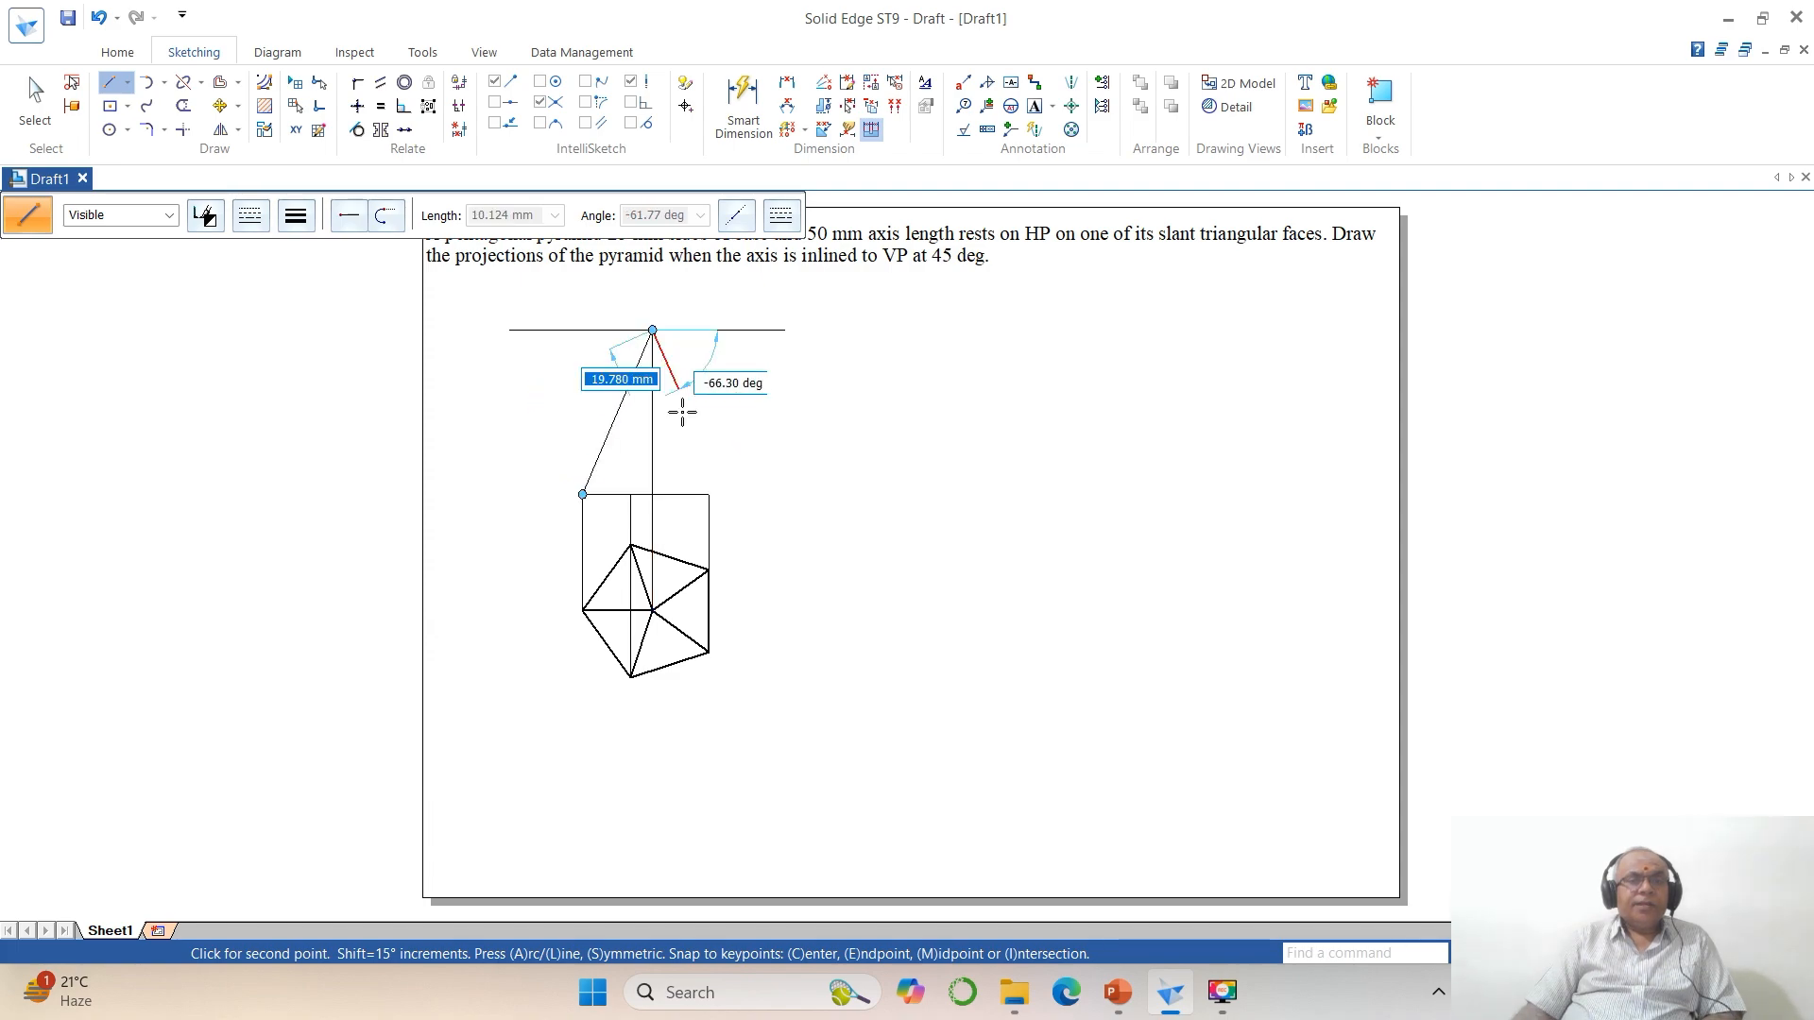
{"action": "left_click", "coordinate": [630, 494]}
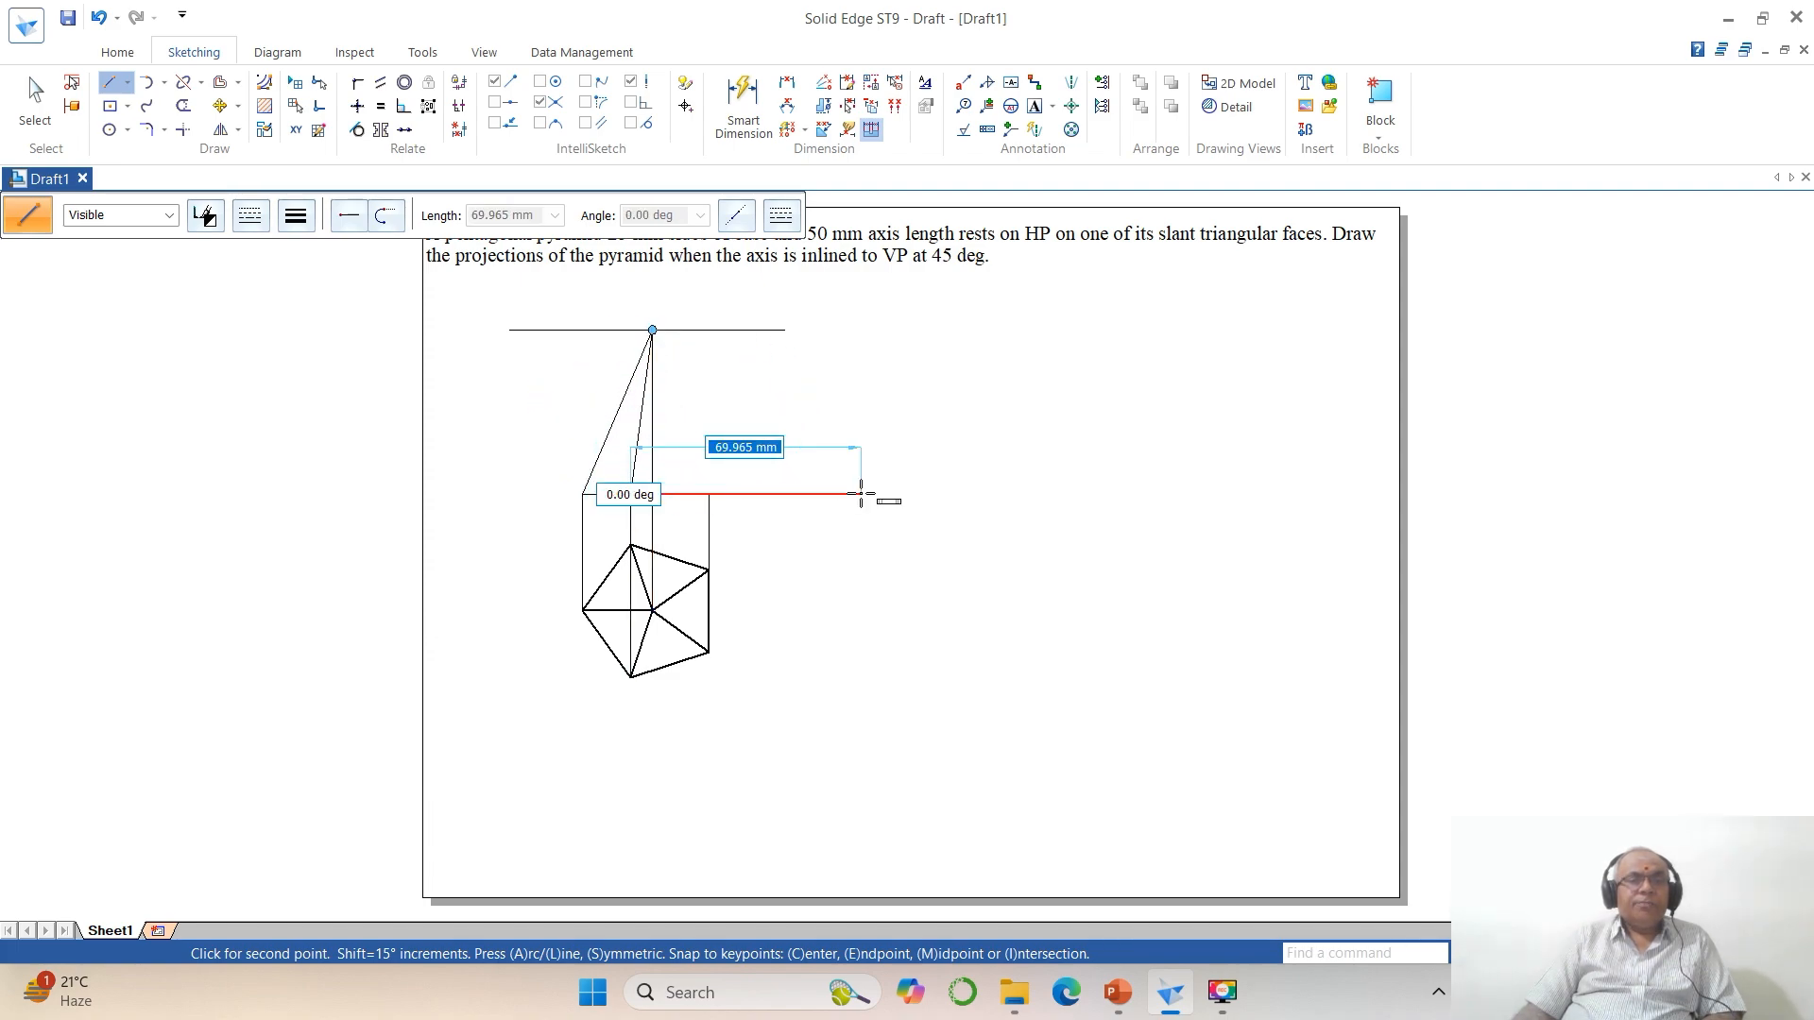
{"action": "right_click", "coordinate": [850, 497]}
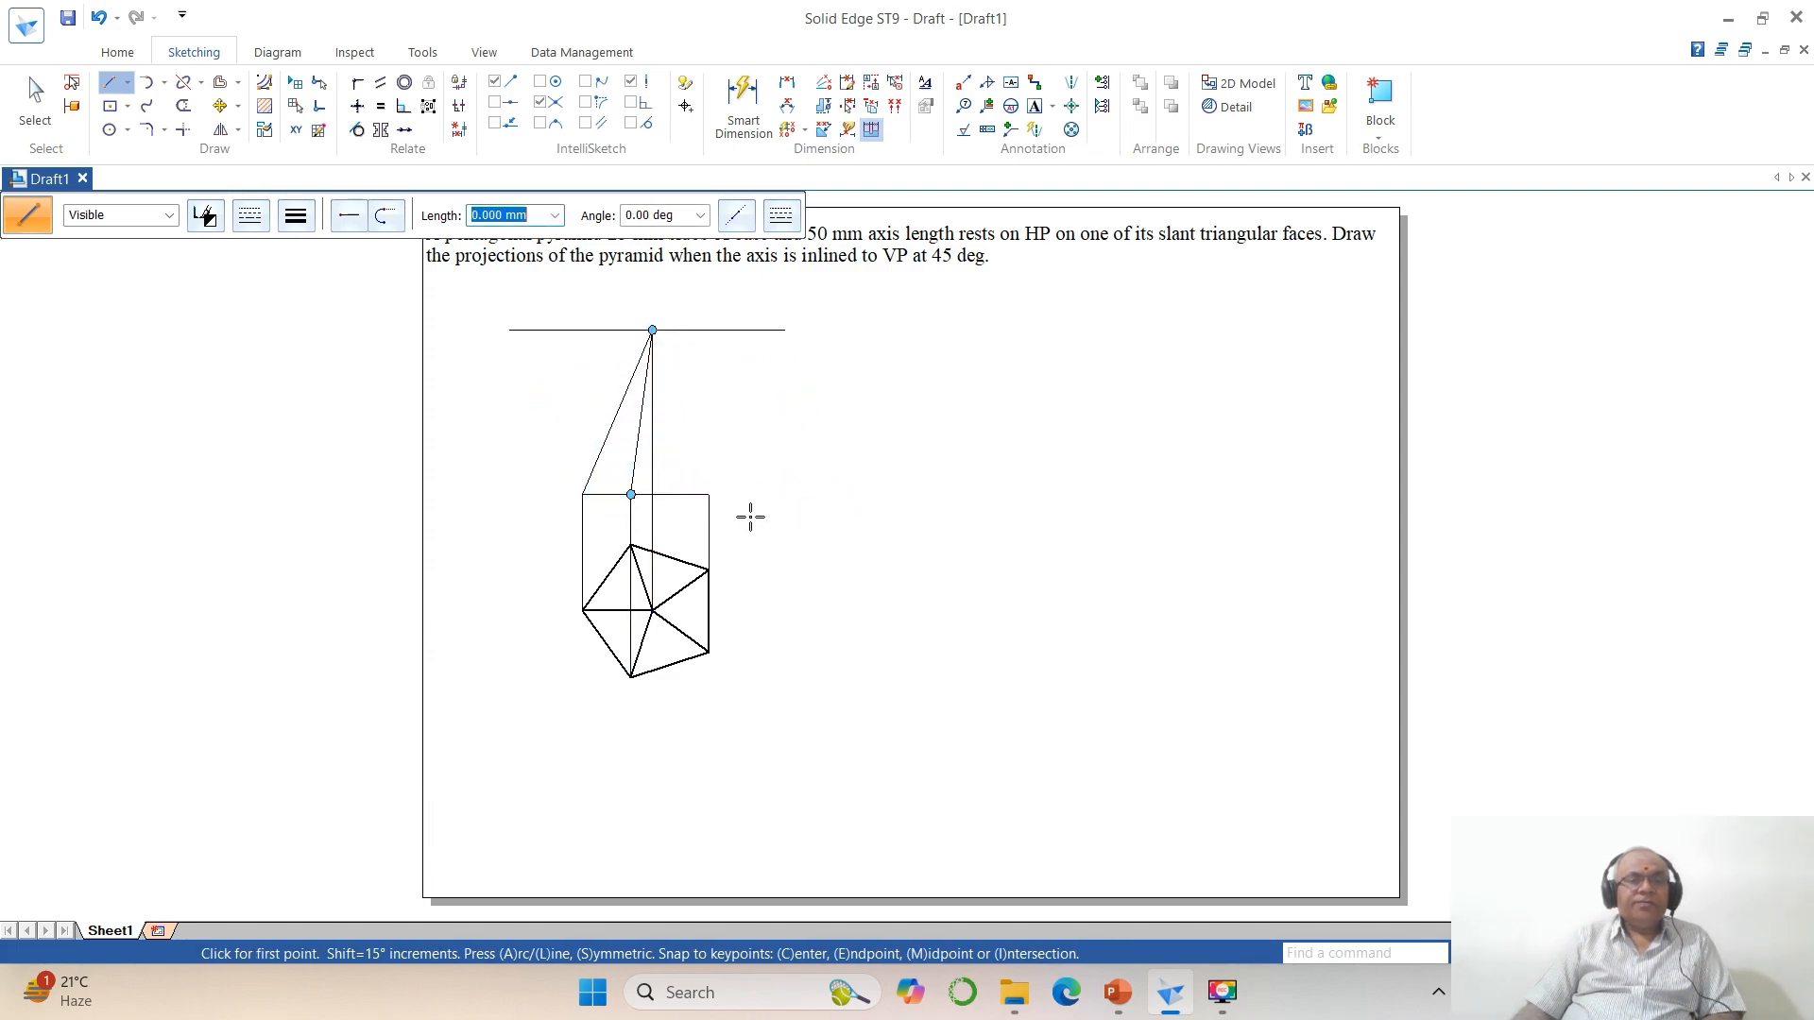
{"action": "left_click", "coordinate": [709, 494]}
{"action": "left_click", "coordinate": [652, 331]}
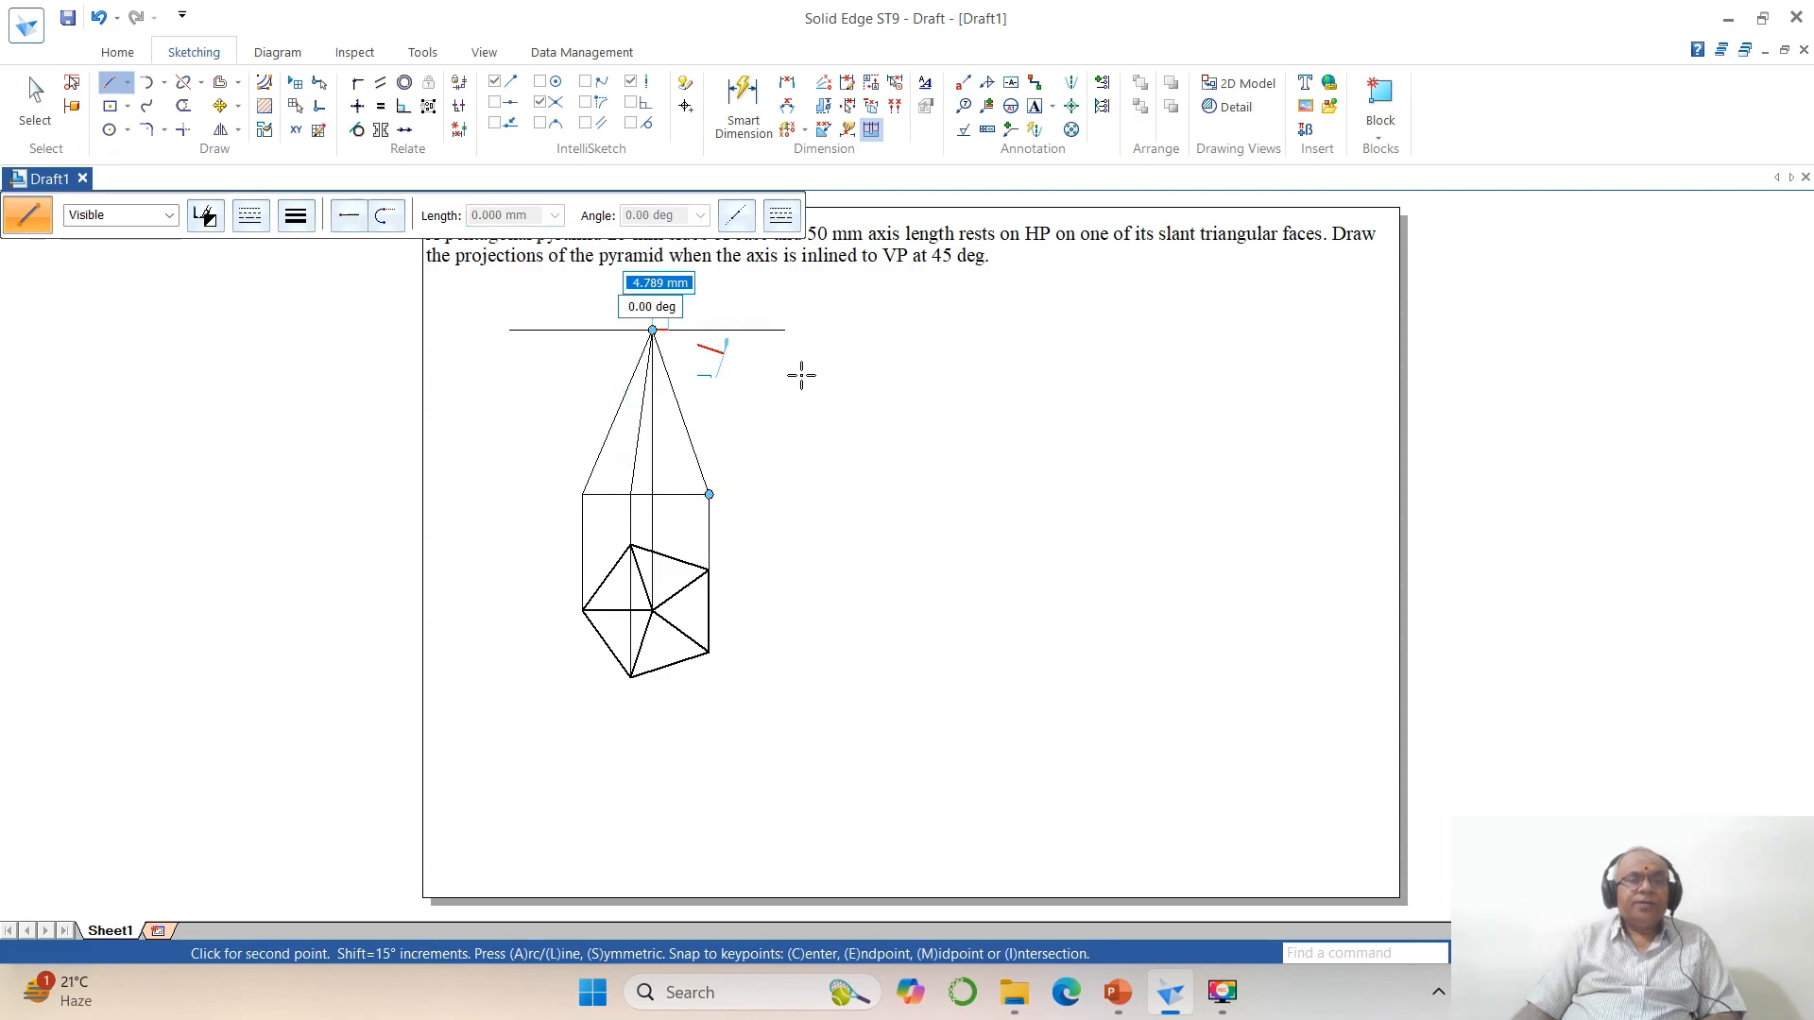
{"action": "right_click", "coordinate": [948, 409]}
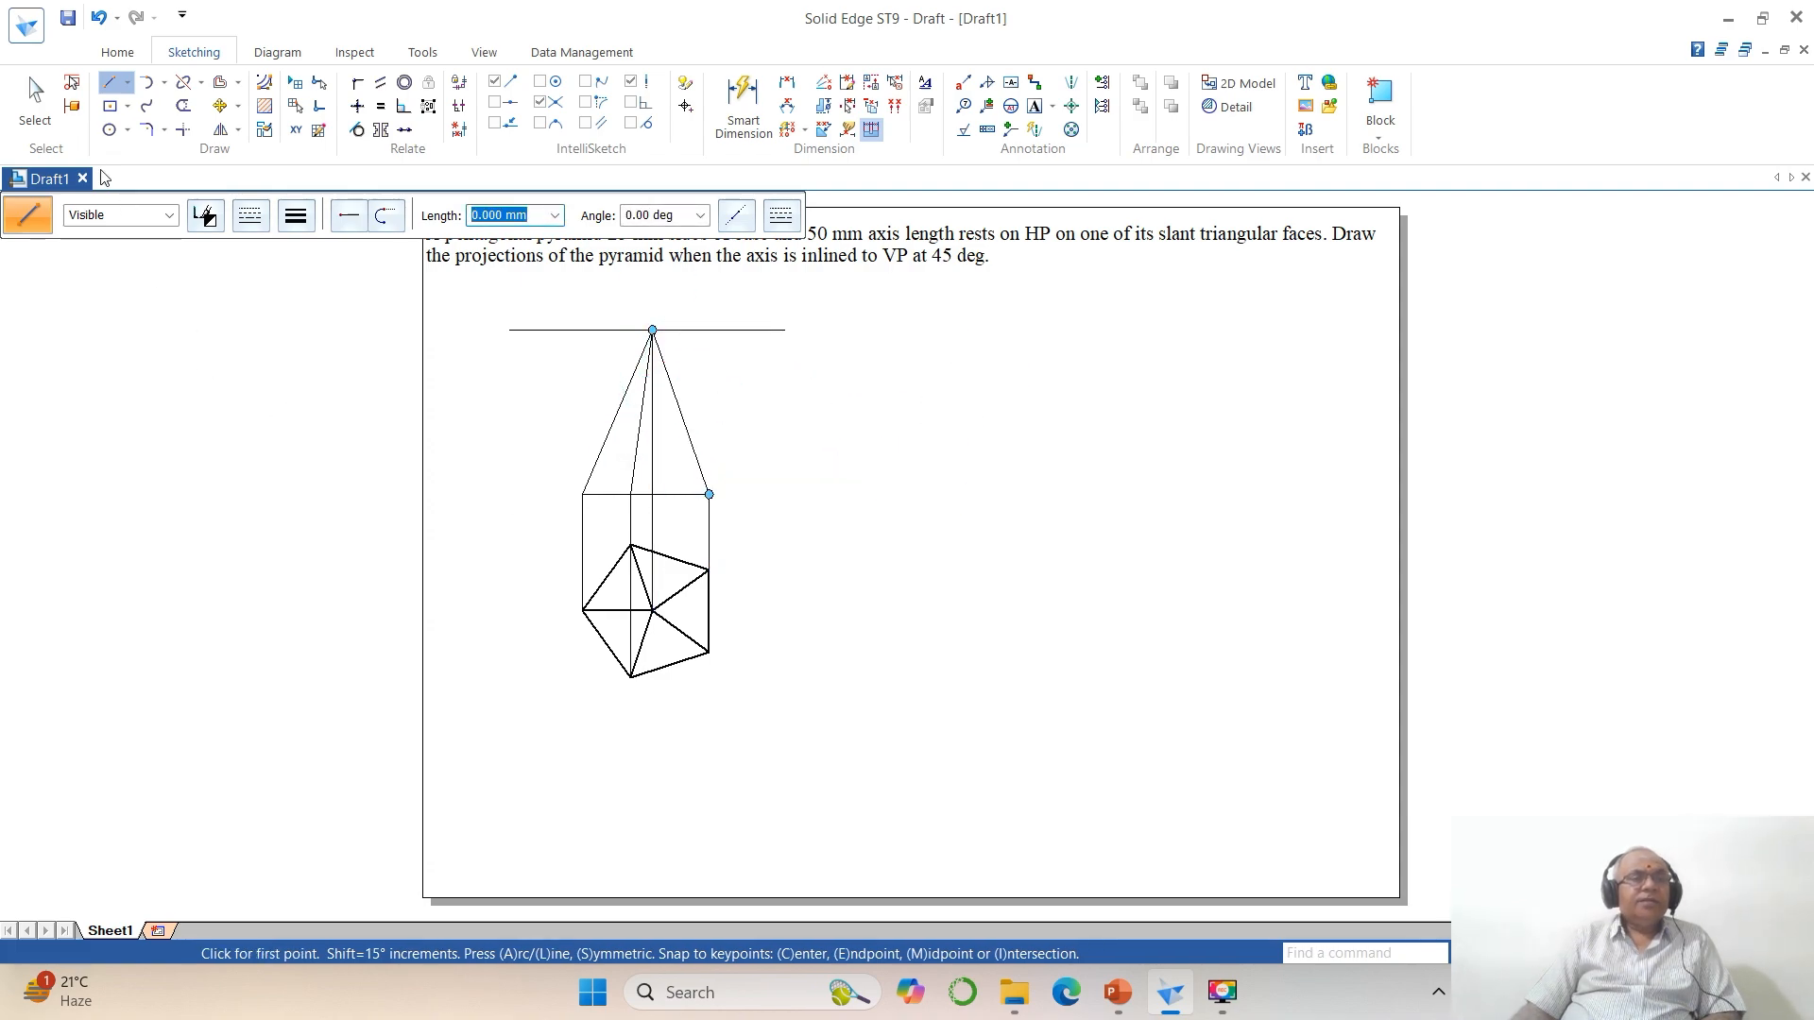
Step: Delete the upper horizontal reference line and split the apex projector just below the front view's base line
{"action": "left_click", "coordinate": [35, 94]}
{"action": "left_click", "coordinate": [745, 331]}
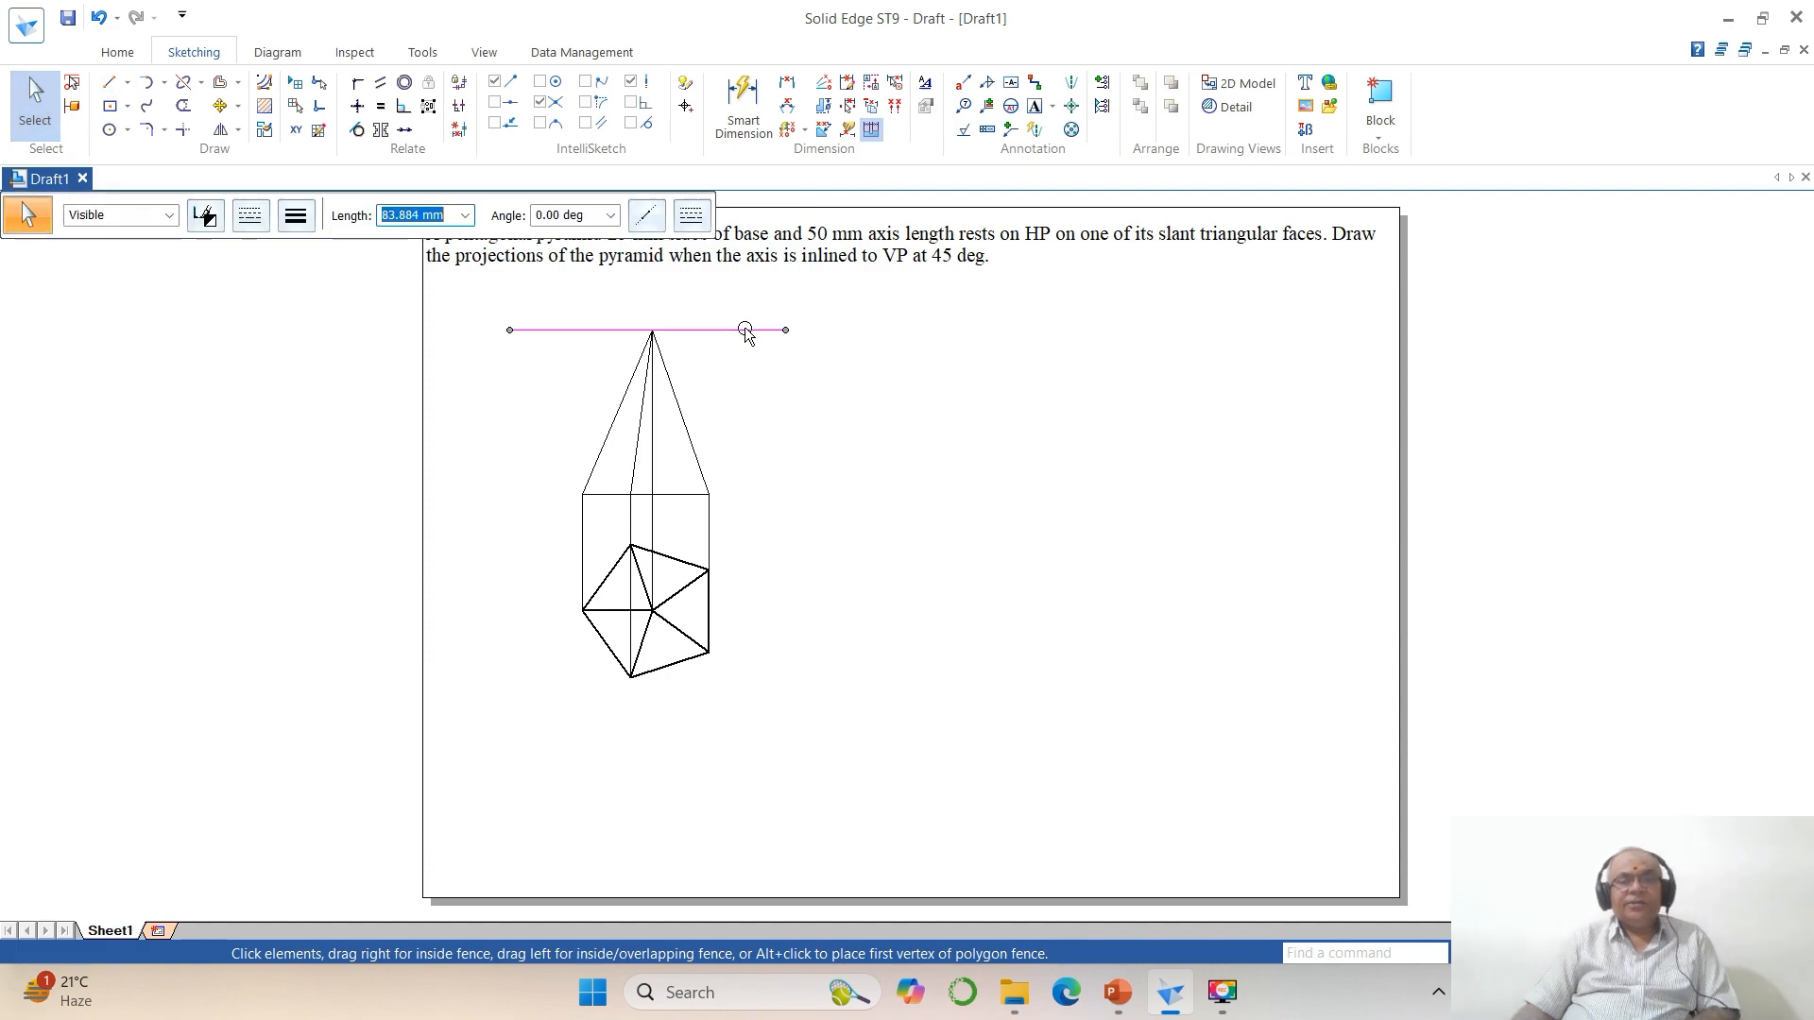
{"action": "key", "text": "Delete"}
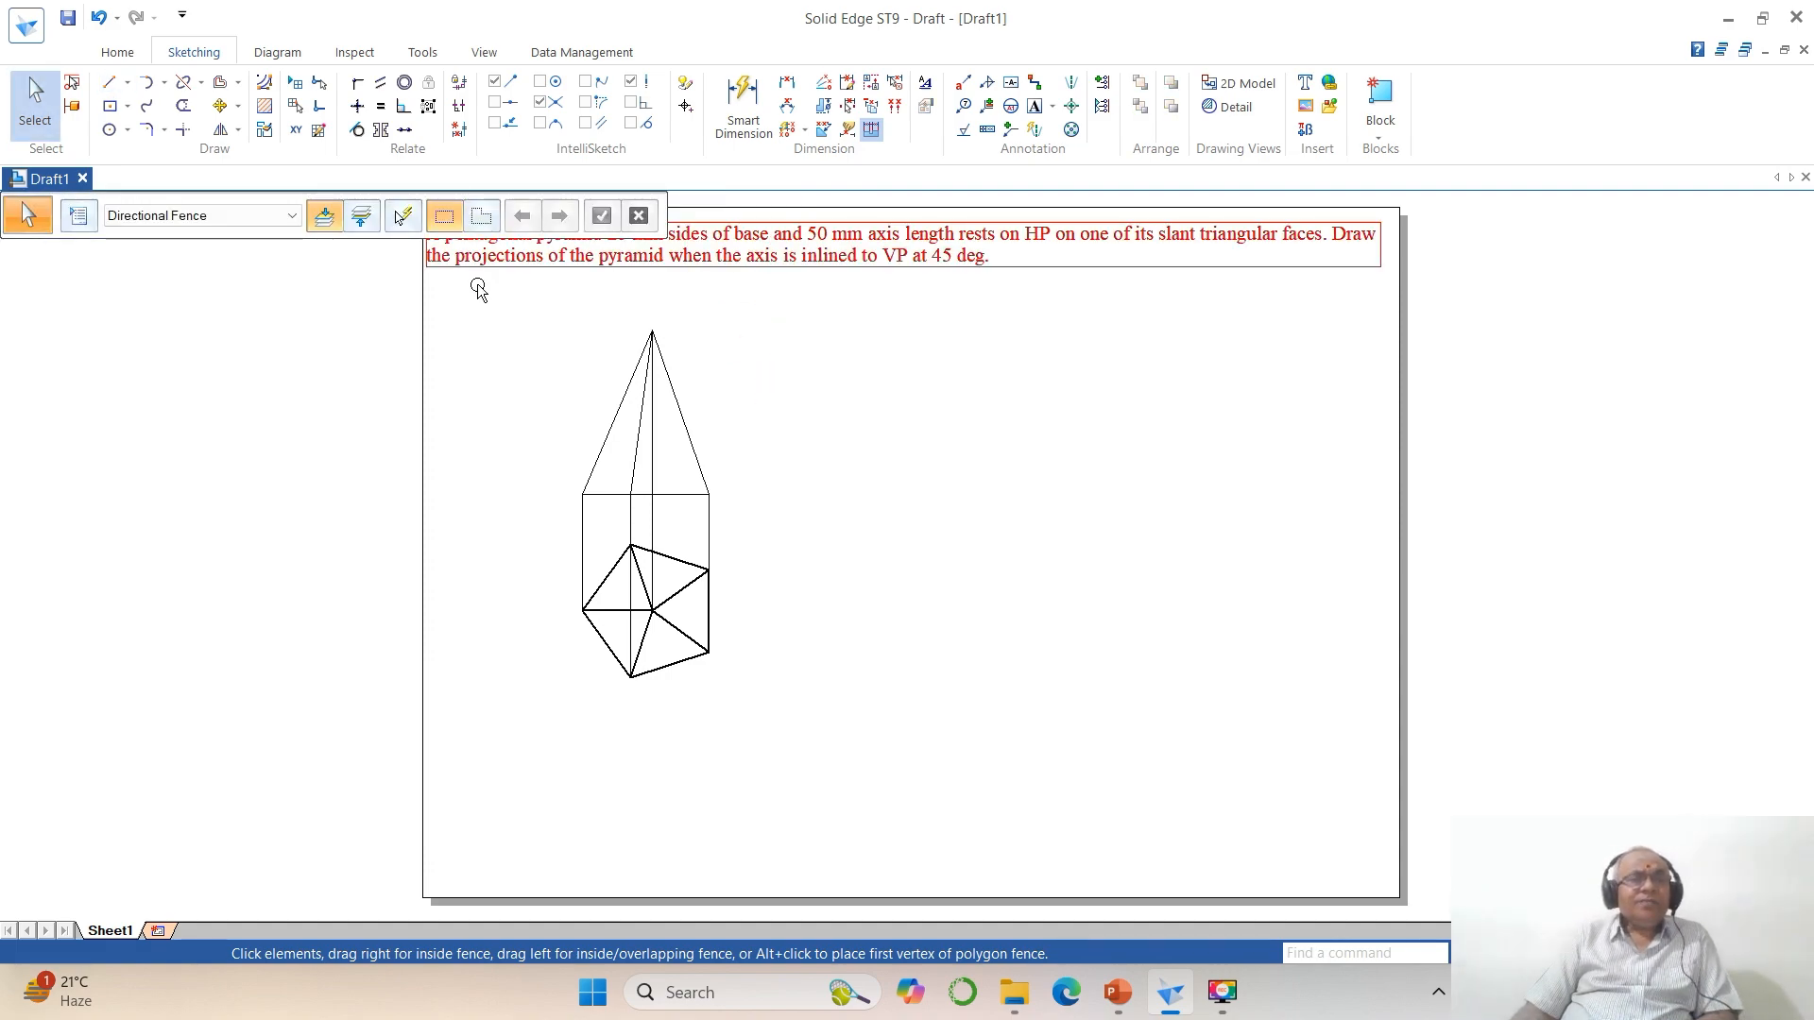
{"action": "left_click", "coordinate": [183, 83]}
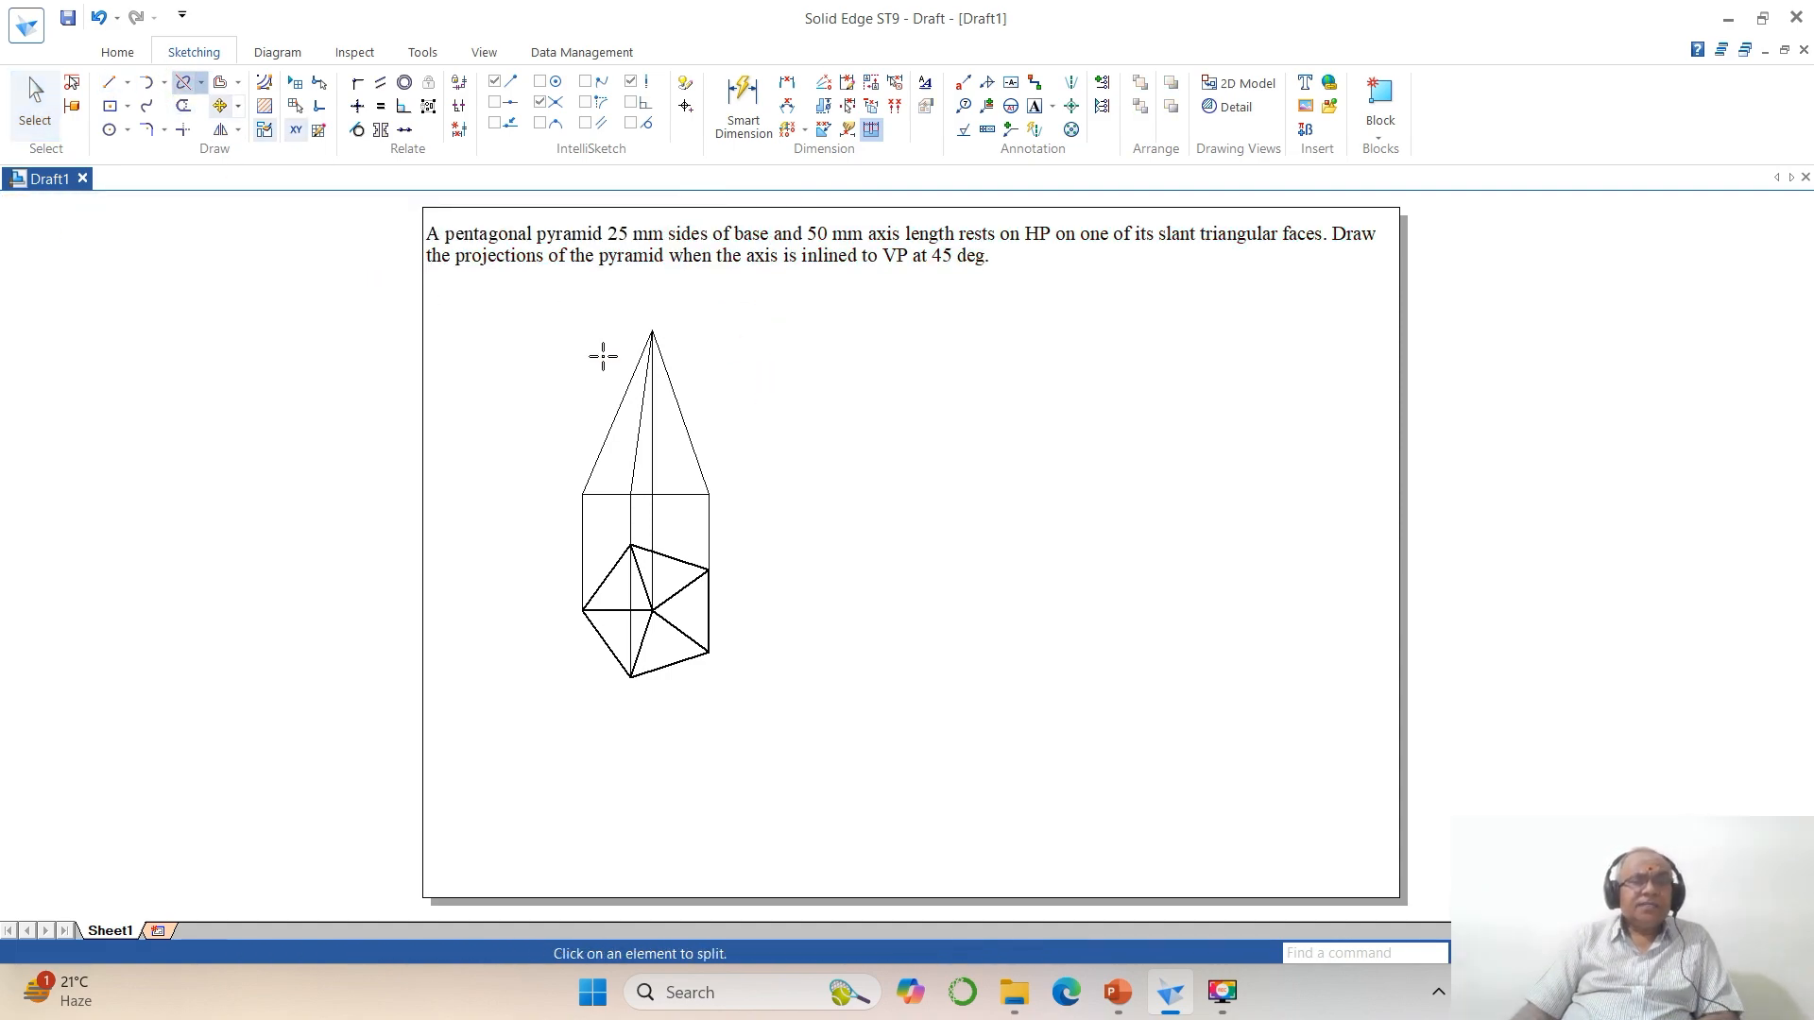
{"action": "left_click", "coordinate": [659, 505]}
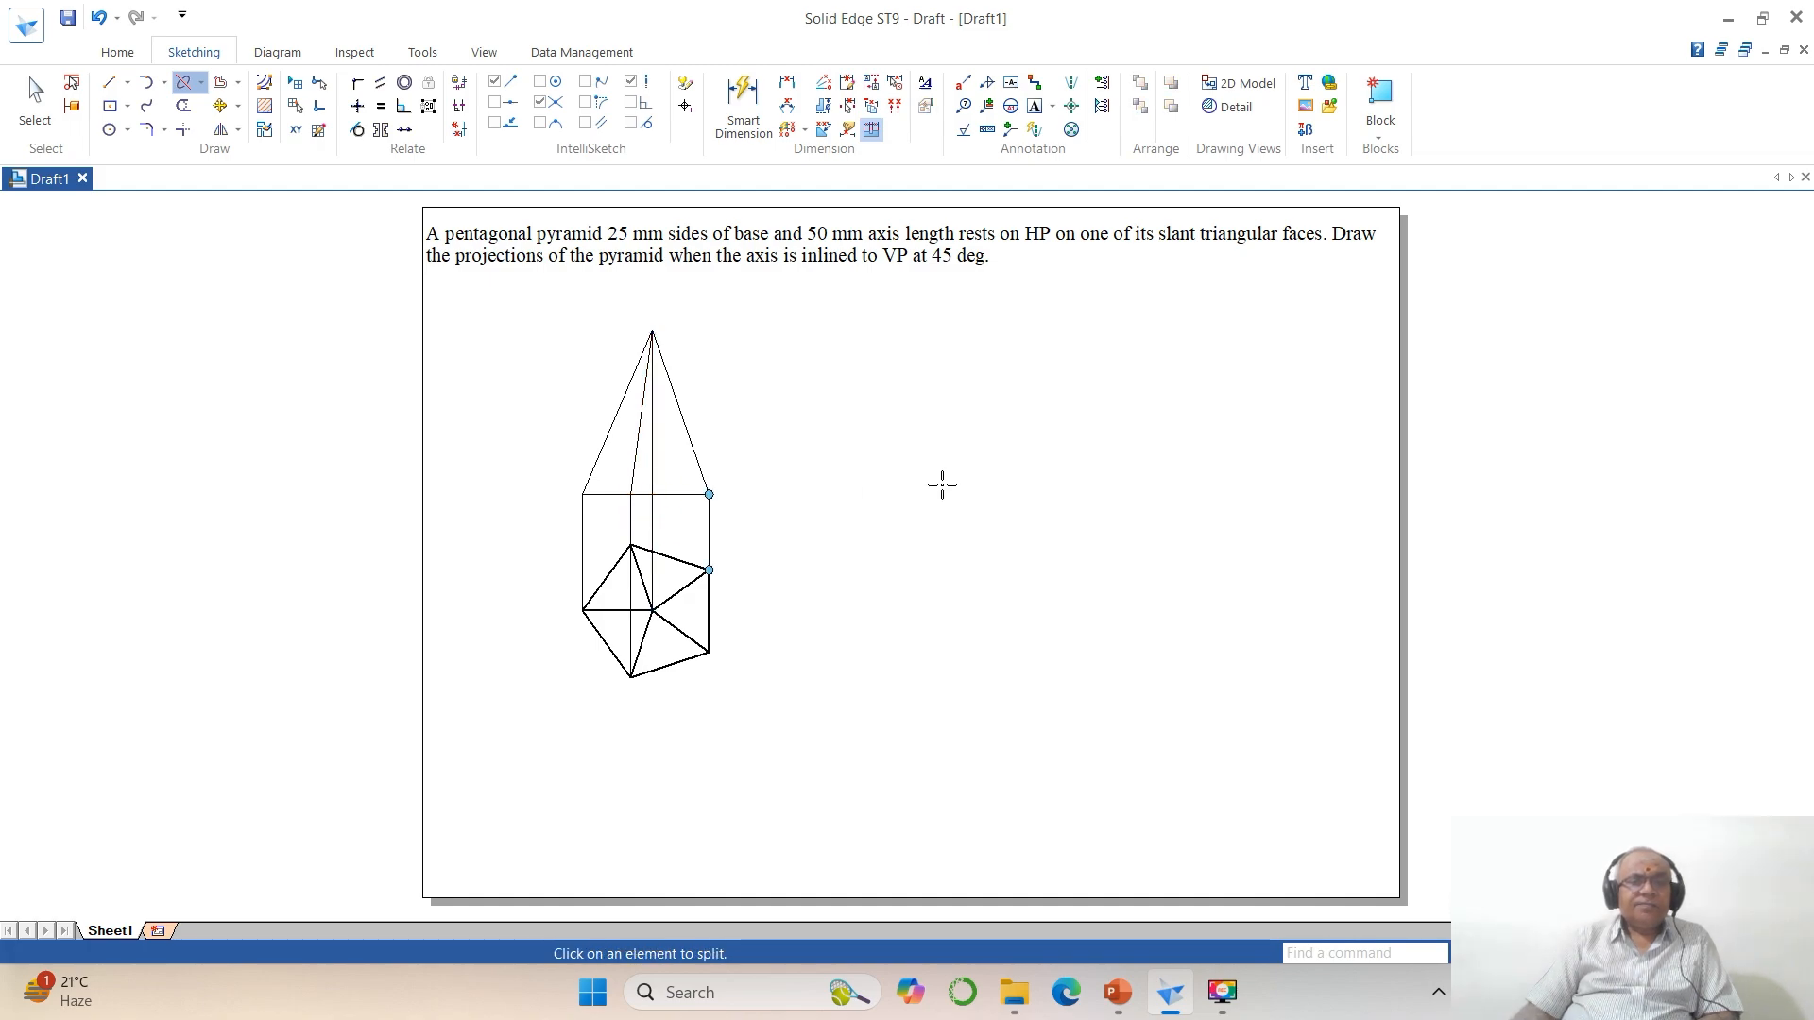
Step: Set the line width of the front view's three slant edges and base line to 0.50 mm
{"action": "left_click", "coordinate": [1519, 952]}
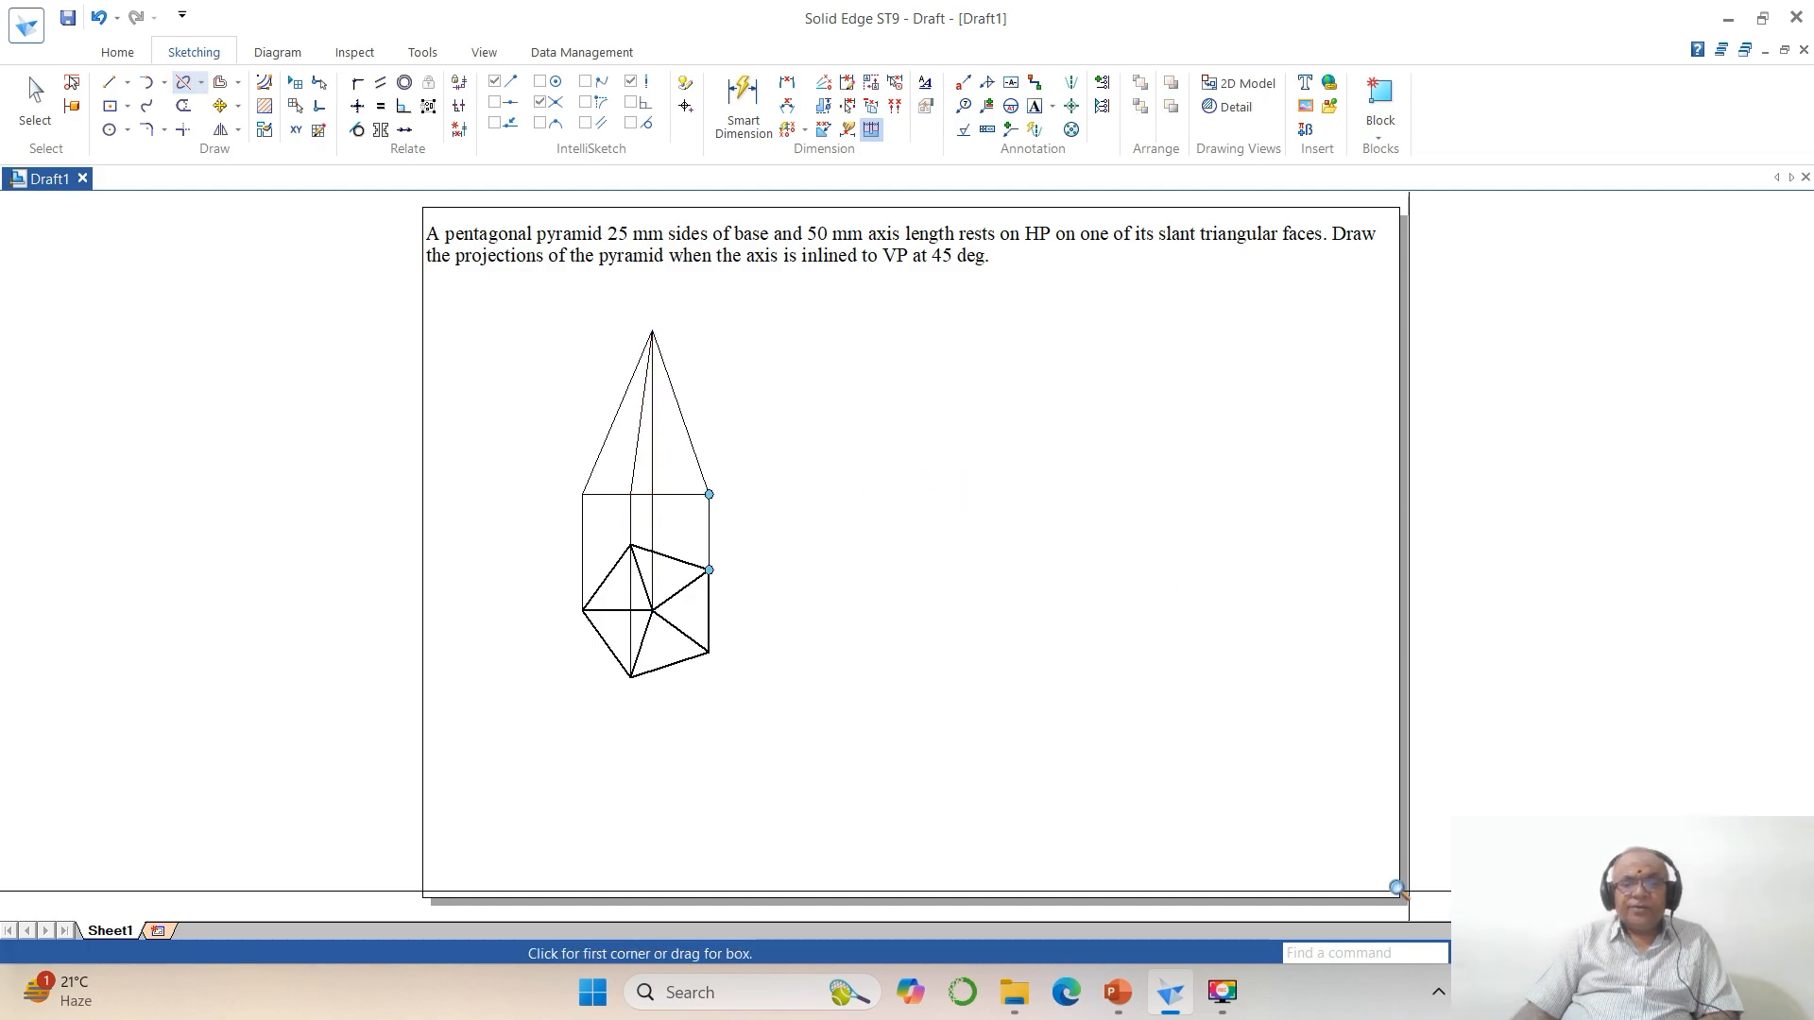
{"action": "left_click", "coordinate": [502, 308]}
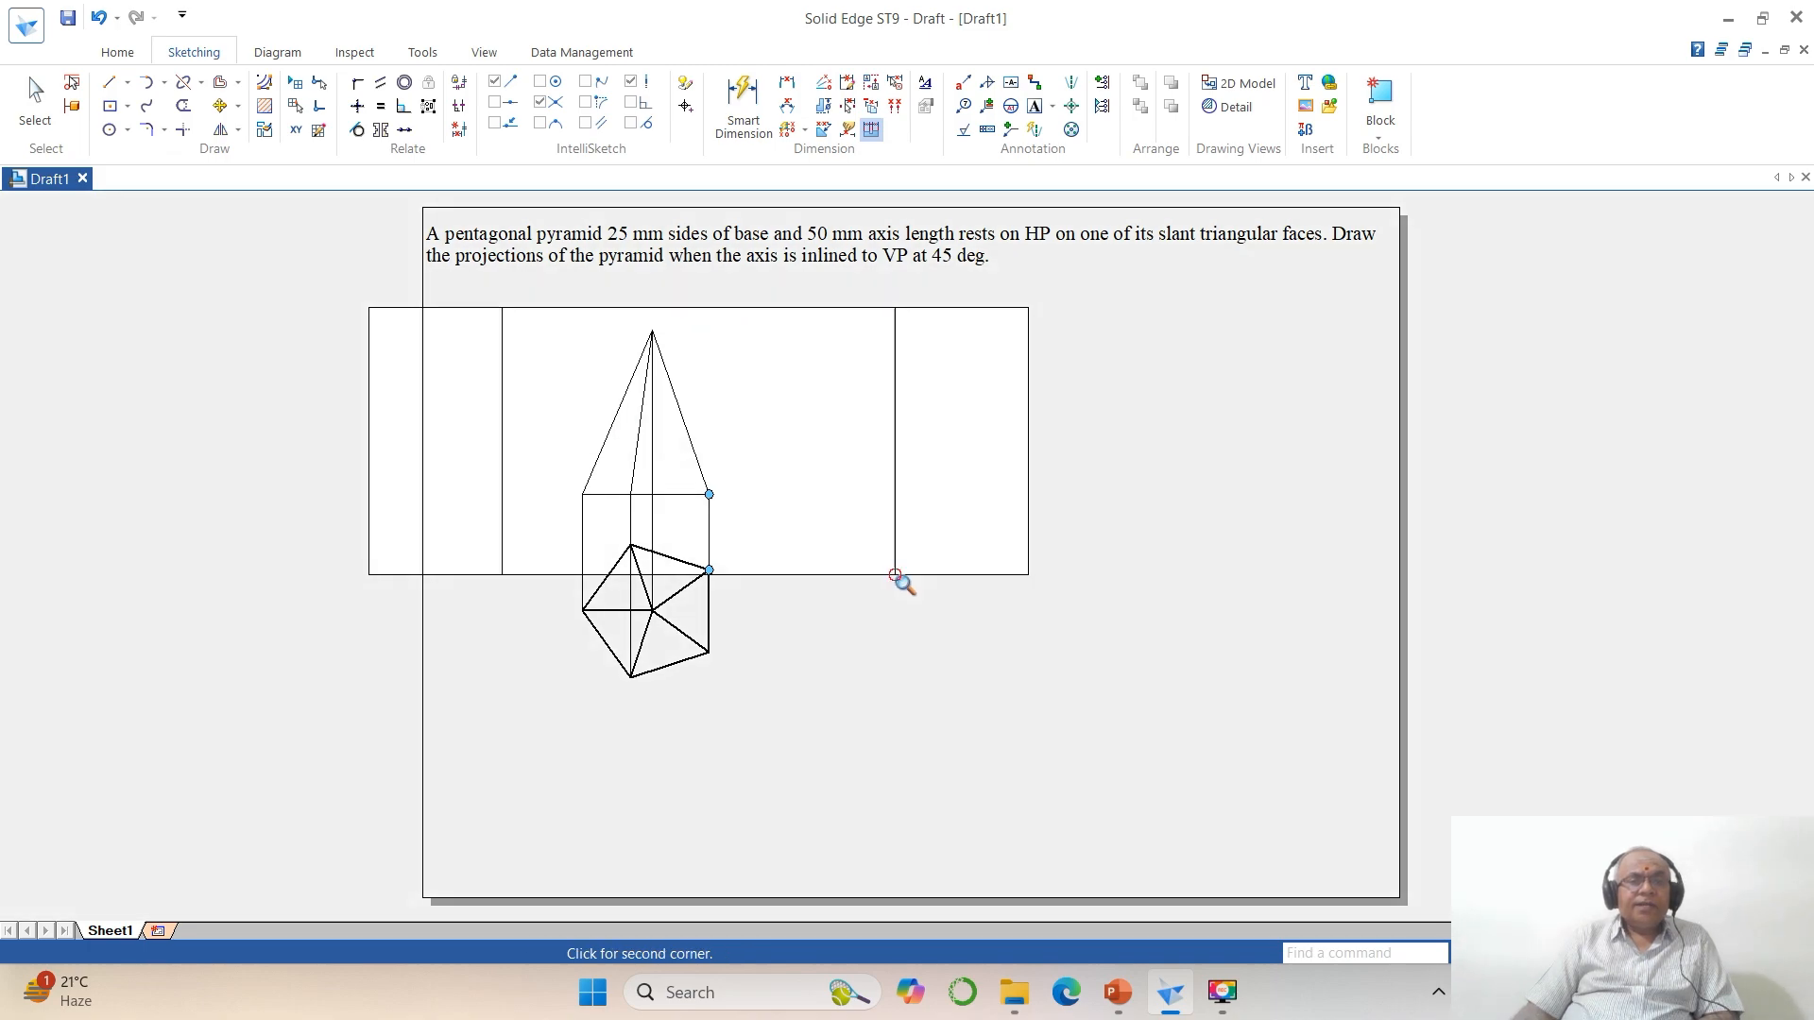
{"action": "left_click", "coordinate": [899, 579]}
{"action": "left_click", "coordinate": [35, 95]}
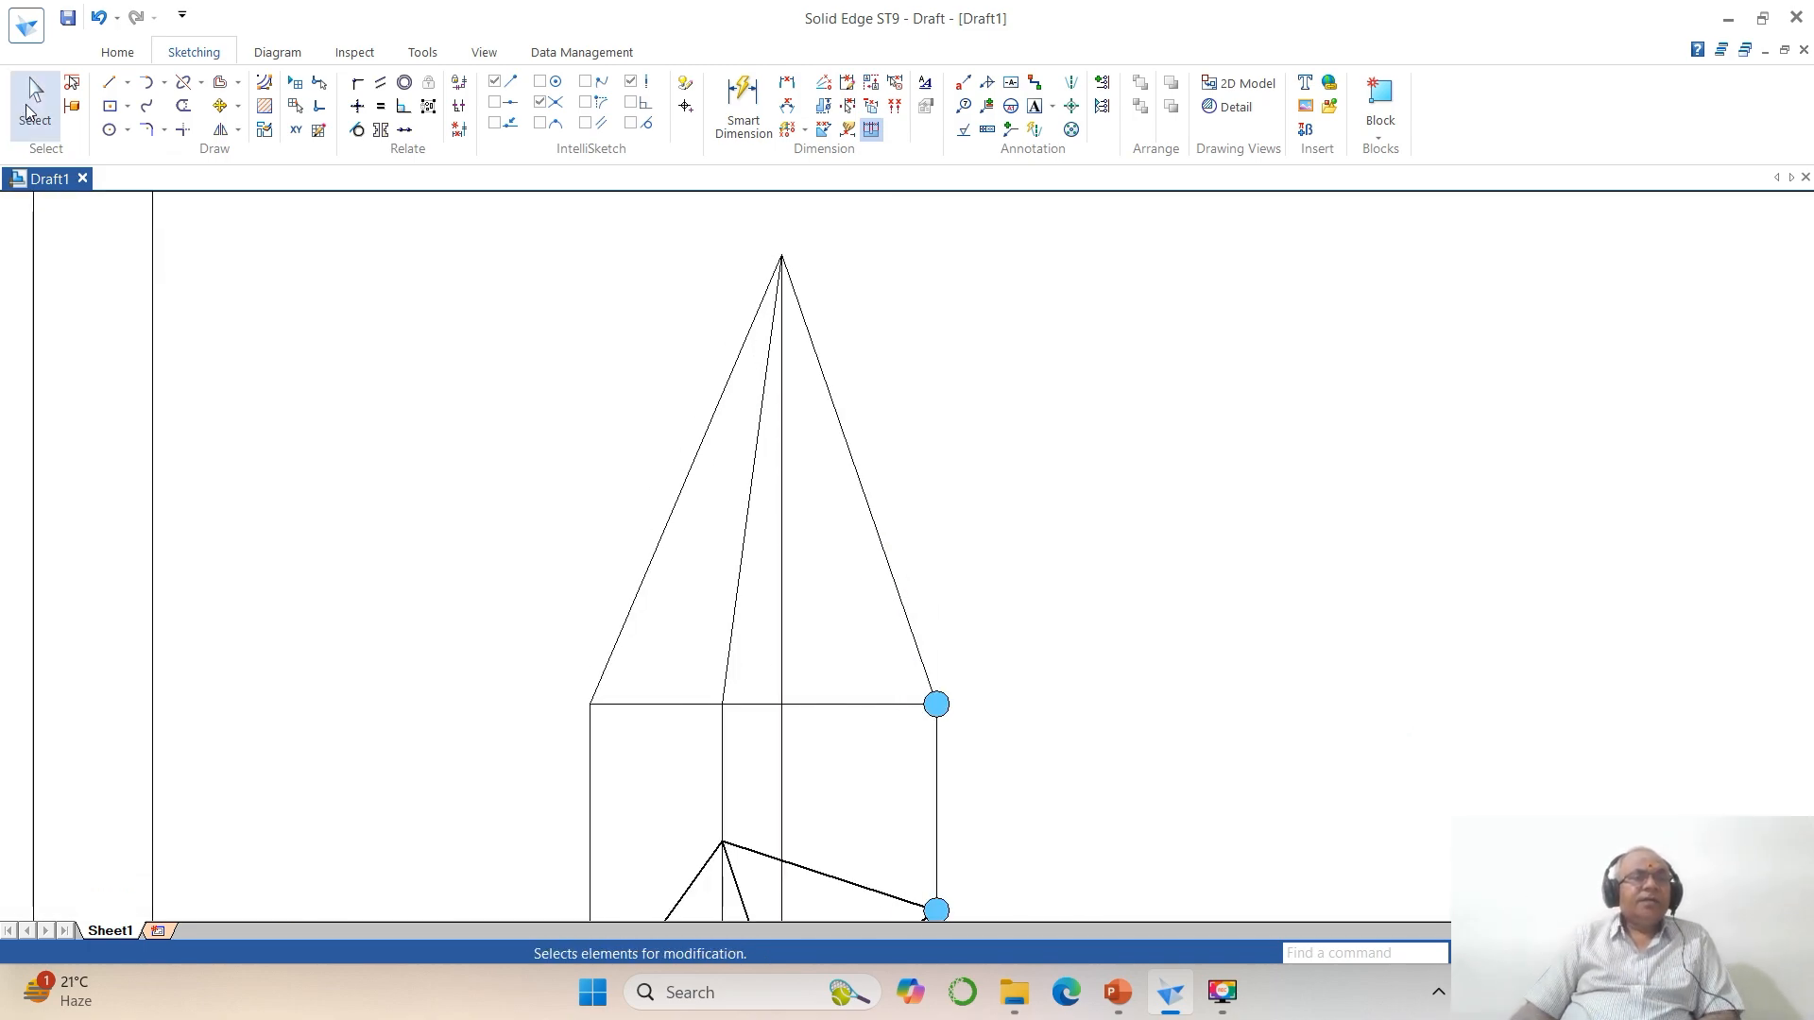
{"action": "left_click", "coordinate": [684, 475]}
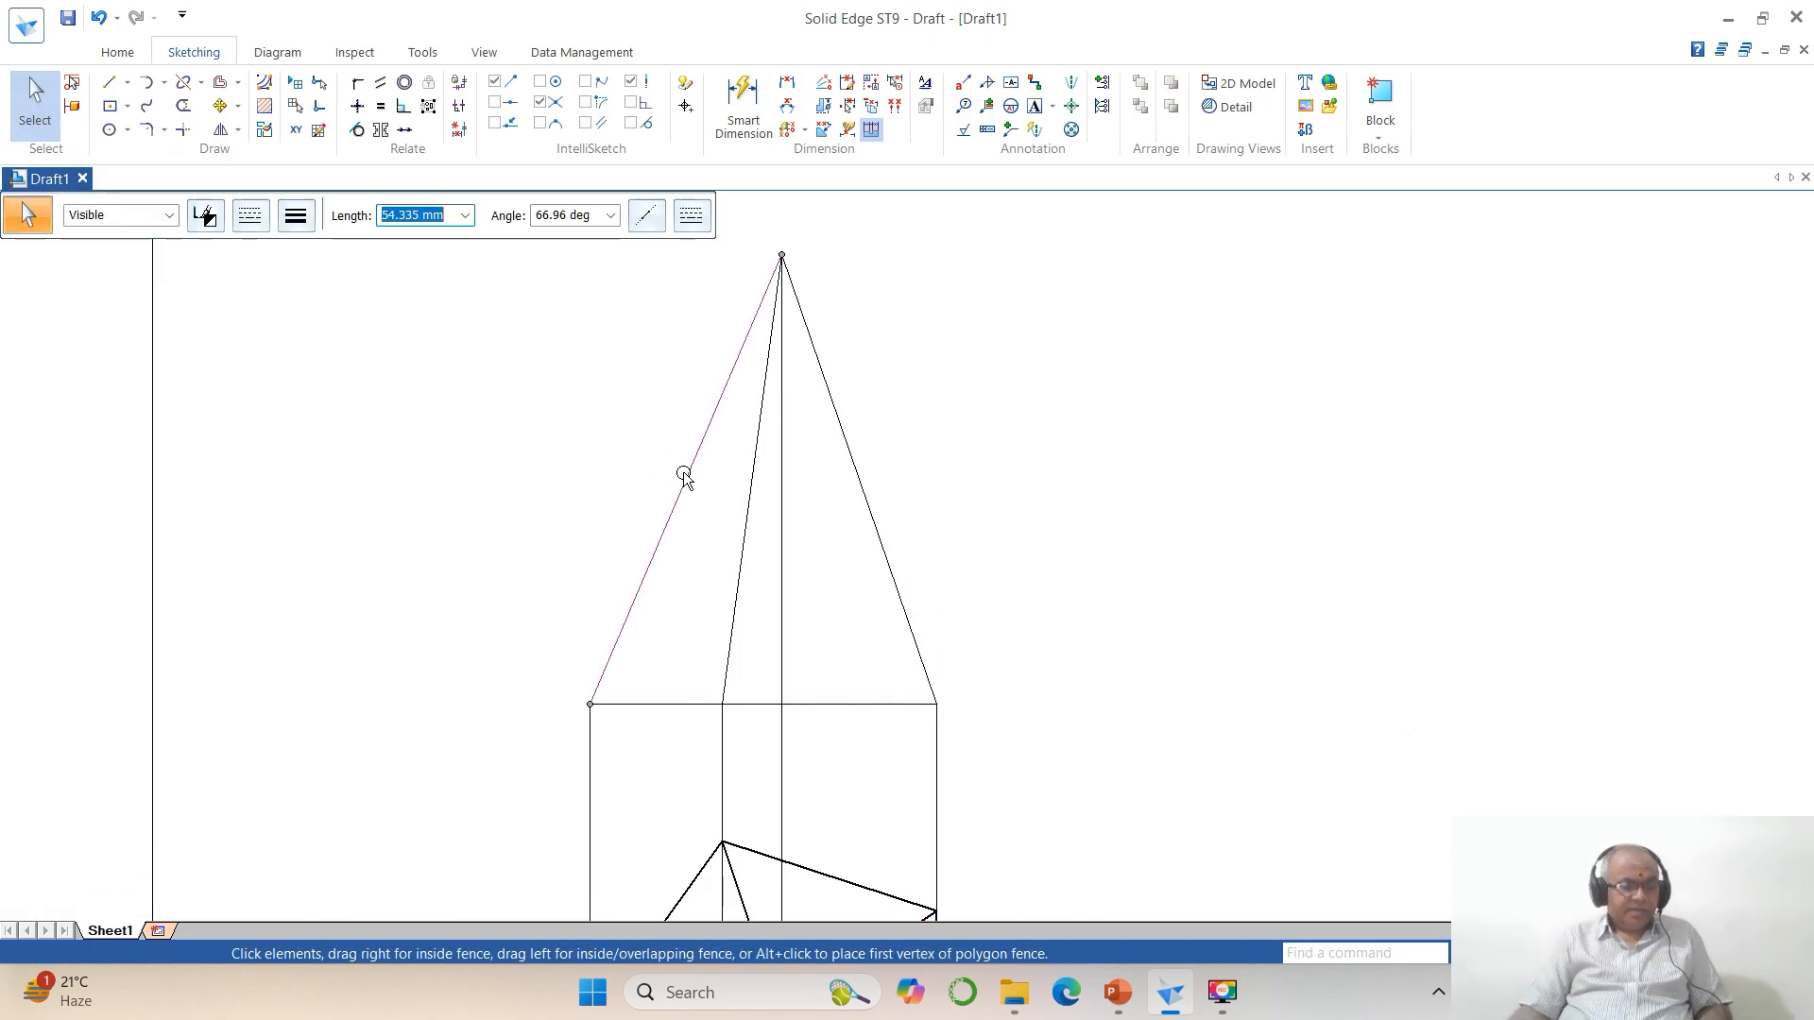
{"action": "left_click", "coordinate": [749, 495], "text": "ctrl"}
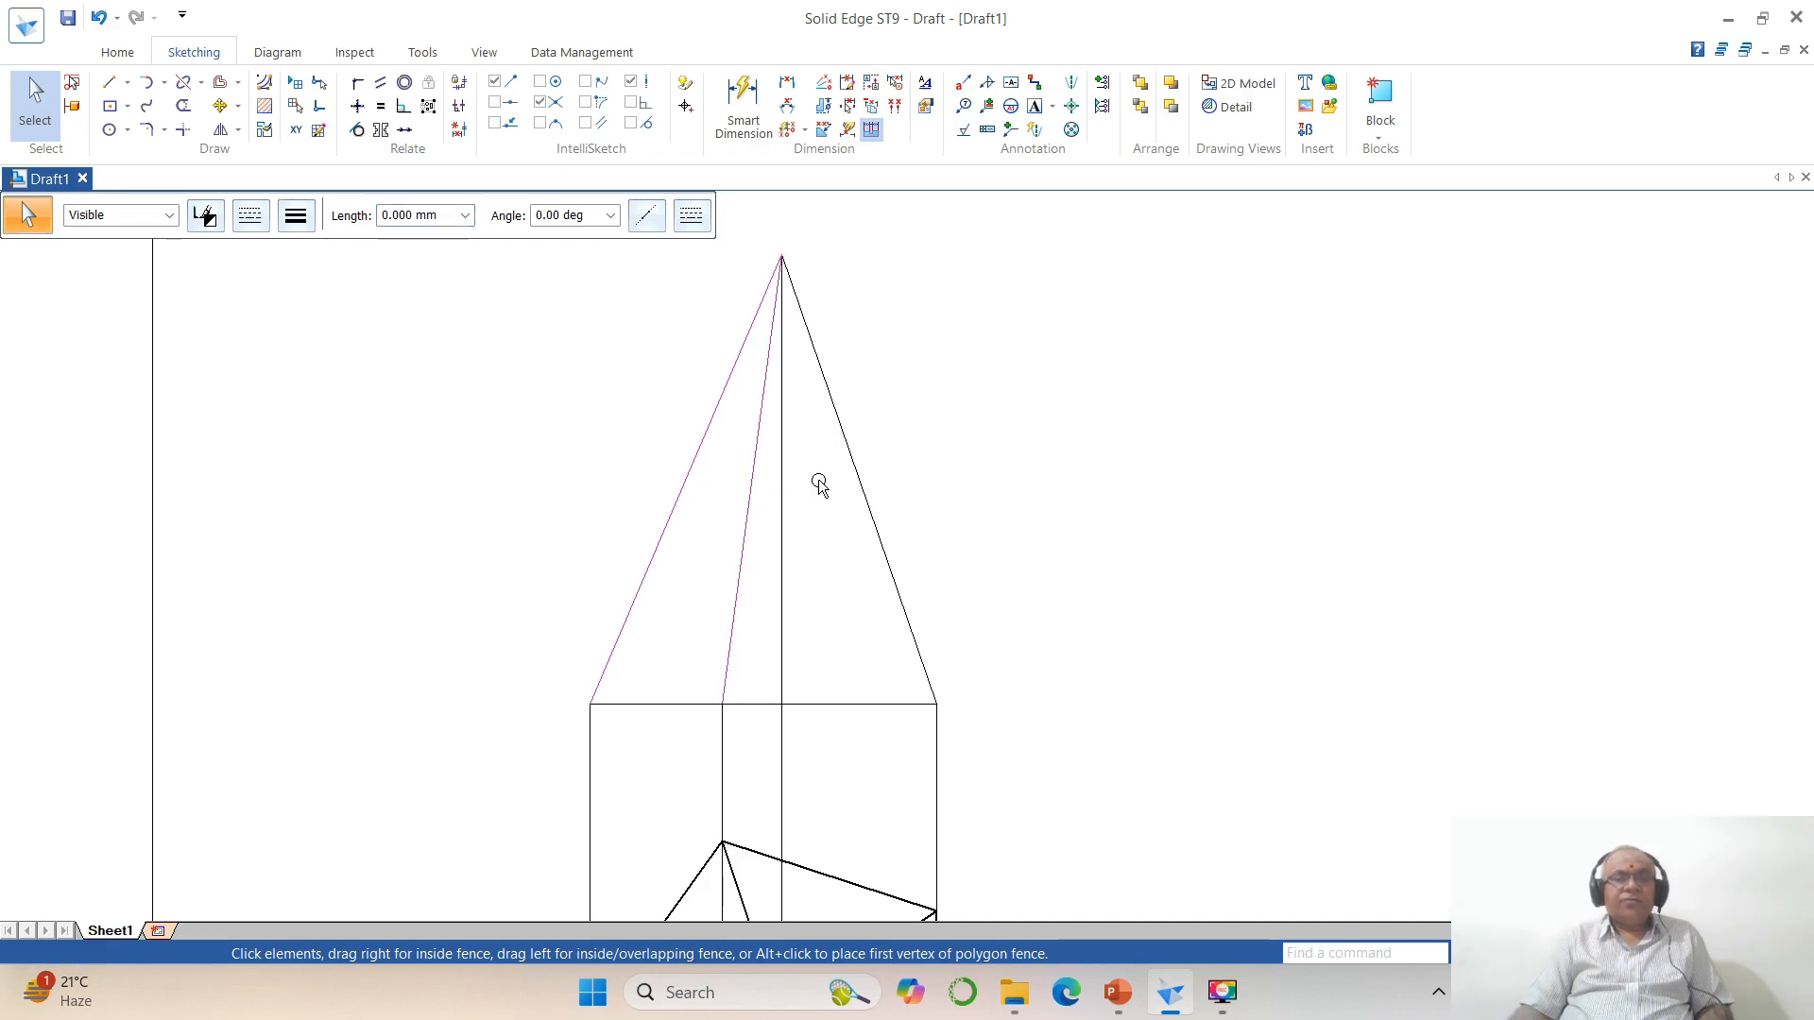
{"action": "left_click", "coordinate": [849, 477], "text": "ctrl"}
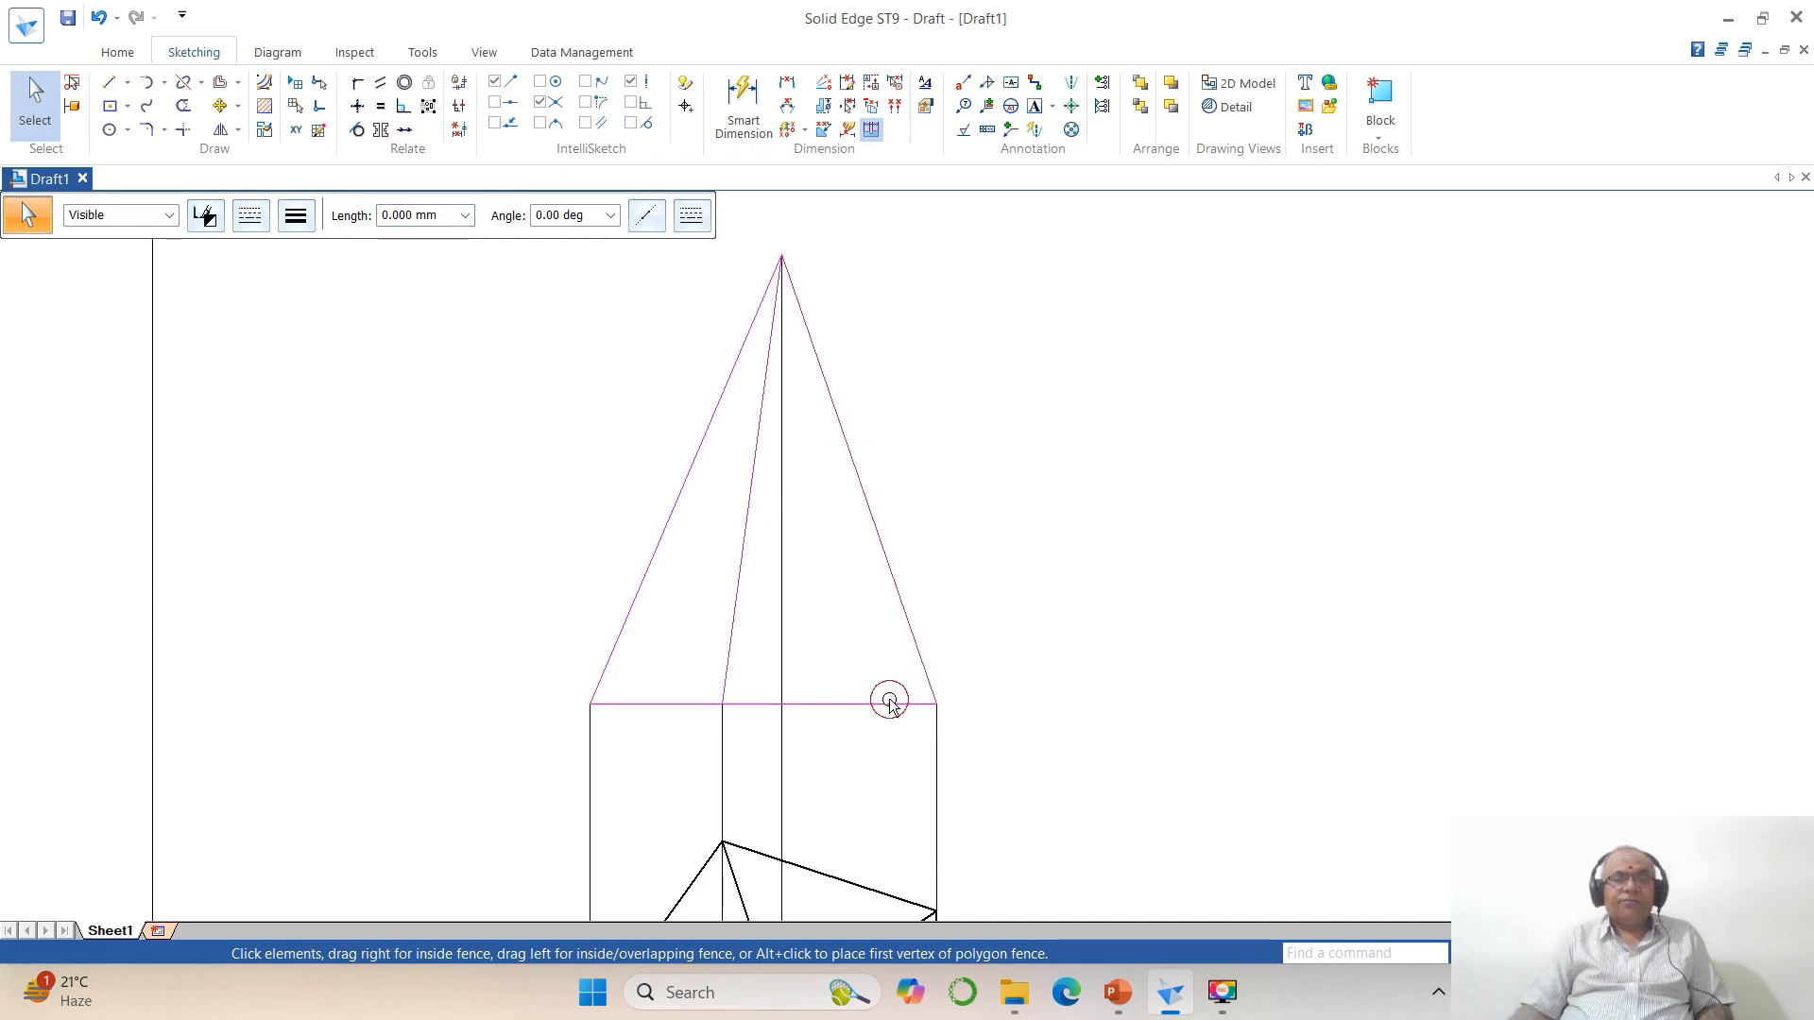
{"action": "left_click", "coordinate": [296, 216]}
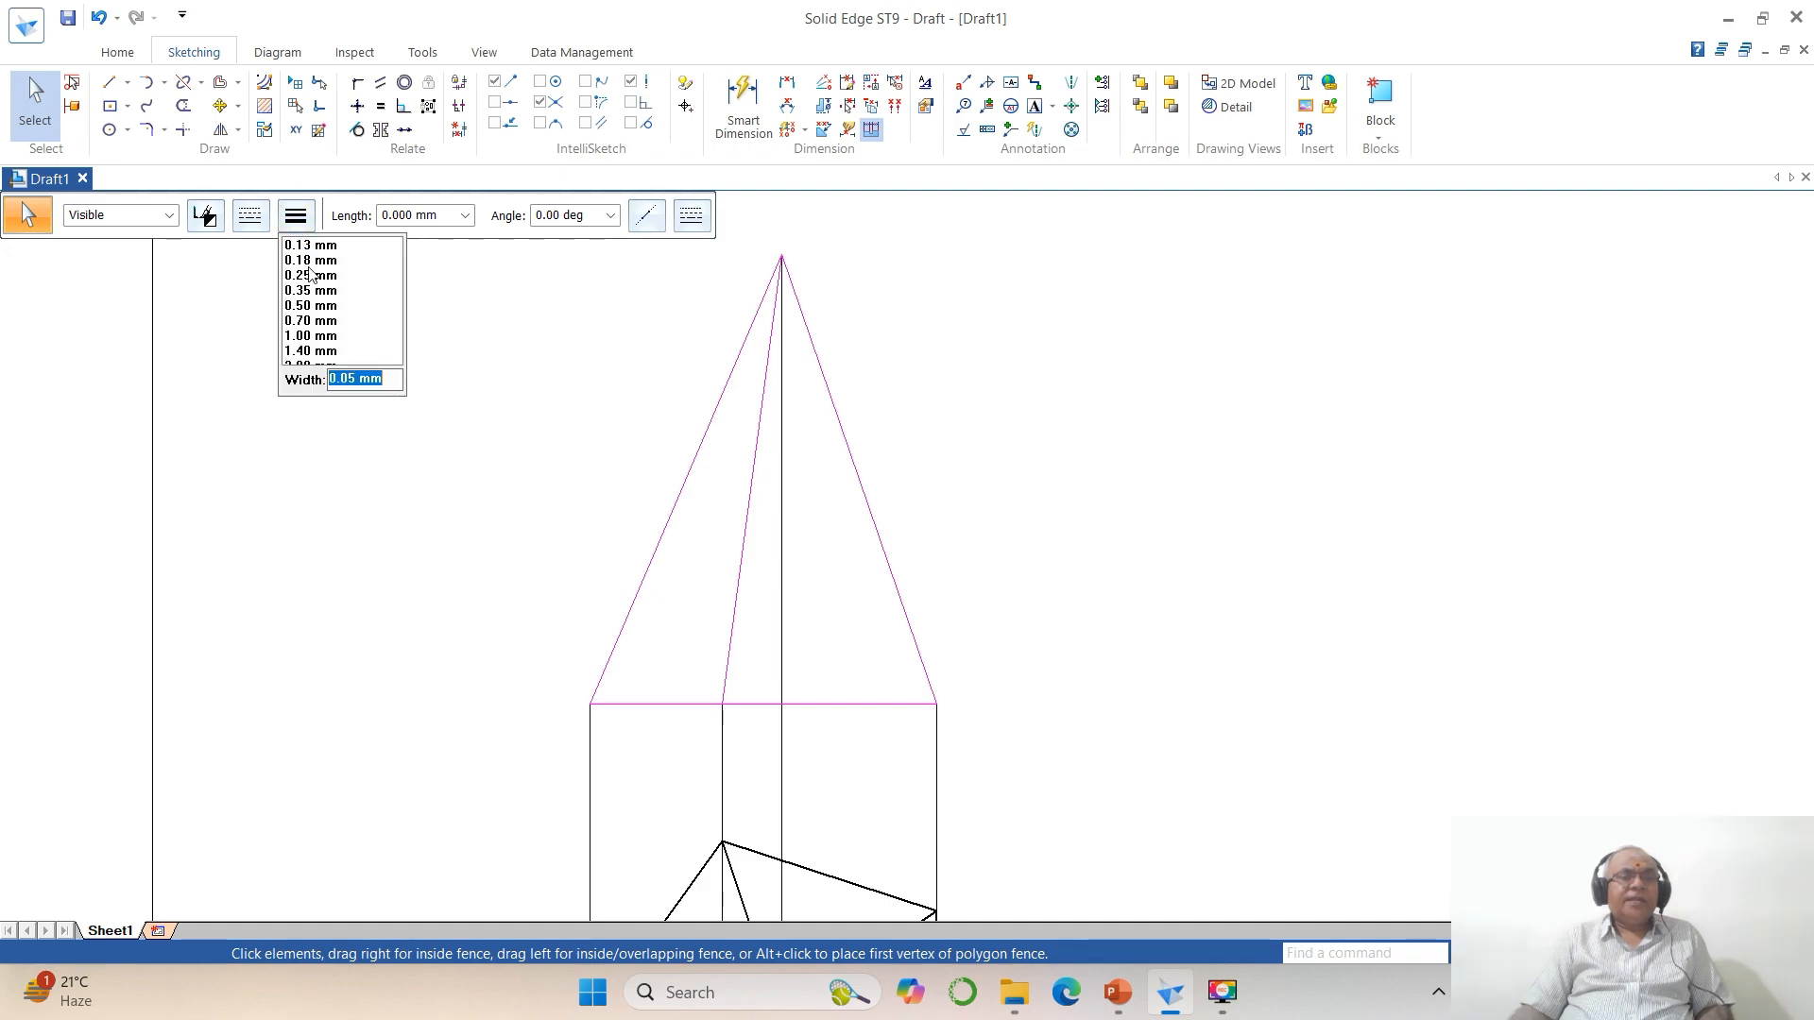
{"action": "left_click", "coordinate": [324, 310]}
{"action": "left_click", "coordinate": [973, 391]}
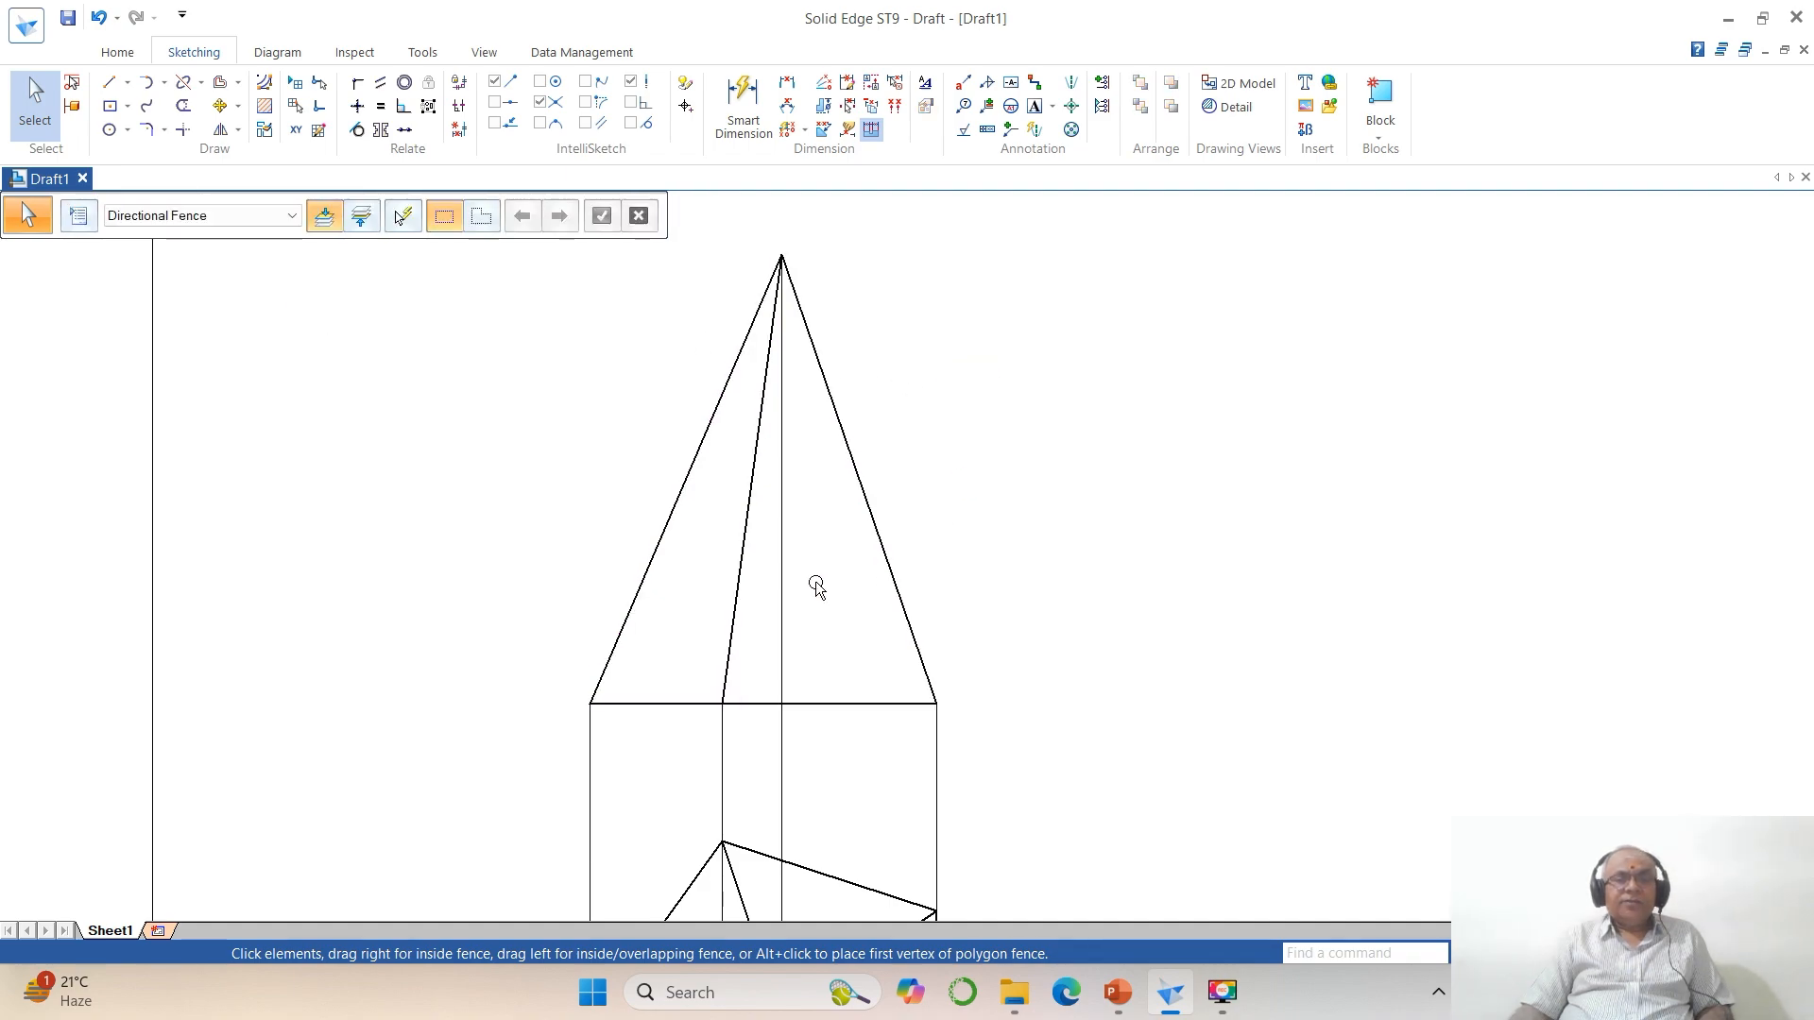
Step: Change the axis line running from the apex to the base to a long dash-dot centre line type
{"action": "left_click", "coordinate": [782, 570]}
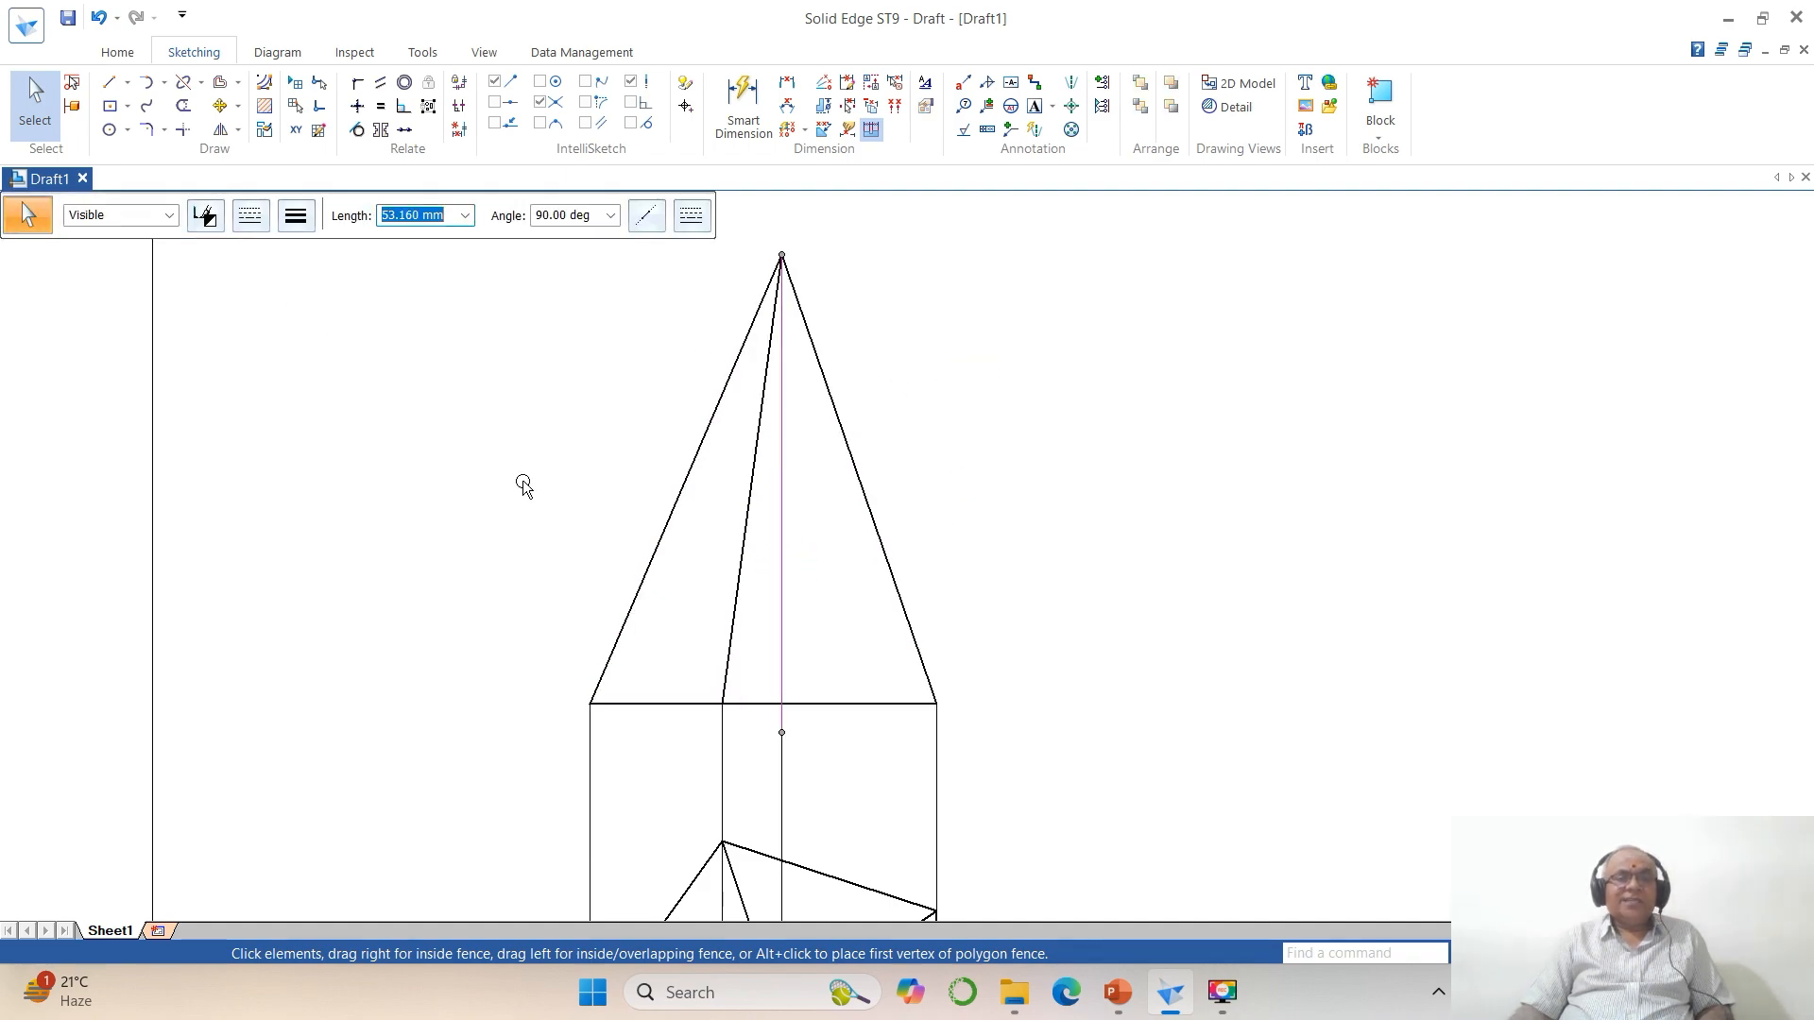
{"action": "left_click", "coordinate": [250, 216]}
{"action": "left_click", "coordinate": [264, 281]}
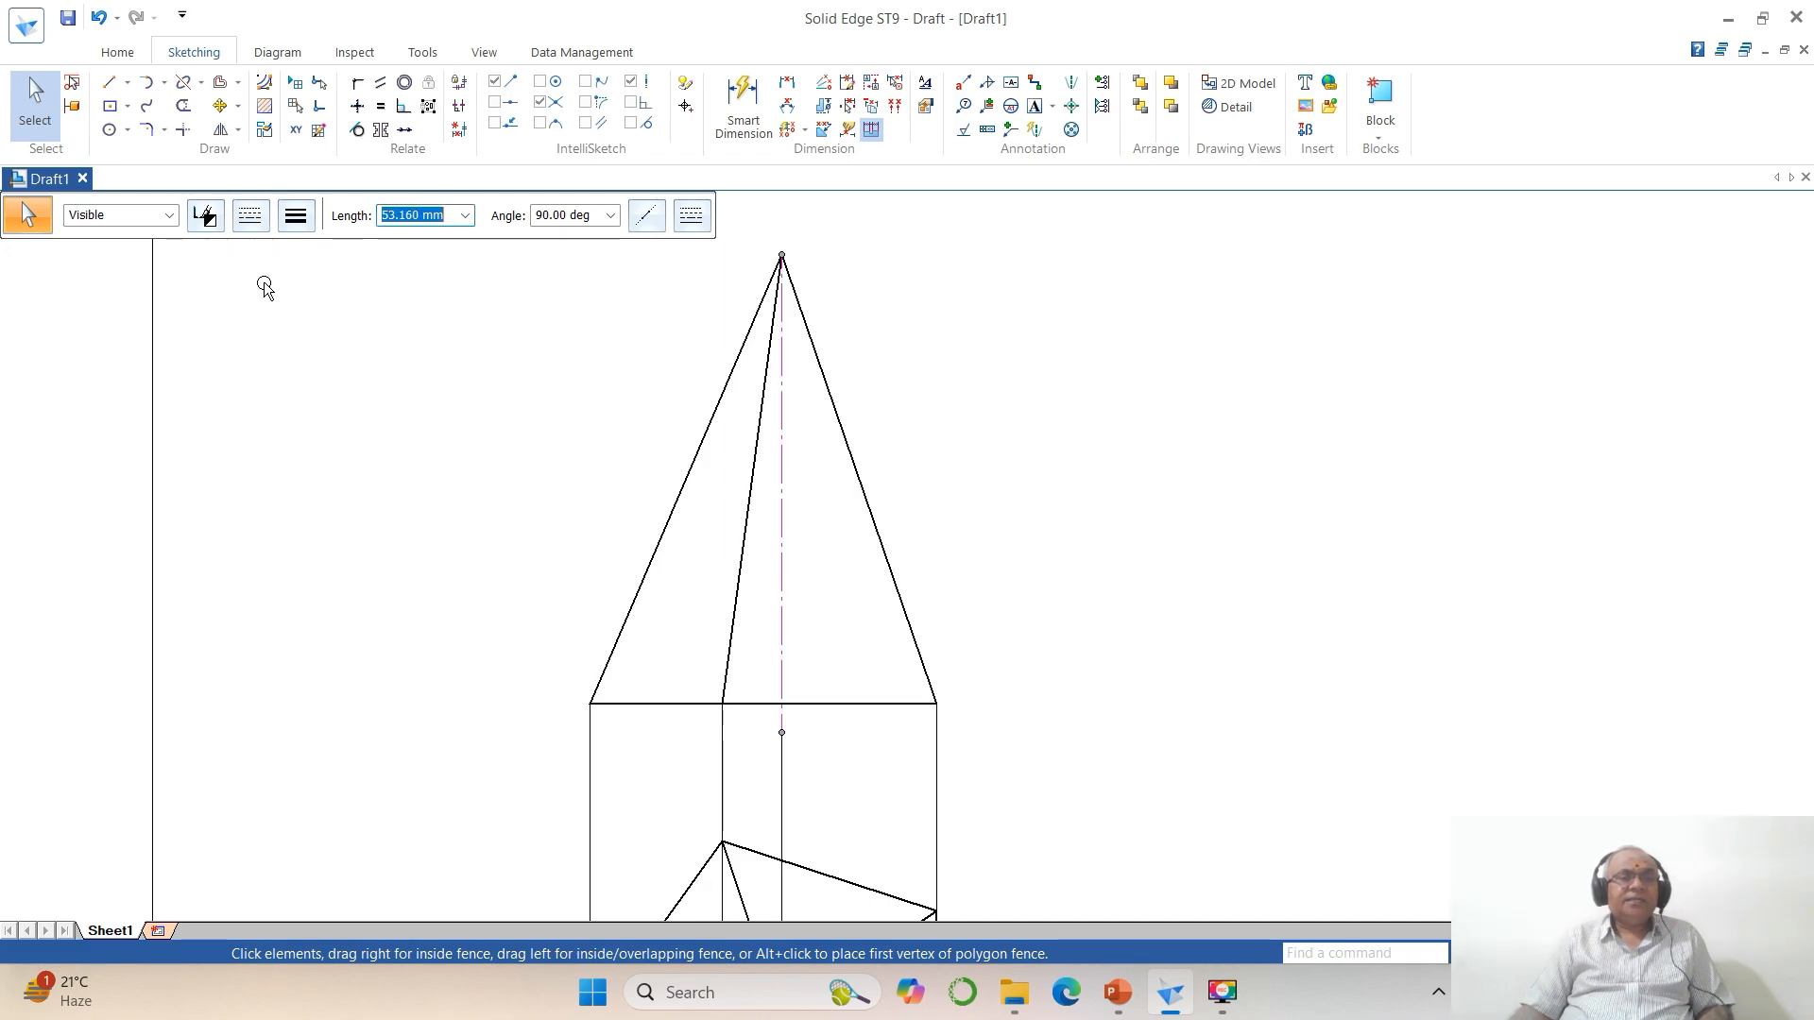
{"action": "left_click", "coordinate": [250, 215]}
{"action": "left_click", "coordinate": [281, 301]}
{"action": "left_click", "coordinate": [1121, 429]}
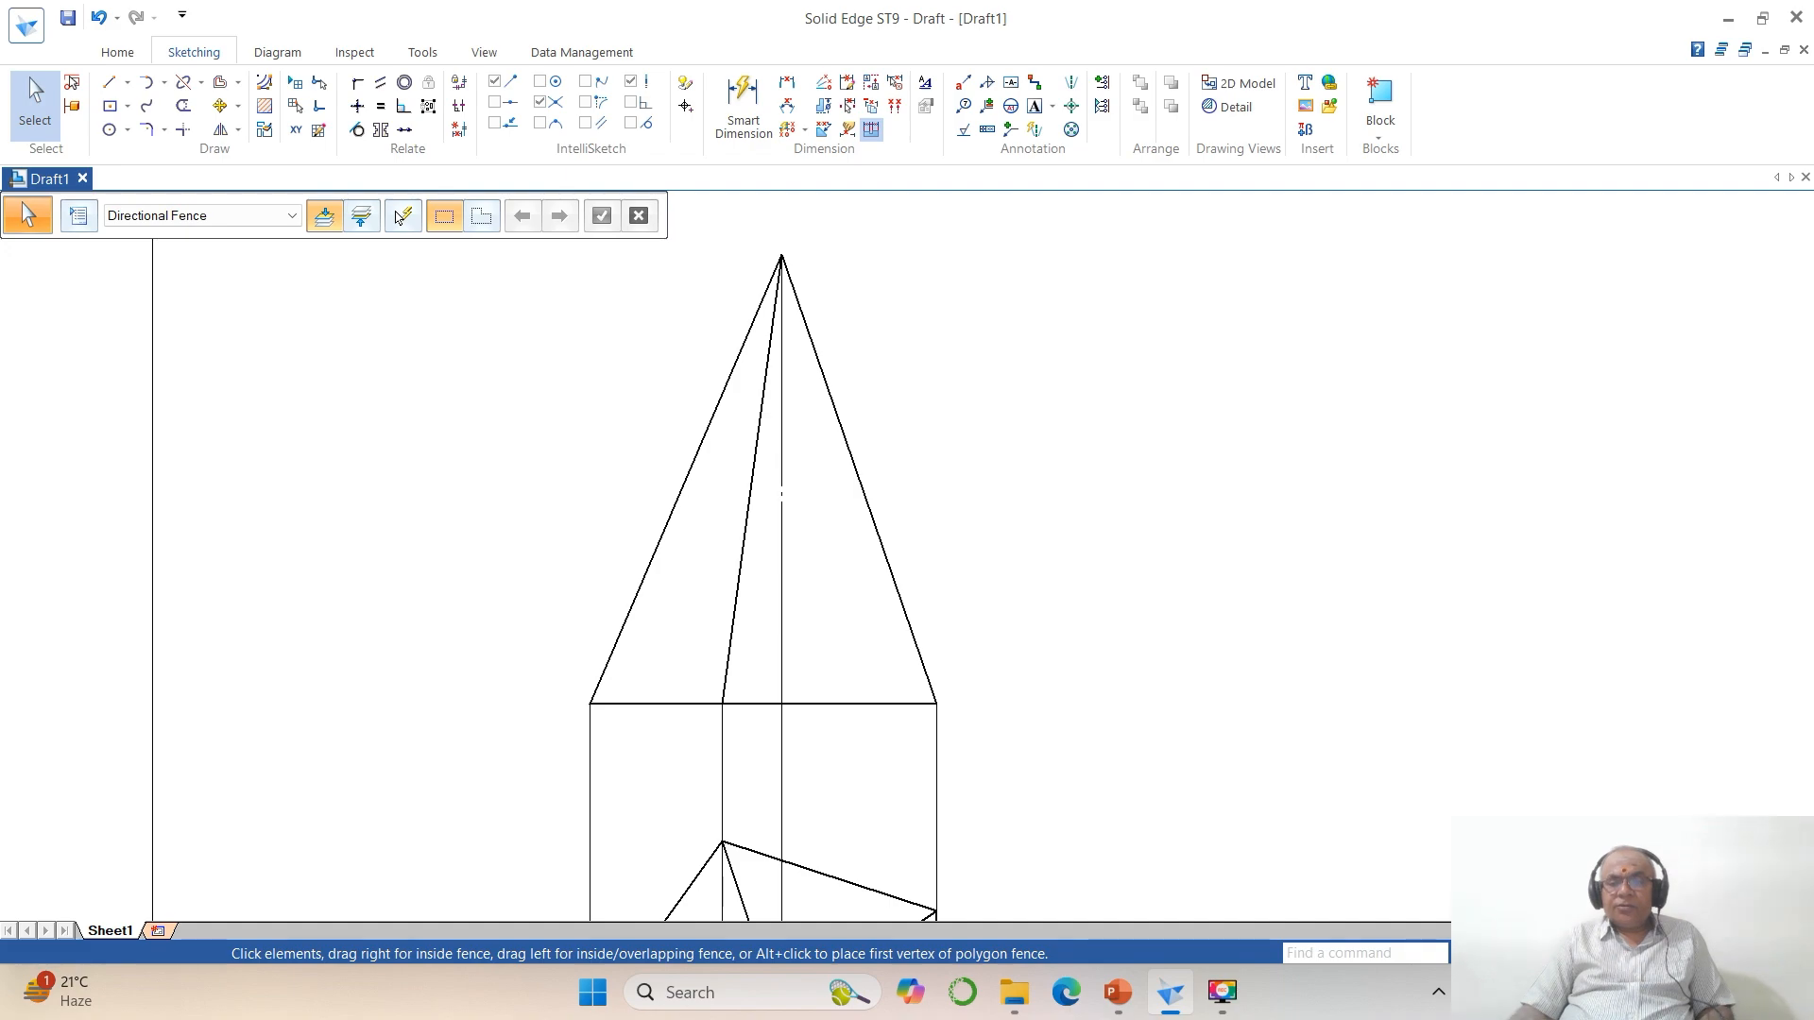
Step: Group all the elements of the pyramid's front view, including its axis line
{"action": "left_click", "coordinate": [1520, 953]}
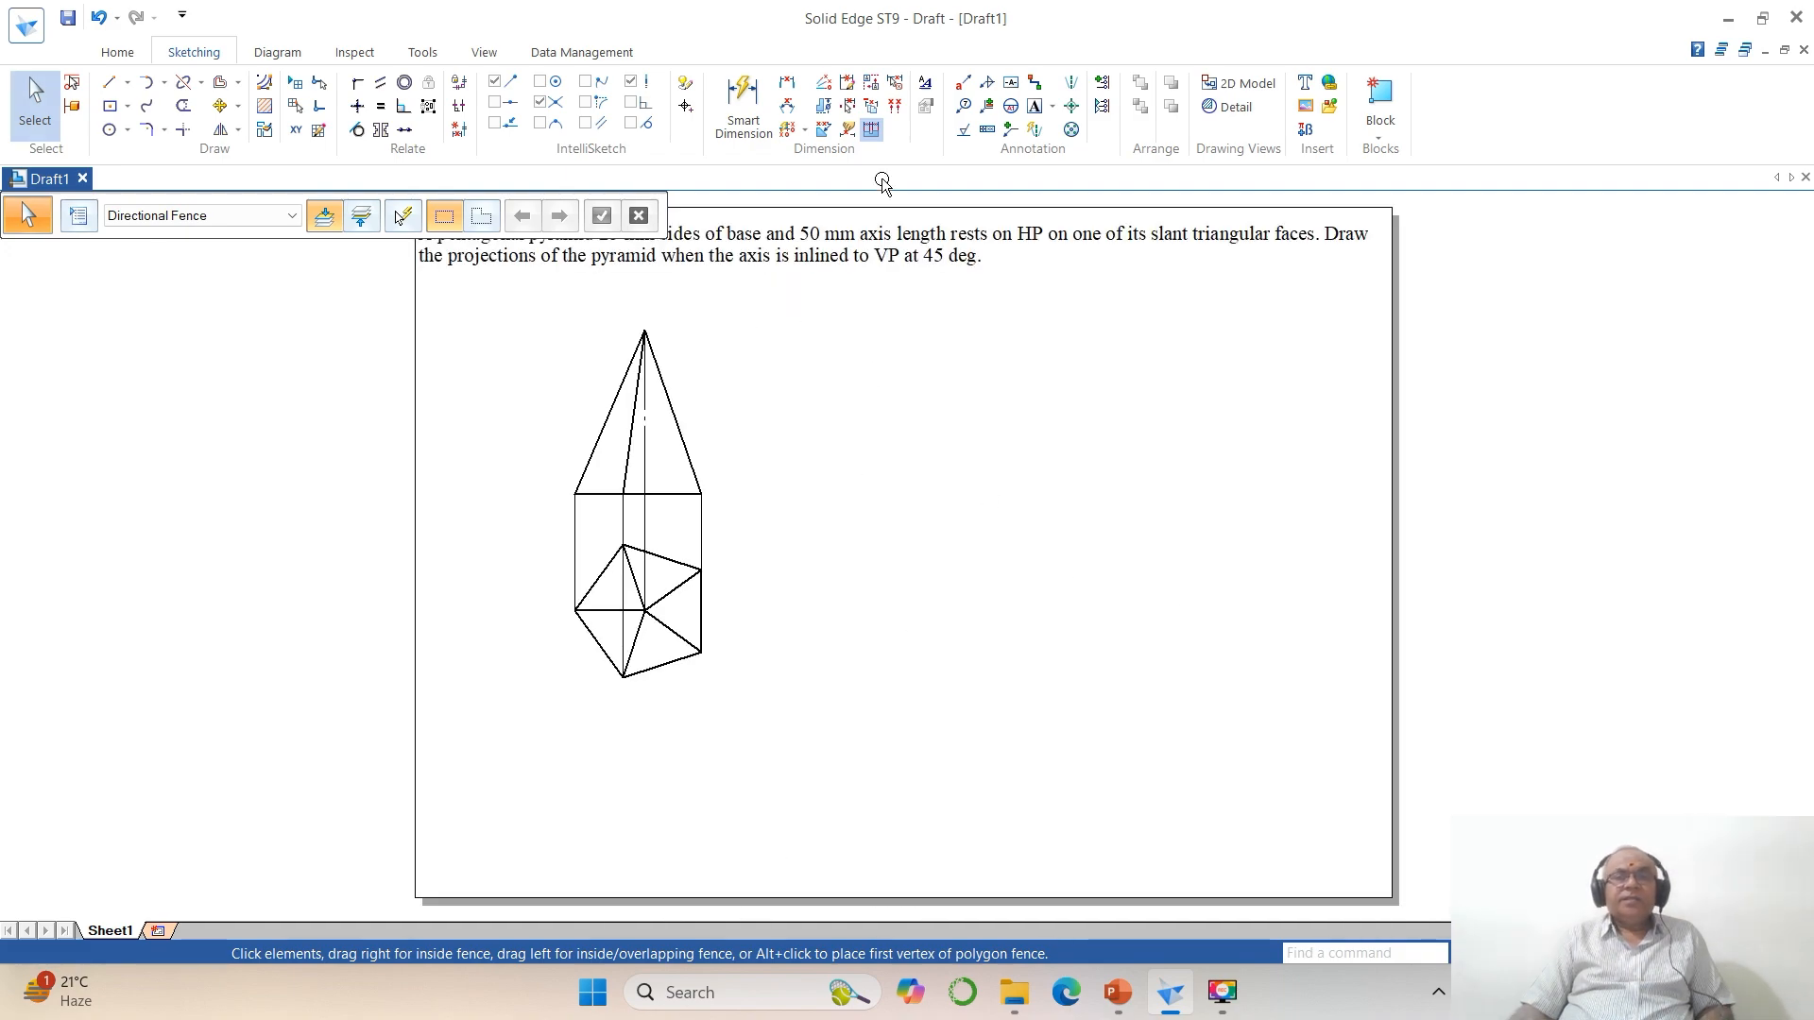
{"action": "left_click", "coordinate": [1380, 127]}
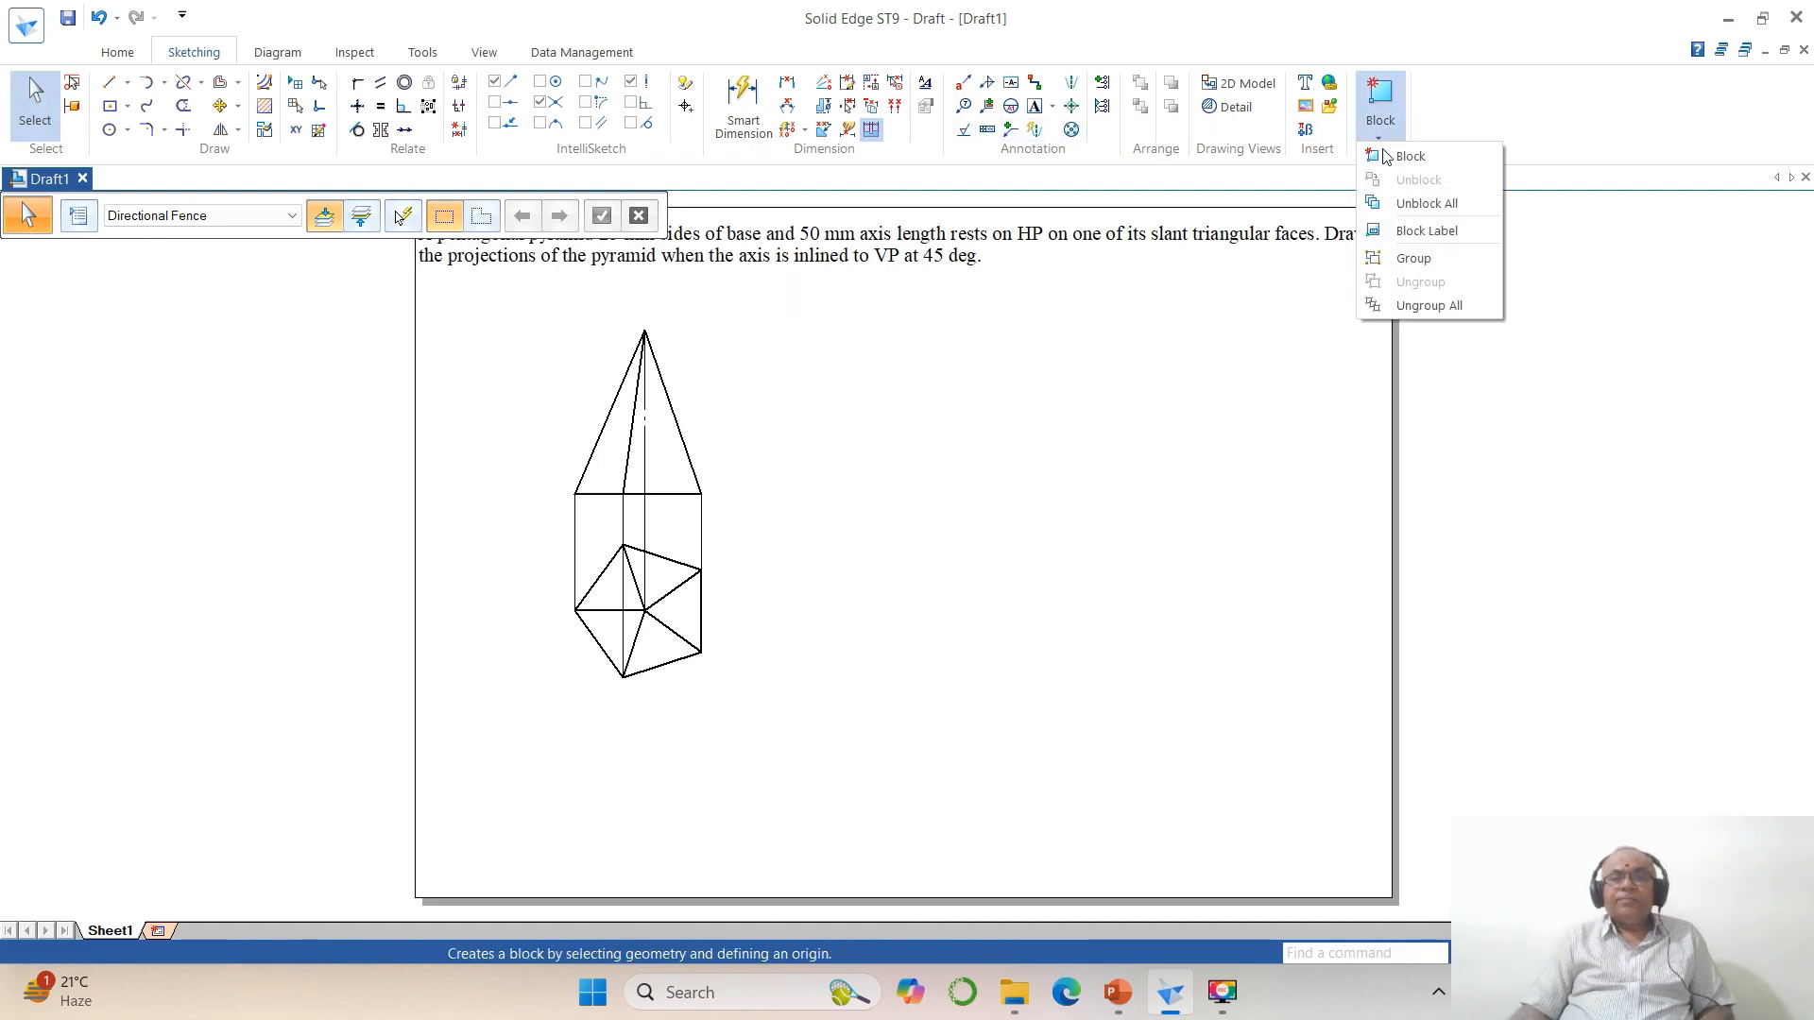
{"action": "left_click", "coordinate": [1421, 257]}
{"action": "left_click_drag", "start_coordinate": [511, 305], "coordinate": [823, 528]}
{"action": "right_click", "coordinate": [823, 528]}
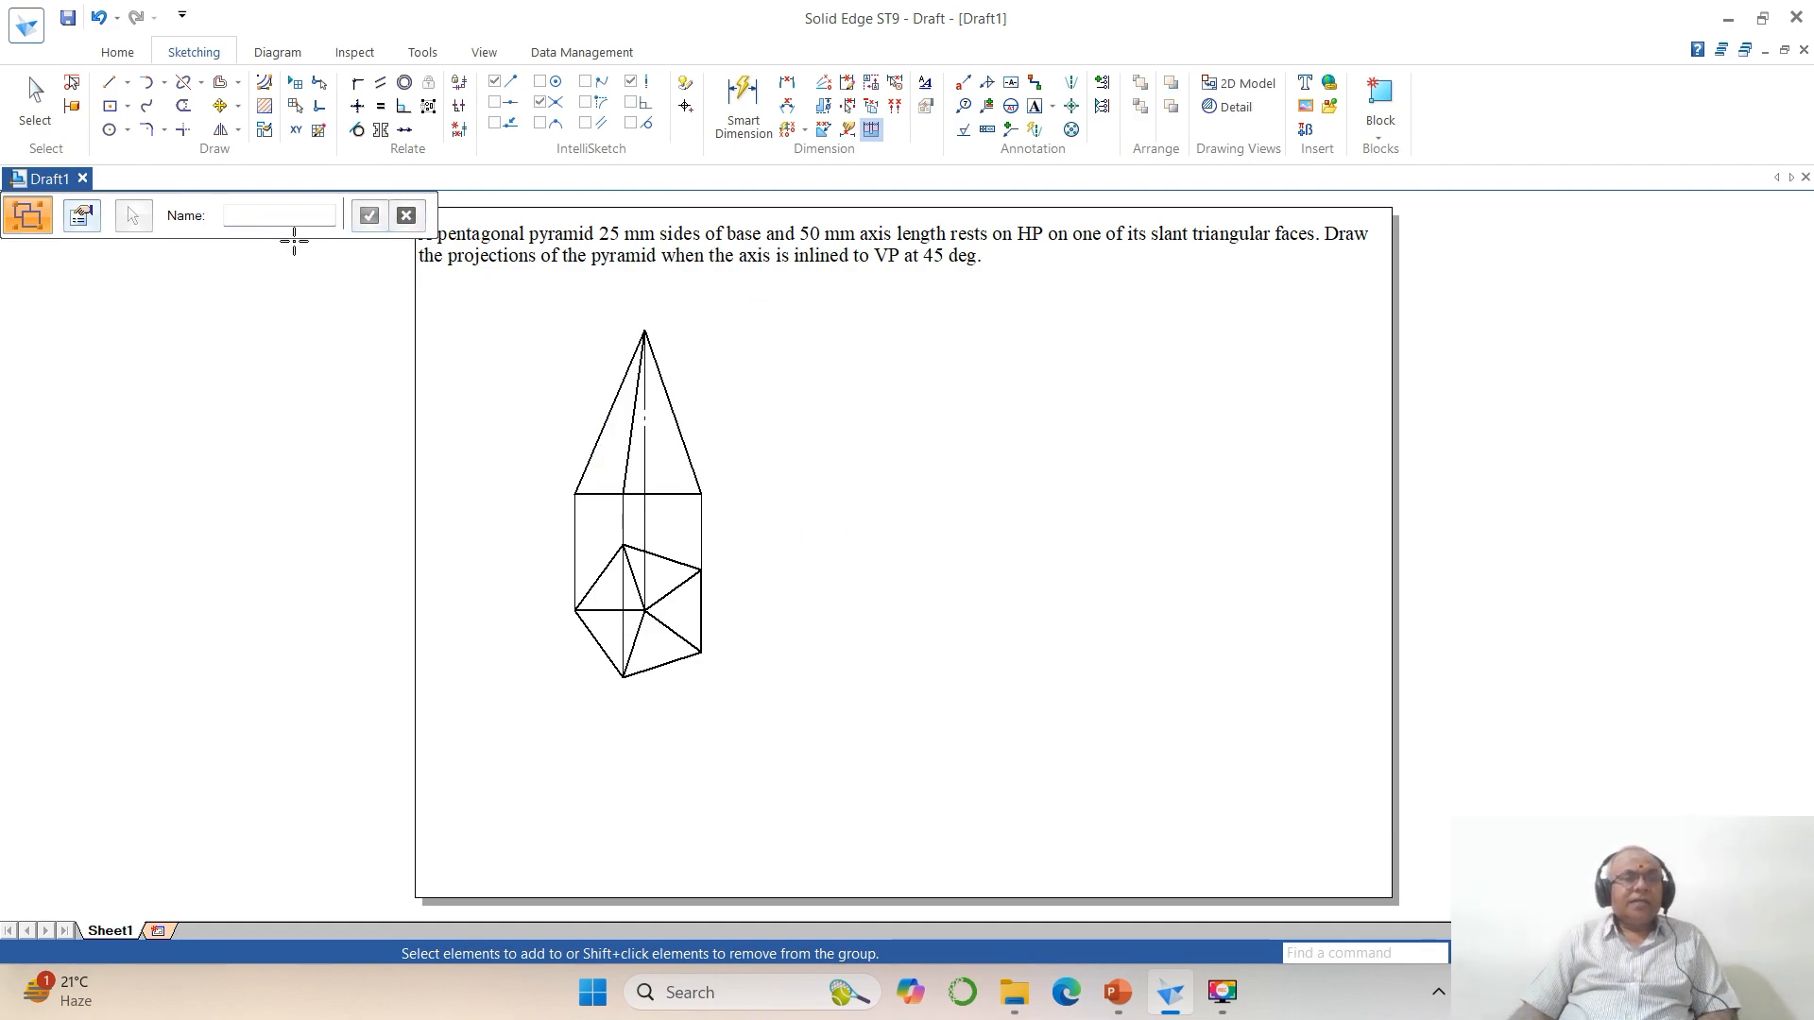
Step: Draw a thin horizontal reference line extending outward from the left end of the front view's base line
{"action": "left_click", "coordinate": [108, 83]}
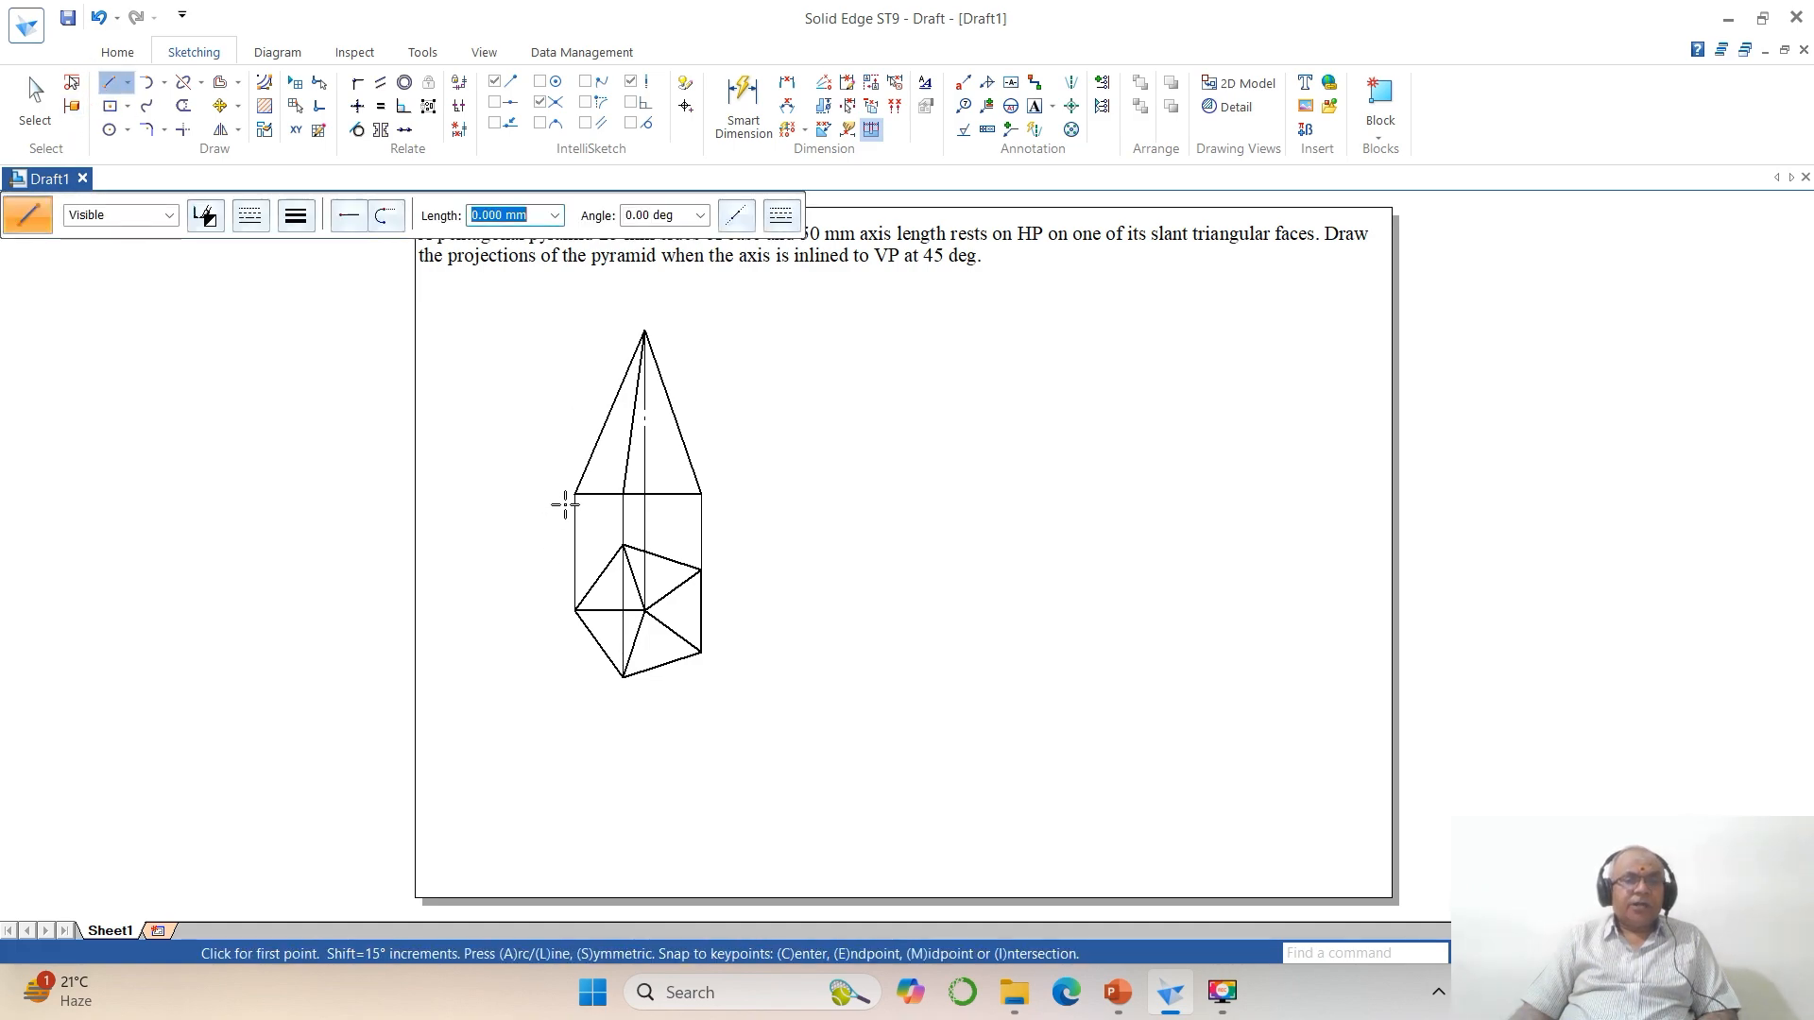
{"action": "left_click", "coordinate": [575, 493]}
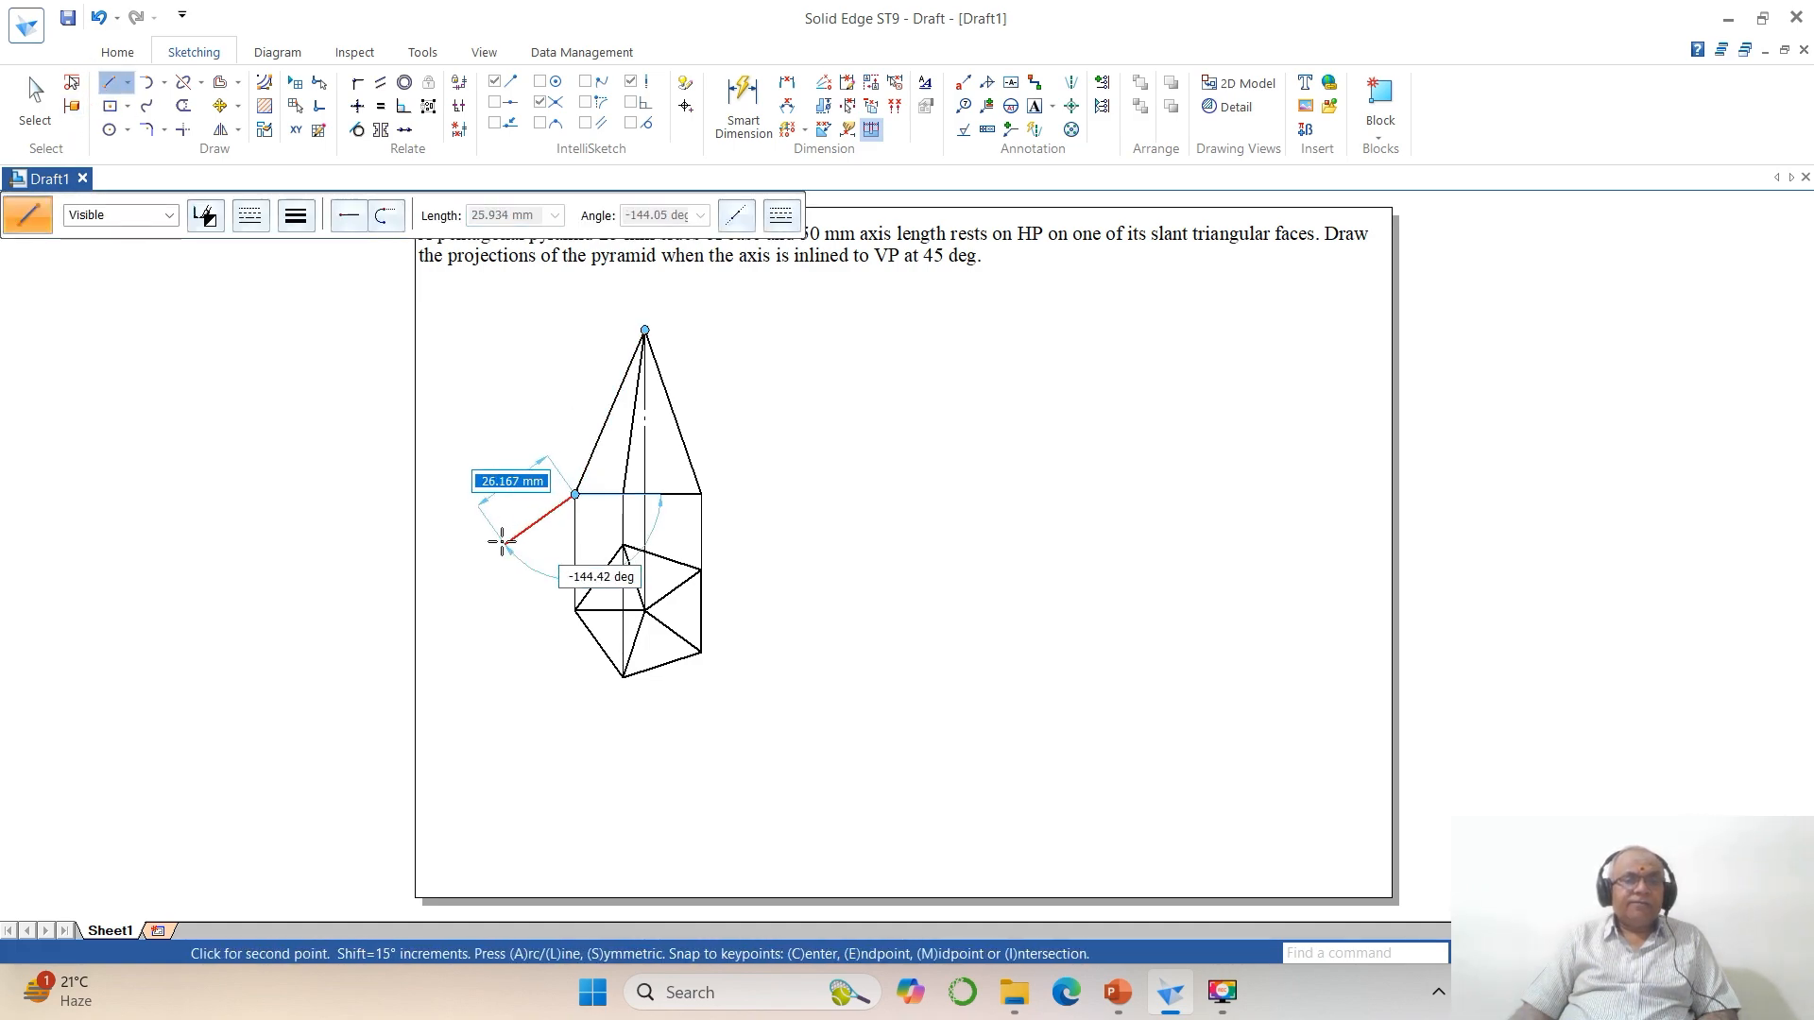
{"action": "left_click", "coordinate": [477, 494]}
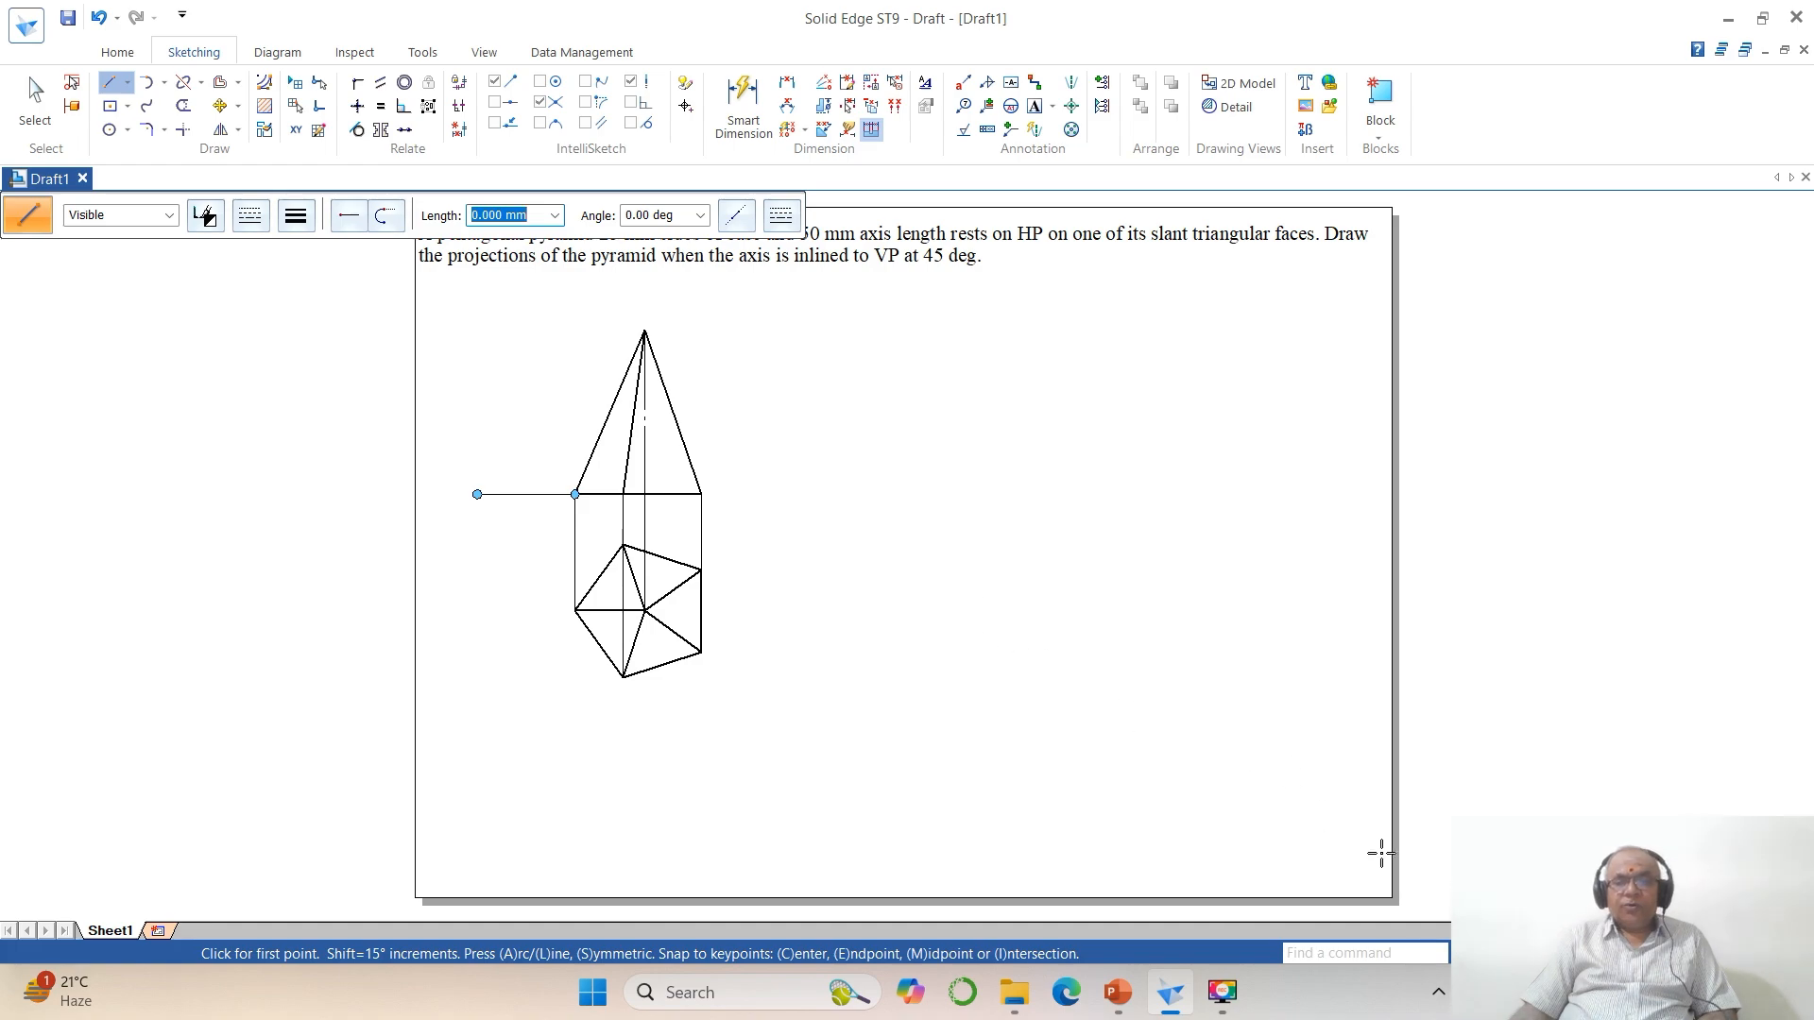
{"action": "left_click", "coordinate": [1463, 952]}
Step: With text size 3, label the reference line X, its two sides VP and HP, and the top view's leftmost corner a
{"action": "left_click", "coordinate": [400, 289]}
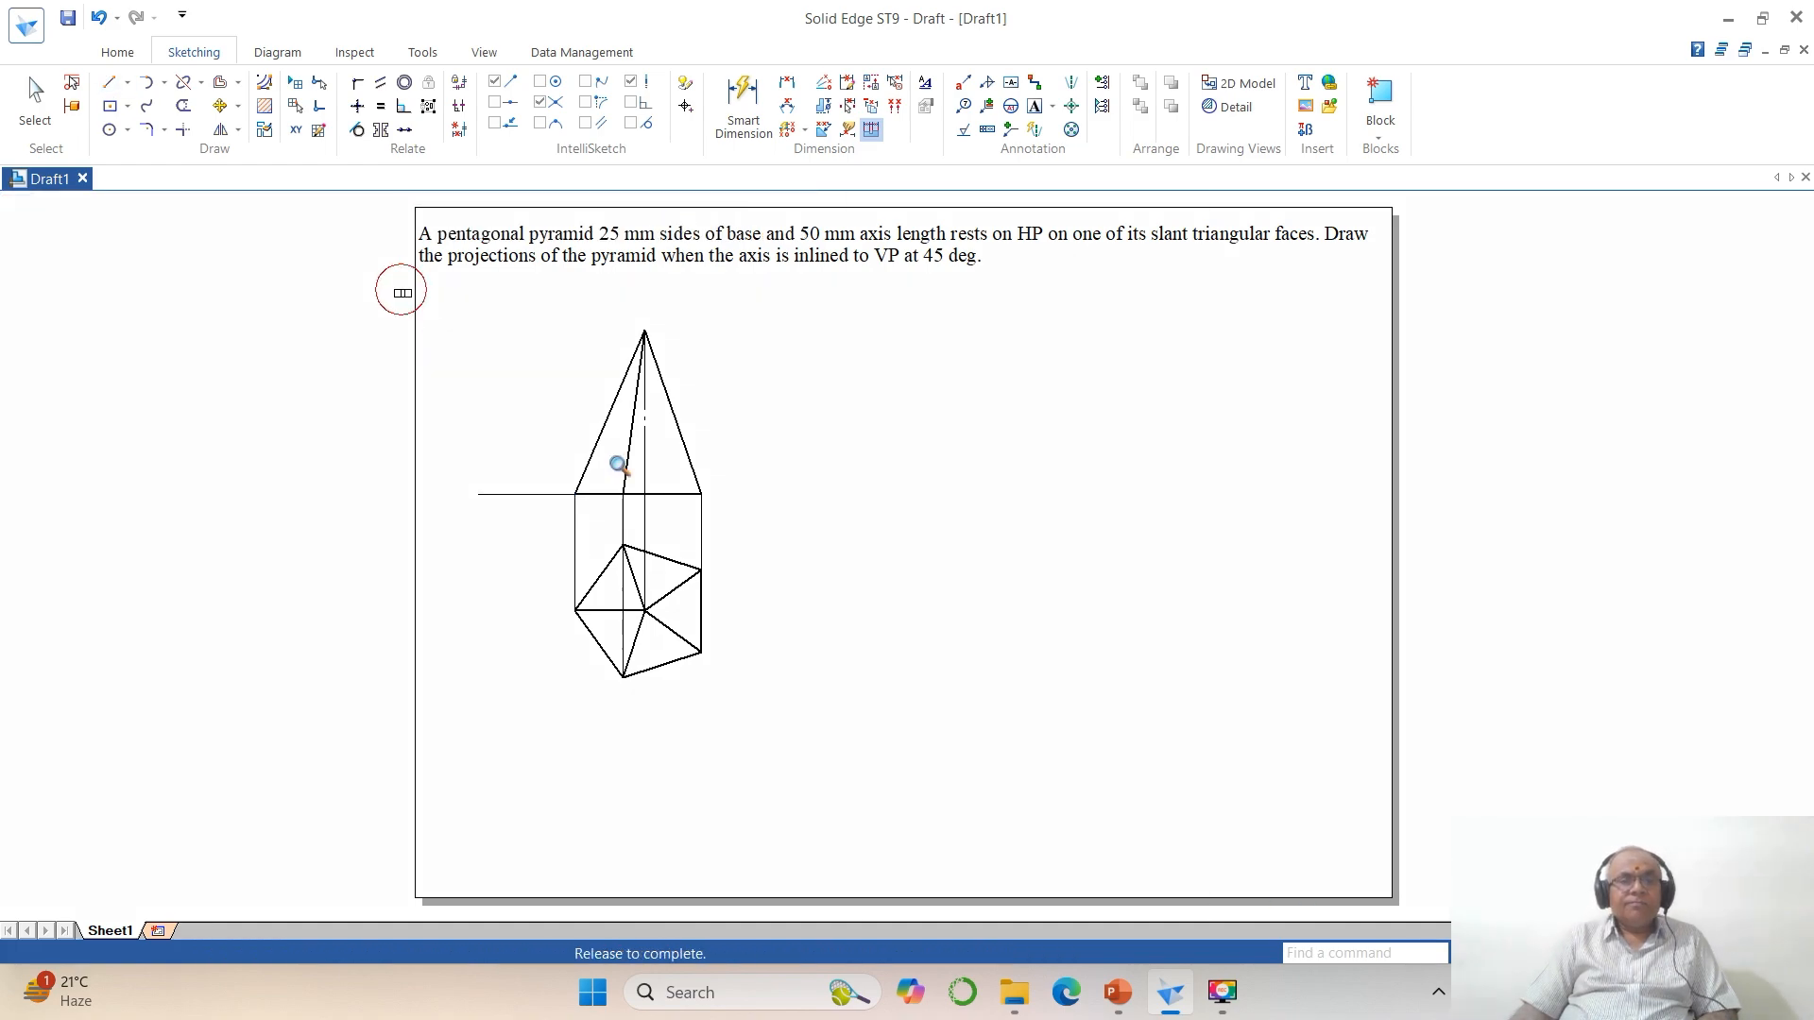
{"action": "left_click", "coordinate": [1061, 777]}
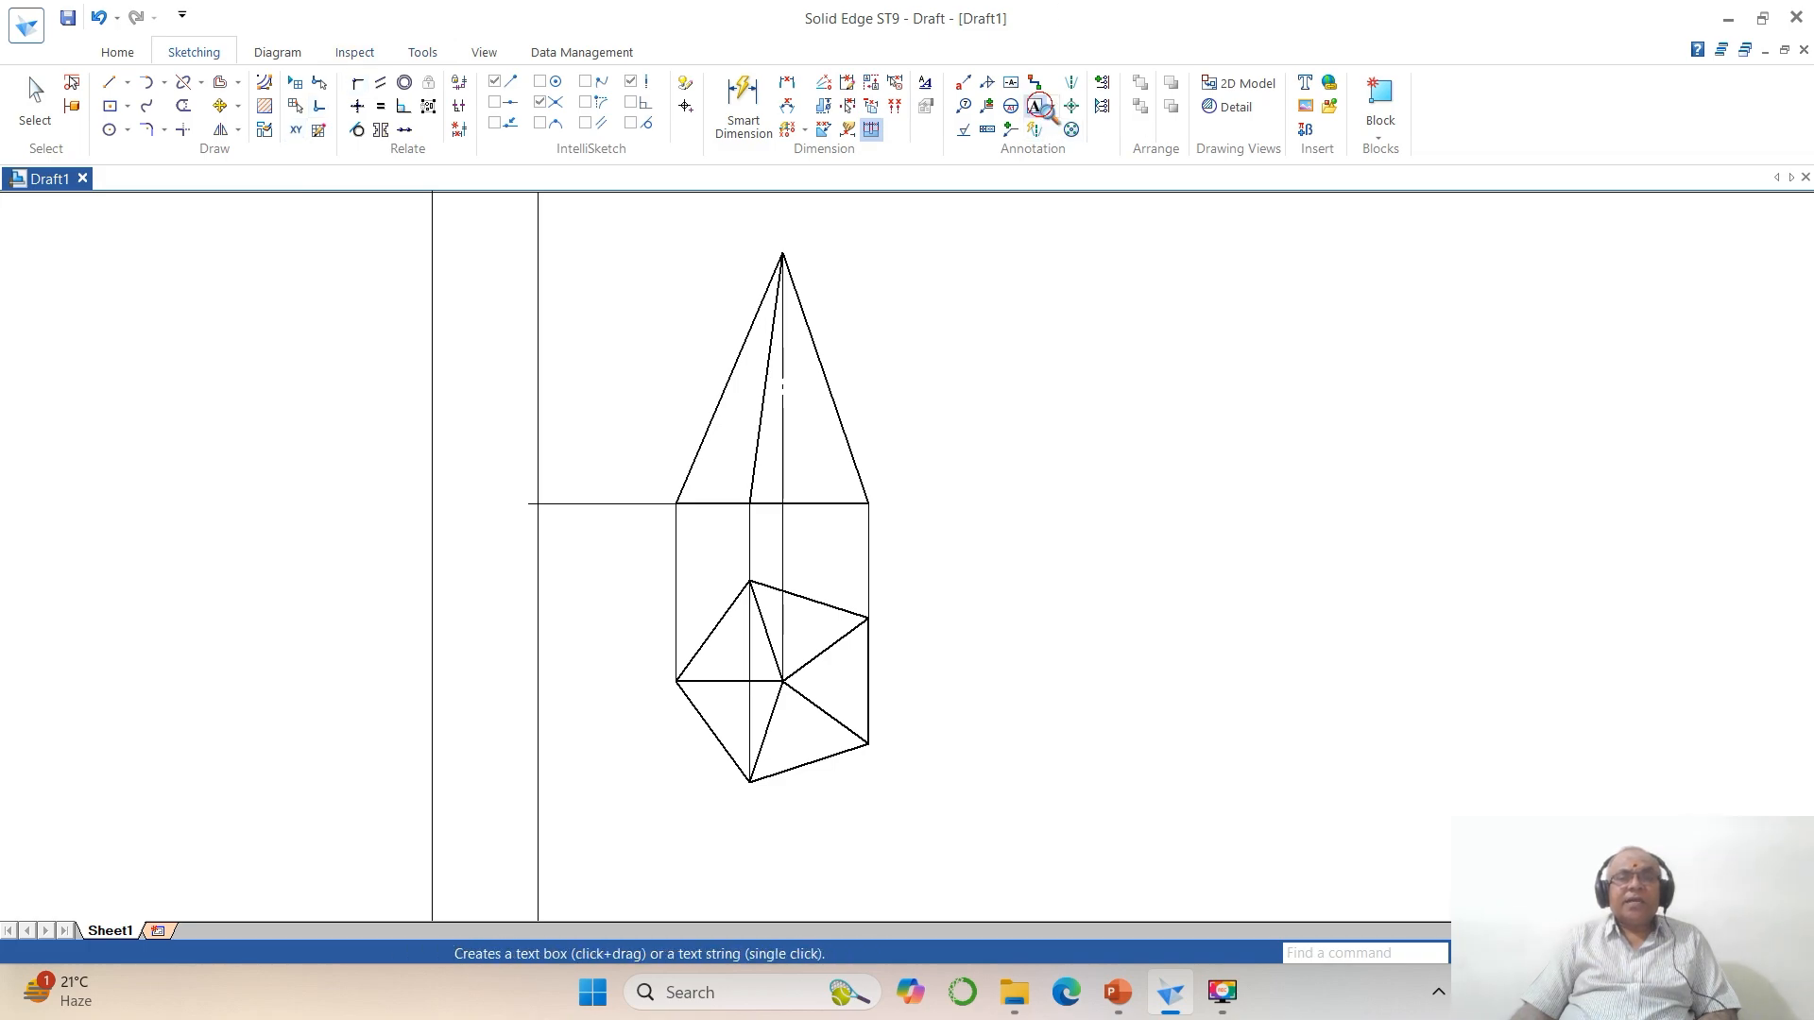
{"action": "left_click", "coordinate": [1034, 106]}
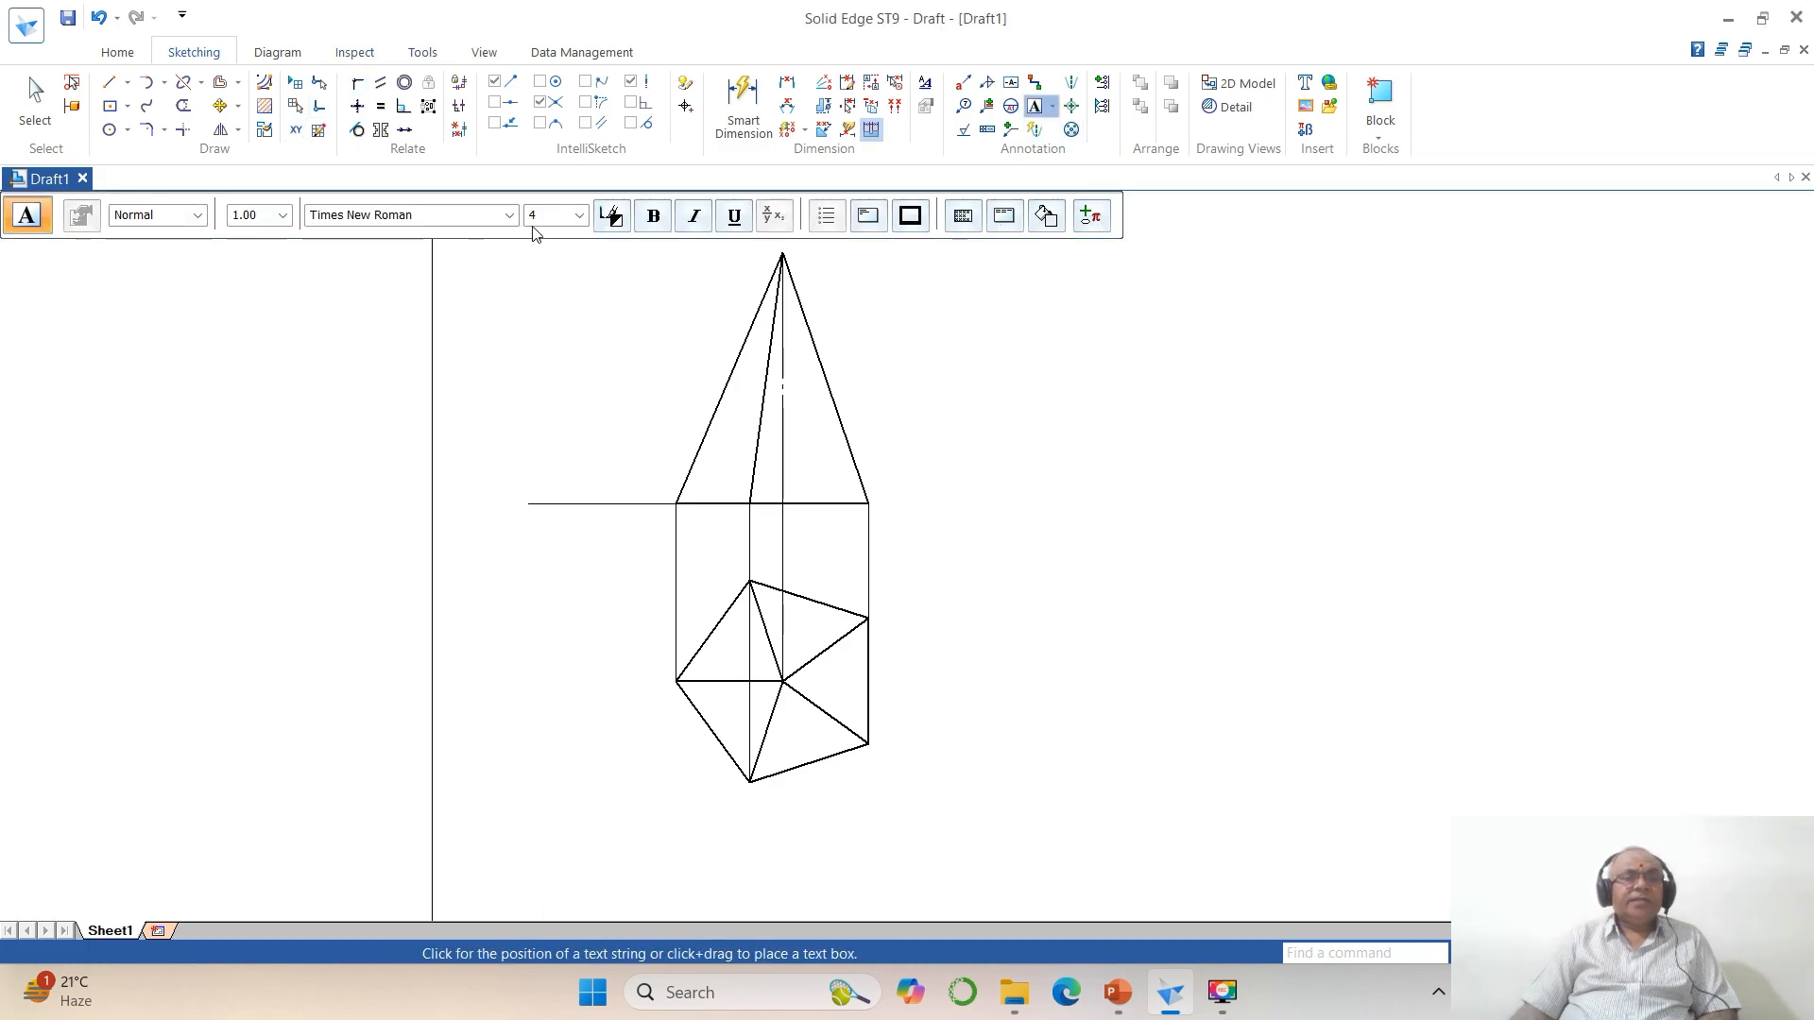
{"action": "left_click", "coordinate": [538, 220]}
{"action": "type", "text": "3"}
{"action": "key", "text": "Return"}
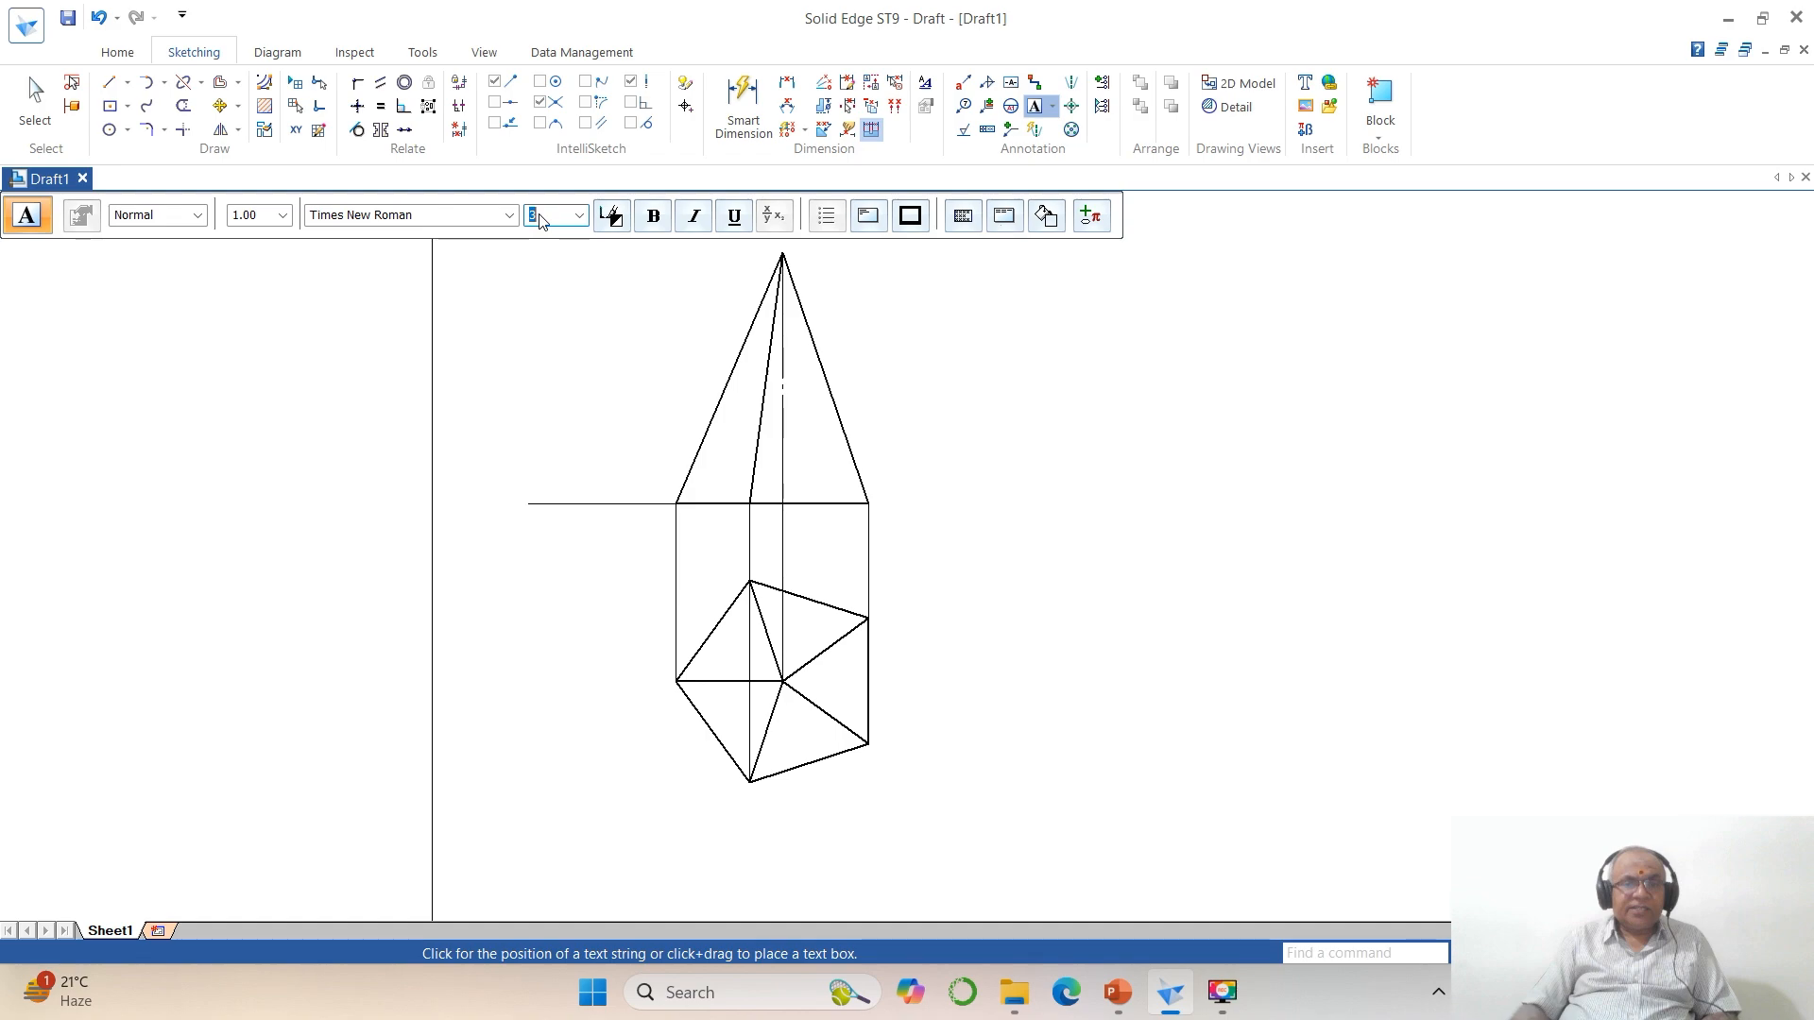
{"action": "left_click", "coordinate": [506, 493]}
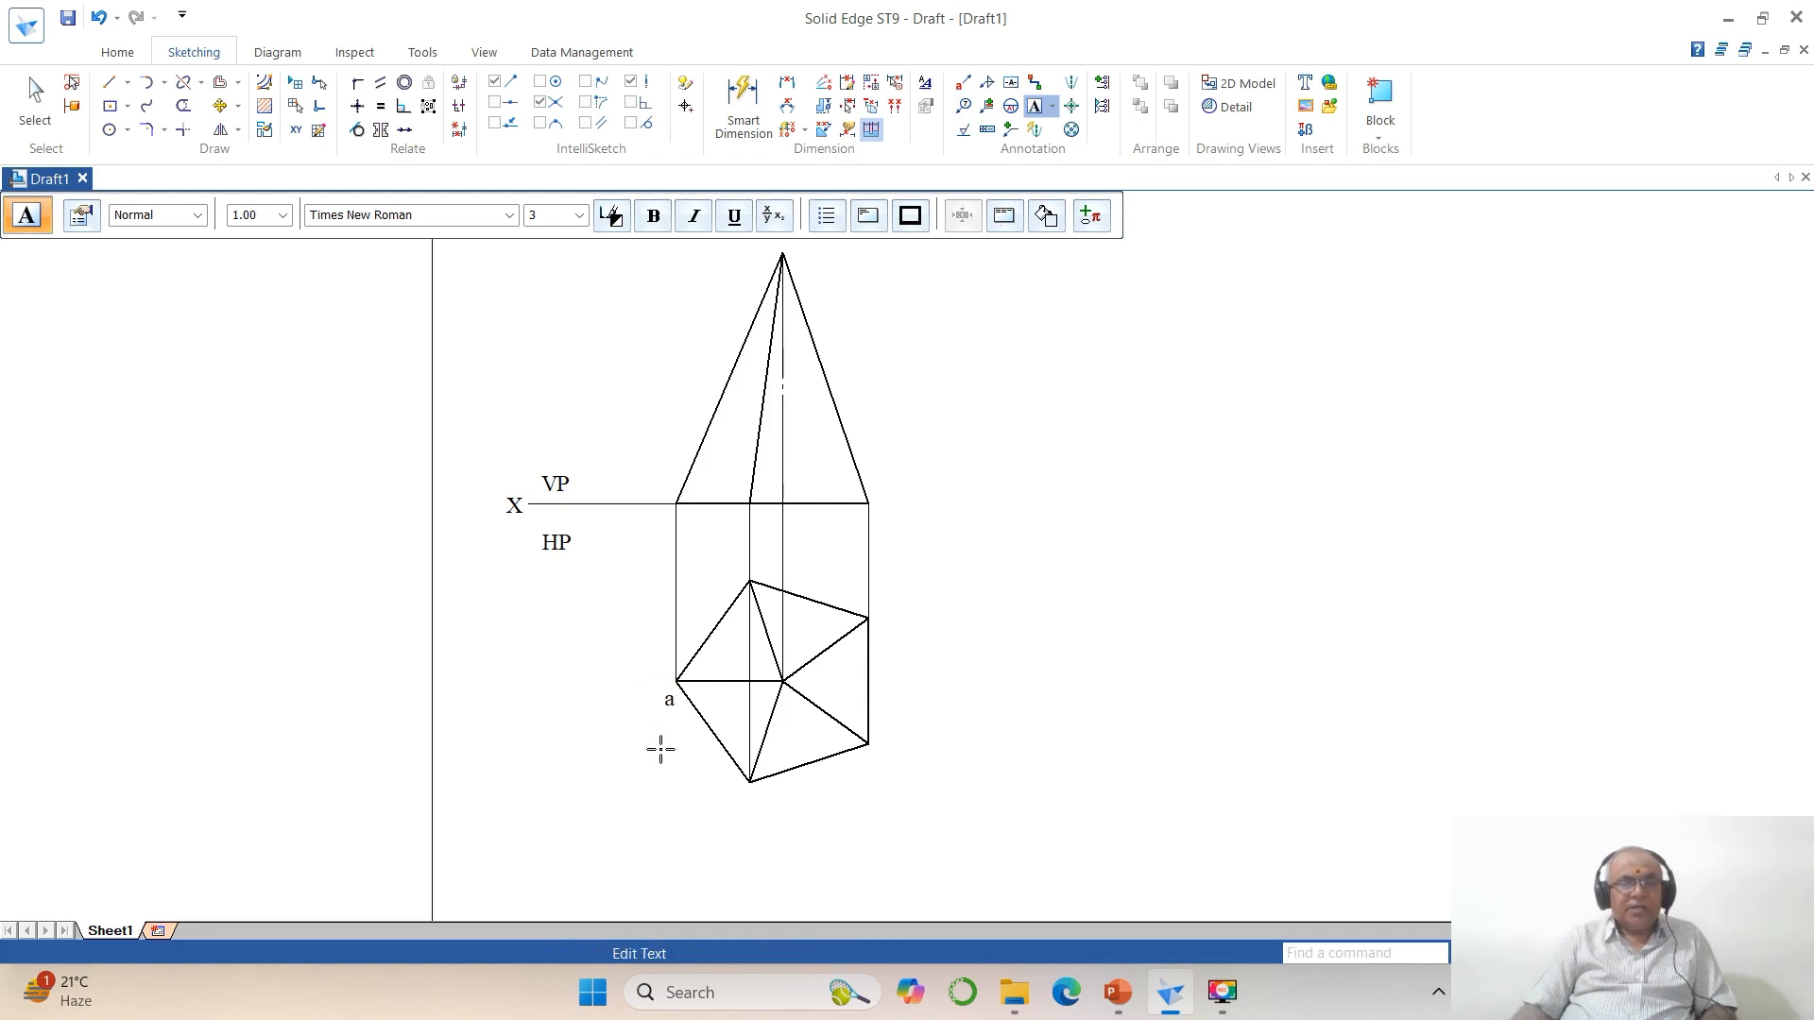
Step: Label the top view's remaining corners b, c, d and e counterclockwise, and its centre o and (o1)
{"action": "left_click", "coordinate": [740, 801]}
{"action": "left_click", "coordinate": [885, 607]}
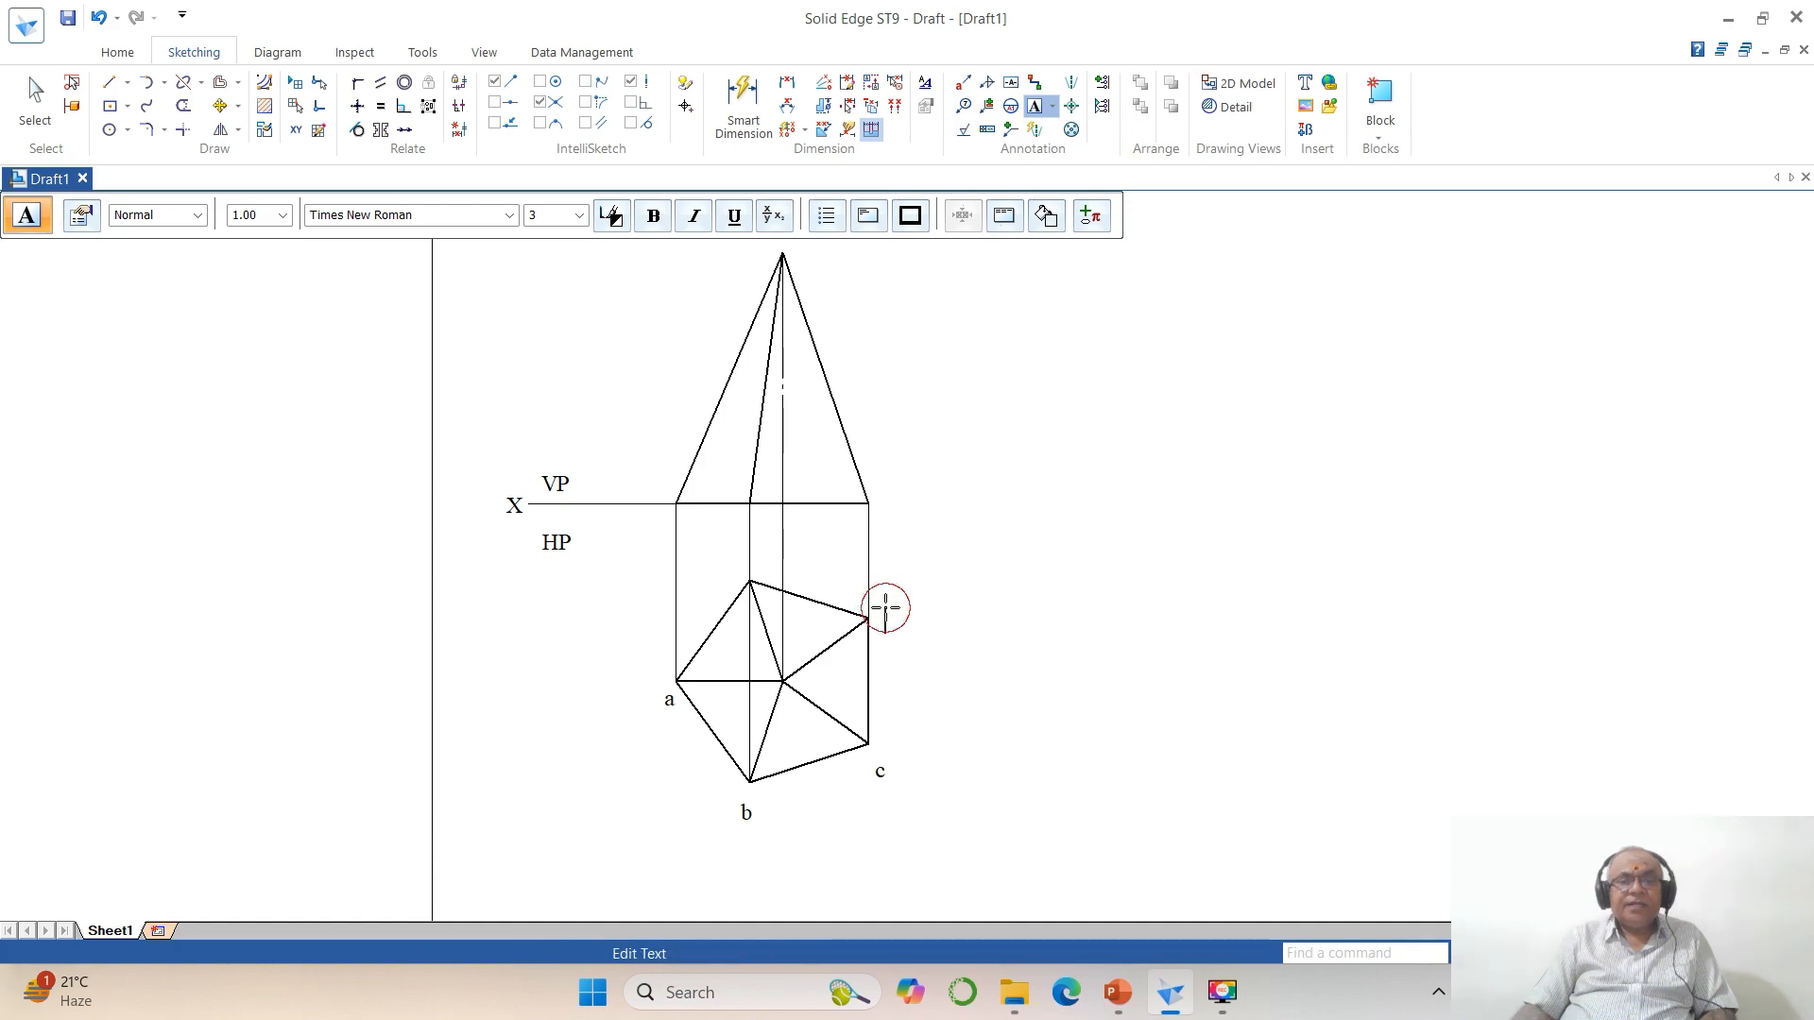
{"action": "left_click", "coordinate": [740, 567]}
{"action": "type", "text": "e"}
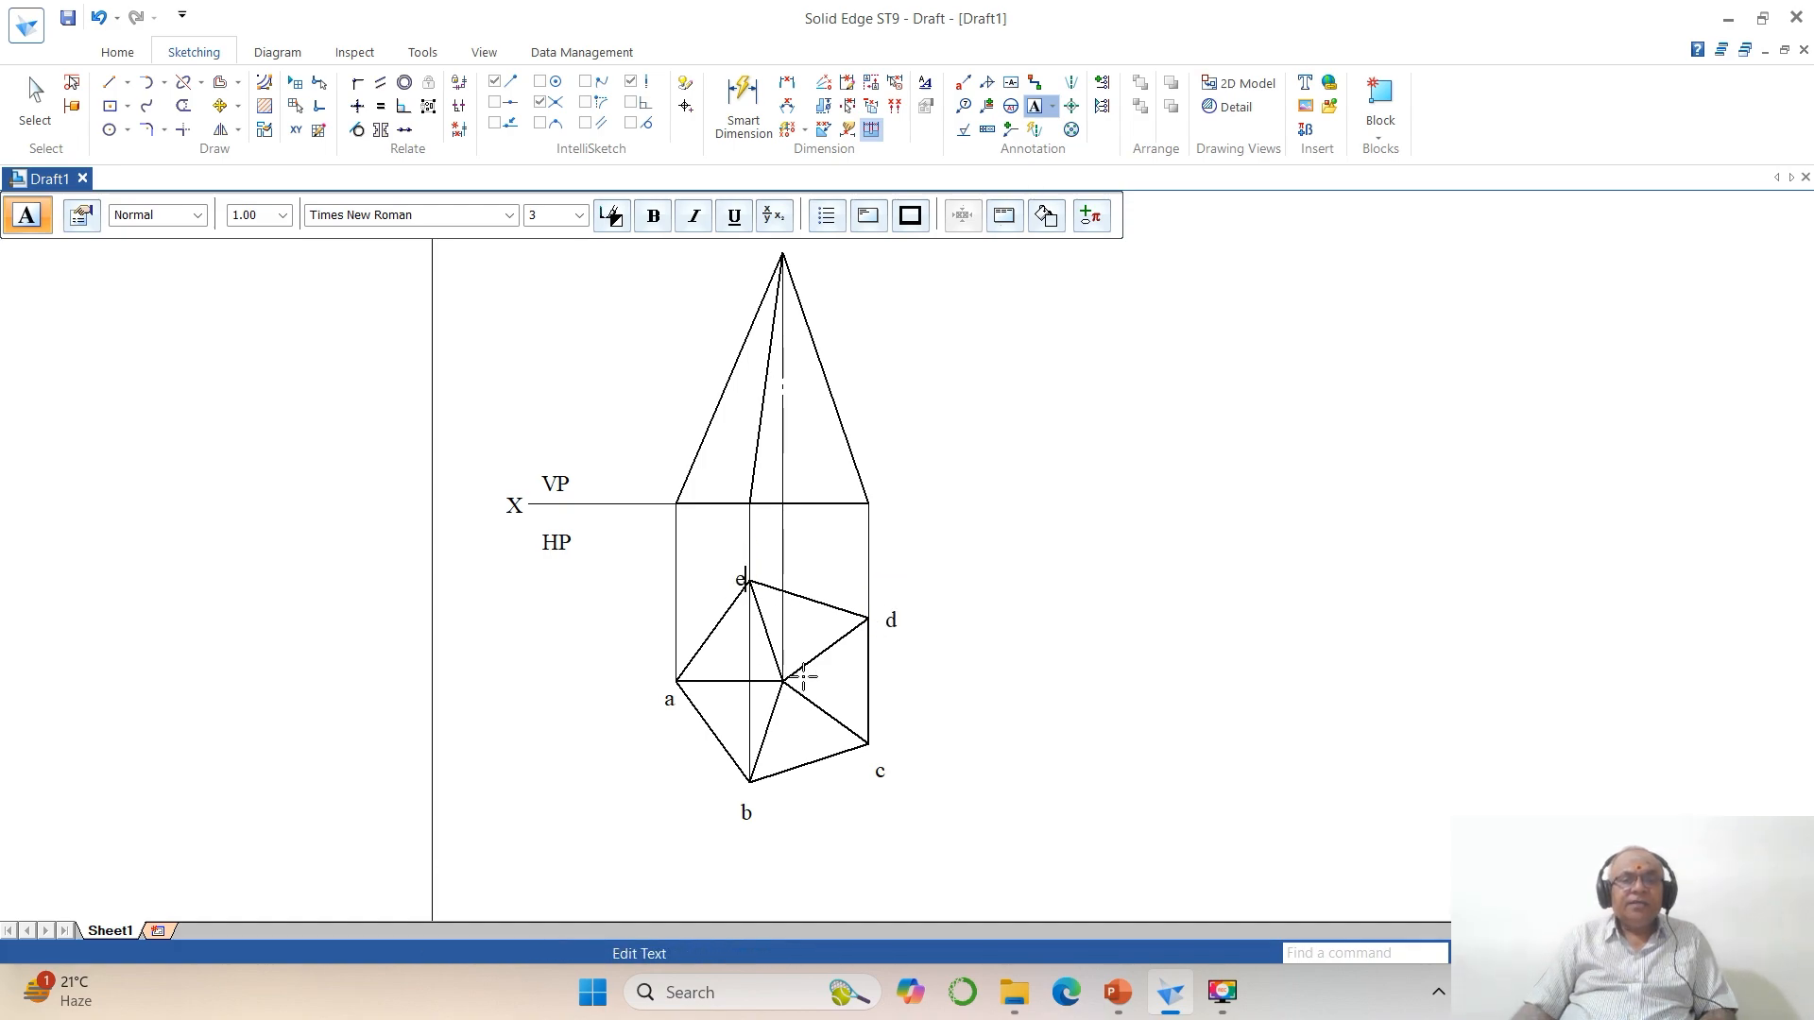
{"action": "left_click", "coordinate": [803, 683]}
{"action": "type", "text": "o"}
{"action": "left_click", "coordinate": [830, 695]}
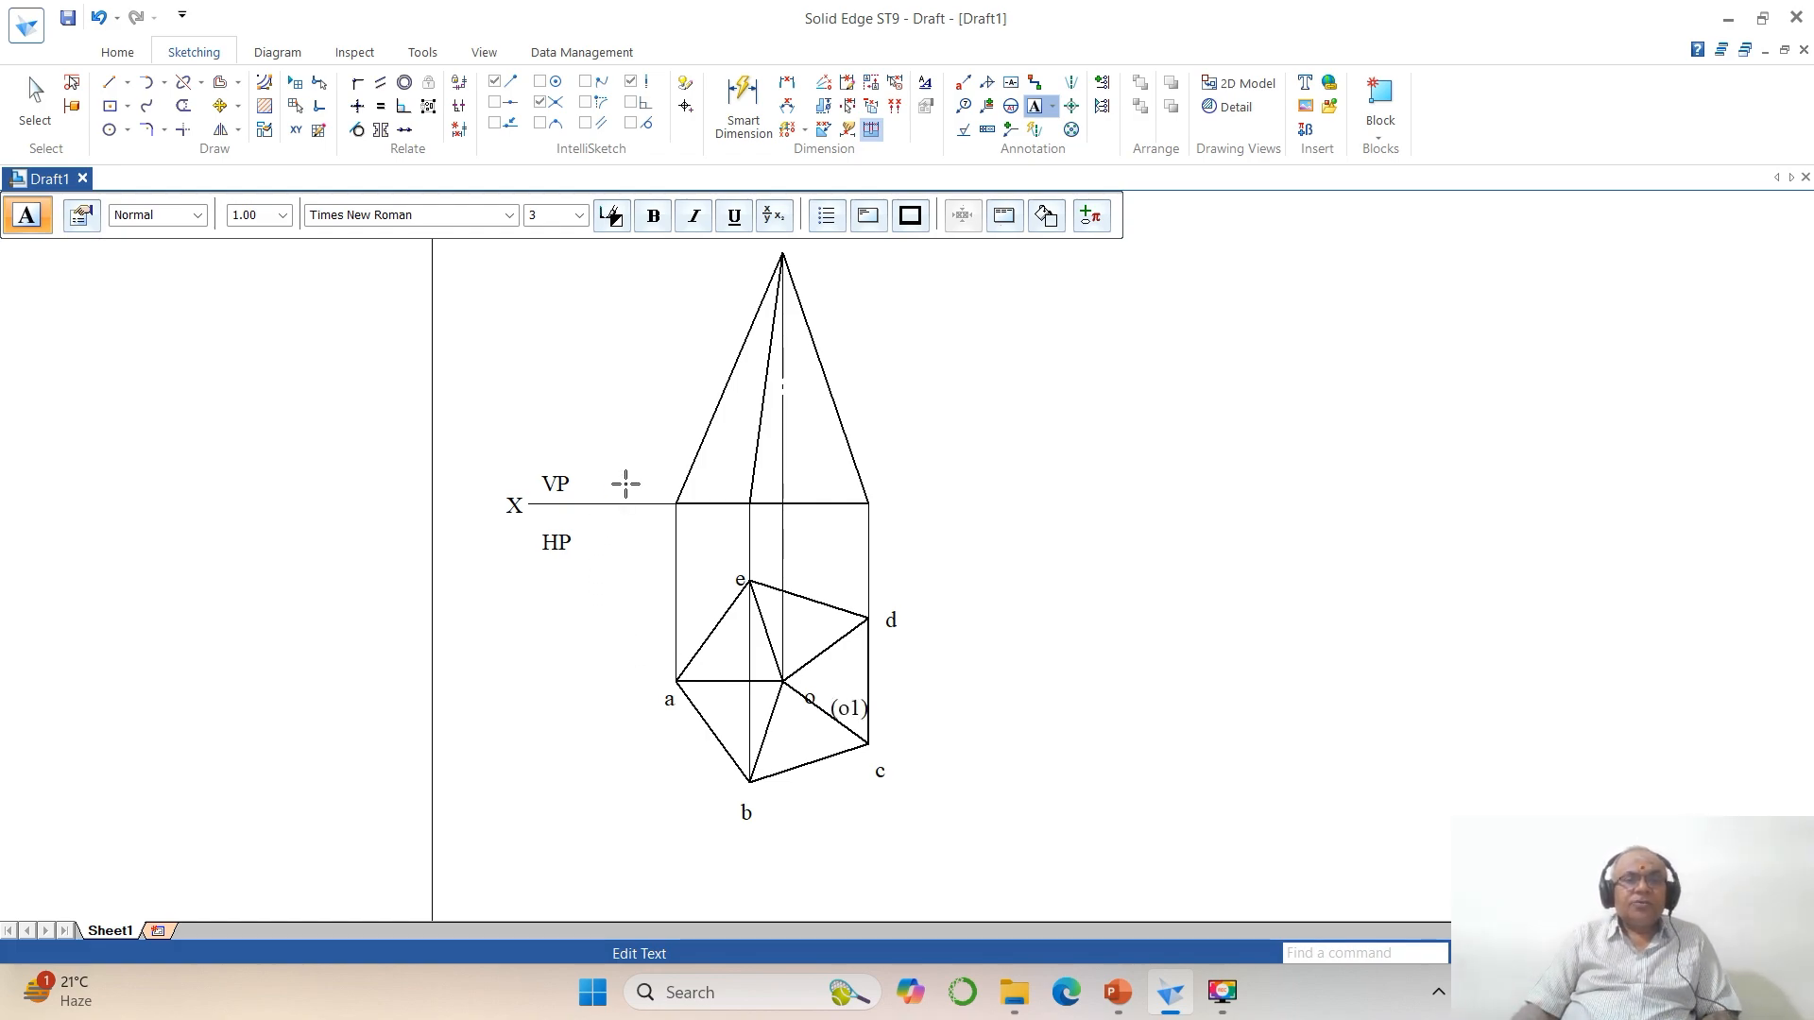
Step: Label the front view's base points a', b', (e'), (o1'), c' and (d'), and its apex o'
{"action": "left_click", "coordinate": [656, 487]}
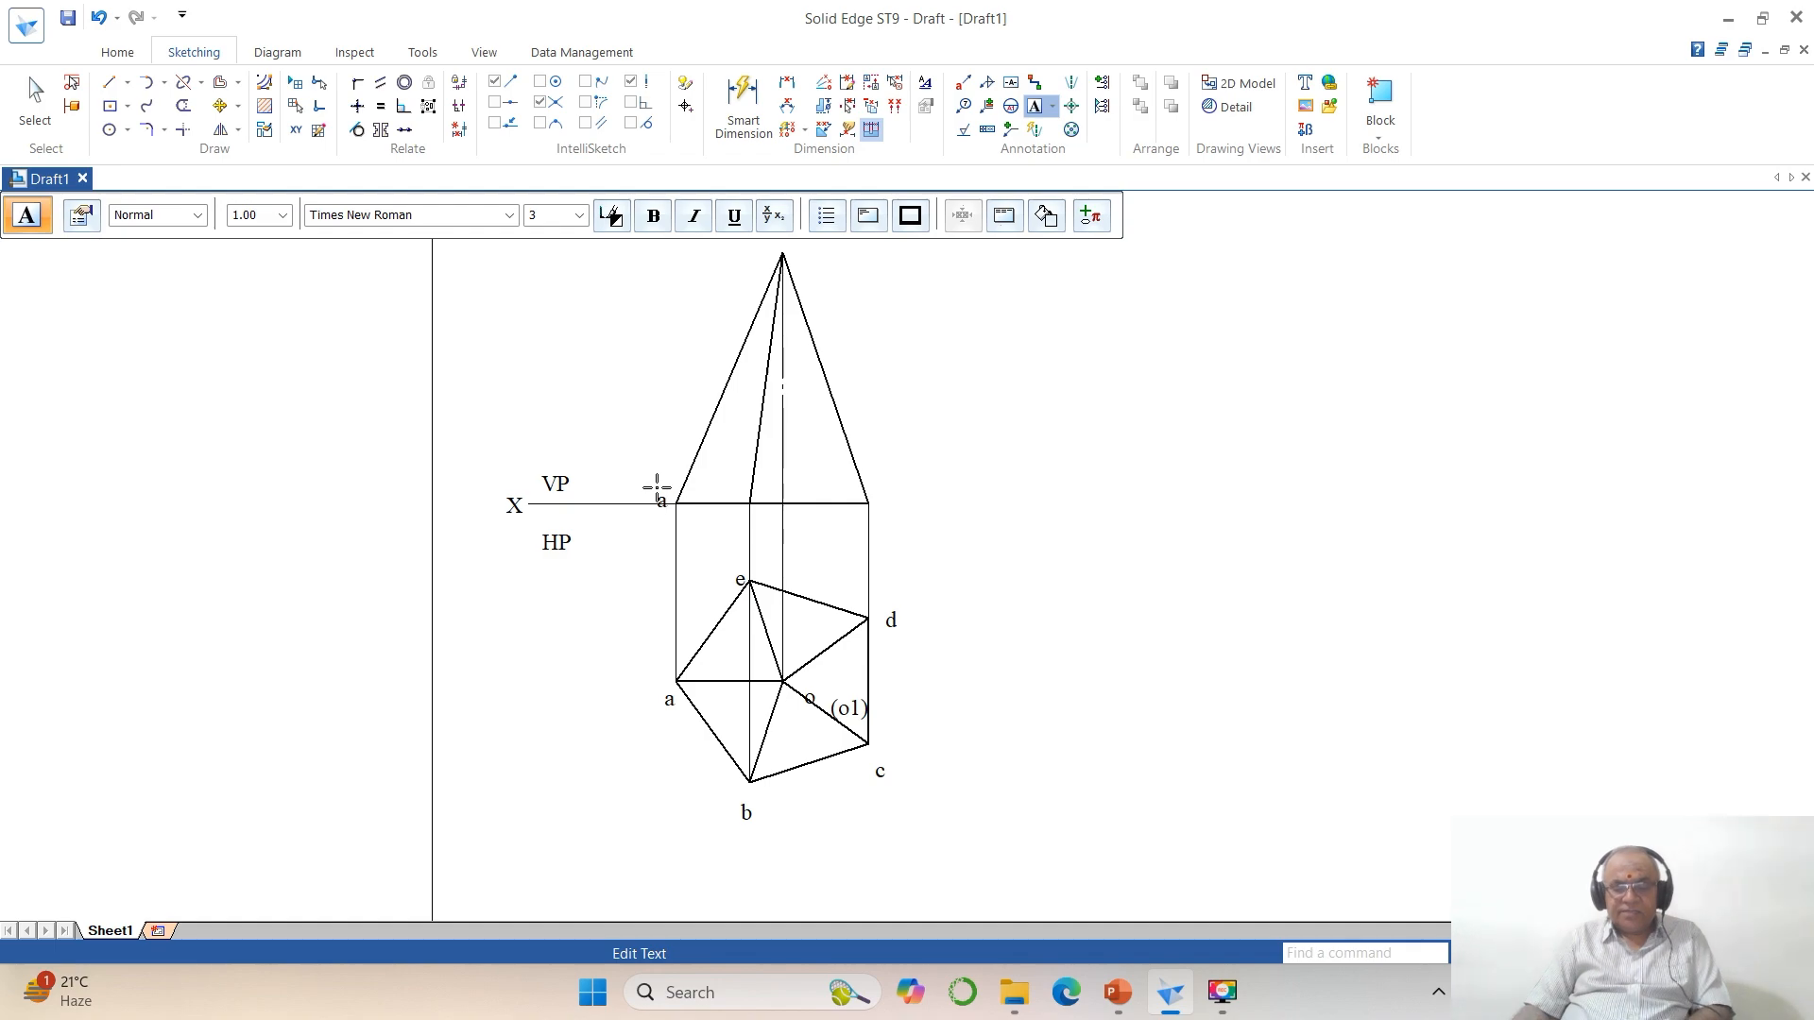
{"action": "type", "text": "a'"}
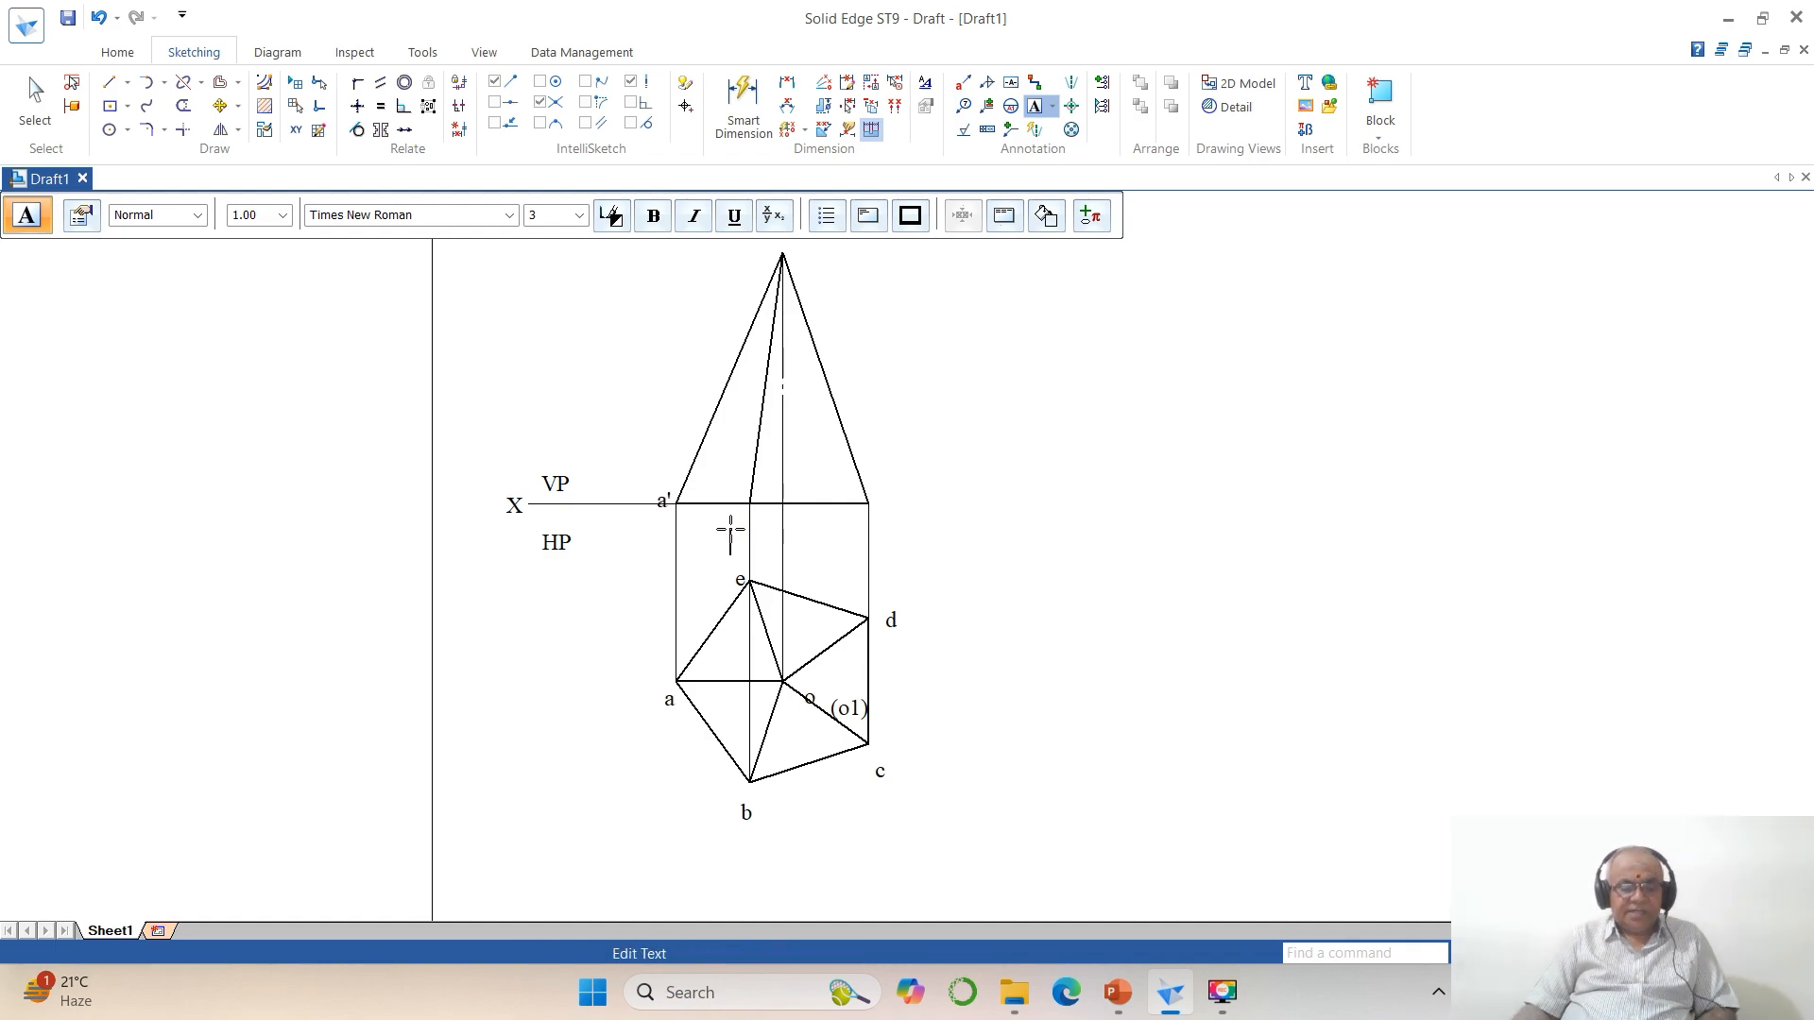
{"action": "type", "text": "b"}
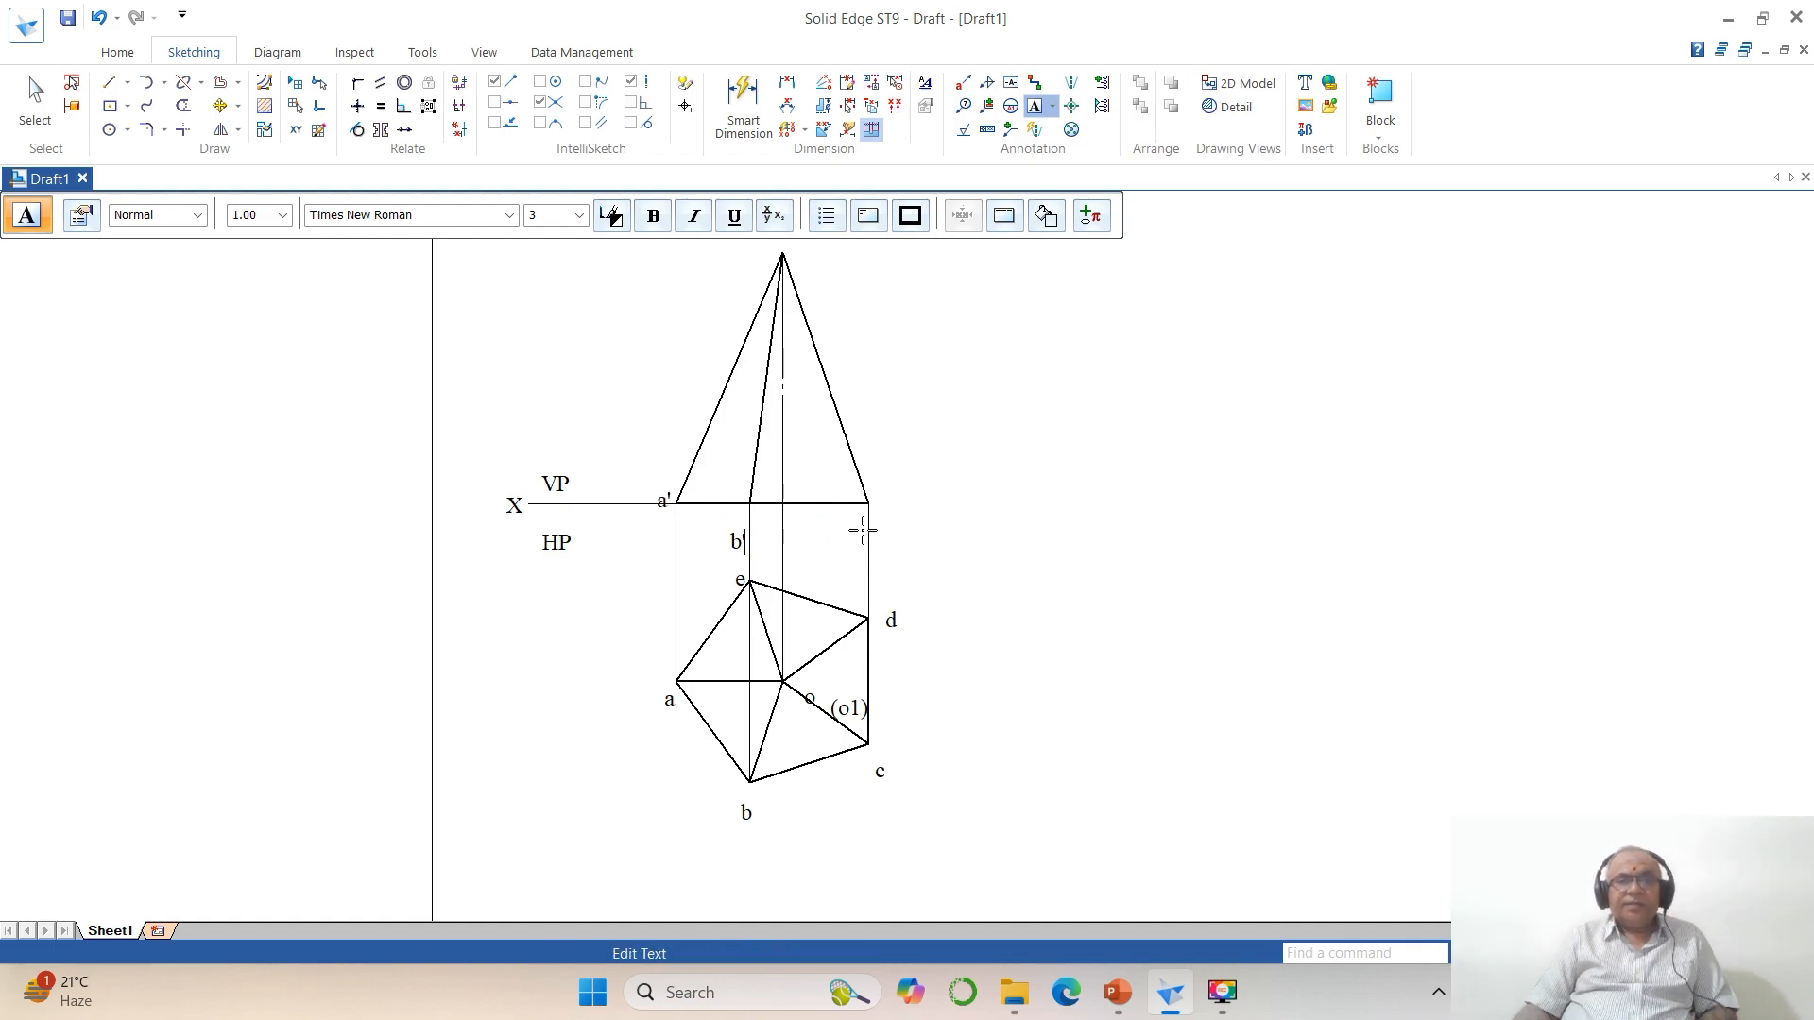
{"action": "type", "text": "'"}
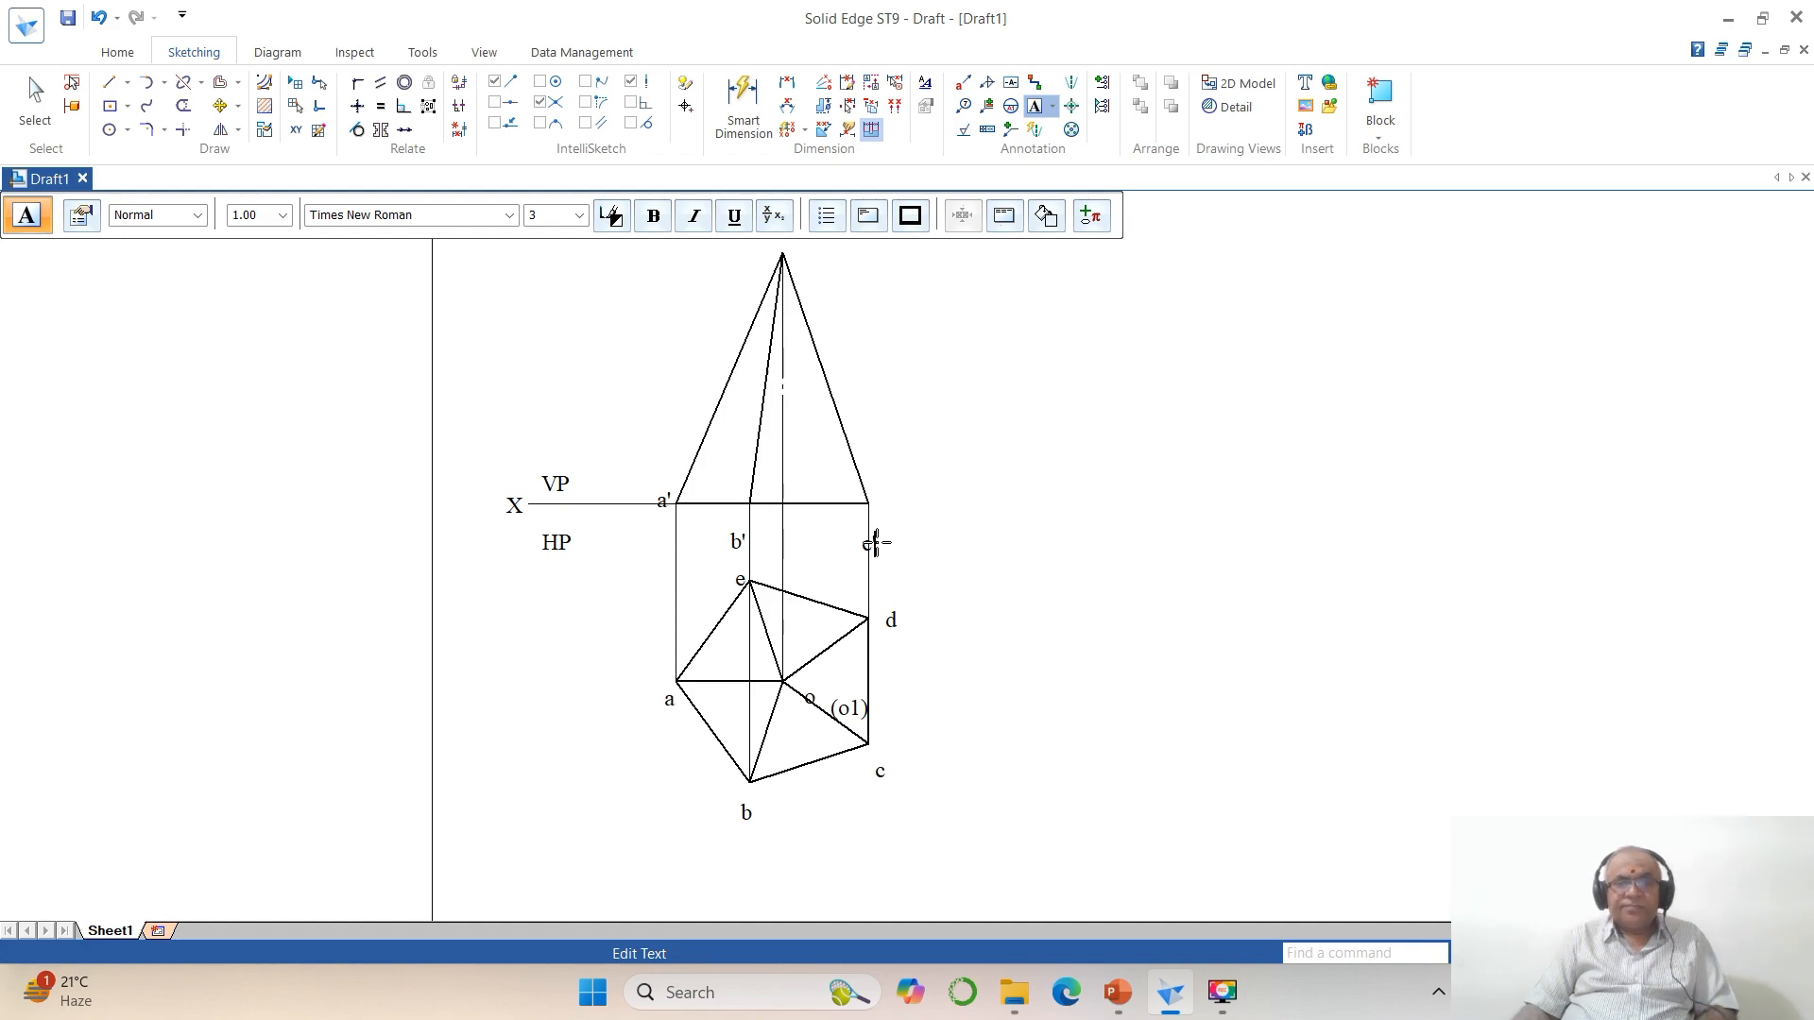
{"action": "left_click", "coordinate": [887, 550]}
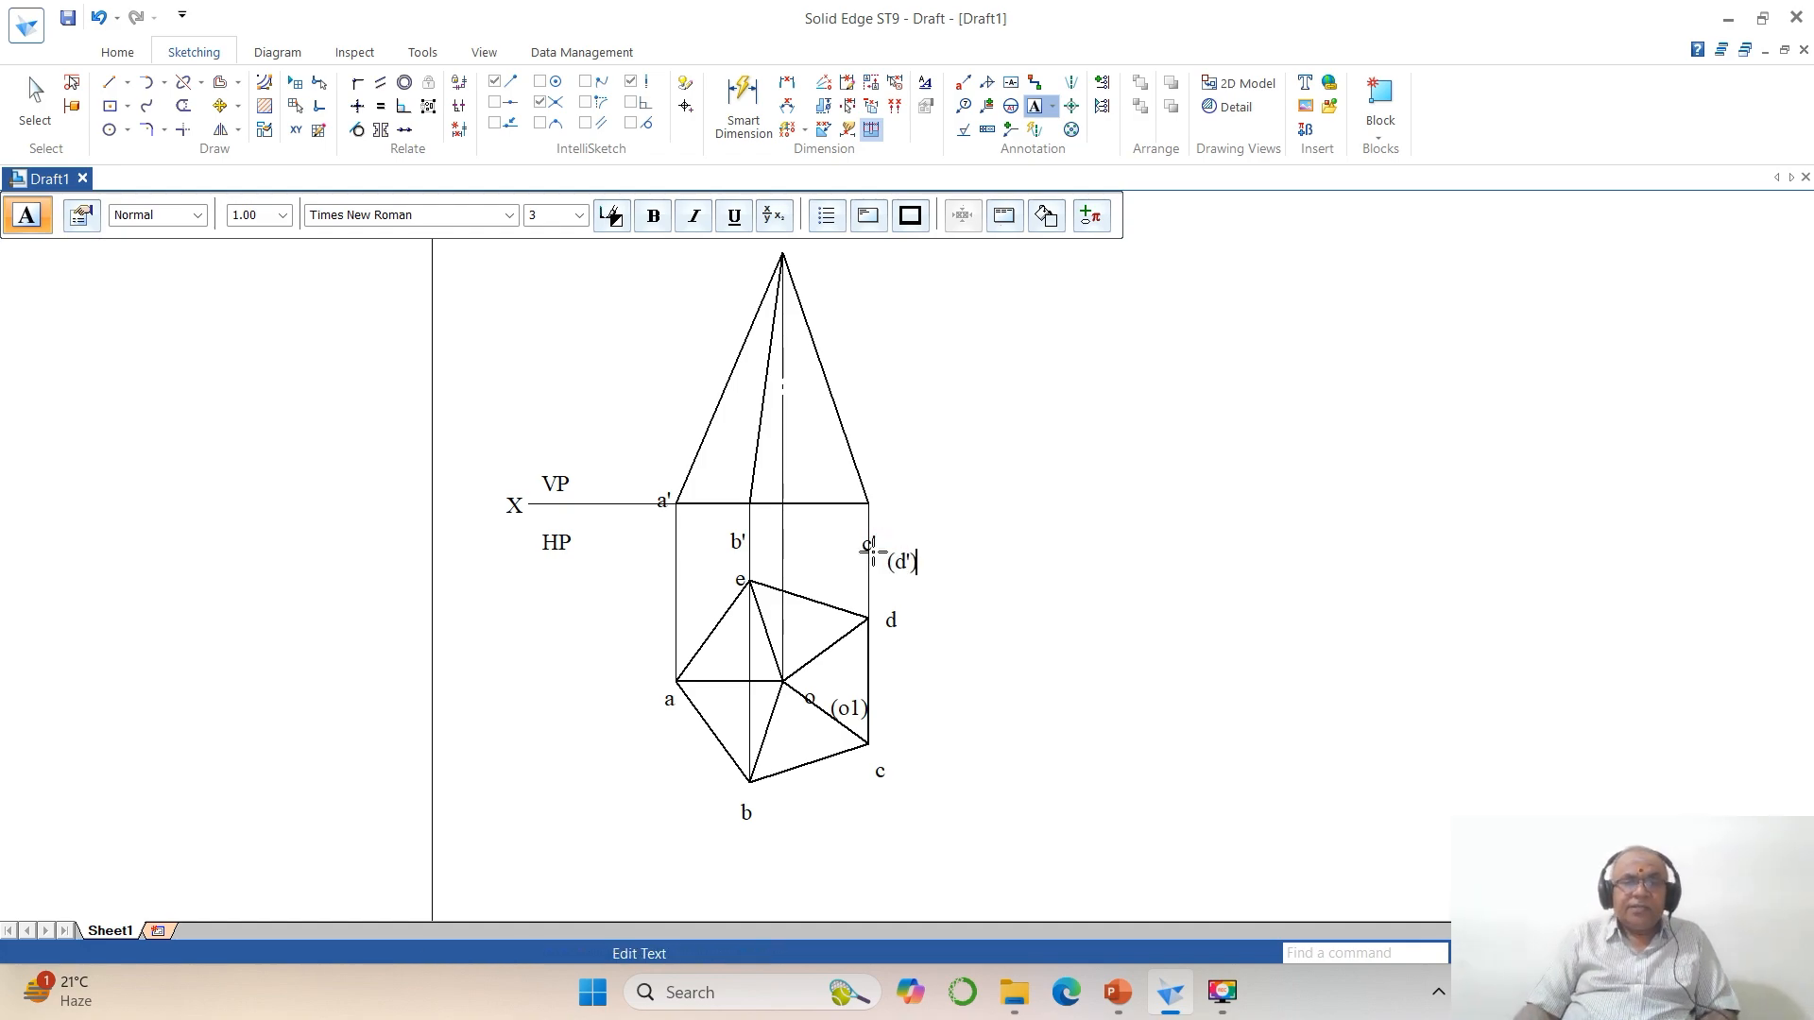
{"action": "left_click", "coordinate": [756, 538]}
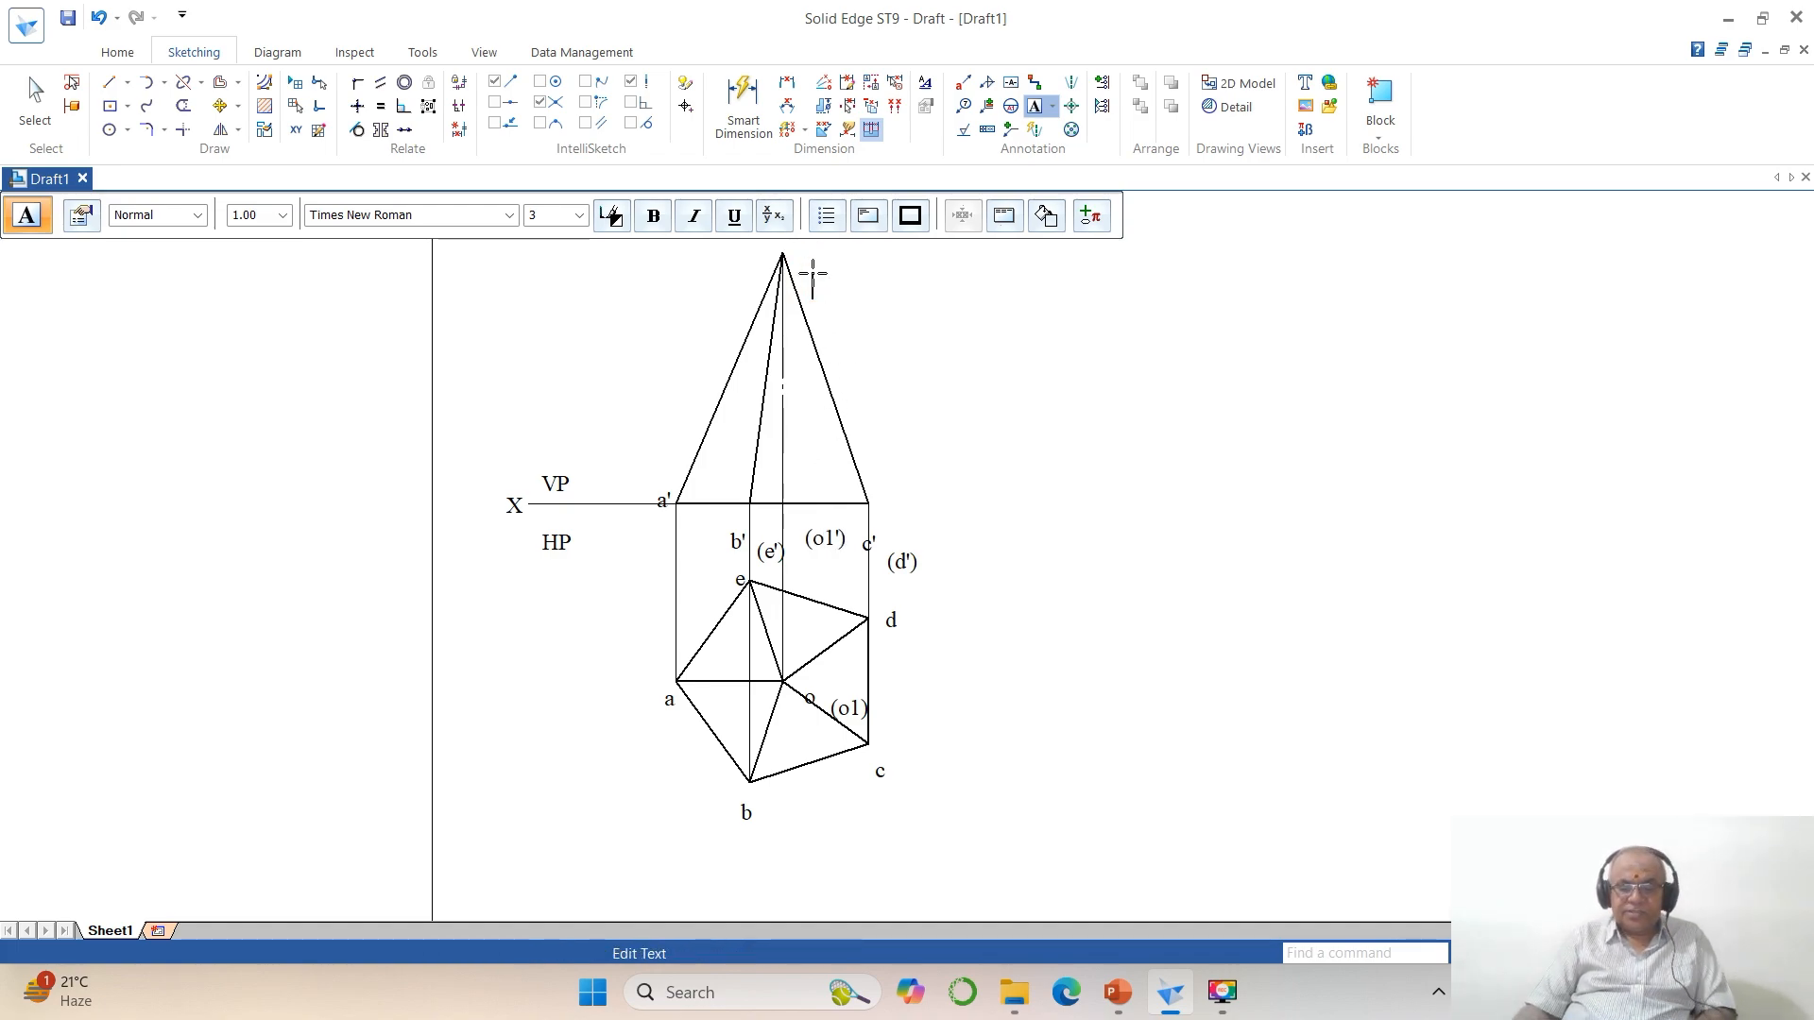
{"action": "type", "text": "'"}
{"action": "left_click", "coordinate": [987, 384]}
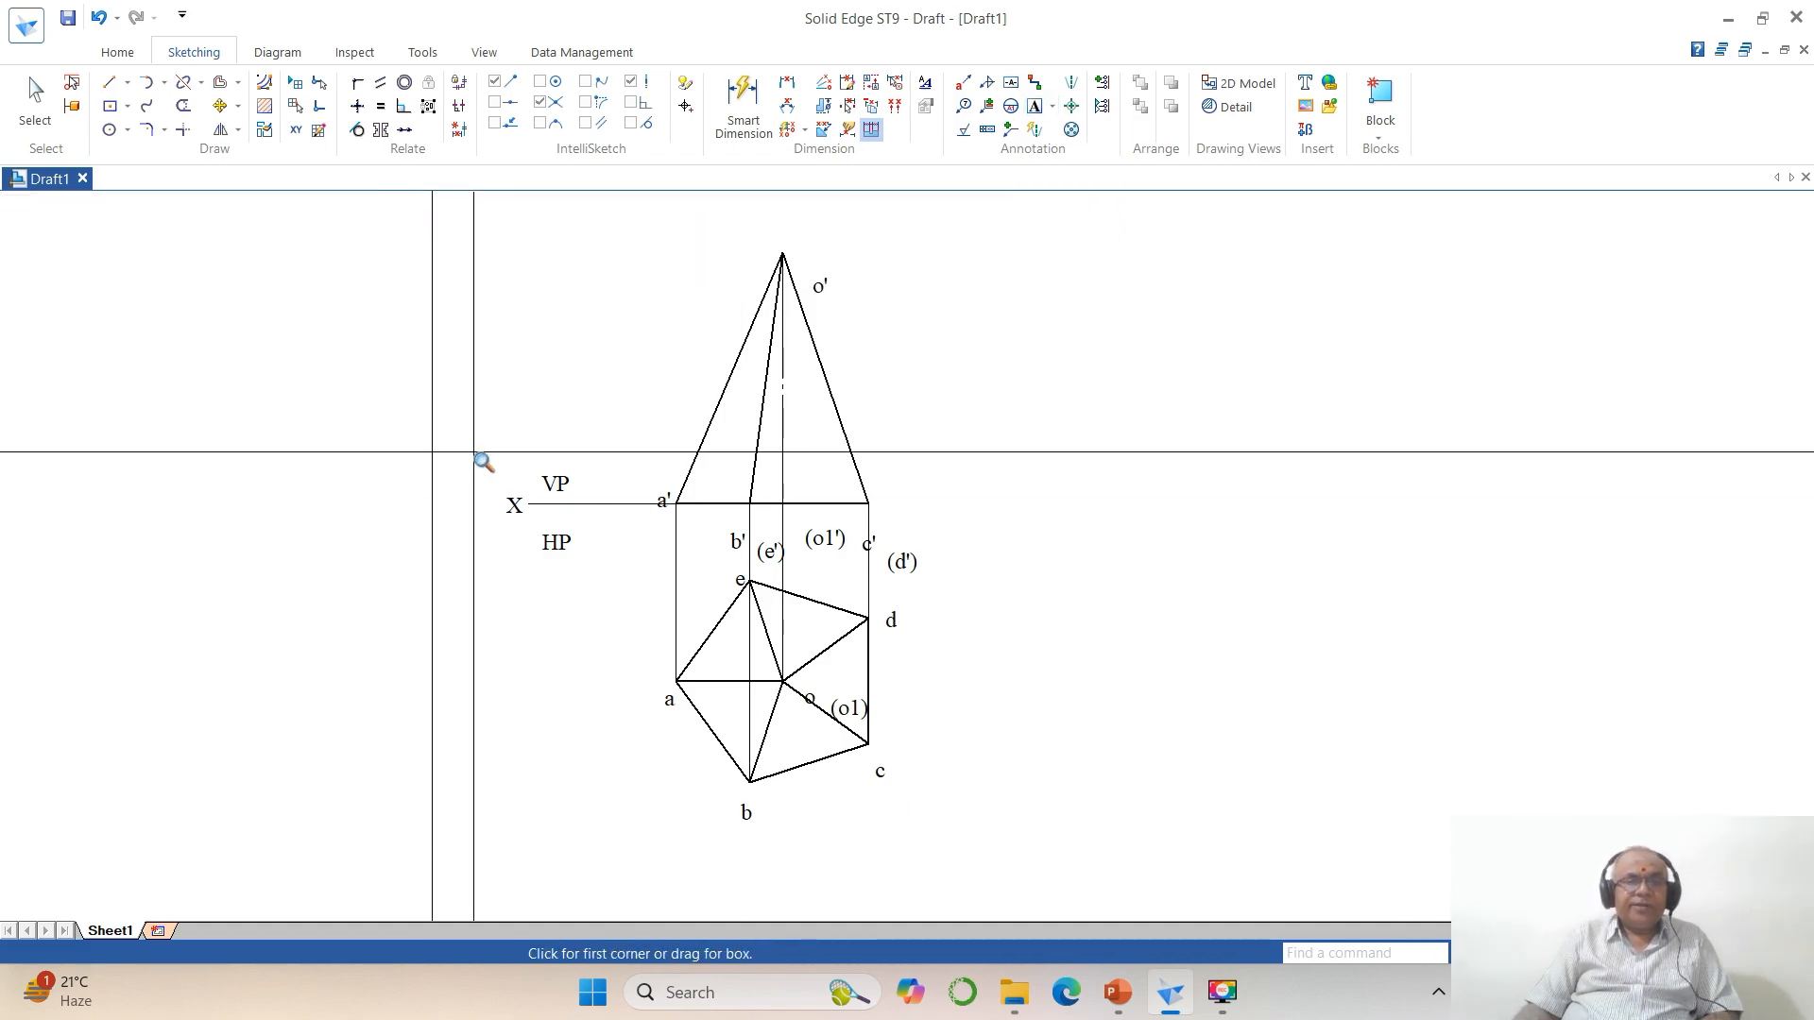
Step: Move the X label level with the reference line's end, and the VP and HP labels close to the line above and below it
{"action": "left_click", "coordinate": [473, 452]}
{"action": "left_click", "coordinate": [1085, 869]}
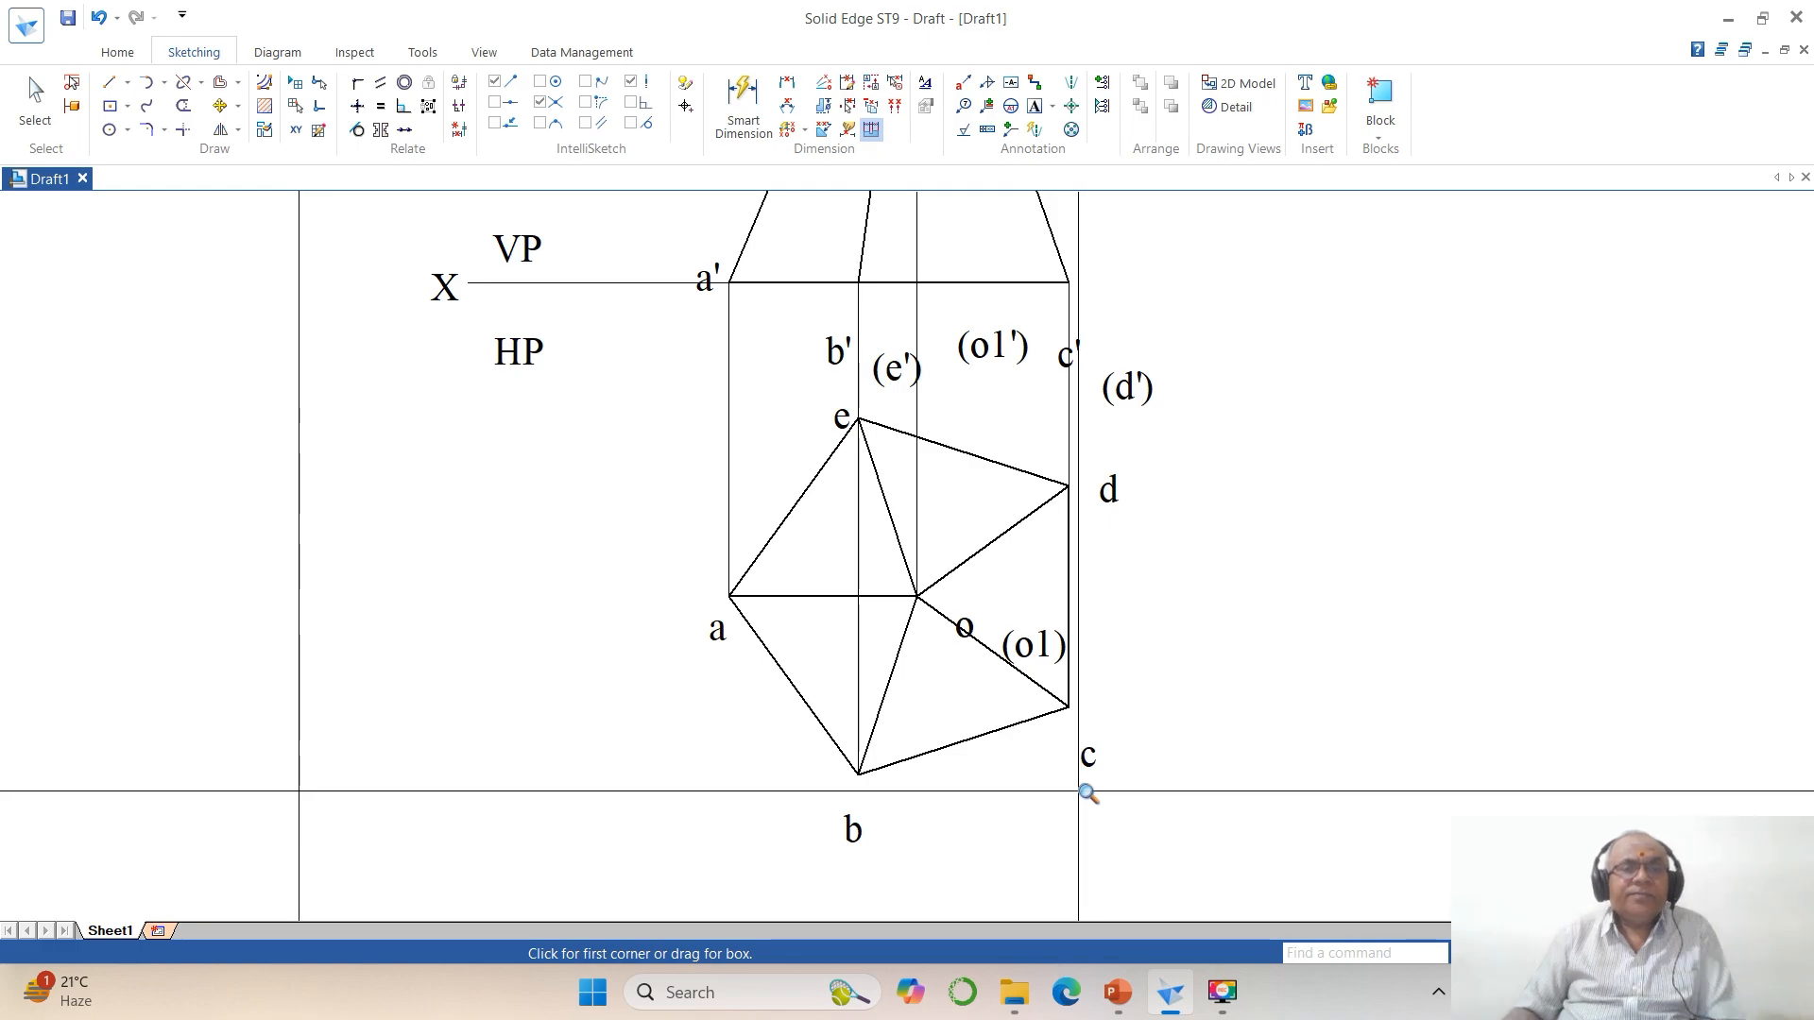
{"action": "left_click", "coordinate": [219, 105]}
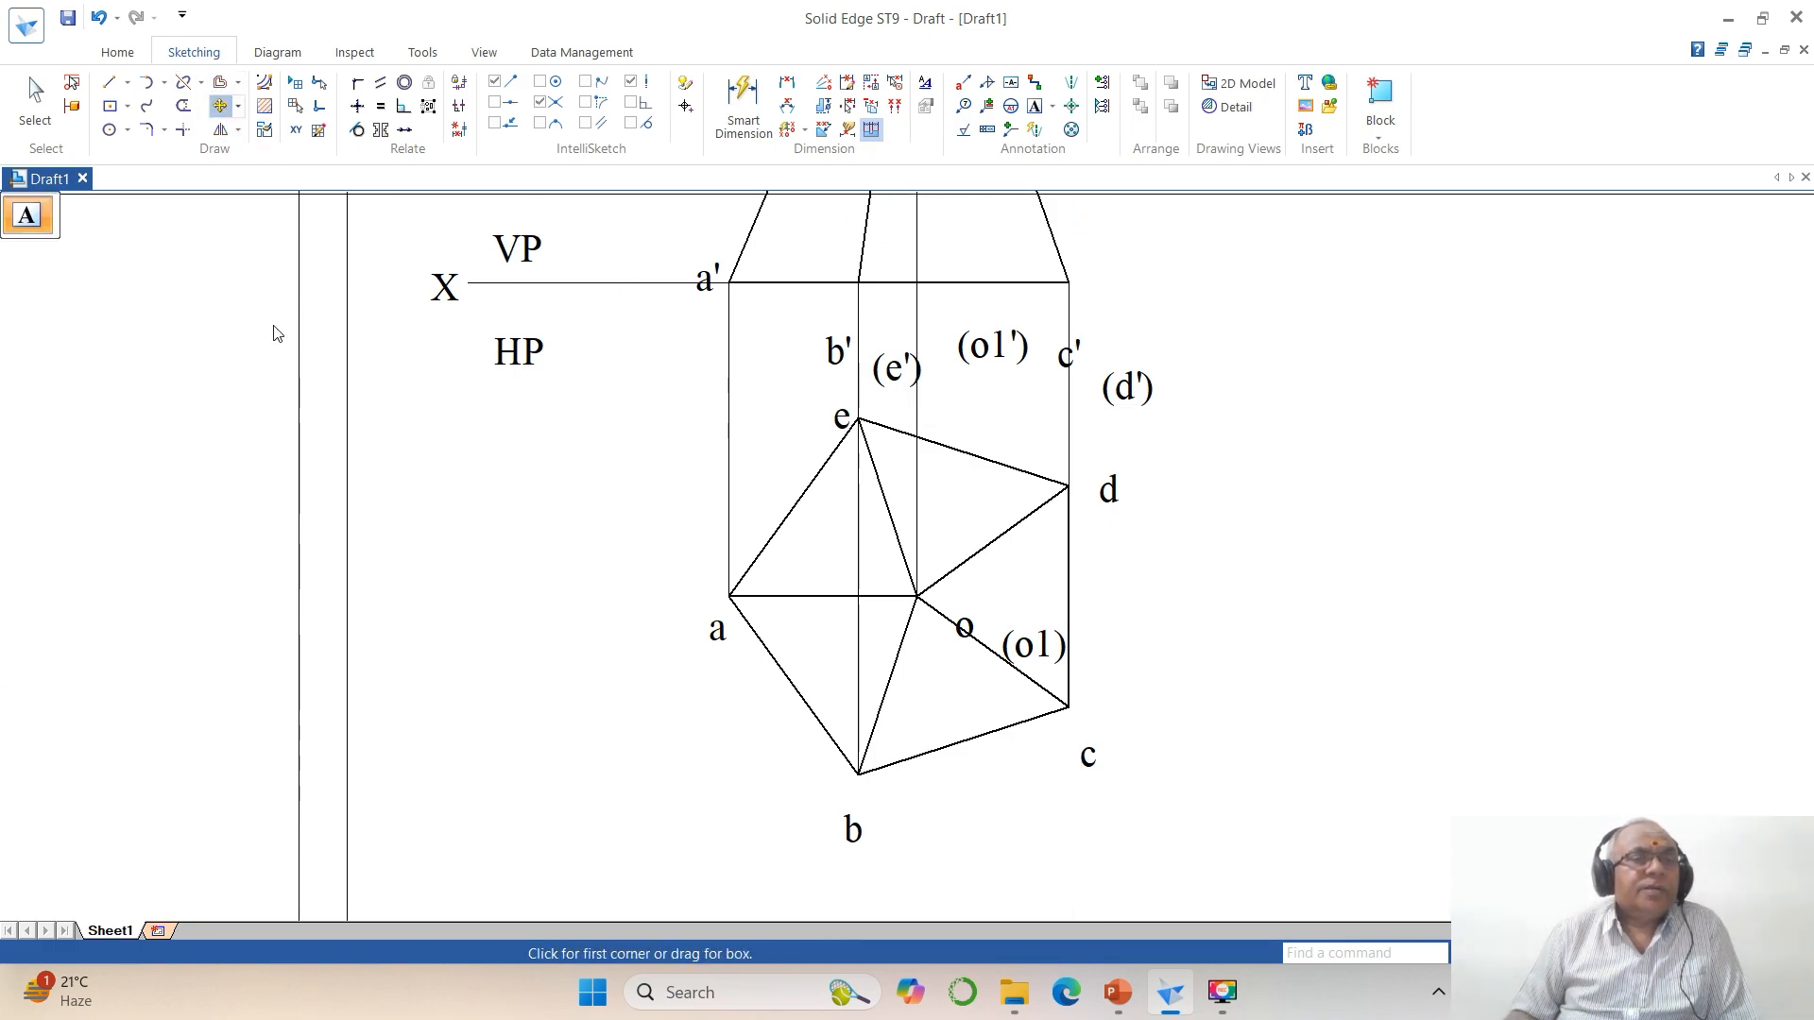
{"action": "left_click", "coordinate": [438, 307]}
{"action": "left_click", "coordinate": [412, 411]}
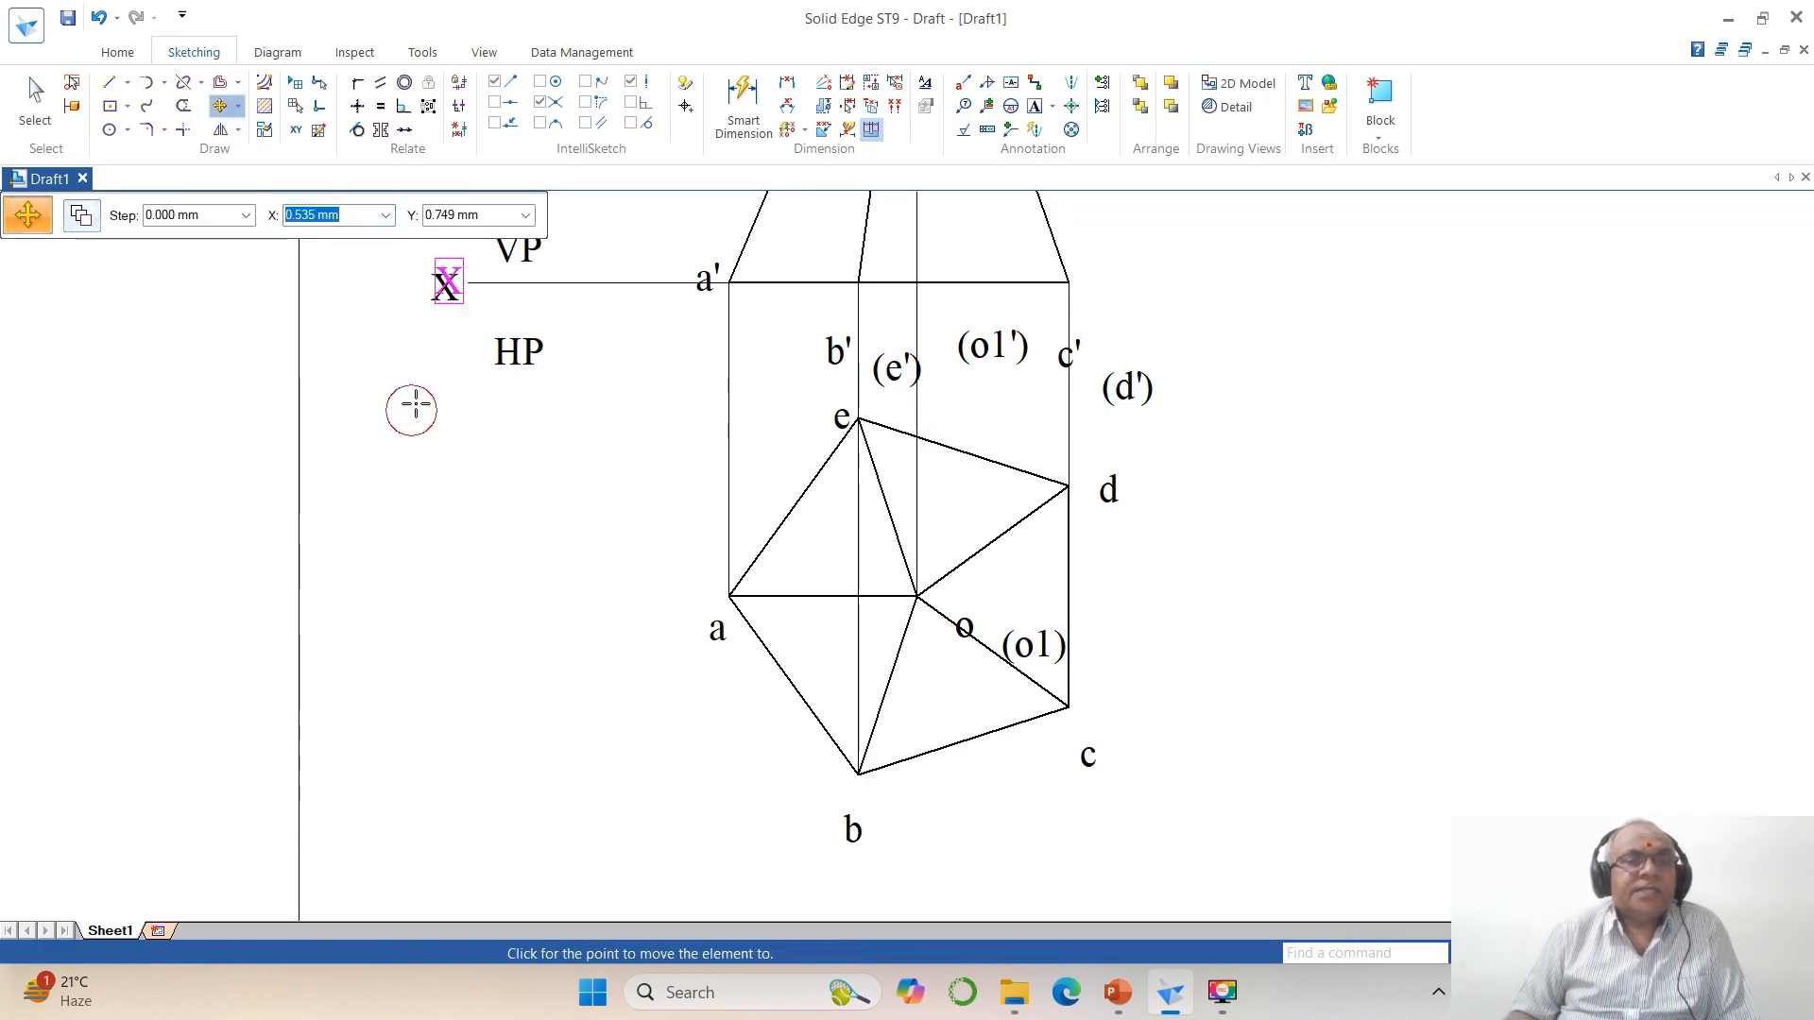
{"action": "left_click", "coordinate": [417, 405]}
{"action": "left_click", "coordinate": [517, 251]}
{"action": "left_click", "coordinate": [551, 319]}
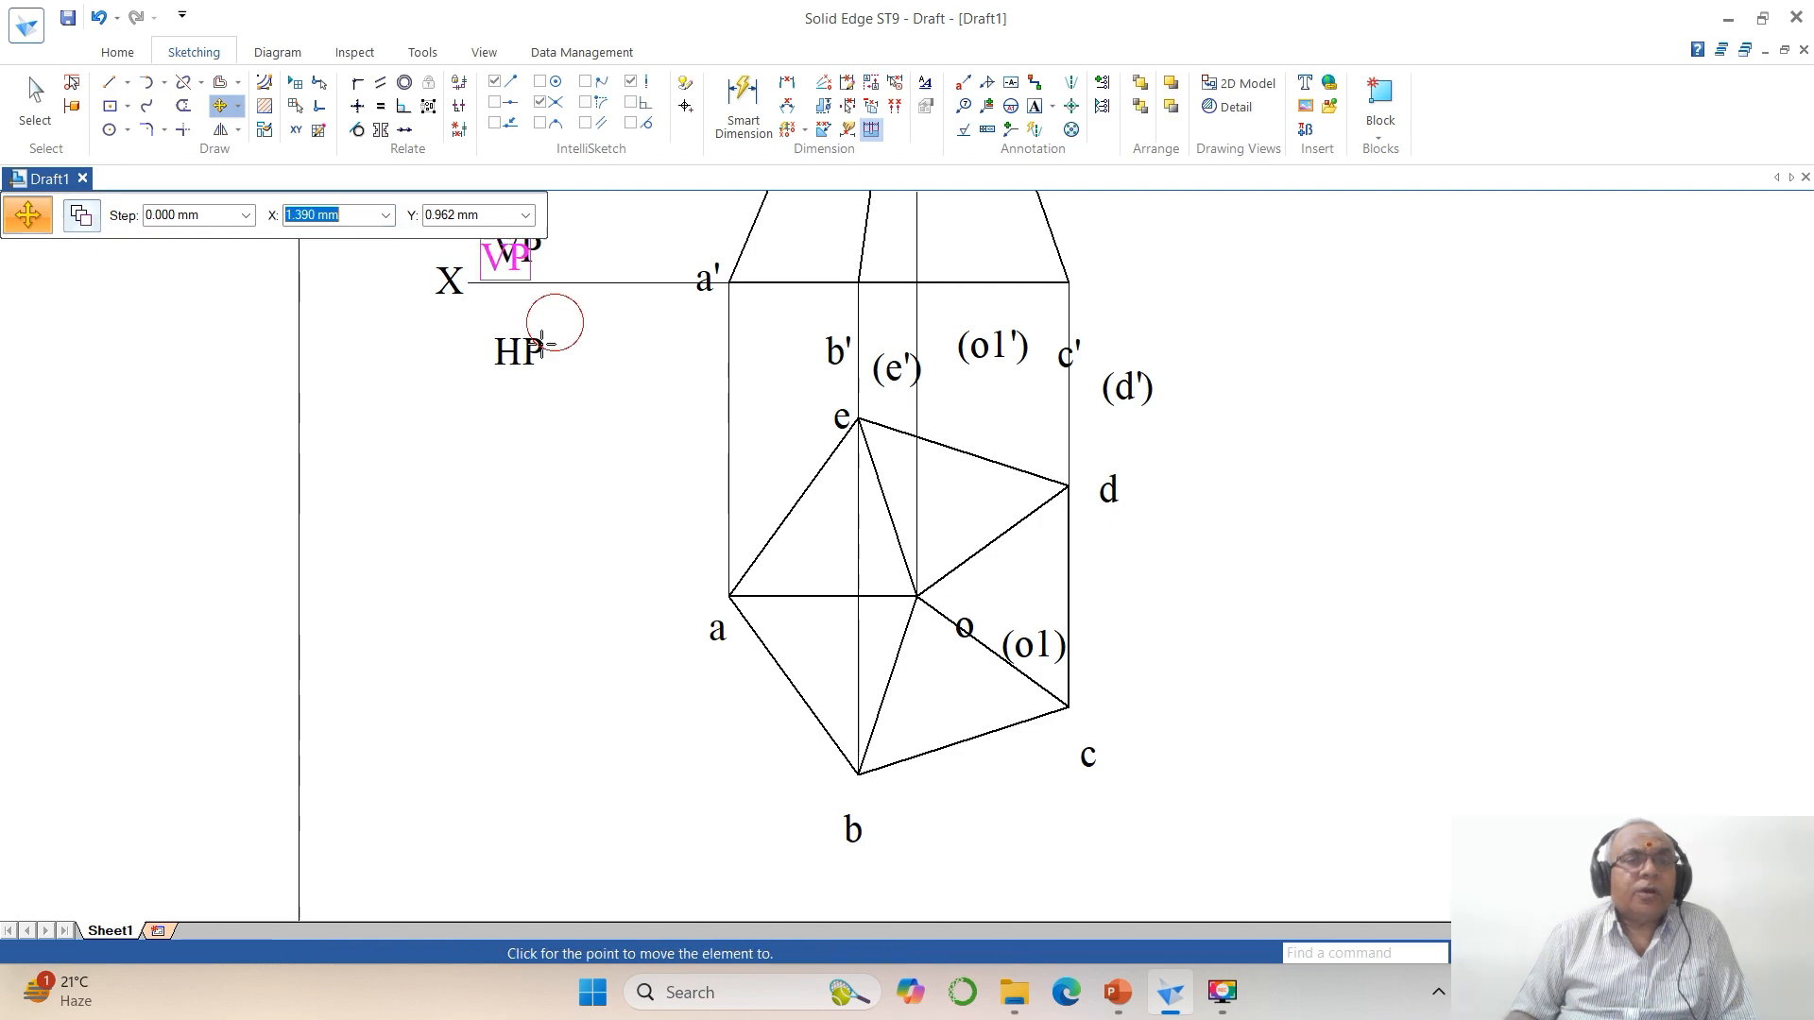
{"action": "left_click", "coordinate": [539, 367]}
{"action": "left_click", "coordinate": [539, 366]}
{"action": "left_click", "coordinate": [554, 393]}
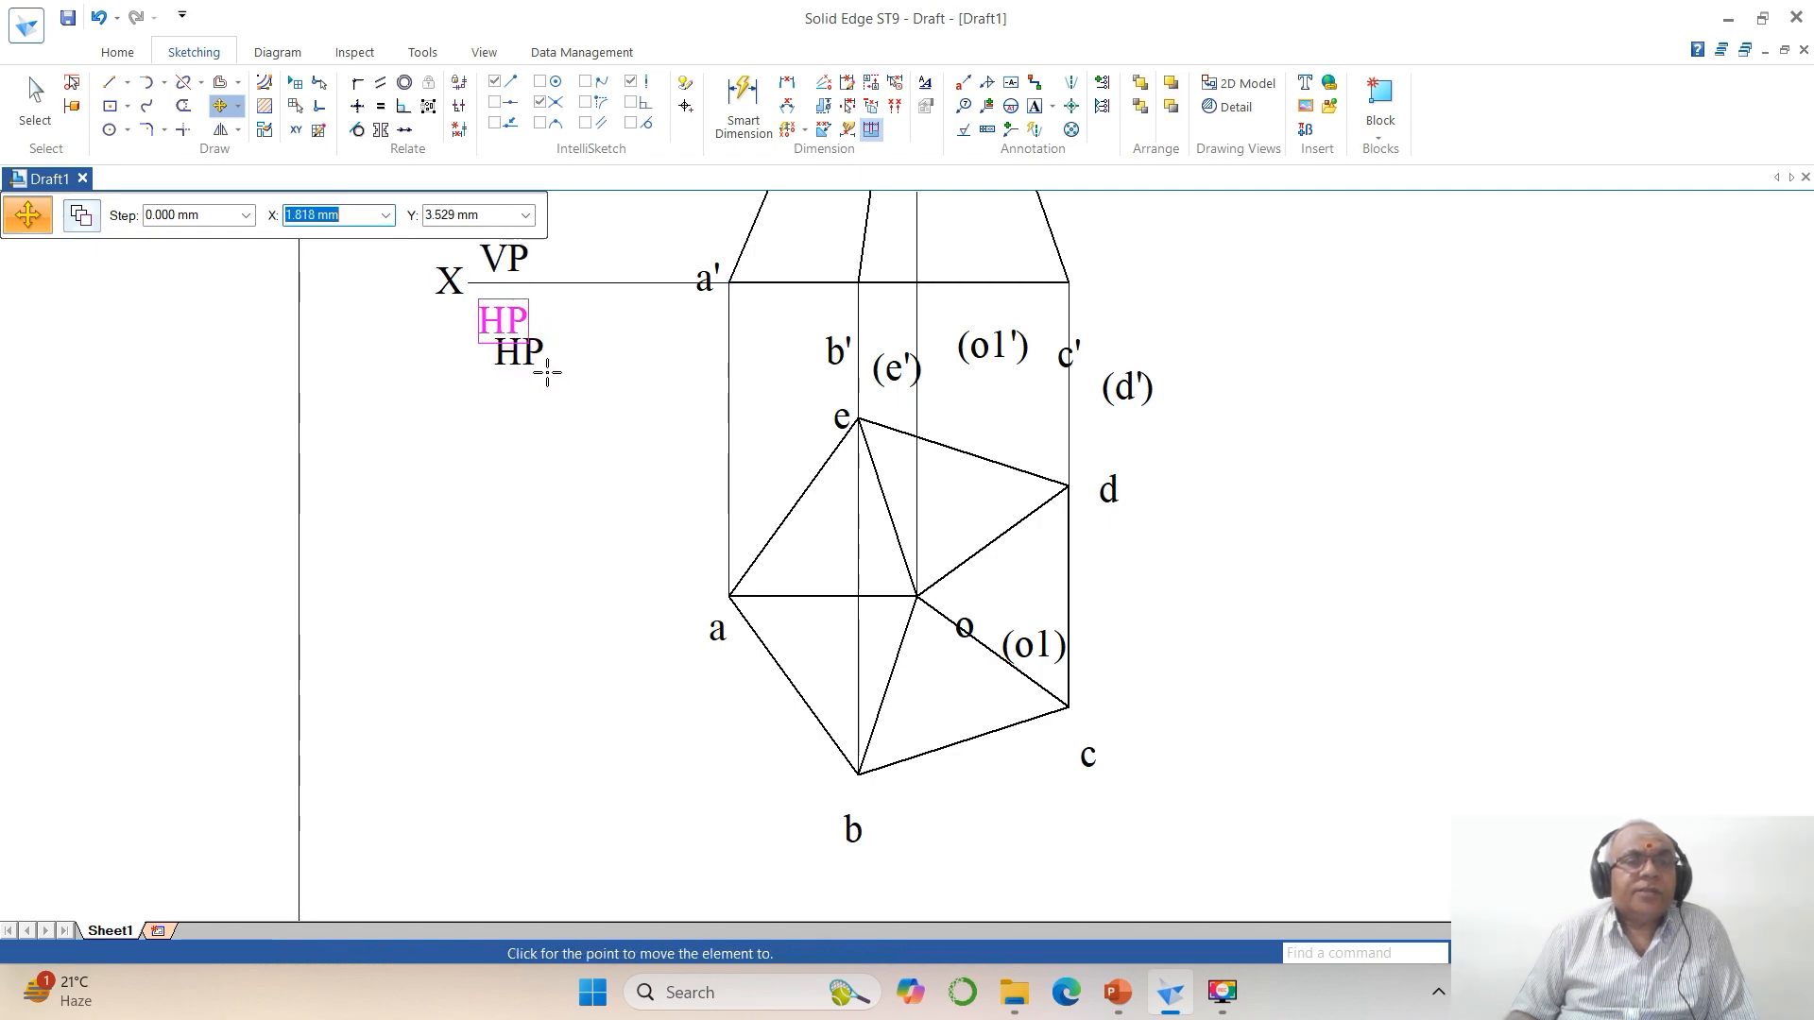
{"action": "left_click", "coordinate": [538, 370]}
Step: Move the top view's labels a and b right next to their pentagon corners
{"action": "left_click", "coordinate": [713, 631]}
{"action": "left_click", "coordinate": [718, 682]}
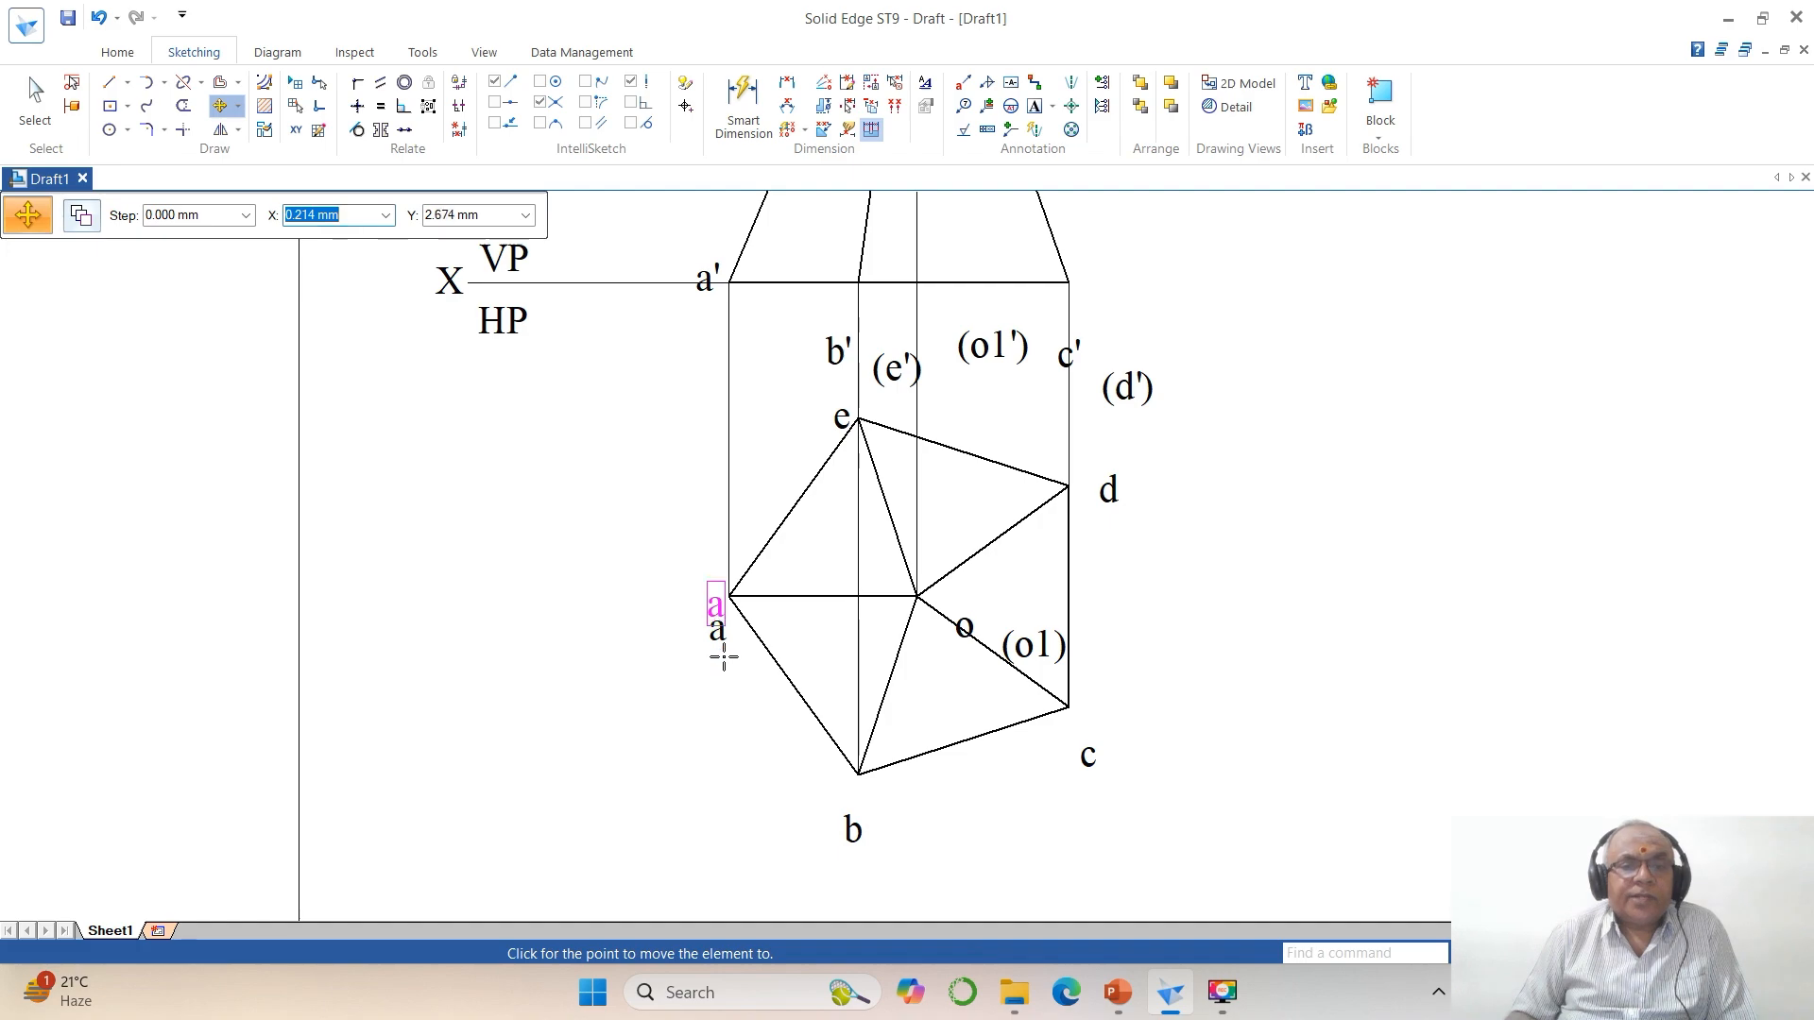
{"action": "left_click", "coordinate": [719, 652]}
{"action": "left_click", "coordinate": [853, 830]}
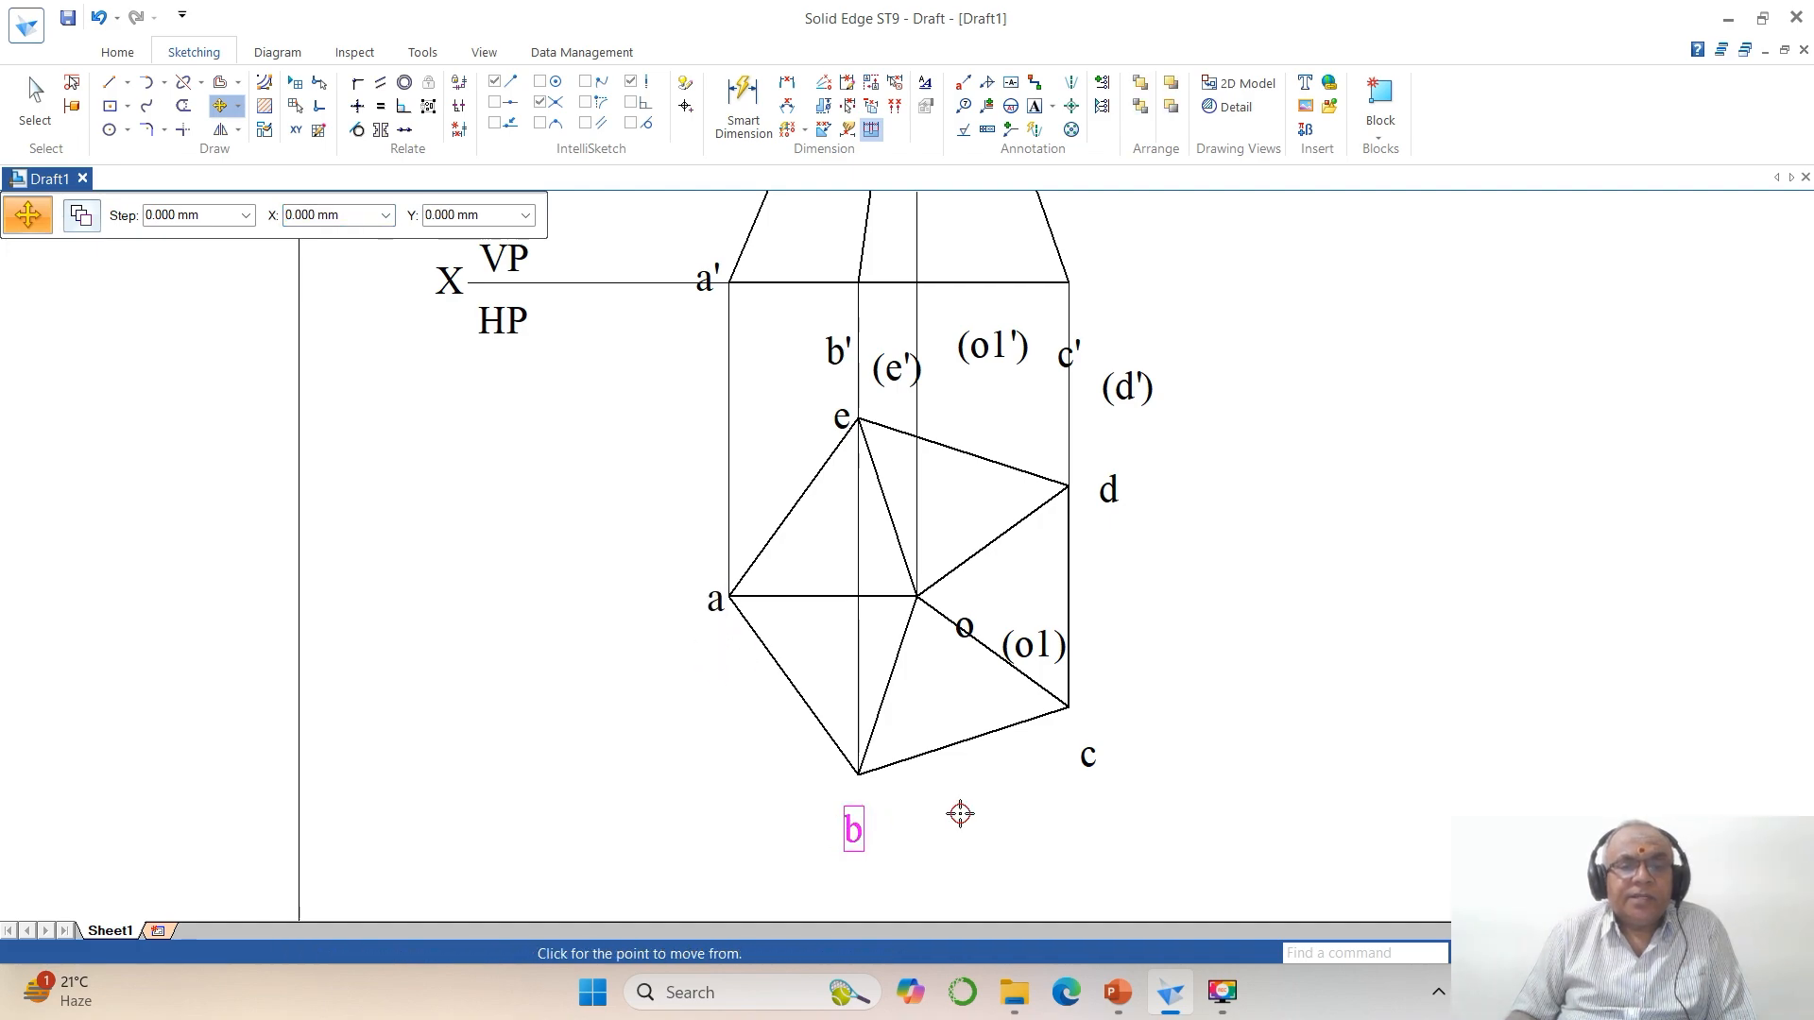
{"action": "left_click", "coordinate": [960, 811]}
{"action": "left_click", "coordinate": [967, 784]}
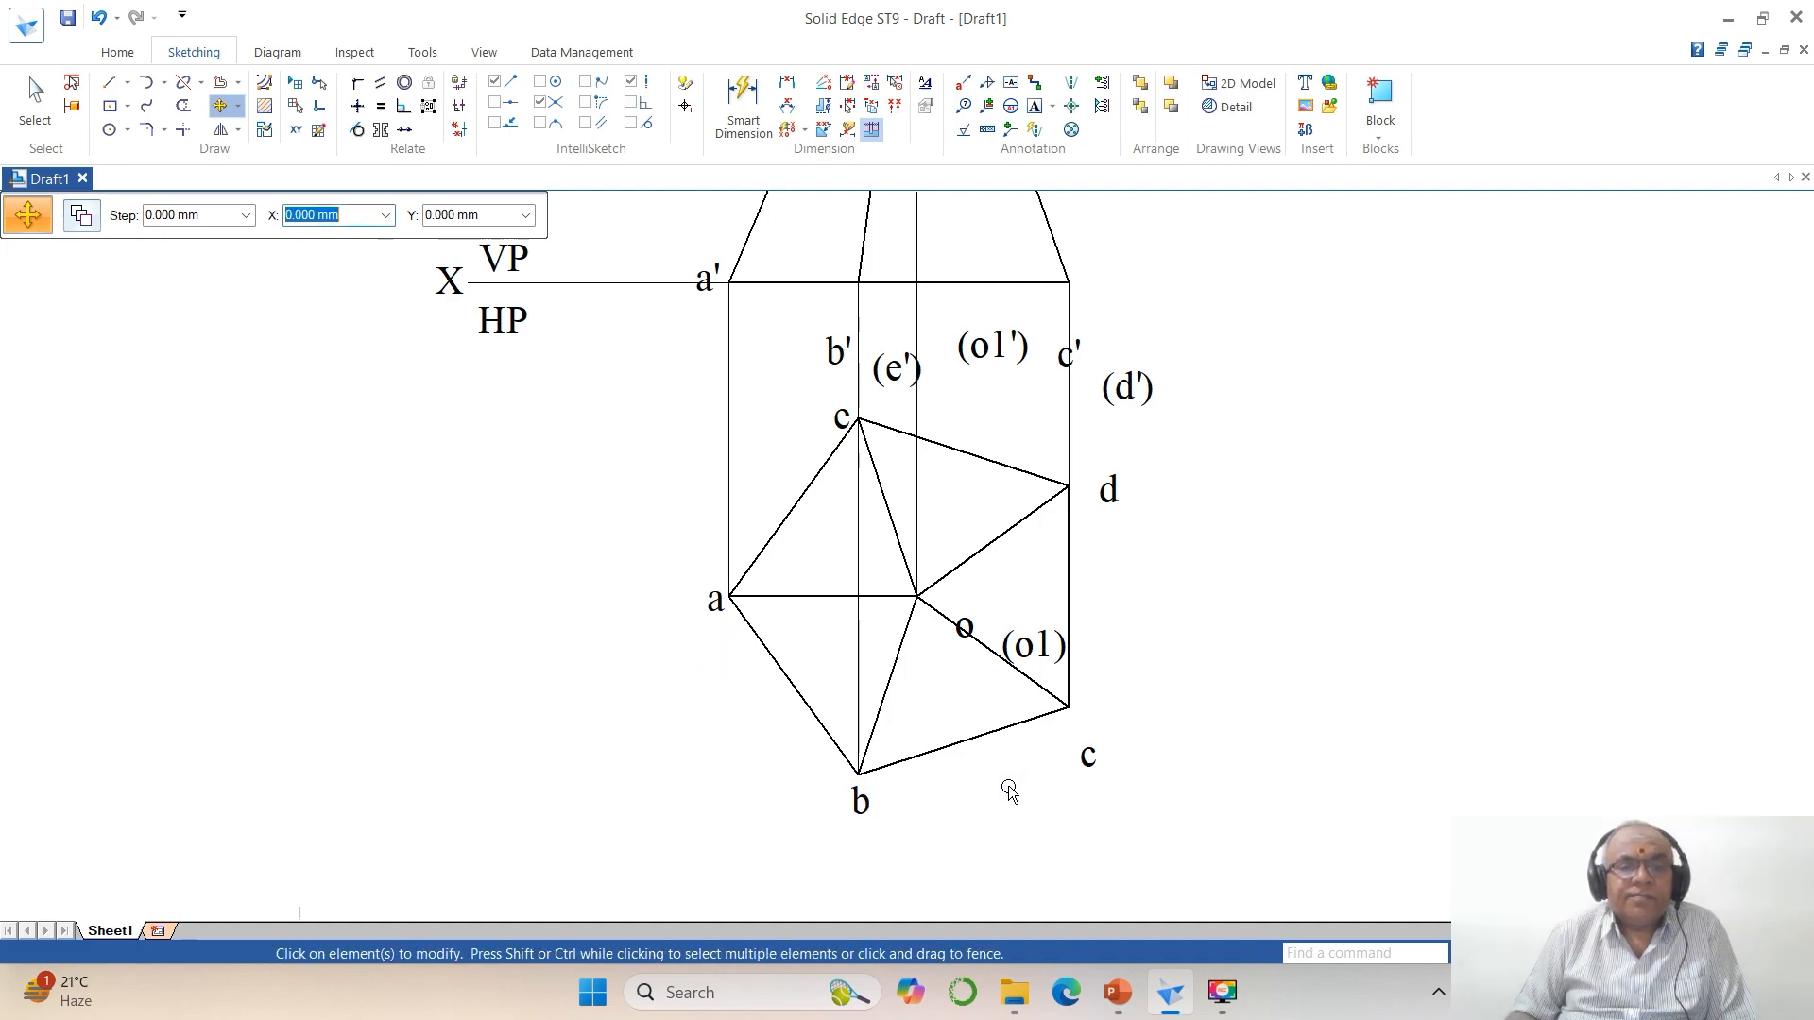
Step: Move the top view's labels c and d right beside their corners and label e slightly above its corner
{"action": "left_click", "coordinate": [1087, 755]}
{"action": "left_click", "coordinate": [1137, 796]}
{"action": "left_click", "coordinate": [1135, 752]}
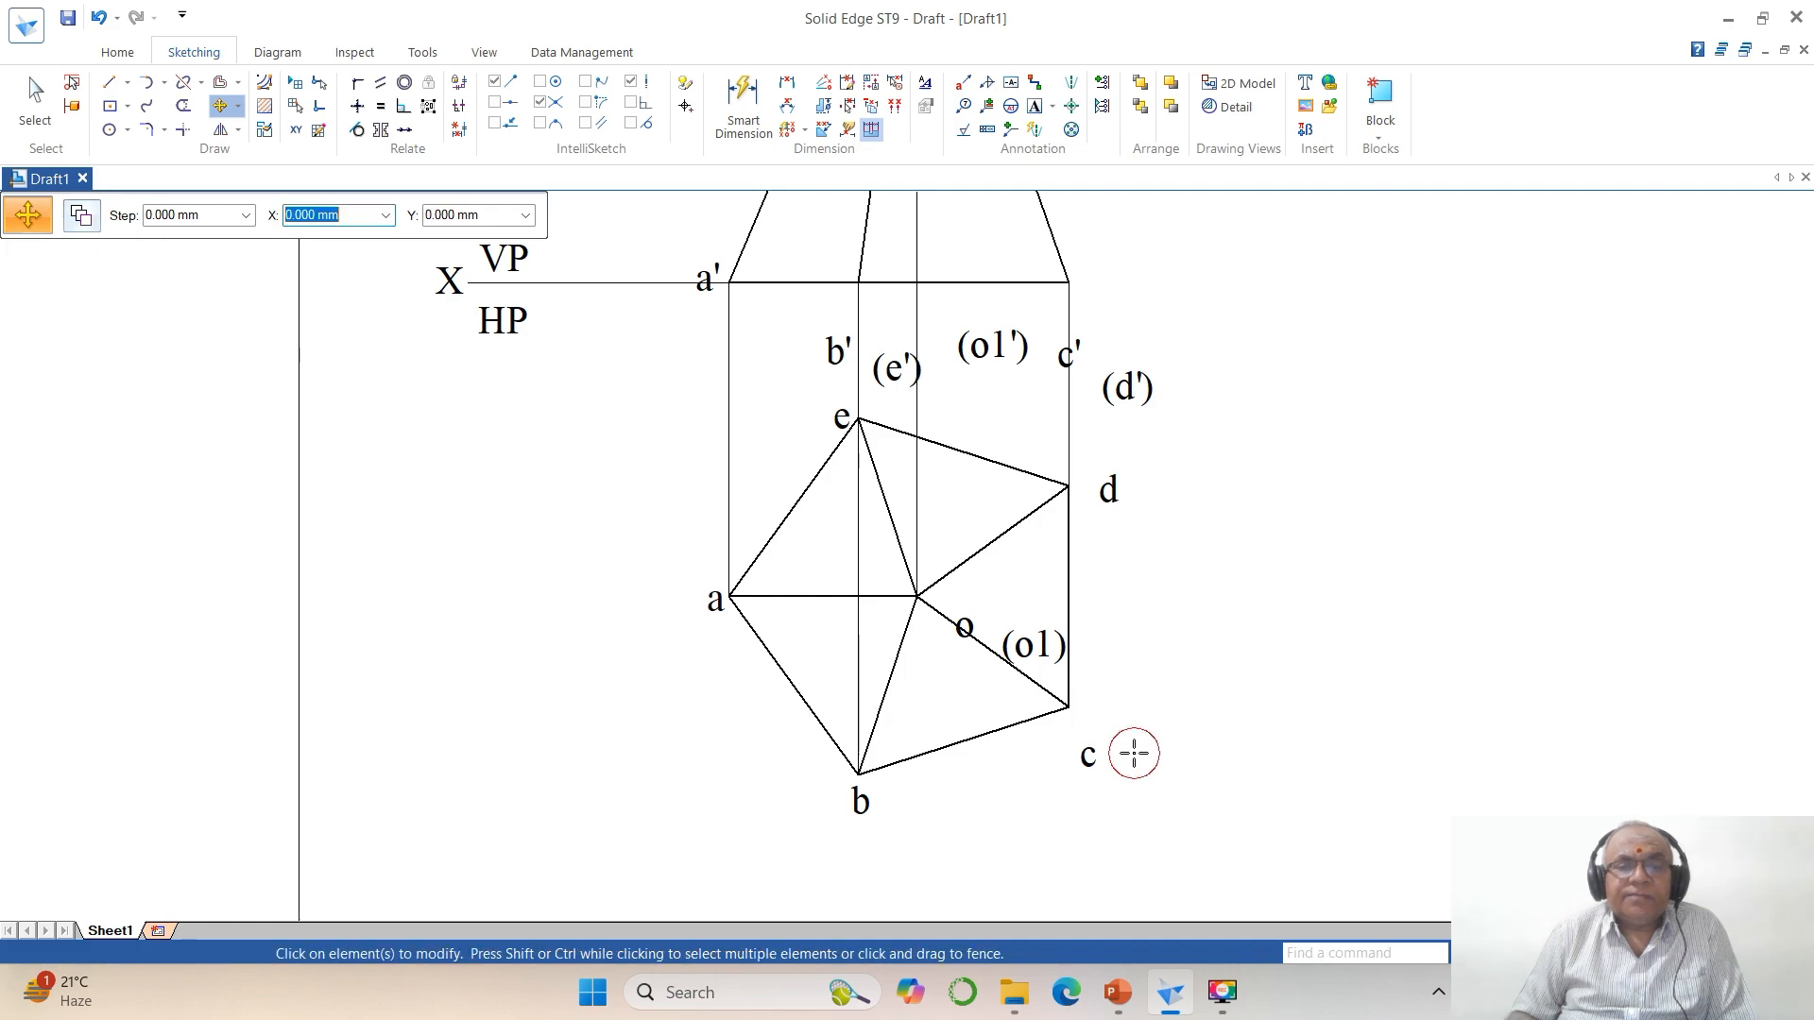
{"action": "left_click", "coordinate": [1116, 498]}
{"action": "left_click", "coordinate": [1155, 544]}
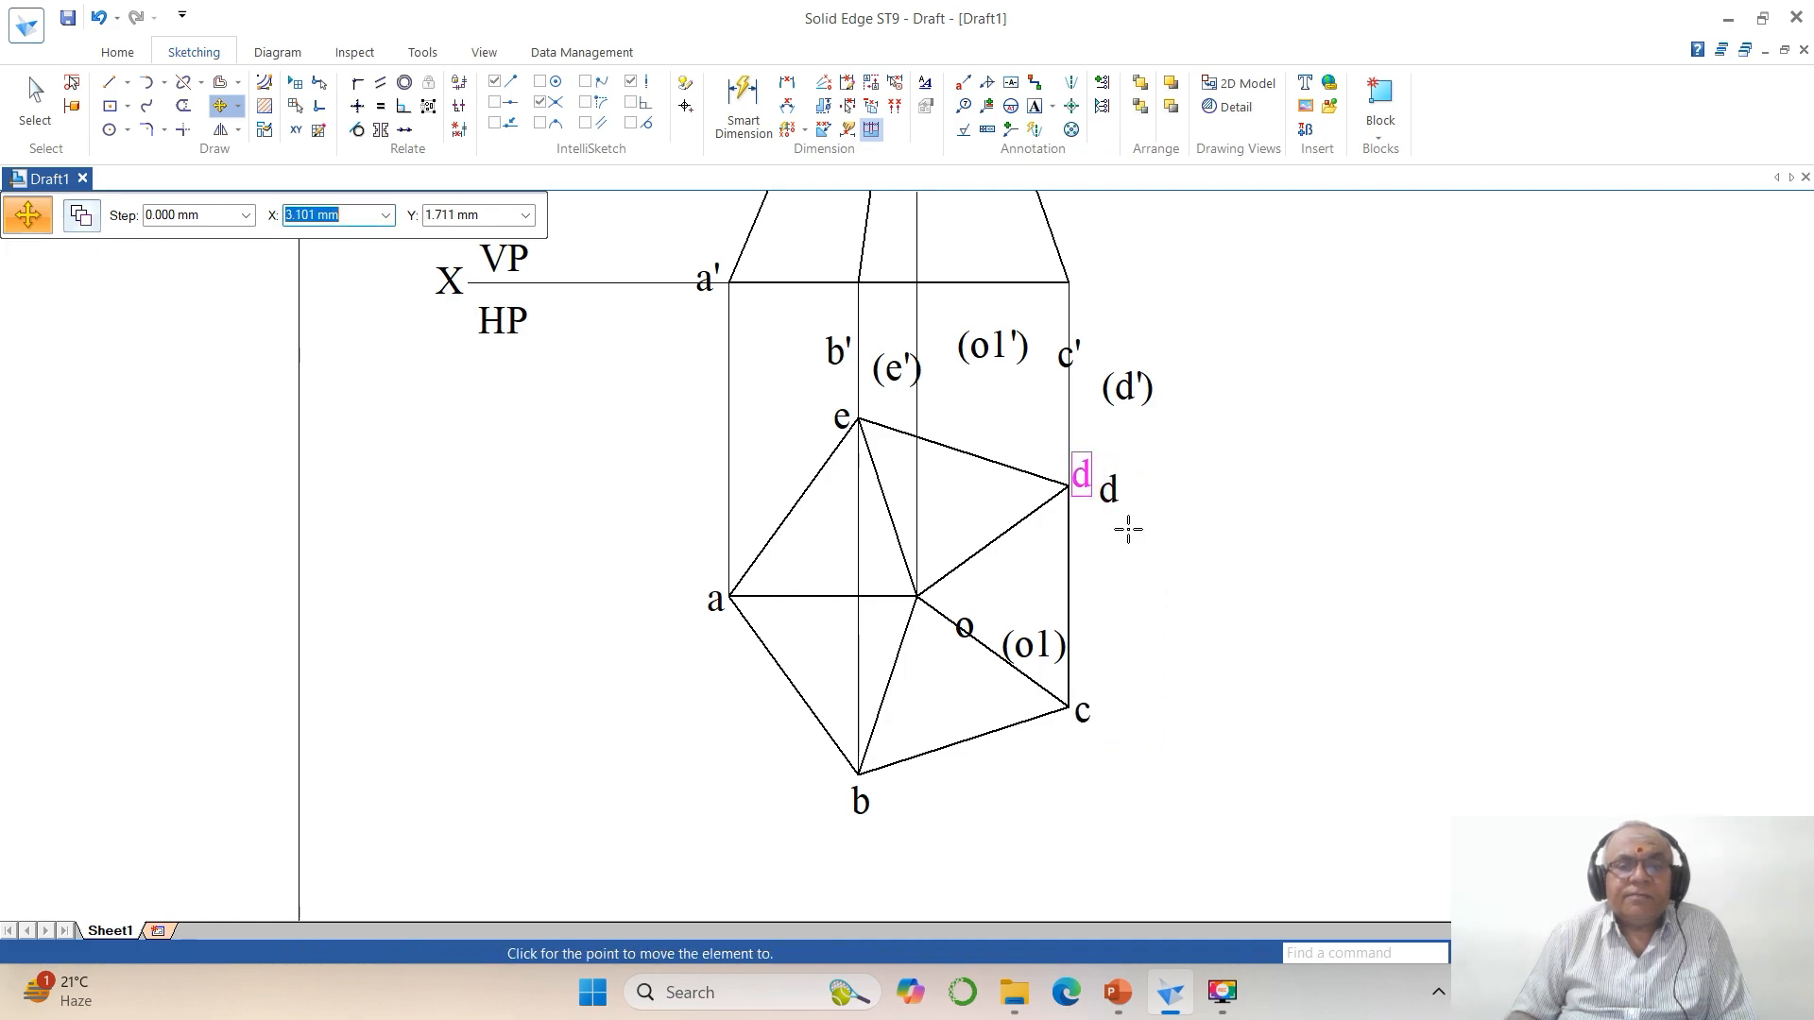
{"action": "left_click", "coordinate": [1131, 526]}
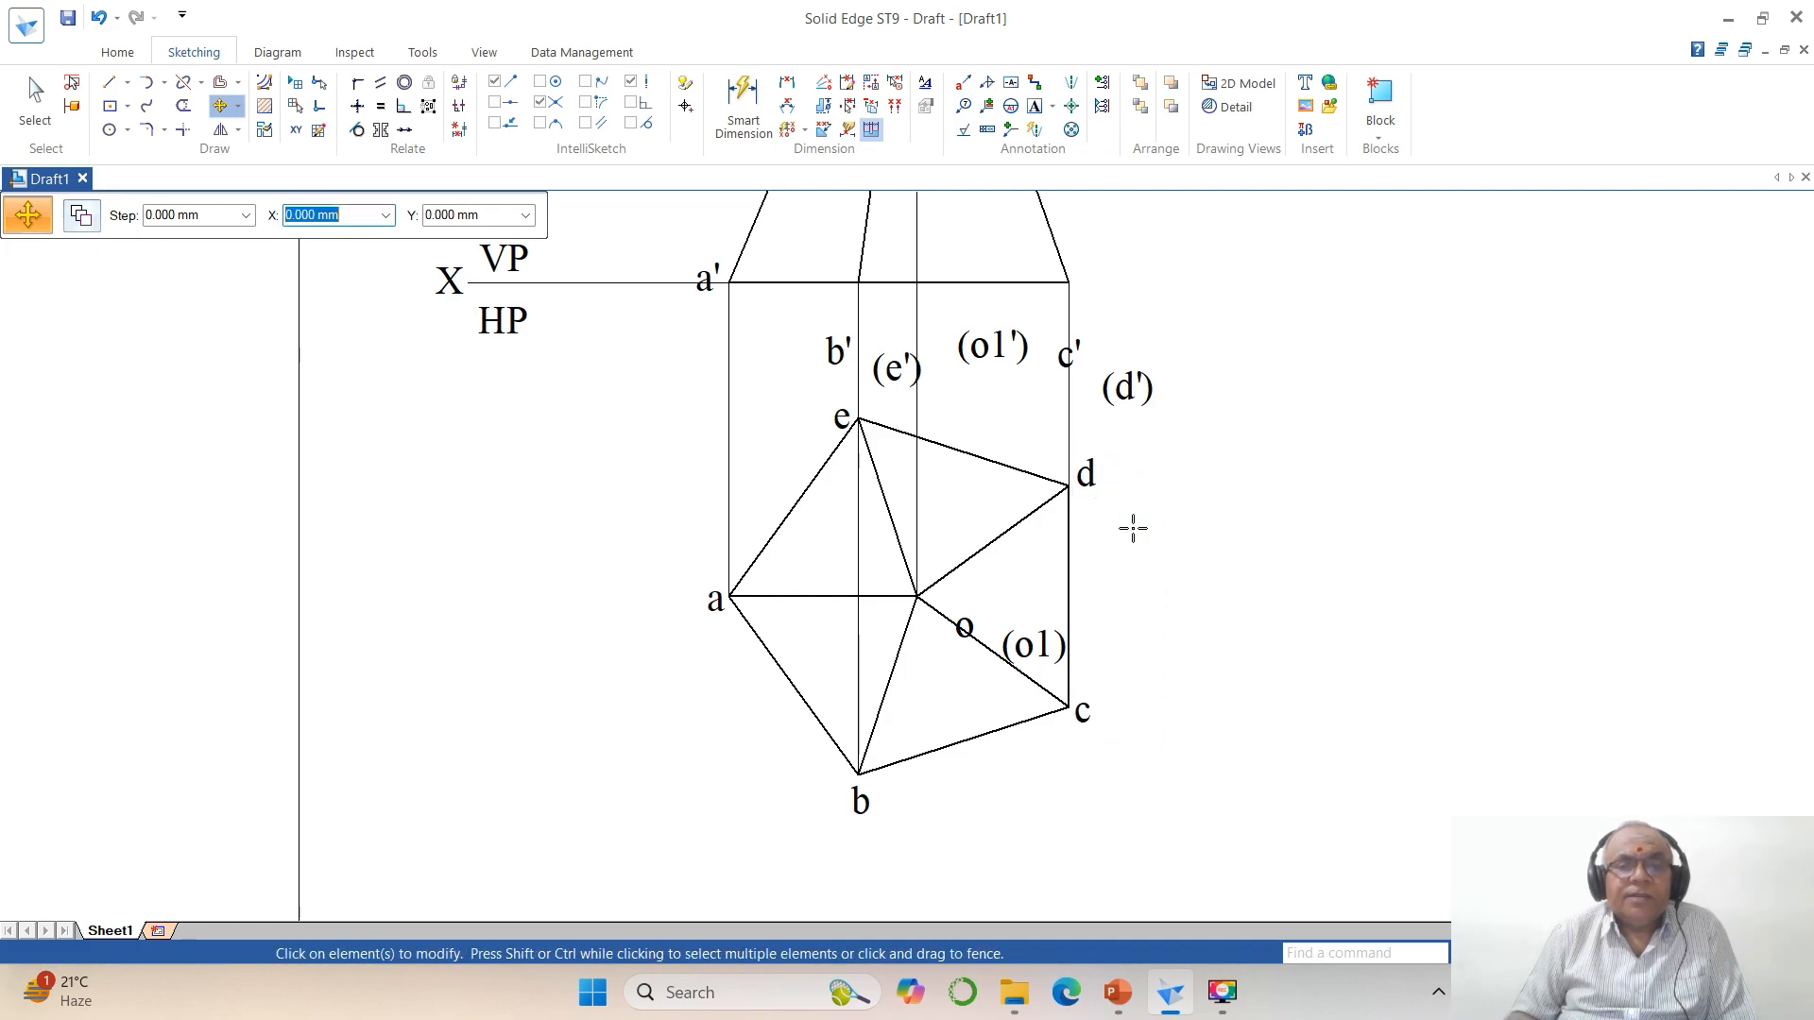
{"action": "left_click", "coordinate": [842, 419]}
{"action": "left_click", "coordinate": [882, 475]}
{"action": "left_click", "coordinate": [885, 463]}
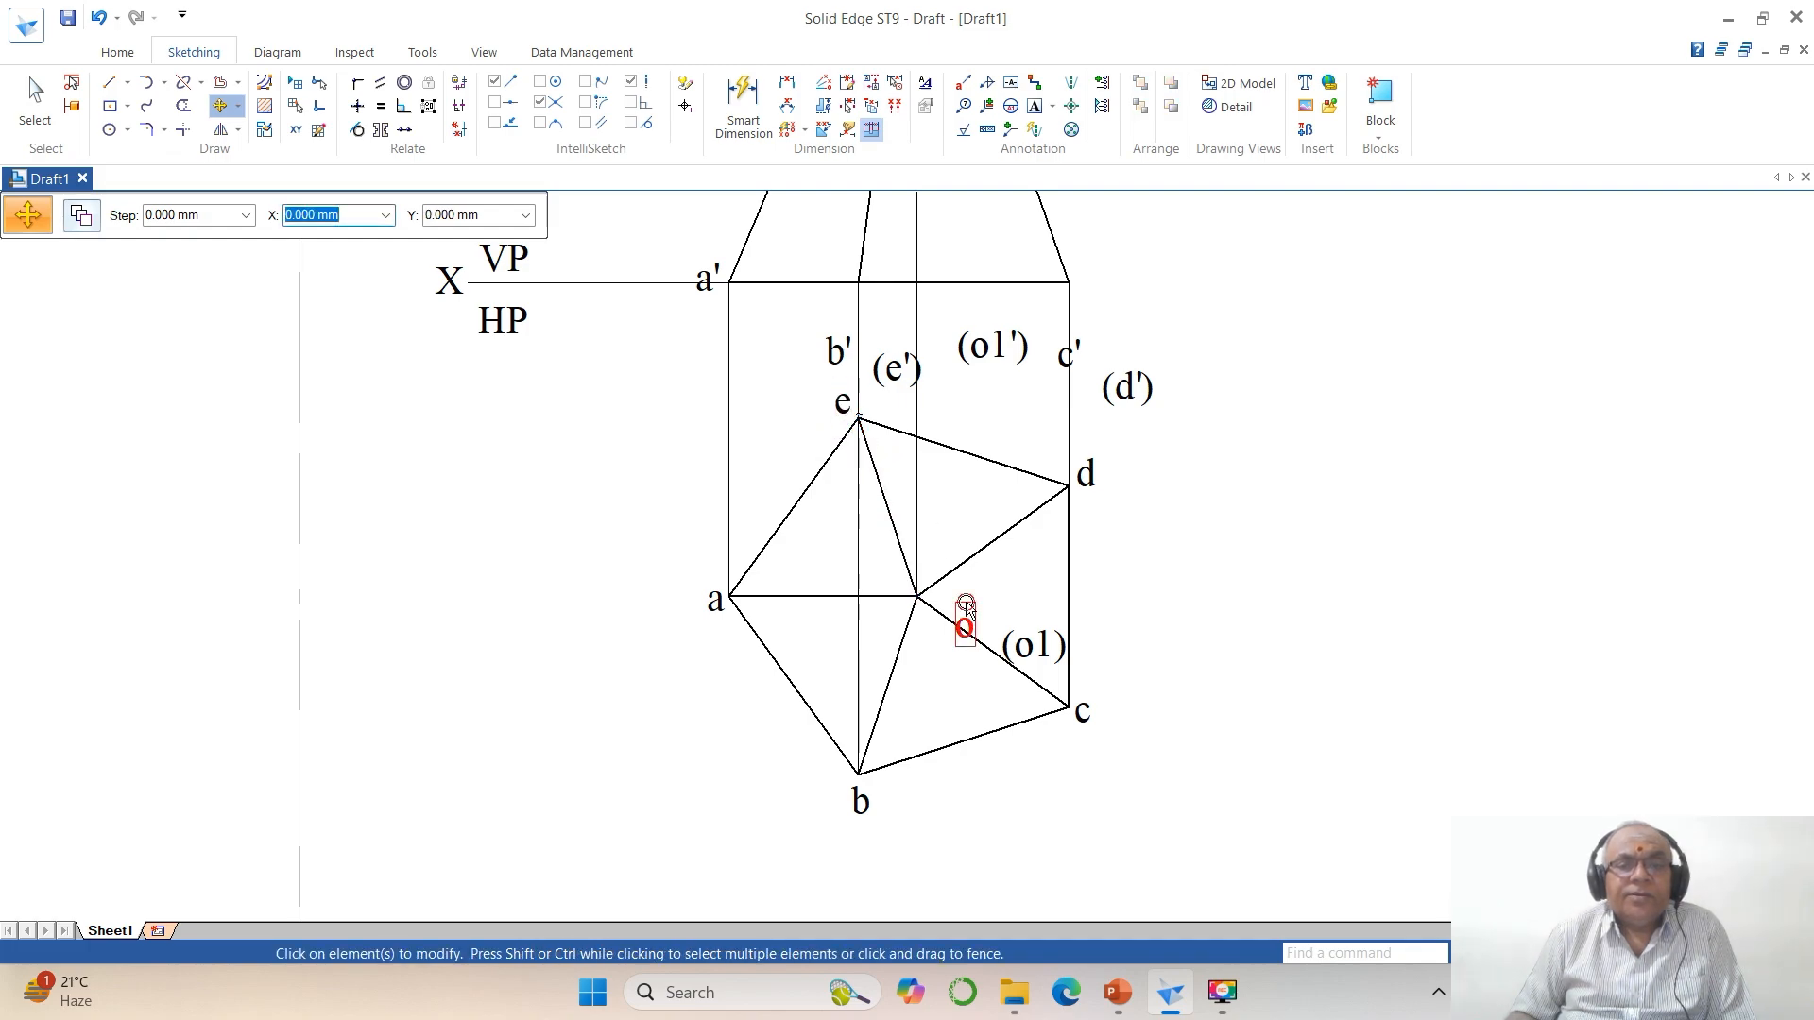
Step: Move the centre labels just below the top view's centre, with (o1) on its left and o on its right
{"action": "left_click", "coordinate": [962, 621]}
{"action": "left_click", "coordinate": [992, 593]}
{"action": "left_click", "coordinate": [982, 570]}
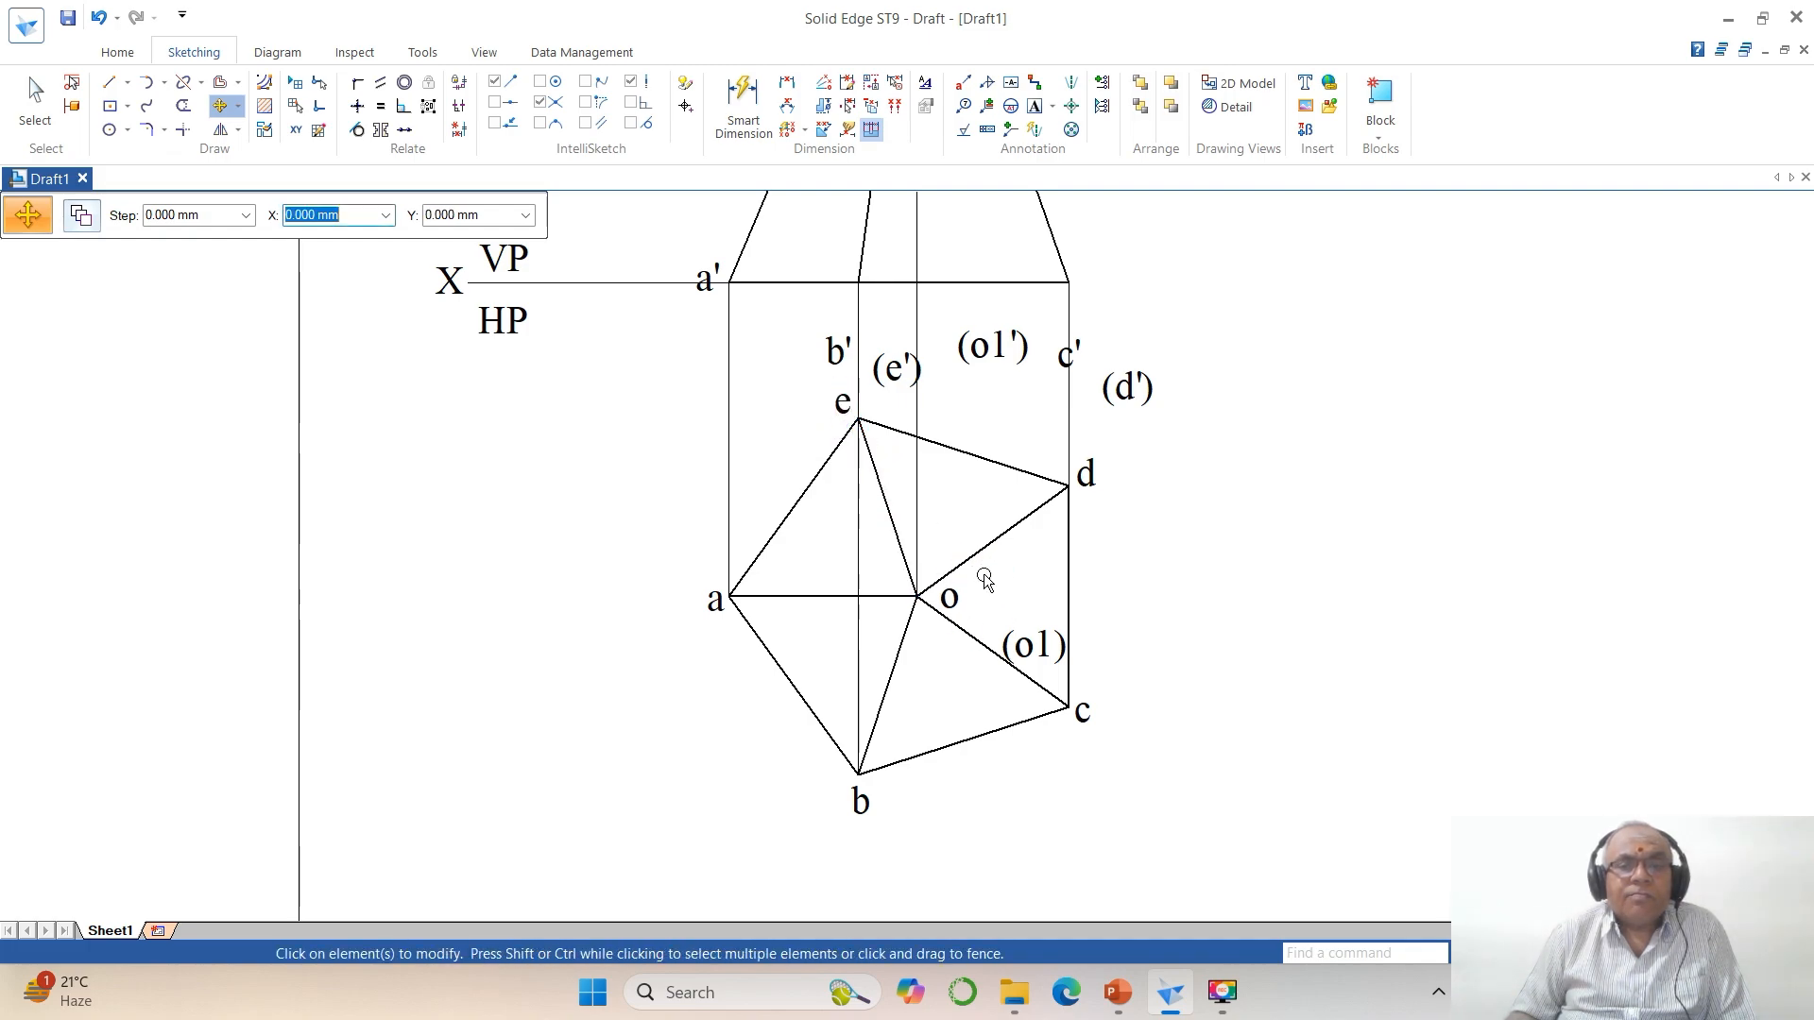
{"action": "left_click", "coordinate": [1028, 642]}
{"action": "left_click", "coordinate": [1056, 621]}
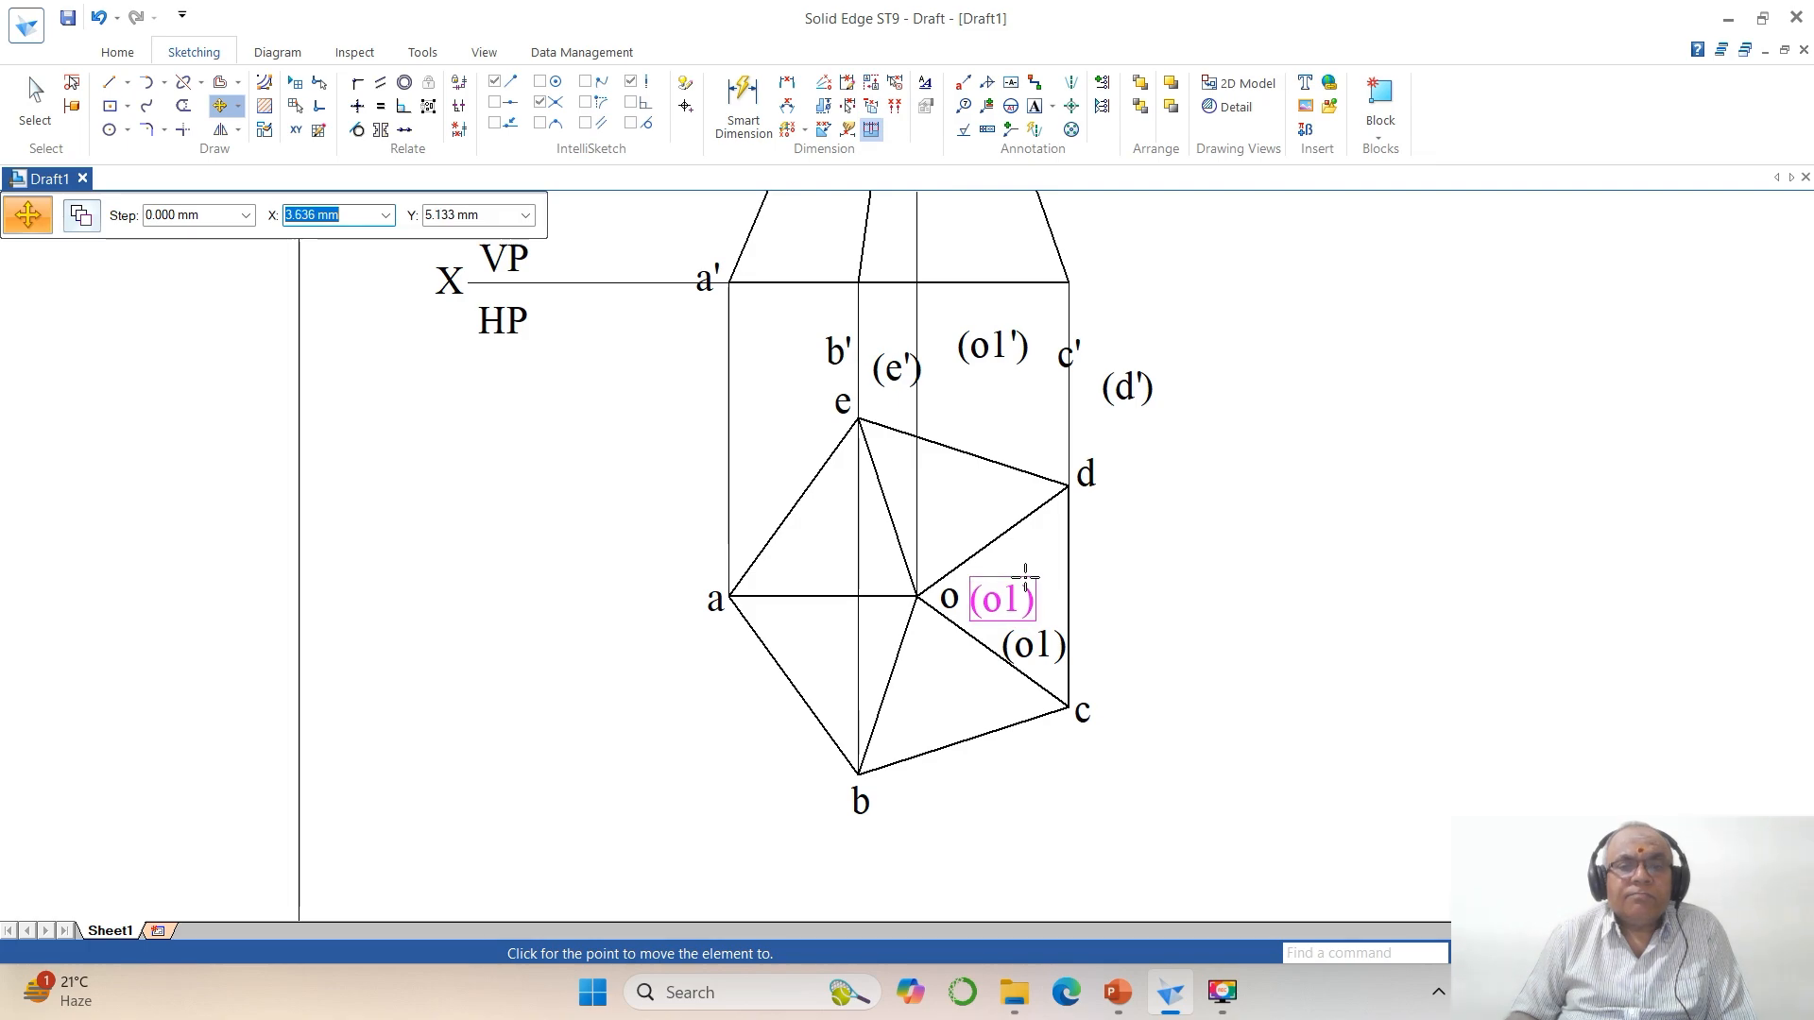
{"action": "left_click", "coordinate": [889, 598]}
{"action": "left_click", "coordinate": [958, 598]}
{"action": "left_click", "coordinate": [978, 605]}
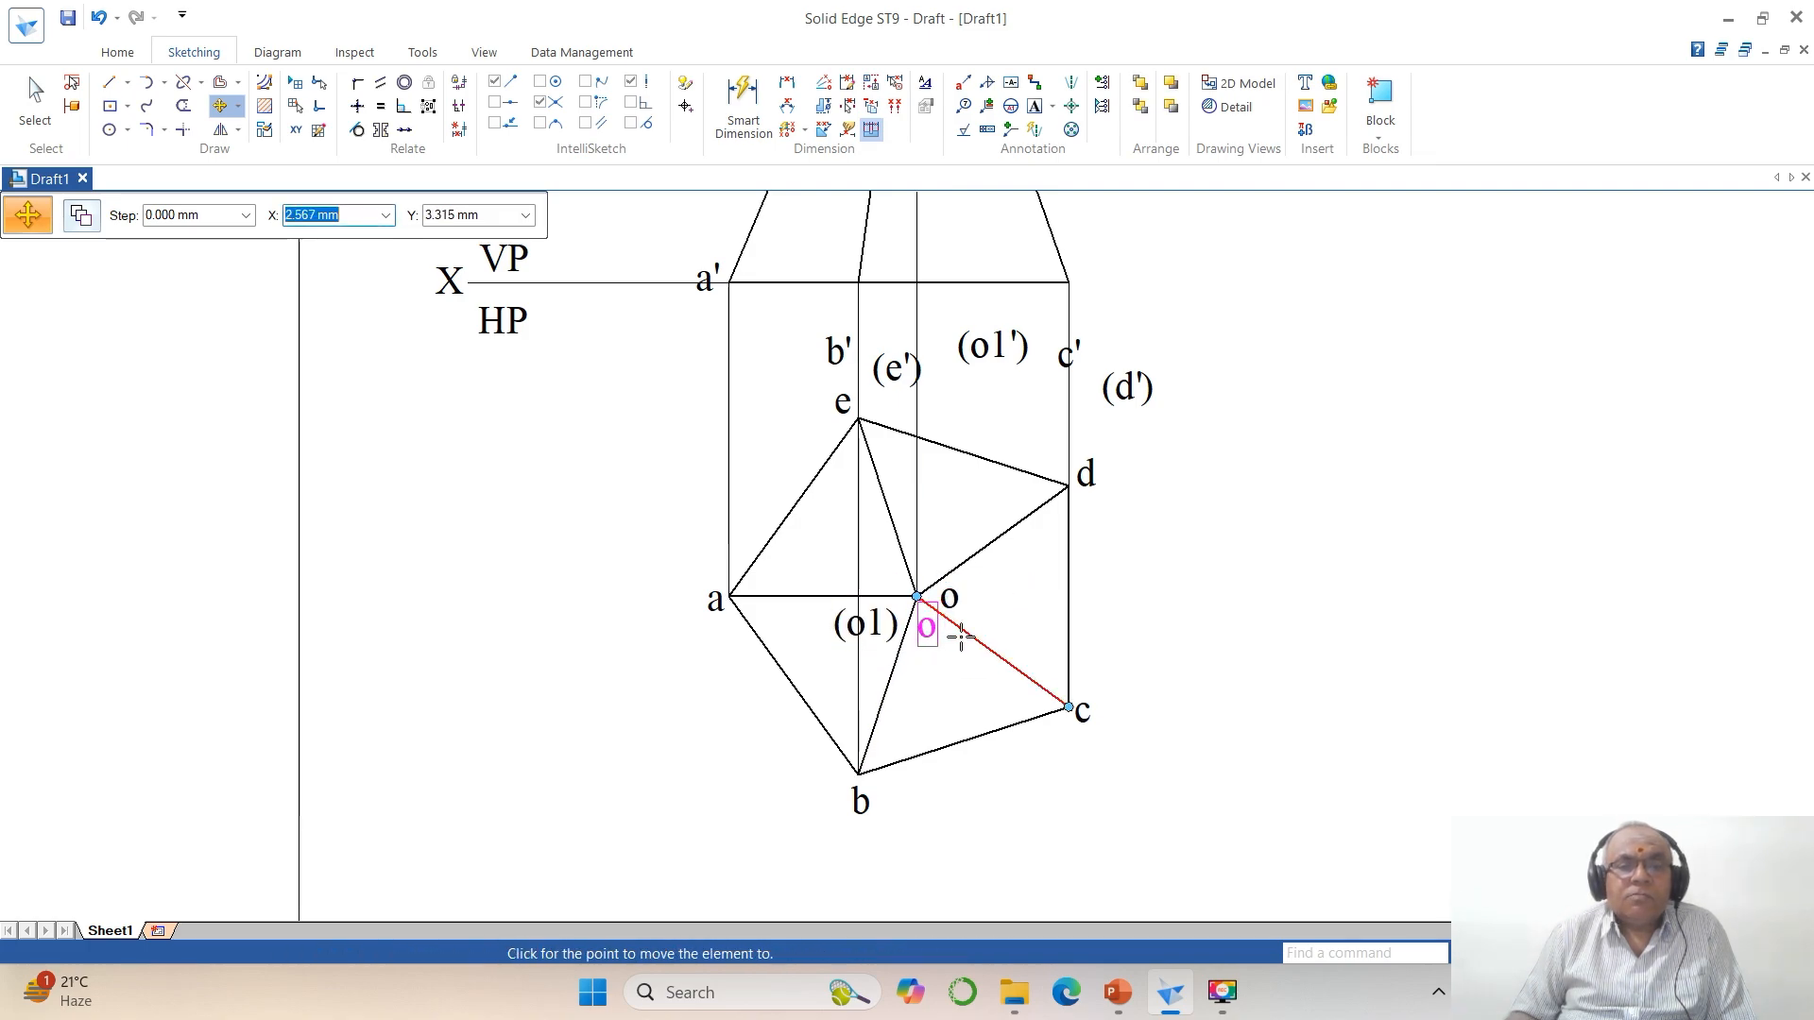
{"action": "left_click", "coordinate": [960, 638]}
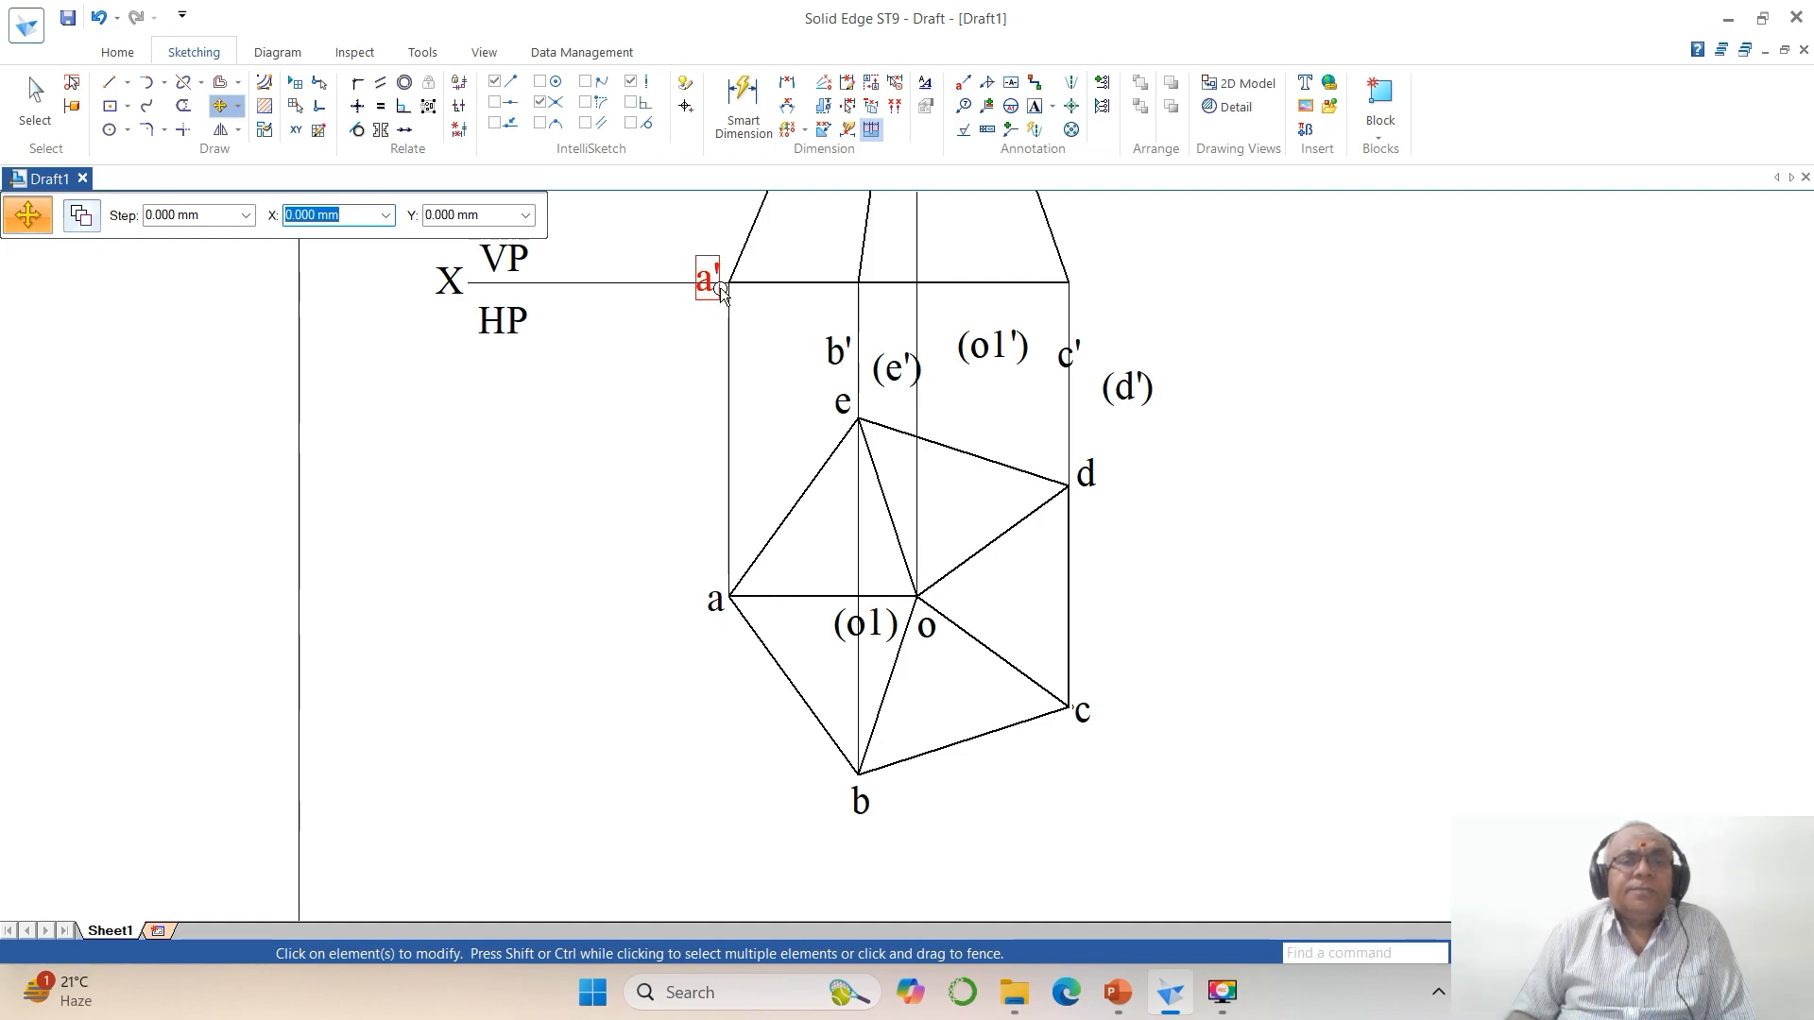
Step: Move the front view's a' label below the reference line, beside its projector
{"action": "left_click", "coordinate": [705, 276]}
{"action": "left_click", "coordinate": [729, 368]}
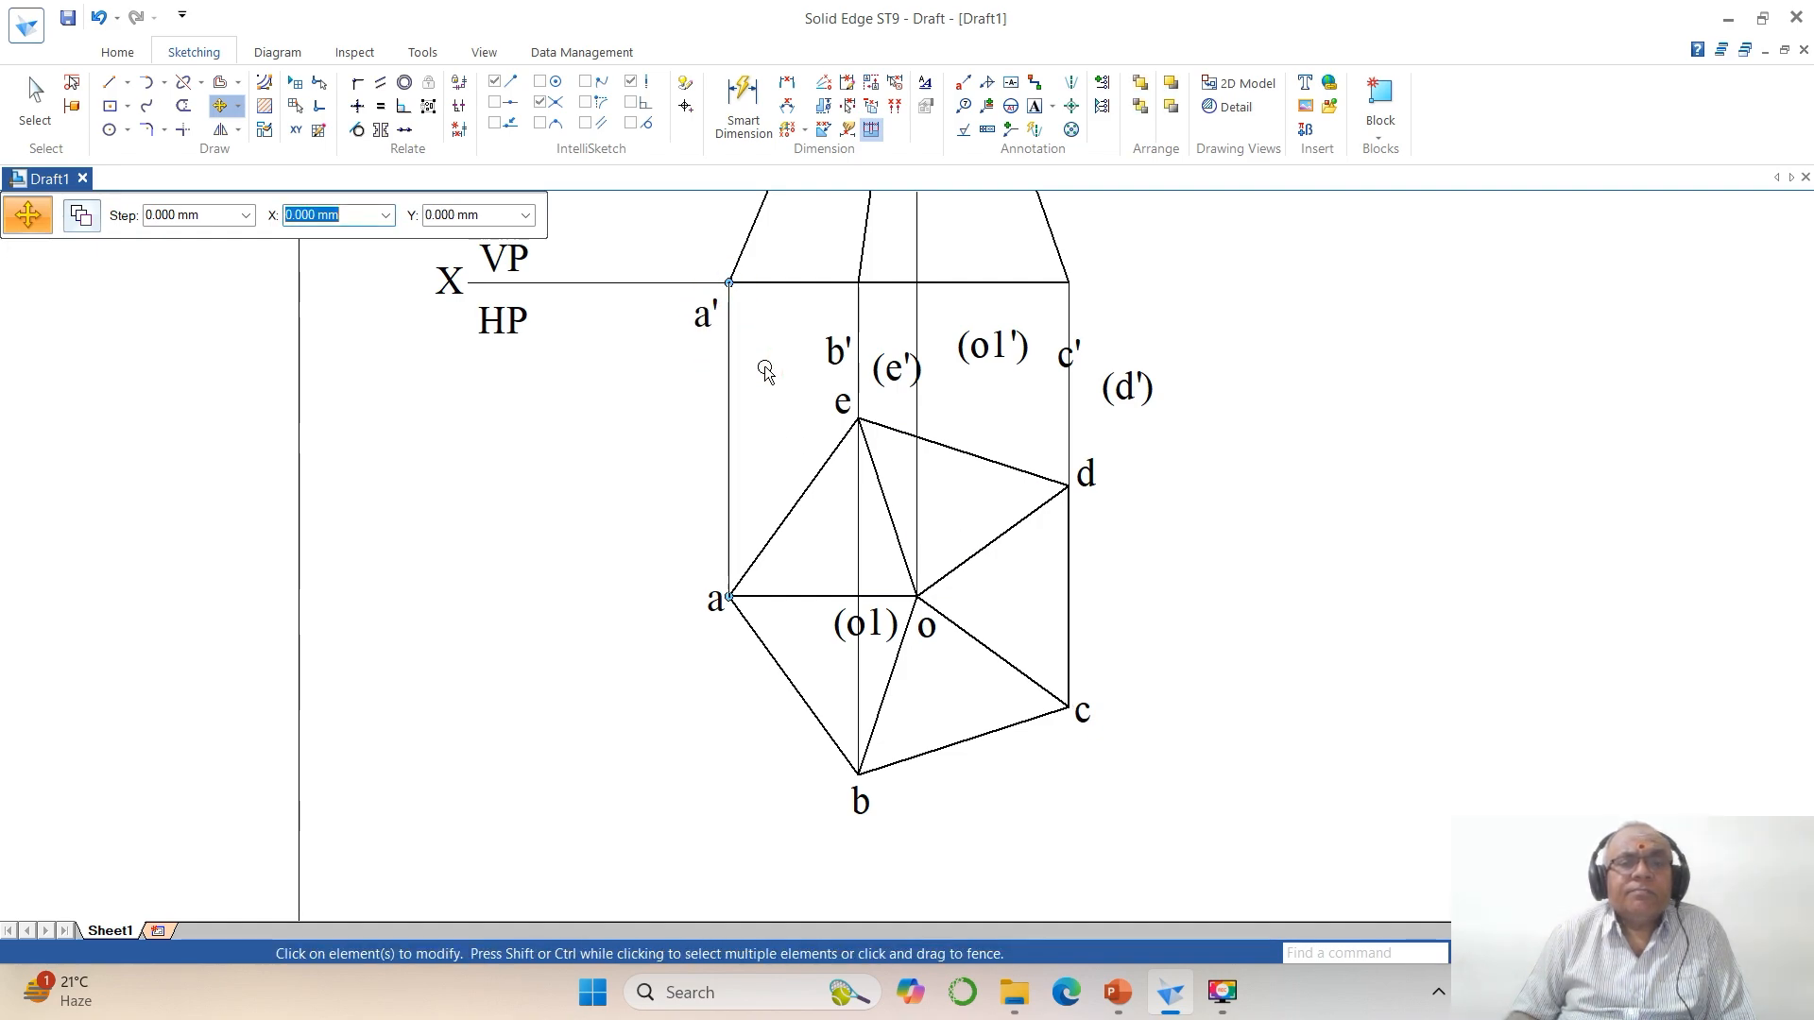
Step: Move the front view's labels b', (e') and (o1') just below the reference line, beside their projectors
{"action": "left_click", "coordinate": [836, 351]}
{"action": "left_click", "coordinate": [818, 364]}
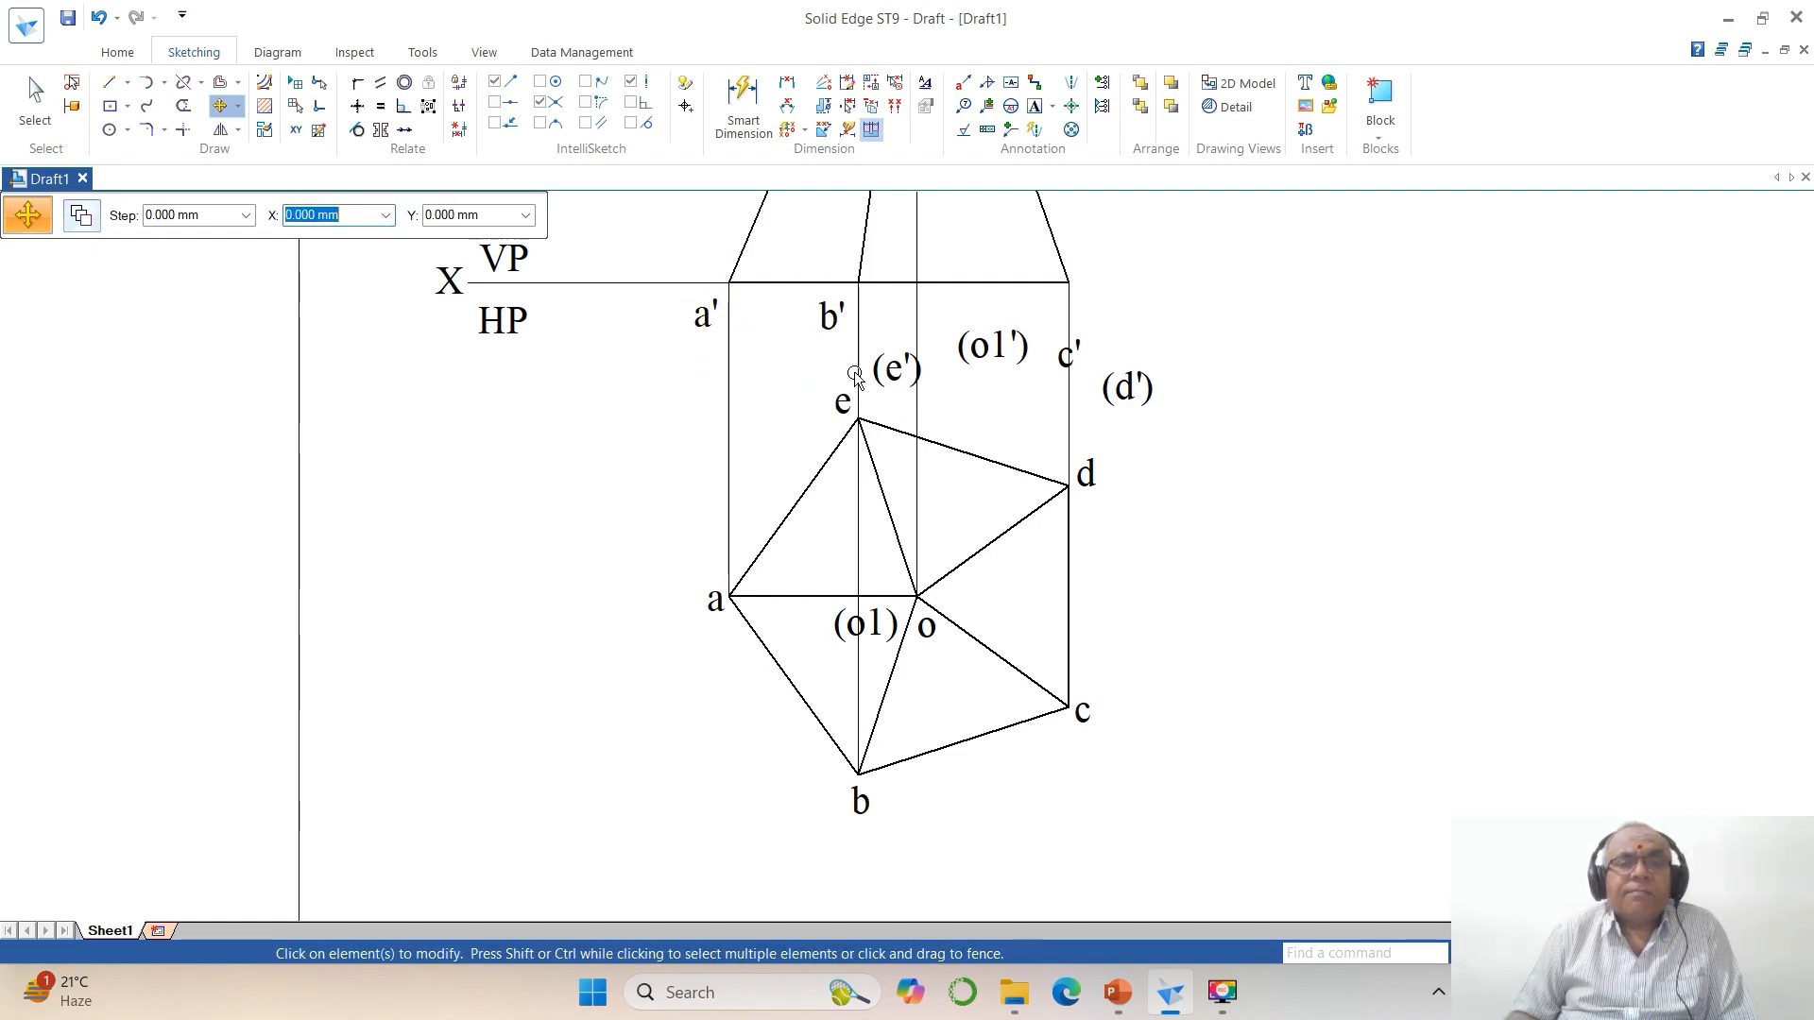
{"action": "left_click", "coordinate": [898, 369]}
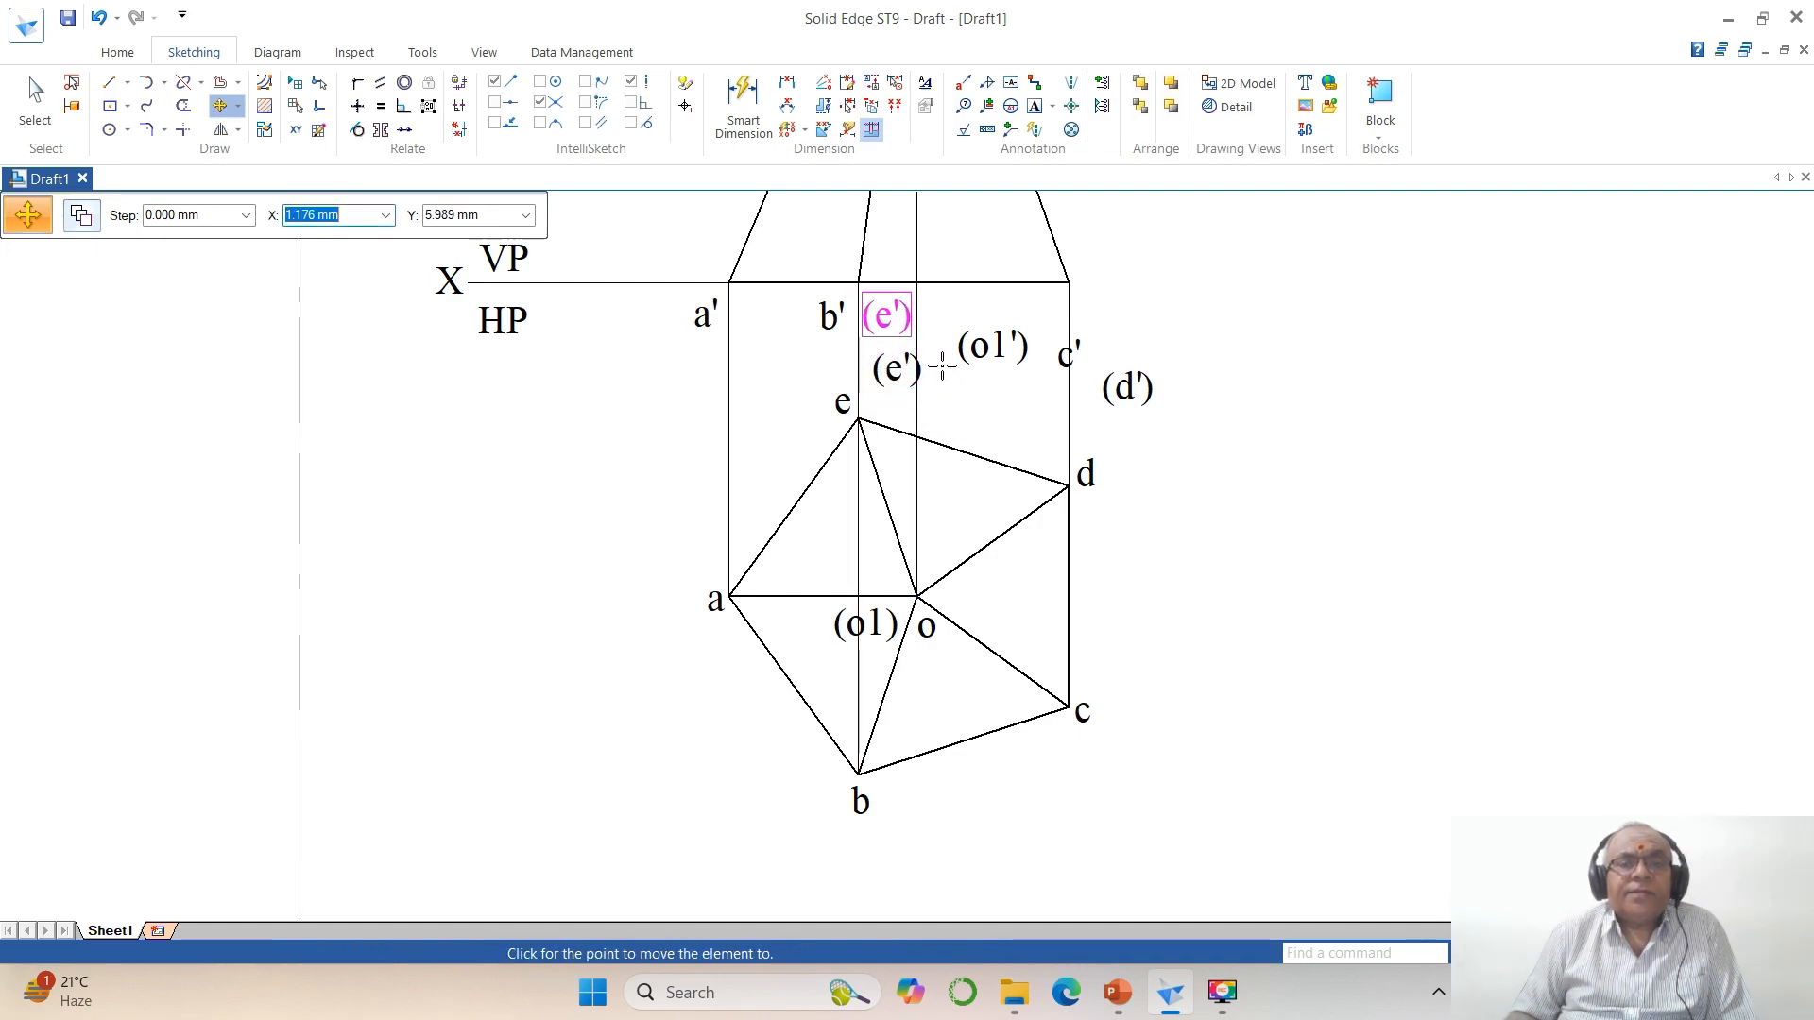
{"action": "left_click", "coordinate": [941, 368]}
{"action": "left_click", "coordinate": [989, 352]}
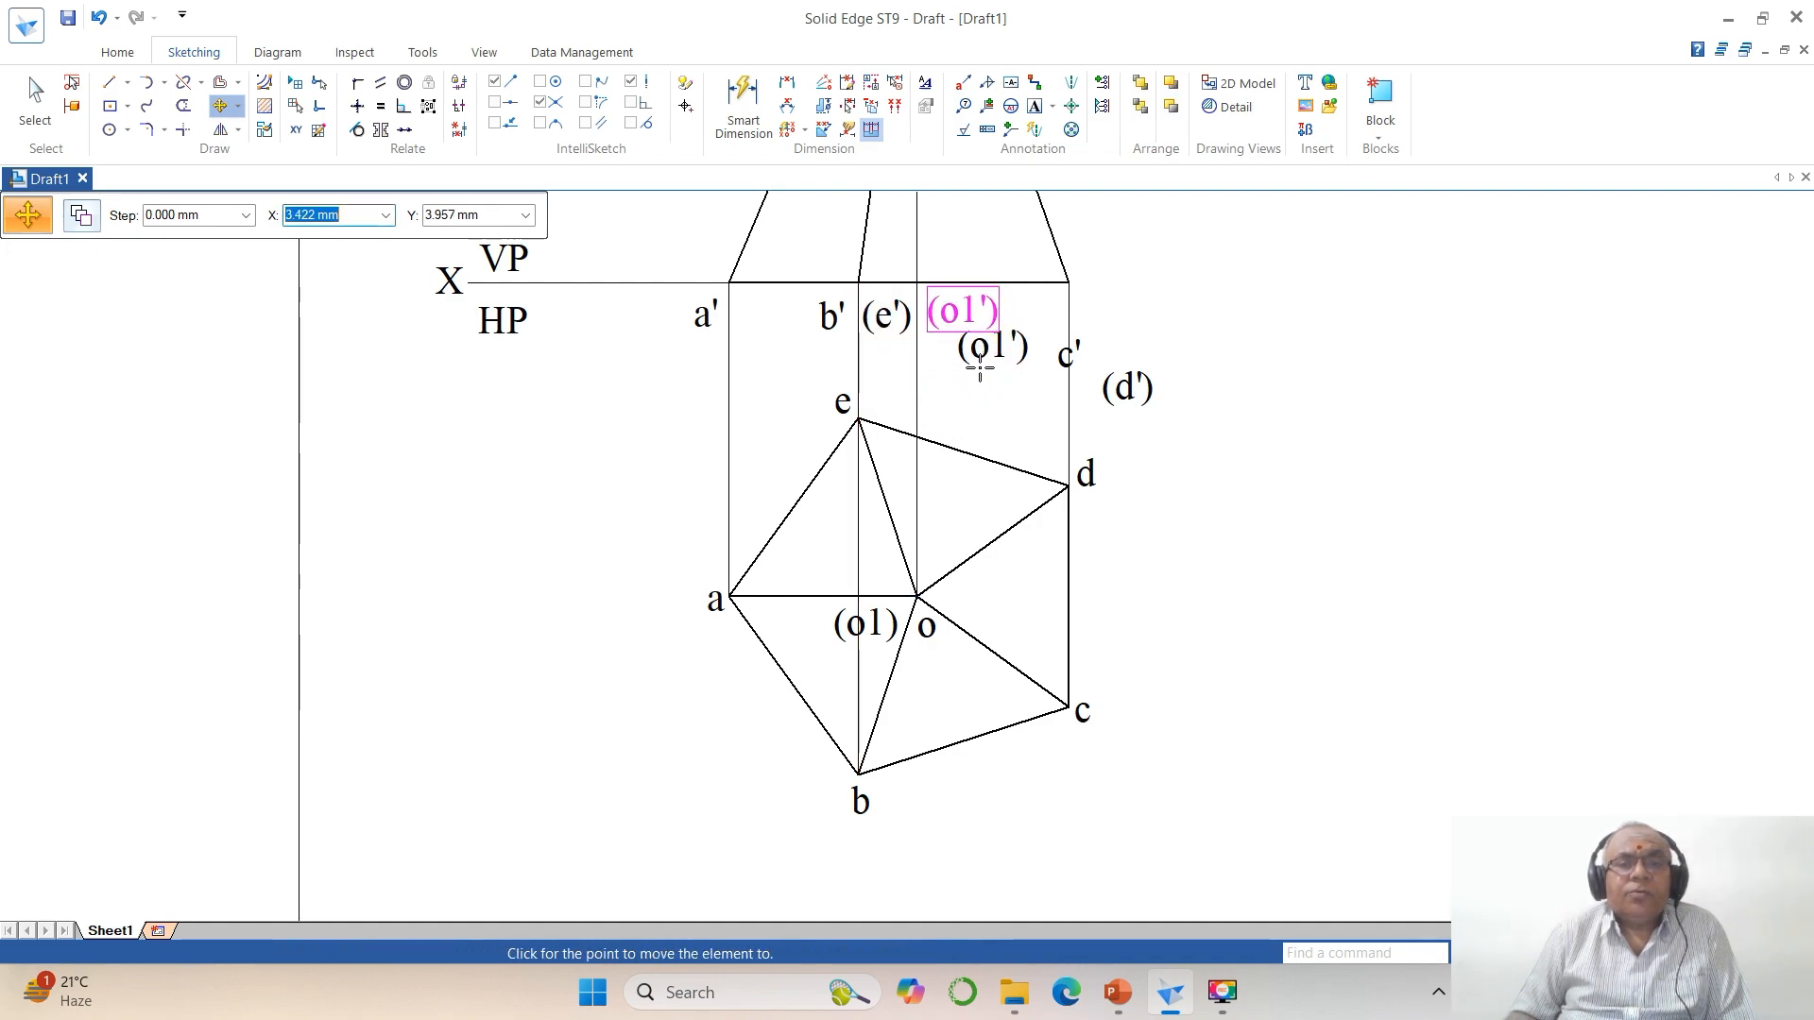
{"action": "left_click", "coordinate": [979, 368]}
Step: Move the front view's labels c' and (d') just below the reference line, one on each side of their shared projector
{"action": "left_click", "coordinate": [1065, 357]}
{"action": "left_click", "coordinate": [1052, 402]}
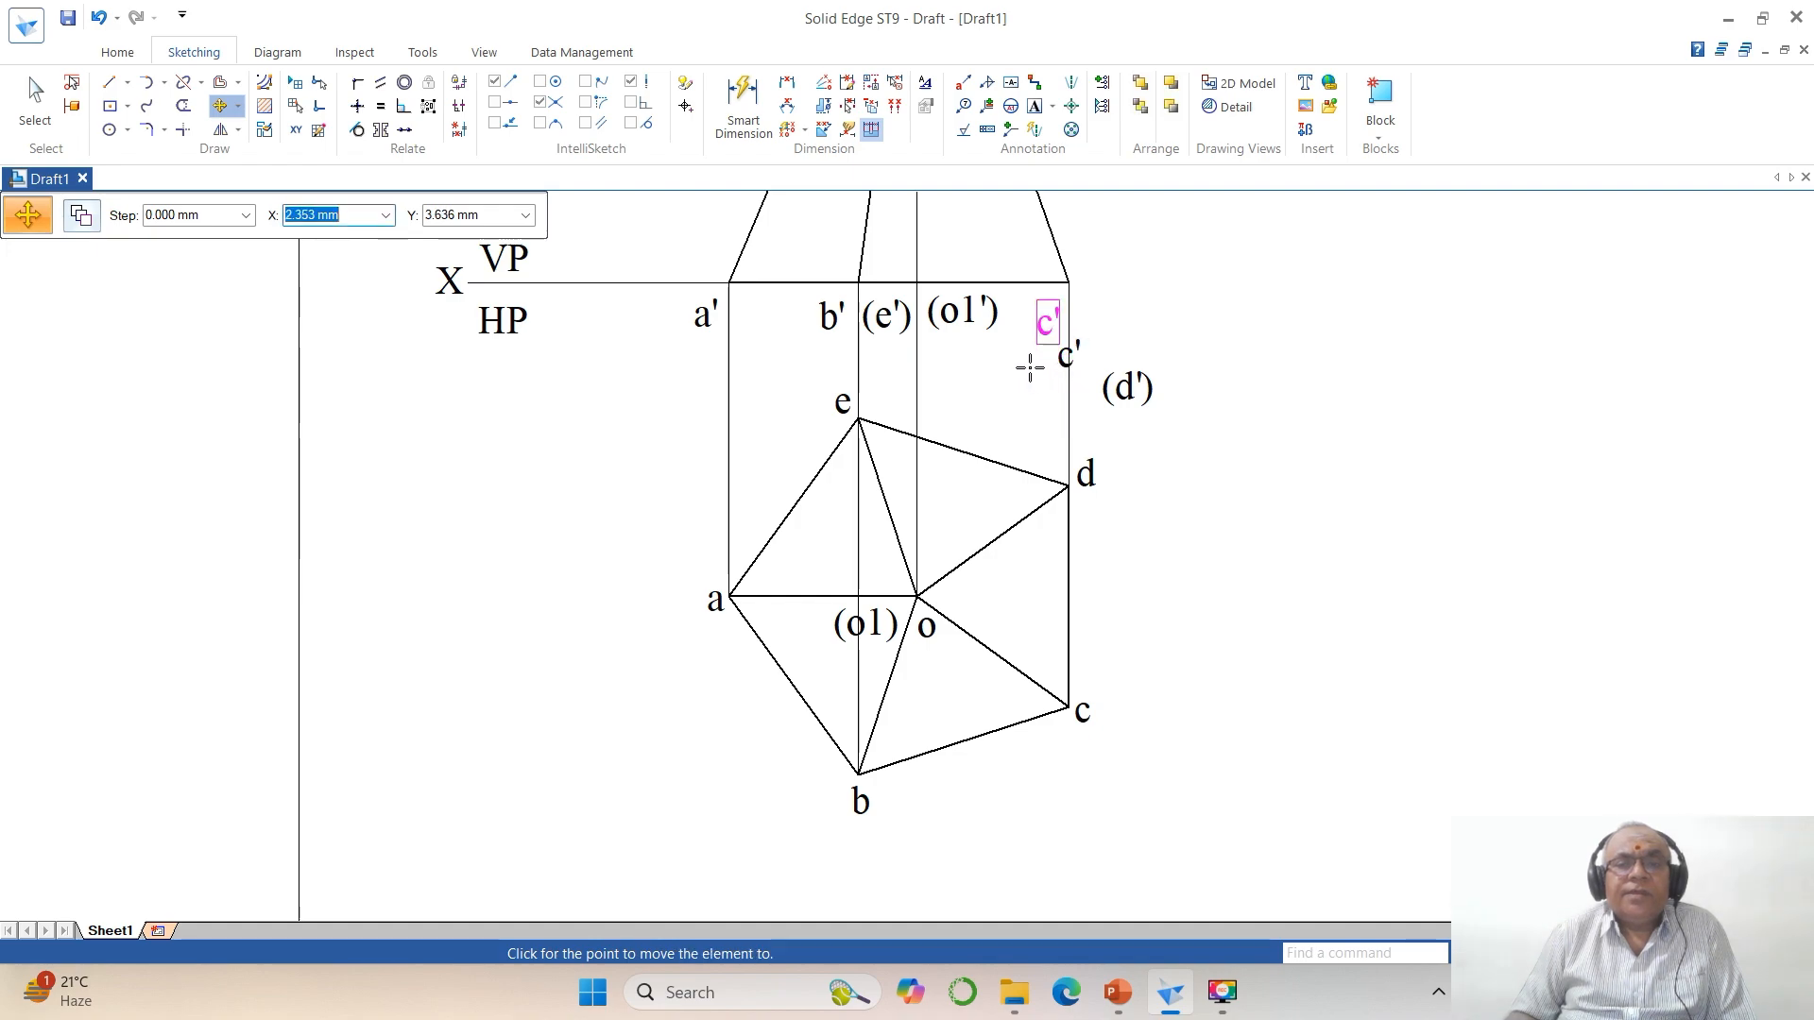
{"action": "left_click", "coordinate": [1032, 358]}
{"action": "left_click", "coordinate": [1124, 388]}
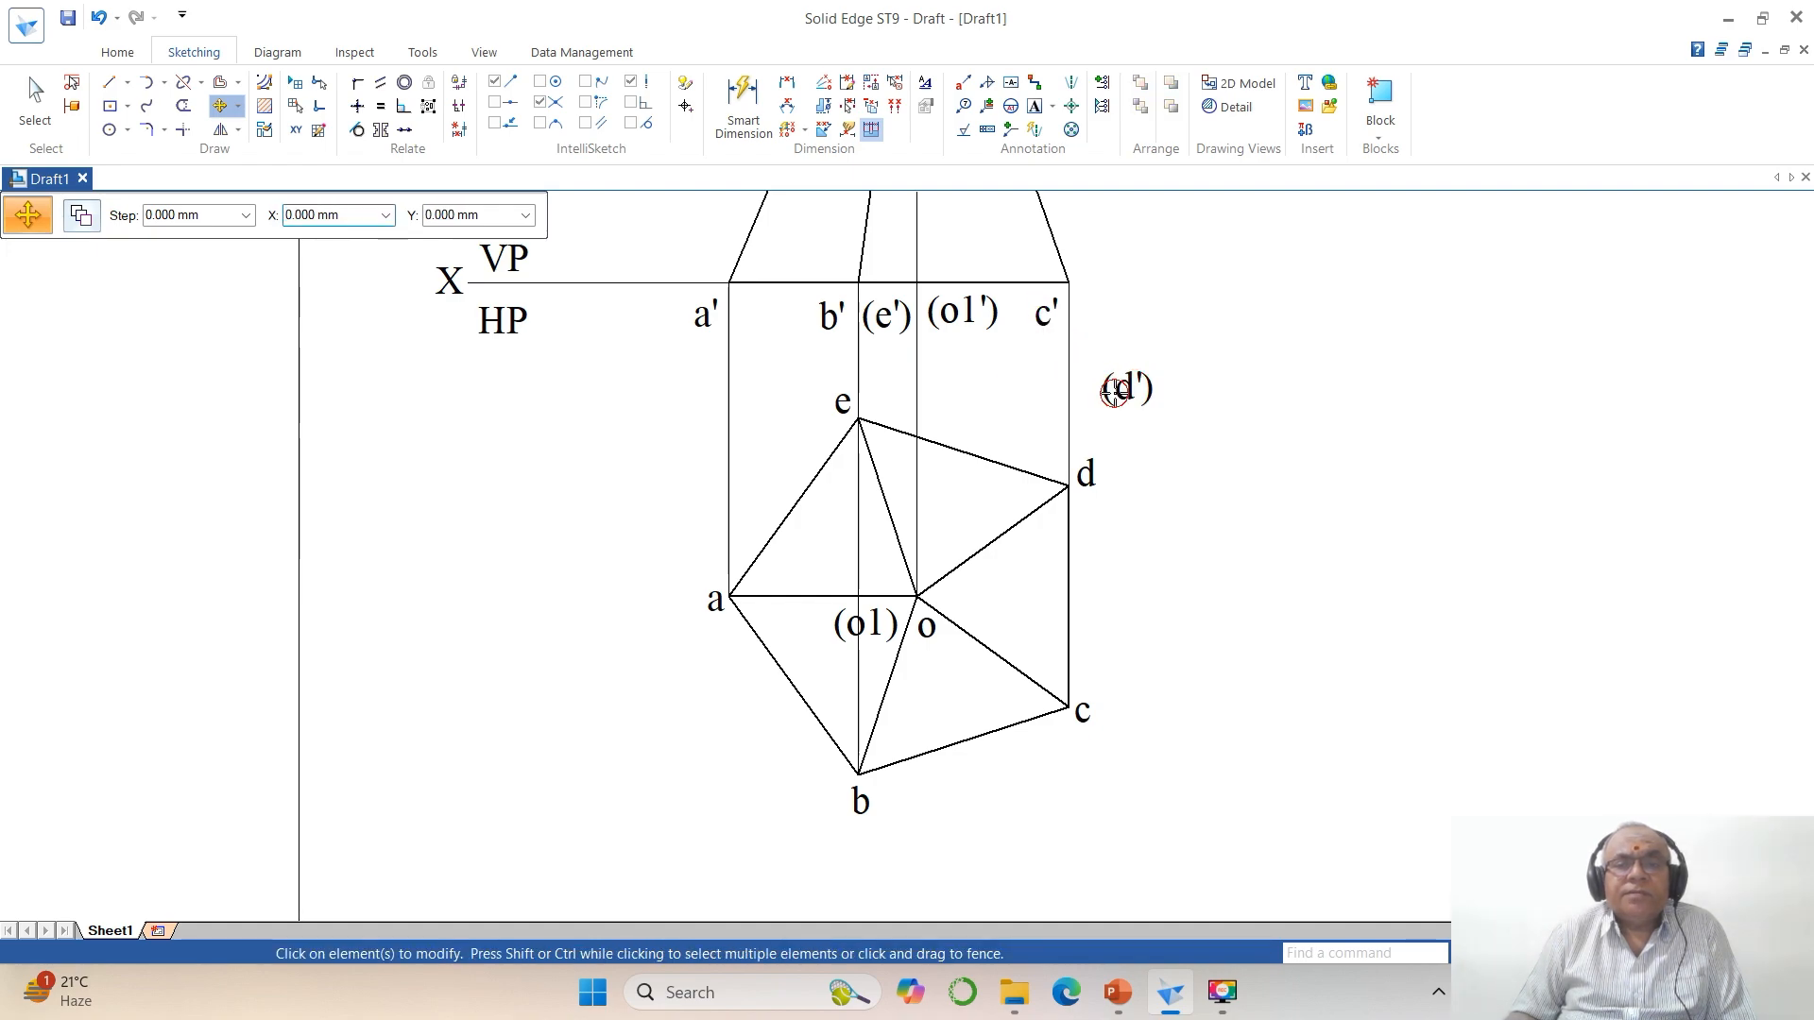
{"action": "left_click", "coordinate": [1215, 423]}
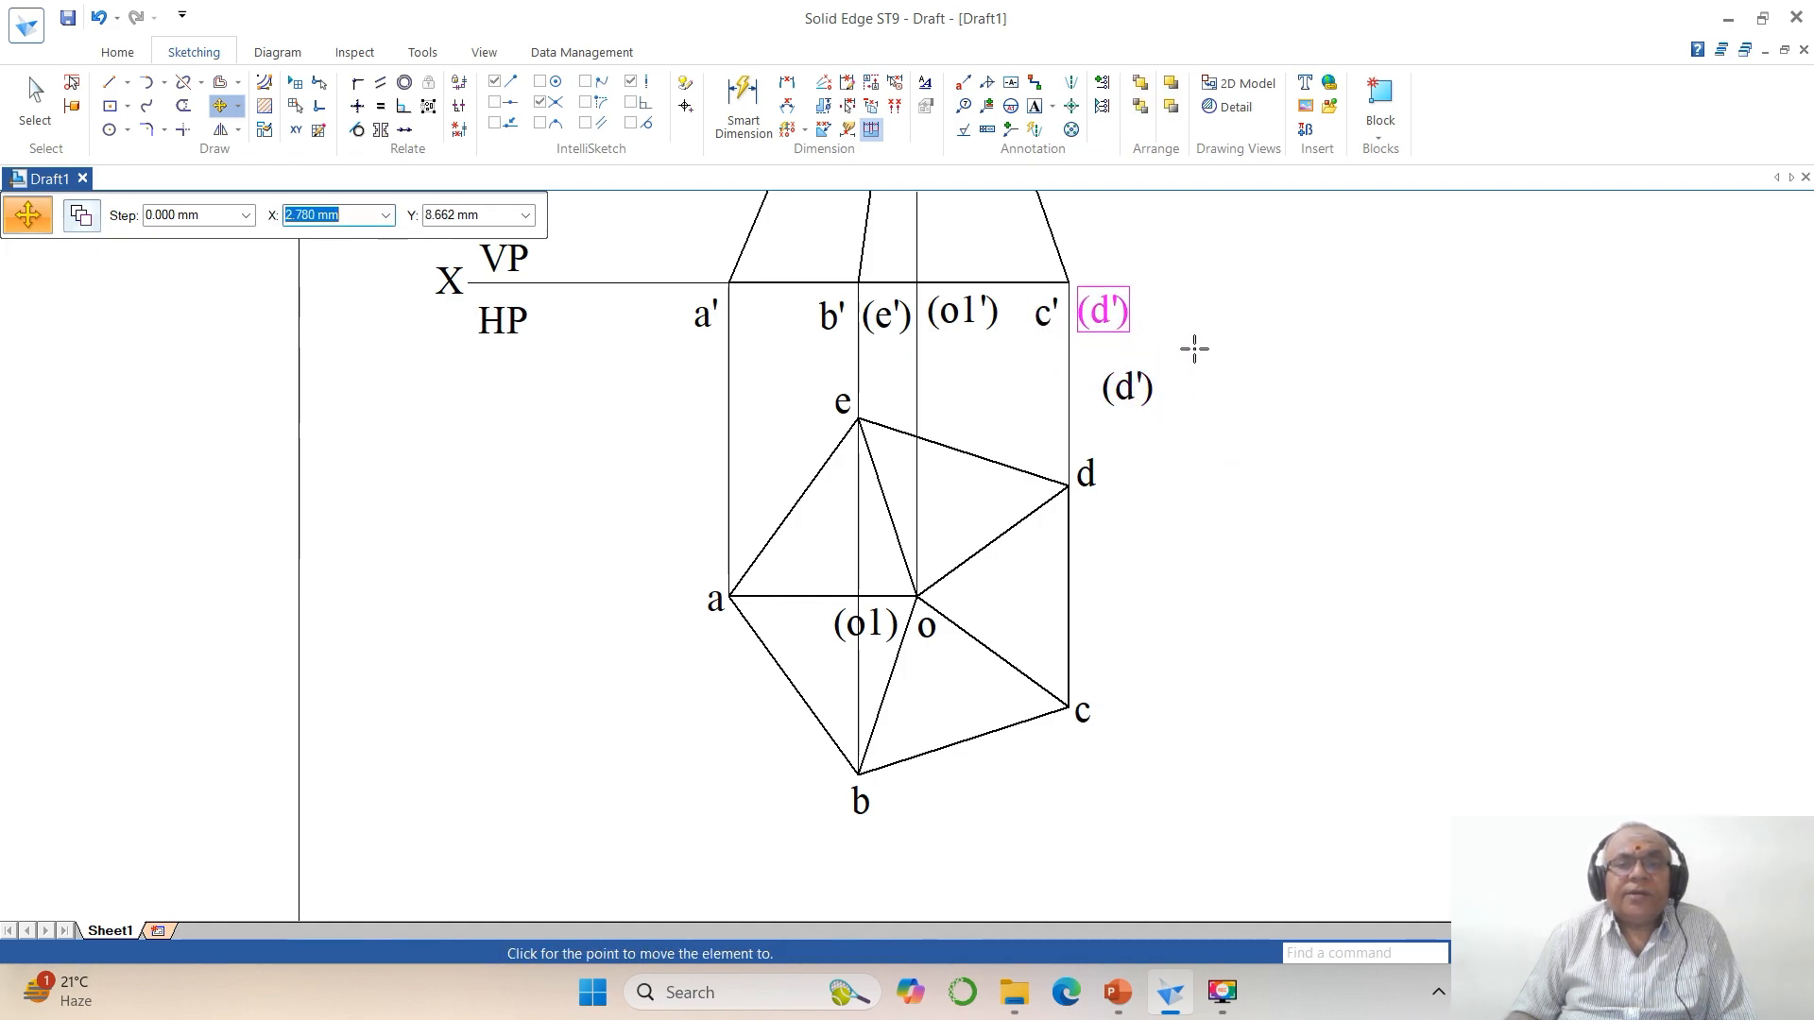
{"action": "left_click", "coordinate": [1192, 352]}
Step: Move the o' label directly above the apex of the front view
{"action": "key", "text": "ctrl+shift+a"}
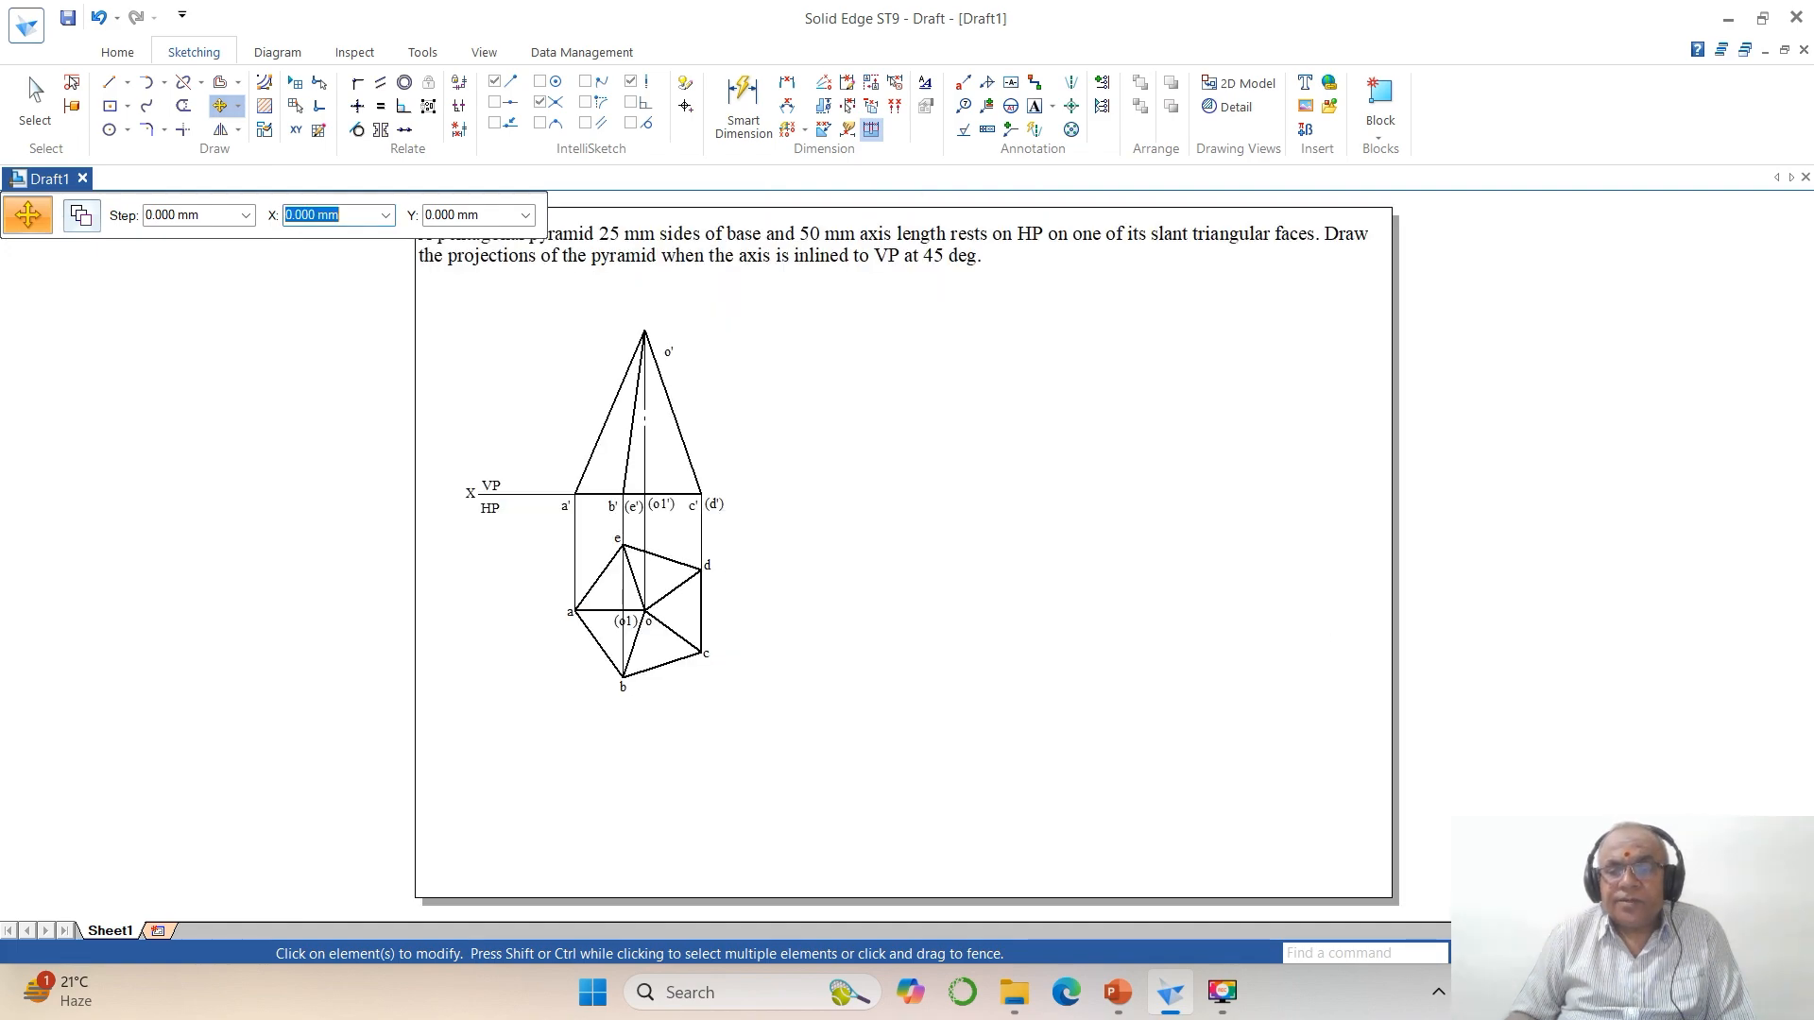
{"action": "key", "text": "ctrl+shift+z"}
{"action": "left_click_drag", "start_coordinate": [479, 289], "coordinate": [1080, 627]}
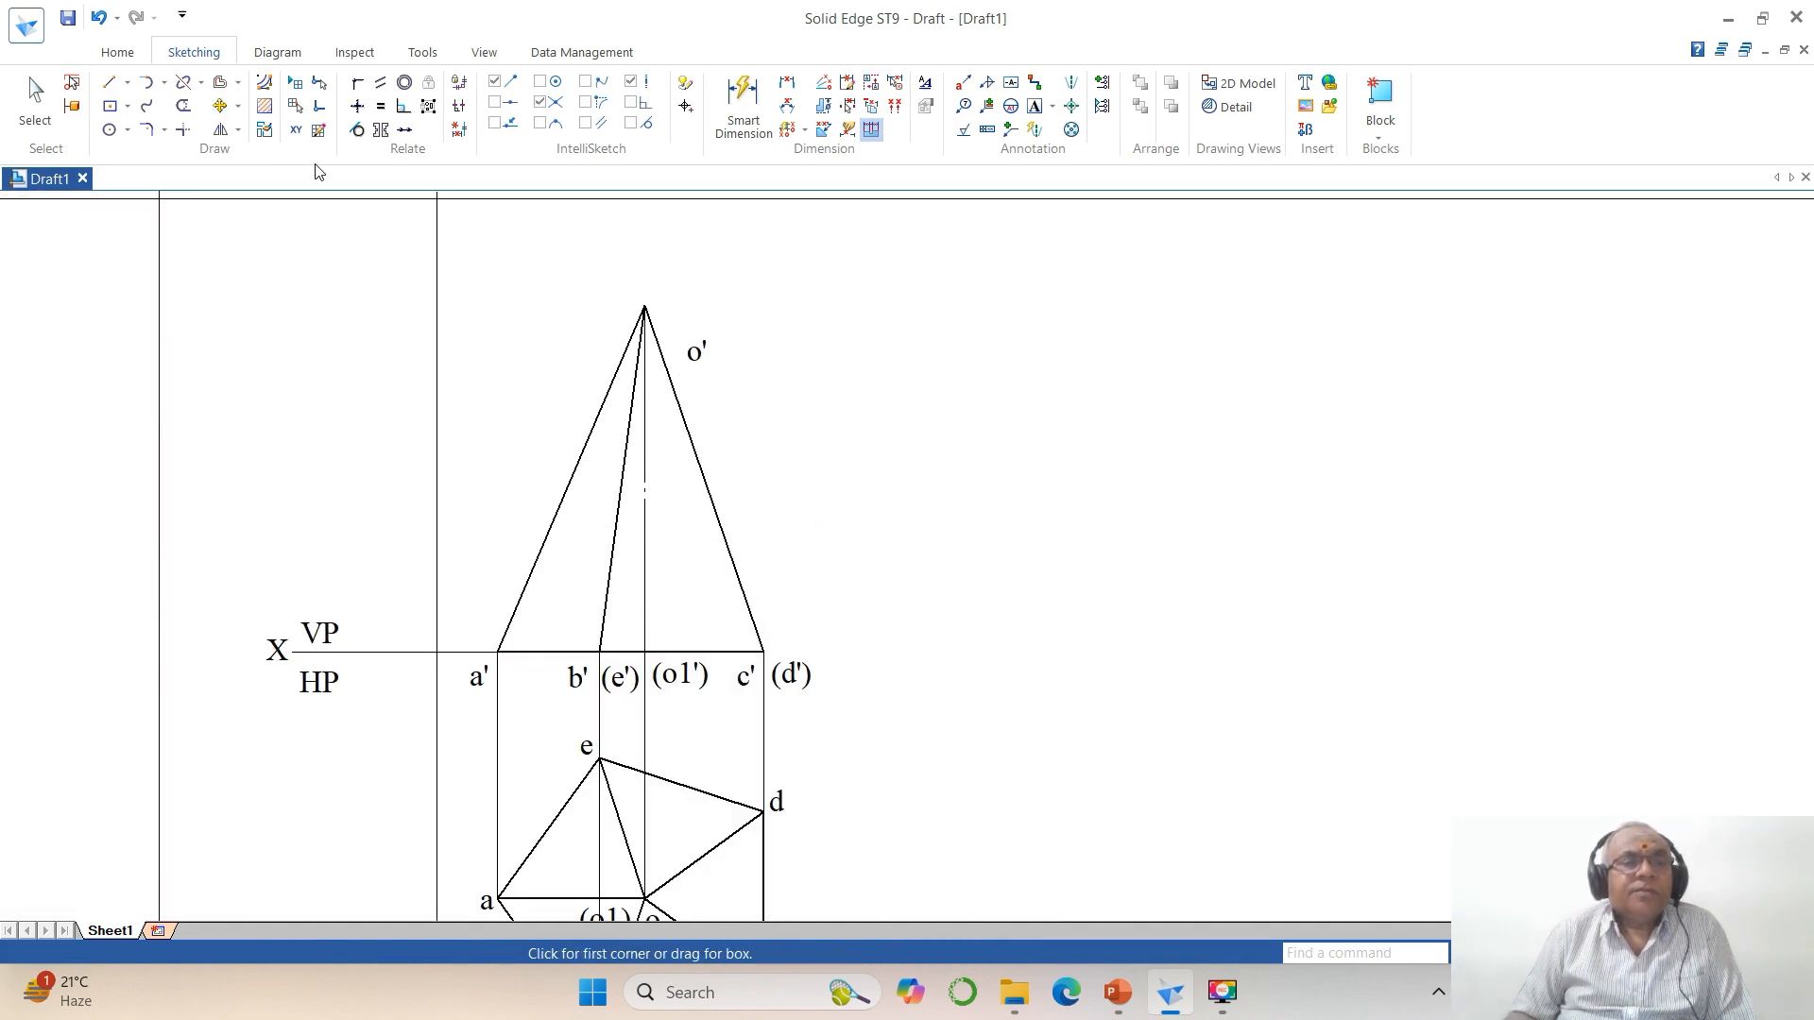
{"action": "left_click", "coordinate": [221, 106]}
{"action": "left_click", "coordinate": [696, 352]}
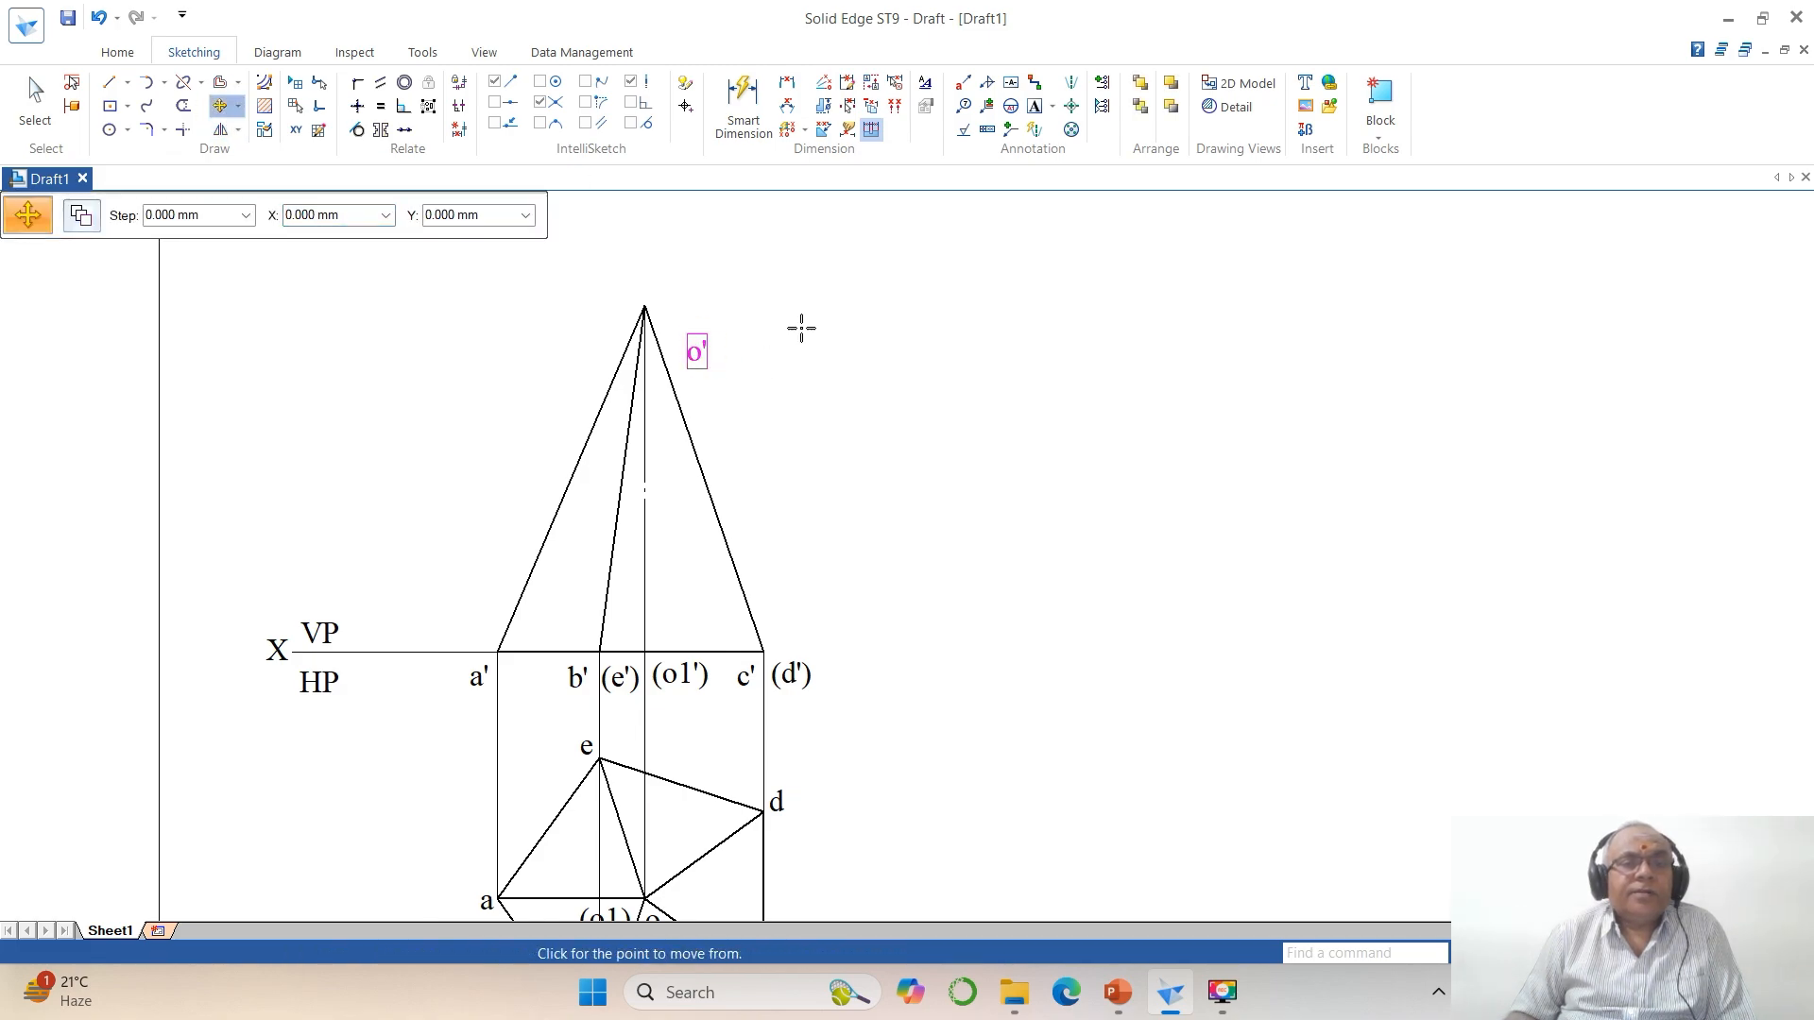
{"action": "left_click", "coordinate": [812, 378]}
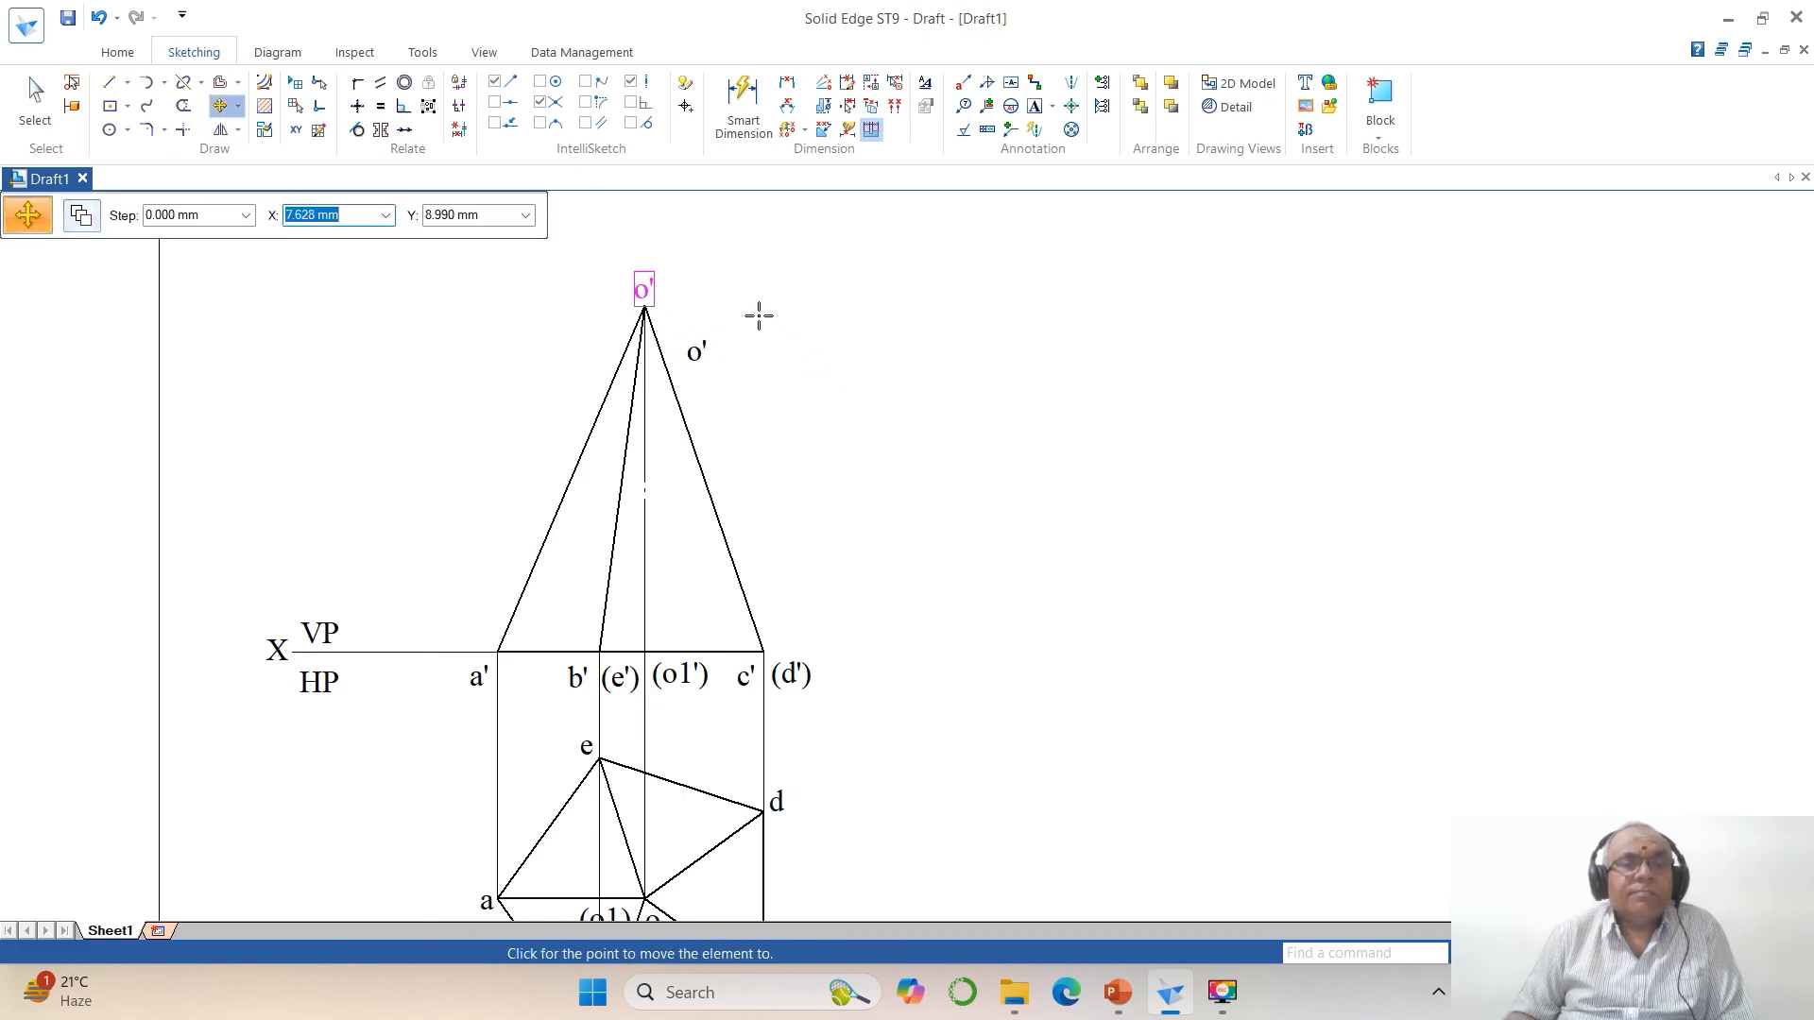
{"action": "left_click", "coordinate": [759, 312]}
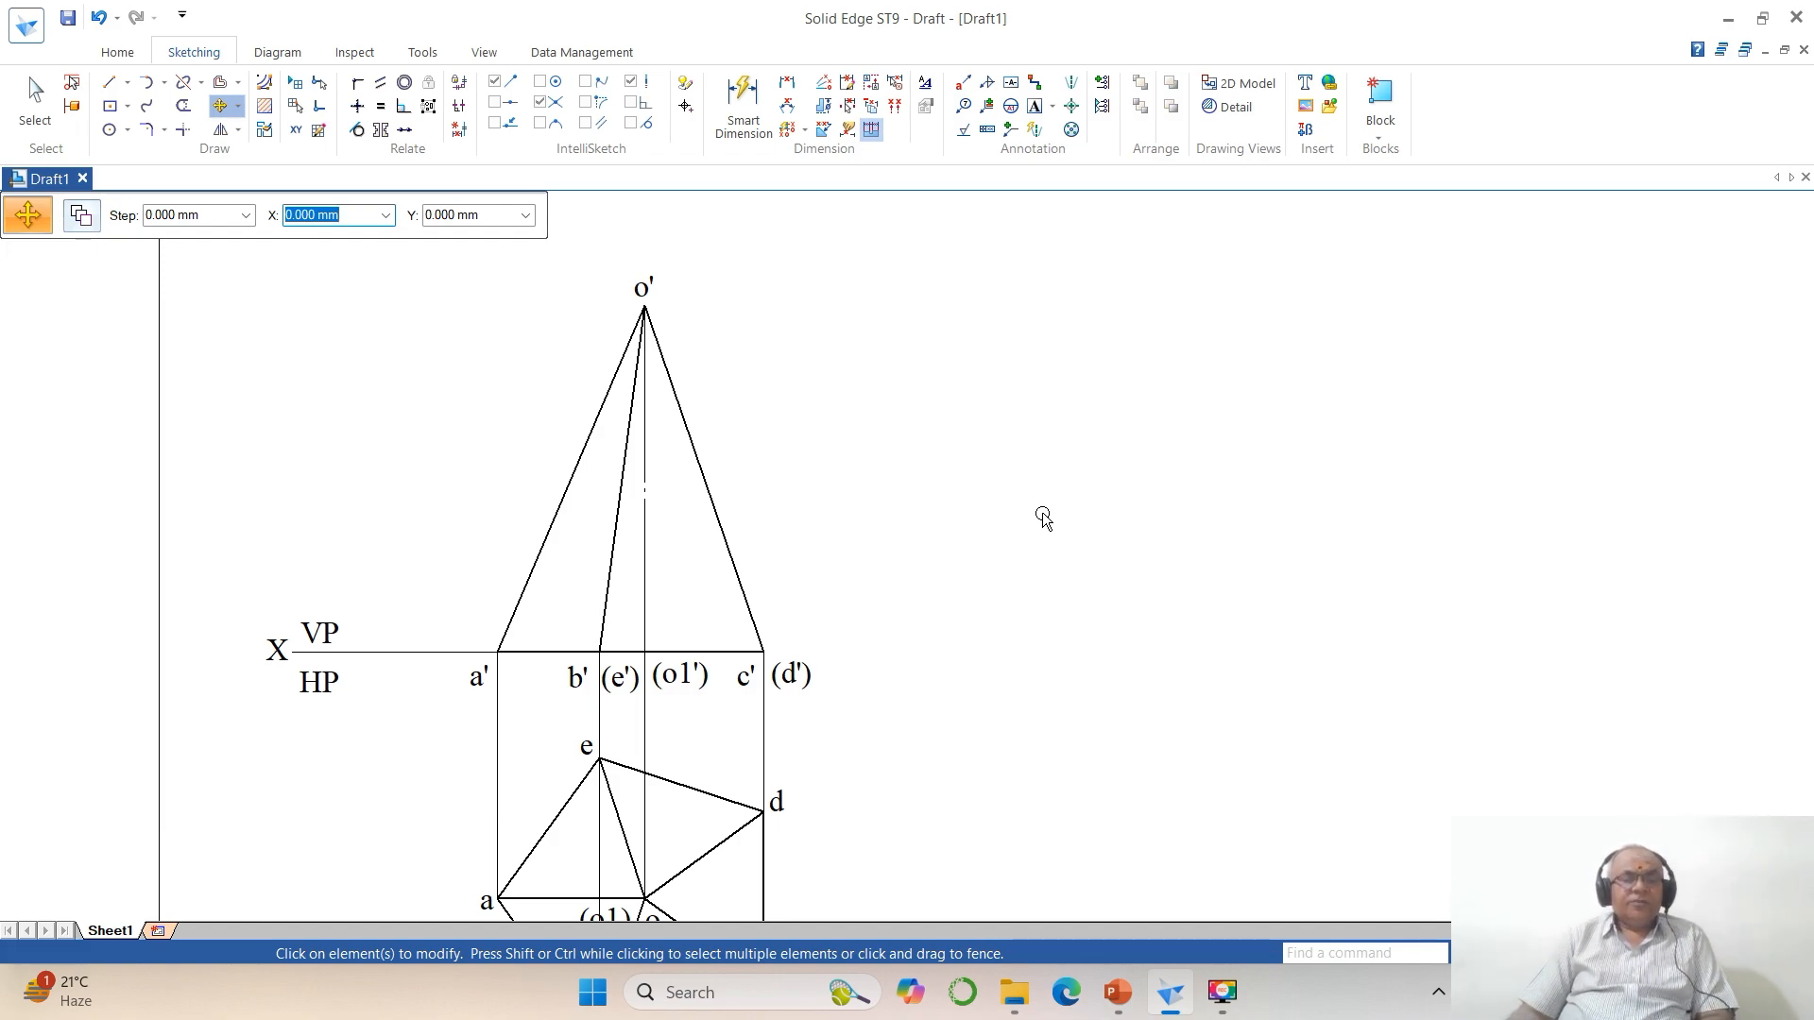
Step: Modify the ISO (mm) dimension style so driving, driven and error dimensions and connectors are all Black
{"action": "left_click", "coordinate": [926, 84]}
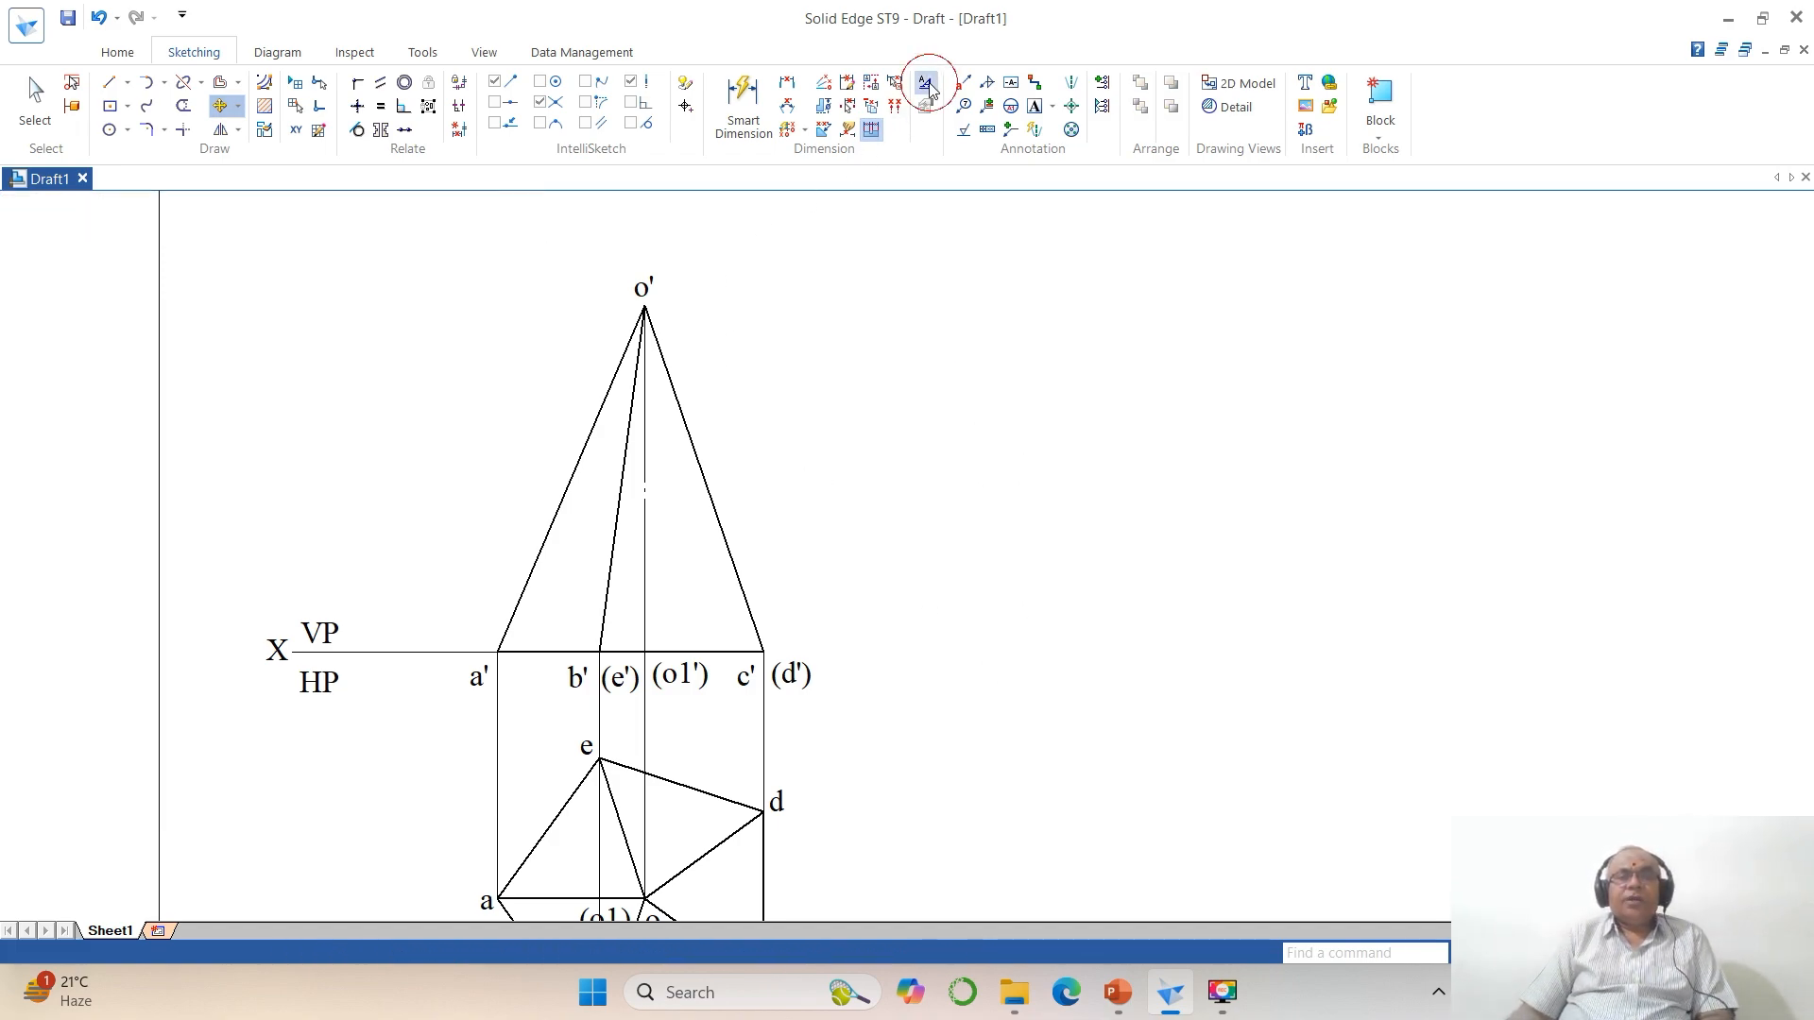
{"action": "left_click", "coordinate": [830, 374]}
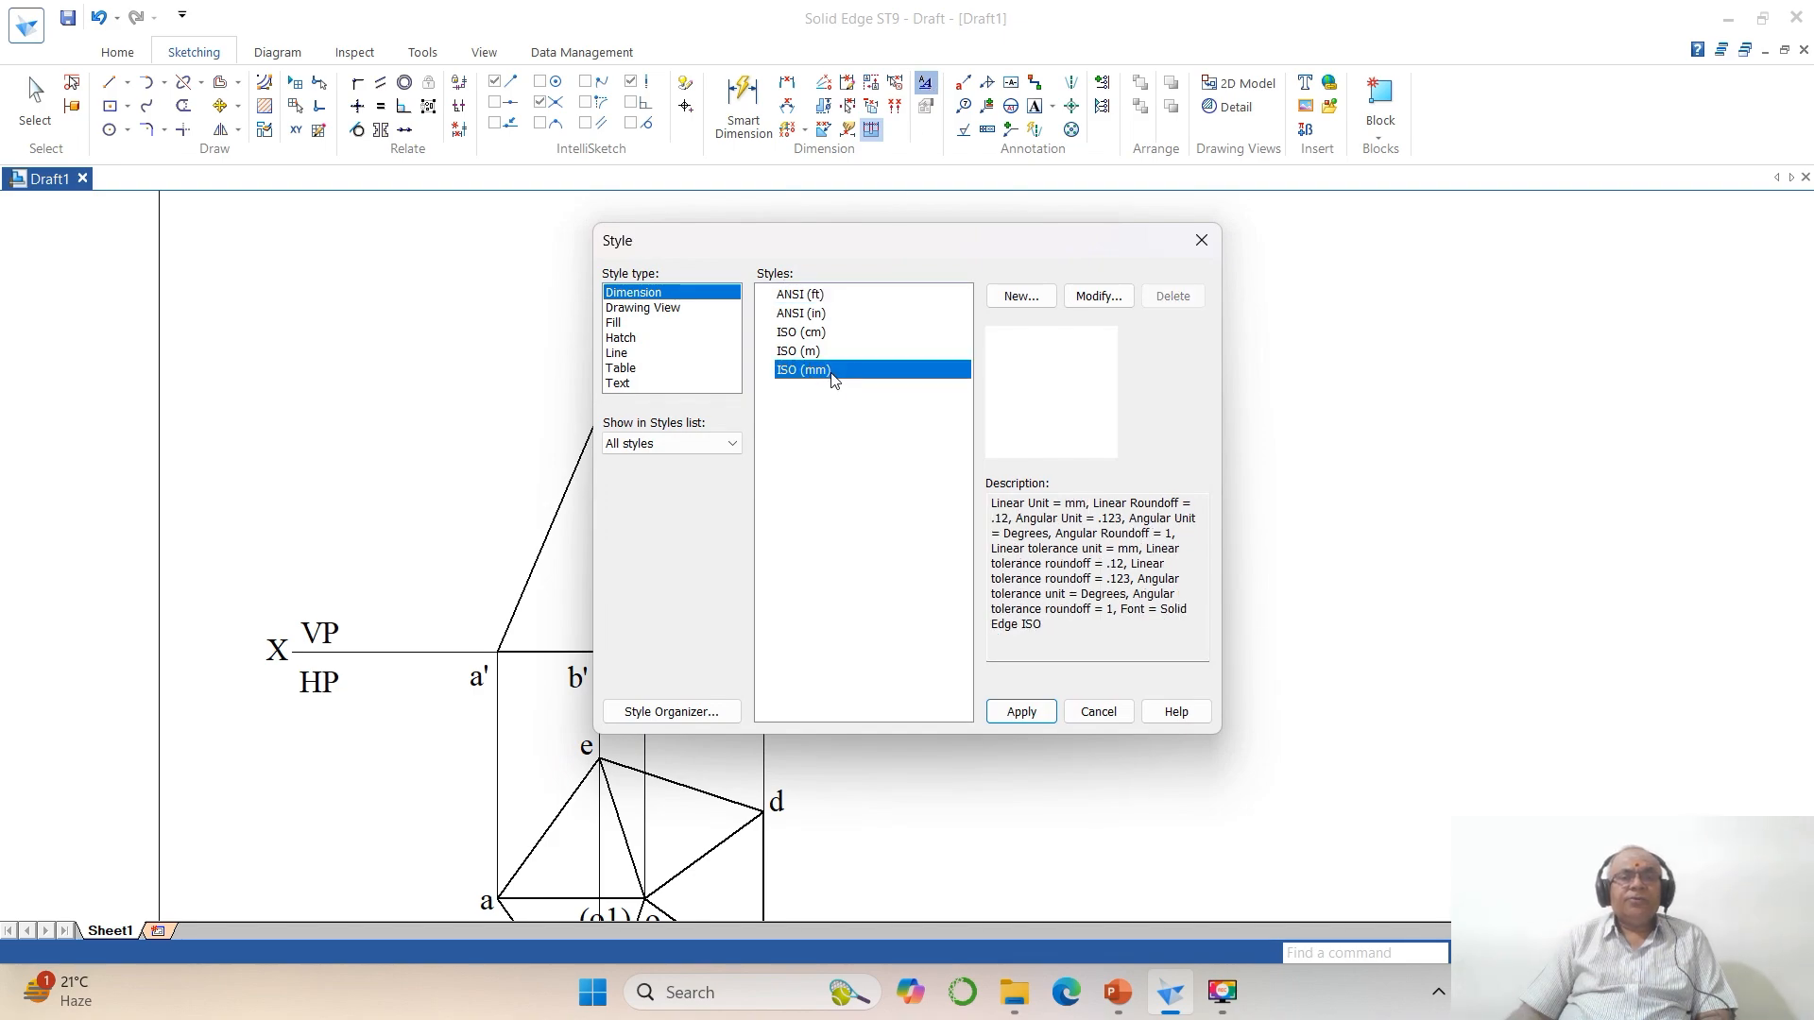
{"action": "left_click", "coordinate": [1096, 296]}
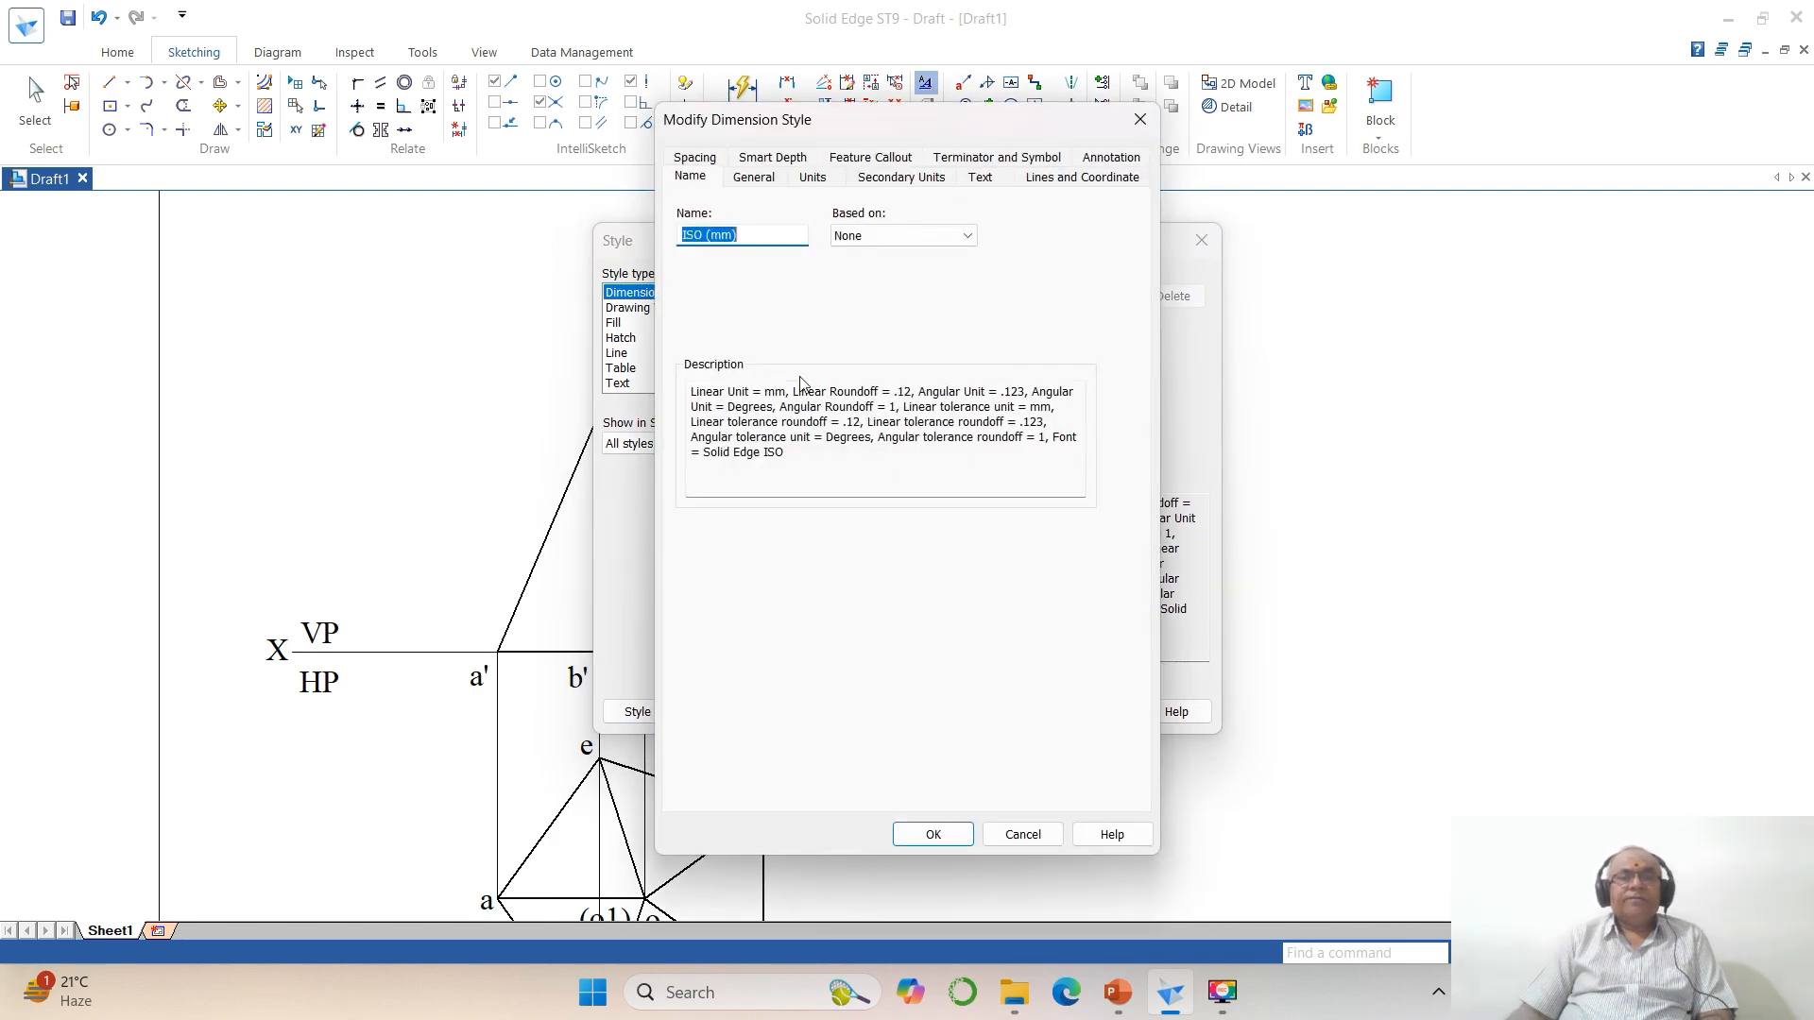
{"action": "left_click", "coordinate": [754, 177]}
{"action": "left_click", "coordinate": [850, 268]}
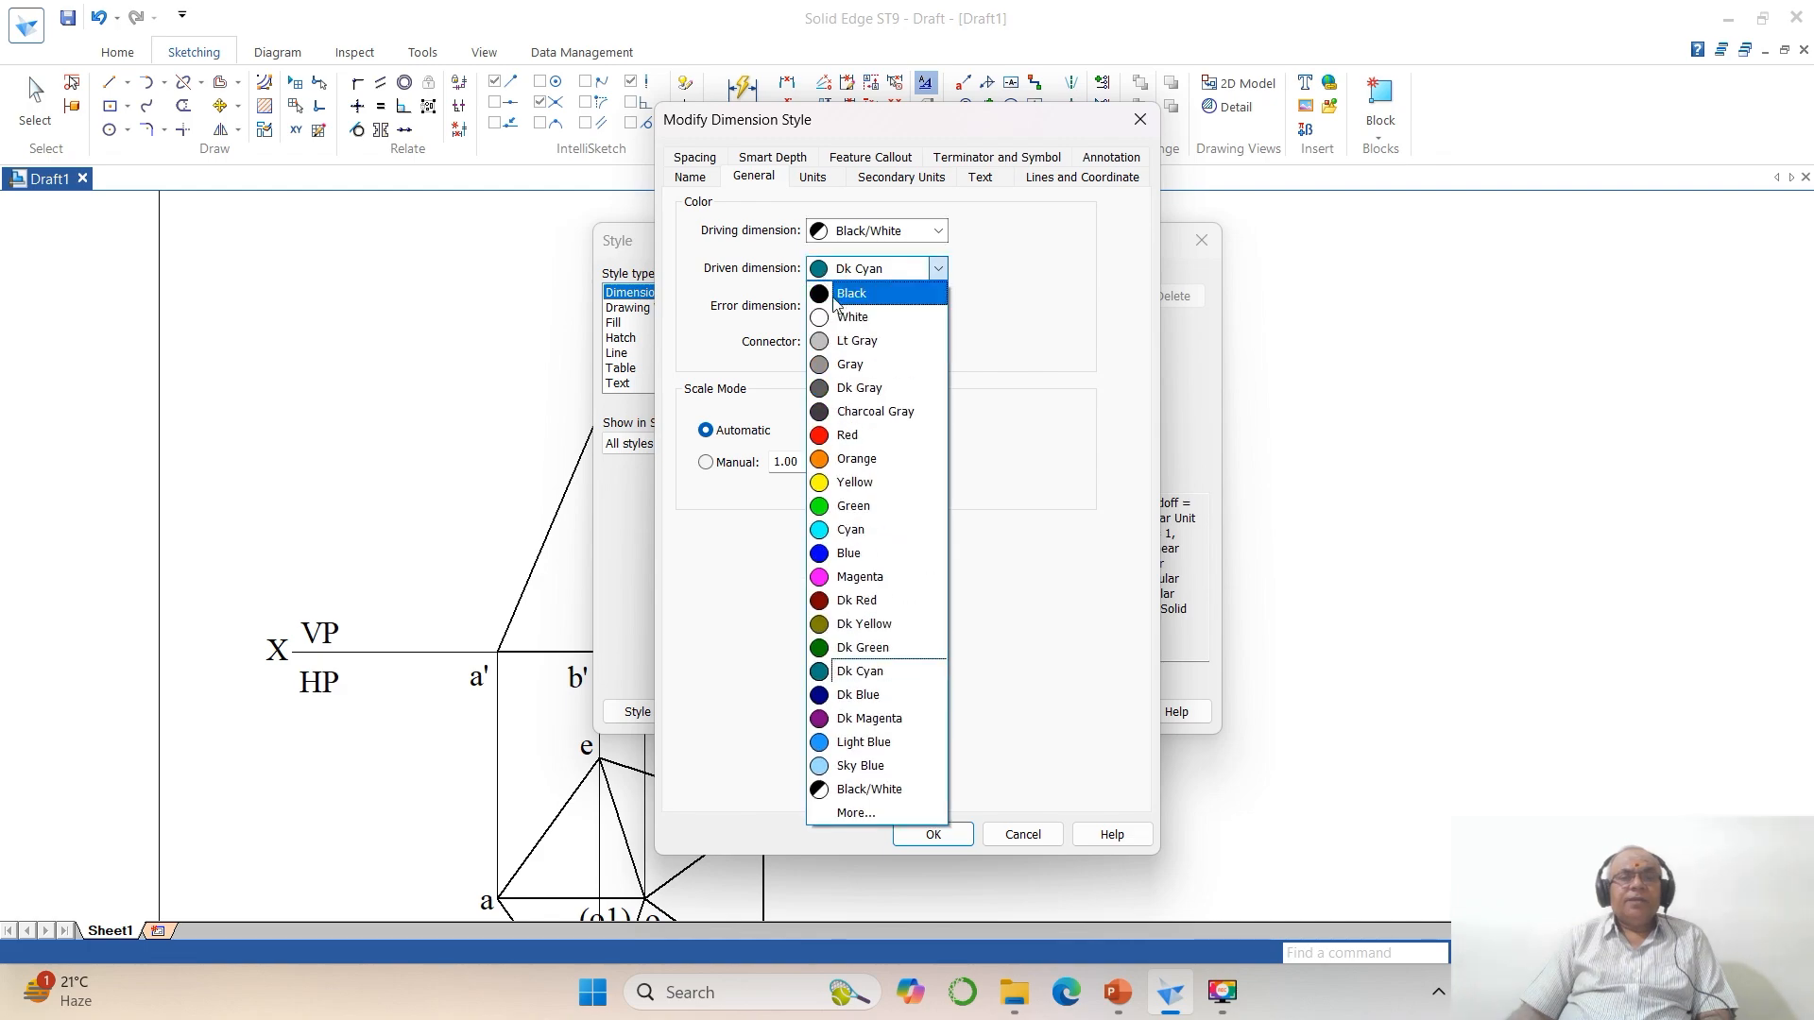
{"action": "left_click", "coordinate": [846, 292]}
{"action": "left_click", "coordinate": [841, 230]}
{"action": "left_click", "coordinate": [850, 251]}
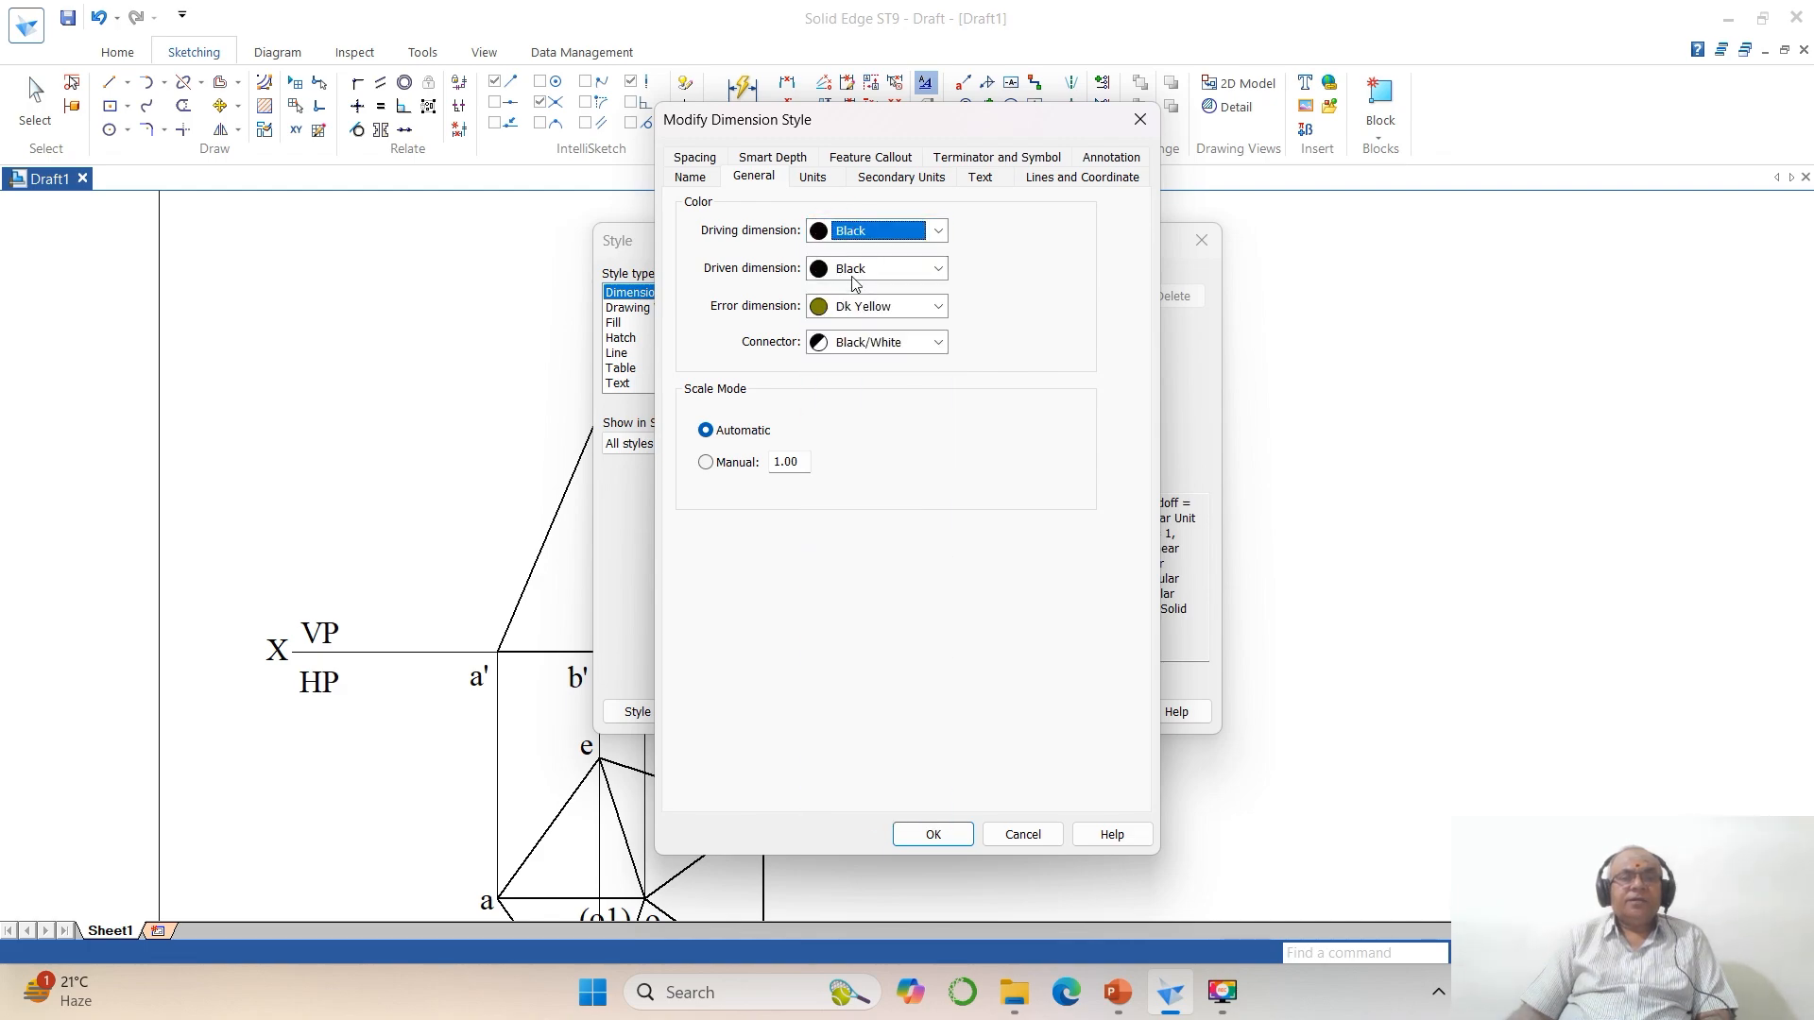
{"action": "left_click", "coordinate": [855, 305]}
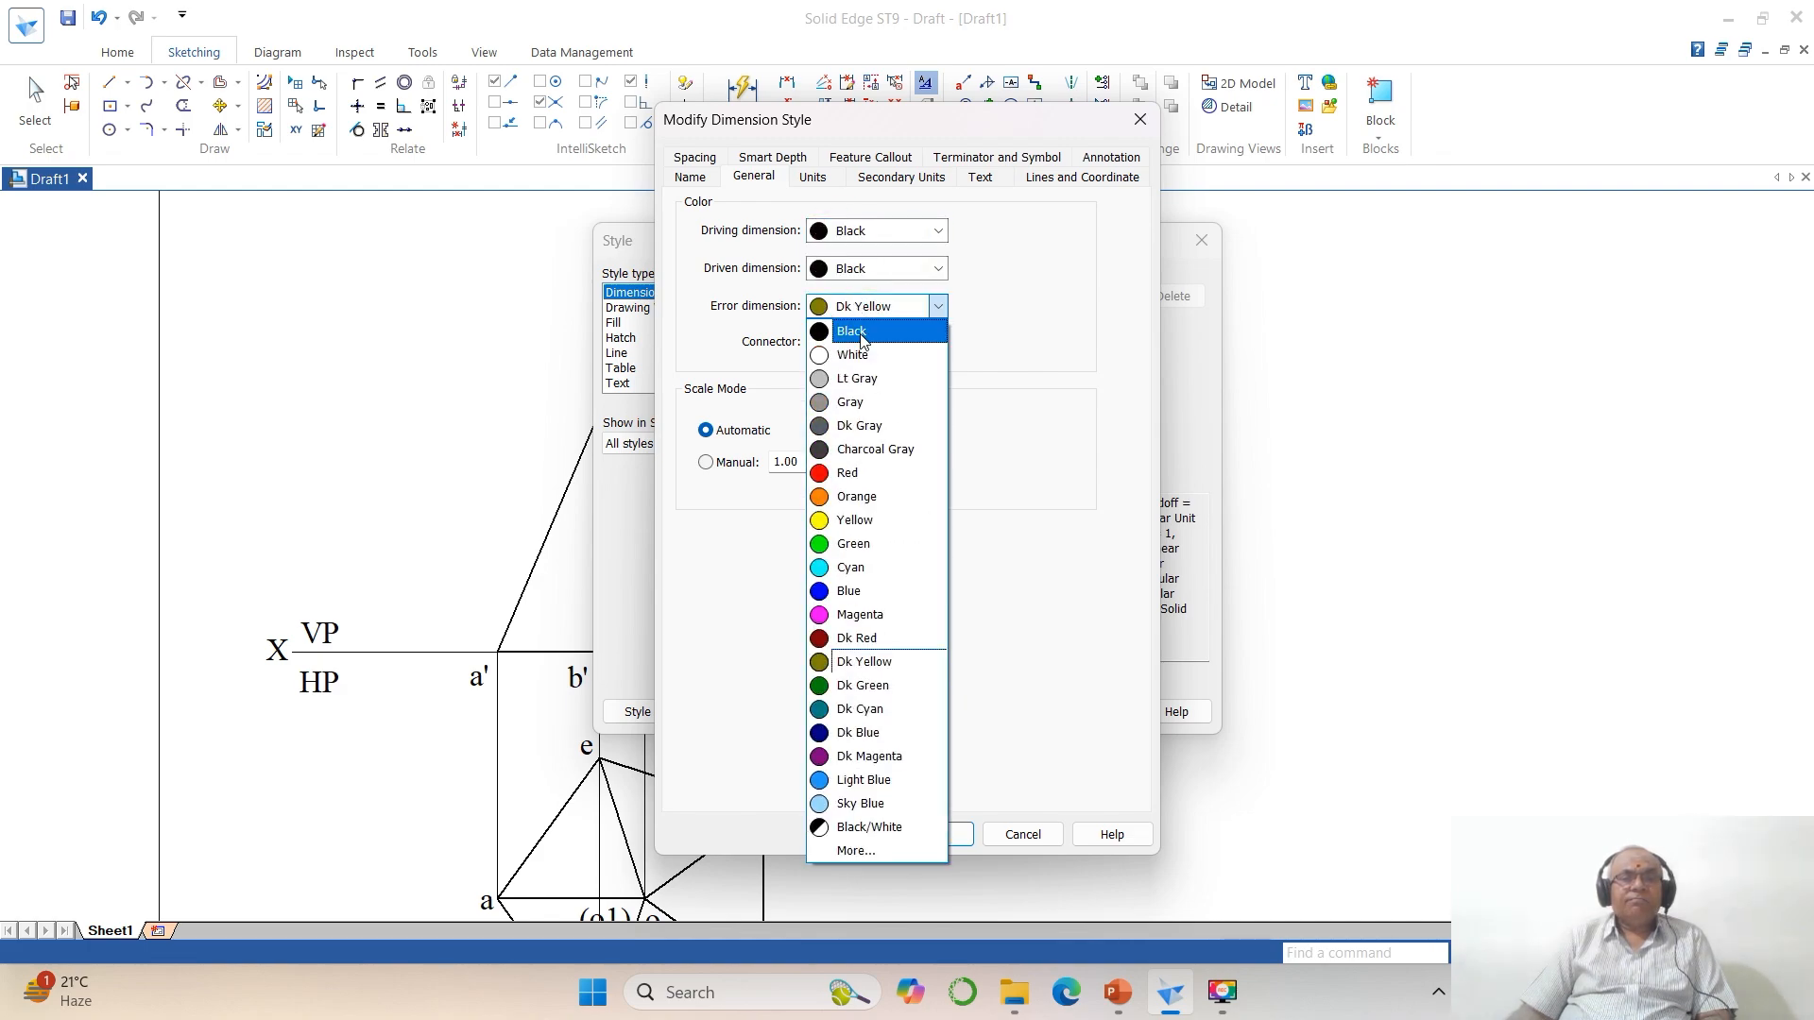
{"action": "left_click", "coordinate": [850, 333]}
{"action": "left_click", "coordinate": [861, 343]}
{"action": "left_click", "coordinate": [855, 366]}
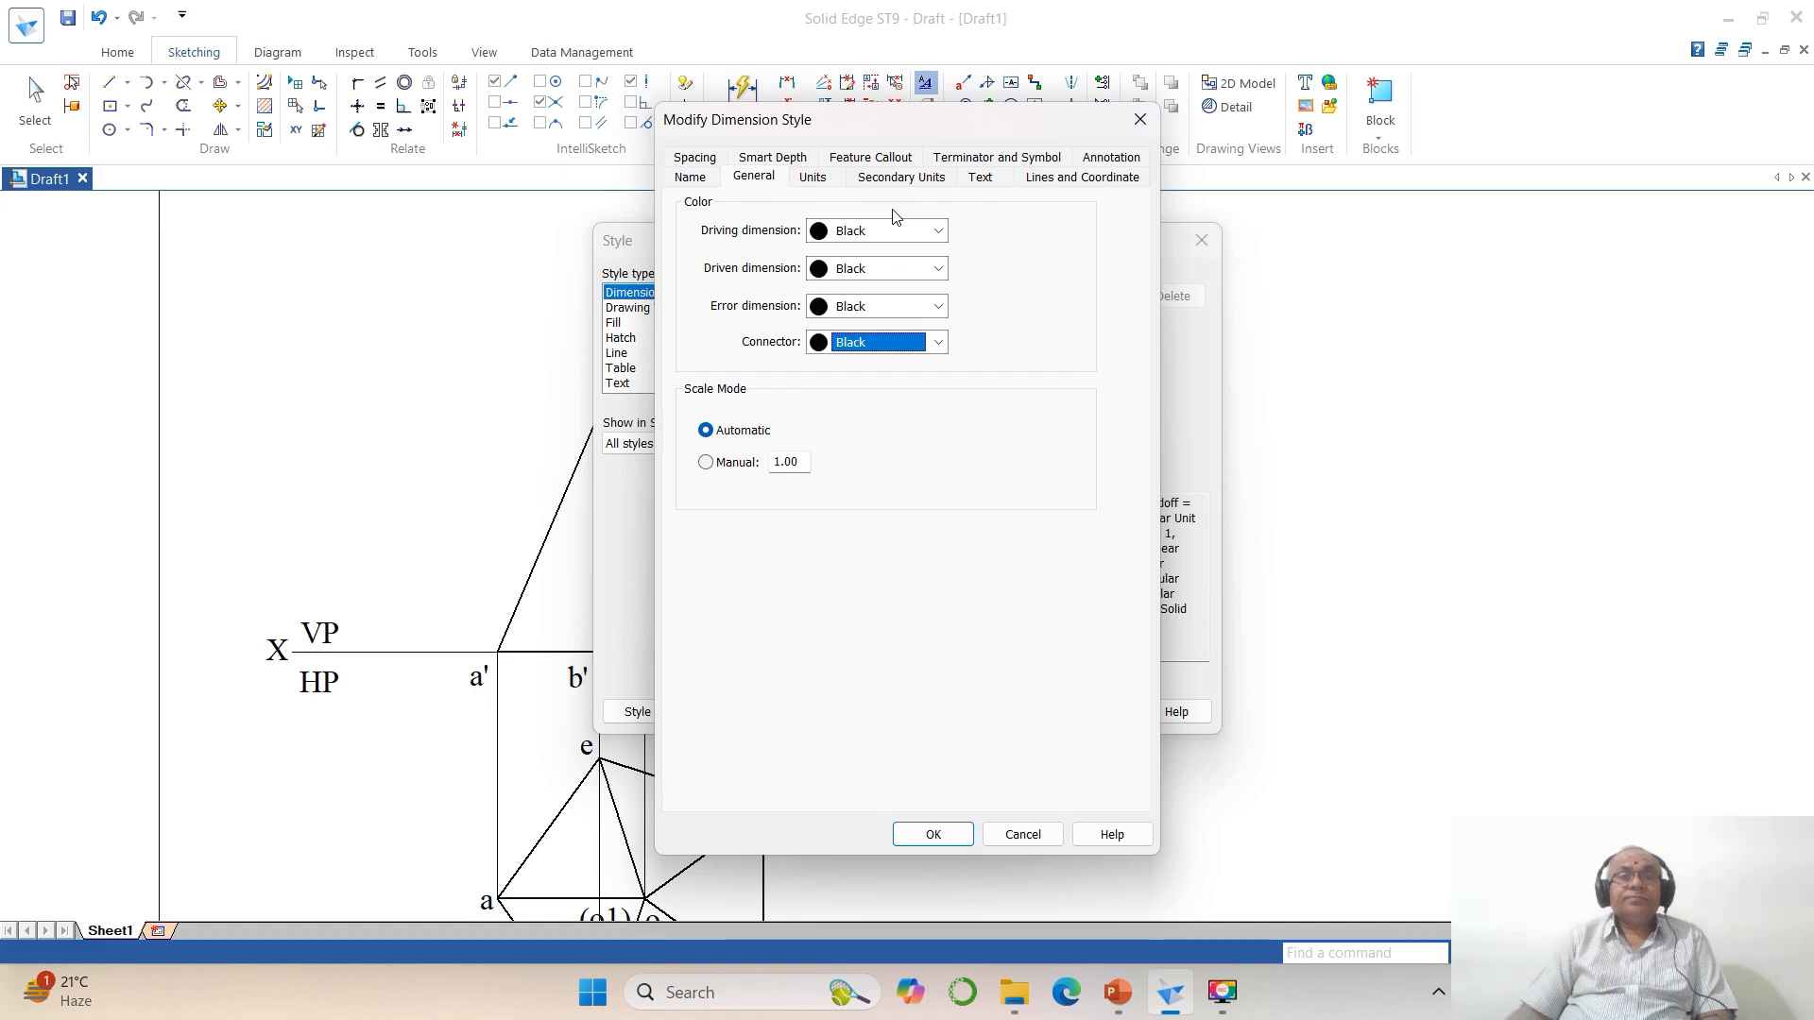
Step: Set the dimension style's text font to Times New Roman and its font size to 3
{"action": "left_click", "coordinate": [973, 180]}
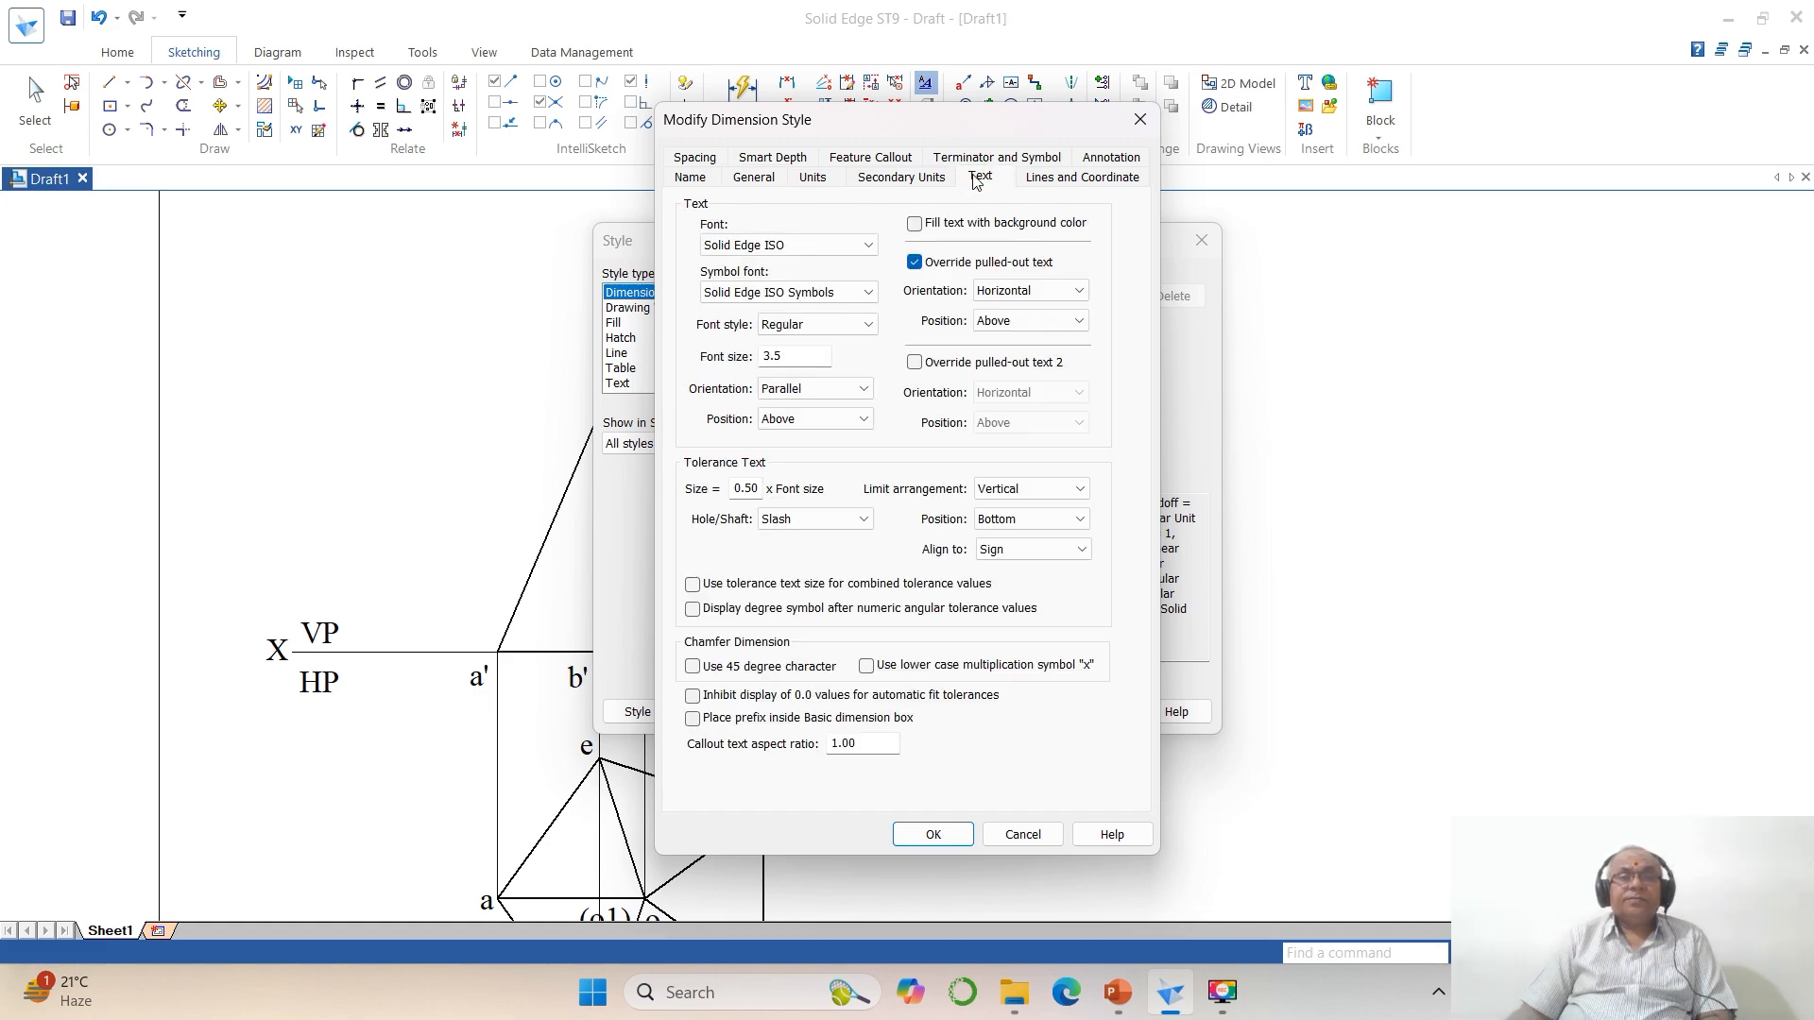
{"action": "left_click", "coordinate": [856, 245]}
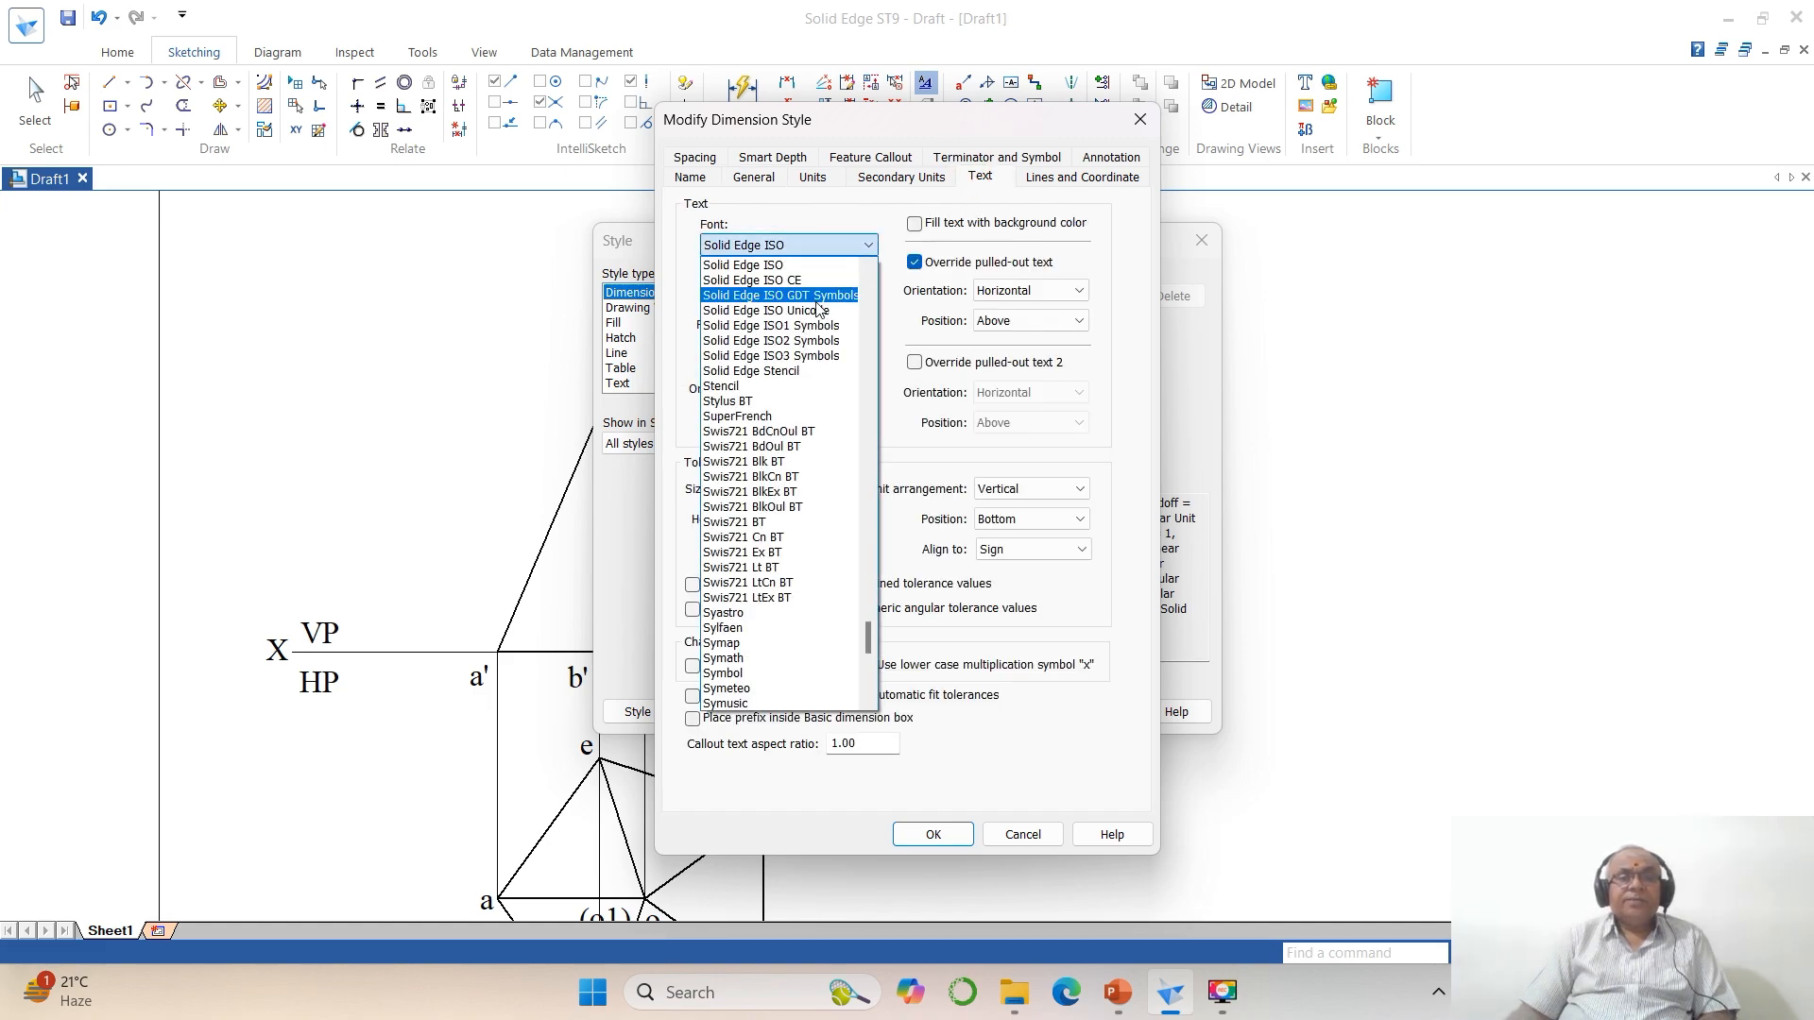
{"action": "scroll", "coordinate": [782, 429], "scroll_direction": "up", "scroll_amount": 20}
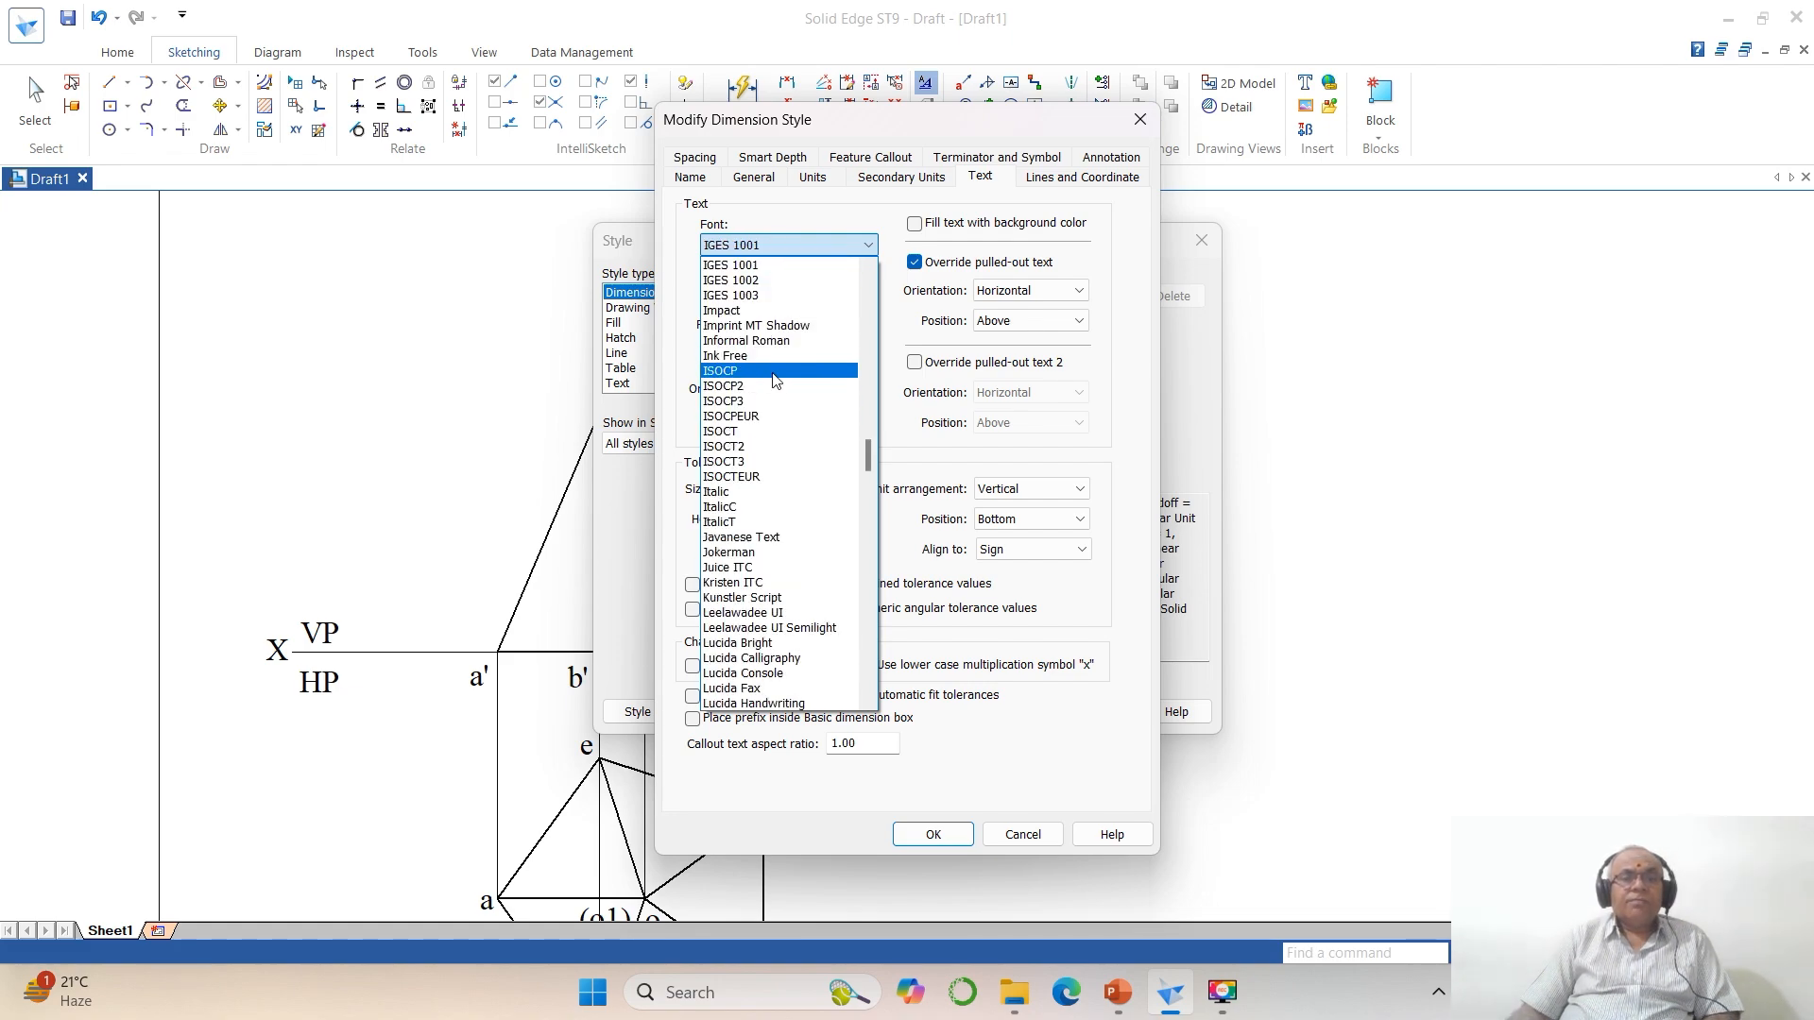
{"action": "key", "text": "t"}
{"action": "key", "text": "i"}
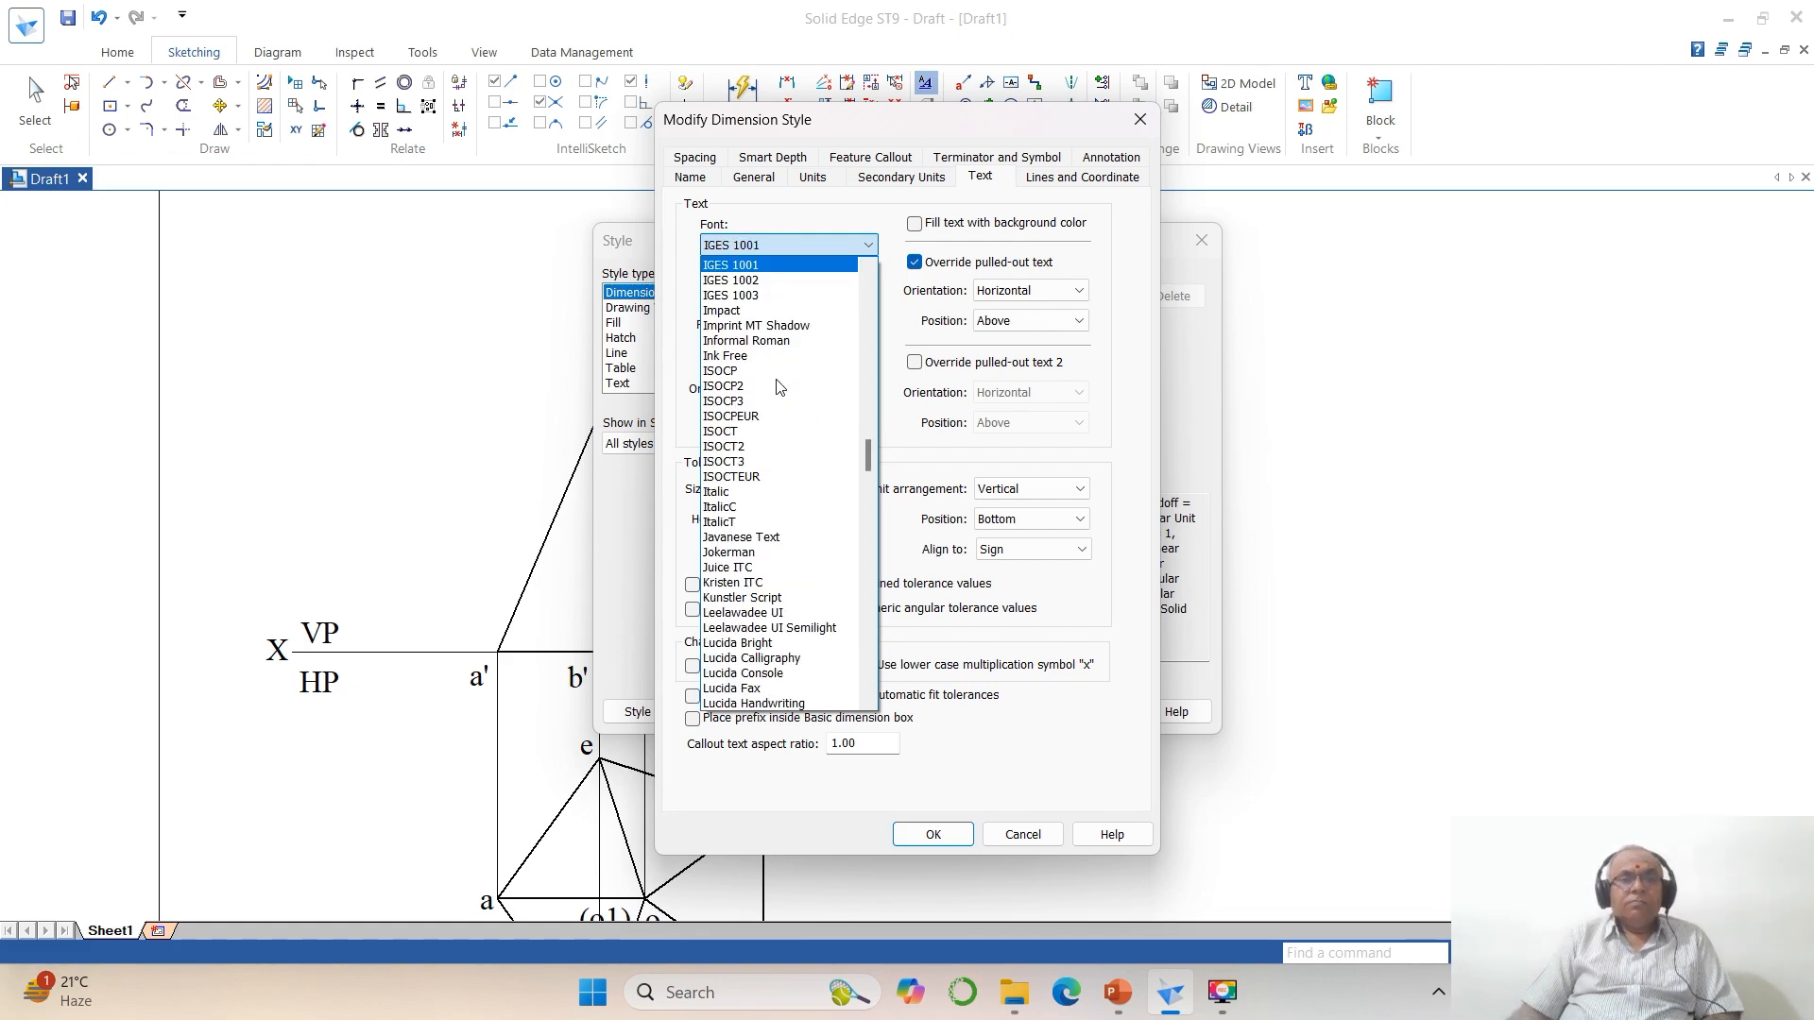
{"action": "scroll", "coordinate": [771, 444], "scroll_direction": "down", "scroll_amount": 5}
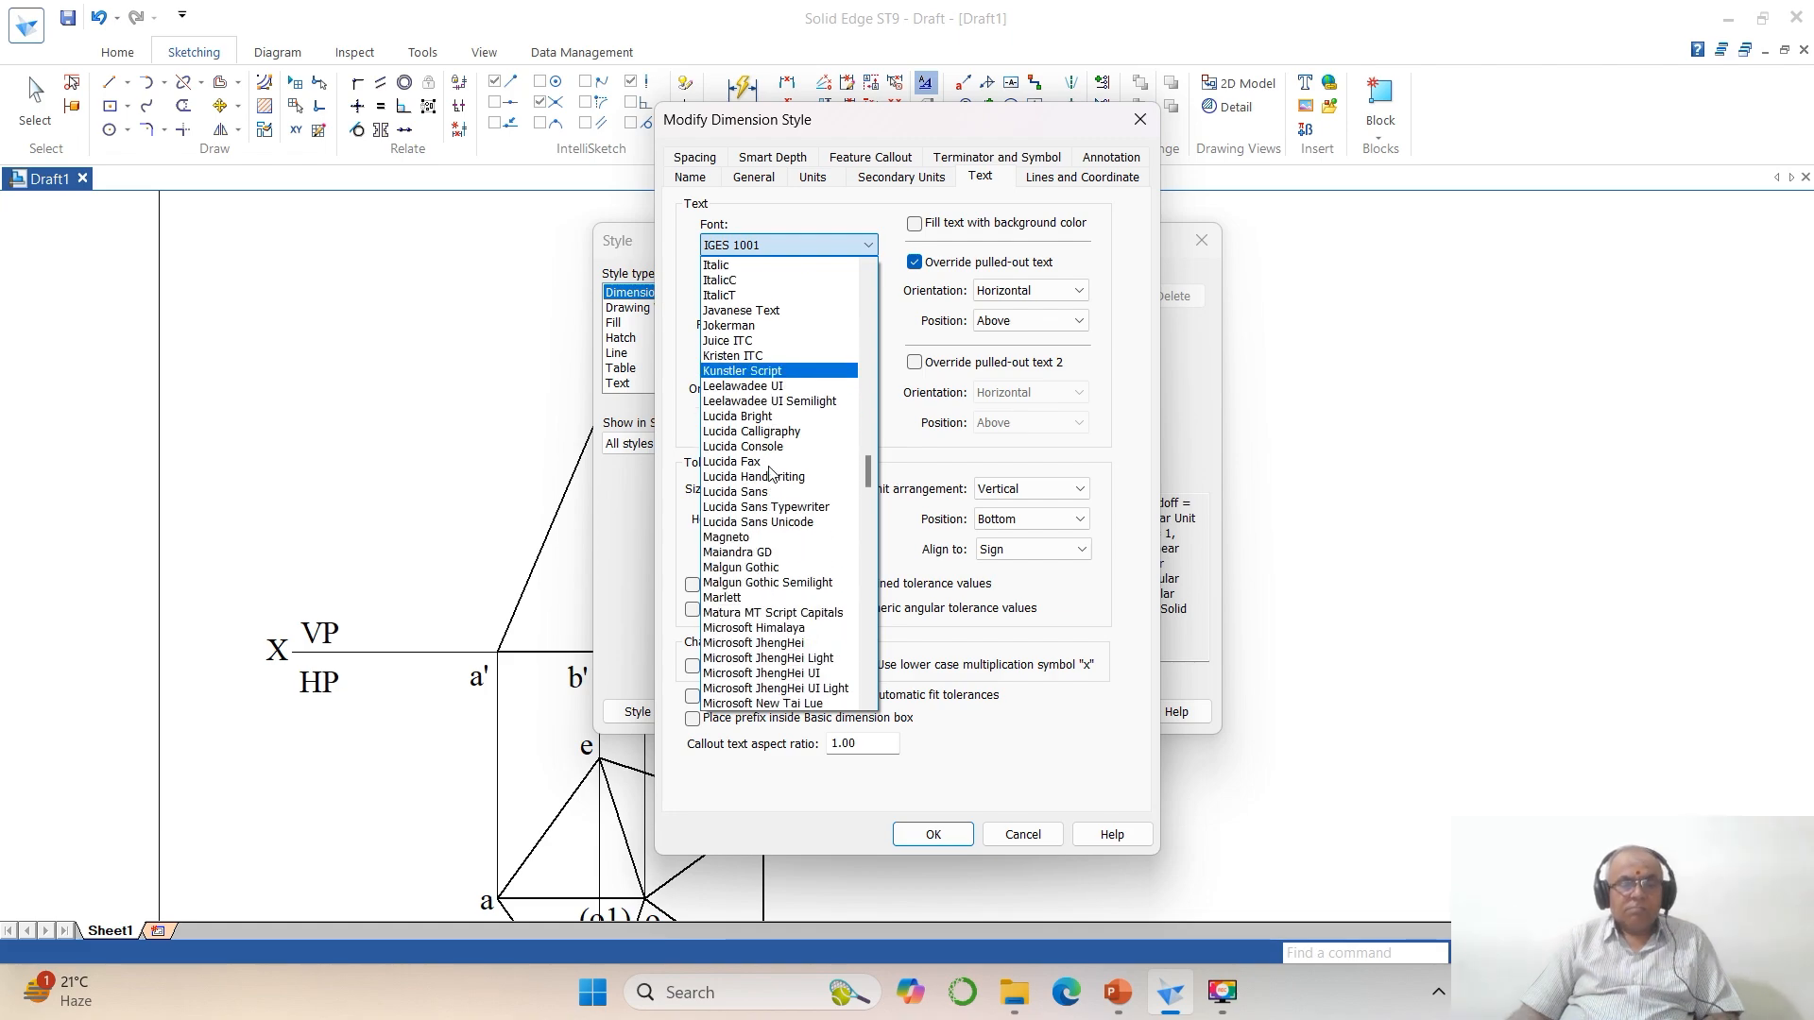
{"action": "key", "text": "t"}
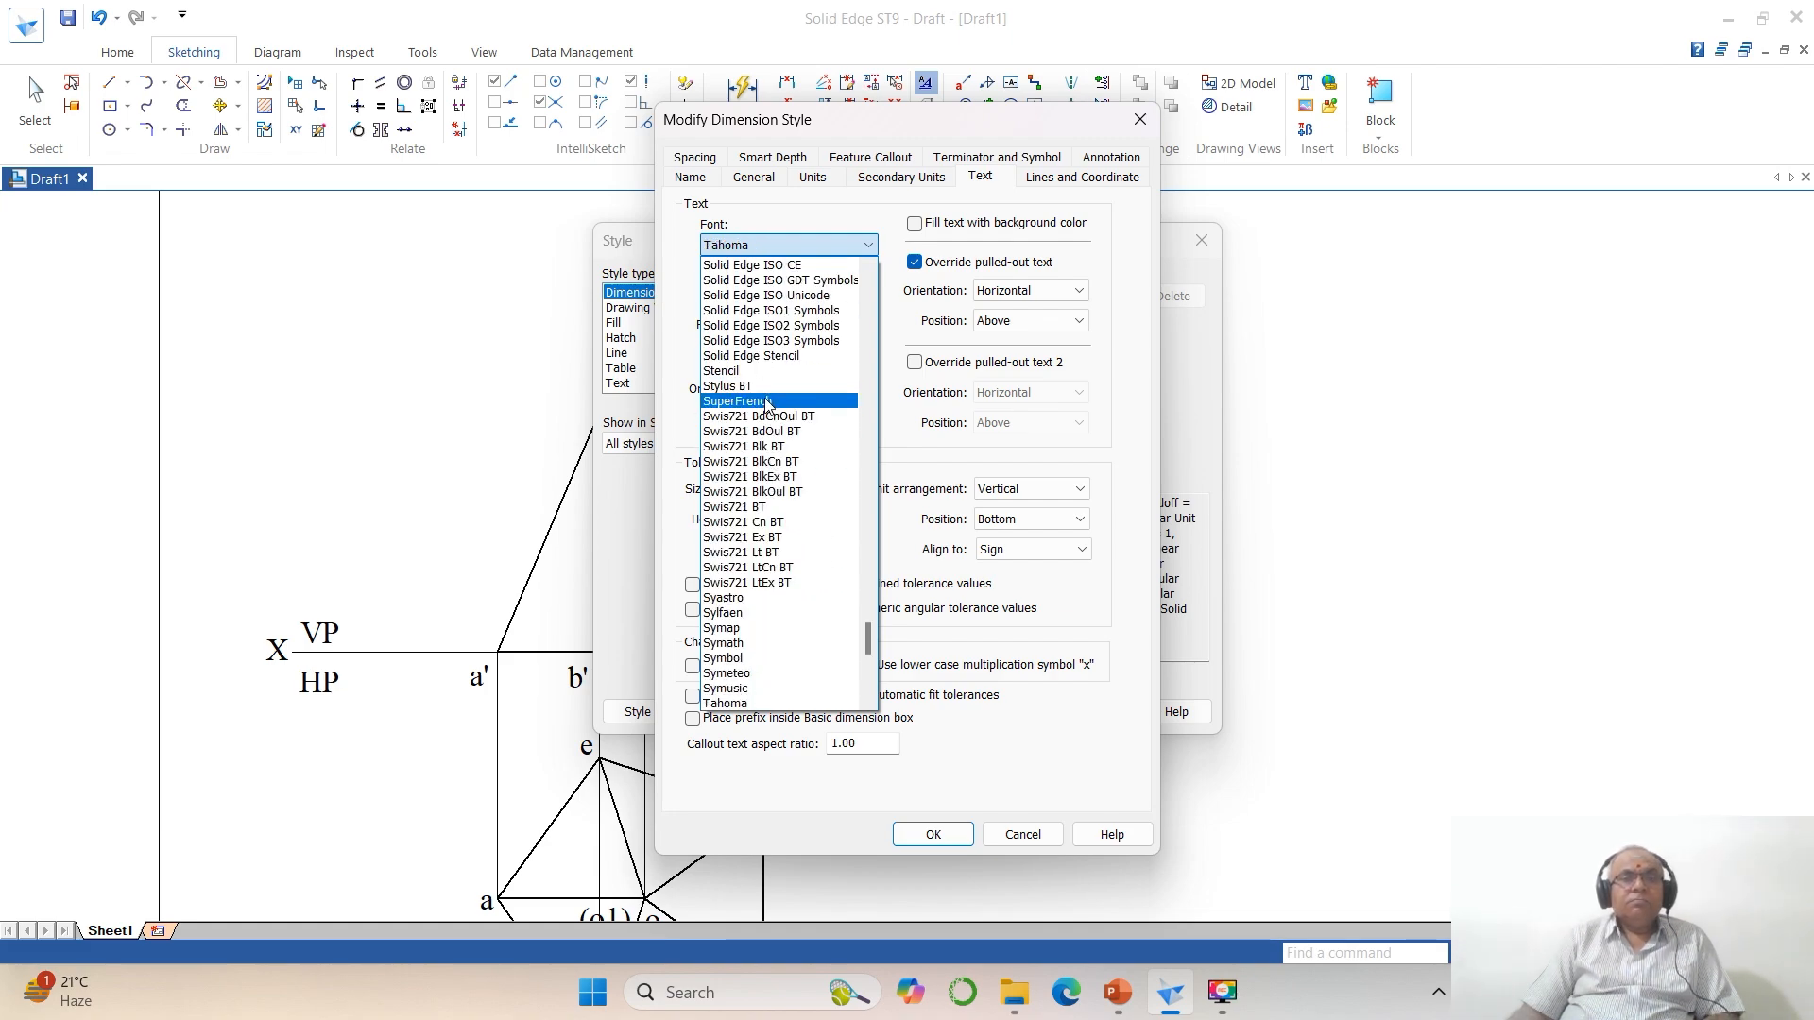
{"action": "scroll", "coordinate": [767, 404], "scroll_direction": "down", "scroll_amount": 1}
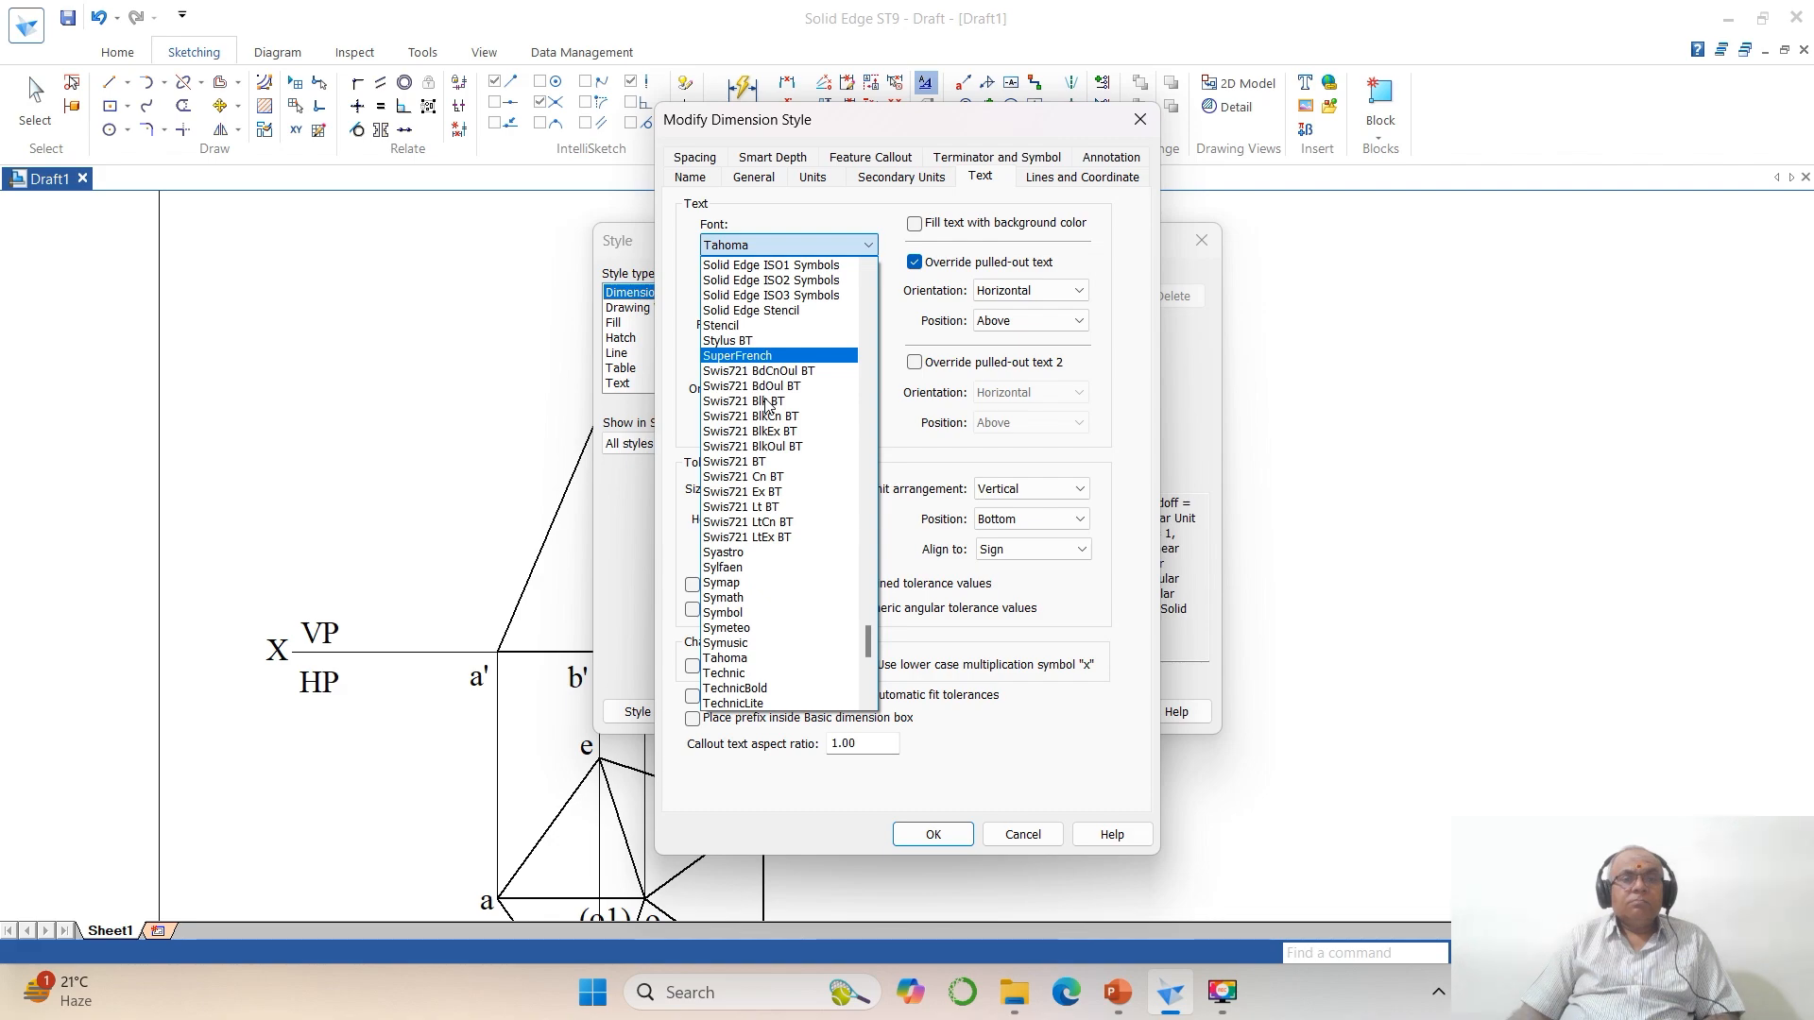
{"action": "scroll", "coordinate": [767, 404], "scroll_direction": "down", "scroll_amount": 3}
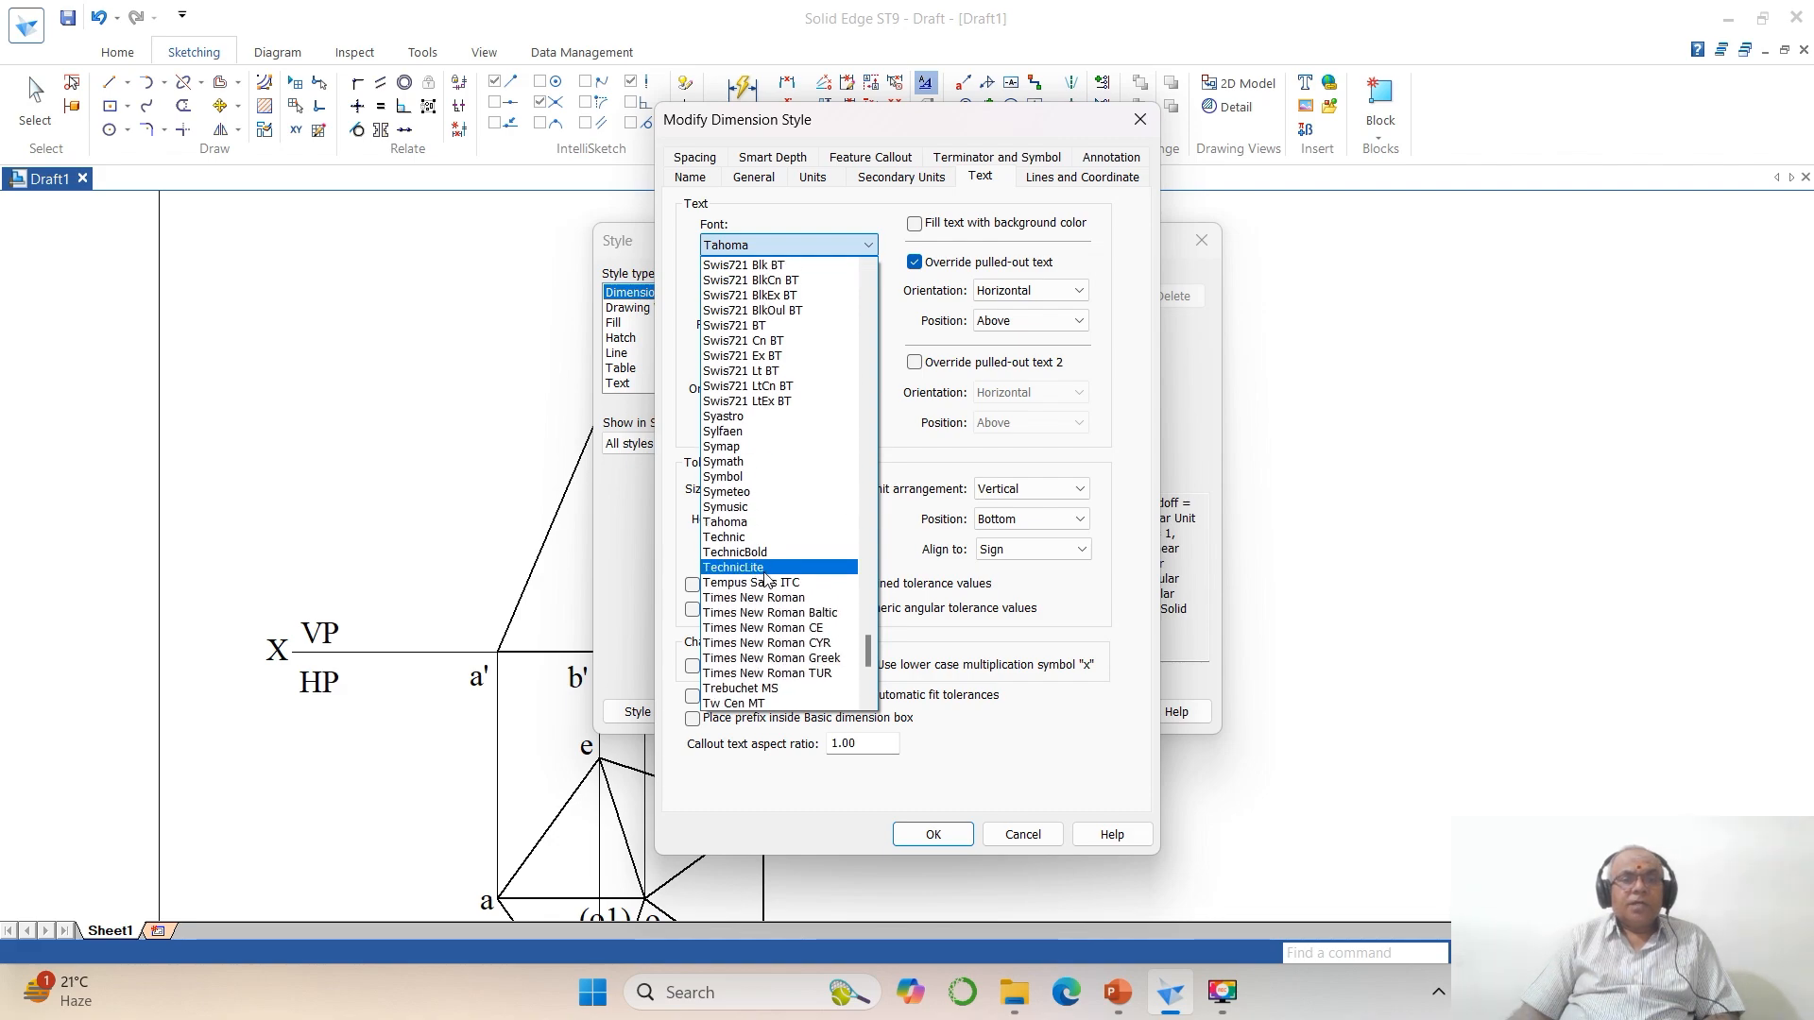
{"action": "left_click", "coordinate": [756, 597]}
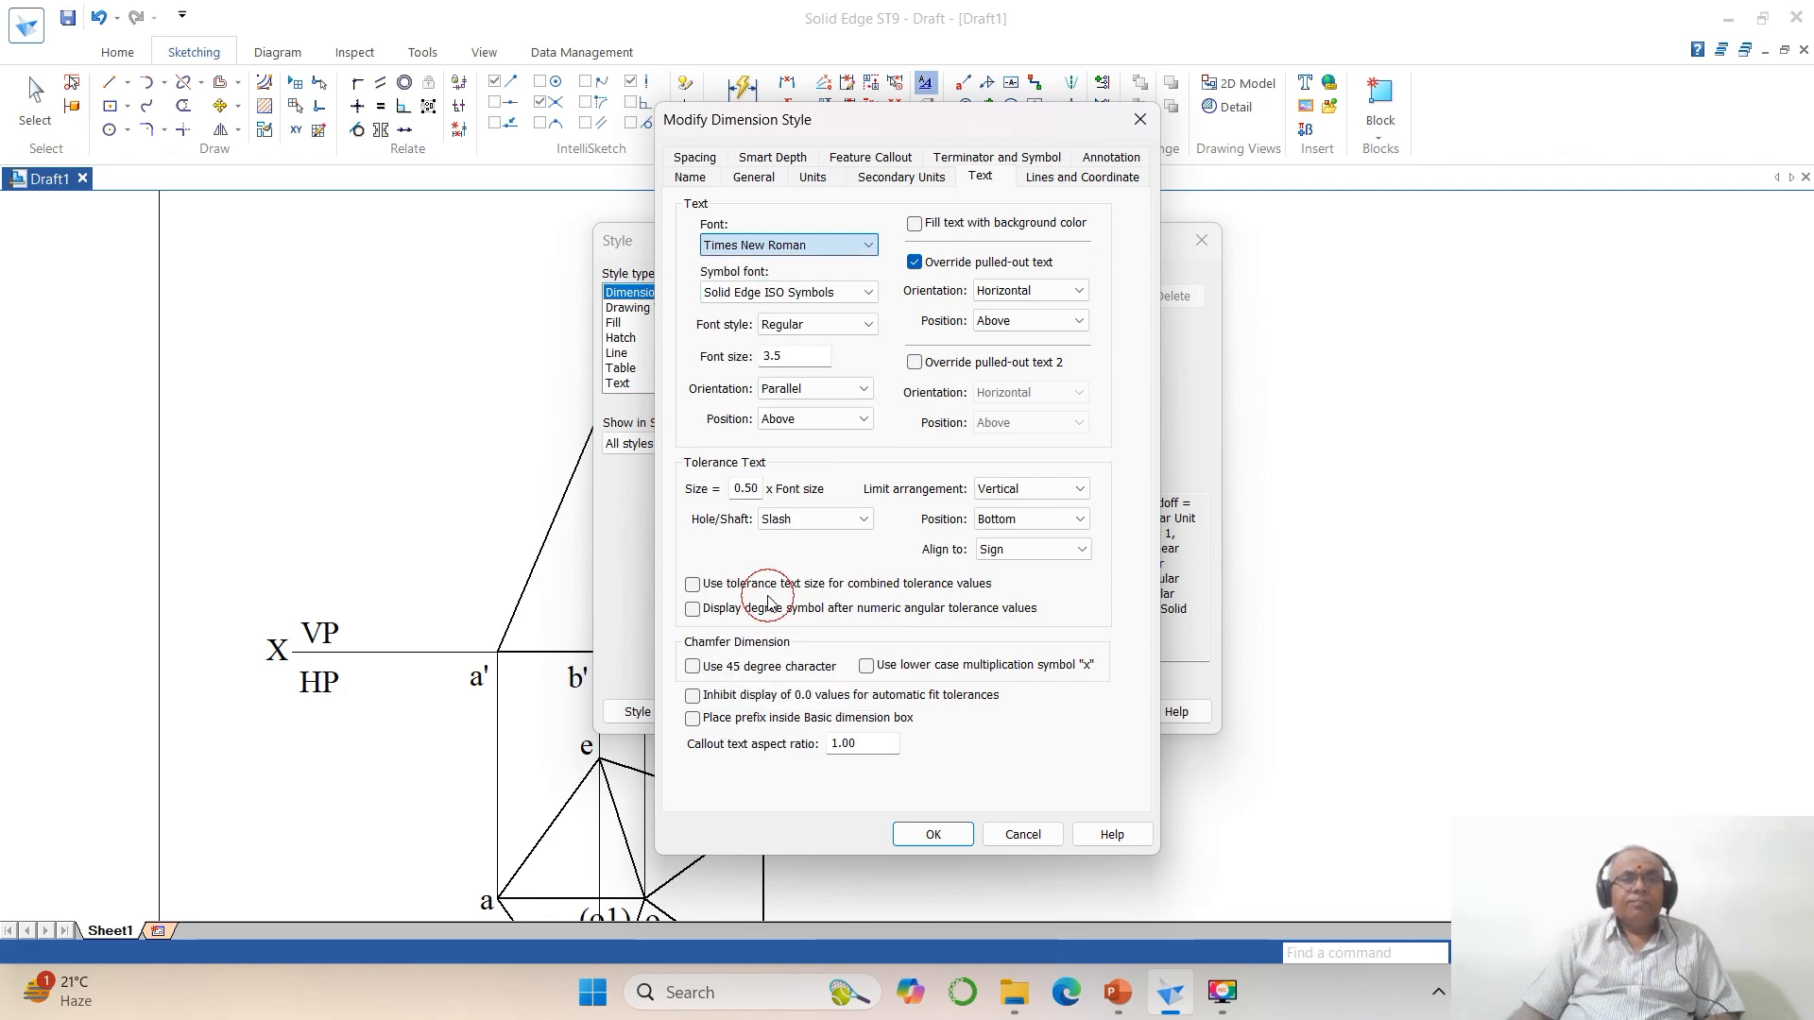
{"action": "left_click_drag", "start_coordinate": [818, 360], "coordinate": [688, 355]}
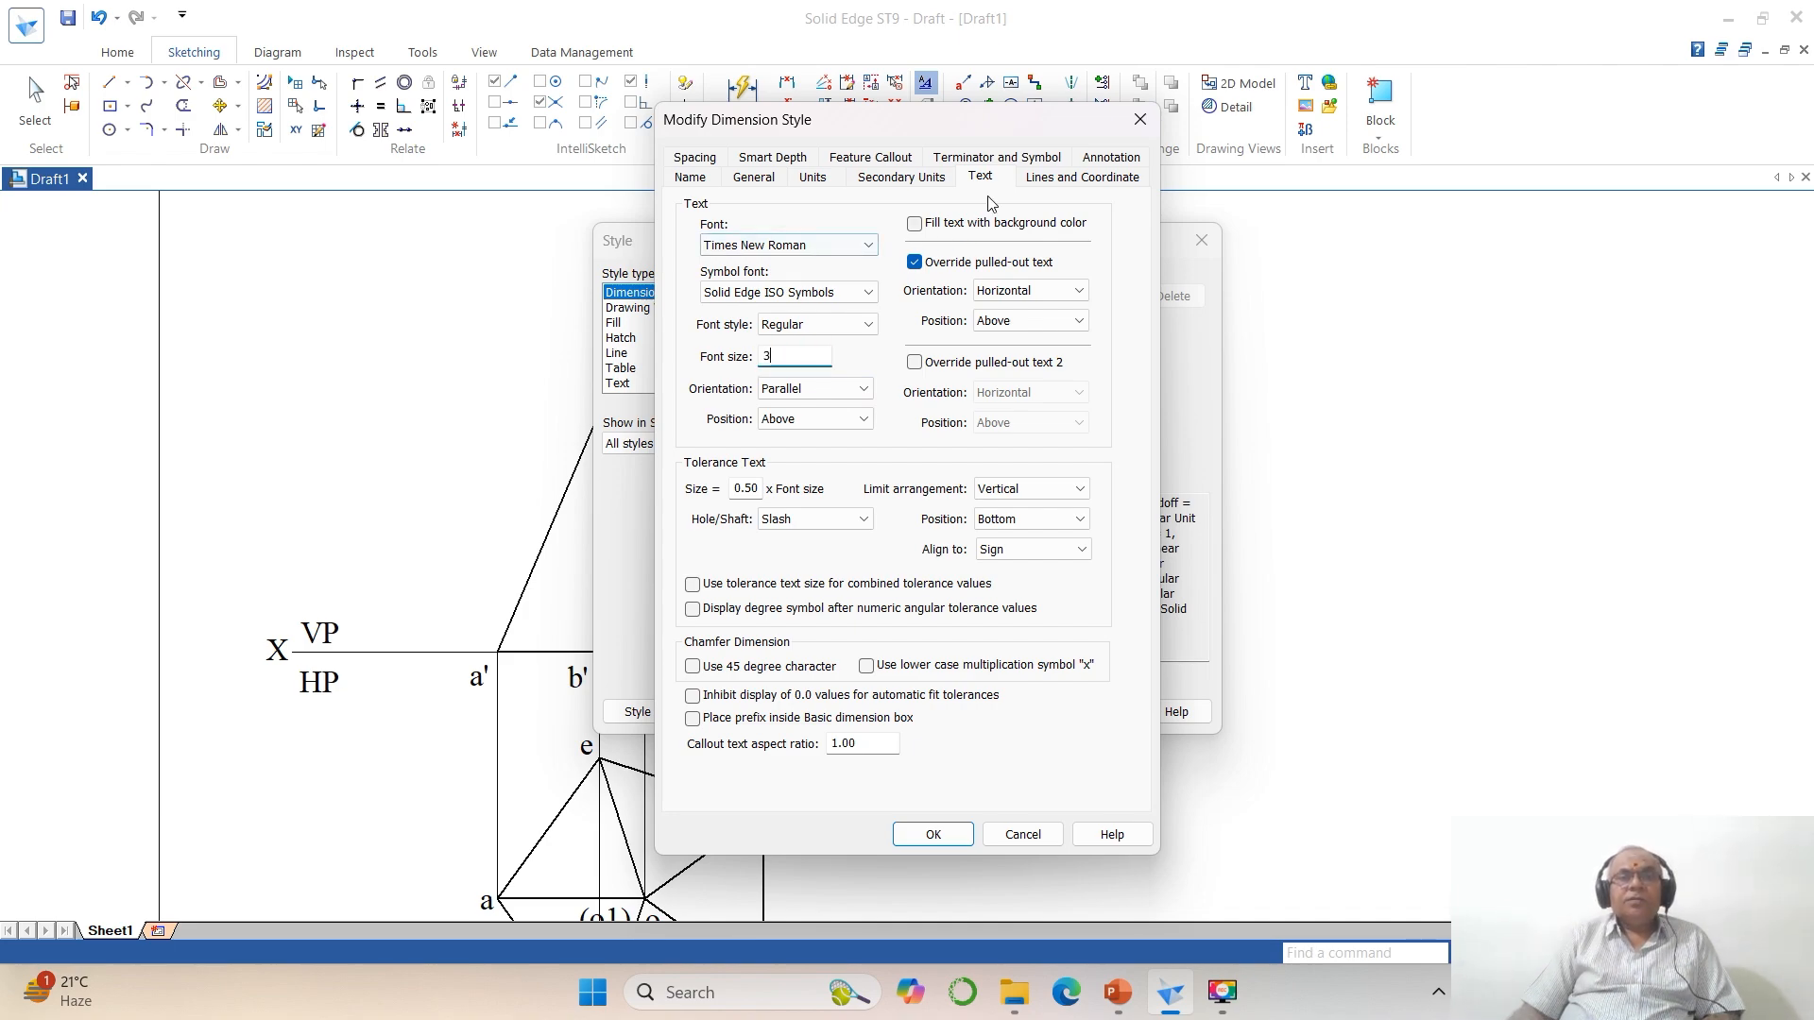
Step: Edit the dimension line width in the style and apply the modified ISO (mm) style
{"action": "left_click", "coordinate": [822, 183]}
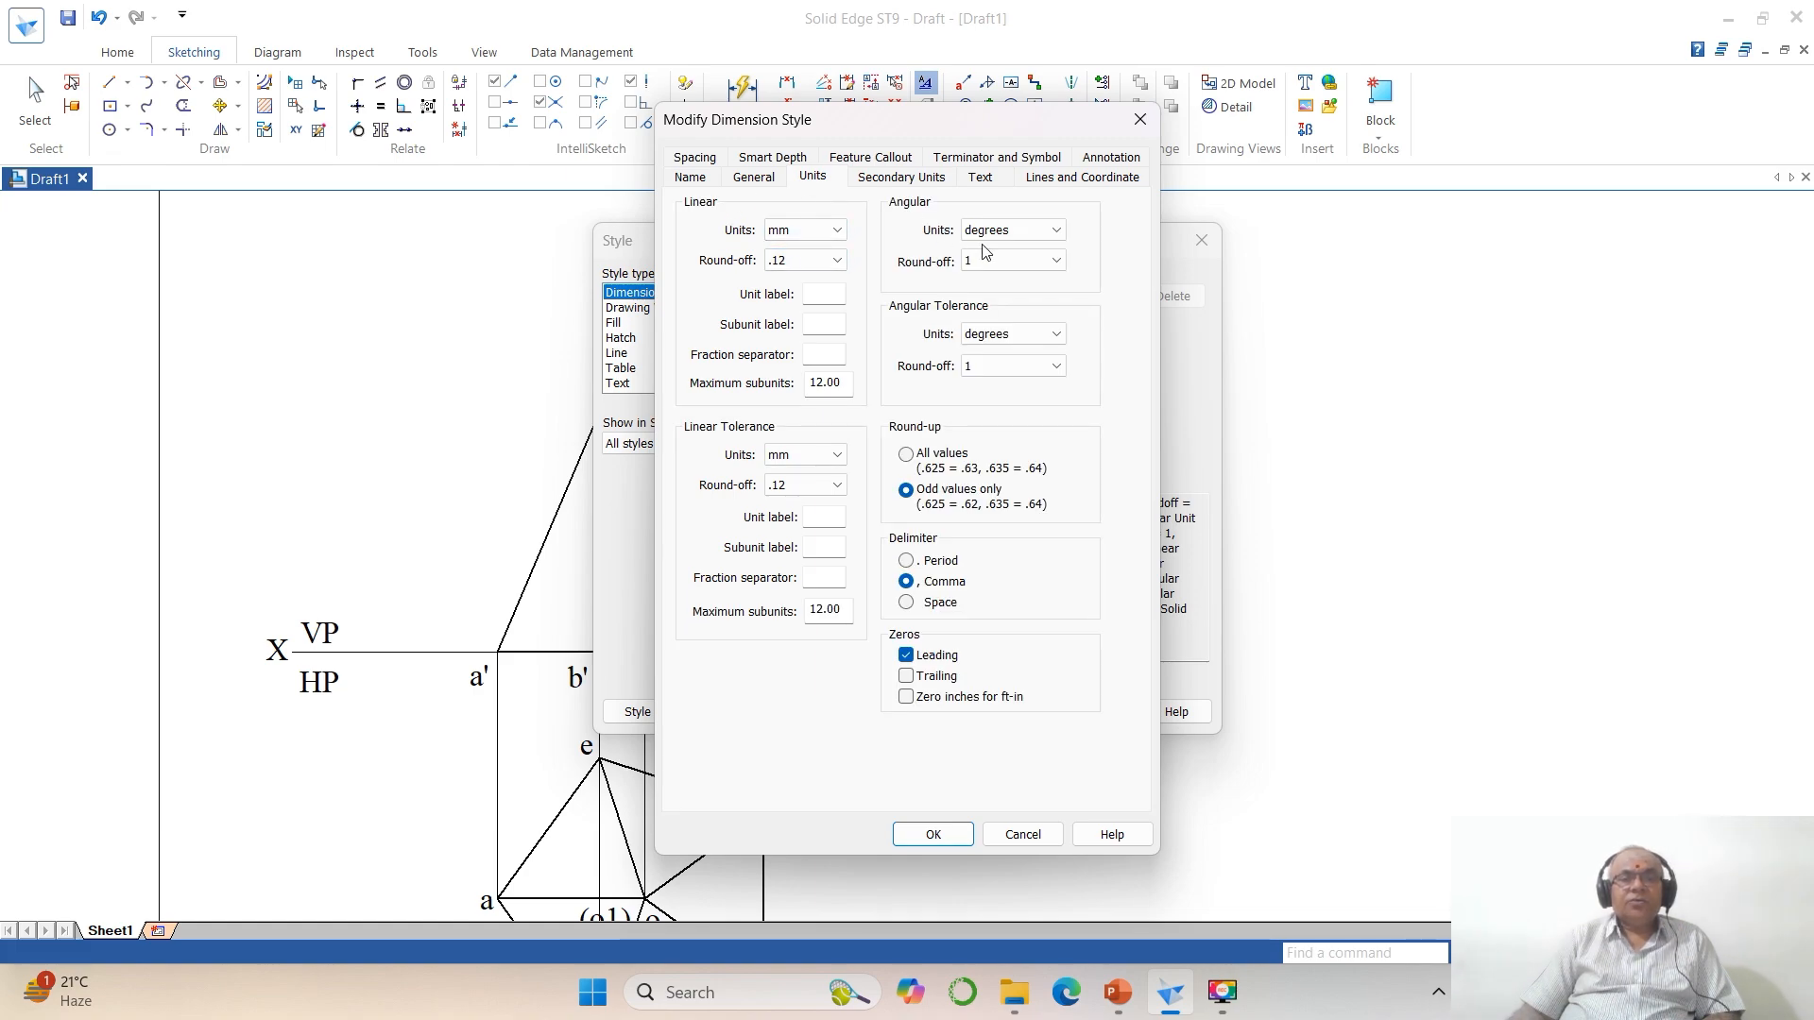
{"action": "left_click", "coordinate": [1051, 179]}
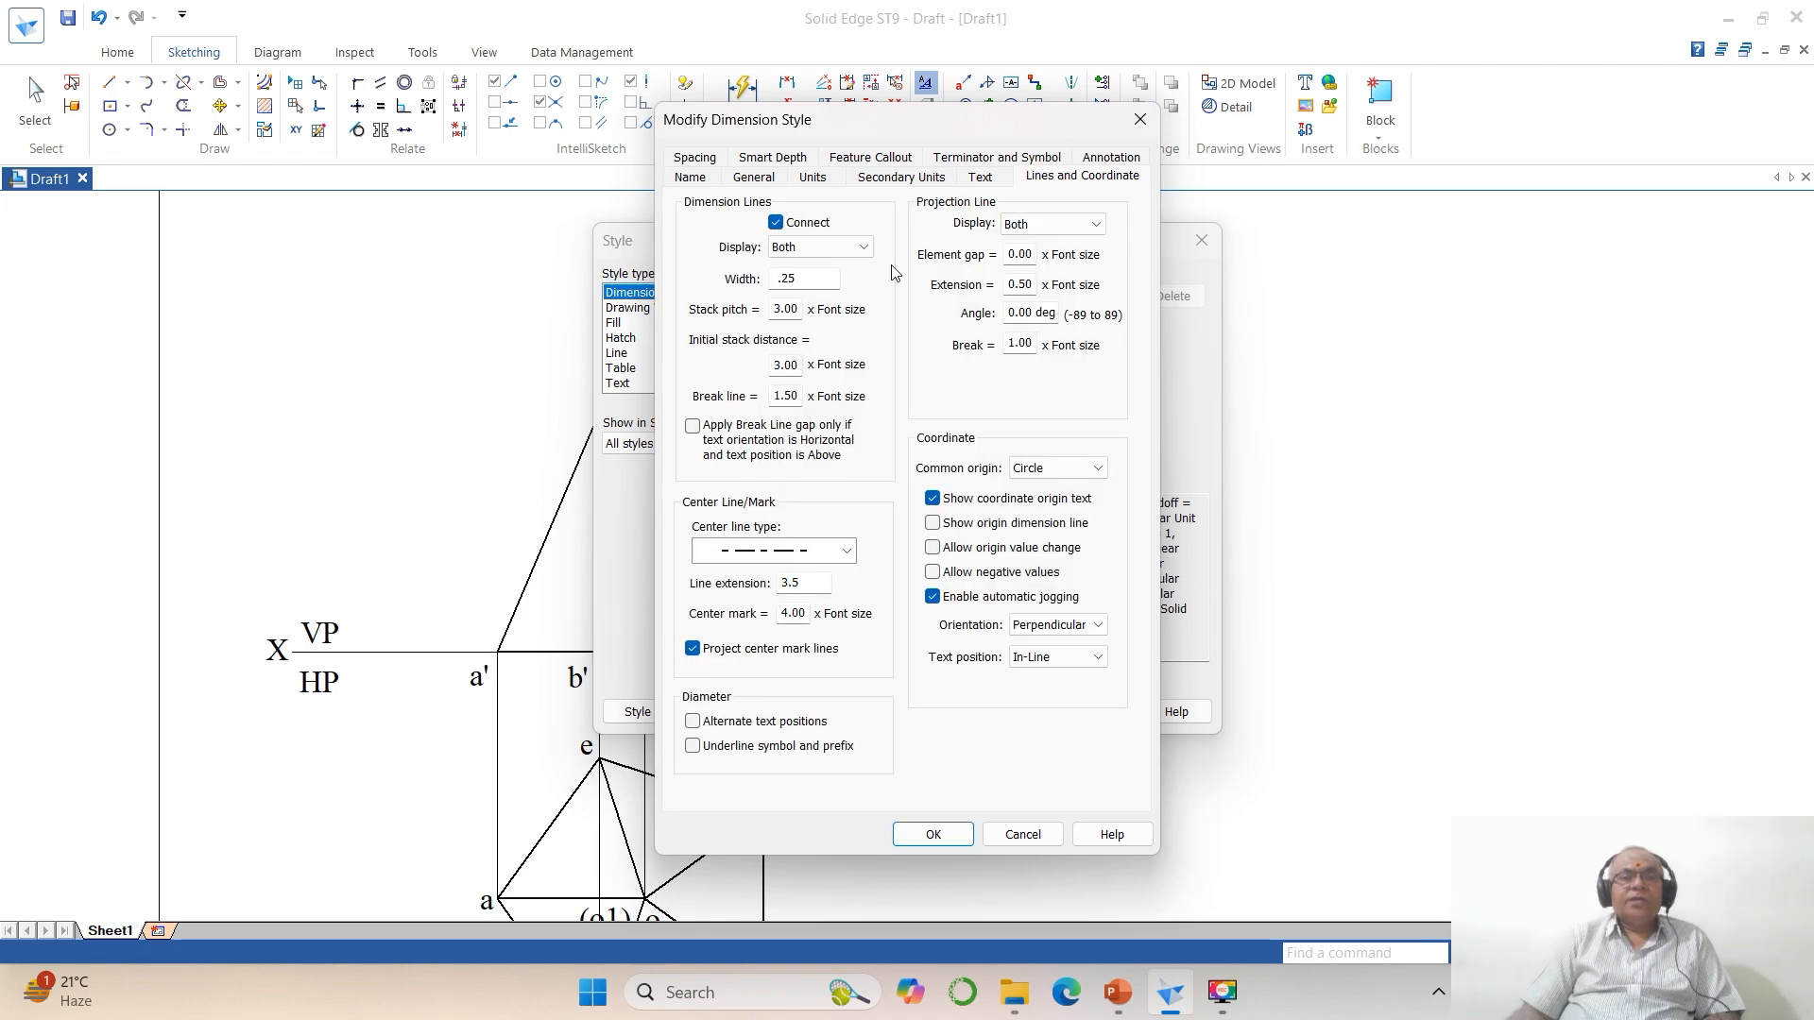
{"action": "double_click", "coordinate": [798, 279]}
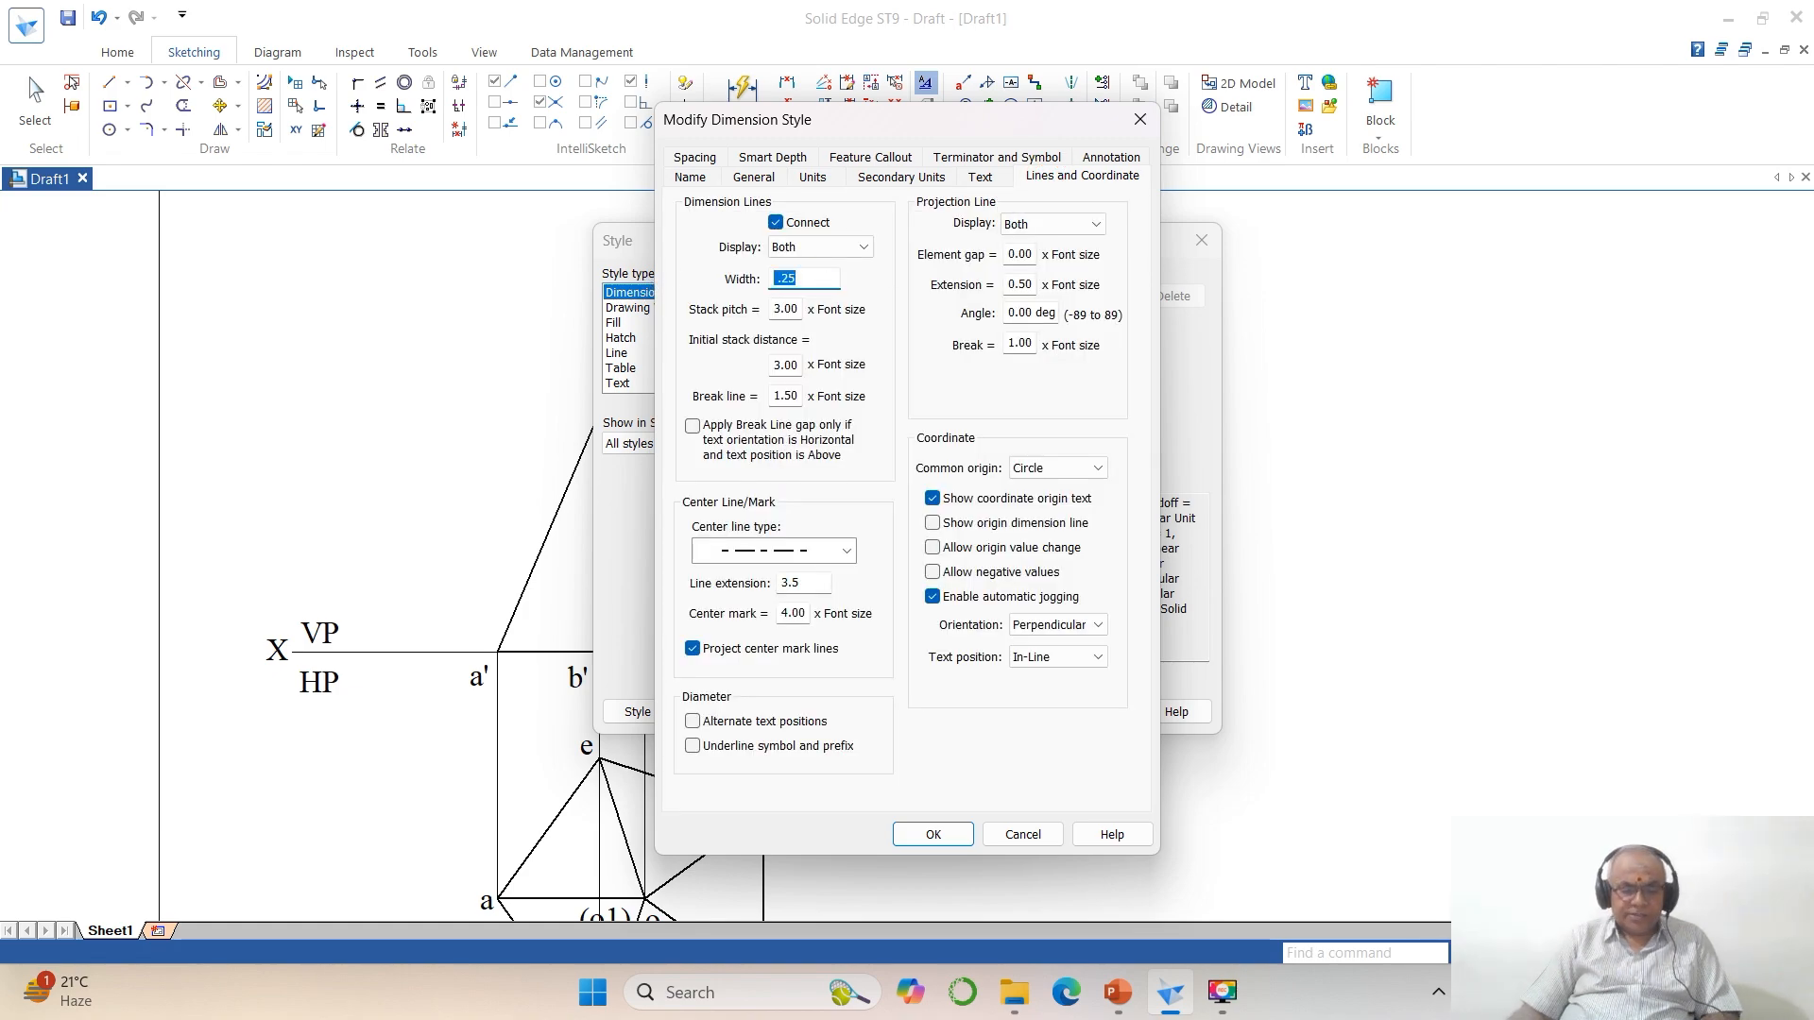
{"action": "left_click", "coordinate": [932, 834]}
{"action": "left_click", "coordinate": [1020, 713]}
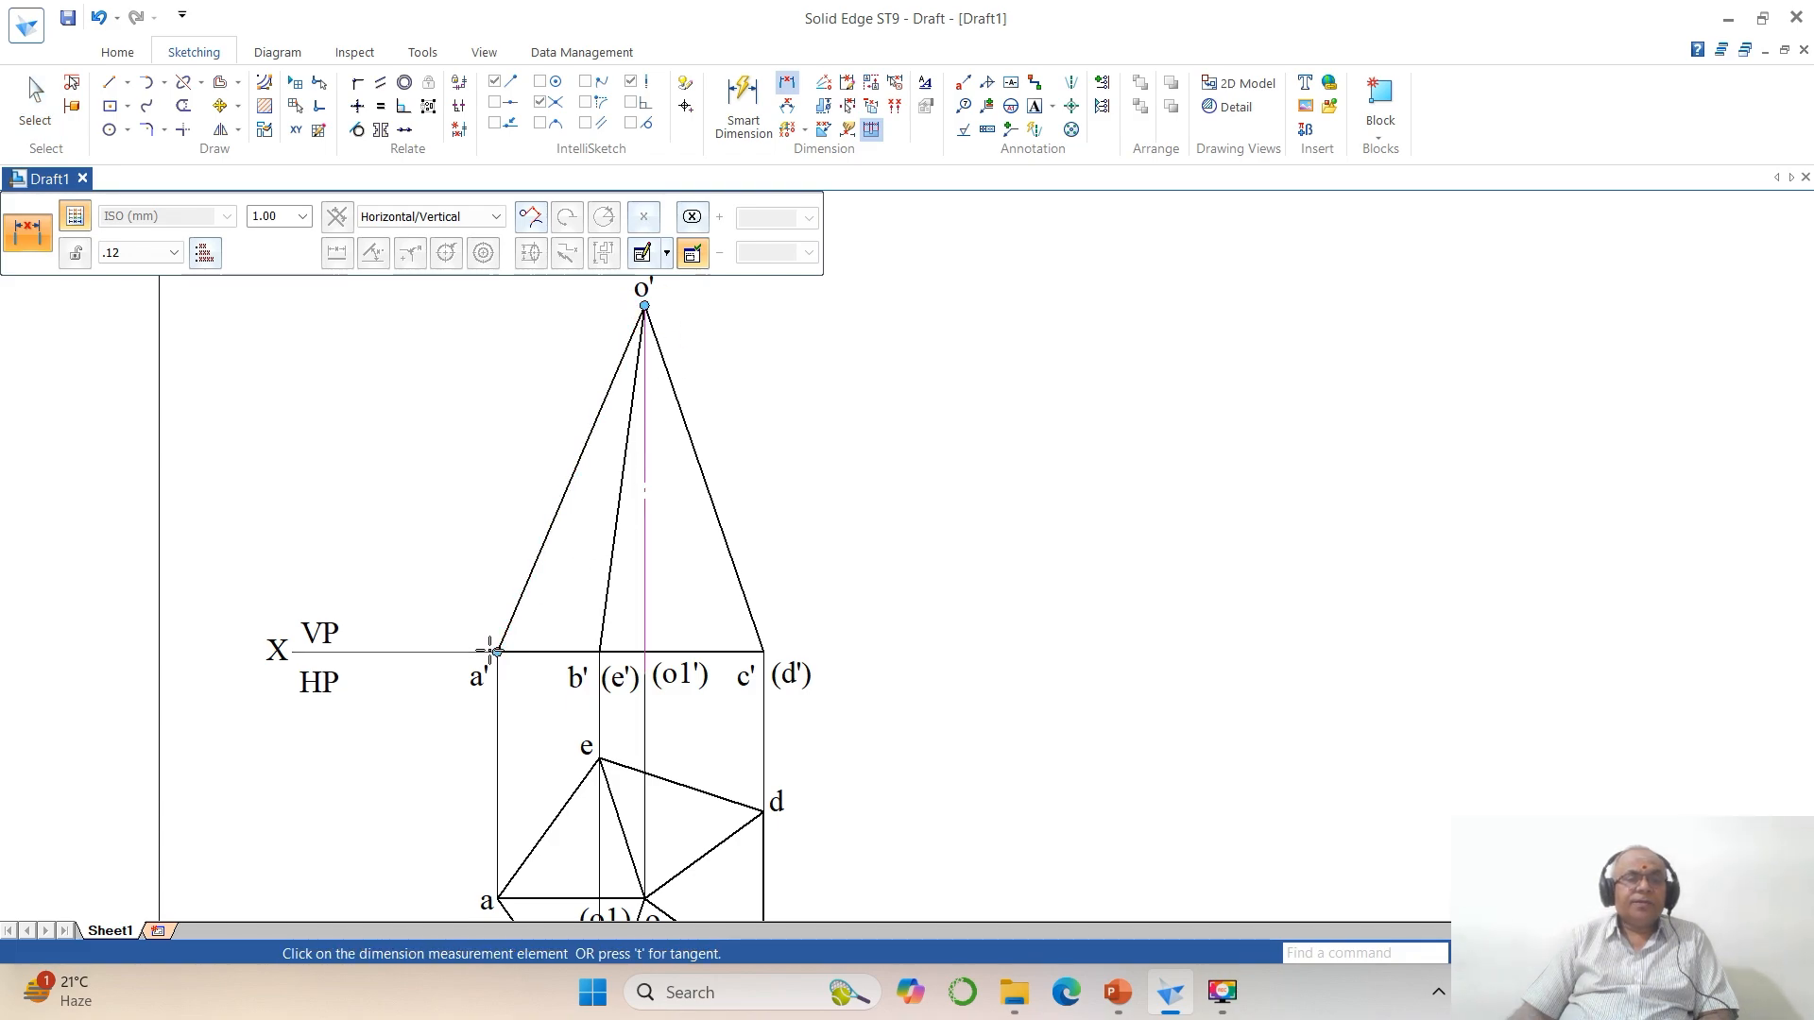
Step: Dimension the pyramid's height from the XY line to the apex o', using the Nominal type and placing it left of the front view
{"action": "left_click", "coordinate": [503, 651]}
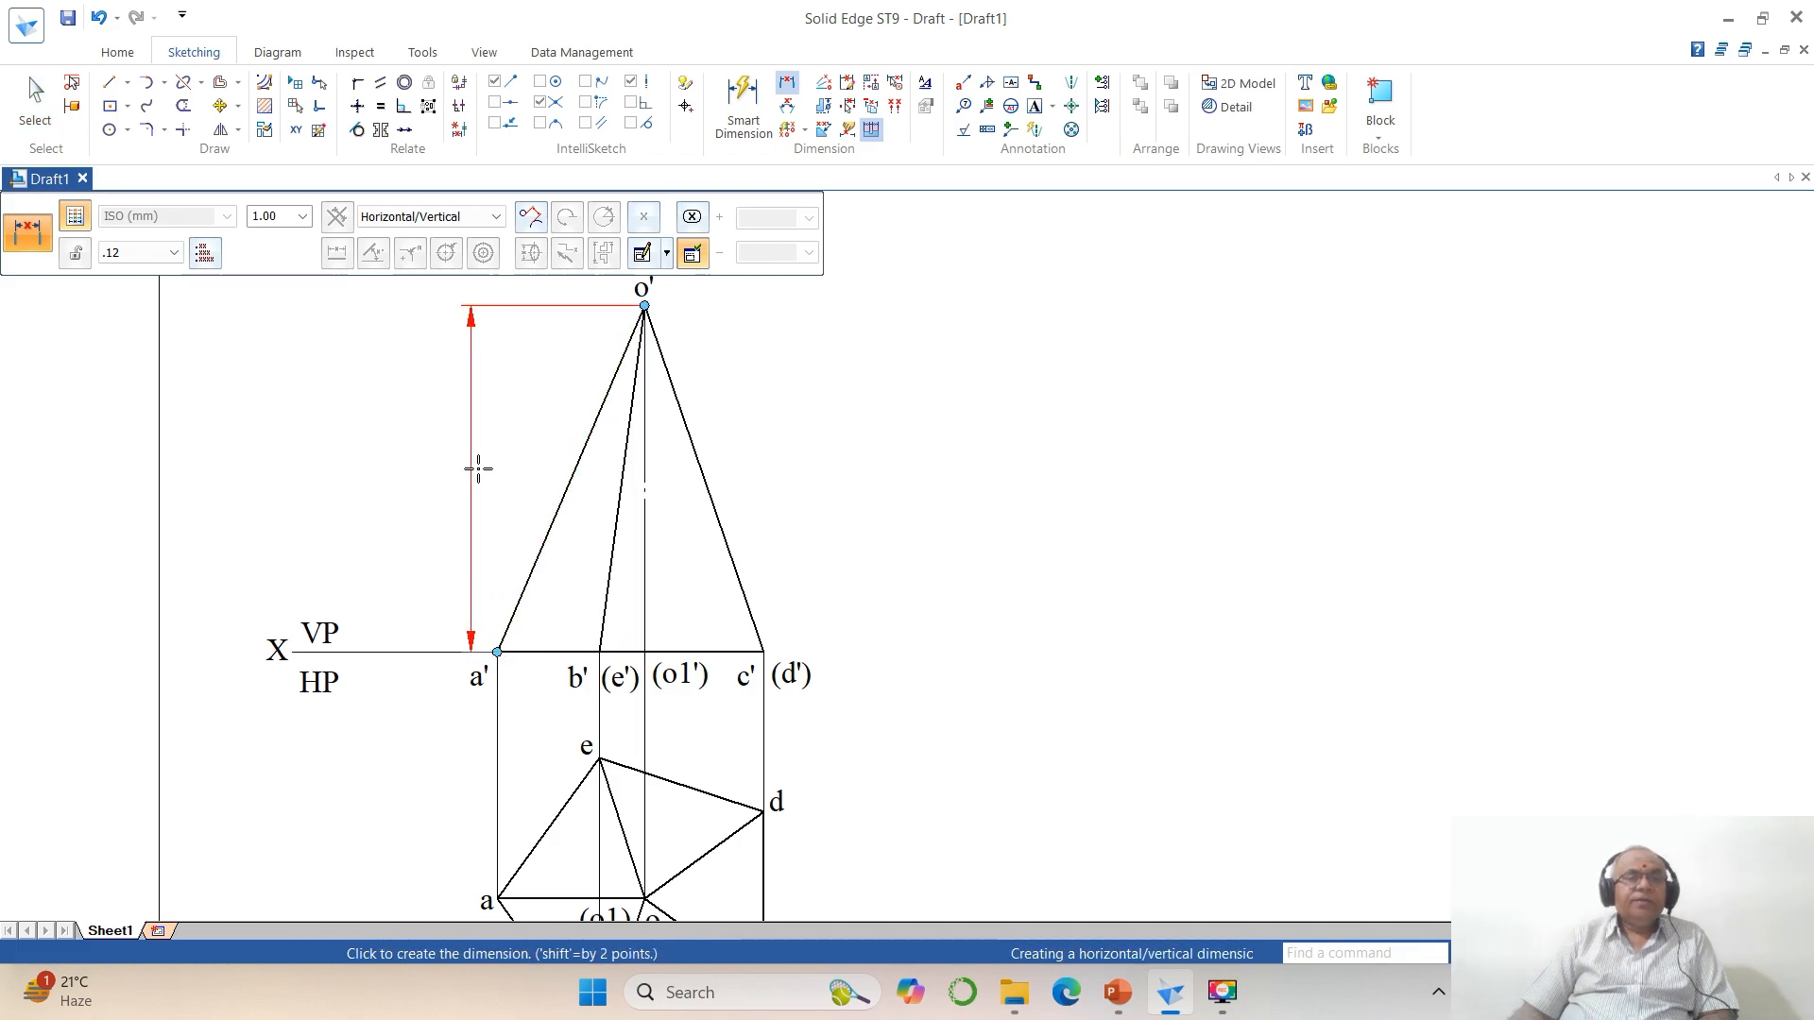
{"action": "left_click", "coordinate": [658, 226]}
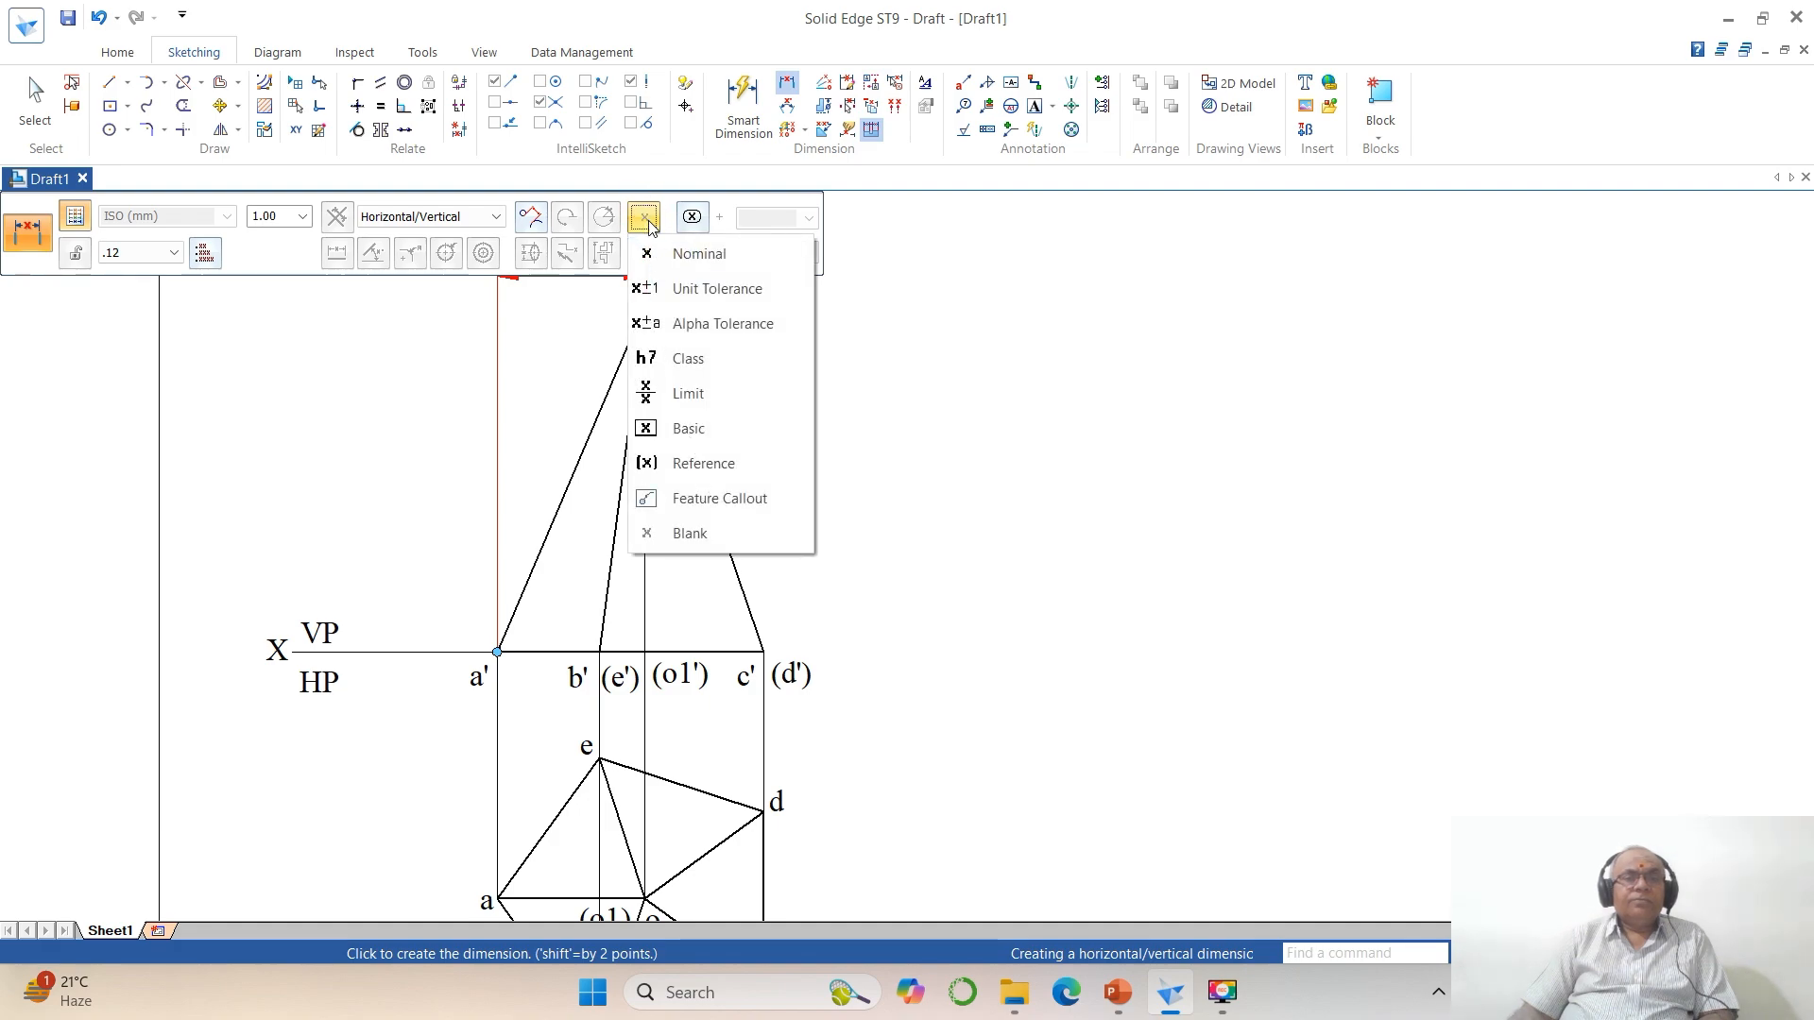
{"action": "left_click", "coordinate": [668, 251]}
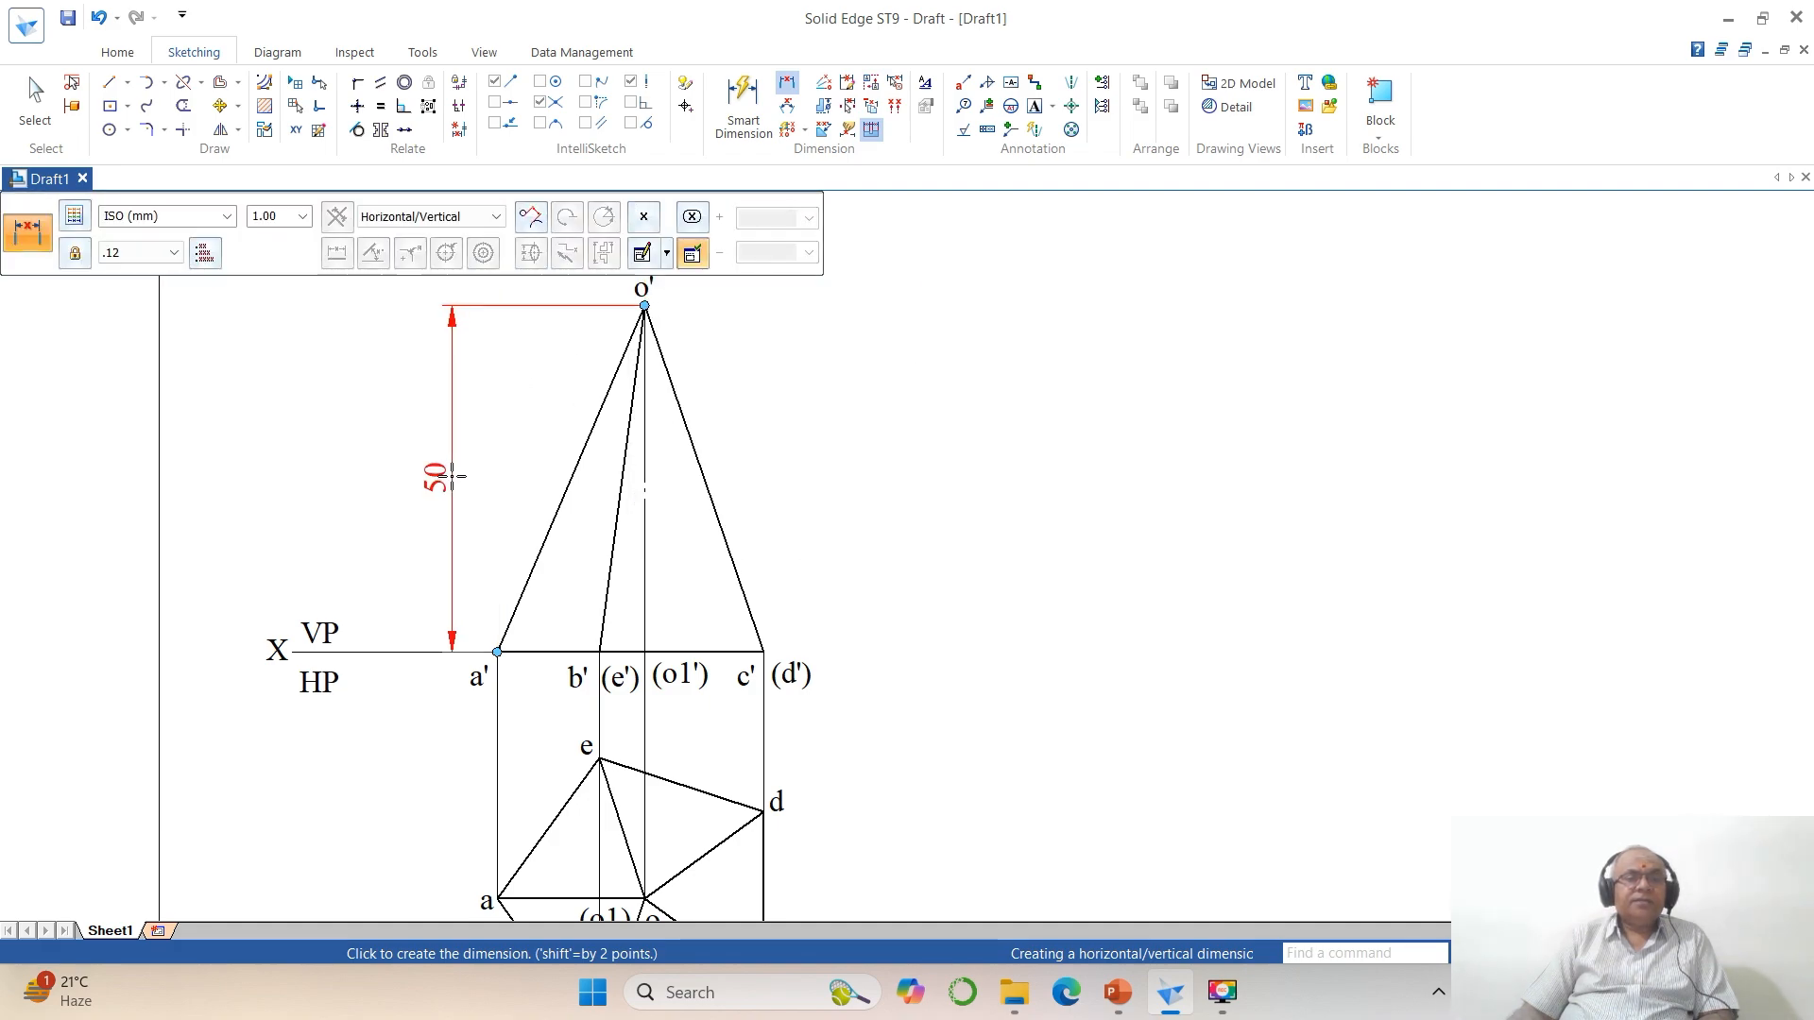
{"action": "left_click", "coordinate": [442, 470]}
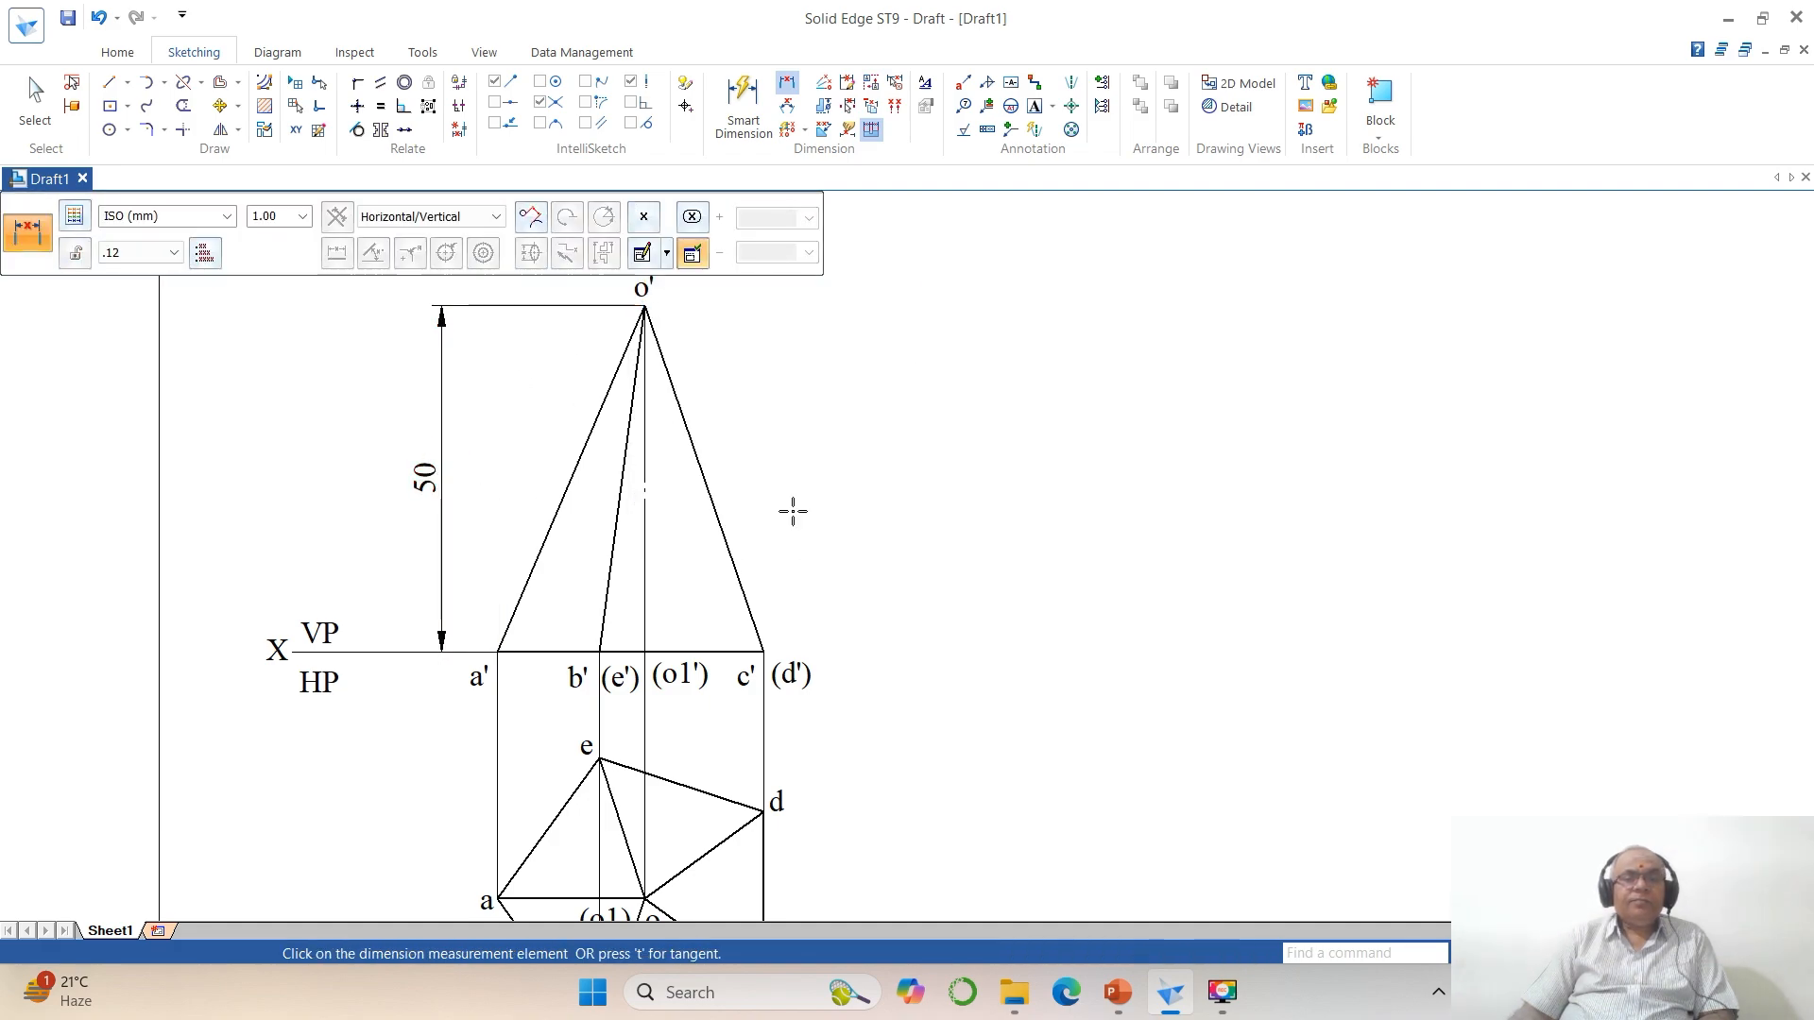
Step: Dimension base edge ab in the top view with the By 2 Points orientation, placing the dimension parallel to and outside the edge
{"action": "left_click", "coordinate": [1558, 952]}
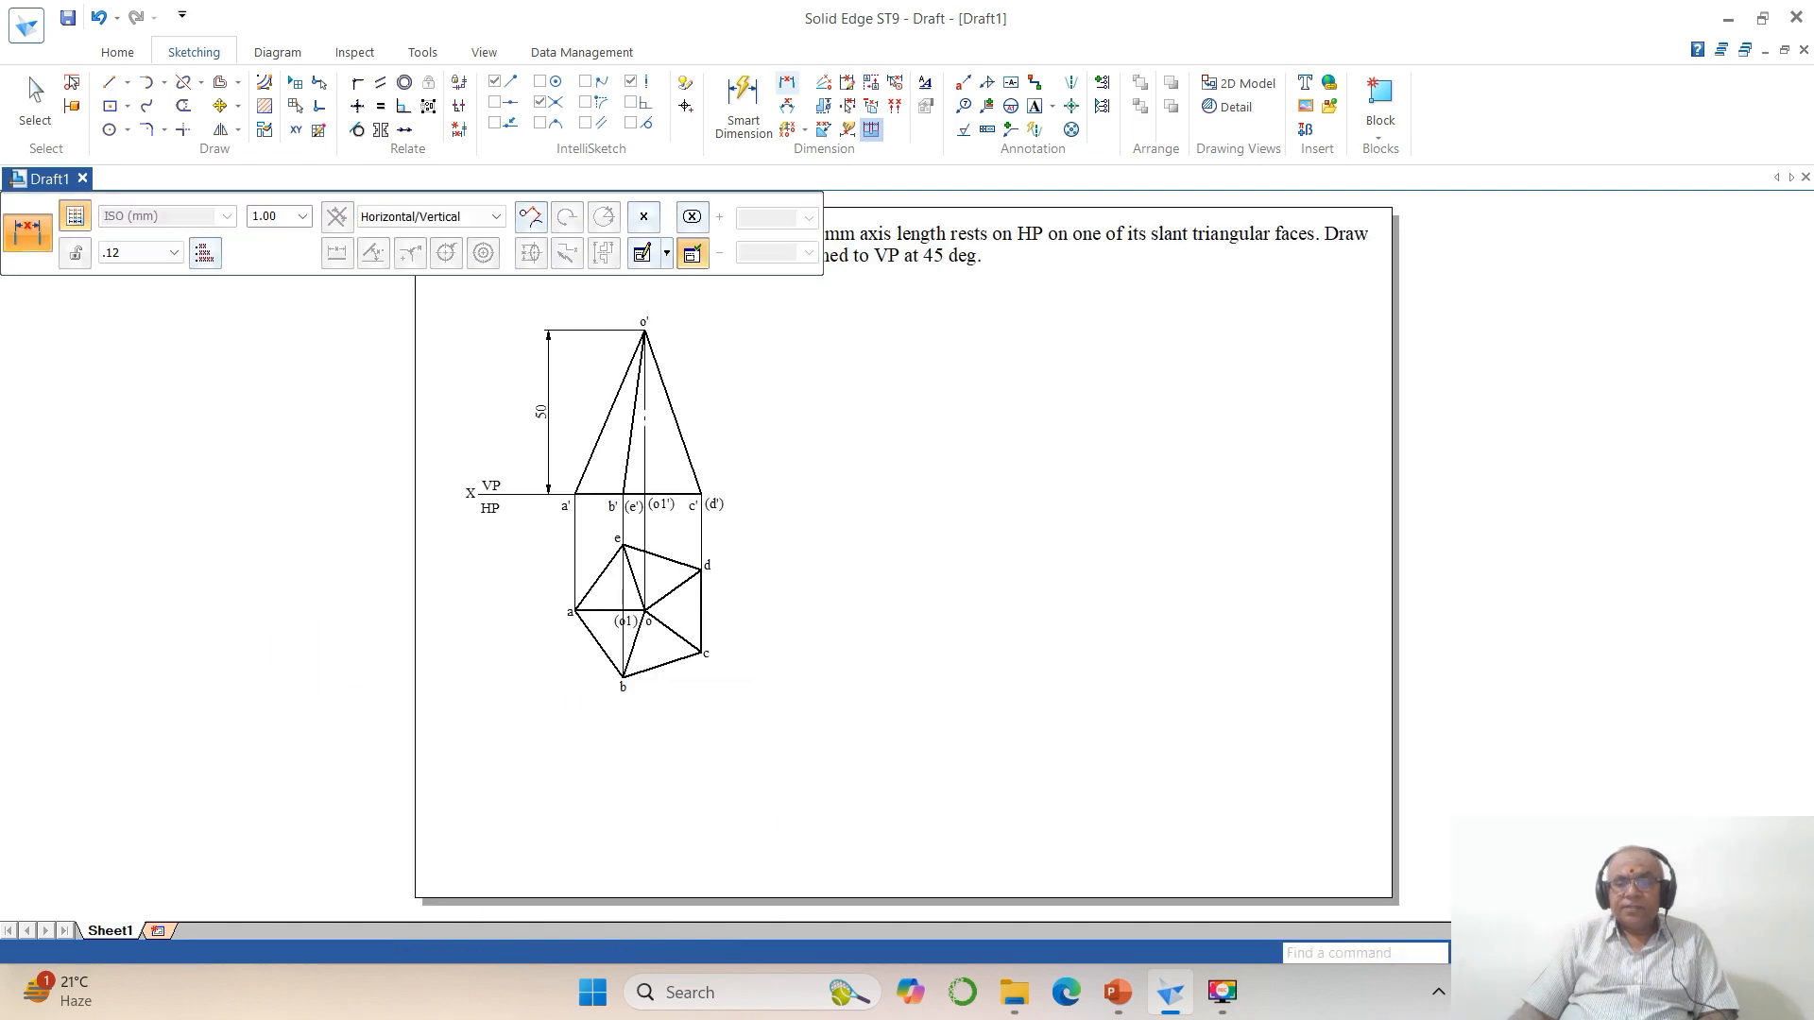
{"action": "left_click", "coordinate": [1512, 952]}
{"action": "left_click", "coordinate": [430, 448]}
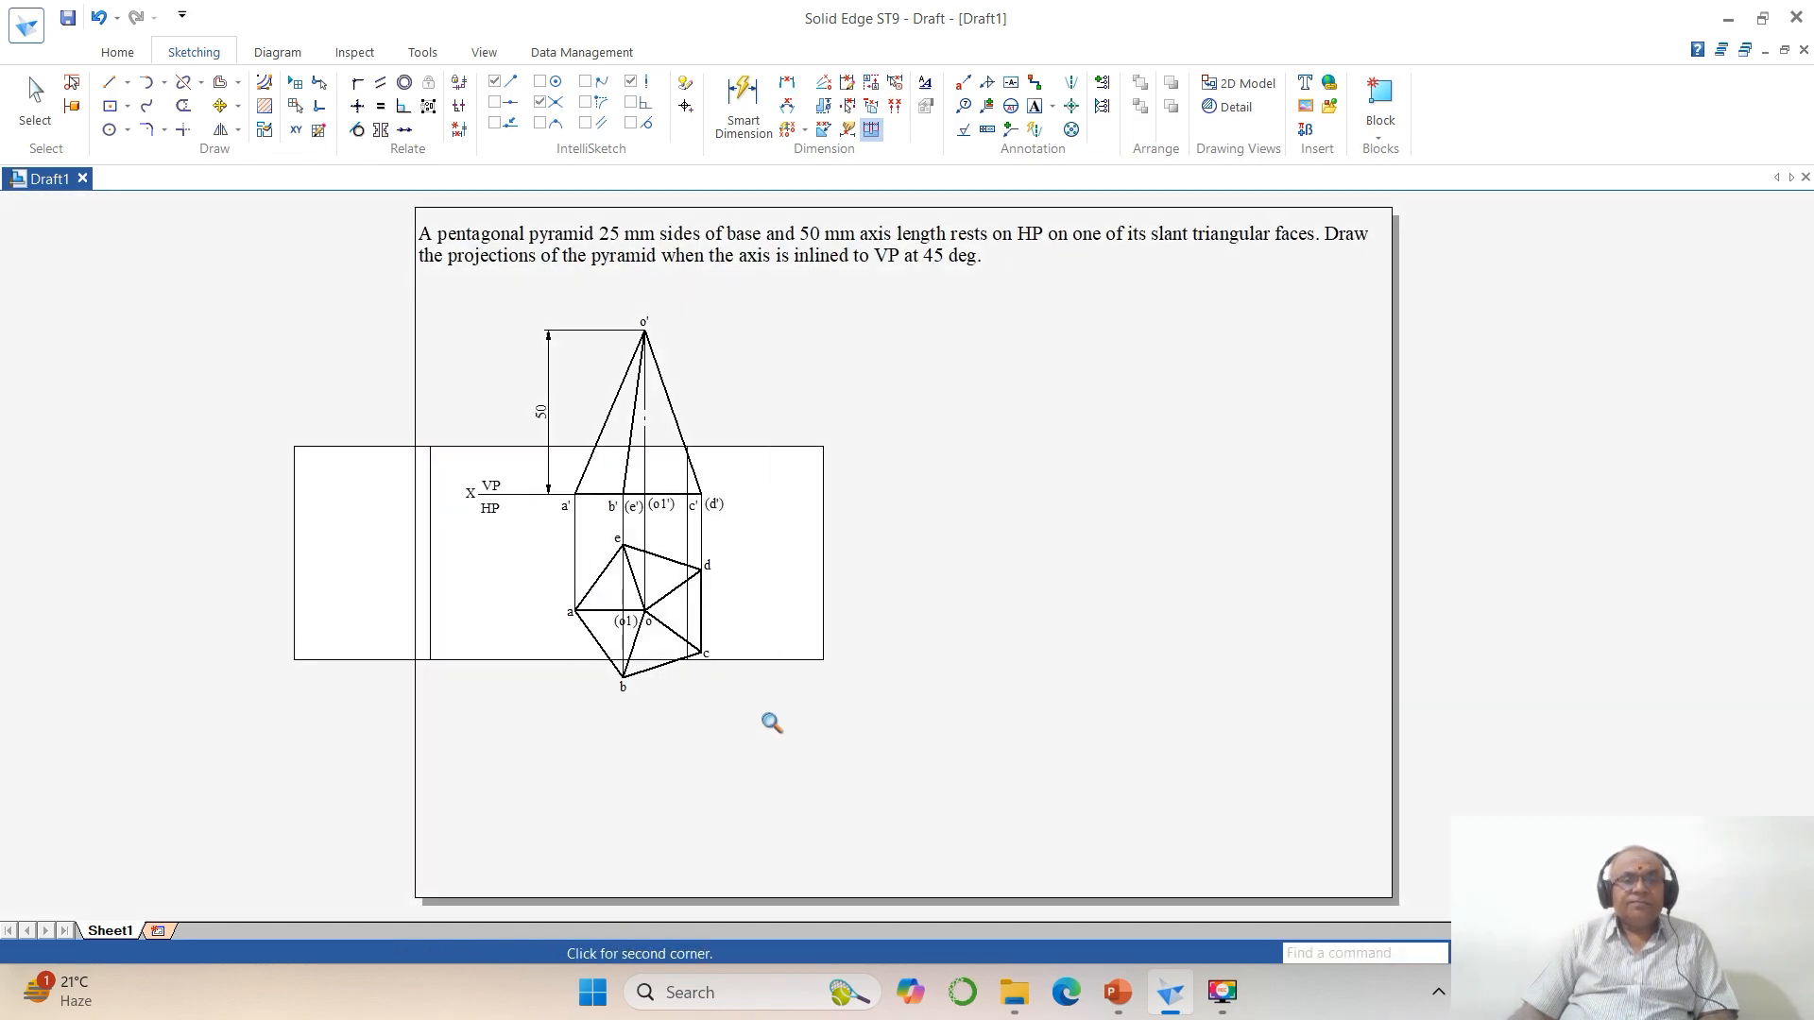
{"action": "left_click", "coordinate": [931, 799]}
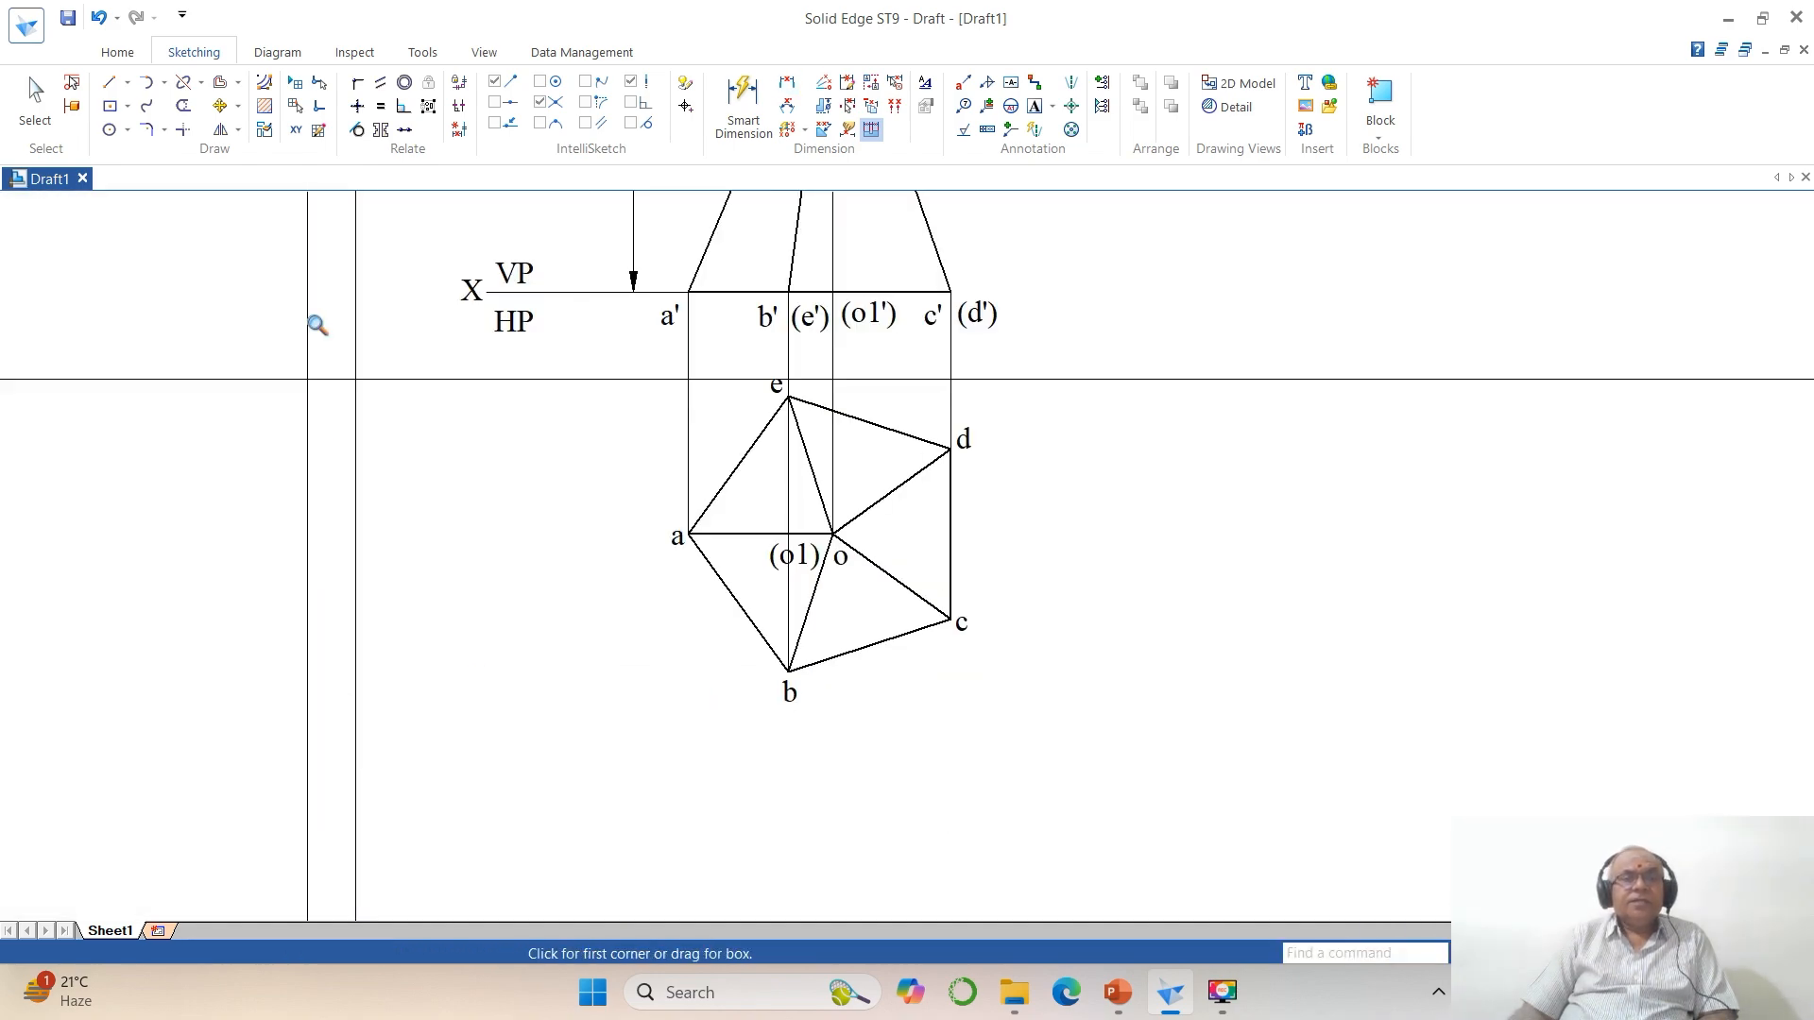
{"action": "left_click", "coordinate": [787, 82]}
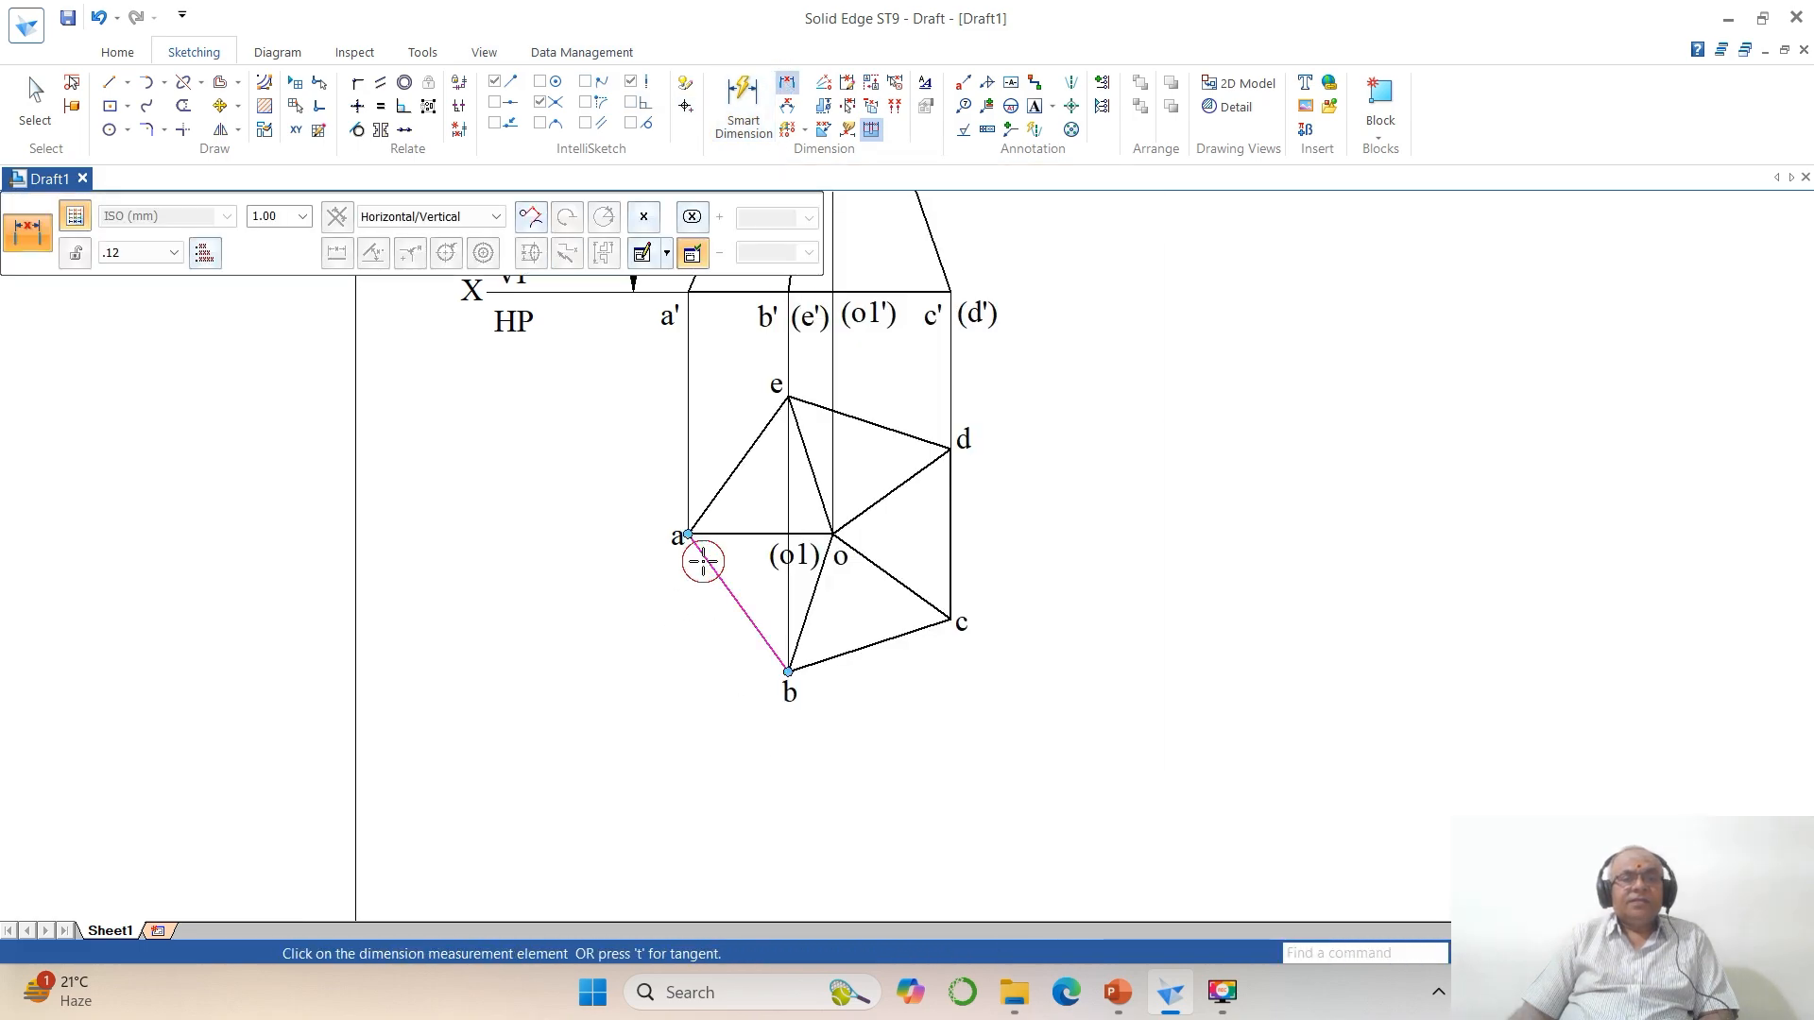
{"action": "left_click", "coordinate": [769, 648]}
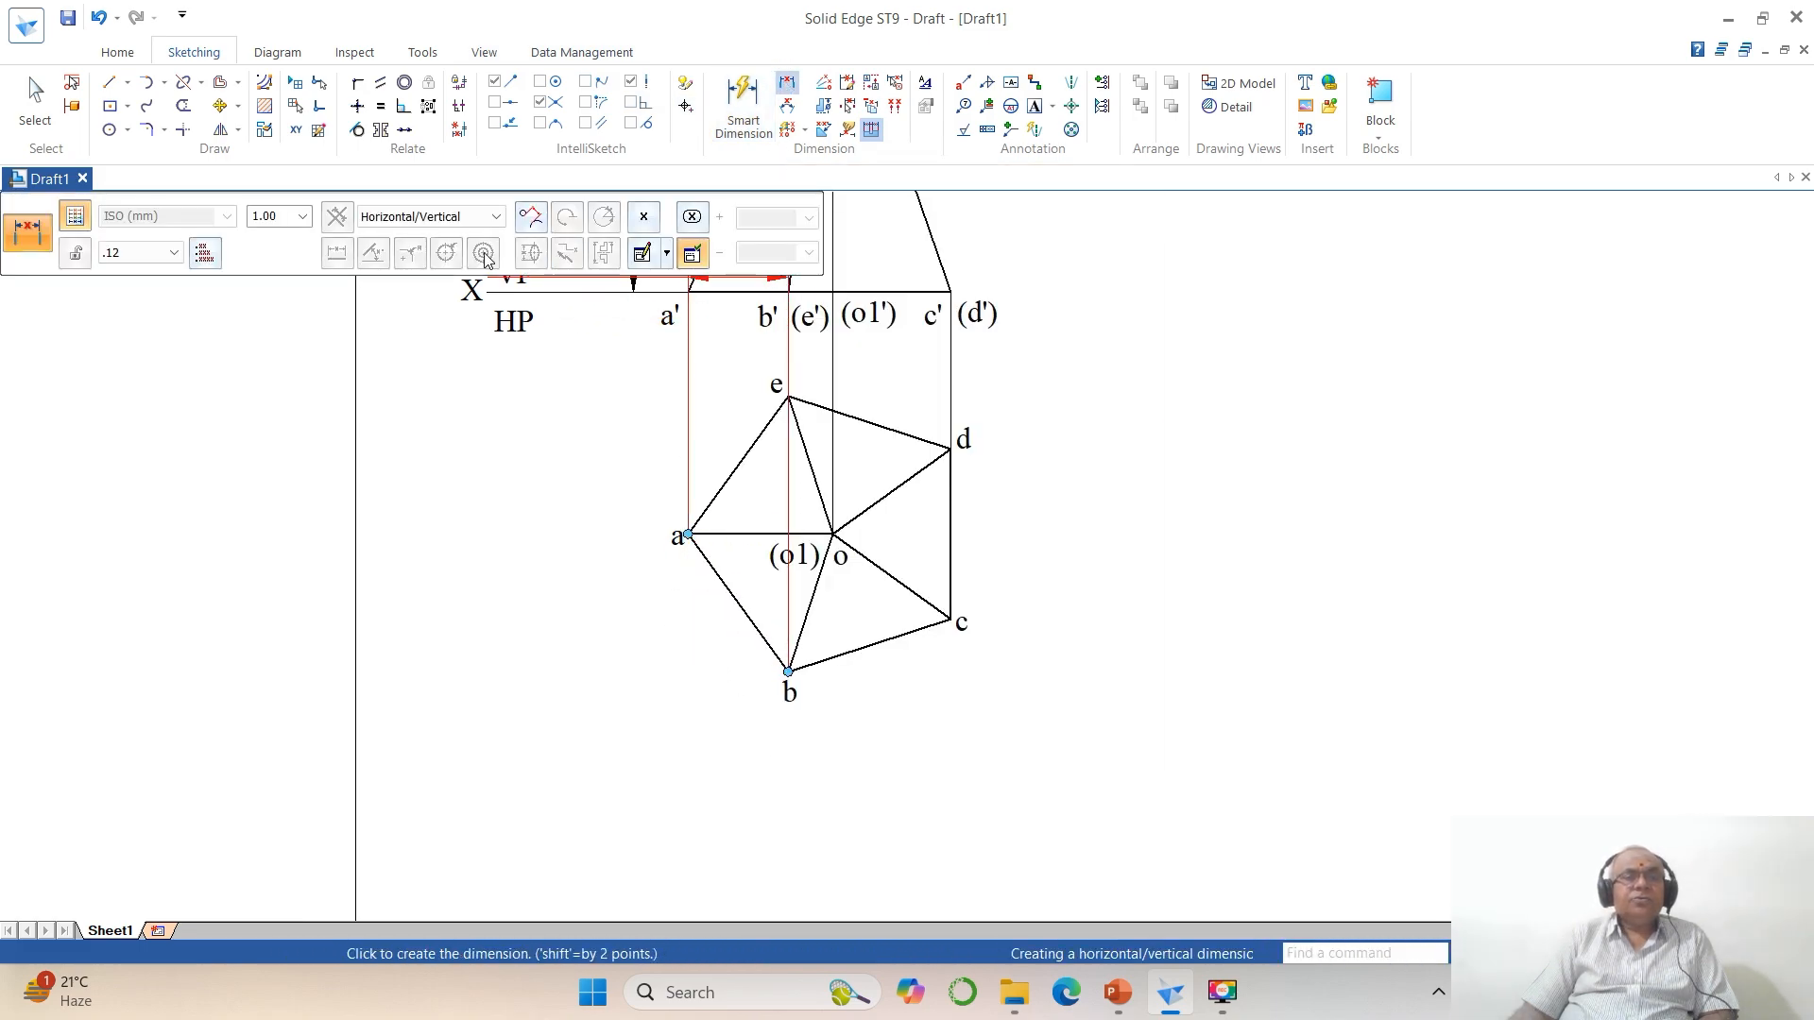
{"action": "left_click", "coordinate": [490, 226]}
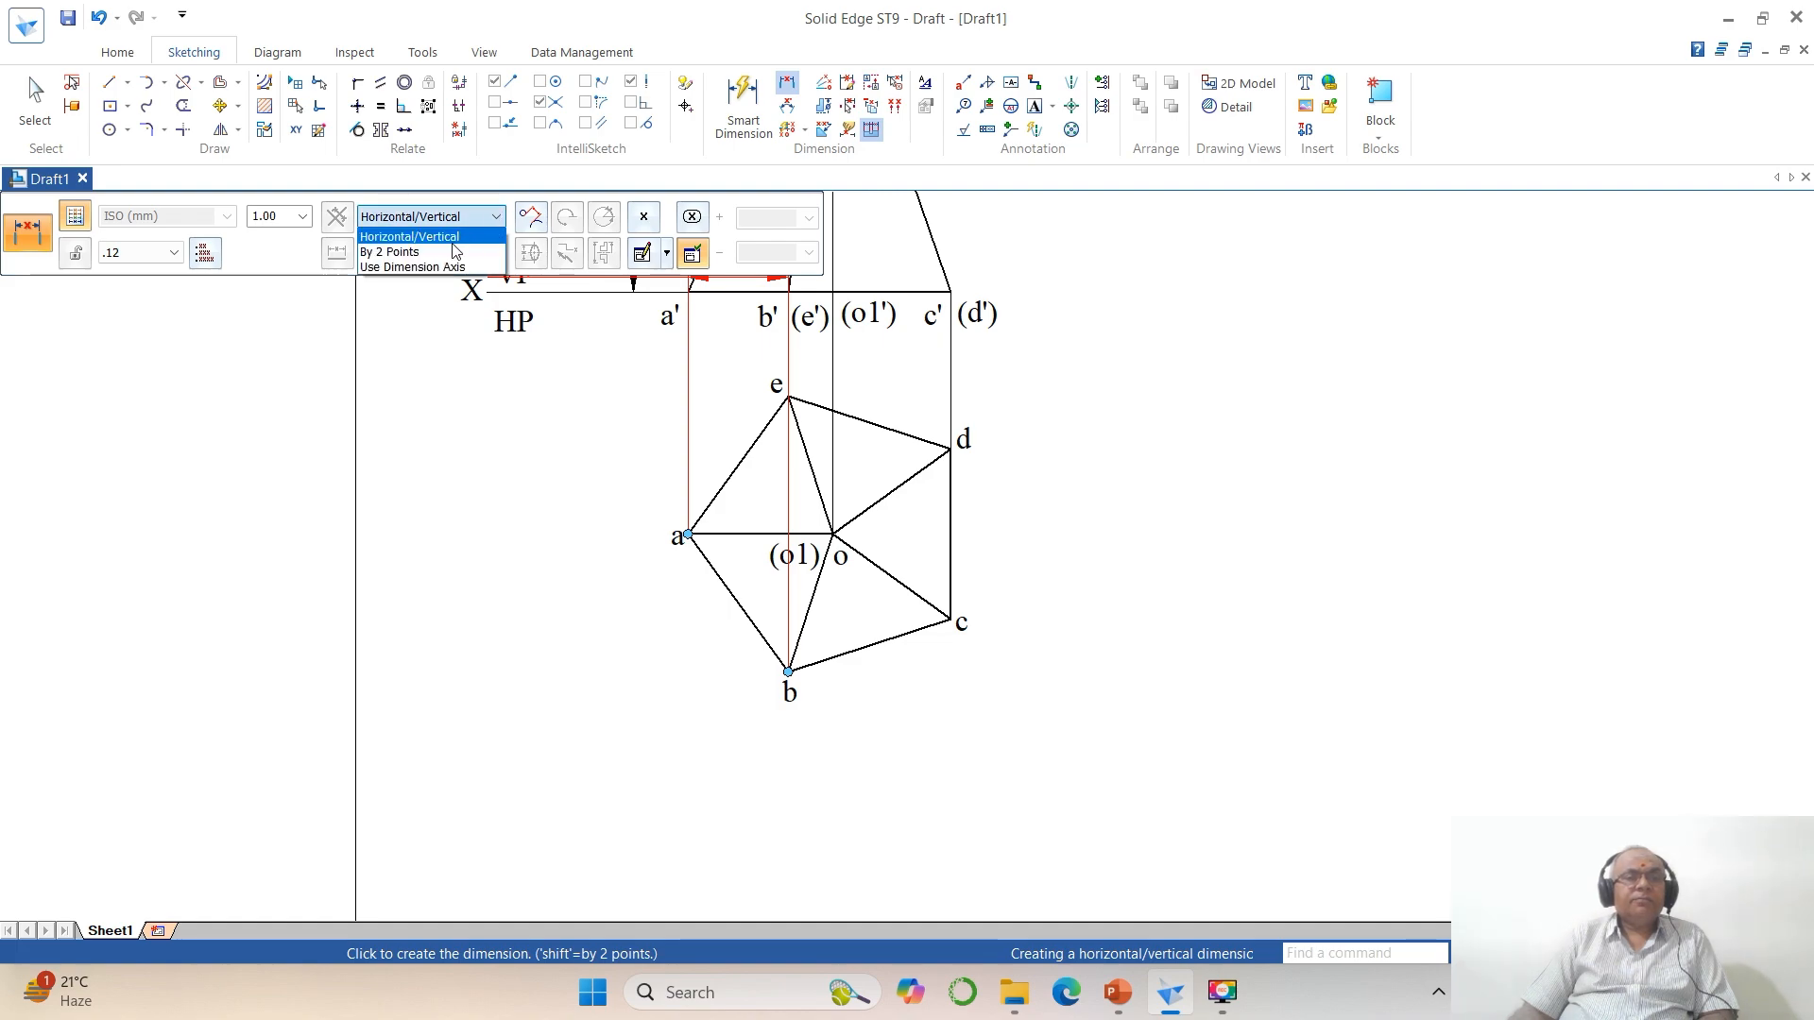
{"action": "left_click", "coordinate": [452, 244]}
{"action": "left_click", "coordinate": [491, 217]}
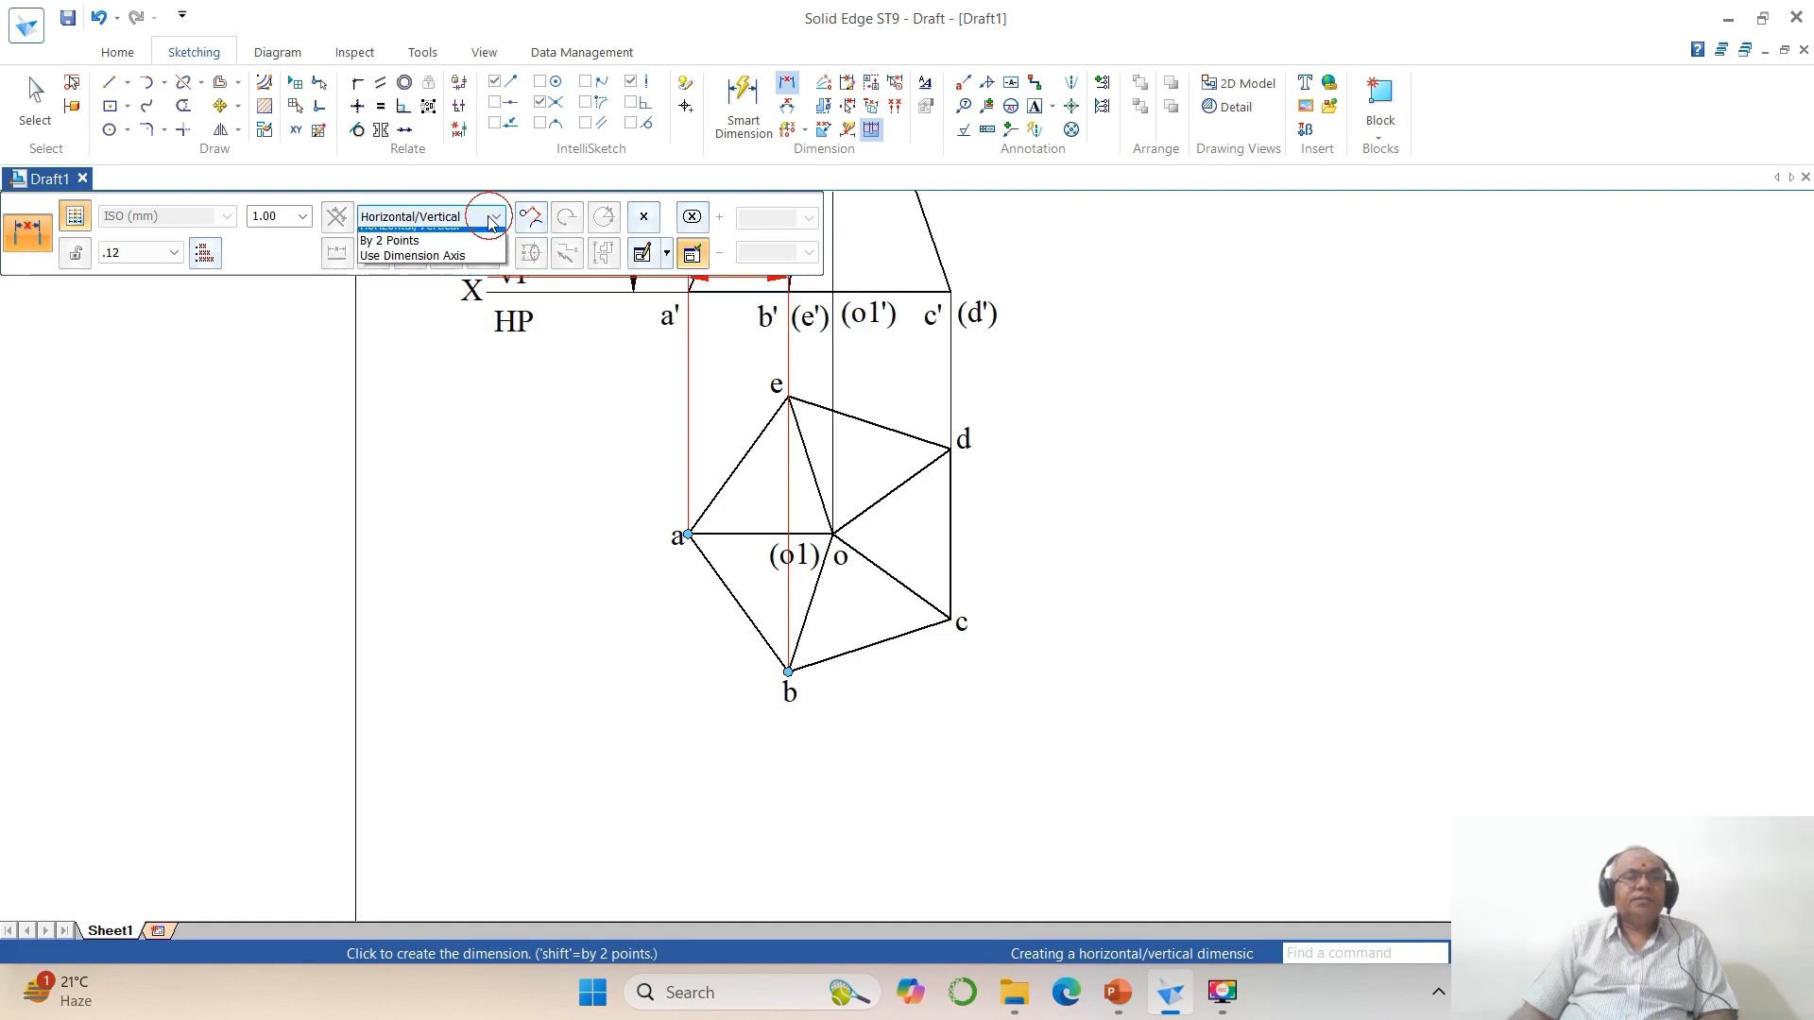
{"action": "left_click", "coordinate": [444, 243]}
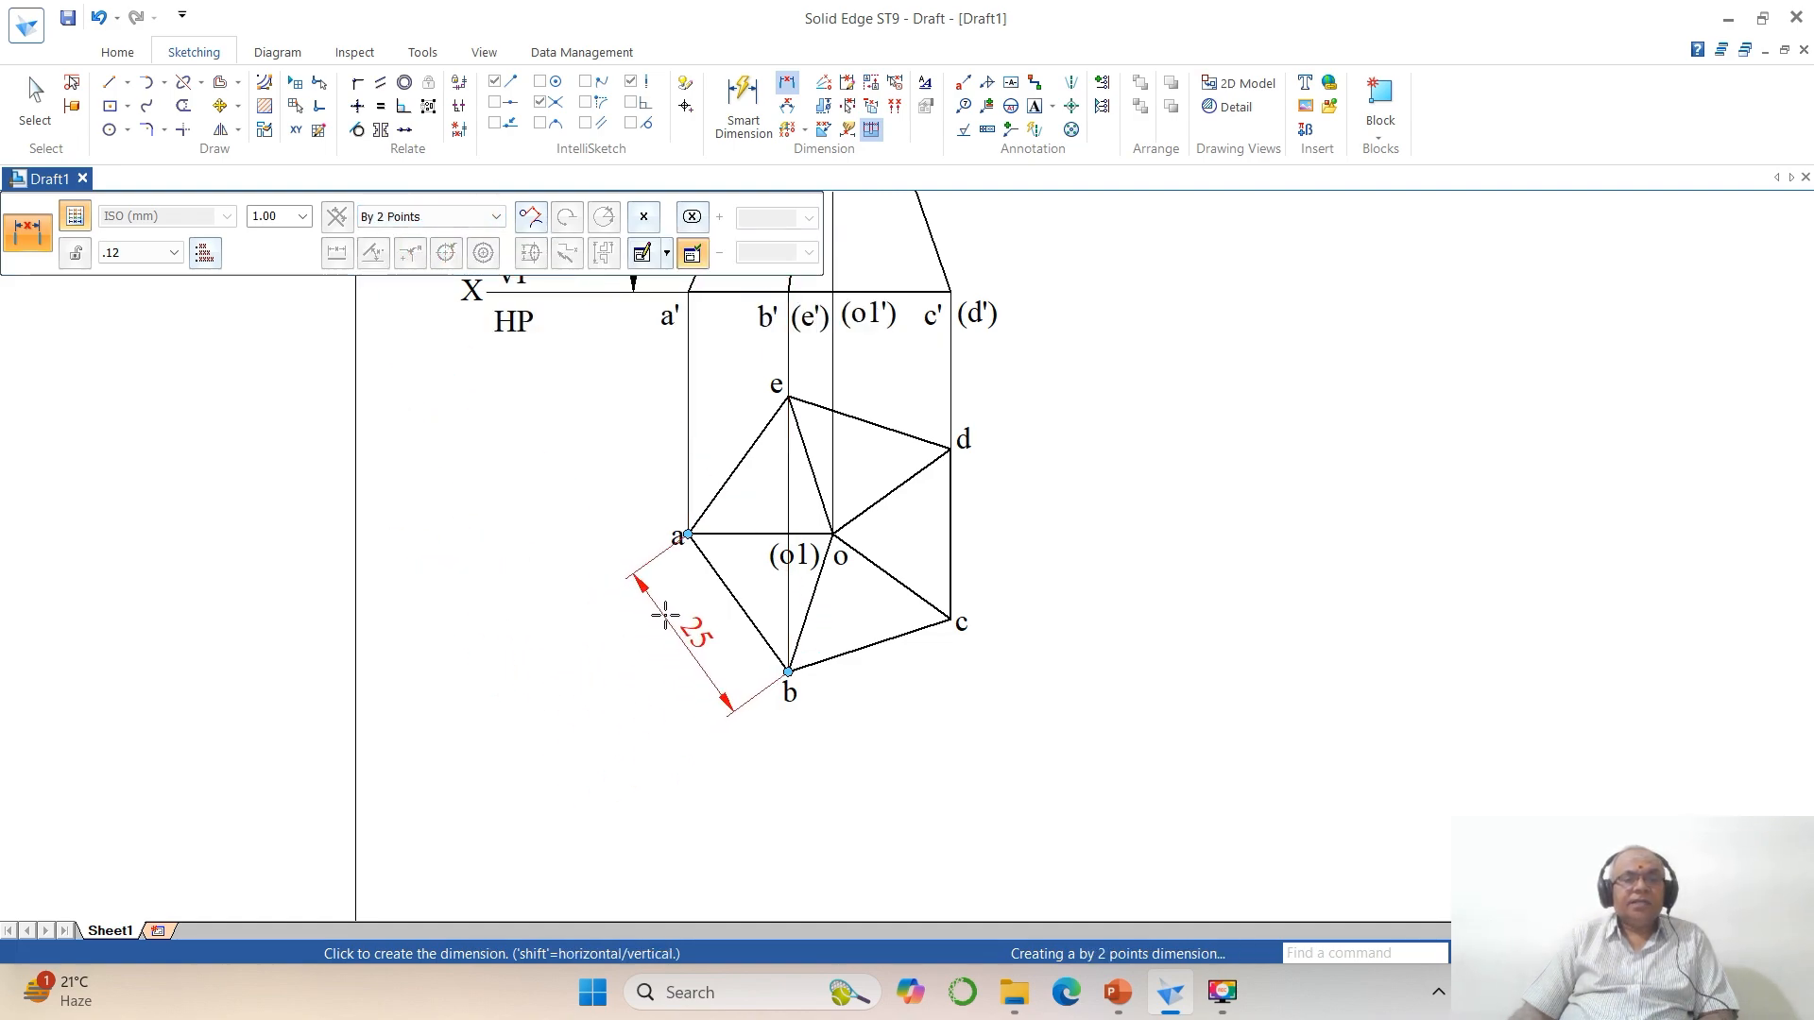
{"action": "left_click", "coordinate": [668, 611]}
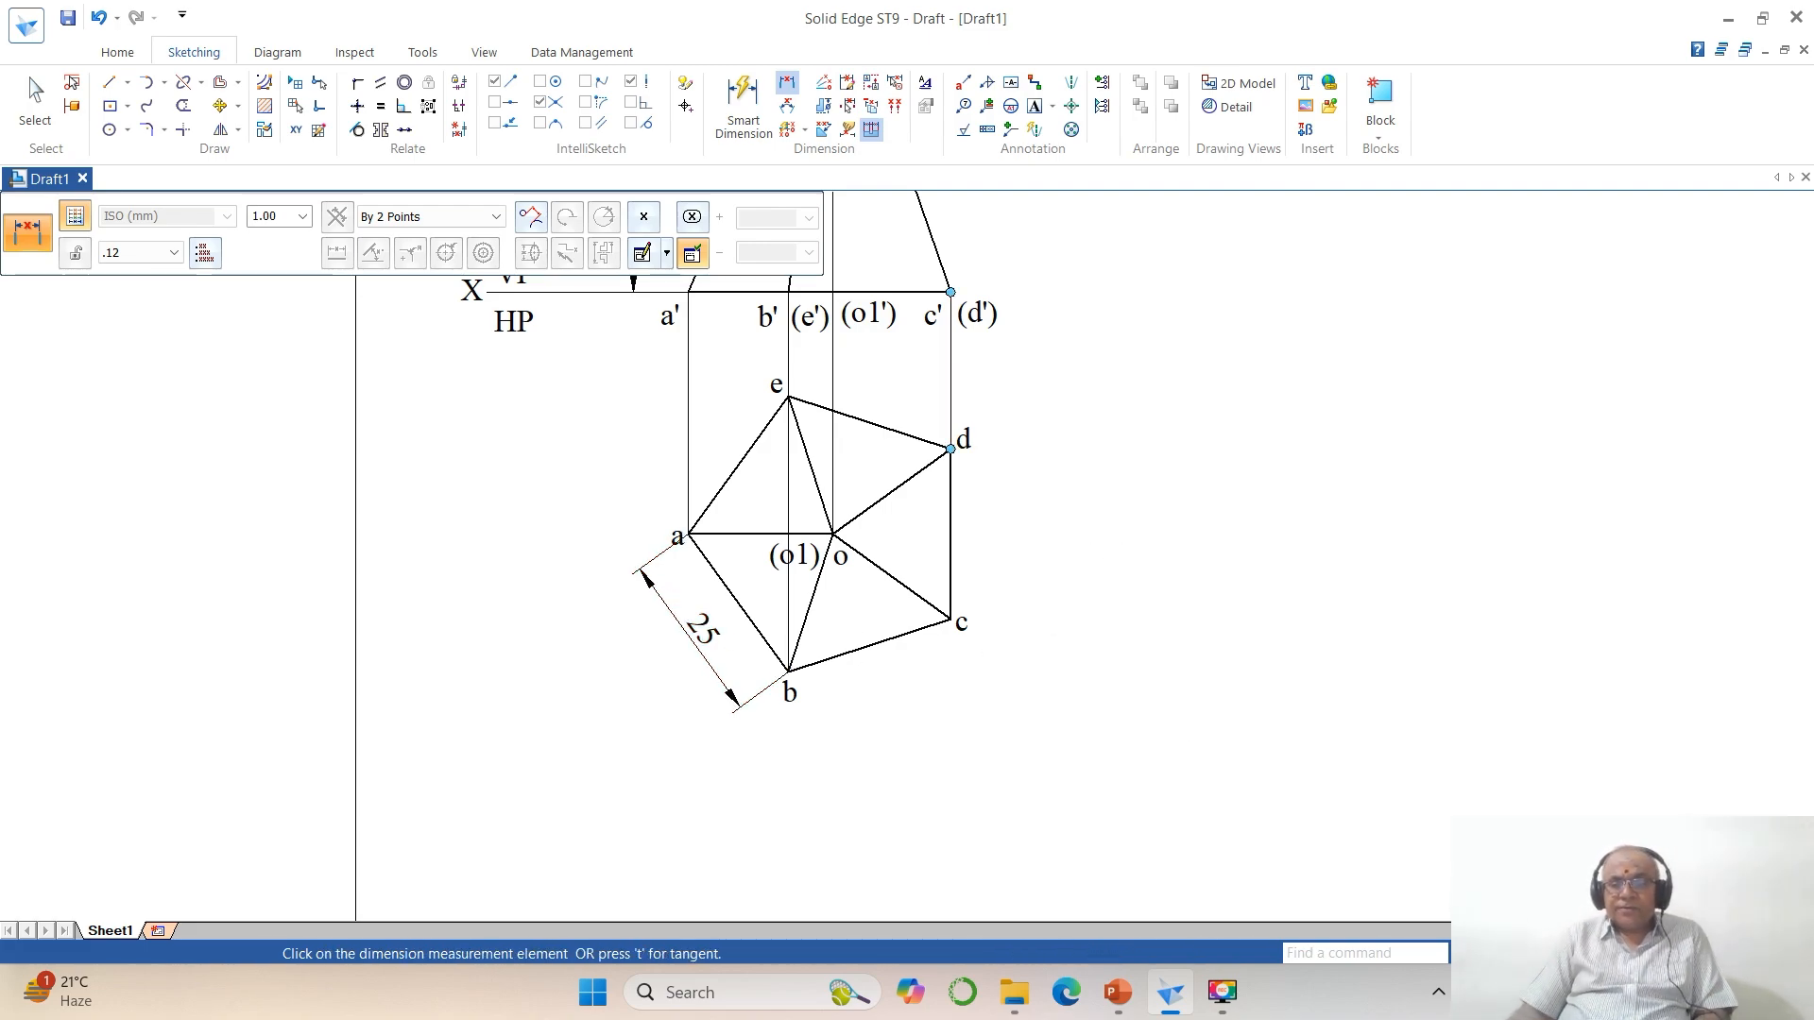
Step: Copy the front view triangle about 48 mm to the right along the XY line, with a Y offset of 0
{"action": "left_click", "coordinate": [1582, 953]}
{"action": "left_click", "coordinate": [1538, 952]}
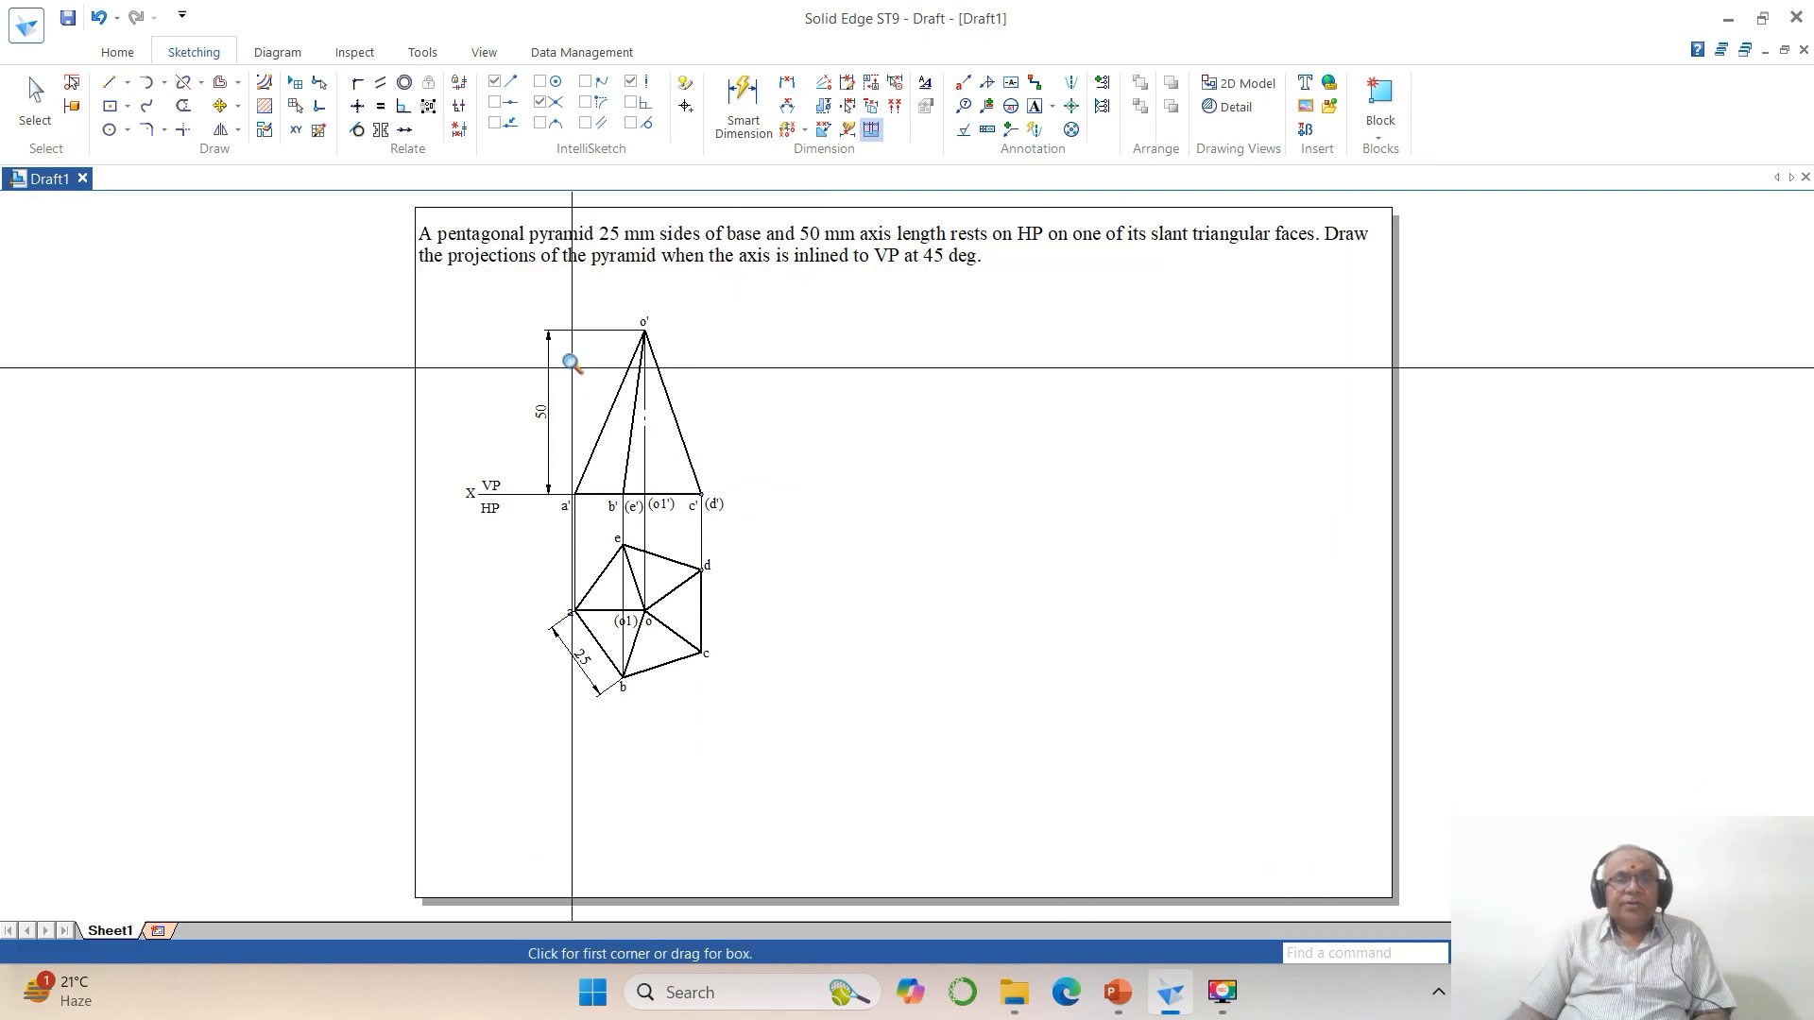
{"action": "left_click", "coordinate": [510, 300]}
{"action": "left_click", "coordinate": [1259, 756]}
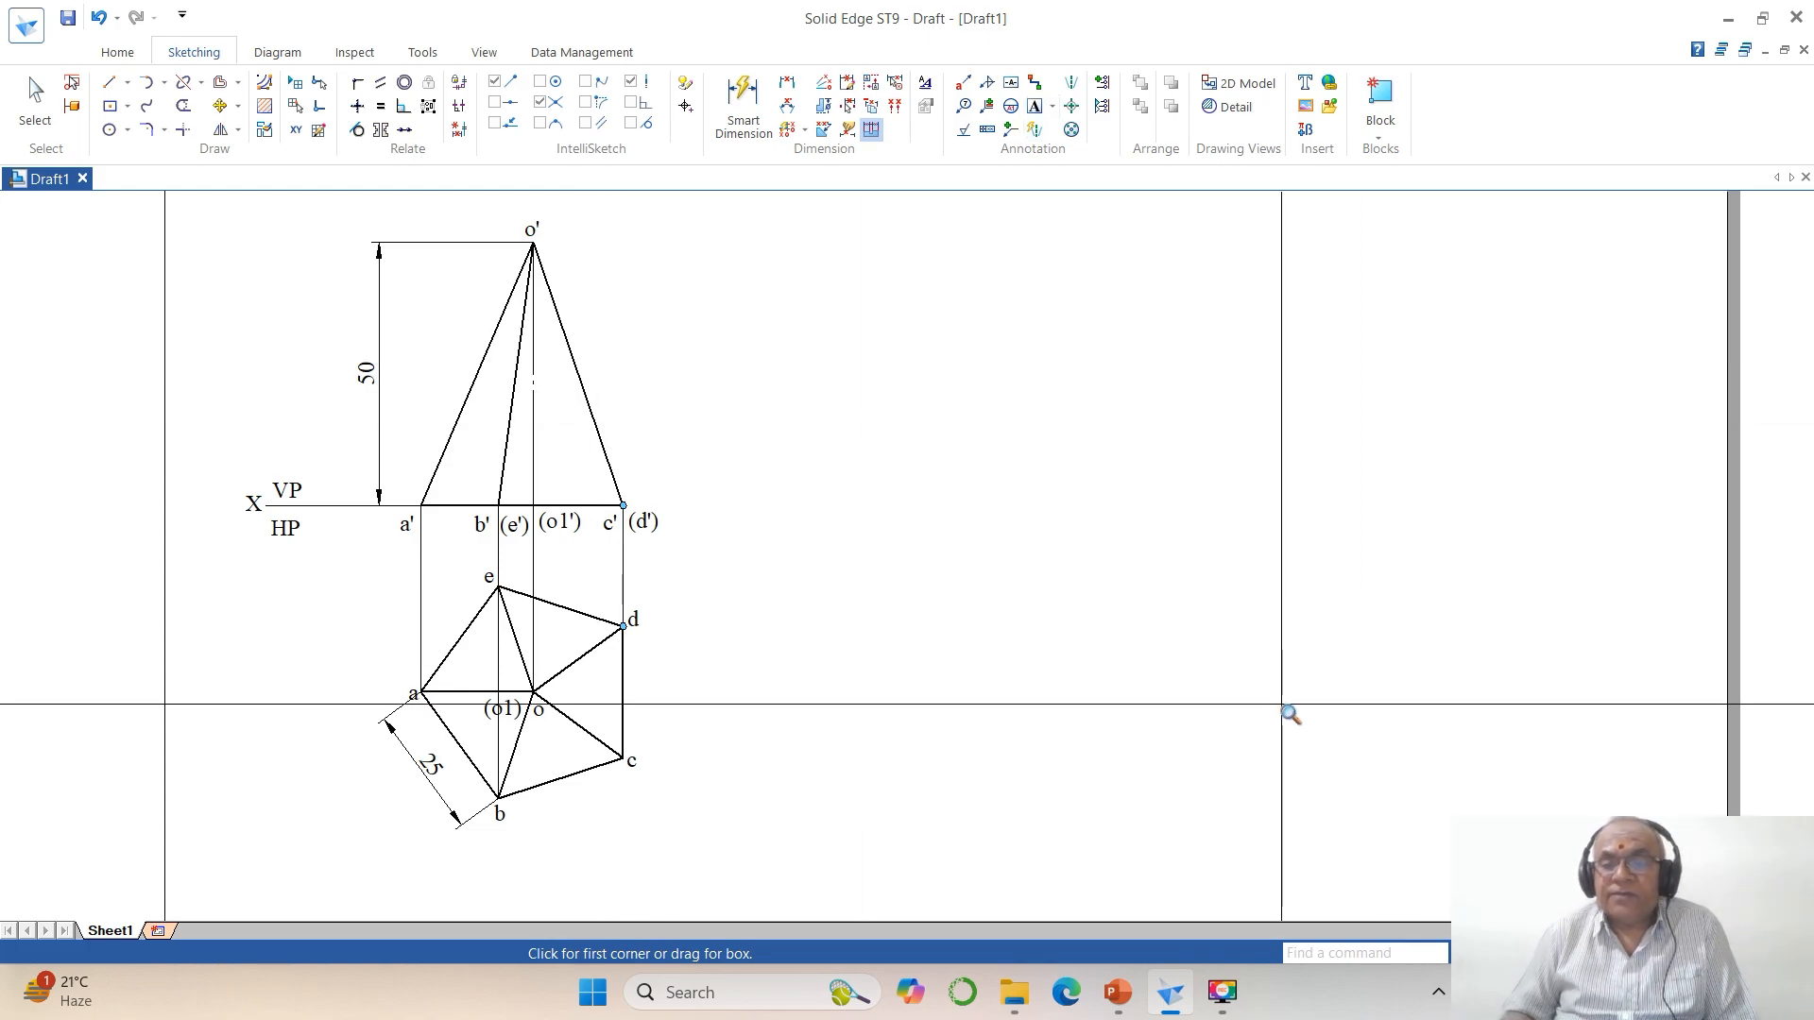
{"action": "left_click", "coordinate": [220, 106]}
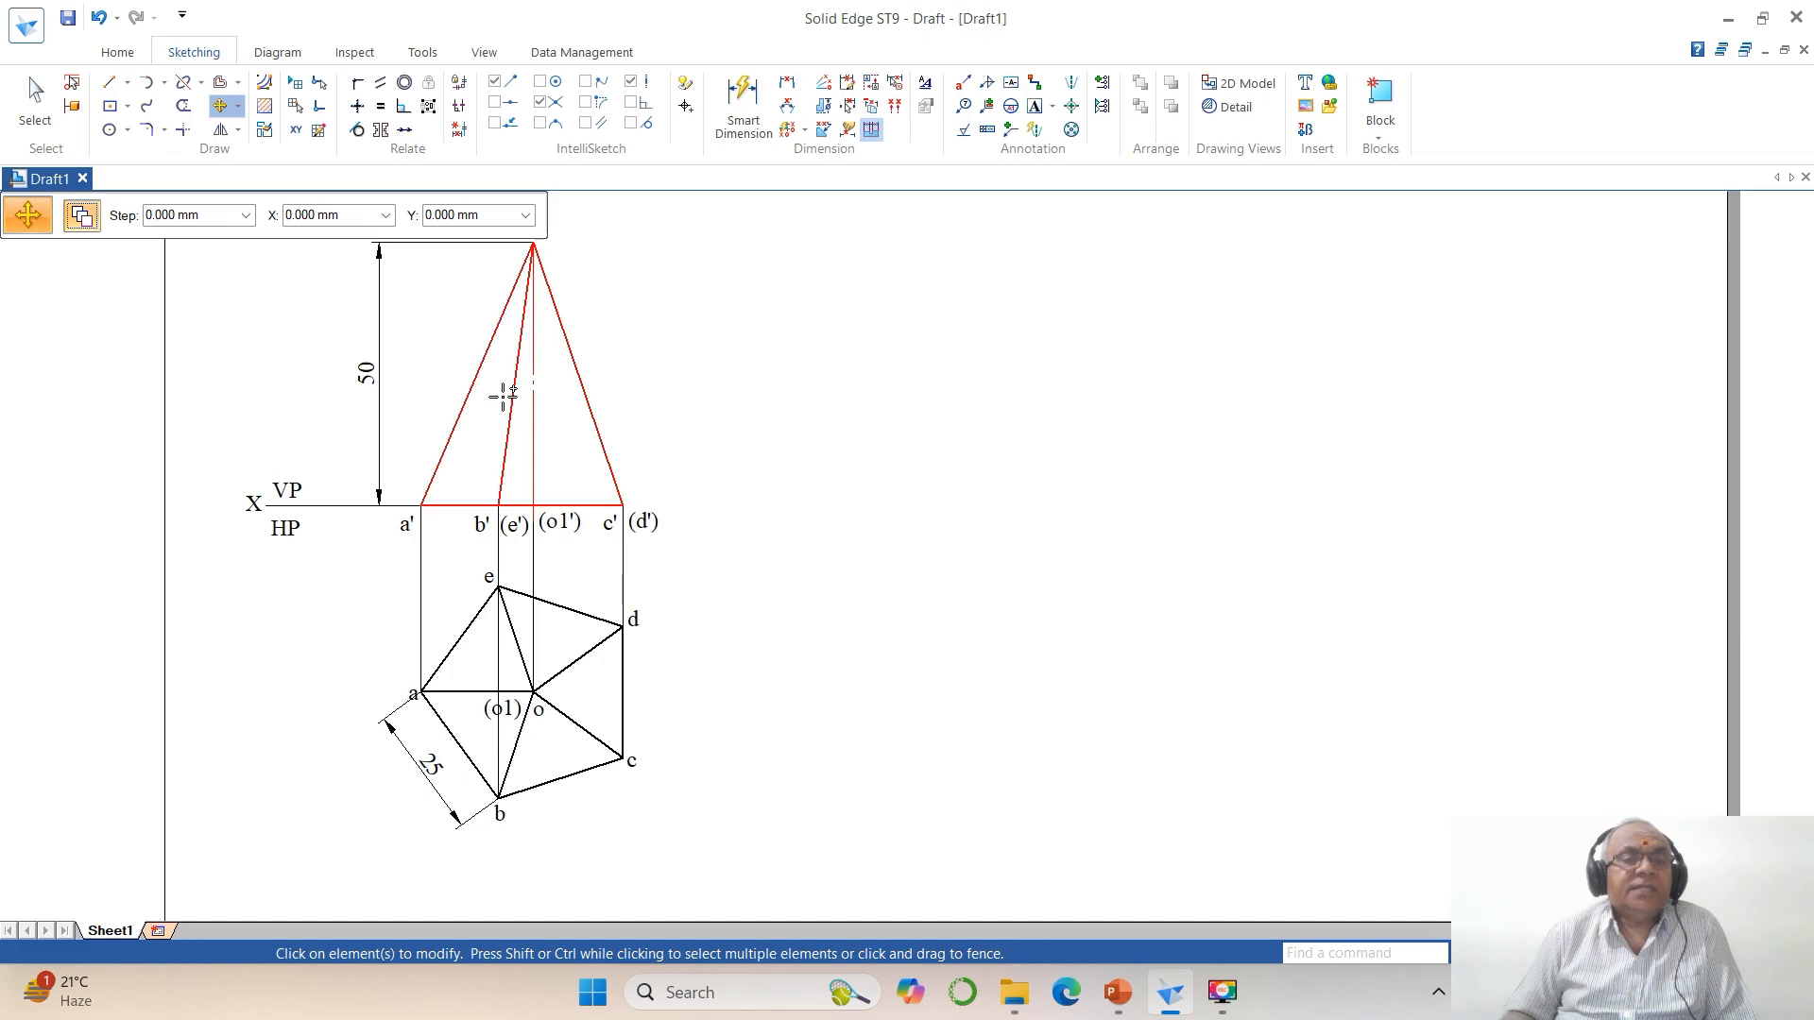
{"action": "left_click", "coordinate": [506, 391]}
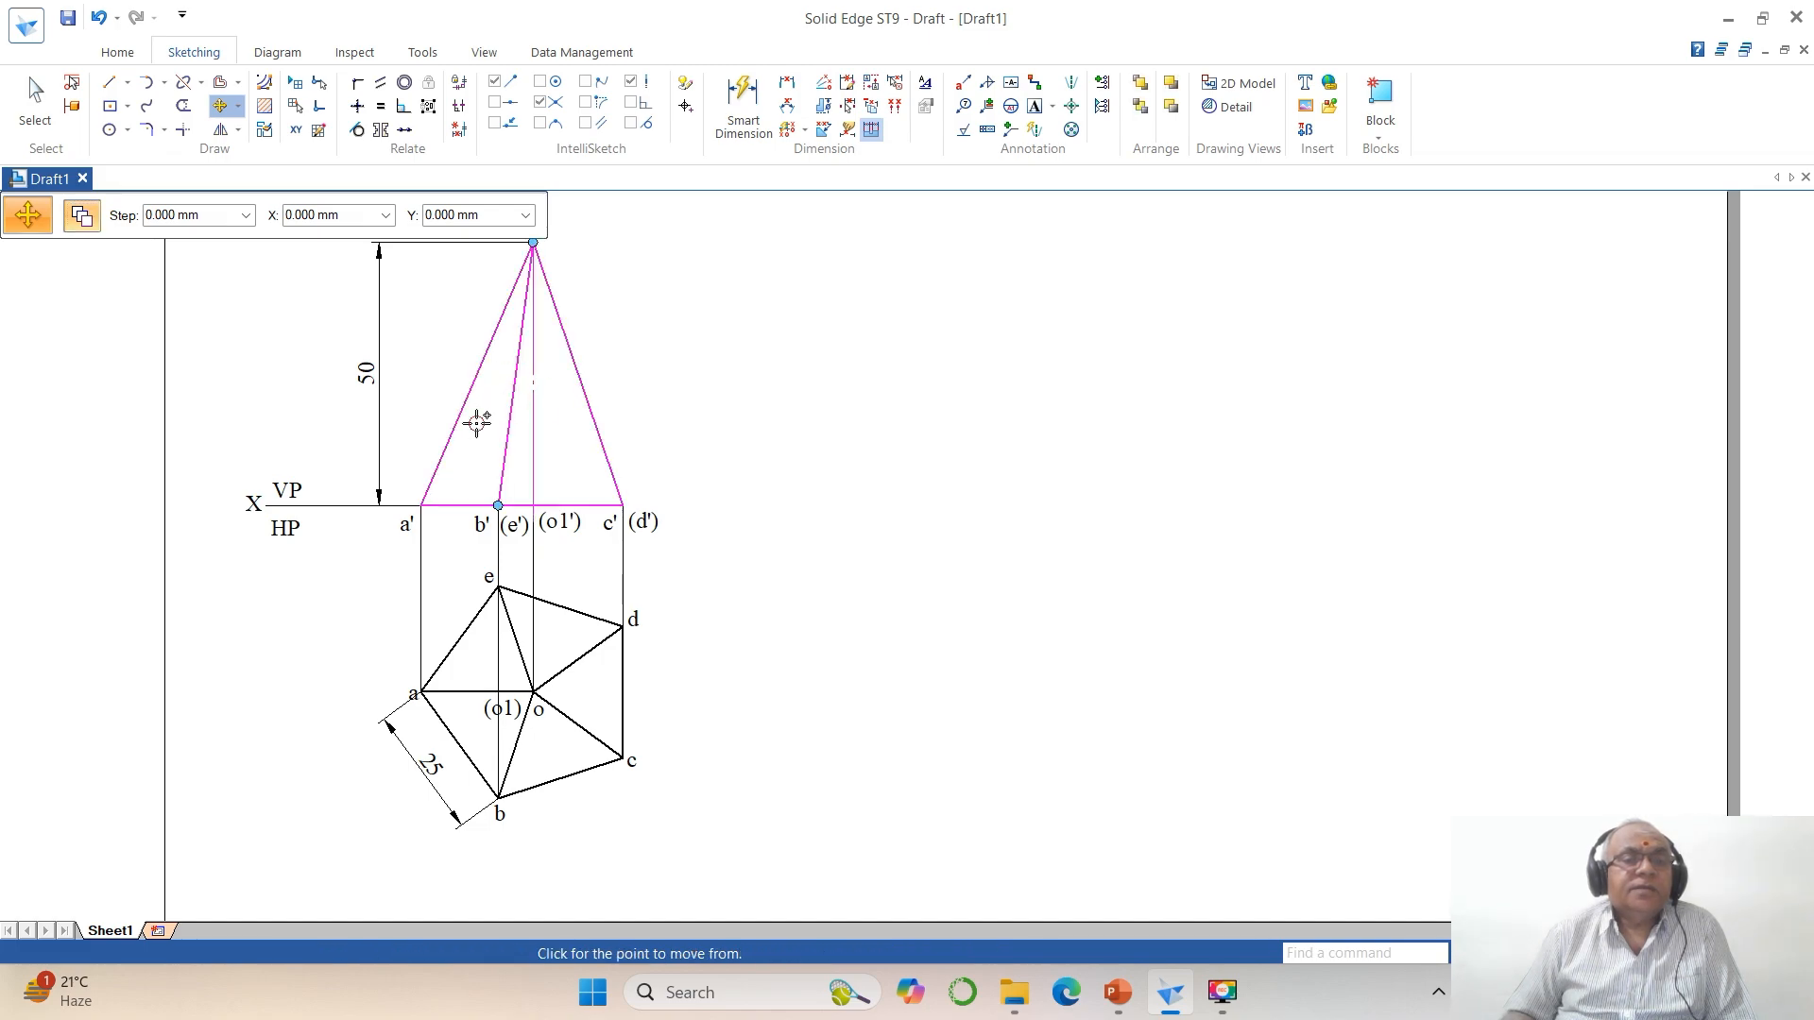
{"action": "left_click", "coordinate": [478, 425]}
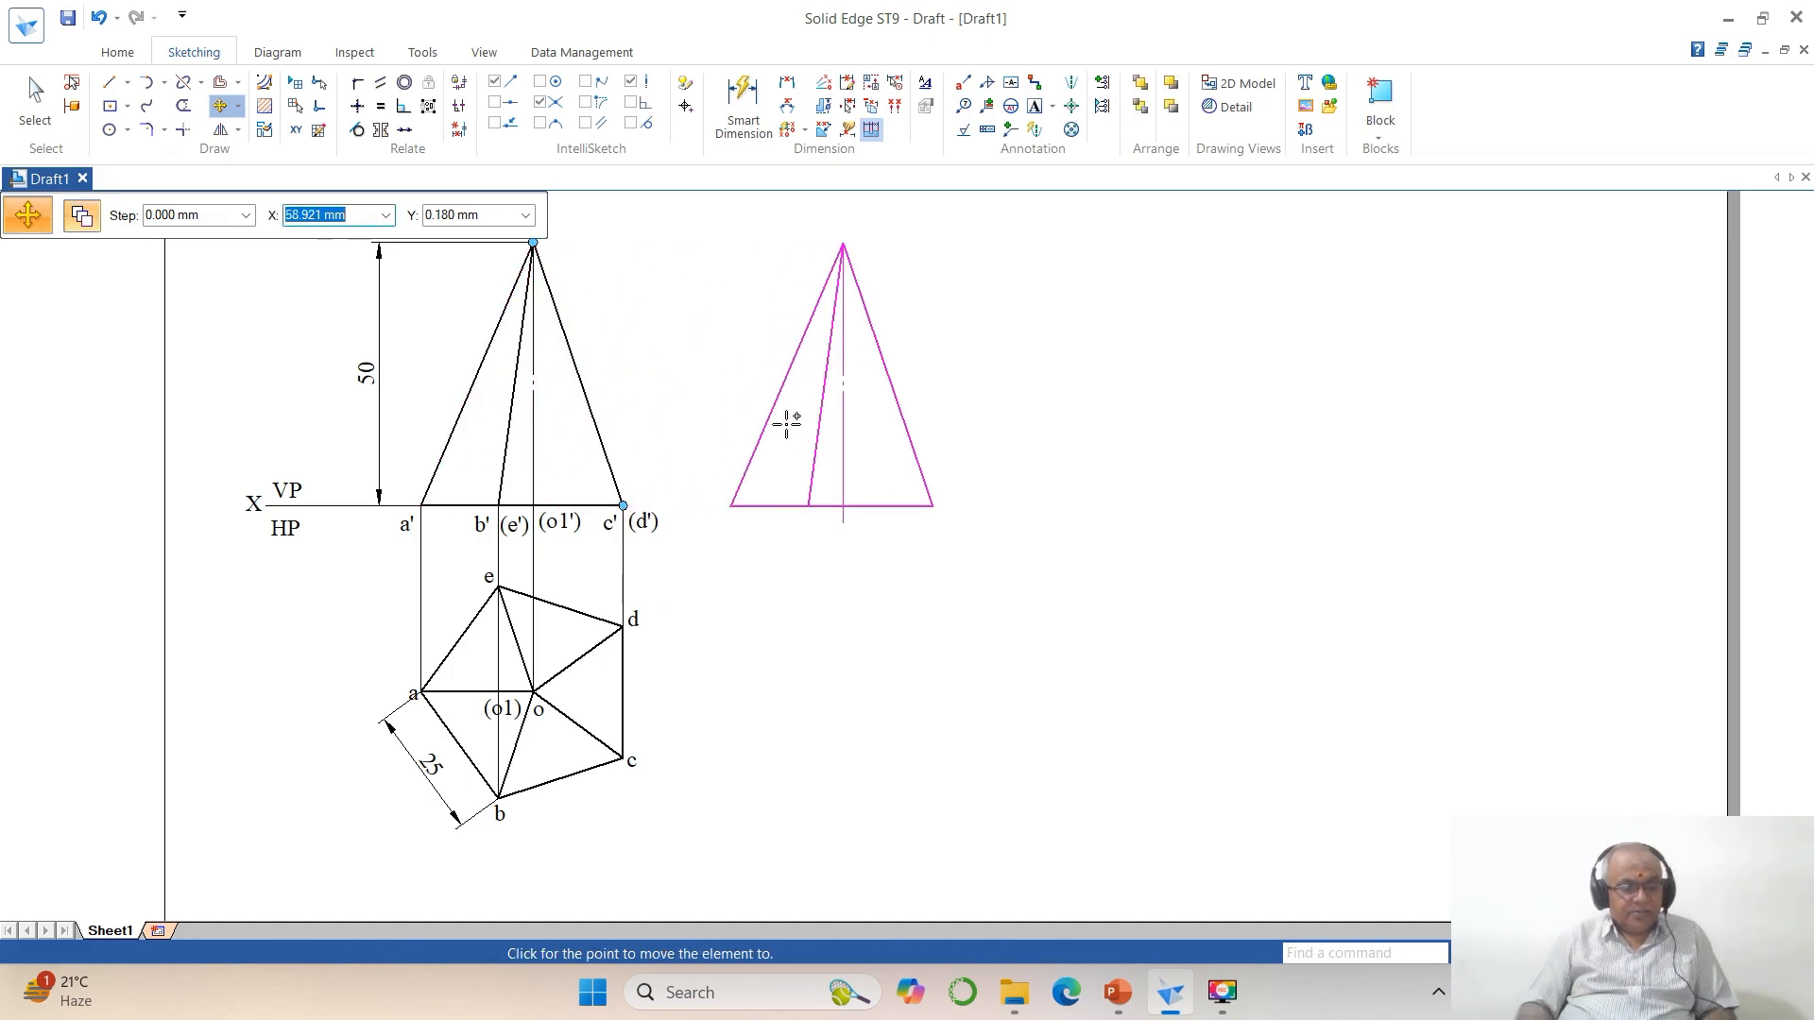
{"action": "key", "text": "Tab"}
{"action": "type", "text": "0"}
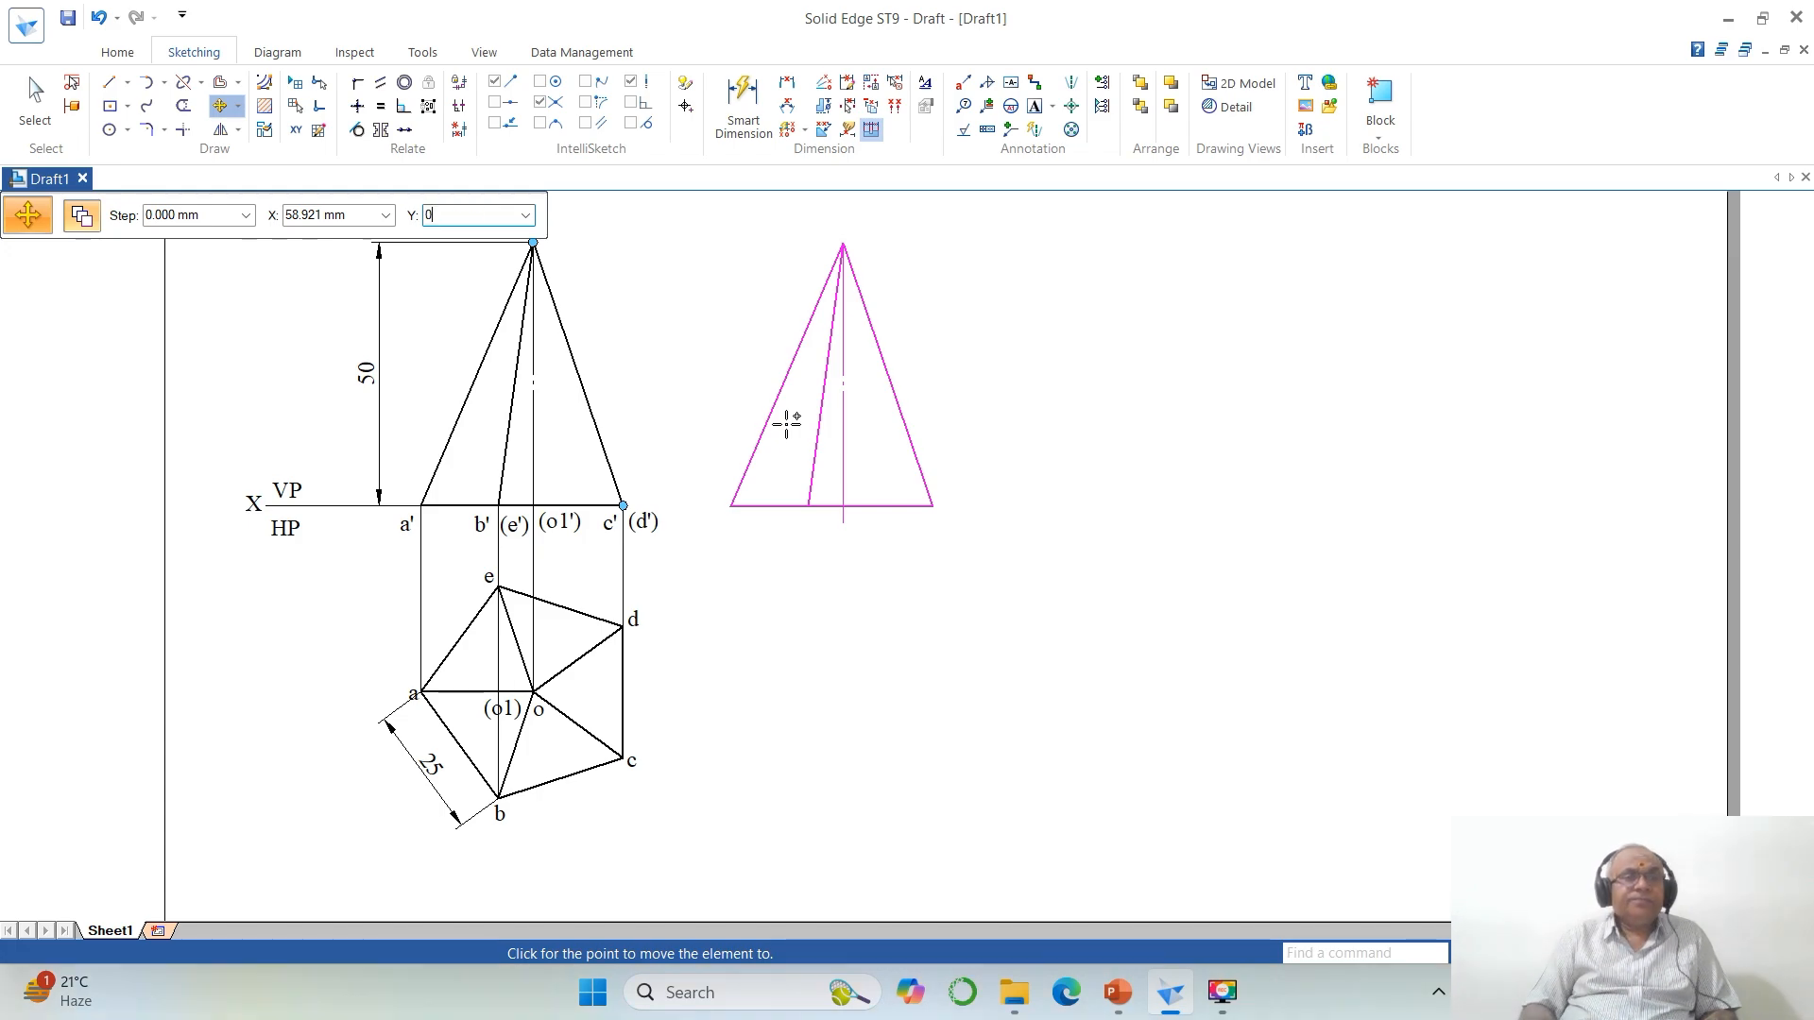
{"action": "key", "text": "Tab"}
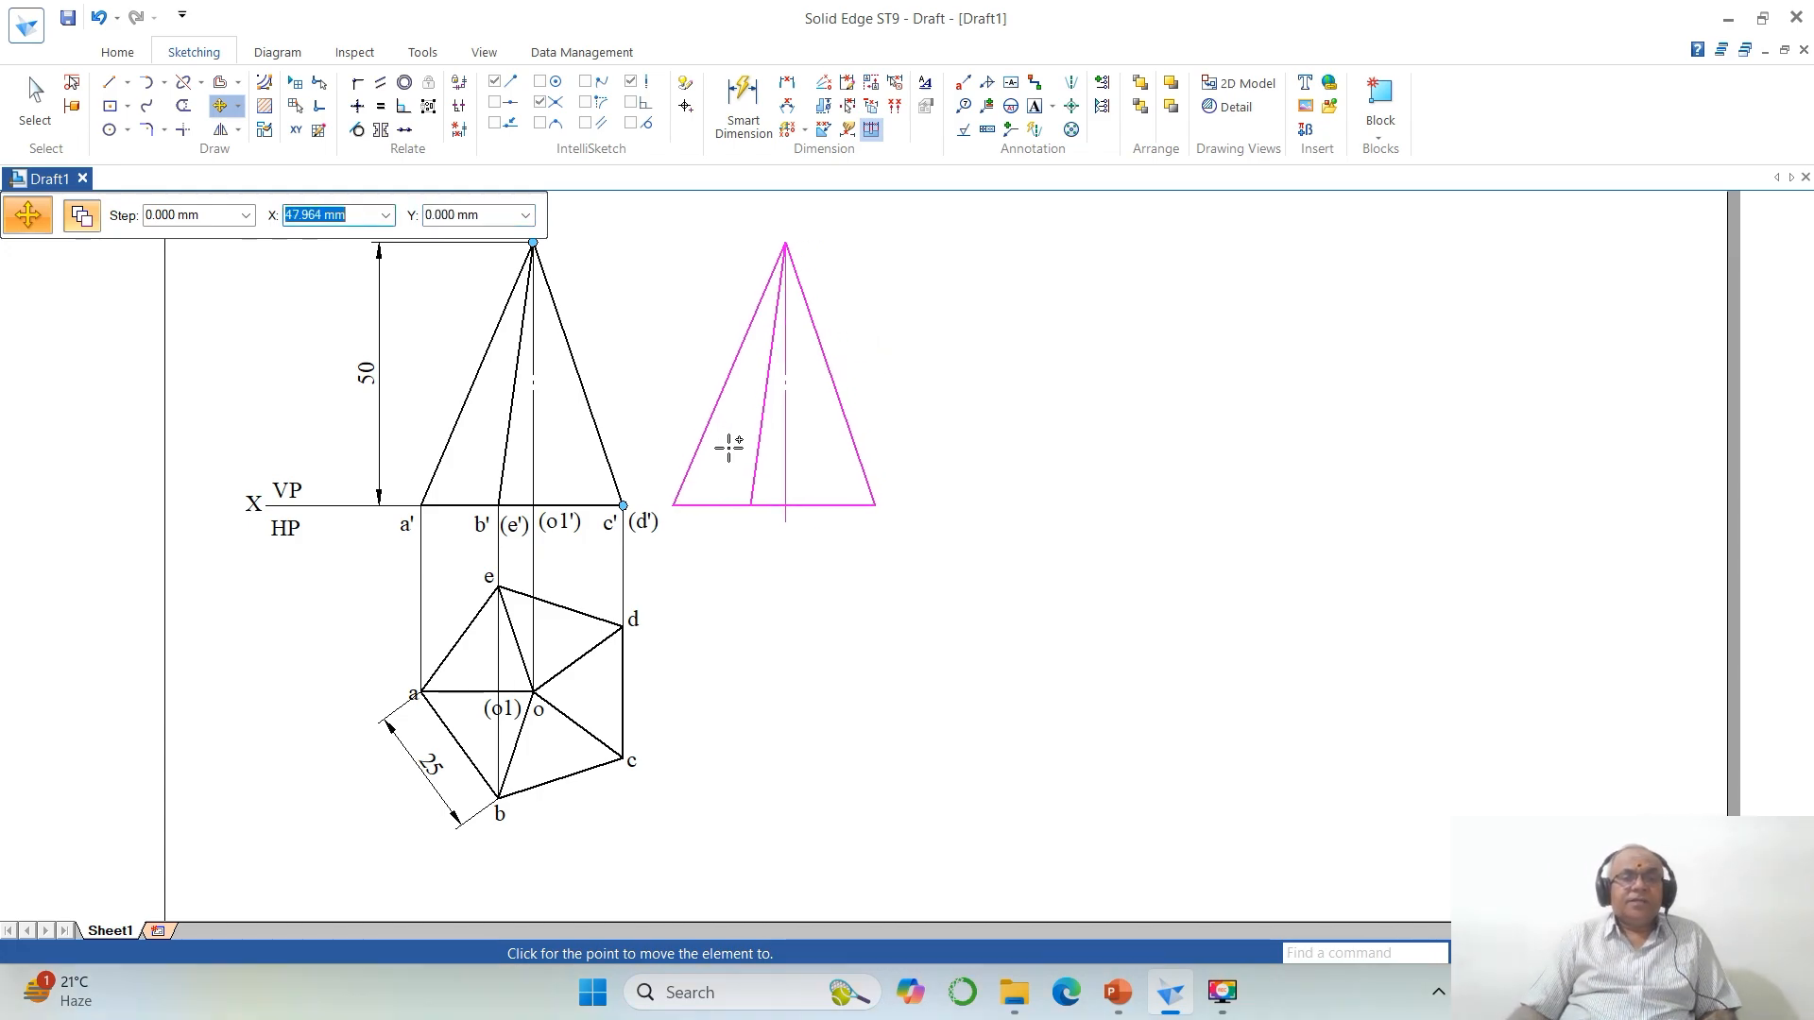
{"action": "left_click", "coordinate": [728, 448]}
{"action": "right_click", "coordinate": [984, 675]}
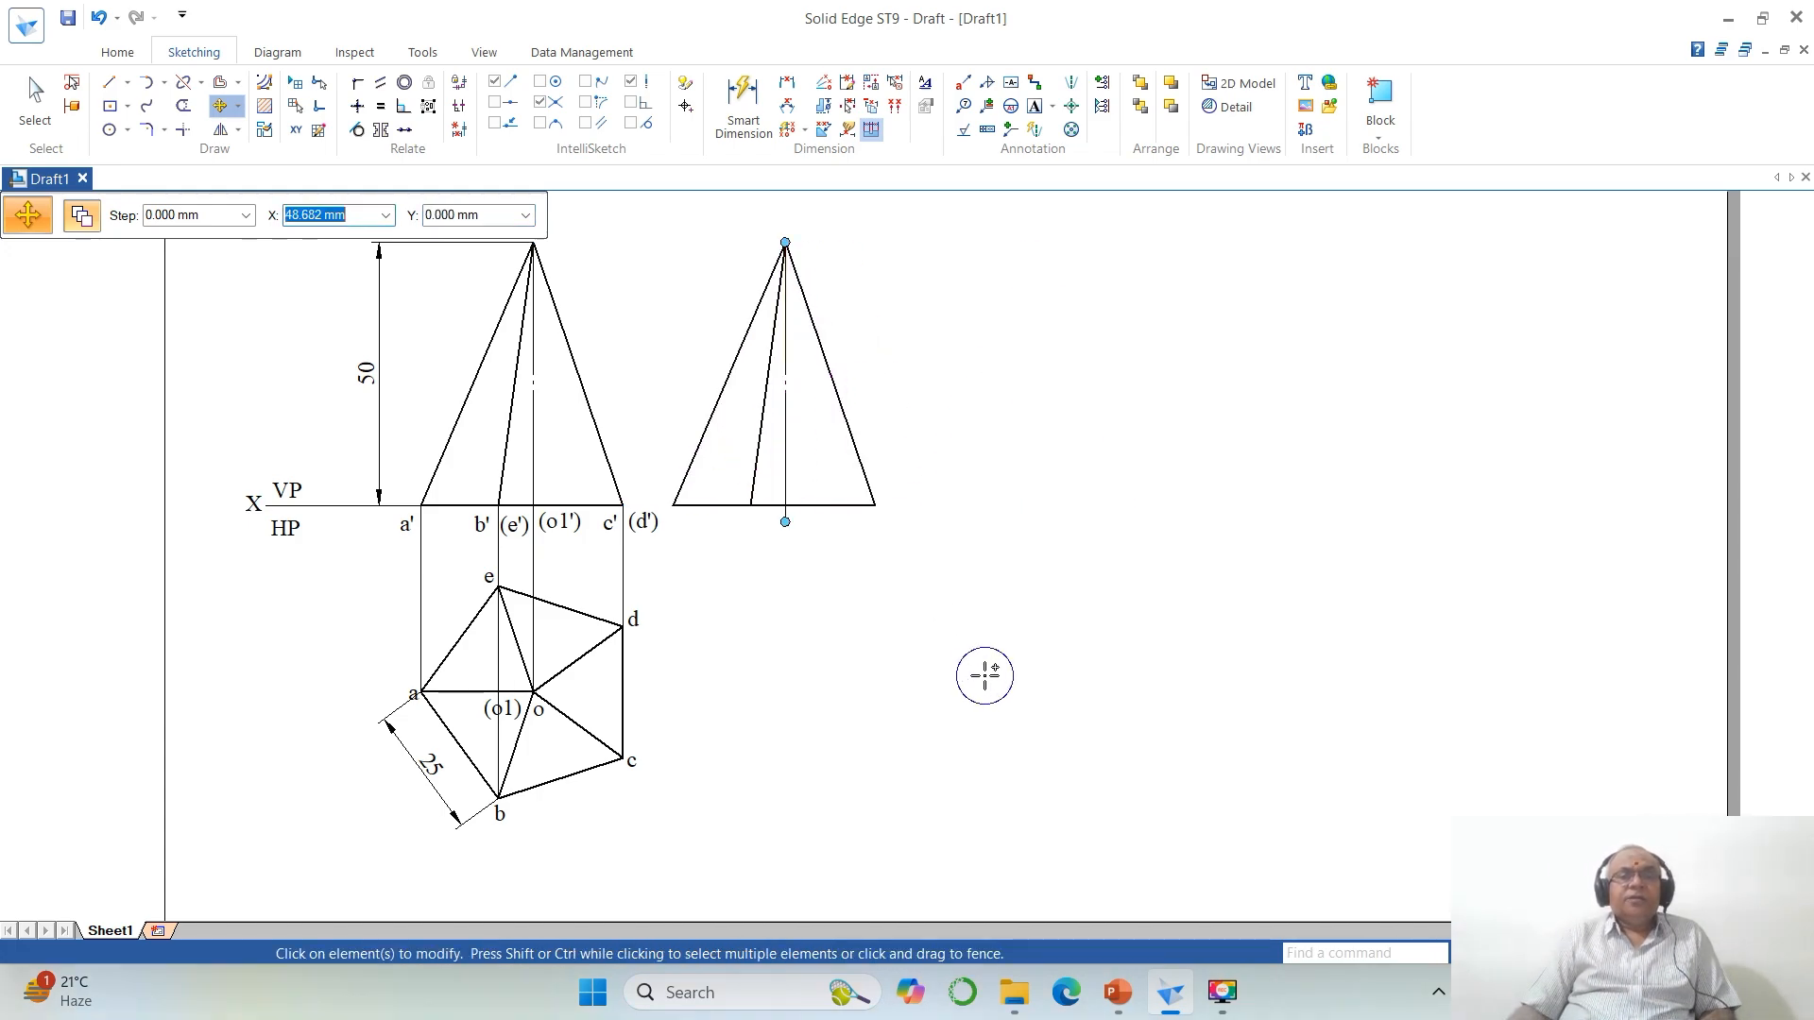
Step: Rotate the copied front view about its right base corner until its right slant edge lies horizontally on the XY line level
{"action": "left_click", "coordinate": [238, 105]}
{"action": "left_click", "coordinate": [252, 157]}
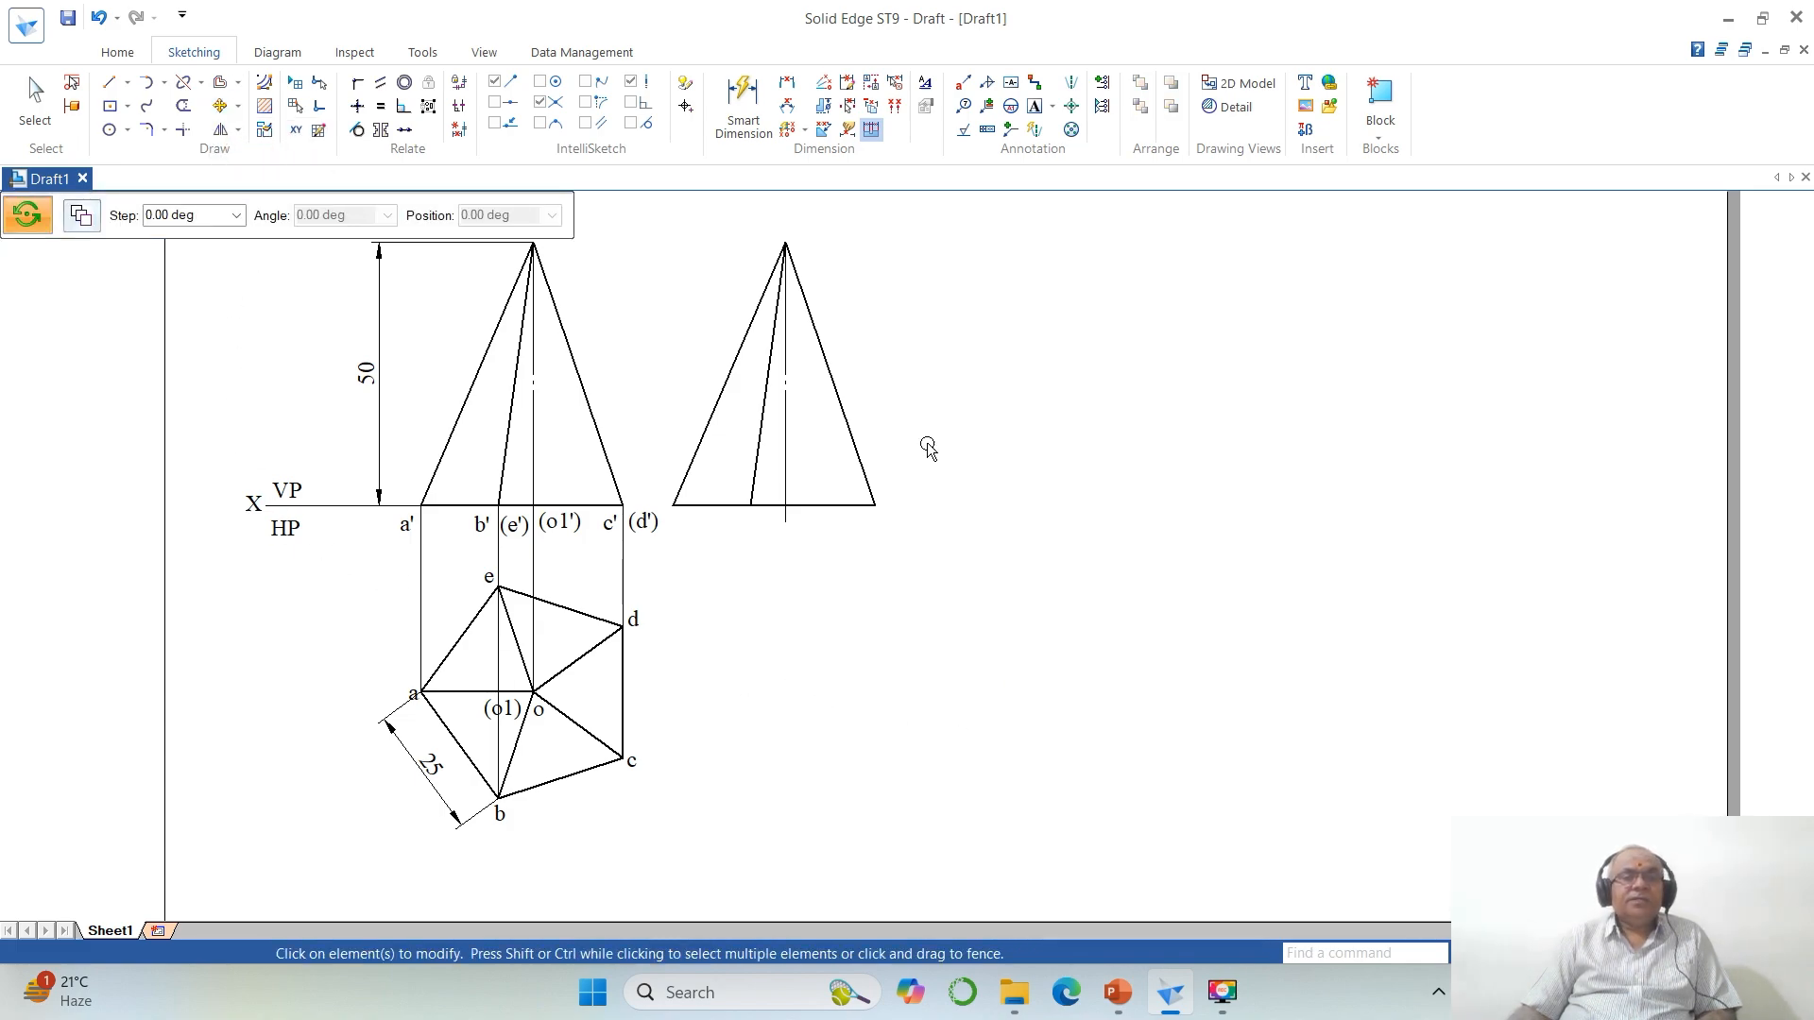
{"action": "left_click", "coordinate": [855, 501]}
{"action": "left_click", "coordinate": [875, 505]}
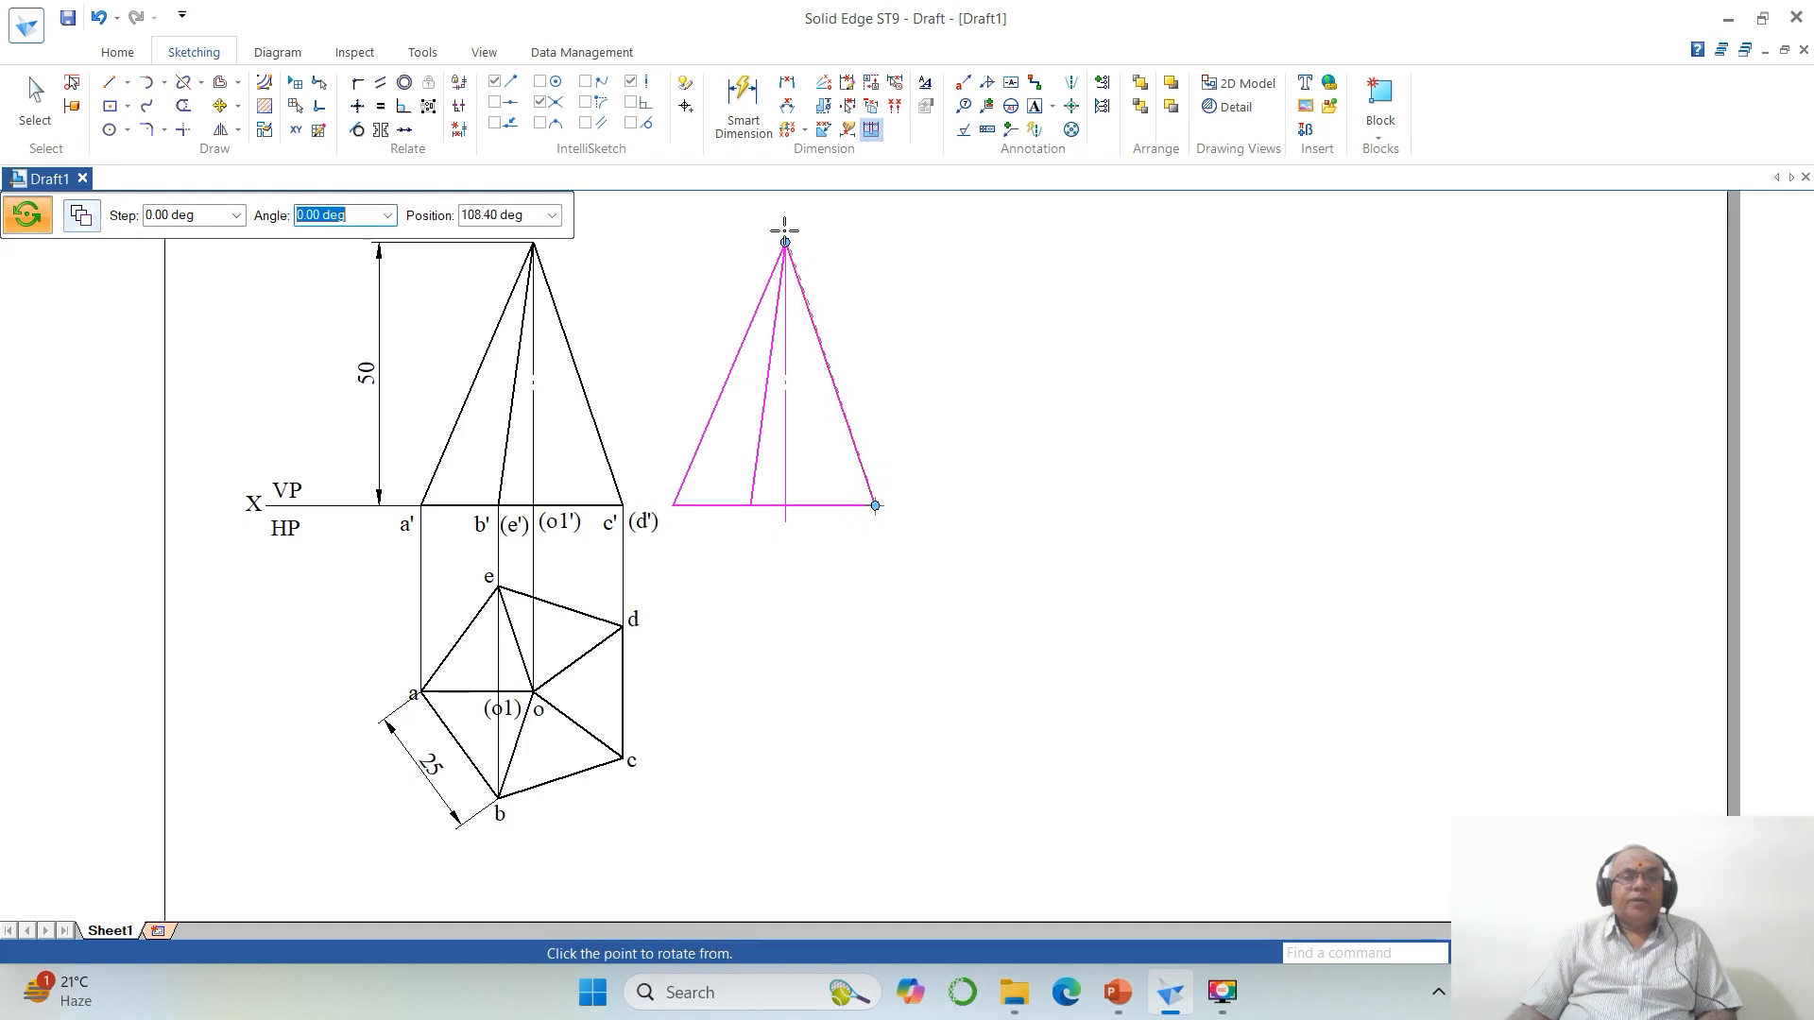
{"action": "left_click", "coordinate": [784, 243]}
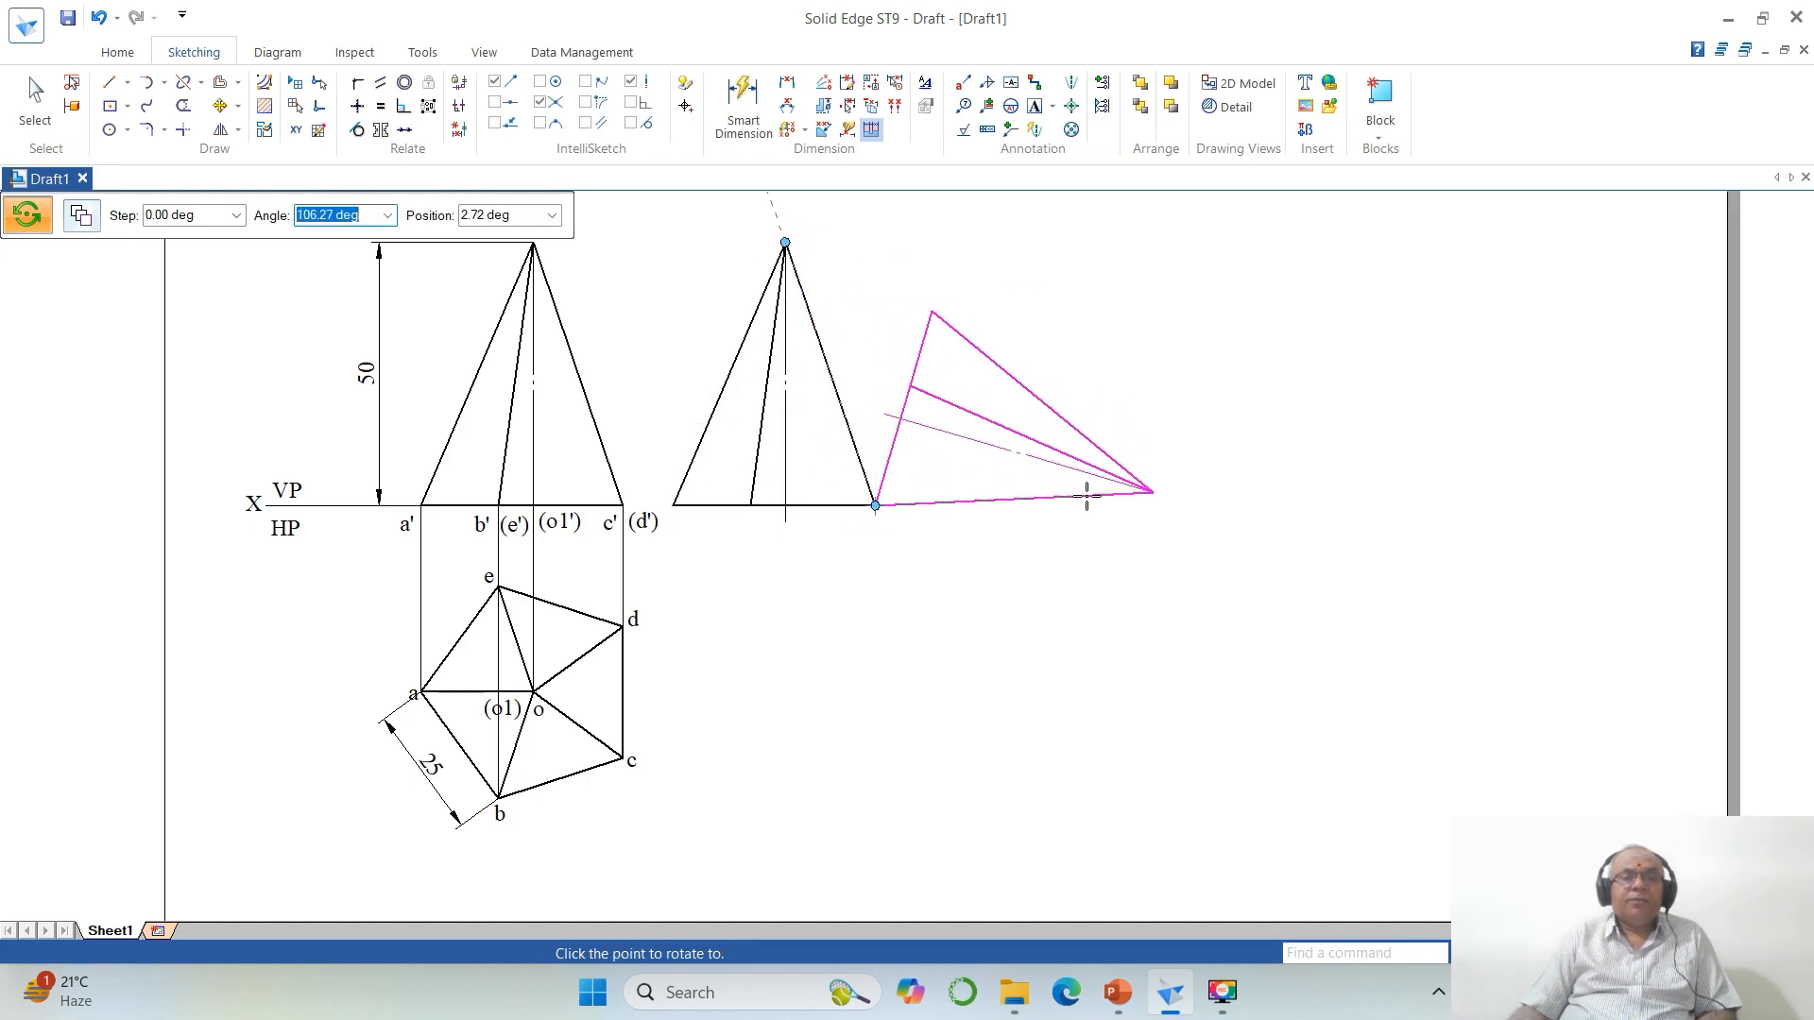
{"action": "left_click", "coordinate": [1091, 507]}
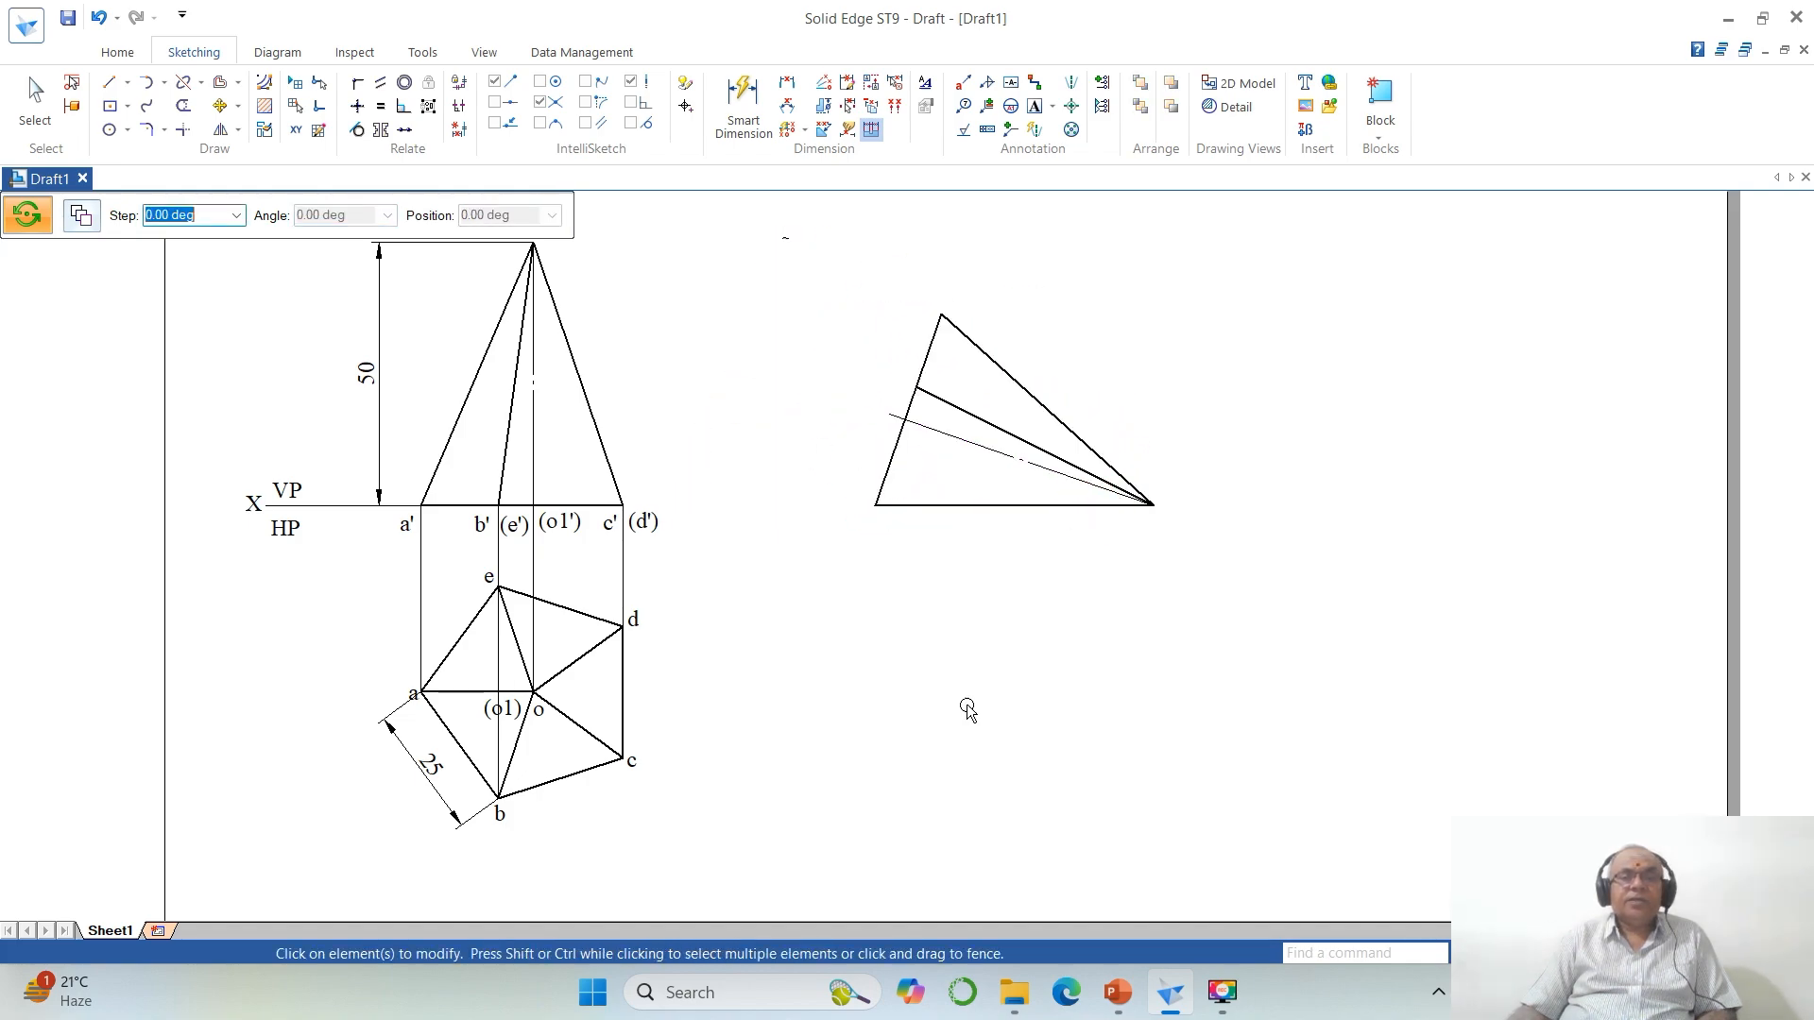
Step: Move the rotated front view closer to the first one without copying it, keeping the Y offset at 0
{"action": "left_click", "coordinate": [220, 105]}
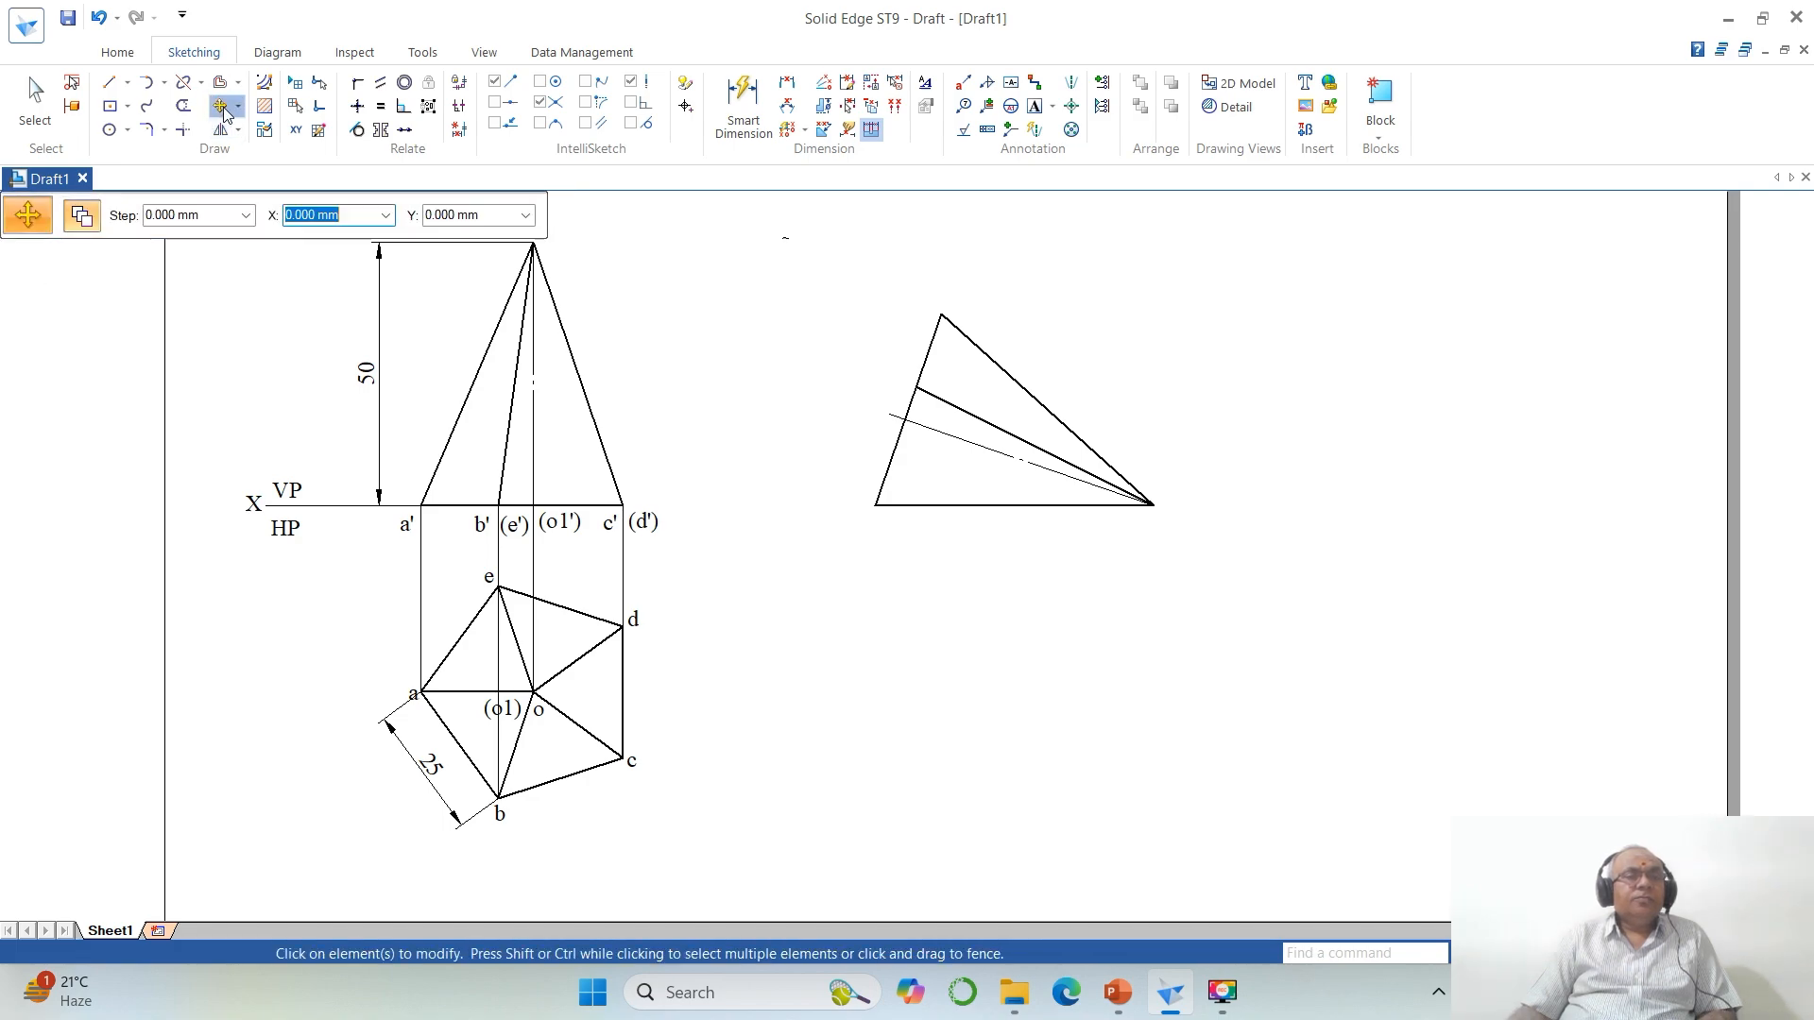
{"action": "left_click", "coordinate": [85, 212]}
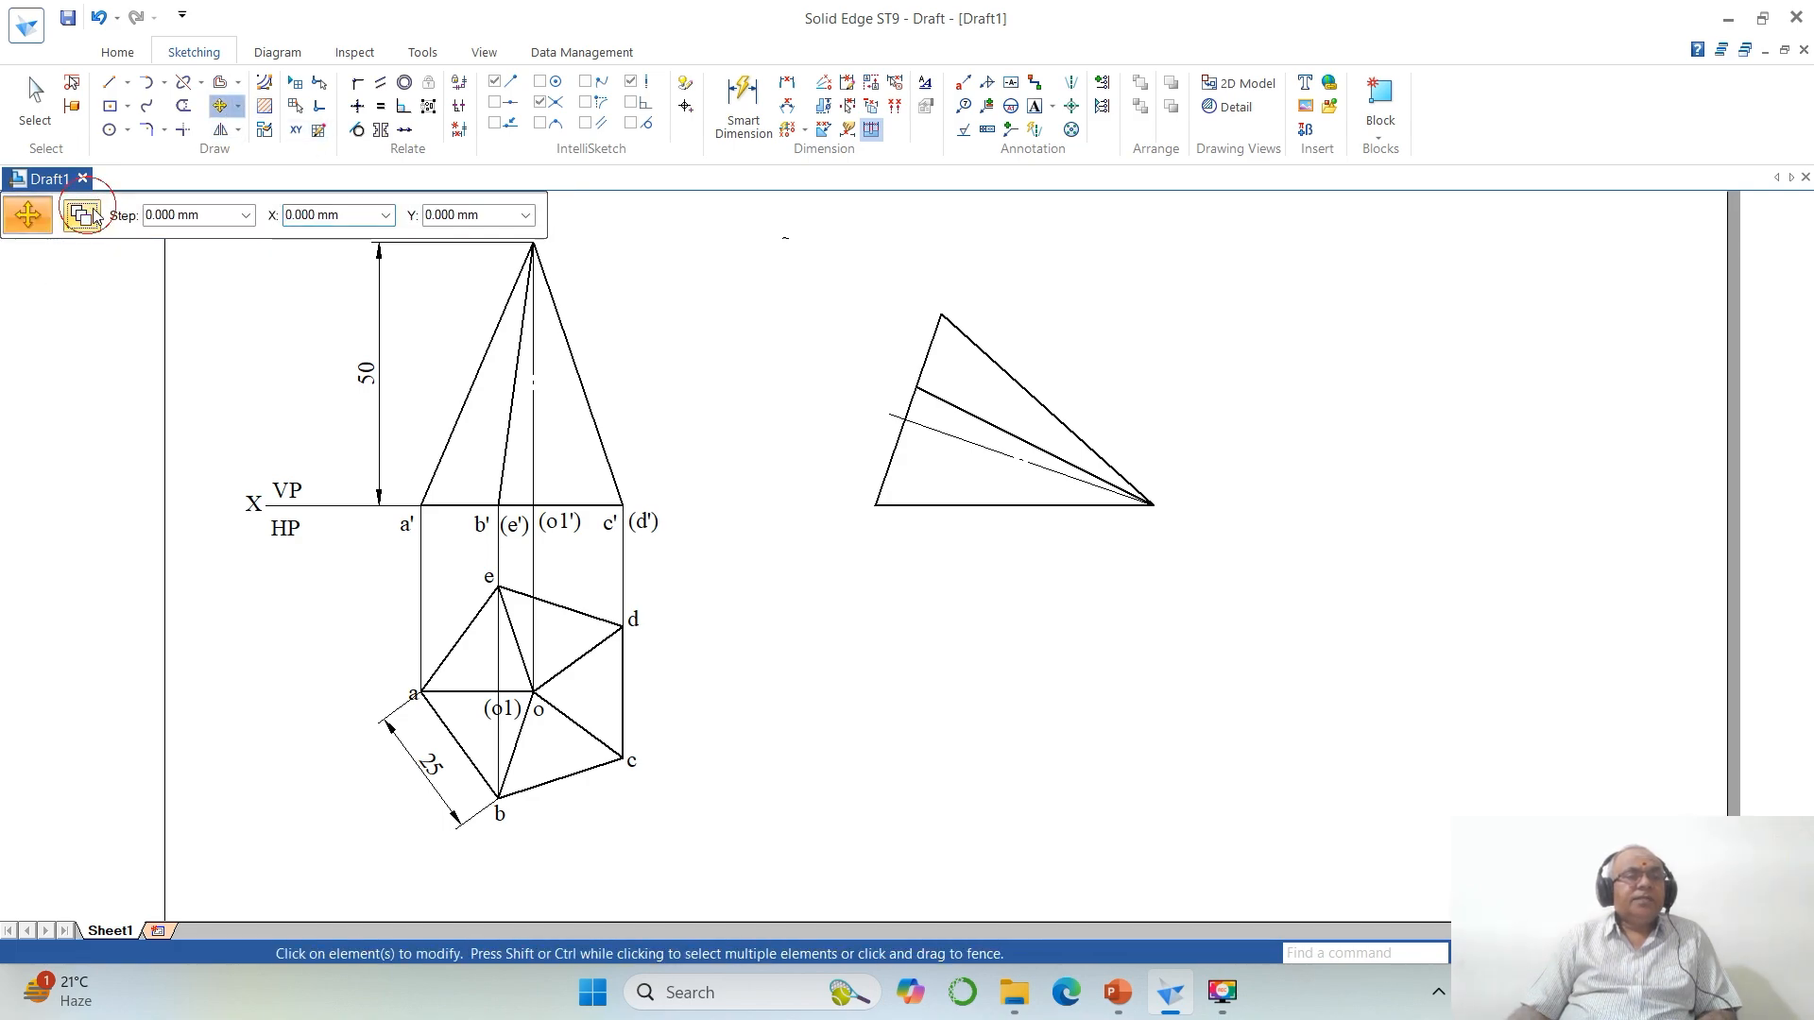
{"action": "left_click", "coordinate": [1123, 510]}
{"action": "left_click", "coordinate": [1156, 603]}
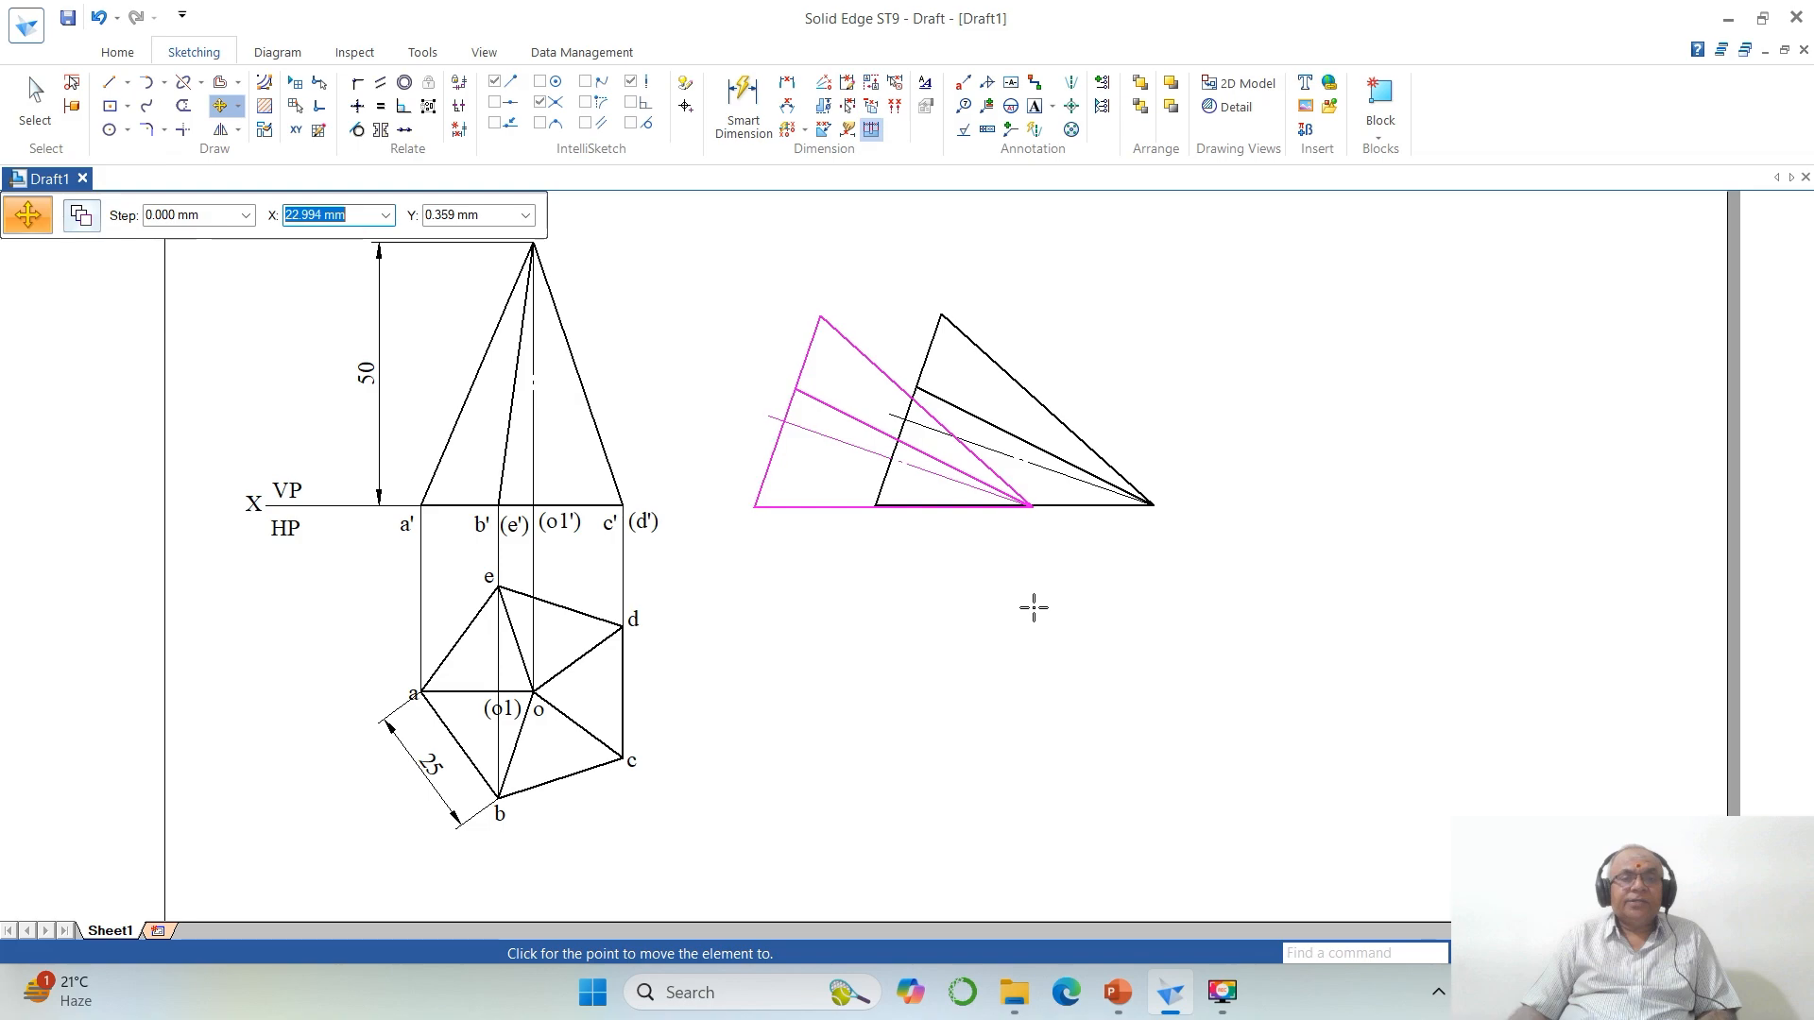
{"action": "key", "text": "Tab"}
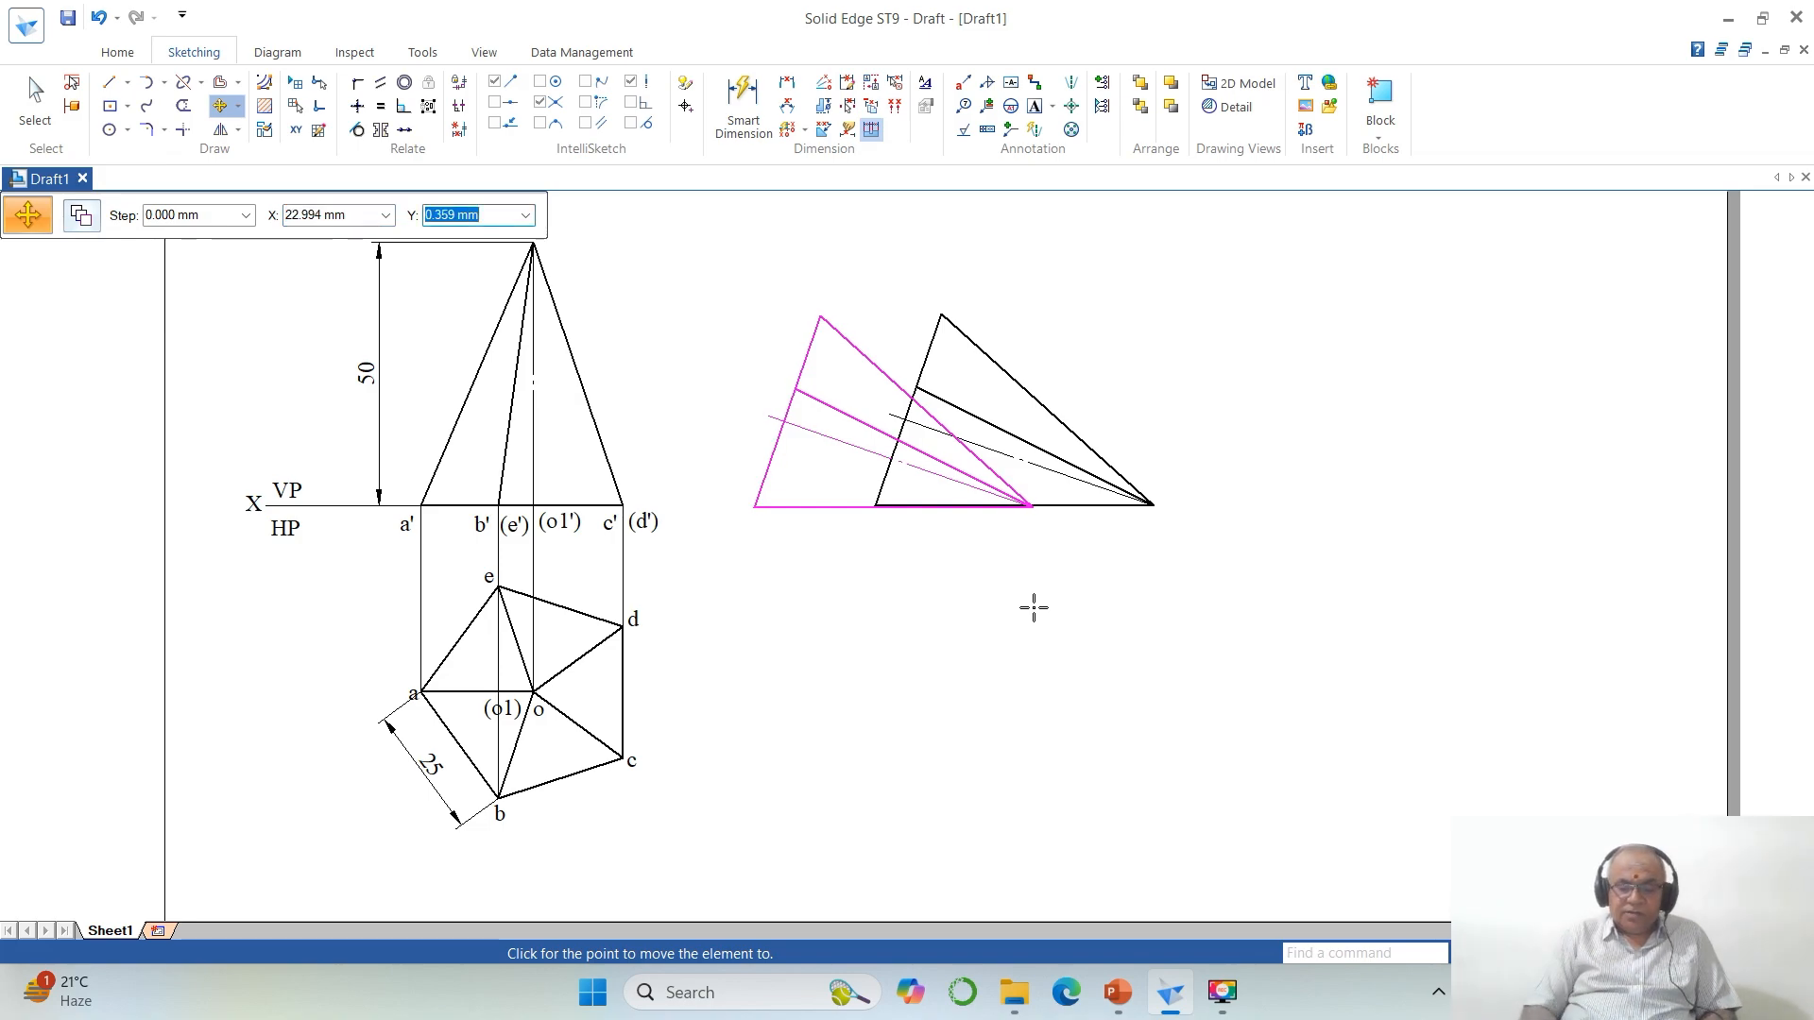
{"action": "type", "text": "0"}
{"action": "key", "text": "Tab"}
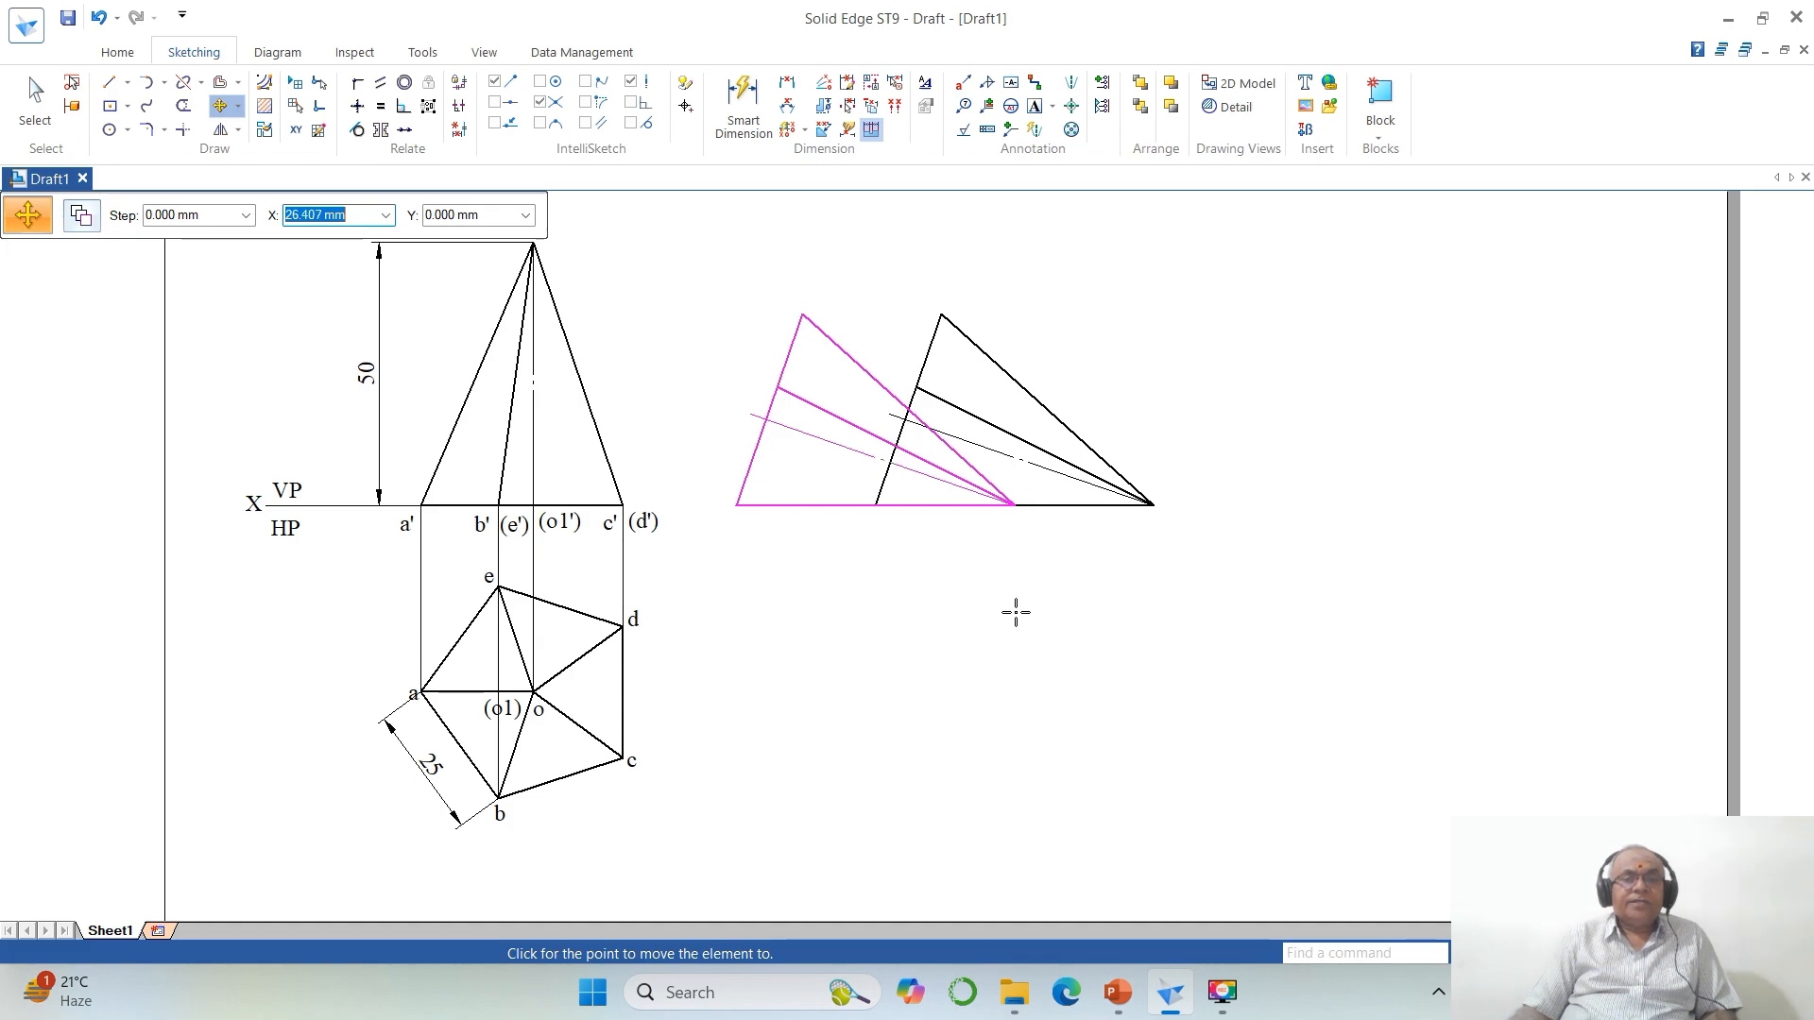
{"action": "left_click", "coordinate": [1025, 615]}
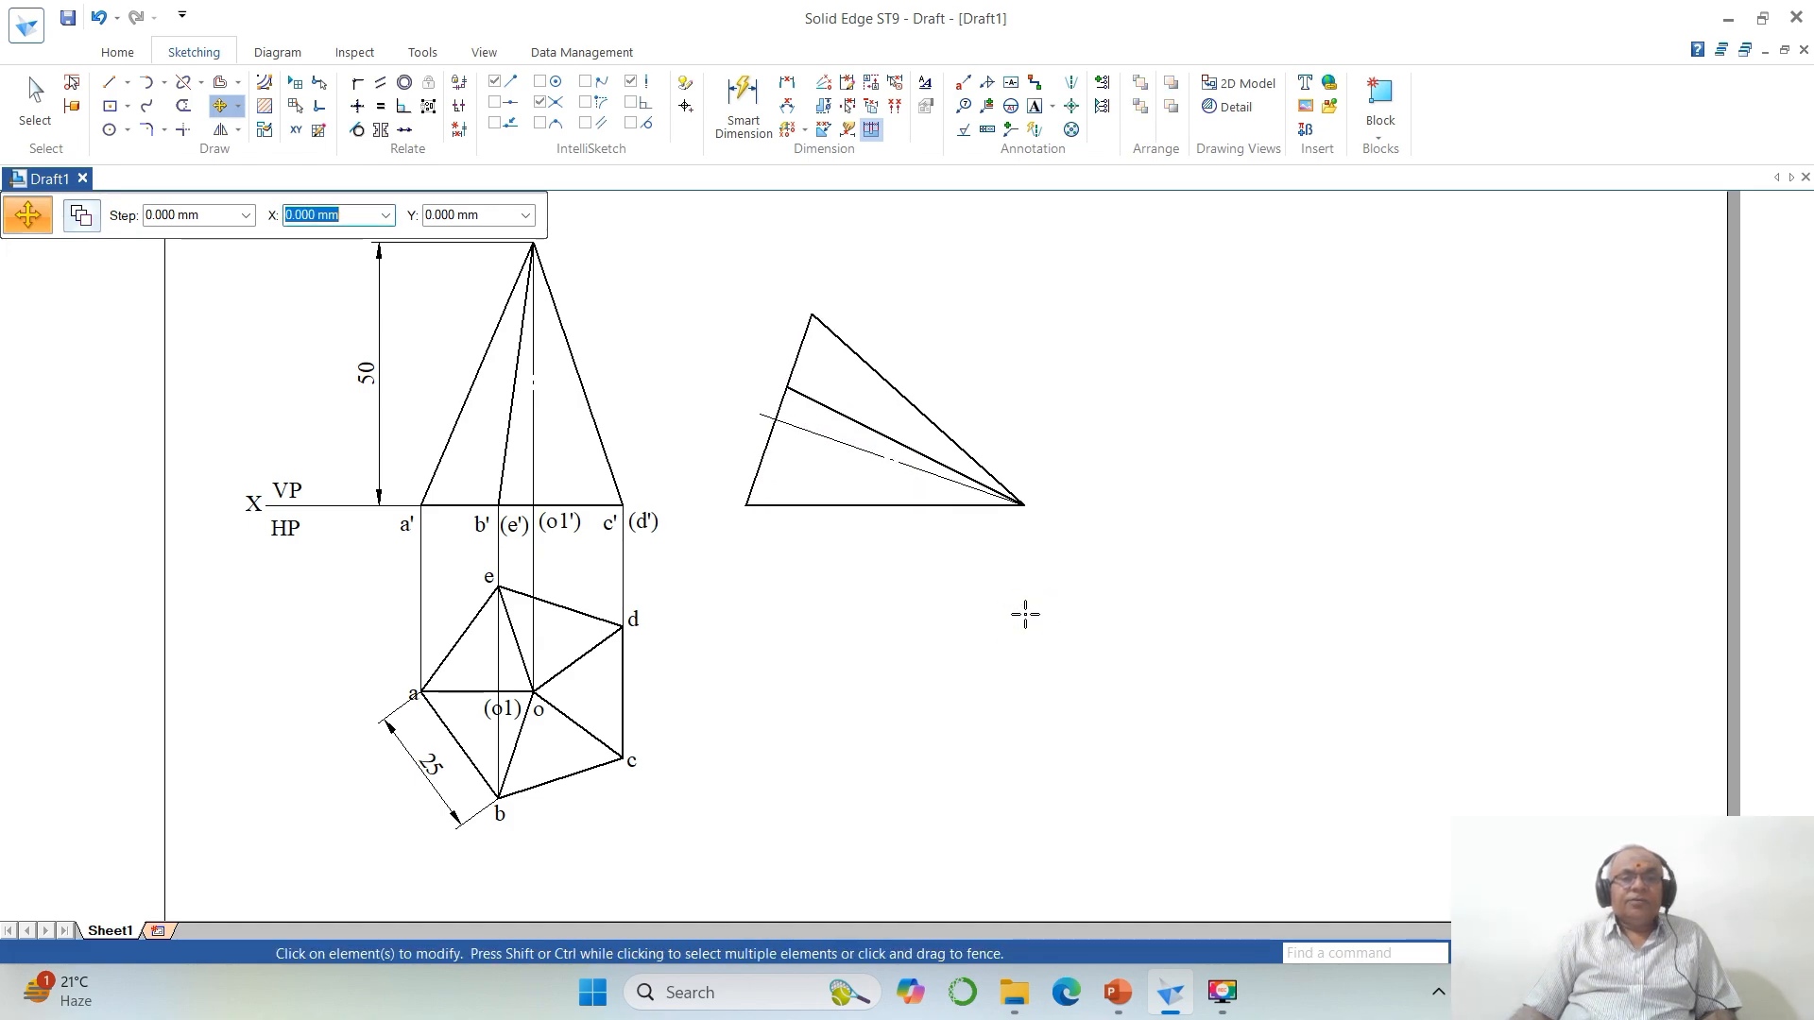
Step: Copy the apex label o' from the first front view to the apex of the rotated front view, just below the XY line
{"action": "left_click", "coordinate": [1549, 953]}
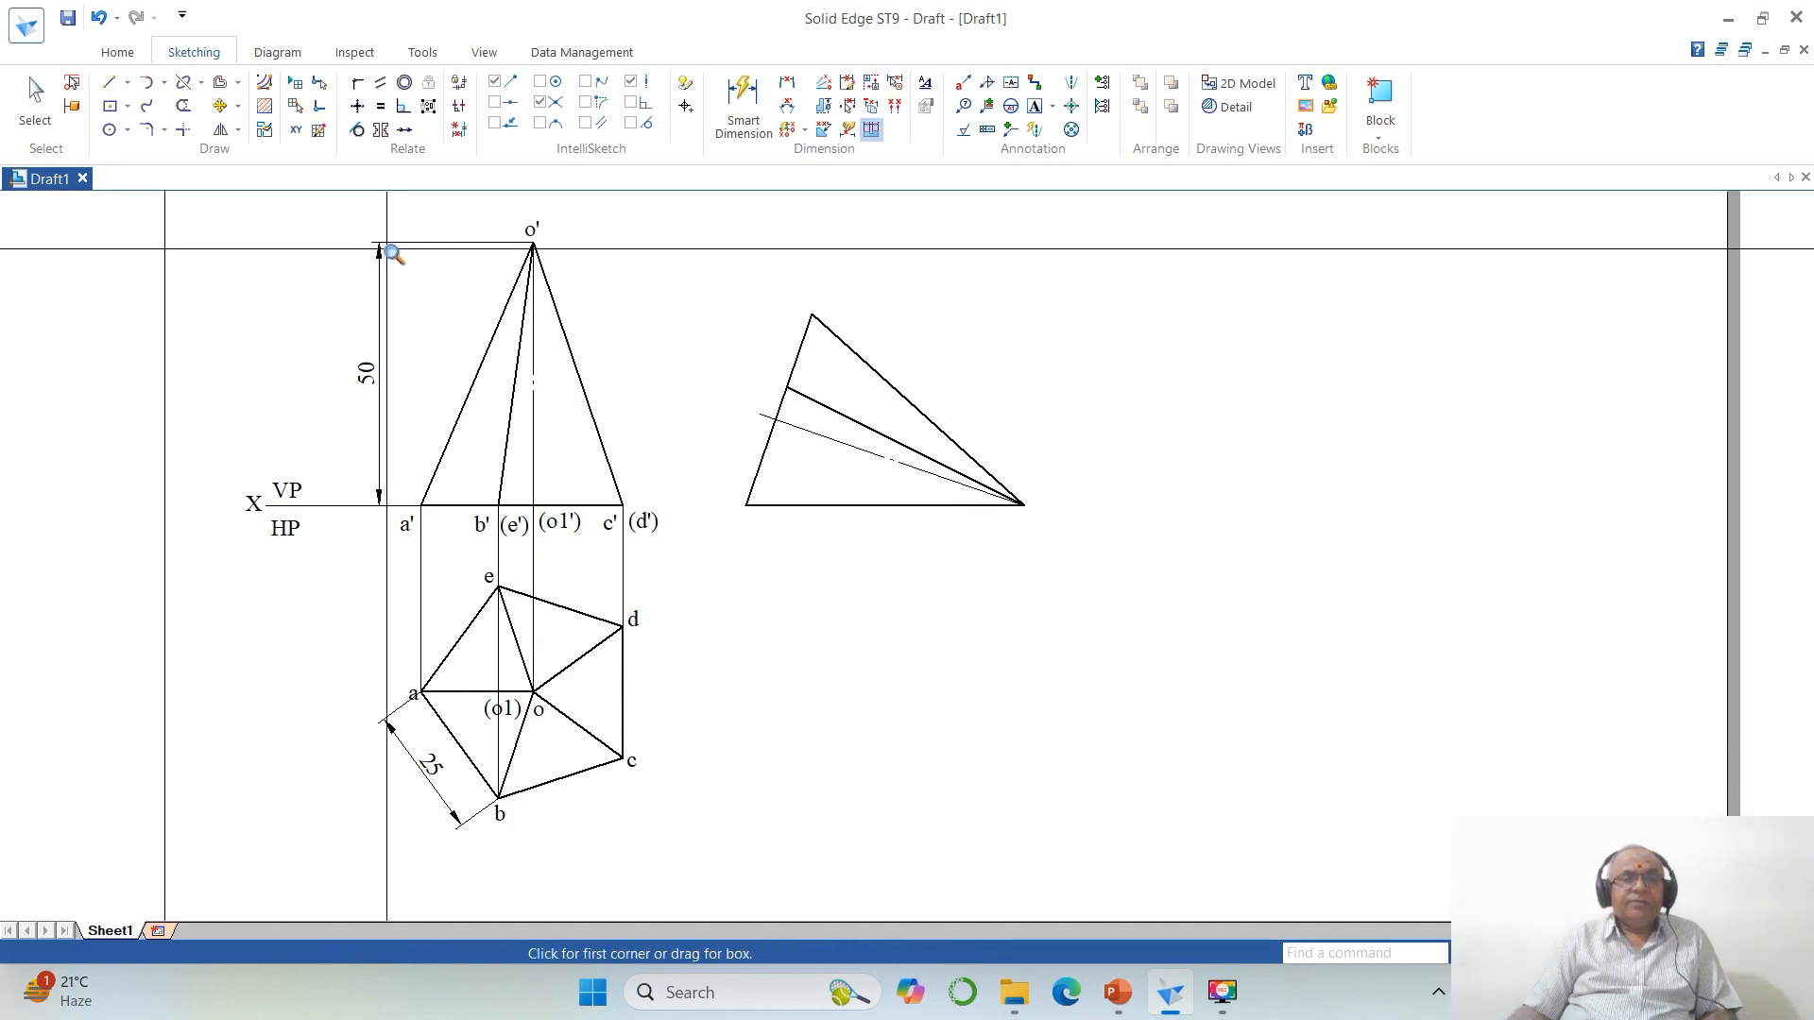
{"action": "mouse_move", "coordinate": [371, 225]}
{"action": "left_mouse_down"}
{"action": "mouse_move", "coordinate": [878, 526]}
{"action": "mouse_move", "coordinate": [1138, 648]}
{"action": "left_mouse_up"}
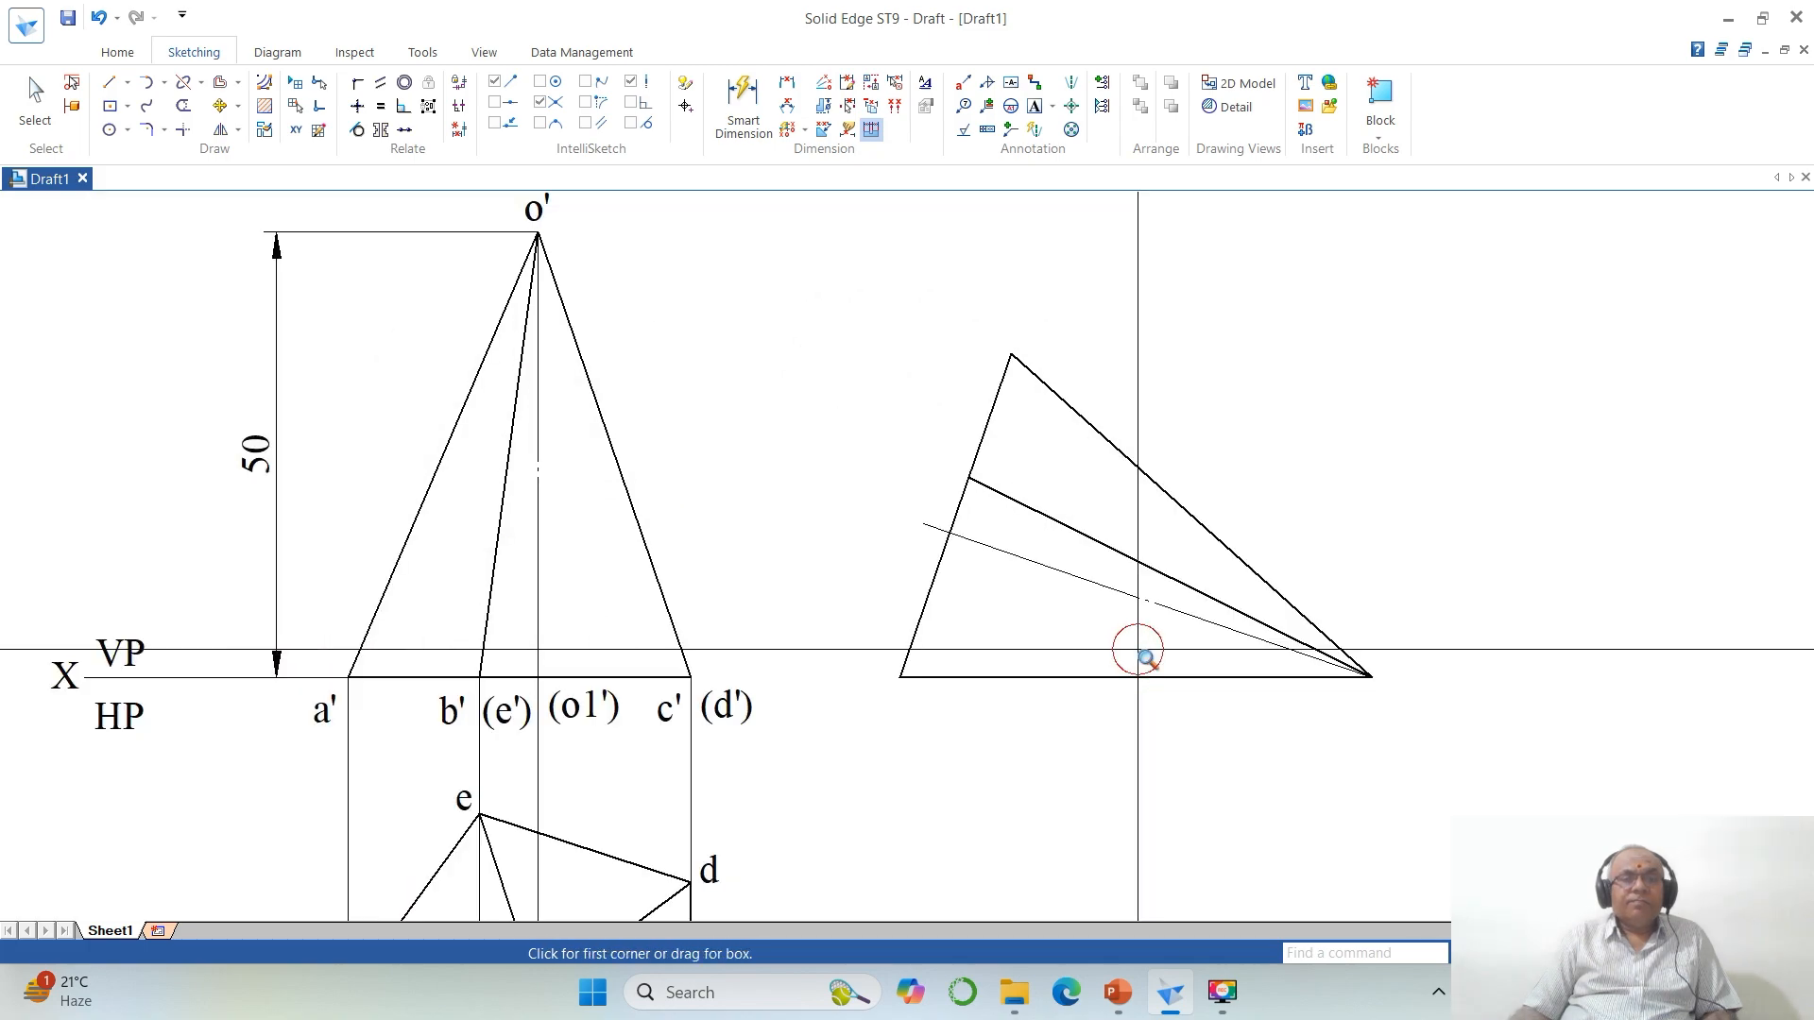
{"action": "left_click", "coordinate": [219, 105]}
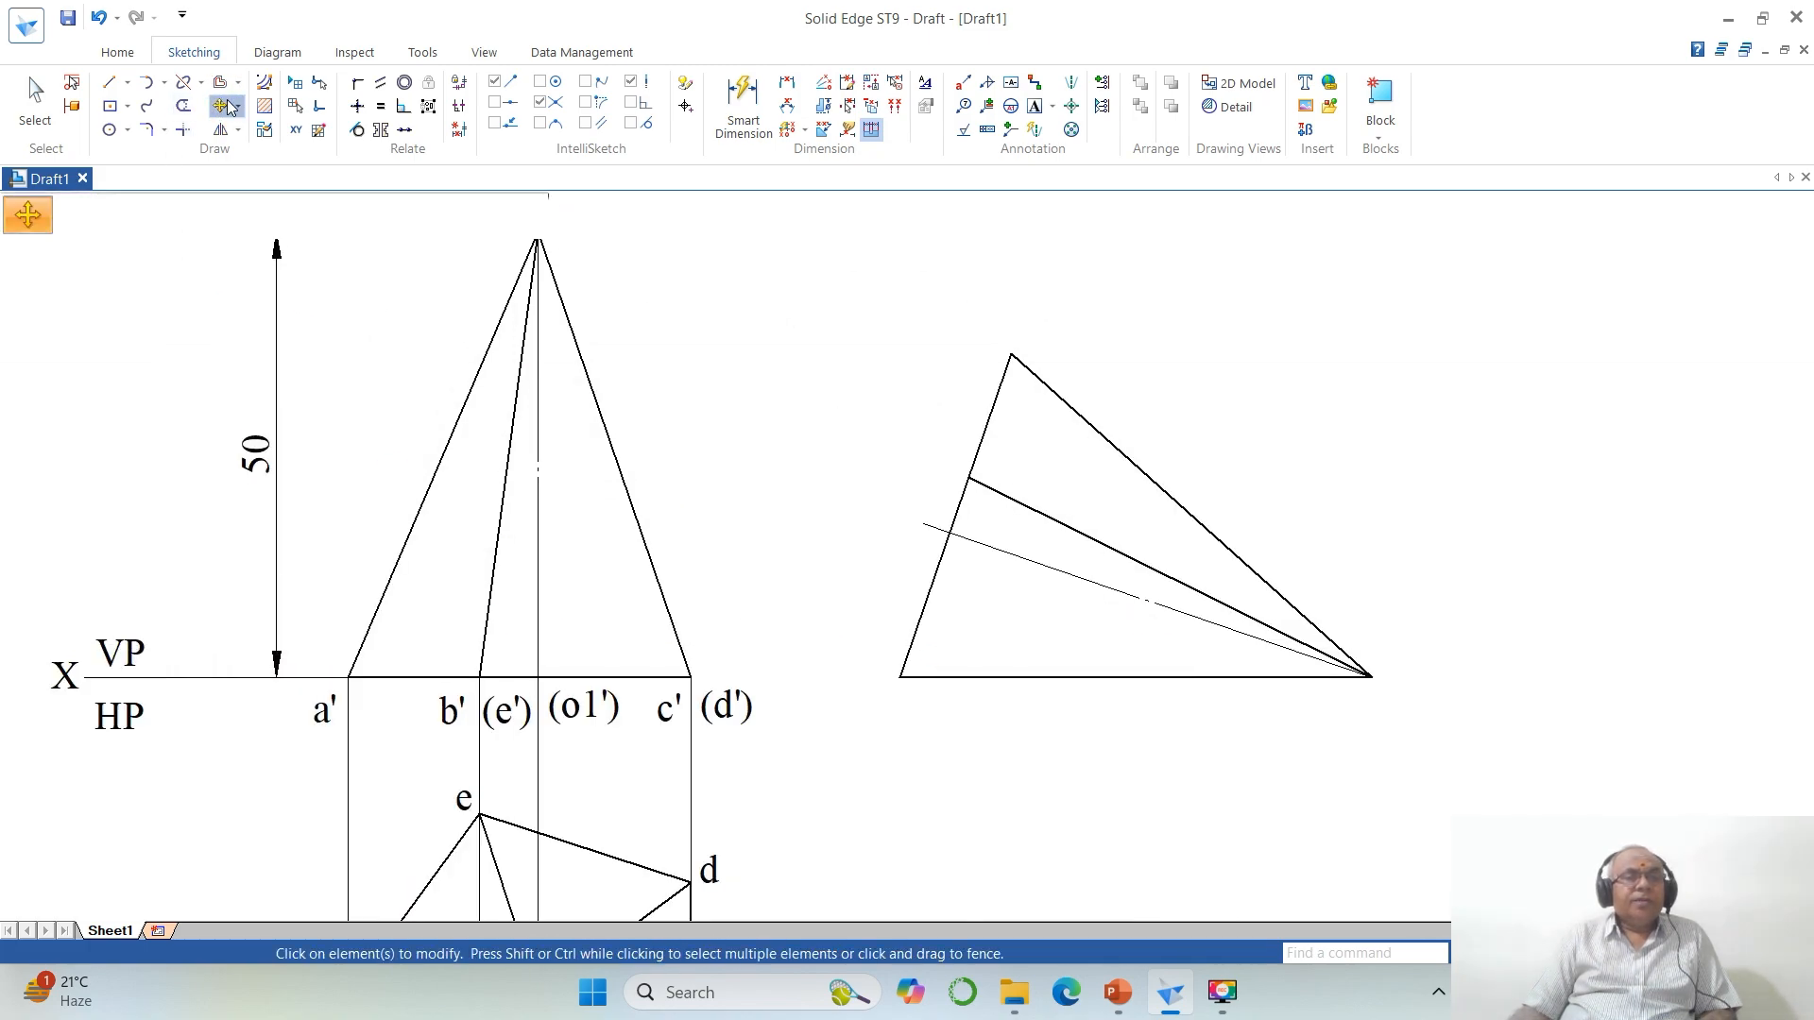
{"action": "left_click", "coordinate": [83, 215]}
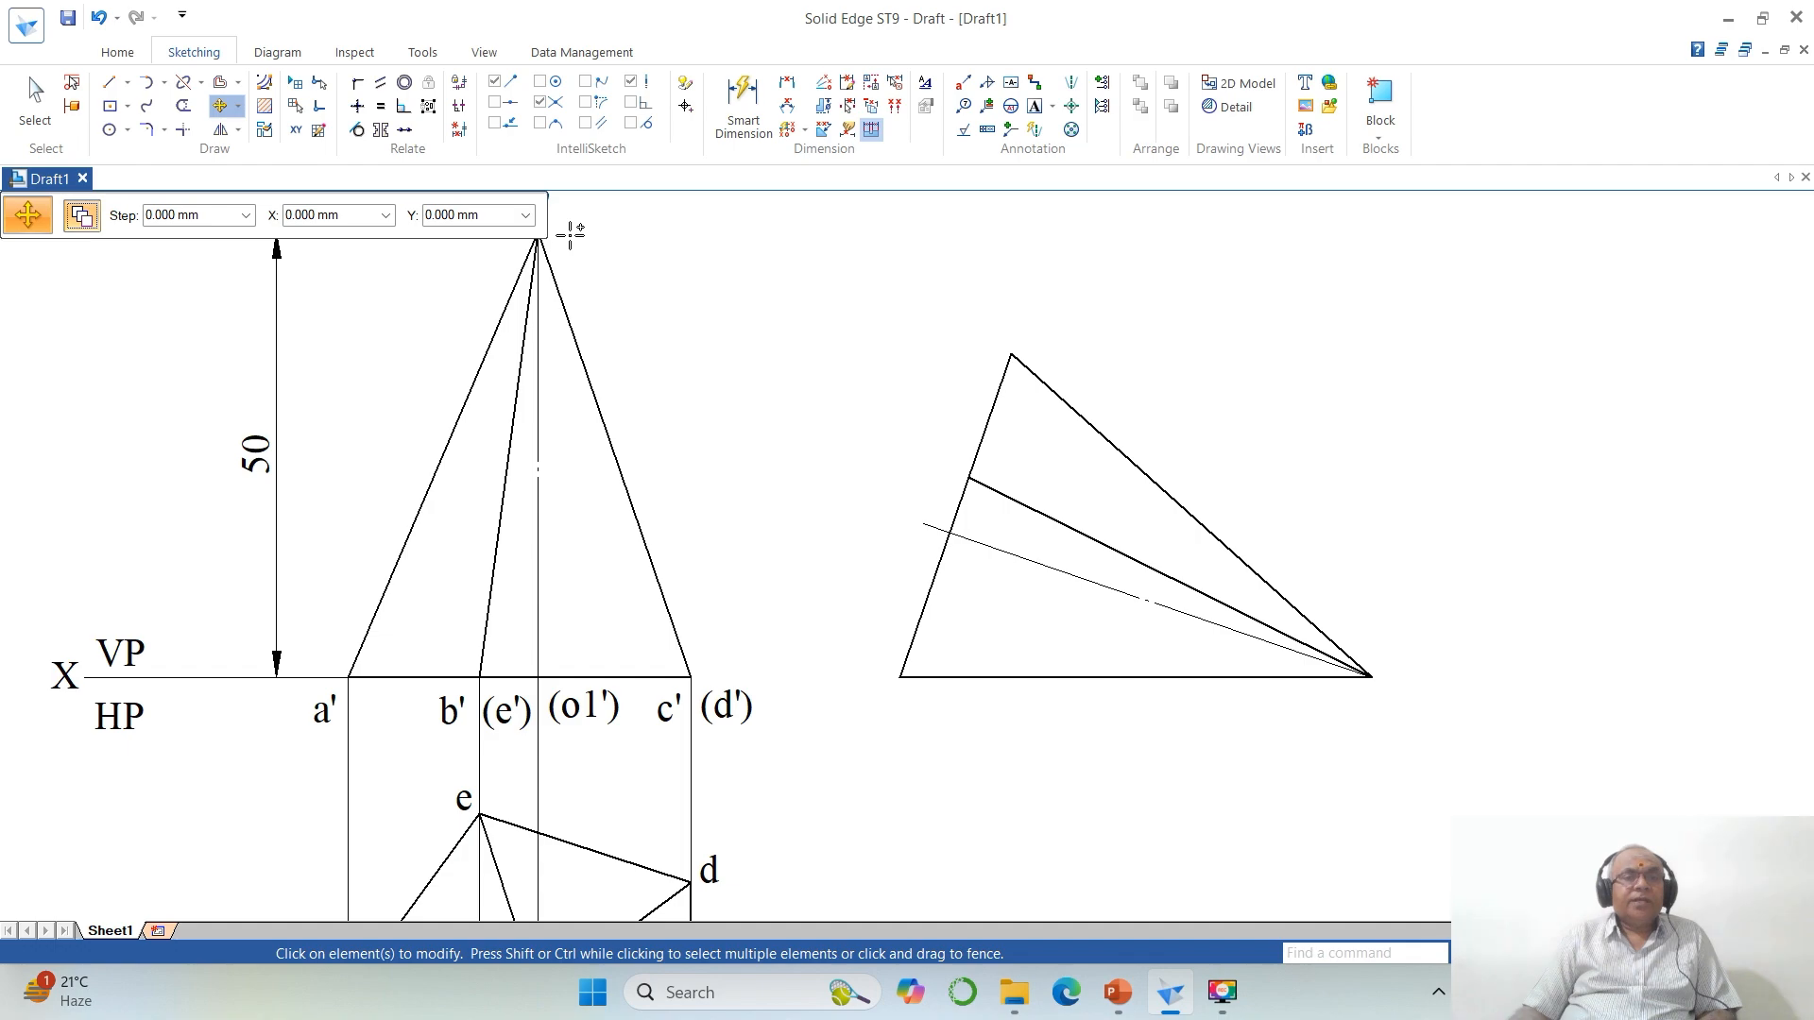
{"action": "scroll", "coordinate": [570, 234], "scroll_direction": "down", "scroll_amount": 2}
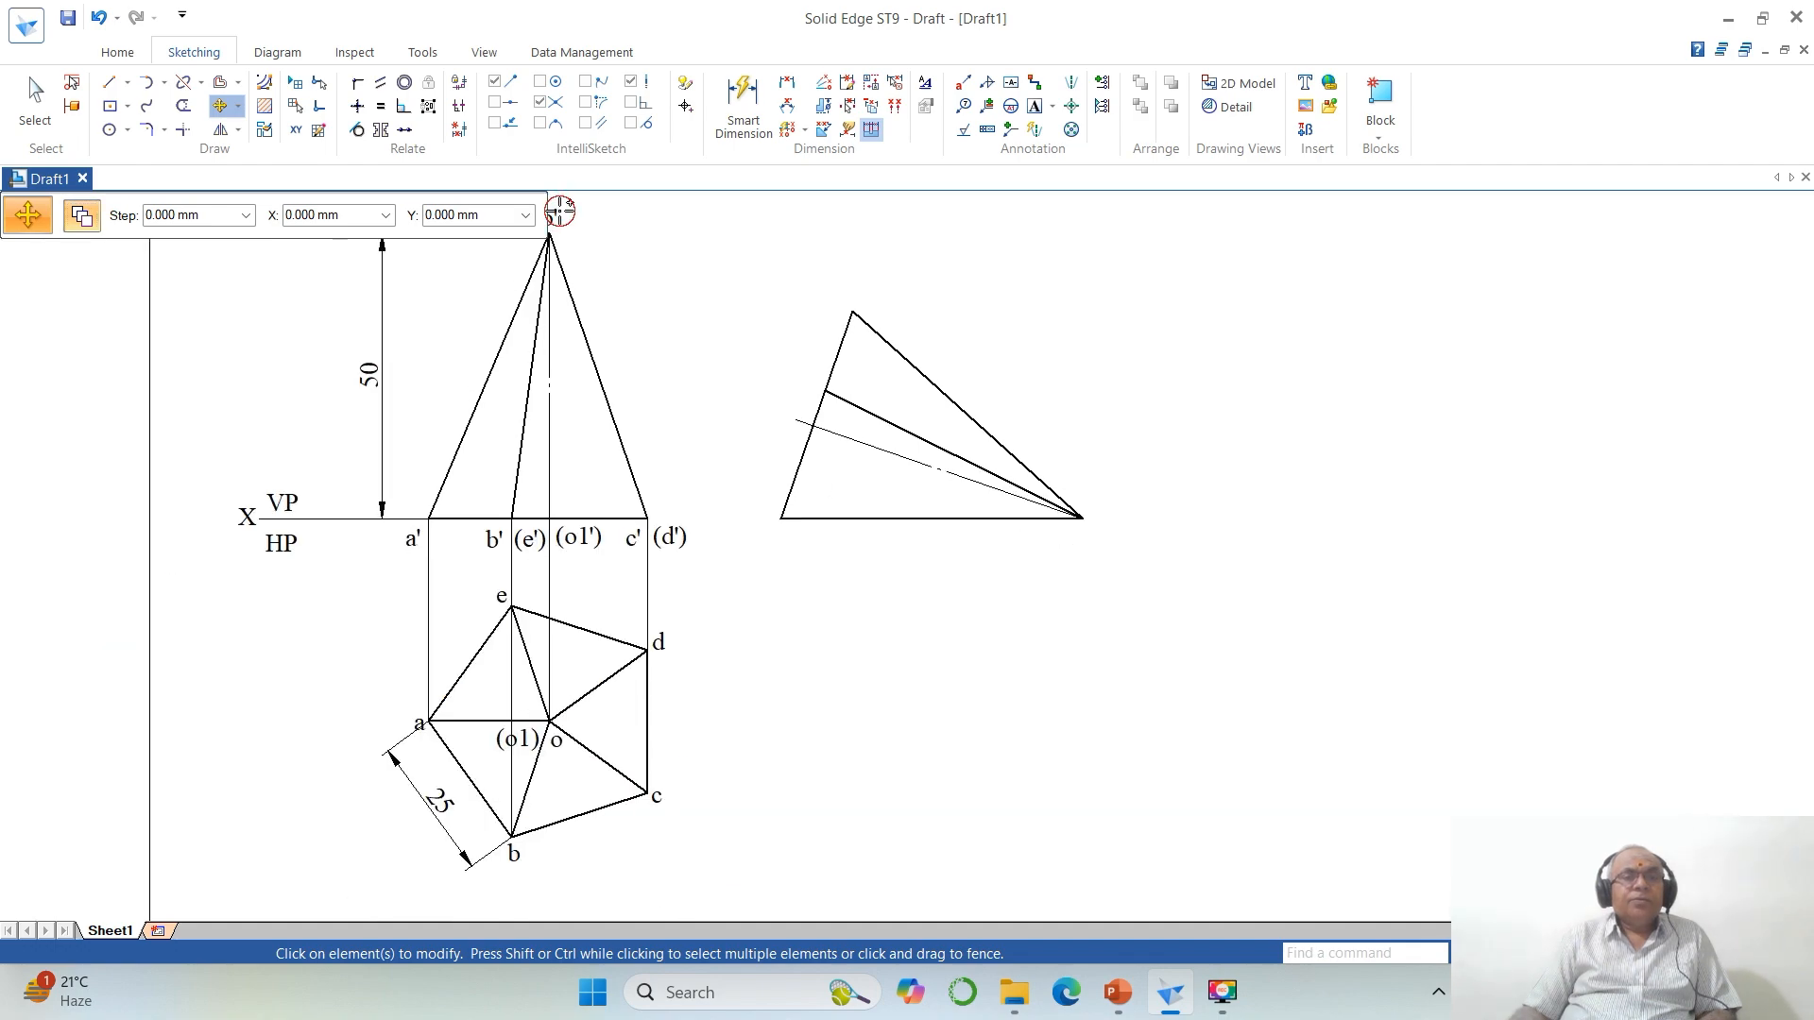
{"action": "left_click", "coordinate": [562, 214]}
{"action": "left_click", "coordinate": [562, 213]}
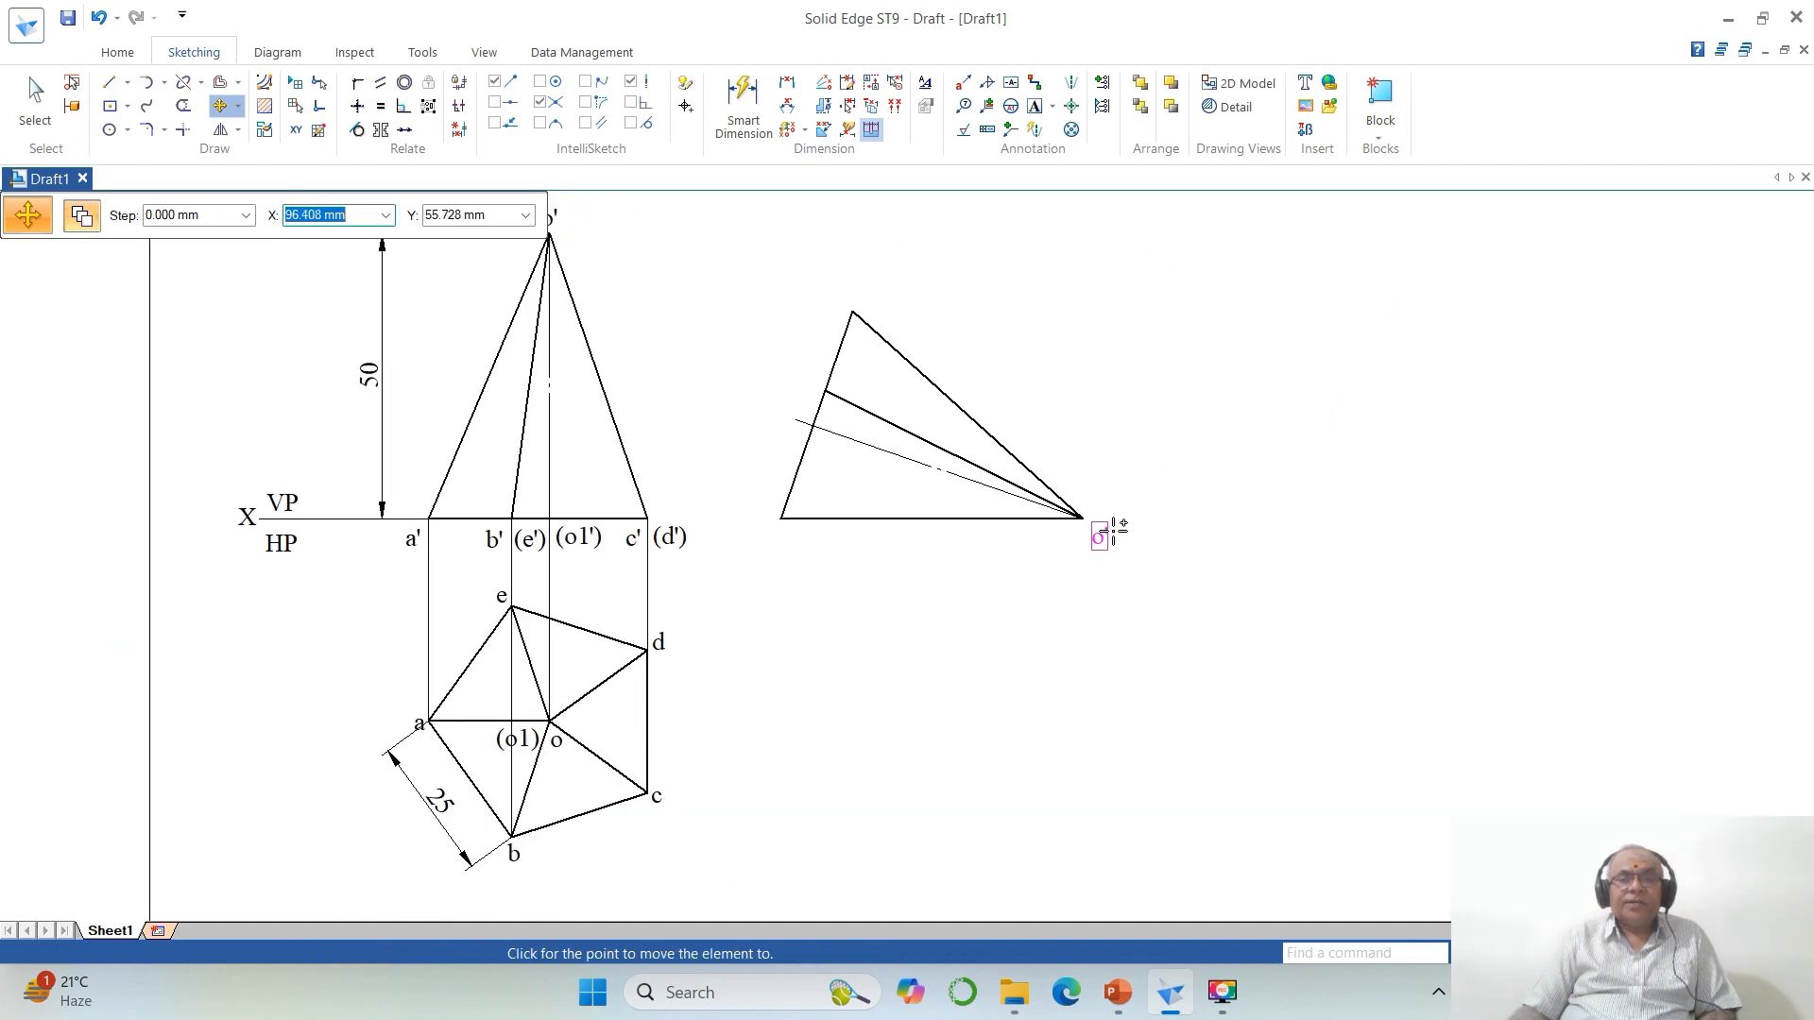
{"action": "left_click", "coordinate": [1113, 526]}
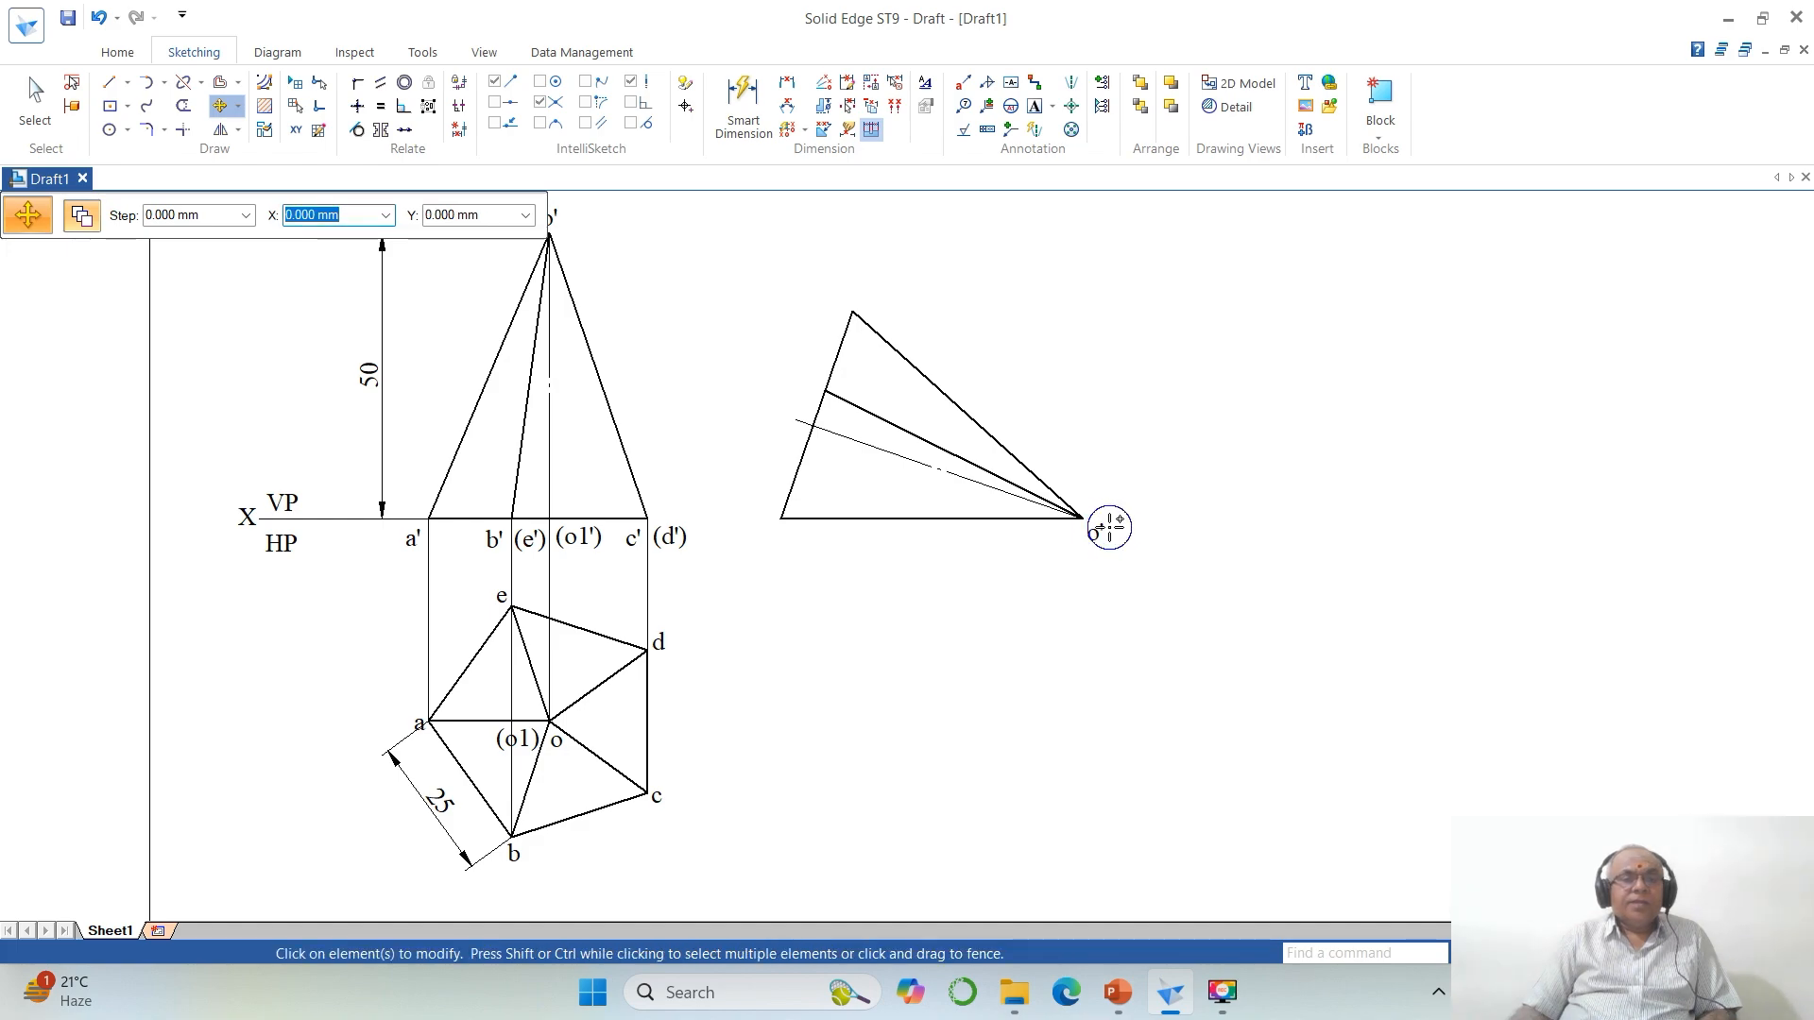
Step: Copy the labels c' and (d') from the first front view to the base corner of the rotated front view on the XY line
{"action": "left_click", "coordinate": [632, 539]}
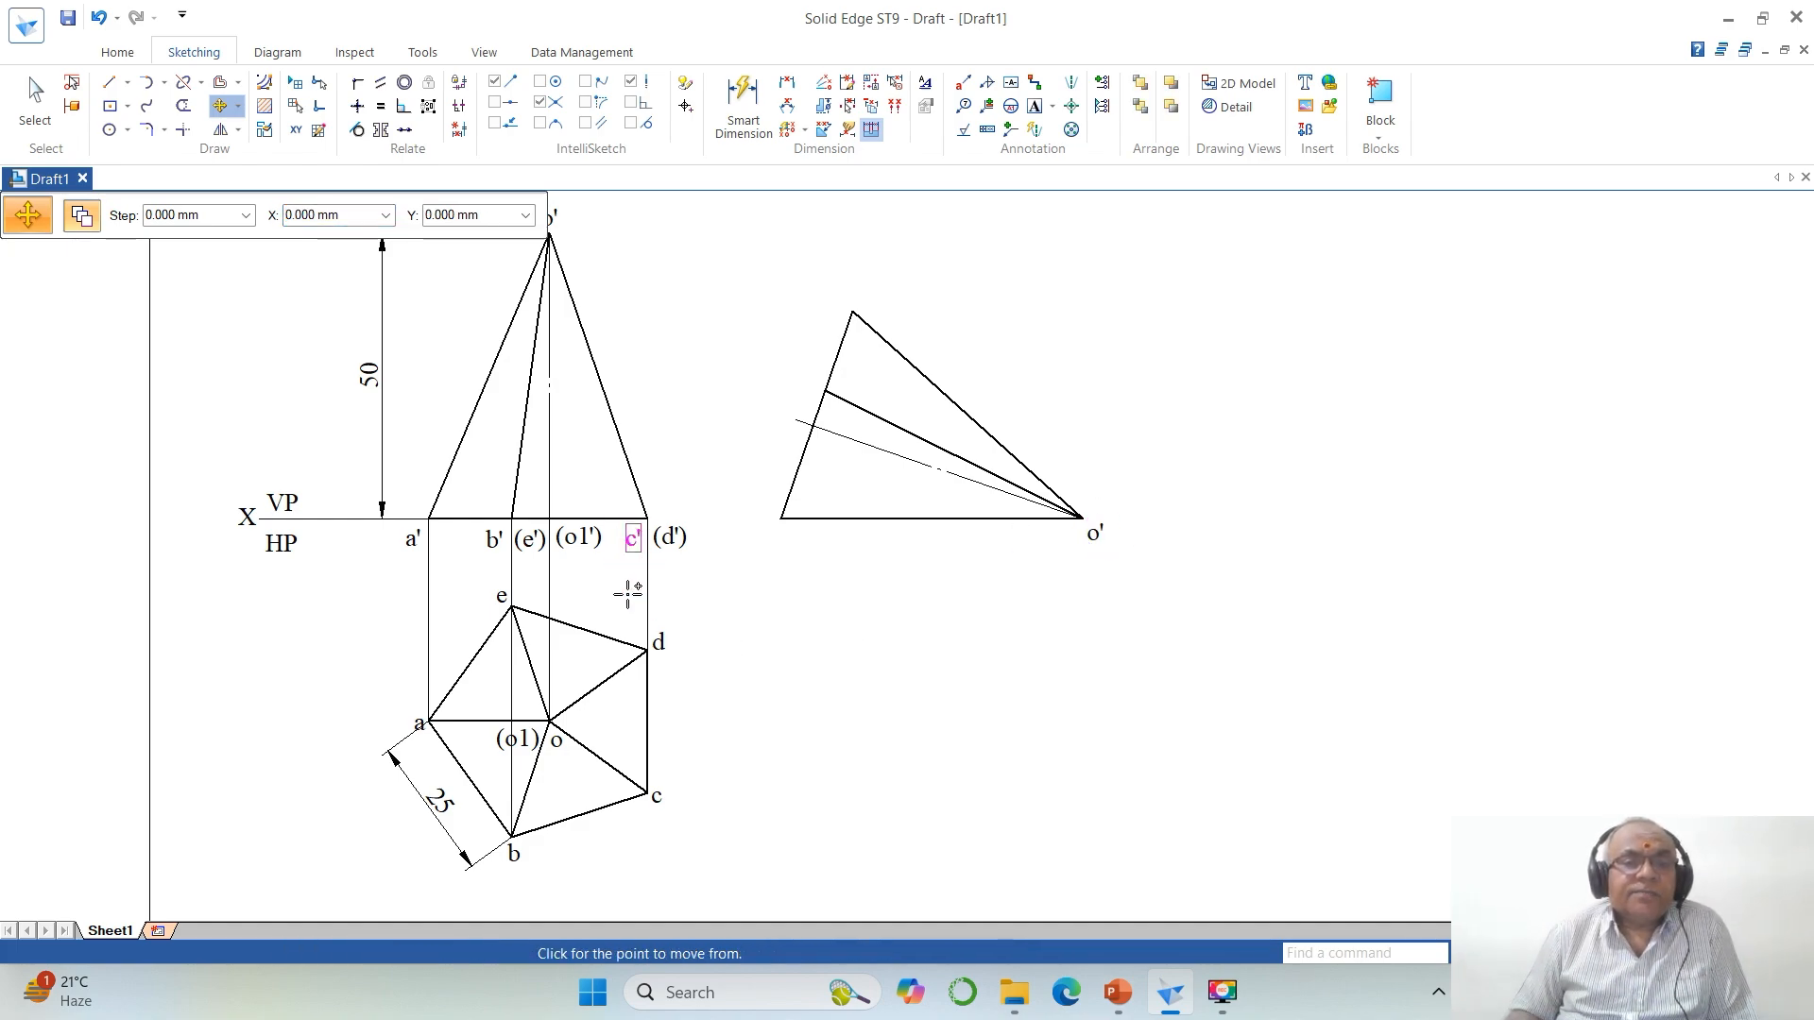
{"action": "left_click", "coordinate": [629, 595]}
{"action": "left_click", "coordinate": [763, 592]}
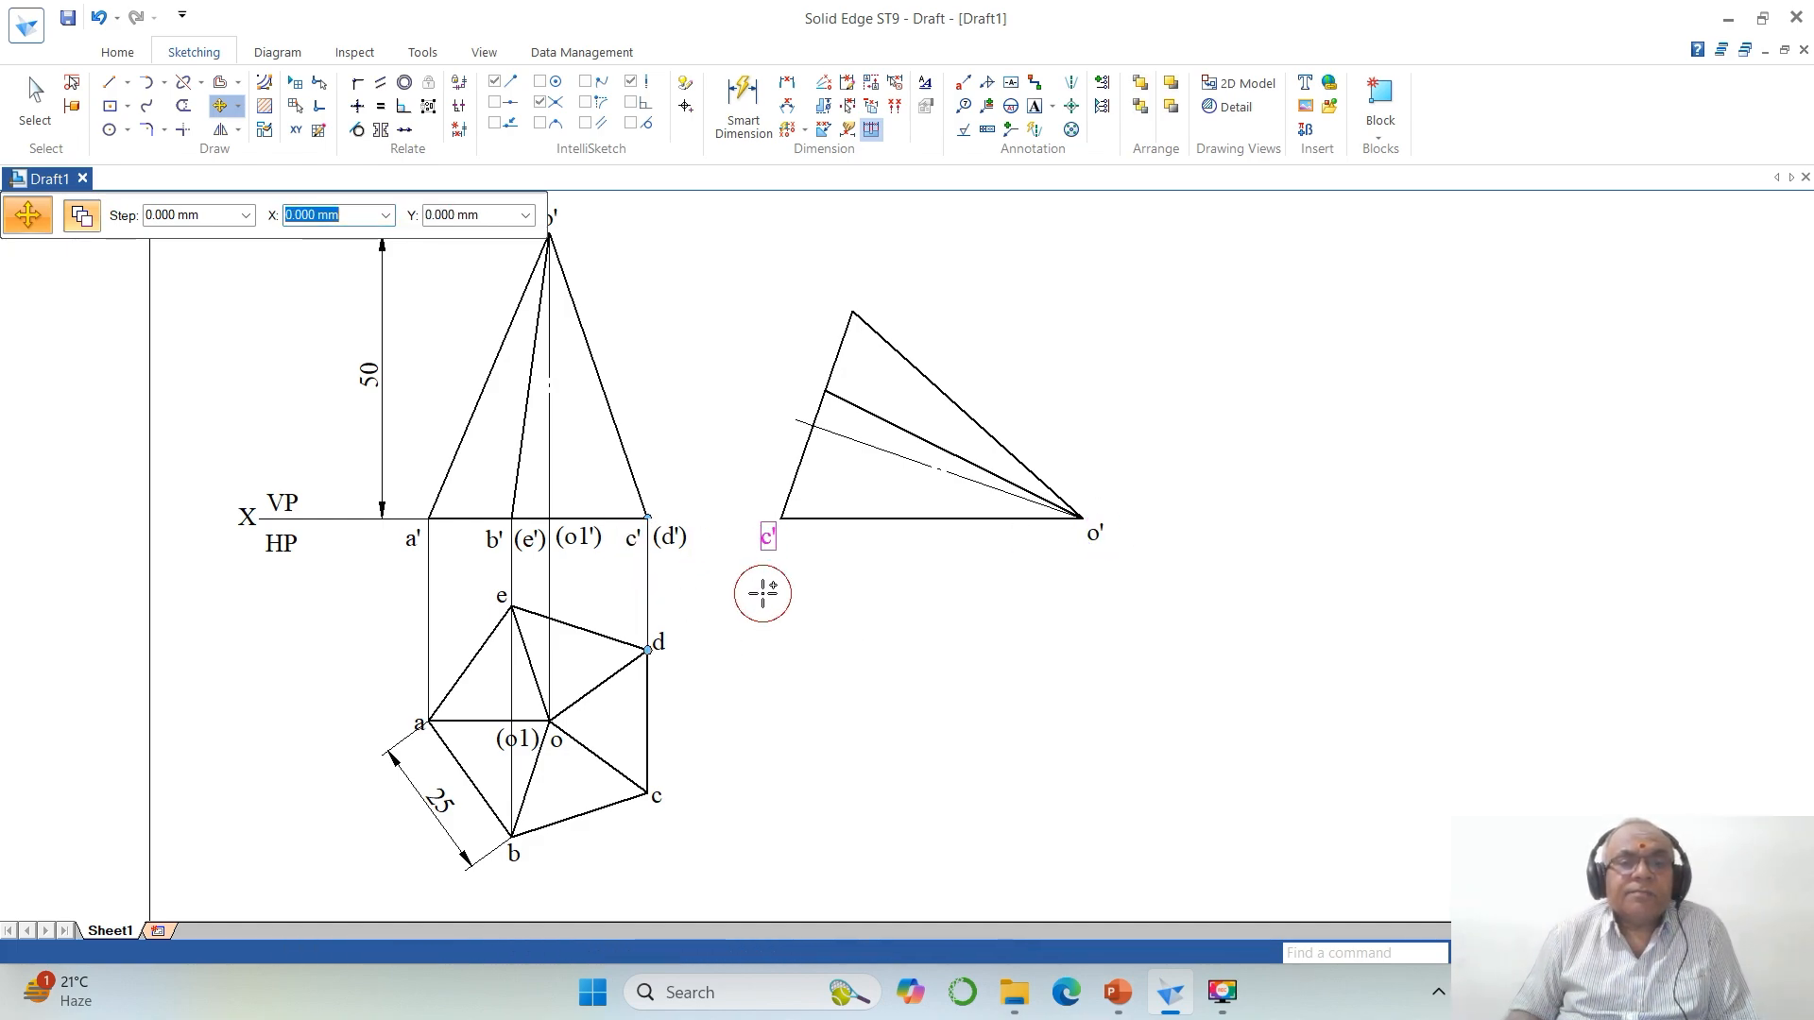
{"action": "left_click", "coordinate": [691, 595]}
{"action": "left_click", "coordinate": [682, 540]}
{"action": "left_click", "coordinate": [681, 569]}
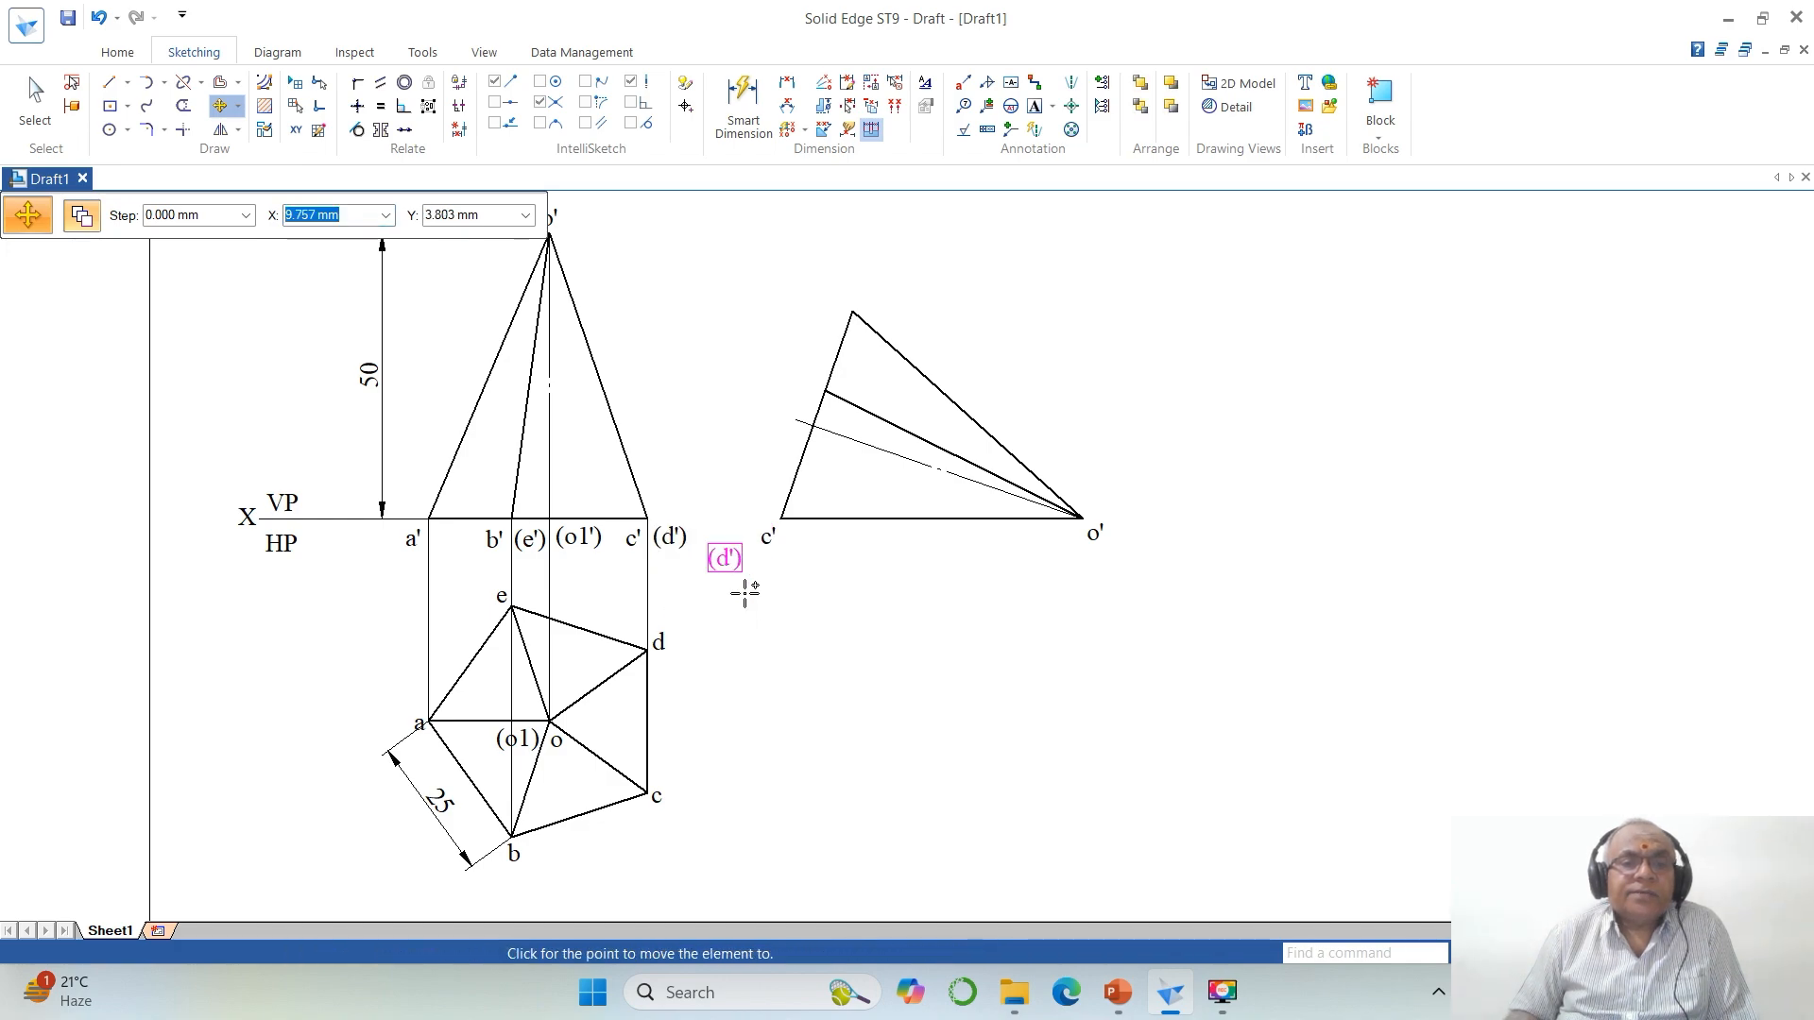
{"action": "left_click", "coordinate": [811, 573]}
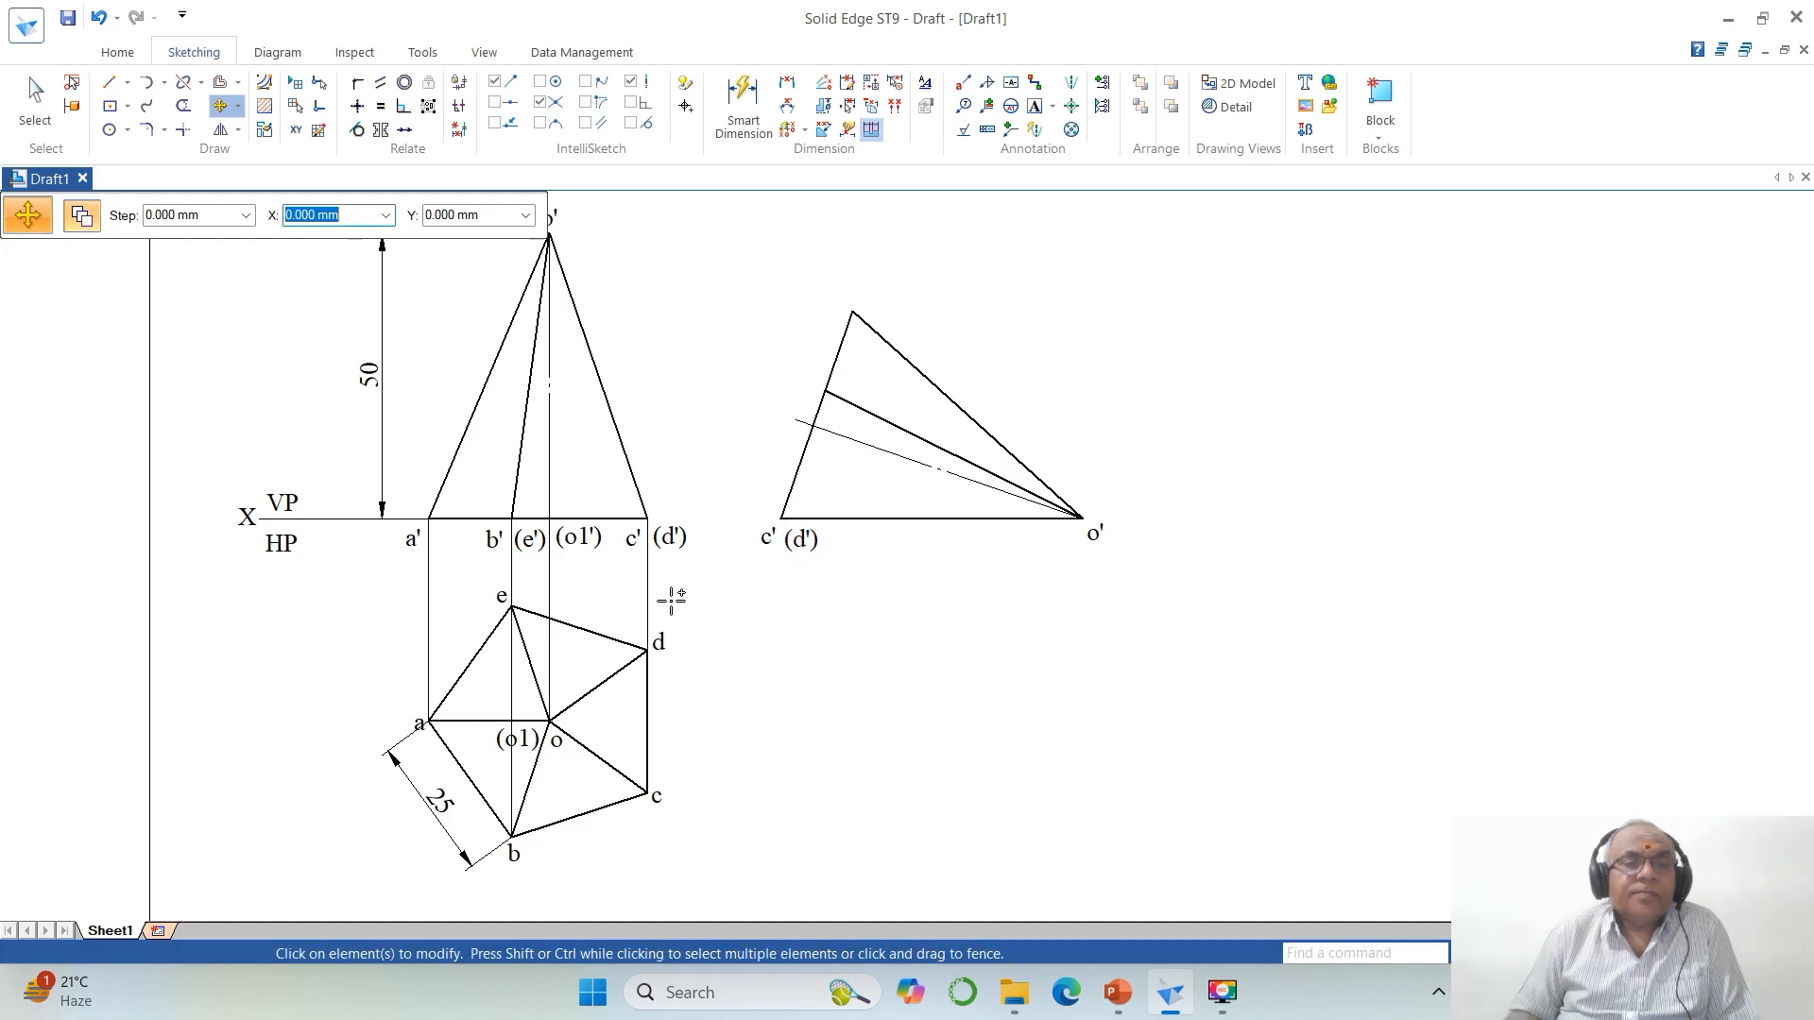
Step: Copy the labels (o1'), b', (e') and a' from the first front view to their matching points along the rotated view's base edge
{"action": "left_click", "coordinate": [585, 557]}
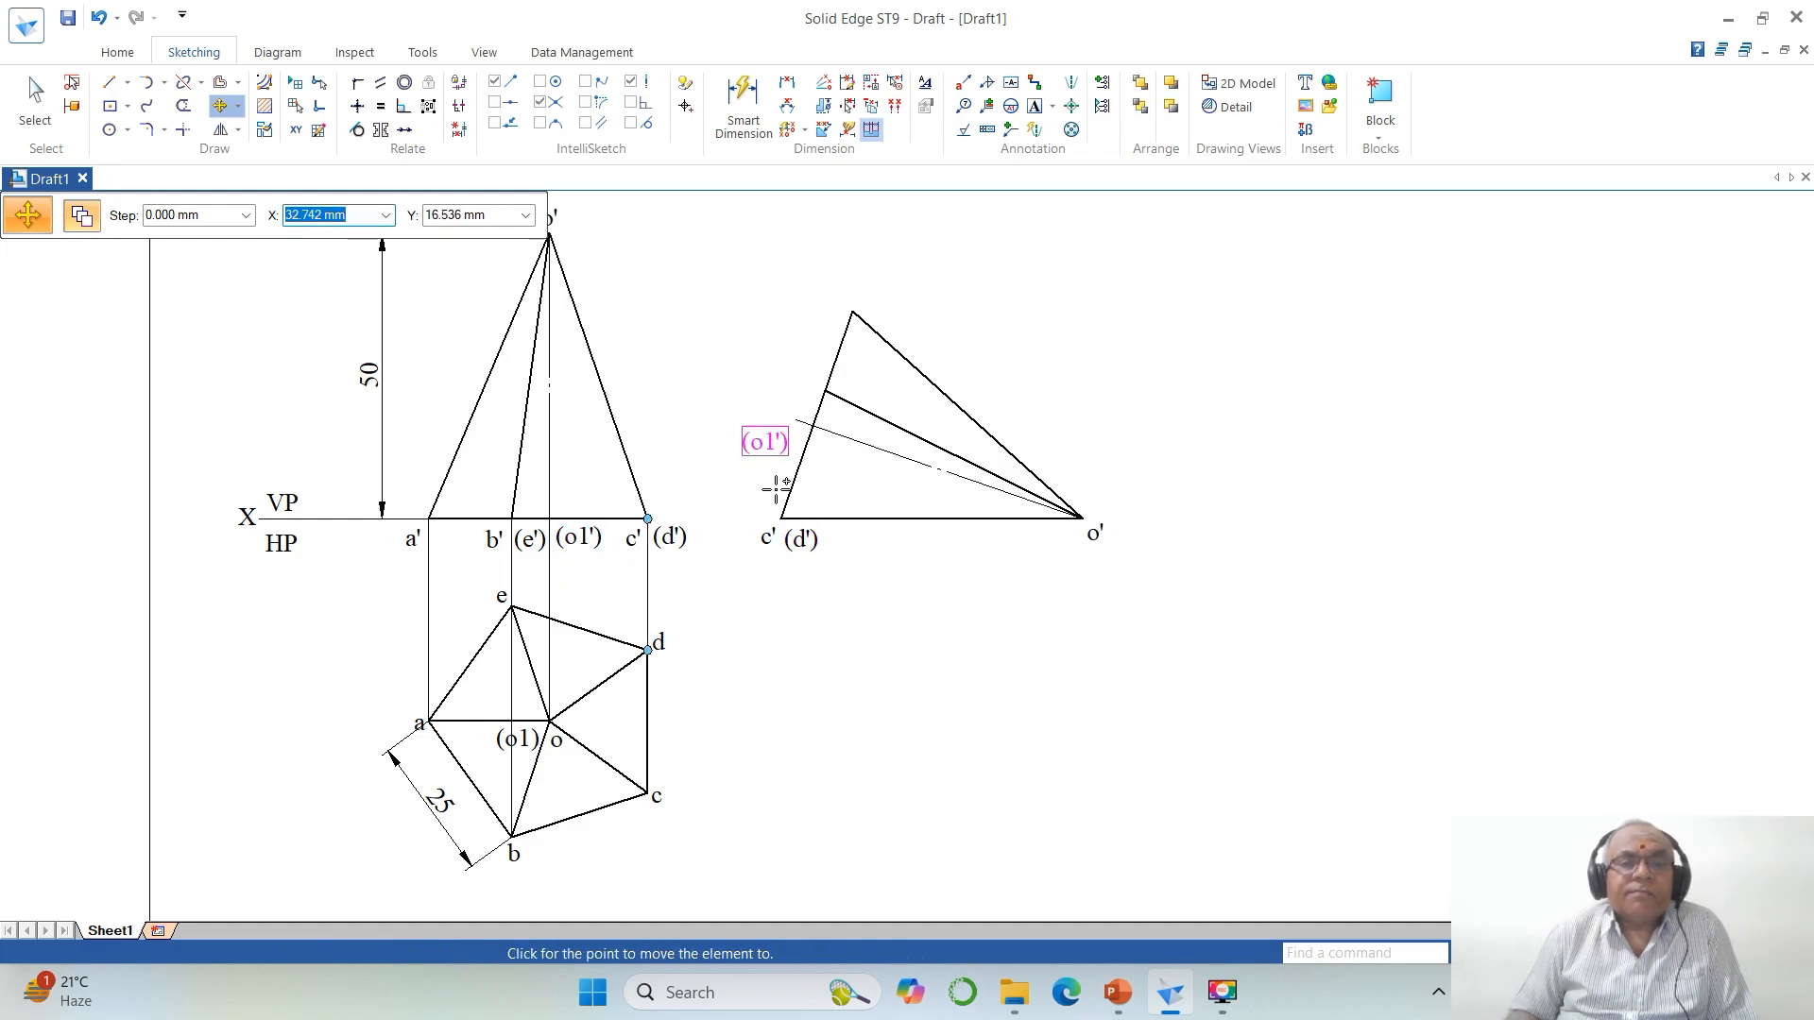
{"action": "left_click", "coordinate": [787, 482]}
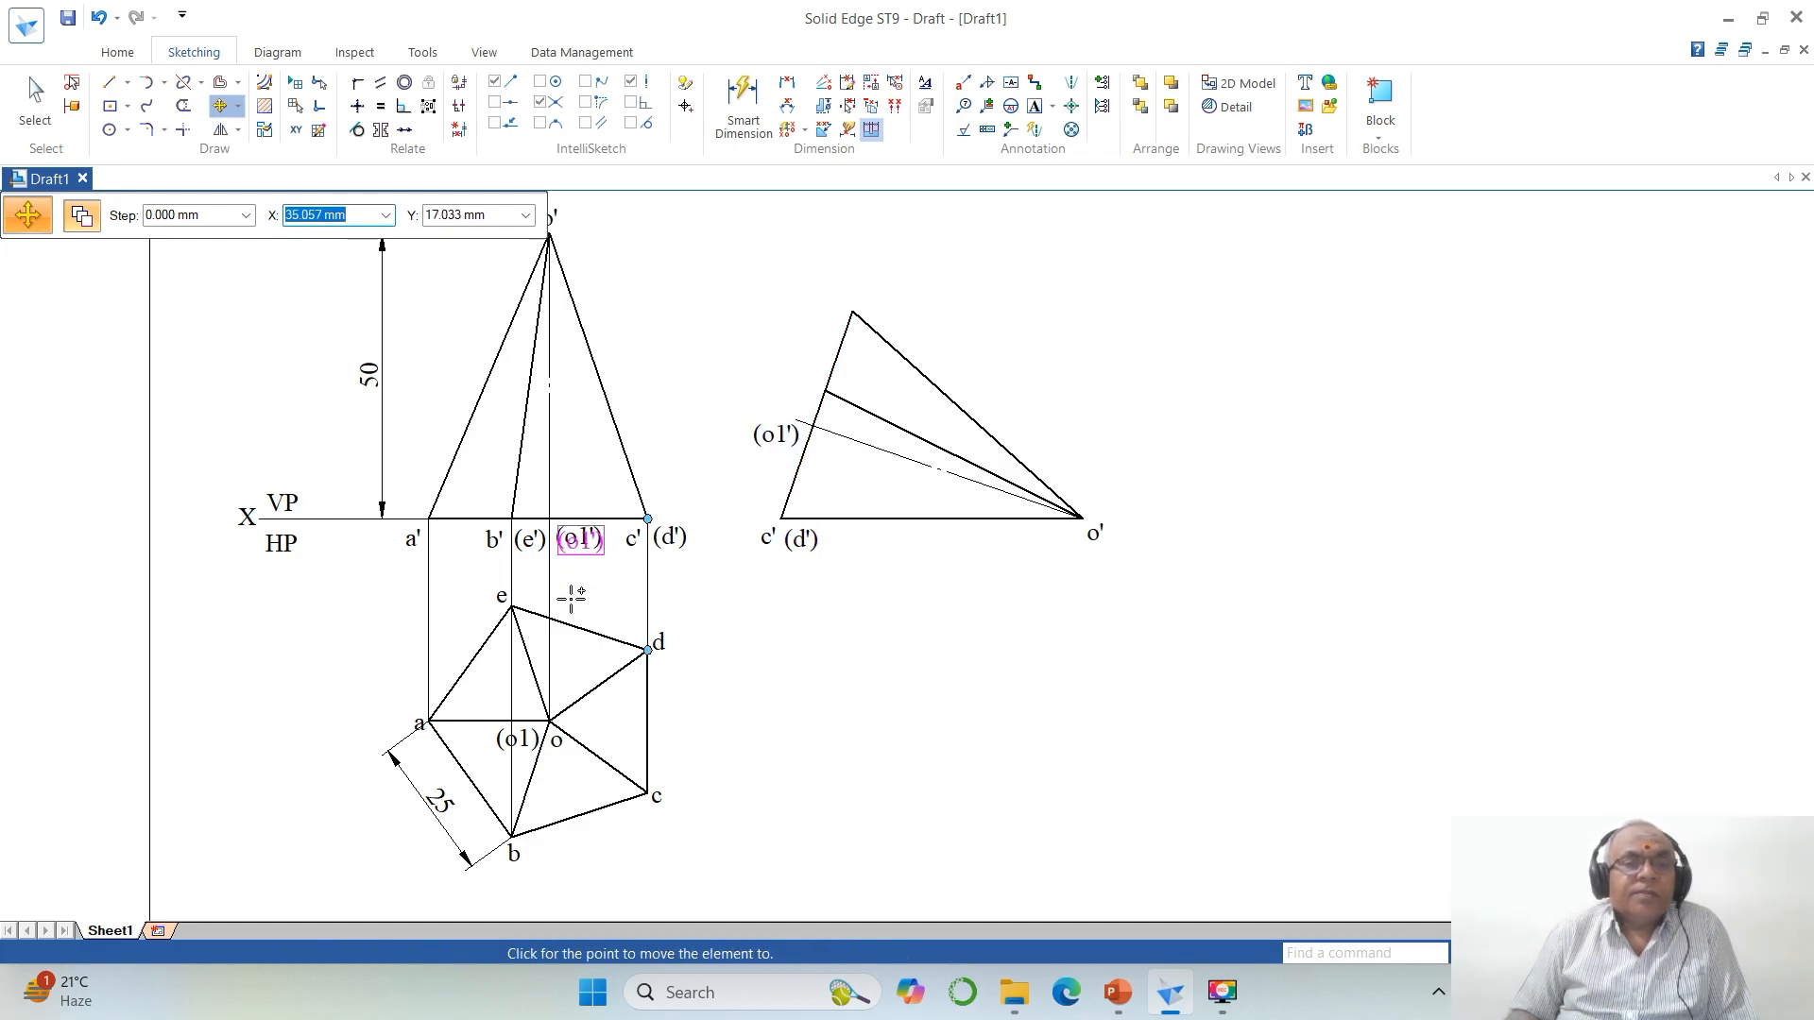
{"action": "left_click", "coordinate": [491, 565]}
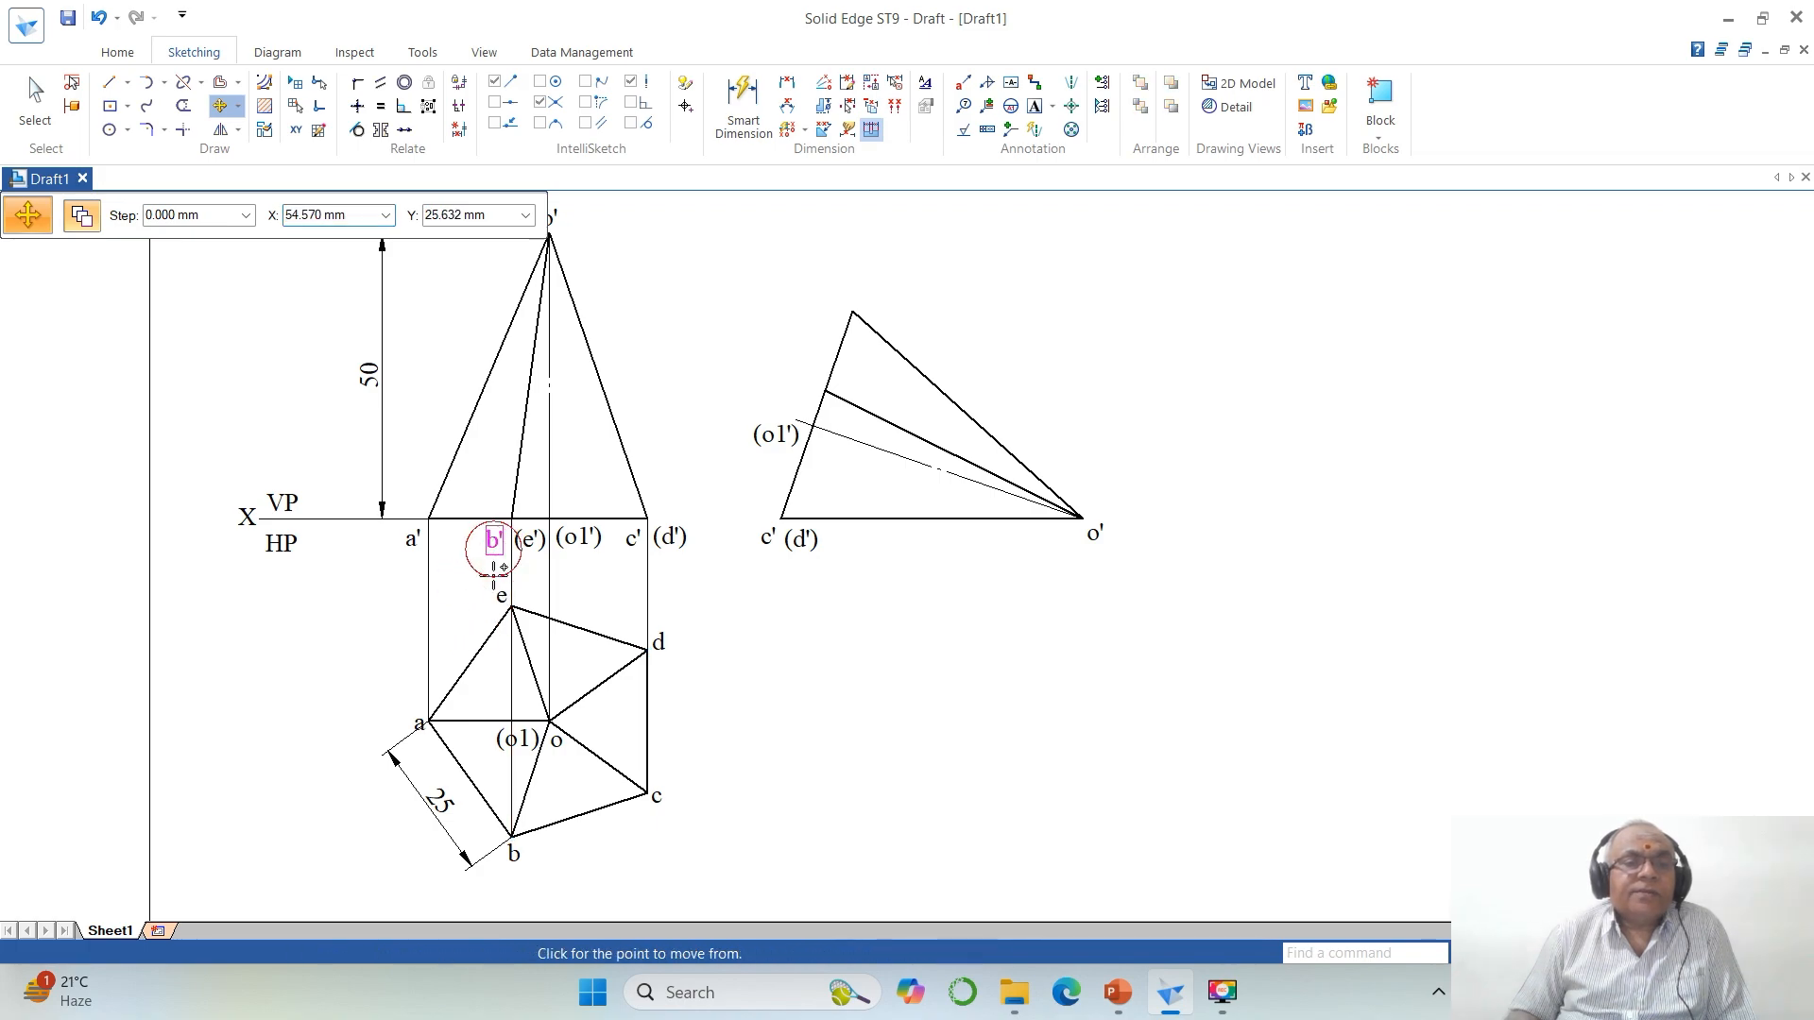
{"action": "left_click", "coordinate": [814, 424]}
{"action": "left_click", "coordinate": [529, 540]}
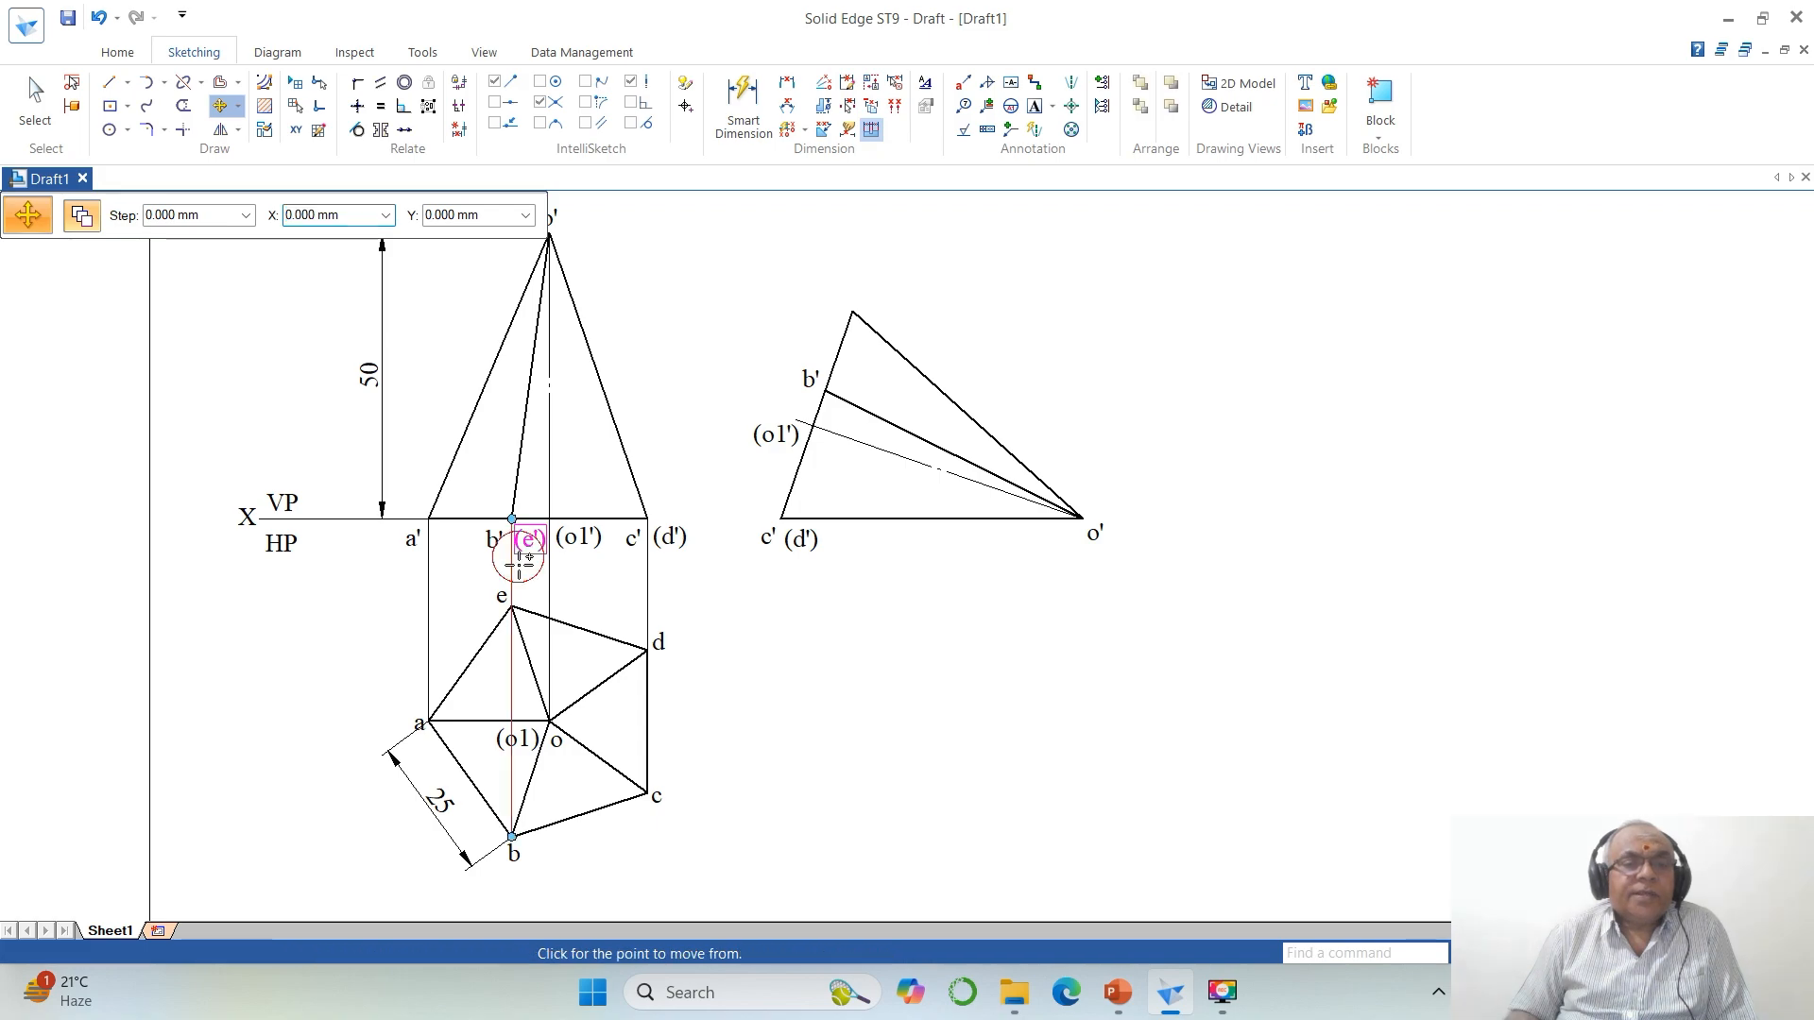
{"action": "left_click", "coordinate": [776, 437]}
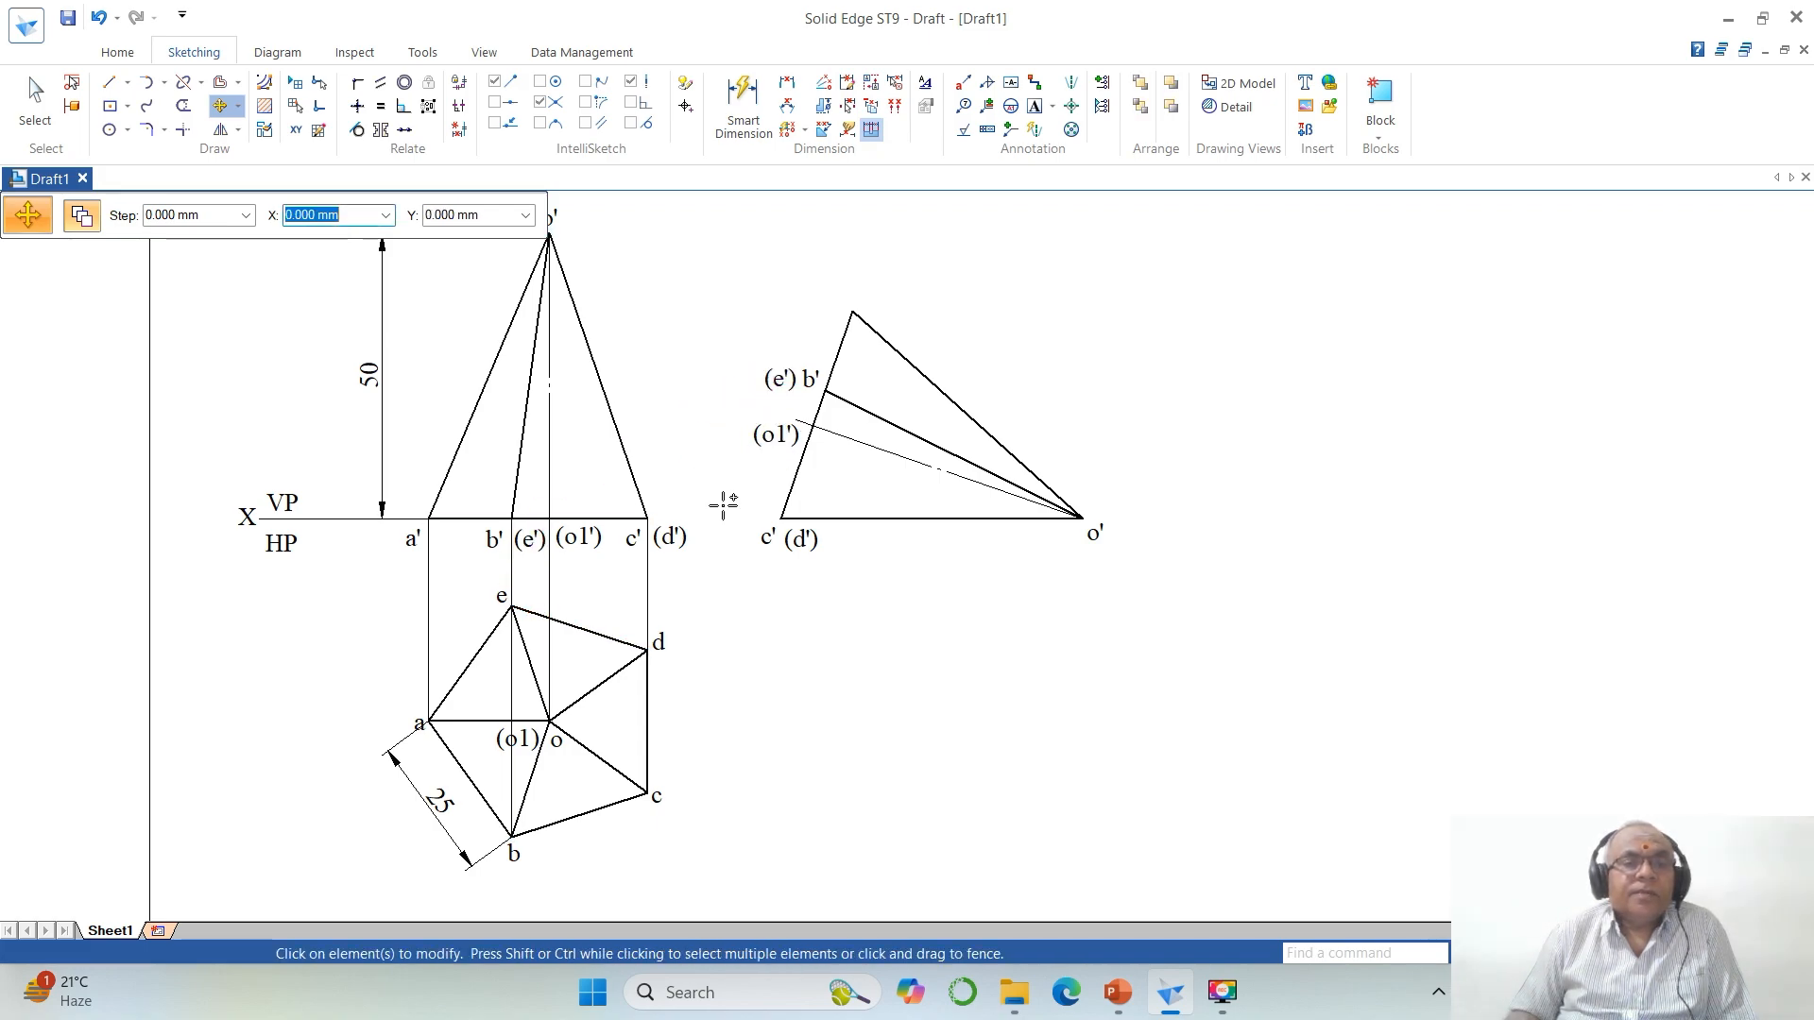
{"action": "left_click", "coordinate": [415, 574]}
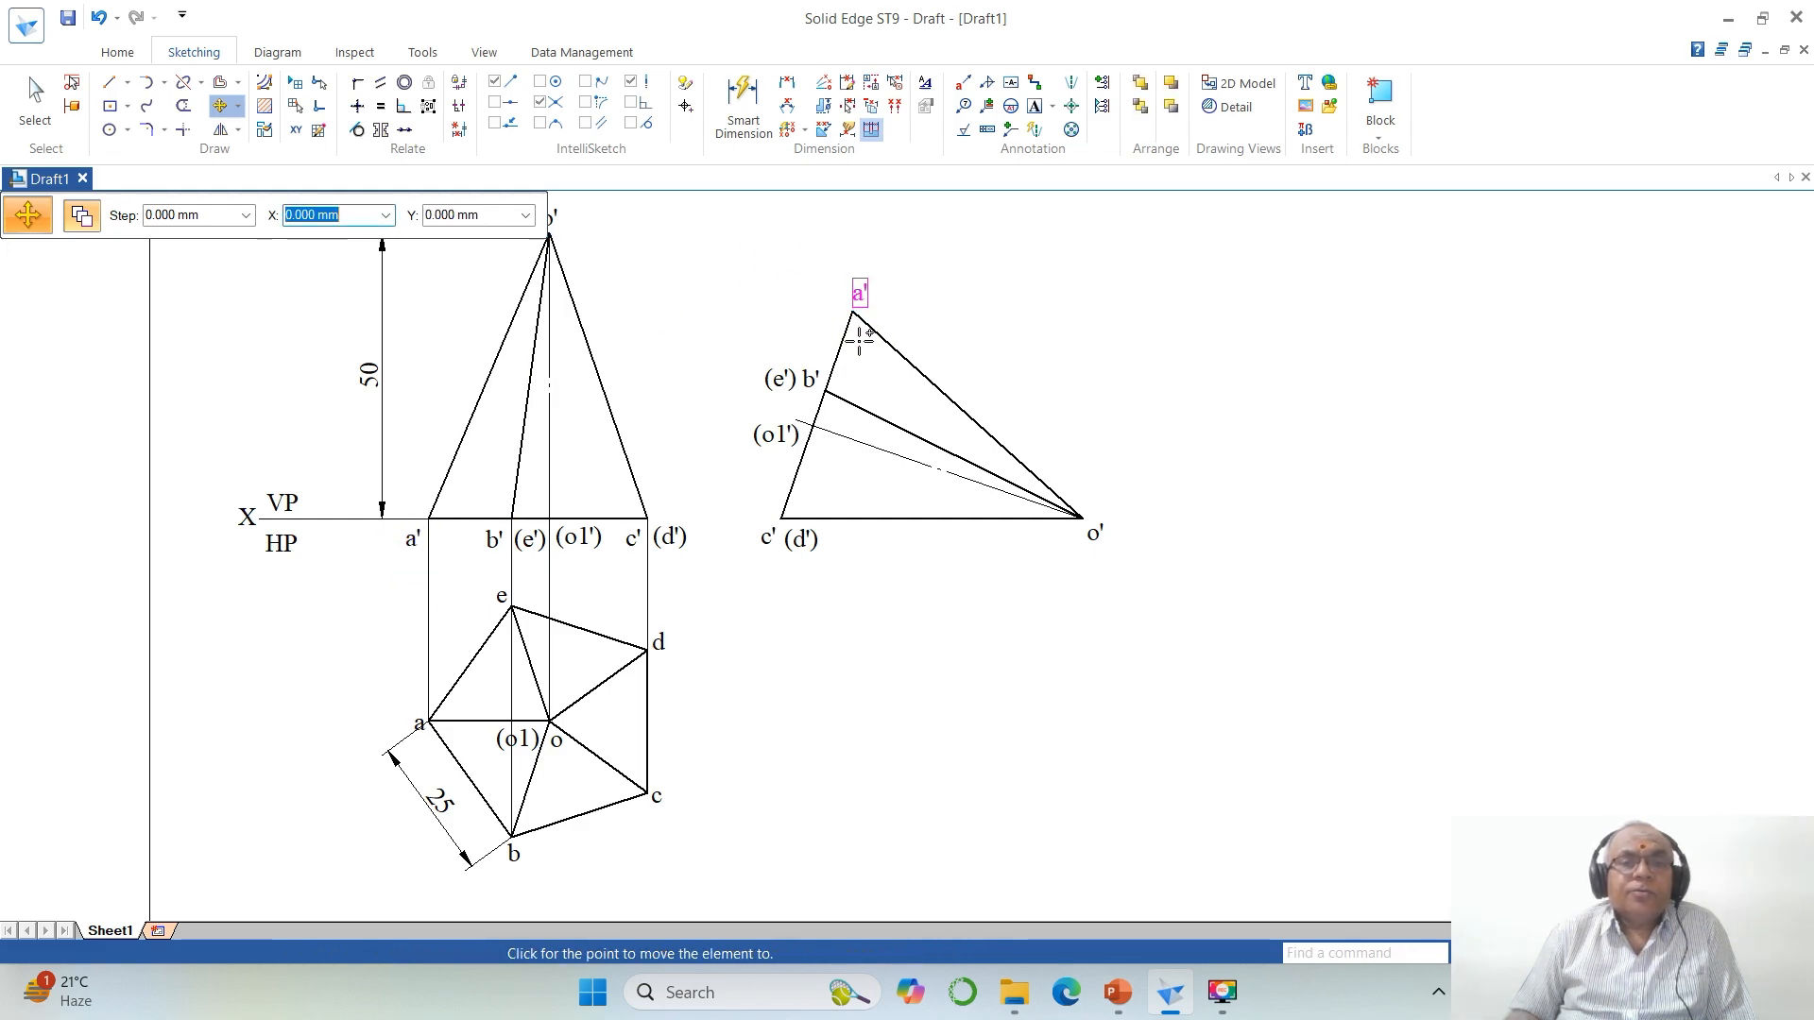
{"action": "left_click", "coordinate": [858, 339]}
Step: Draw the XY line from c' of the first front view to c' of the rotated one, continuing into a vertical projector about 54 mm down
{"action": "left_click", "coordinate": [111, 85]}
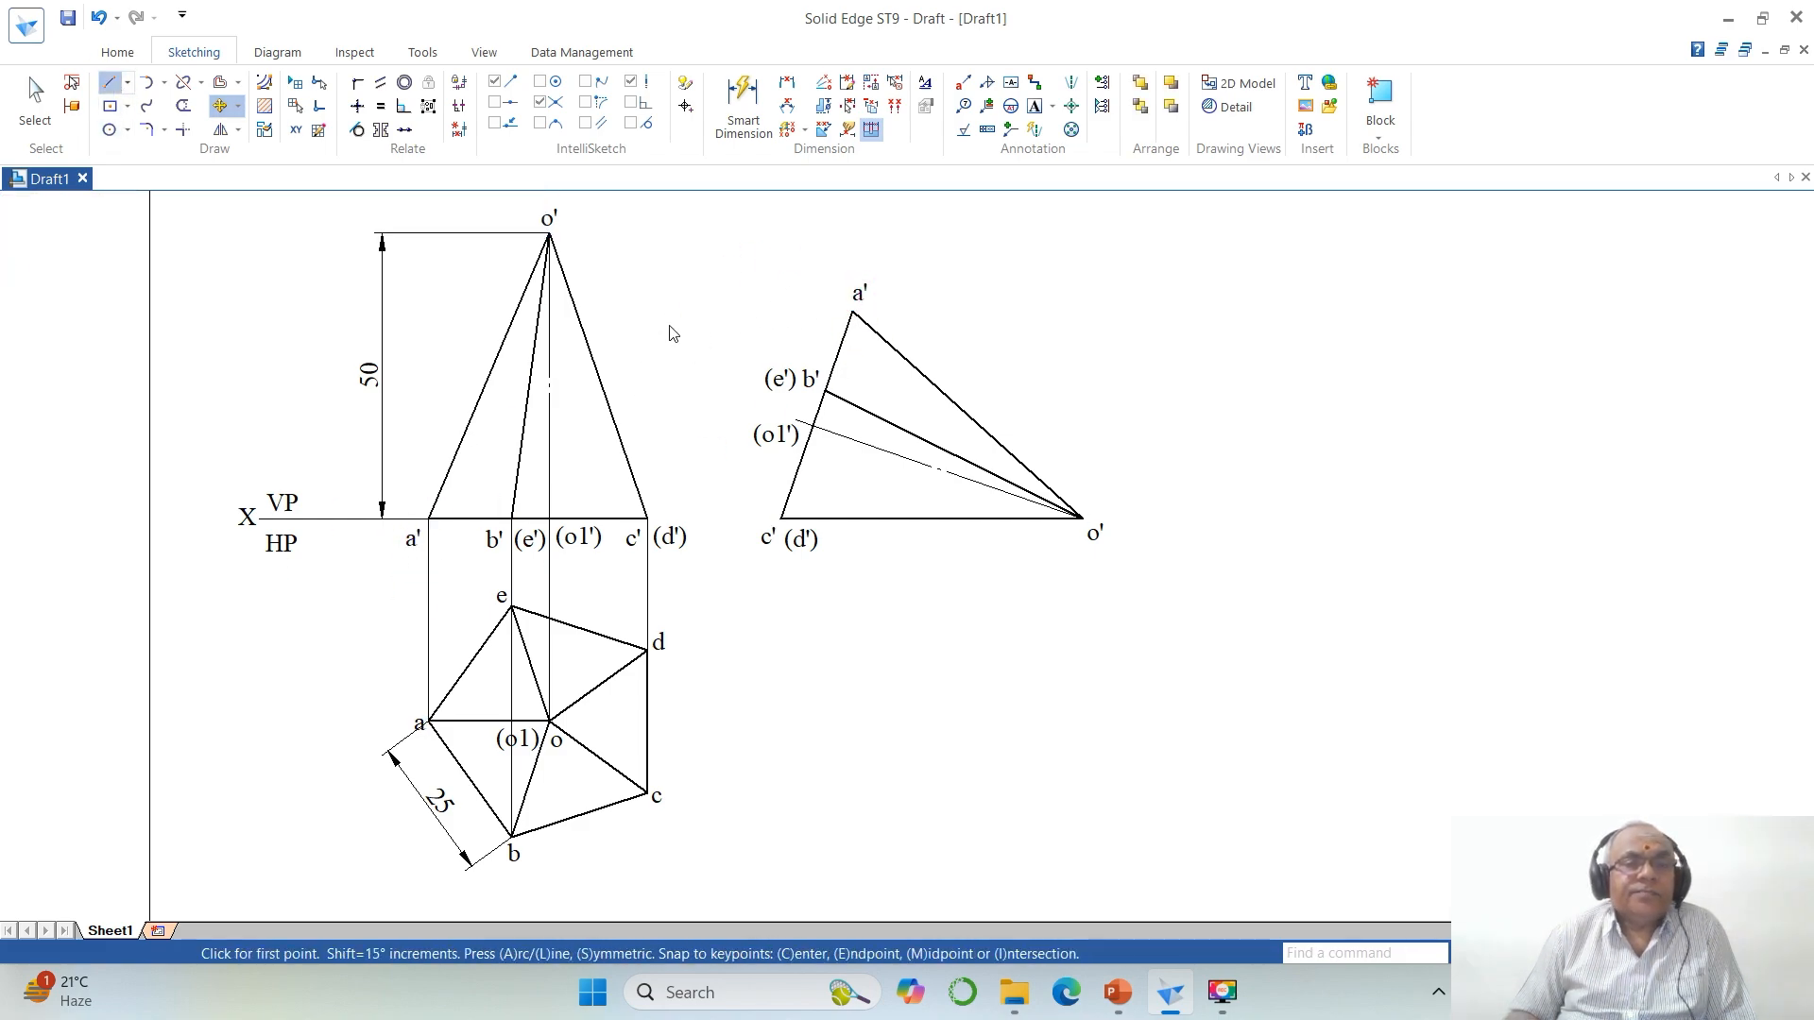
{"action": "left_click", "coordinate": [647, 519]}
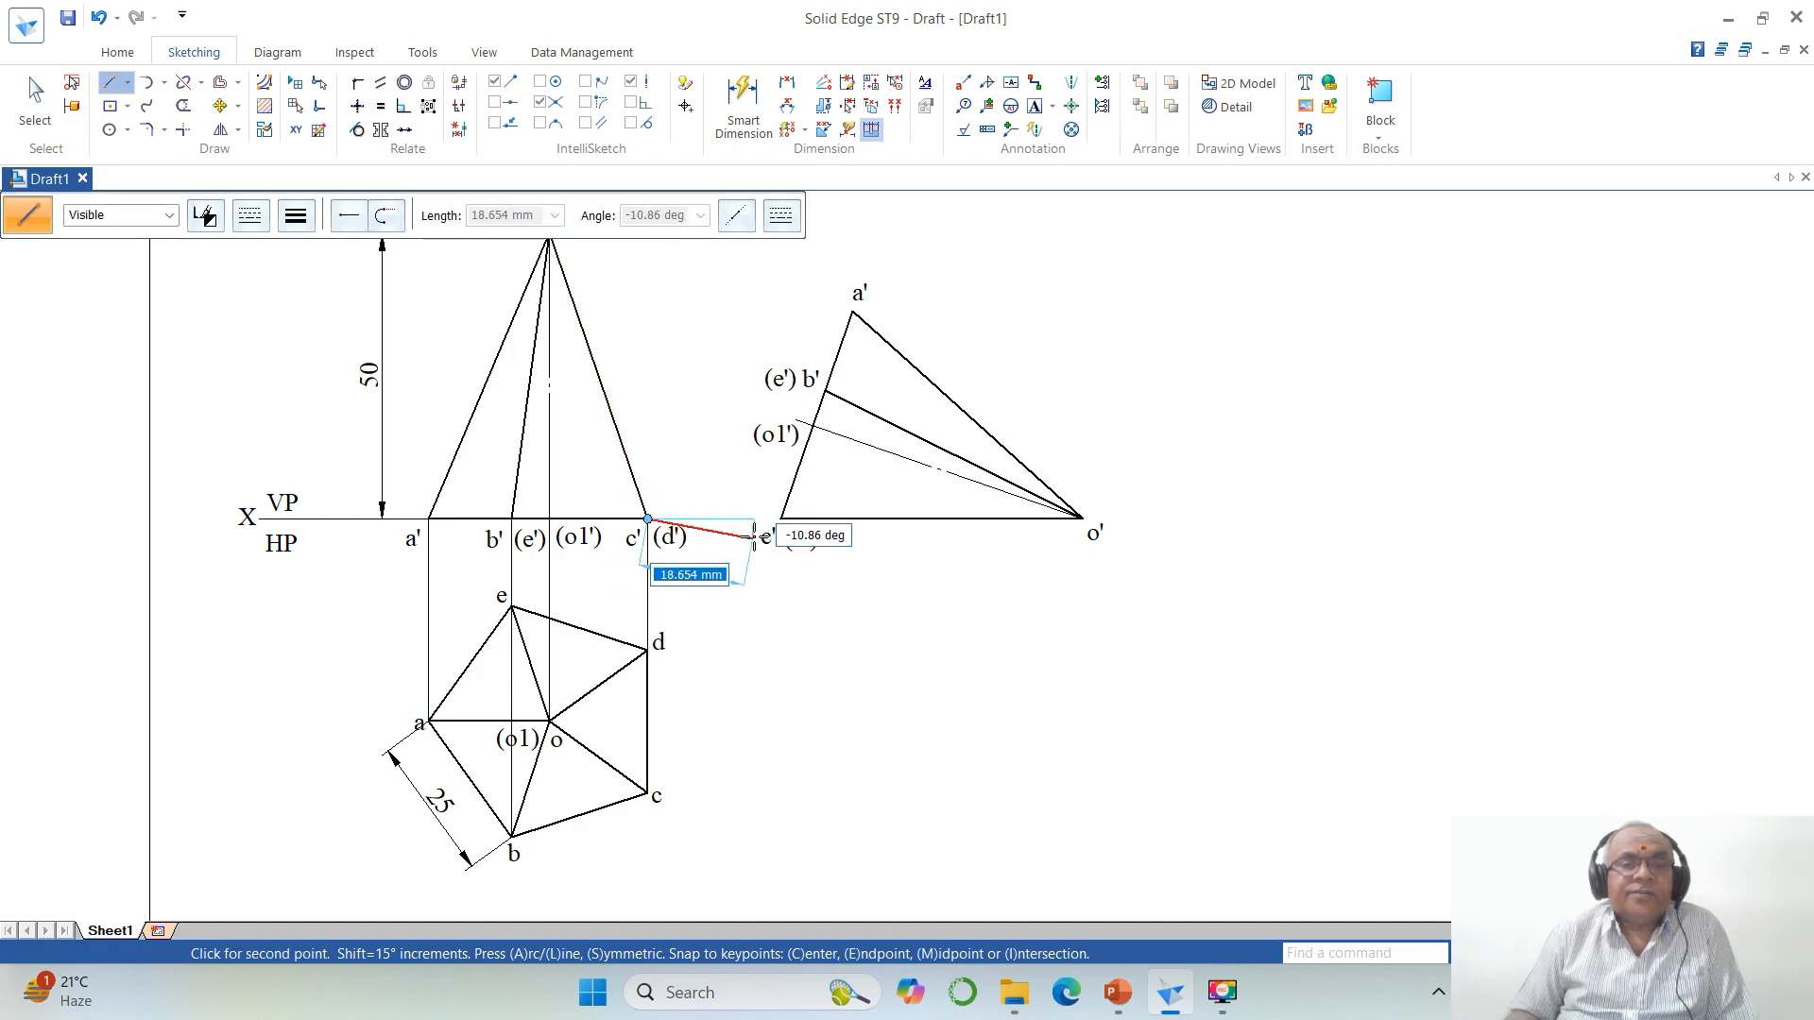
{"action": "left_click", "coordinate": [781, 518]}
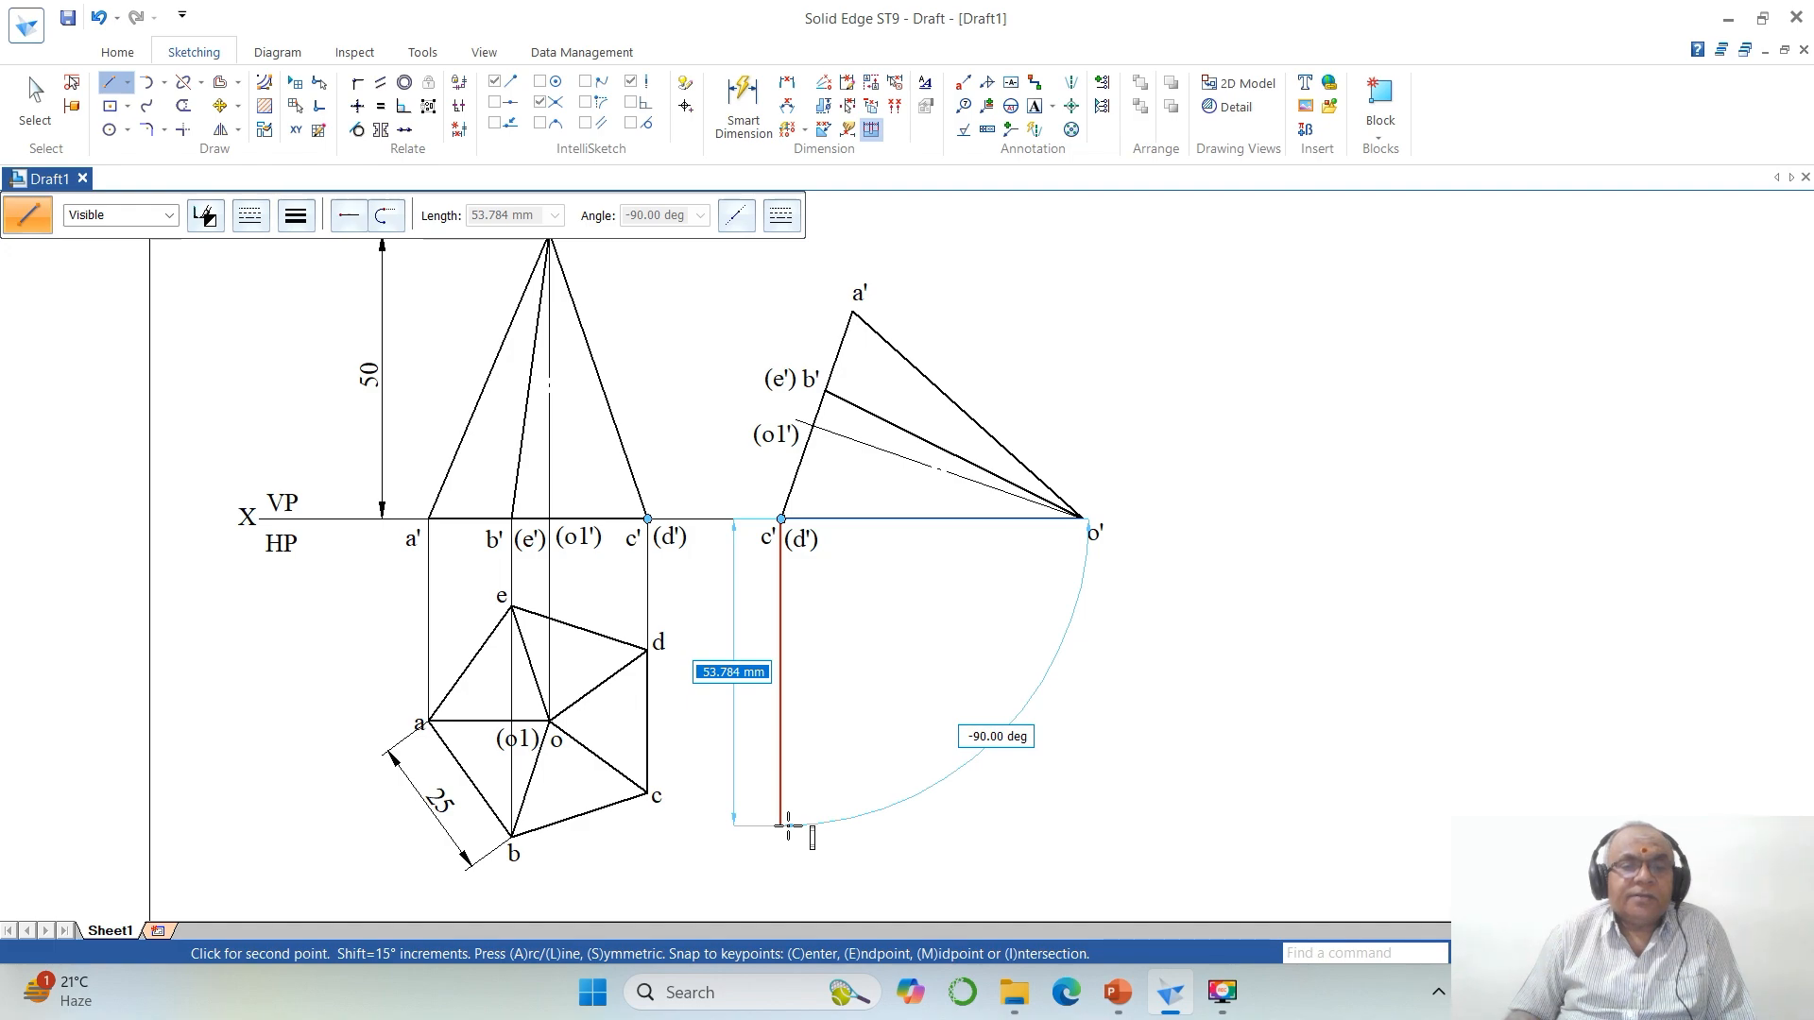
{"action": "left_click", "coordinate": [781, 825]}
{"action": "key", "text": "Escape"}
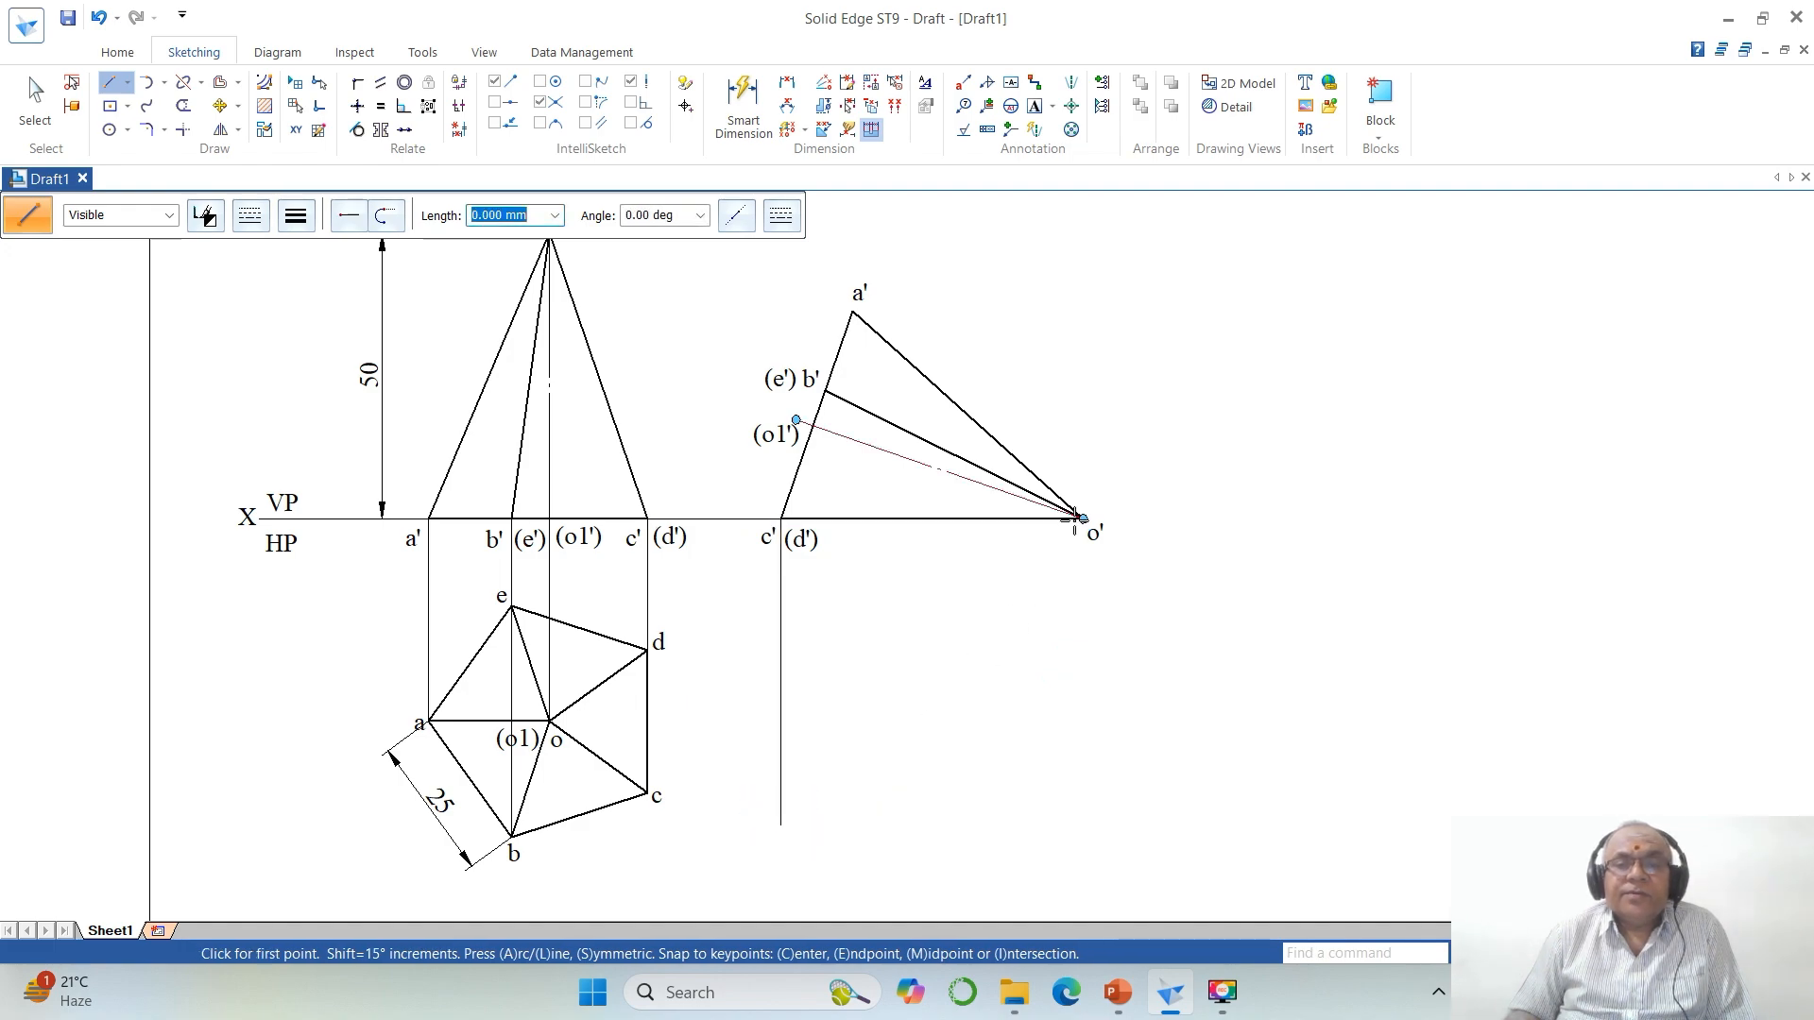
Step: Draw a vertical projector about 53 mm long downward from the apex o' of the rotated front view
{"action": "left_click", "coordinate": [1081, 519]}
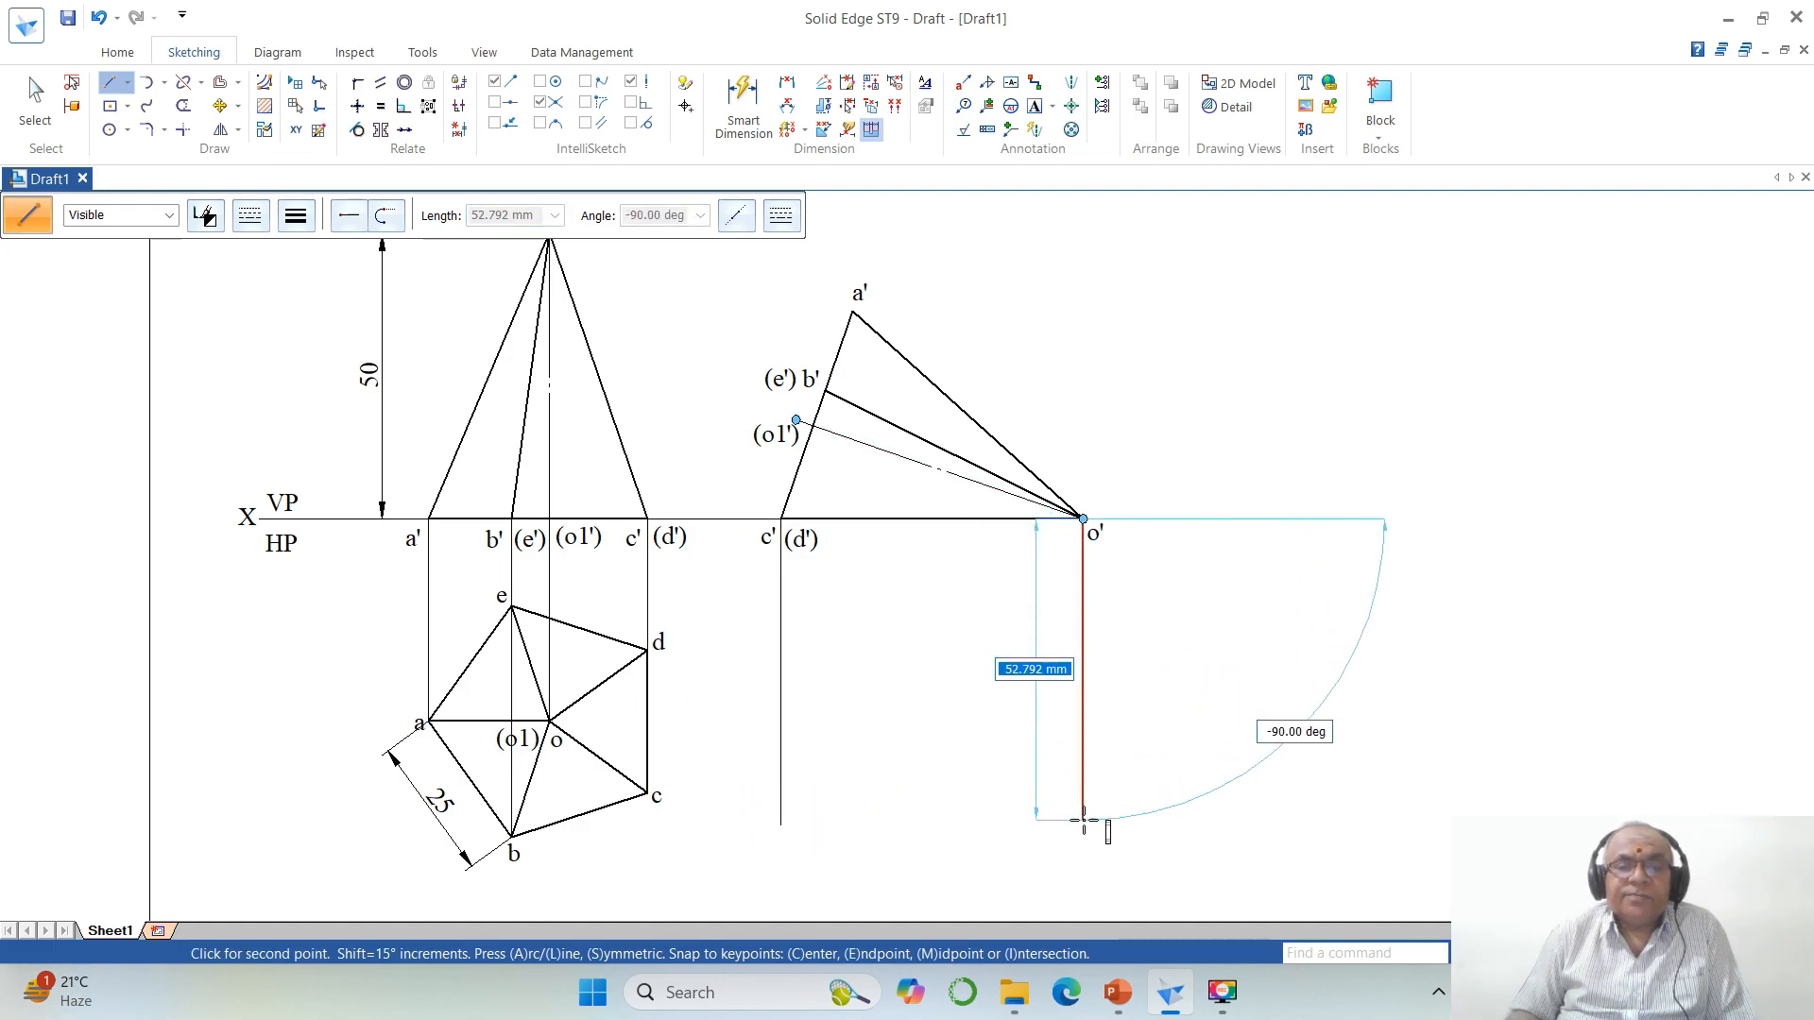
{"action": "left_click", "coordinate": [1083, 820]}
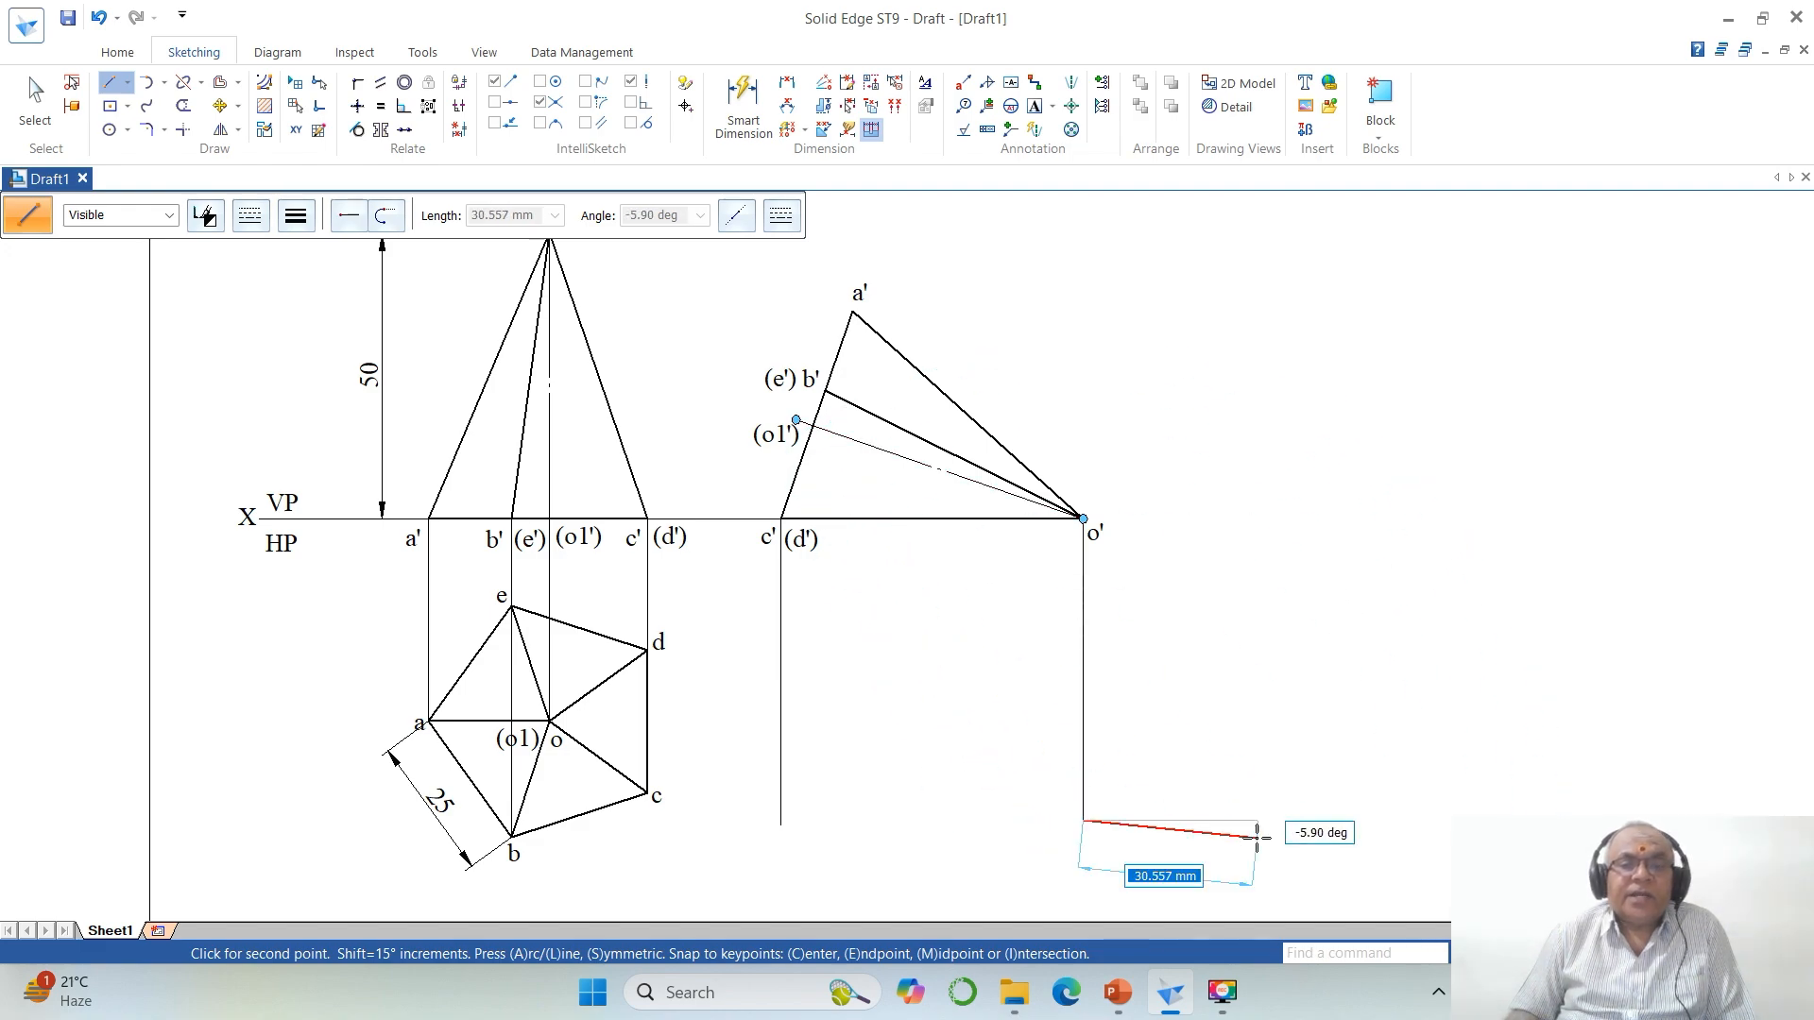
{"action": "key", "text": "Escape"}
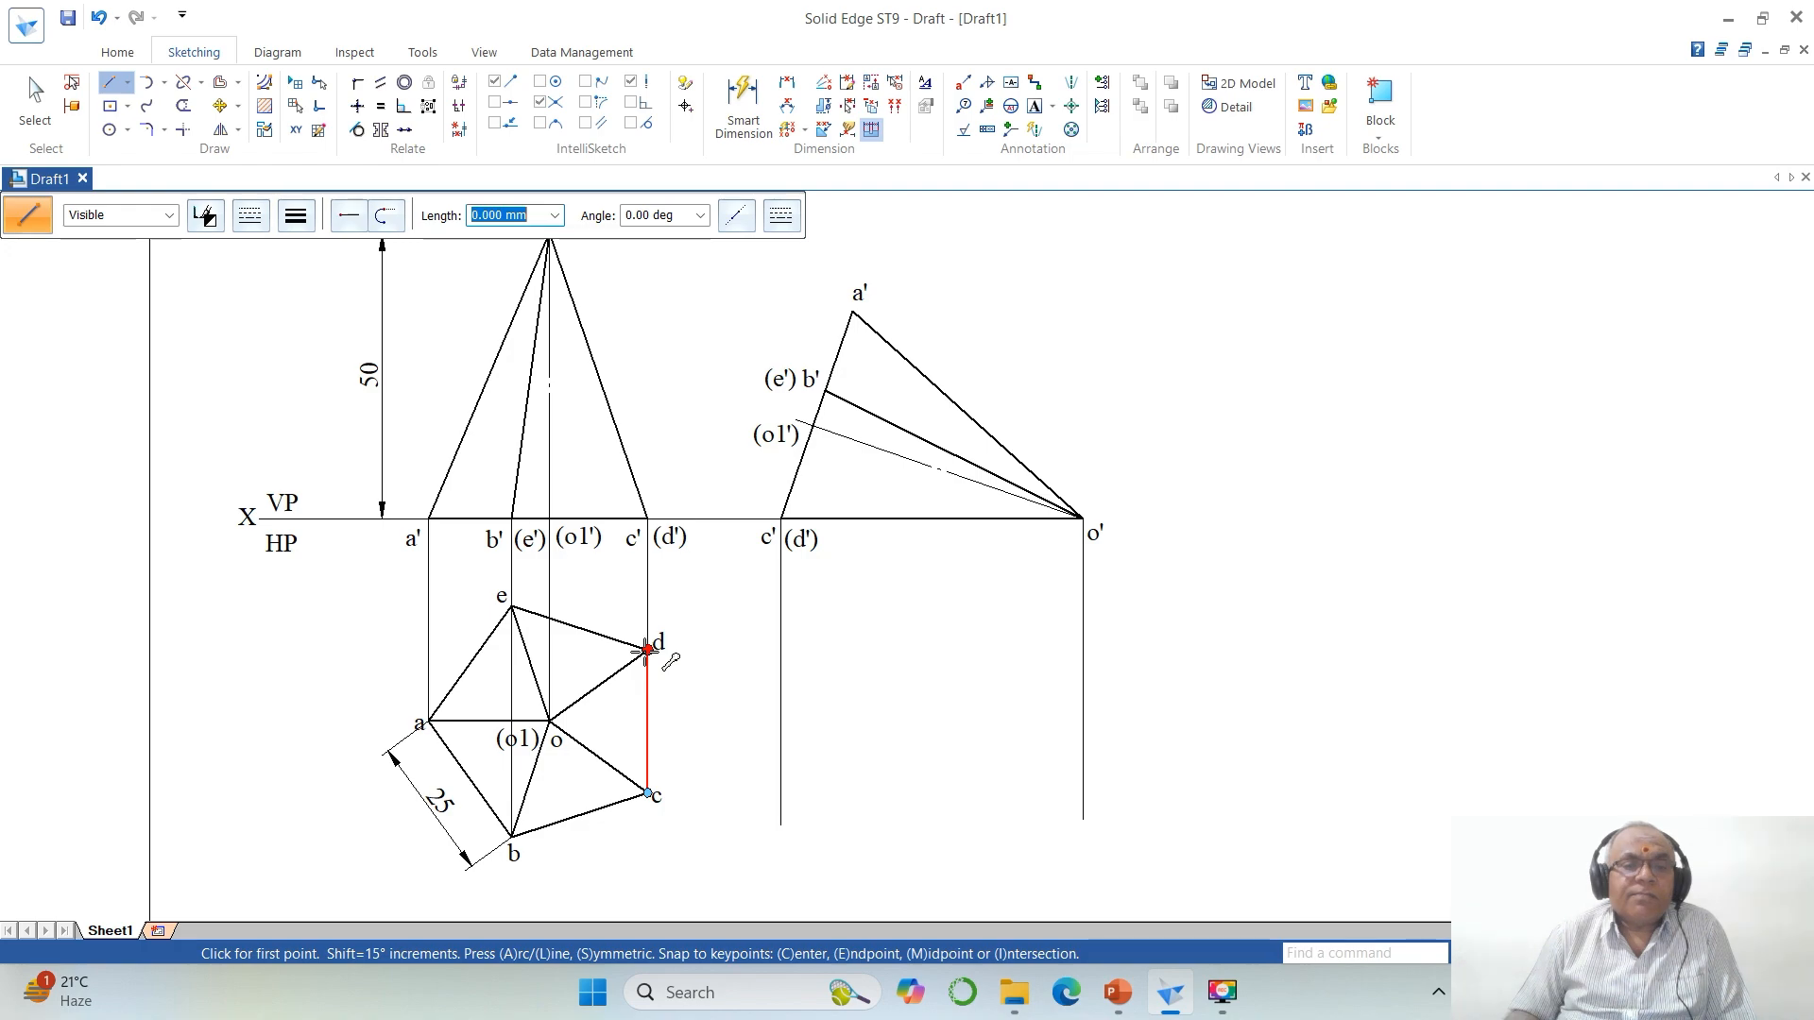
Step: Draw horizontal projectors from corners d and c of the top view, extending right past the vertical projector of c'(d')
{"action": "left_click", "coordinate": [647, 650]}
{"action": "left_click", "coordinate": [852, 651]}
{"action": "key", "text": "Escape"}
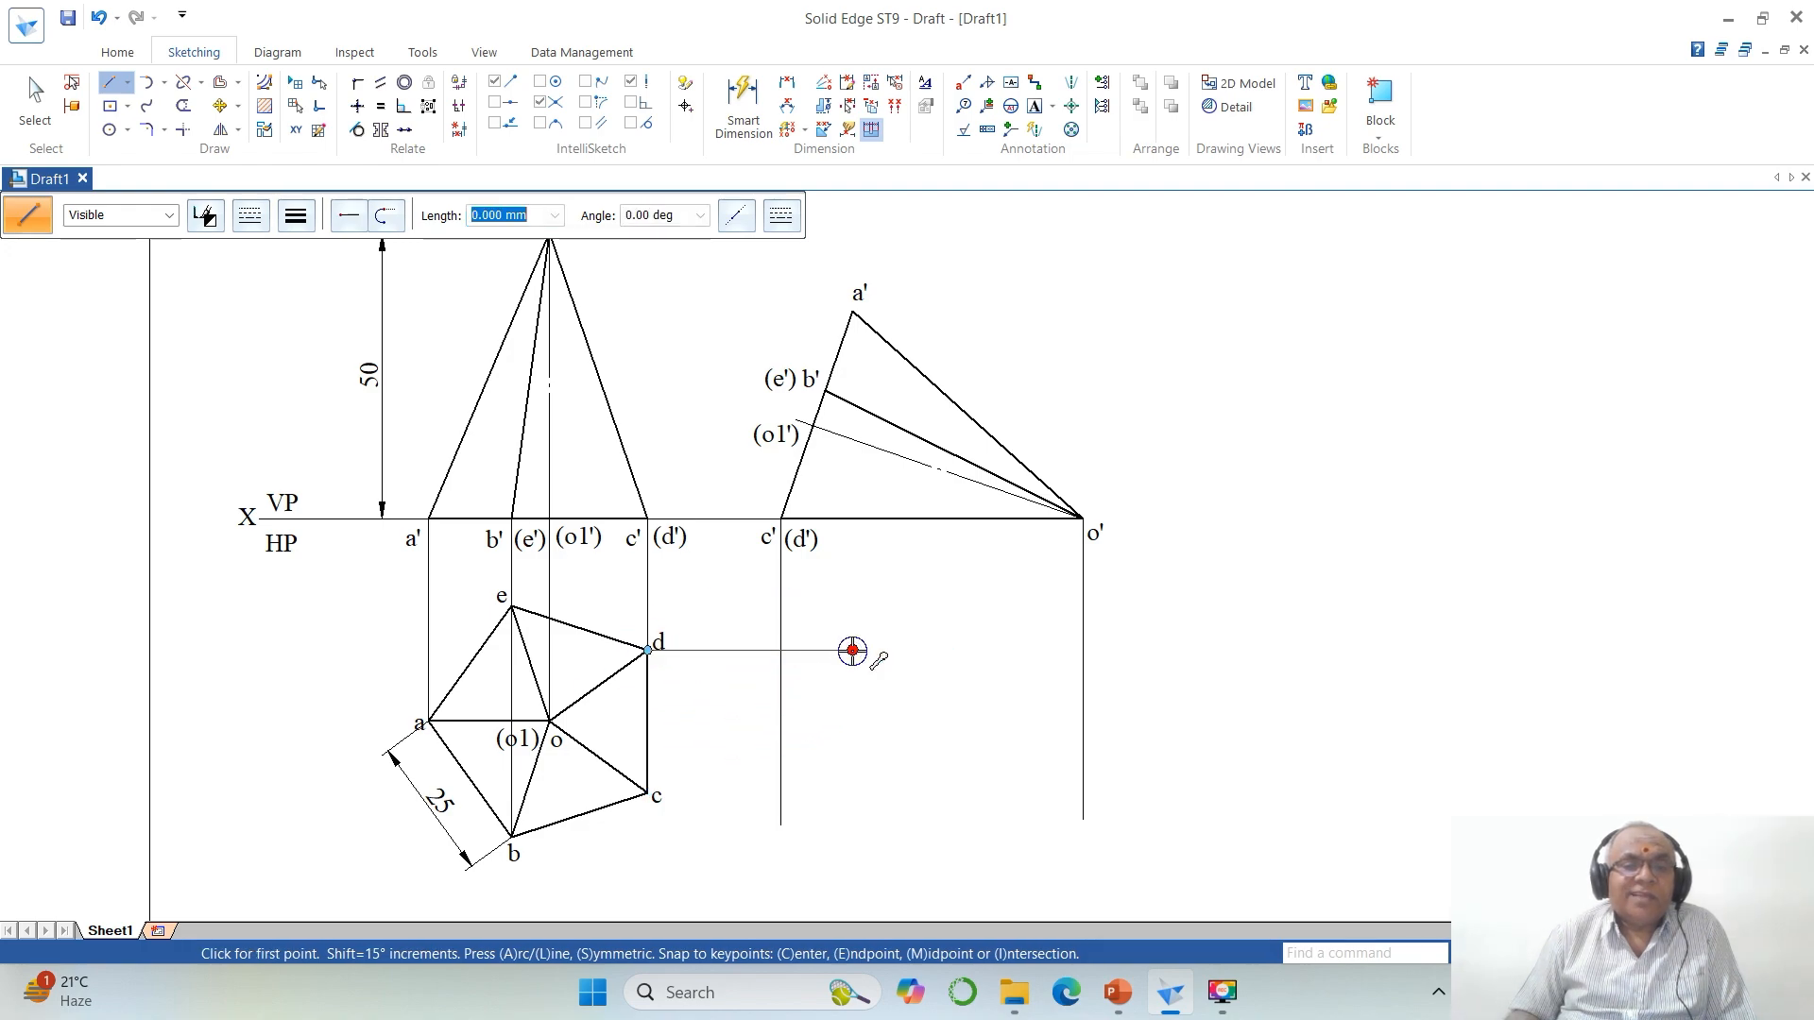
{"action": "left_click", "coordinate": [638, 800]}
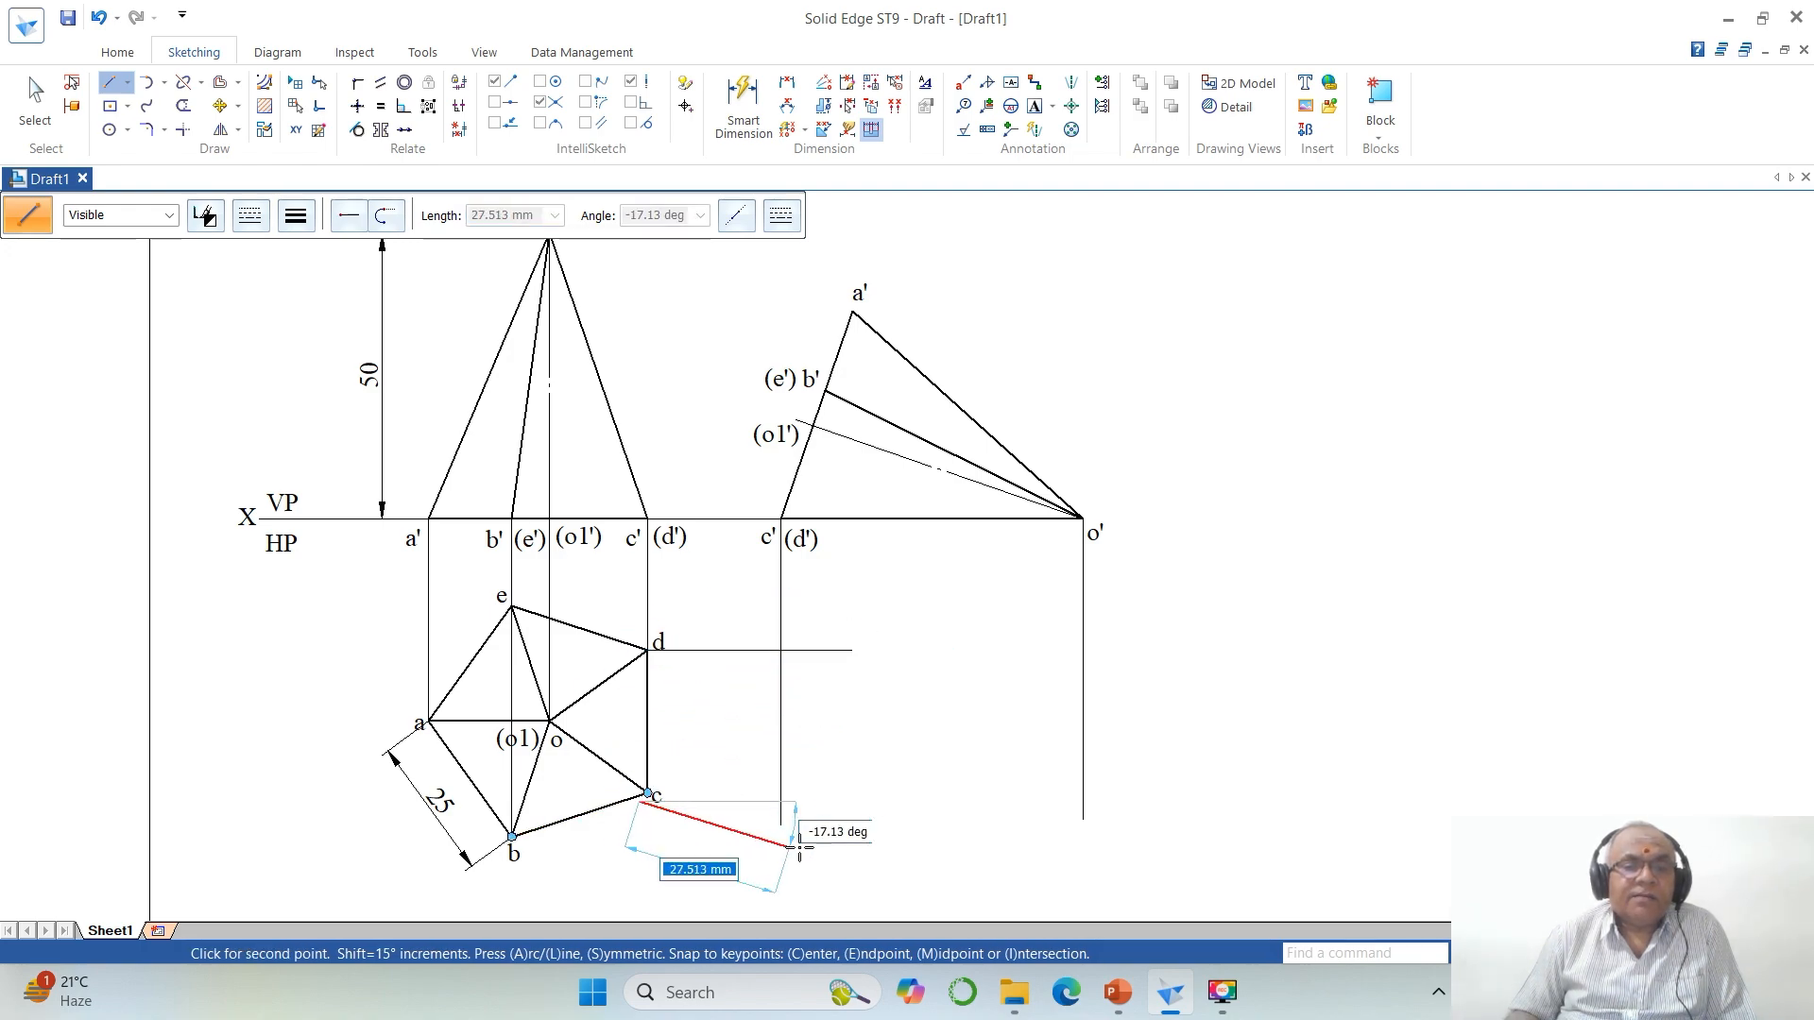
{"action": "key", "text": "Escape"}
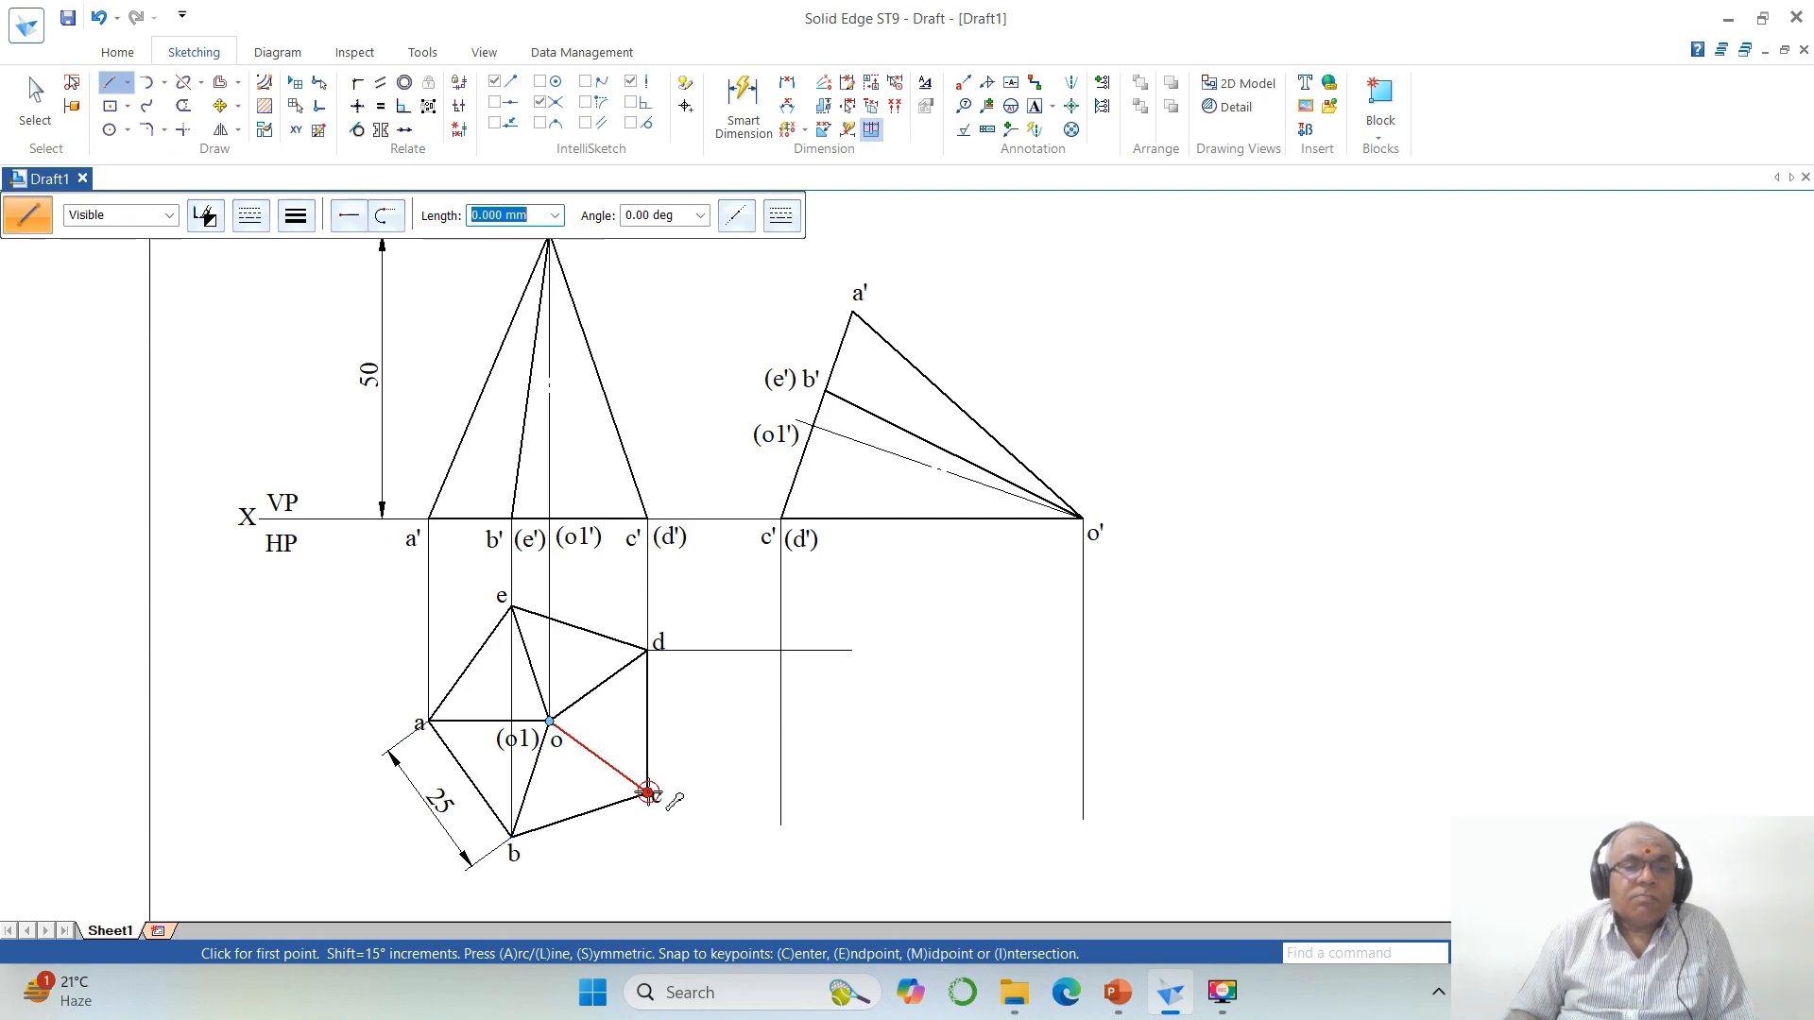
{"action": "left_click", "coordinate": [648, 794]}
{"action": "left_click", "coordinate": [887, 793]}
{"action": "key", "text": "Escape"}
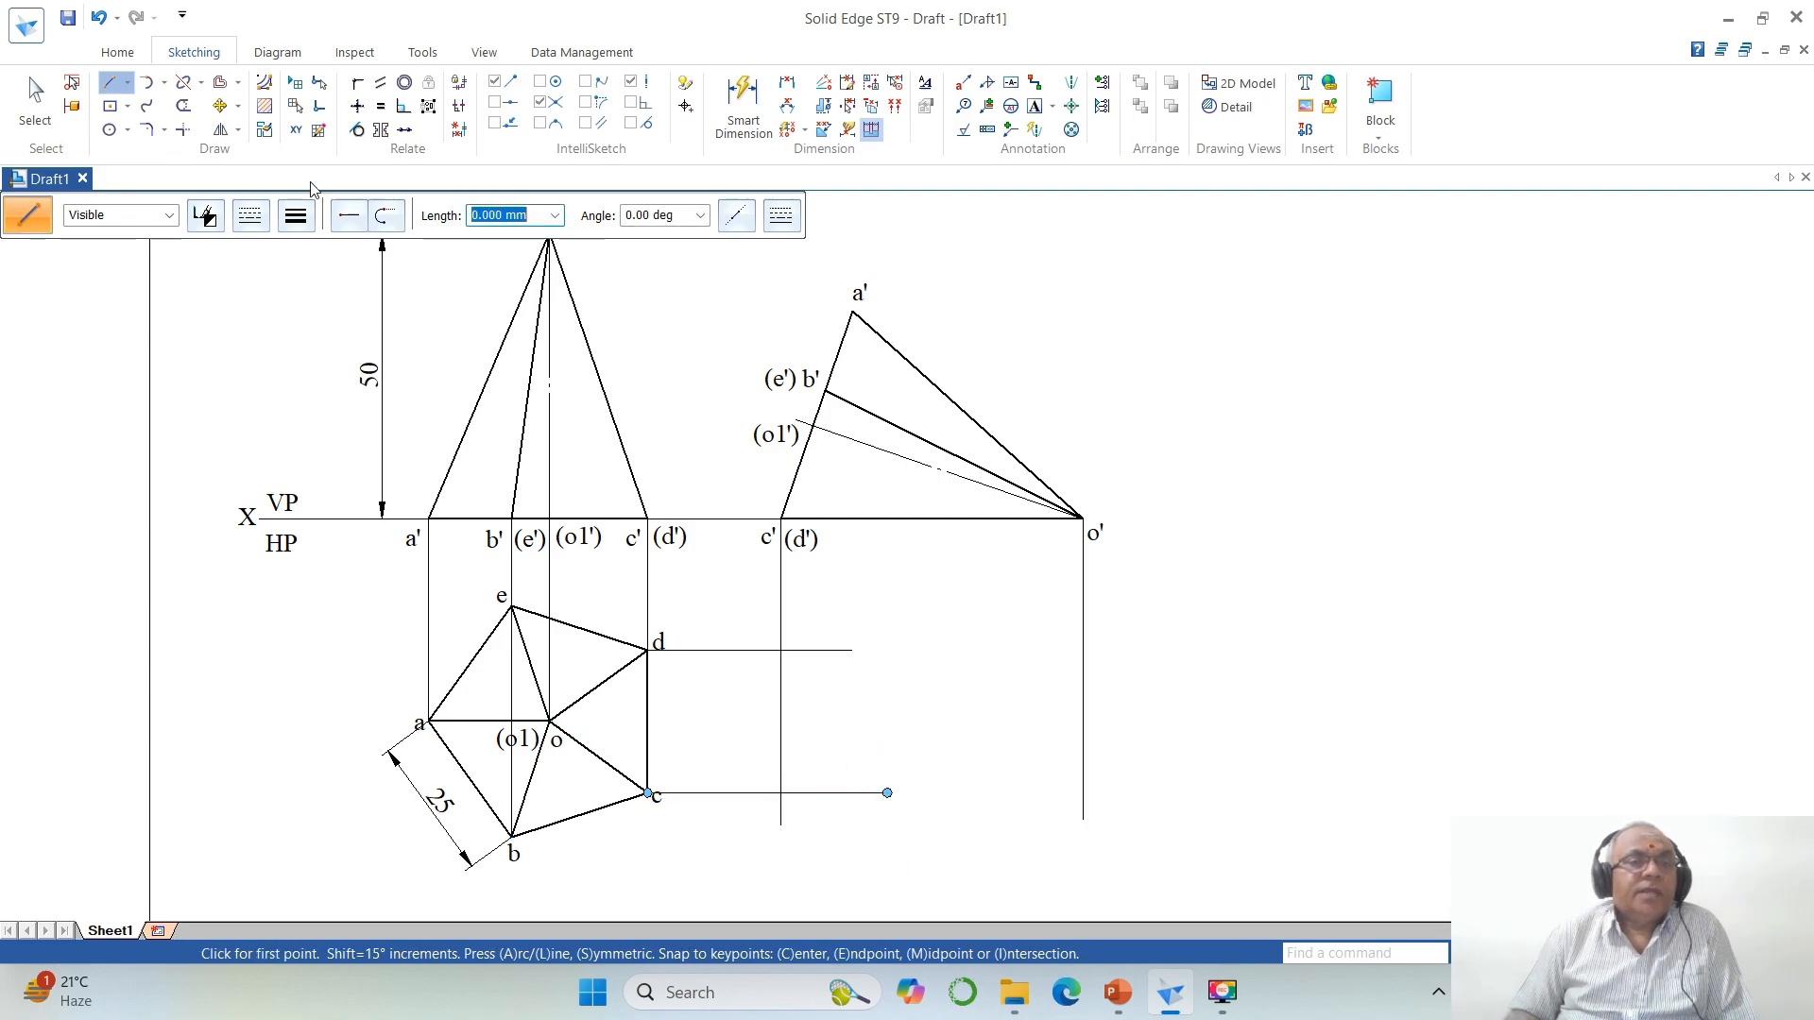
Step: Trim the horizontal projectors from d and c and the vertical projector from c'(d') to corners where they meet
{"action": "left_click", "coordinate": [182, 130]}
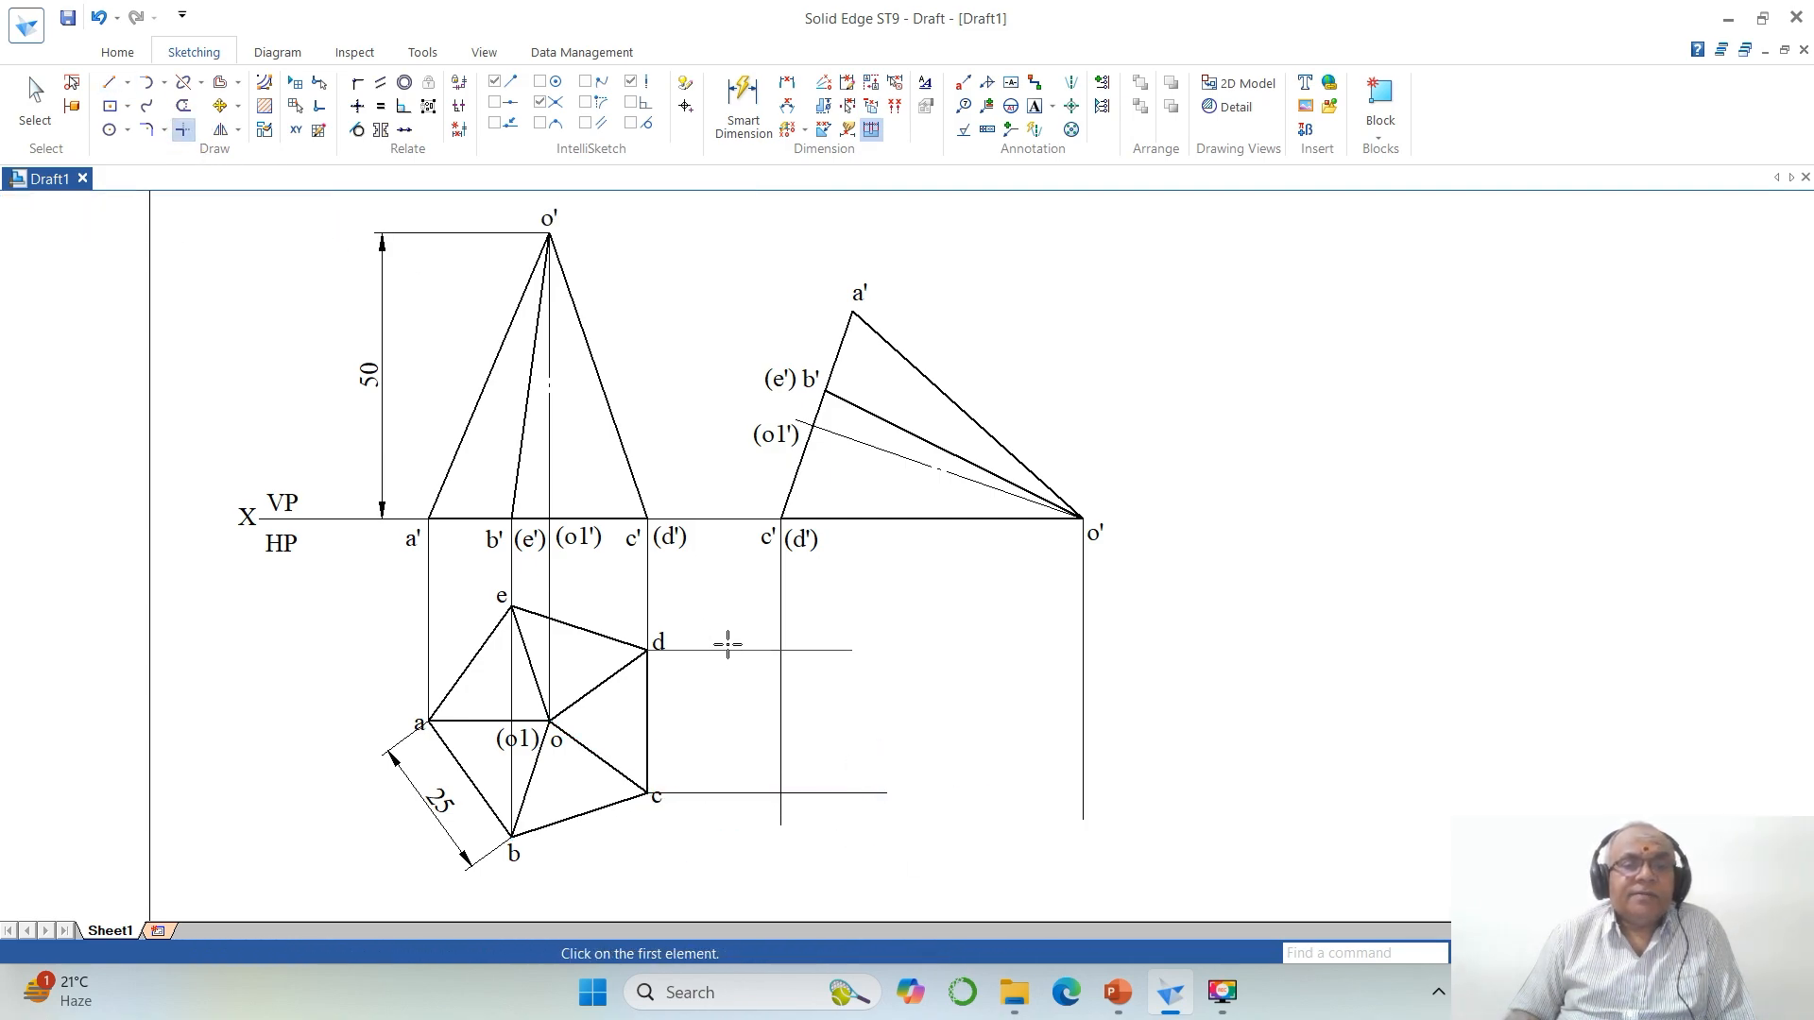
{"action": "left_click", "coordinate": [727, 648]}
{"action": "left_click", "coordinate": [787, 603]}
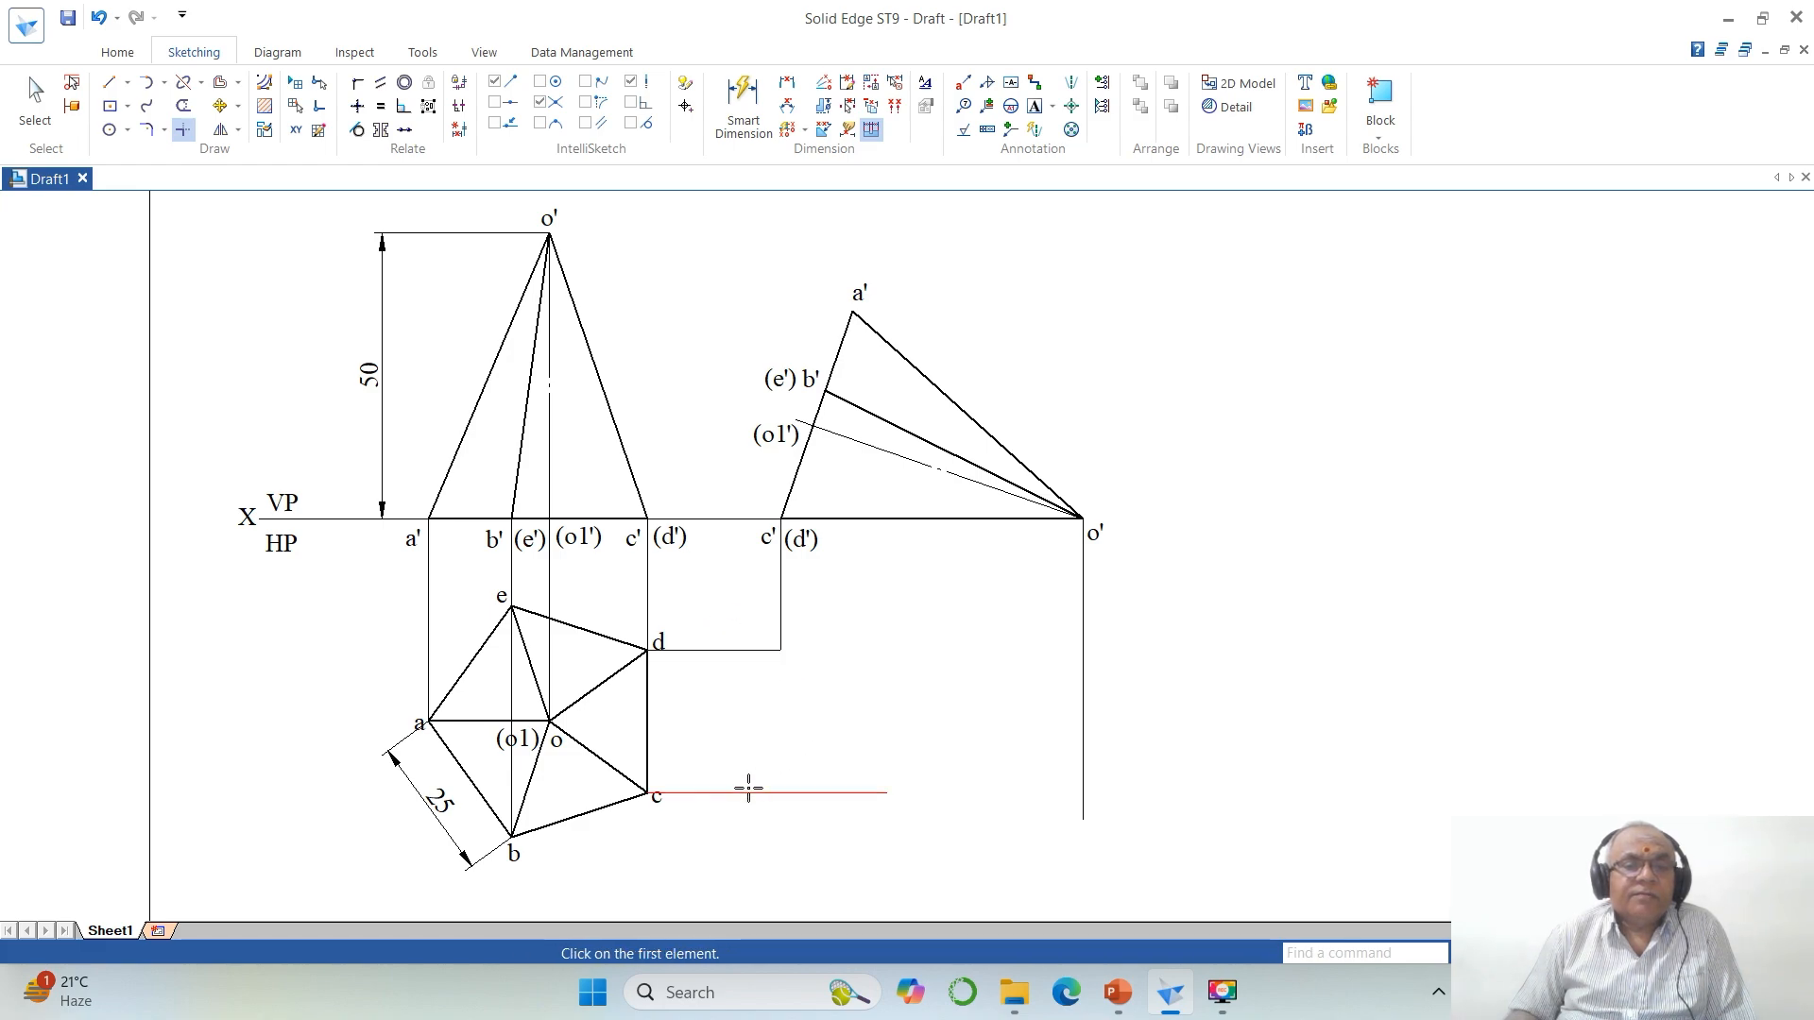
{"action": "left_click", "coordinate": [748, 791]}
{"action": "left_click", "coordinate": [781, 616]}
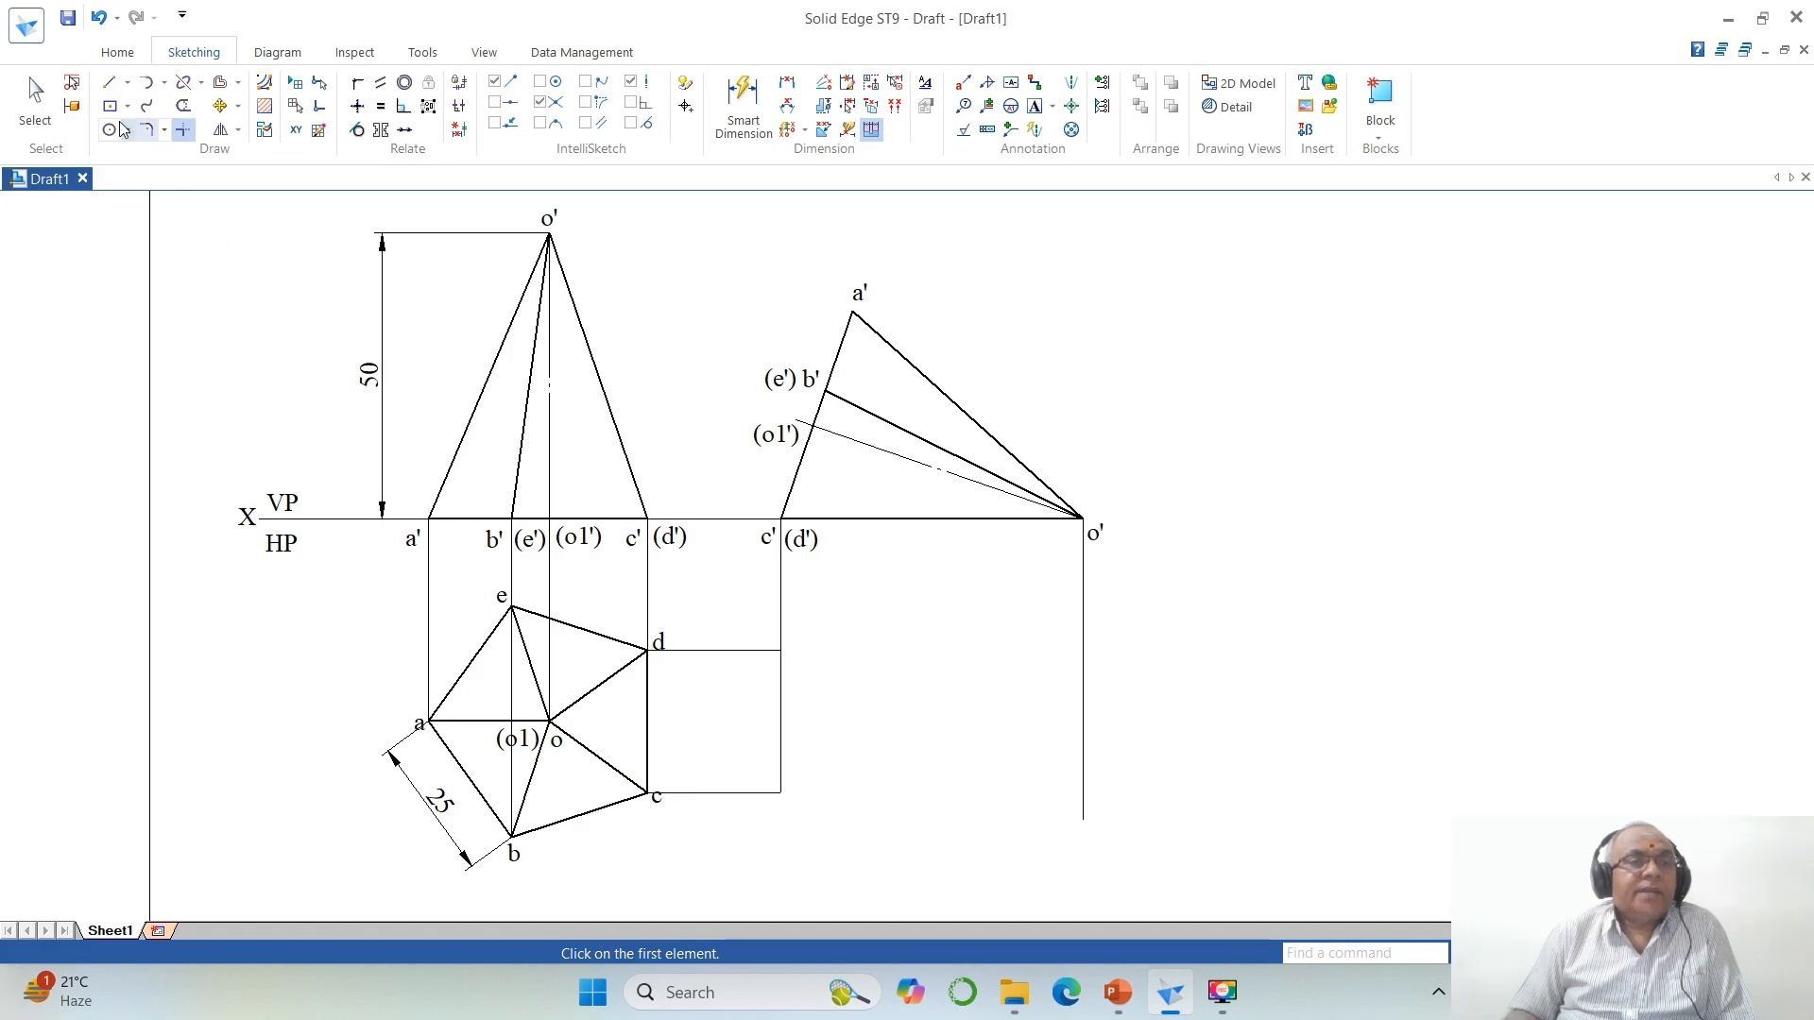
Step: Draw a horizontal projector about 102 mm long from the top view's centre o, extending past the vertical projector of o'
{"action": "left_click", "coordinate": [110, 82]}
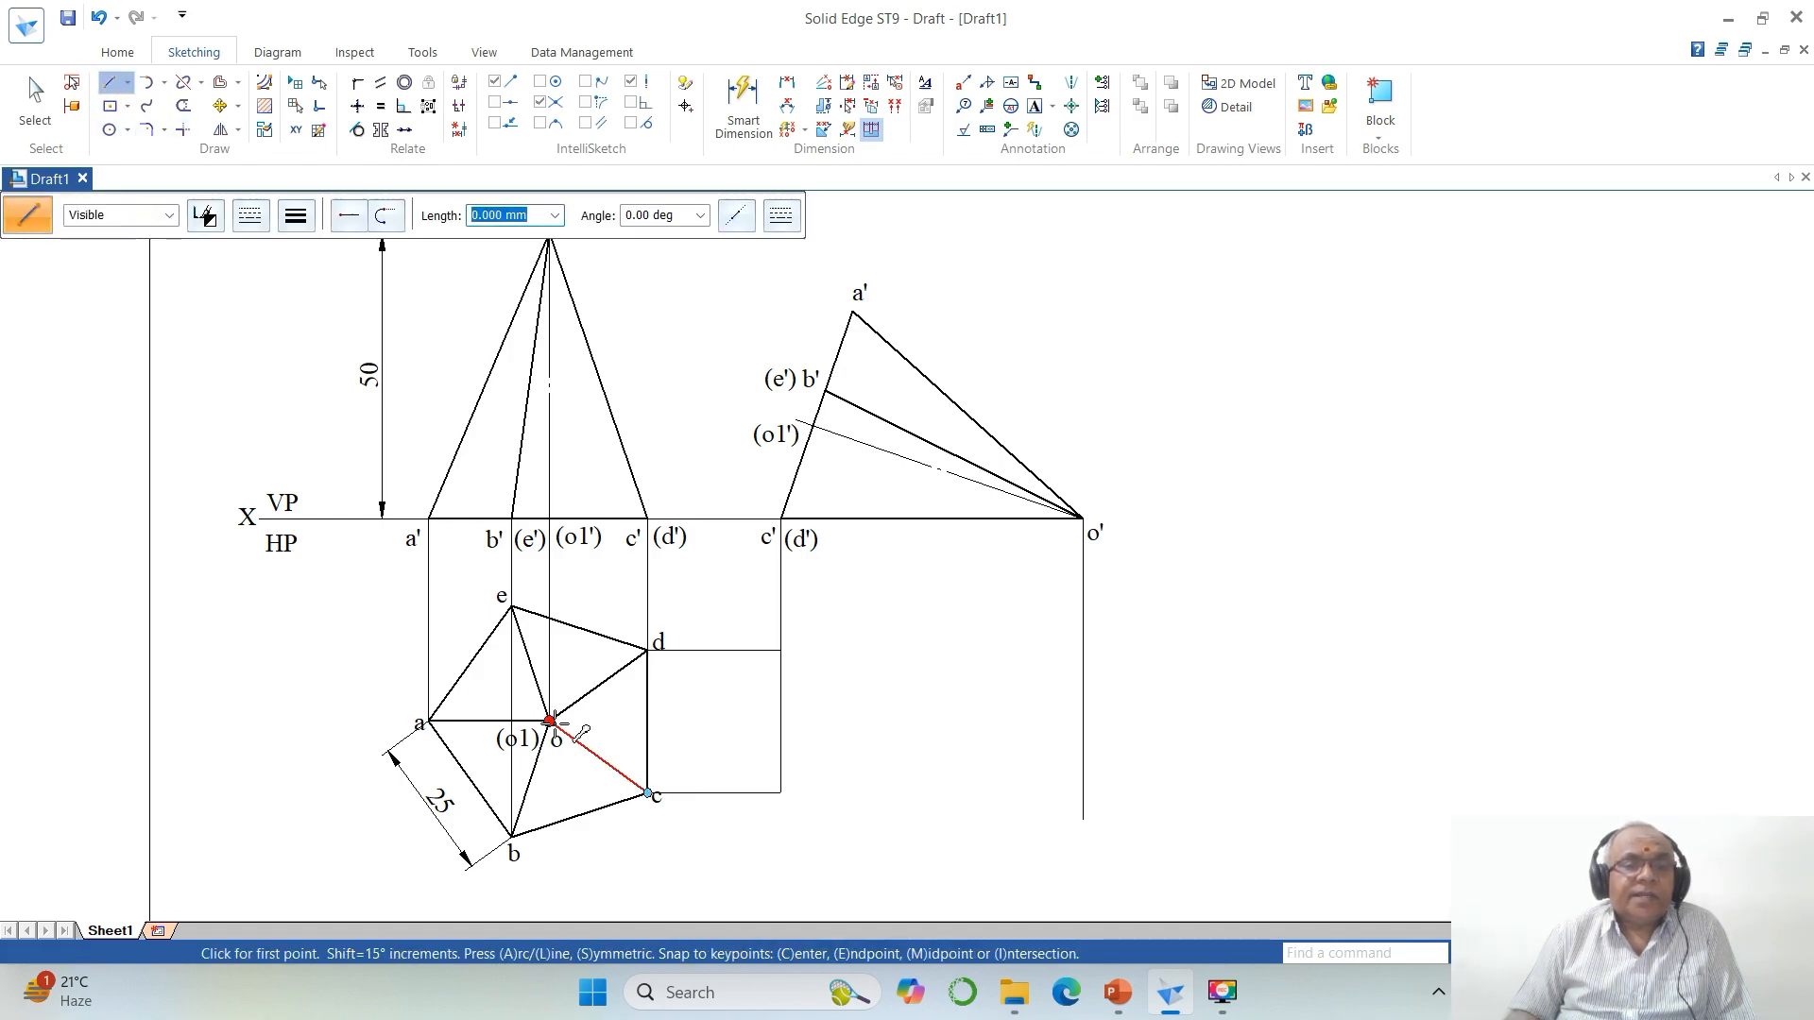
{"action": "left_click", "coordinate": [550, 722]}
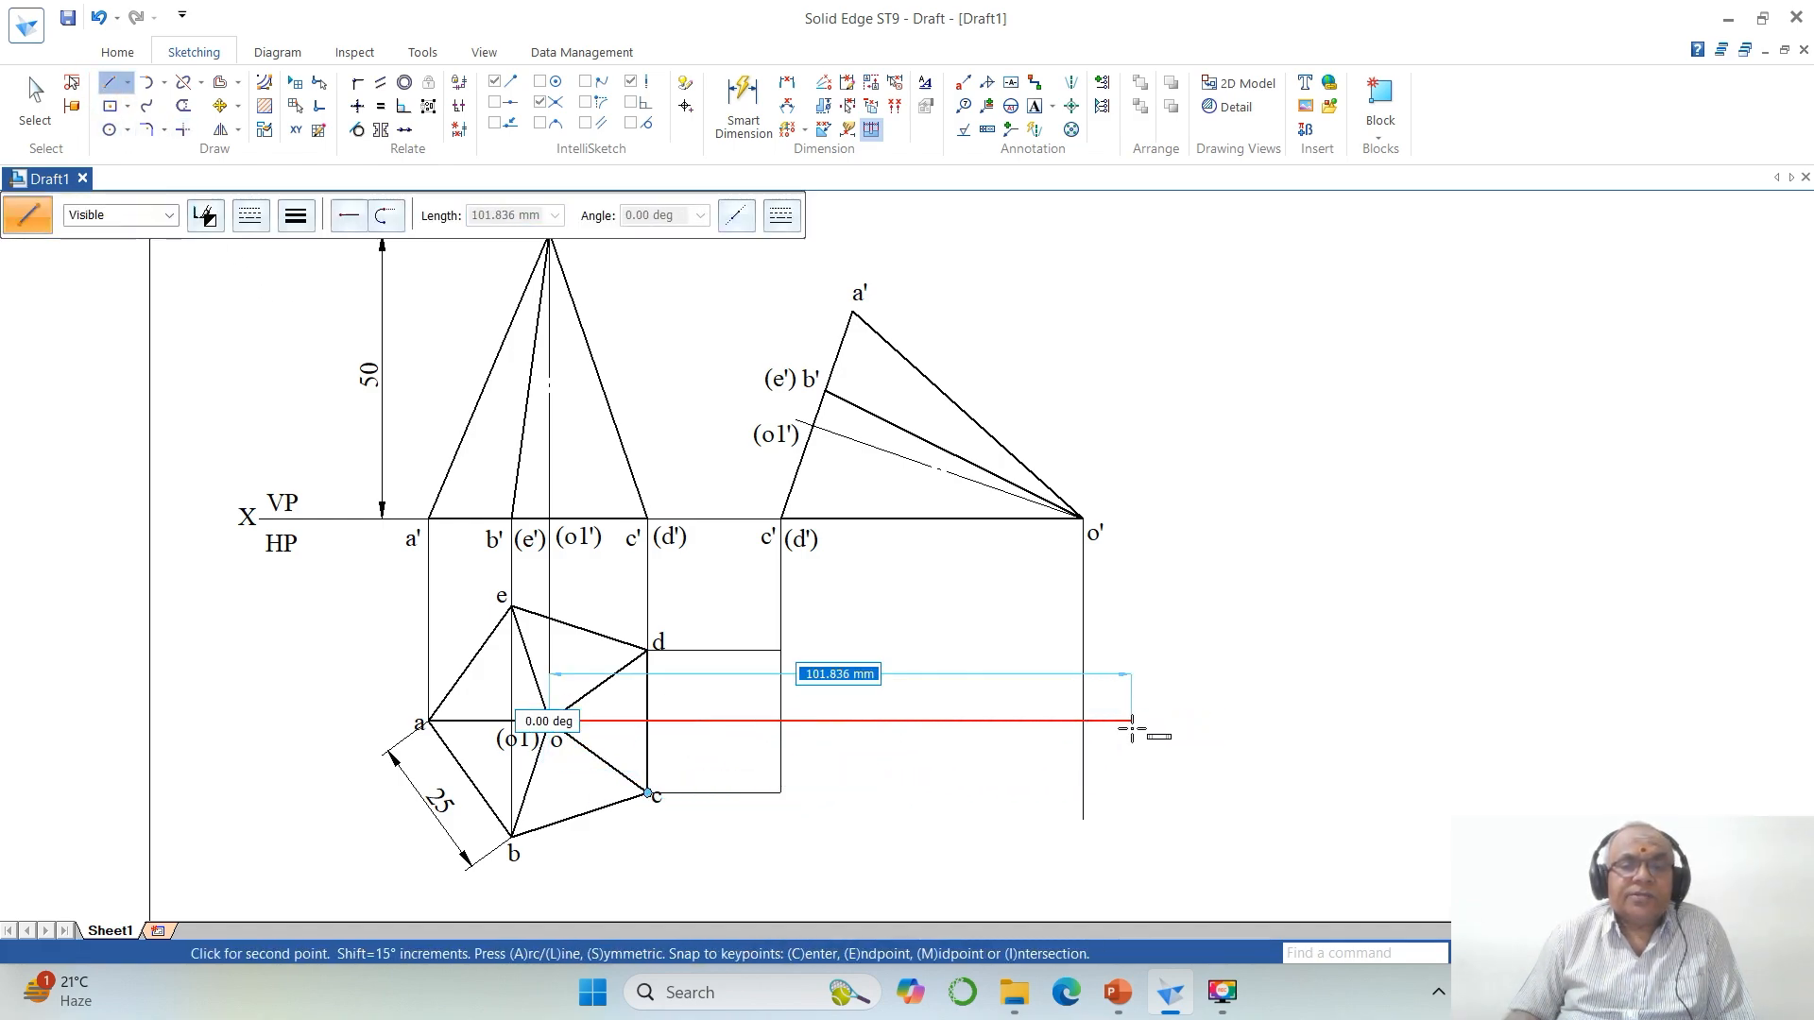
{"action": "left_click", "coordinate": [1132, 724]}
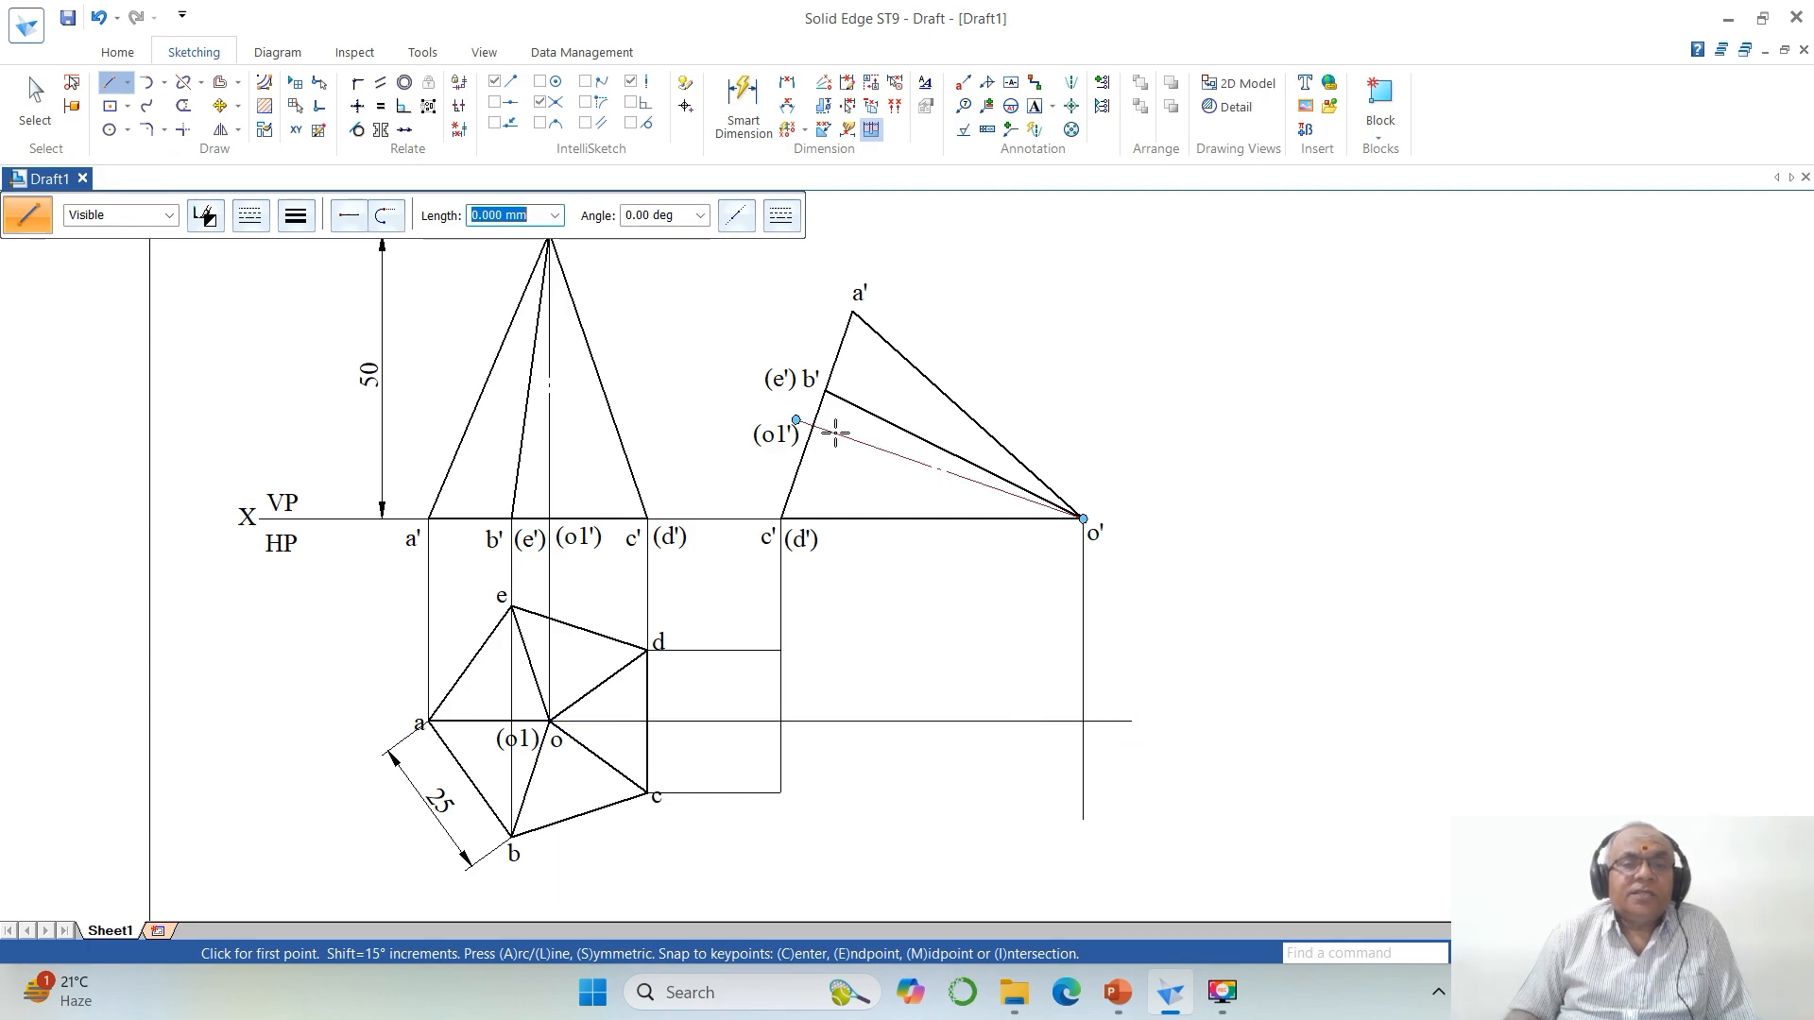
Step: Draw vertical projectors downward from o1' and a' of the rotated front view, past the horizontal projector of o, the one from a' about 81 mm long
{"action": "left_click", "coordinate": [813, 426]}
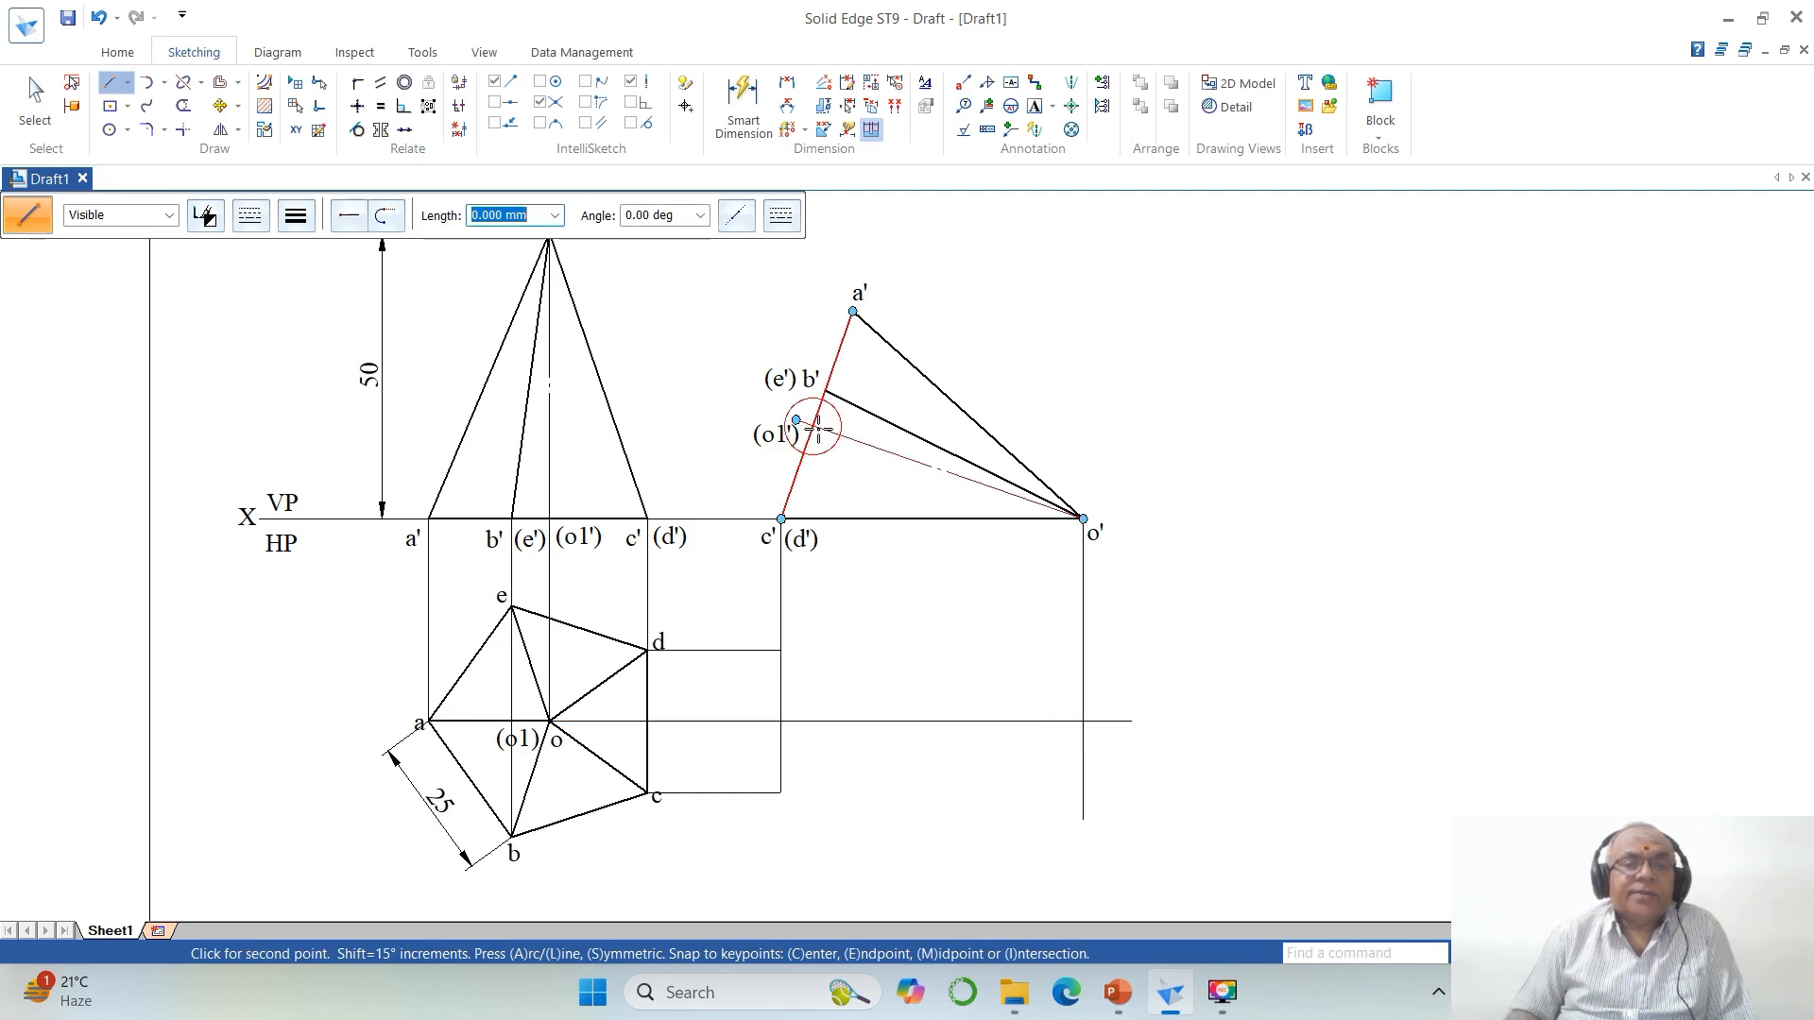
{"action": "left_click", "coordinate": [814, 803]}
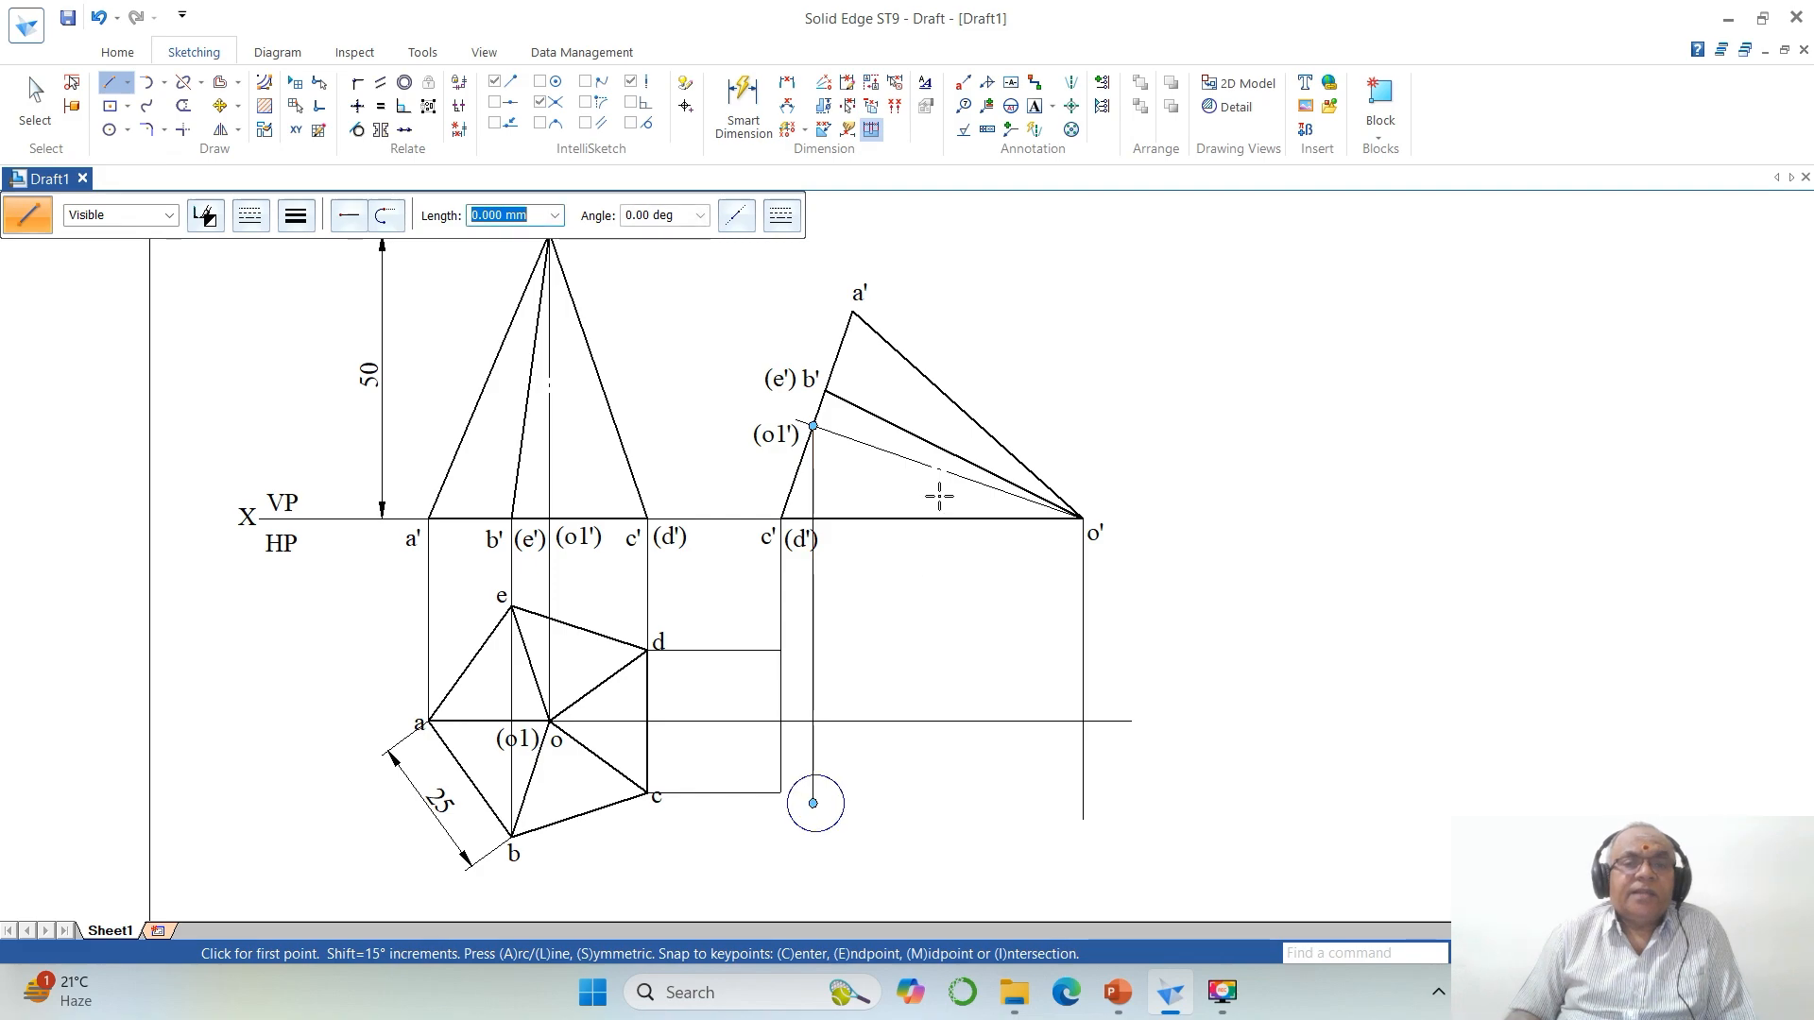
{"action": "left_click", "coordinate": [854, 312]}
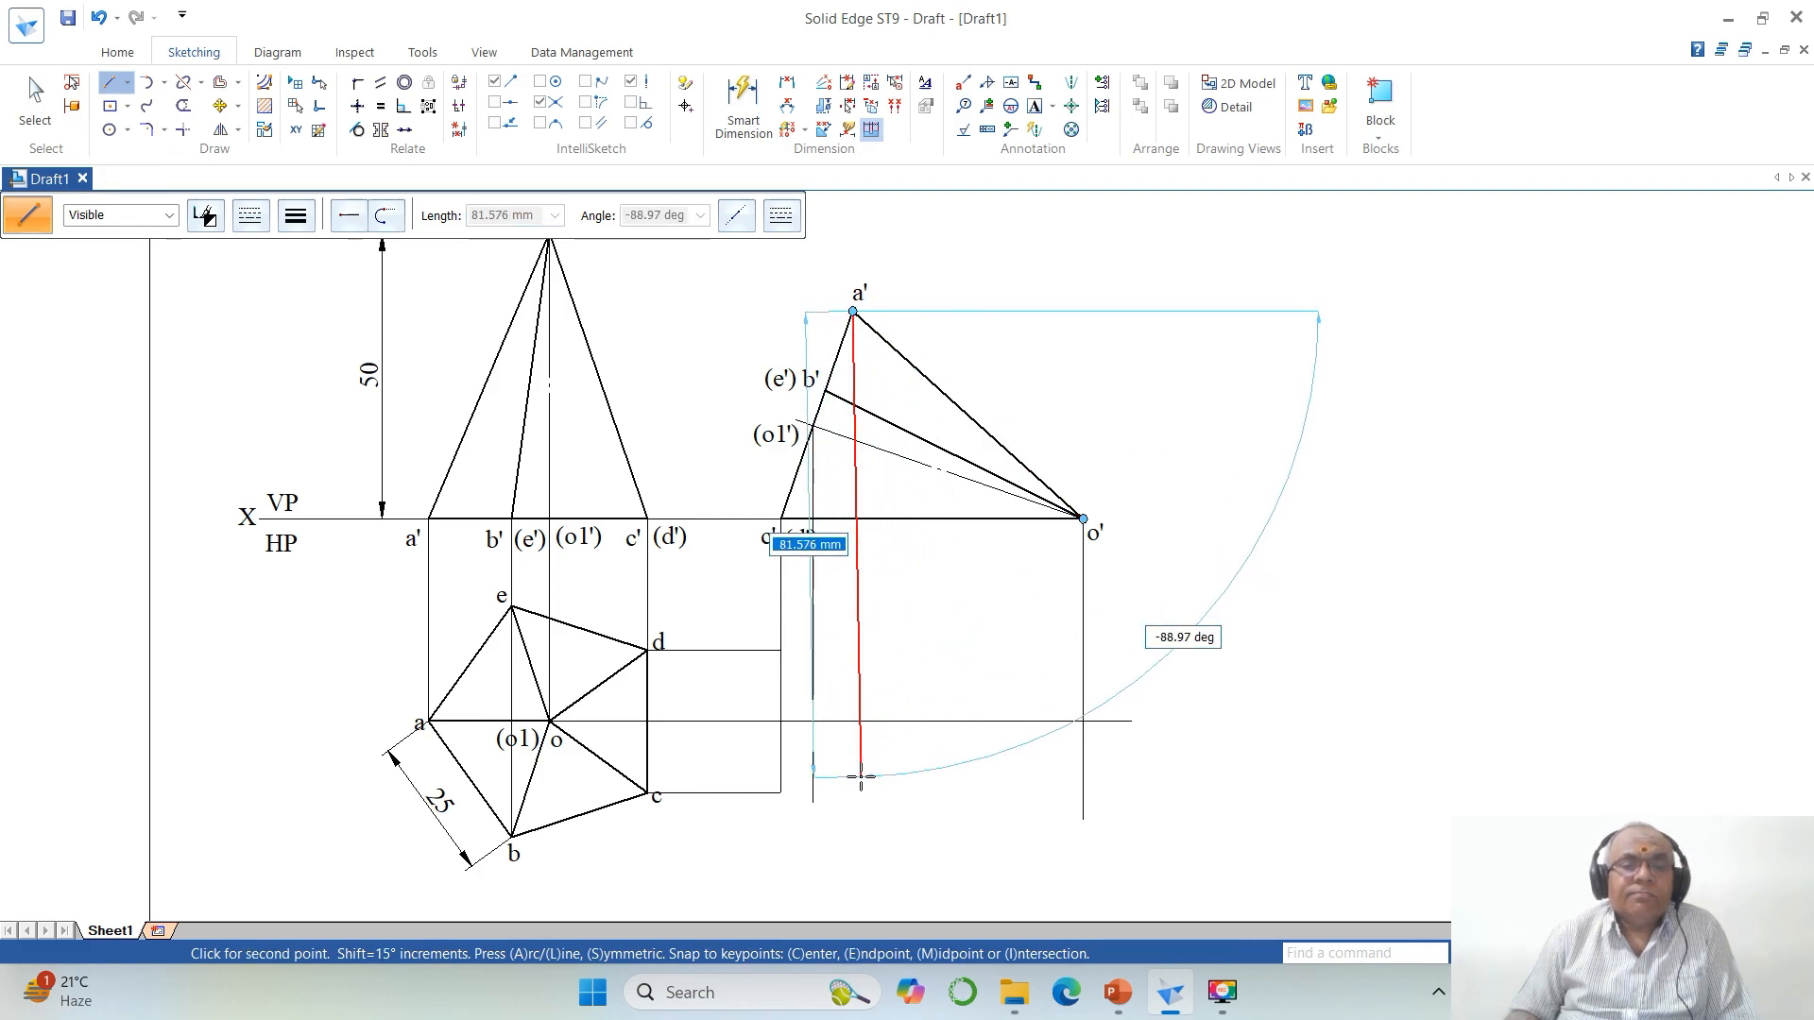
{"action": "left_click", "coordinate": [853, 775]}
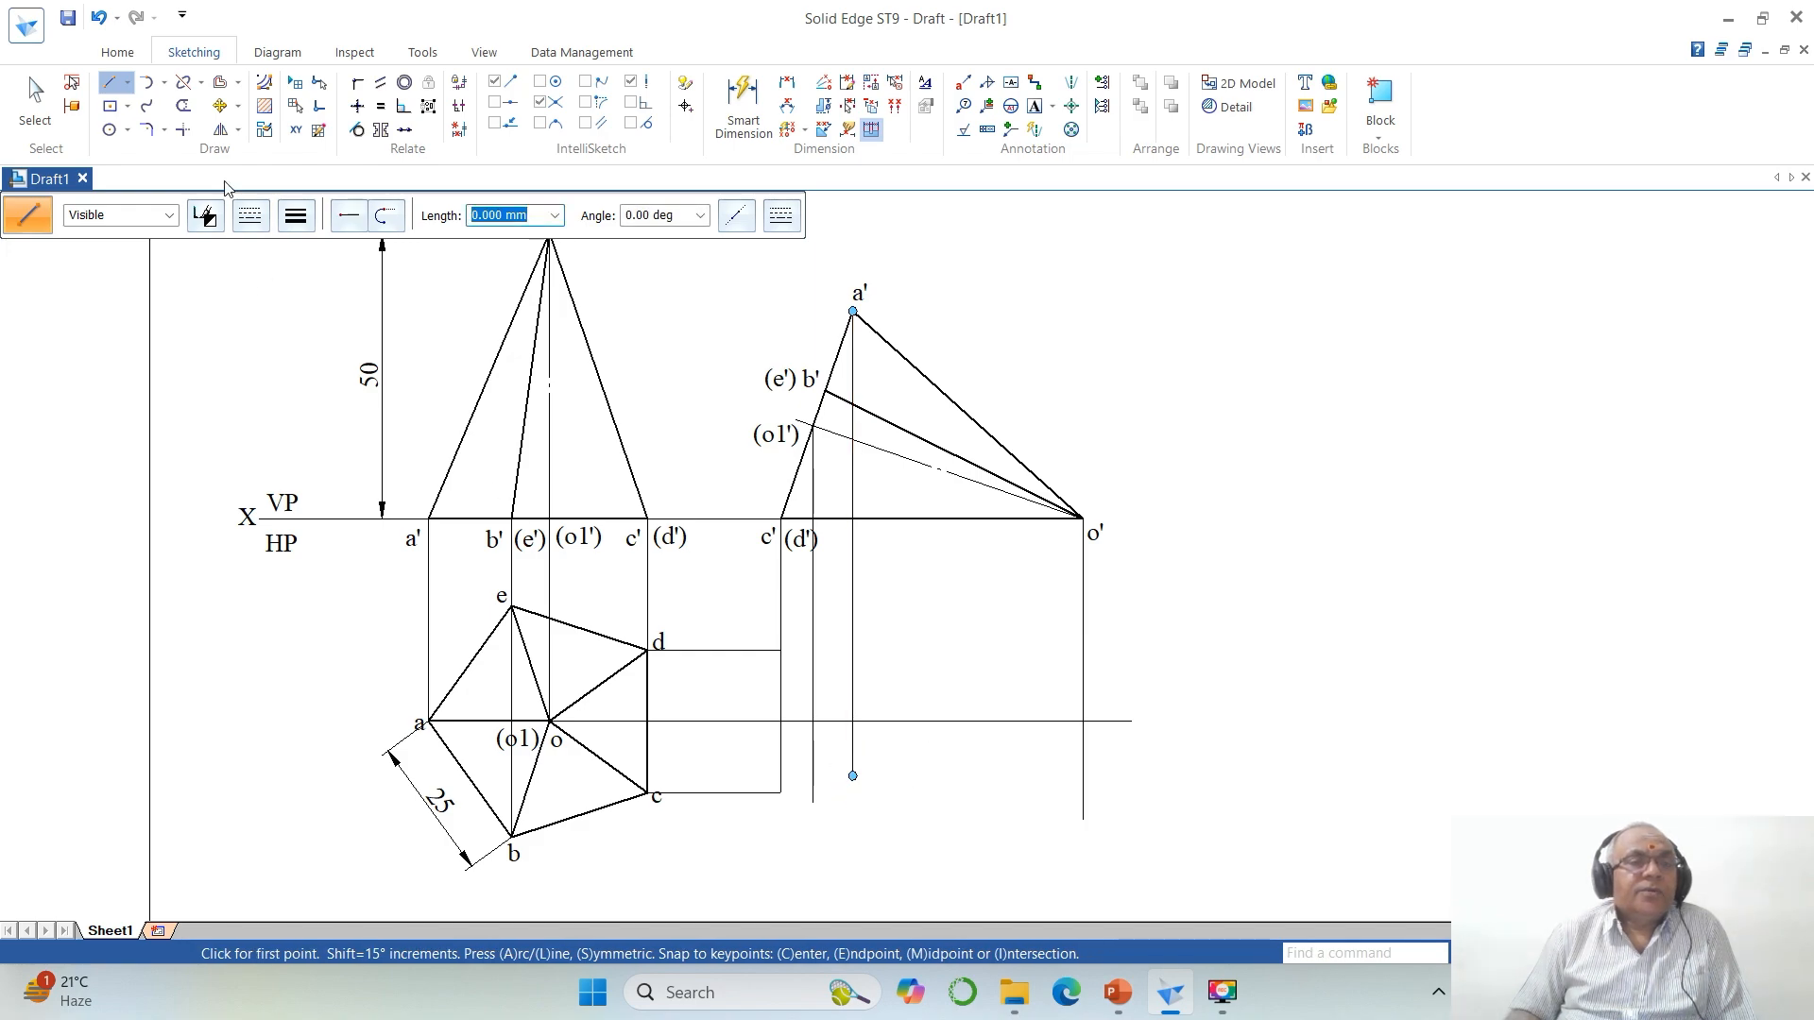
Step: Trim the vertical projectors from o1', a' and o' to corners with the horizontal projector drawn from the top view's centre o
{"action": "left_click", "coordinate": [182, 129]}
{"action": "left_click", "coordinate": [740, 720]}
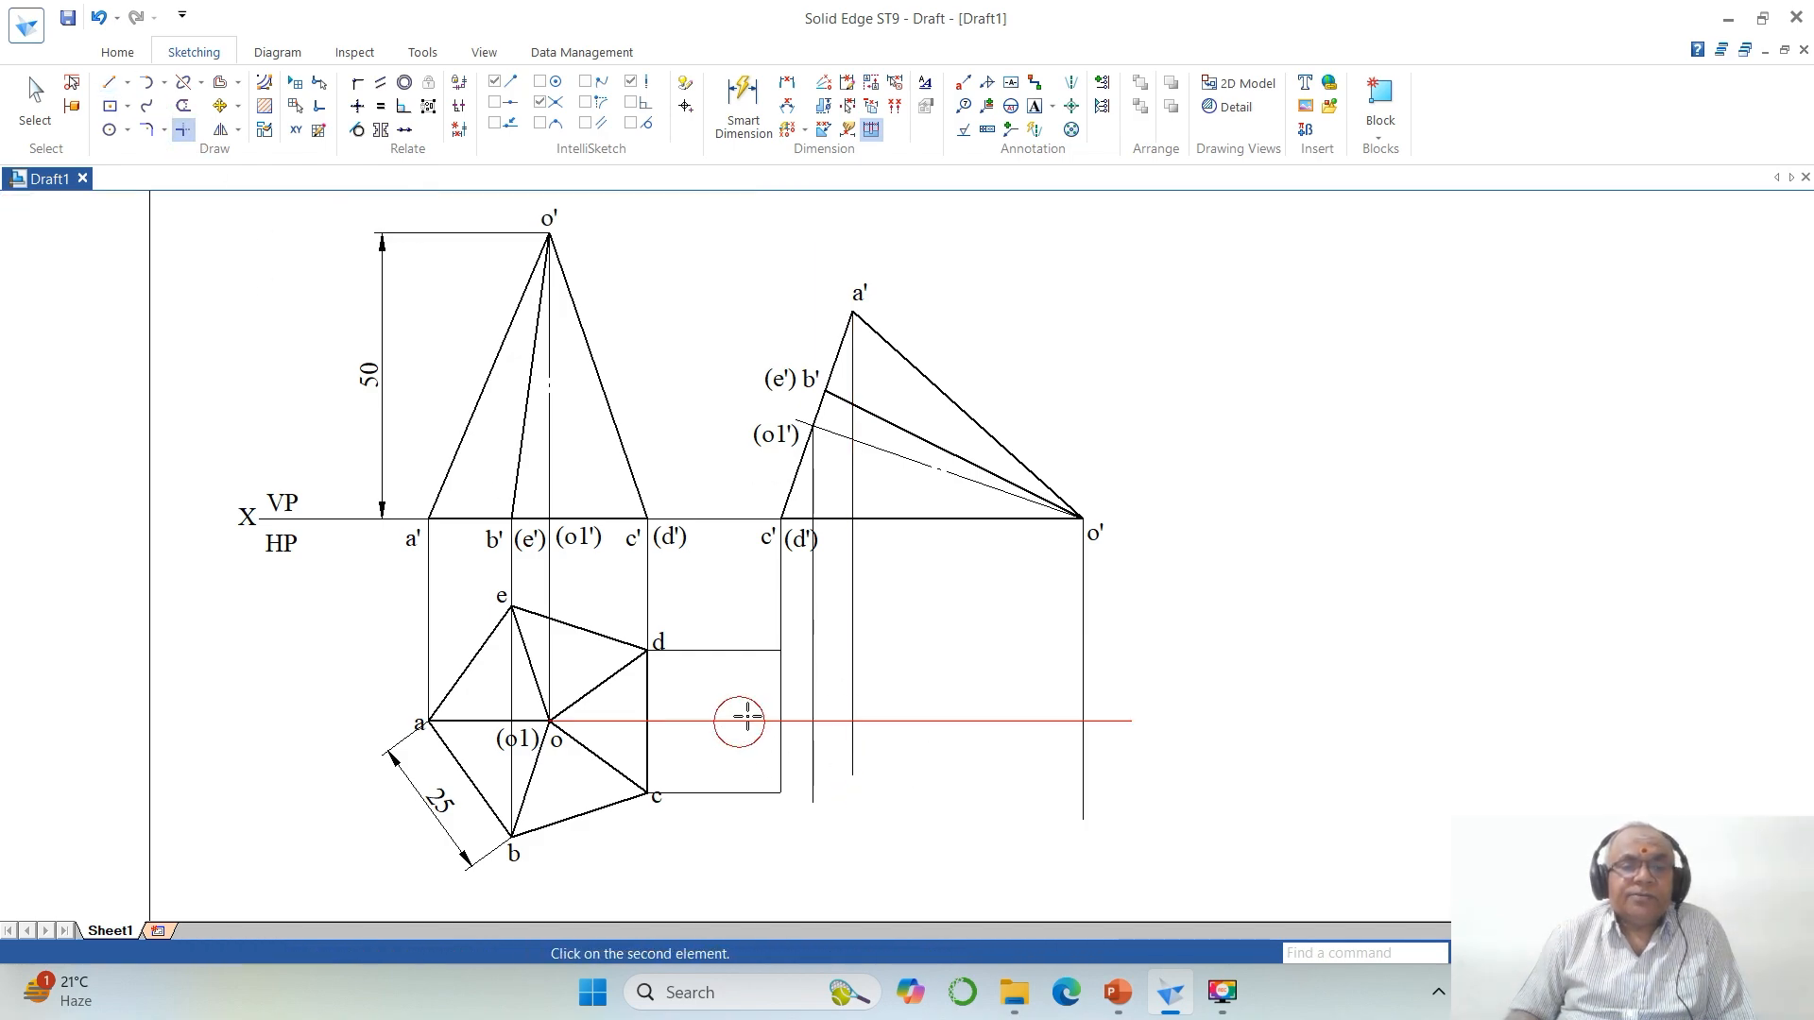
{"action": "left_click", "coordinate": [811, 681]}
{"action": "left_click", "coordinate": [736, 724]}
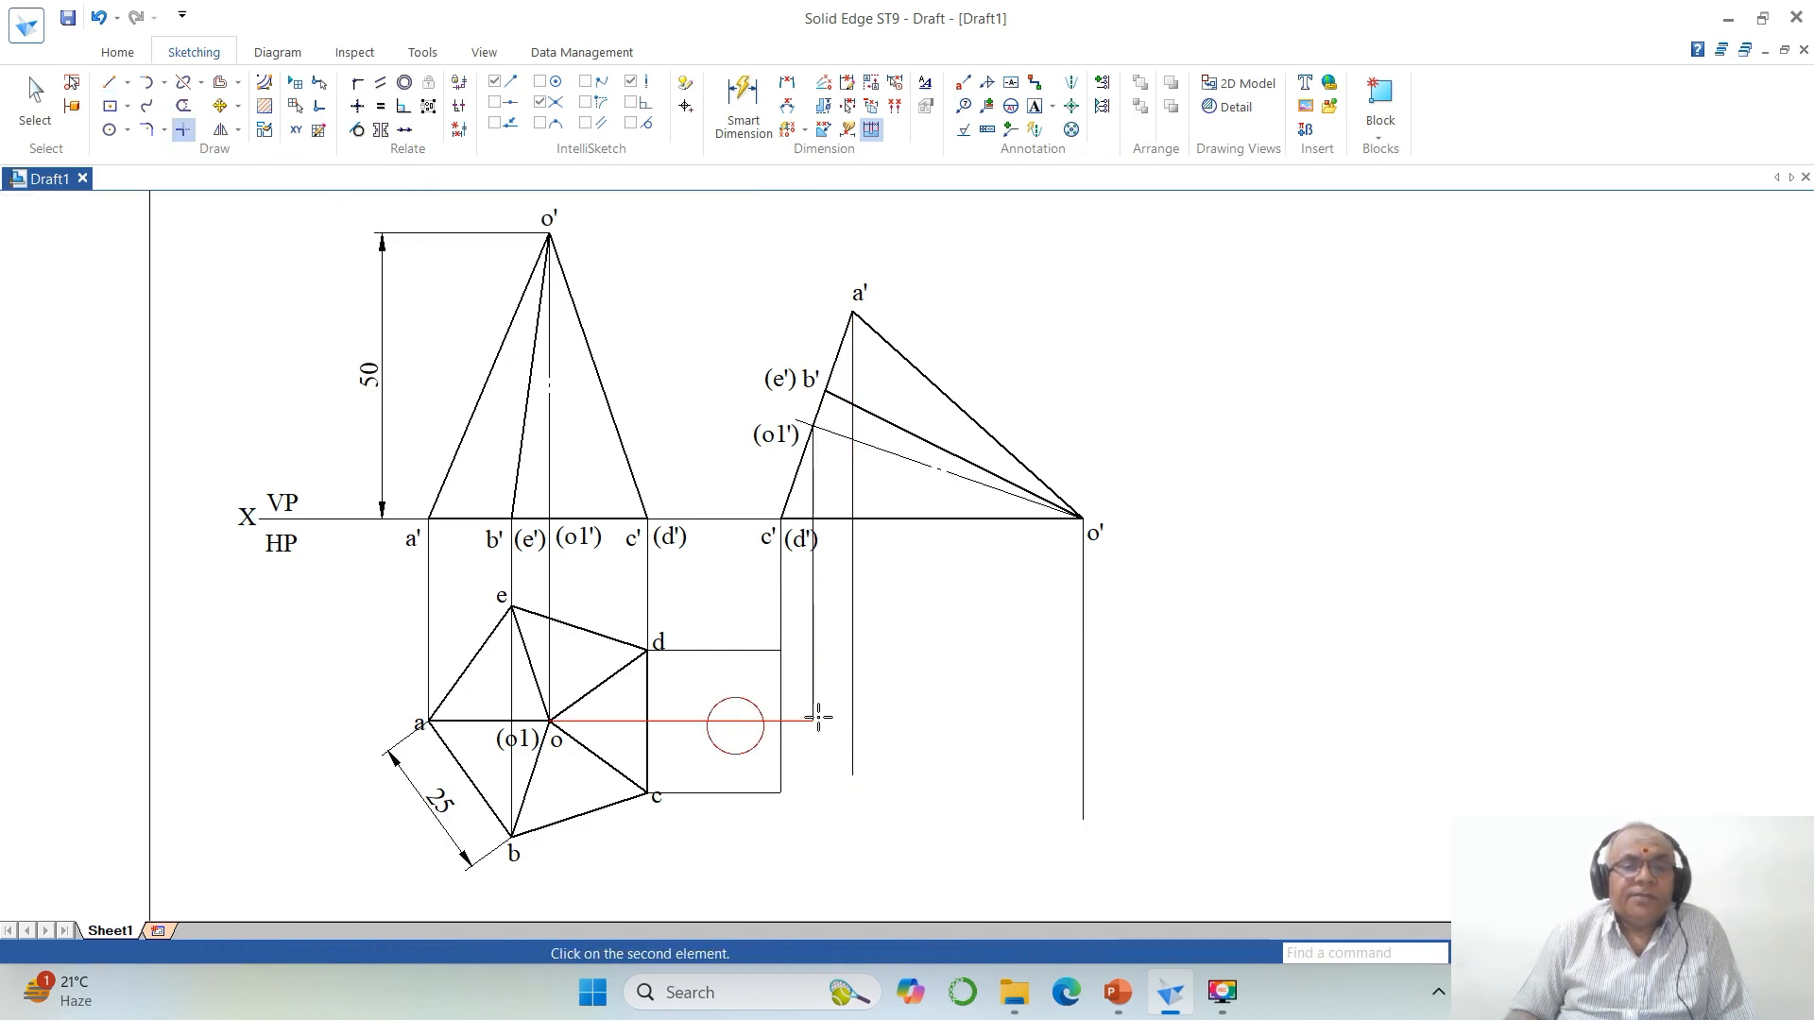
{"action": "left_click", "coordinate": [851, 670]}
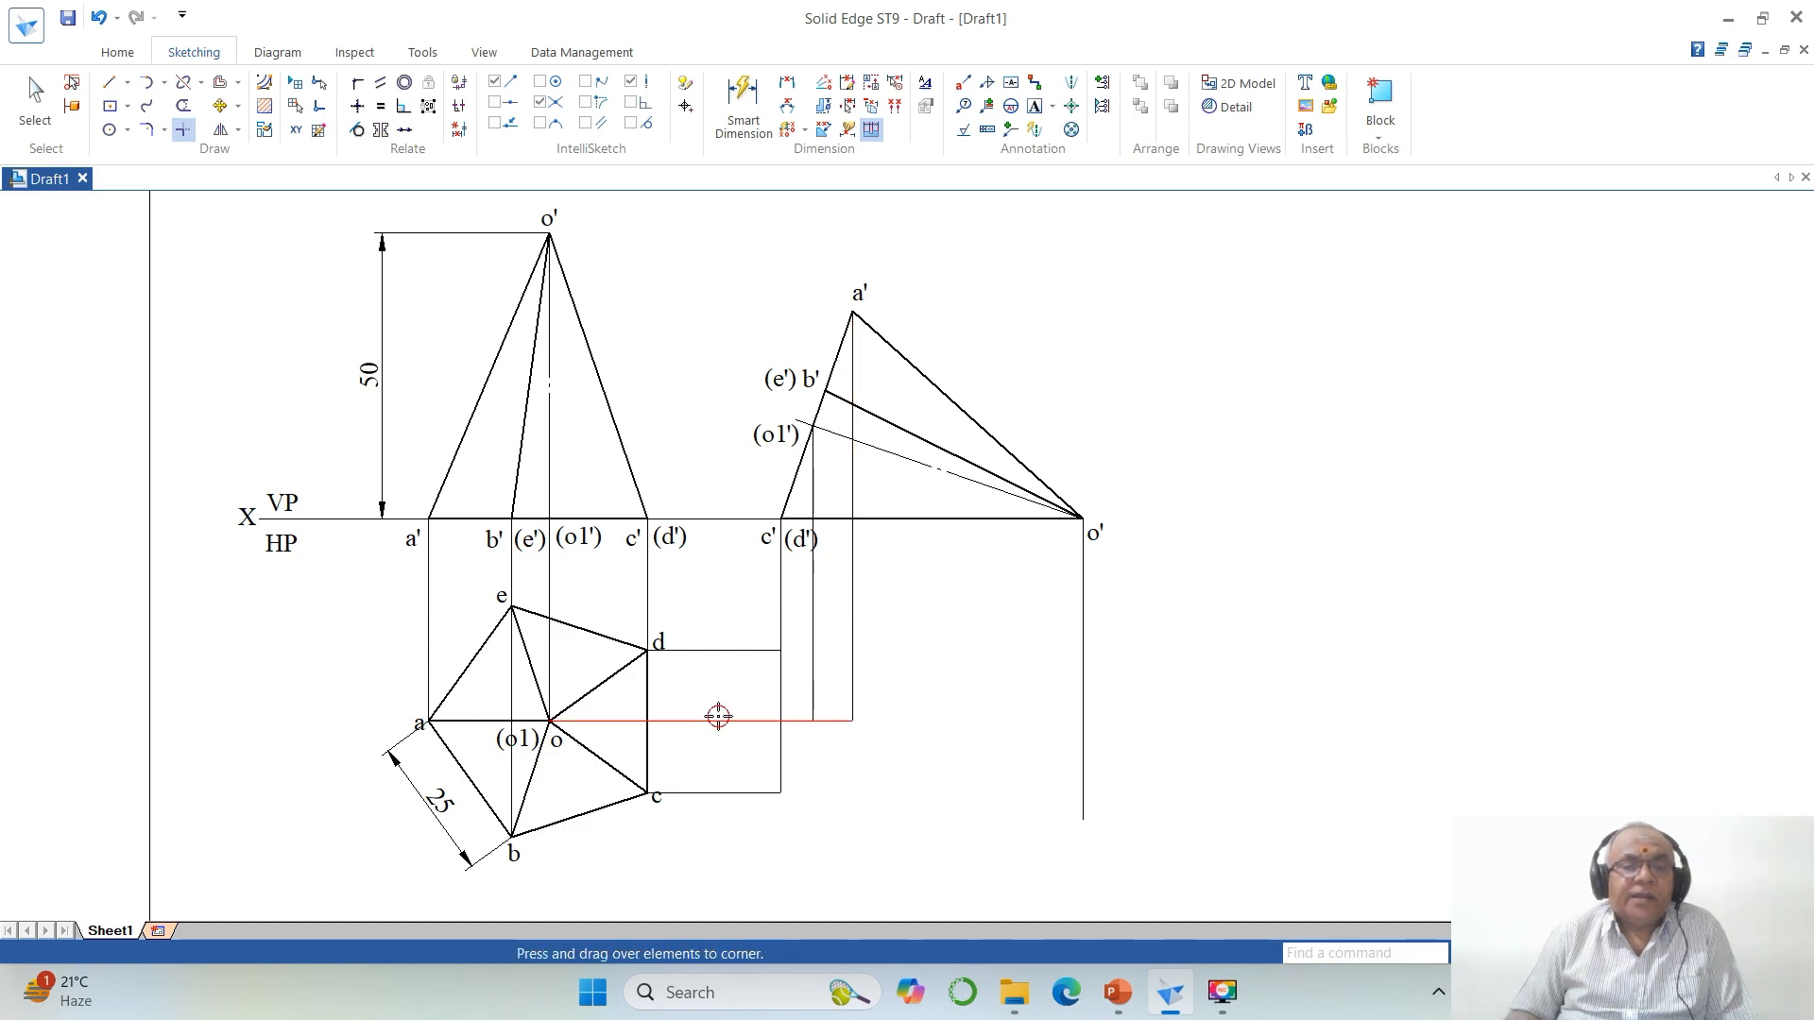
{"action": "left_click", "coordinate": [715, 721]}
{"action": "left_click", "coordinate": [1081, 669]}
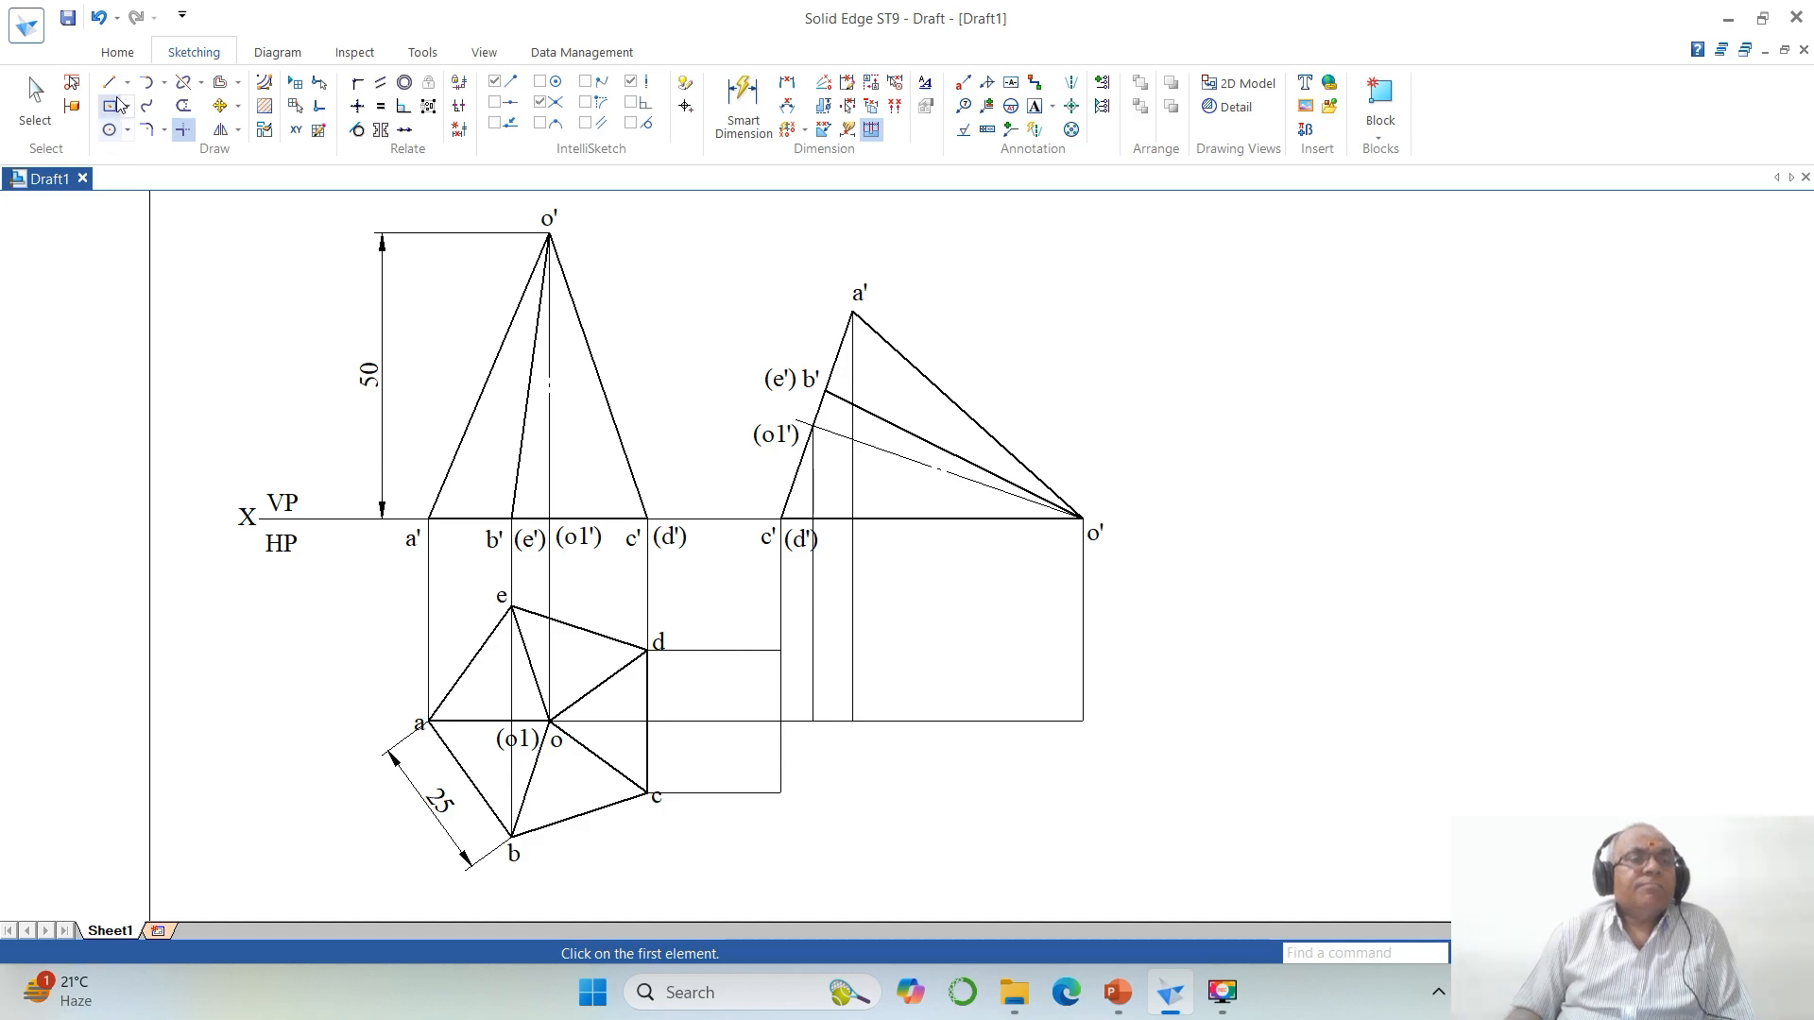
Step: Draw a vertical projector about 83 mm long downward from b'(e') and a horizontal projector about 82 mm long from corner e, crossing it
{"action": "left_click", "coordinate": [113, 87]}
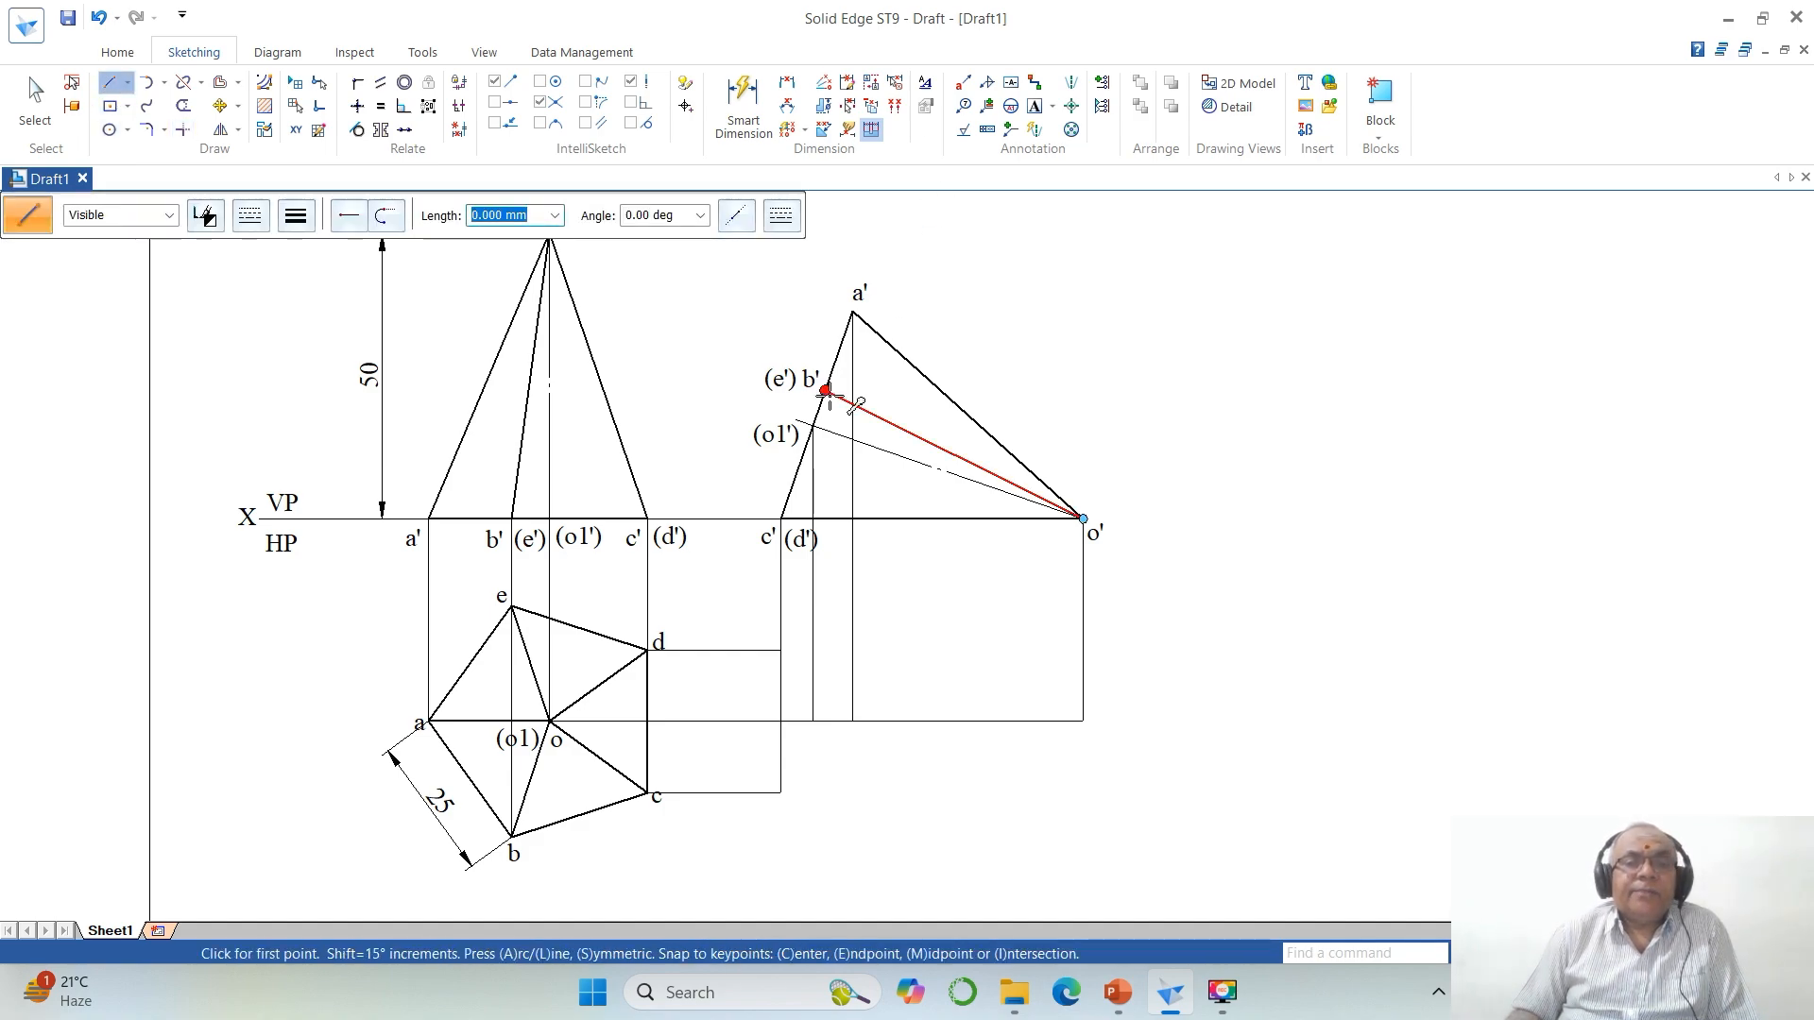
{"action": "left_click", "coordinate": [826, 391]}
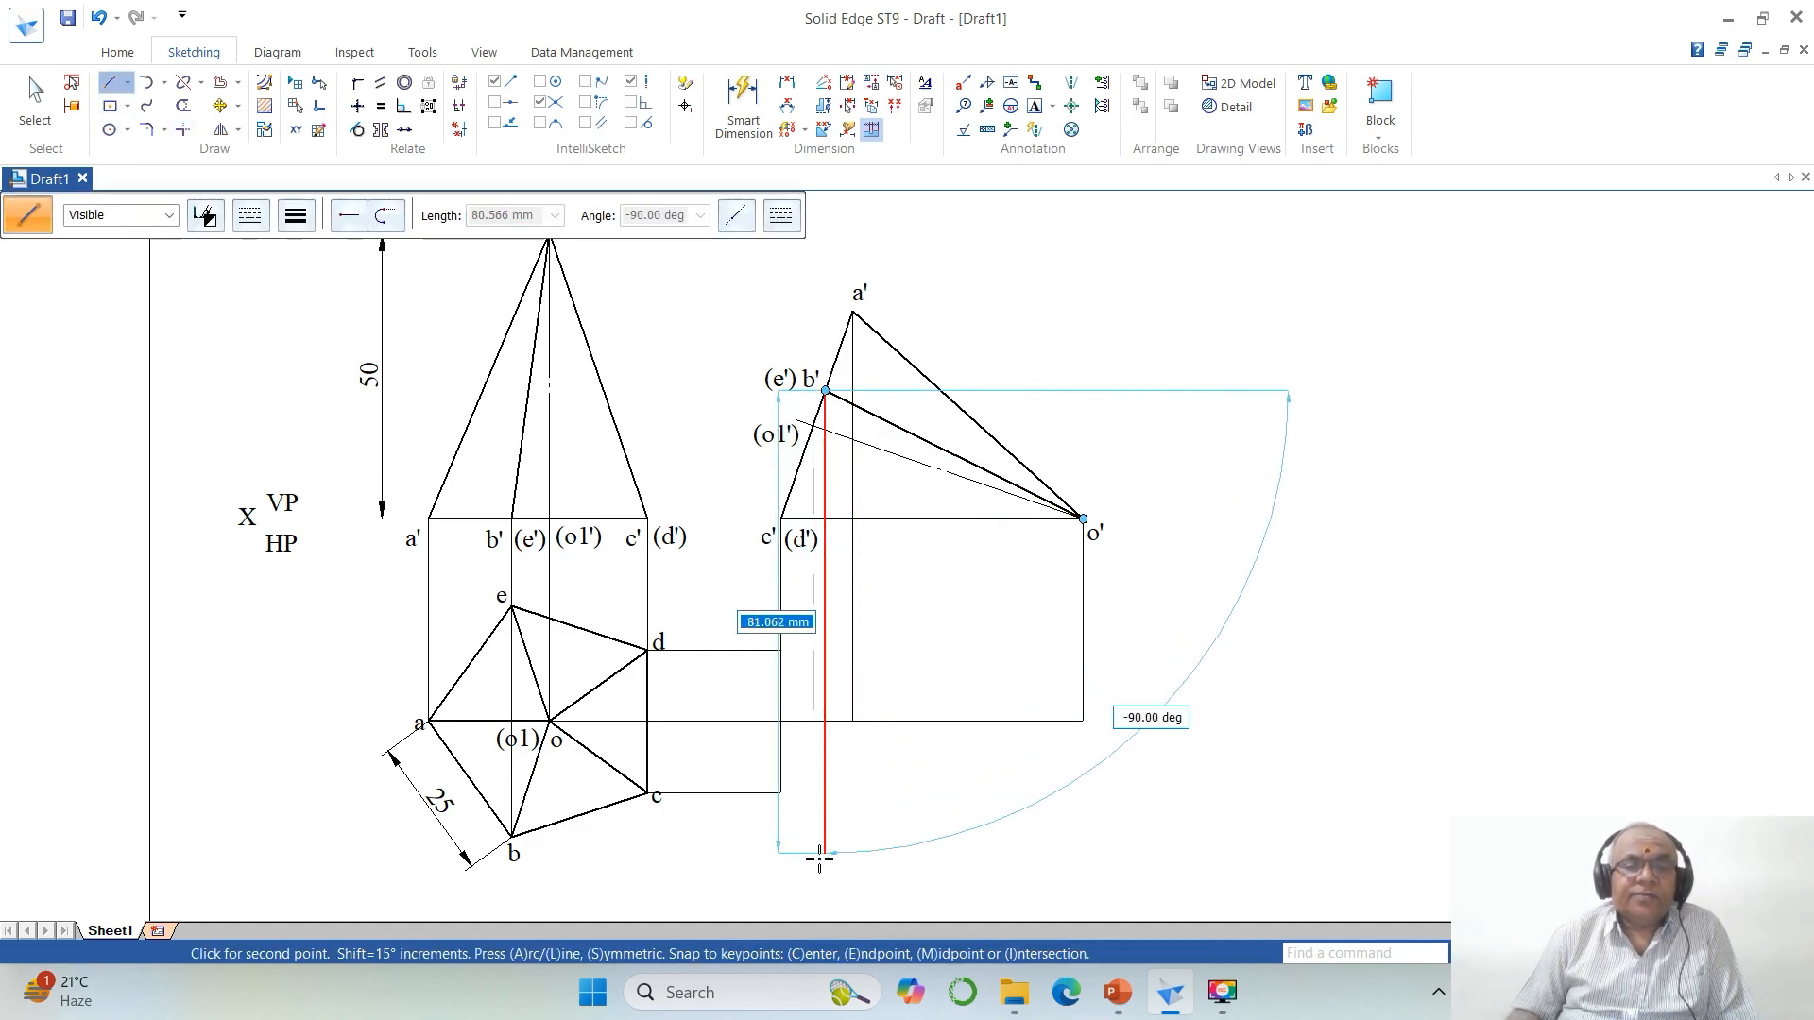
{"action": "left_click", "coordinate": [825, 867]}
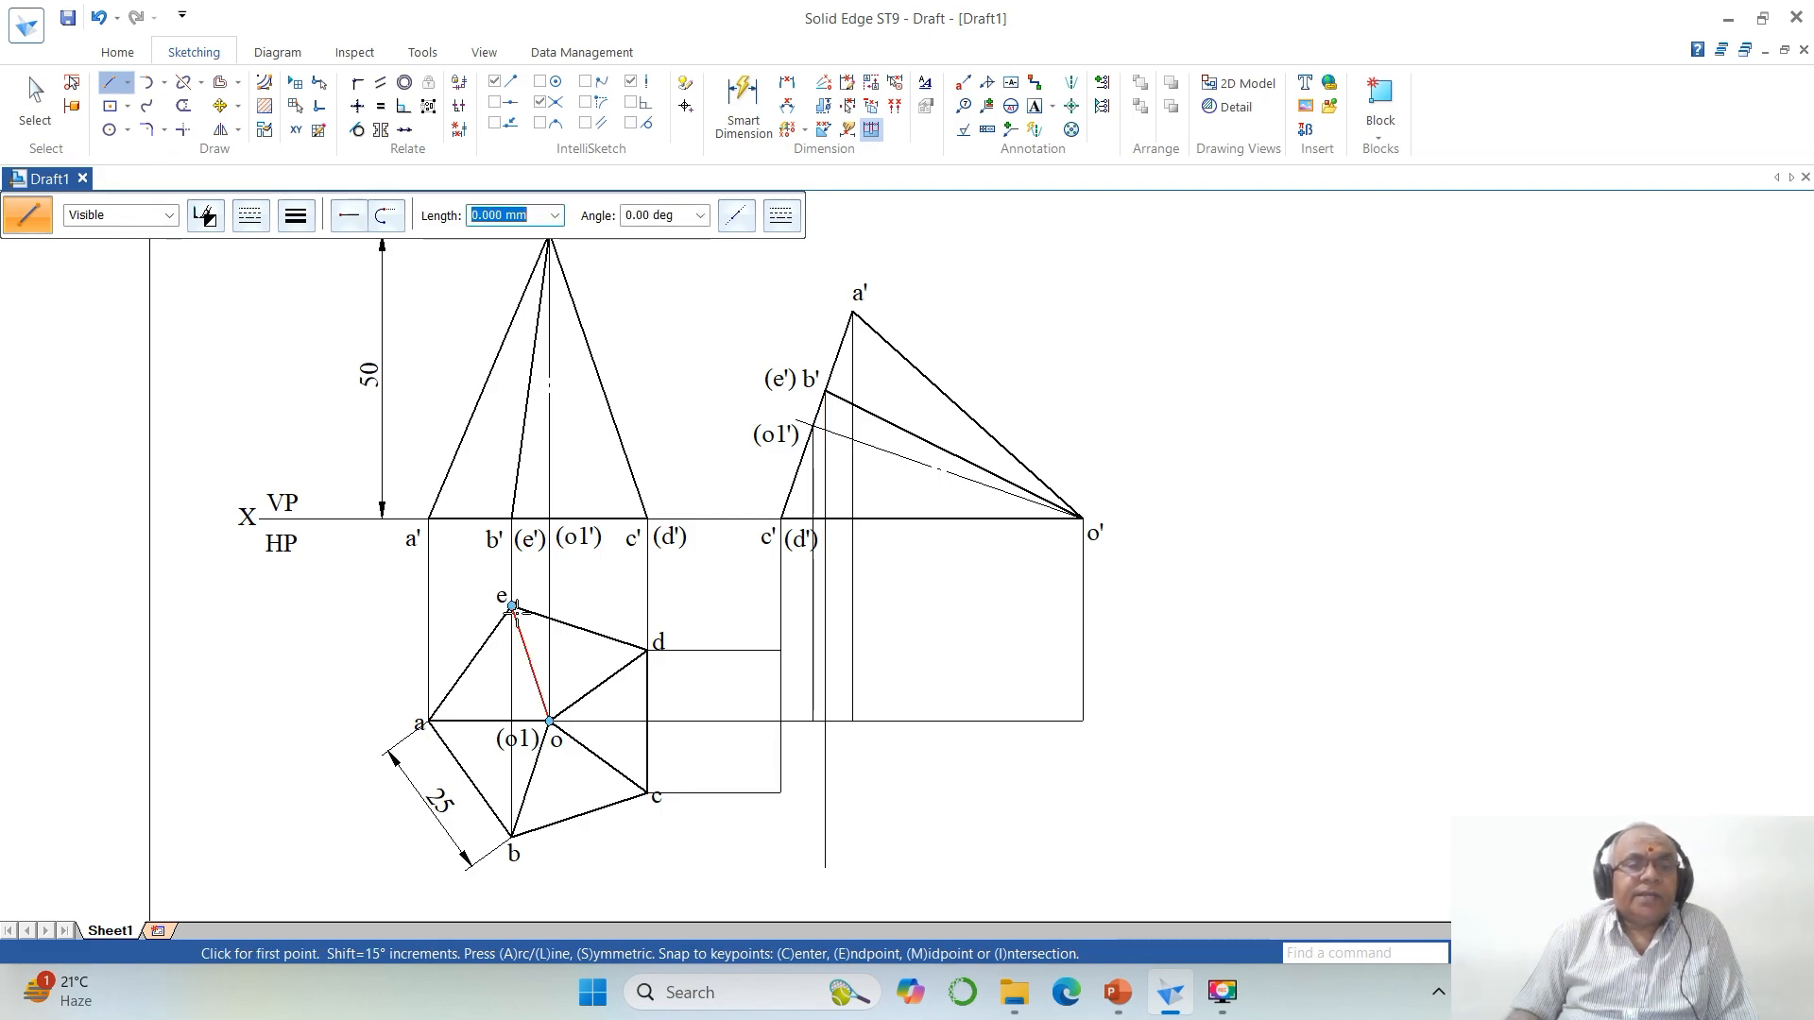
{"action": "left_click", "coordinate": [511, 605]}
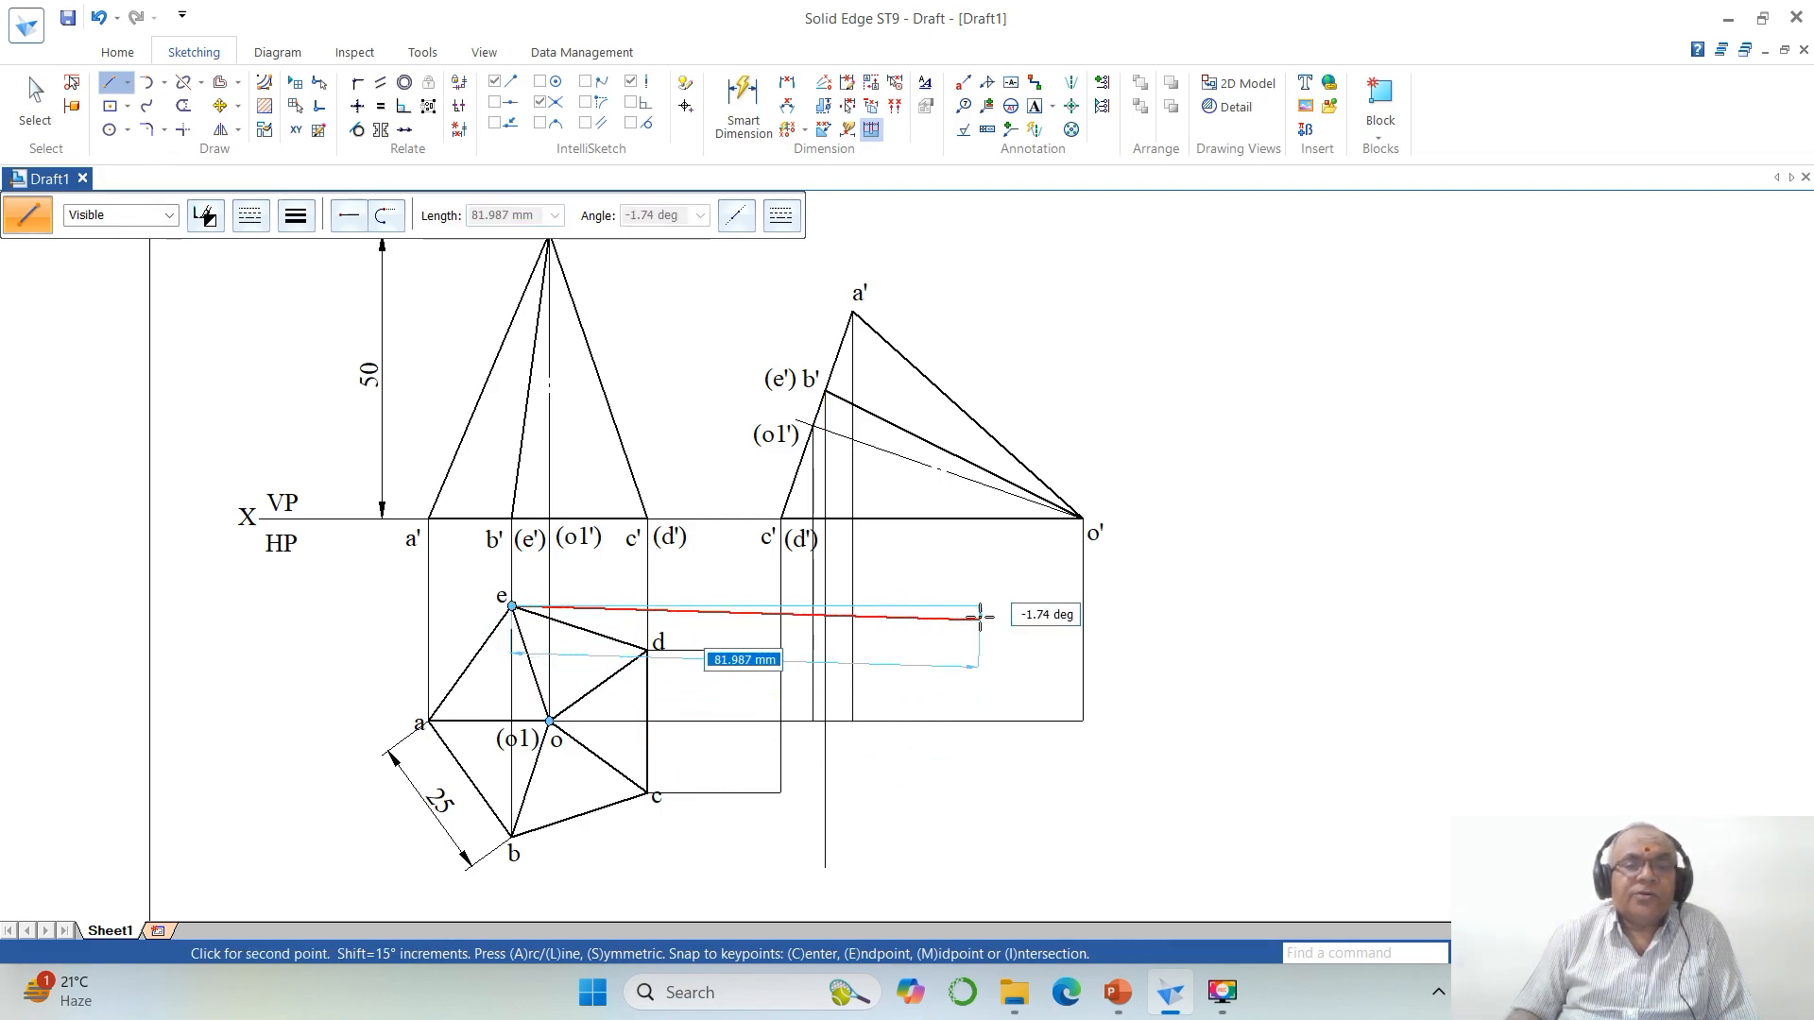
{"action": "left_click", "coordinate": [979, 605]}
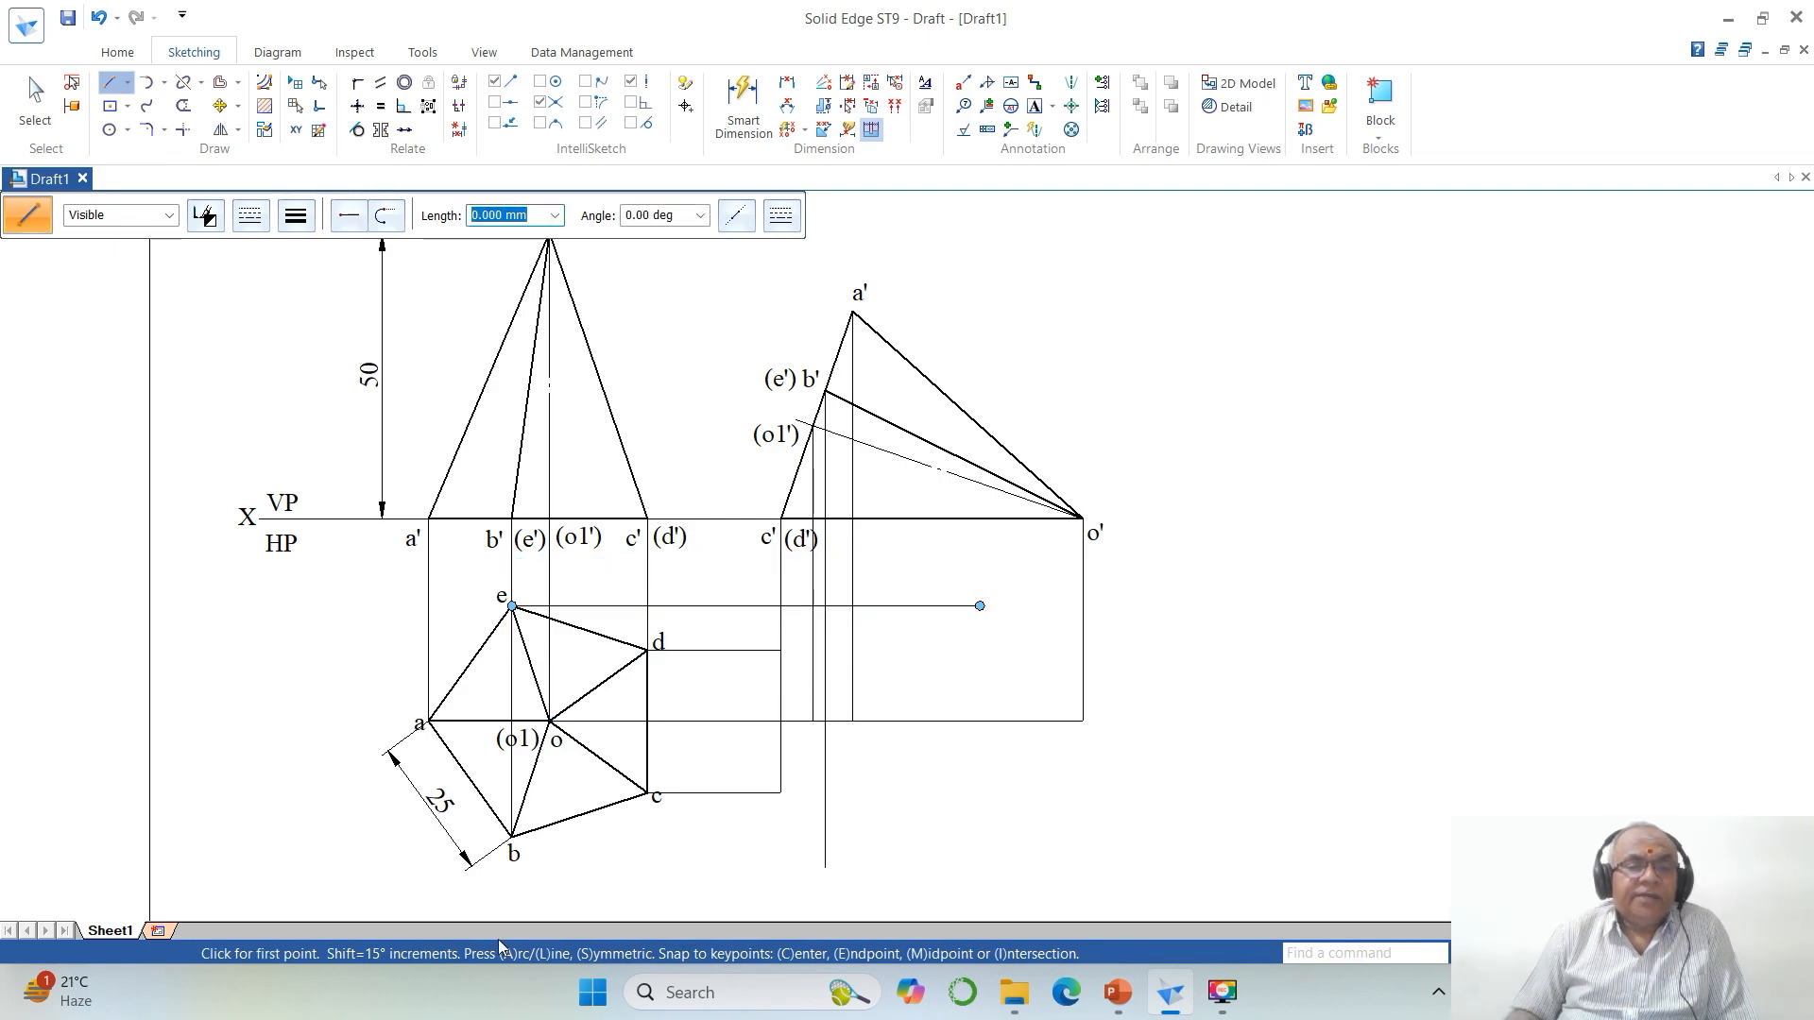
Step: Draw a horizontal projector from b past the b' projector, then trim the e and b projectors to corners with it
{"action": "left_click", "coordinate": [511, 836]}
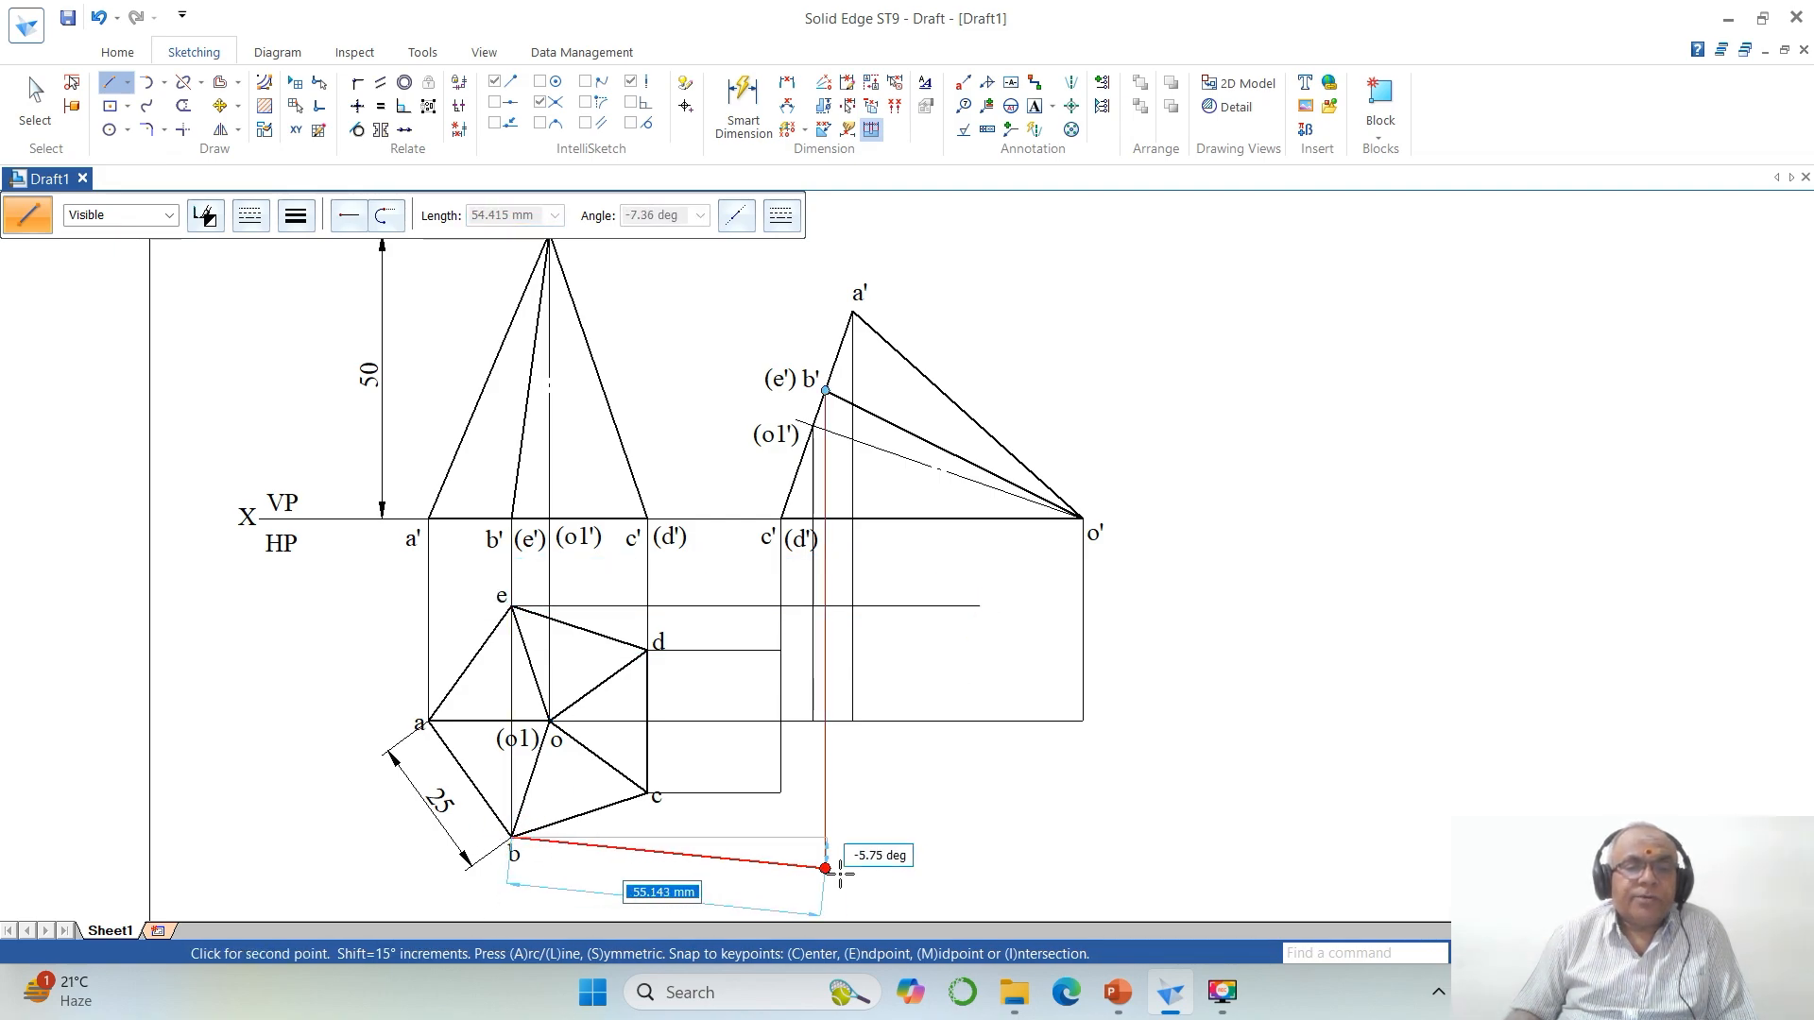
{"action": "left_click", "coordinate": [901, 836]}
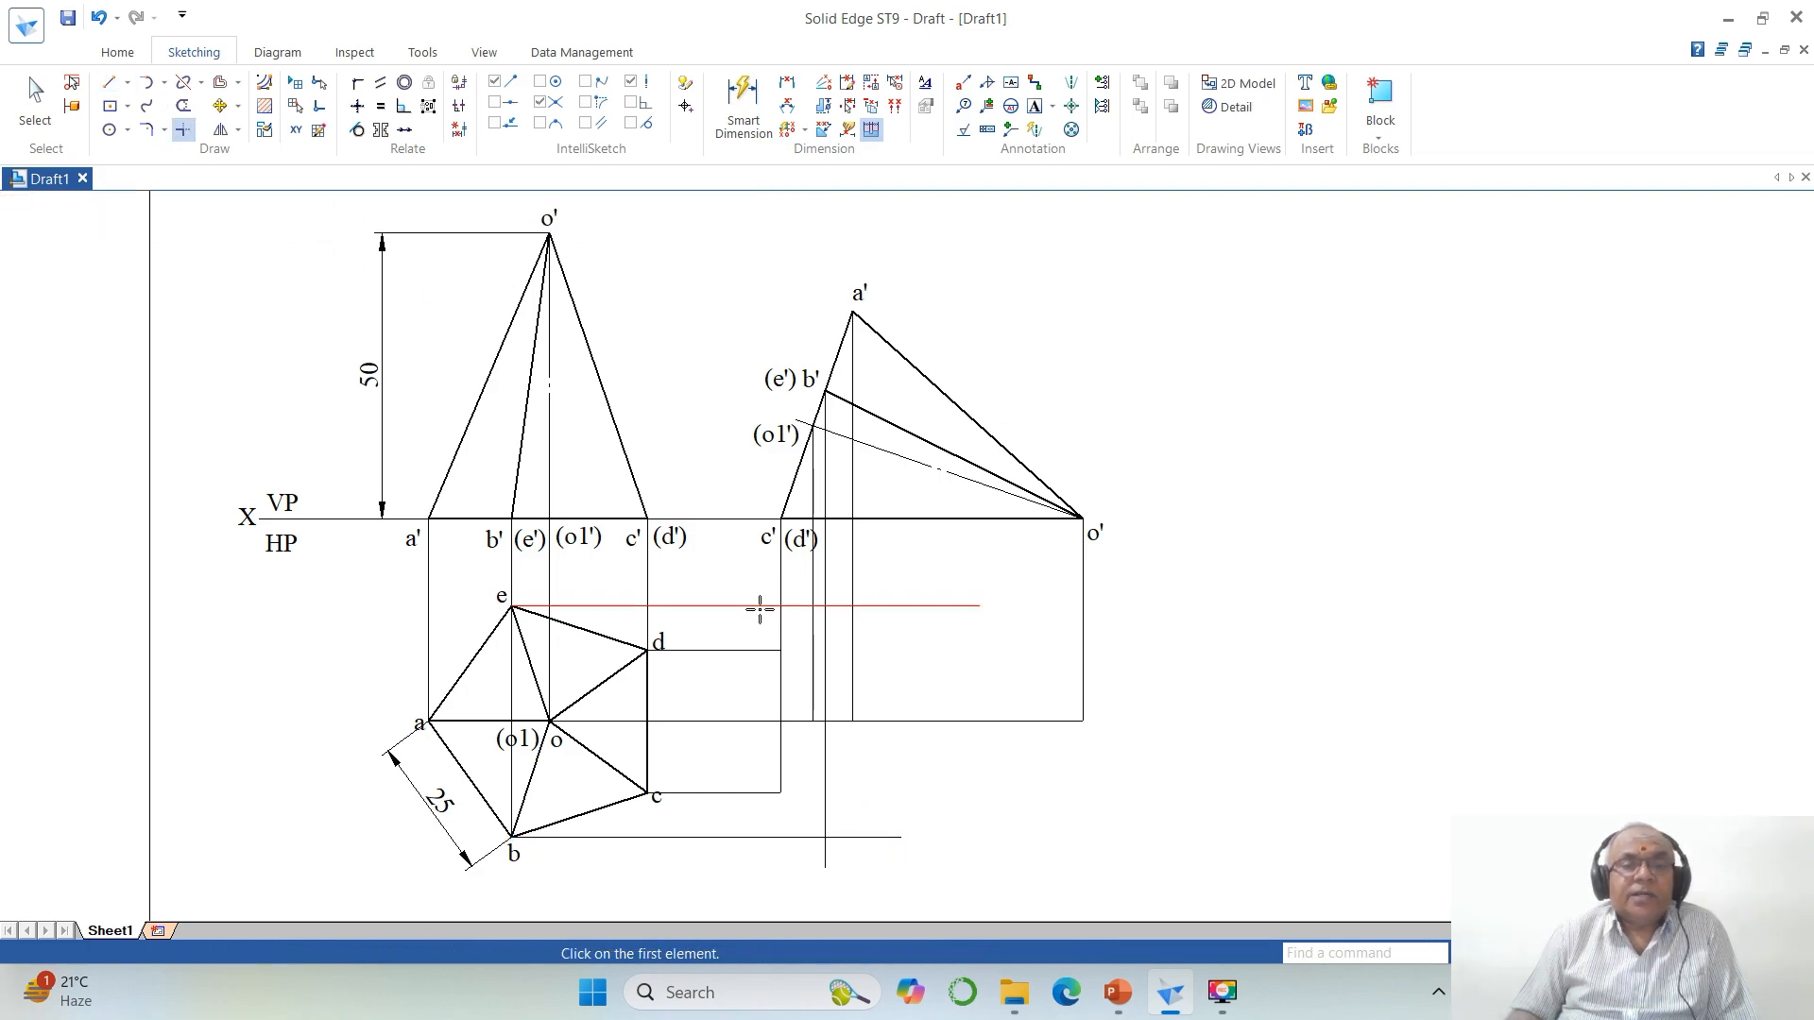
{"action": "left_click", "coordinate": [754, 605]}
{"action": "left_click", "coordinate": [825, 570]}
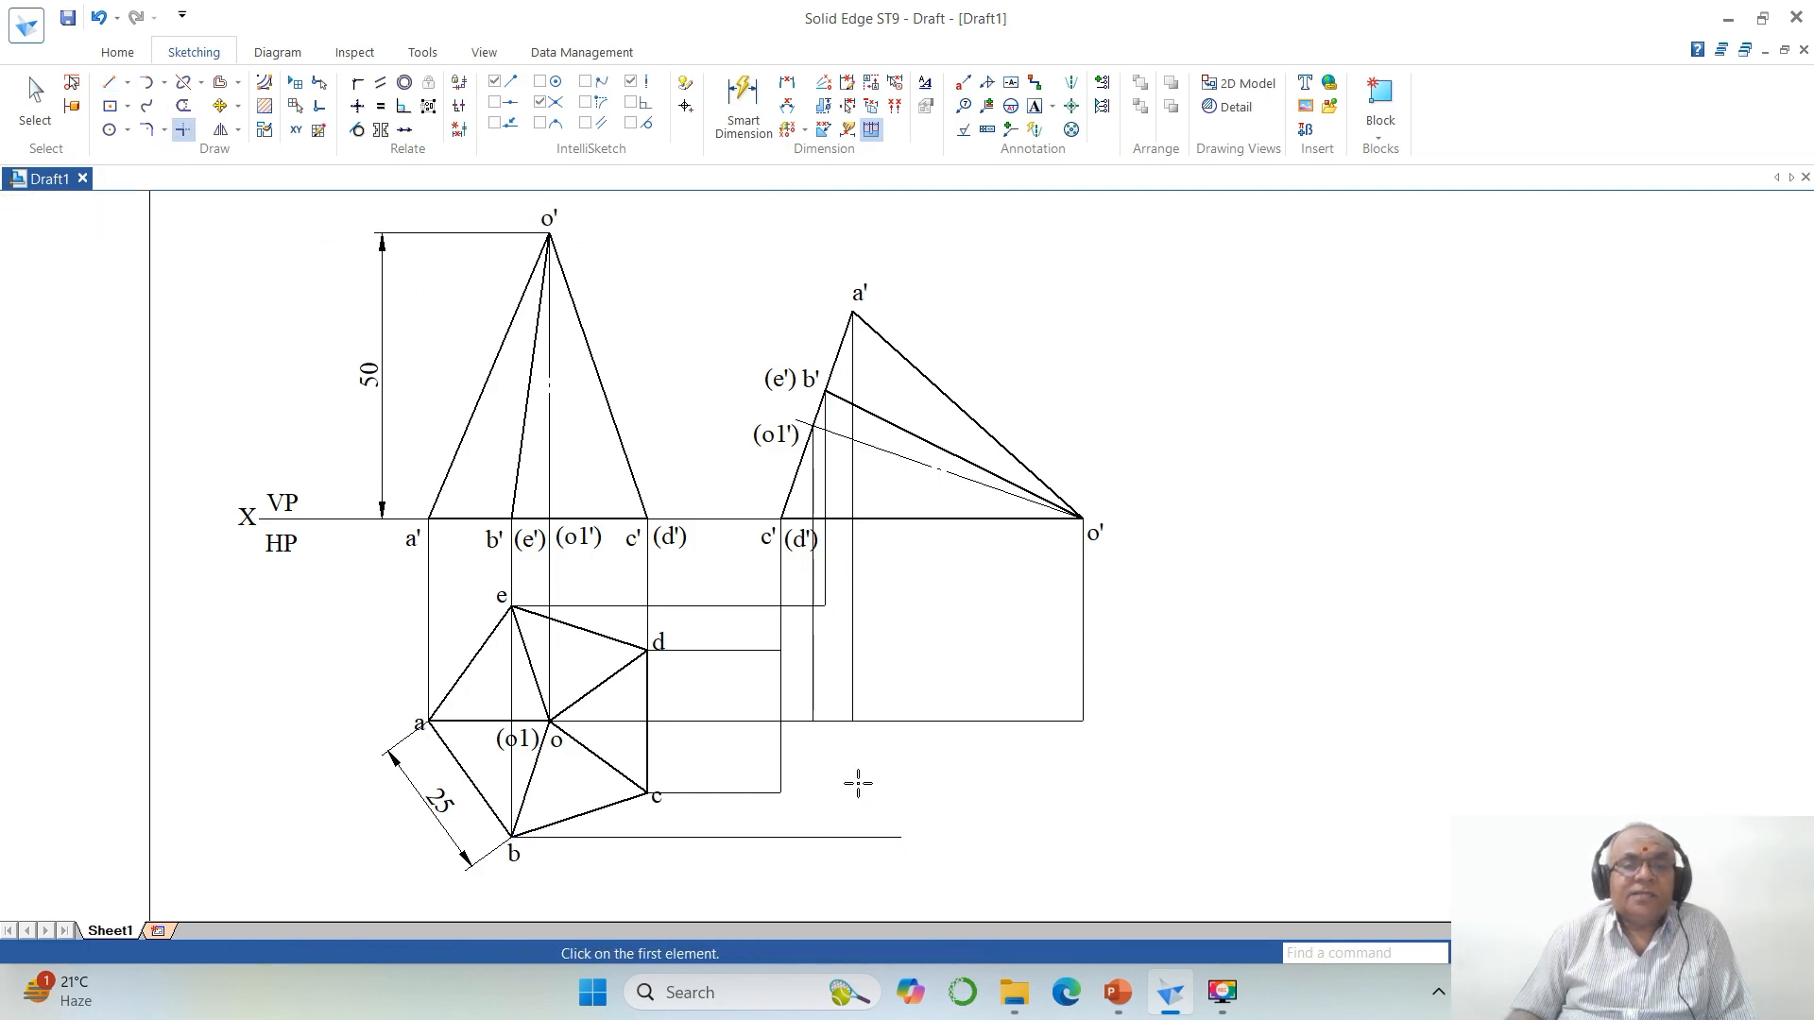
{"action": "left_click", "coordinate": [747, 837]}
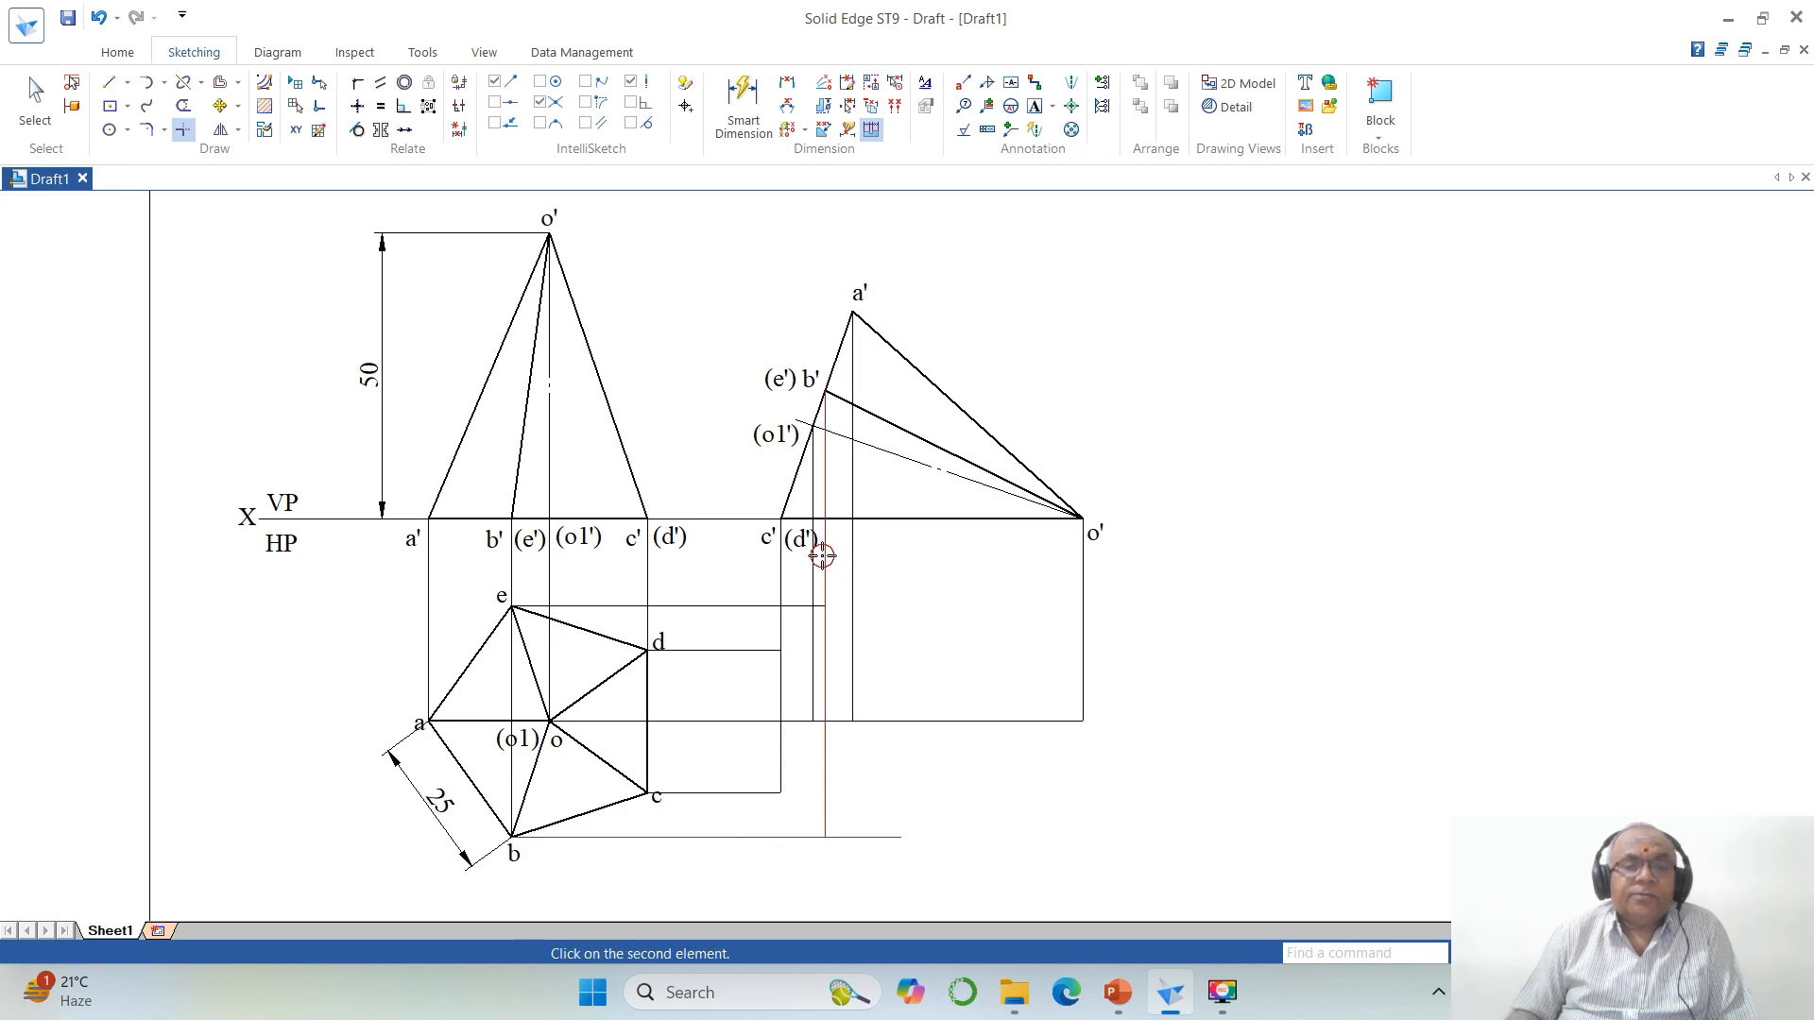
{"action": "left_click", "coordinate": [822, 557]}
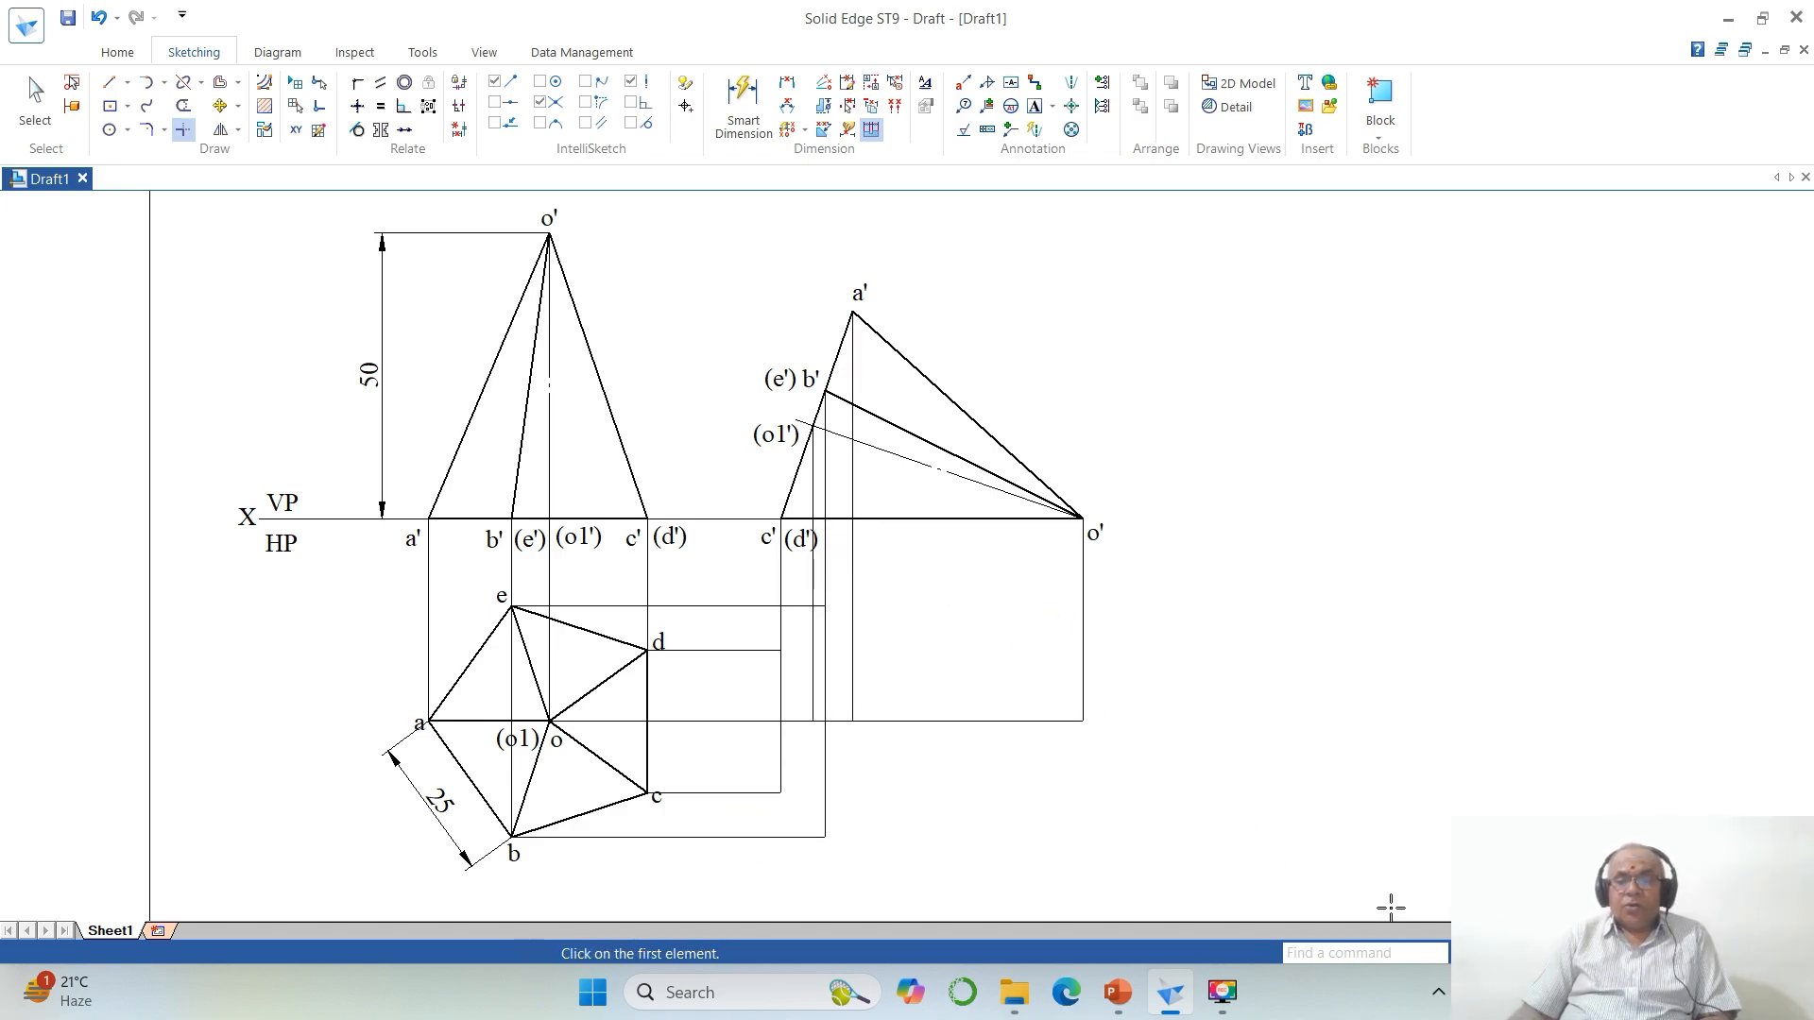
Step: Draw the four tilted base edges d-e, e-a, a-b and b-c through the projector intersections in the second top view
{"action": "left_click", "coordinate": [1537, 952]}
{"action": "left_click", "coordinate": [594, 280]}
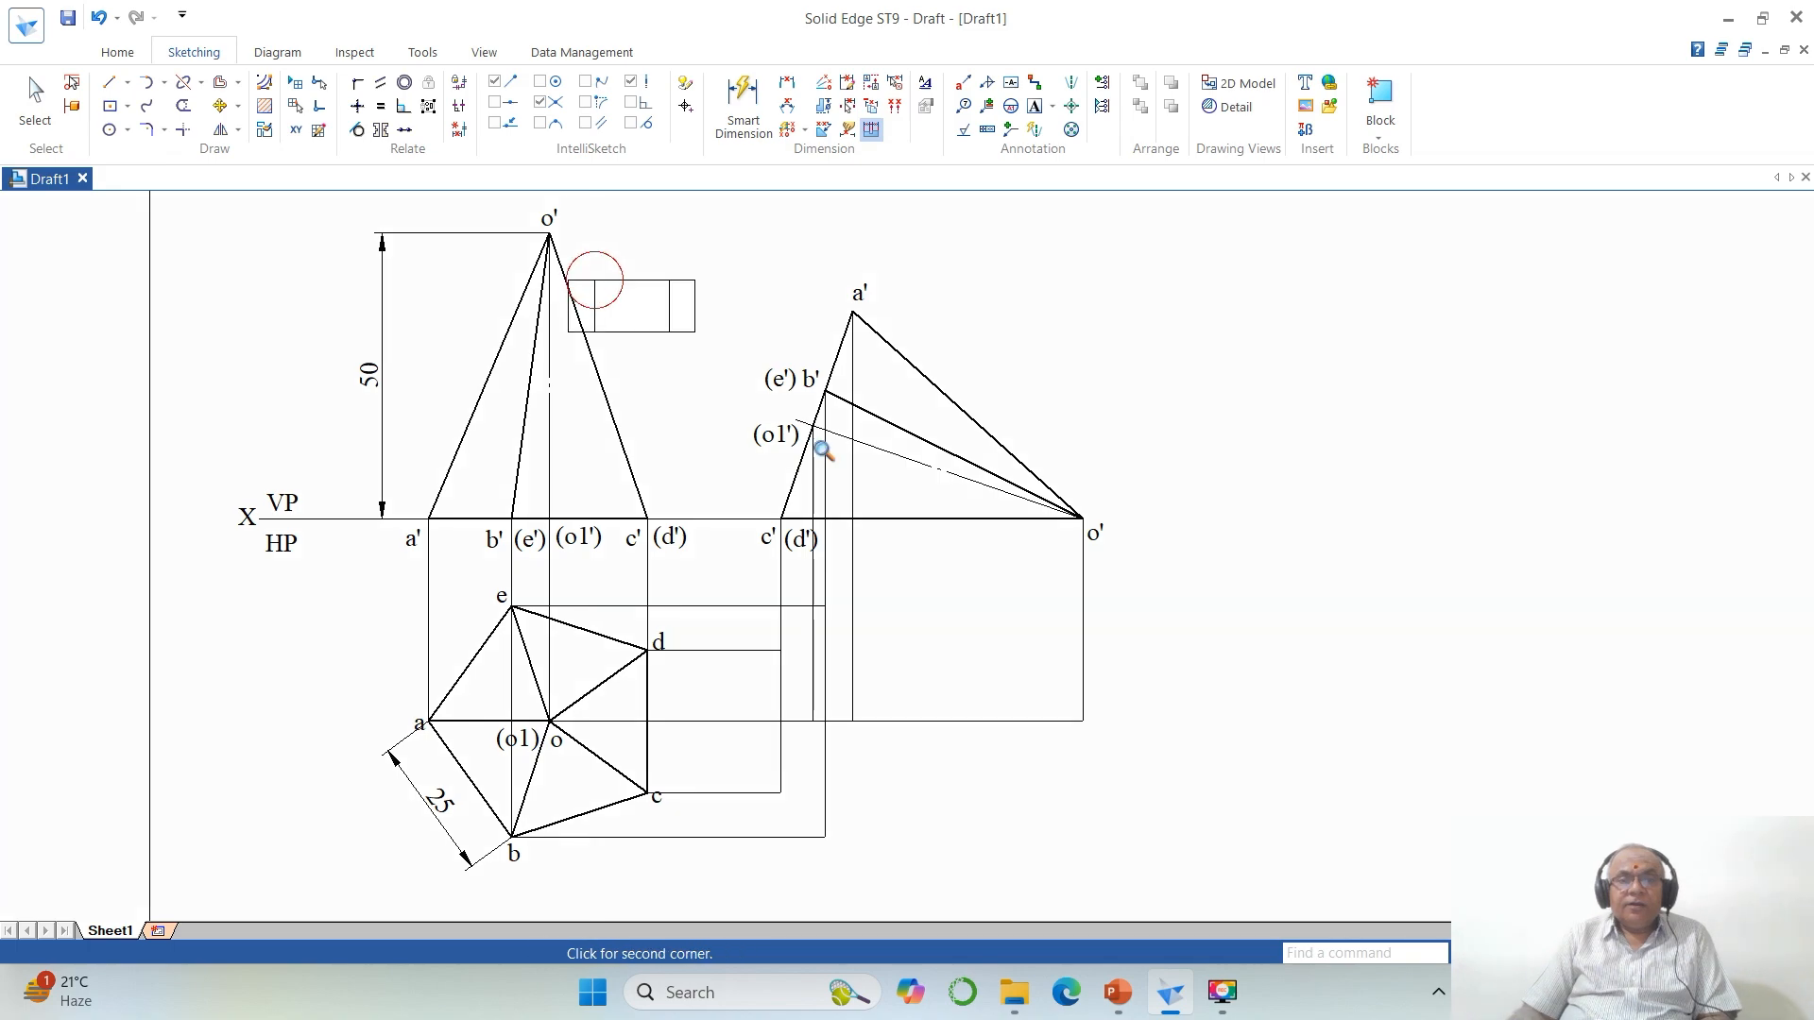
{"action": "left_click", "coordinate": [1248, 893]}
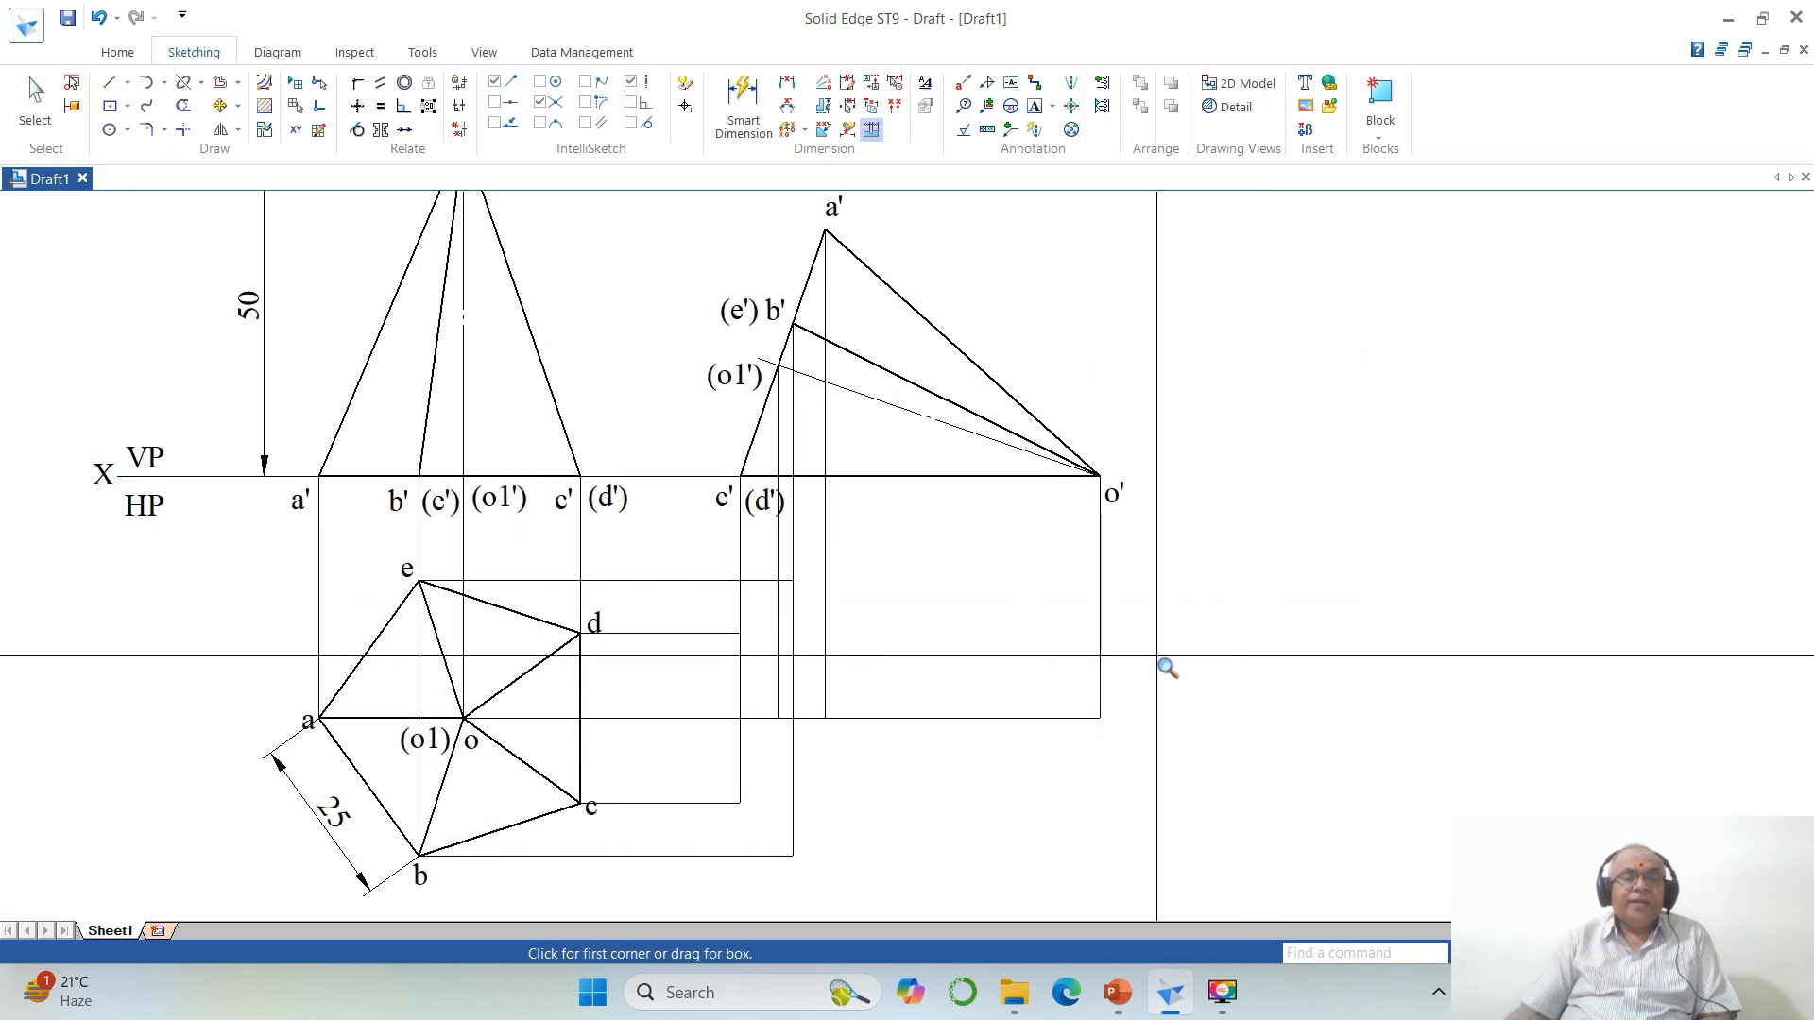
{"action": "left_click", "coordinate": [108, 89]}
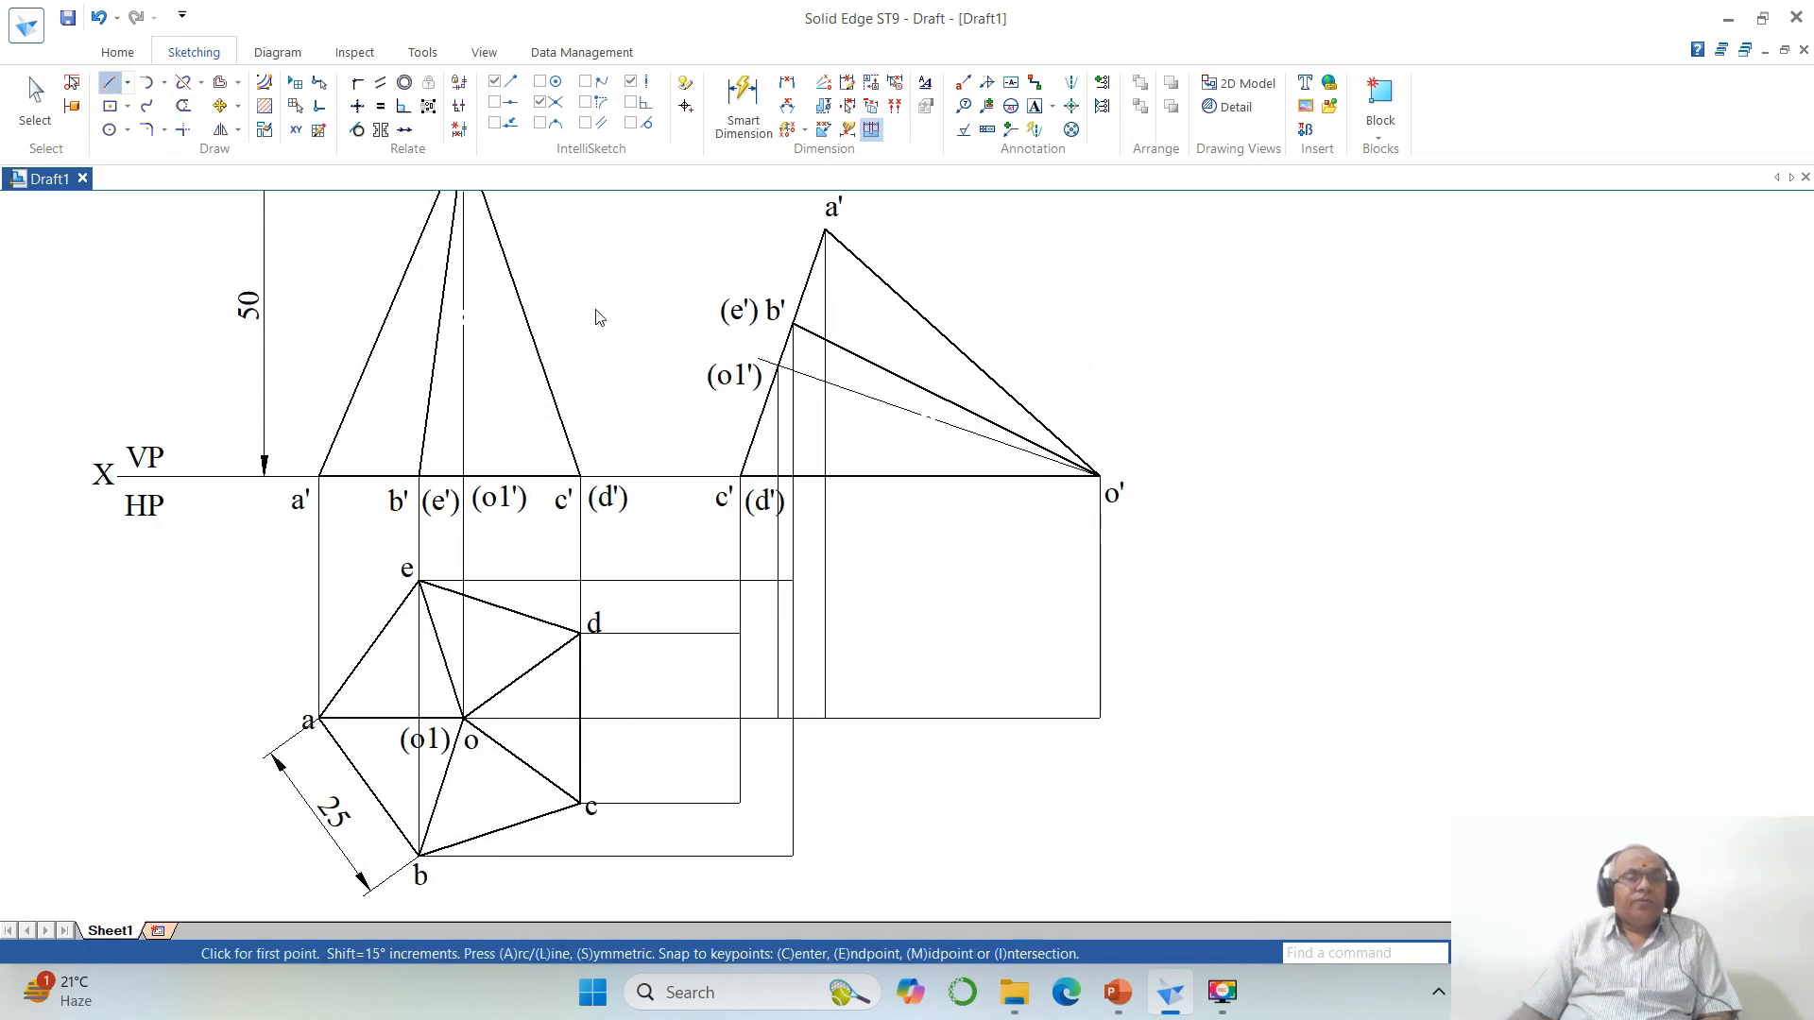
{"action": "left_click", "coordinate": [740, 633]}
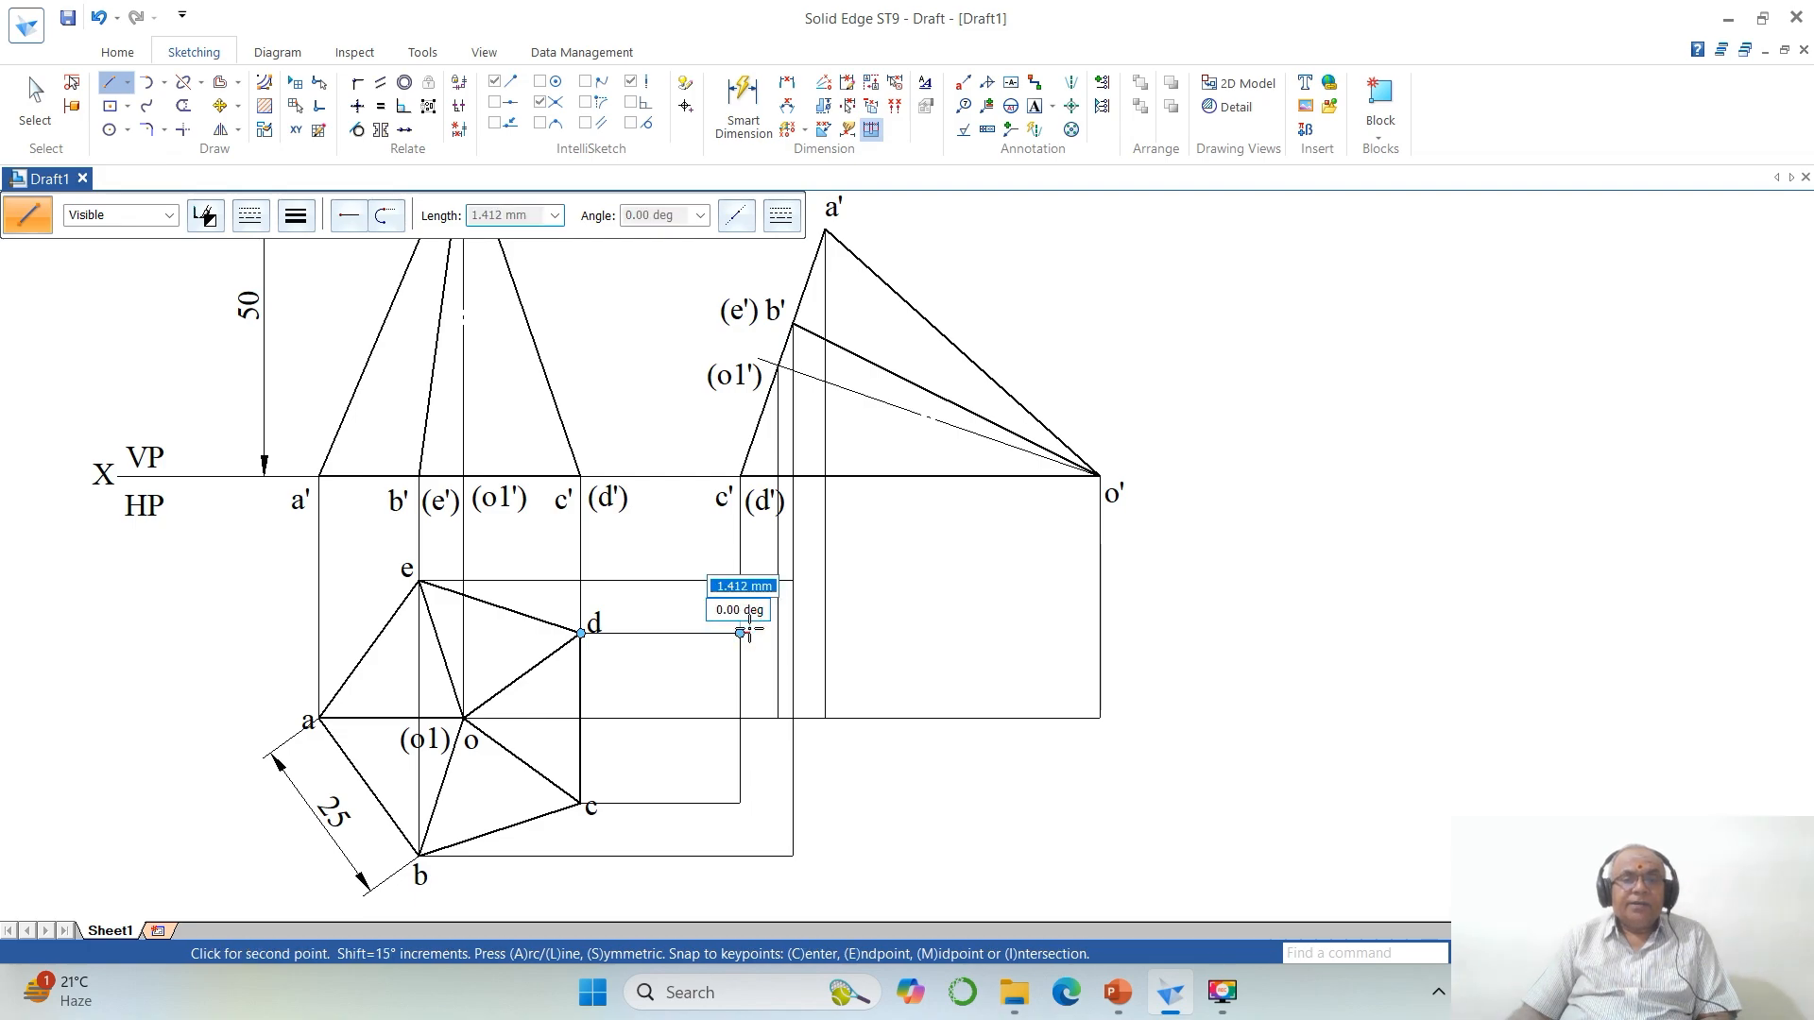
{"action": "left_click", "coordinate": [792, 580]}
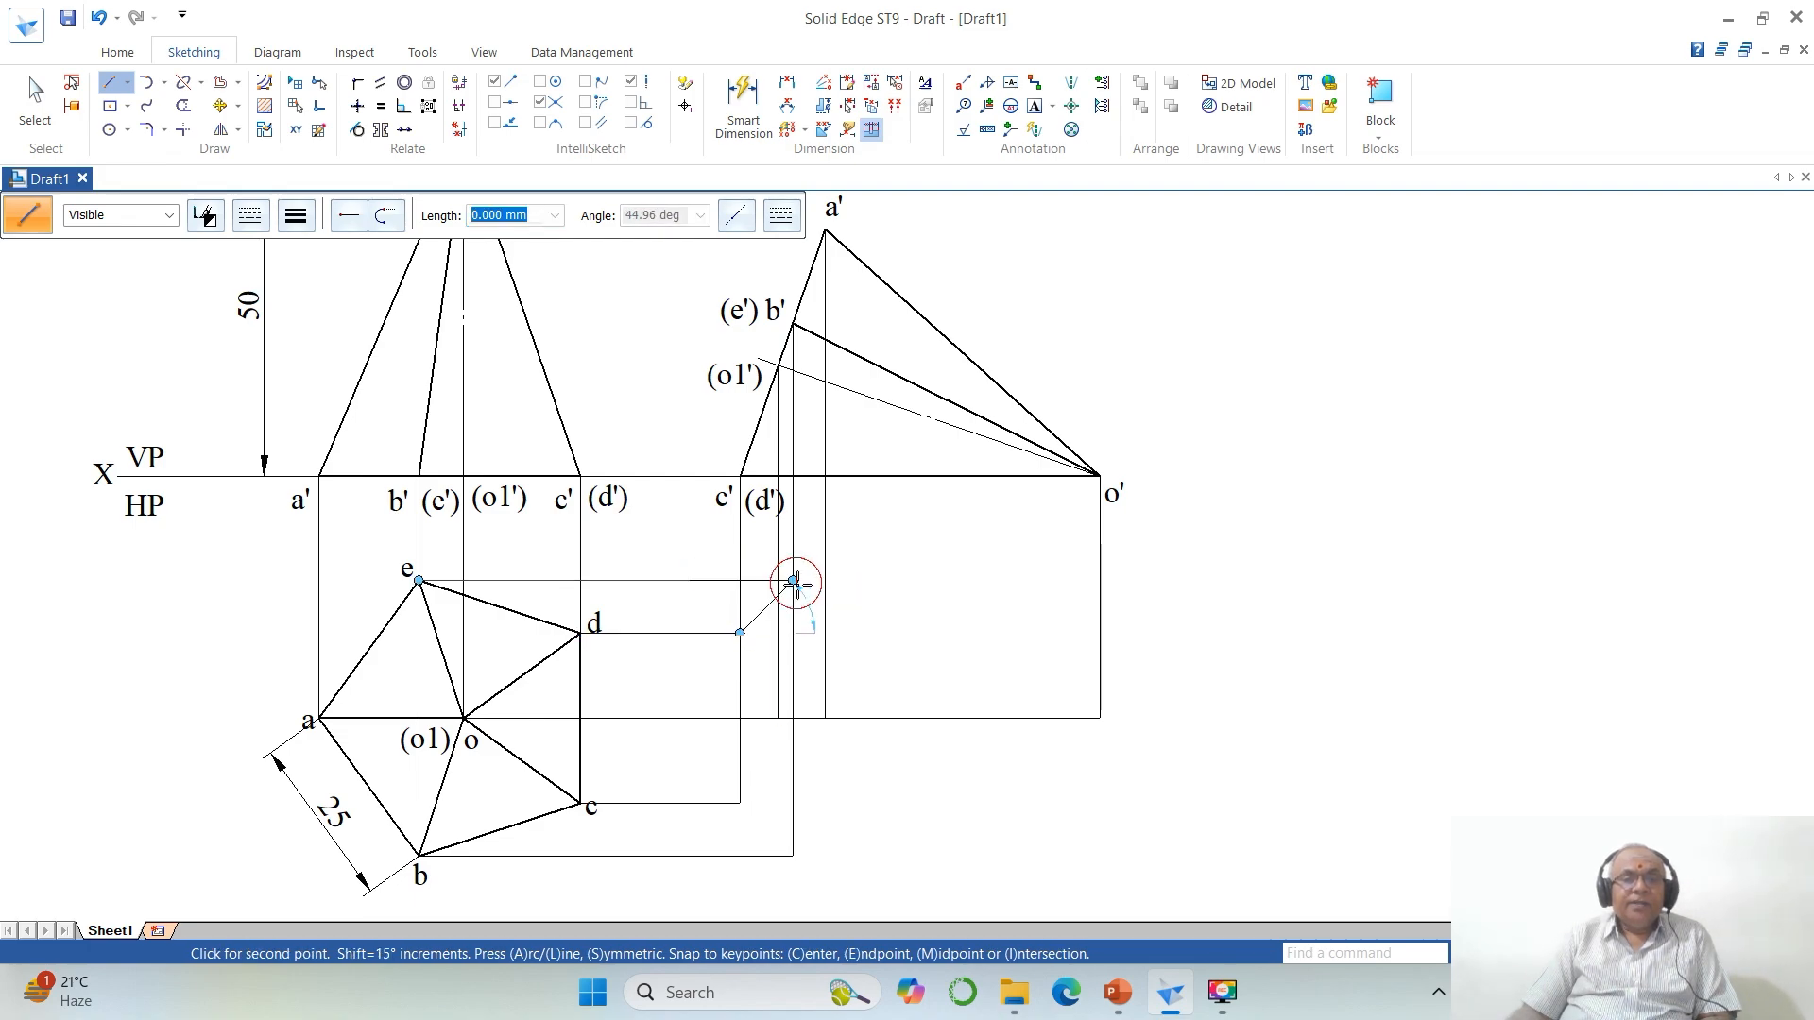
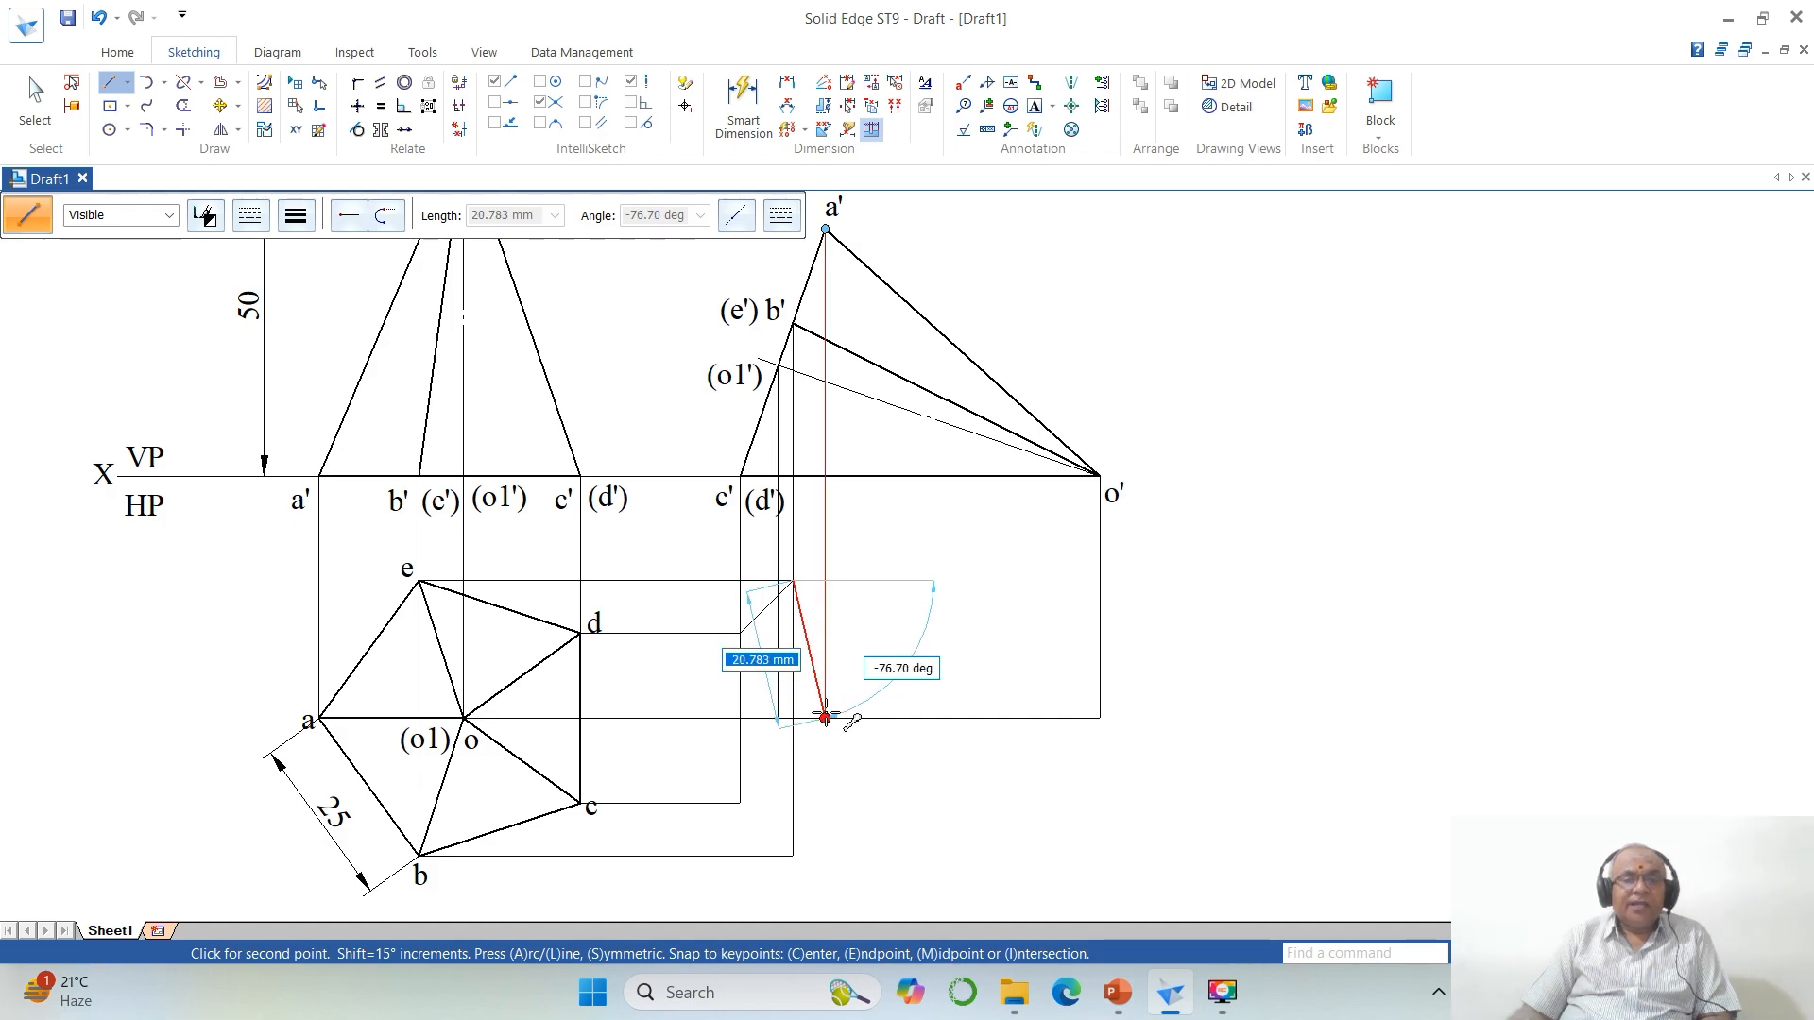
{"action": "left_click", "coordinate": [824, 718]}
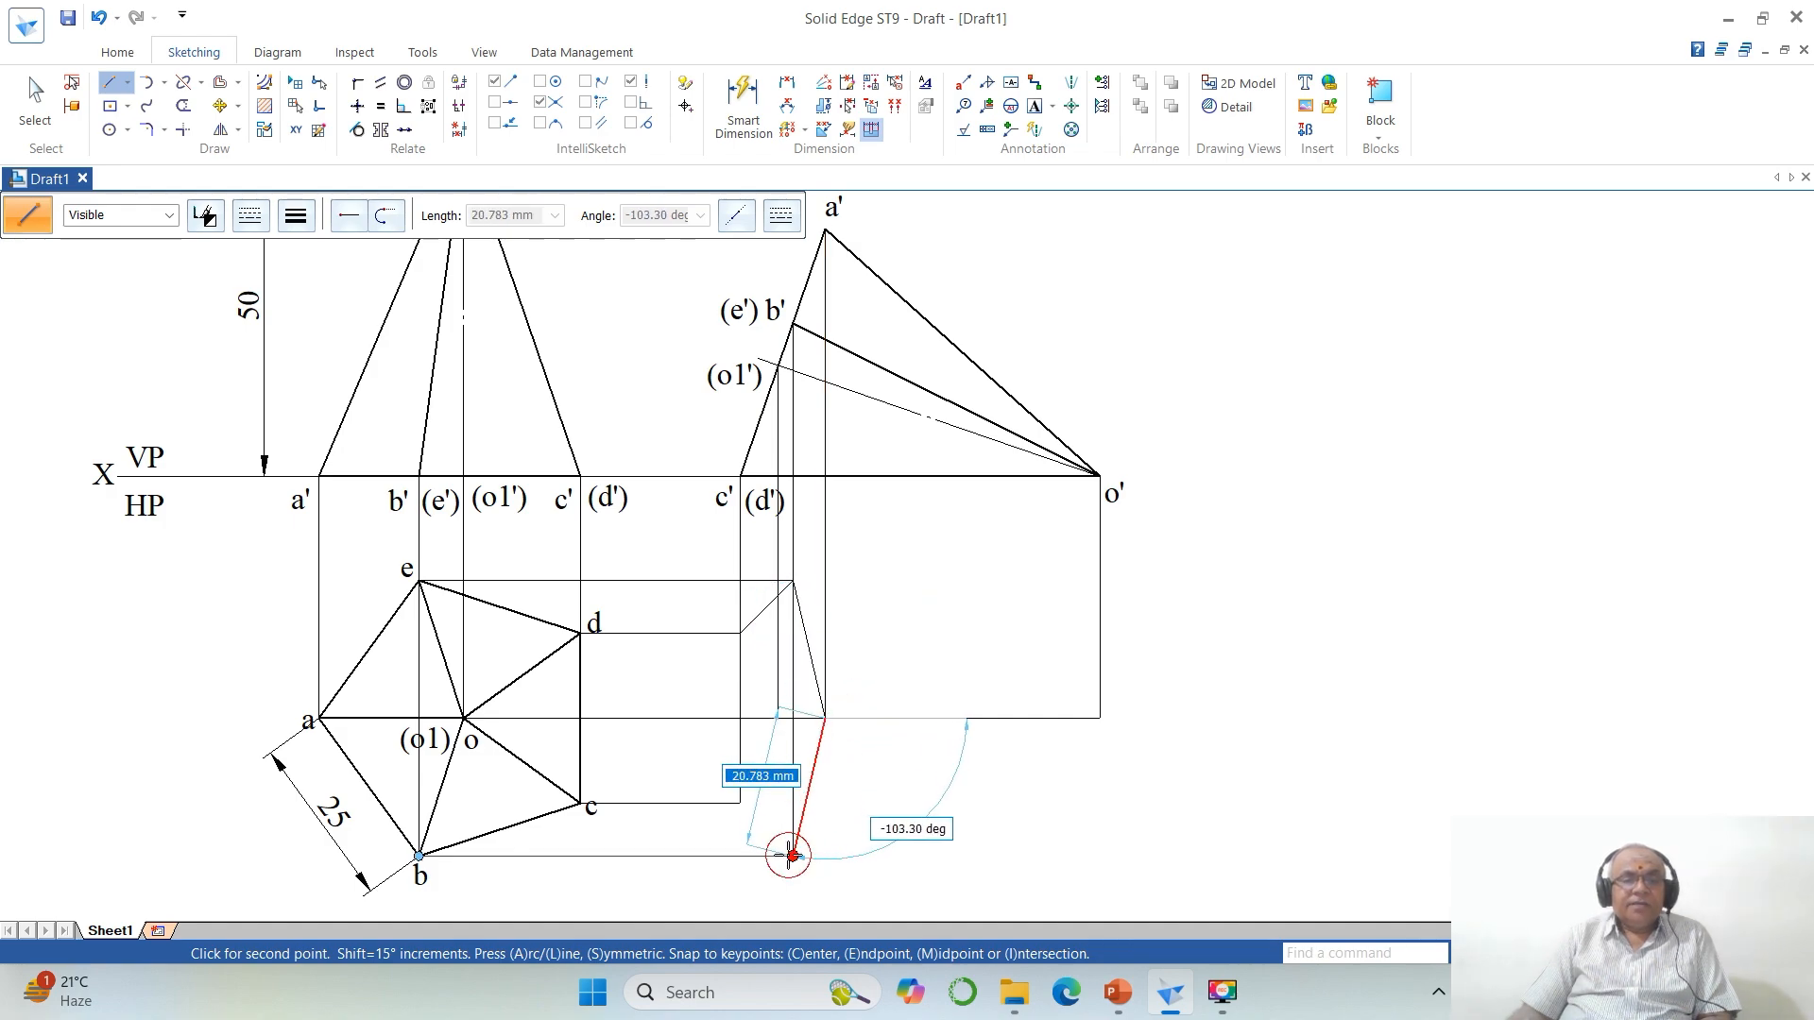
{"action": "left_click", "coordinate": [791, 856]}
{"action": "left_click", "coordinate": [740, 804]}
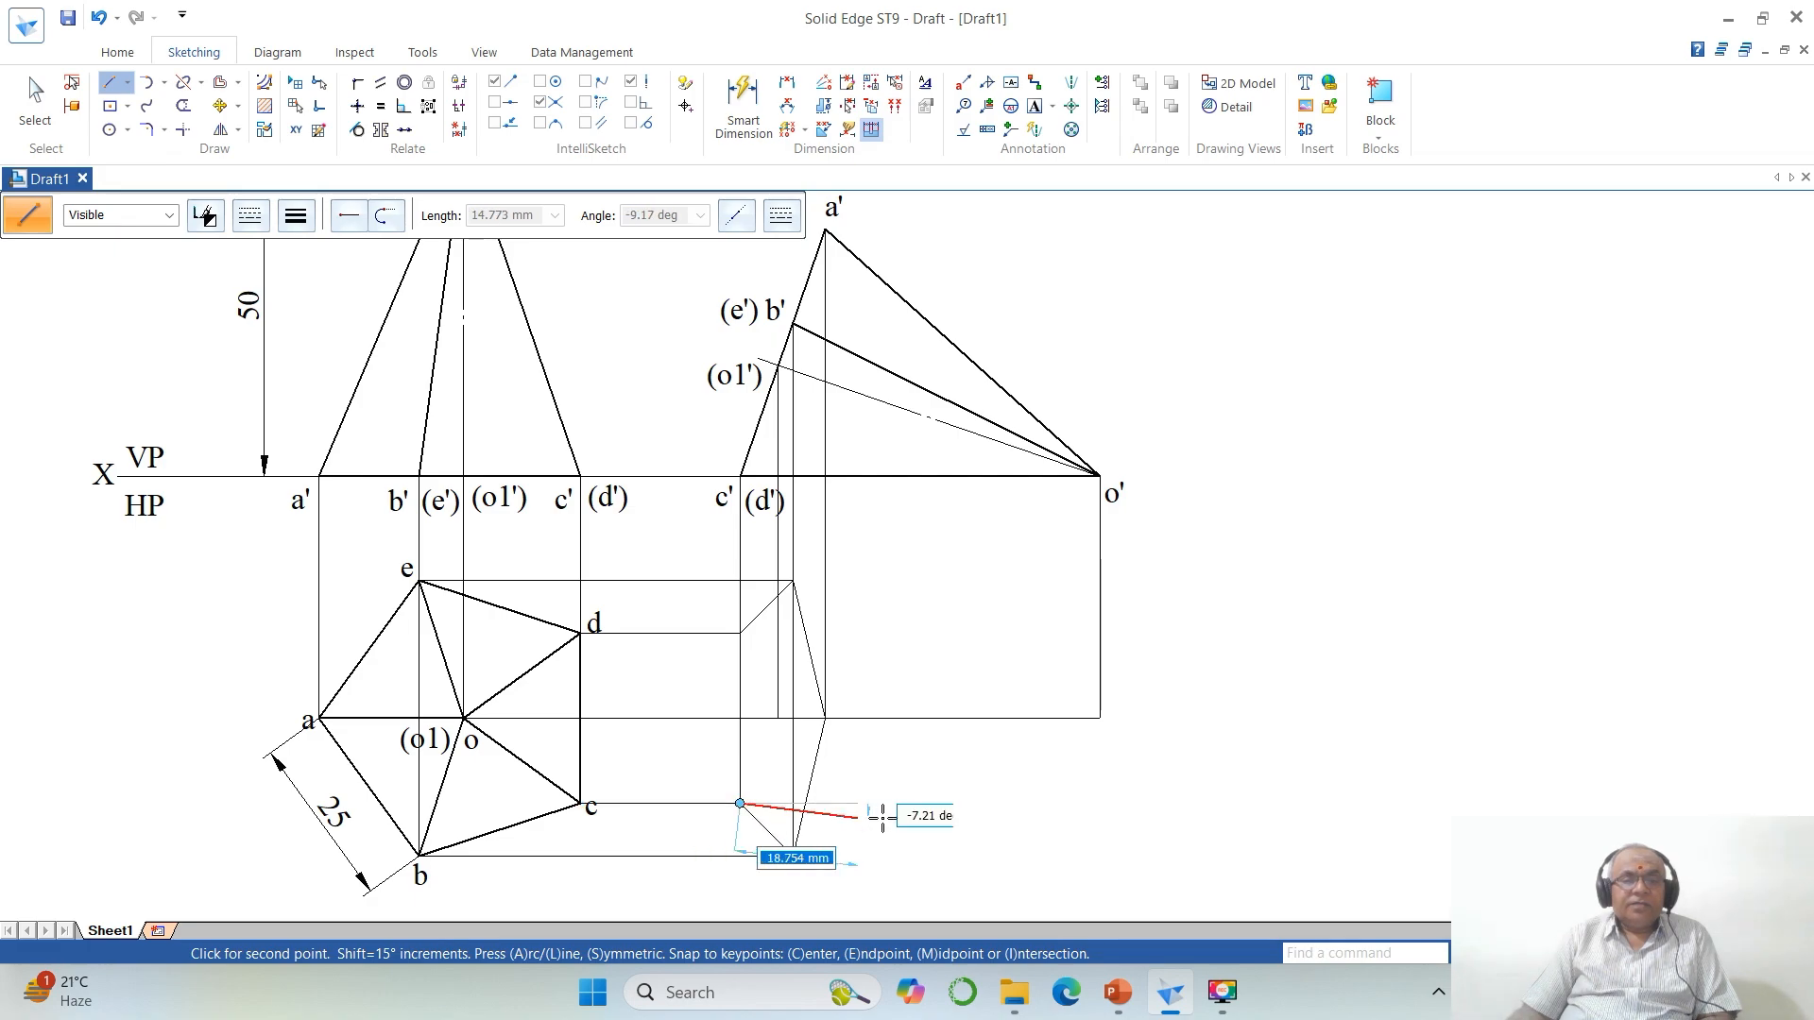
Step: Draw the slant edges from base corners c, d, e and b to the apex o in the second top view
{"action": "left_click", "coordinate": [1098, 718]}
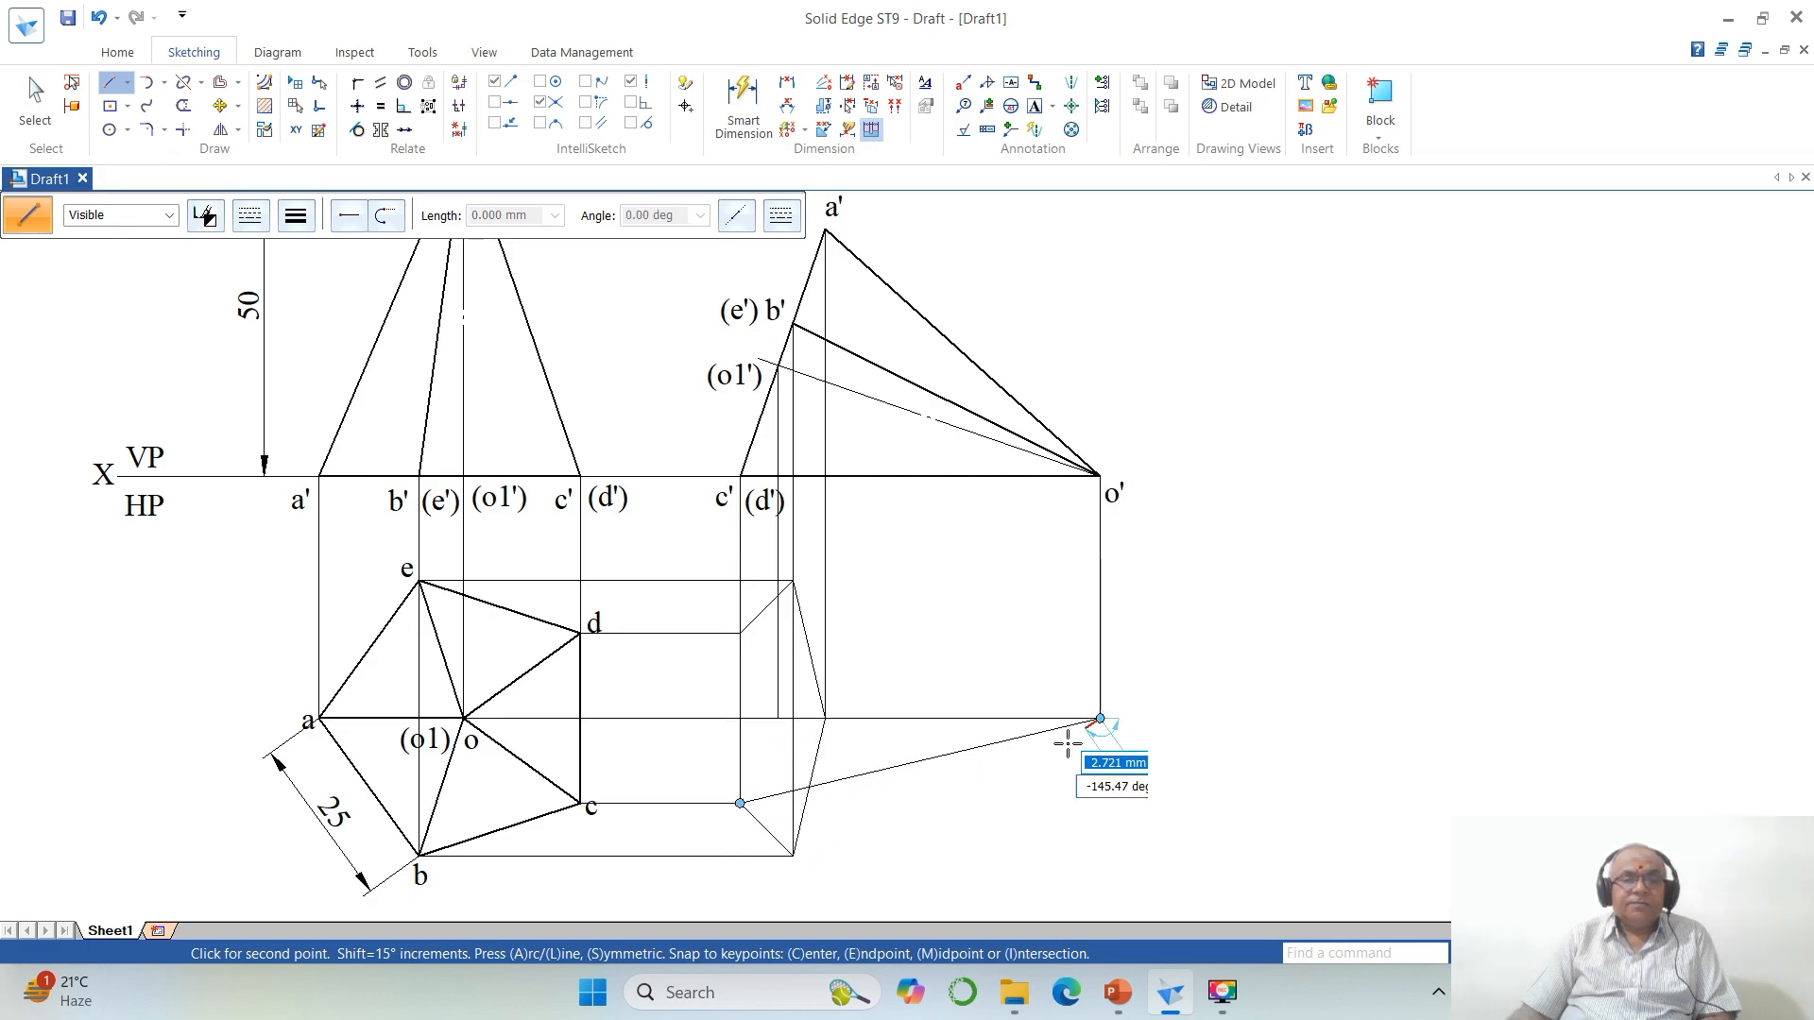
{"action": "left_click", "coordinate": [740, 633]}
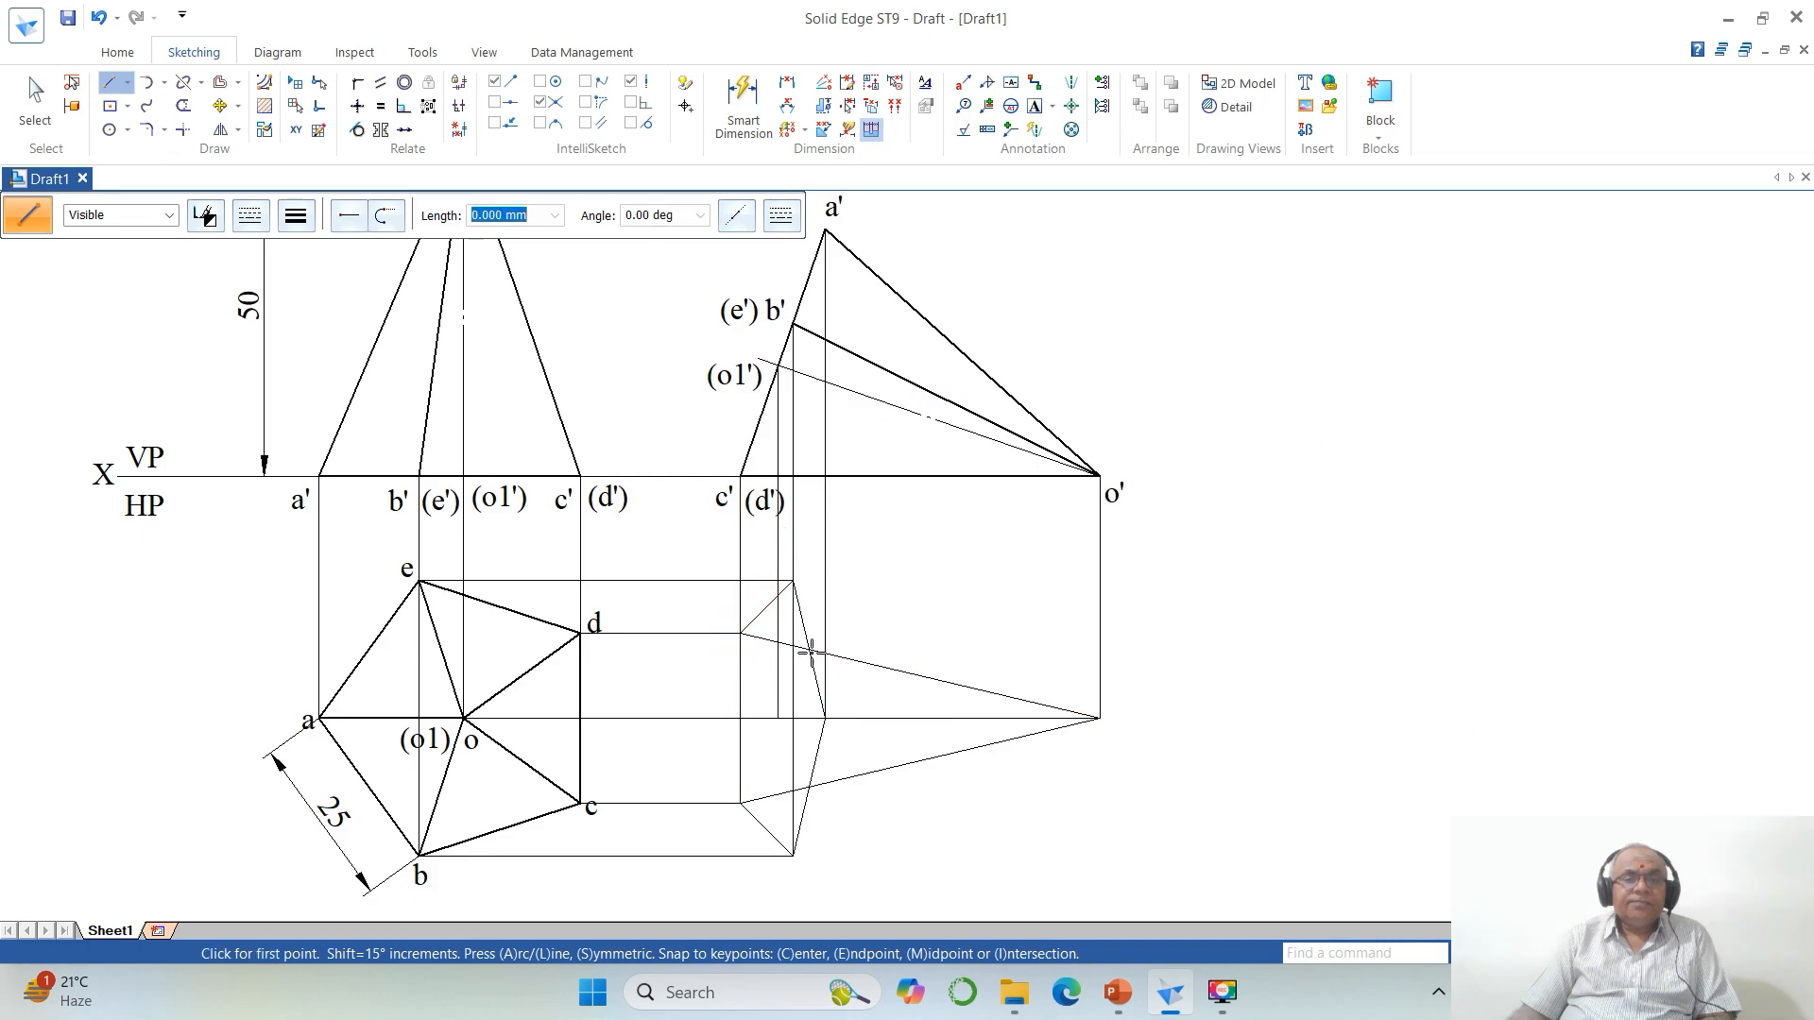
{"action": "left_click", "coordinate": [792, 578]}
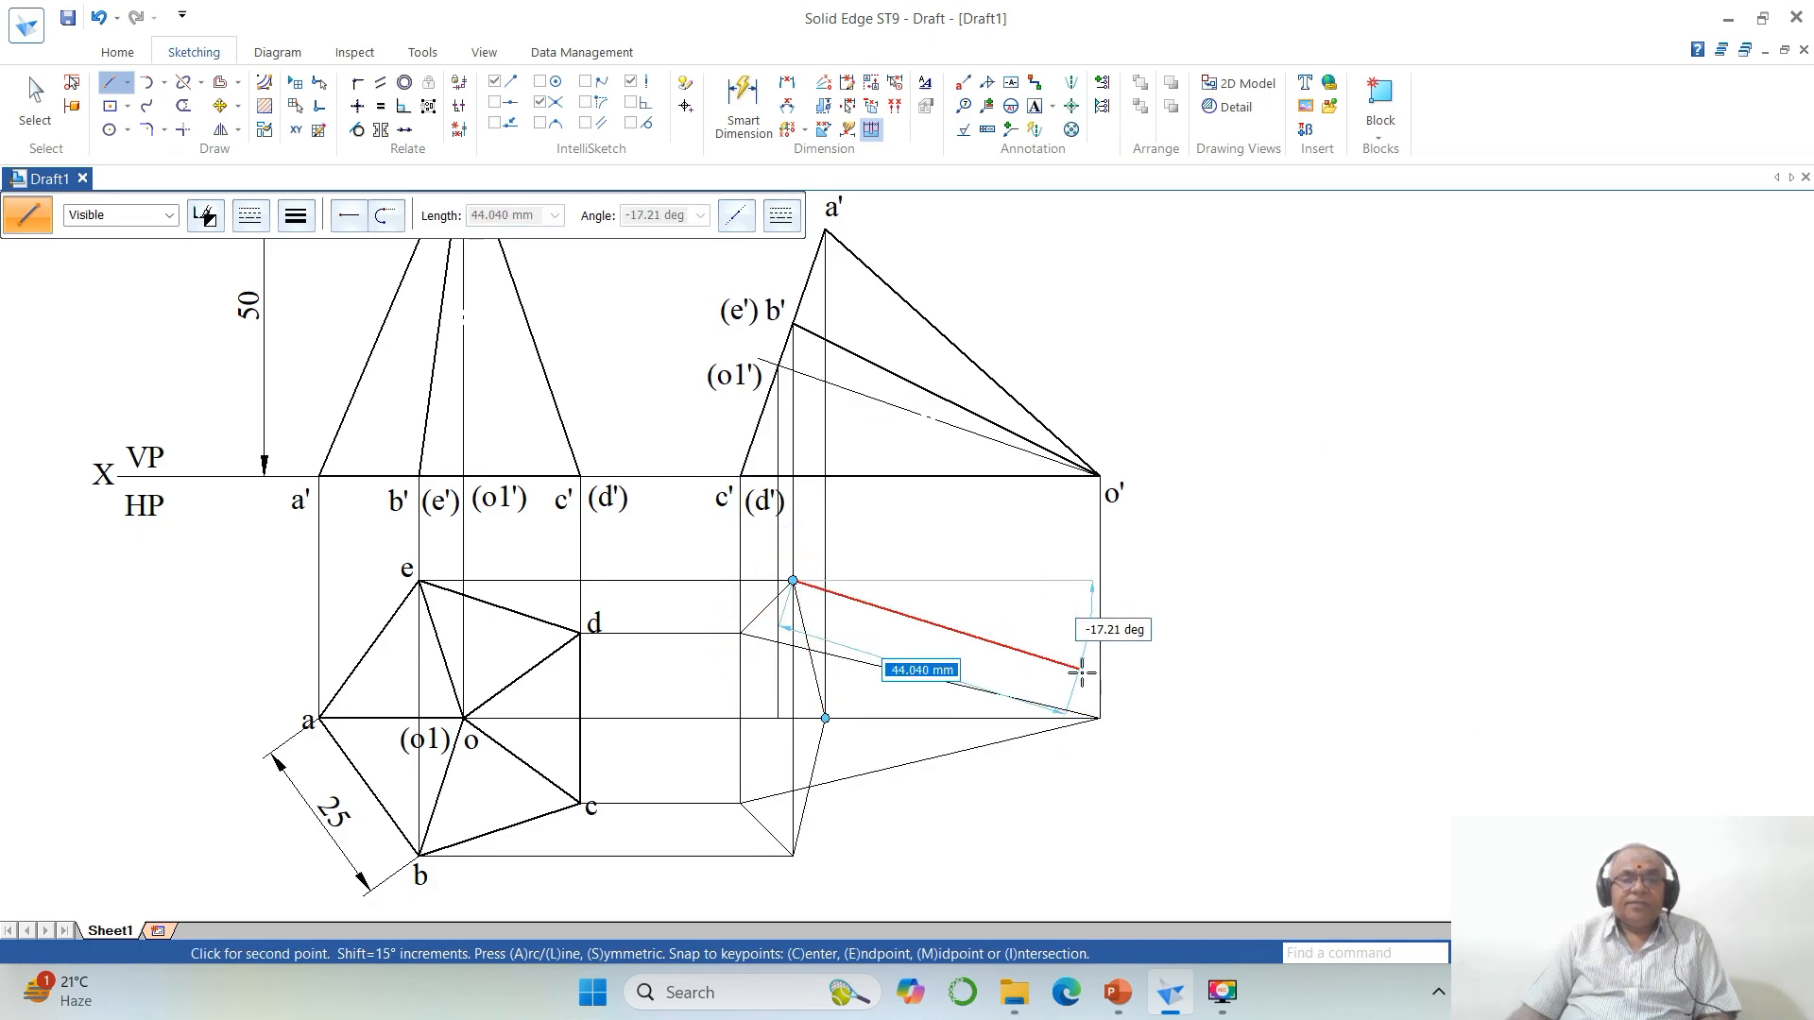
{"action": "left_click", "coordinate": [1100, 718]}
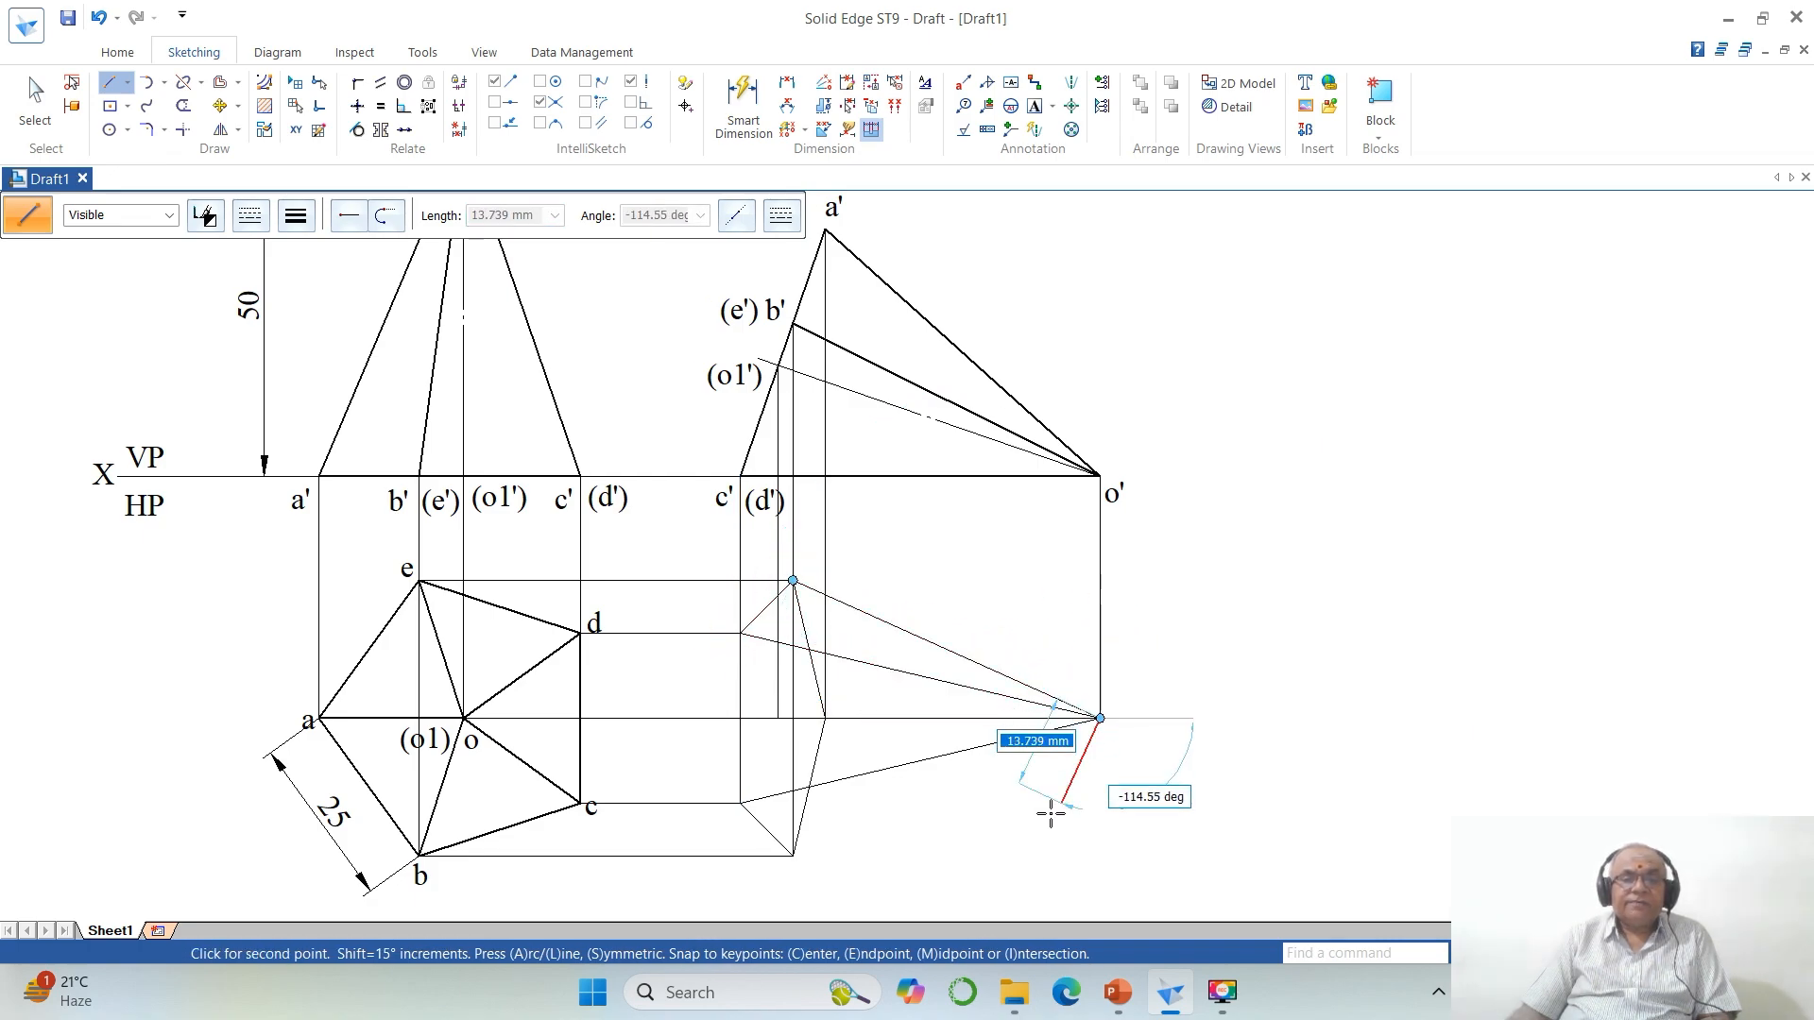
{"action": "left_click", "coordinate": [794, 858]}
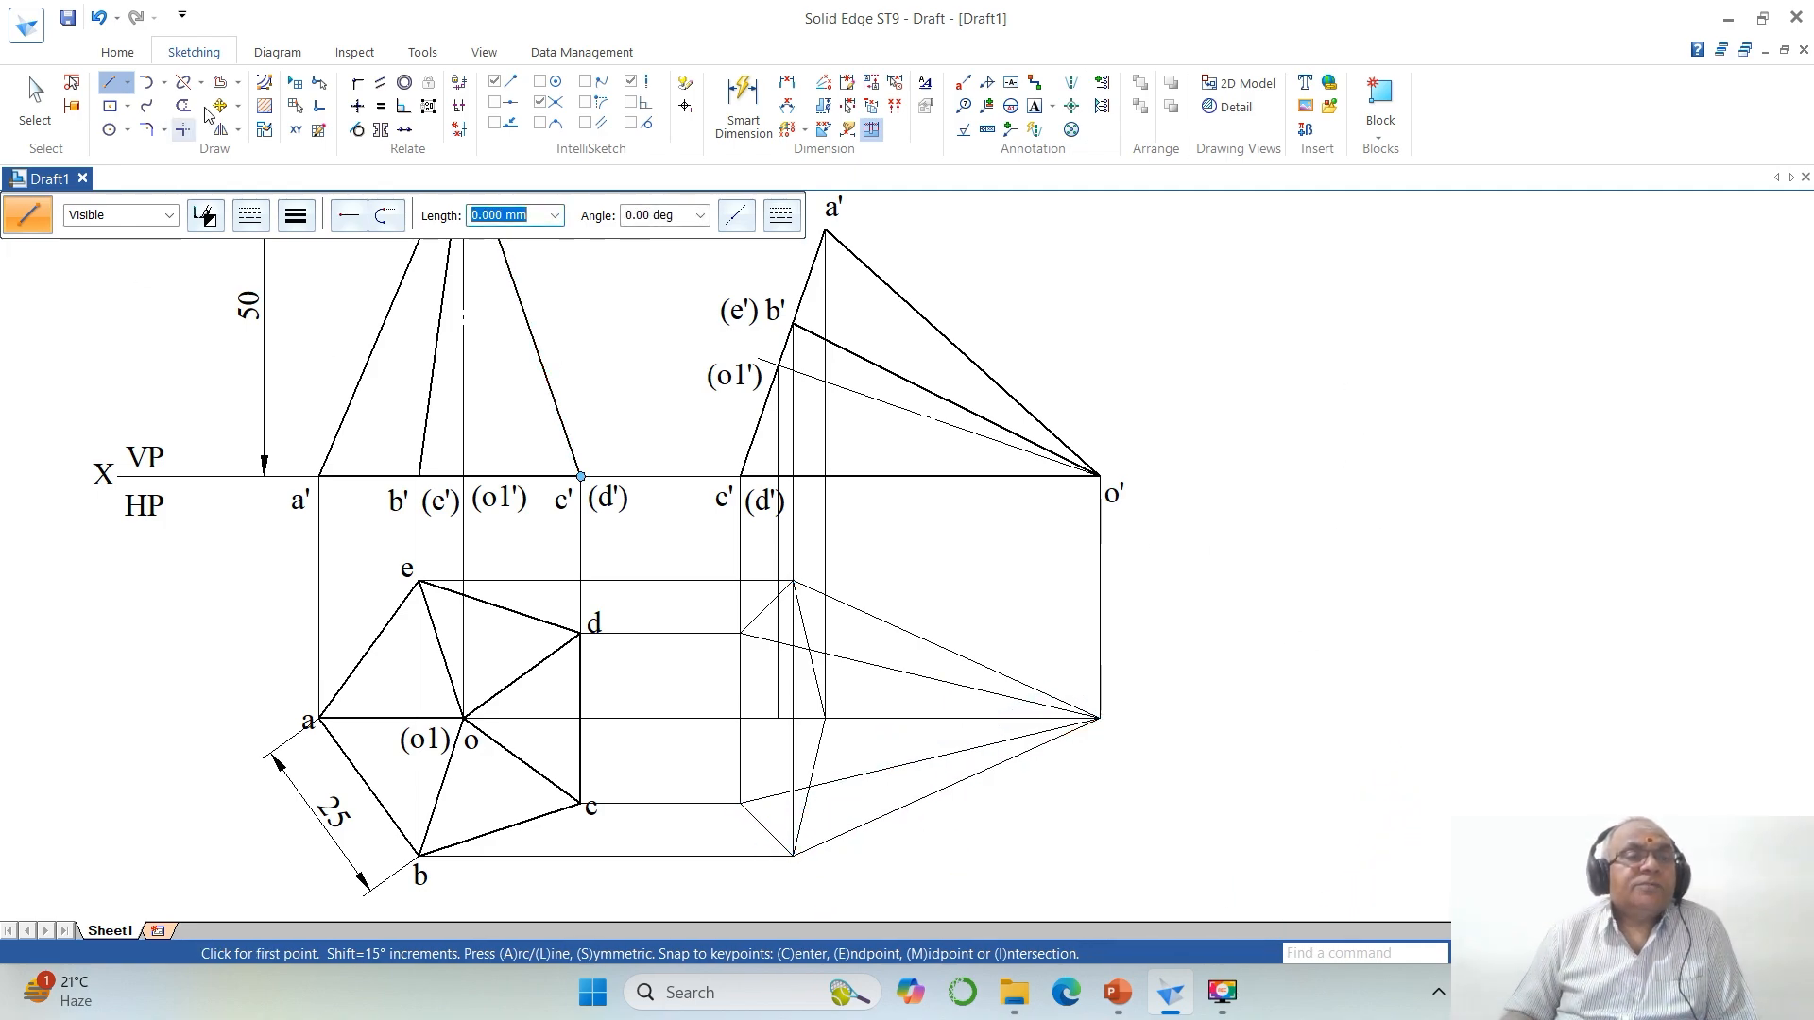
Step: Split the horizontal line through o in the second top view at base corner a and at the o1 projector
{"action": "left_click", "coordinate": [183, 82]}
{"action": "left_click", "coordinate": [913, 718]}
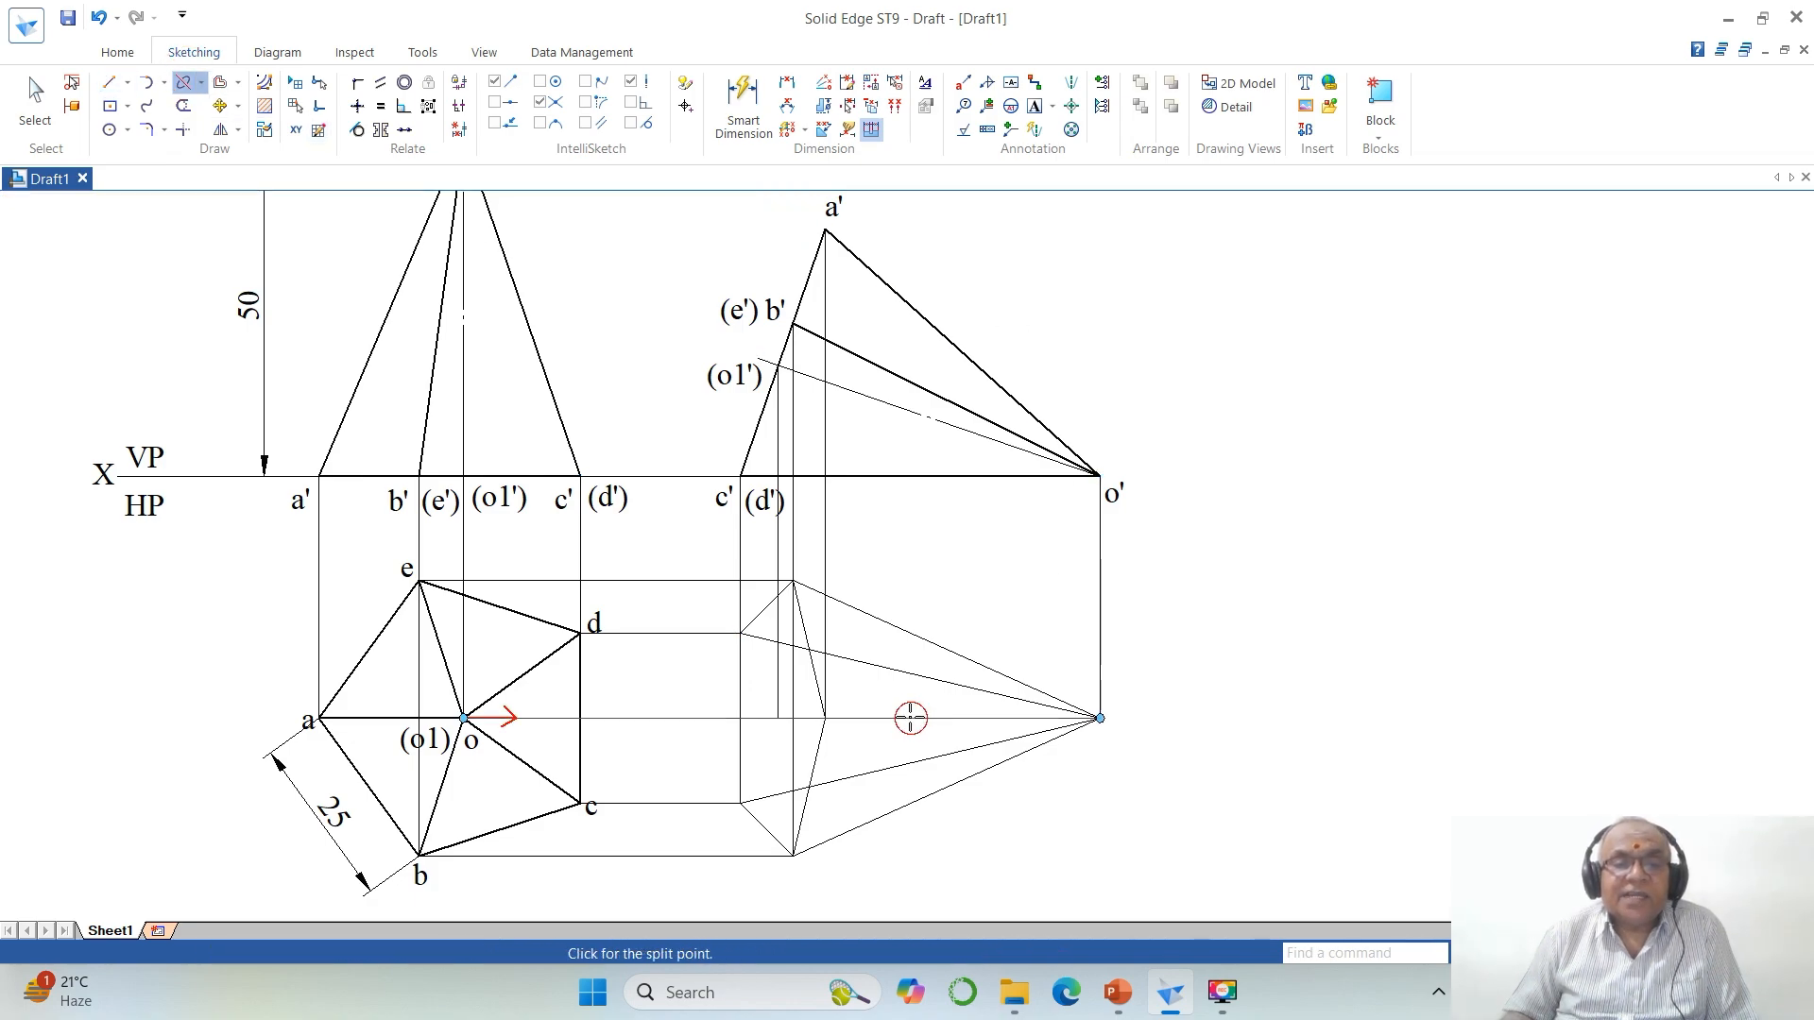
{"action": "left_click", "coordinate": [825, 719]}
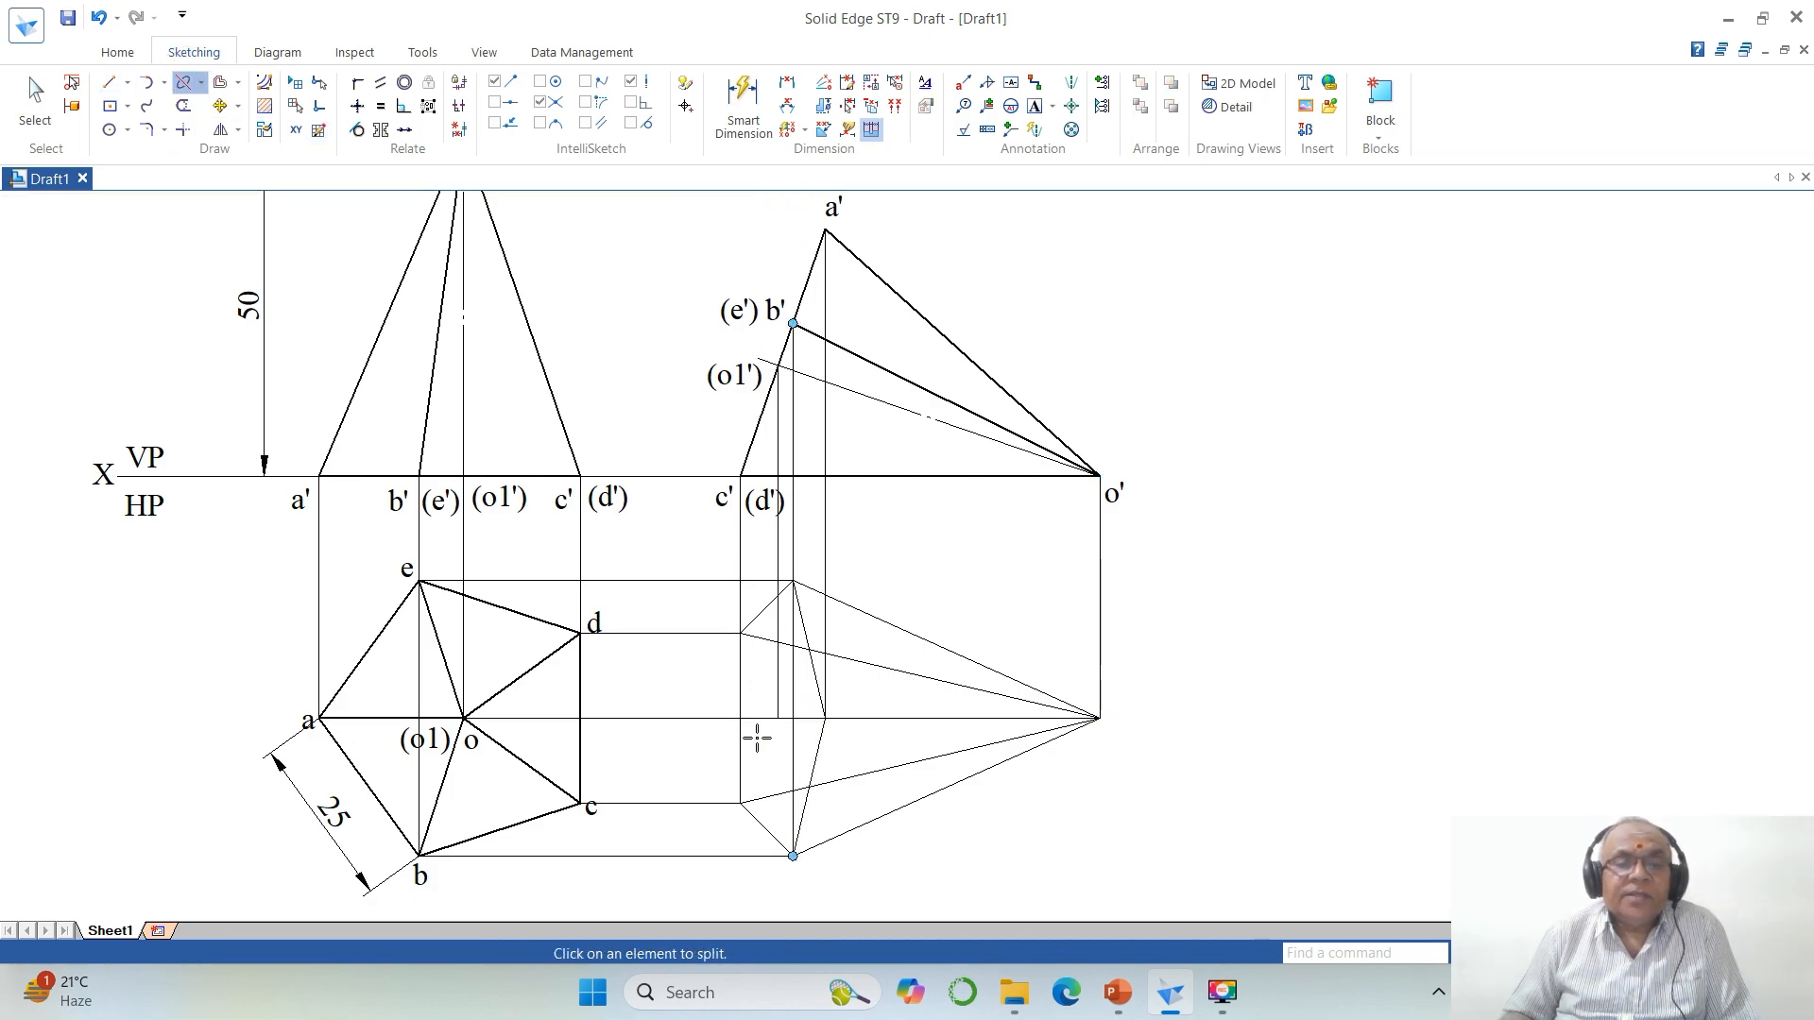
{"action": "left_click", "coordinate": [699, 719]}
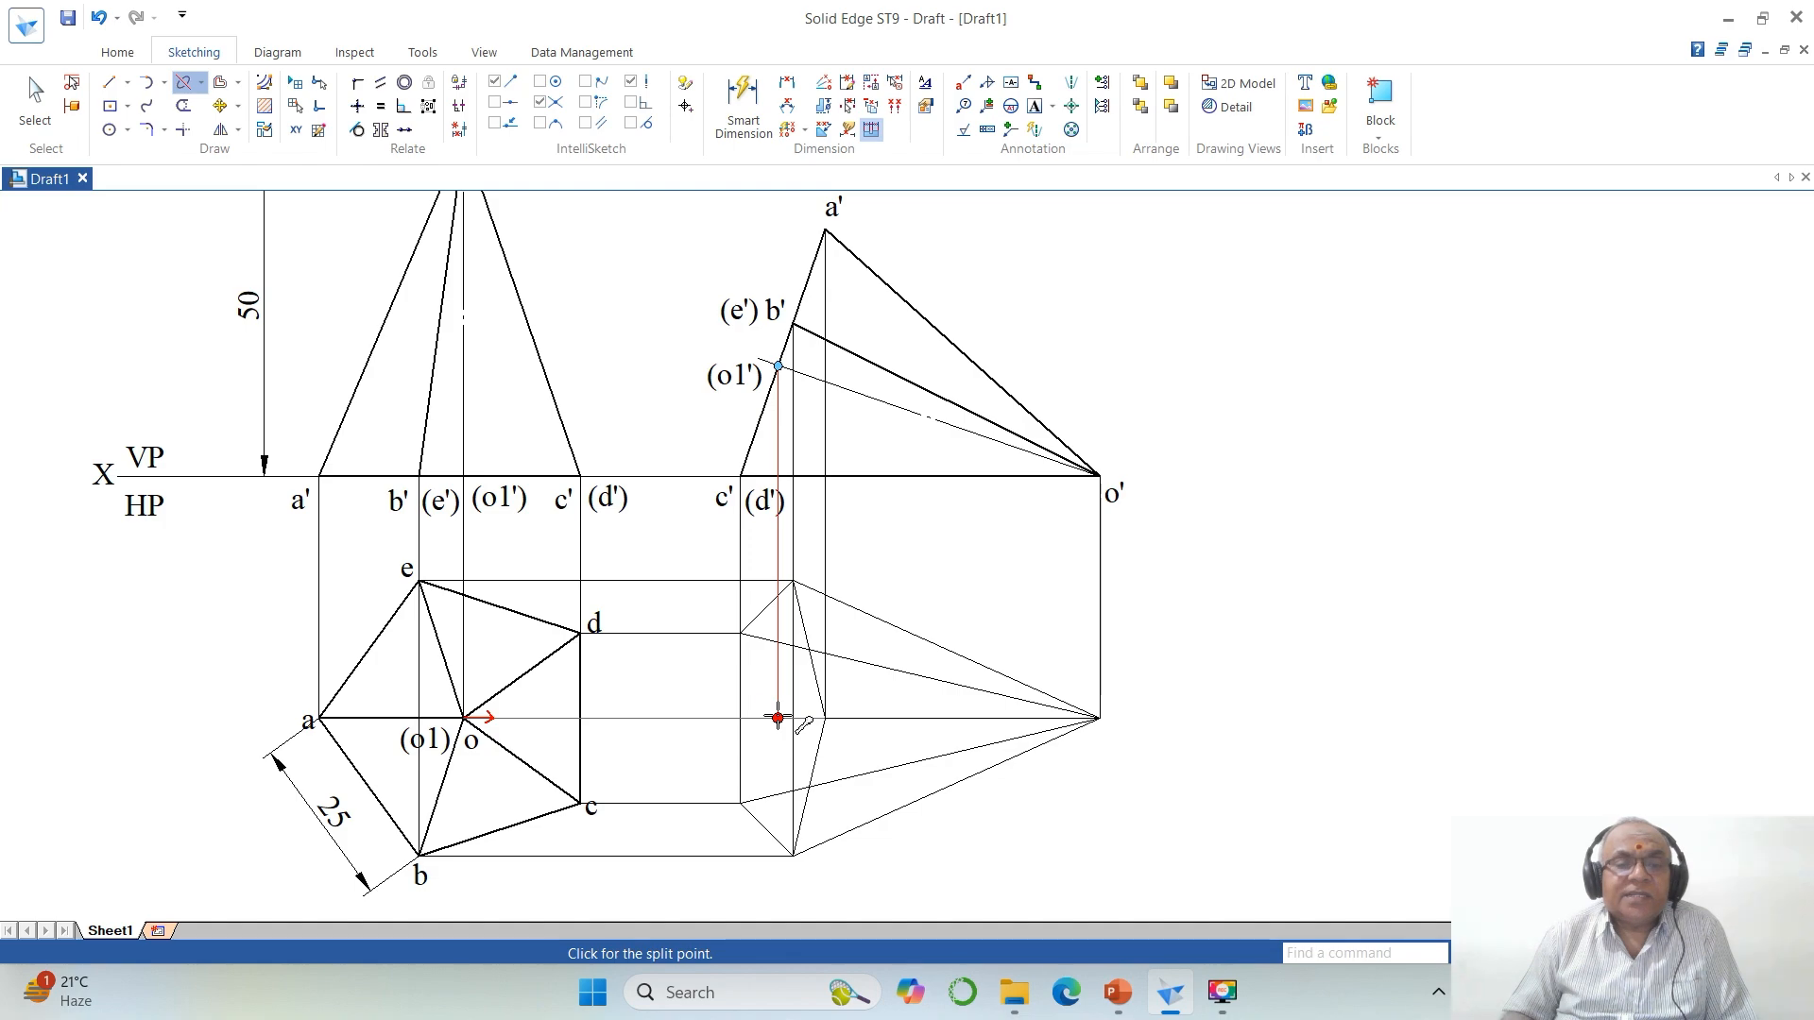
{"action": "left_click", "coordinate": [777, 720]}
Step: Split the vertical b' projector at corner e and the c' projector at corner d in the second top view
{"action": "left_click", "coordinate": [792, 744]}
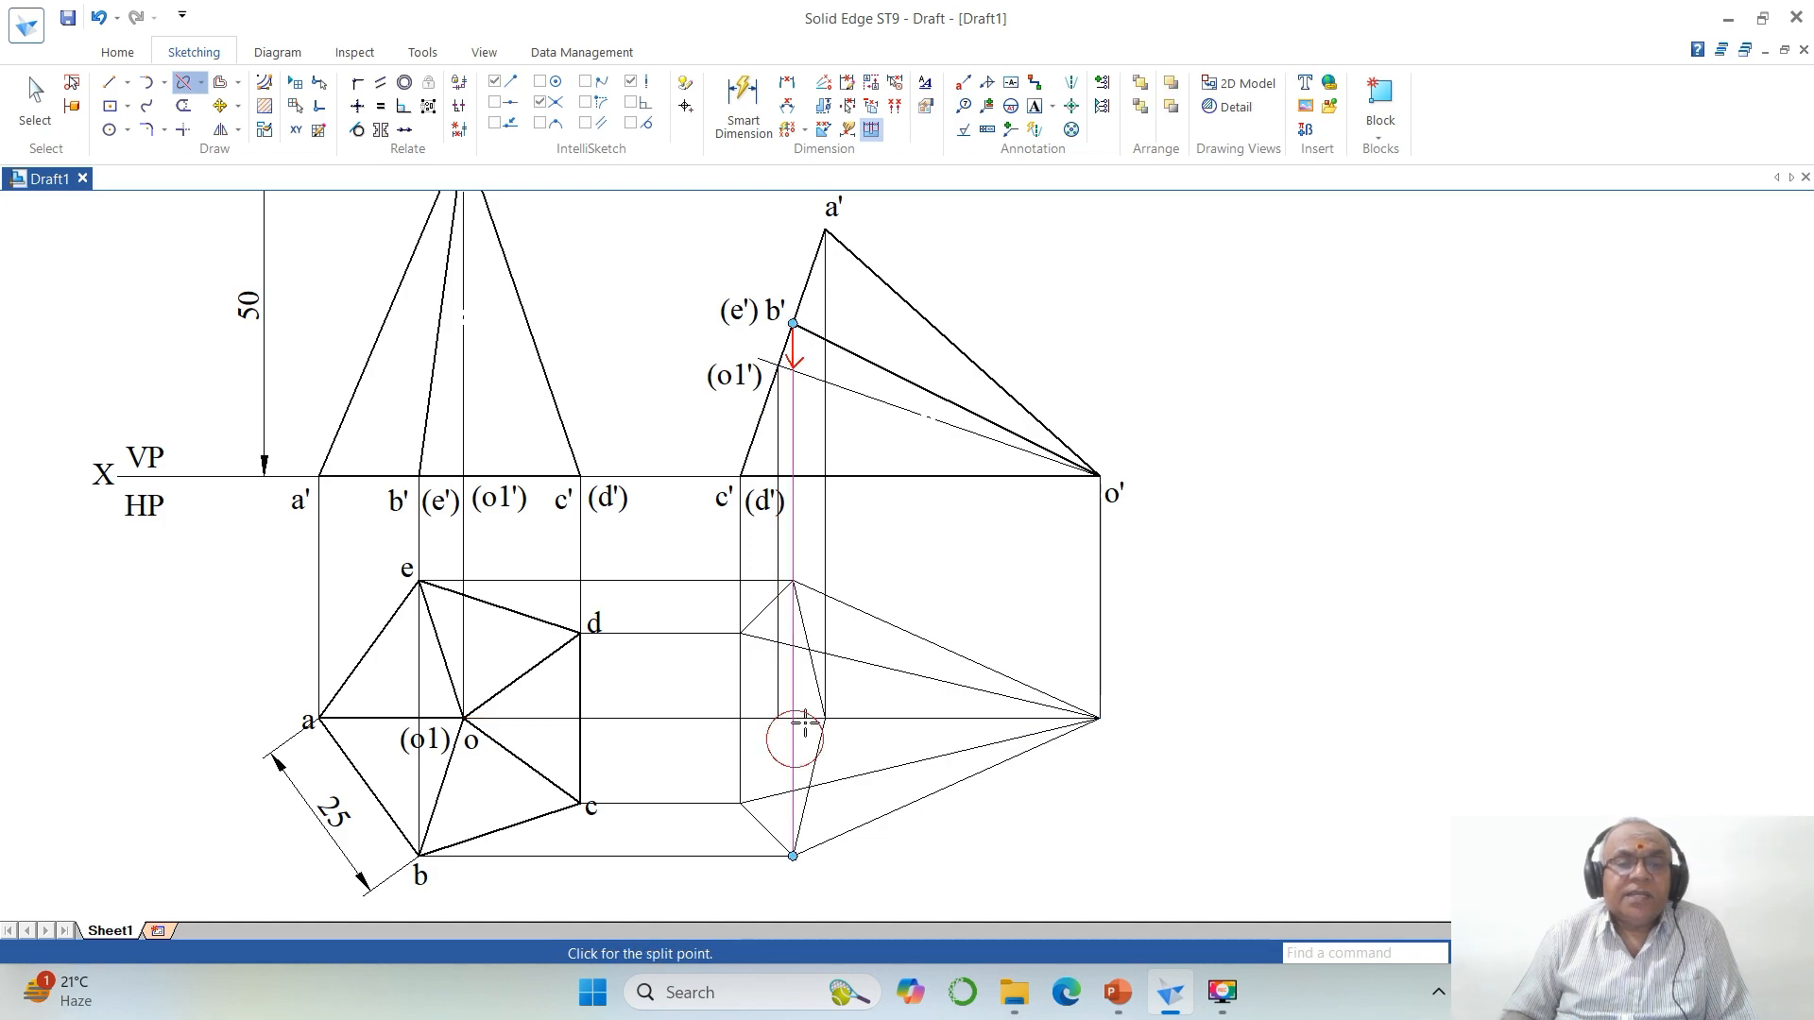
{"action": "left_click", "coordinate": [794, 578]}
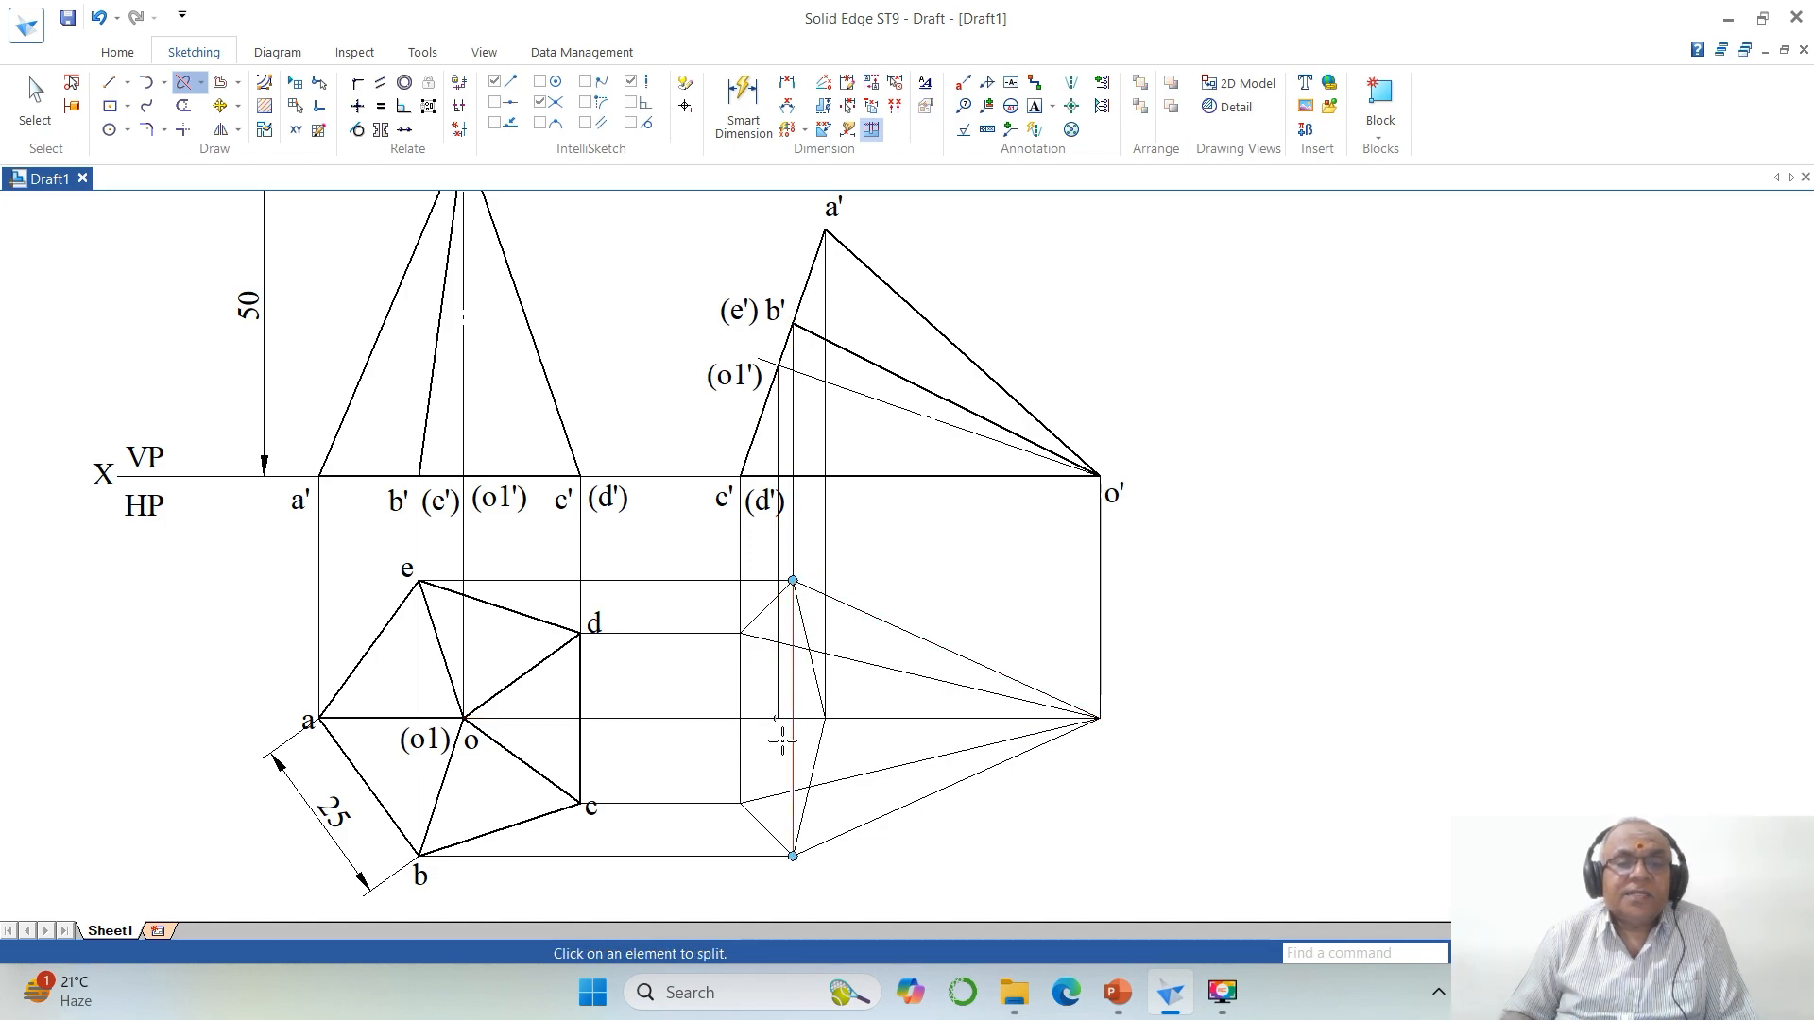
{"action": "left_click", "coordinate": [738, 689]}
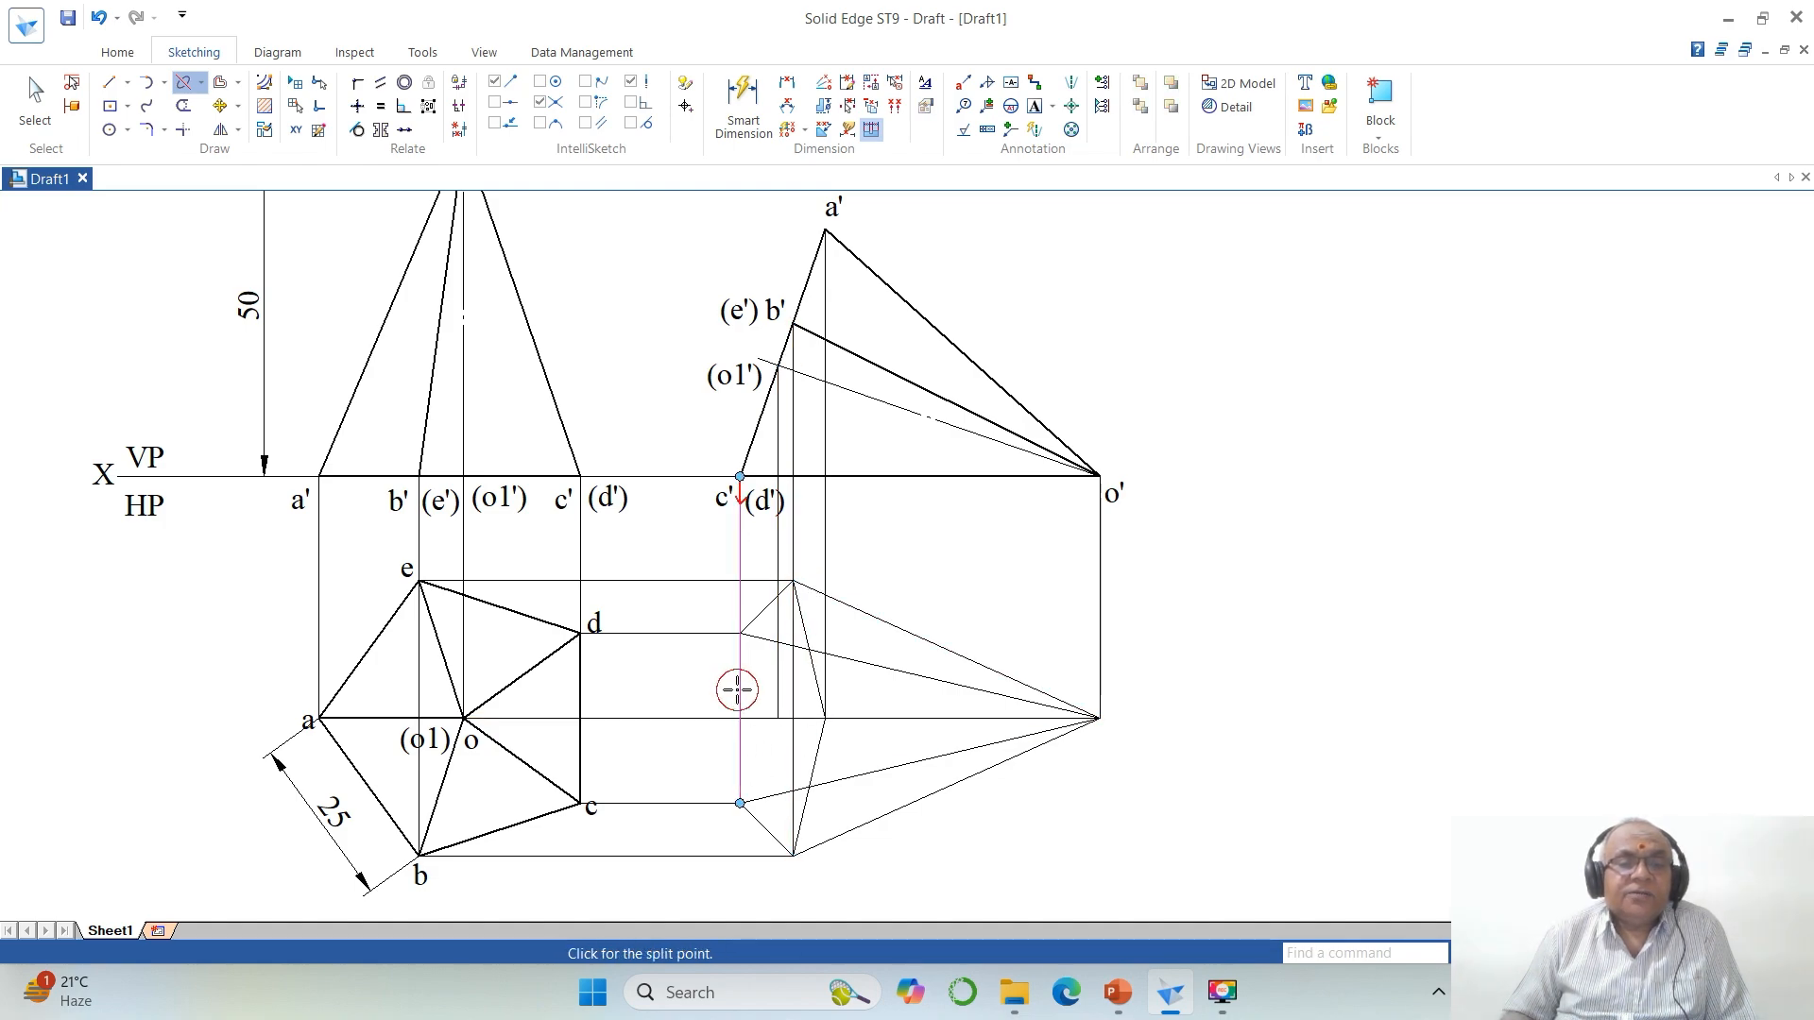
{"action": "left_click", "coordinate": [741, 632]}
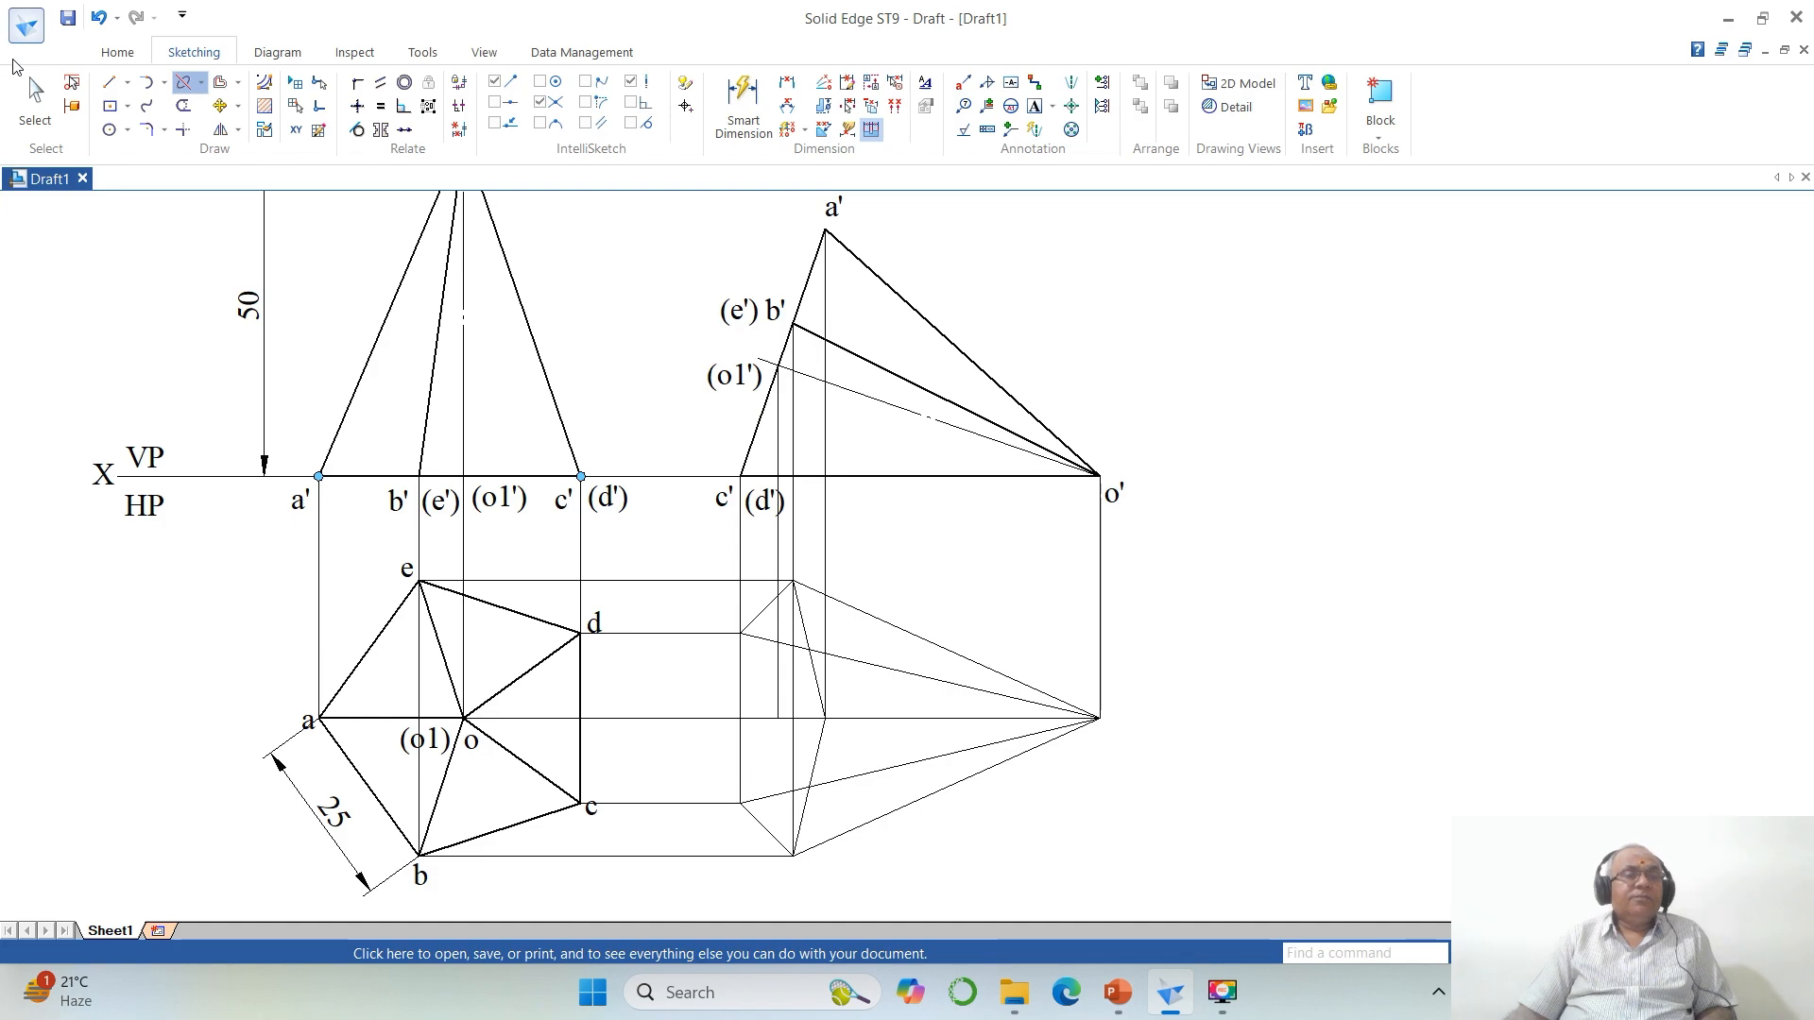
Step: Set the line width to 0.50 mm for the second top view's base edges and the slant edges from a, b and e to the apex
{"action": "left_click", "coordinate": [35, 99]}
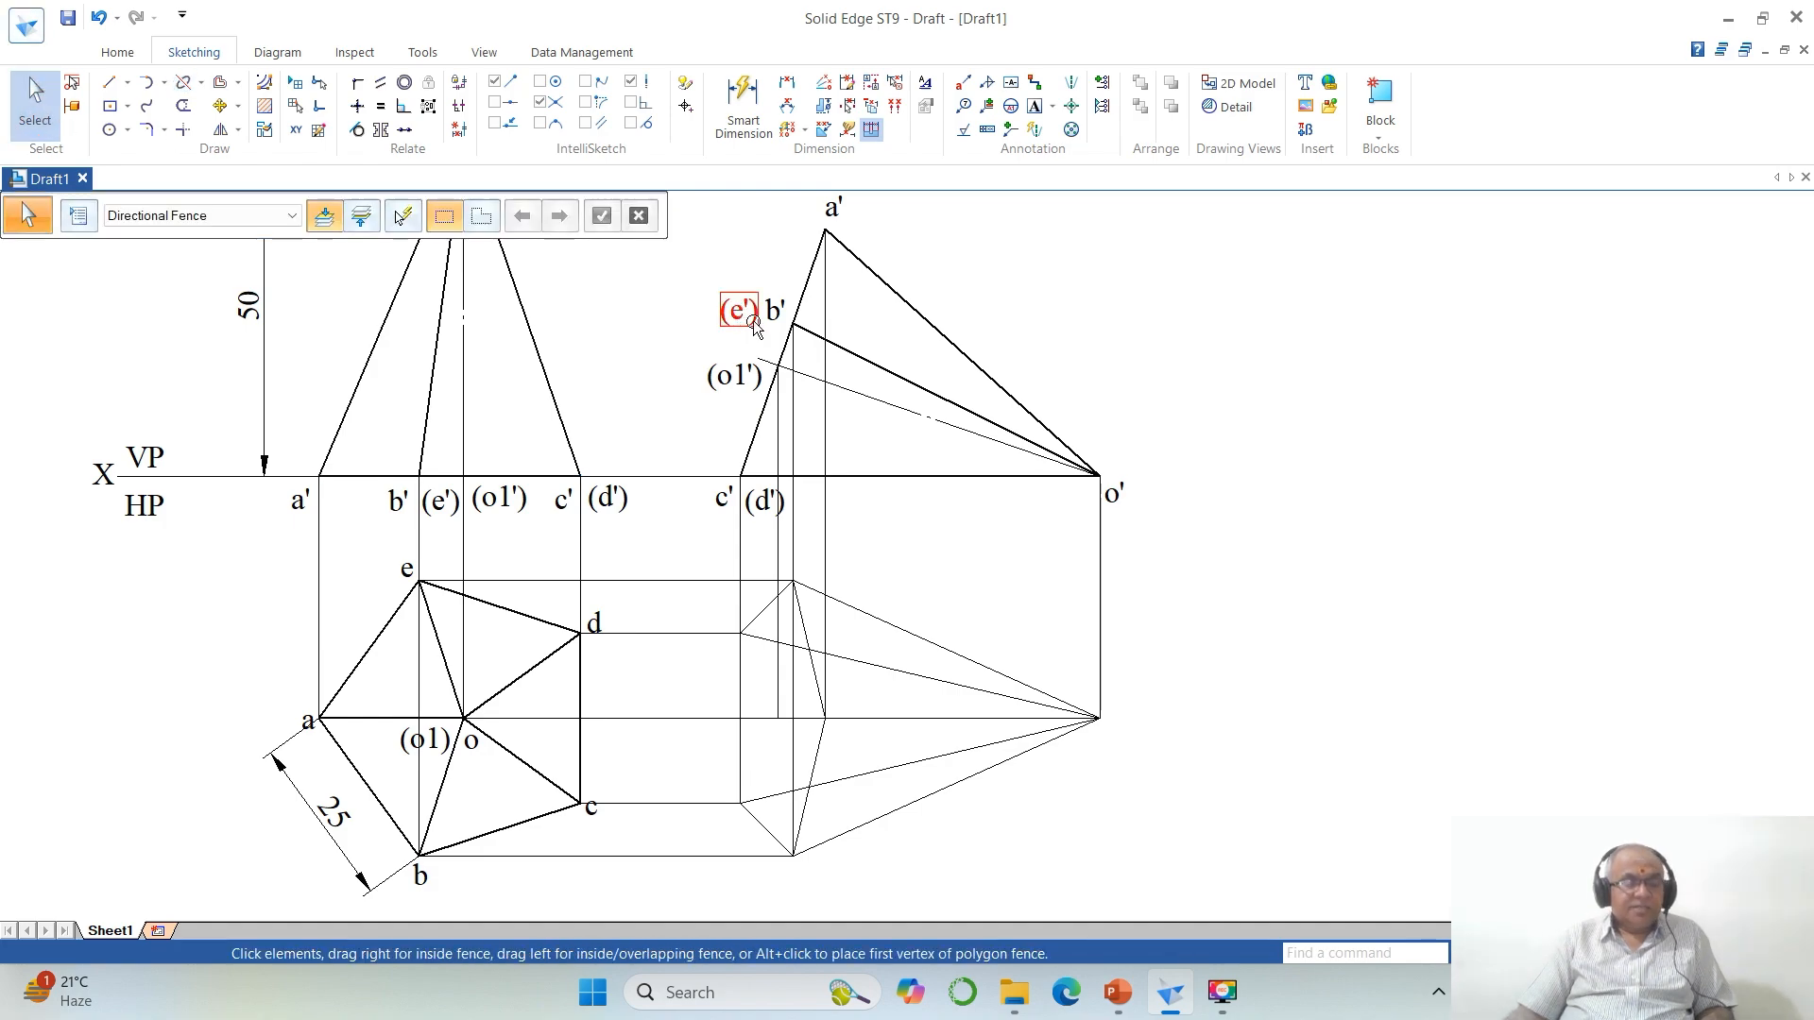
{"action": "left_click", "coordinate": [742, 680]}
{"action": "left_click", "coordinate": [757, 620], "text": "ctrl"}
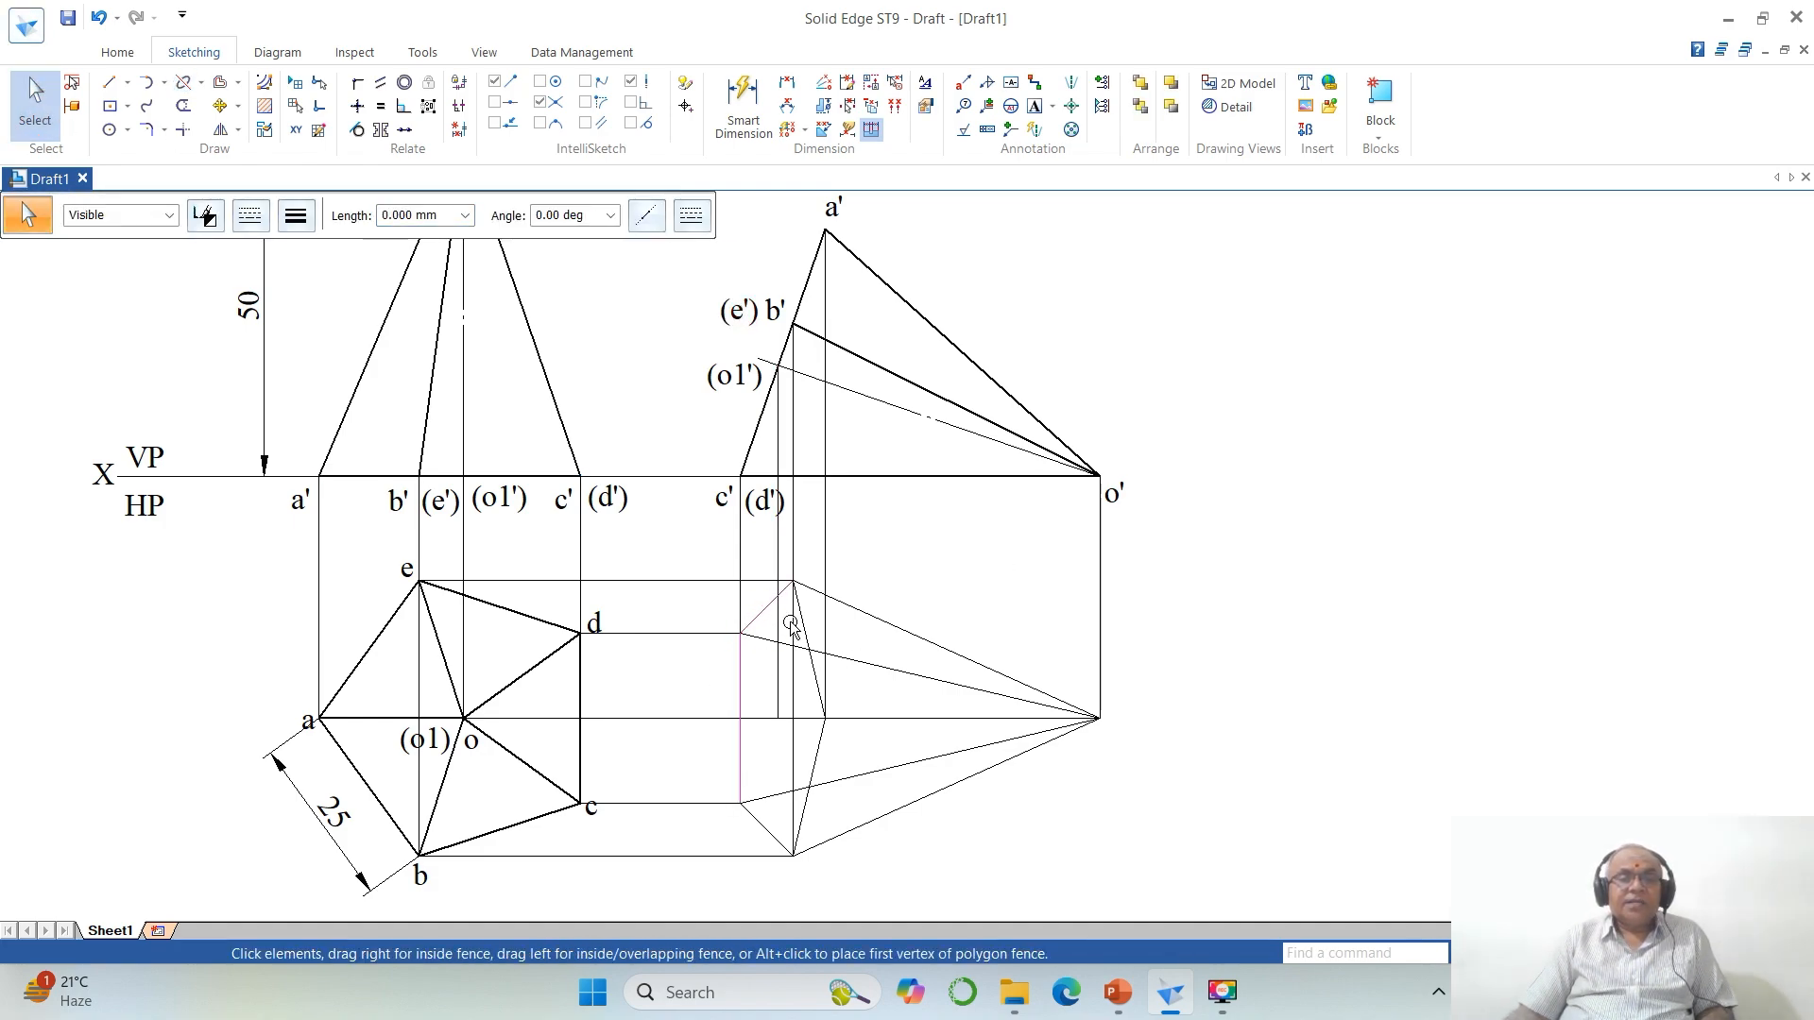
{"action": "left_click", "coordinate": [850, 608], "text": "ctrl"}
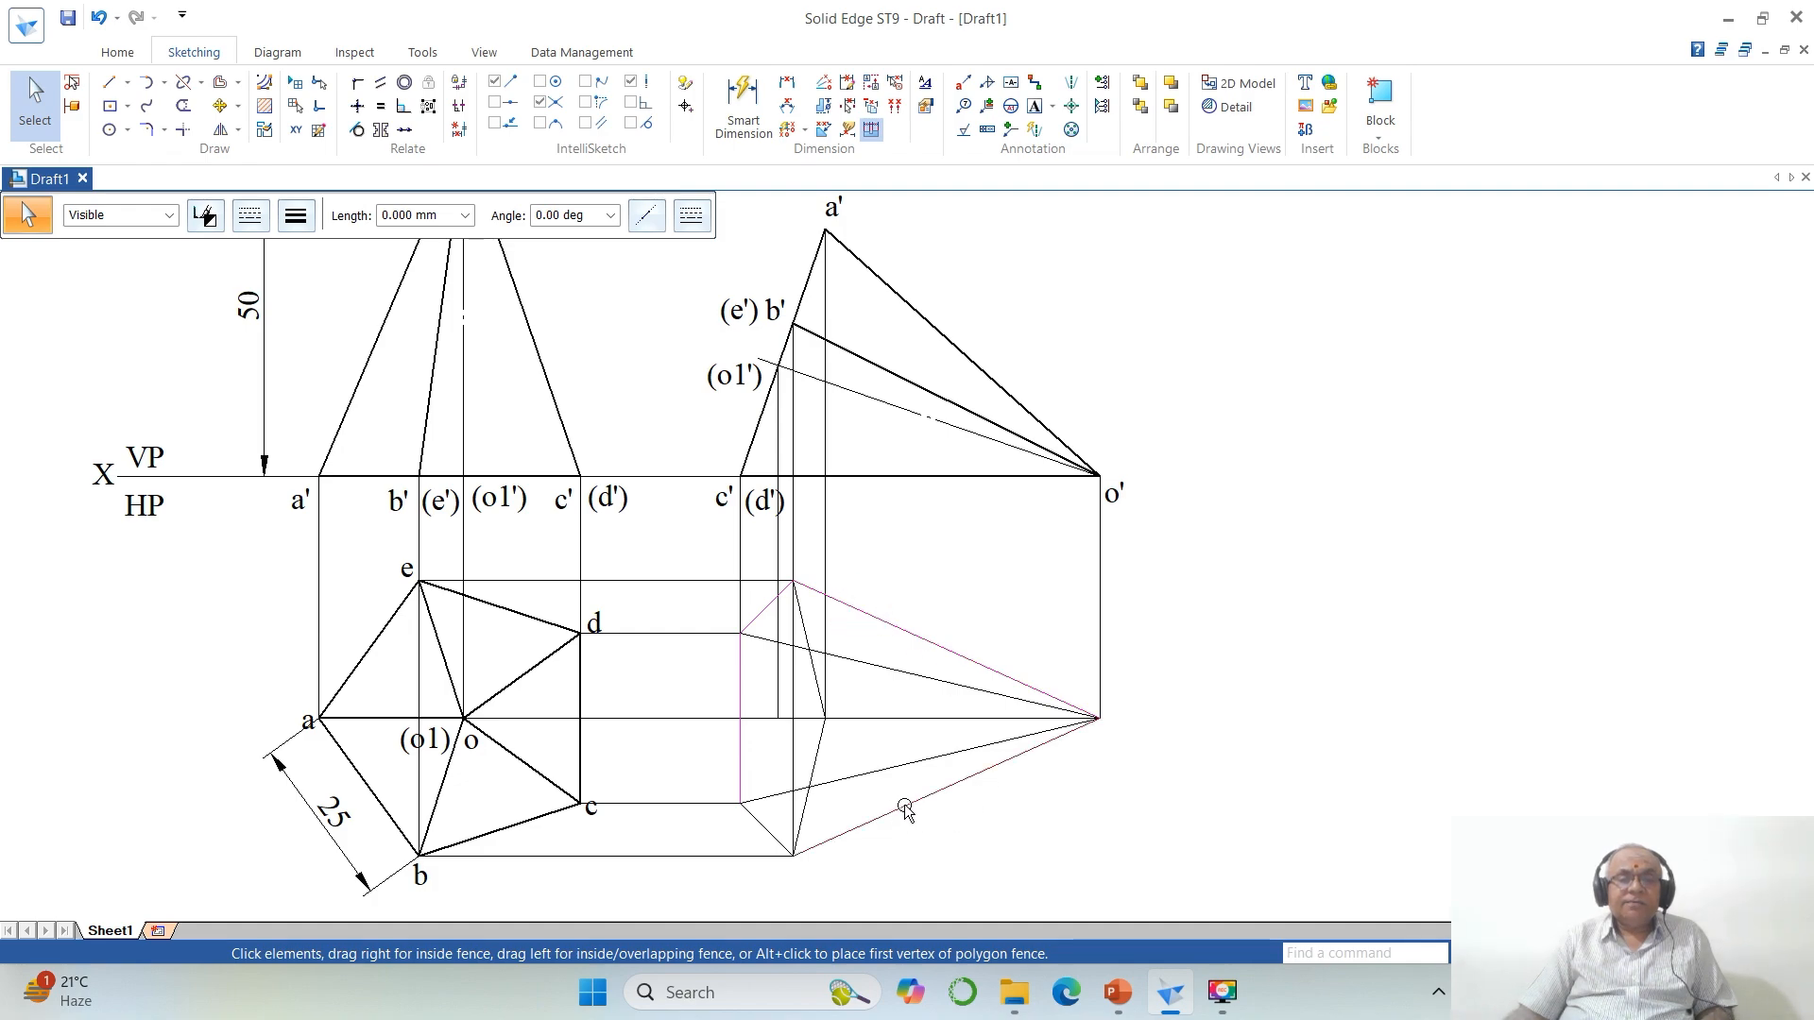
{"action": "left_click", "coordinate": [767, 832], "text": "ctrl"}
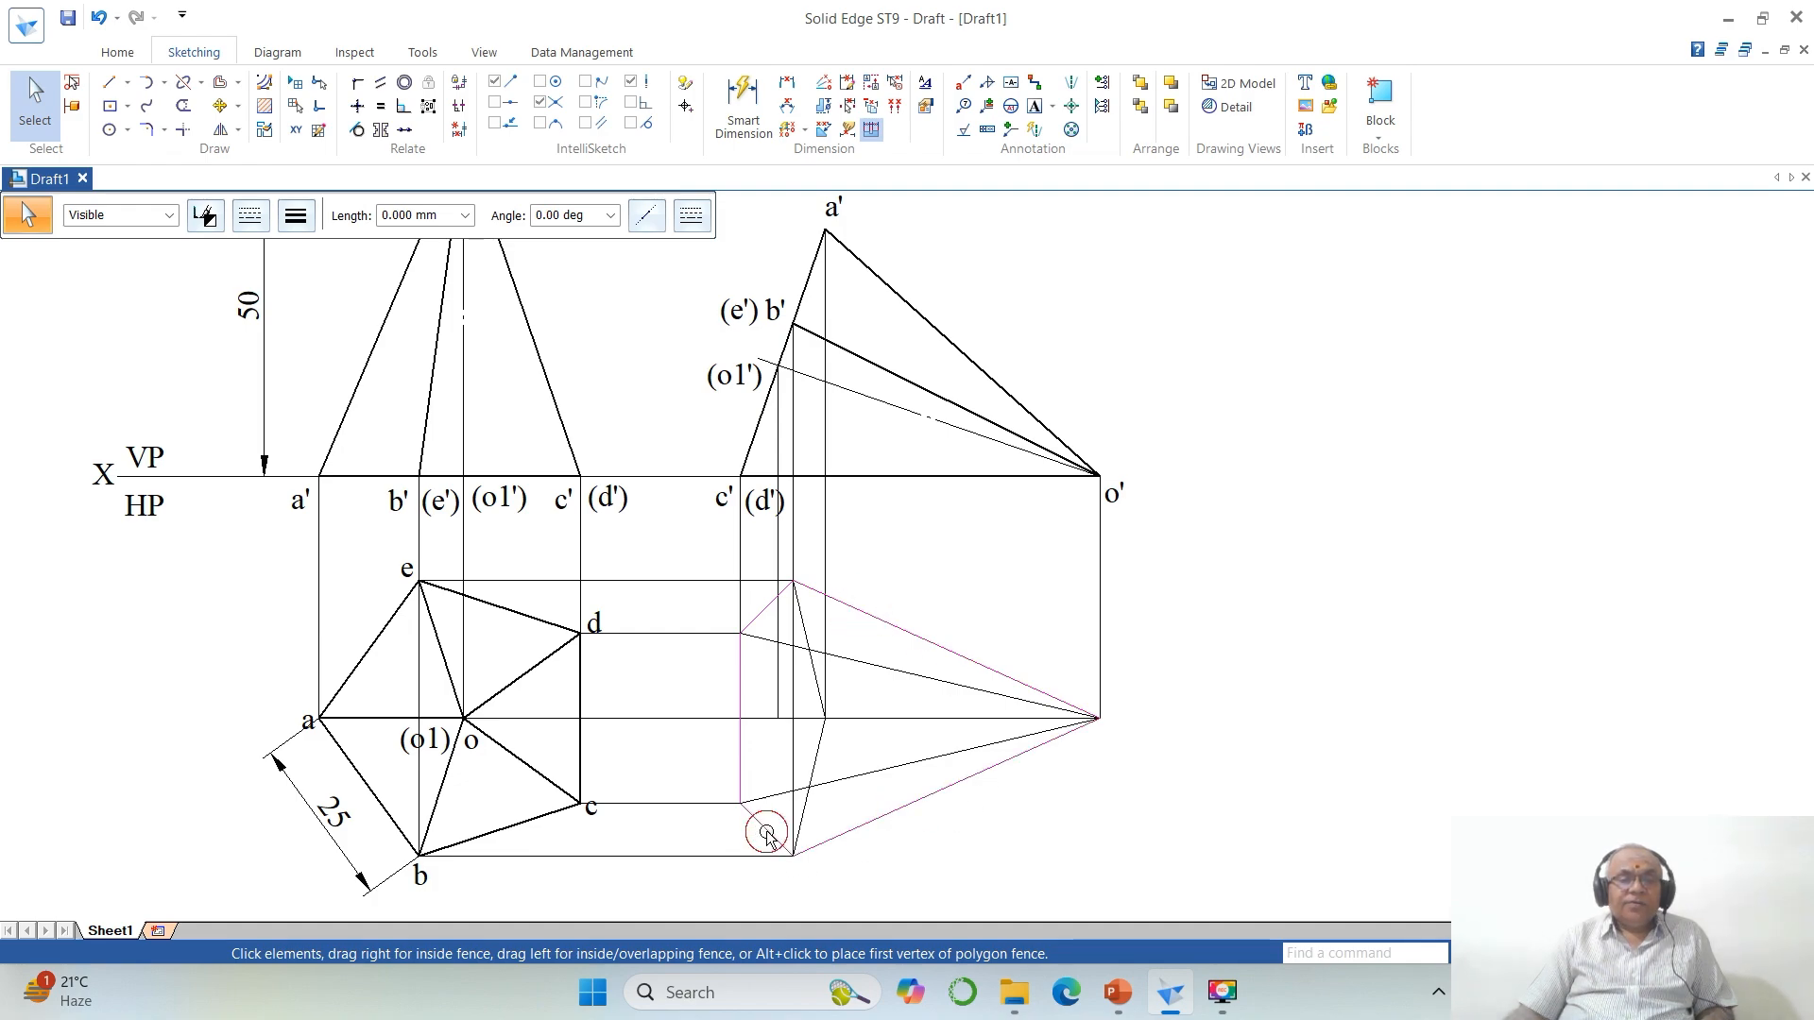
{"action": "left_click", "coordinate": [810, 809], "text": "ctrl"}
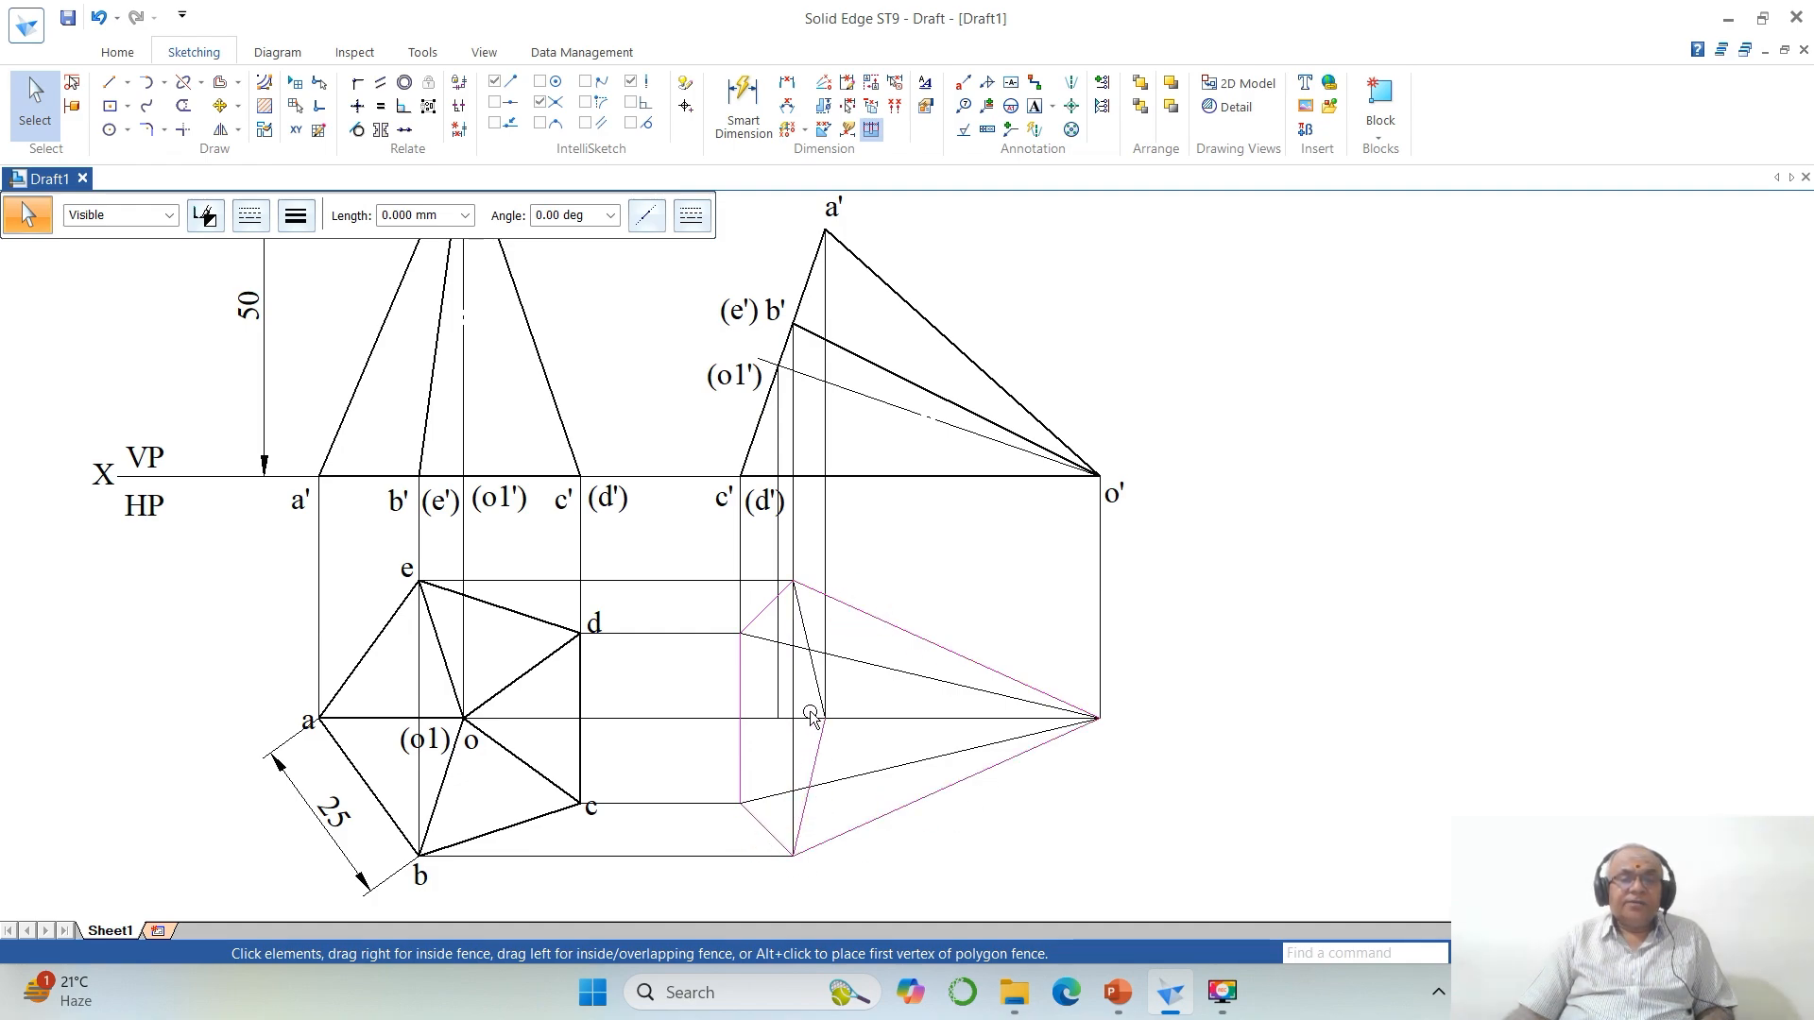
{"action": "left_click", "coordinate": [811, 686], "text": "ctrl"}
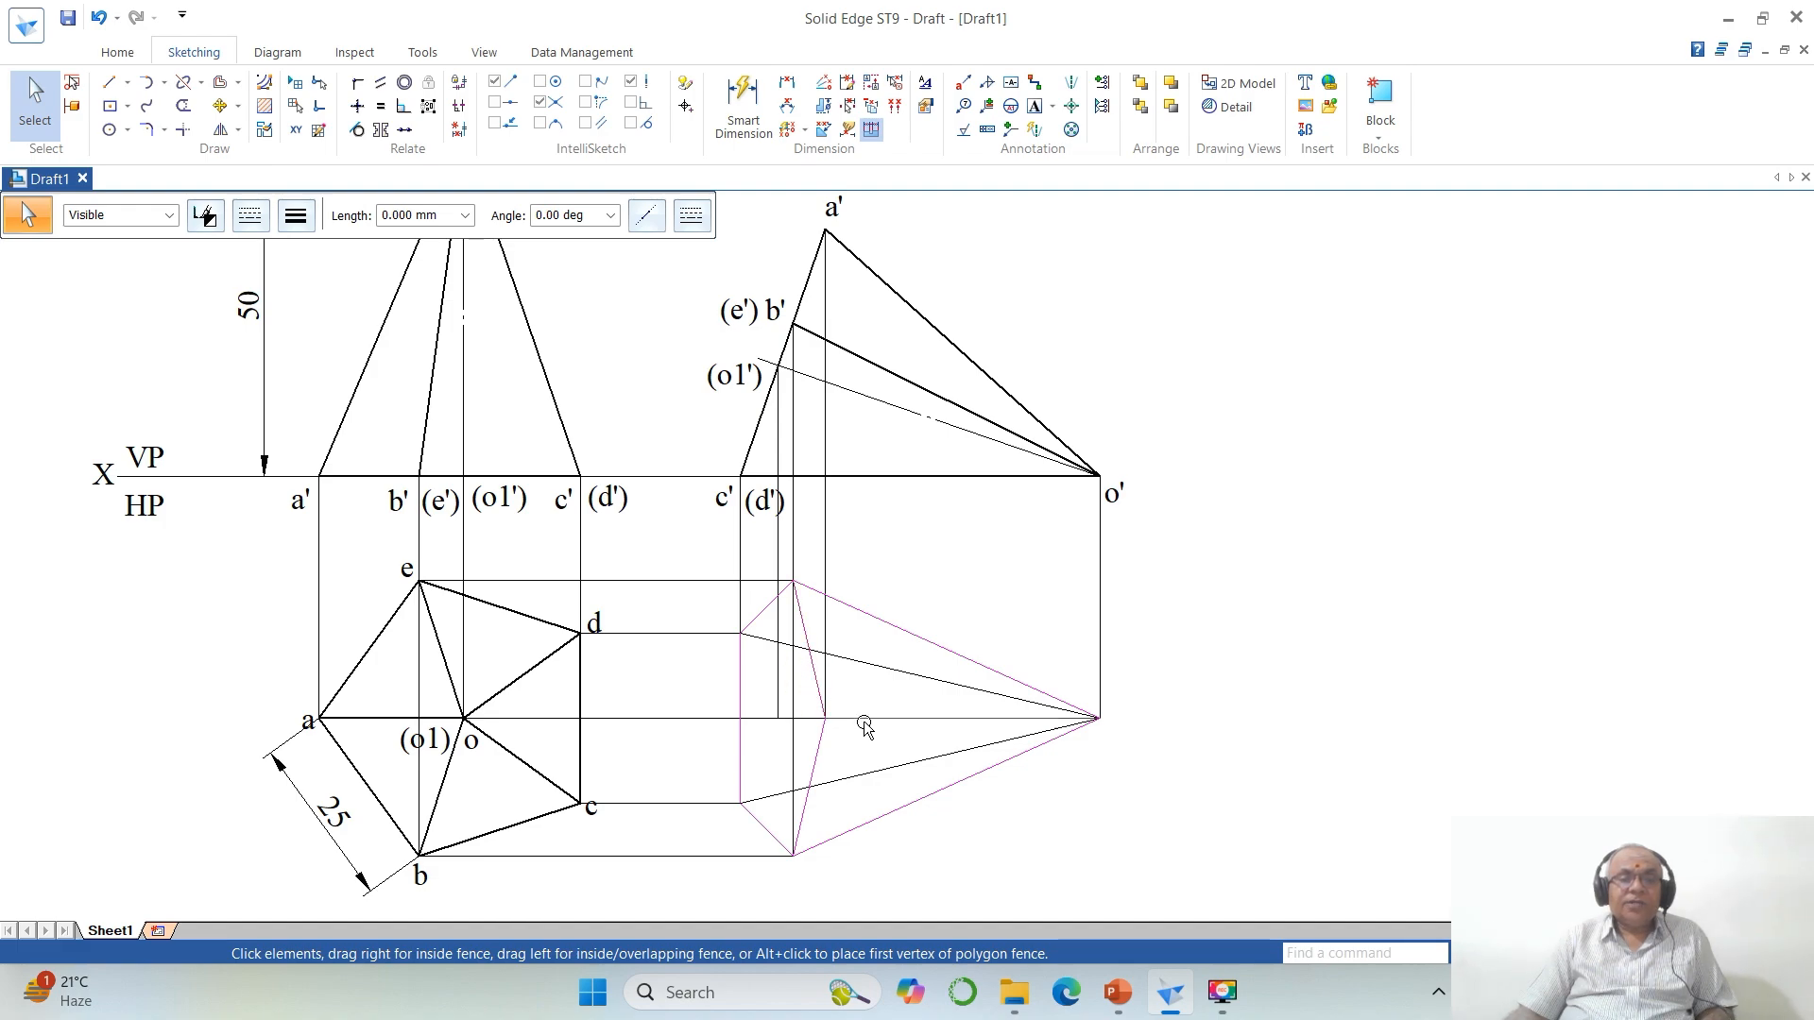
{"action": "left_click", "coordinate": [283, 229]}
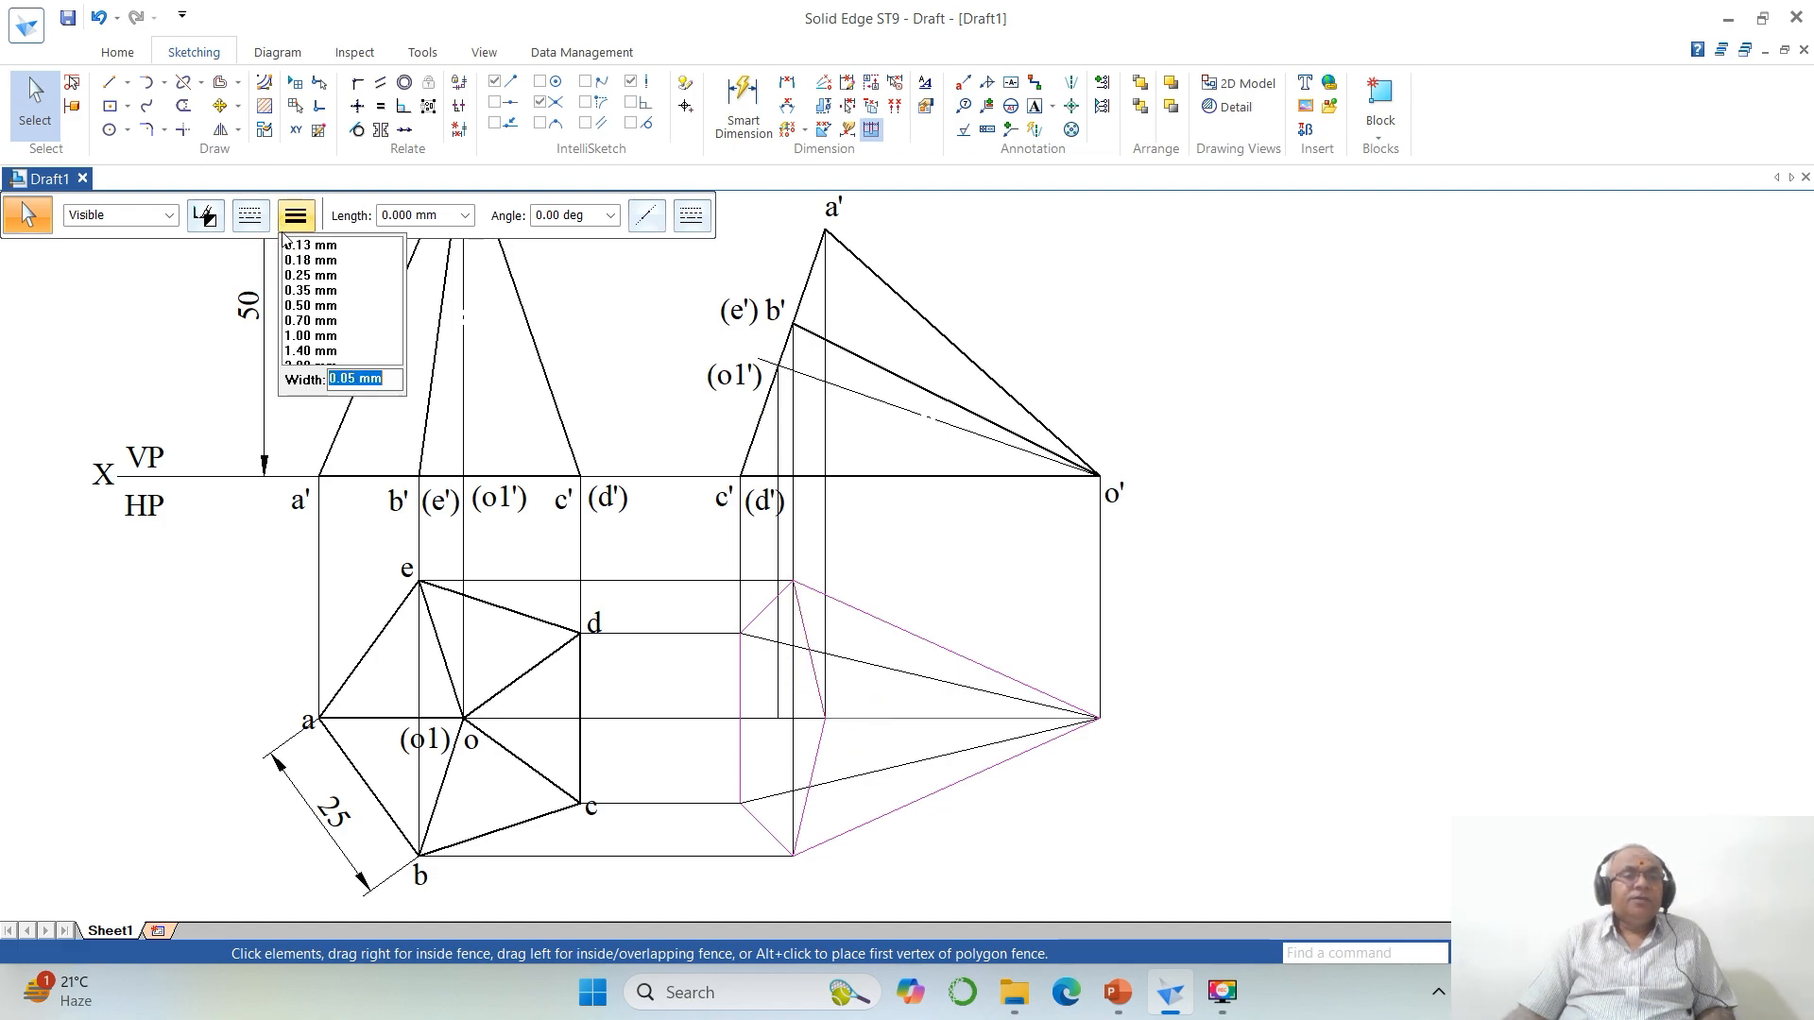
{"action": "left_click", "coordinate": [294, 304]}
{"action": "left_click", "coordinate": [1226, 586]}
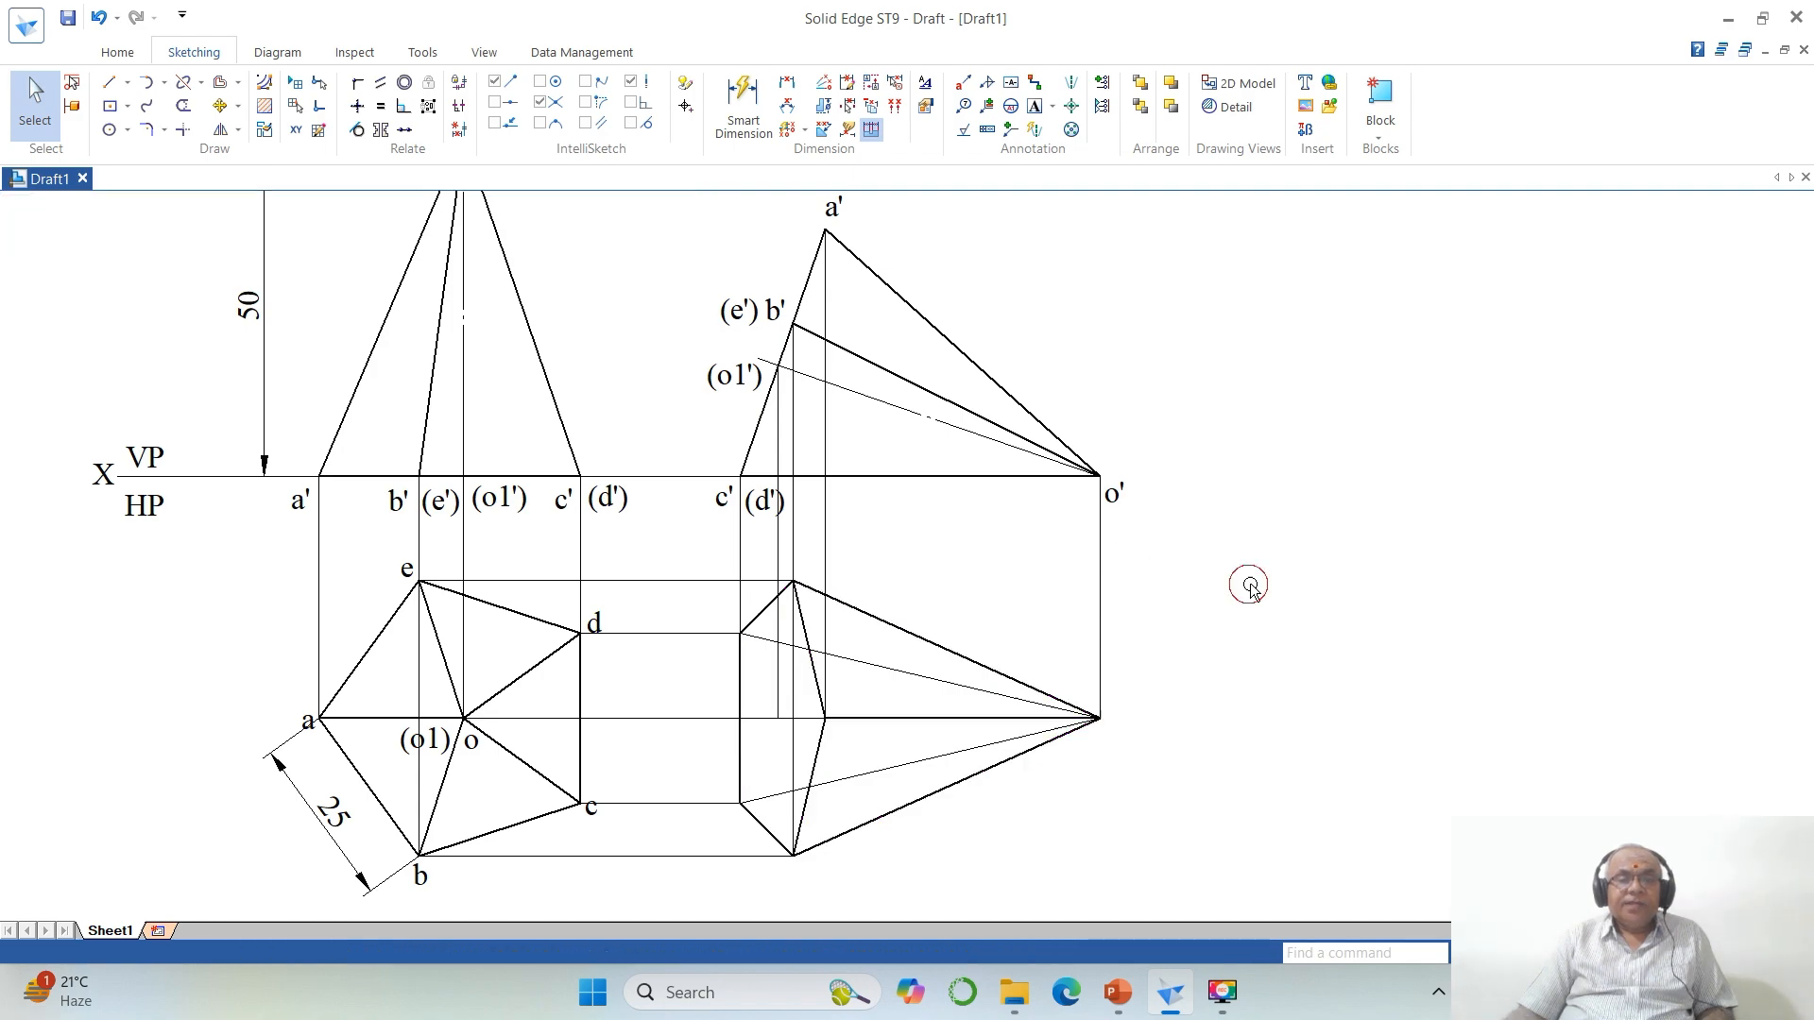
Step: Change the short axis segment ending at base corner a in the second top view to a chain centre line type
{"action": "left_click", "coordinate": [807, 720]}
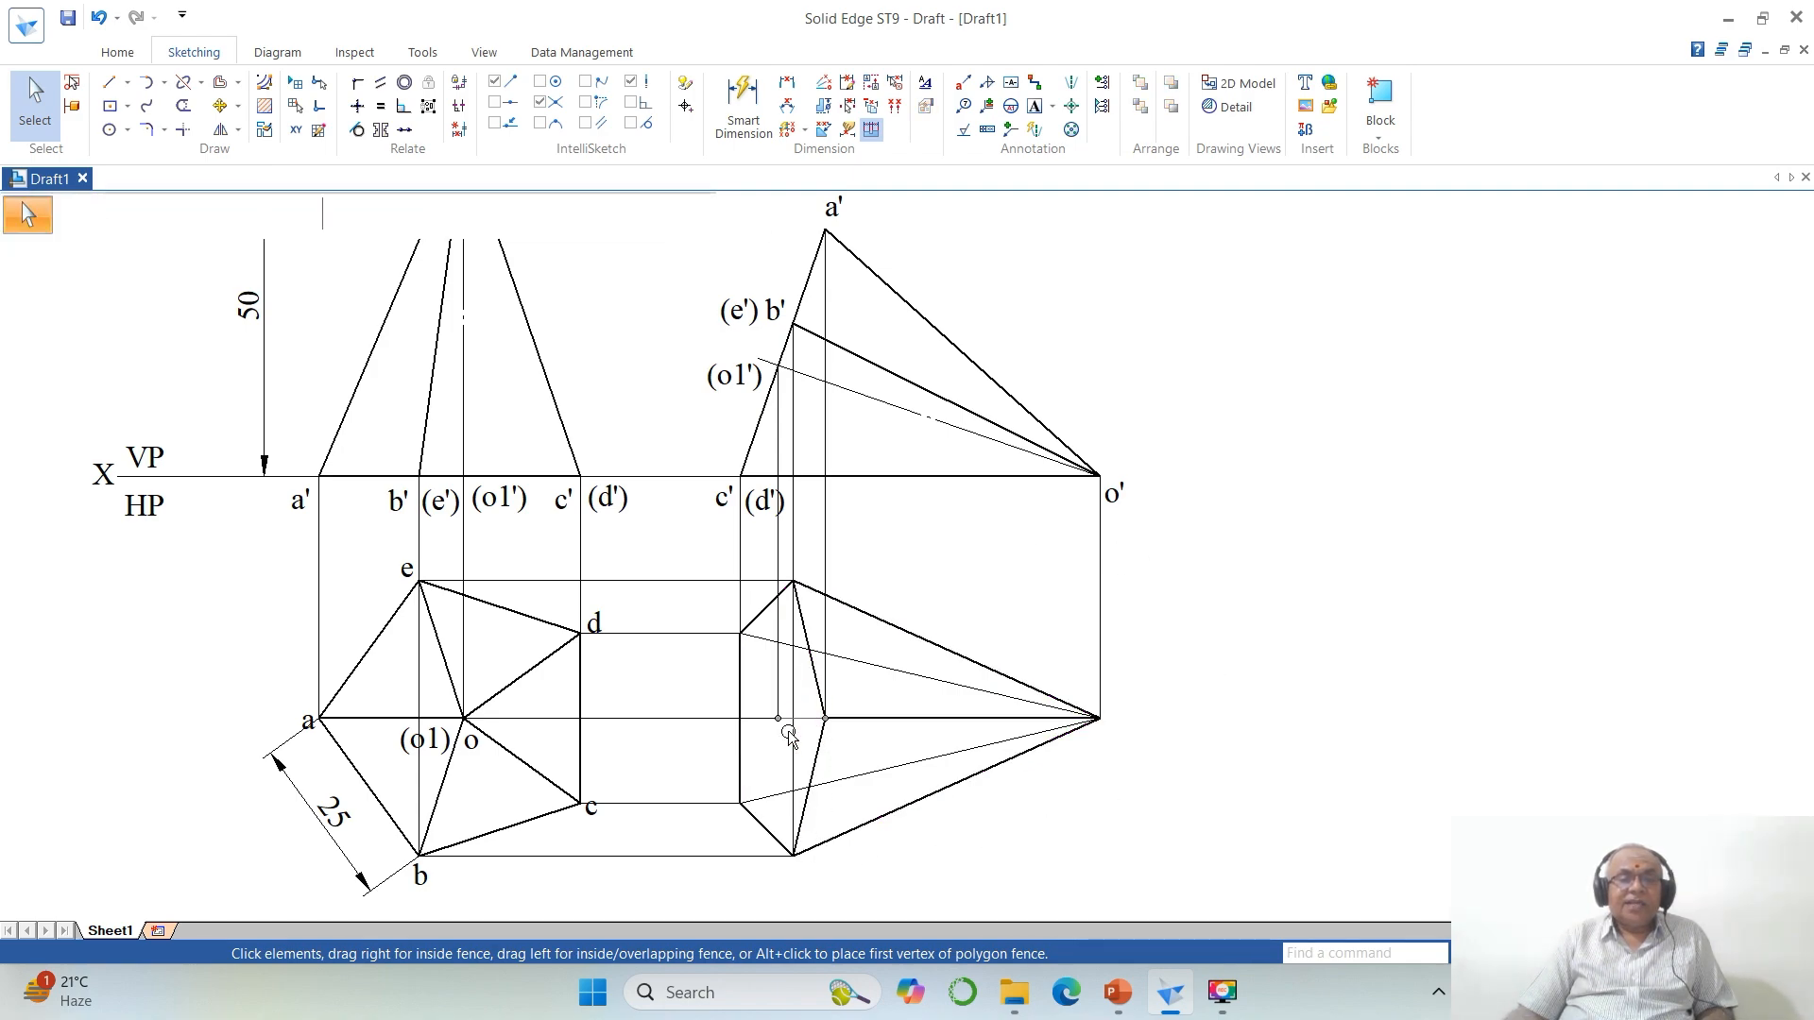
{"action": "left_click", "coordinate": [244, 221]}
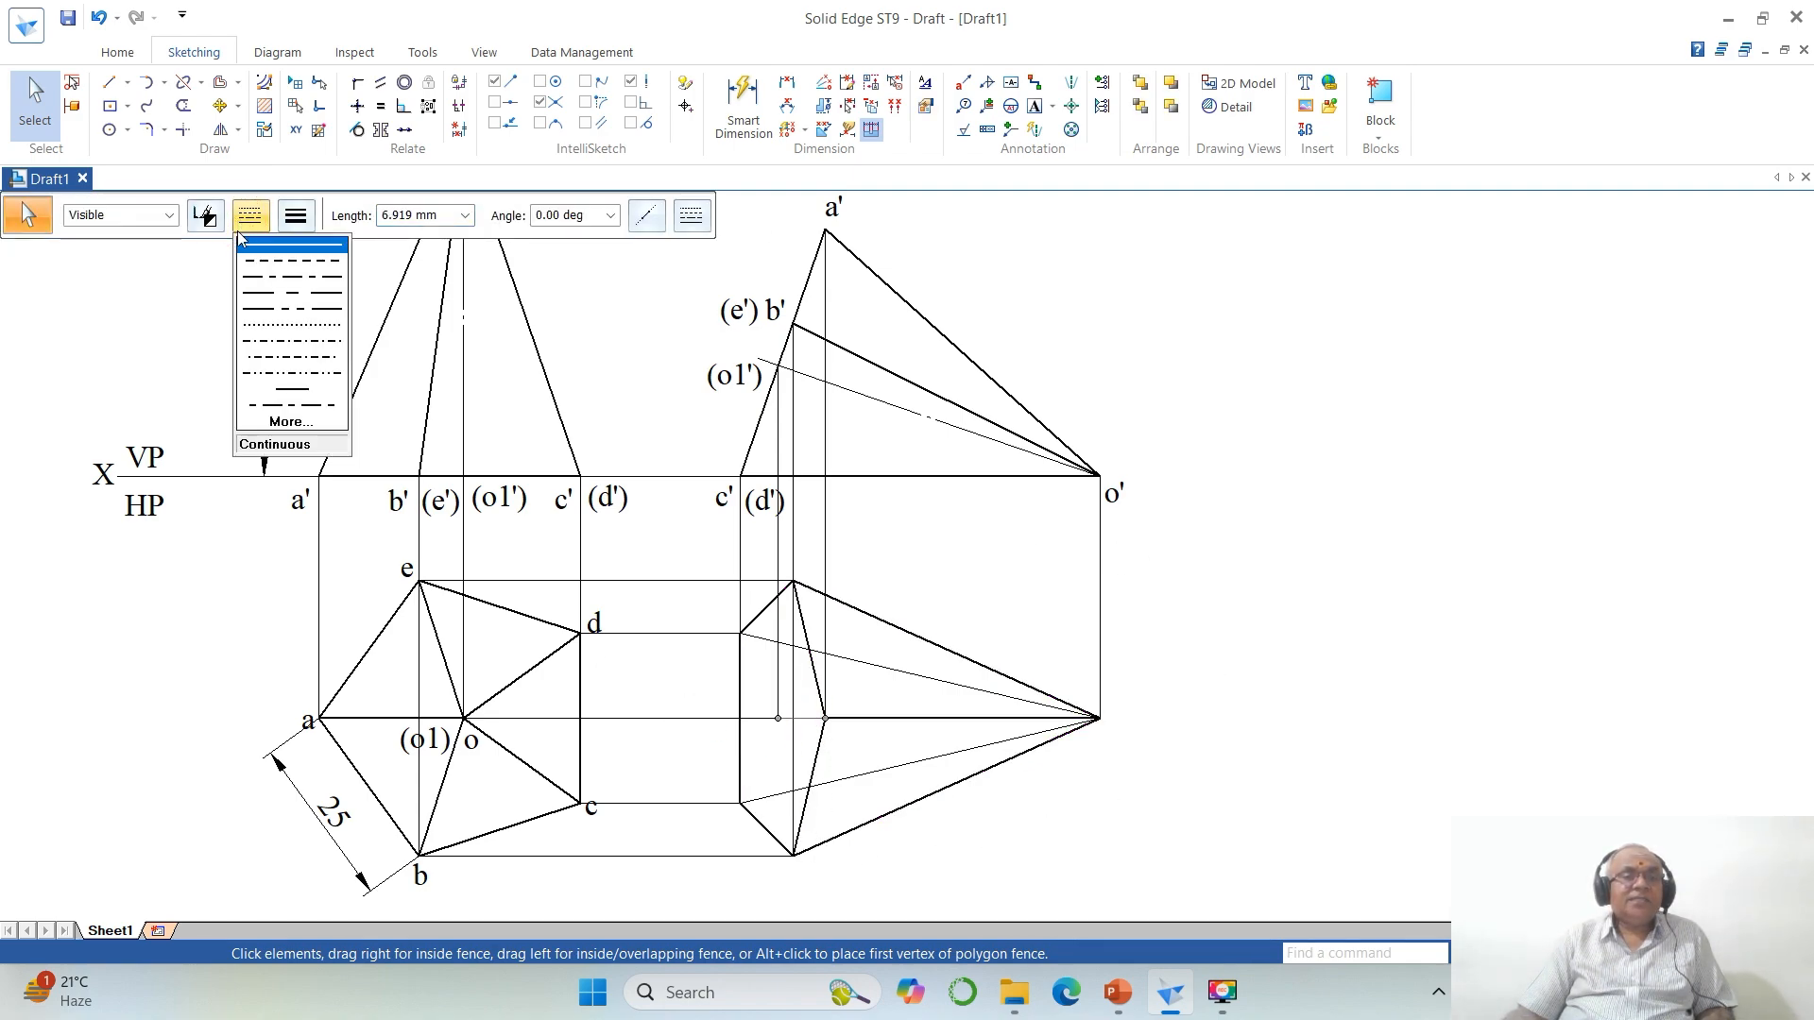
{"action": "left_click", "coordinate": [280, 306]}
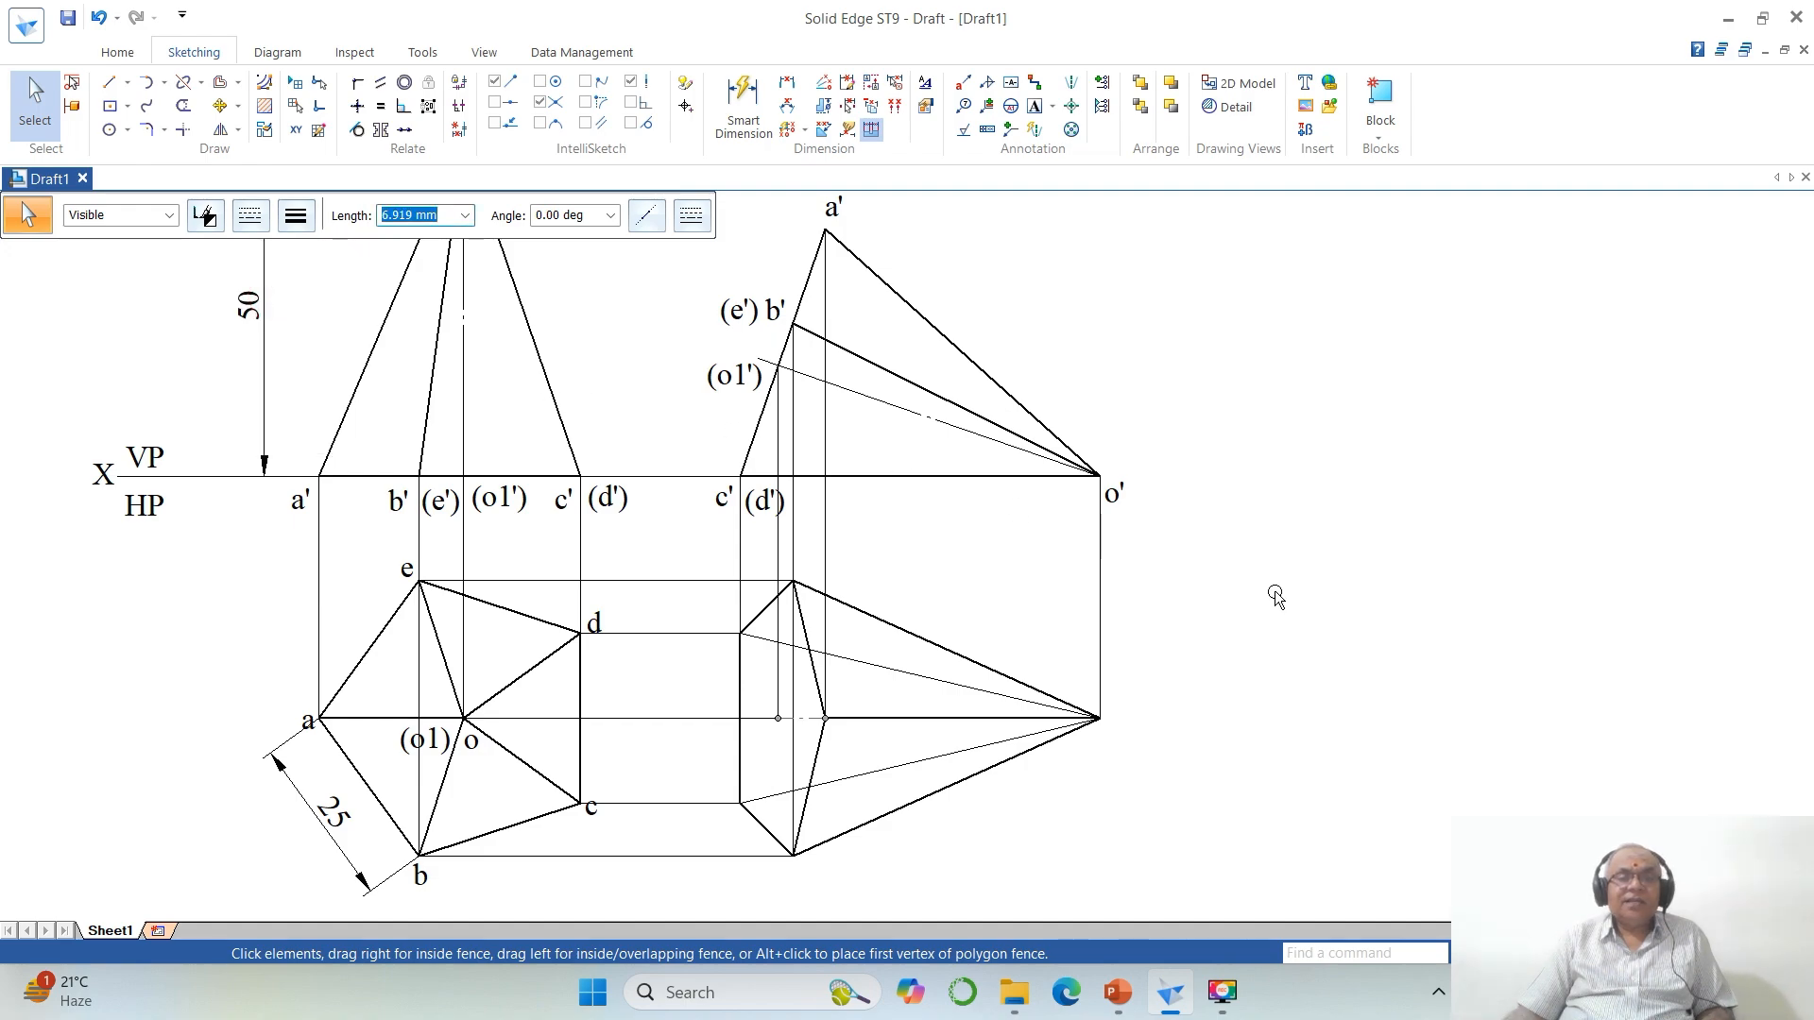
{"action": "left_click", "coordinate": [1273, 604]}
Step: Give the slant edges from corners d and c to the apex in the second top view a dashed line type and adjust their line width
{"action": "left_click", "coordinate": [897, 679]}
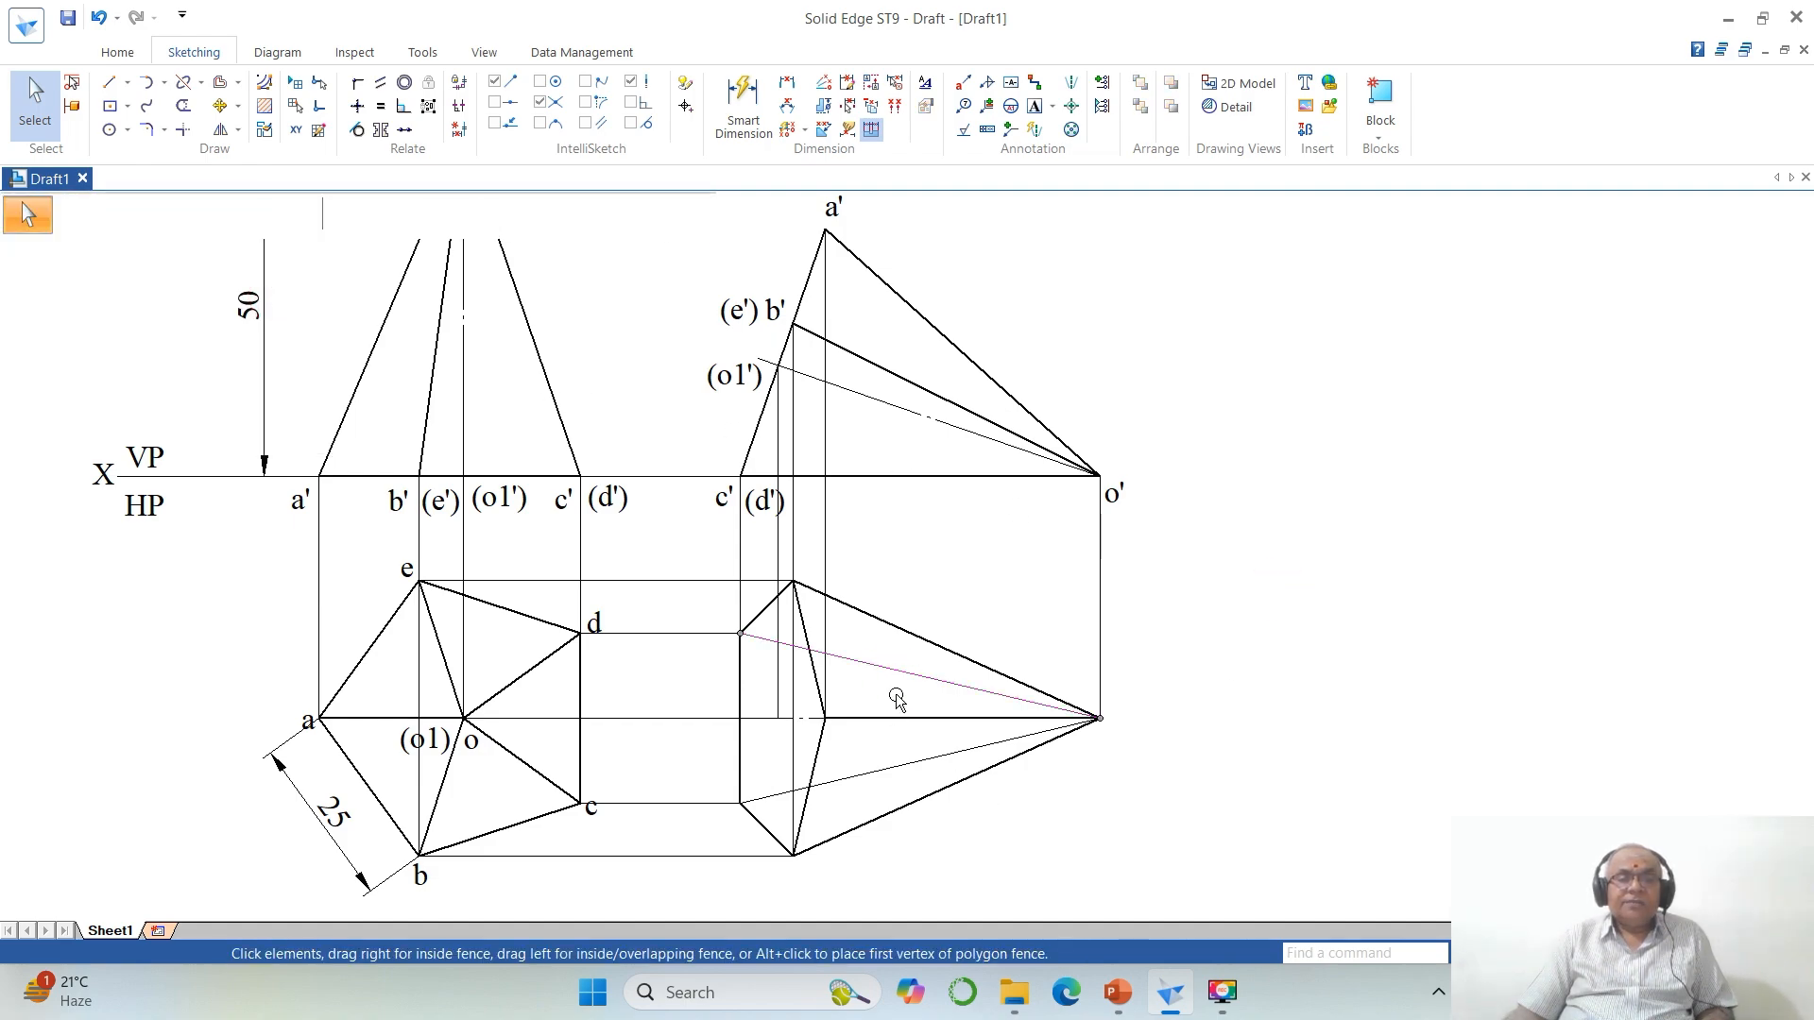
{"action": "left_click", "coordinate": [902, 773], "text": "ctrl"}
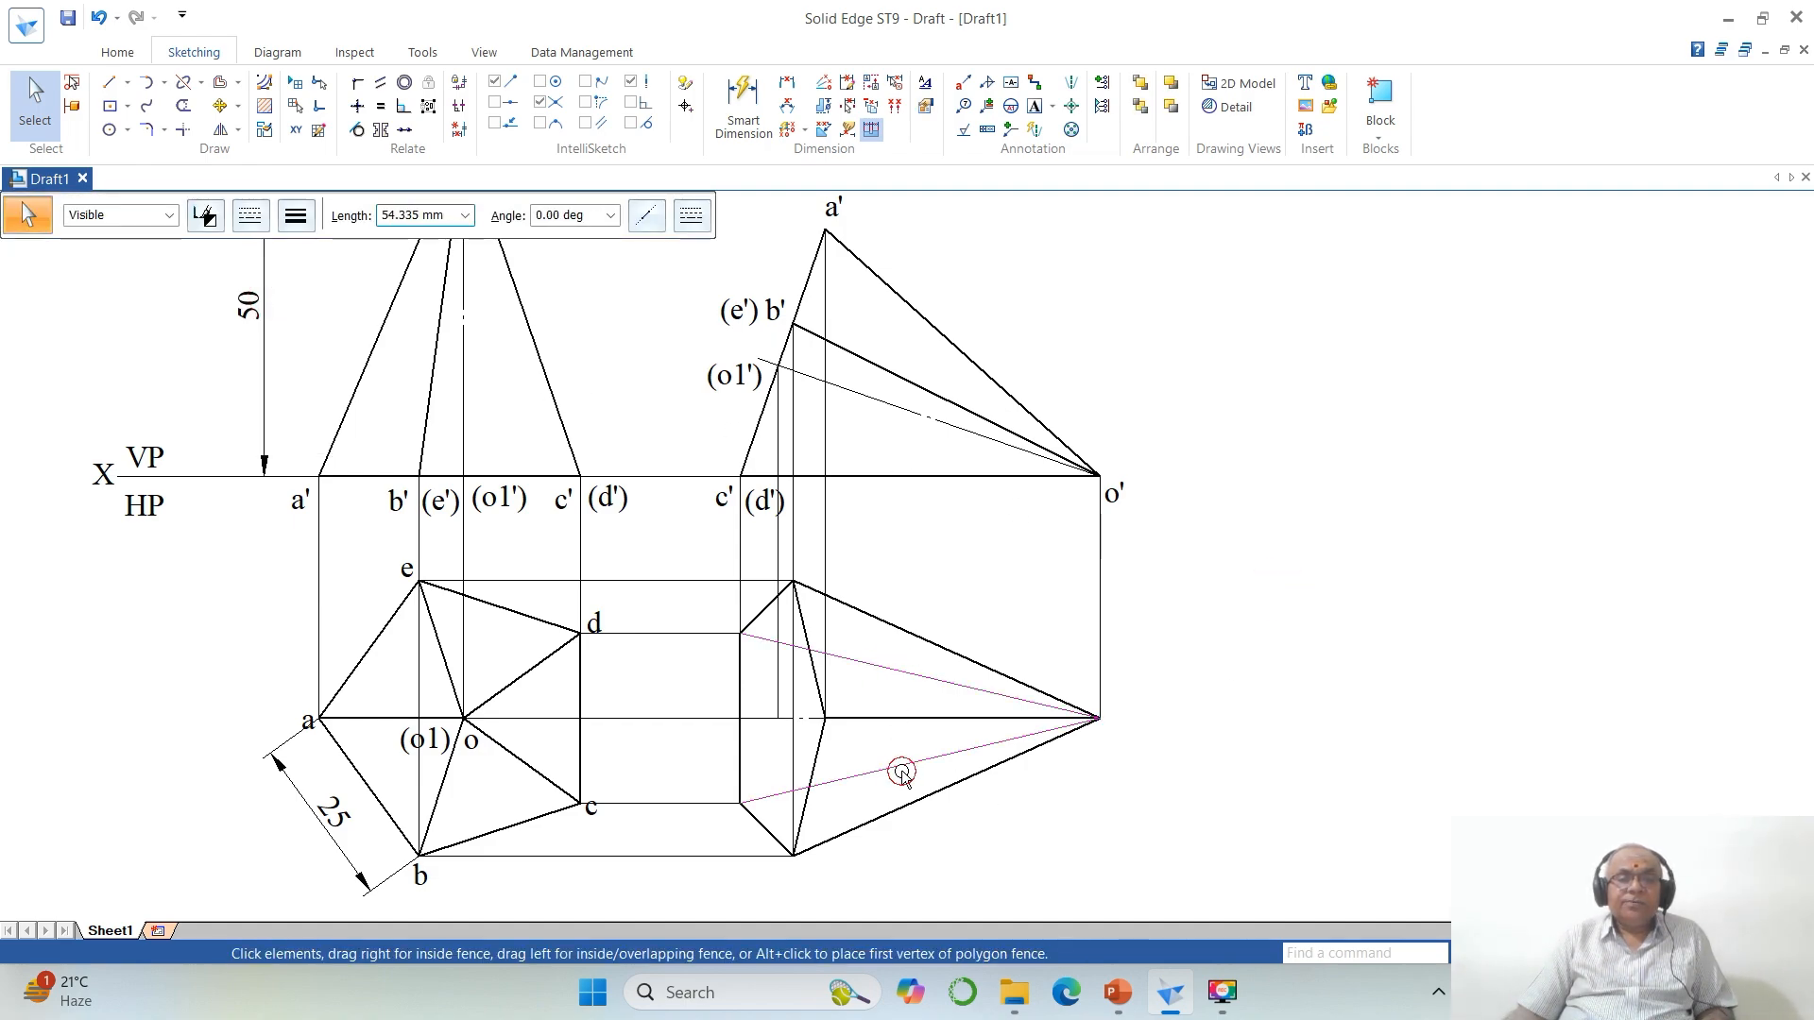
{"action": "left_click", "coordinate": [243, 225]}
{"action": "left_click", "coordinate": [264, 265]}
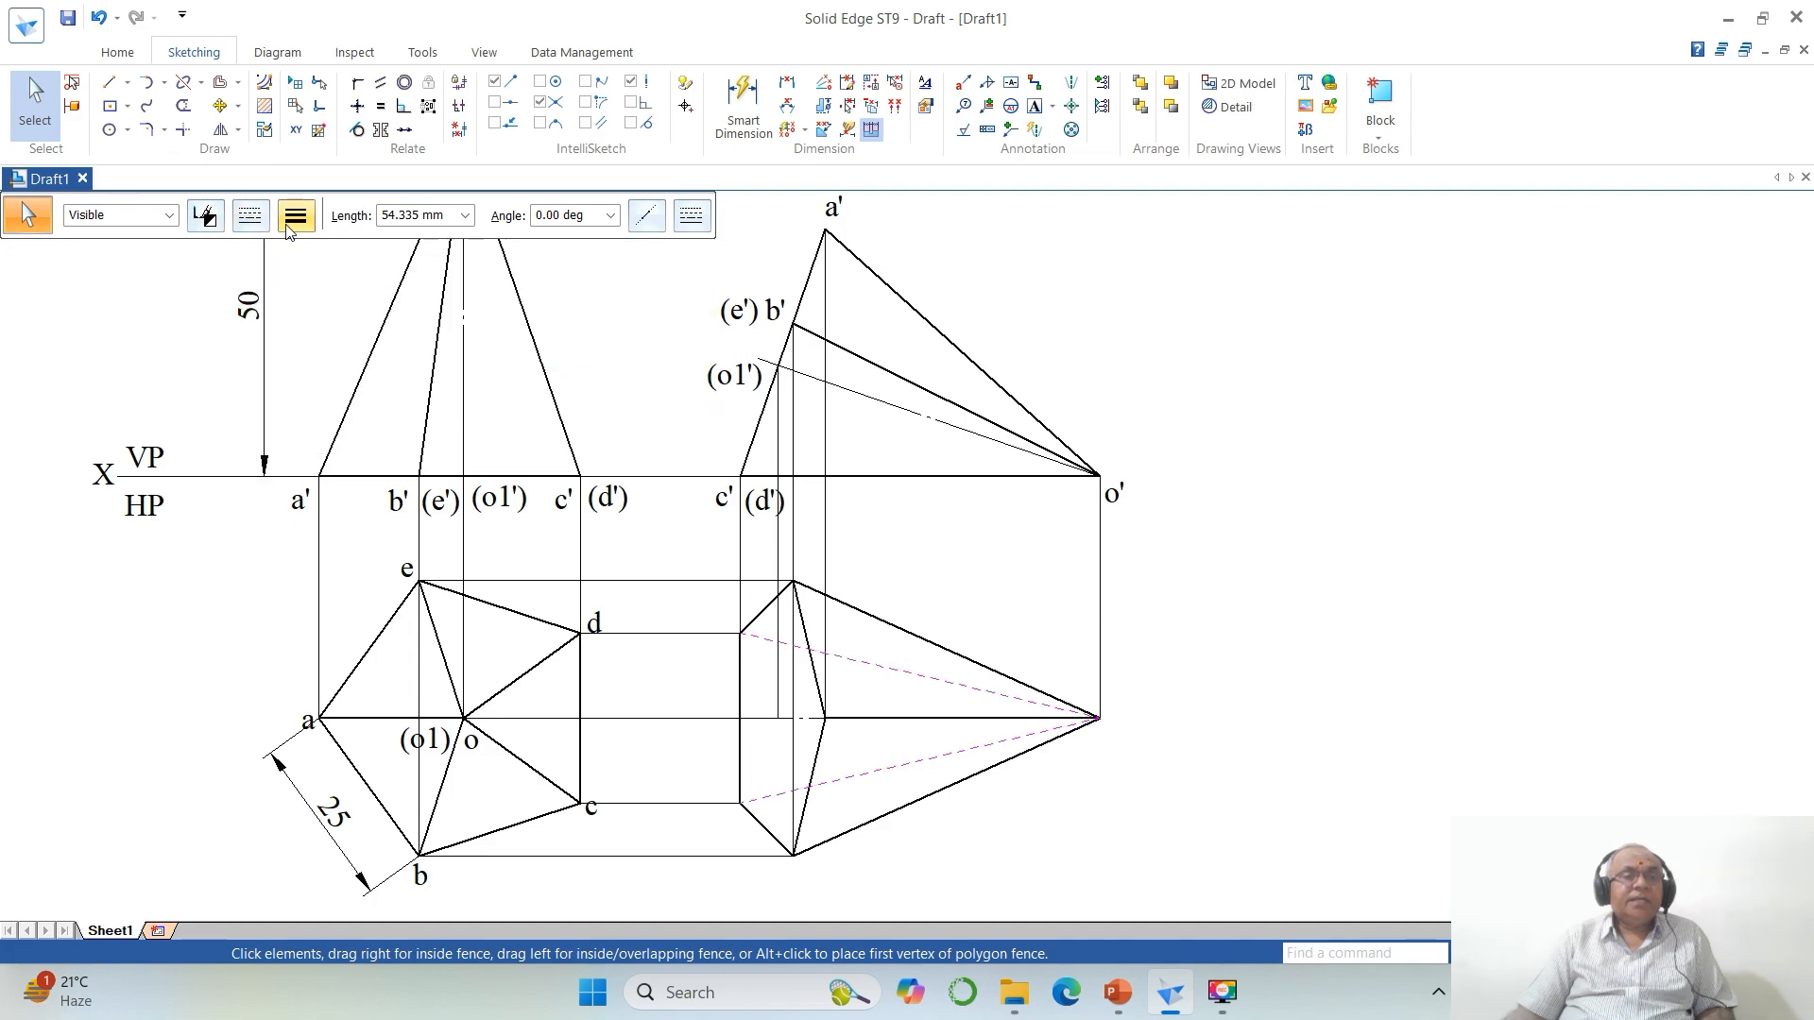
{"action": "left_click", "coordinate": [291, 220]}
{"action": "left_click", "coordinate": [307, 301]}
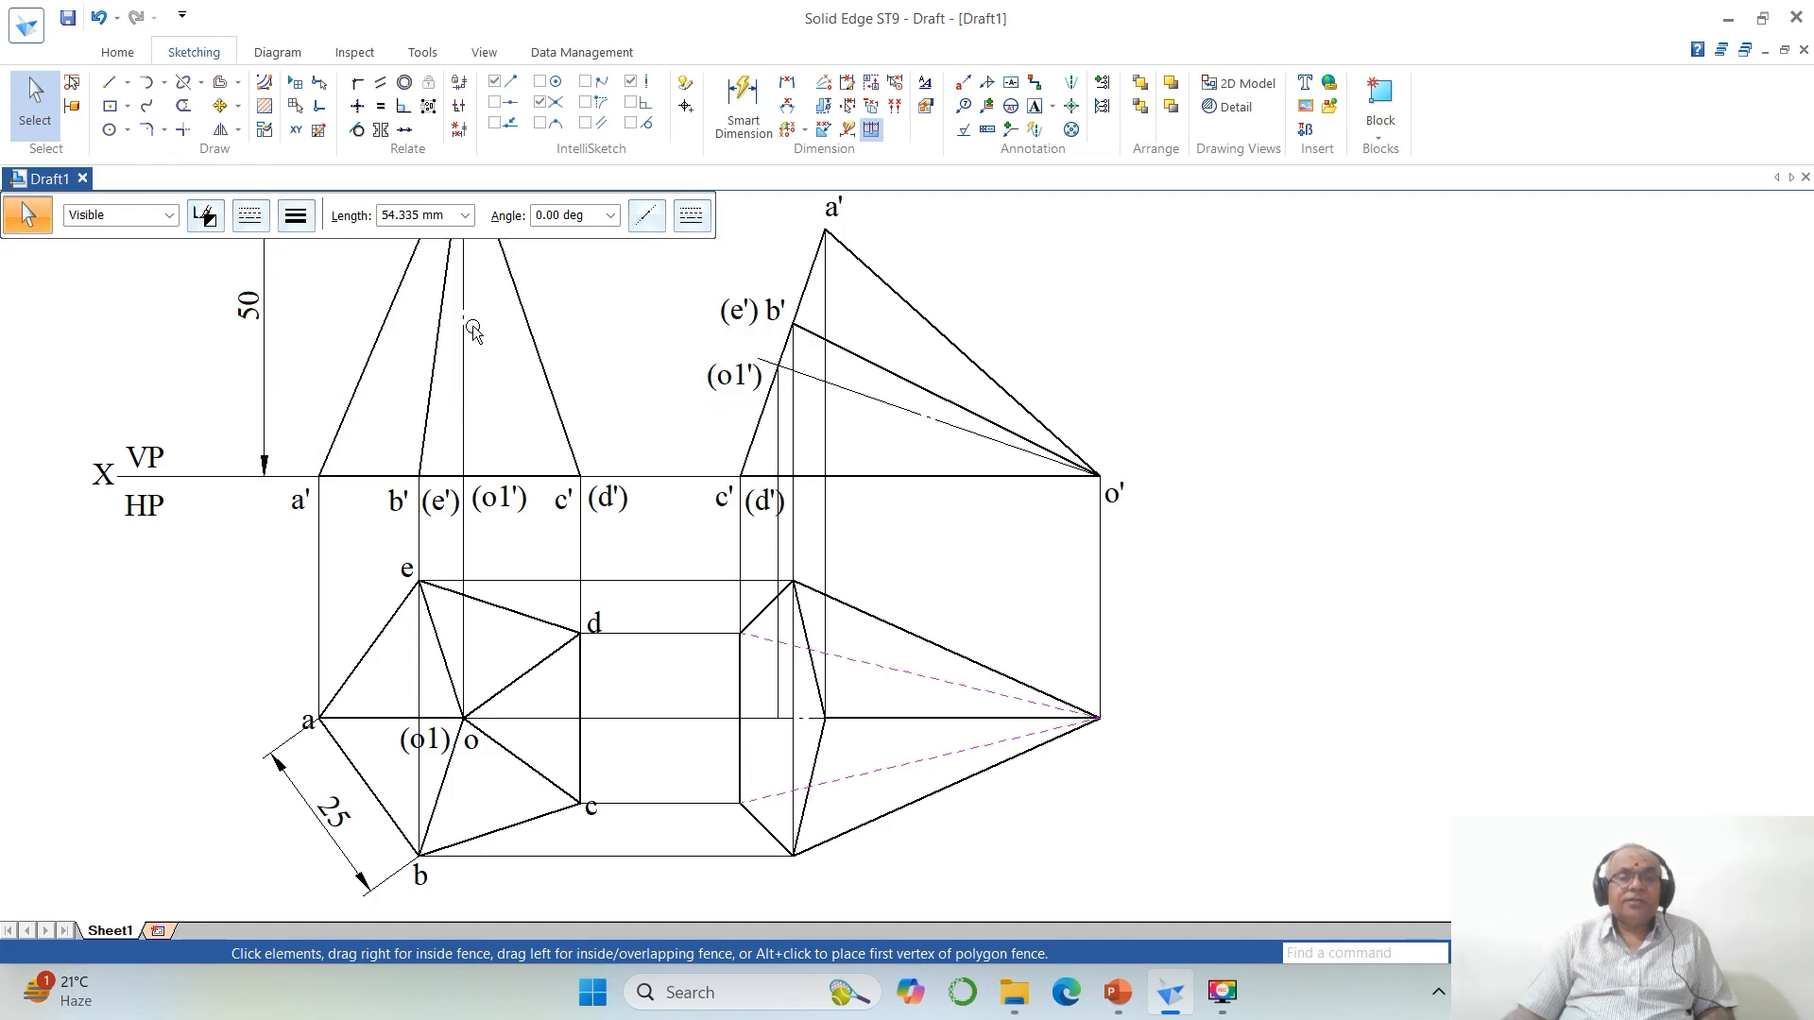
{"action": "left_click", "coordinate": [1447, 517]}
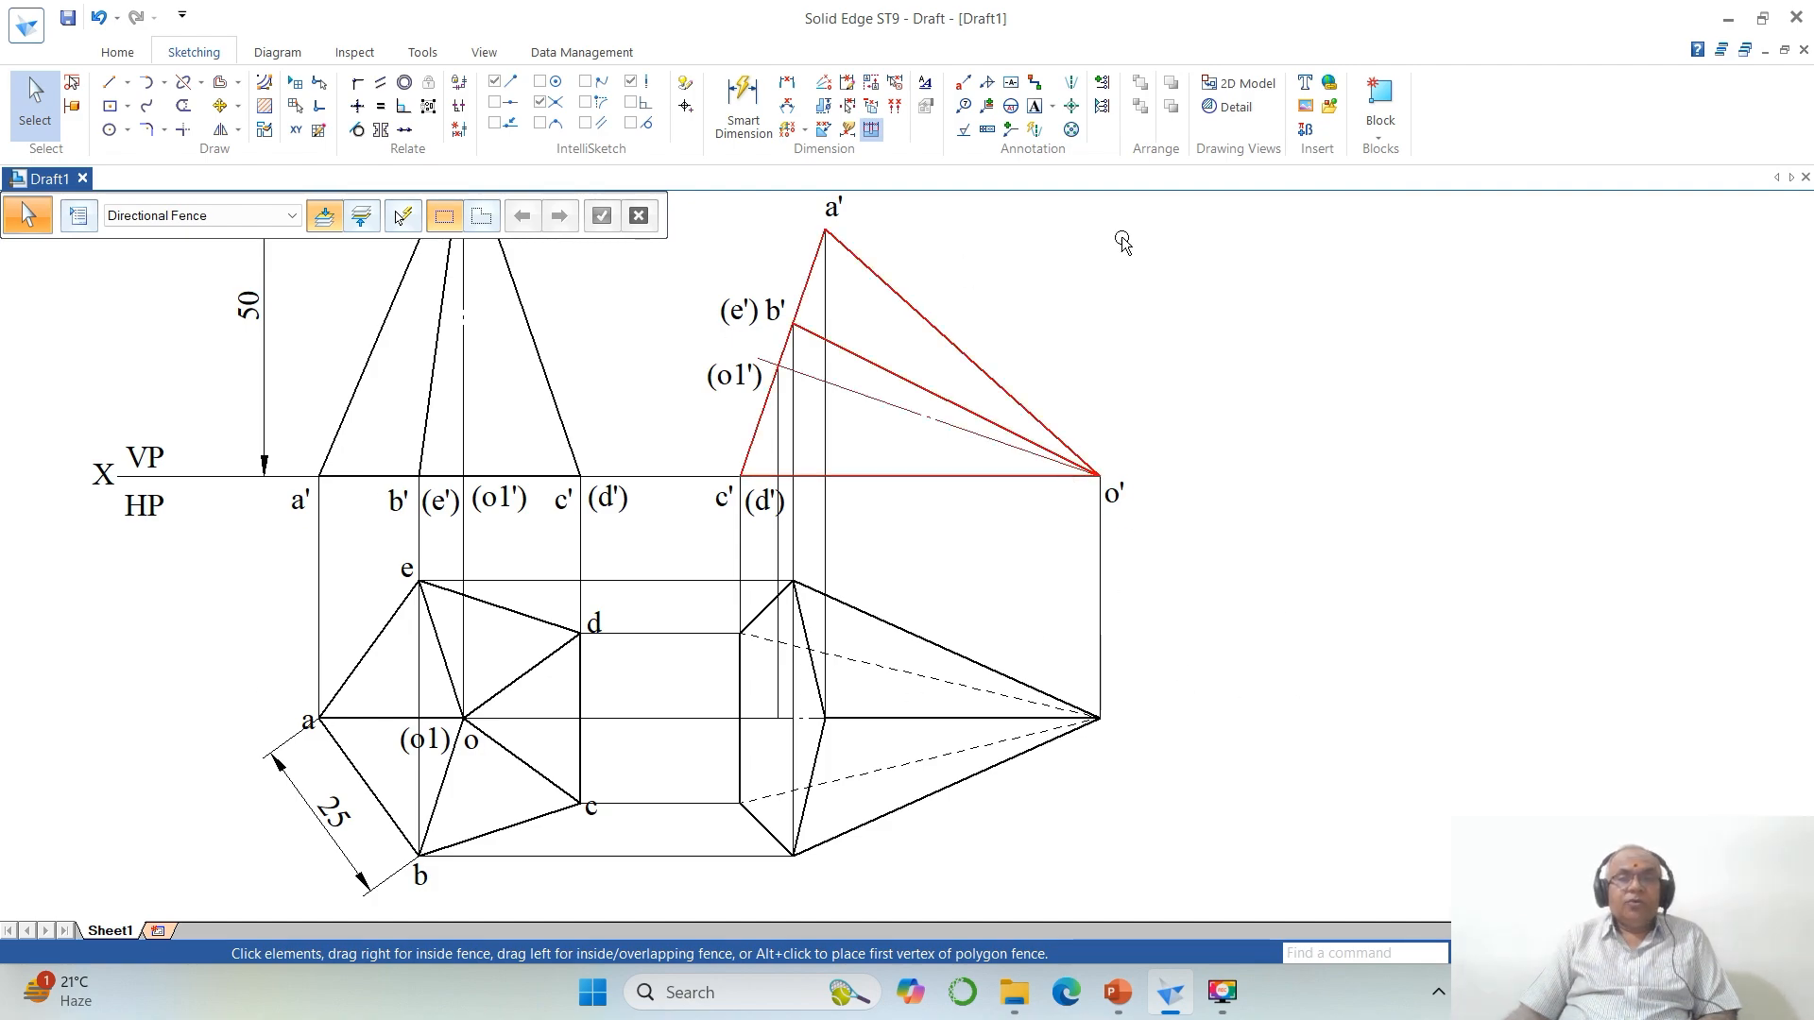
Step: Group all the pyramid edges of the second top view, including the dashed slant edges
{"action": "left_click", "coordinate": [1378, 132]}
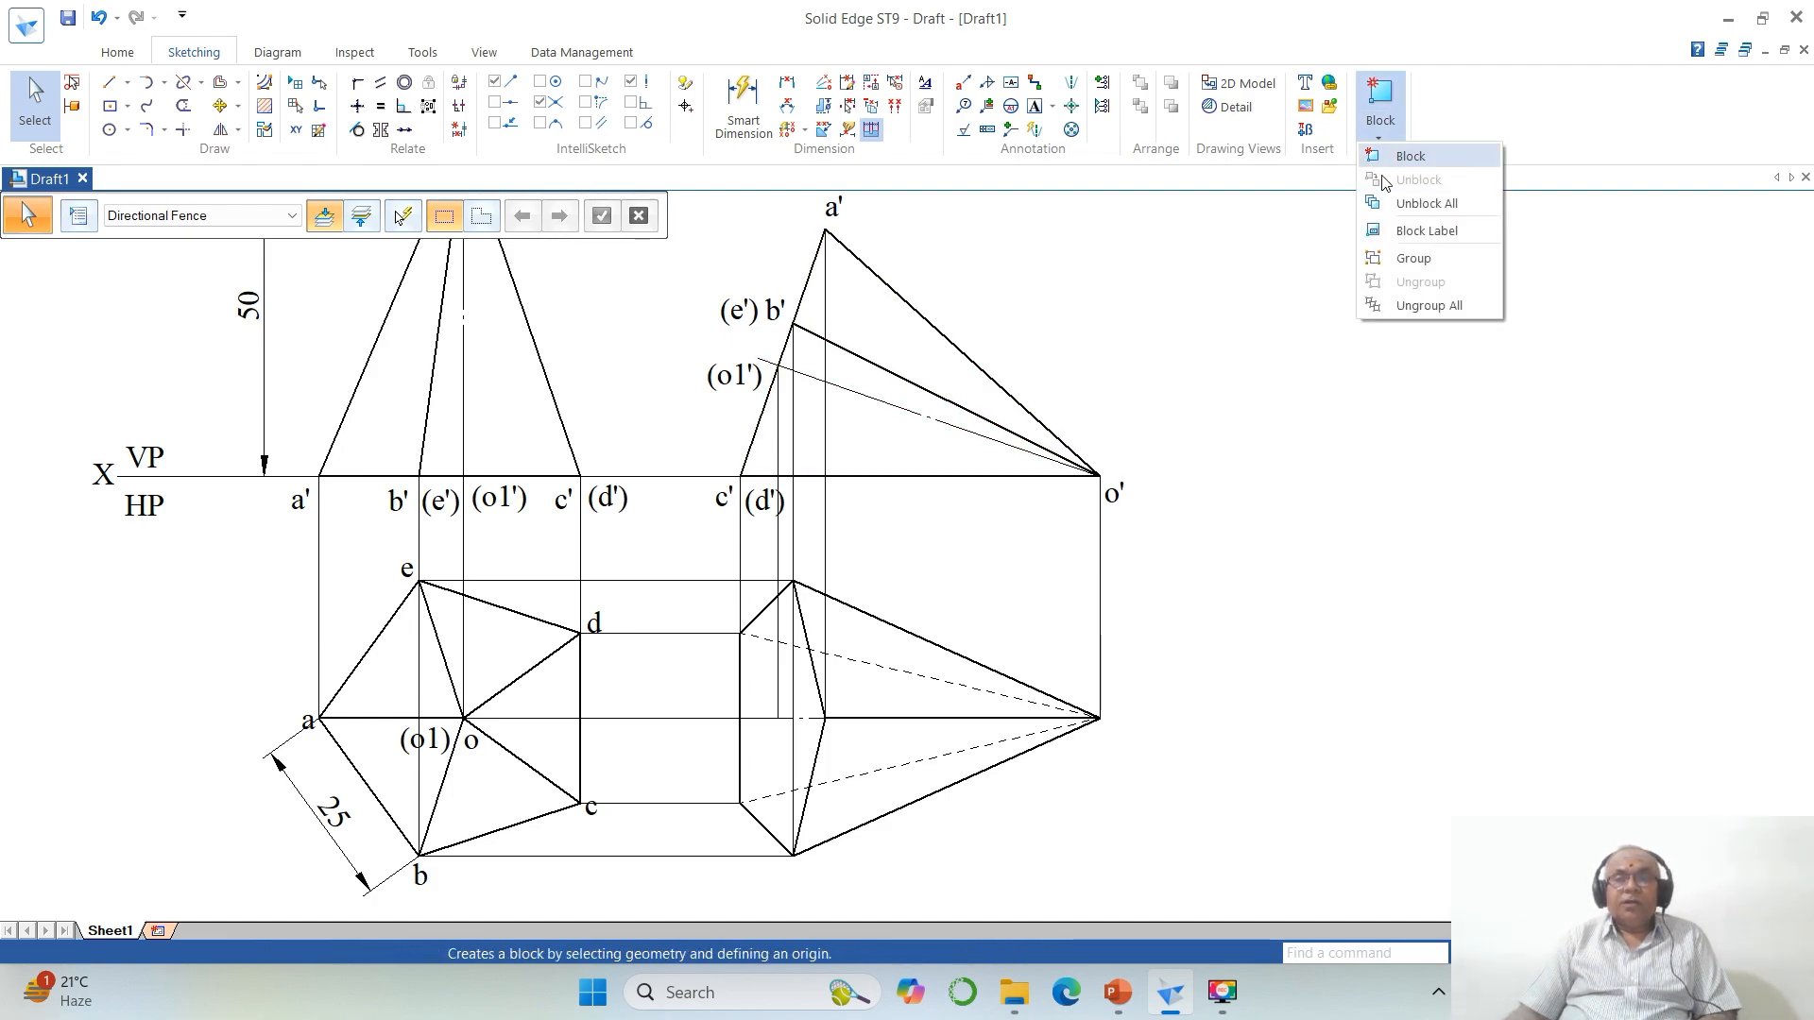
{"action": "left_click", "coordinate": [1414, 259]}
{"action": "left_click_drag", "start_coordinate": [710, 559], "coordinate": [918, 728]}
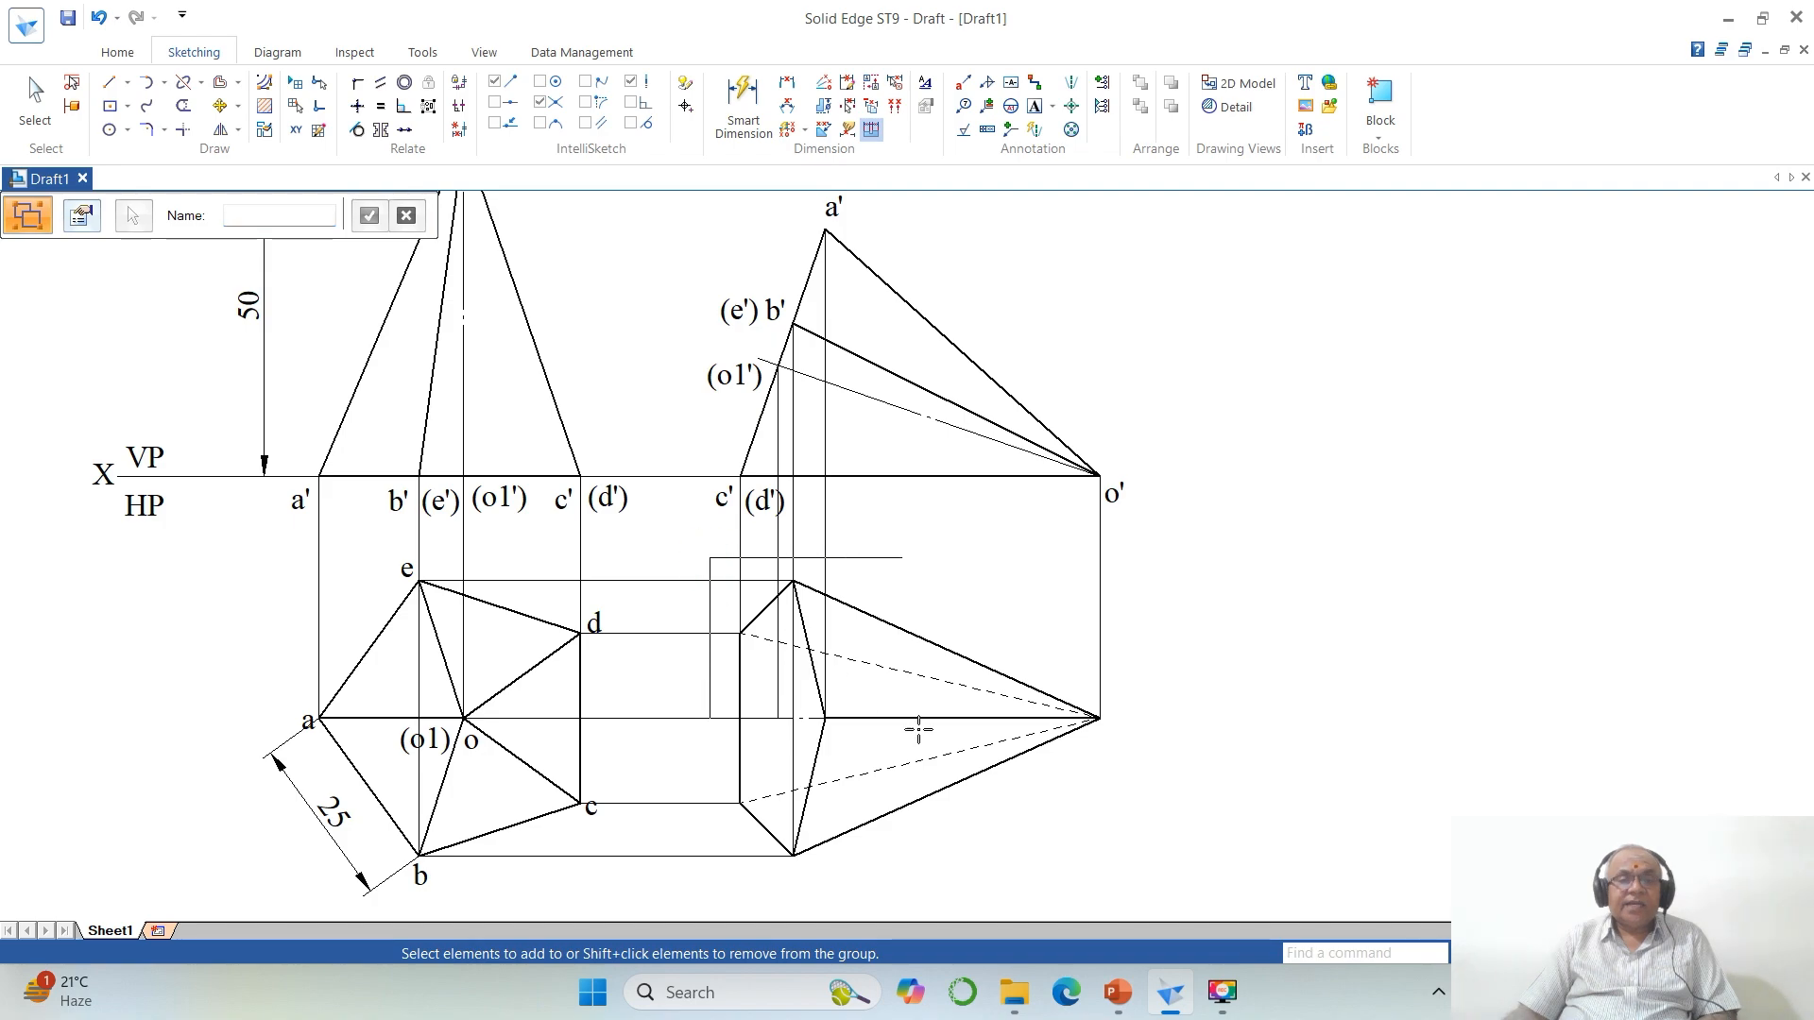
{"action": "left_click_drag", "start_coordinate": [1098, 881], "coordinate": [1167, 893]}
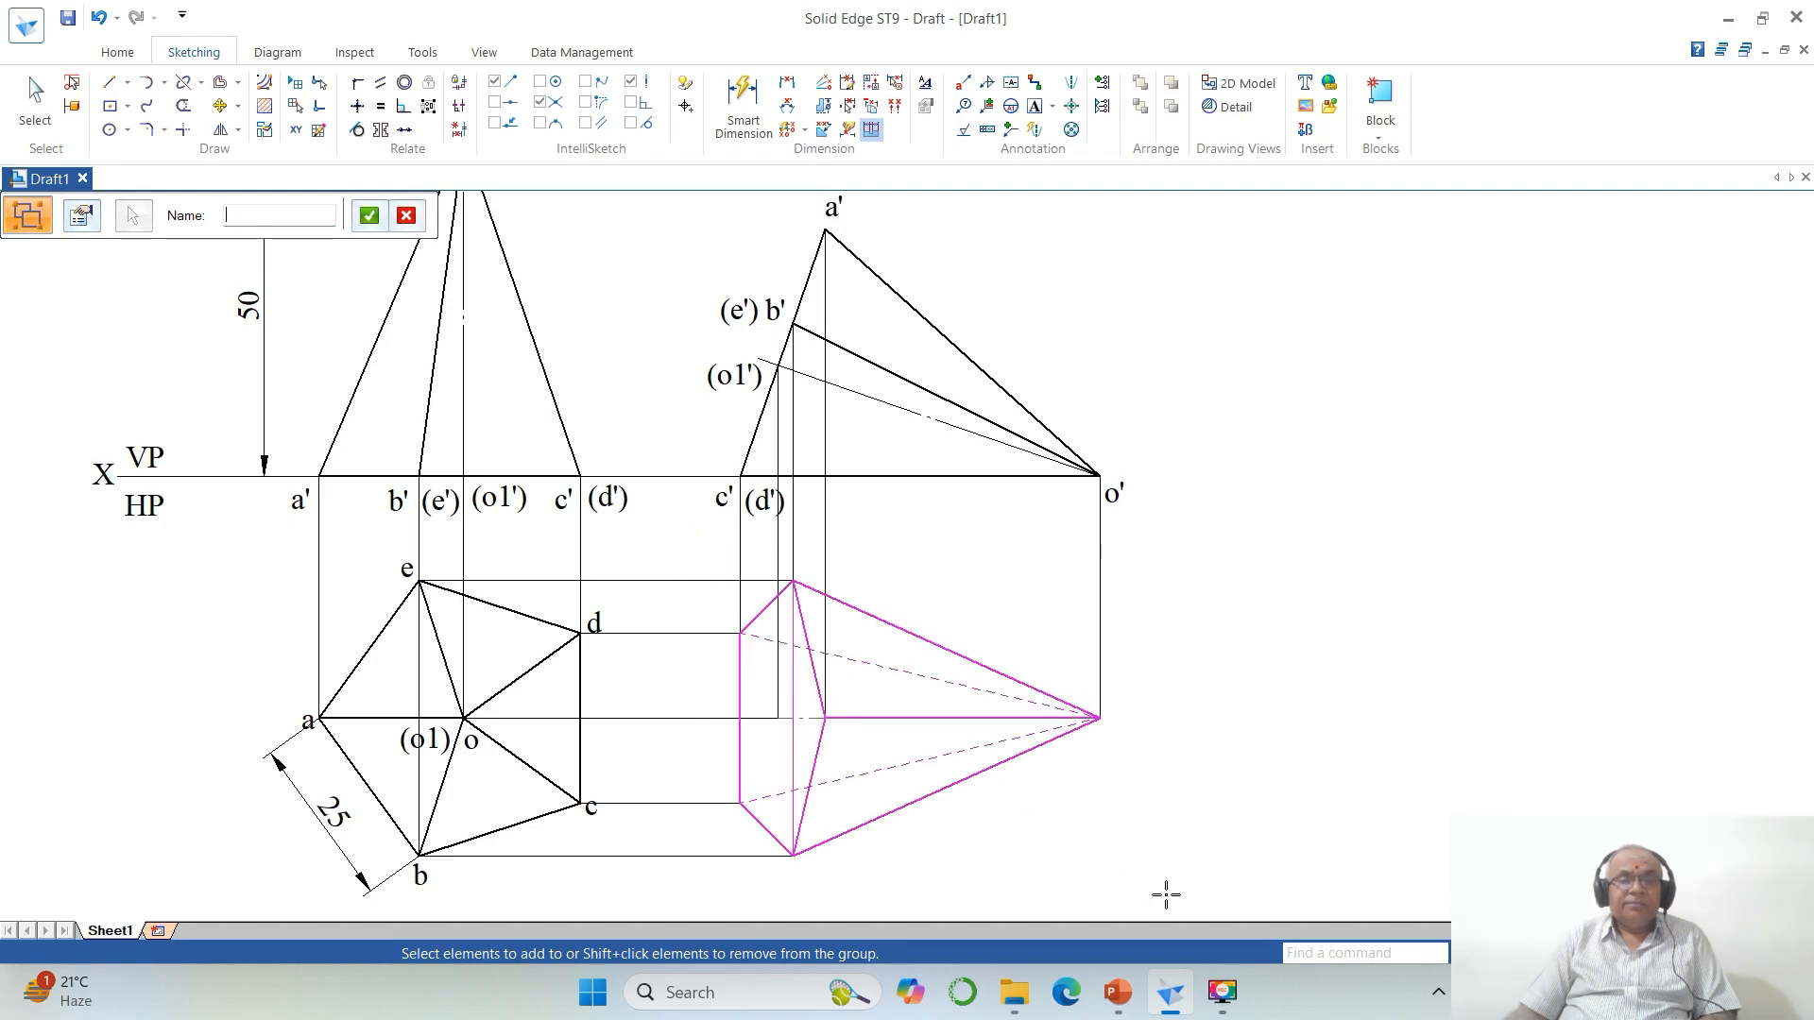
{"action": "left_click", "coordinate": [1271, 797]}
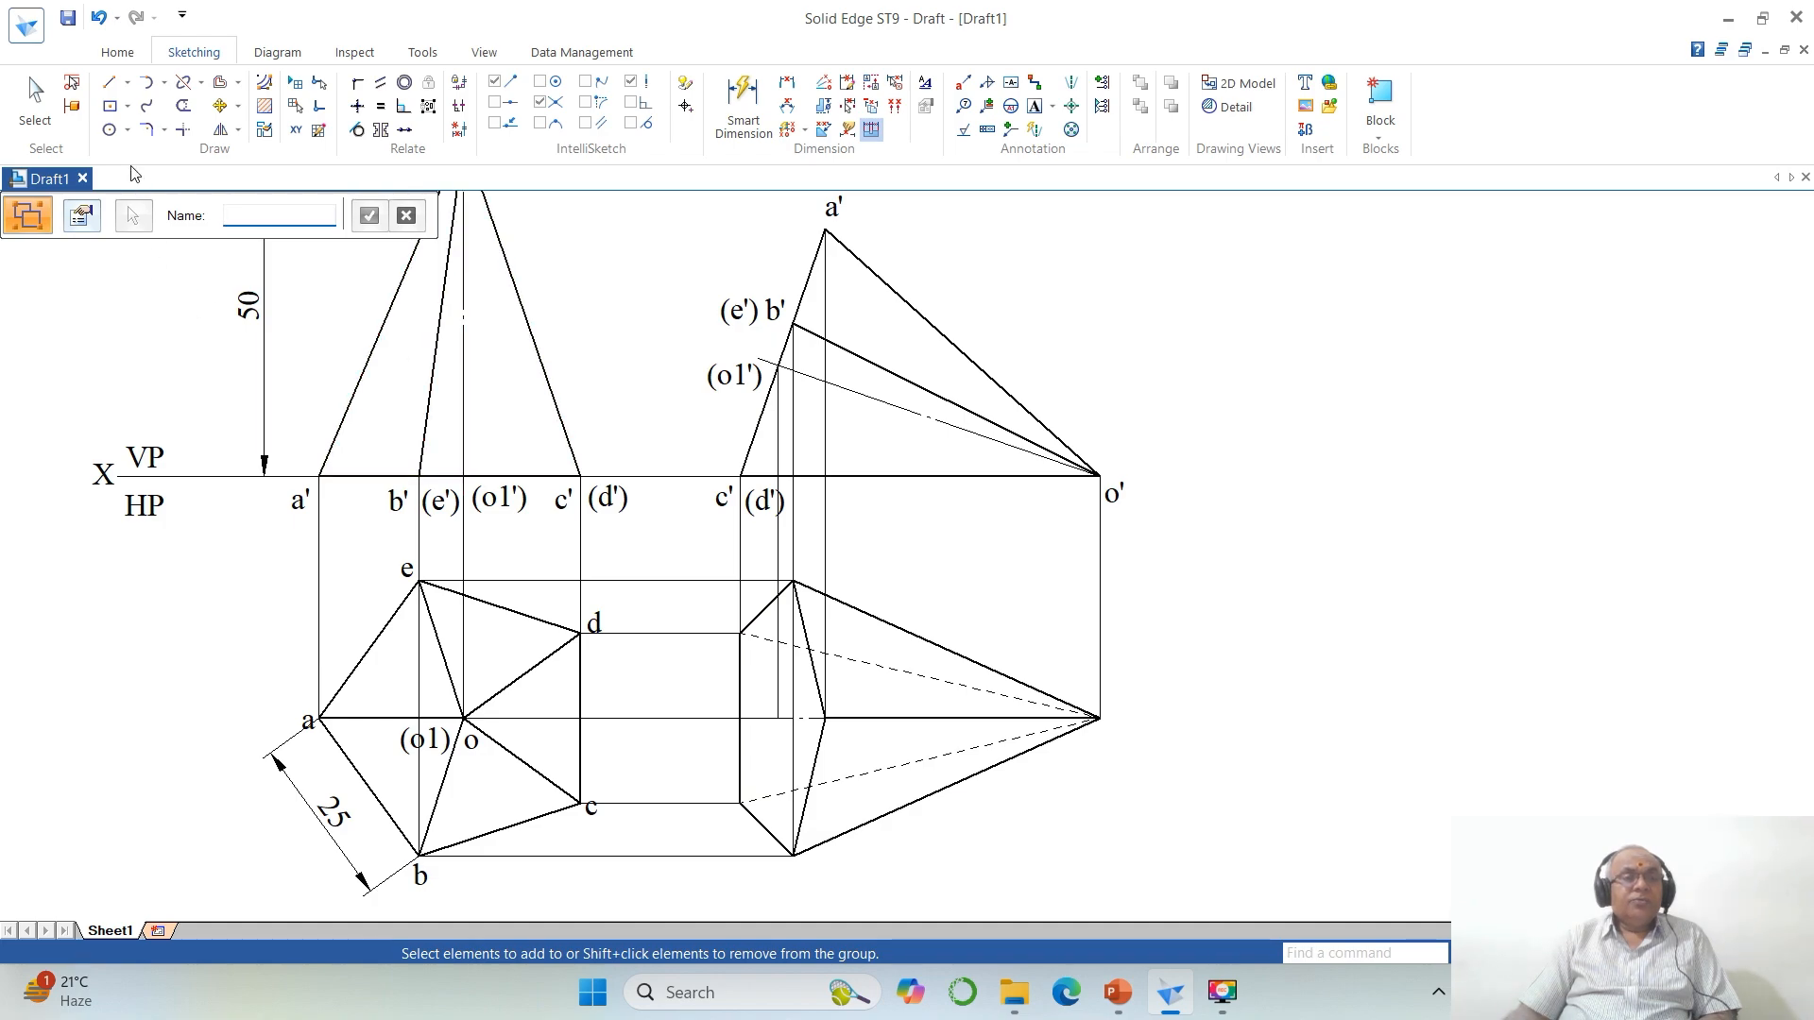
Step: Copy the labels a and o from the first top view to base corner a and the apex of the second top view
{"action": "left_click", "coordinate": [219, 105]}
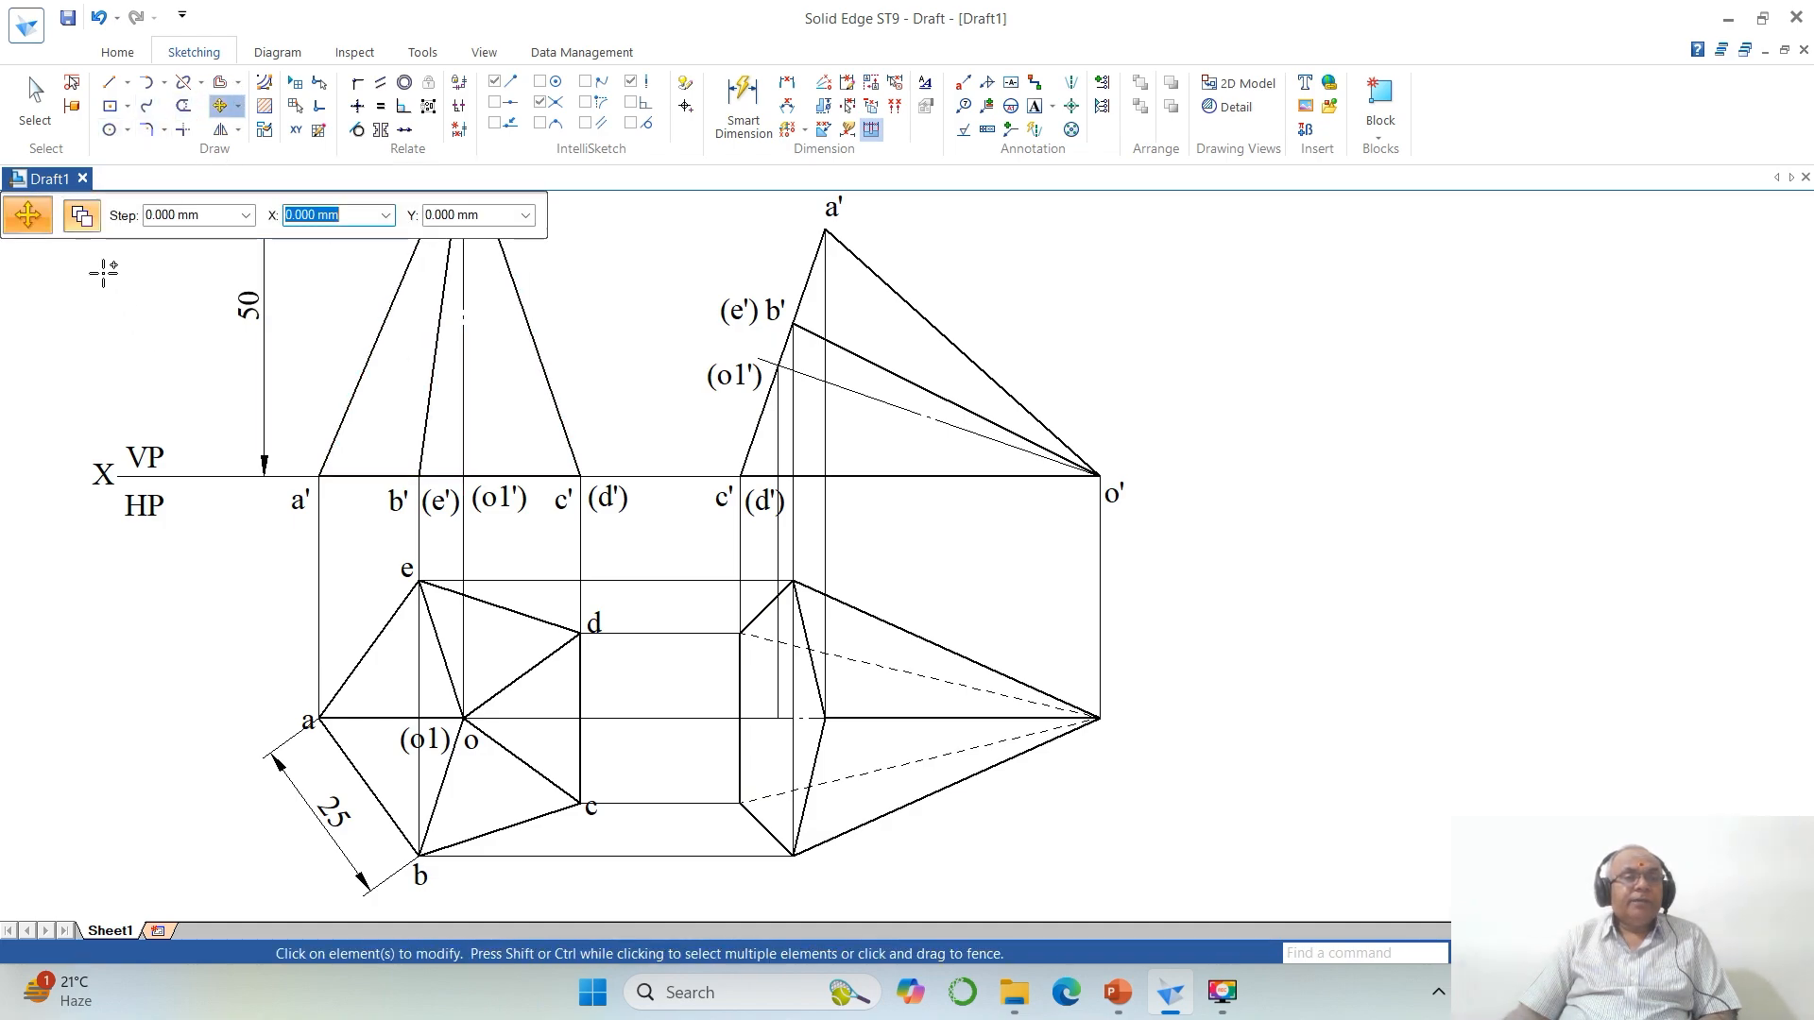
{"action": "left_click", "coordinate": [295, 720]}
{"action": "left_click", "coordinate": [312, 733]}
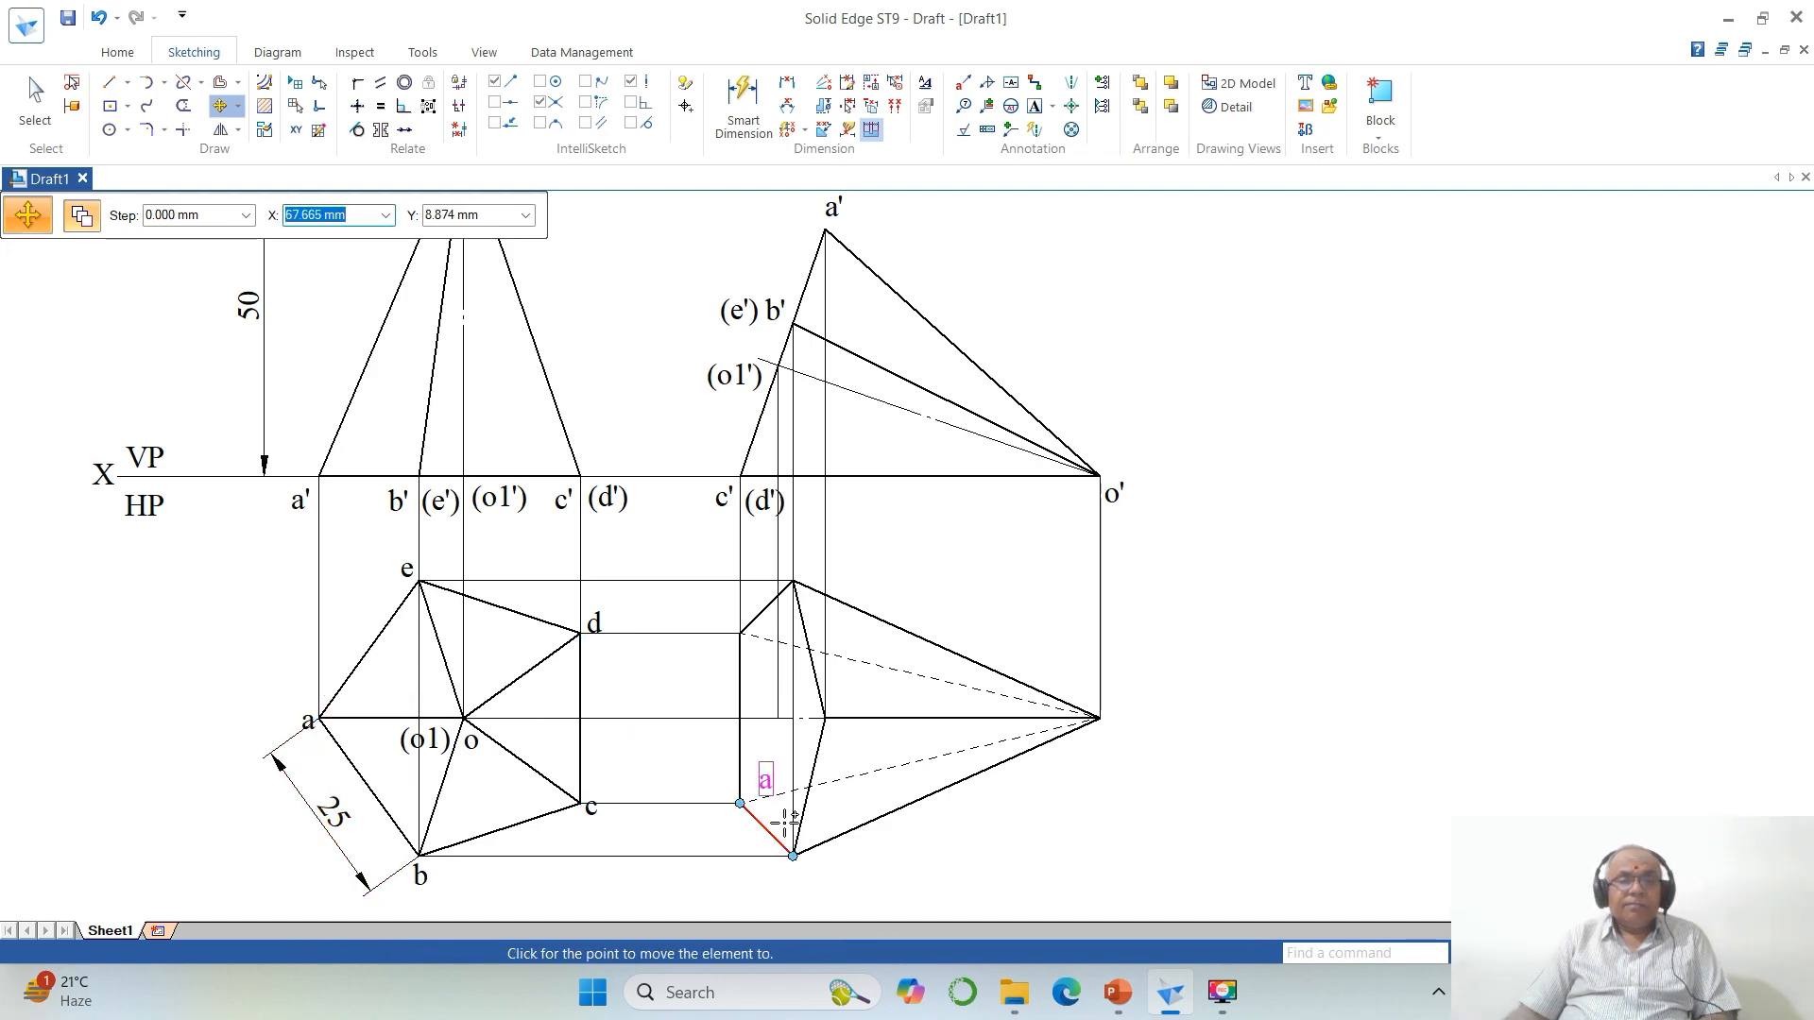
{"action": "left_click", "coordinate": [846, 786]}
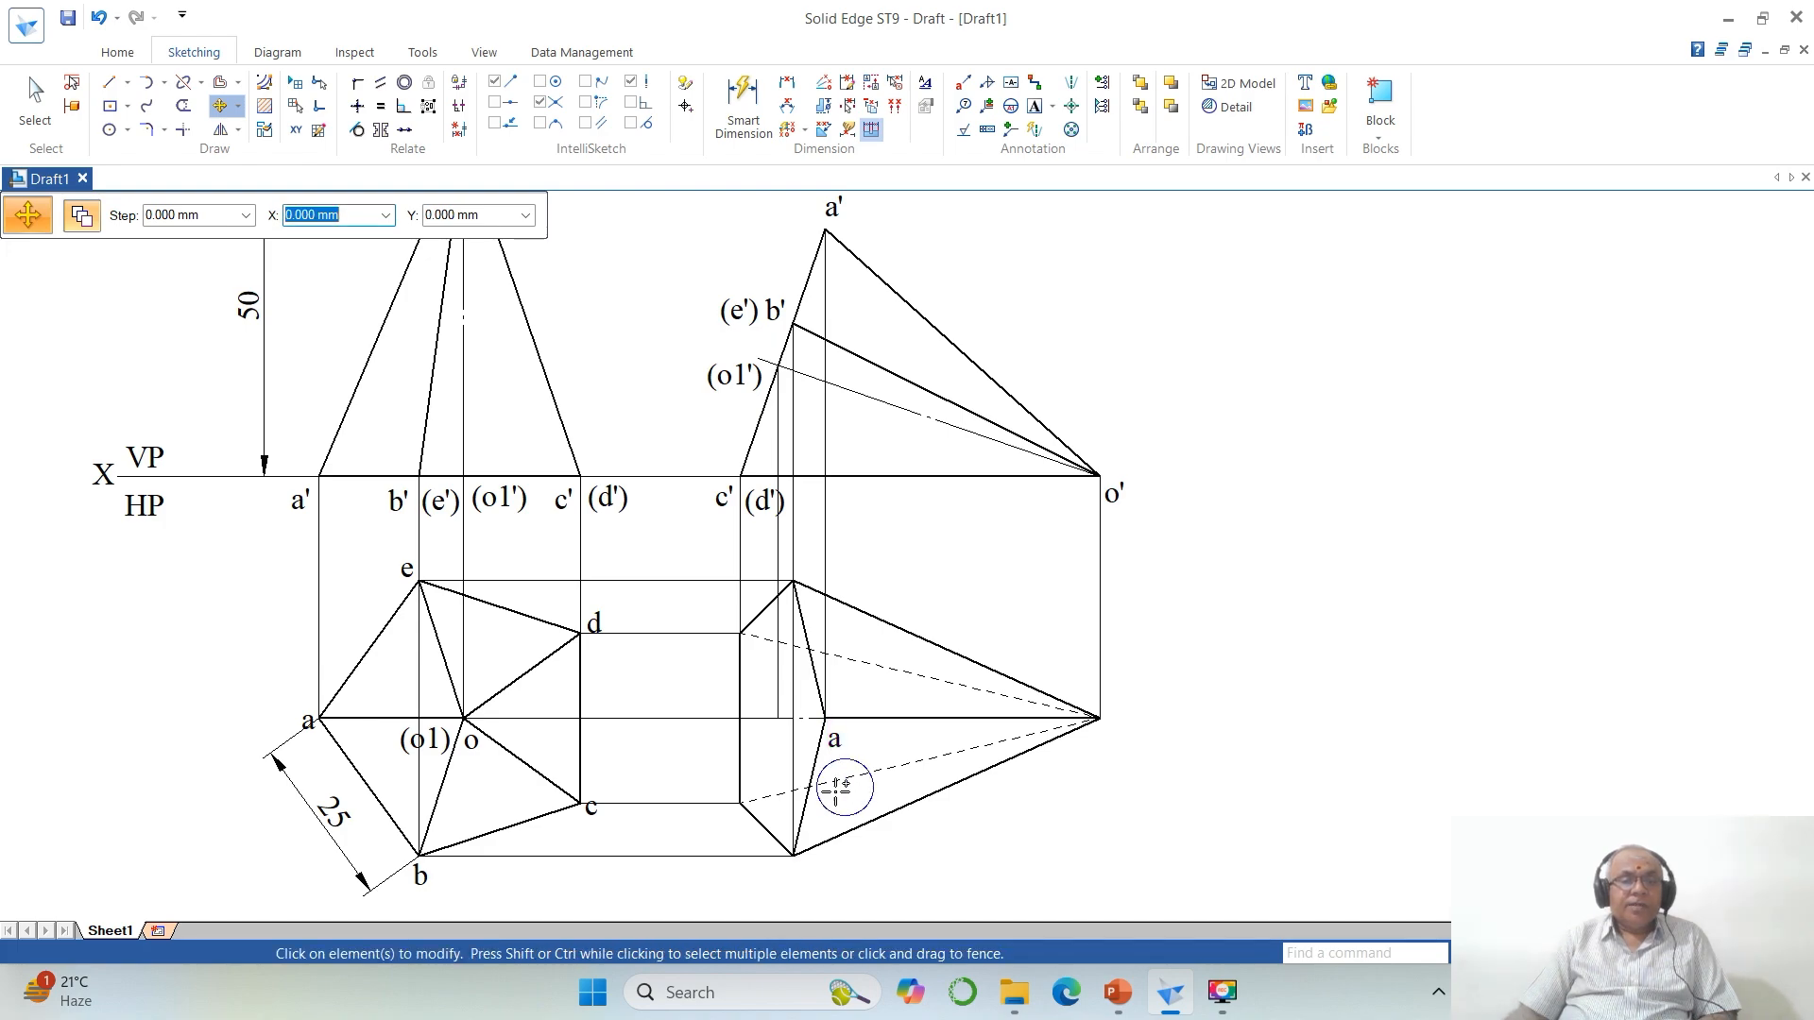
{"action": "left_click", "coordinate": [473, 756]}
{"action": "left_click", "coordinate": [472, 782]}
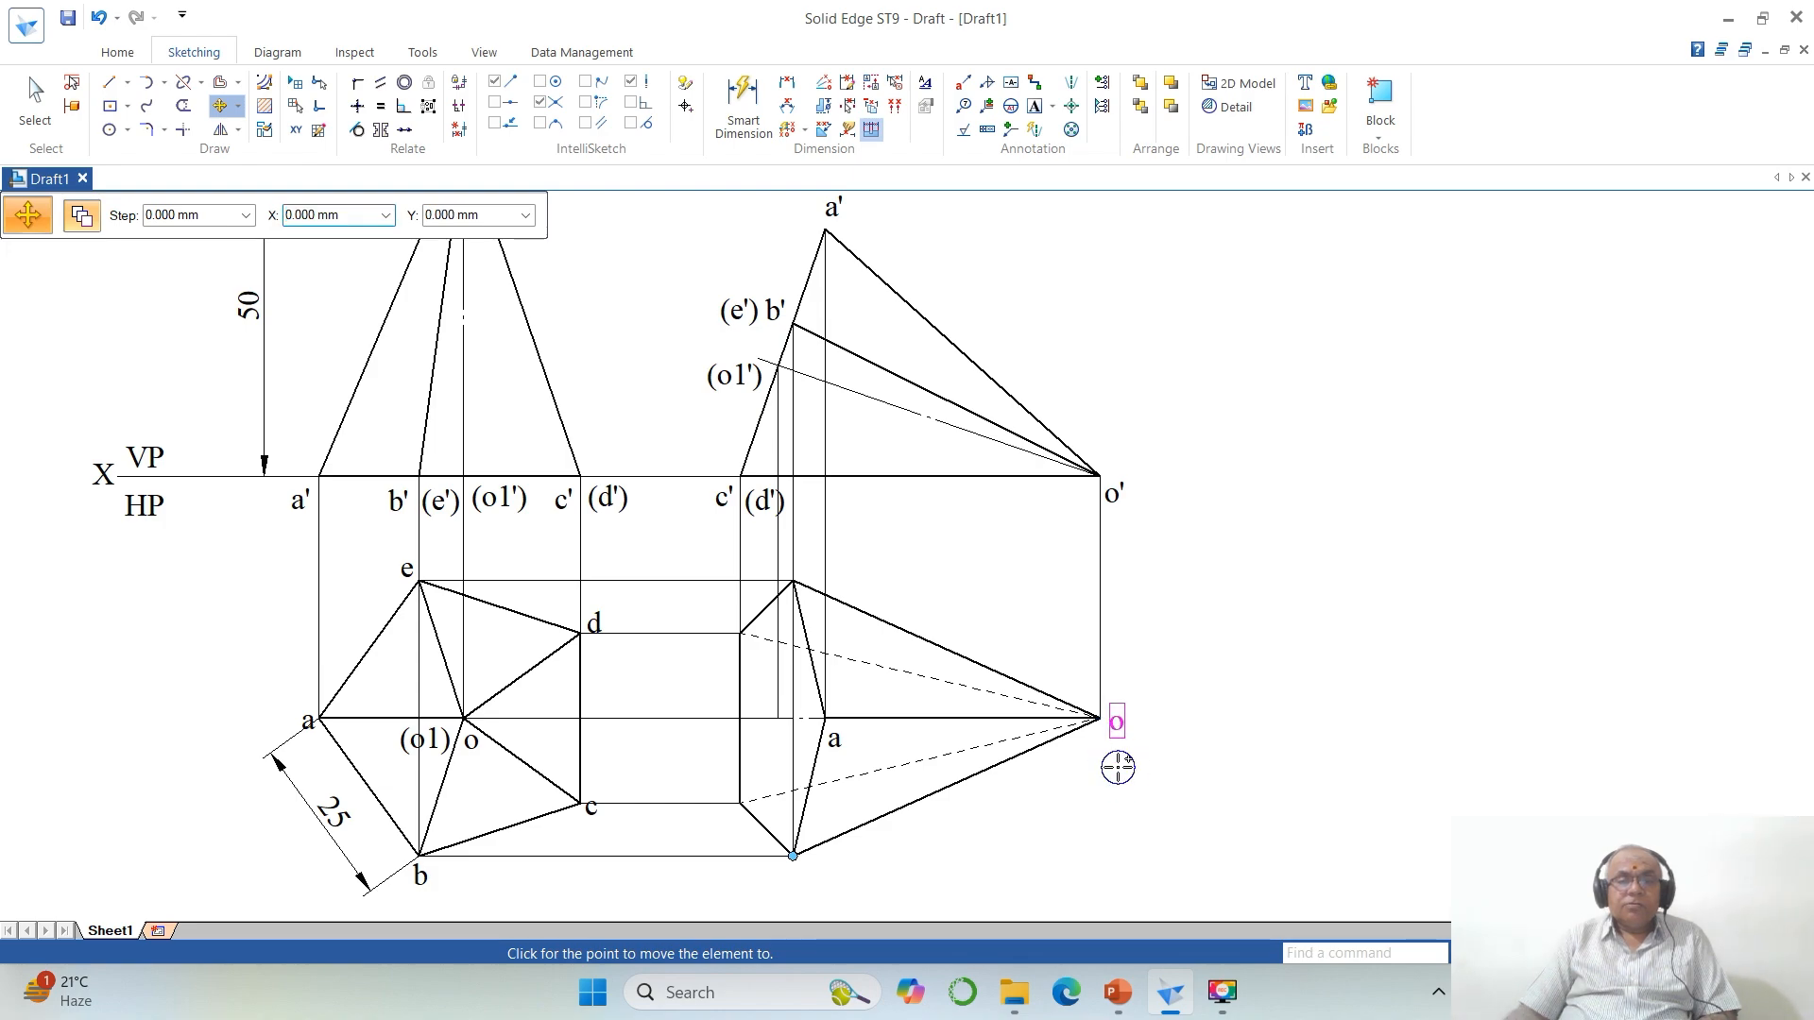
{"action": "left_click", "coordinate": [1118, 767]}
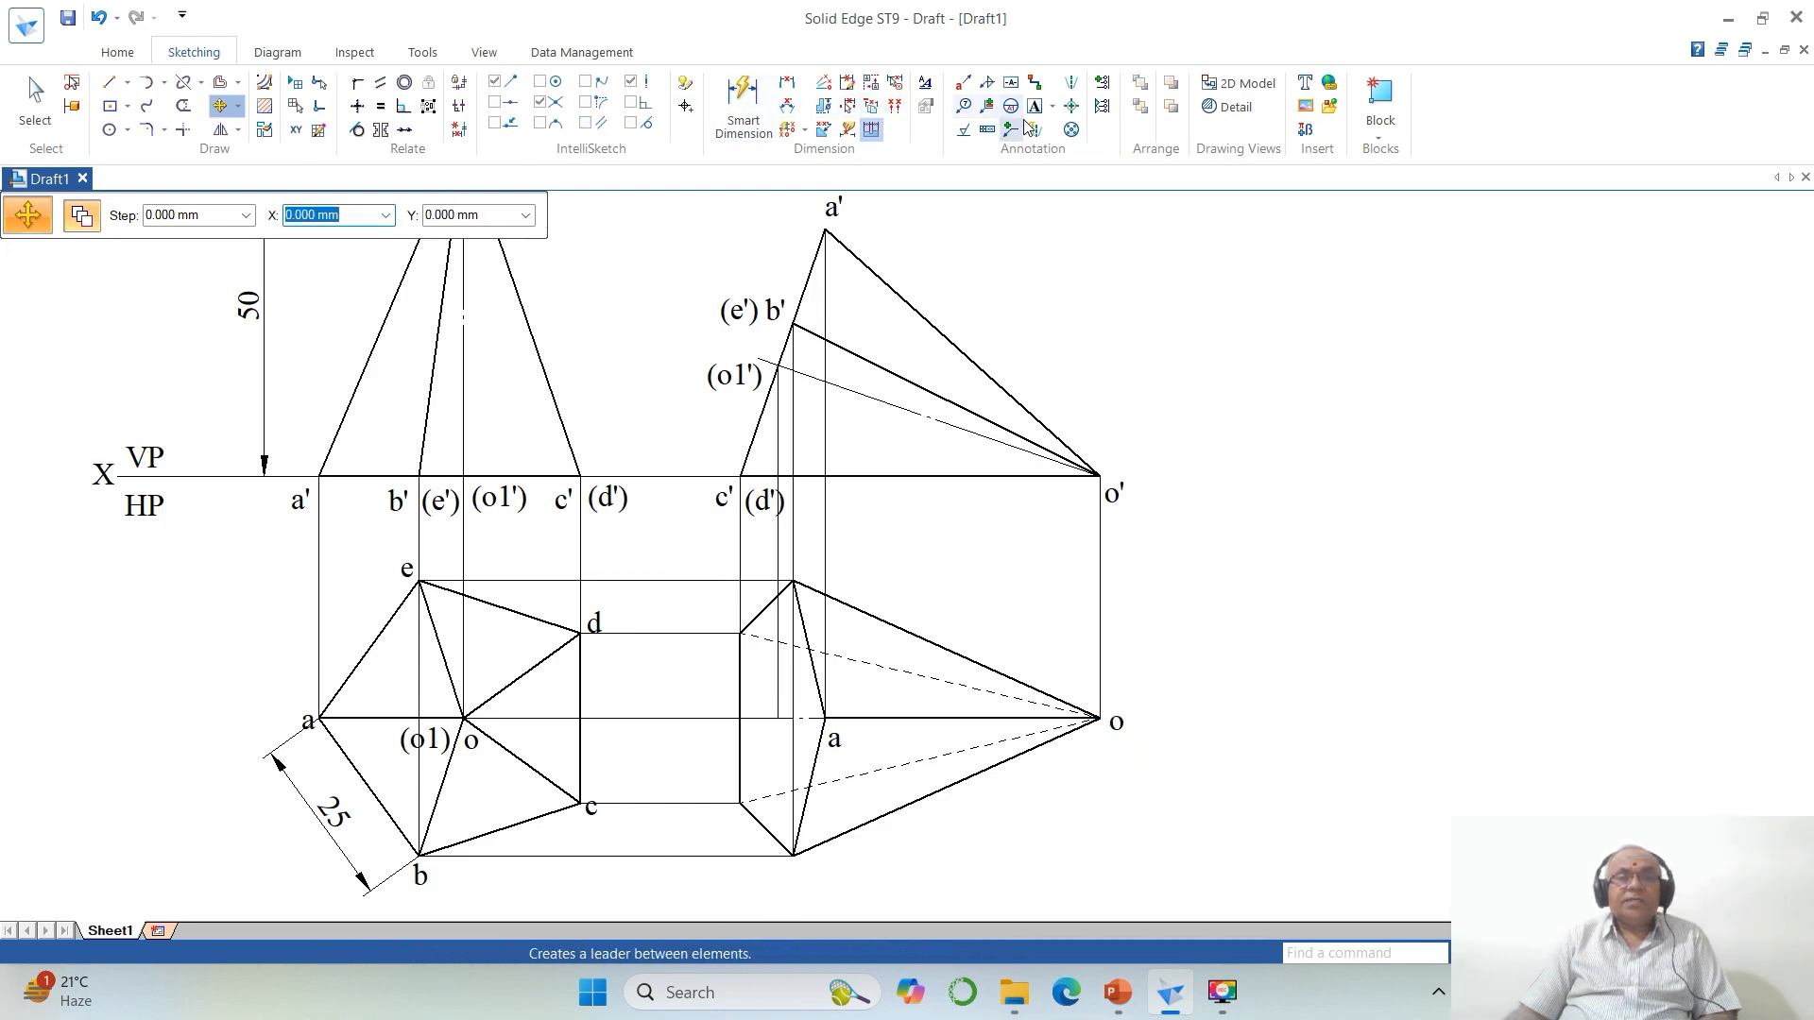
Step: Add the text label o1 at the foot of the o1' projector in the second top view and shift it clear of the nearby edges
{"action": "key", "text": "Escape"}
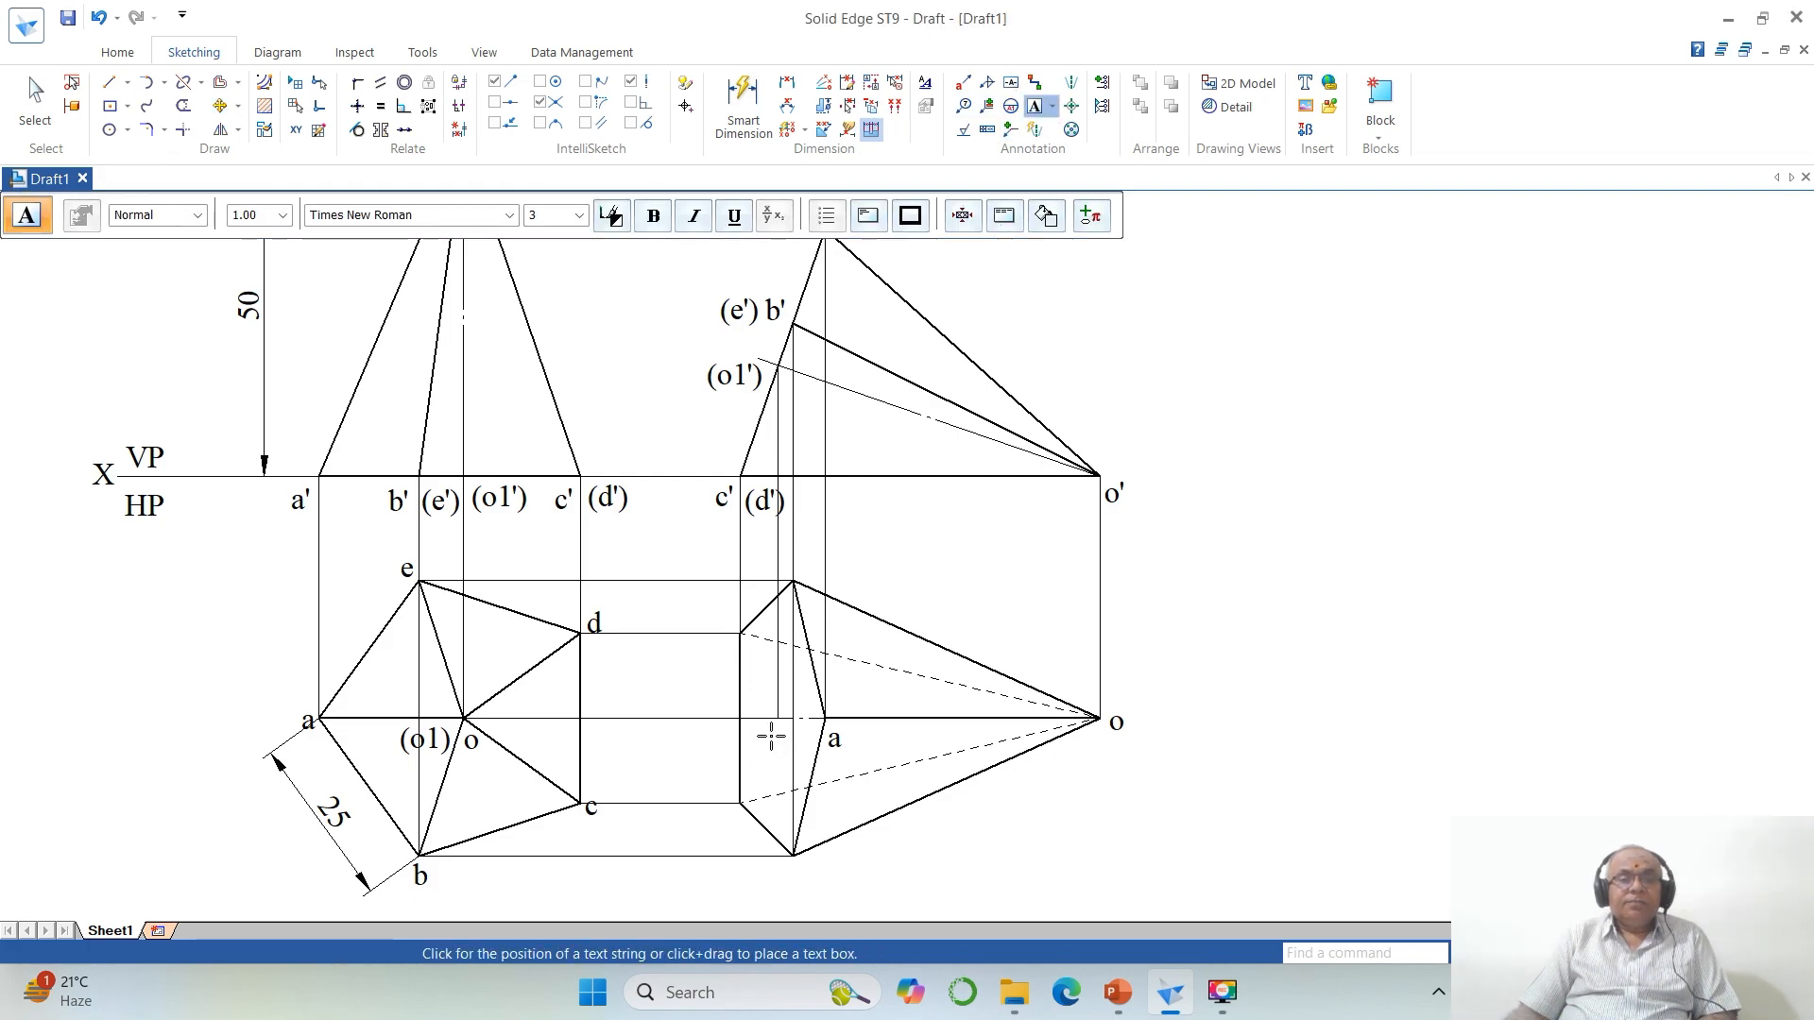
{"action": "left_click", "coordinate": [771, 736]}
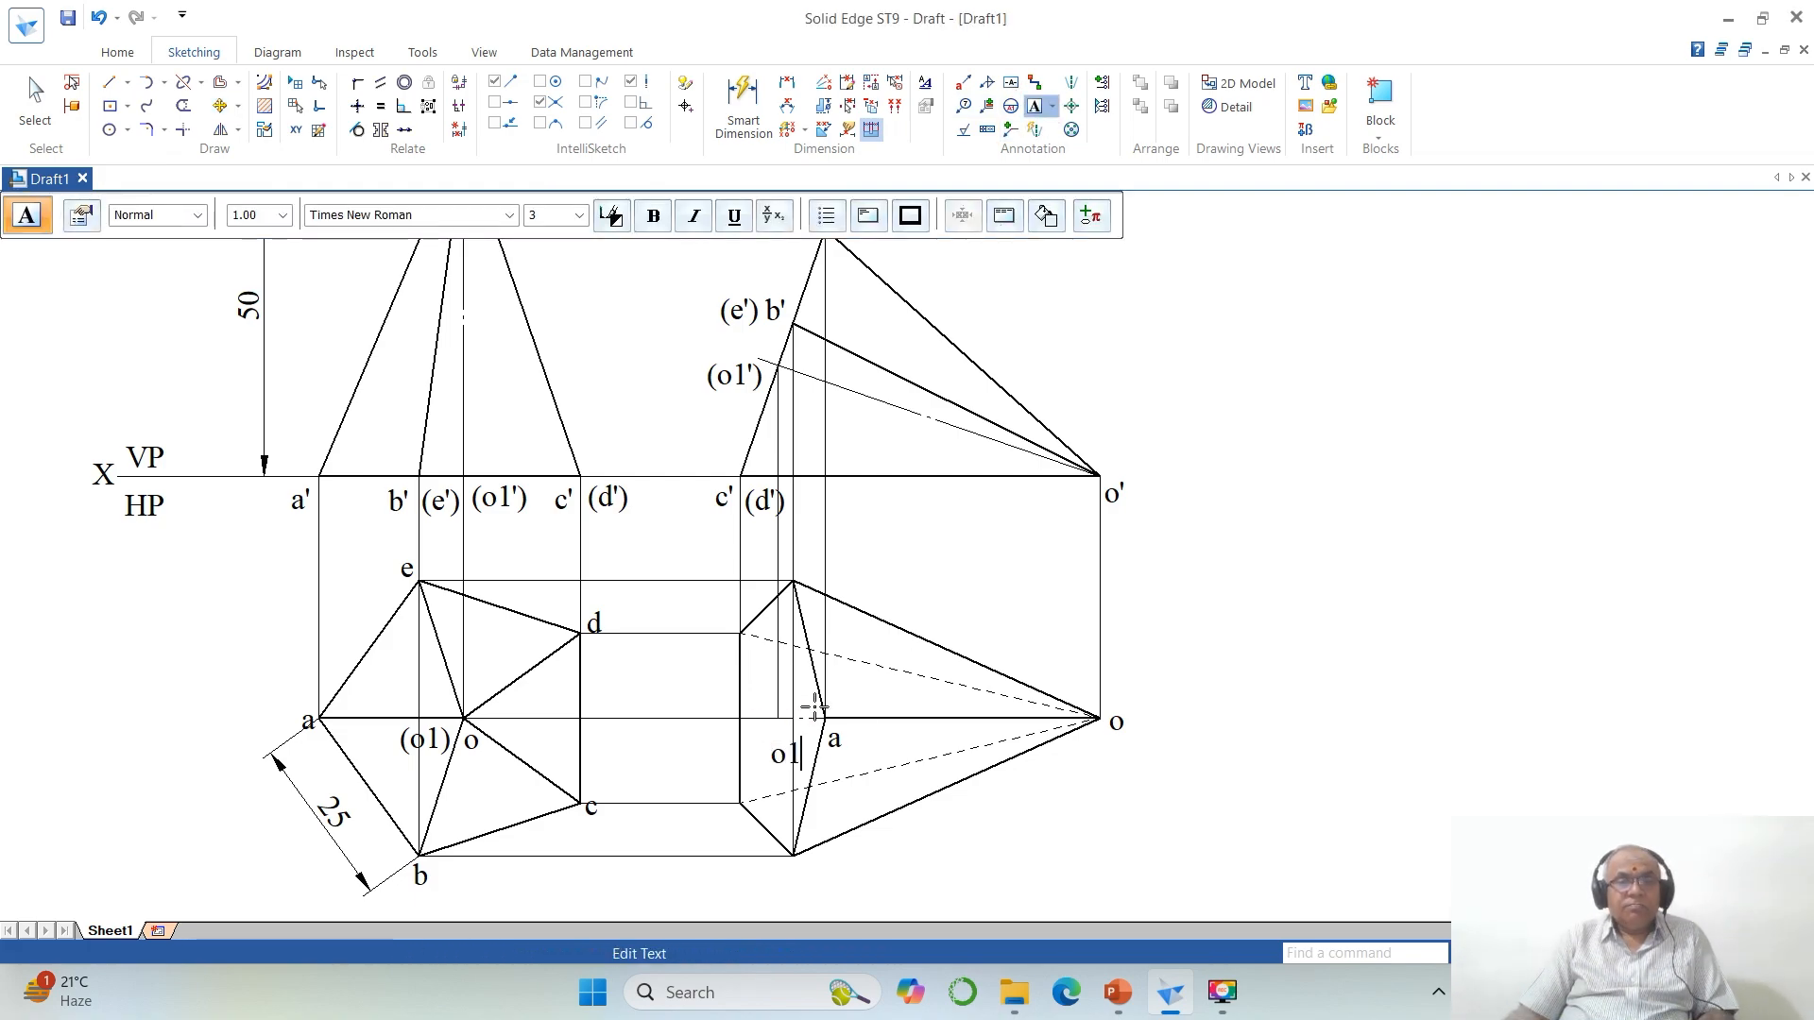
{"action": "left_click", "coordinate": [844, 686]}
{"action": "left_click", "coordinate": [221, 107]}
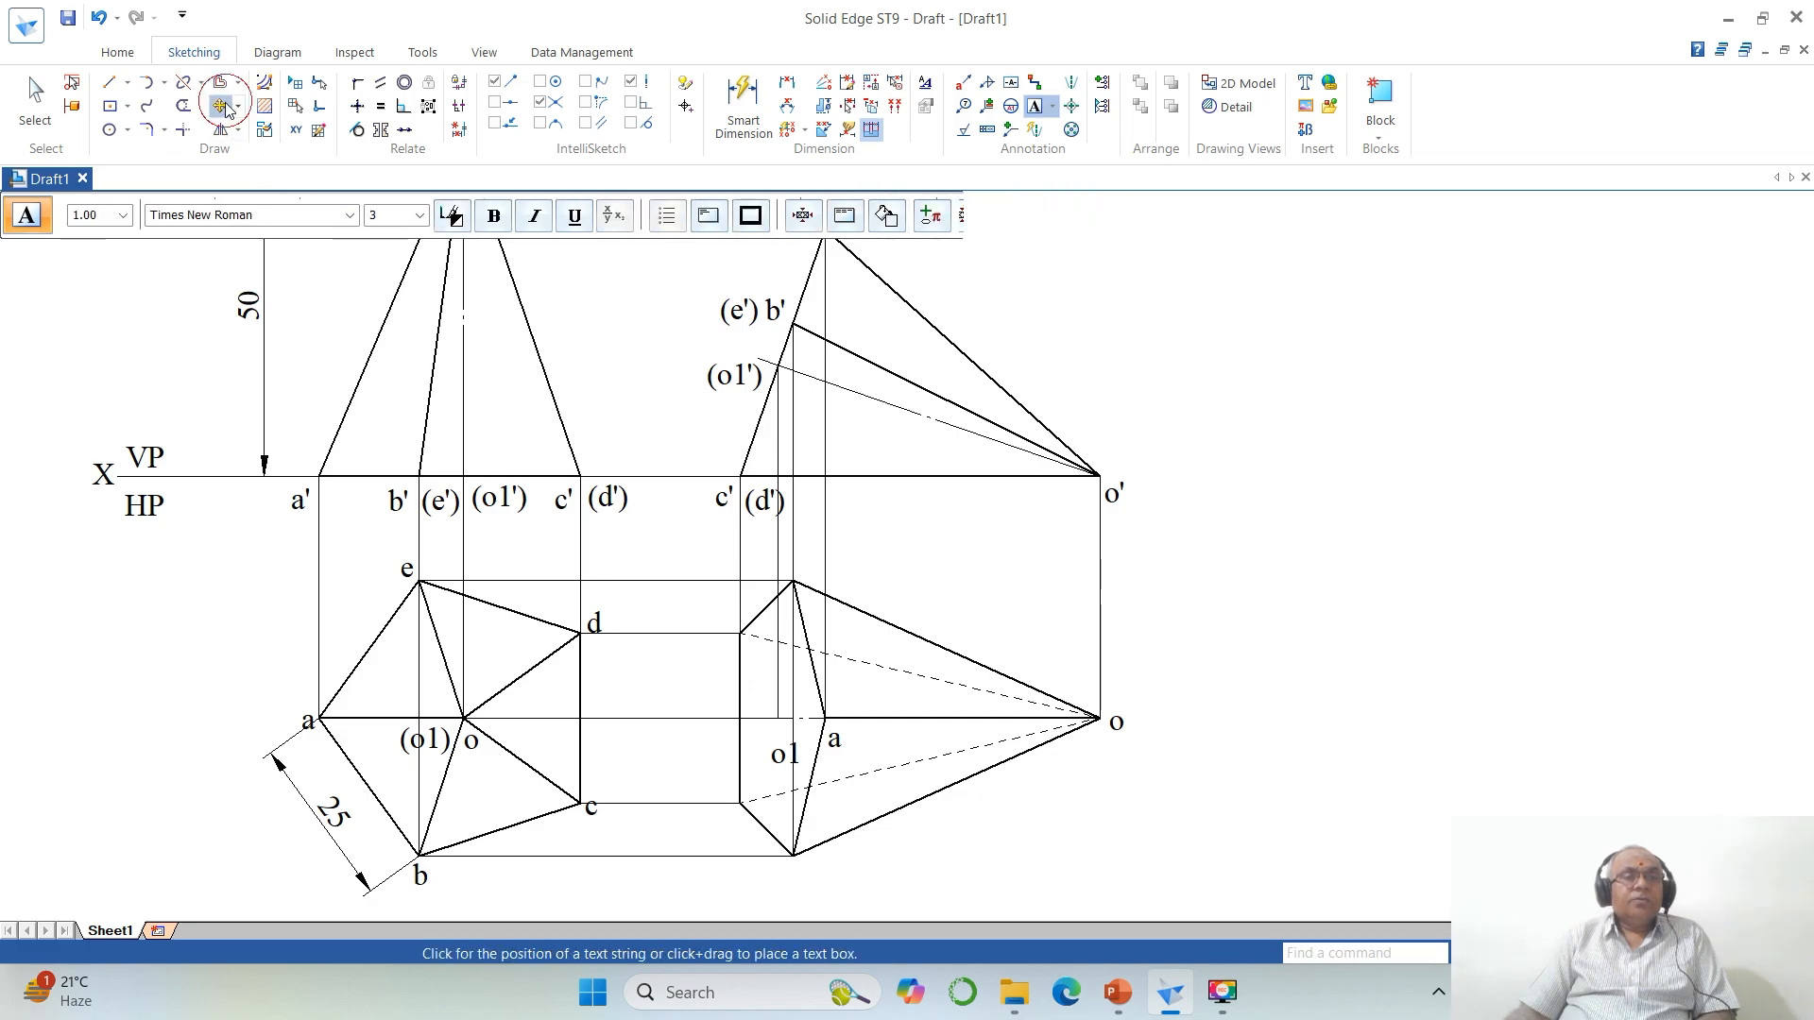
{"action": "left_click", "coordinate": [81, 214]}
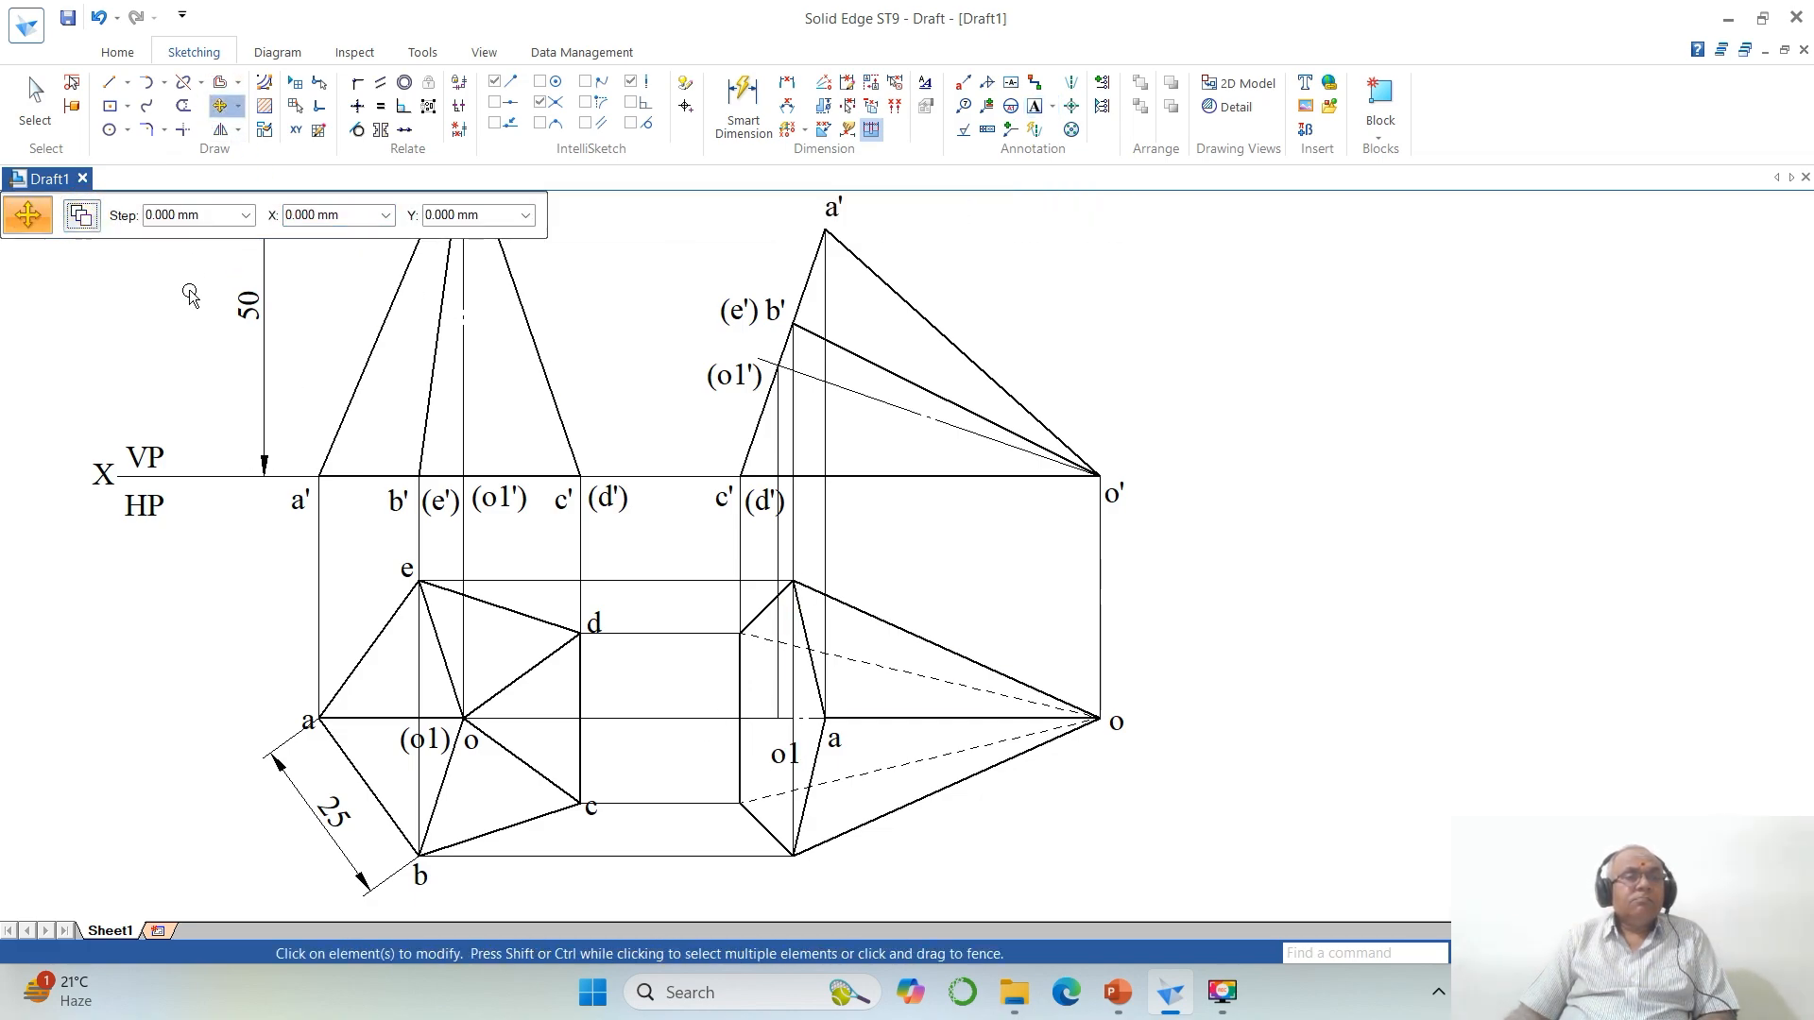
{"action": "left_click", "coordinate": [776, 755]}
{"action": "left_click", "coordinate": [880, 768]}
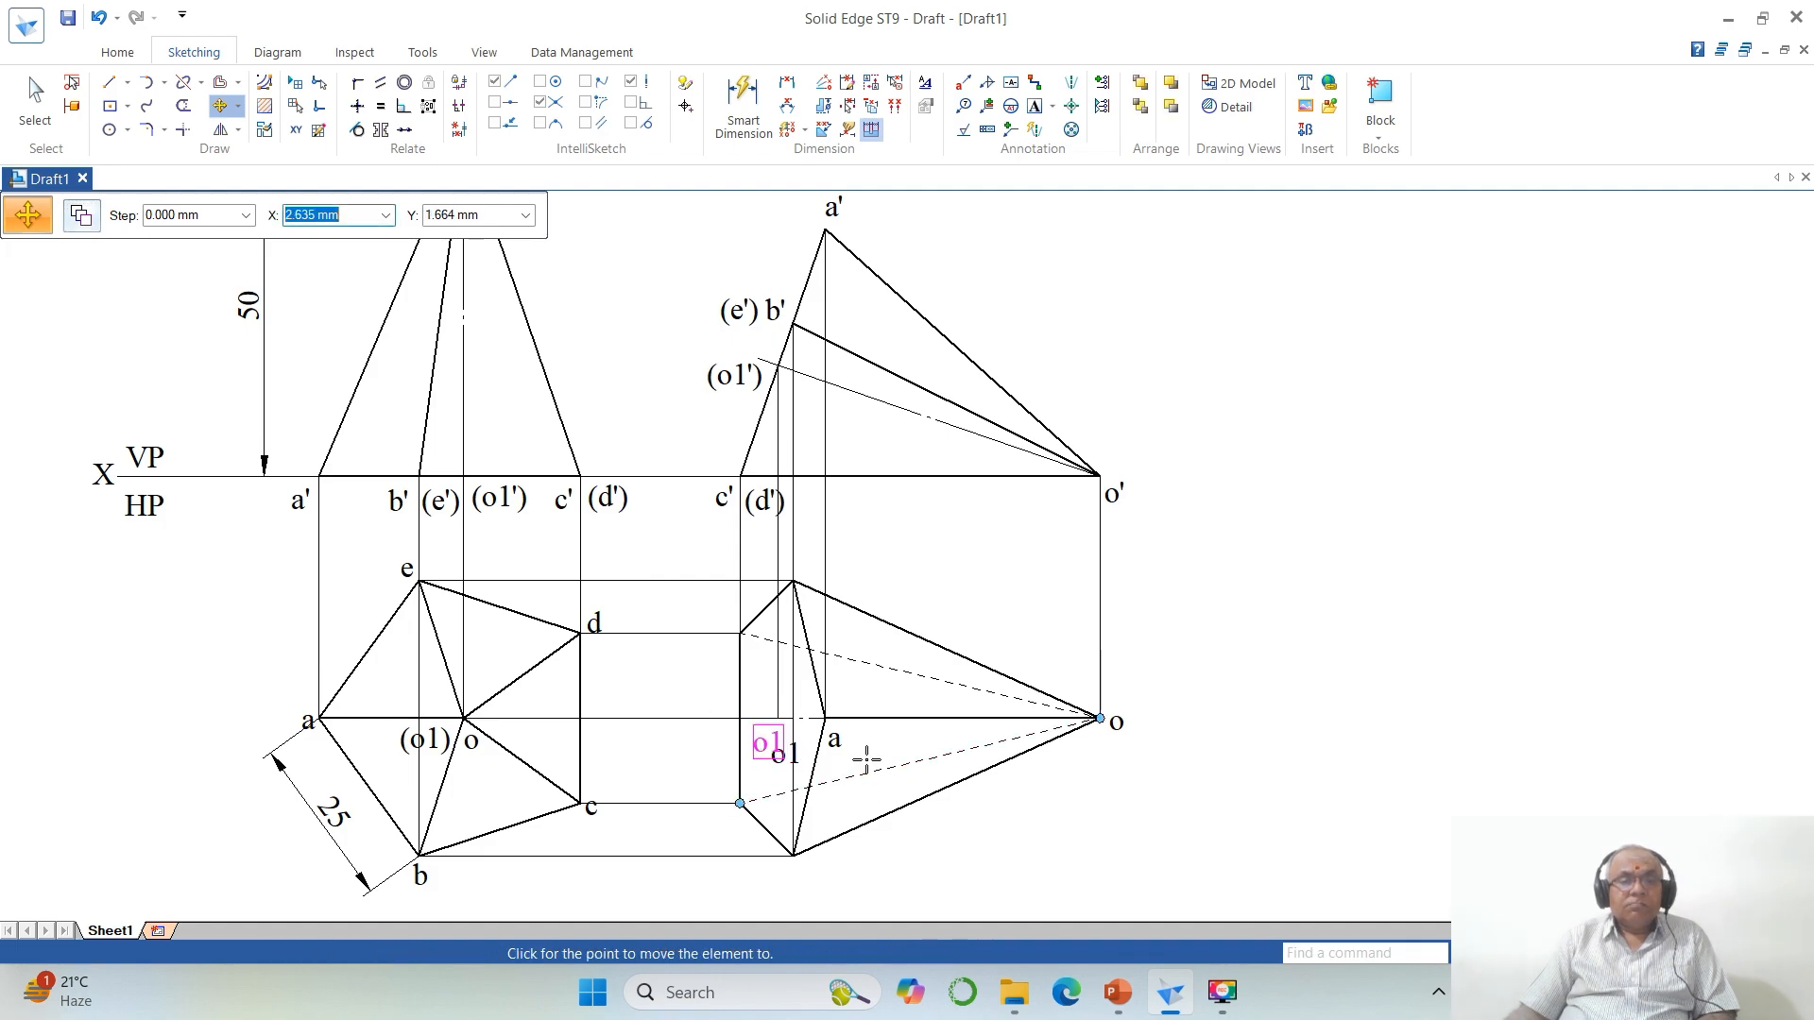
{"action": "left_click", "coordinate": [864, 754]}
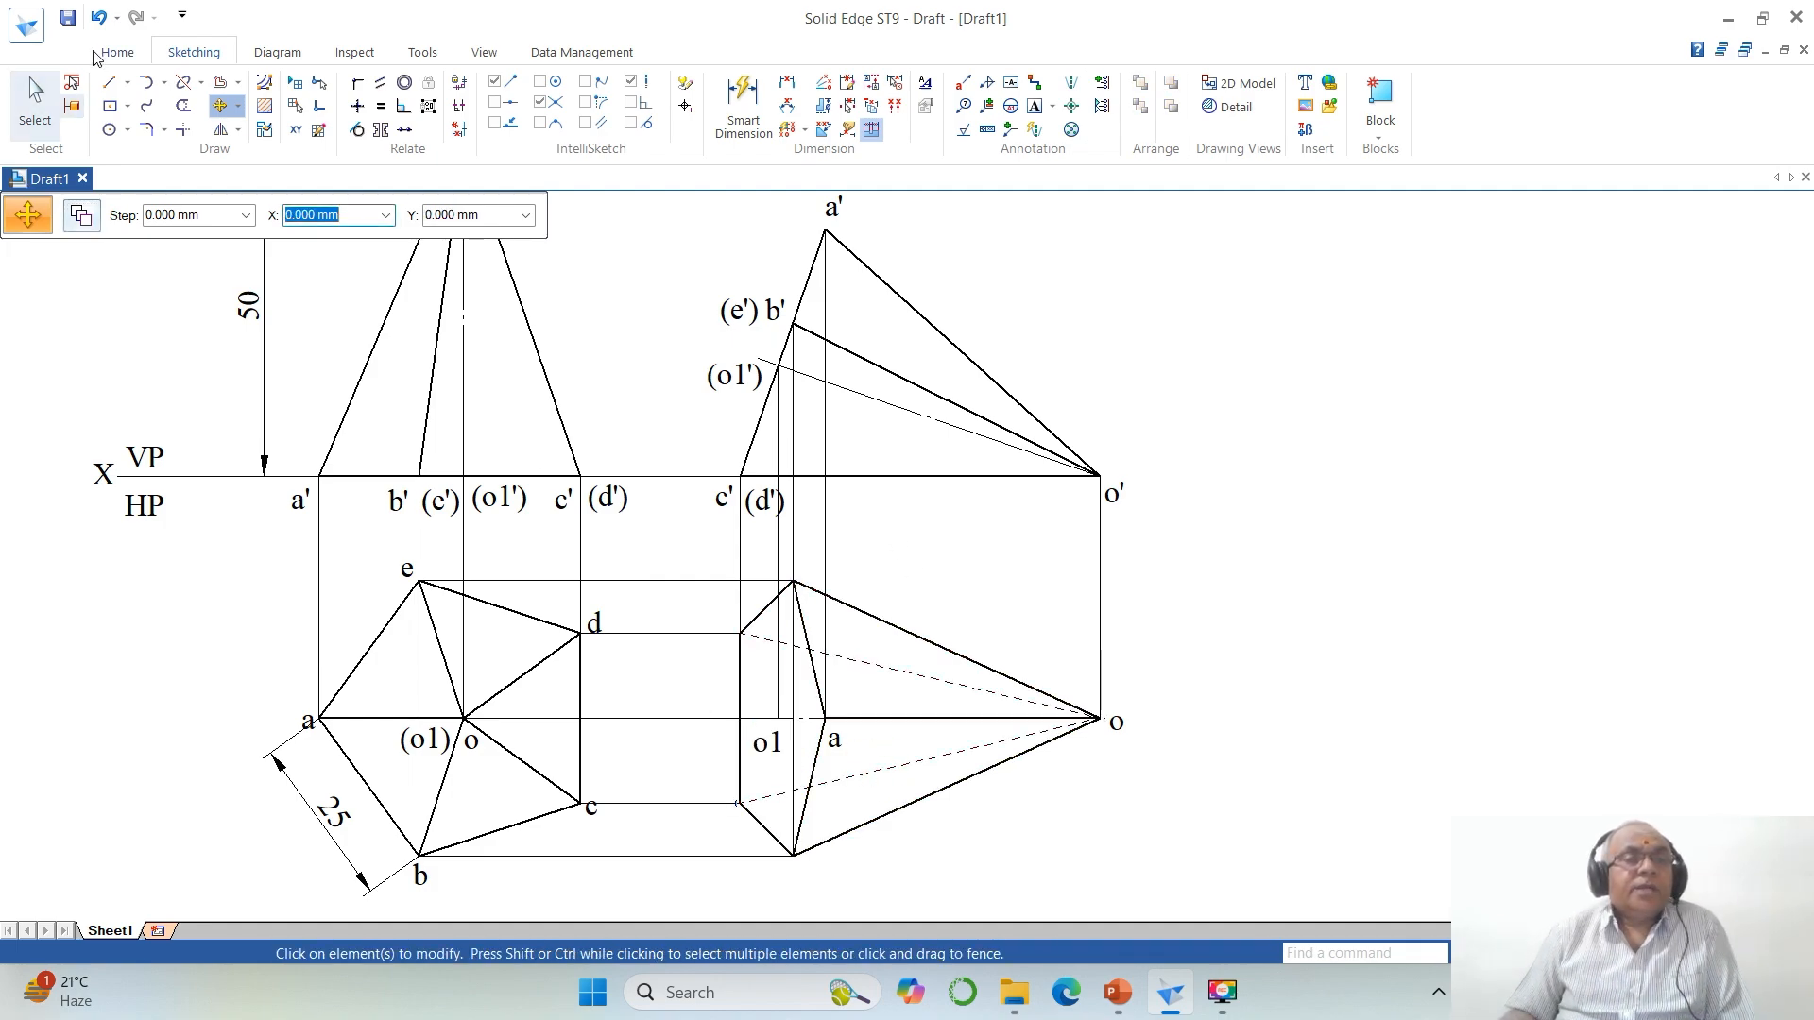
Step: Copy the labels b and c from the first top view to the matching base corners of the second top view
{"action": "left_click", "coordinate": [81, 214]}
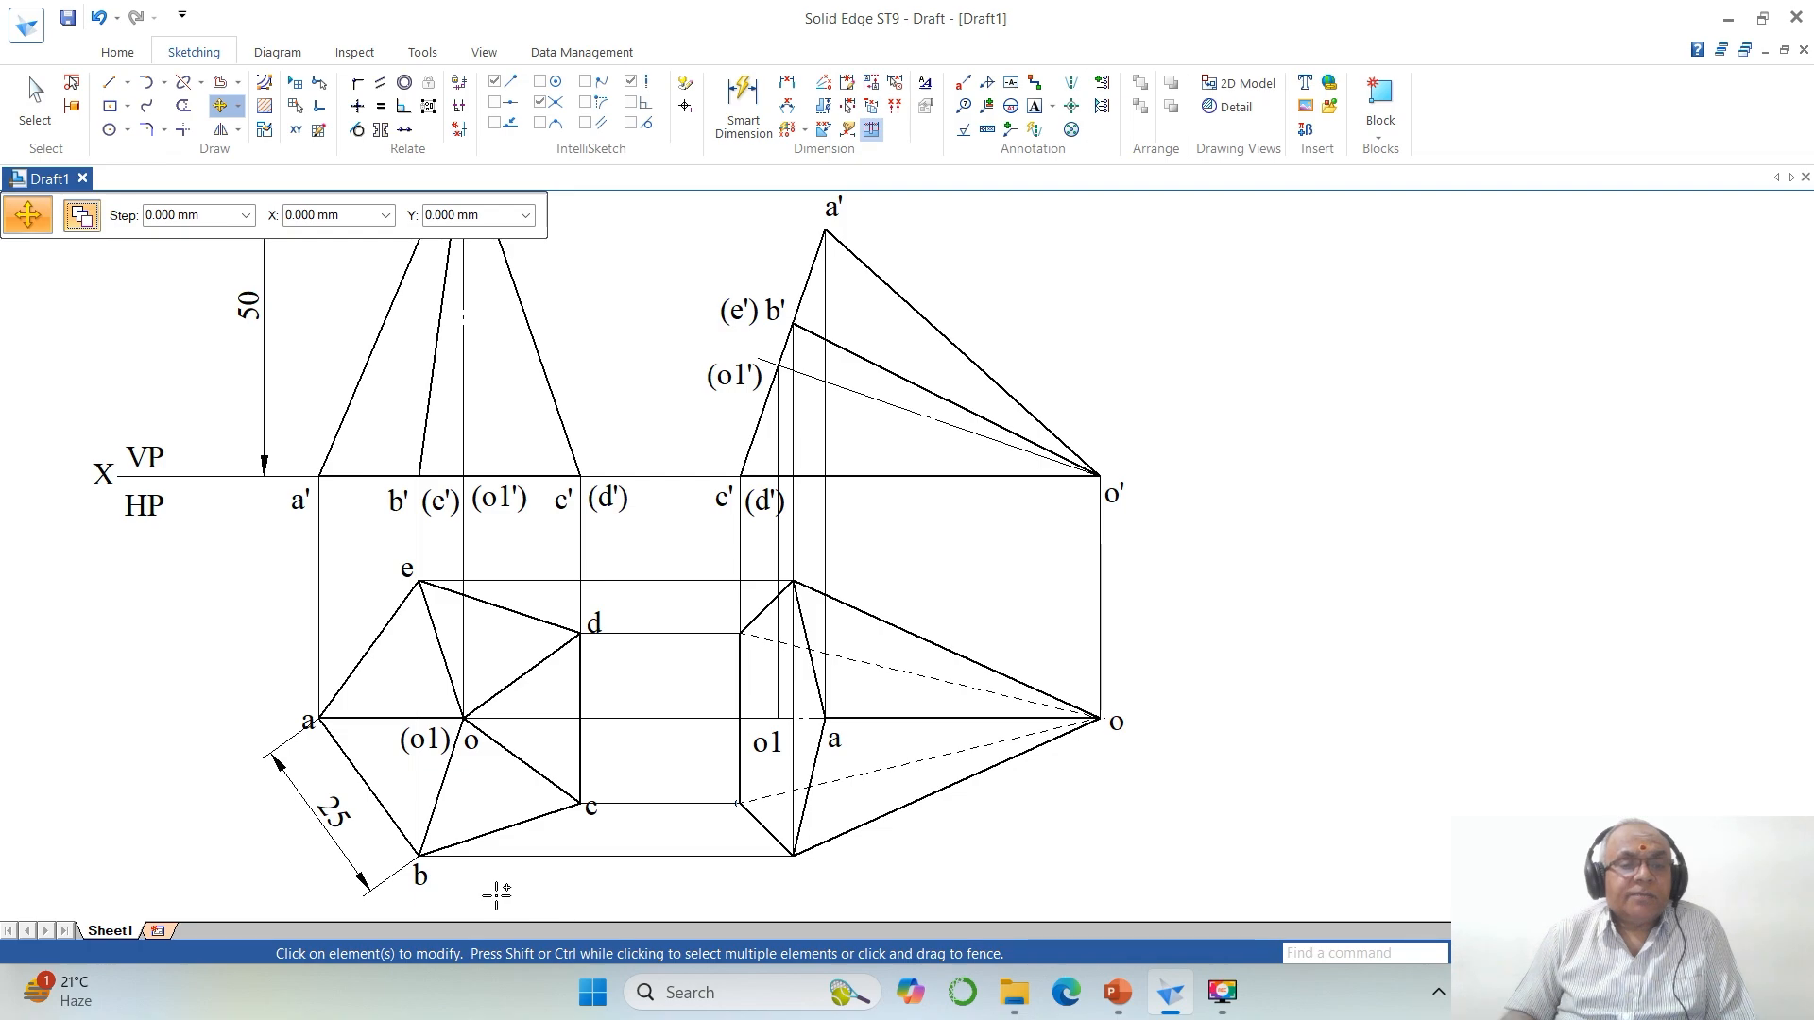
{"action": "left_click", "coordinate": [420, 877]}
{"action": "left_click", "coordinate": [442, 869]}
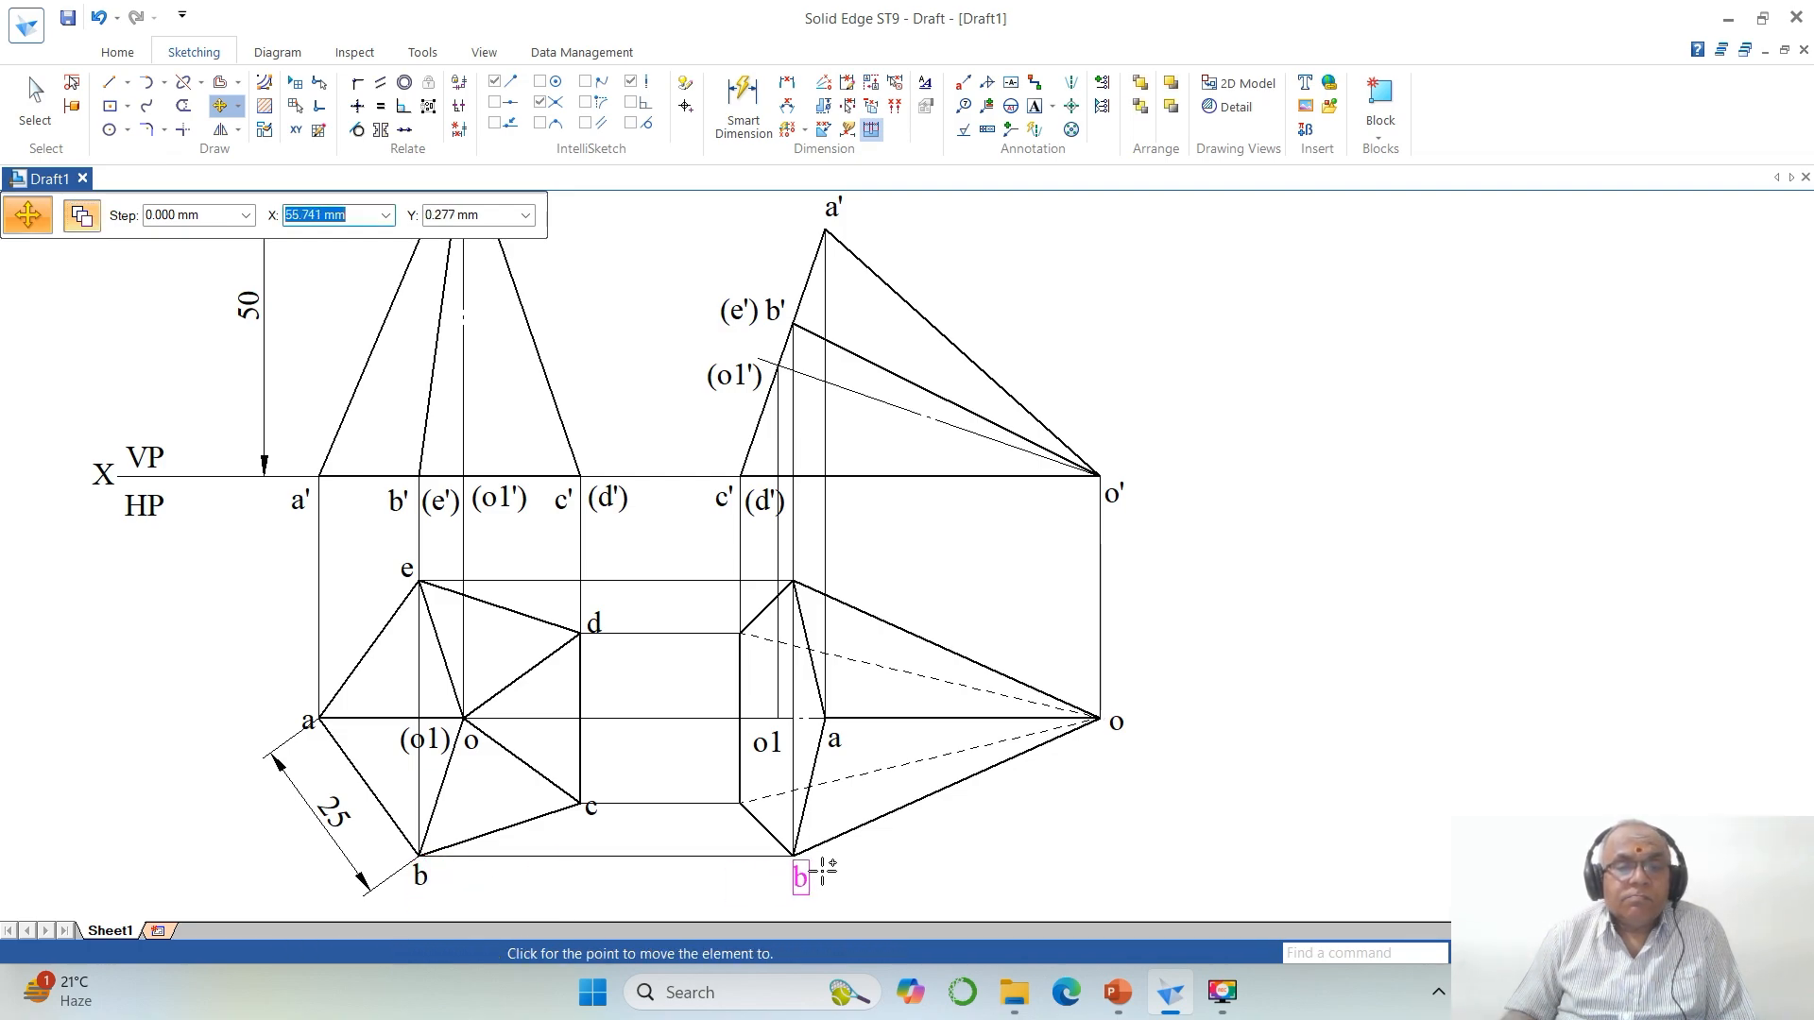
{"action": "left_click", "coordinate": [814, 871]}
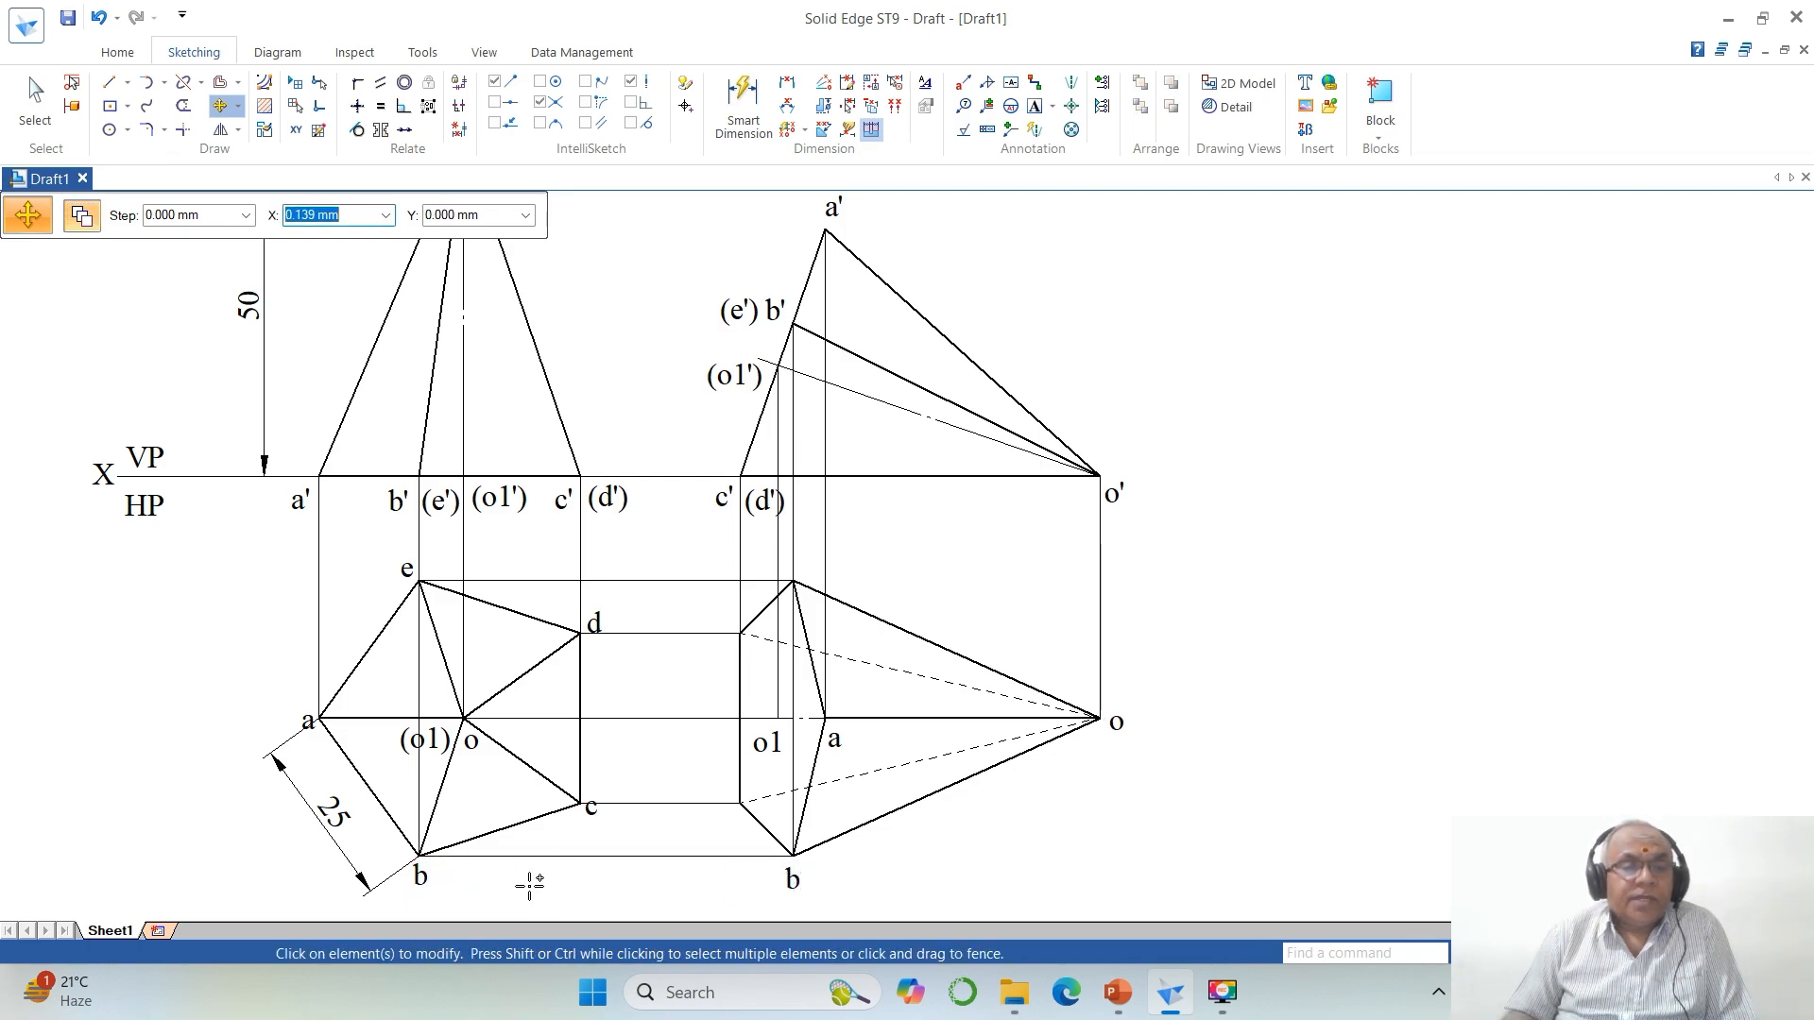
{"action": "left_click", "coordinate": [597, 819]}
{"action": "left_click", "coordinate": [601, 836]}
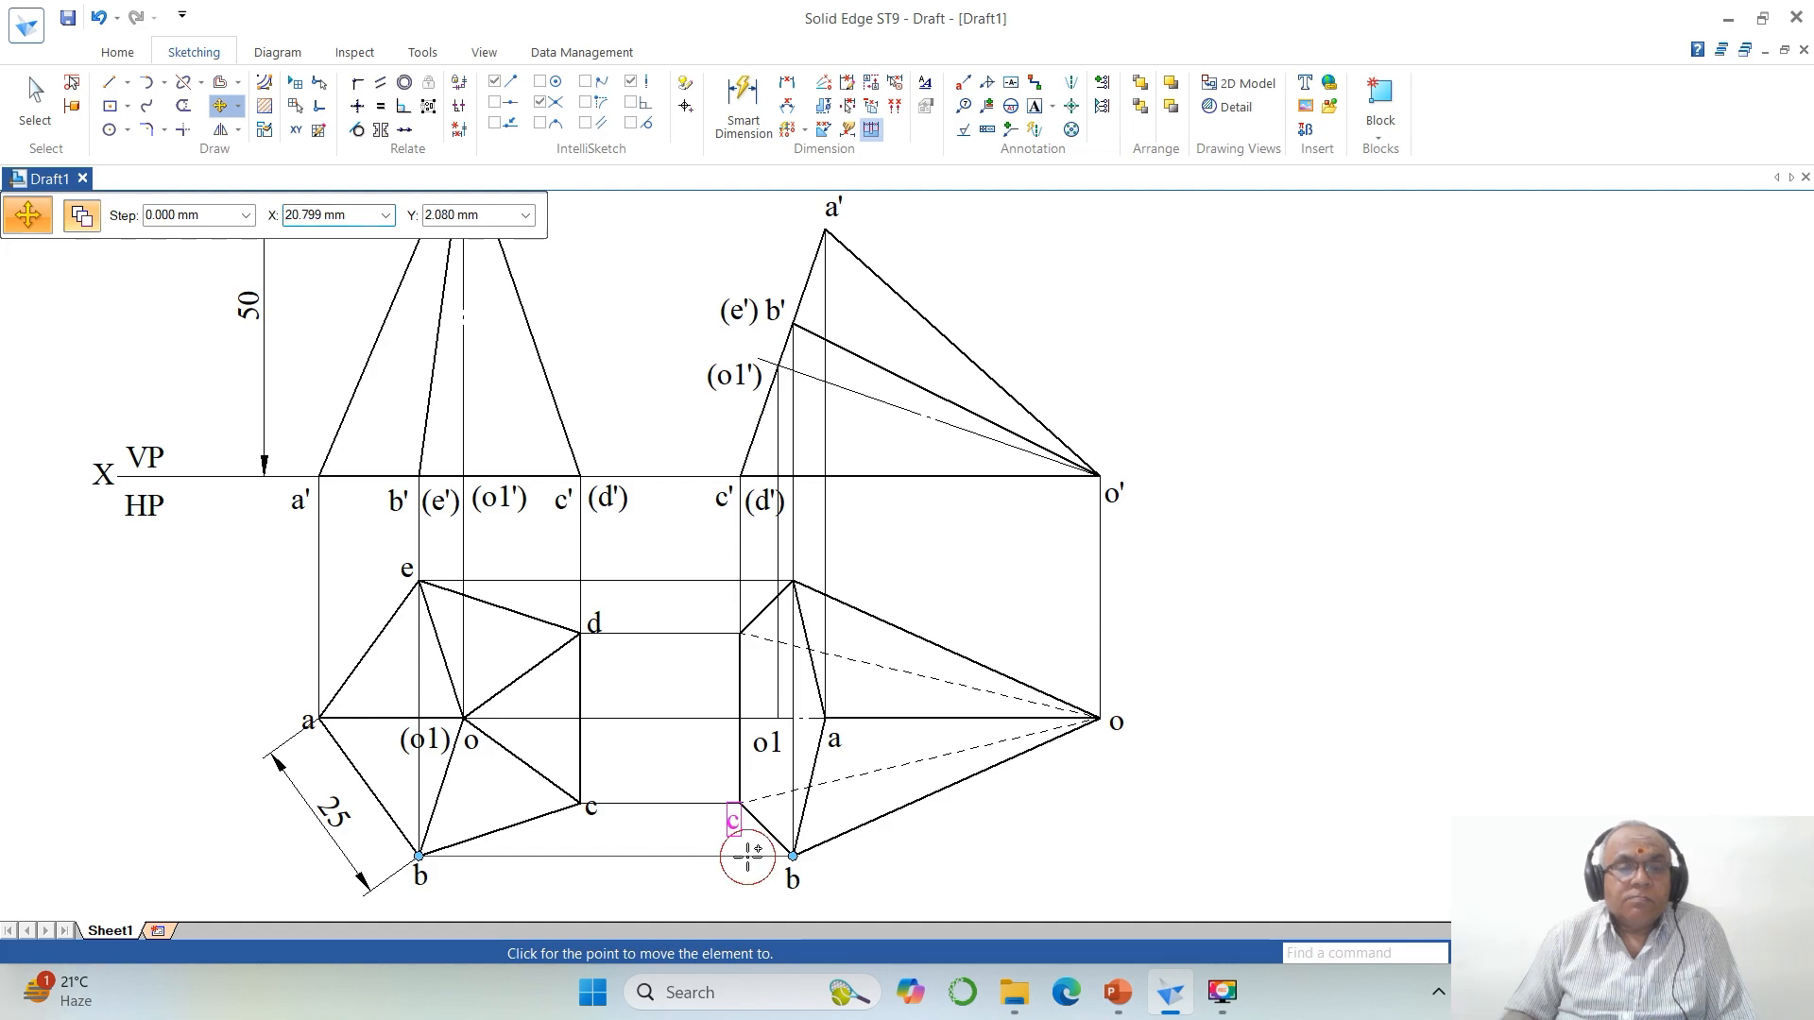
{"action": "left_click", "coordinate": [727, 841]}
Step: Copy the labels d and e from the first top view to the matching base corners of the second top view
{"action": "left_click", "coordinate": [602, 614]}
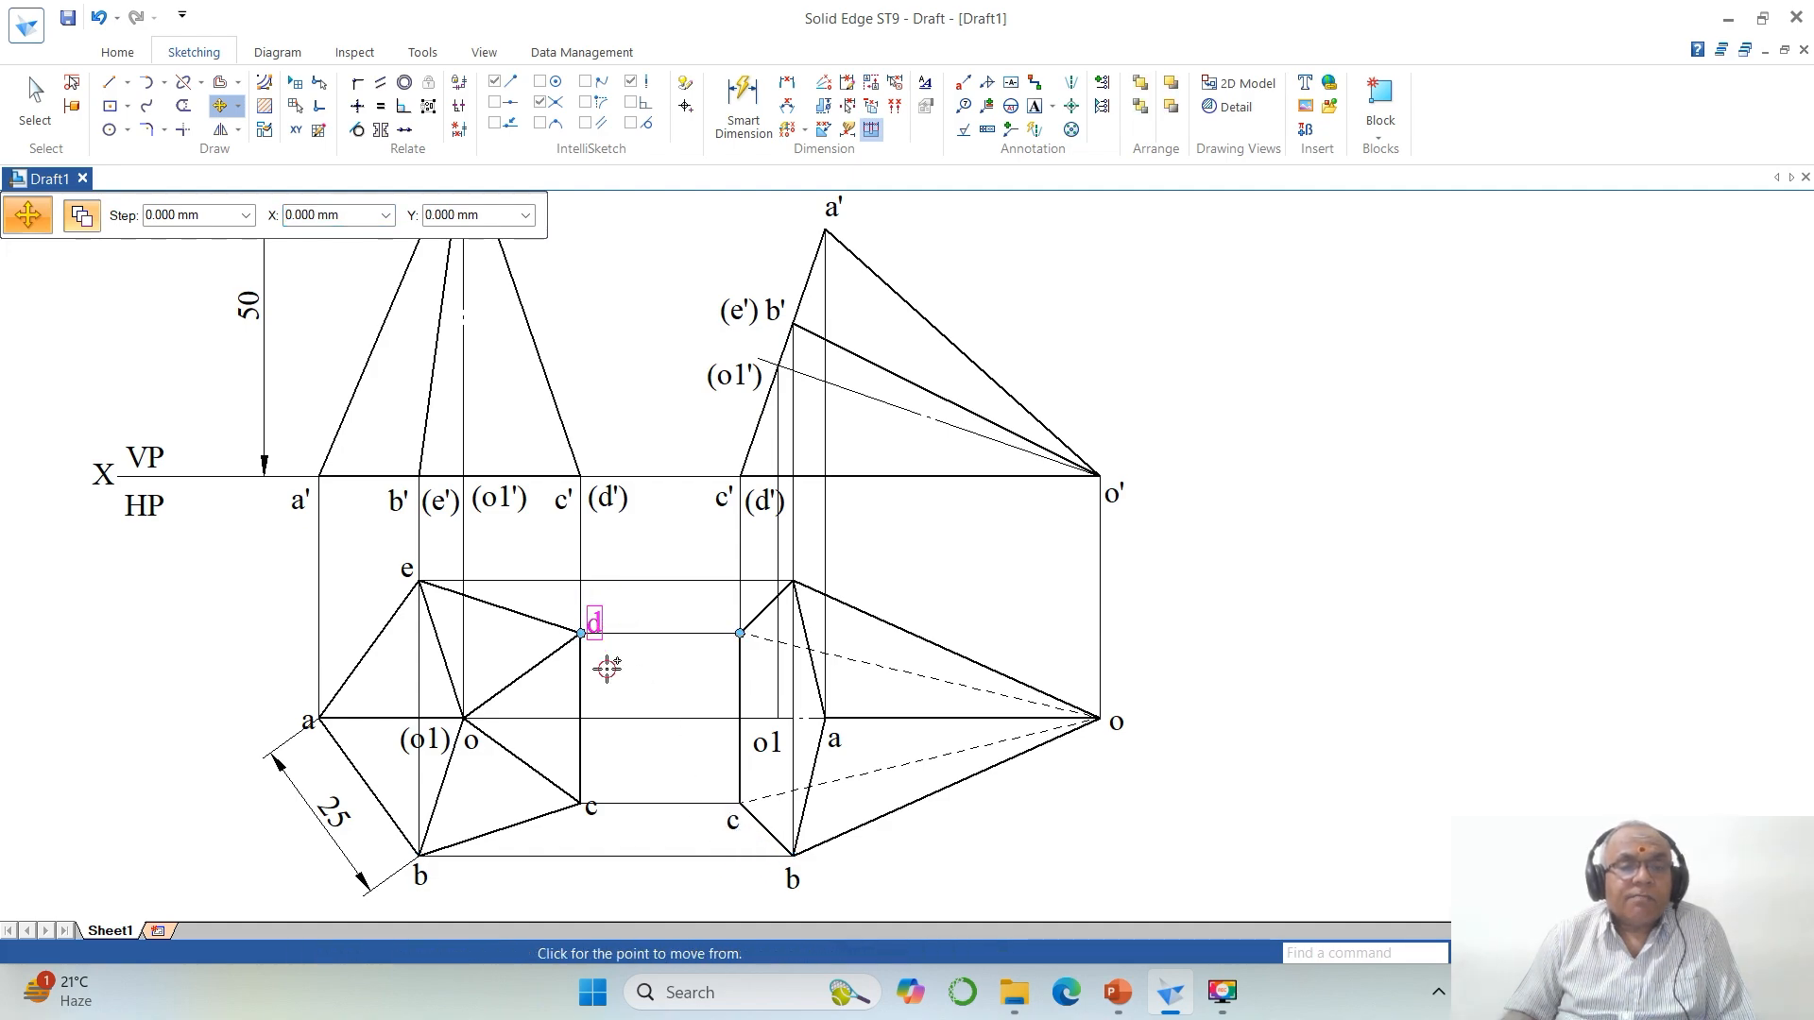
{"action": "left_click", "coordinate": [605, 664]}
{"action": "left_click", "coordinate": [738, 661]}
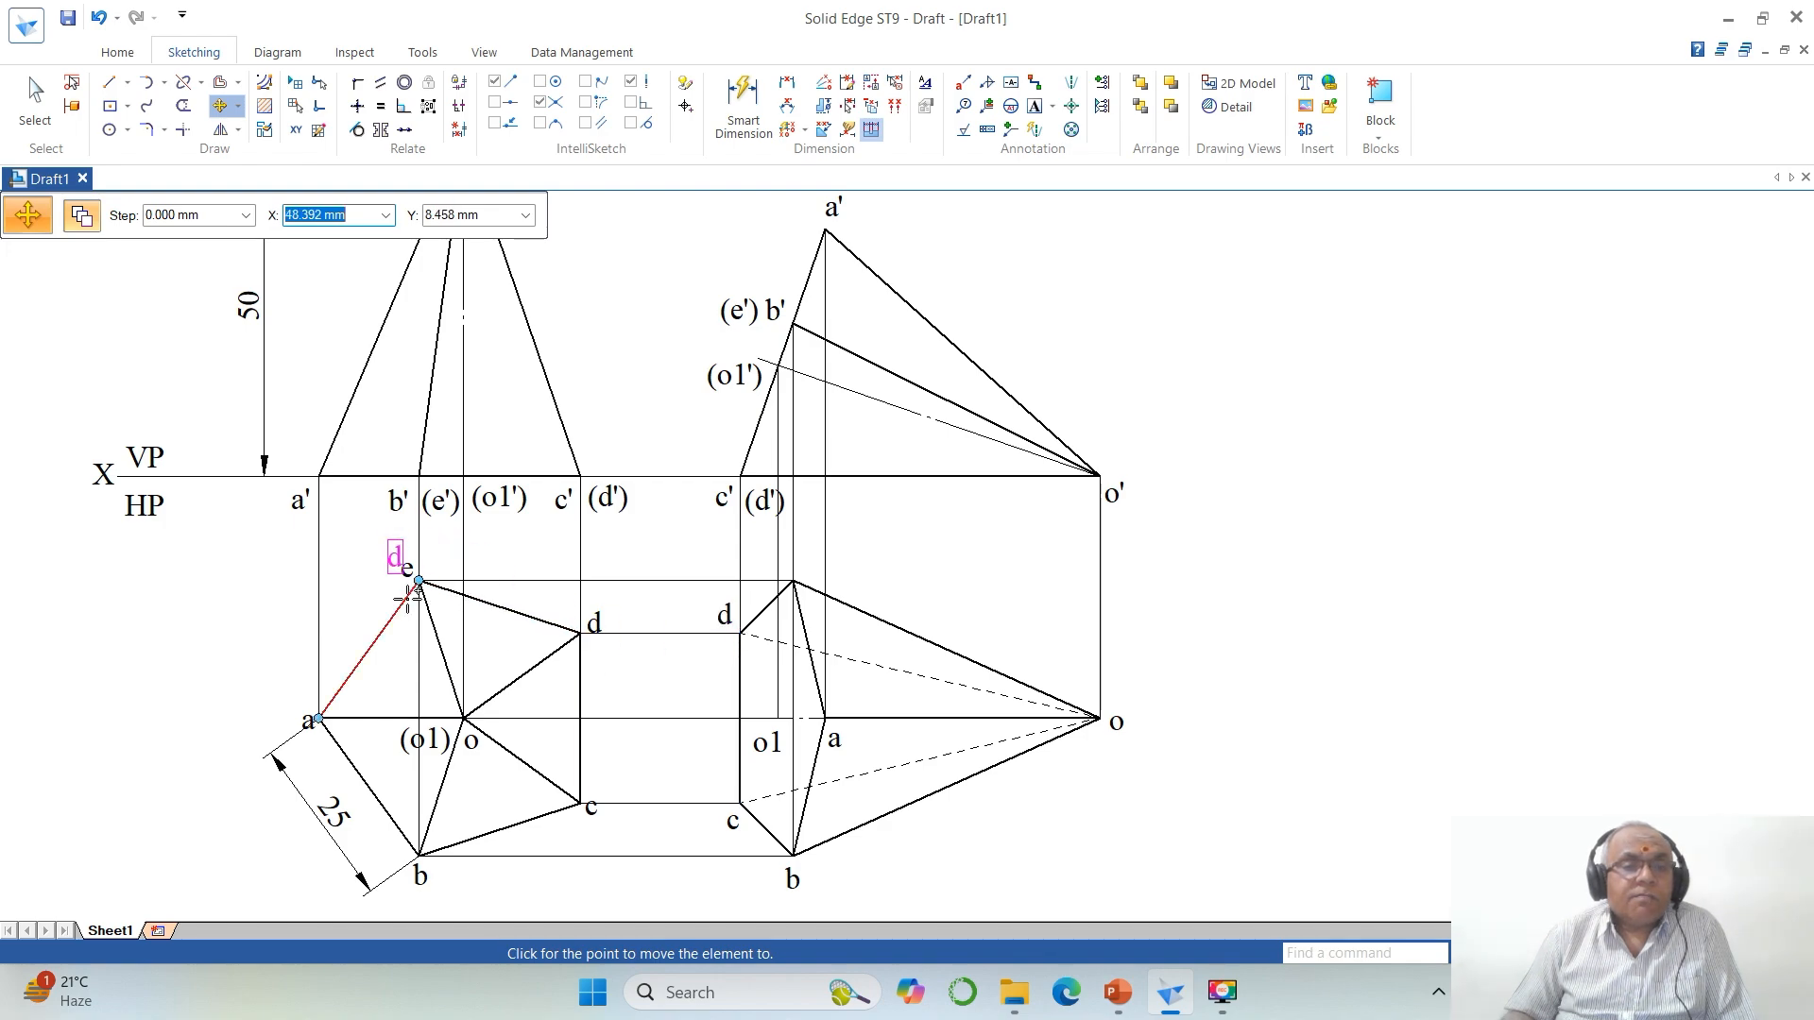
{"action": "right_click", "coordinate": [452, 592]}
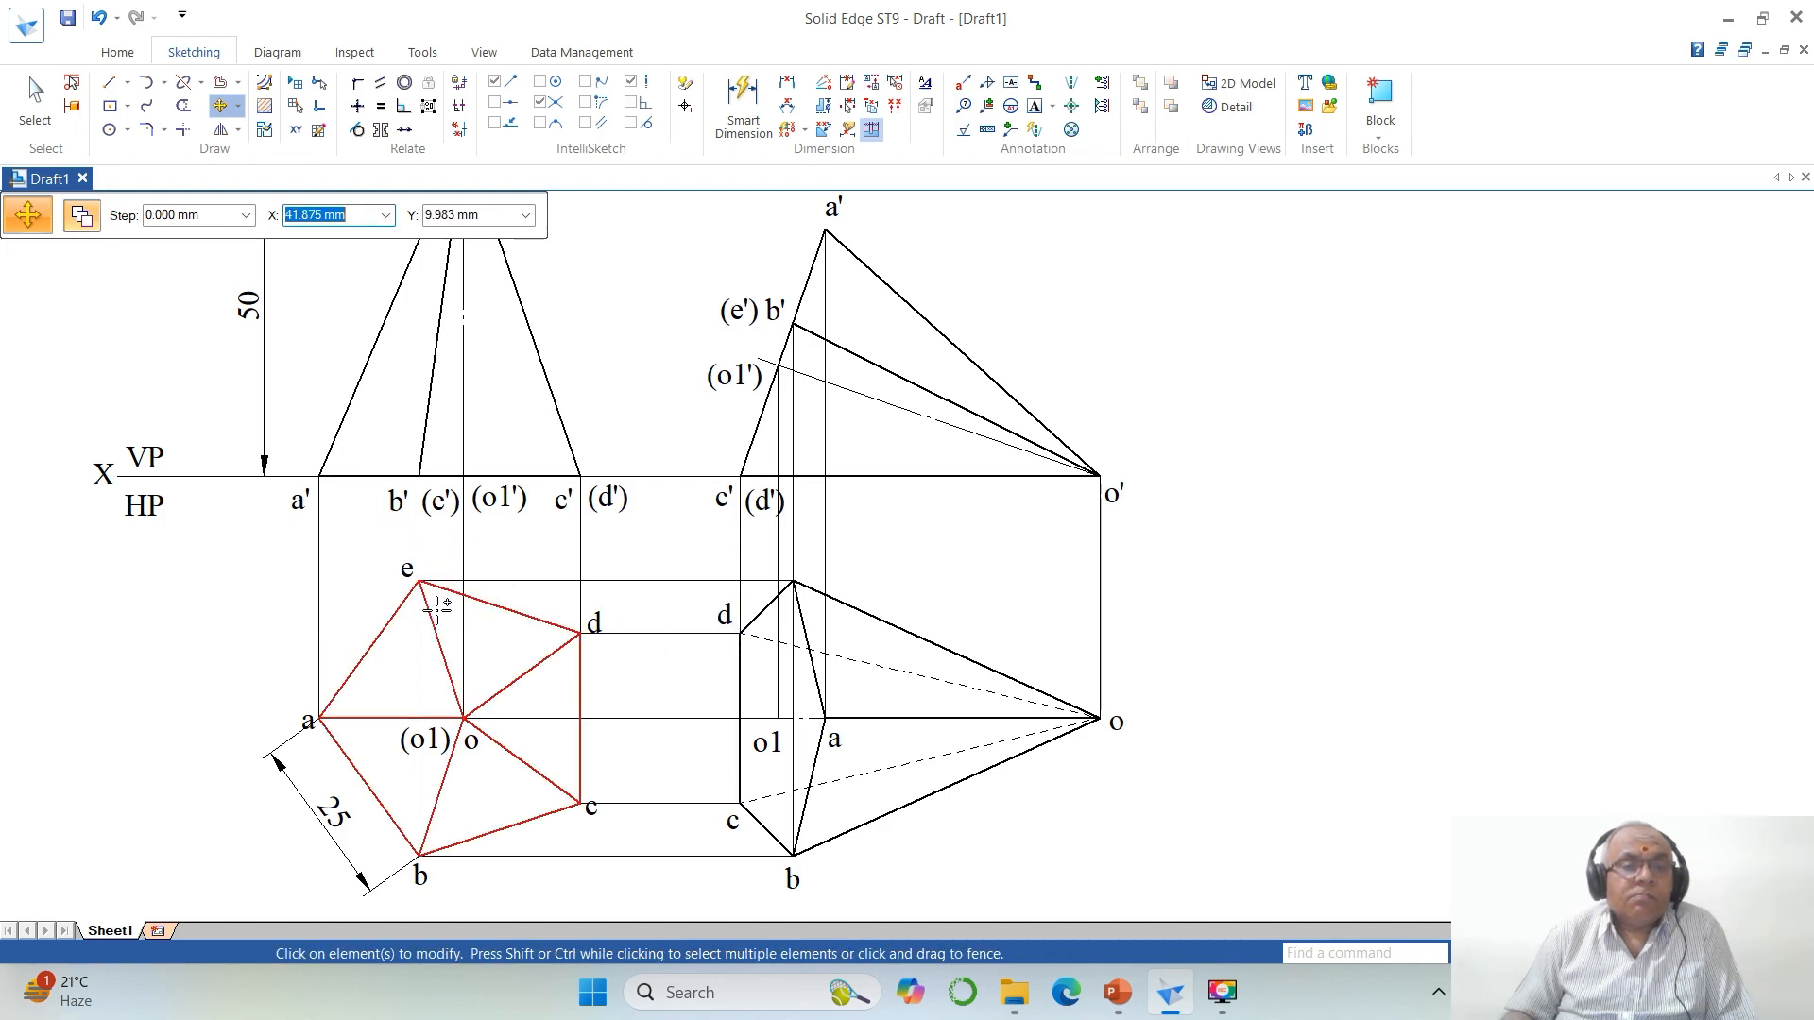
{"action": "left_click", "coordinate": [404, 571]}
{"action": "left_click", "coordinate": [405, 601]}
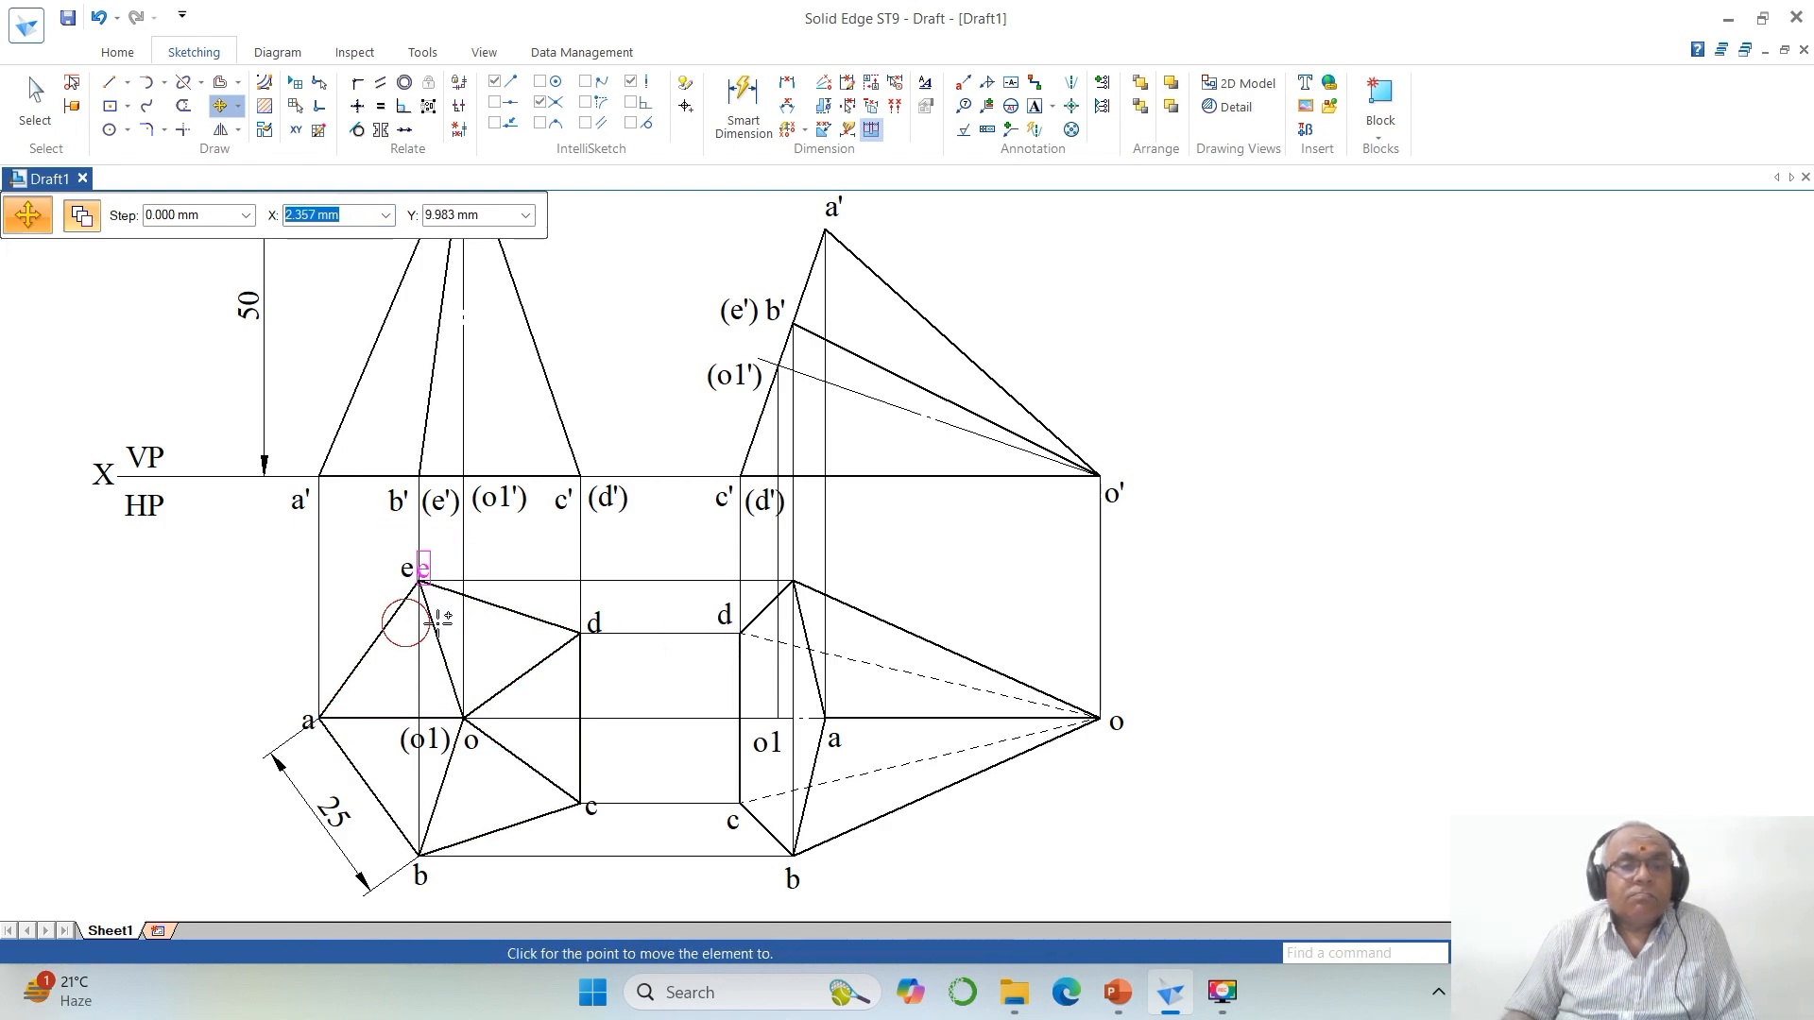
{"action": "left_click", "coordinate": [804, 616]}
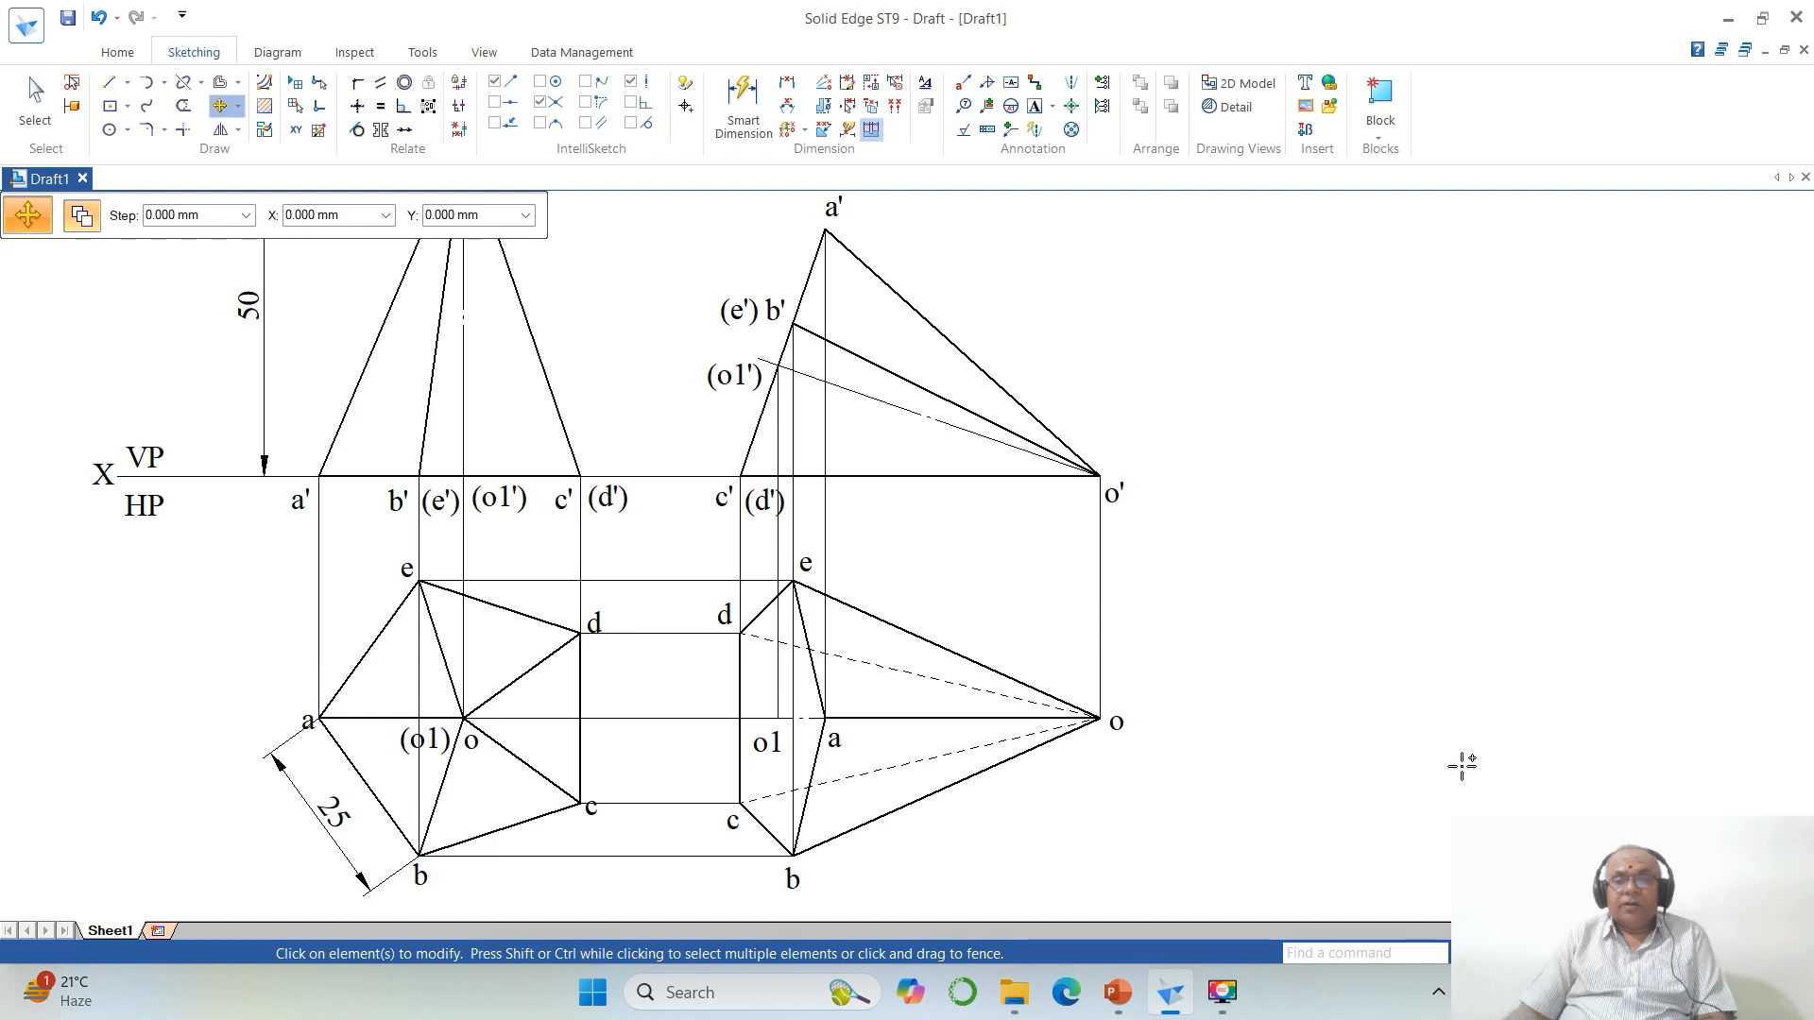
Step: Extend the XY reference line horizontally from apex o' towards the sheet's far border
{"action": "scroll", "coordinate": [813, 511], "scroll_direction": "down", "scroll_amount": 3}
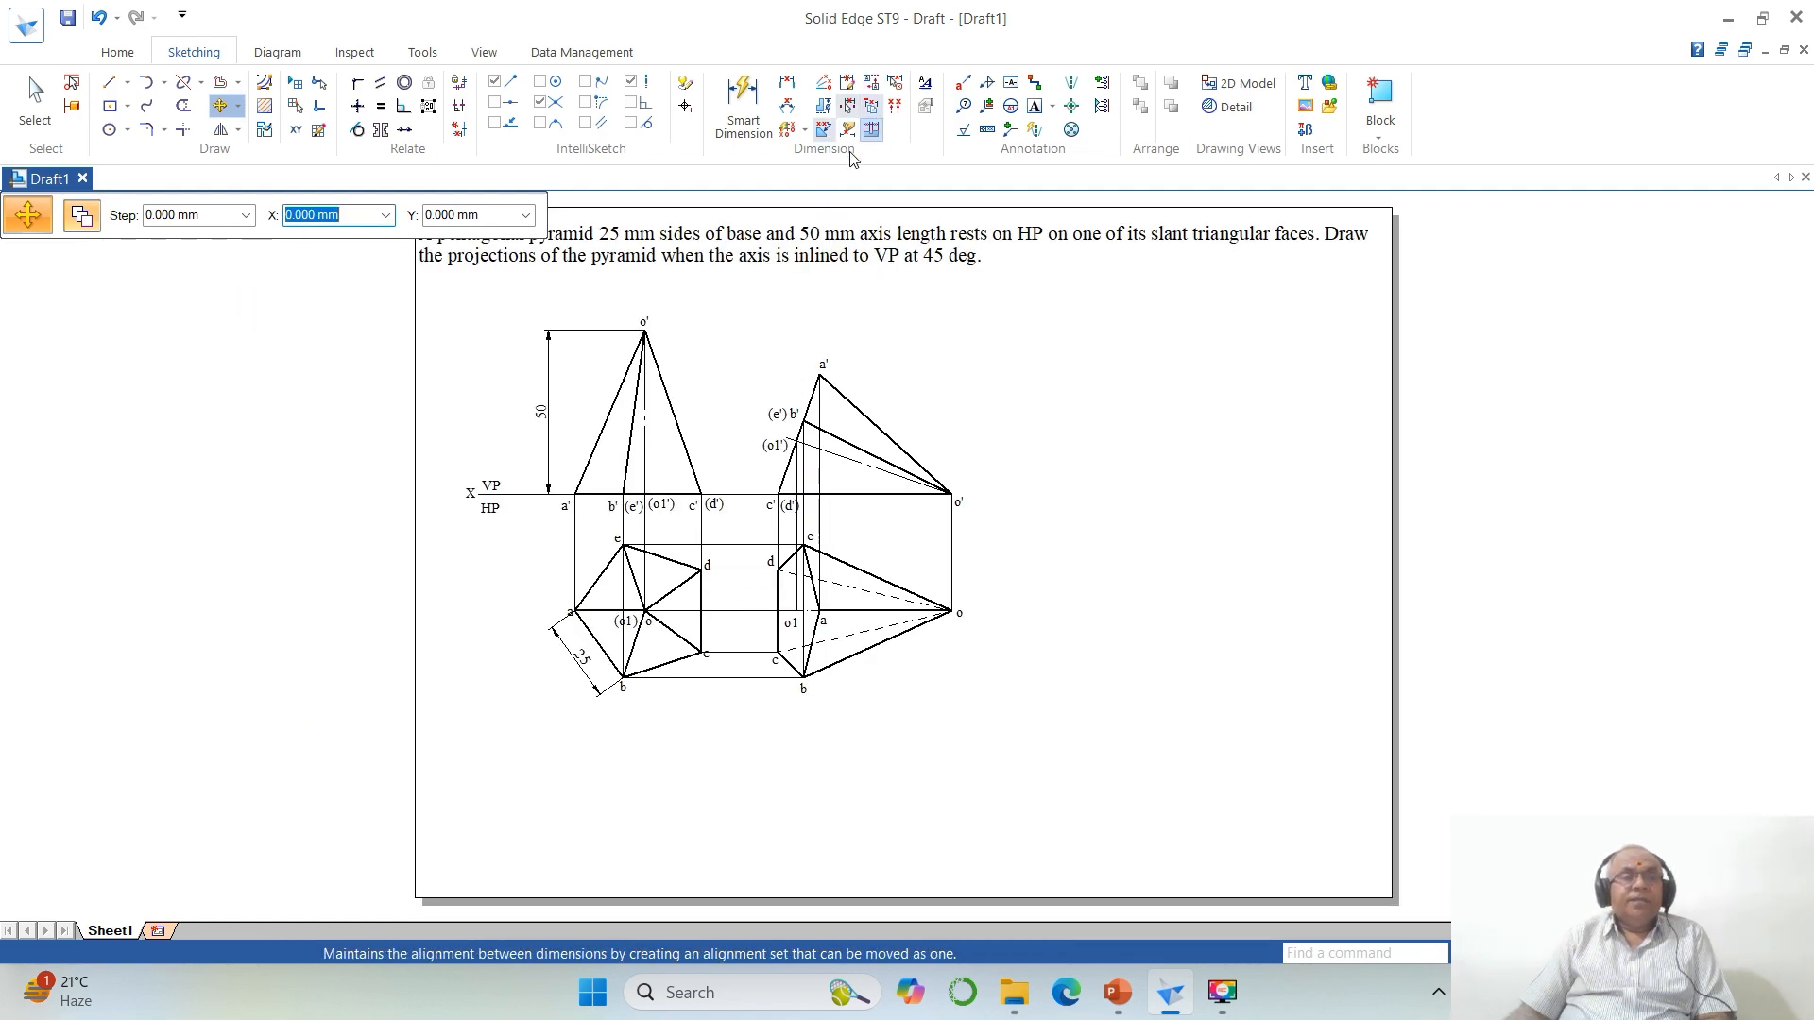
{"action": "left_click", "coordinate": [109, 83]}
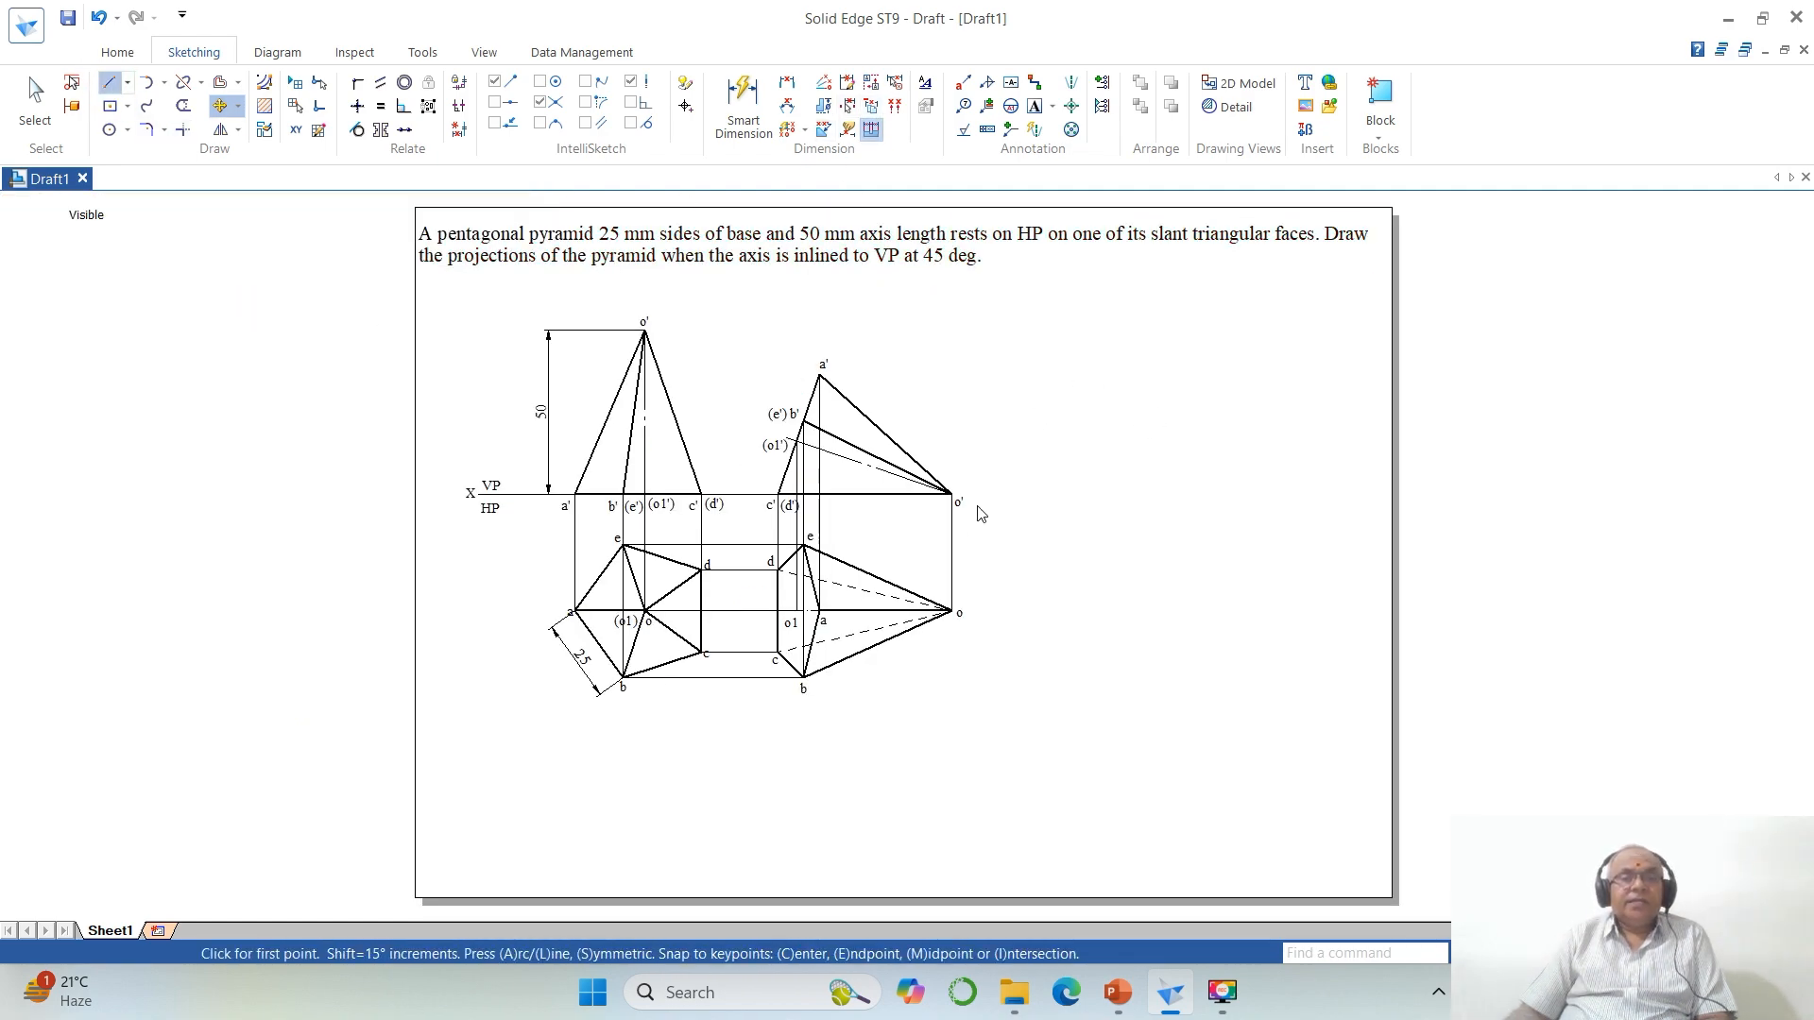
{"action": "left_click", "coordinate": [951, 493]}
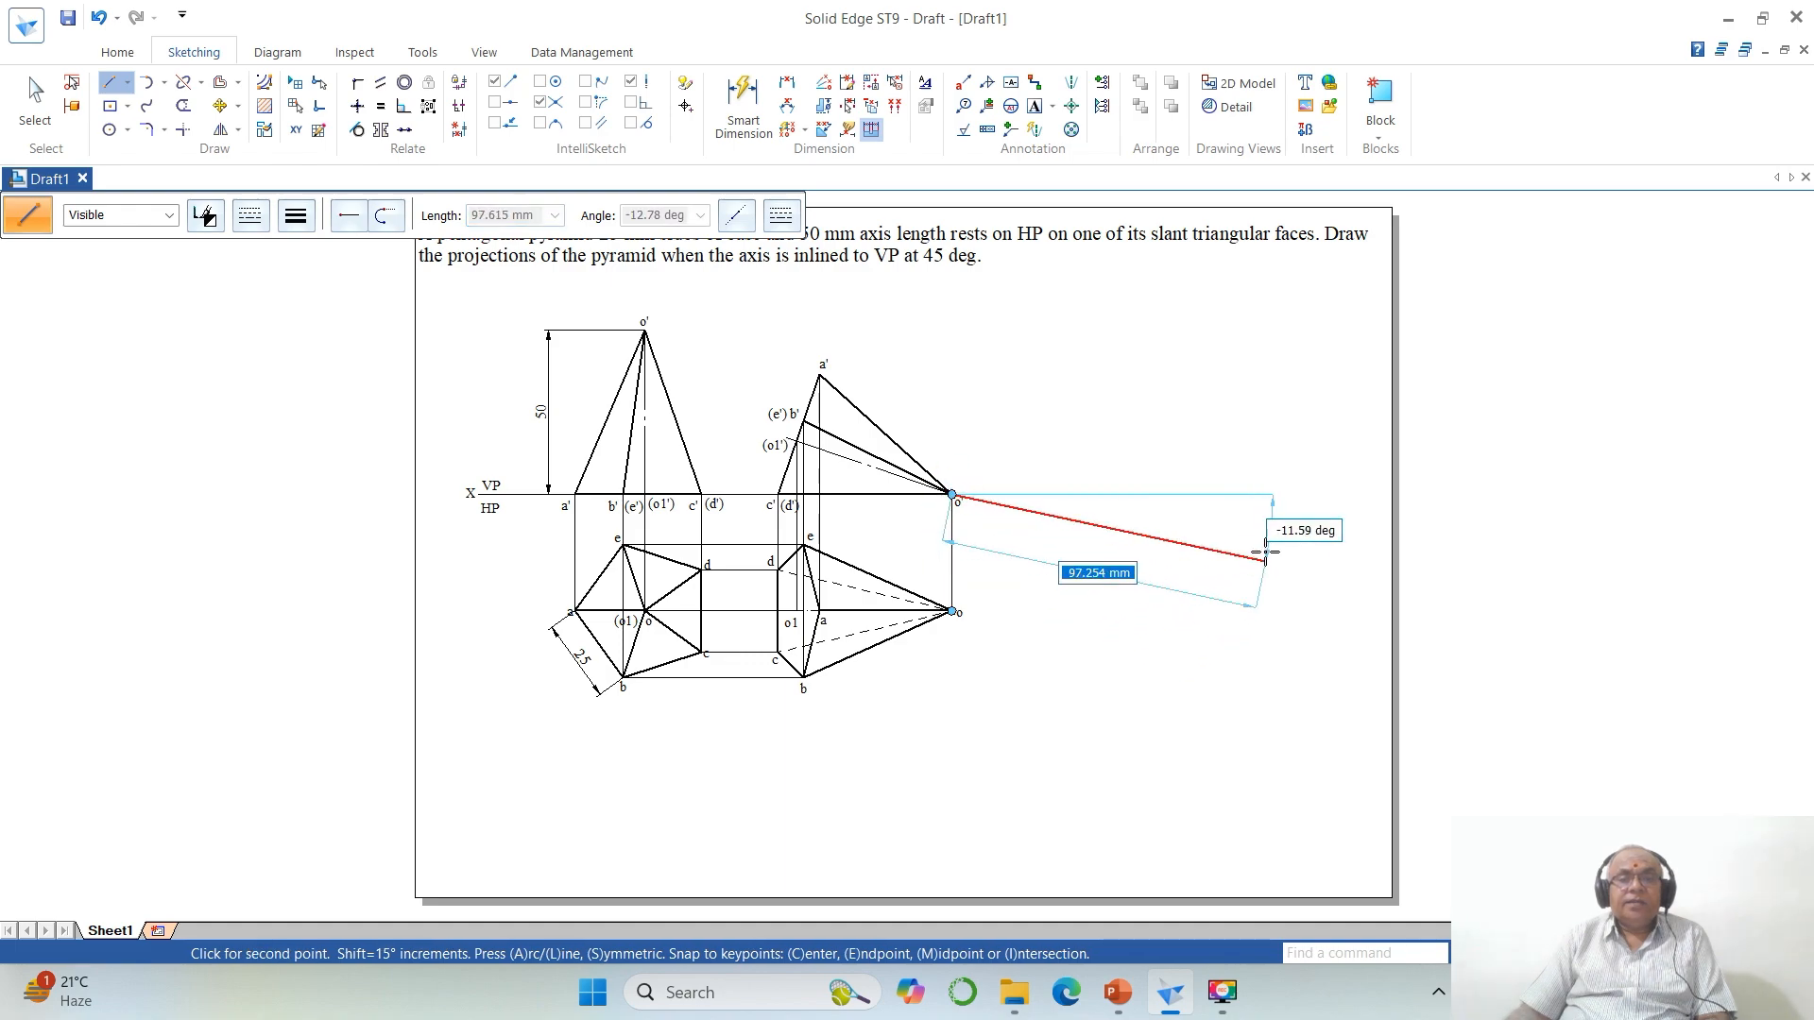
{"action": "left_click", "coordinate": [1324, 493]}
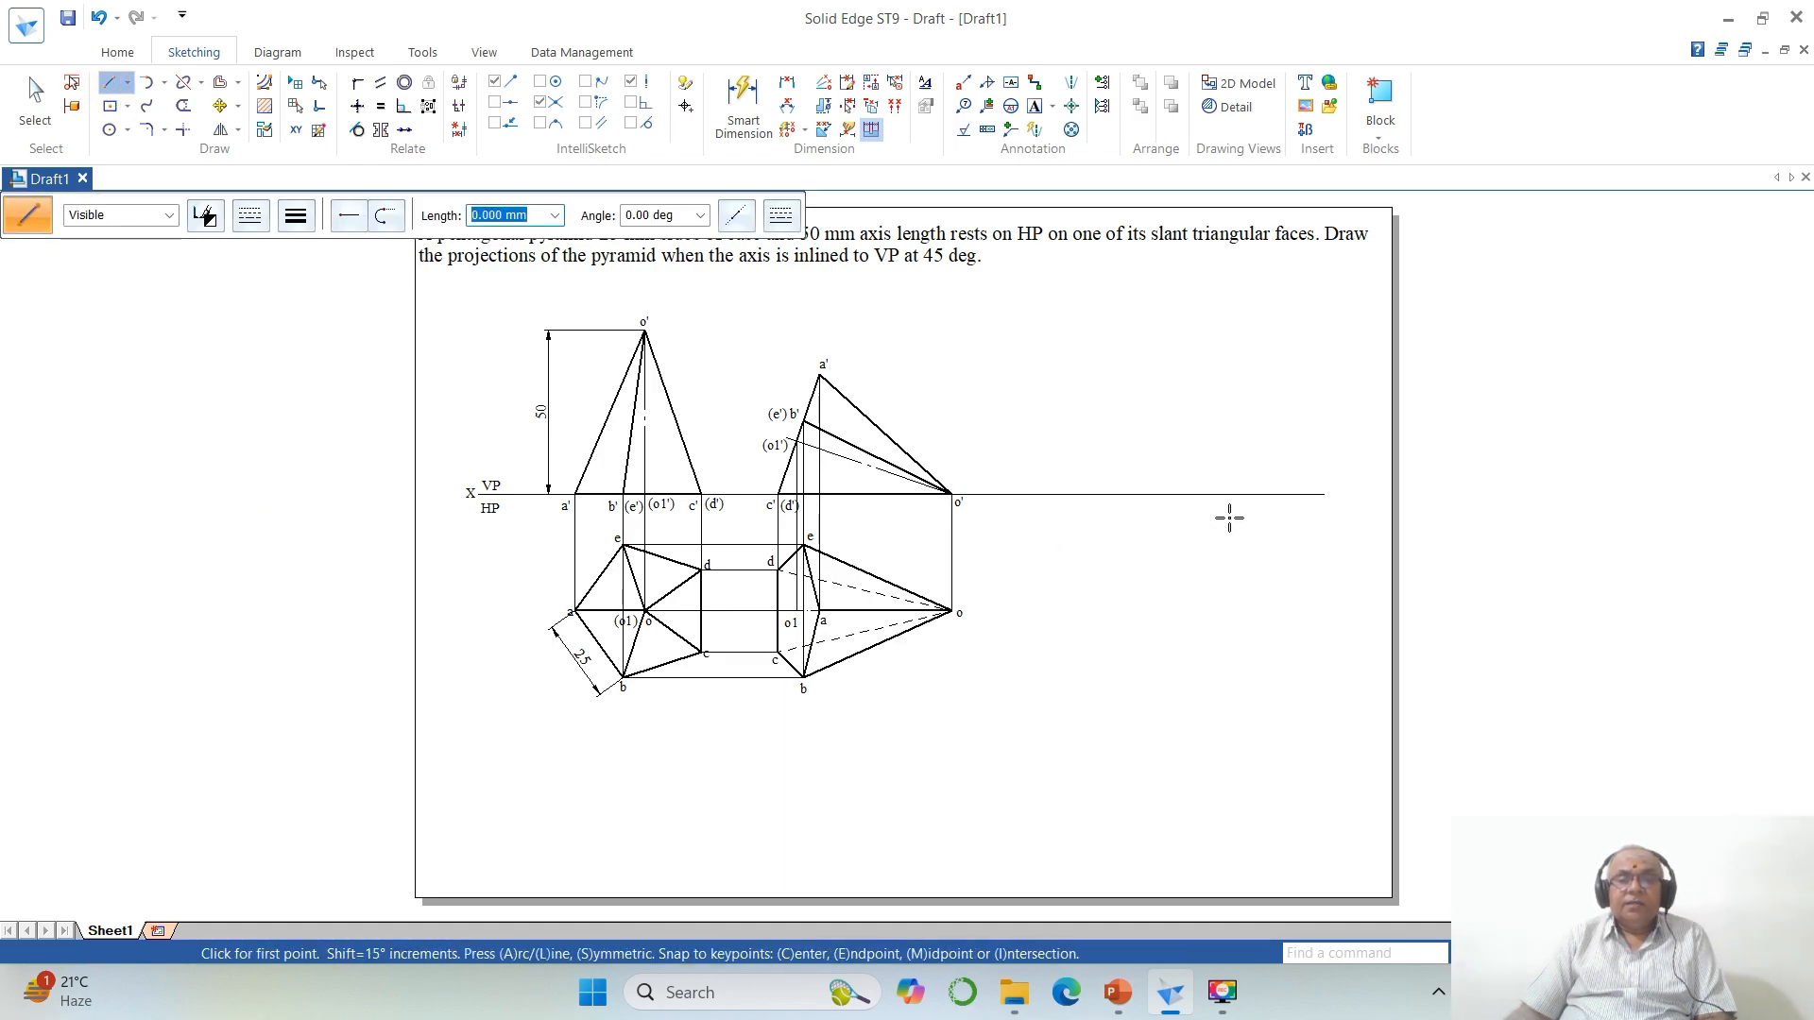
Step: Draw a 100 mm line at -135 degrees from a point just below the extended XY line
{"action": "left_click", "coordinate": [1229, 517]}
{"action": "type", "text": "1"}
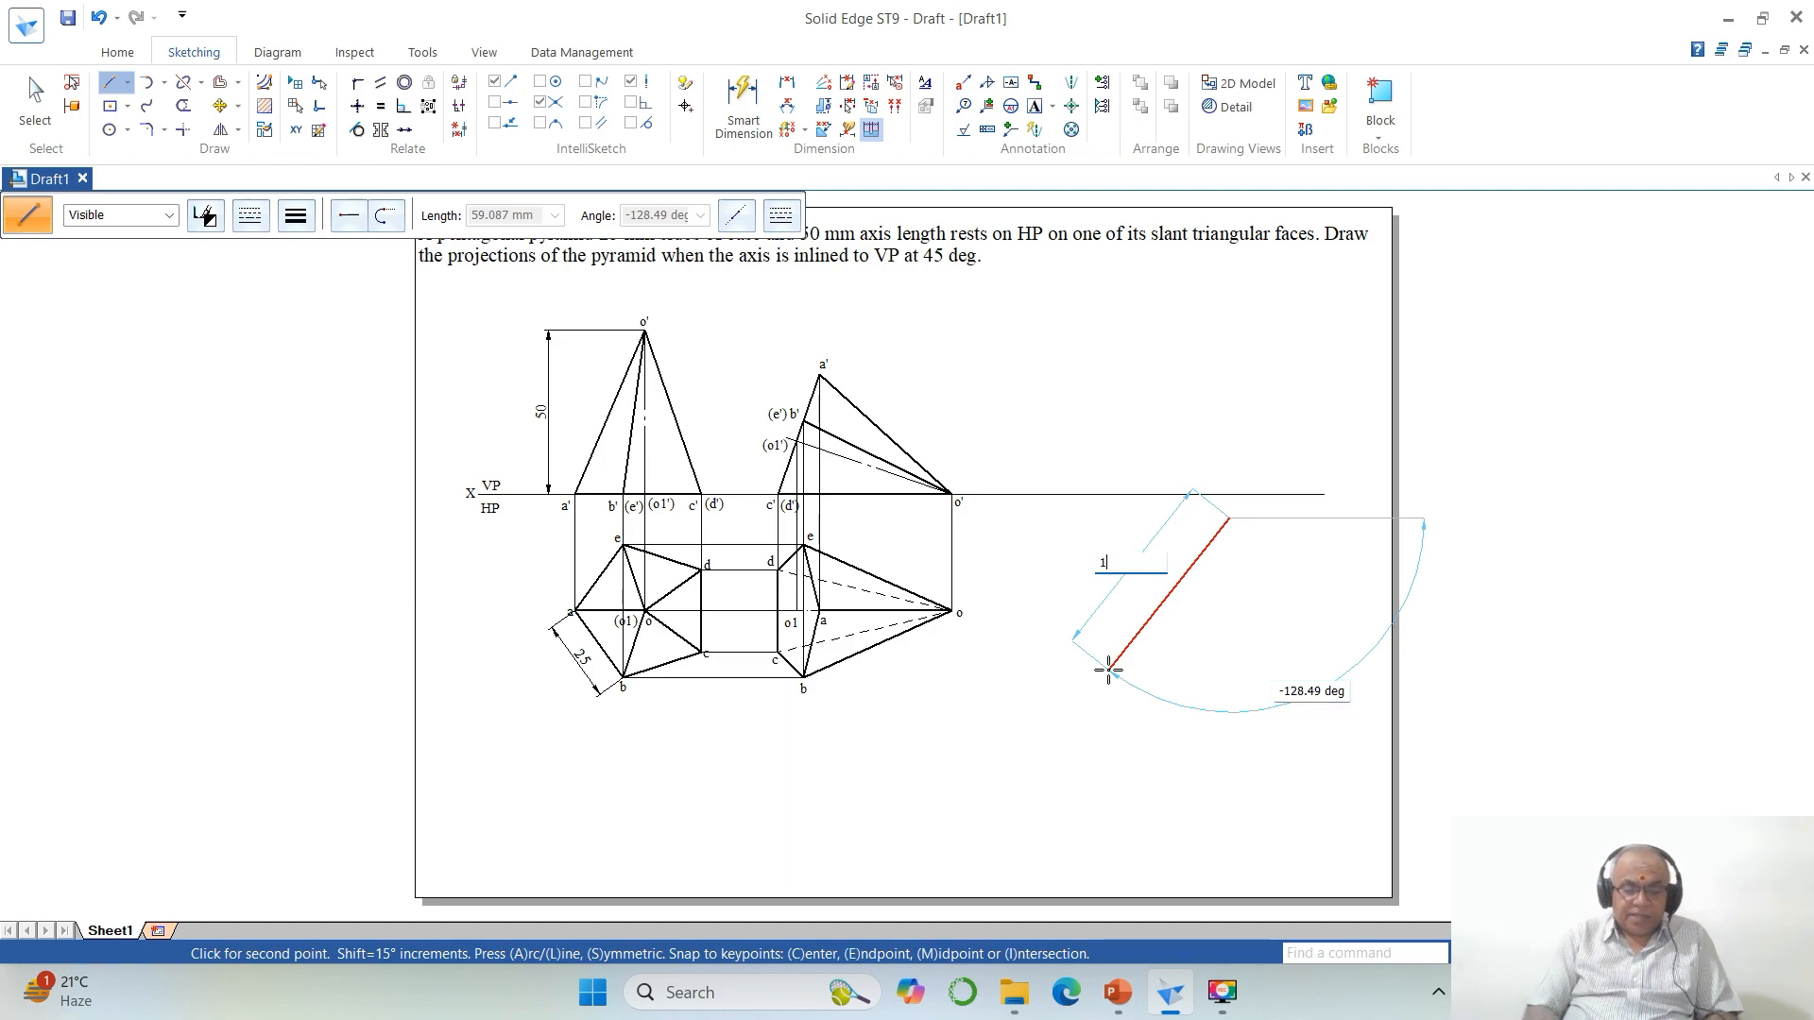
{"action": "type", "text": "00"}
{"action": "key", "text": "Tab"}
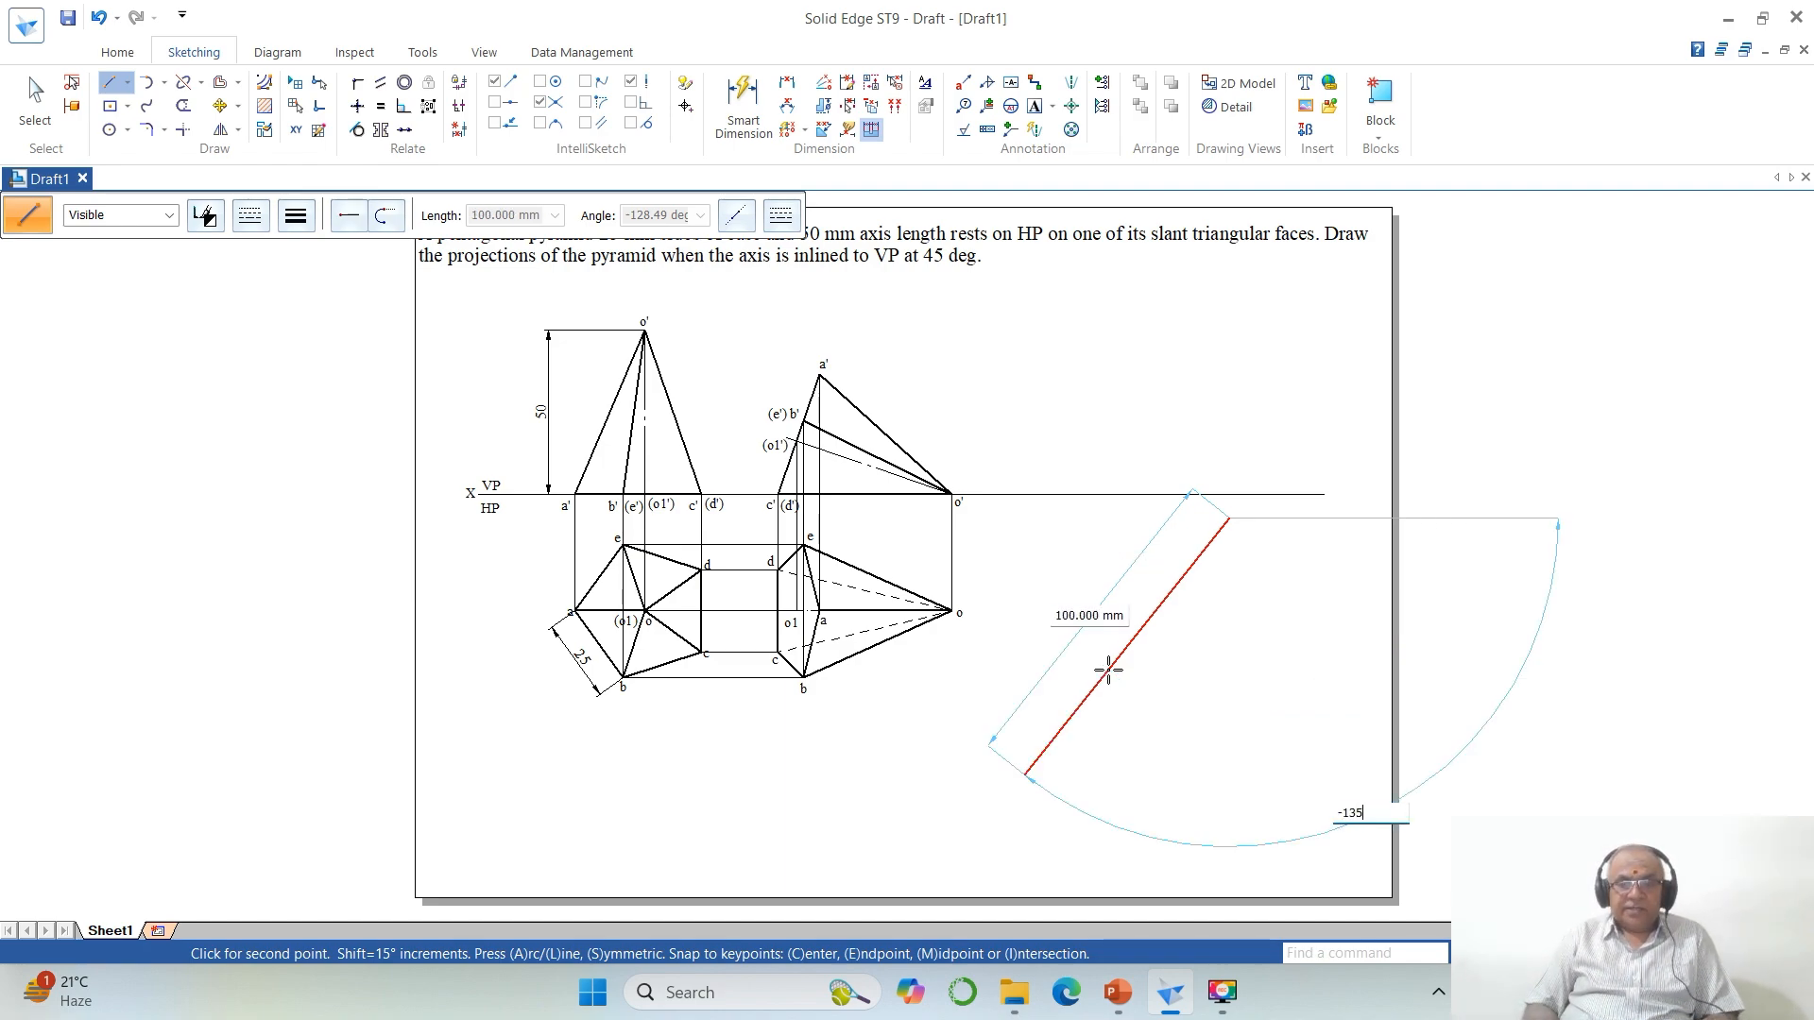
{"action": "type", "text": "-135"}
{"action": "key", "text": "Return"}
{"action": "right_click", "coordinate": [1109, 669]}
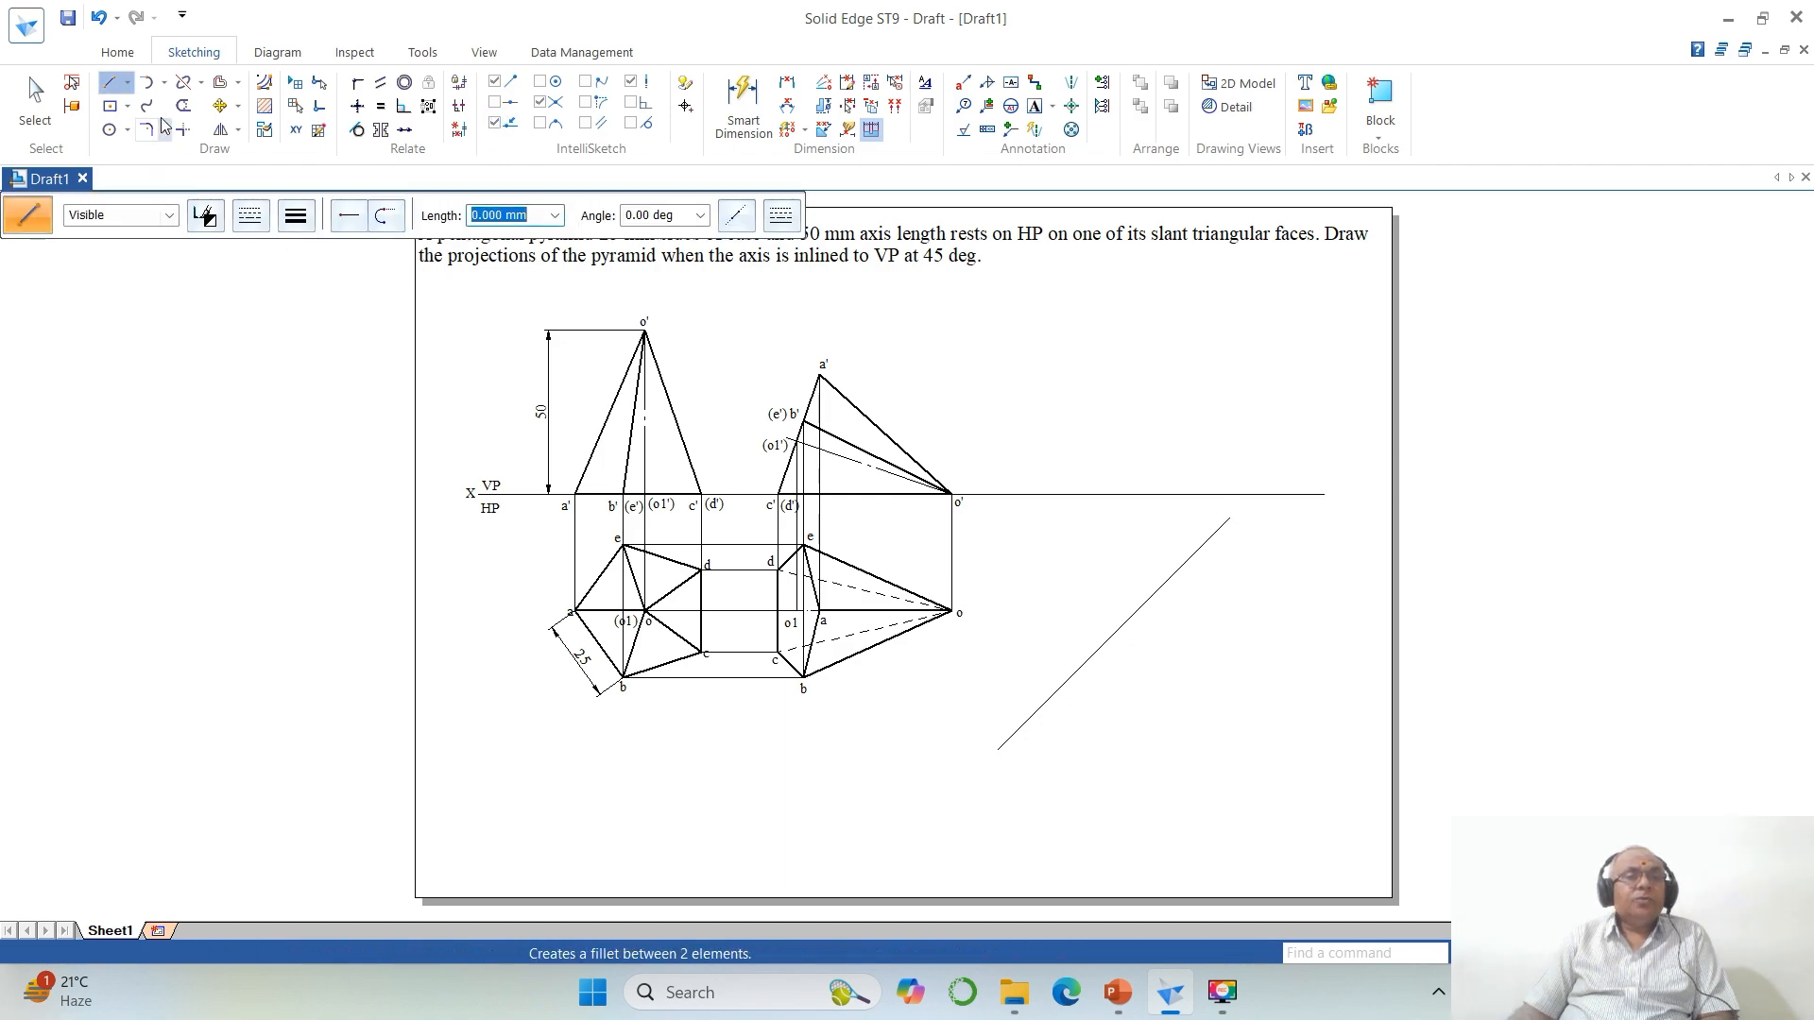
Step: Draw a 50 mm radius arc with a 10 degree sweep across the inclined line, centred near the line's upper end
{"action": "left_click", "coordinate": [163, 82]}
{"action": "left_click", "coordinate": [170, 156]}
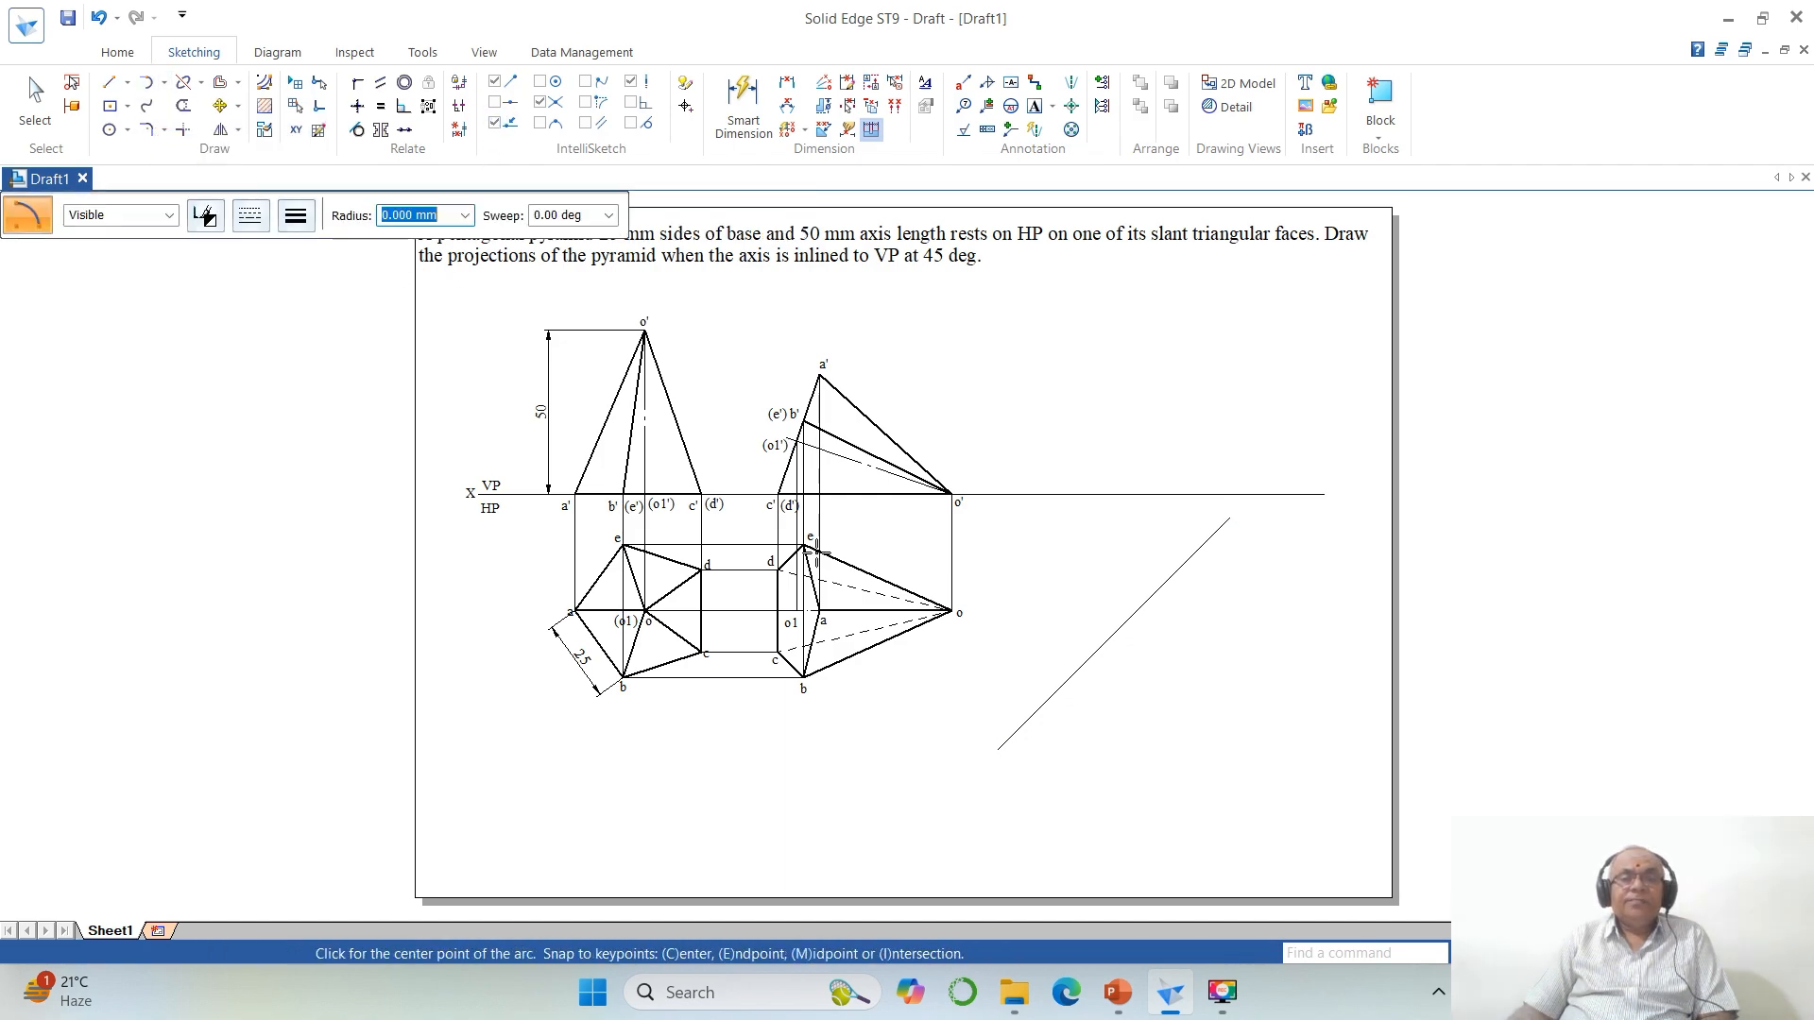
{"action": "left_click", "coordinate": [1201, 544]}
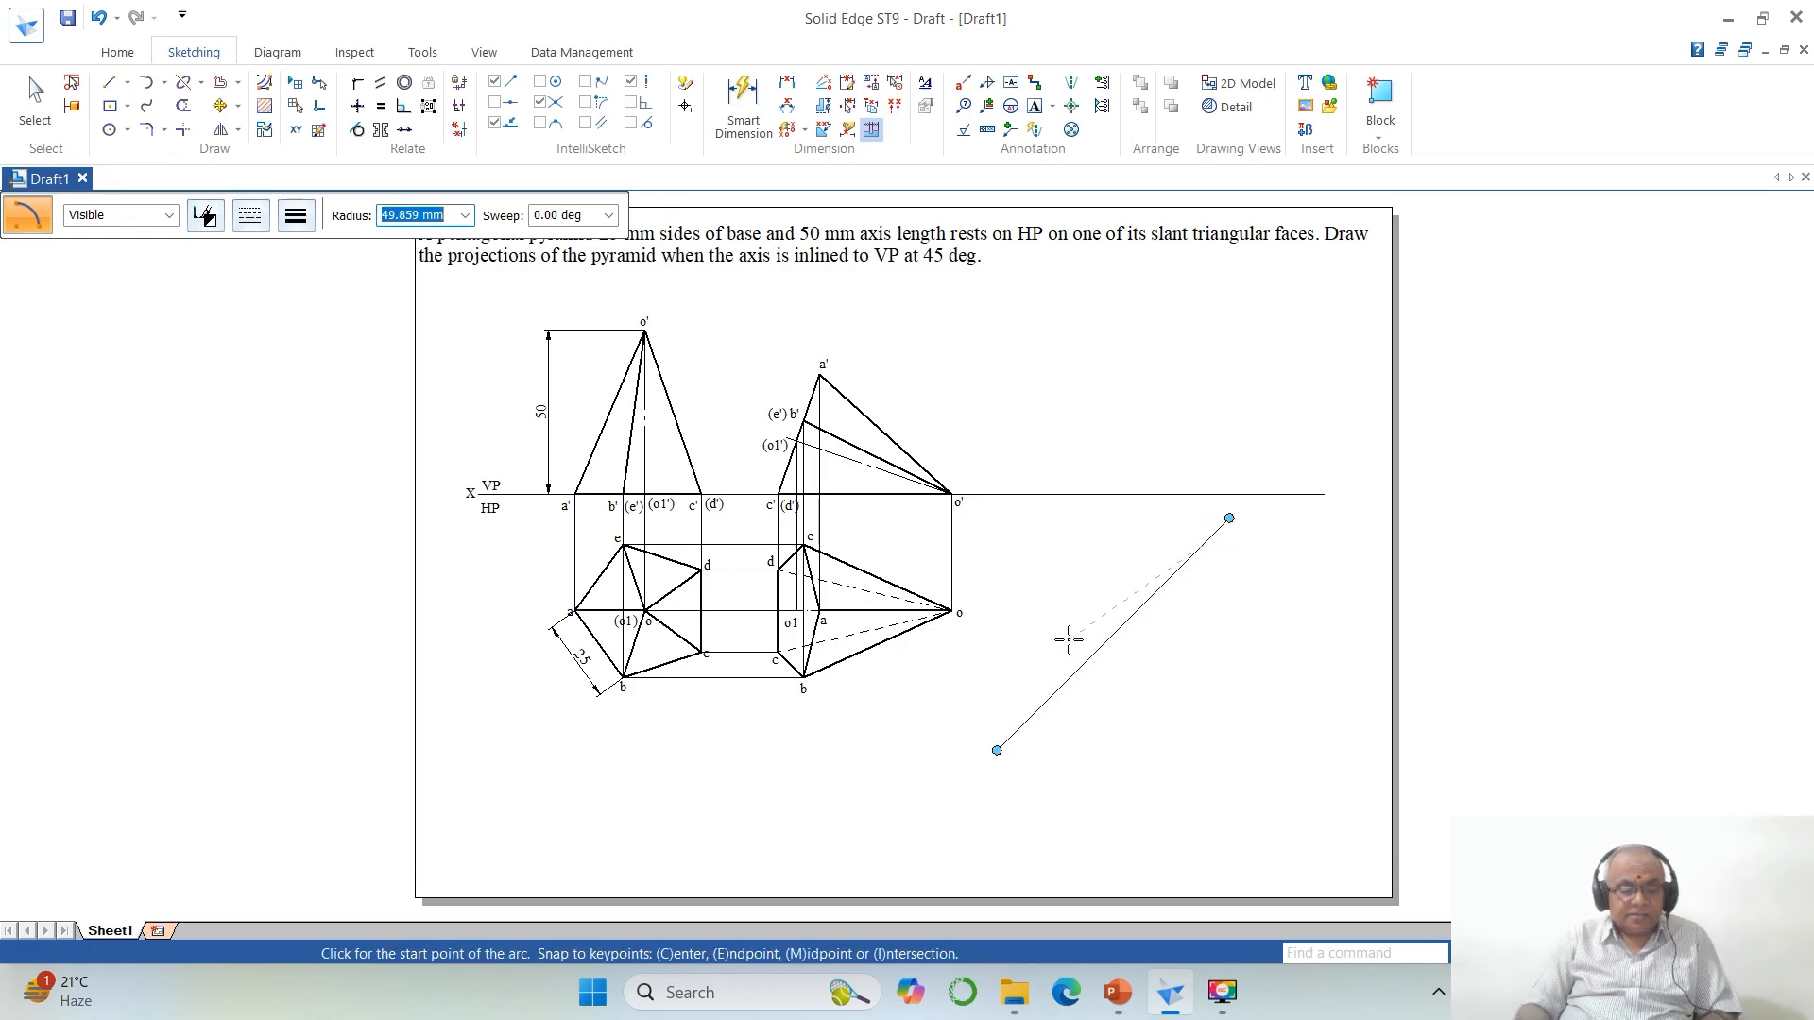
{"action": "type", "text": "50"}
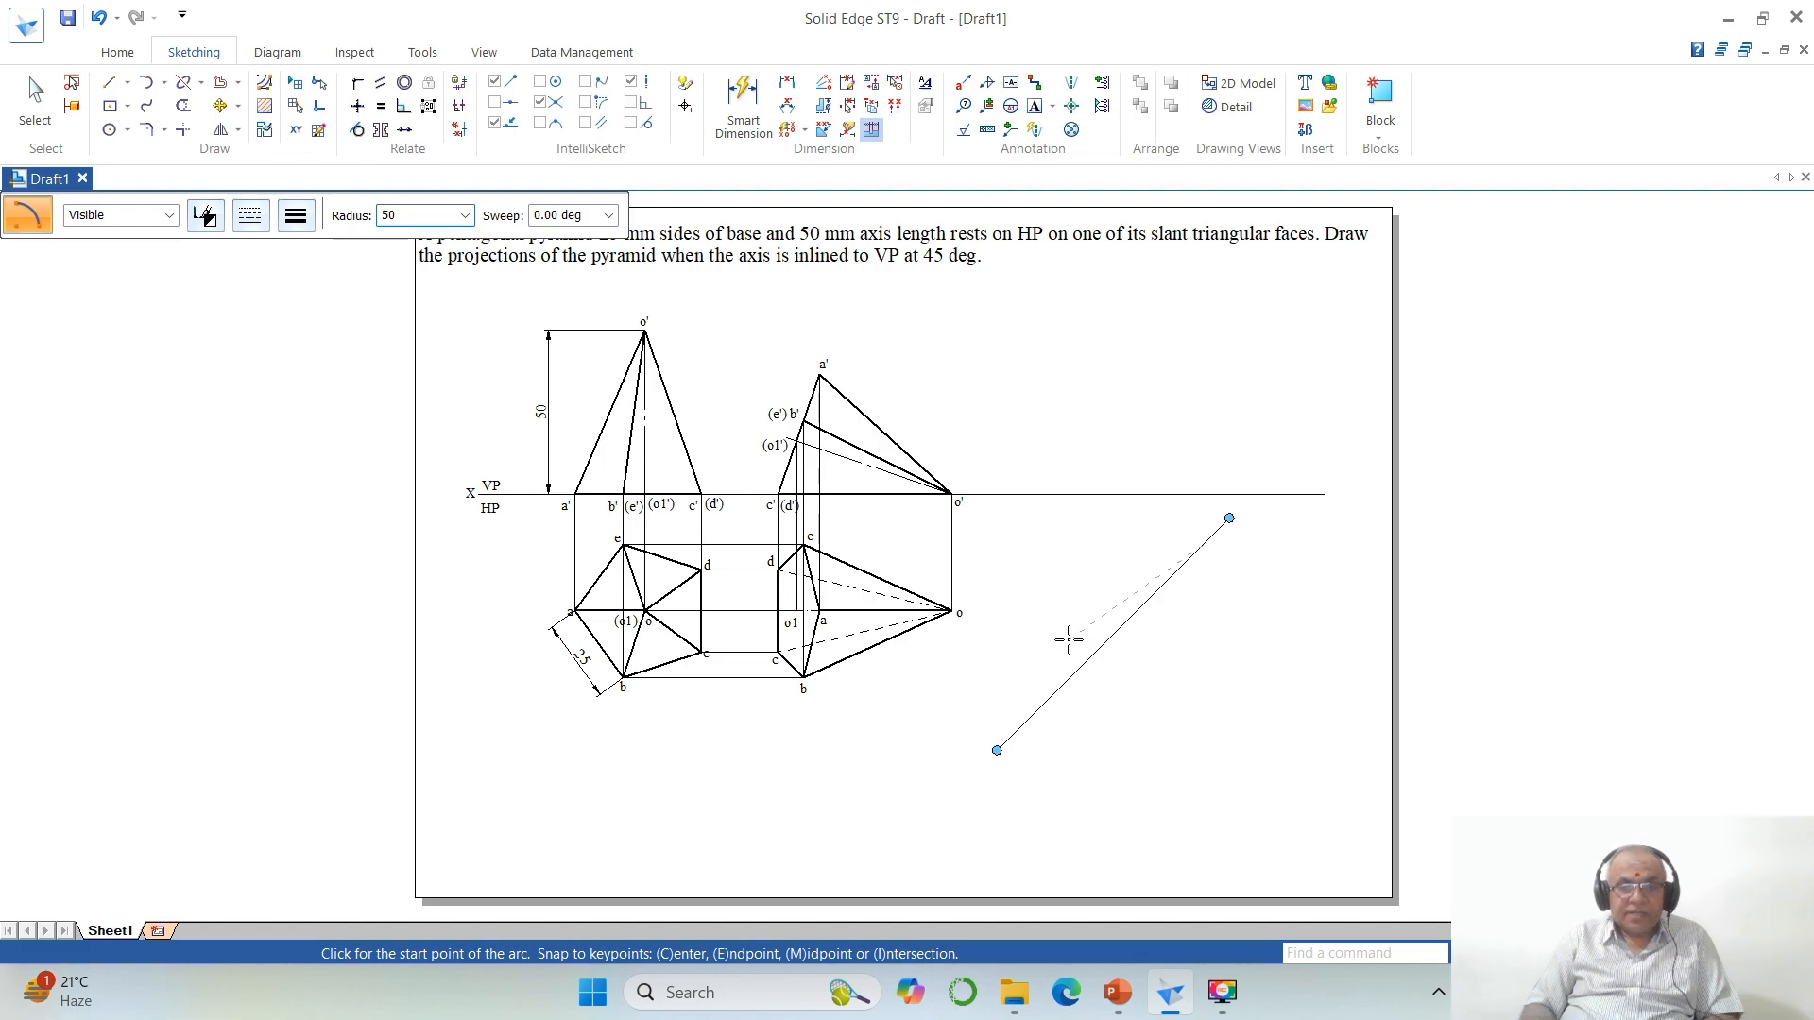
{"action": "key", "text": "Tab"}
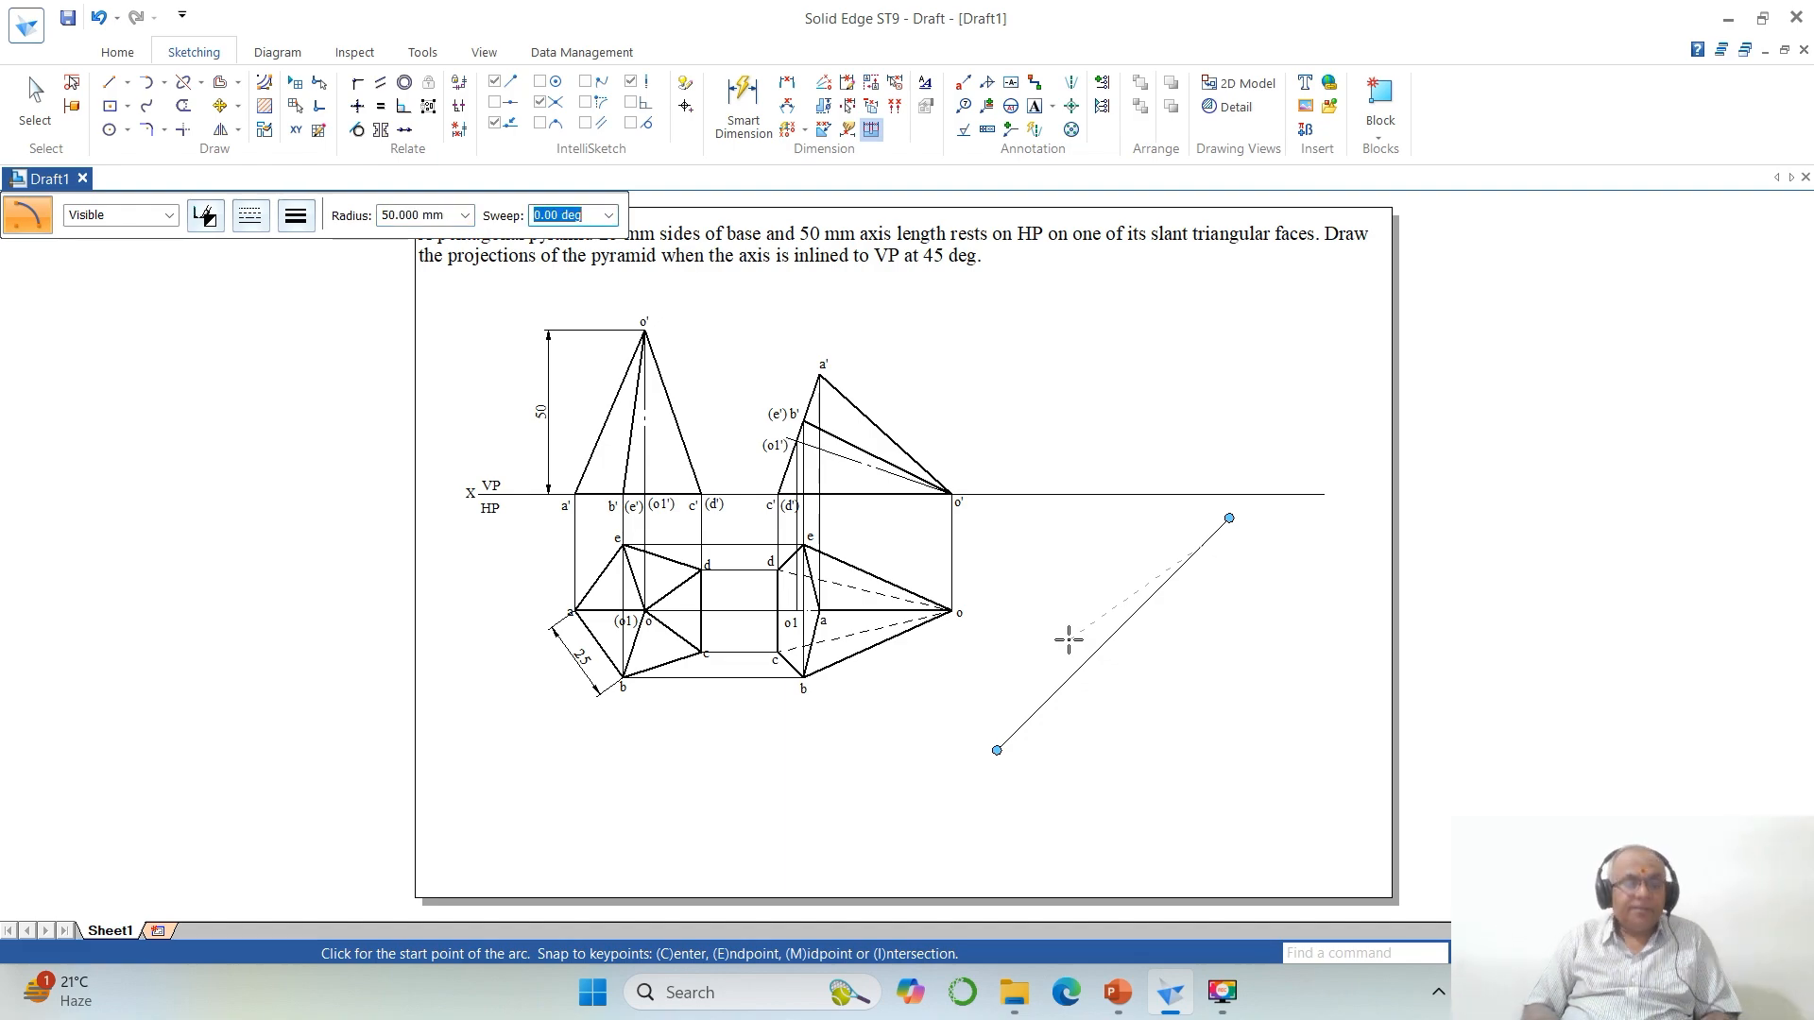
{"action": "key", "text": "Tab"}
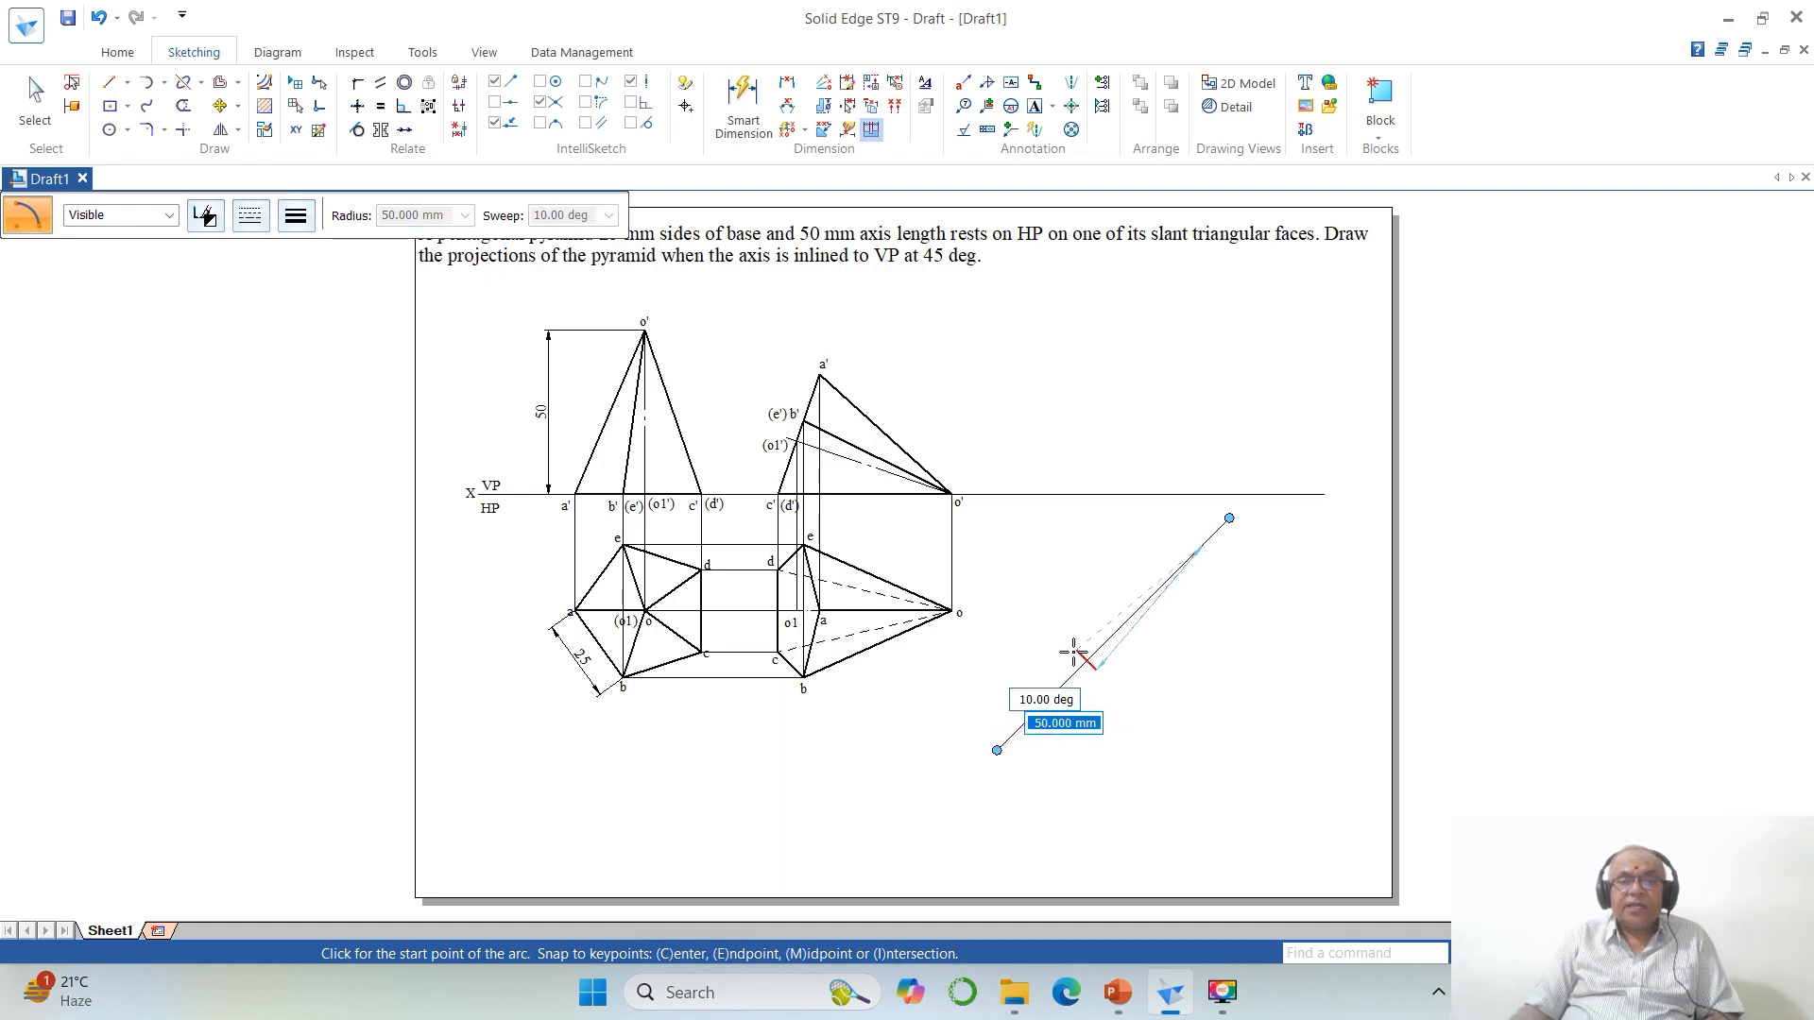
{"action": "left_click", "coordinate": [1074, 652]}
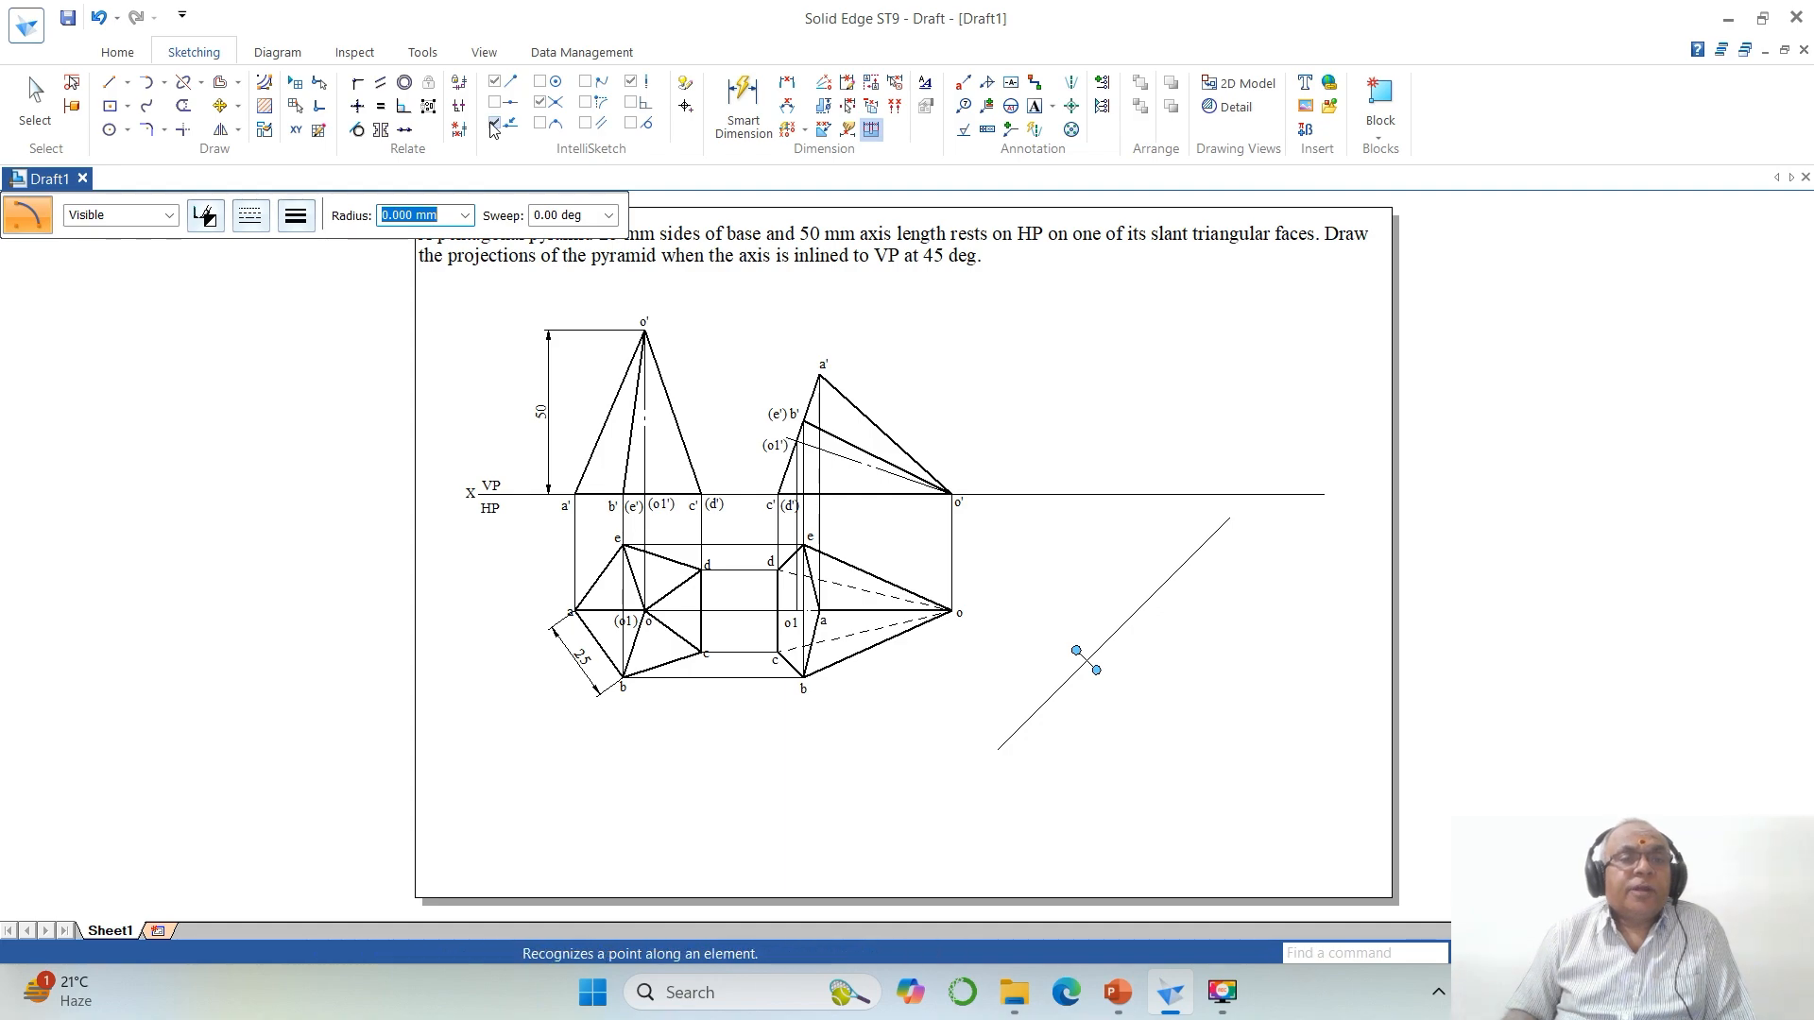
Step: Draw a horizontal line away from the second top view, starting where the 50 mm arc crosses the inclined line
{"action": "left_click", "coordinate": [110, 82]}
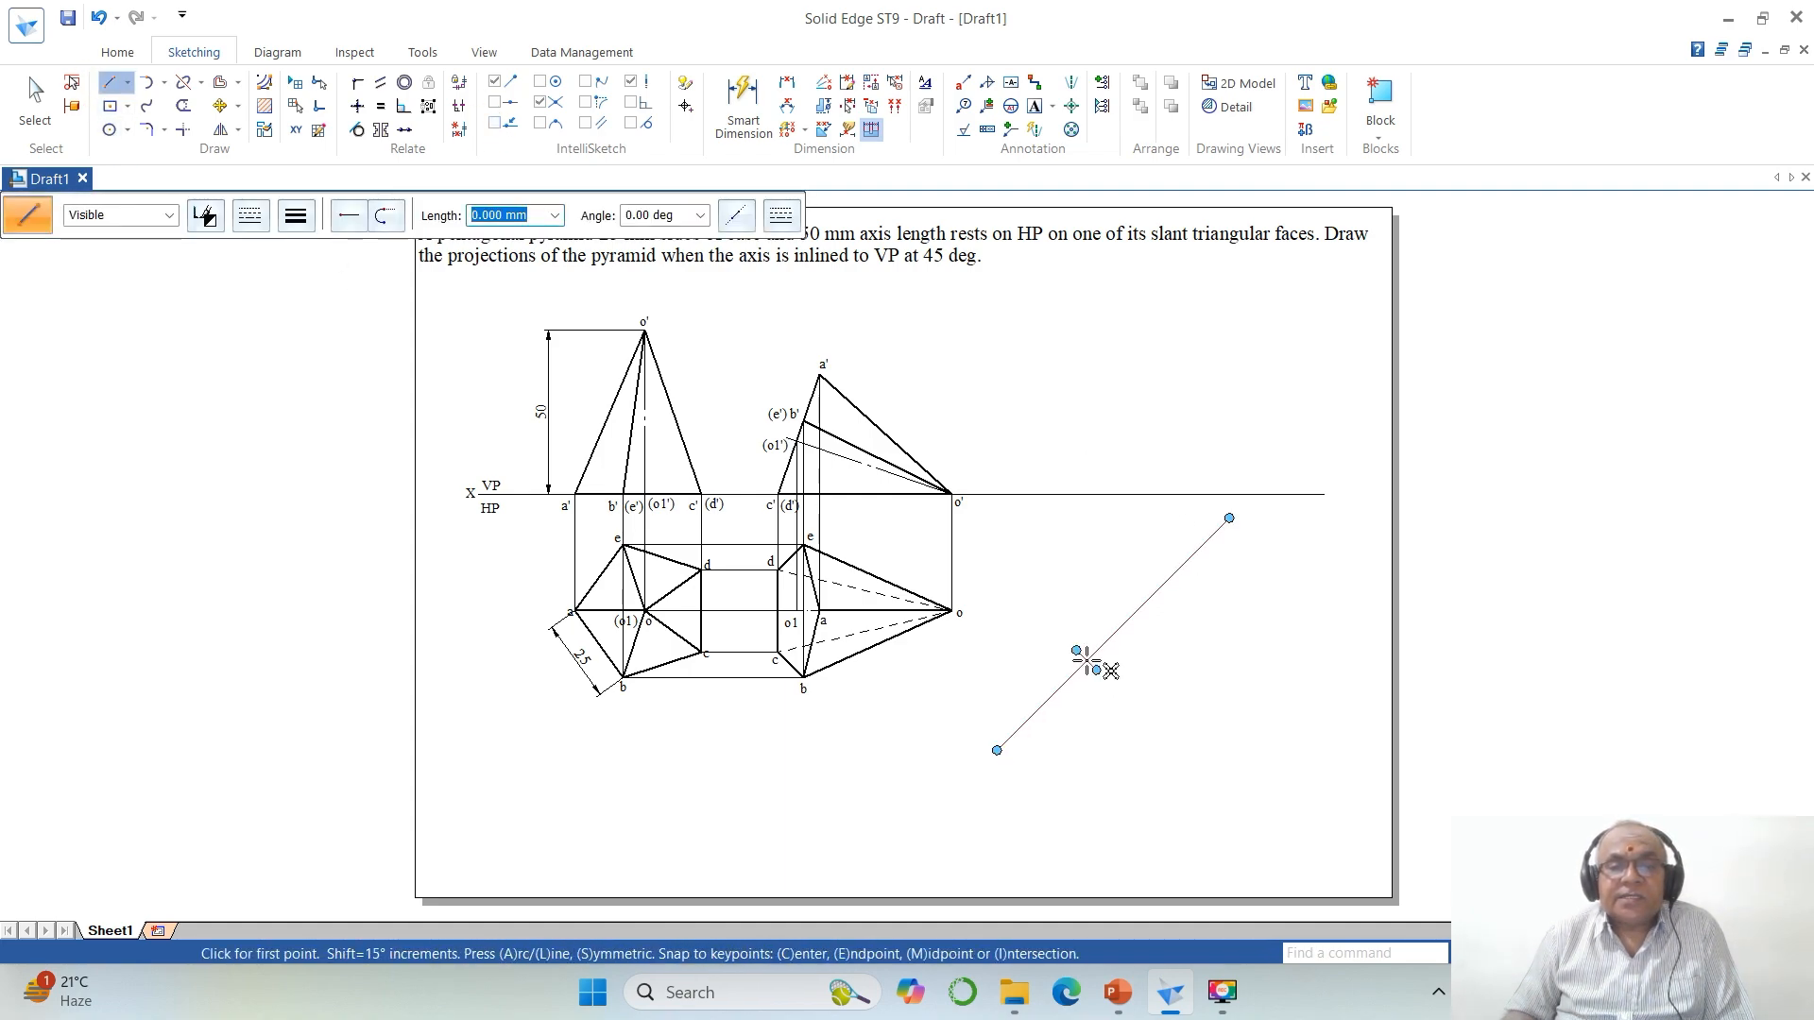
{"action": "left_click", "coordinate": [1086, 662]}
{"action": "left_click", "coordinate": [1259, 661]}
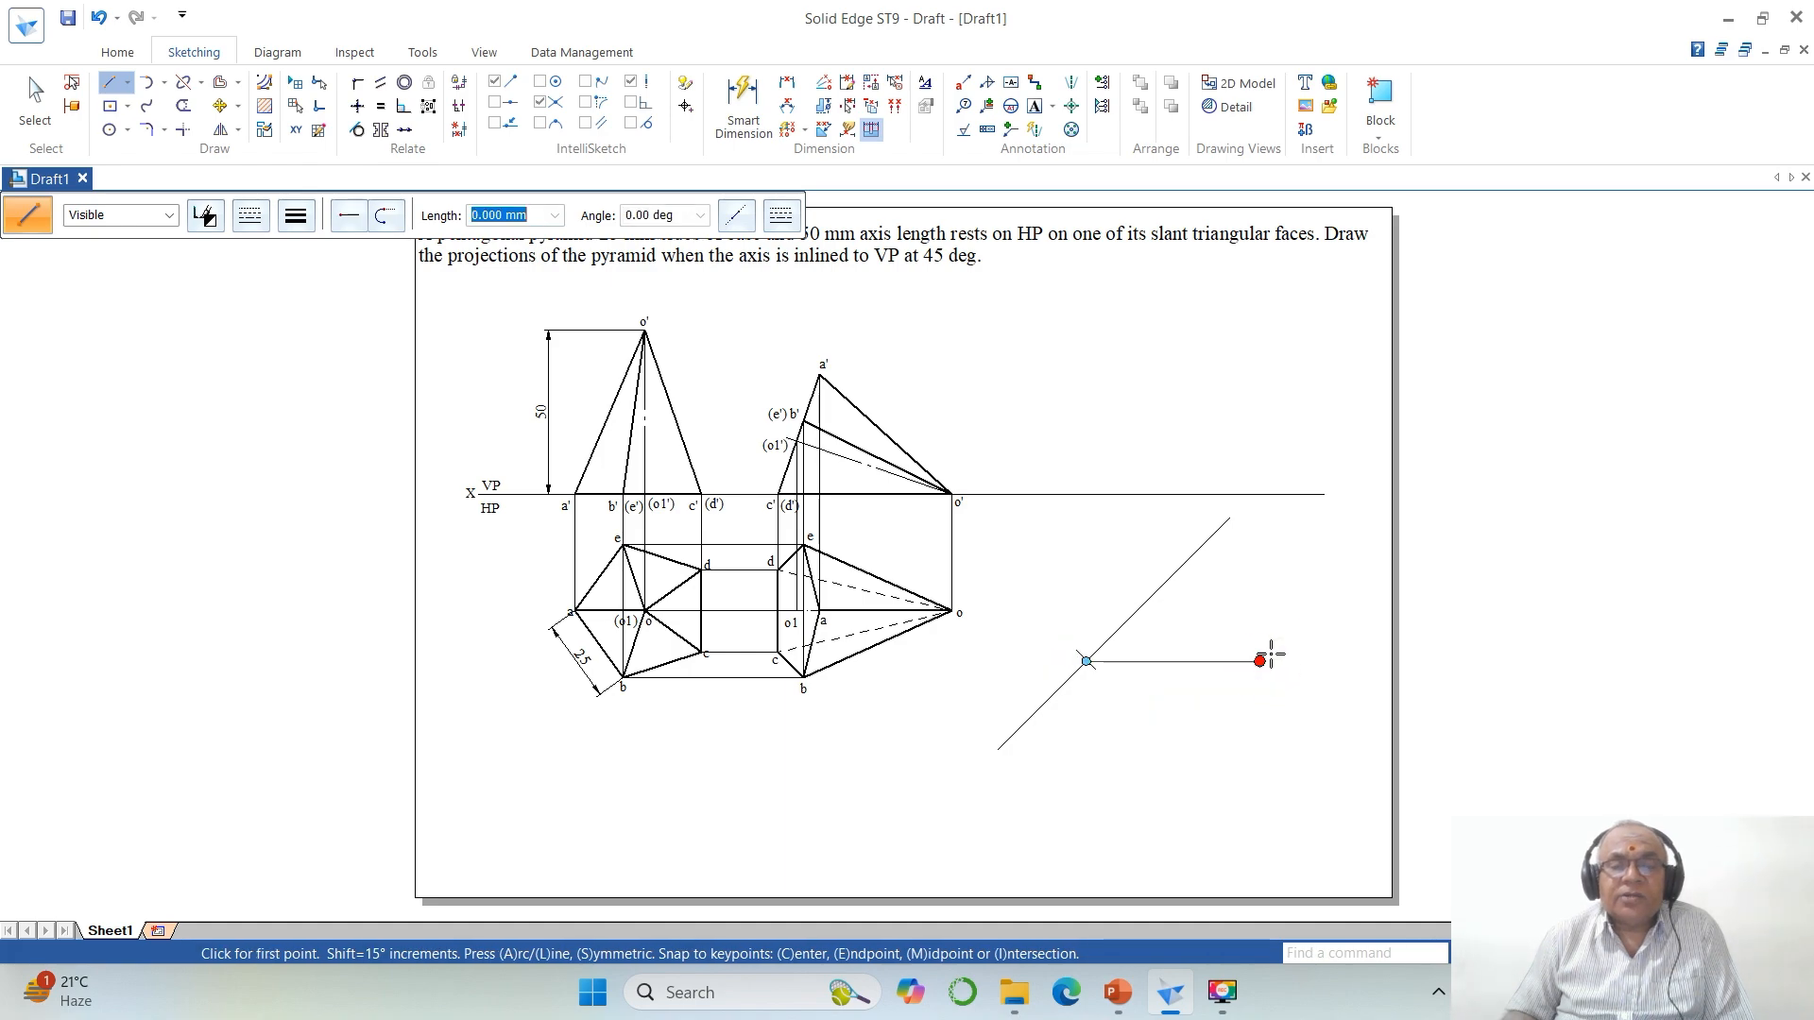
Step: Trim off the part of the inclined line that extends beyond the arc intersection
{"action": "left_click", "coordinate": [183, 129]}
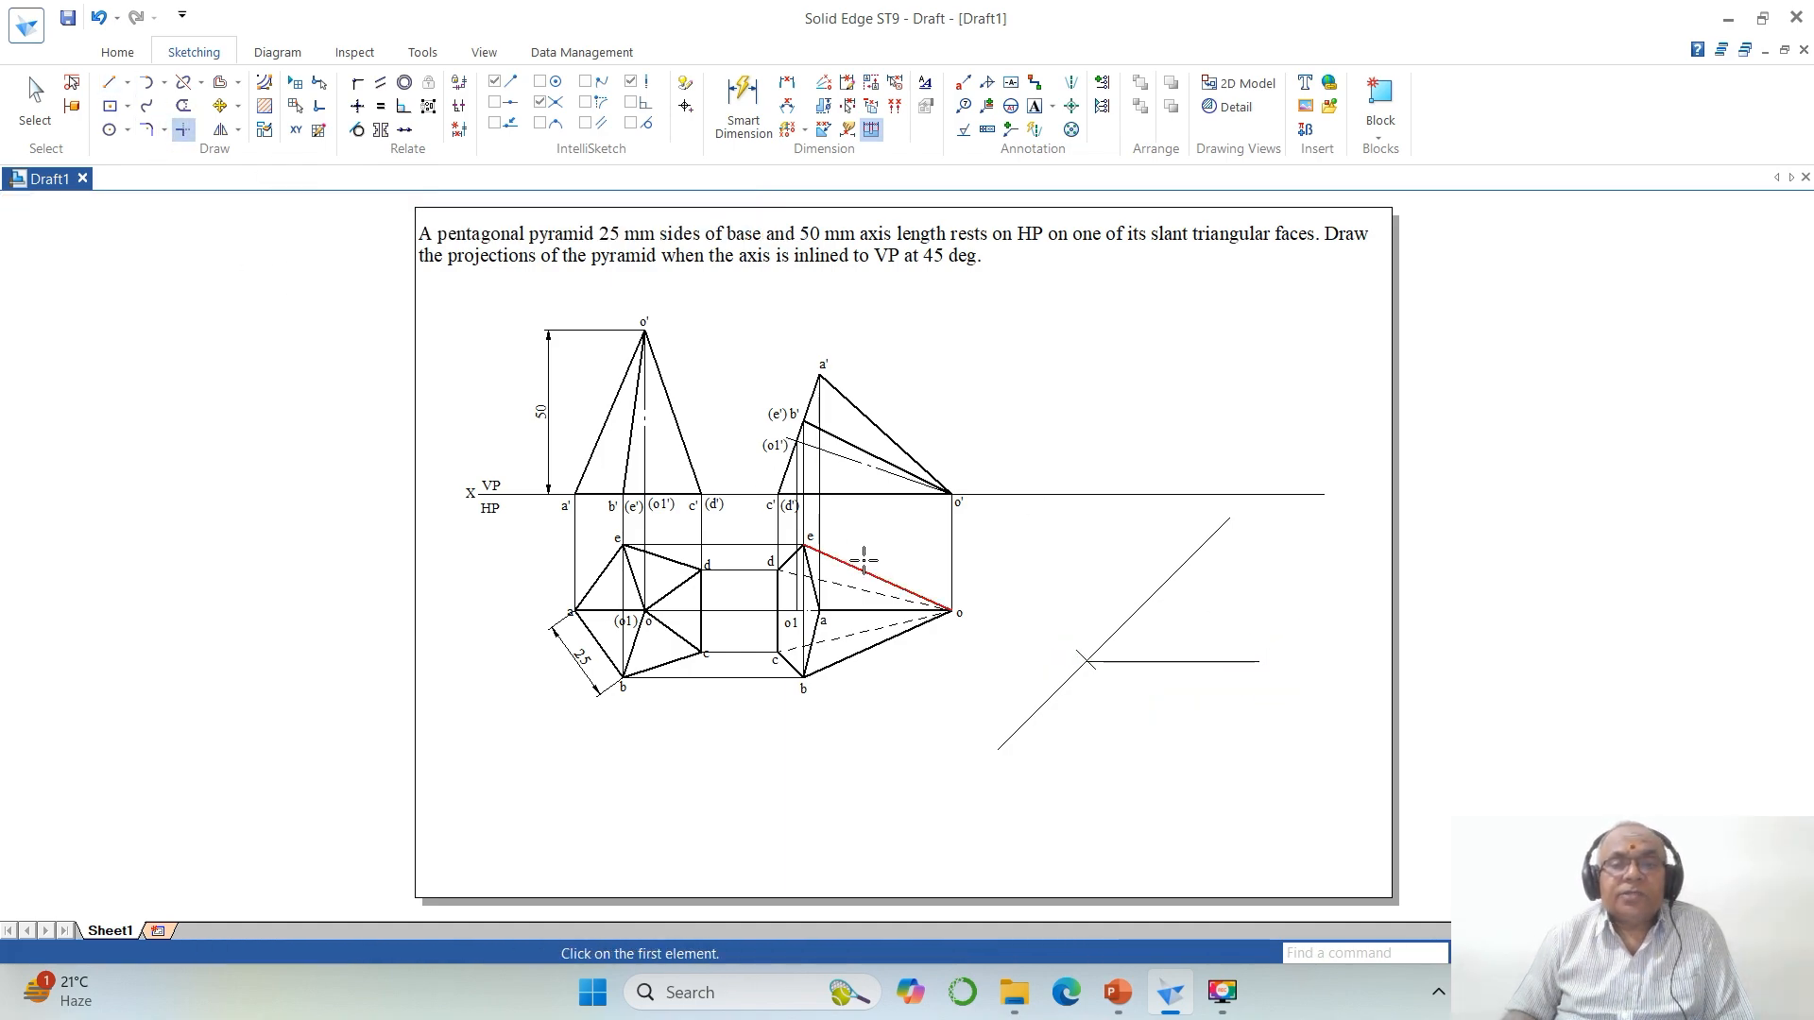
{"action": "left_click", "coordinate": [1118, 629]}
{"action": "left_click", "coordinate": [1133, 661]}
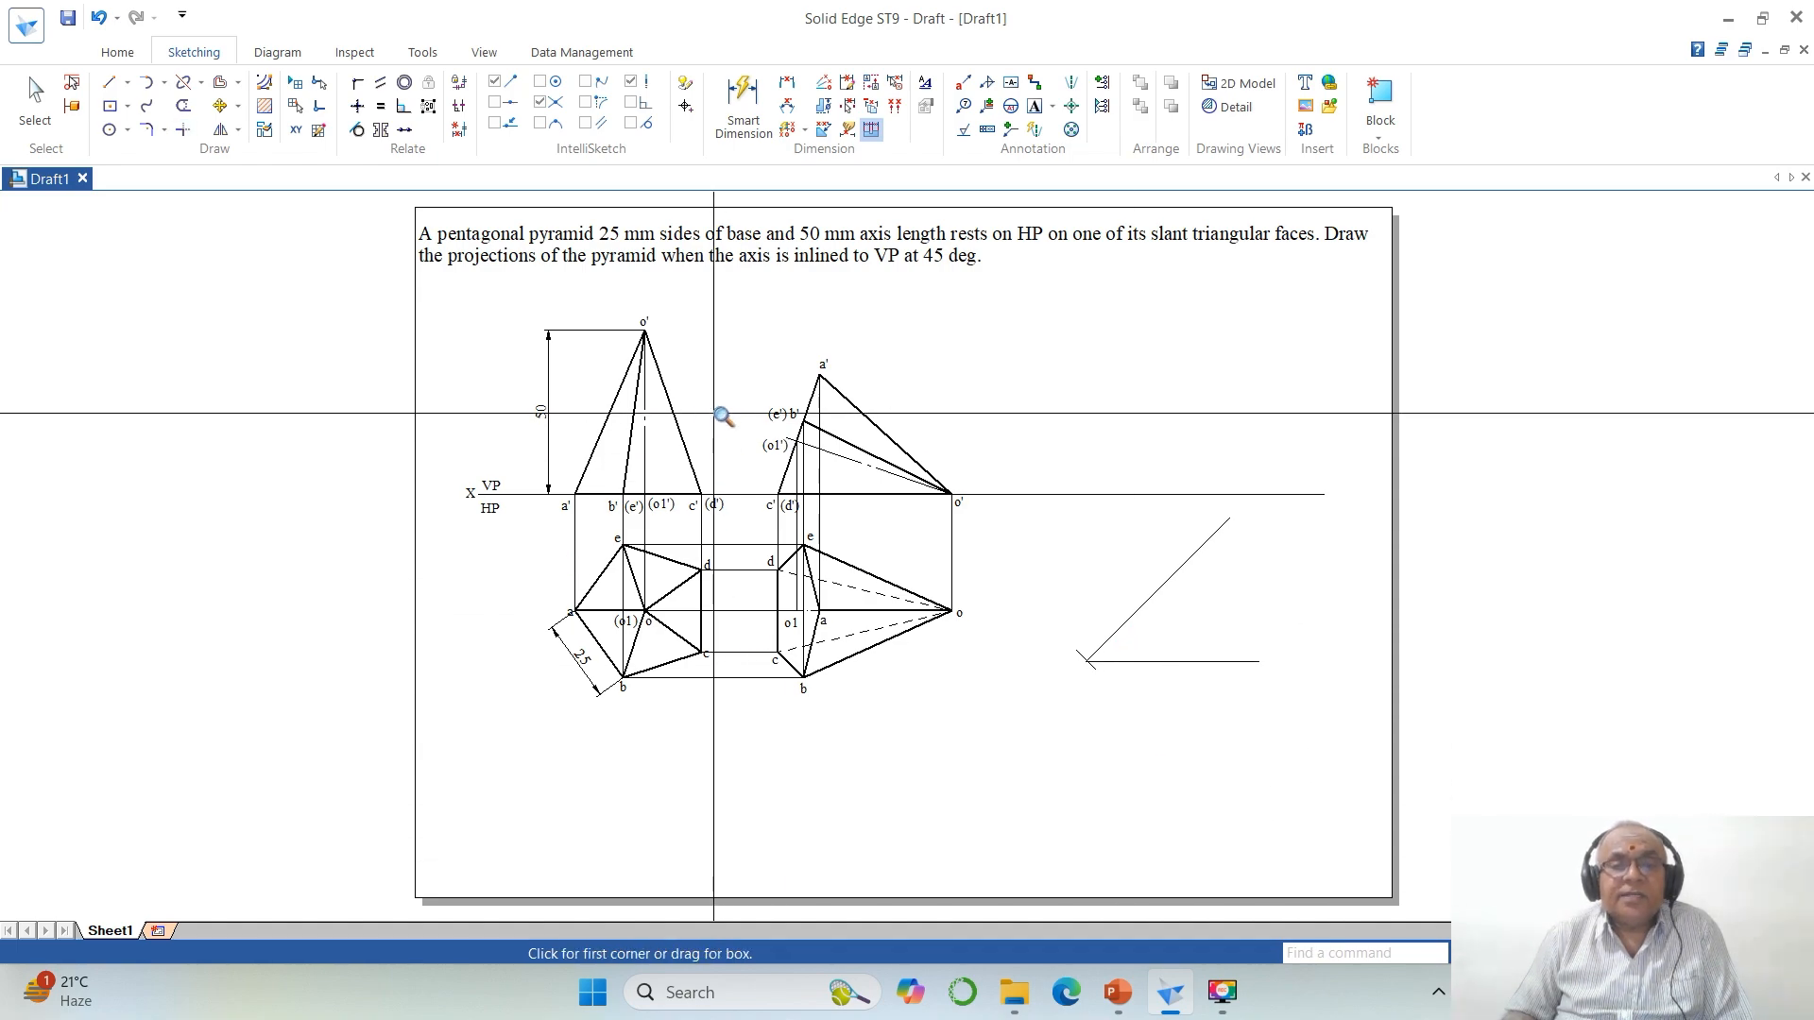
Step: Dimension the horizontal distance from o1 to o in the second top view, placing the dimension below the view
{"action": "left_click", "coordinate": [710, 353]}
{"action": "left_click", "coordinate": [1336, 796]}
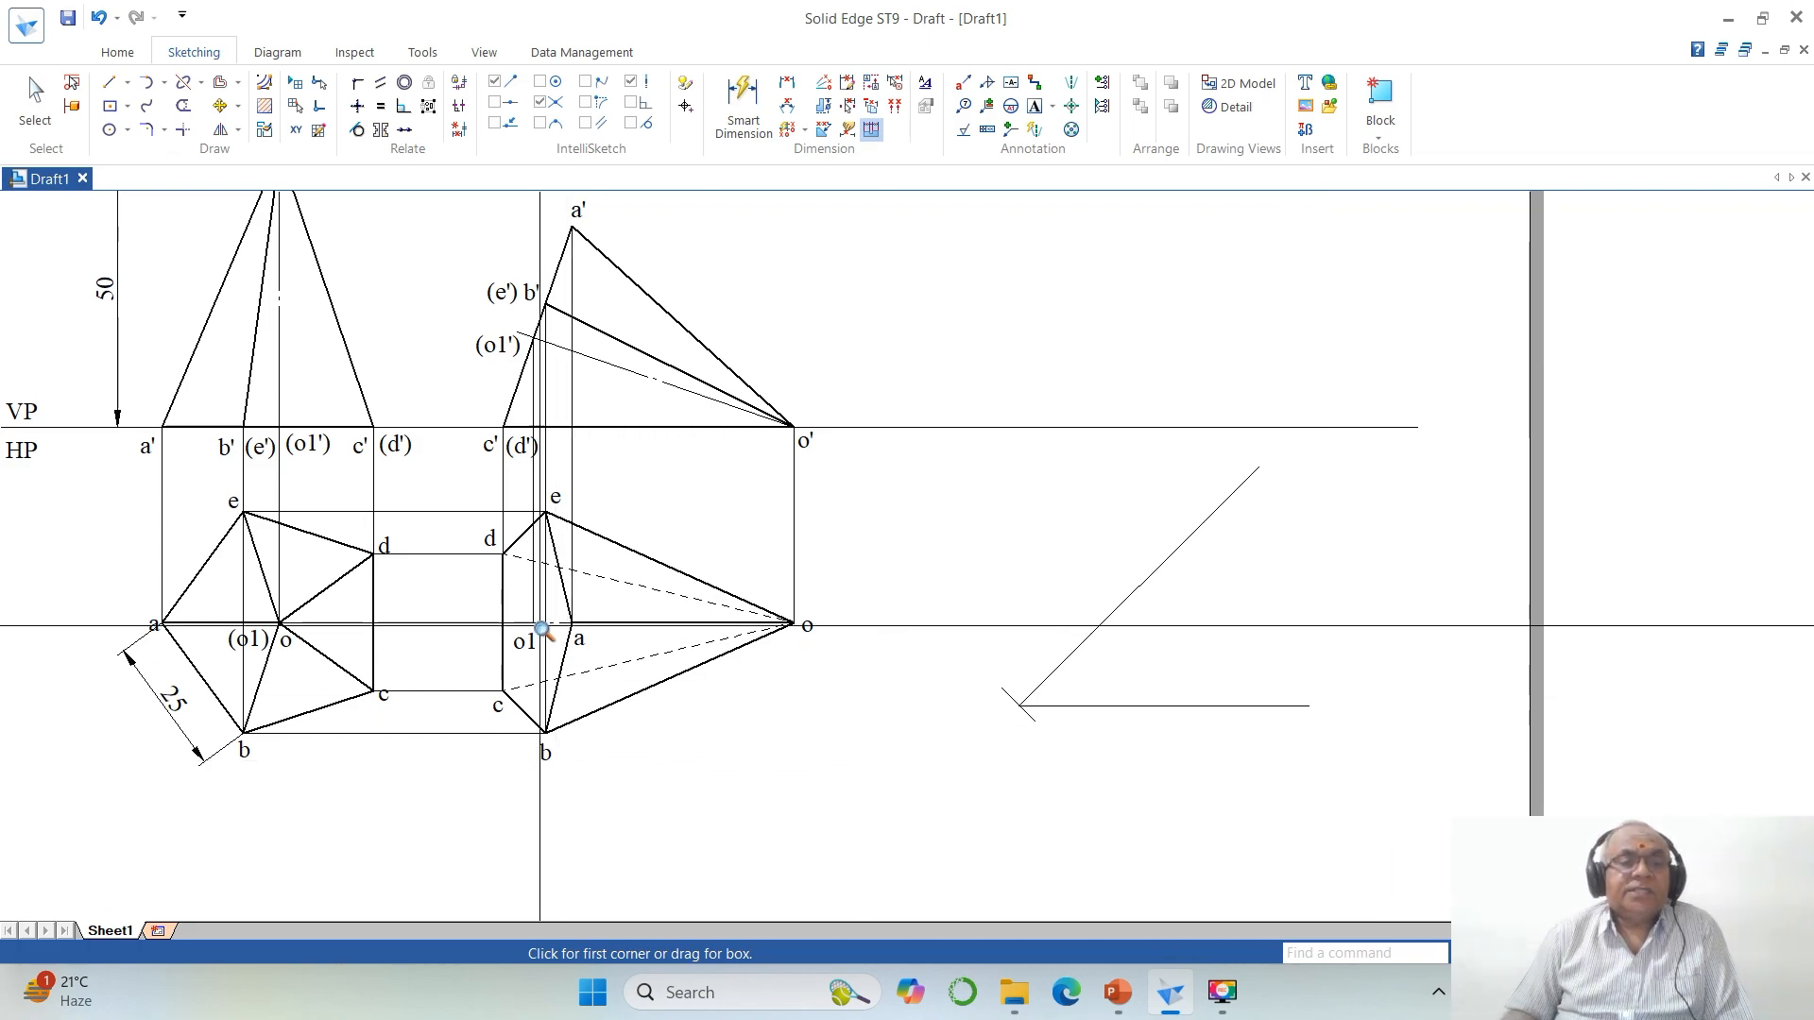
{"action": "left_click", "coordinate": [788, 85]}
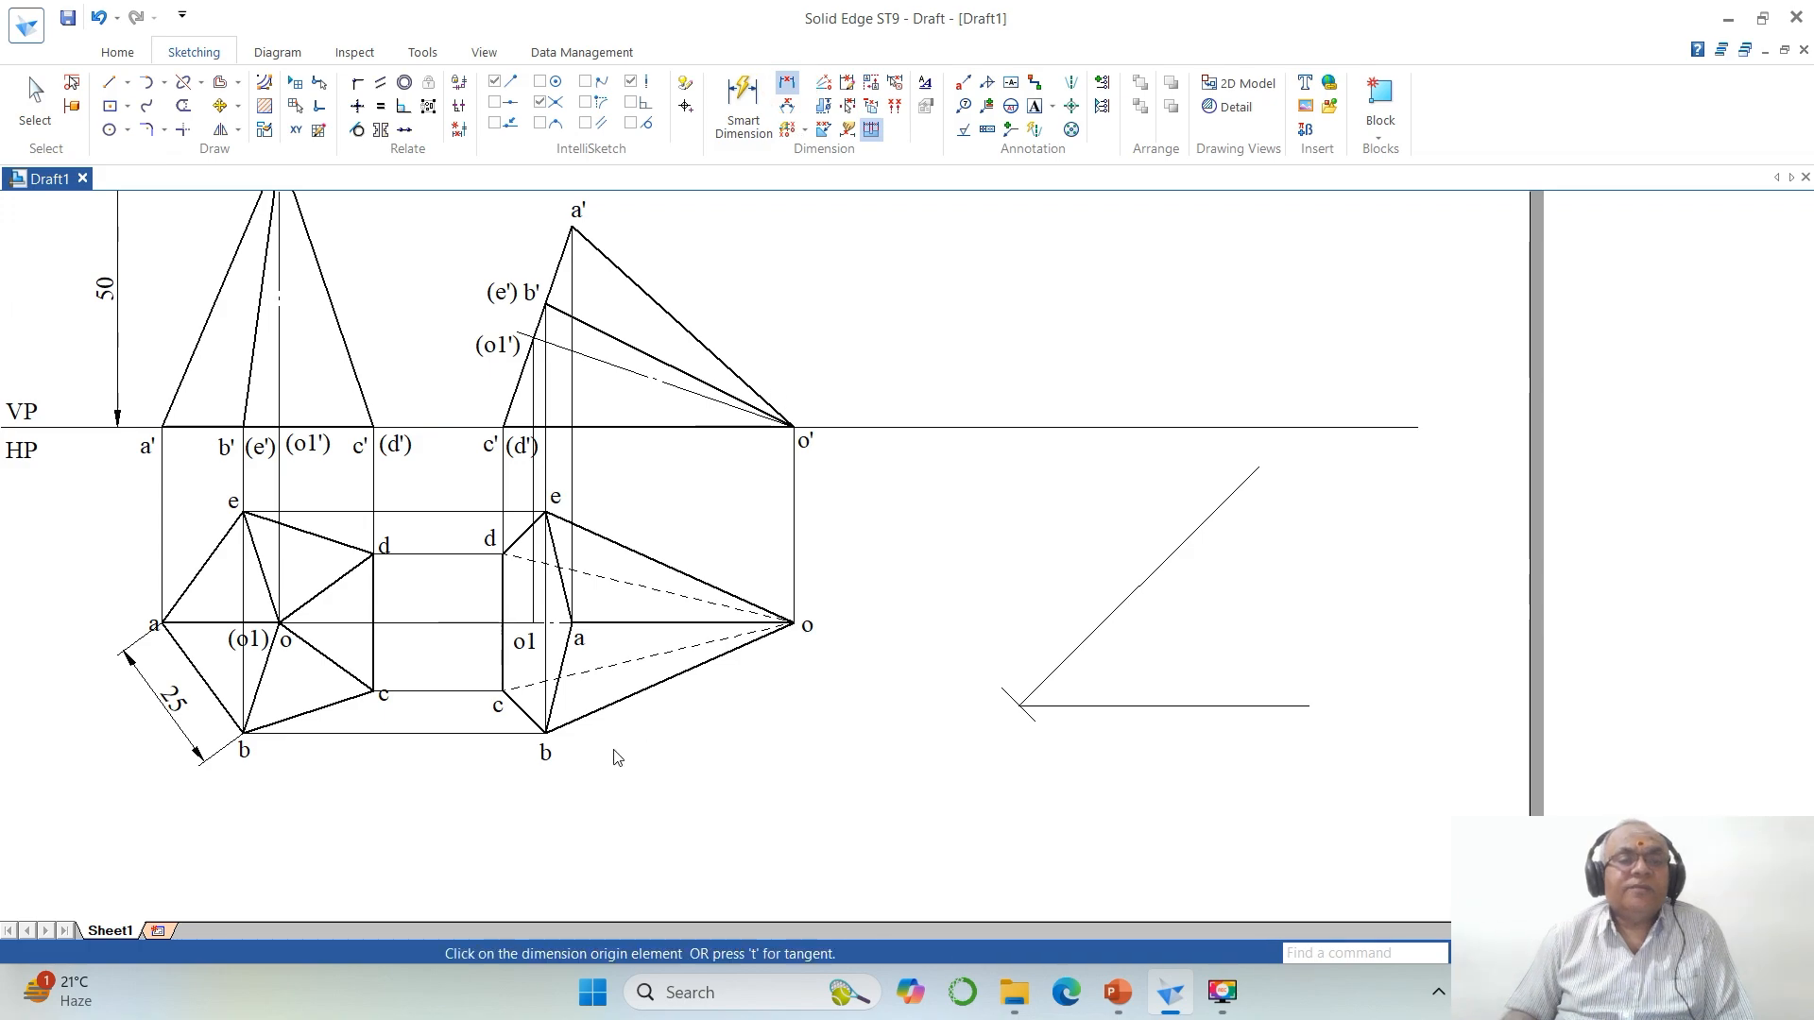
{"action": "left_click", "coordinate": [532, 623]}
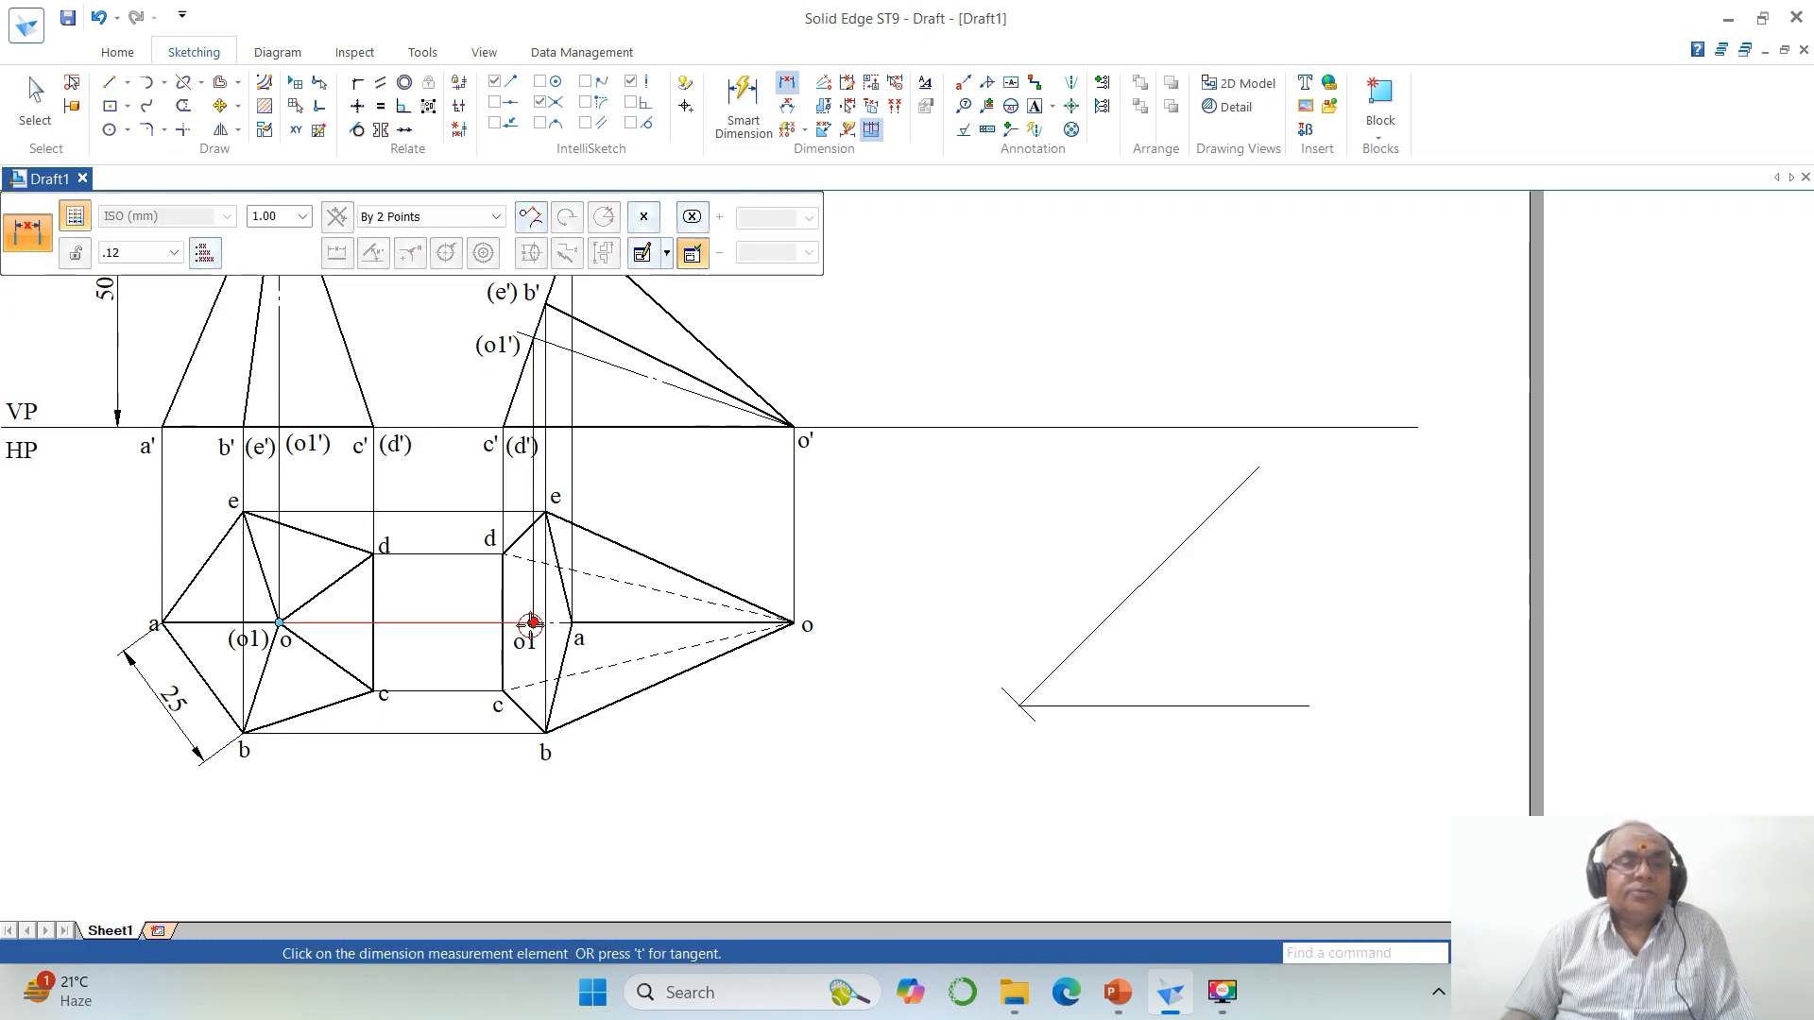
{"action": "left_click", "coordinate": [821, 636]}
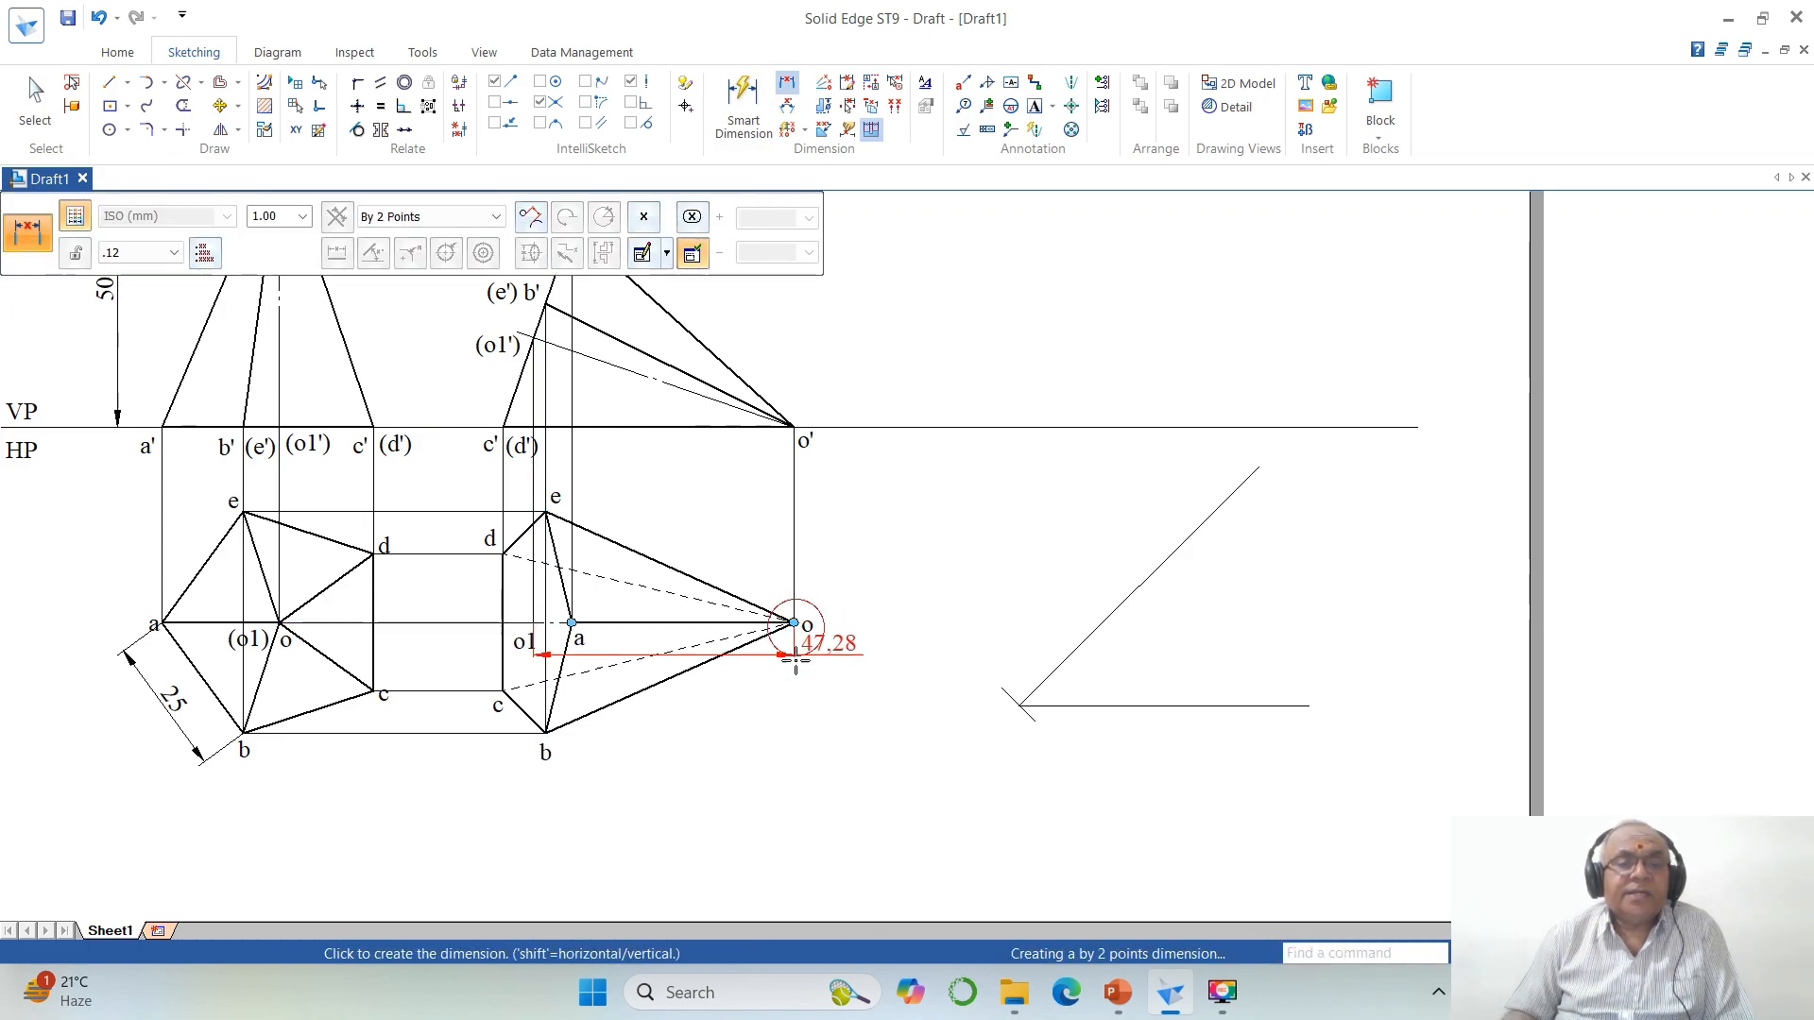
{"action": "left_click", "coordinate": [708, 820]}
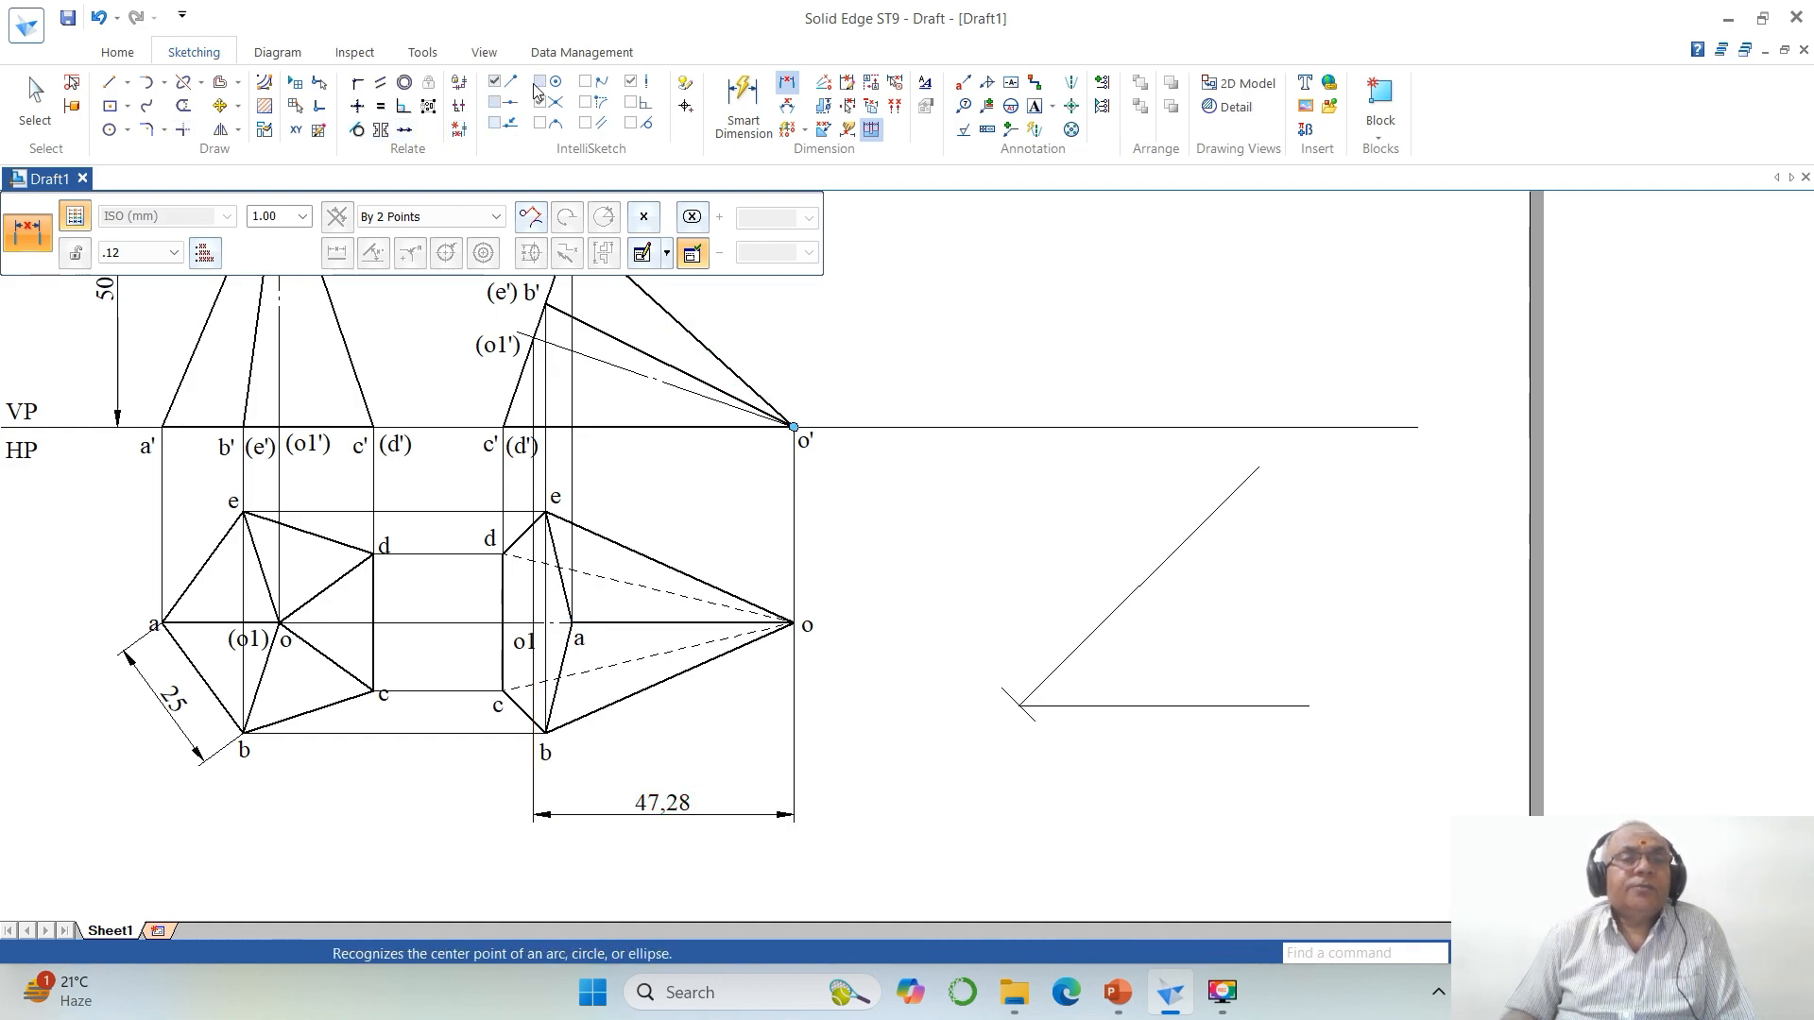
Step: Draw an arc of 47.28 mm radius and 10 degree sweep from the first arc's centre, cutting the horizontal line
{"action": "left_click", "coordinate": [163, 83]}
{"action": "left_click", "coordinate": [184, 149]}
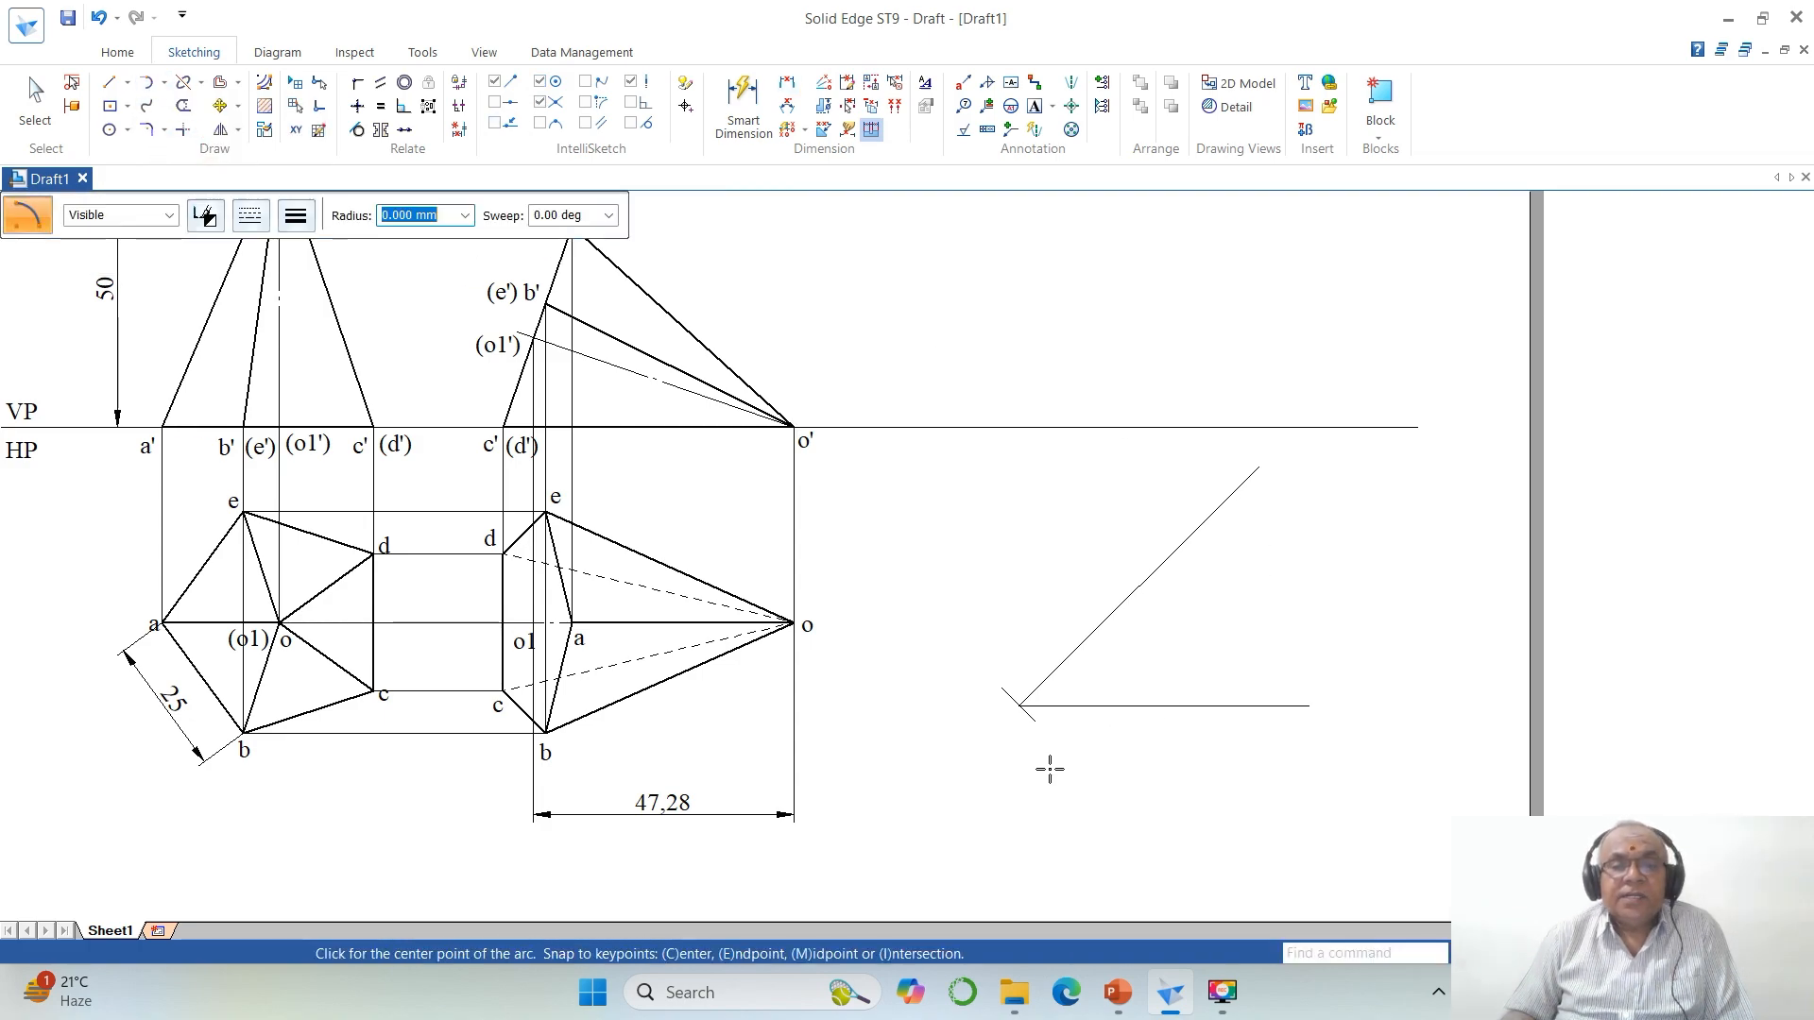
{"action": "left_click", "coordinate": [1212, 511]}
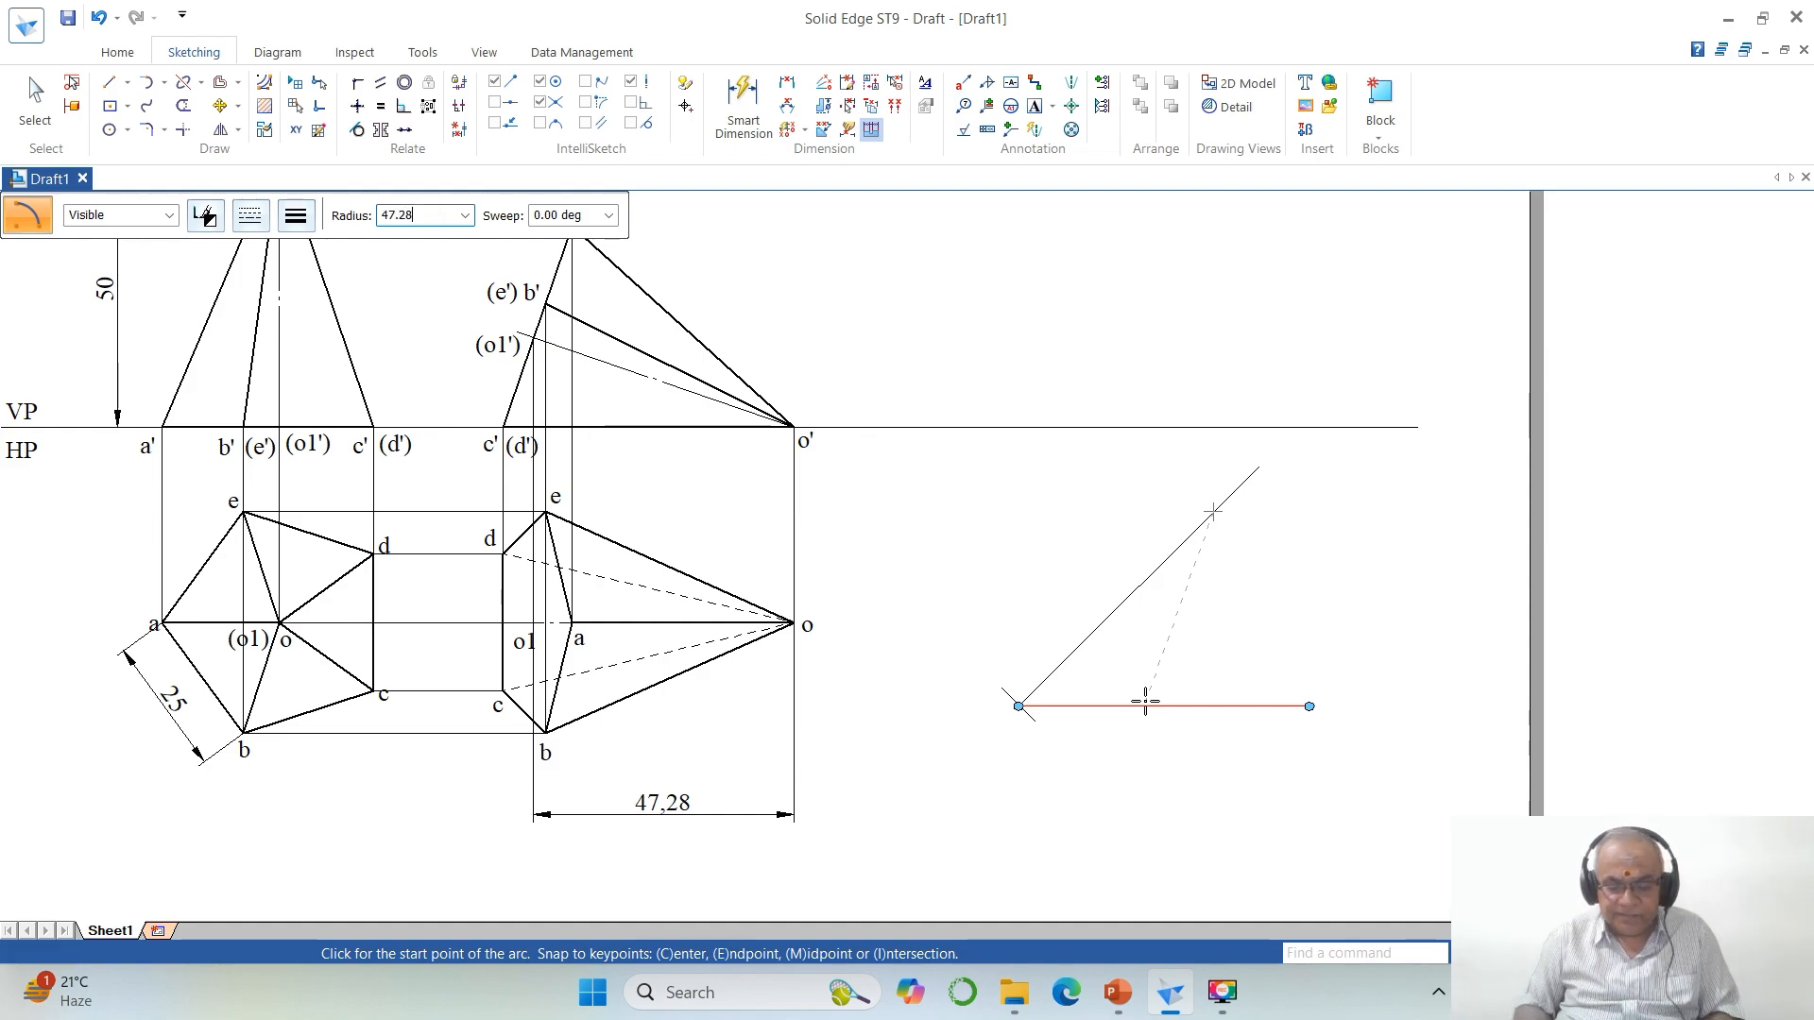
{"action": "type", "text": "1"}
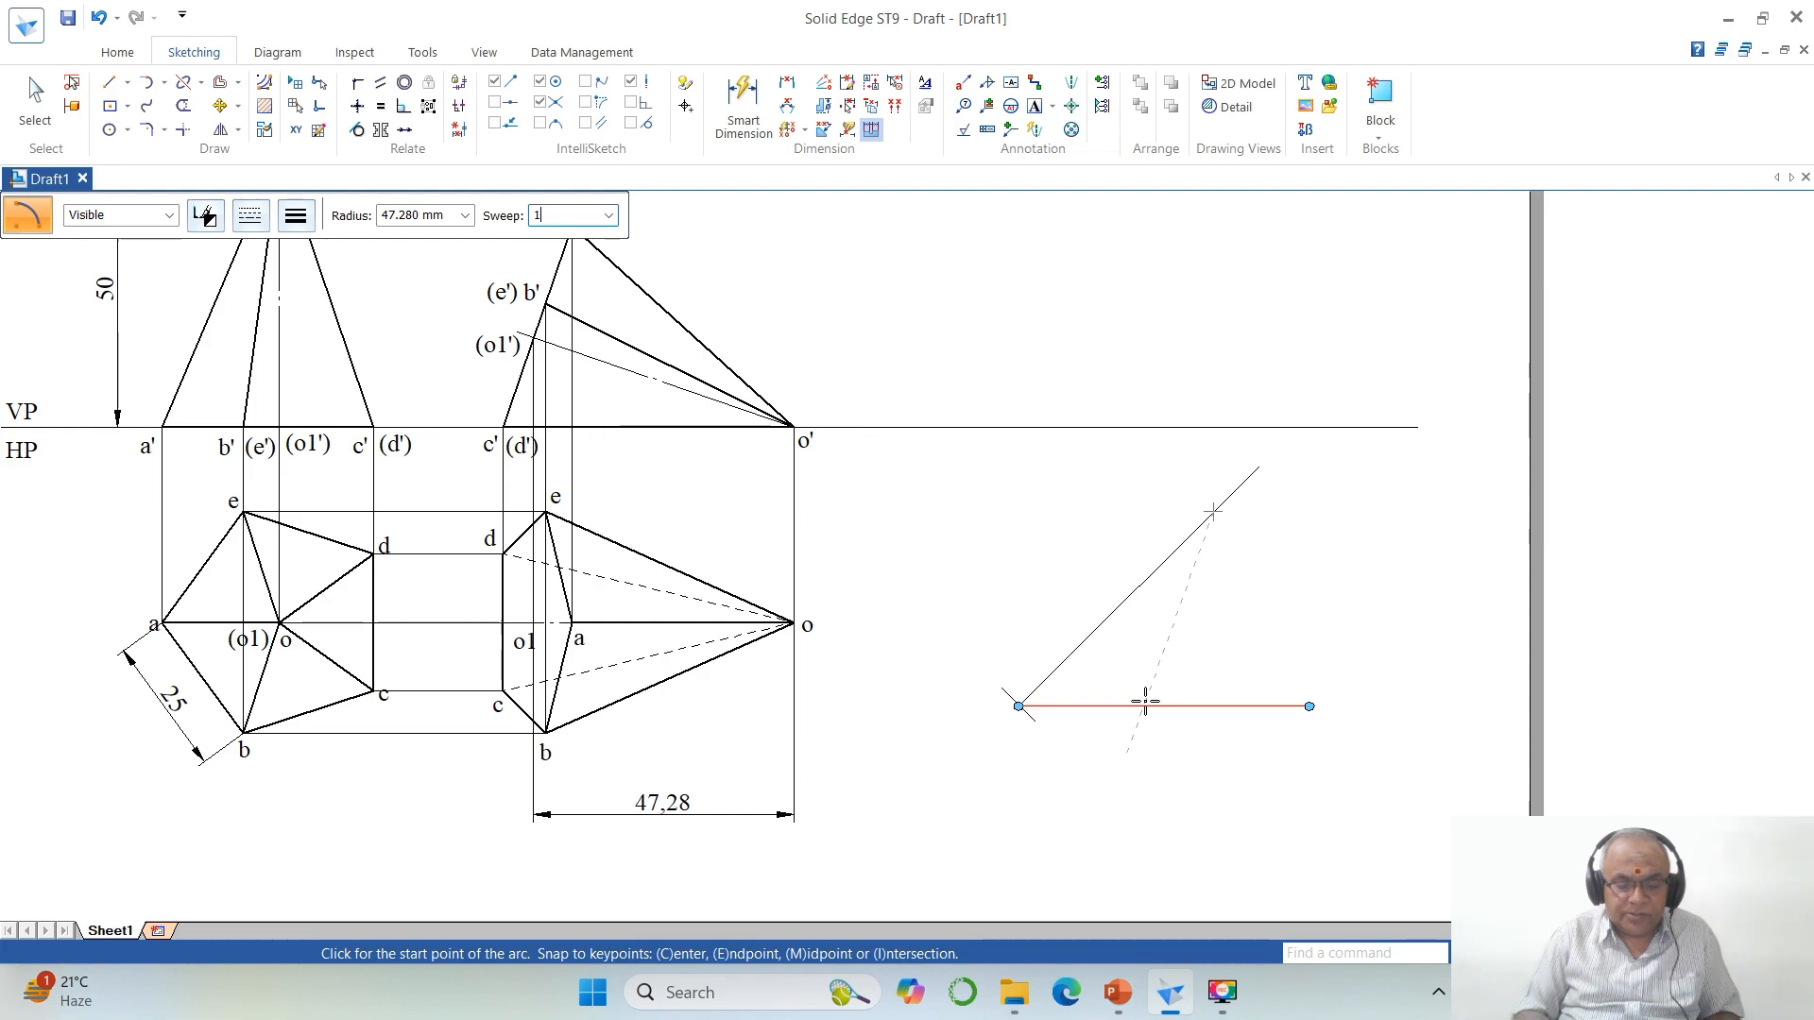
{"action": "type", "text": "0"}
{"action": "key", "text": "Return"}
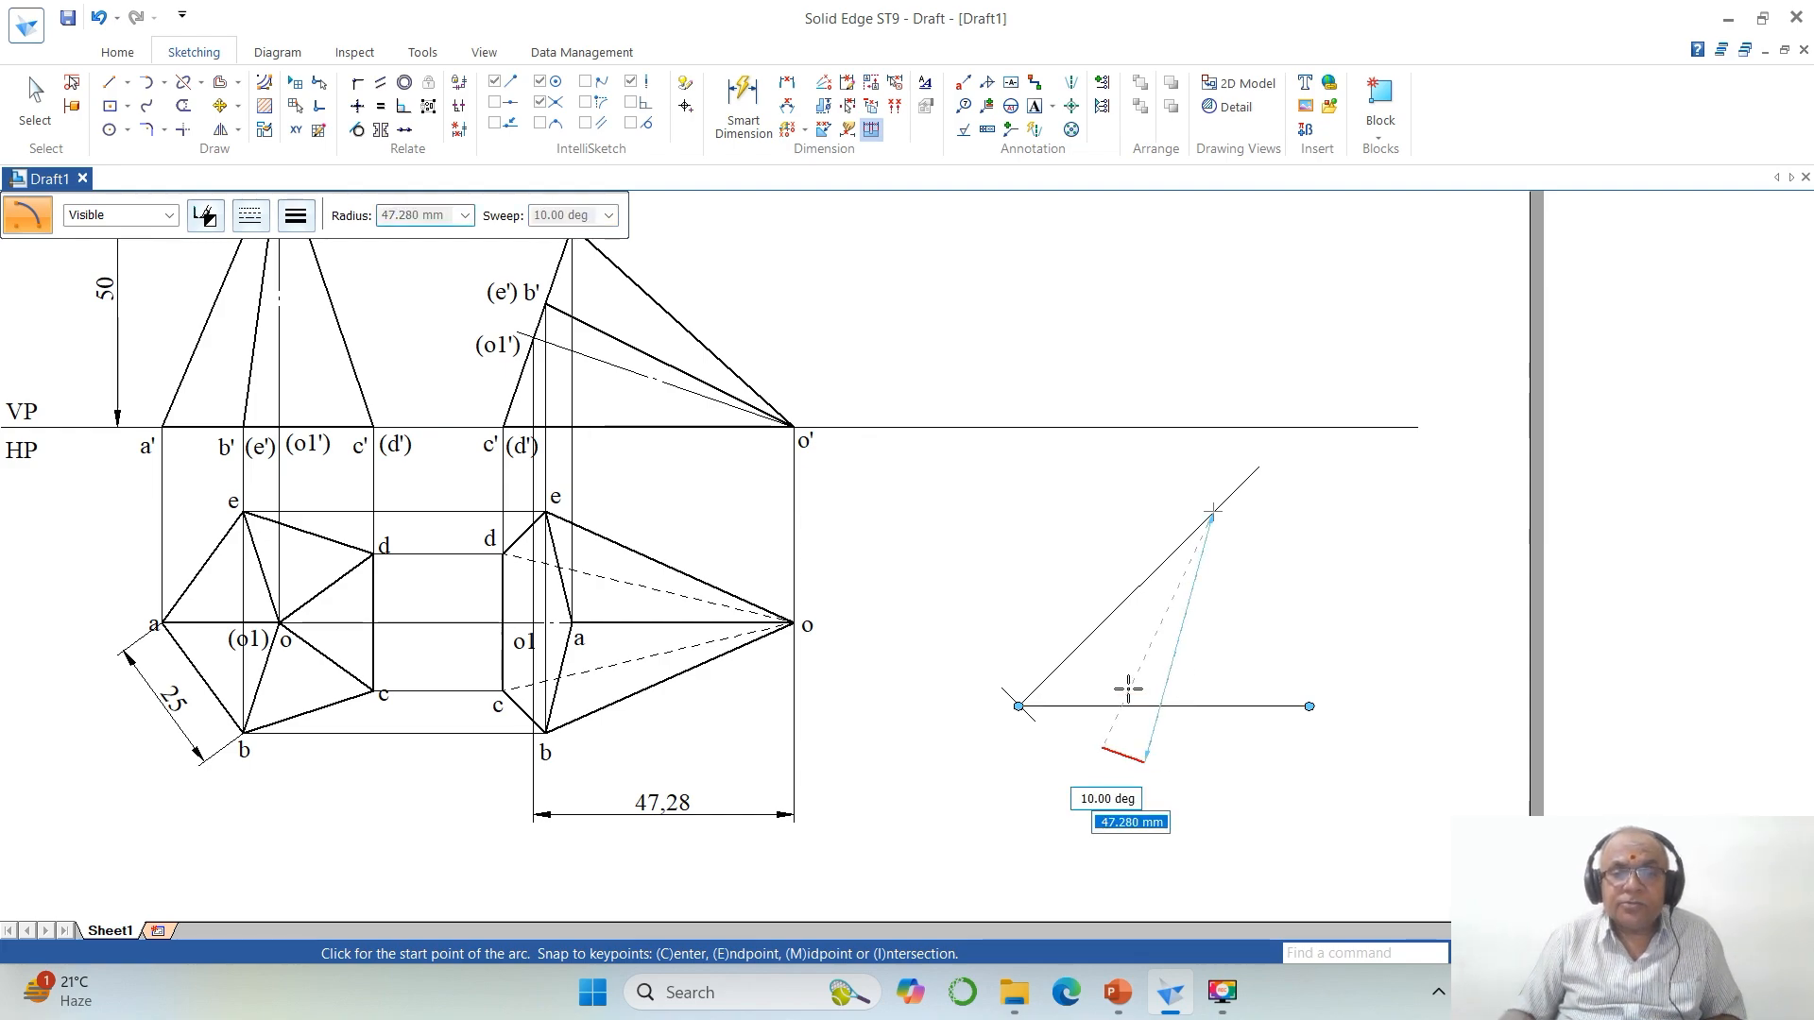
{"action": "left_click", "coordinate": [1087, 630]}
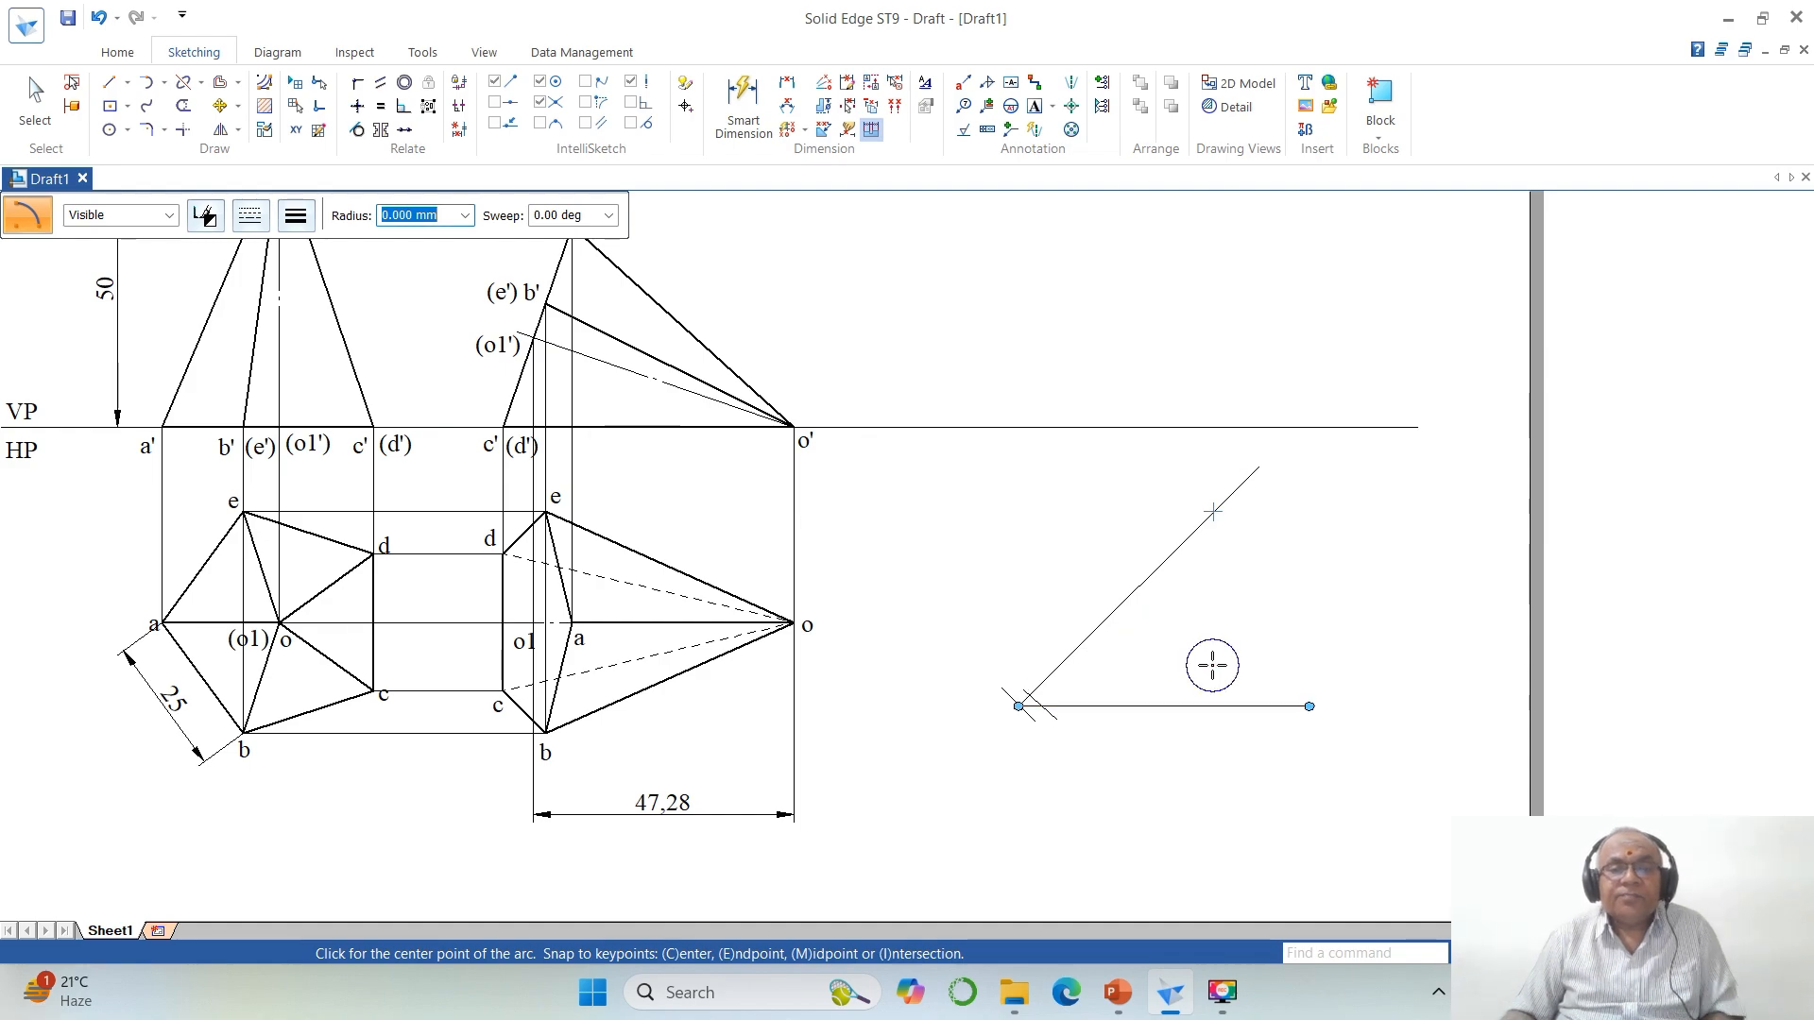
{"action": "key", "text": "Escape"}
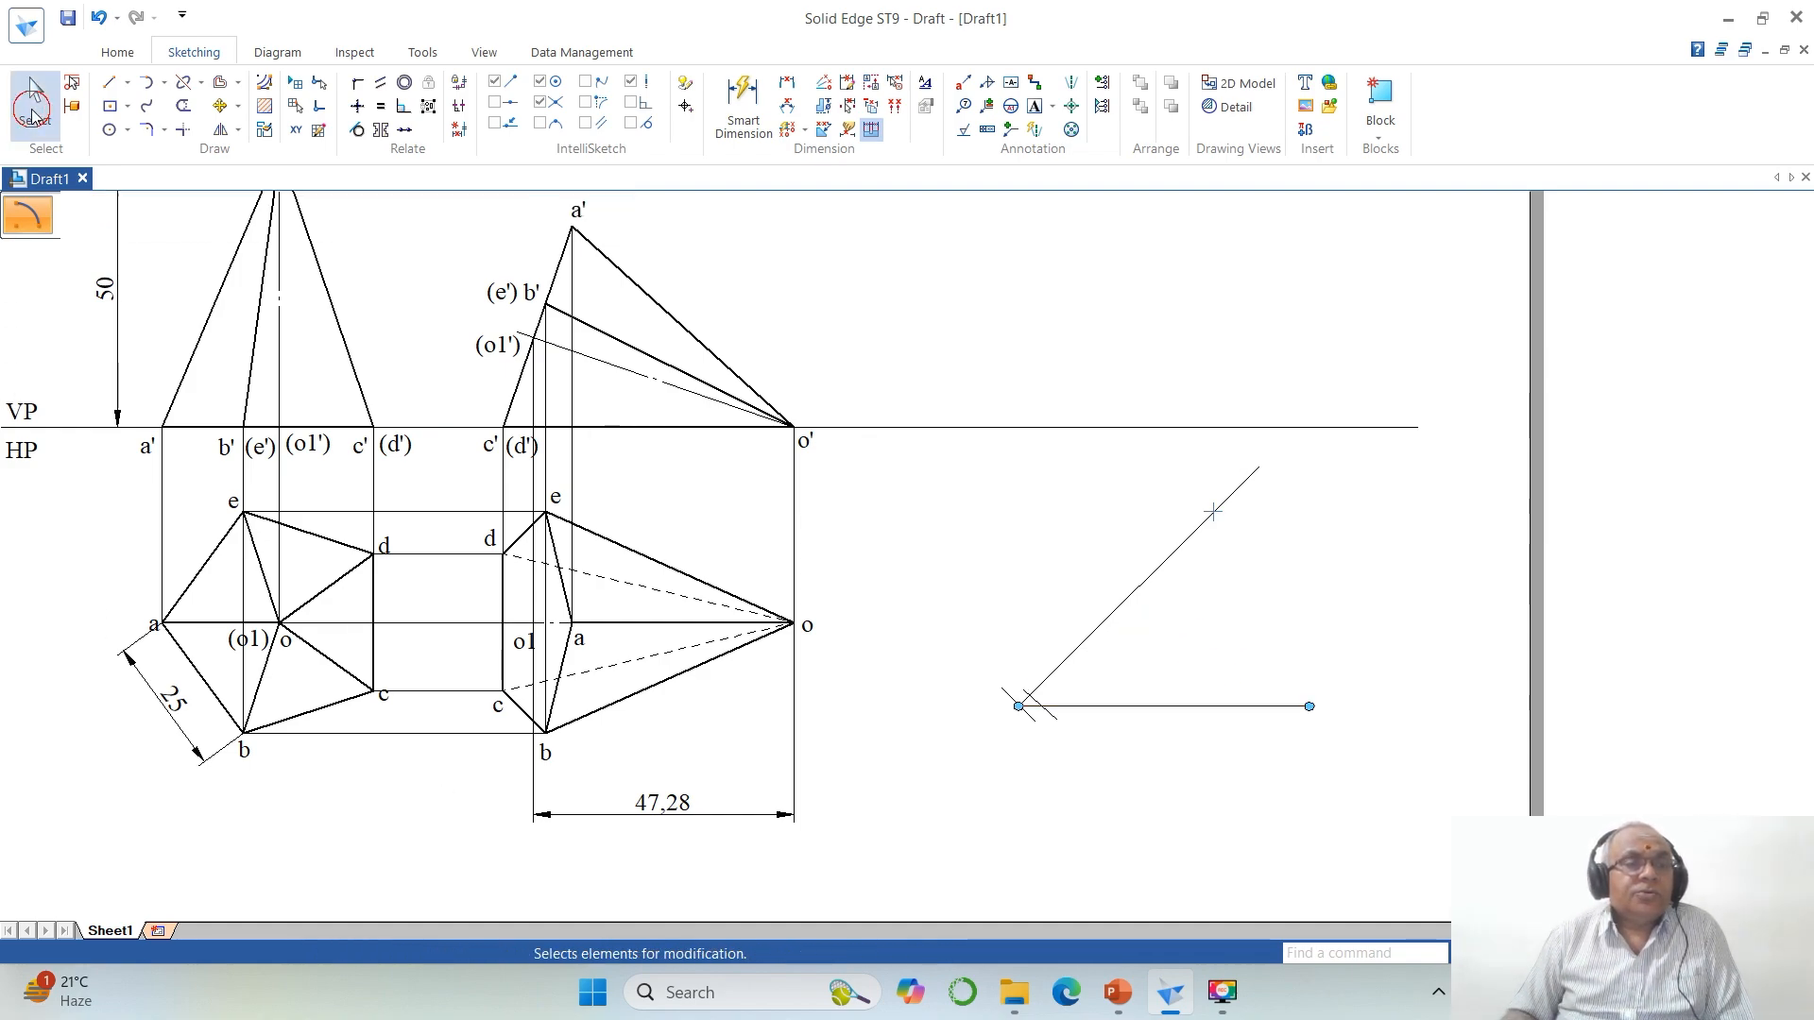
Step: Delete the o1 to o dimension below the second top view and check the new arc's radius
{"action": "left_click", "coordinate": [786, 815]}
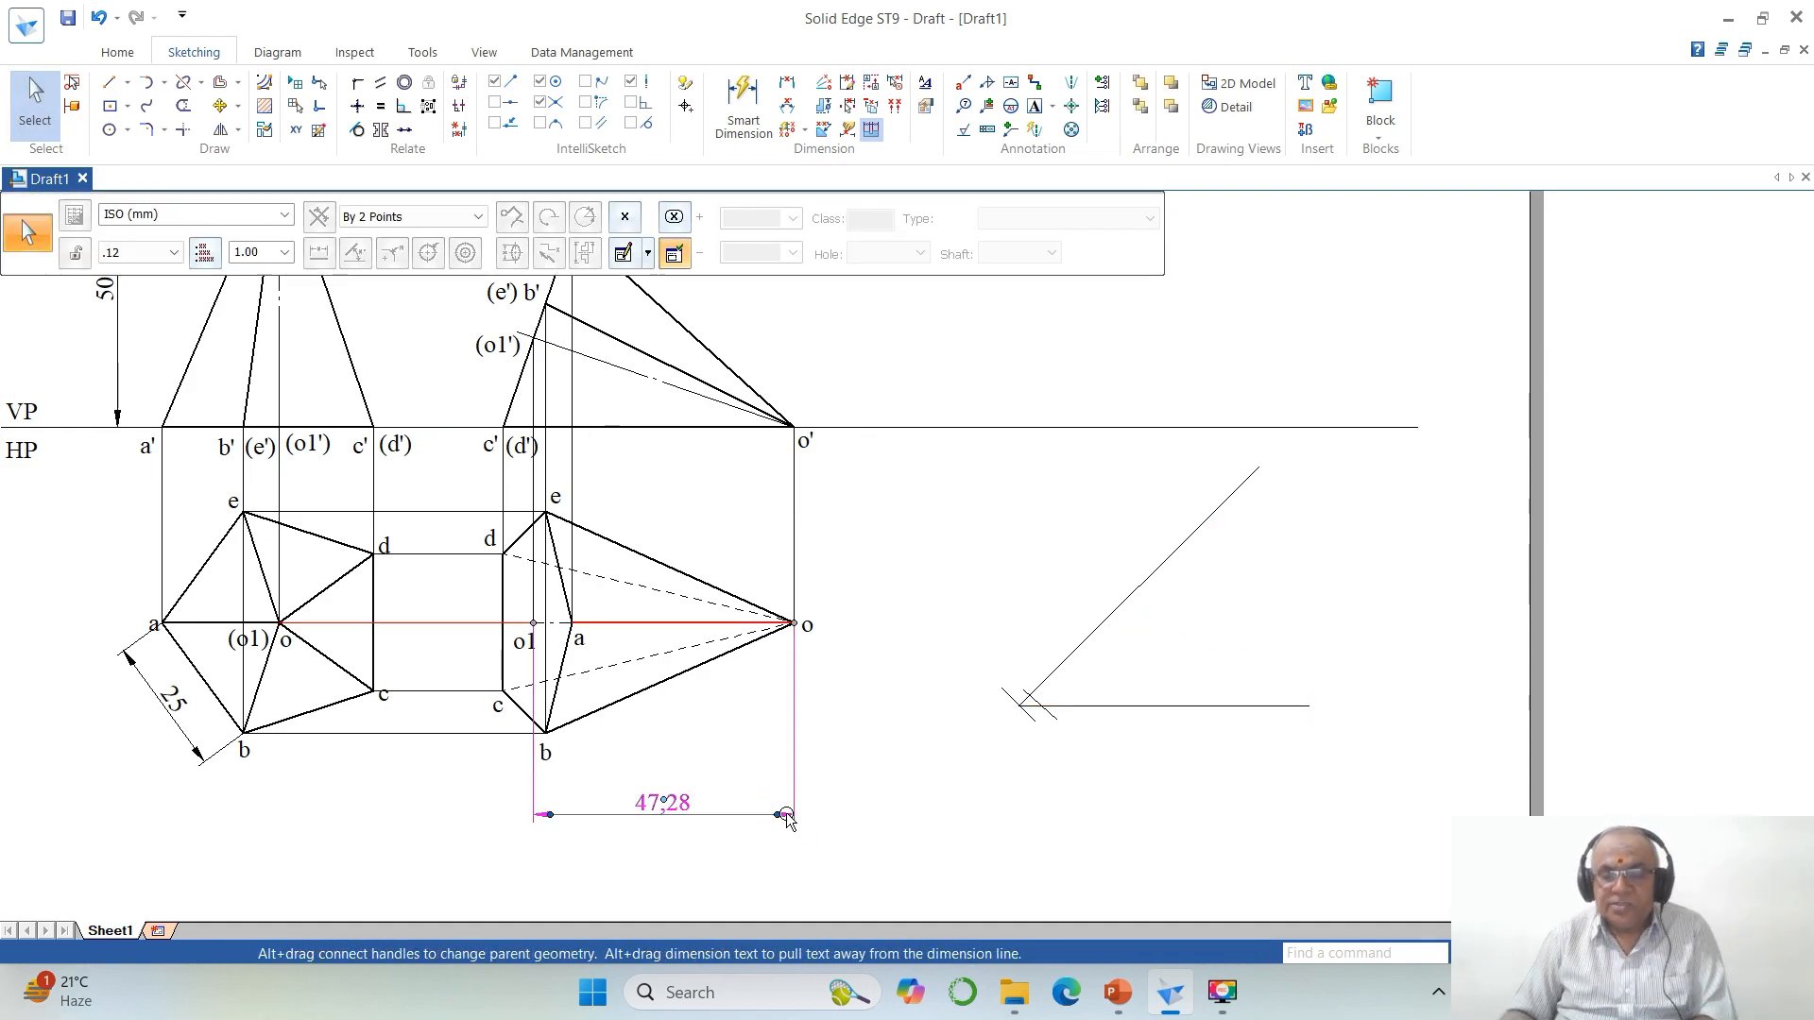
{"action": "key", "text": "Delete"}
{"action": "left_click", "coordinate": [1047, 725]}
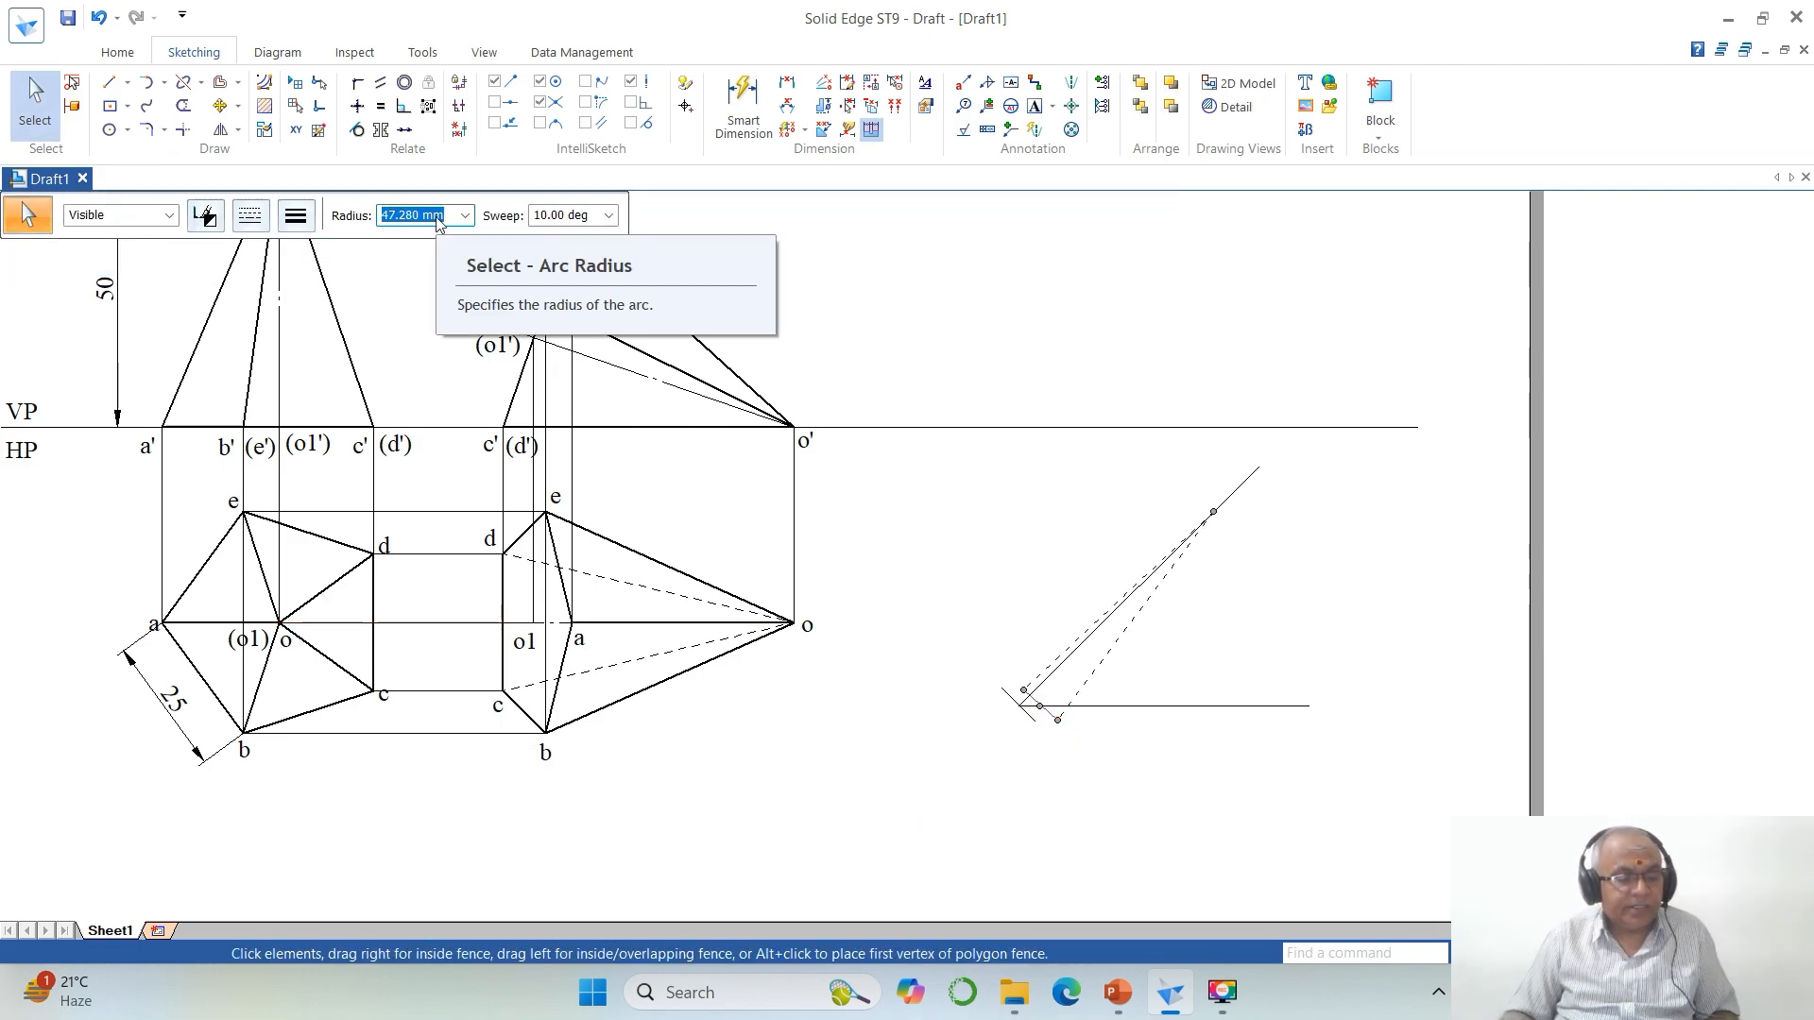
{"action": "key", "text": "Escape"}
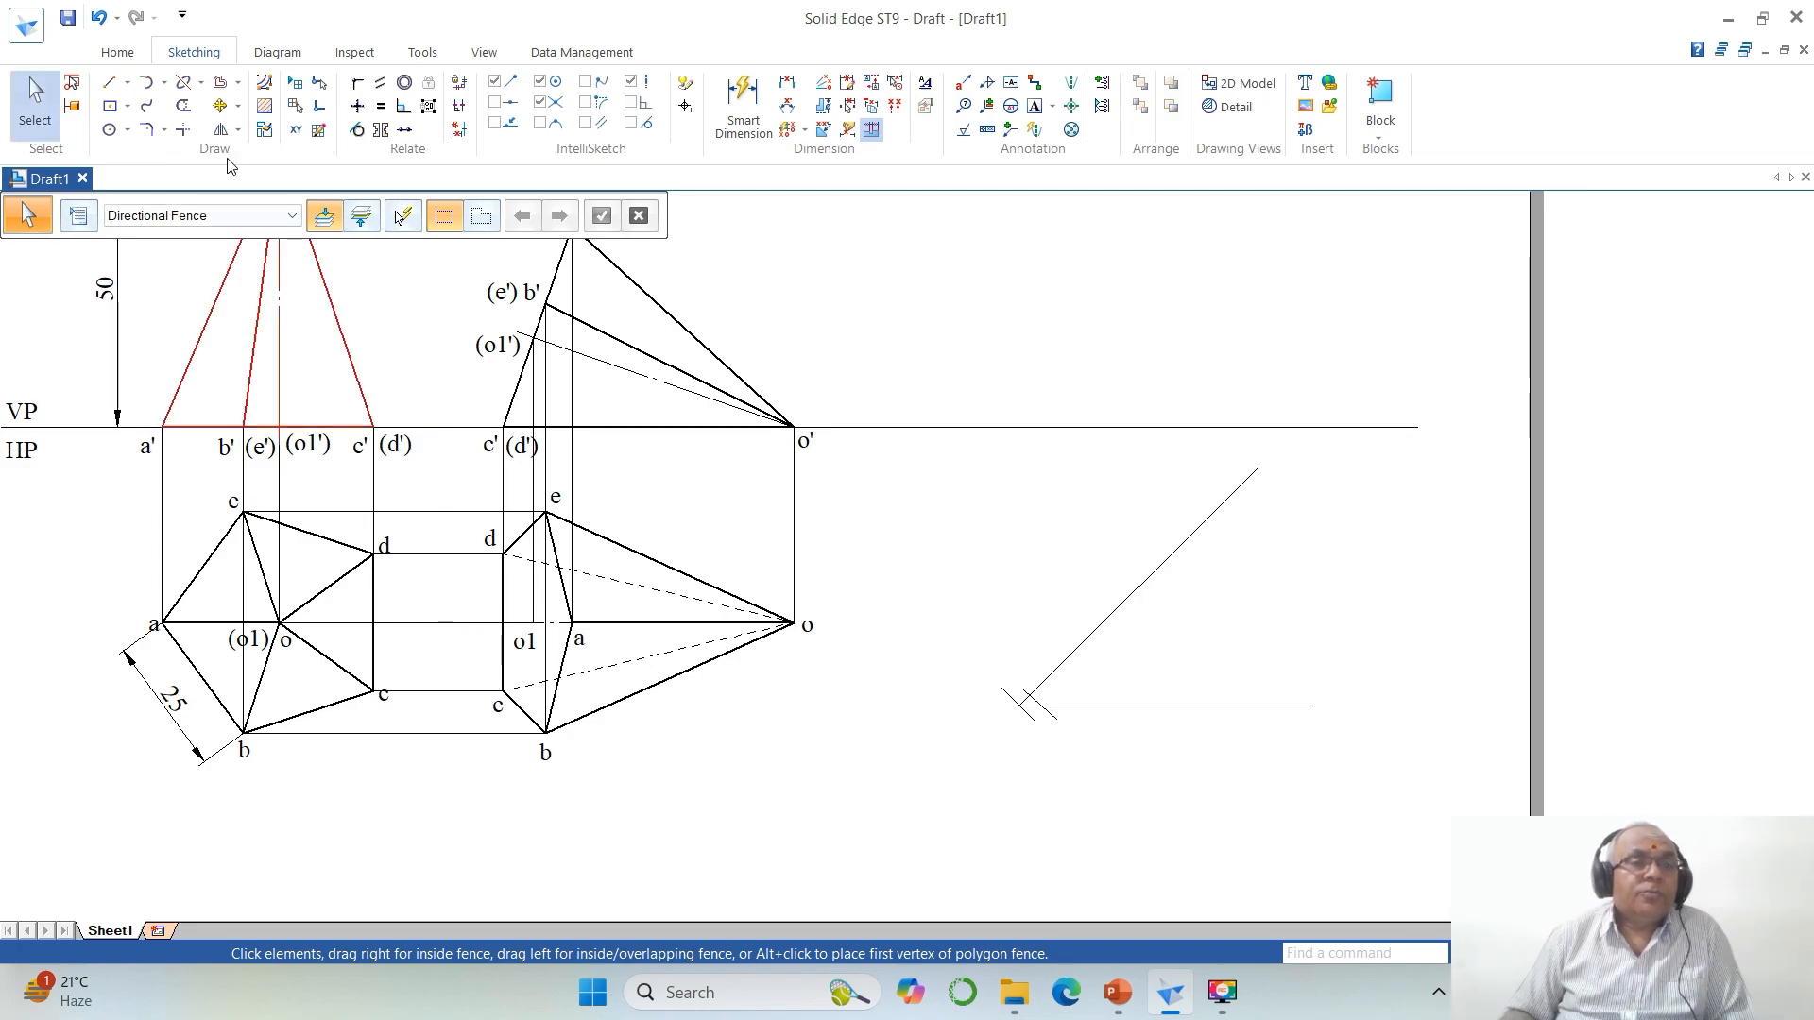
Step: Copy the second top view's pyramid outline from apex o to the arc centre on the inclined line
{"action": "left_click", "coordinate": [220, 106]}
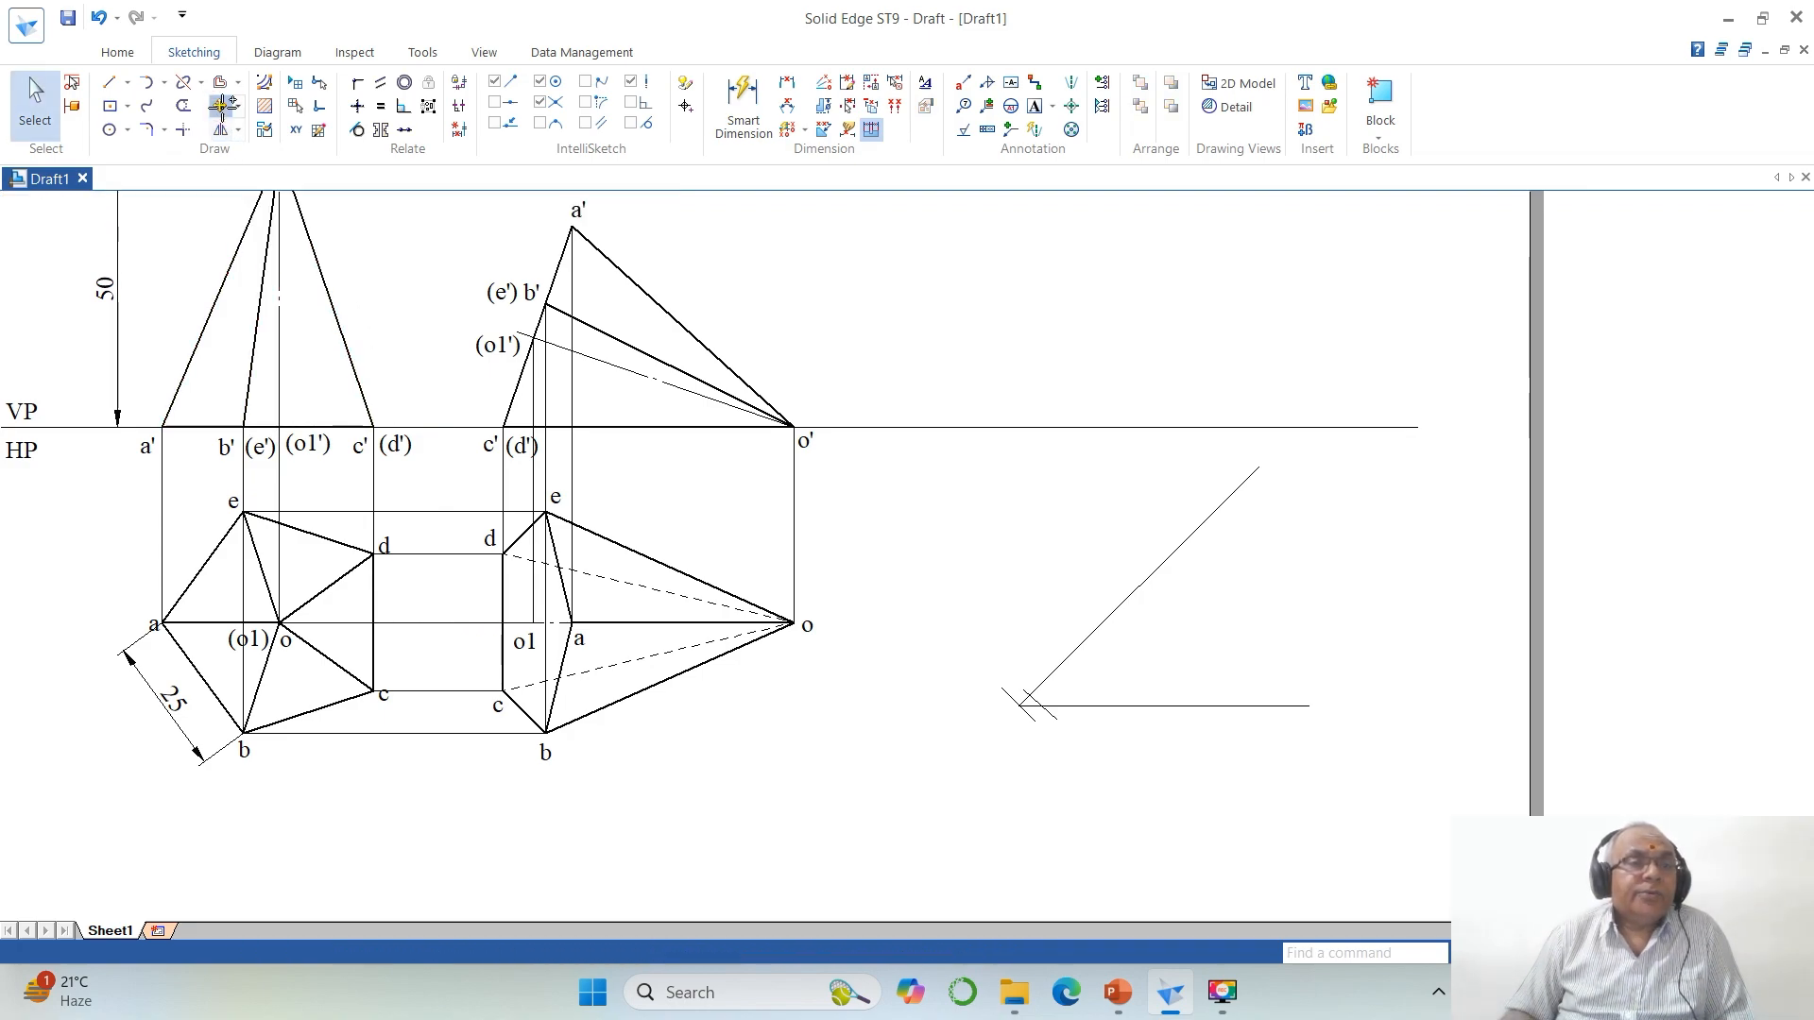
{"action": "left_click", "coordinate": [728, 621]}
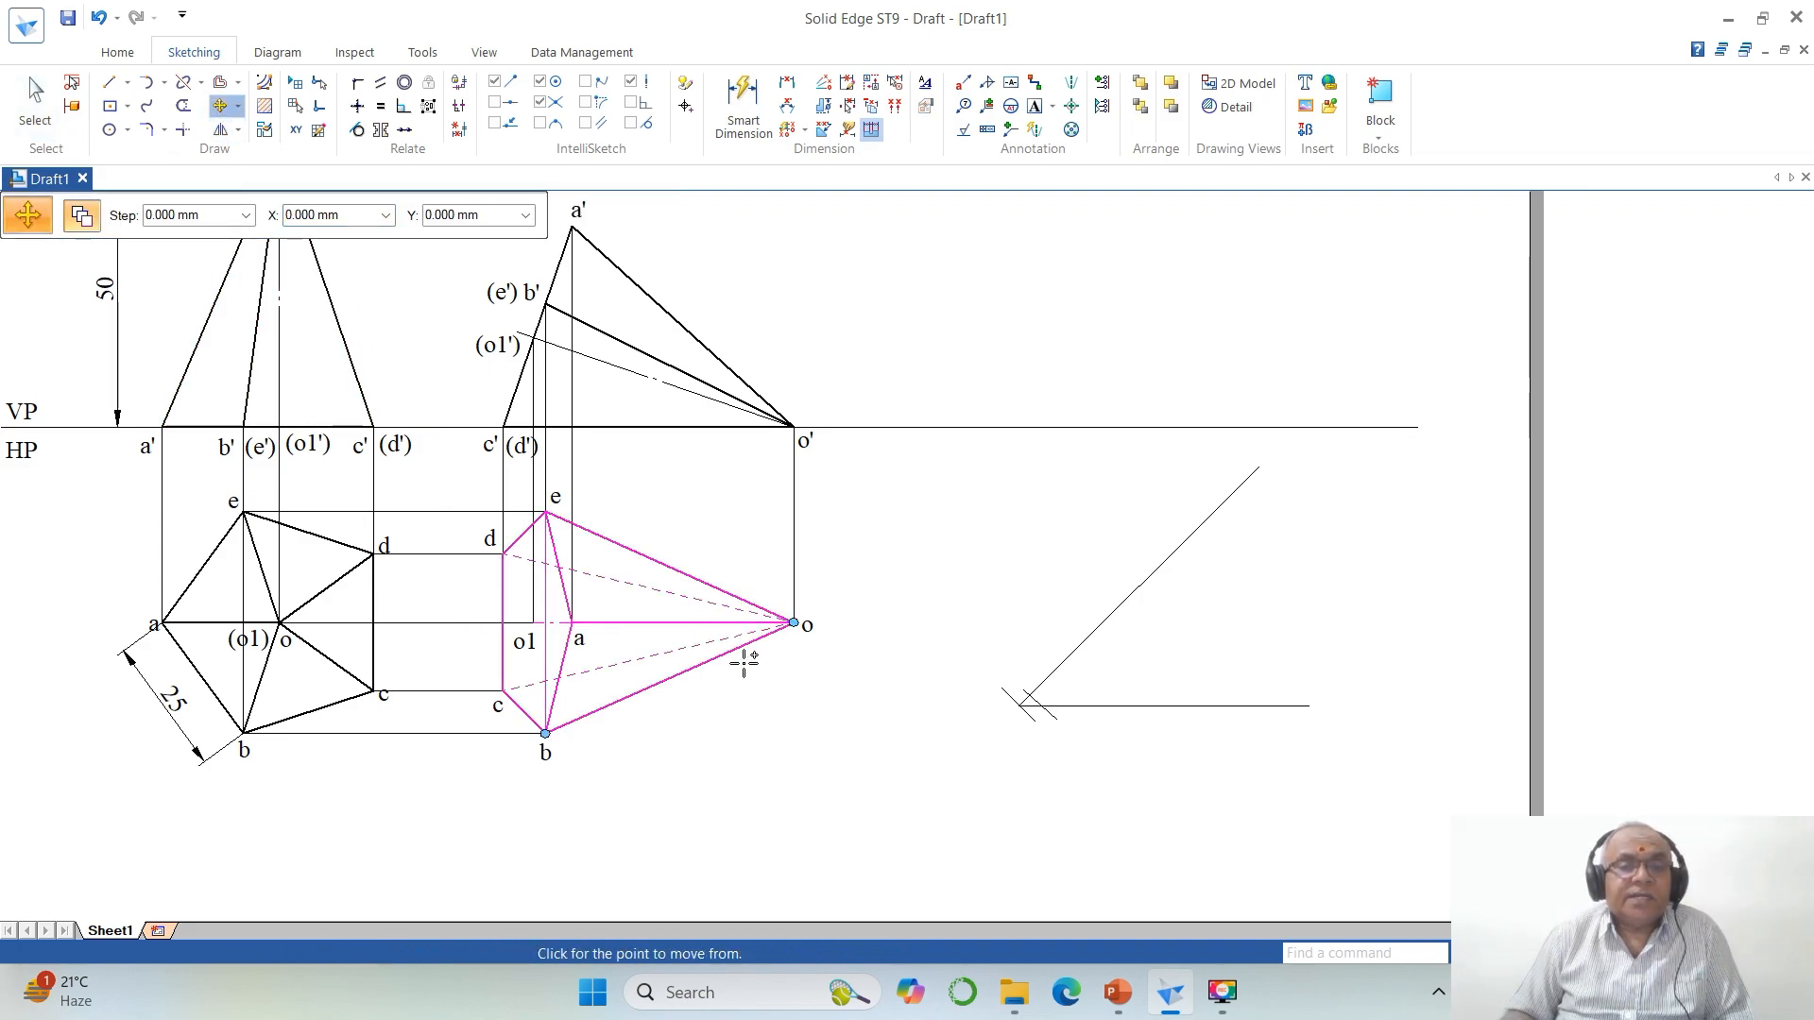
{"action": "left_click", "coordinate": [792, 623]}
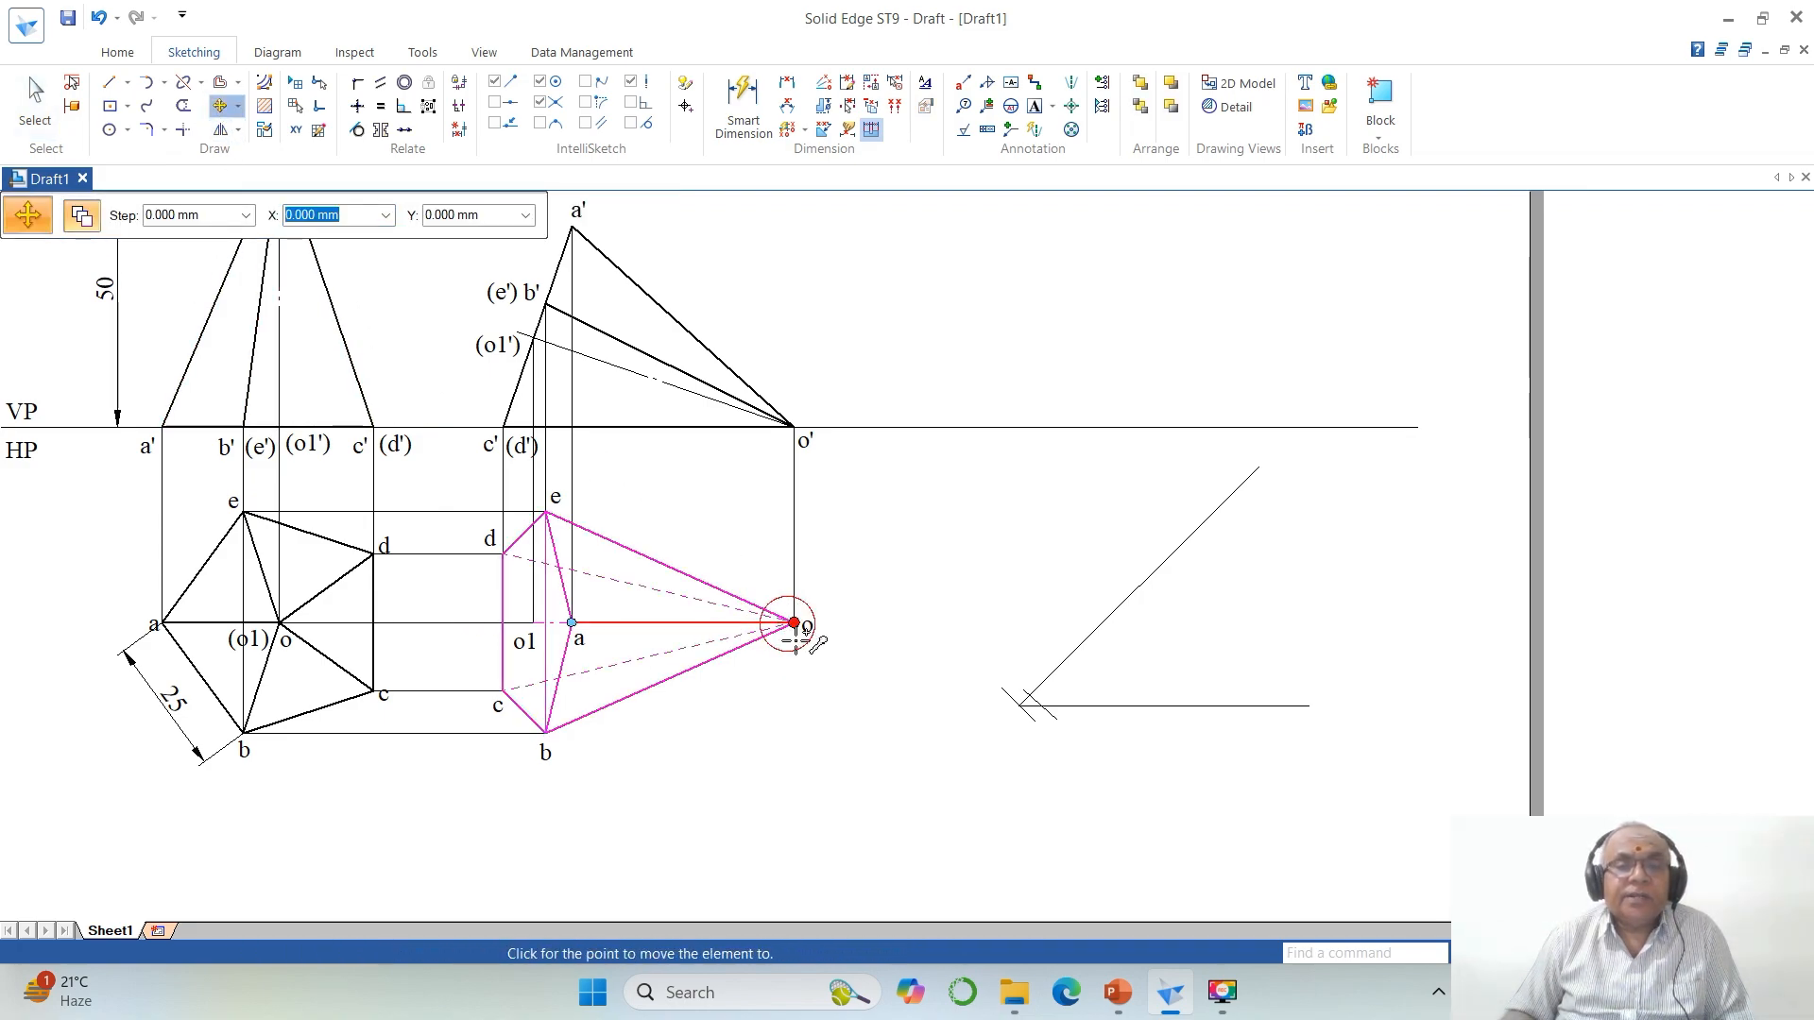
{"action": "left_click", "coordinate": [1213, 511]}
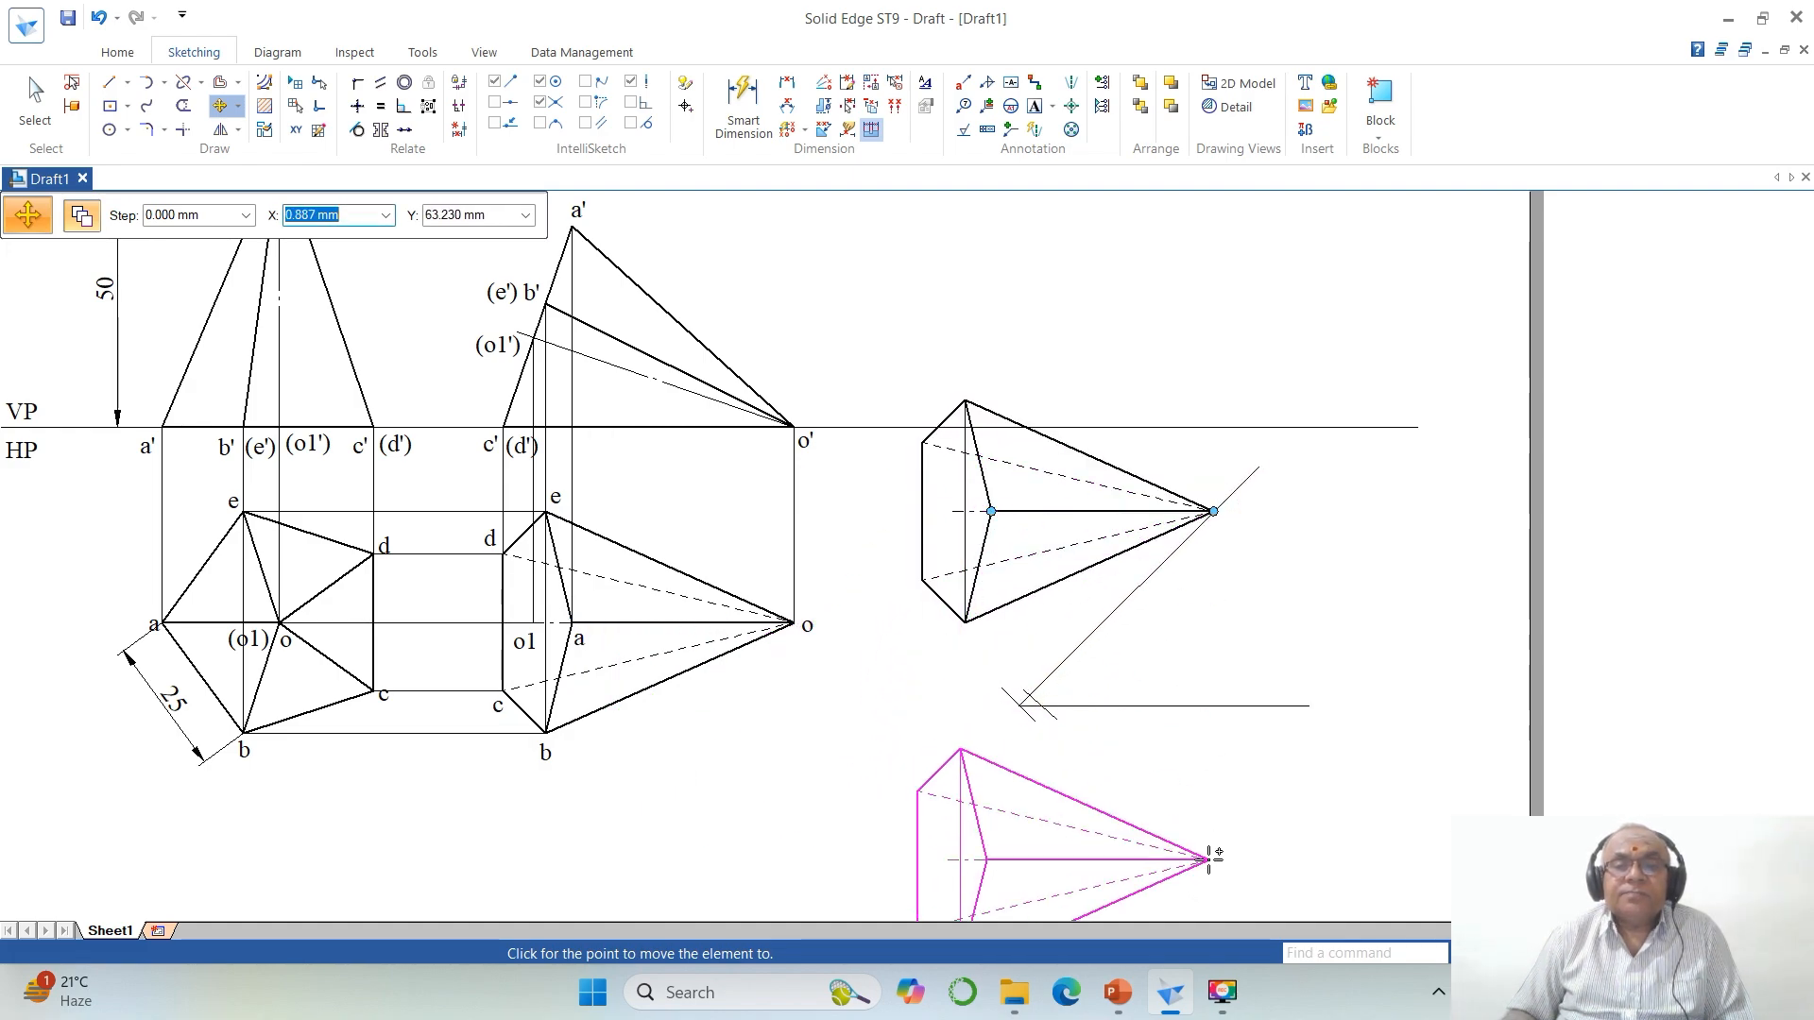
Step: Rotate the copied pyramid outline about its apex by about 48.4 degrees, aligning its axis with the second arc's intersection on the horizontal line
{"action": "key", "text": "Escape"}
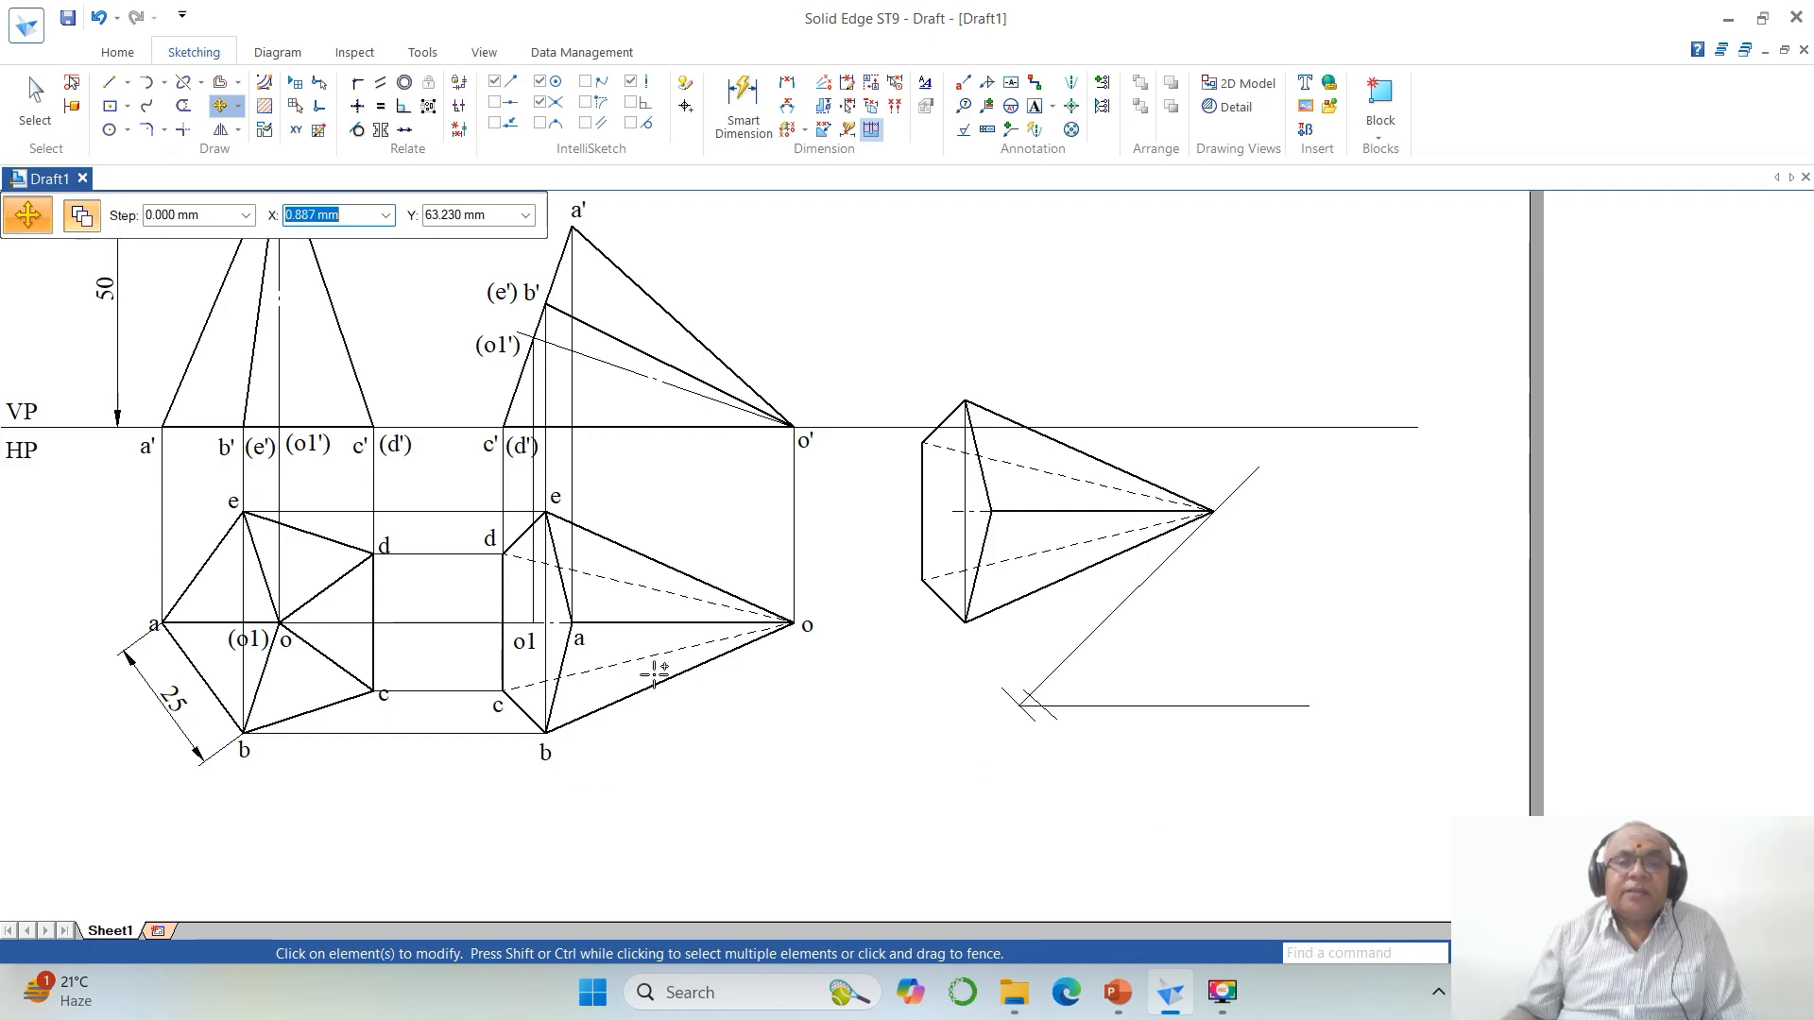
{"action": "left_click", "coordinate": [960, 514]}
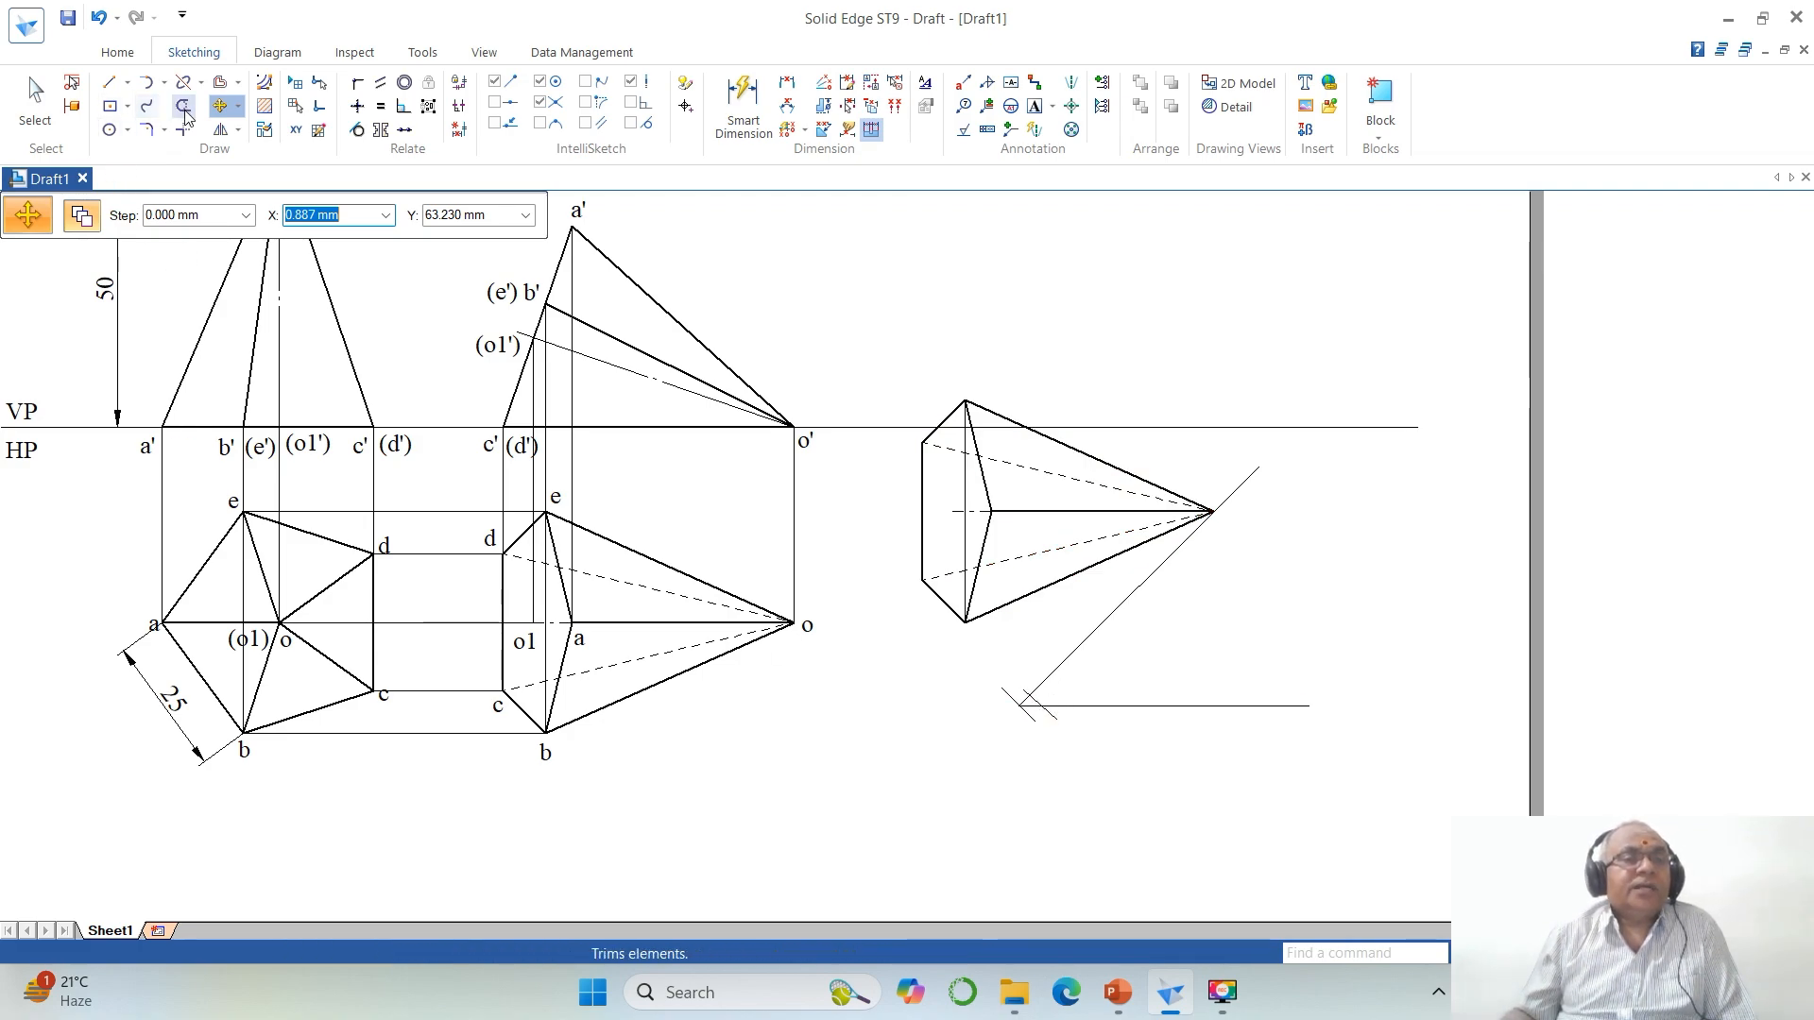
{"action": "left_click", "coordinate": [231, 115]}
{"action": "left_click", "coordinate": [238, 106]}
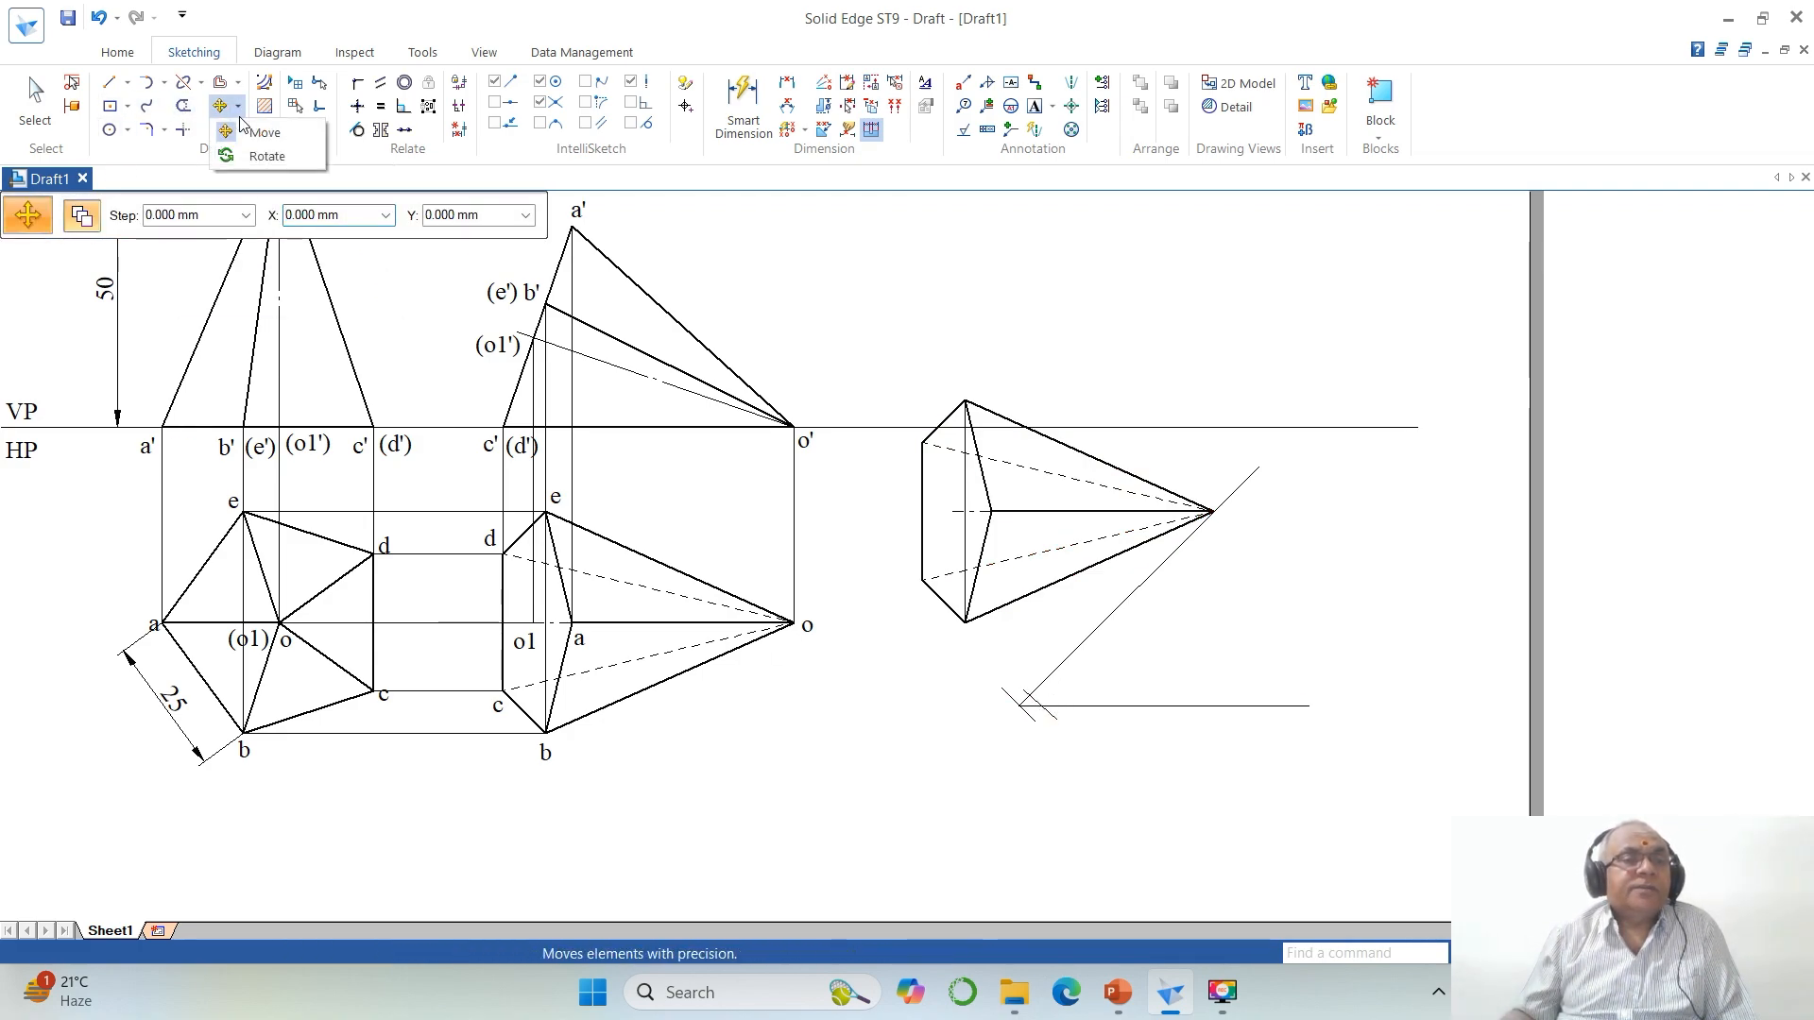
{"action": "left_click", "coordinate": [253, 155]}
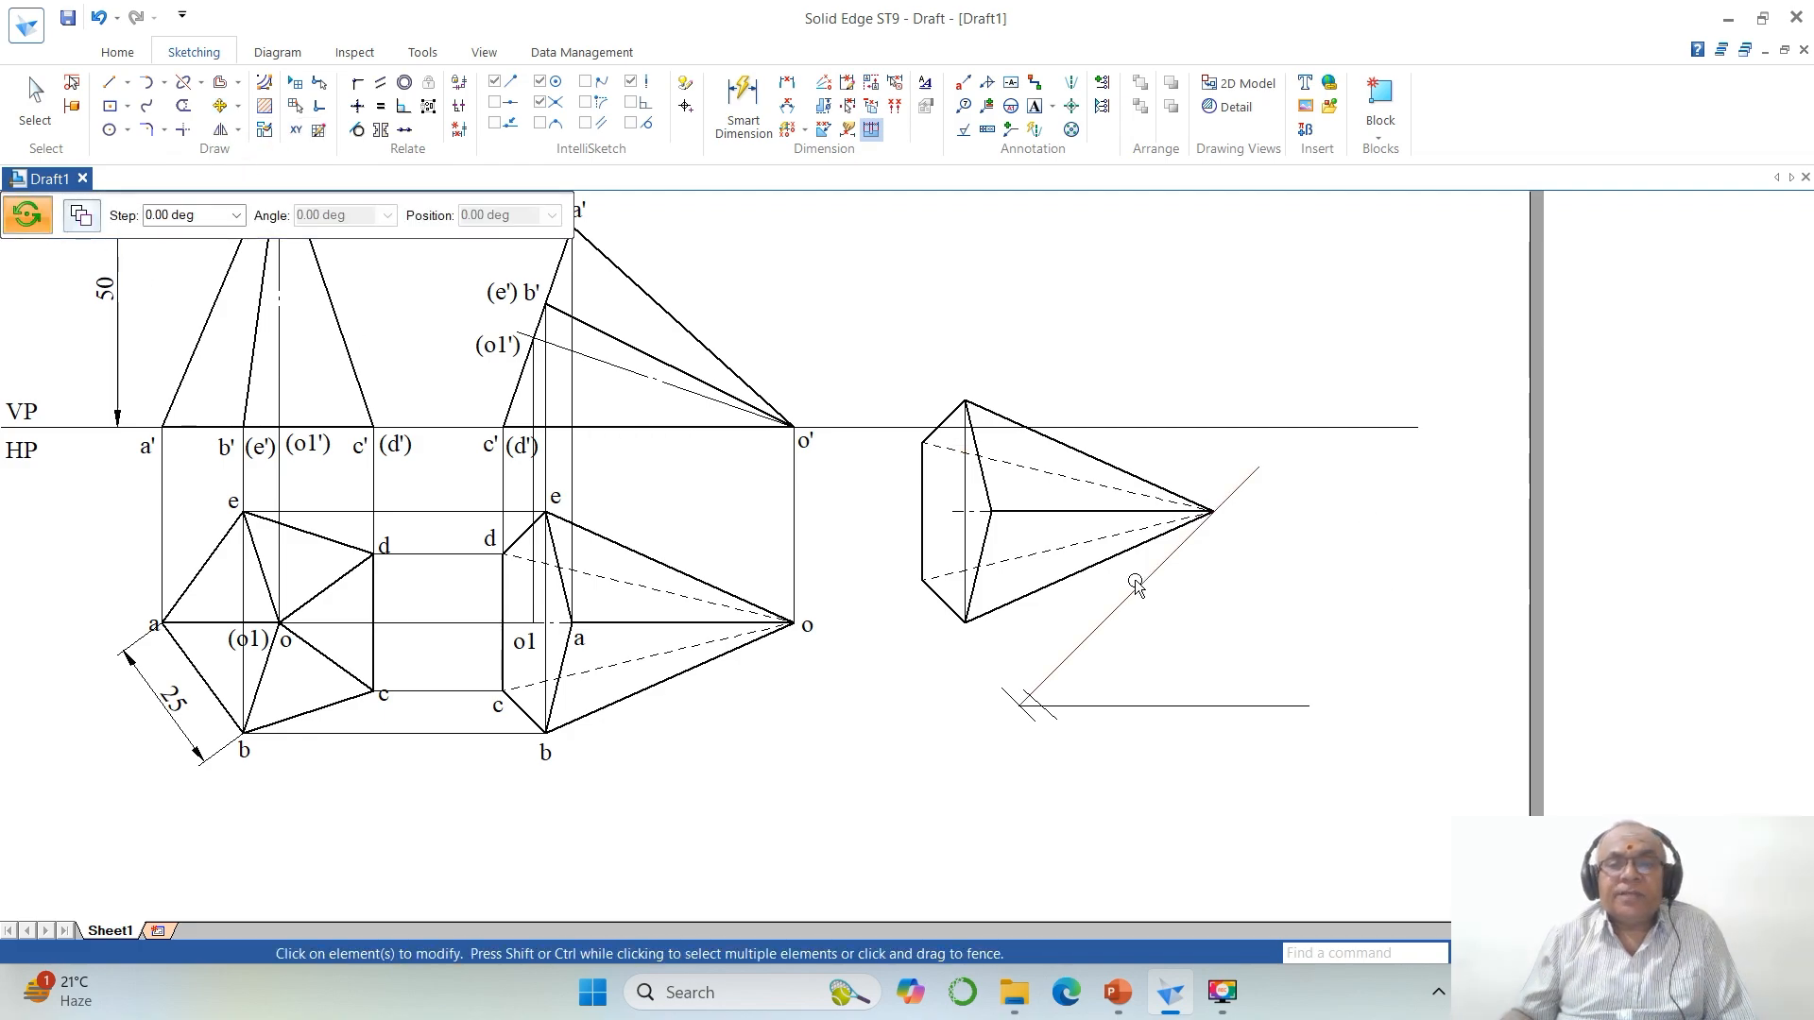
{"action": "left_click", "coordinate": [1128, 527]}
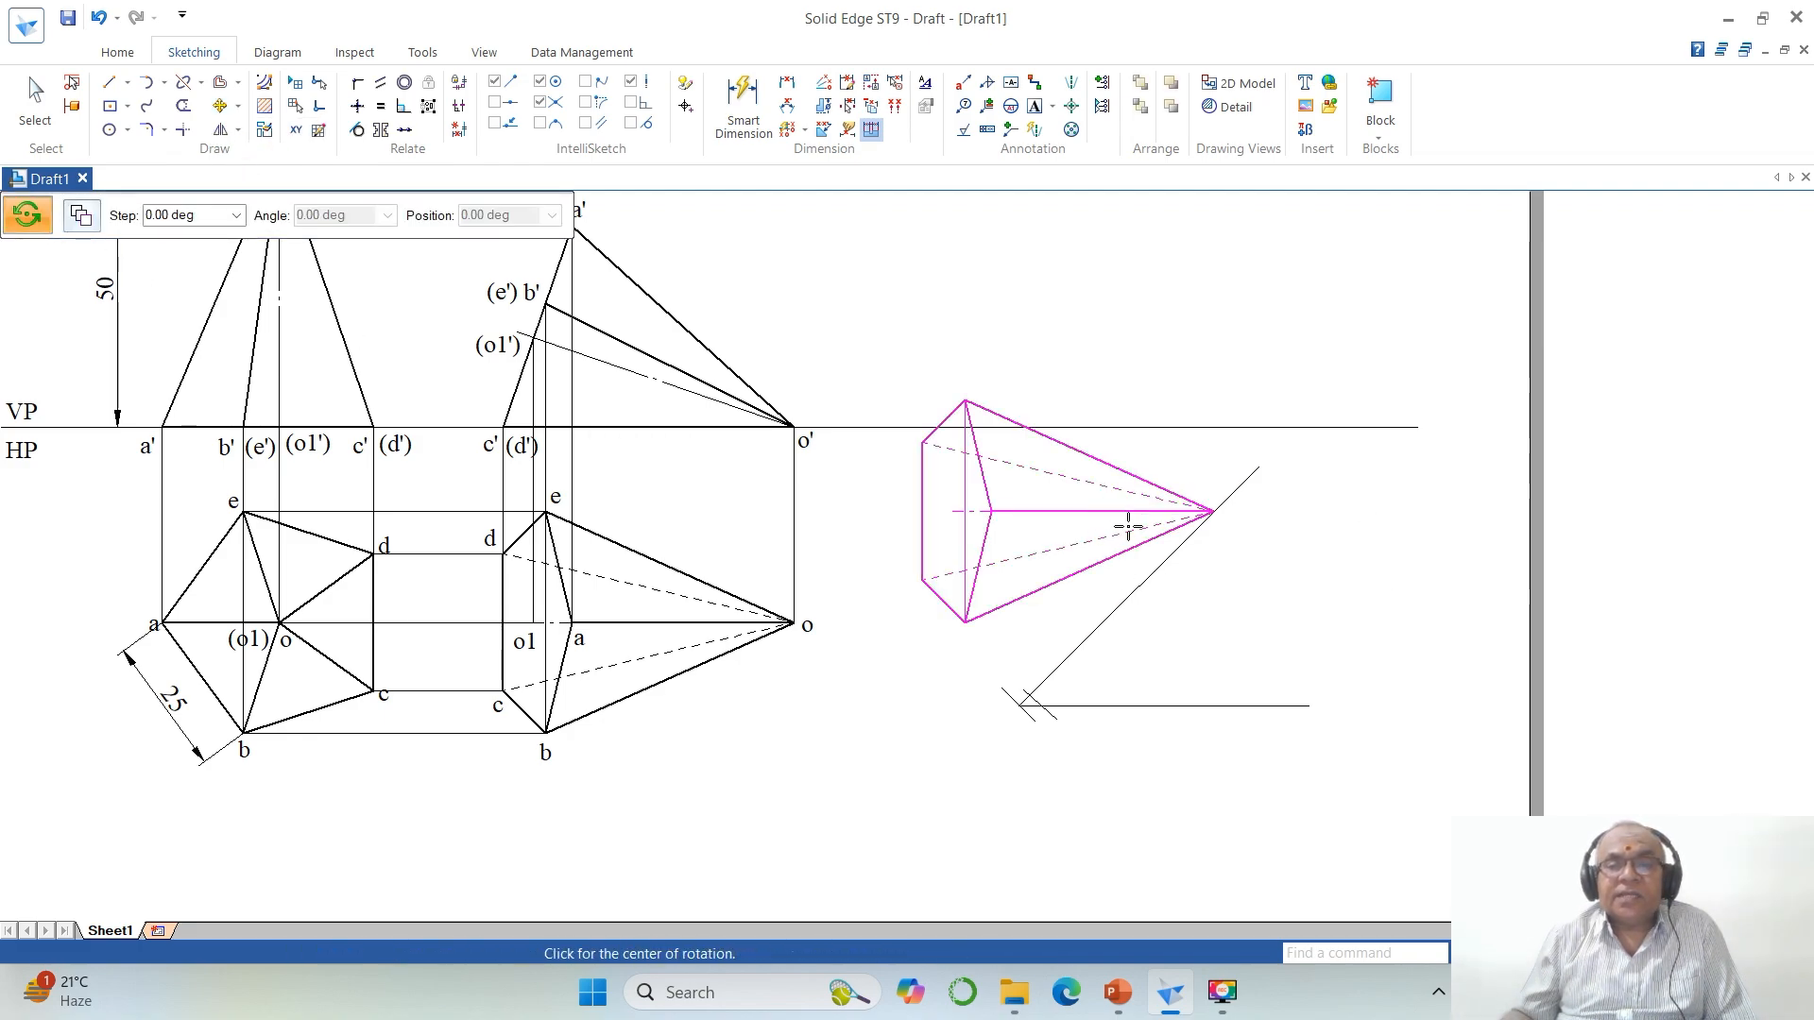
{"action": "left_click", "coordinate": [1212, 511]}
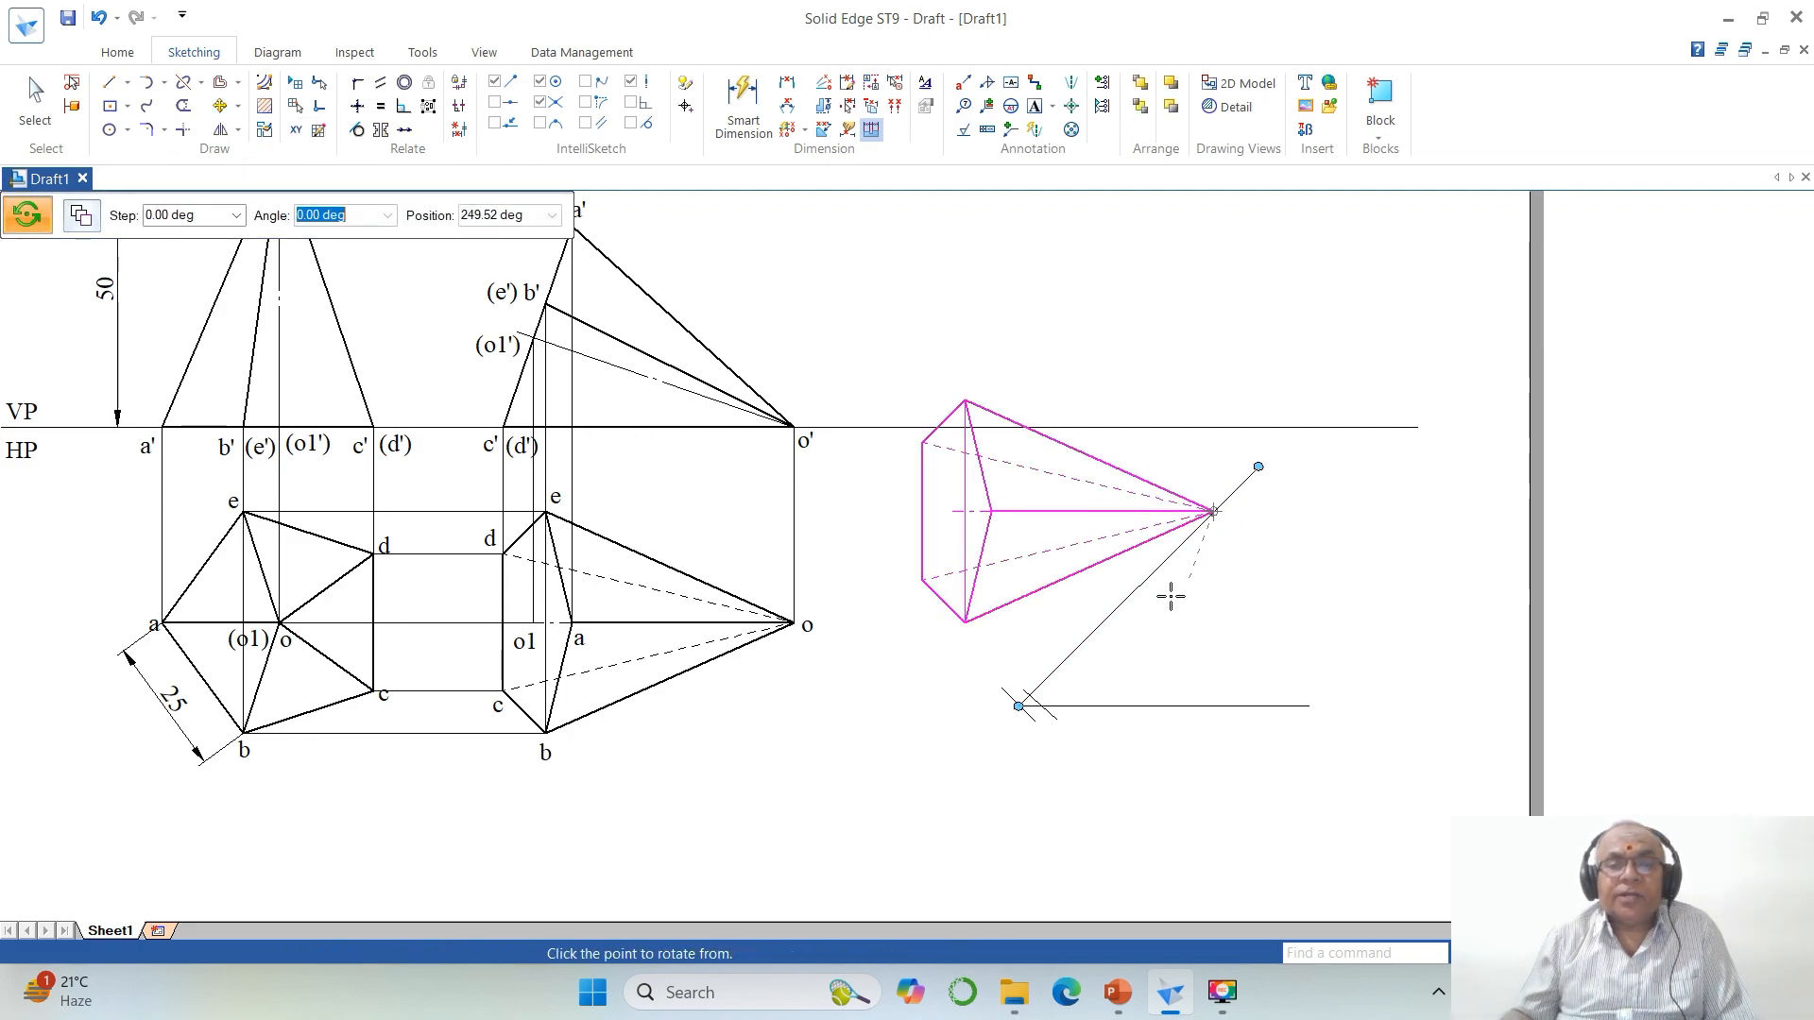
{"action": "left_click", "coordinate": [986, 514]}
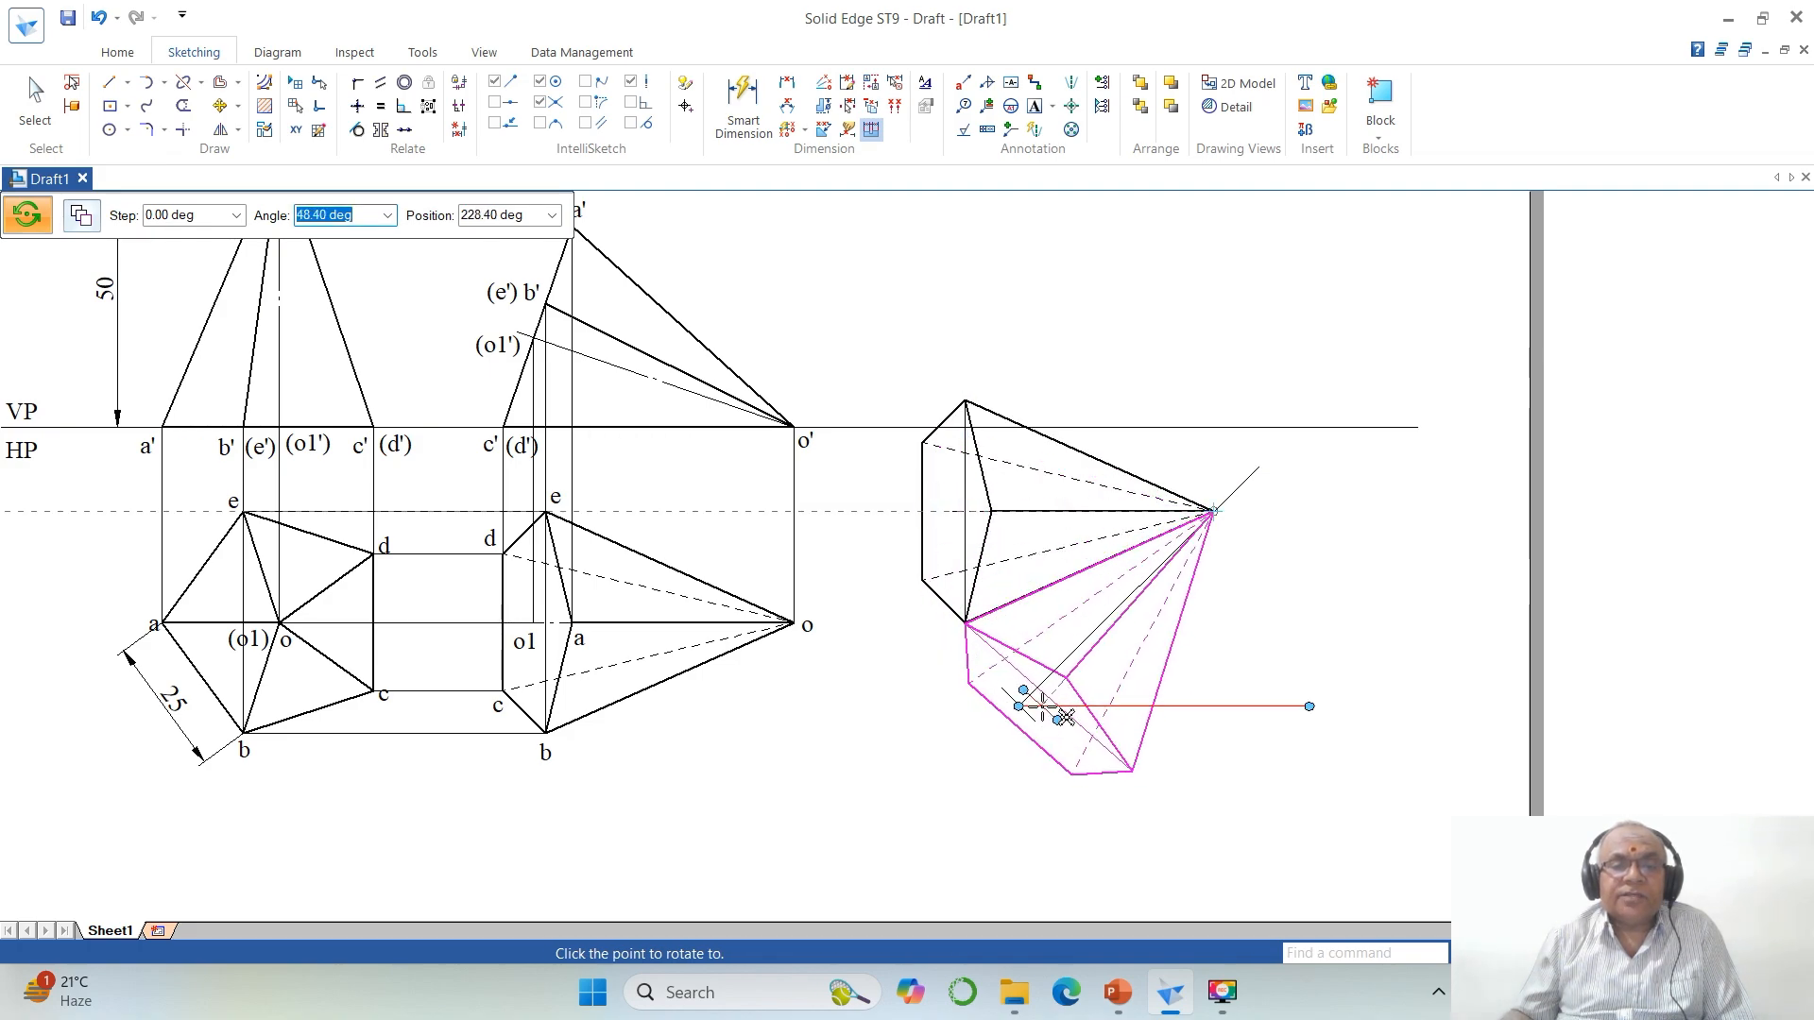
{"action": "left_click", "coordinate": [1042, 706]}
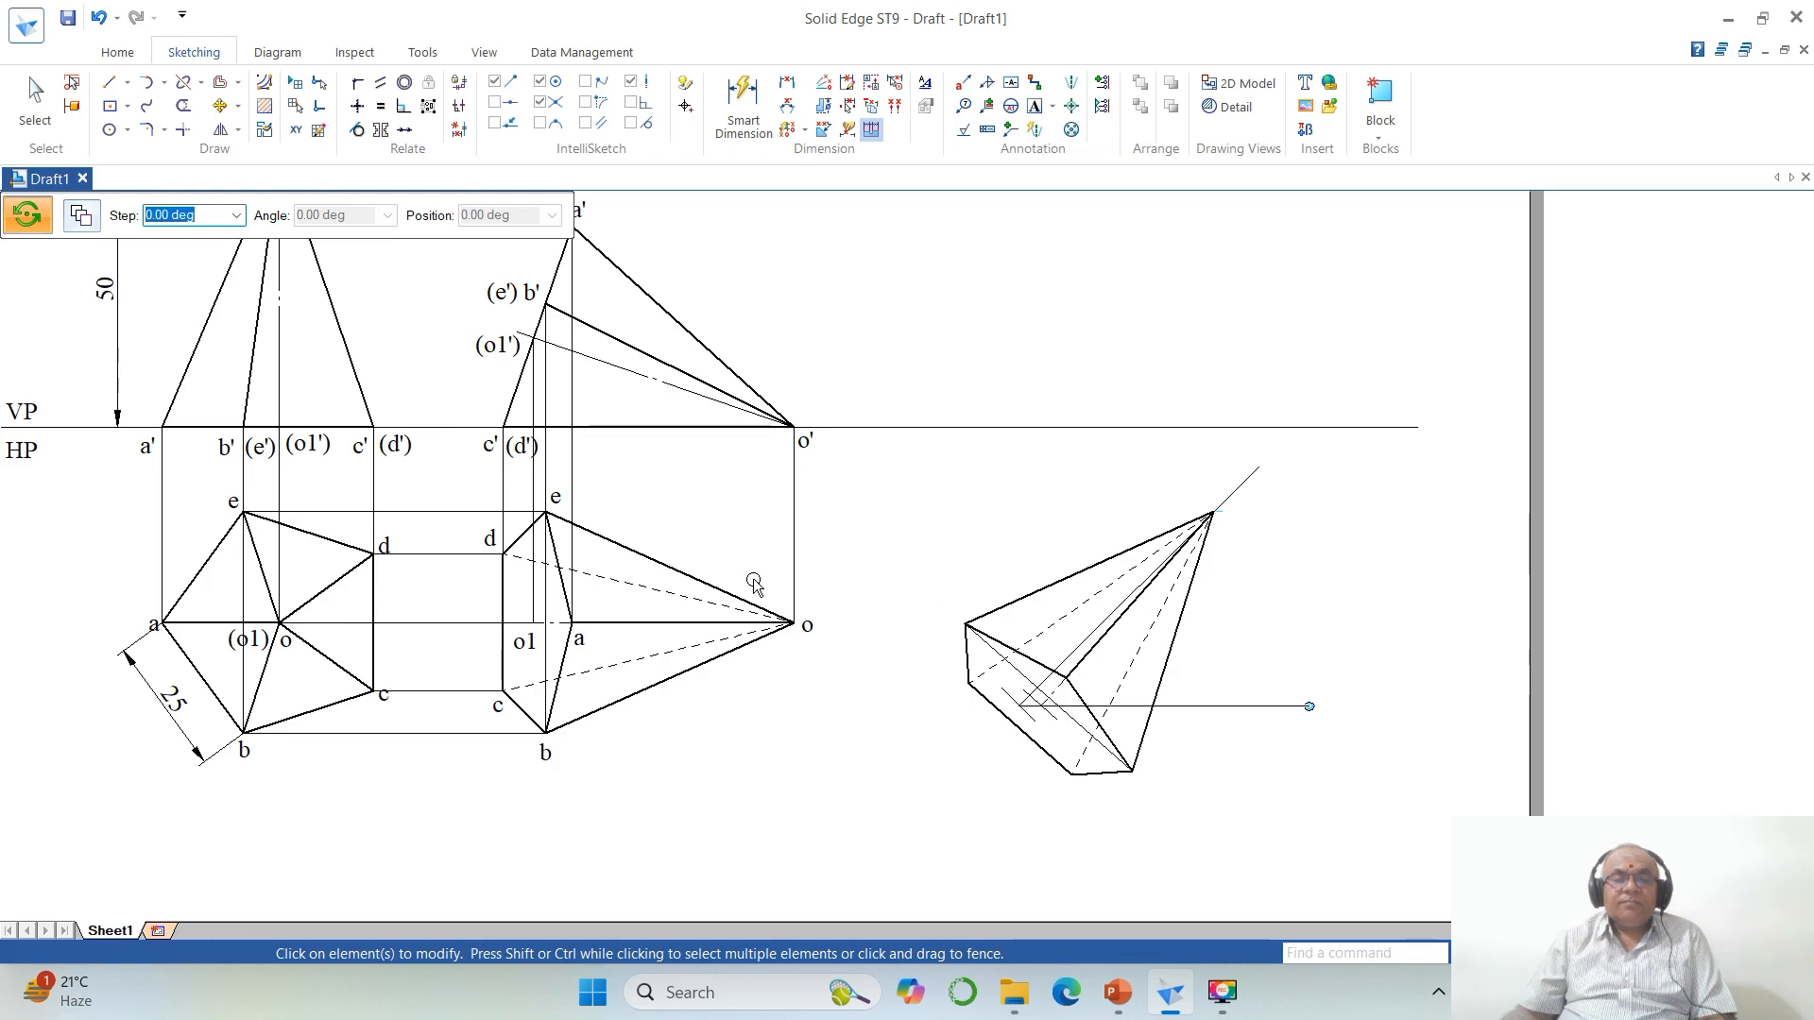
Step: Split the horizontal construction line just beyond the pyramid's base edge and delete its outer portion
{"action": "left_click", "coordinate": [184, 83]}
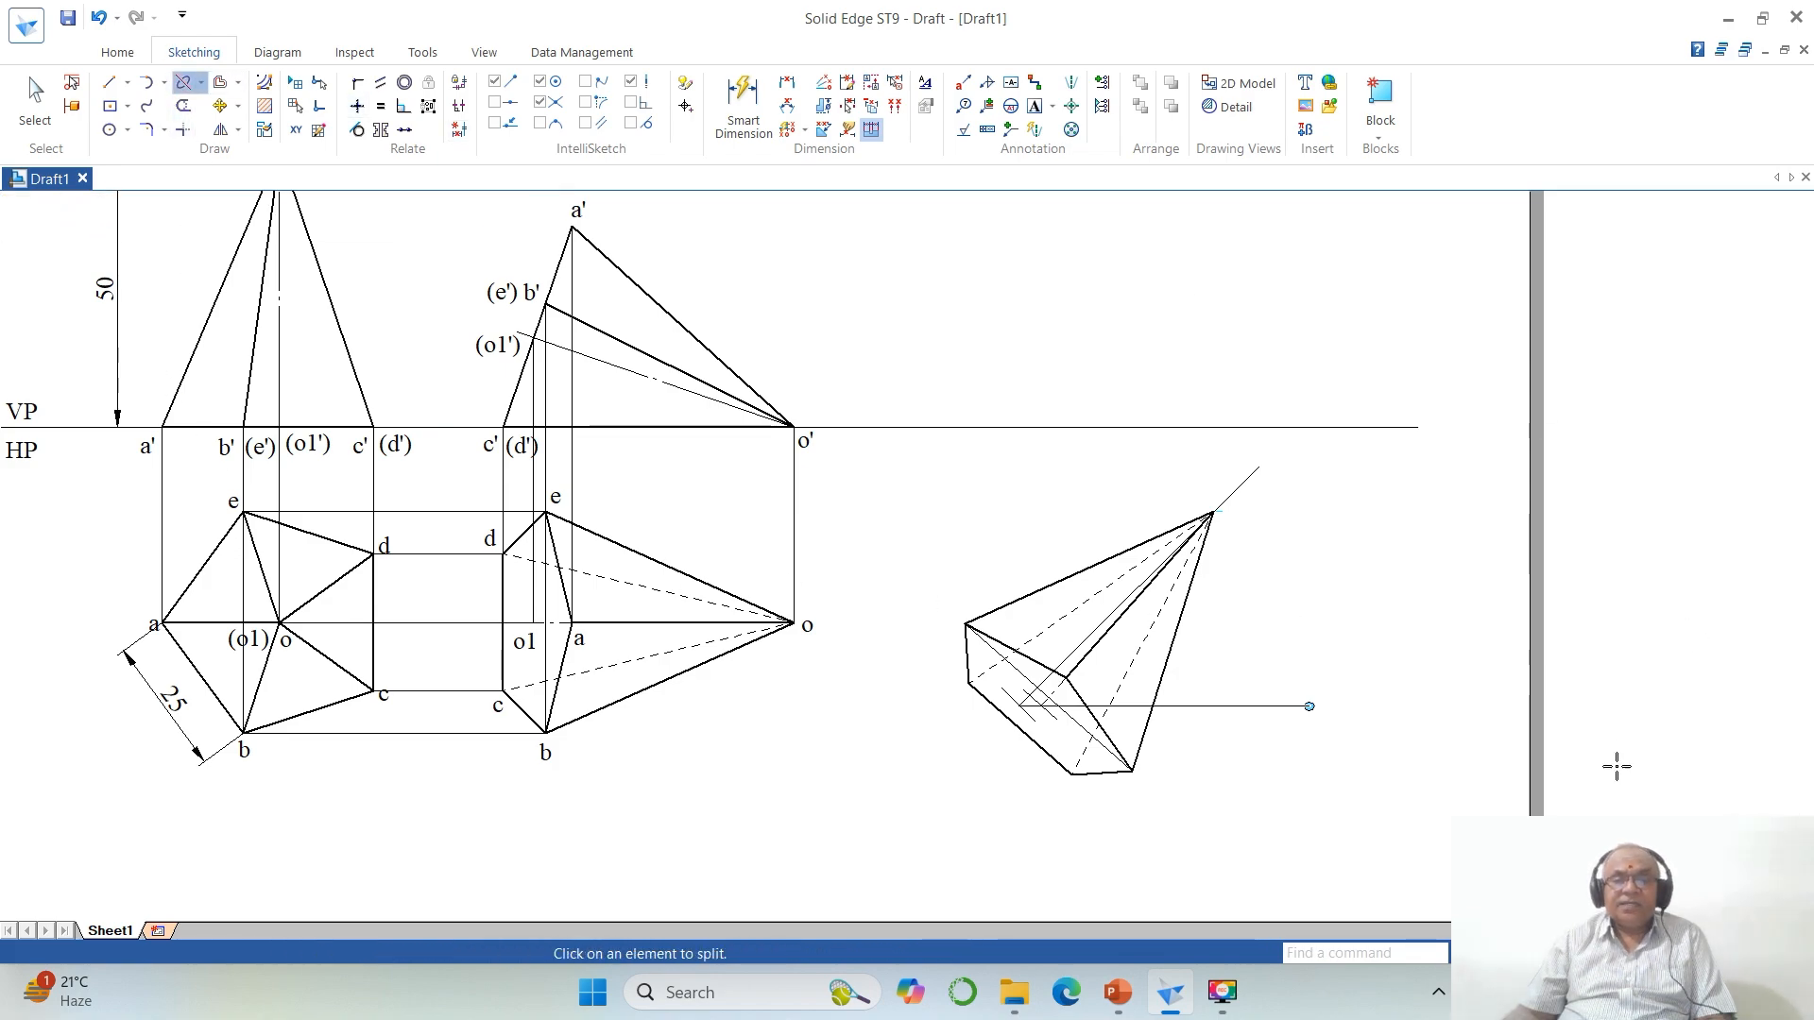
{"action": "left_click", "coordinate": [1265, 721]}
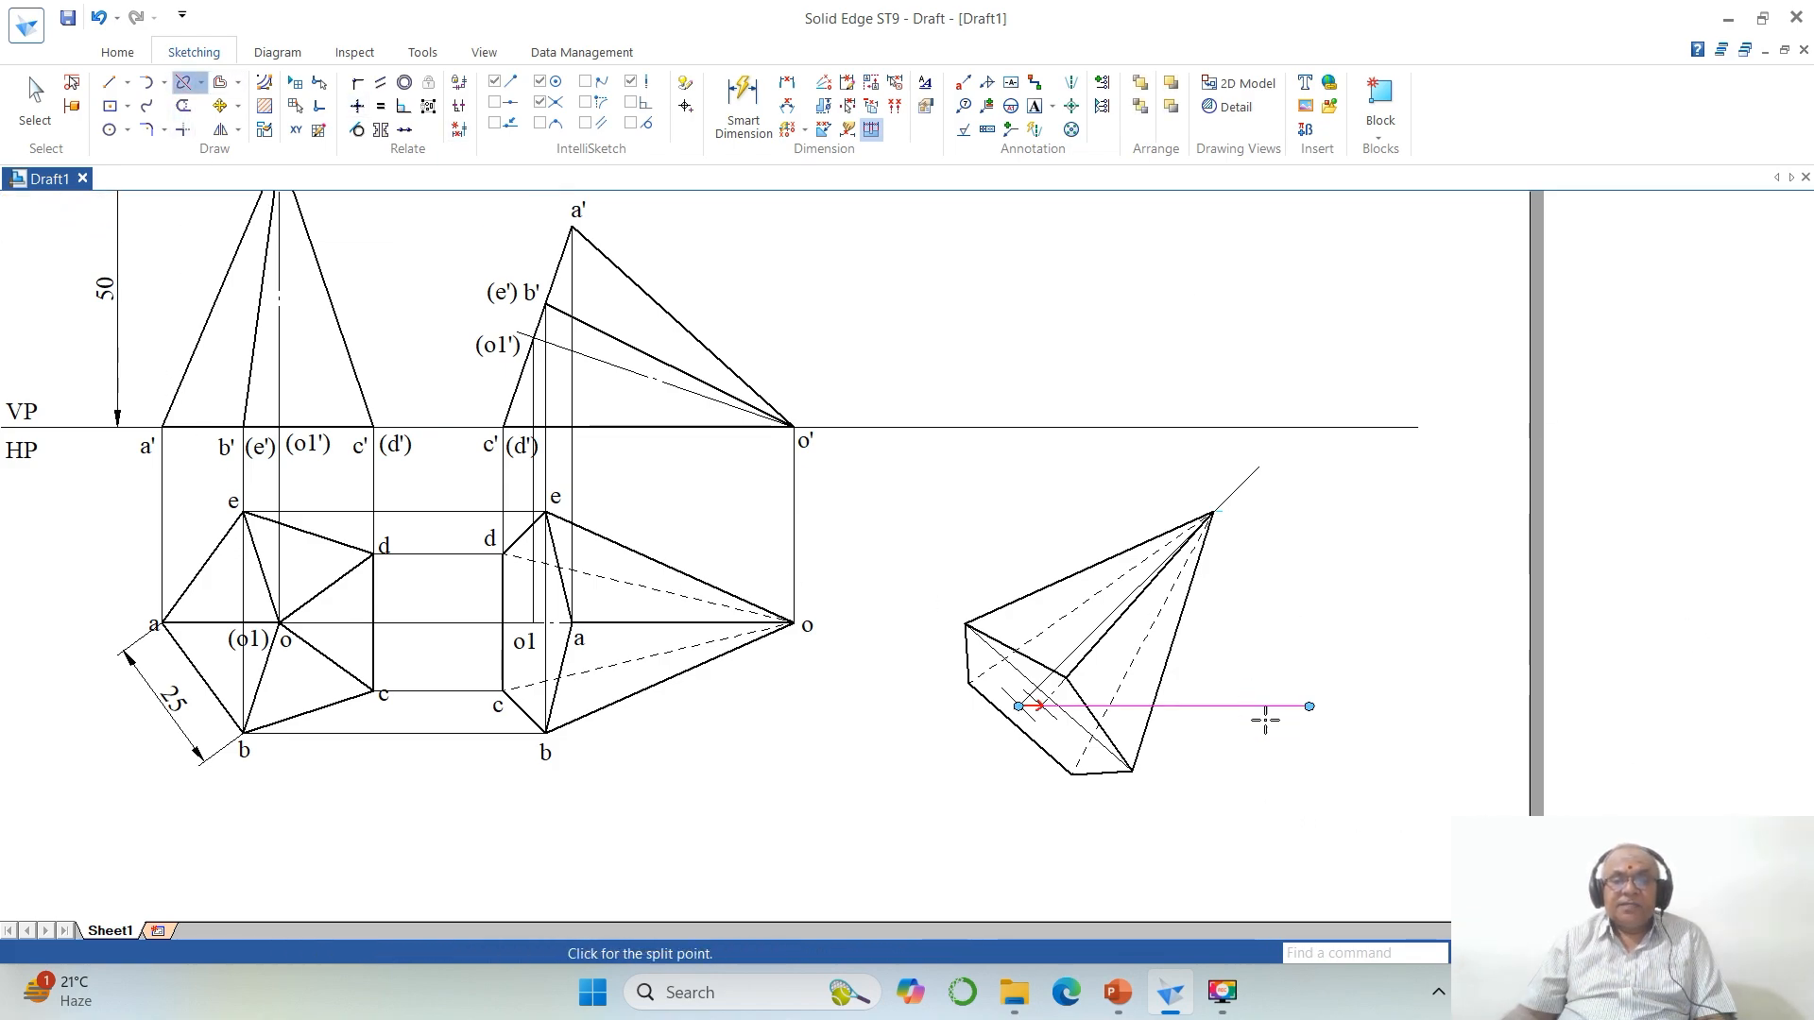
{"action": "left_click", "coordinate": [1093, 704]}
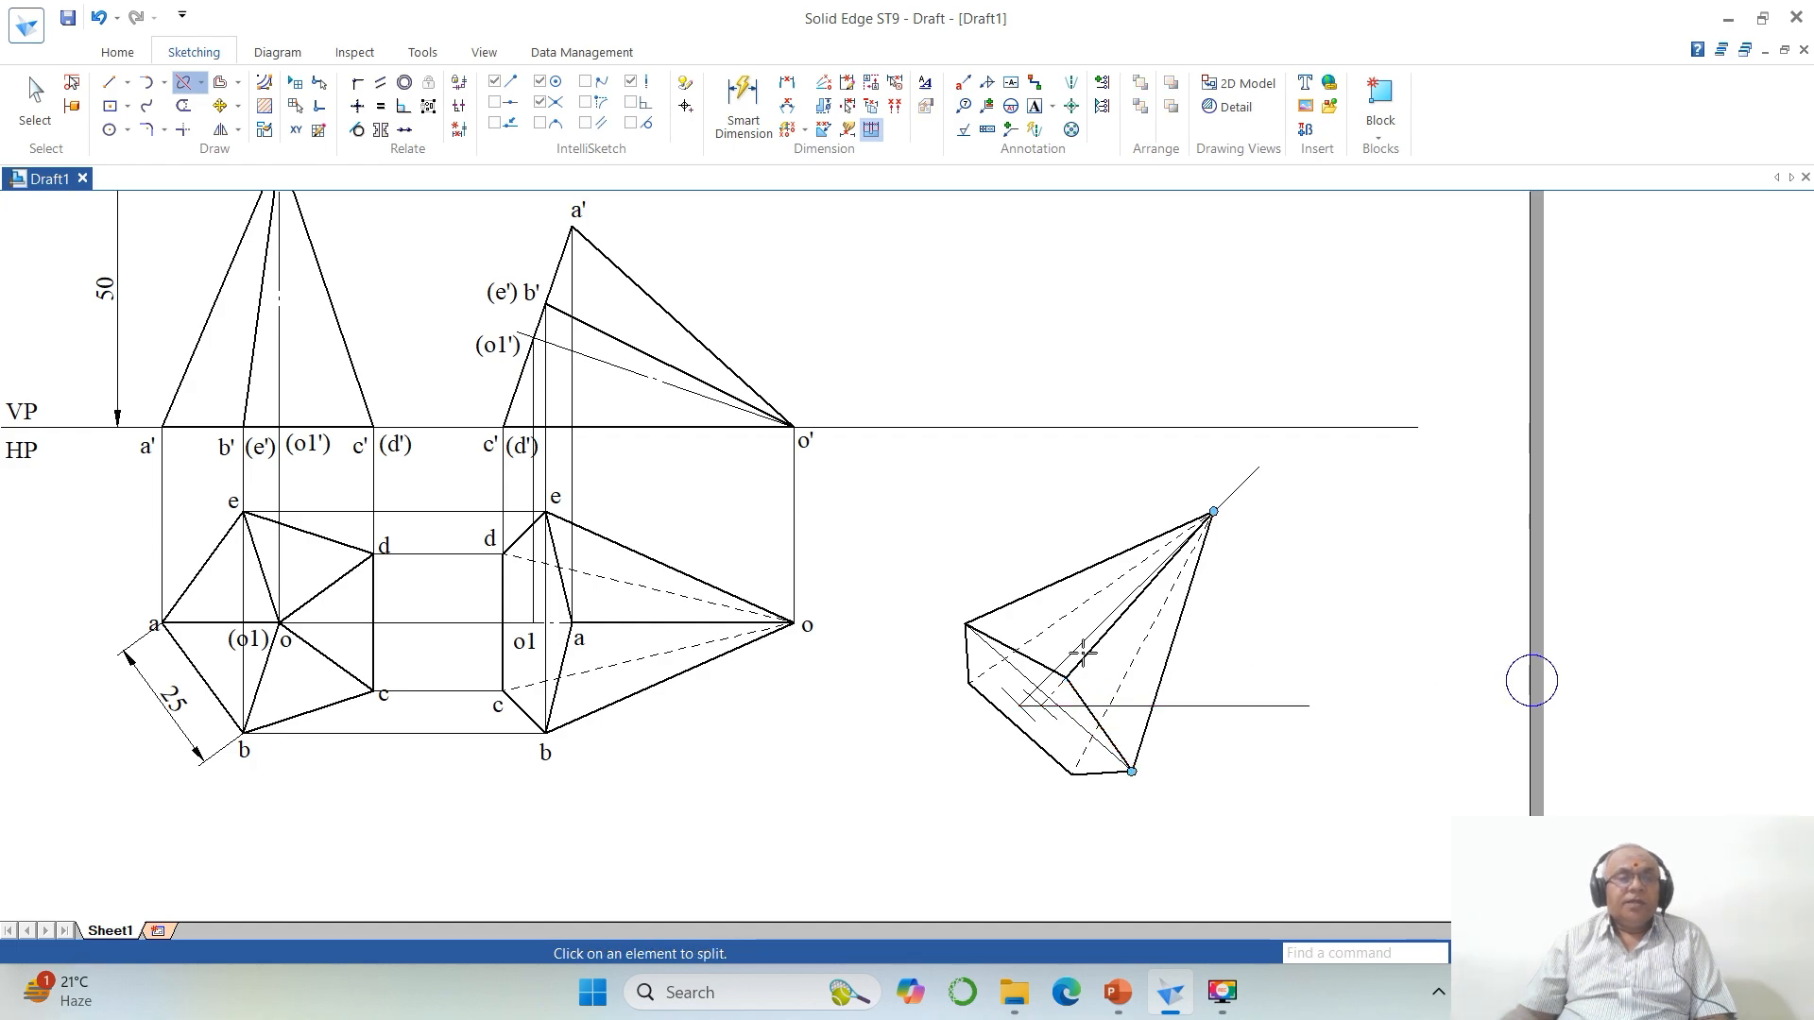
{"action": "left_click", "coordinate": [35, 99]}
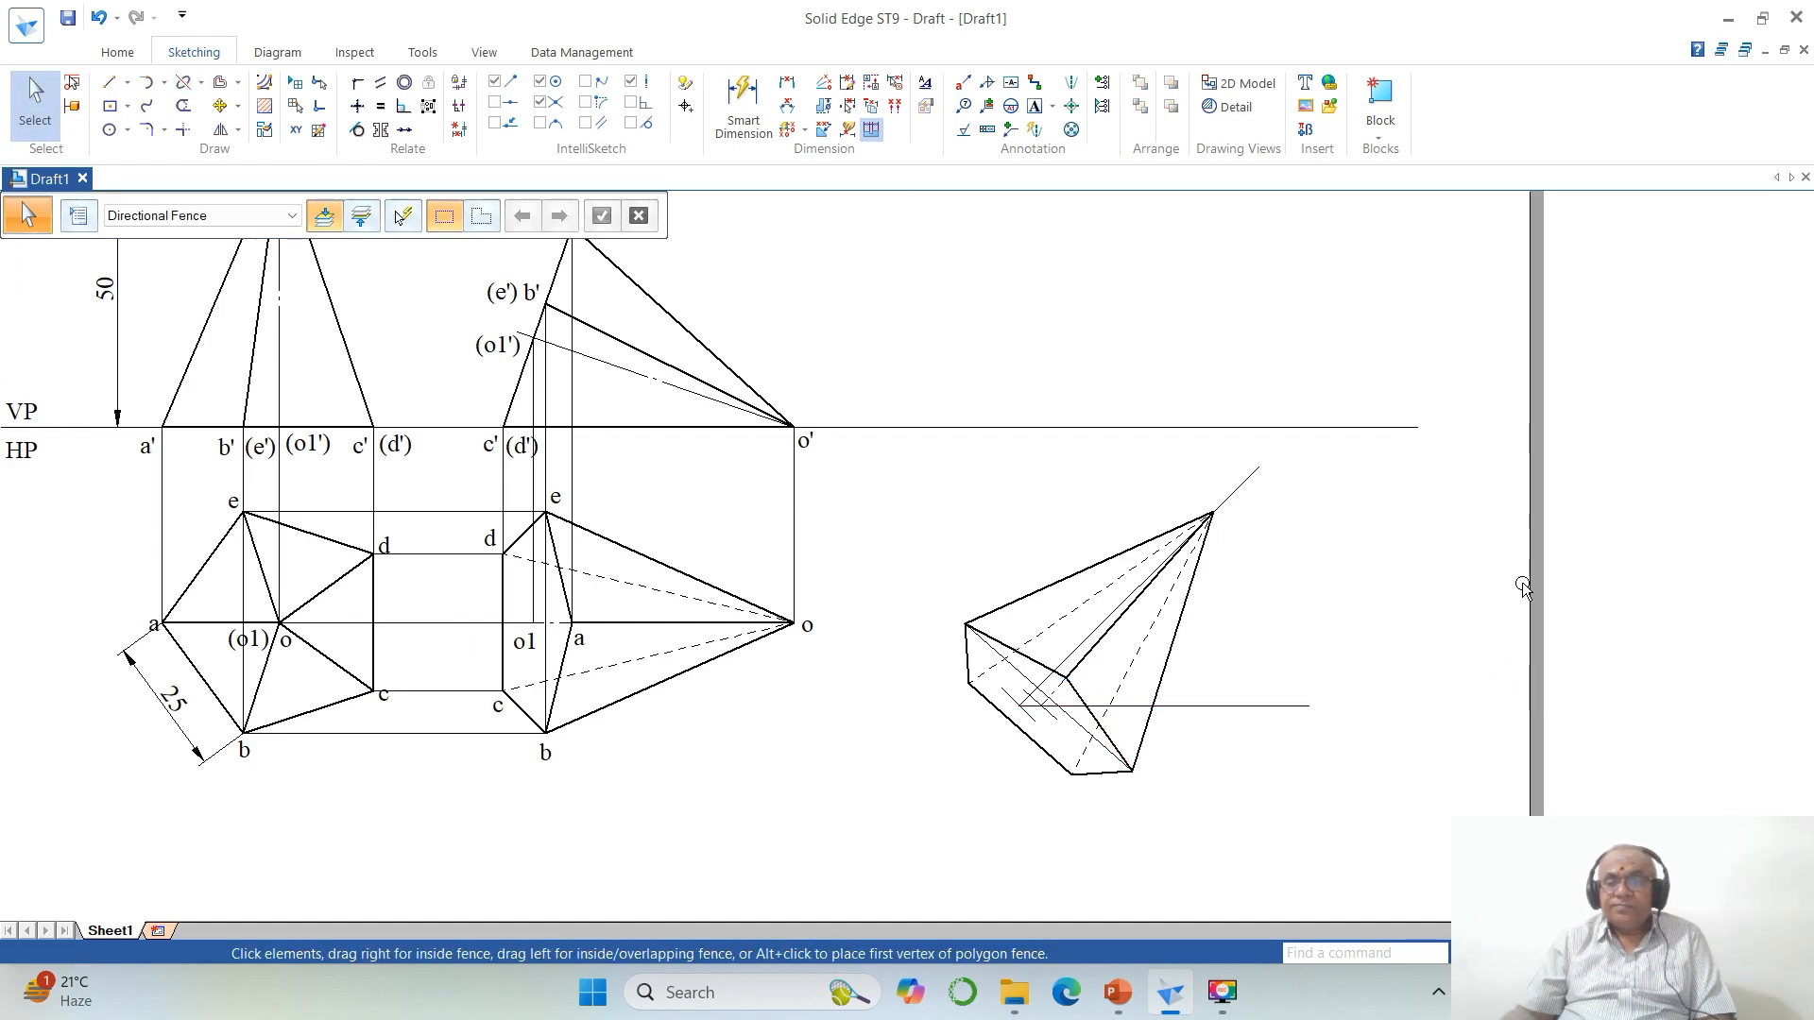
{"action": "left_click", "coordinate": [1303, 710]}
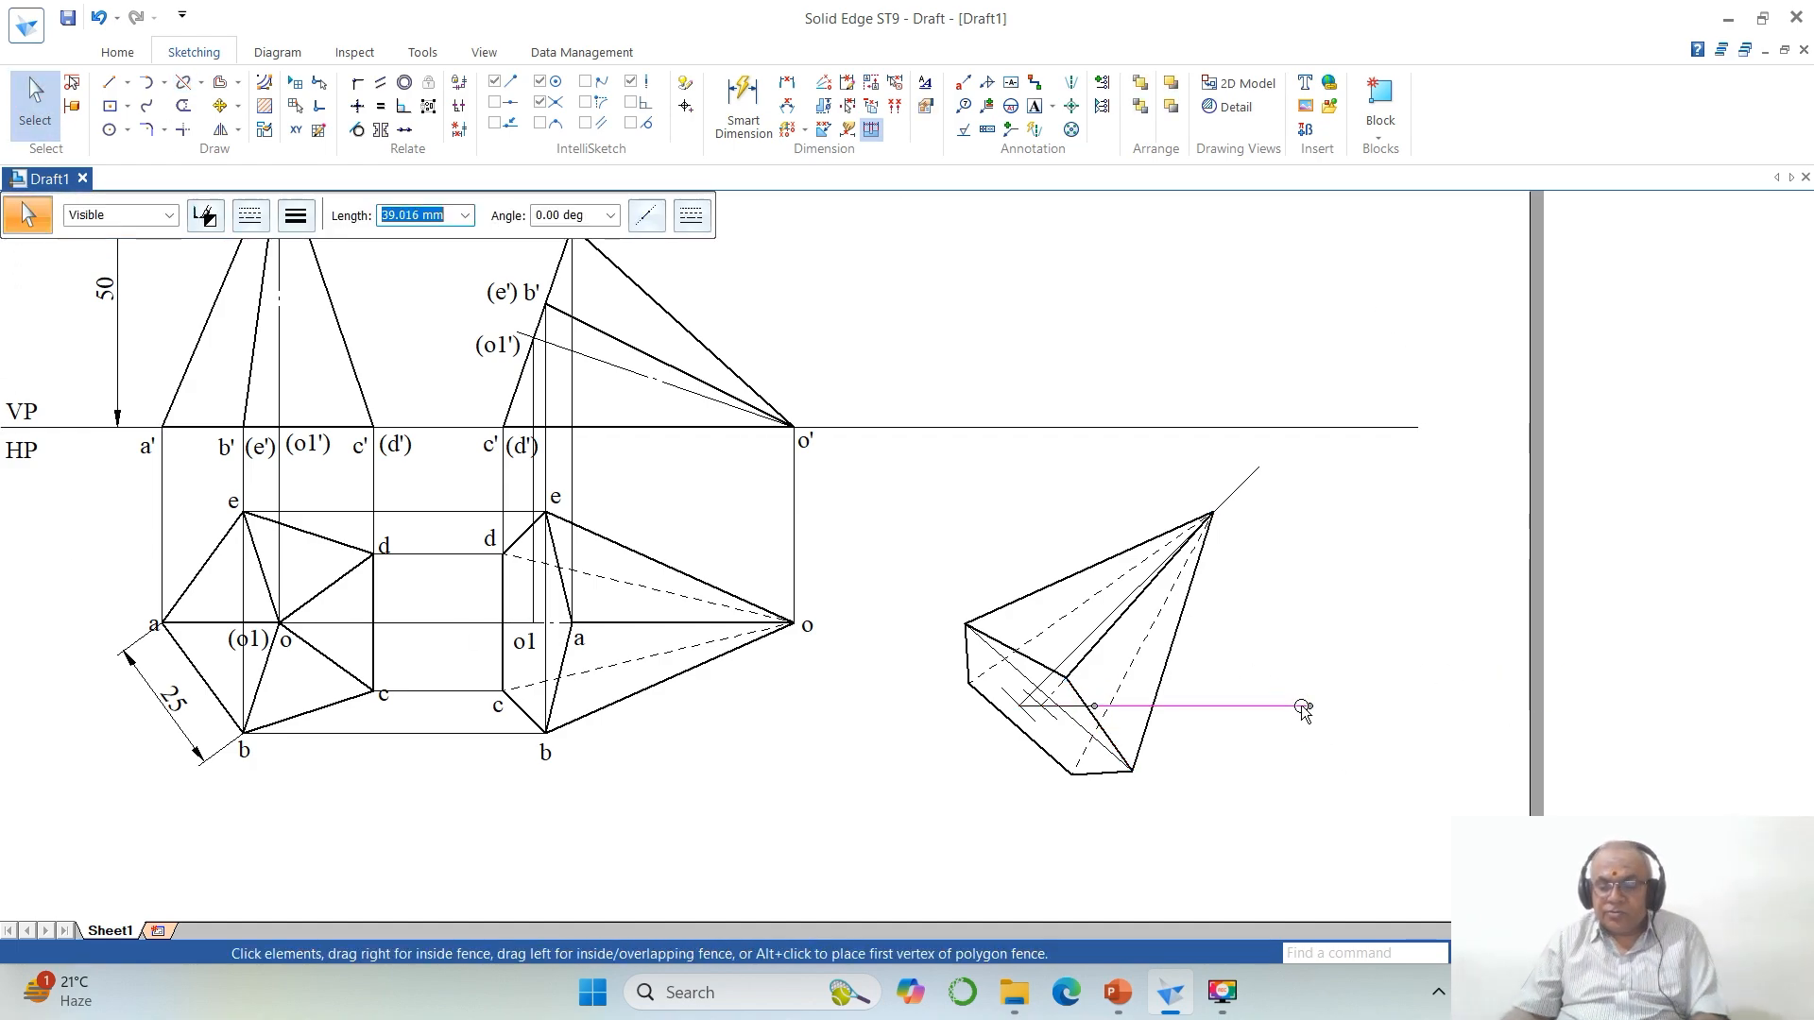
{"action": "key", "text": "Delete"}
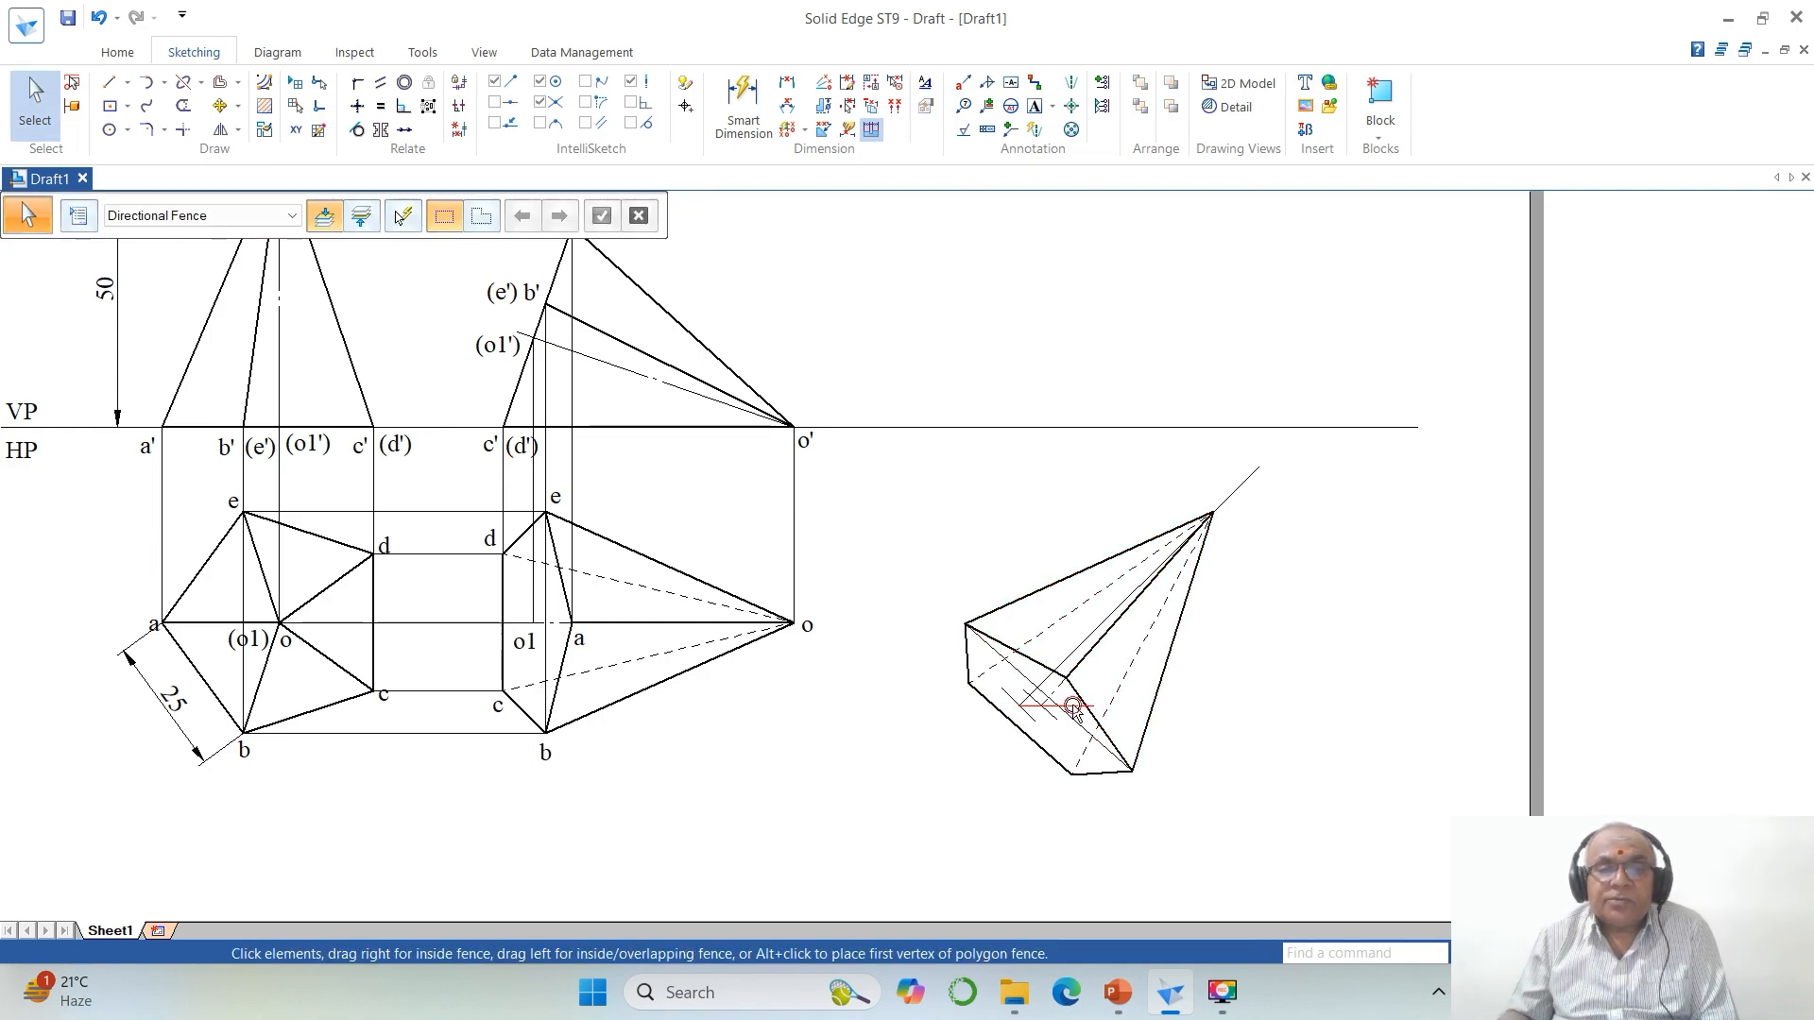
Step: Change the remaining short horizontal line through the pyramid's base to a dash-dot line type
{"action": "left_click", "coordinate": [1074, 707]}
{"action": "left_click", "coordinate": [251, 216]}
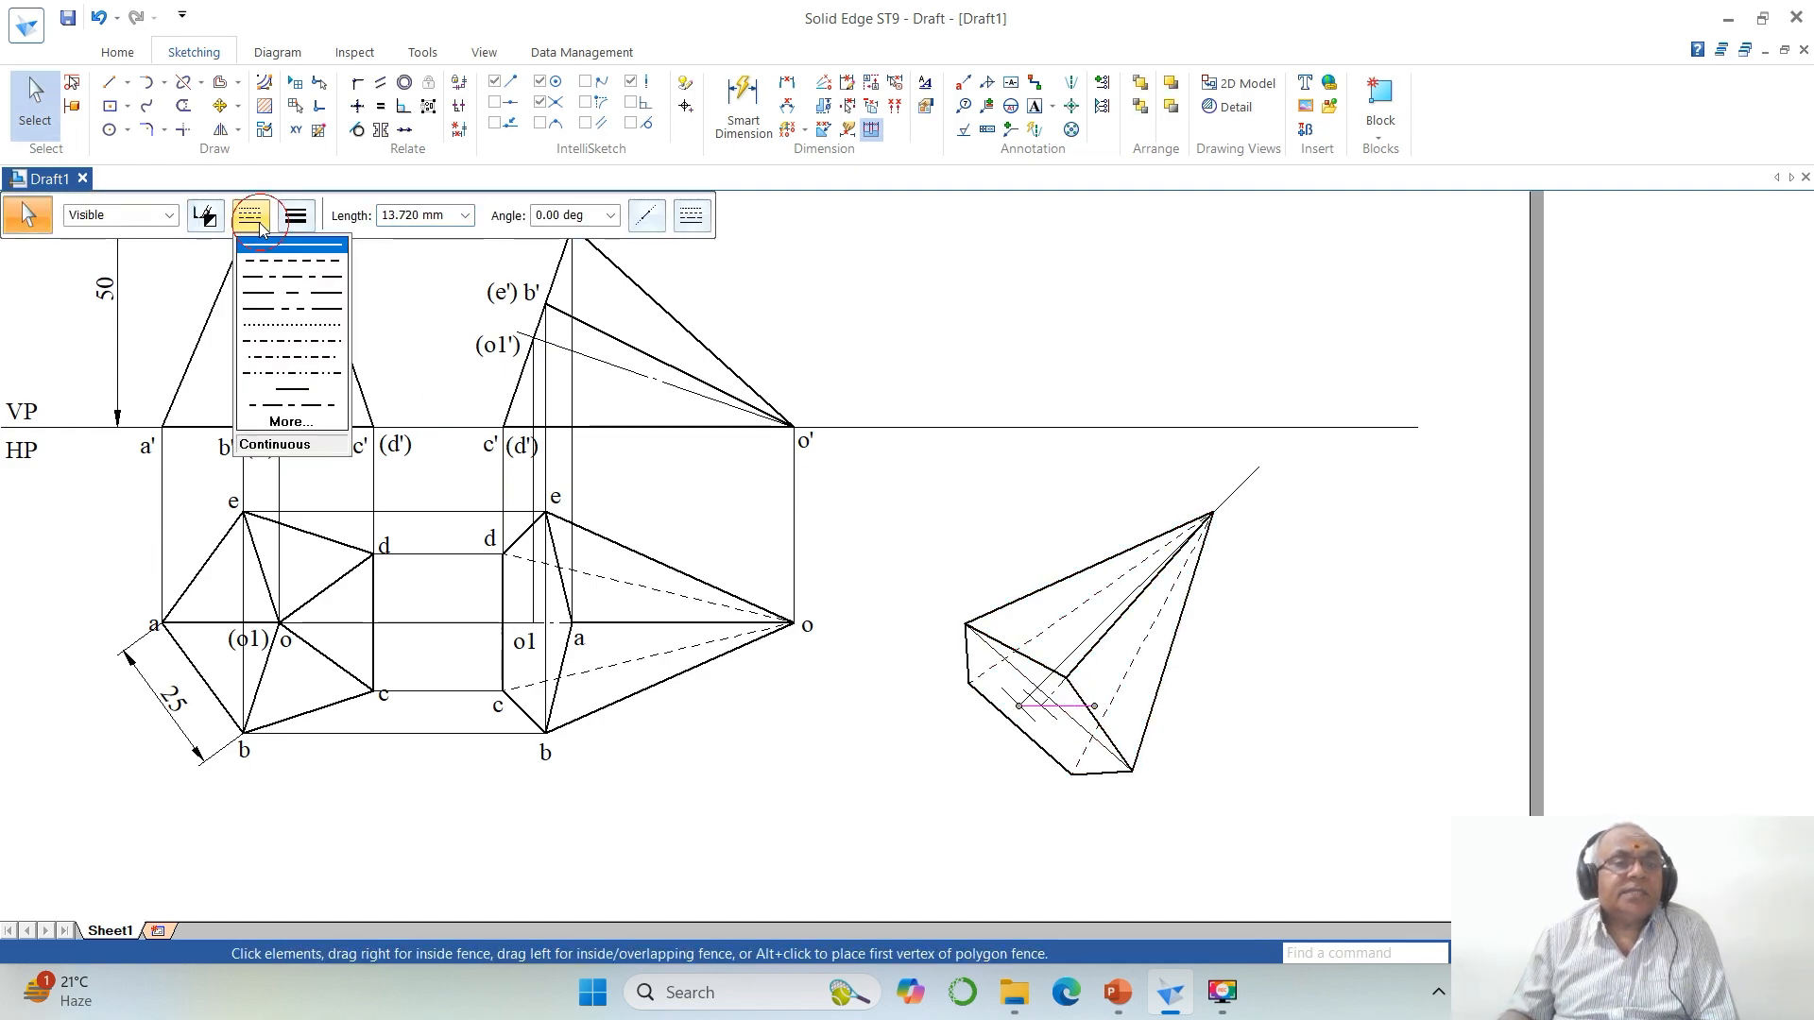
{"action": "left_click", "coordinate": [271, 261]}
{"action": "left_click", "coordinate": [250, 217]}
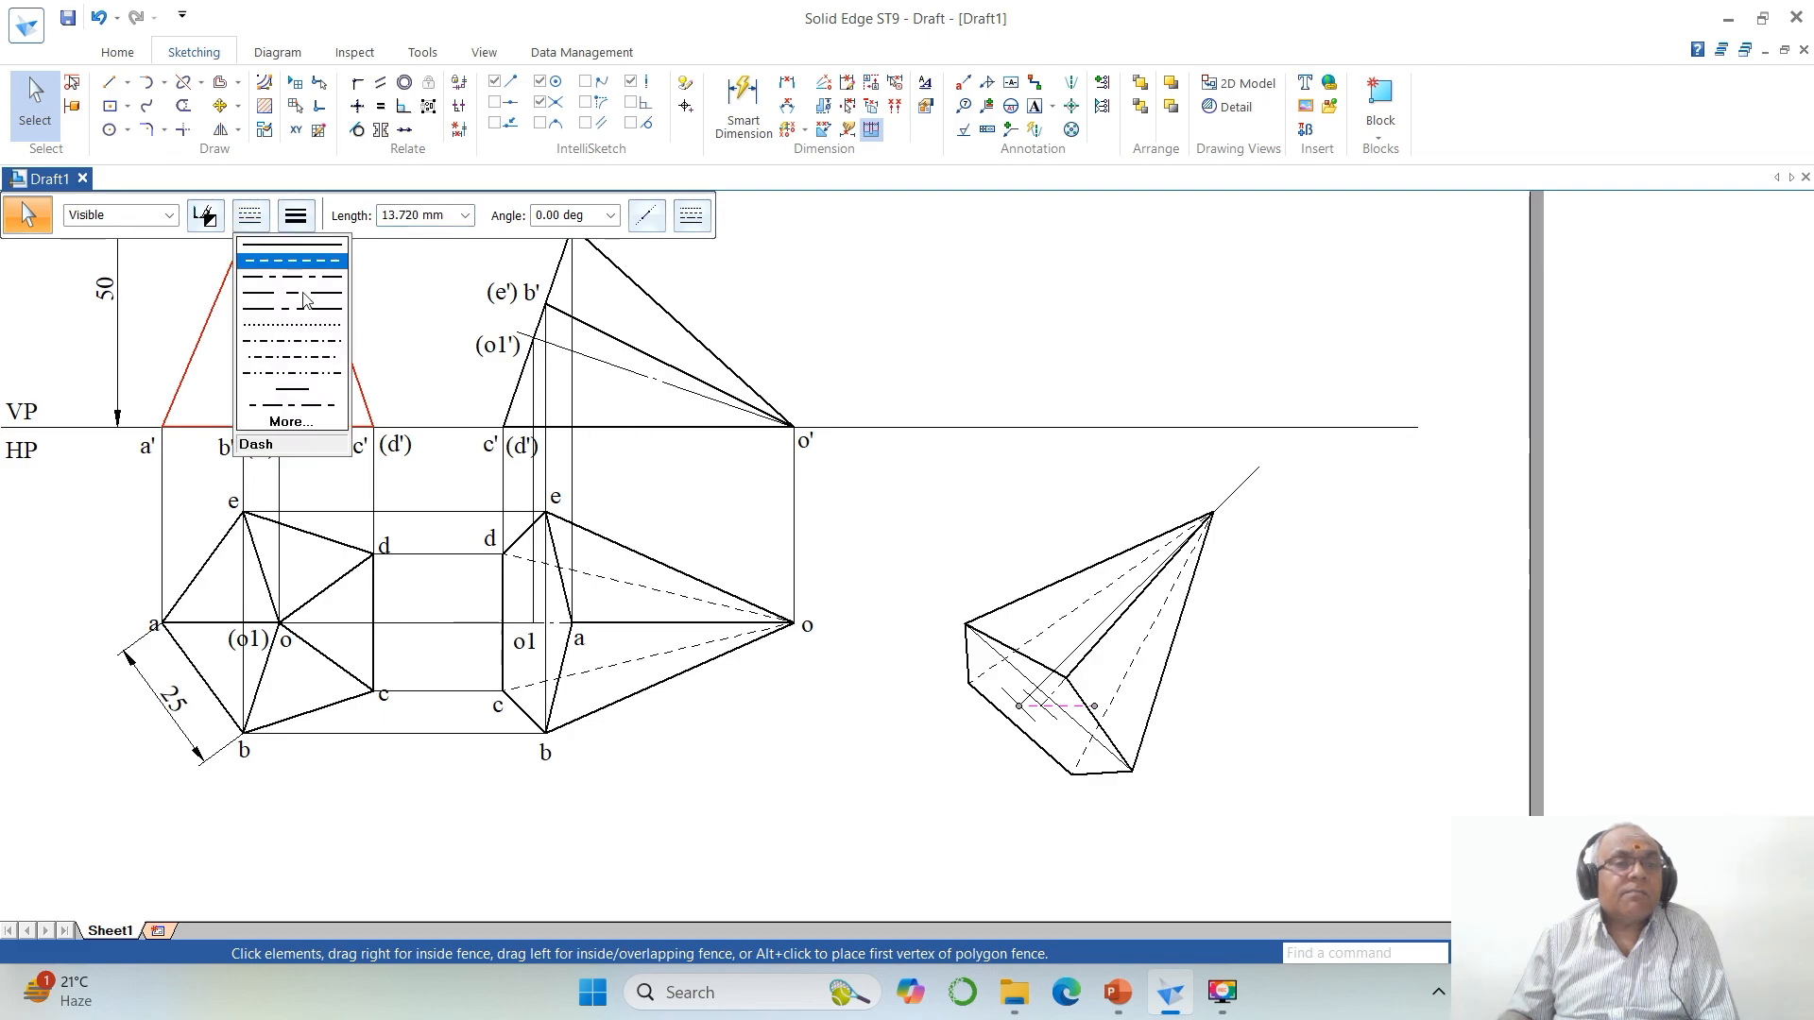
{"action": "left_click", "coordinate": [310, 341]}
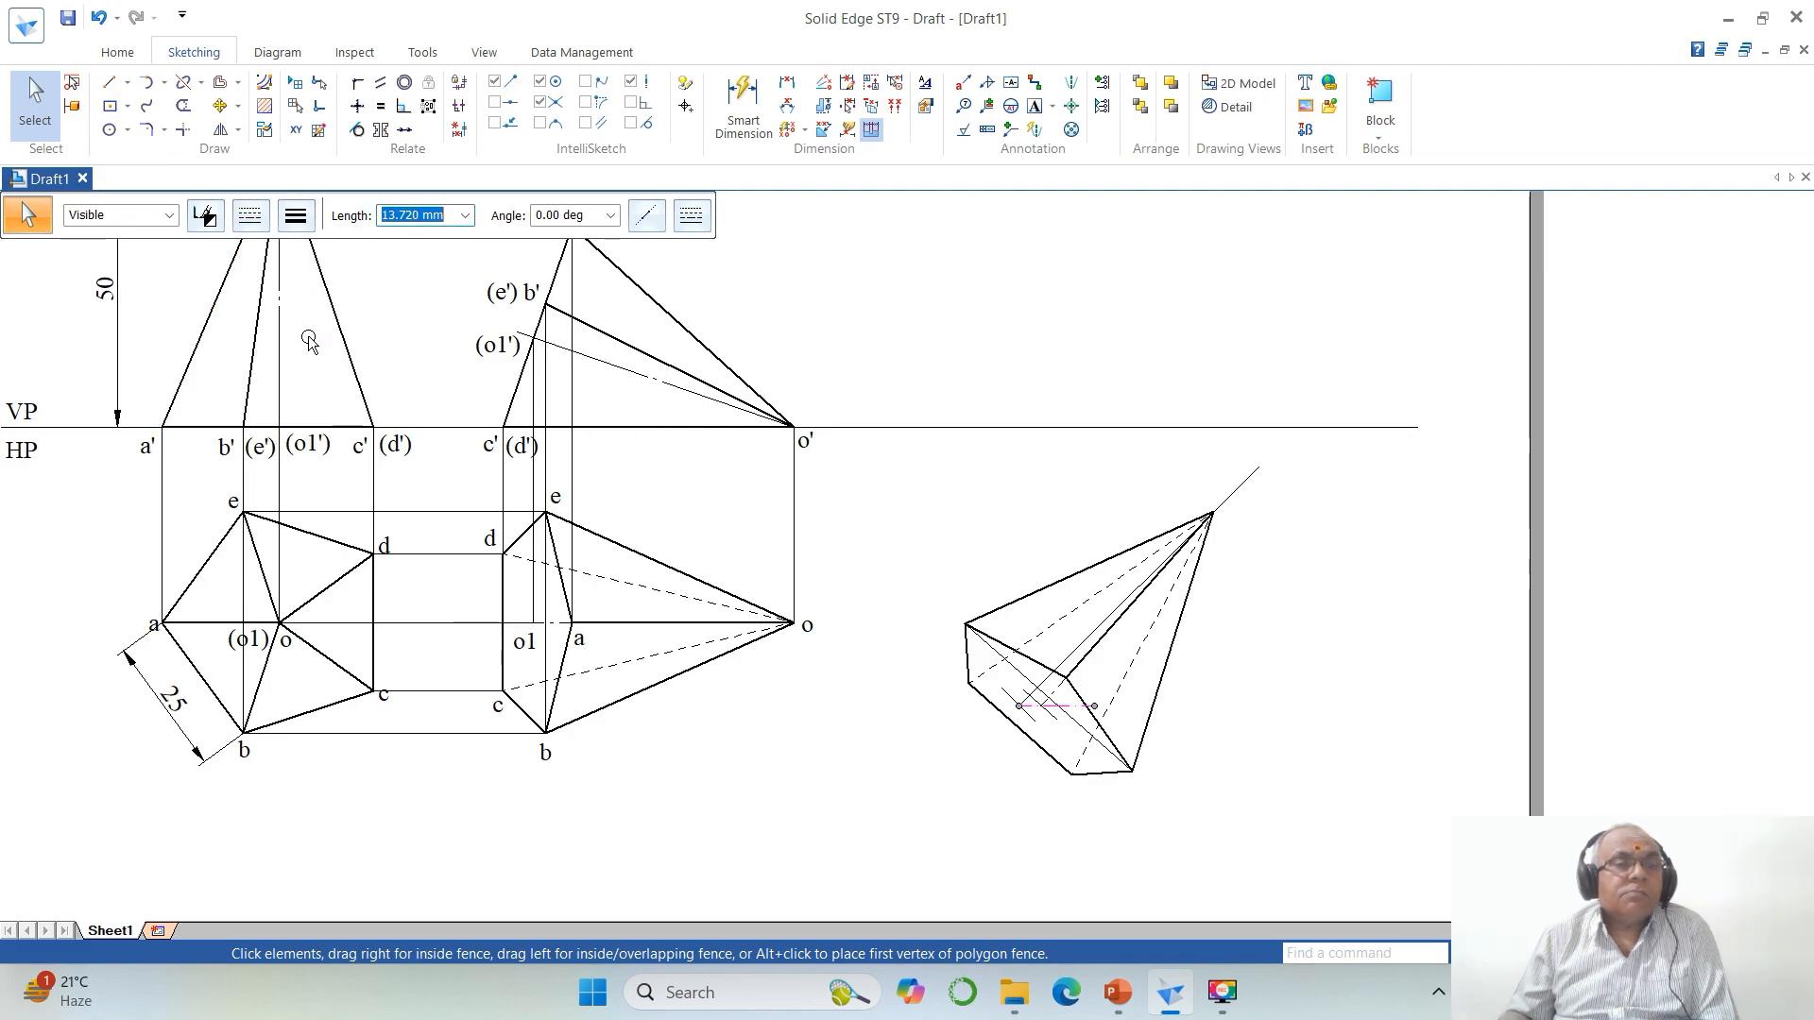
{"action": "left_click", "coordinate": [1454, 548]}
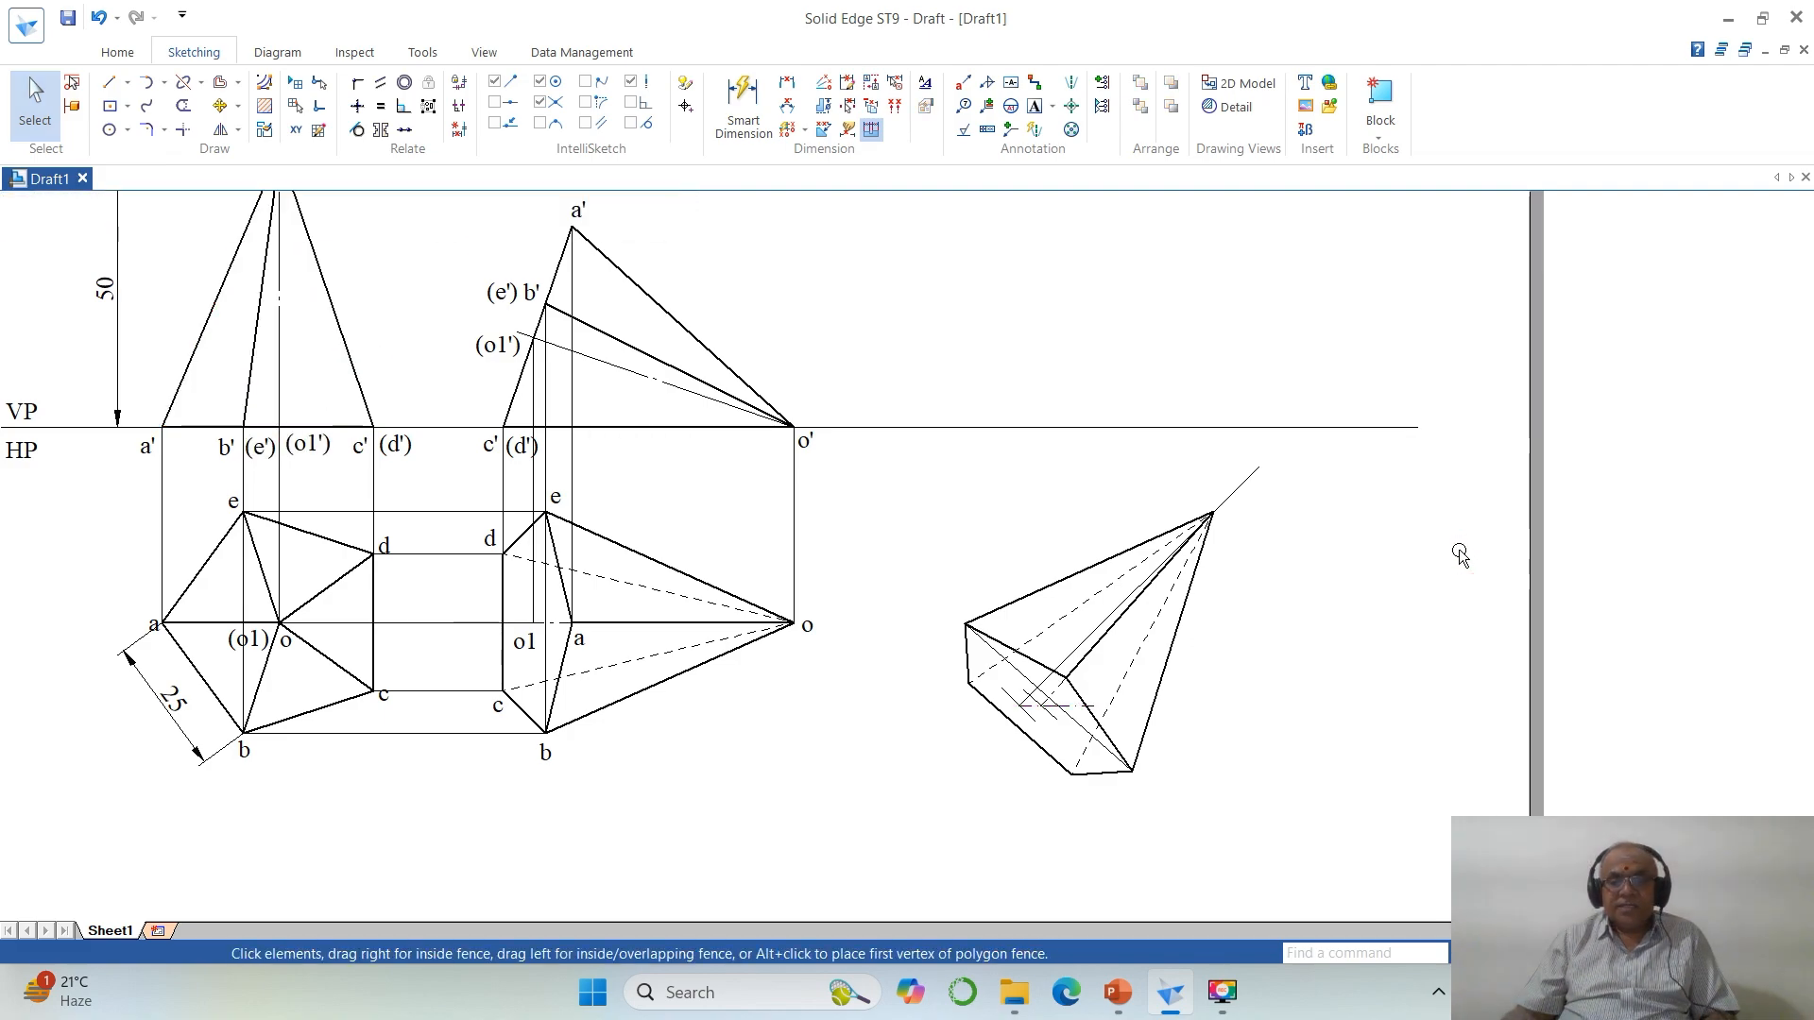
Step: Copy the labels o, a and o1 from the second top view to the matching points of the rotated pyramid
{"action": "left_click", "coordinate": [1464, 952]}
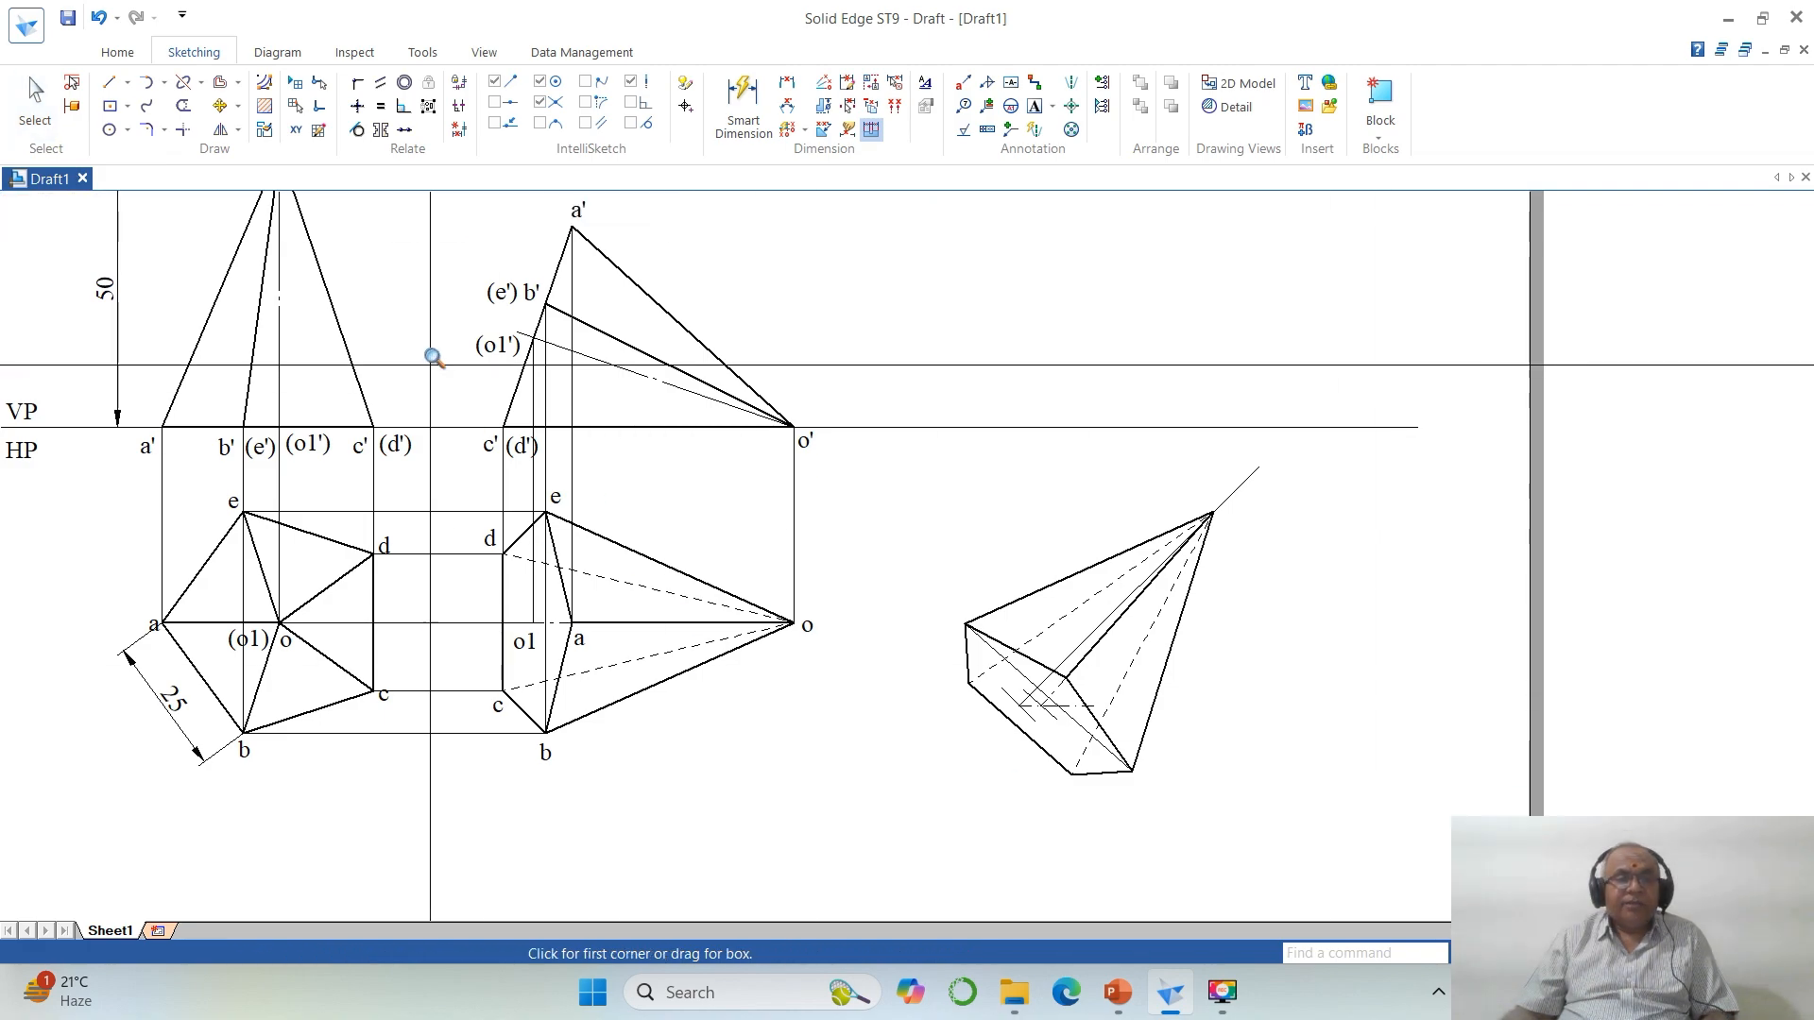
{"action": "left_click_drag", "start_coordinate": [195, 300], "coordinate": [1416, 884]}
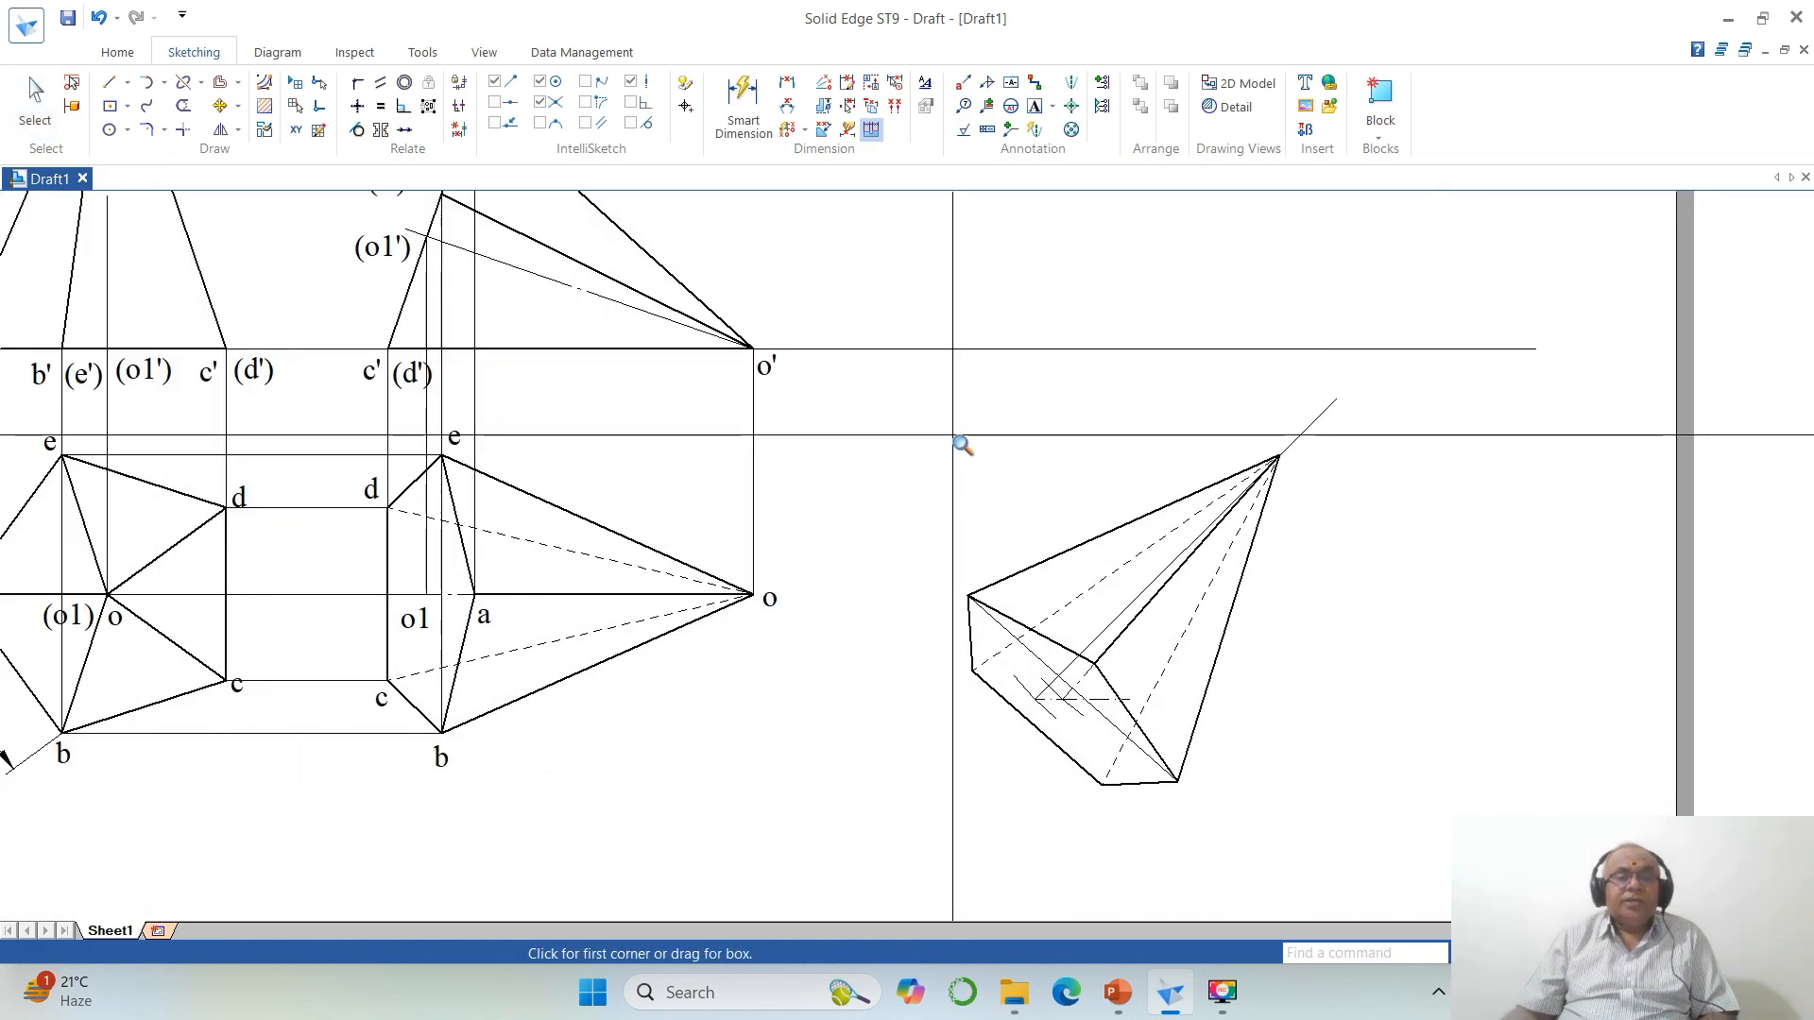
{"action": "left_click", "coordinate": [219, 105]}
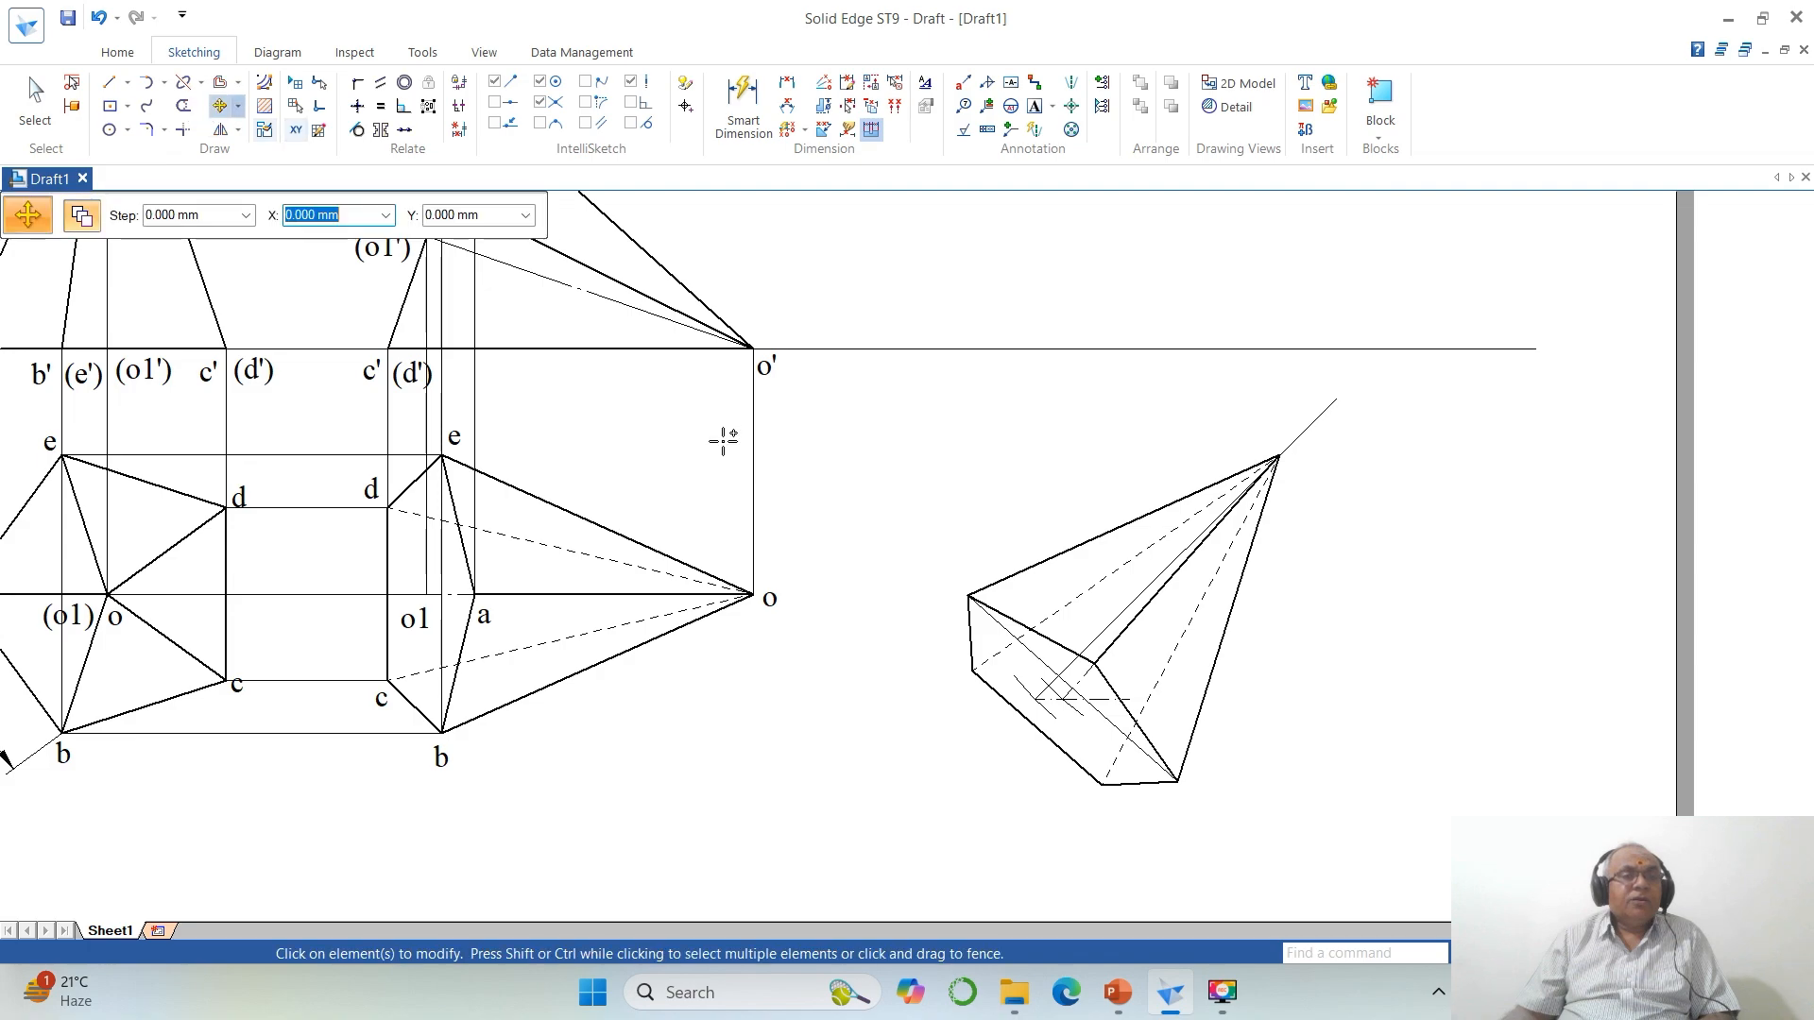
{"action": "left_click", "coordinate": [771, 603]}
{"action": "left_click", "coordinate": [784, 680]}
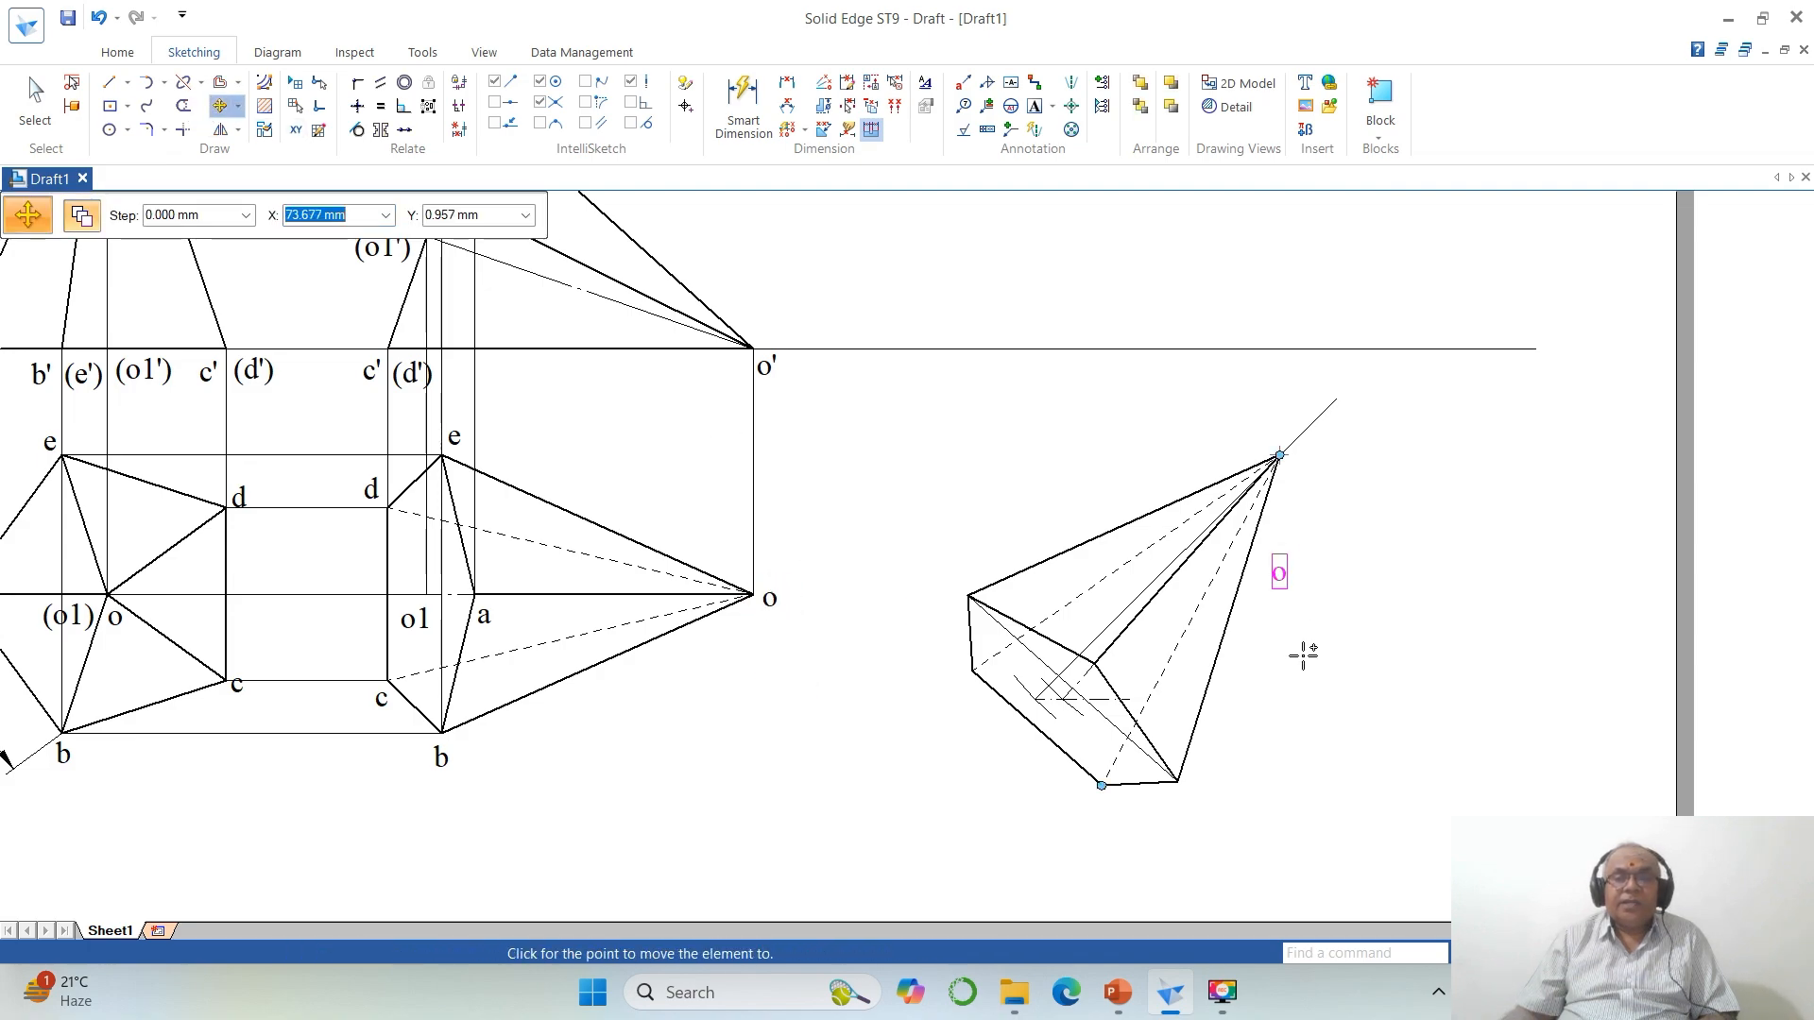
{"action": "left_click", "coordinate": [1315, 540]}
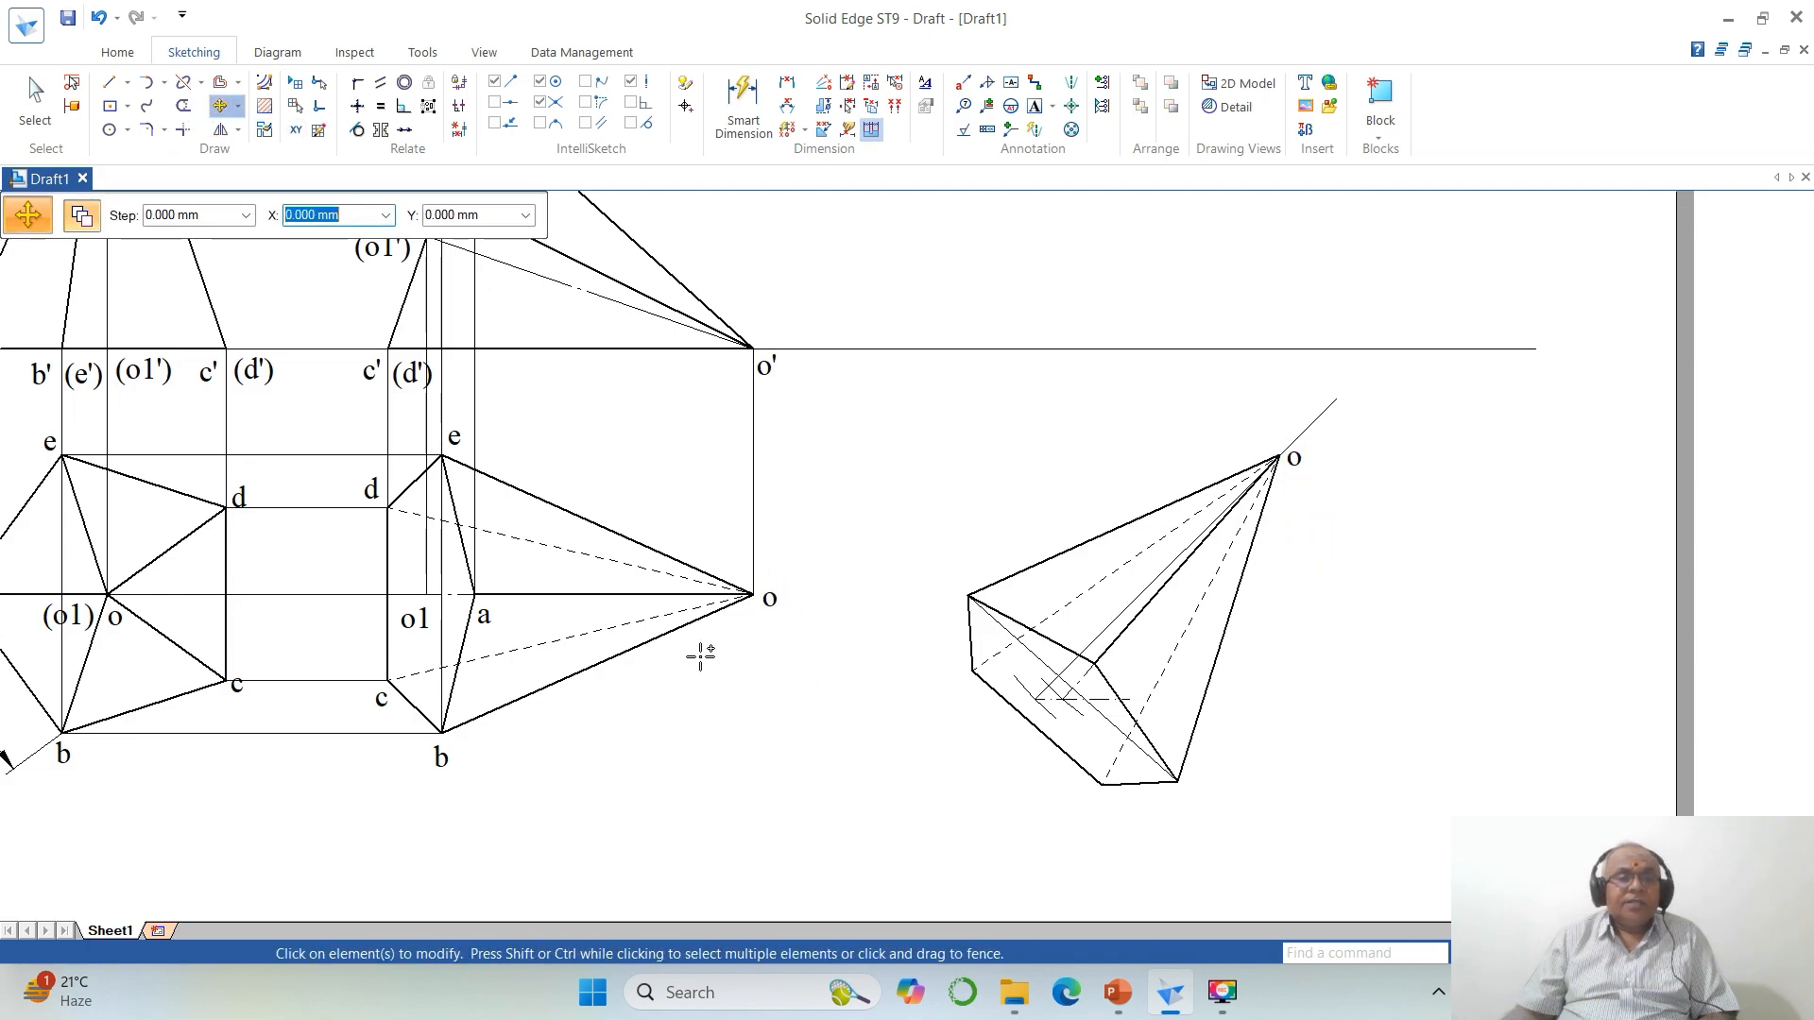
{"action": "left_click", "coordinate": [481, 614]}
{"action": "left_click", "coordinate": [492, 652]}
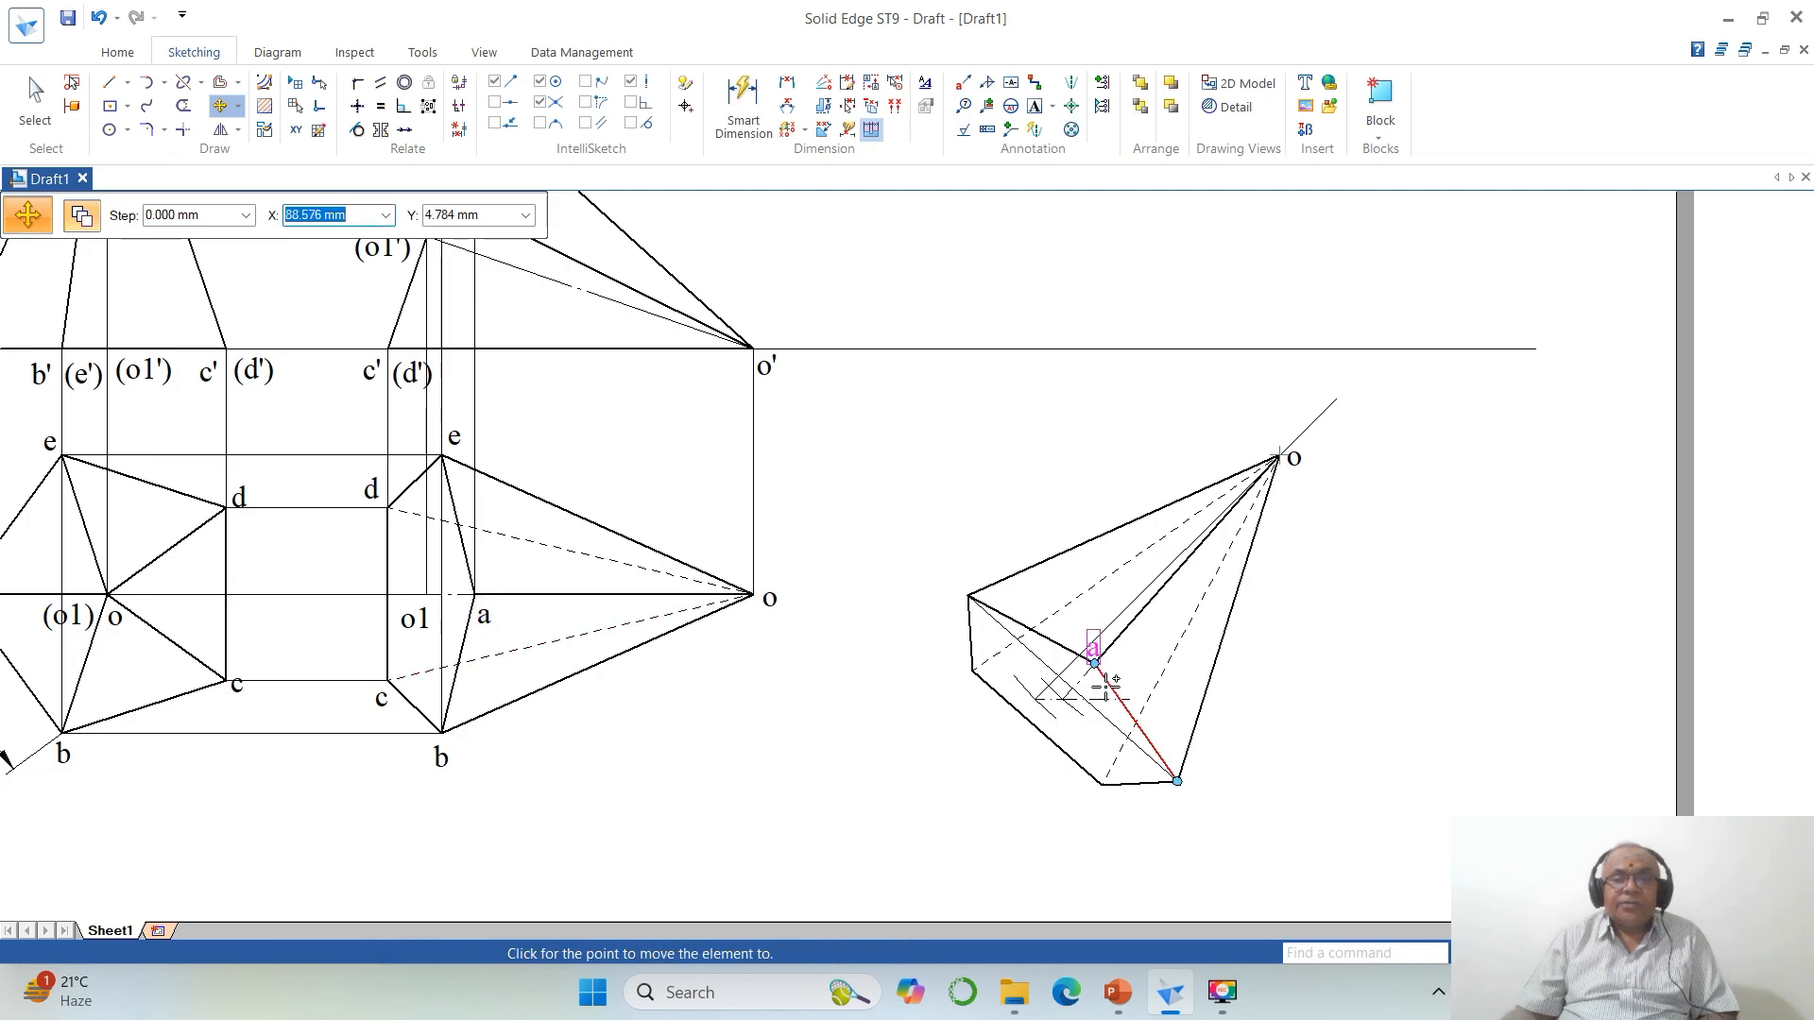
{"action": "left_click", "coordinate": [1124, 700]}
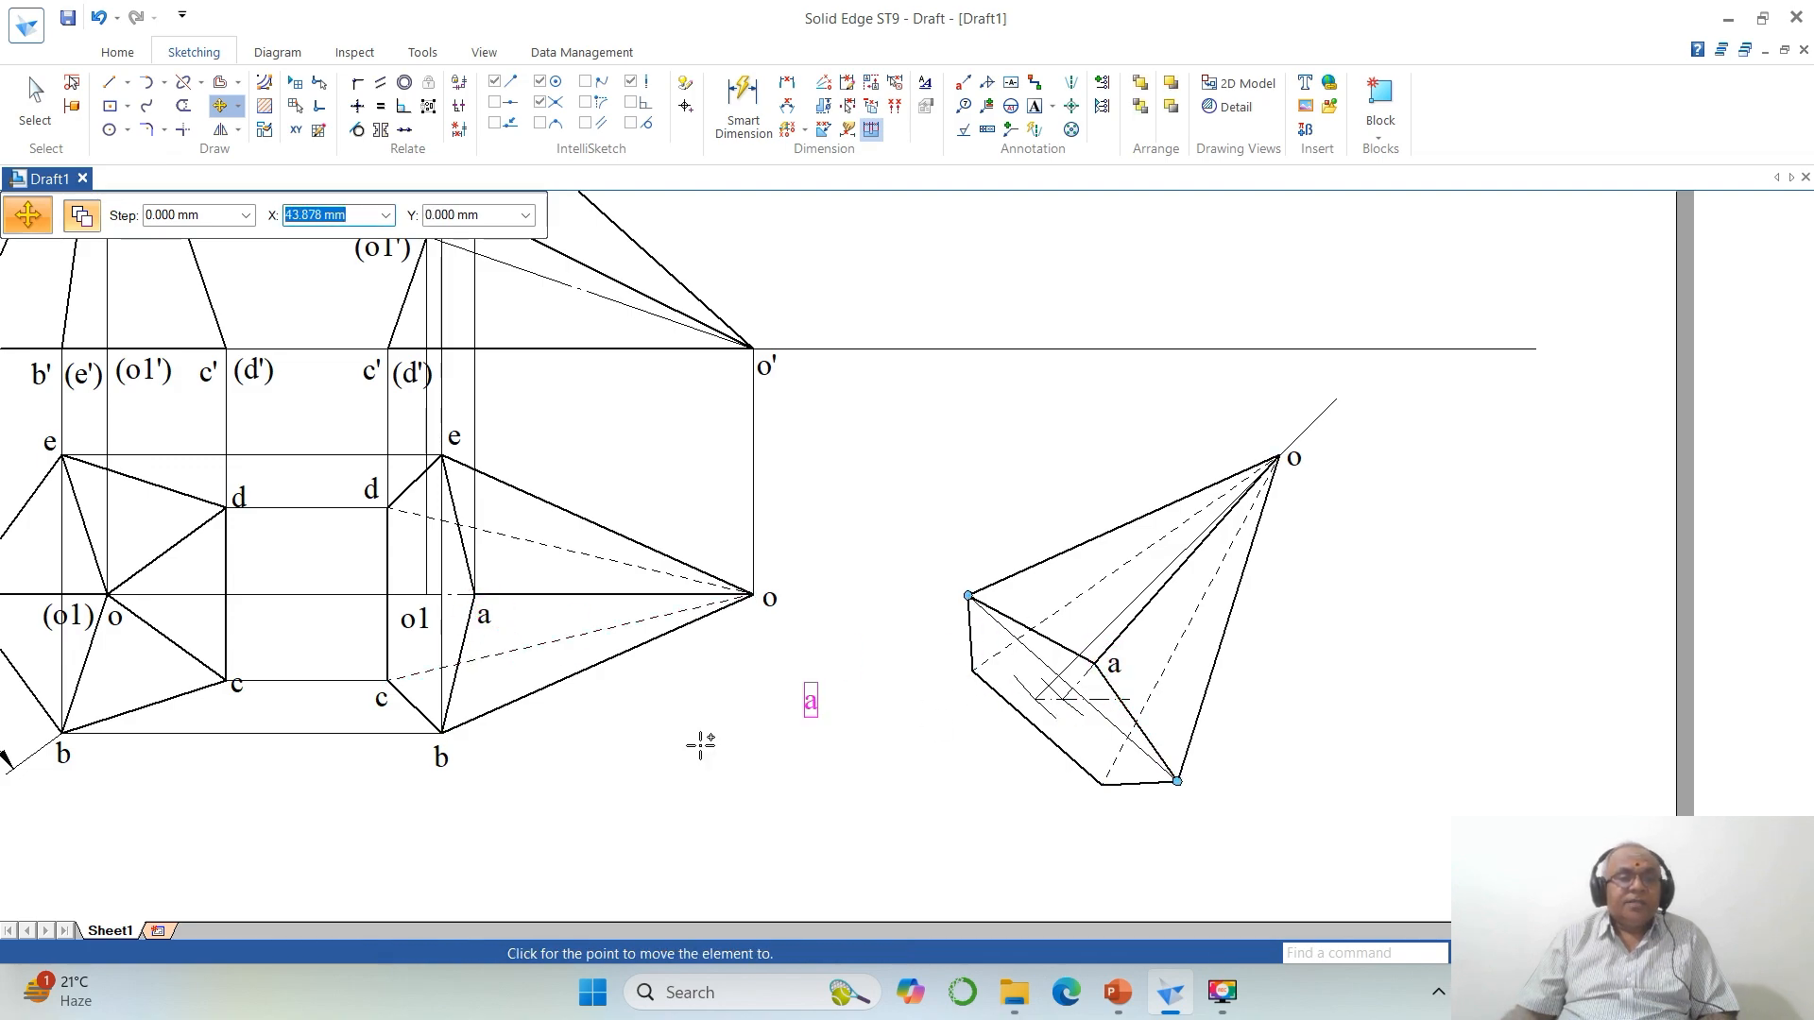
{"action": "key", "text": "Escape"}
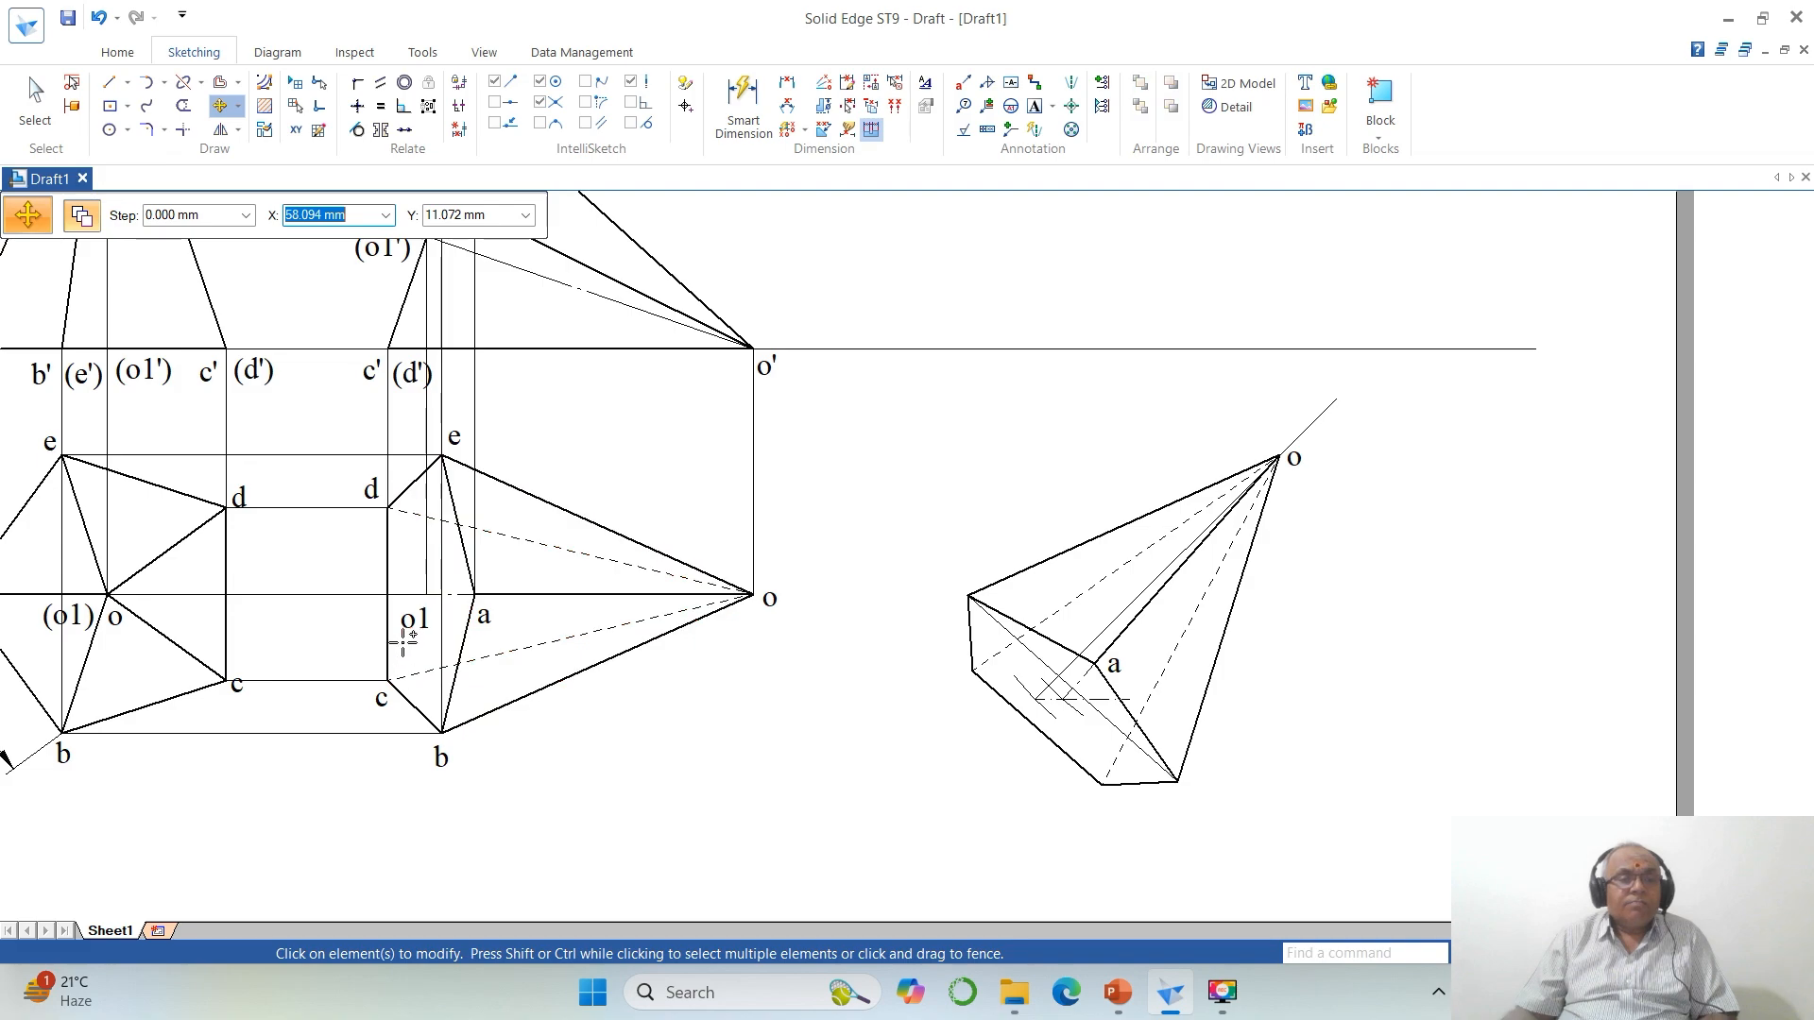
{"action": "left_click", "coordinate": [406, 635]}
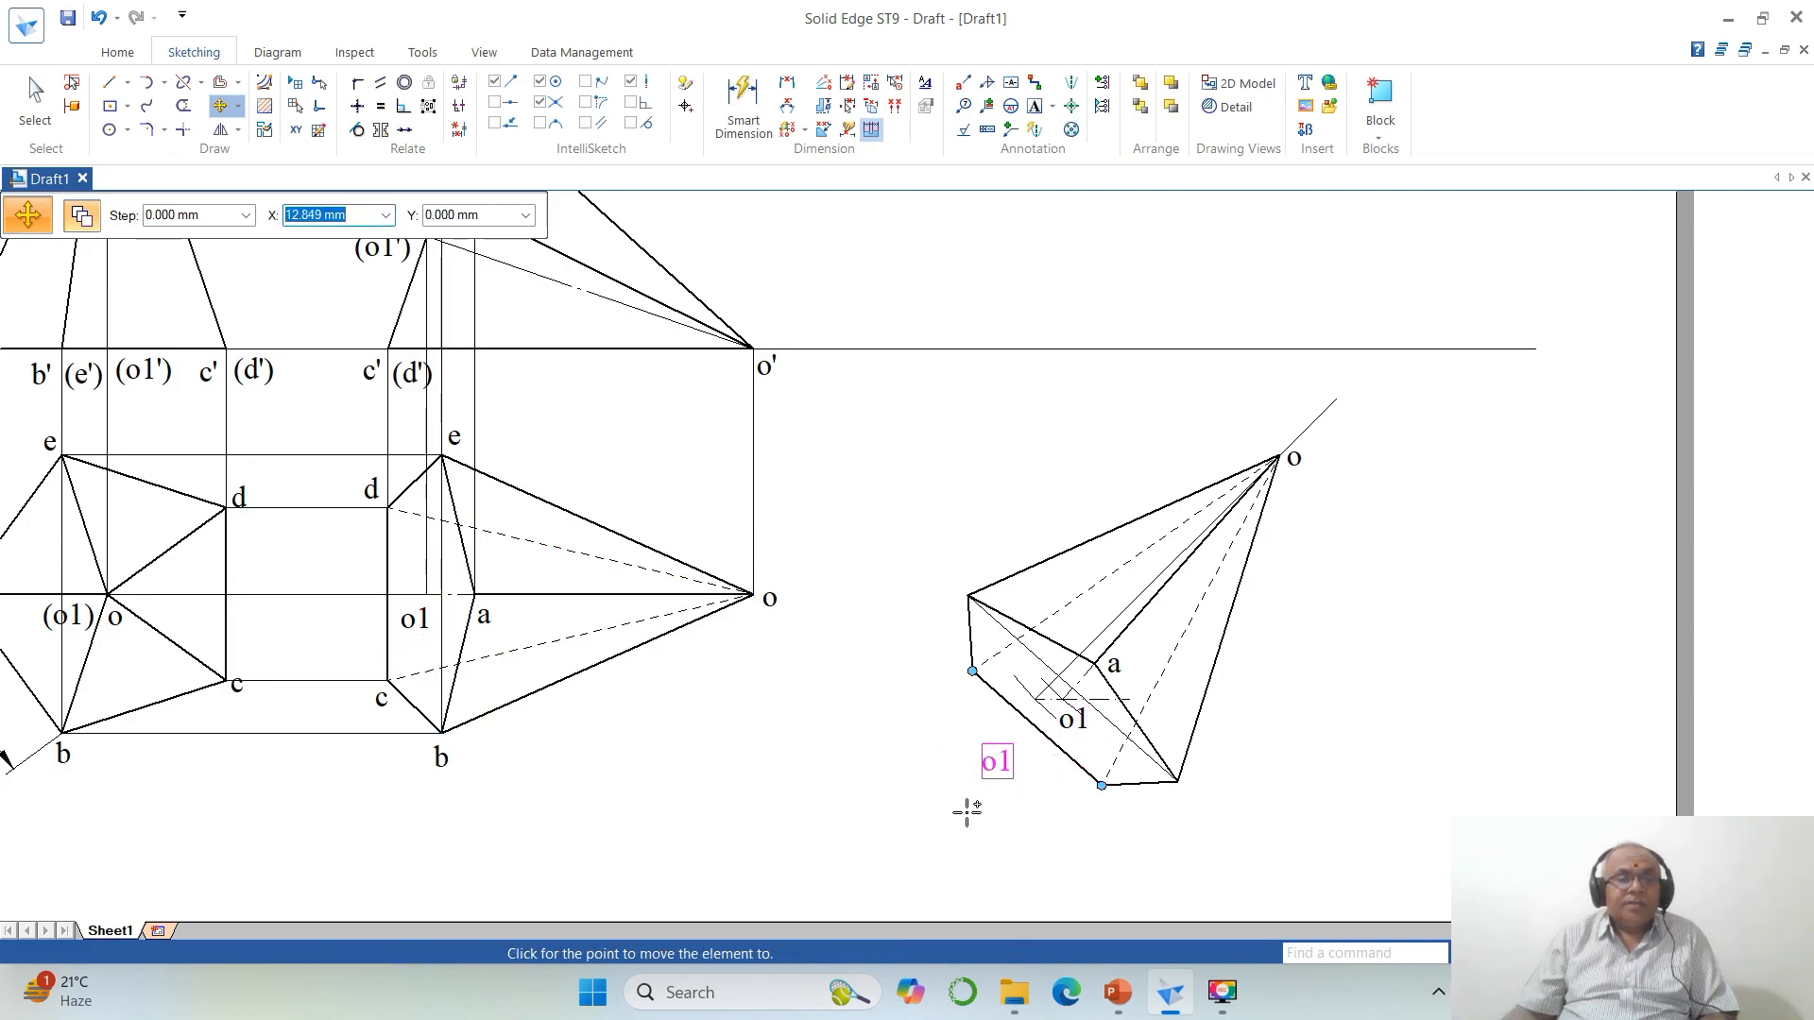
{"action": "key", "text": "Escape"}
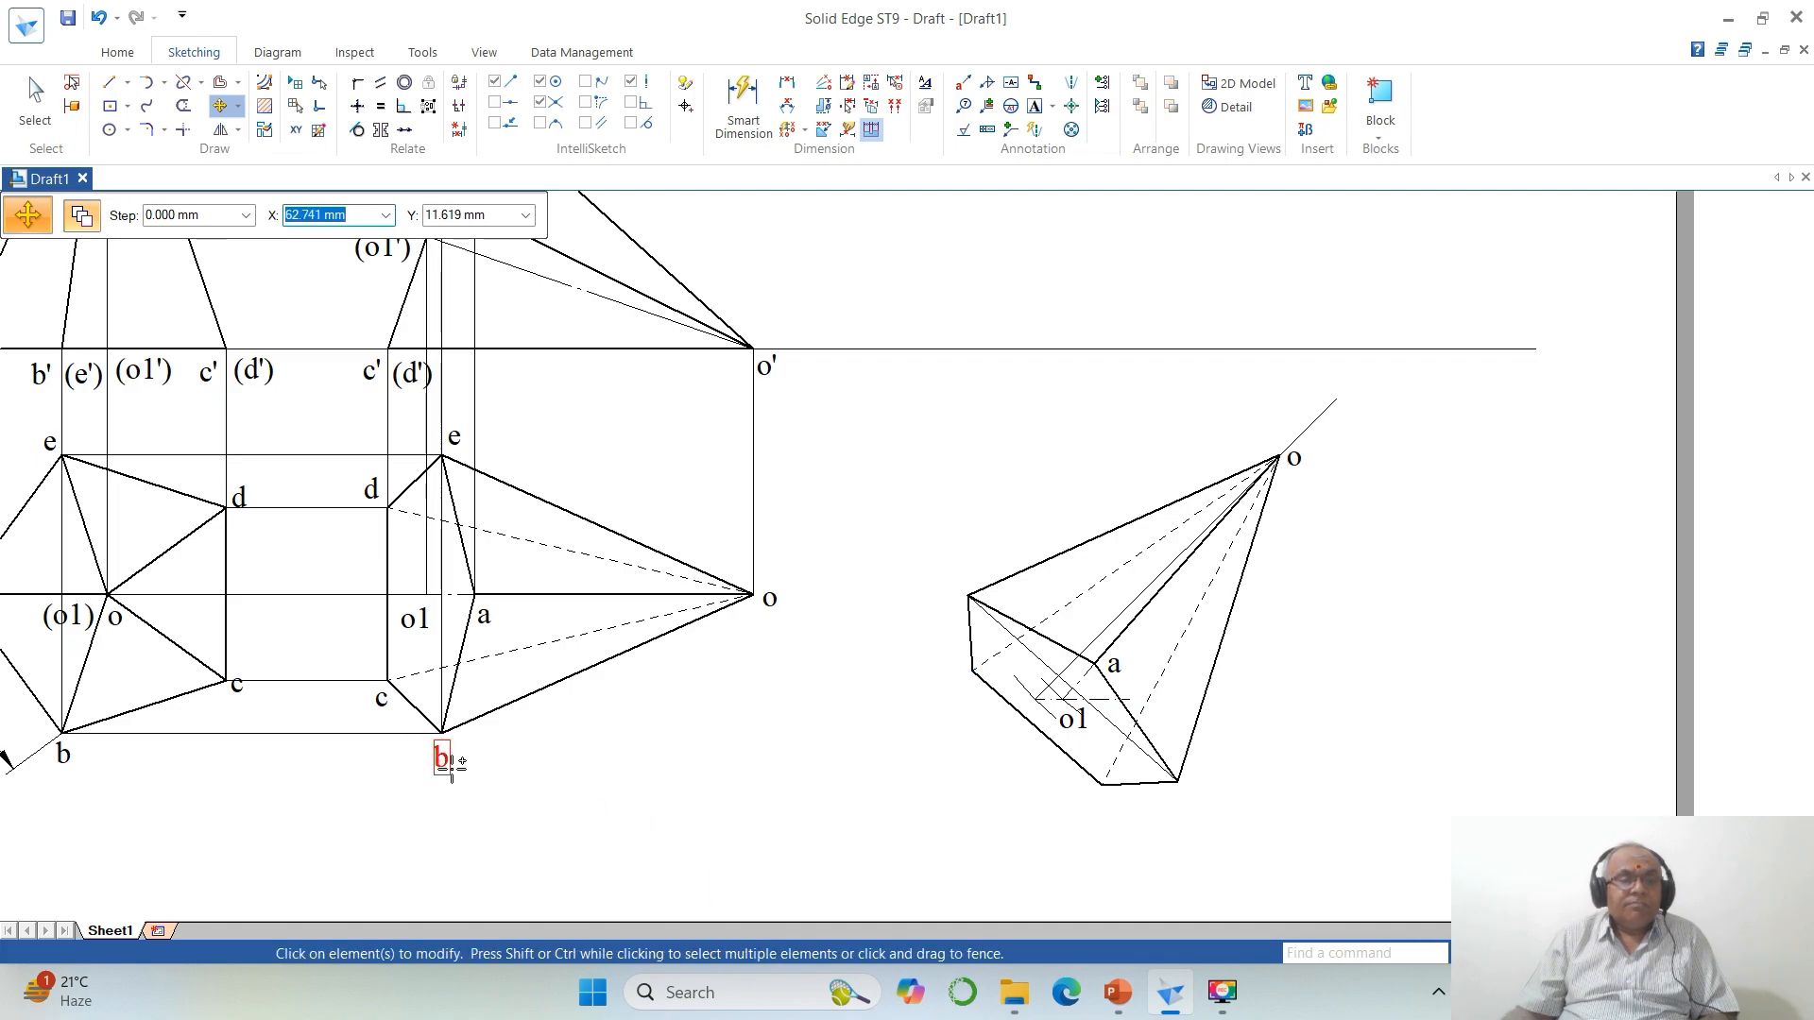
Step: Copy the labels b, c, d and e from the second top view to the matching base corners of the rotated pyramid
{"action": "left_click", "coordinate": [449, 762]}
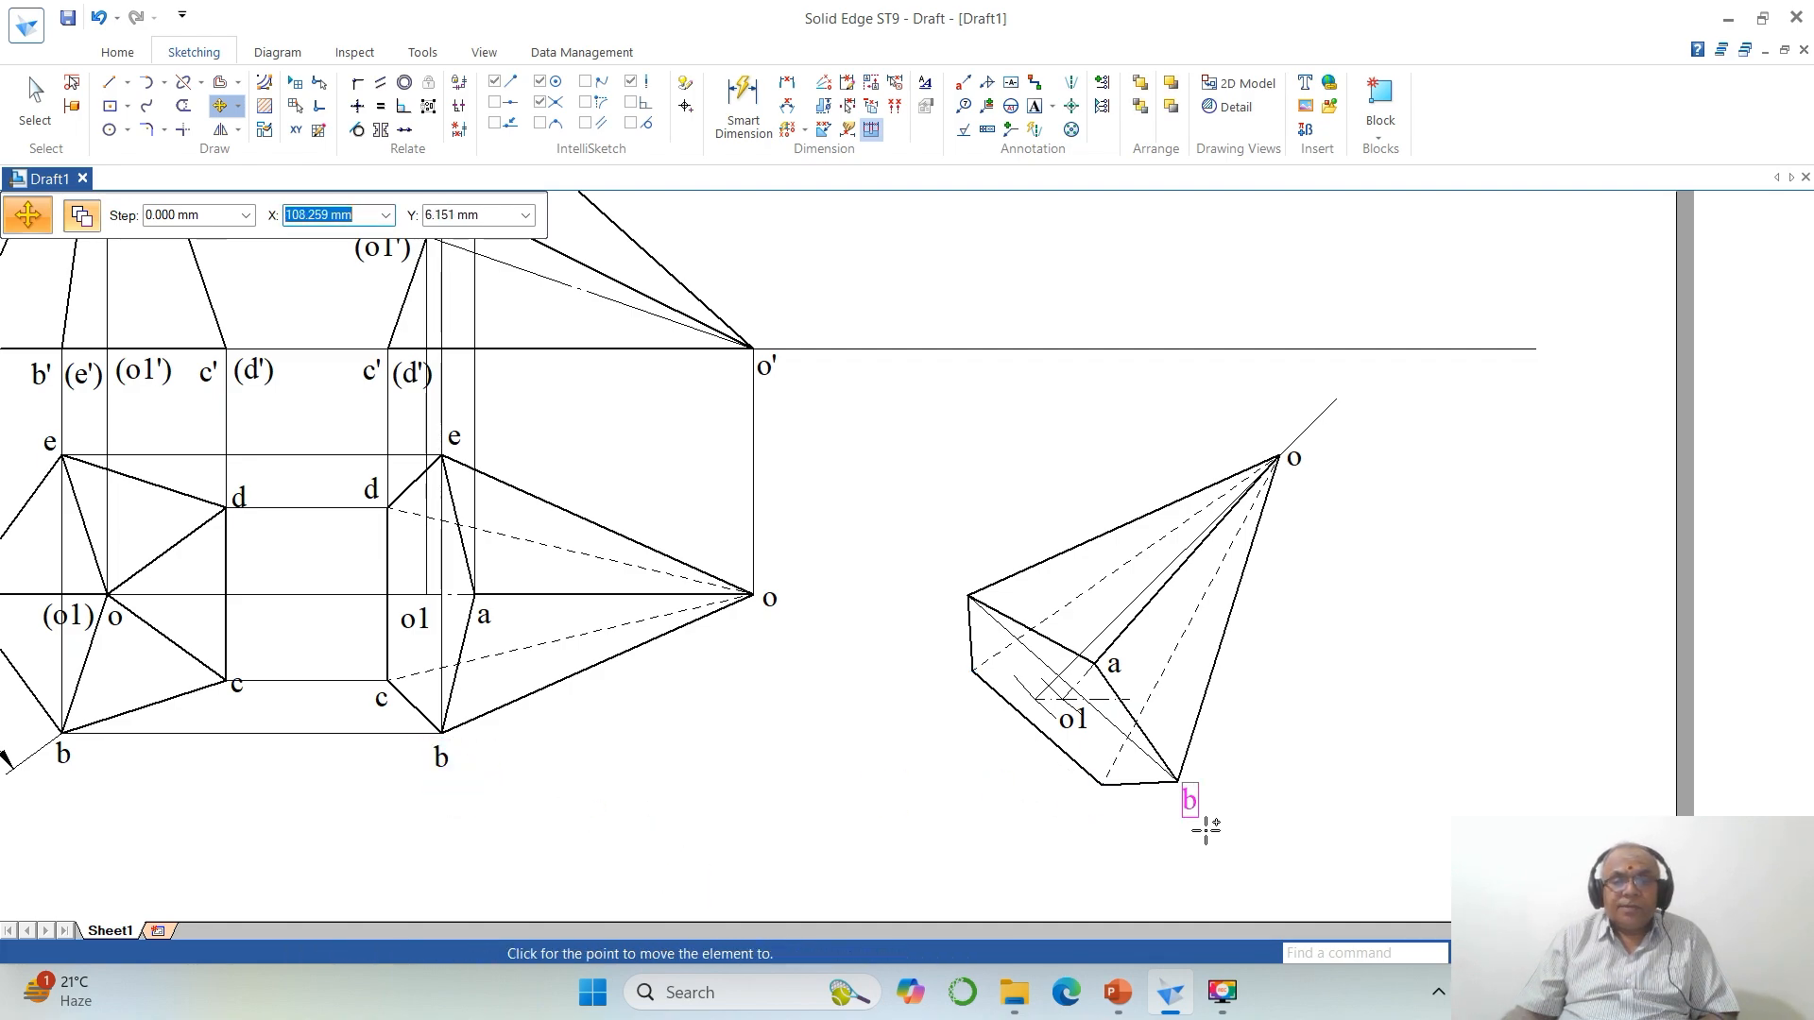
{"action": "left_click", "coordinate": [1205, 829]}
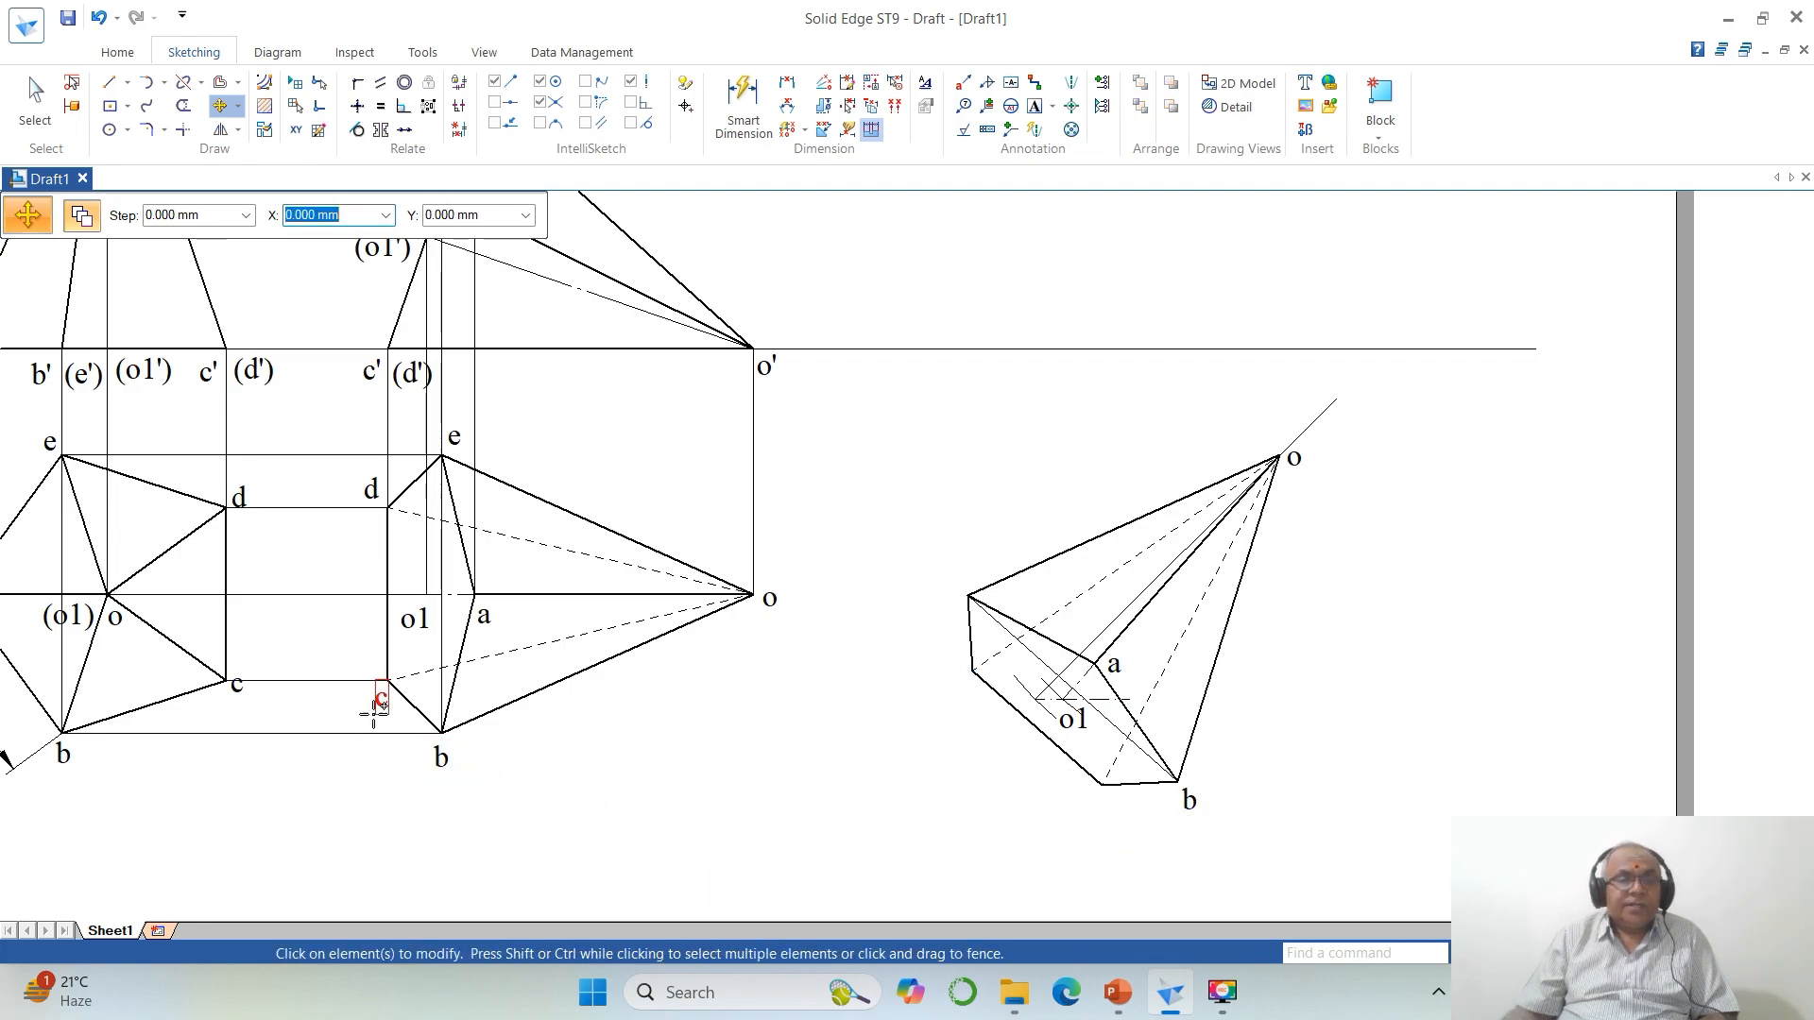
{"action": "left_click", "coordinate": [378, 703]}
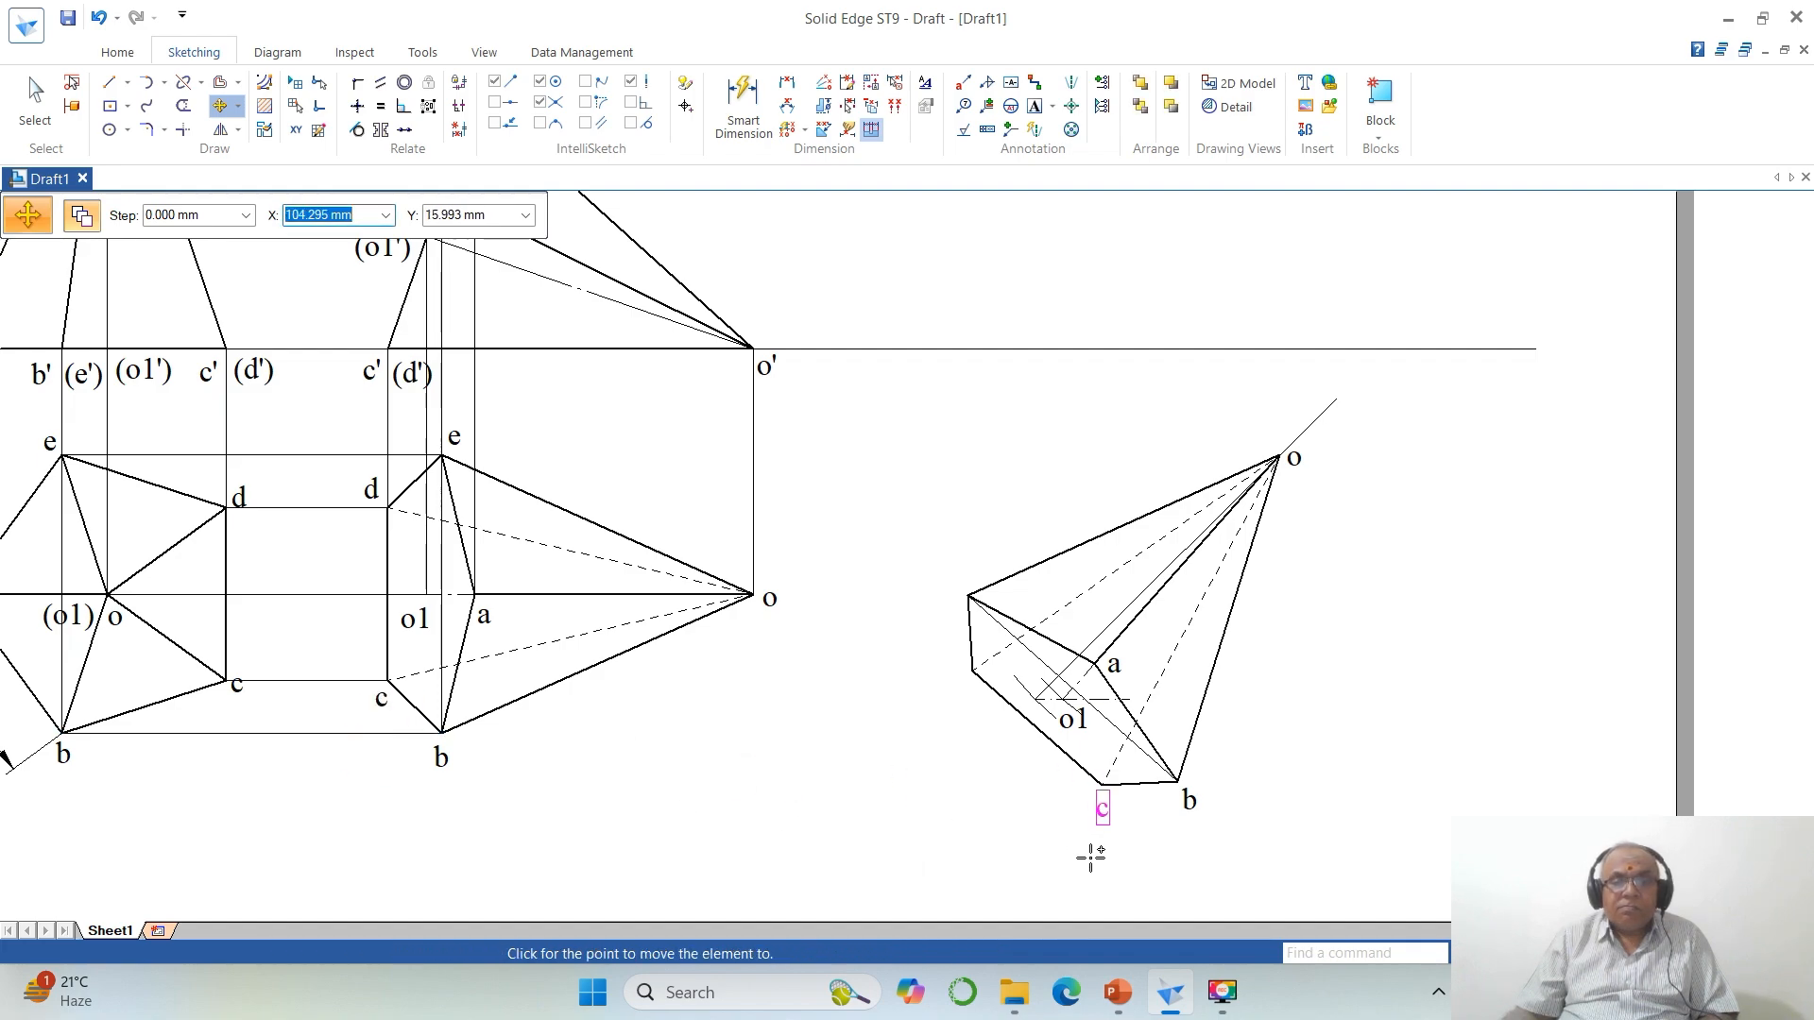
{"action": "left_click", "coordinate": [1087, 855]}
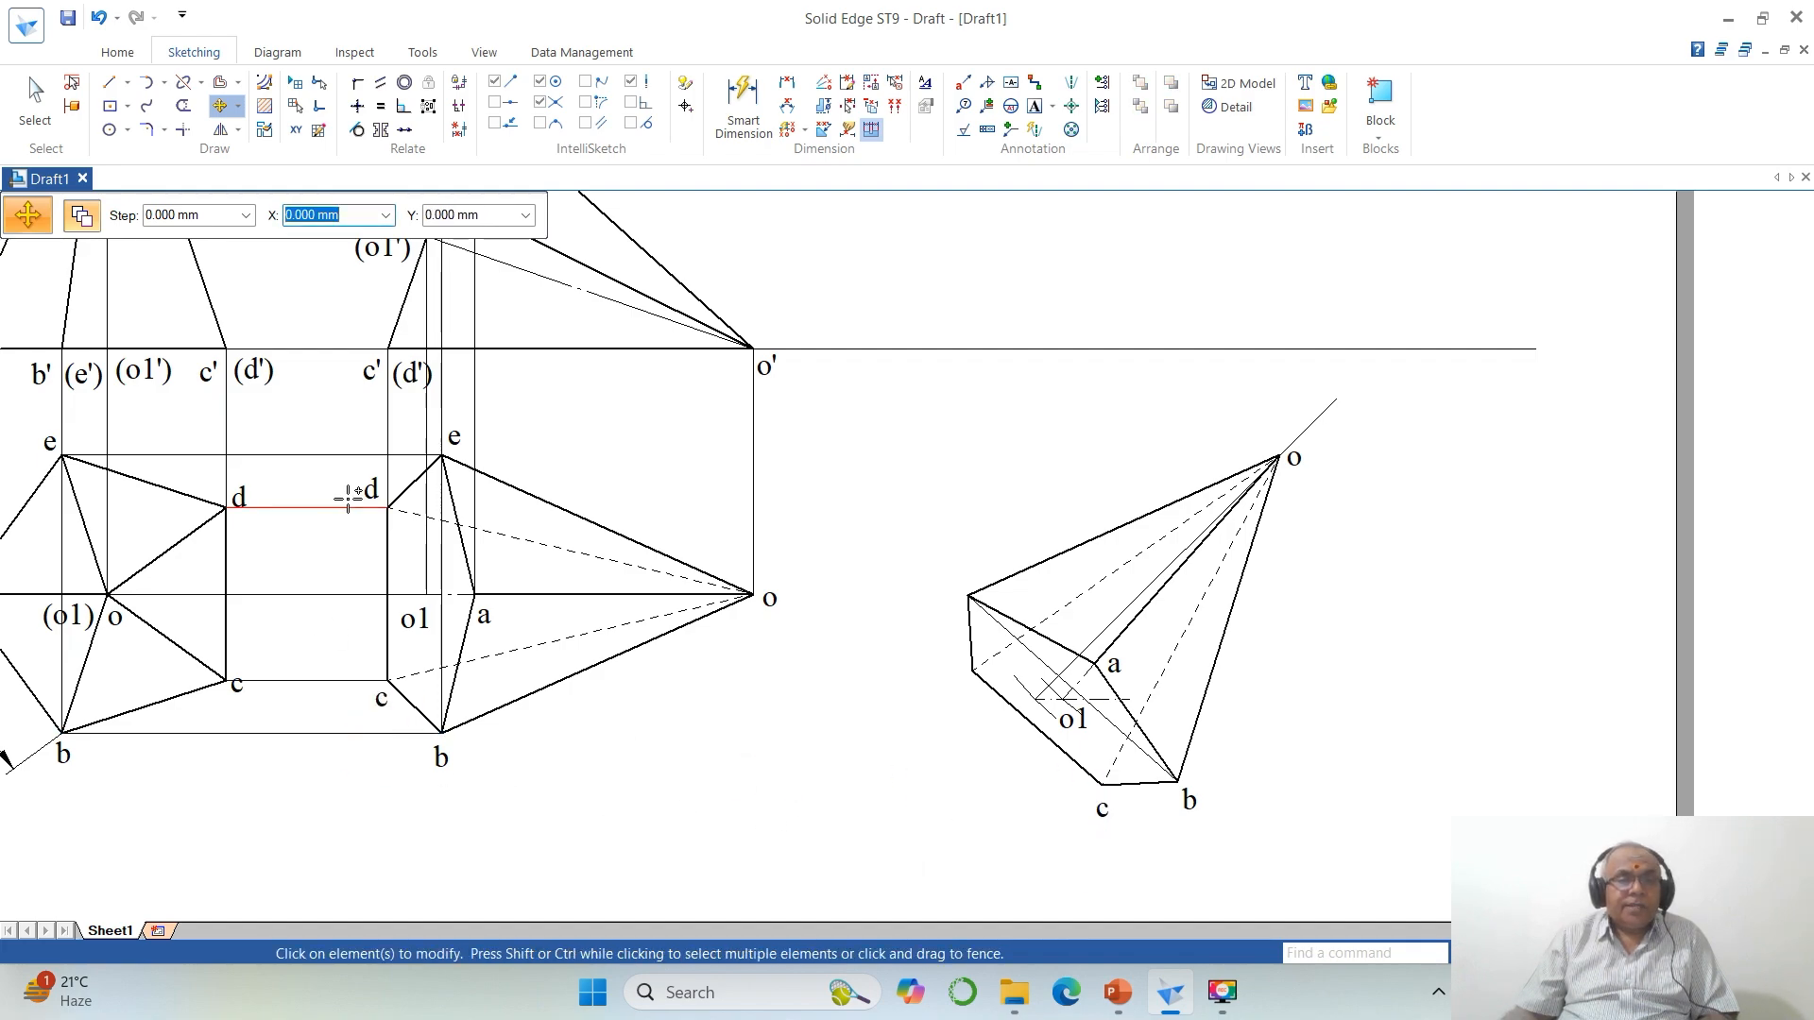
{"action": "left_click", "coordinate": [364, 488]}
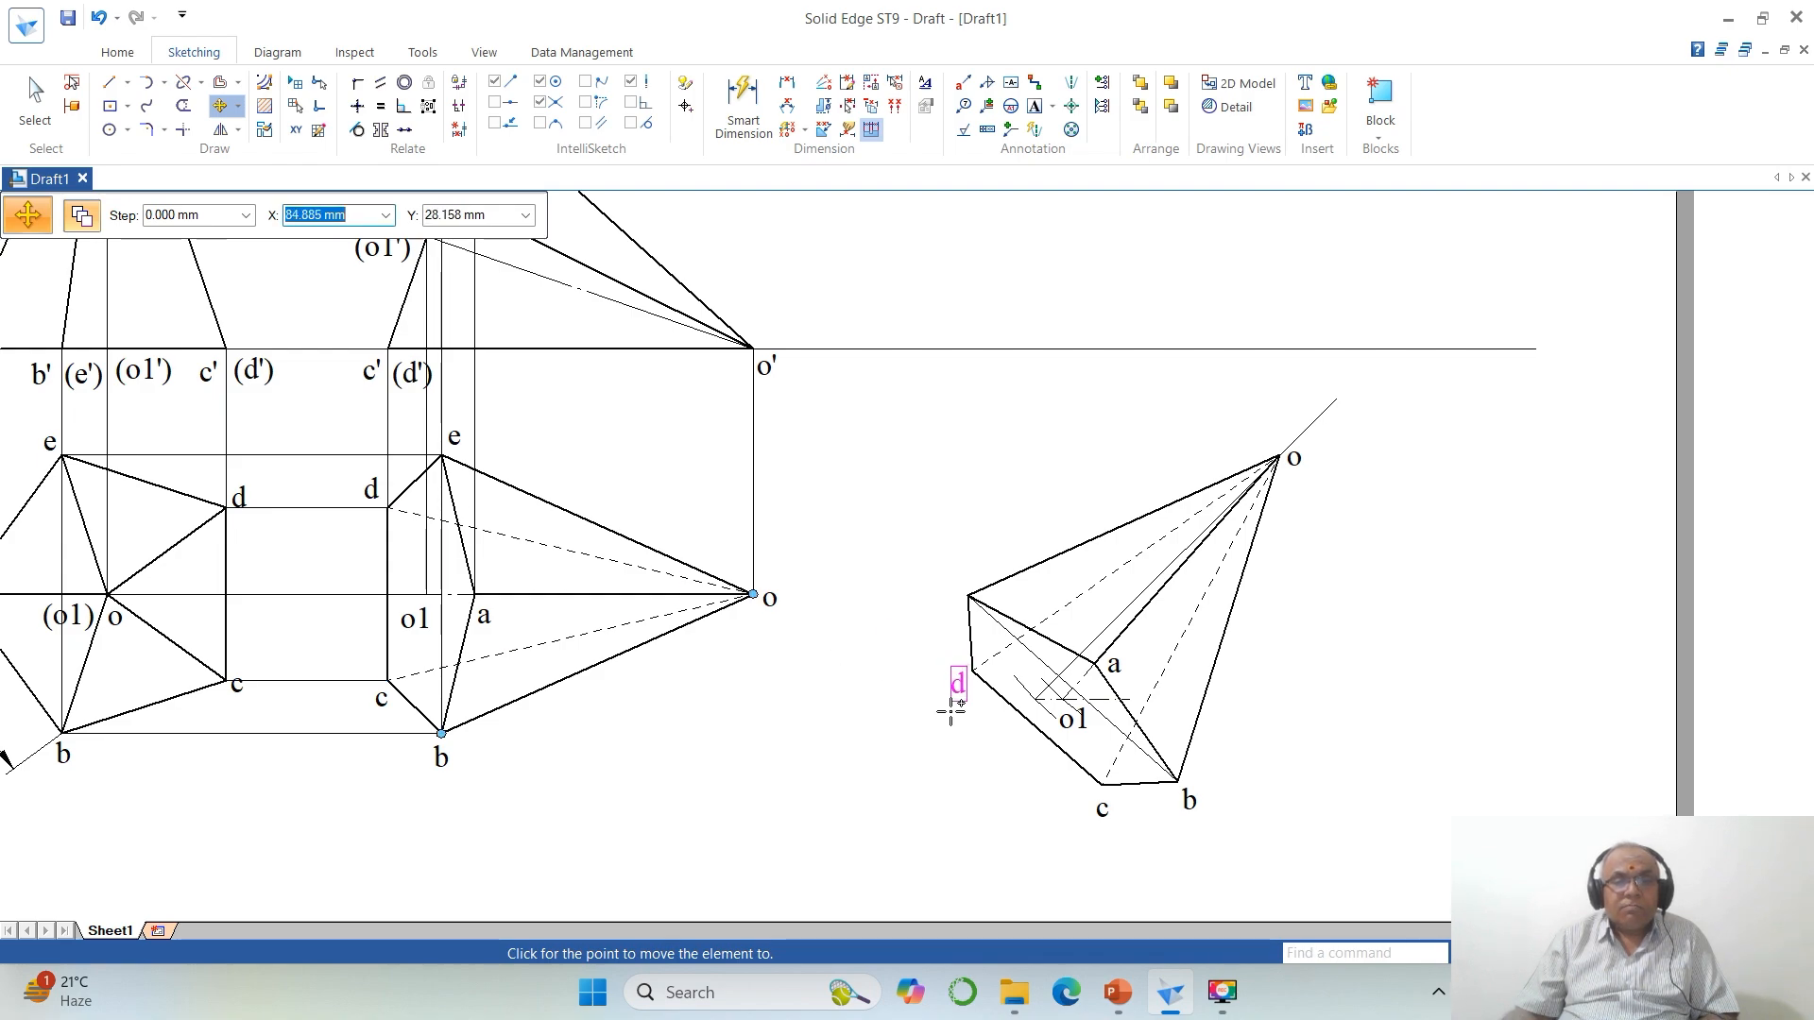
{"action": "left_click", "coordinate": [952, 710]}
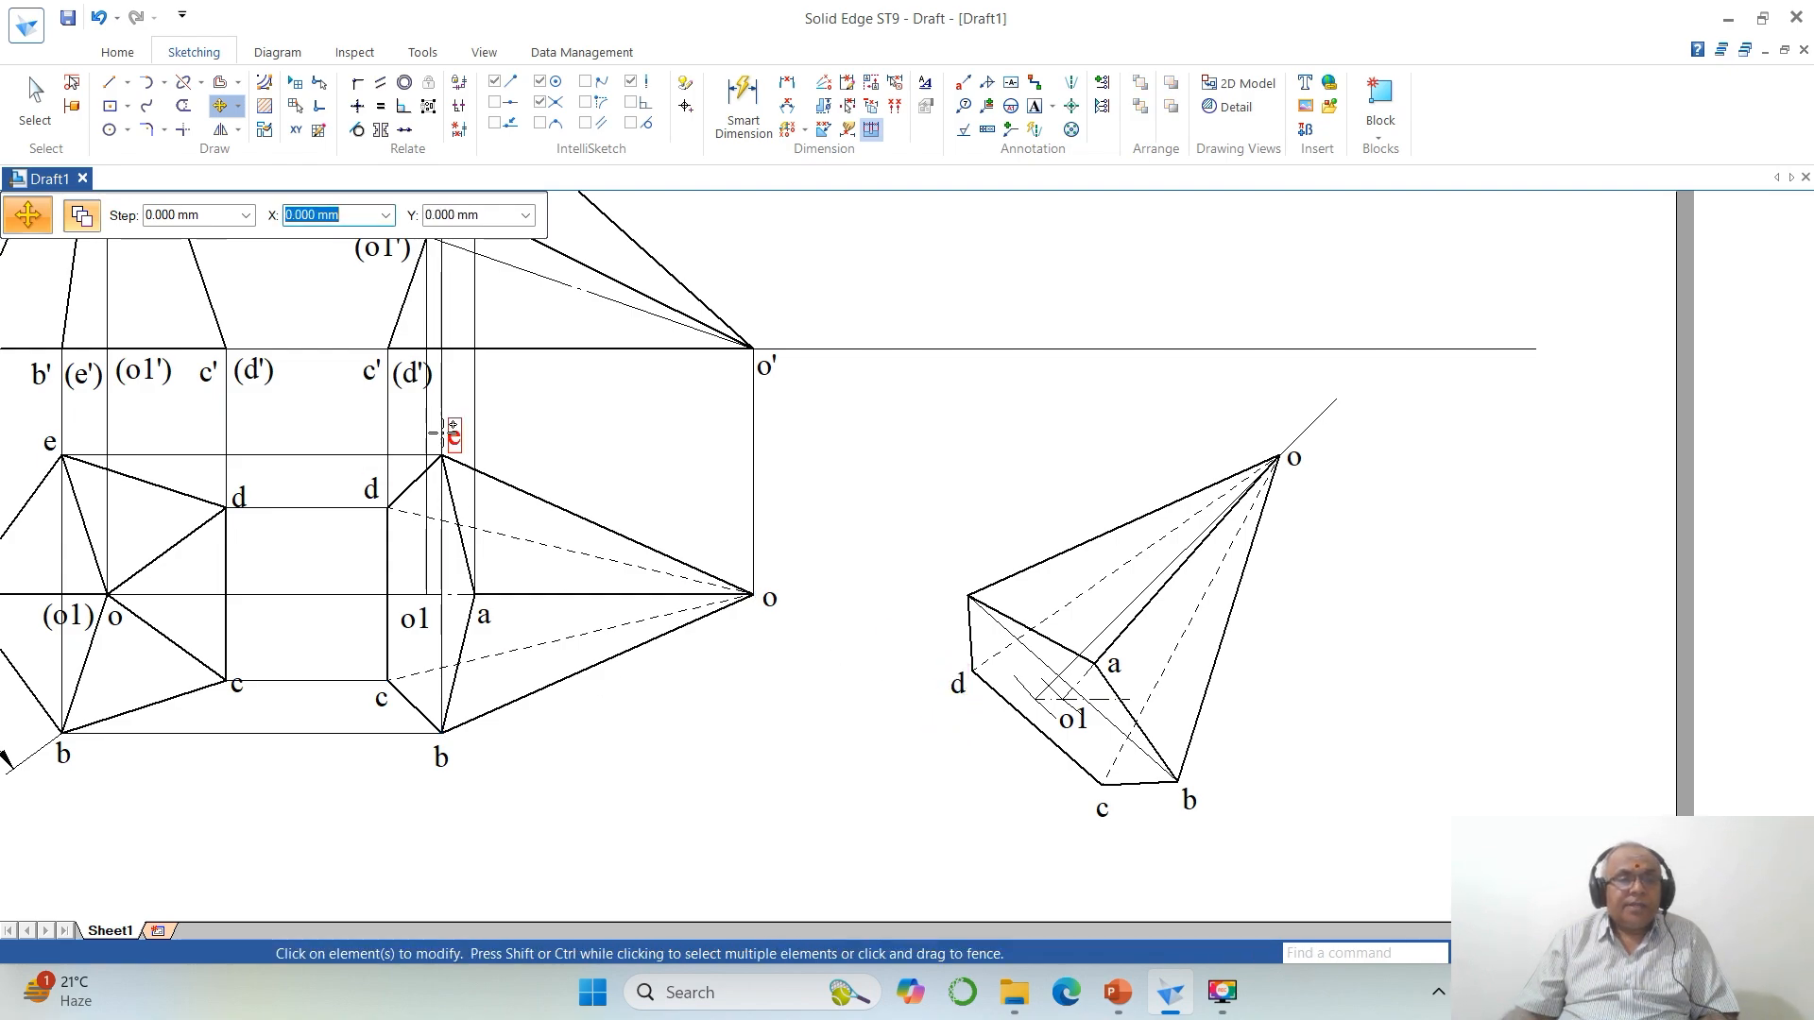
{"action": "left_click", "coordinate": [445, 421]}
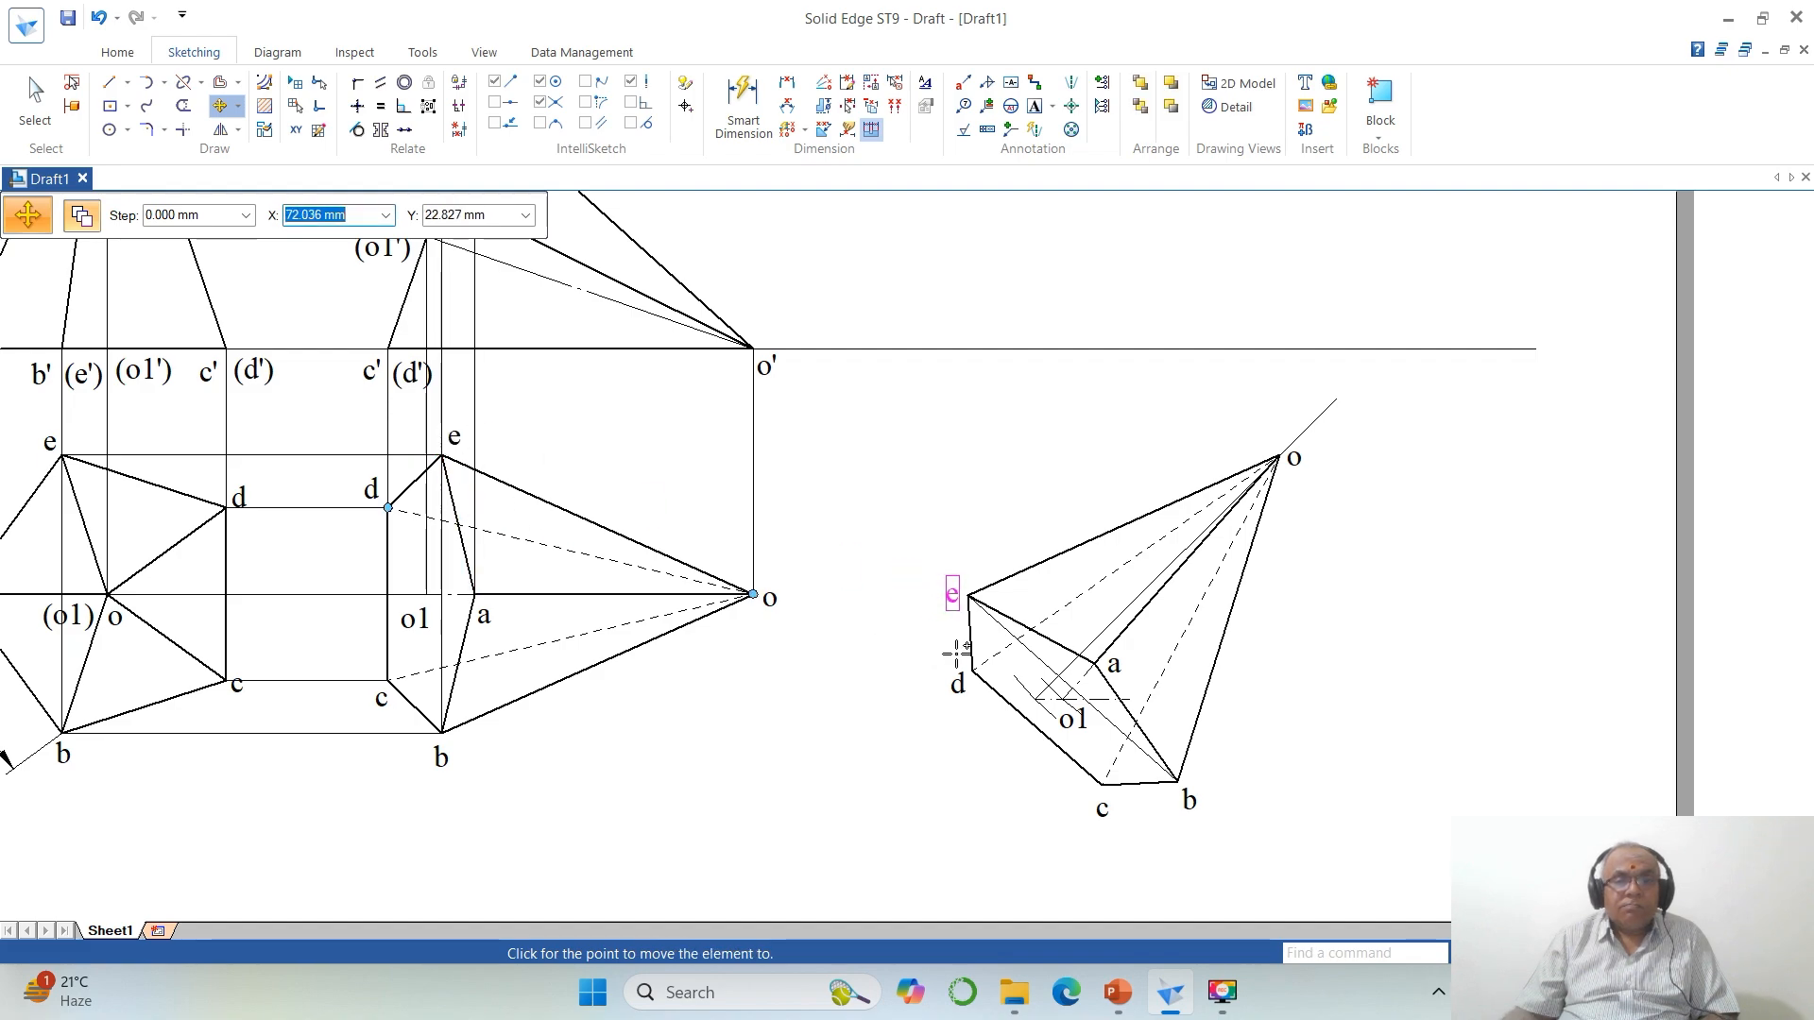
{"action": "left_click", "coordinate": [957, 652]}
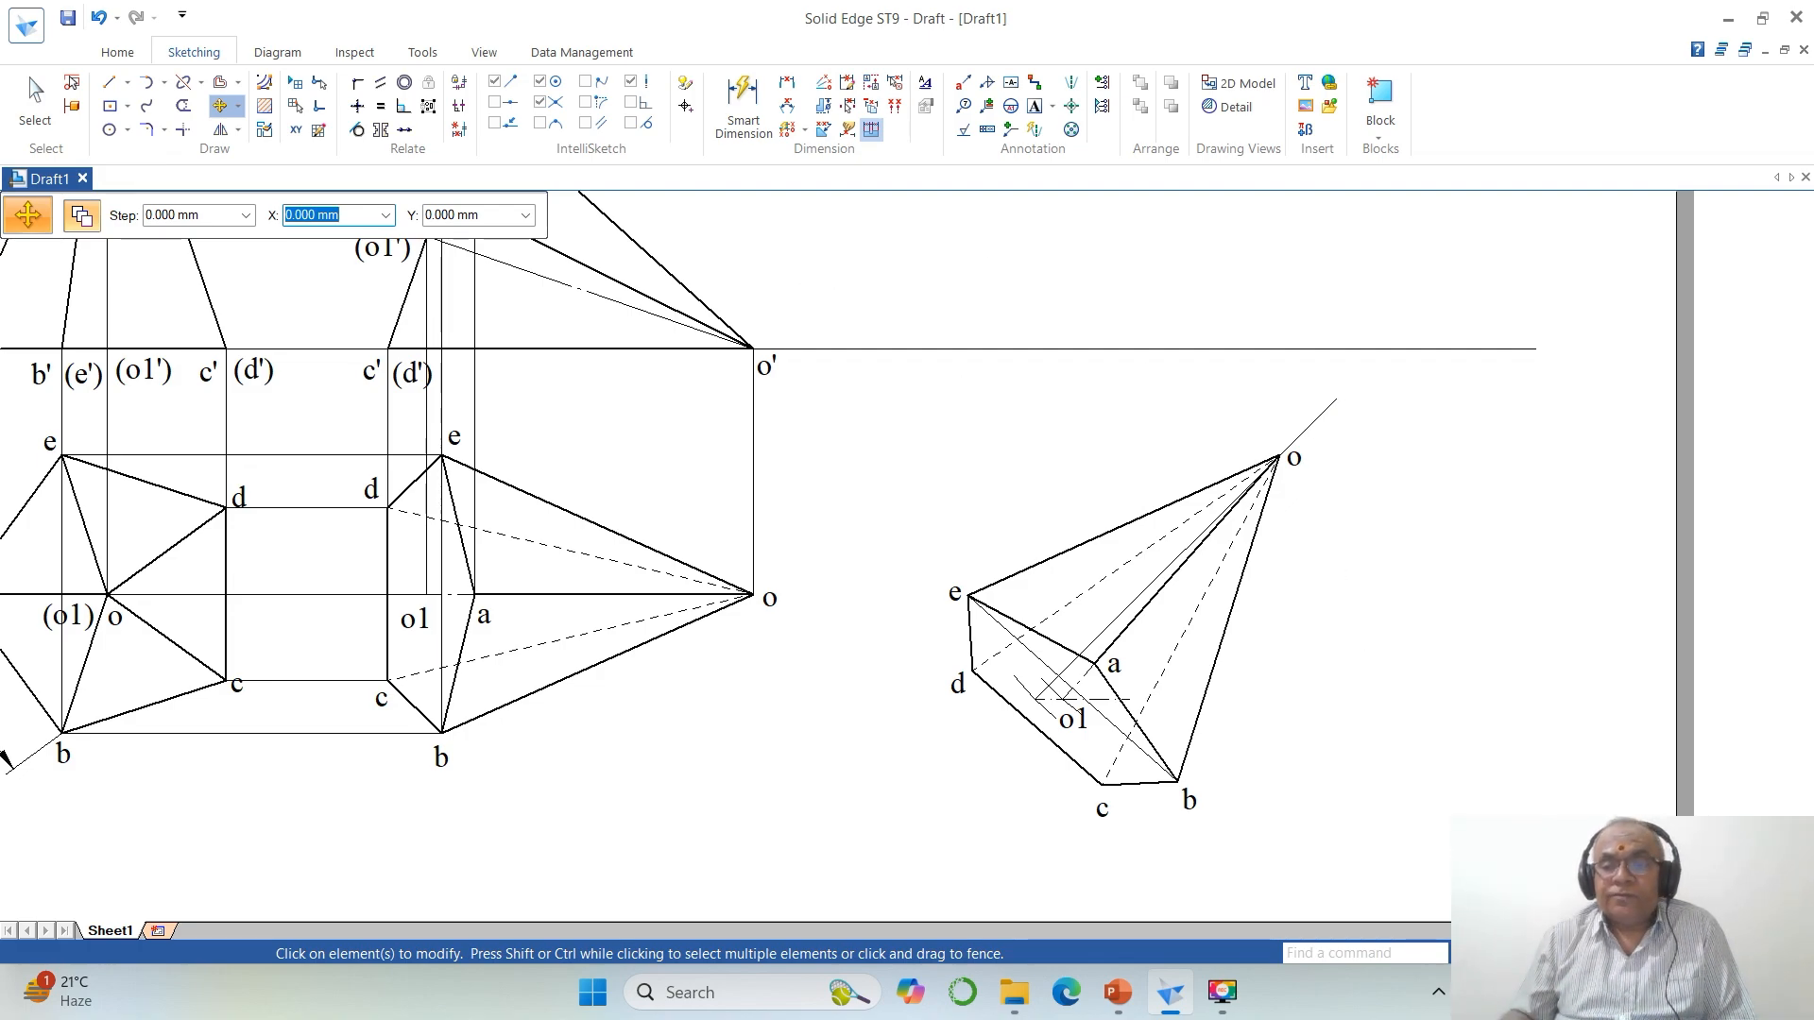
Step: Move the rotated pyramid with its labels and axis lines slightly closer to the second top view and the XY line, without copying
{"action": "left_click", "coordinate": [1577, 952]}
{"action": "left_click", "coordinate": [1520, 952]}
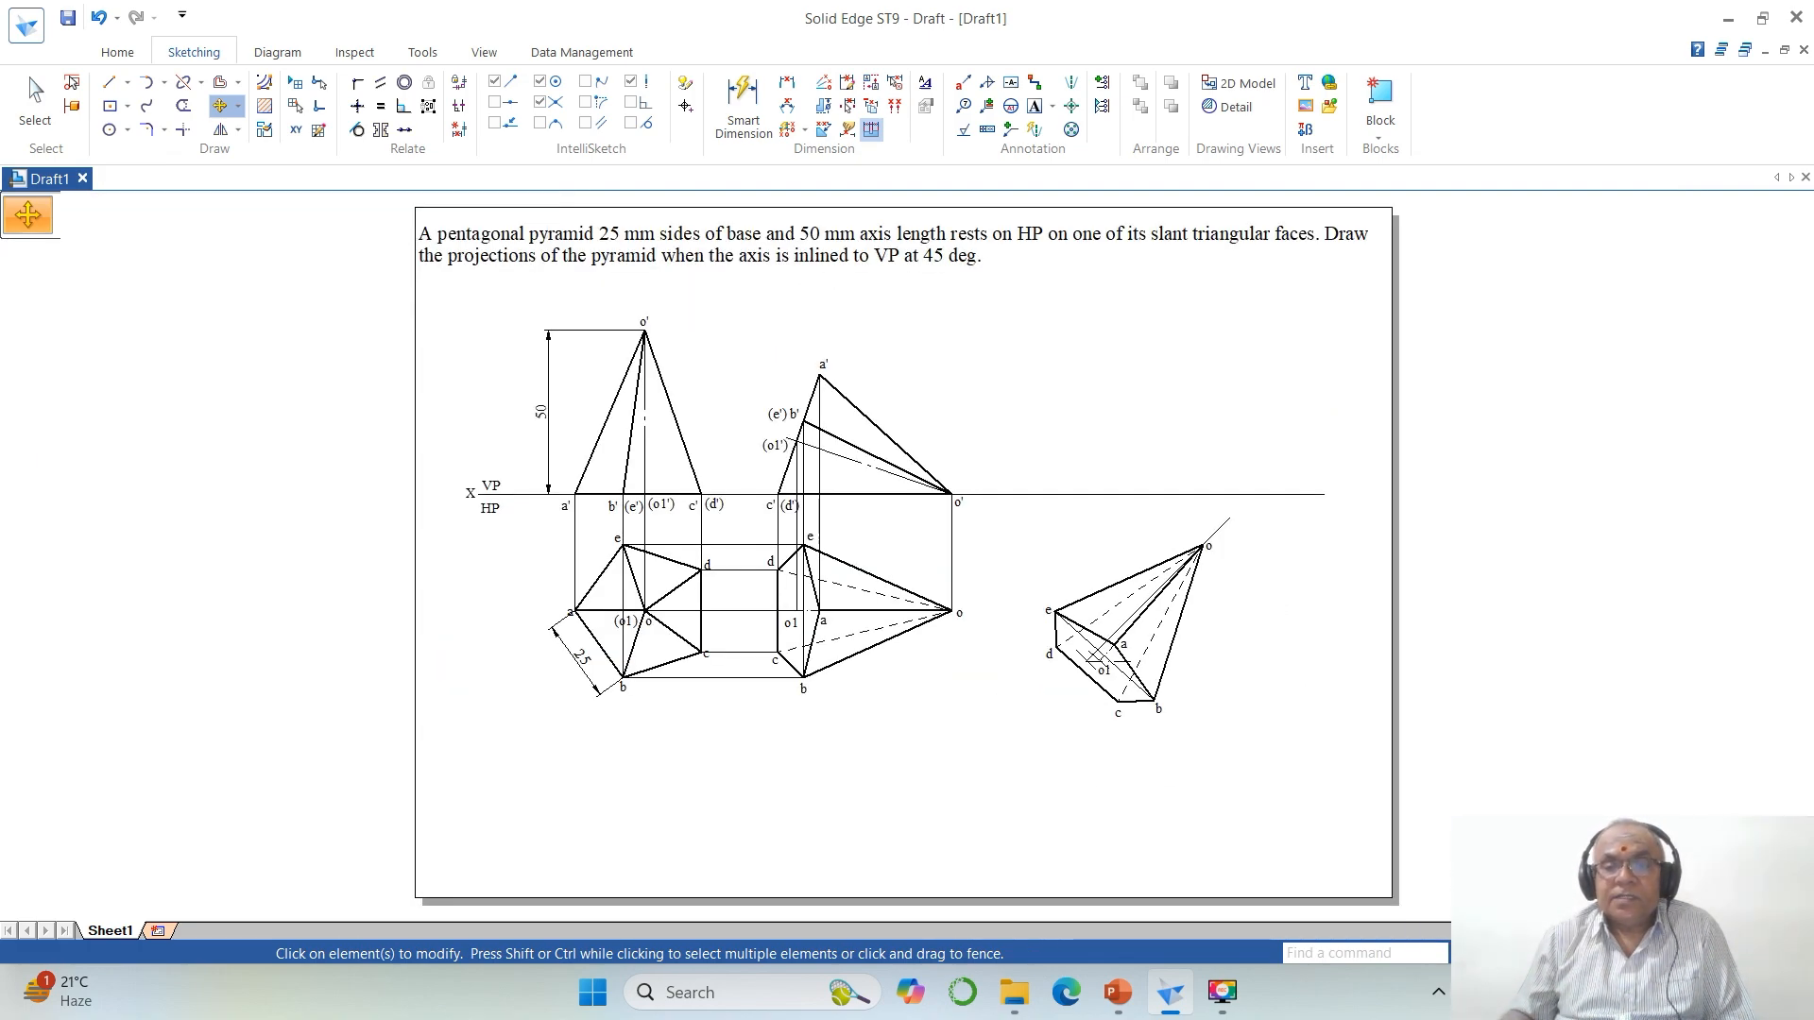
{"action": "left_click_drag", "start_coordinate": [572, 284], "coordinate": [1492, 807]}
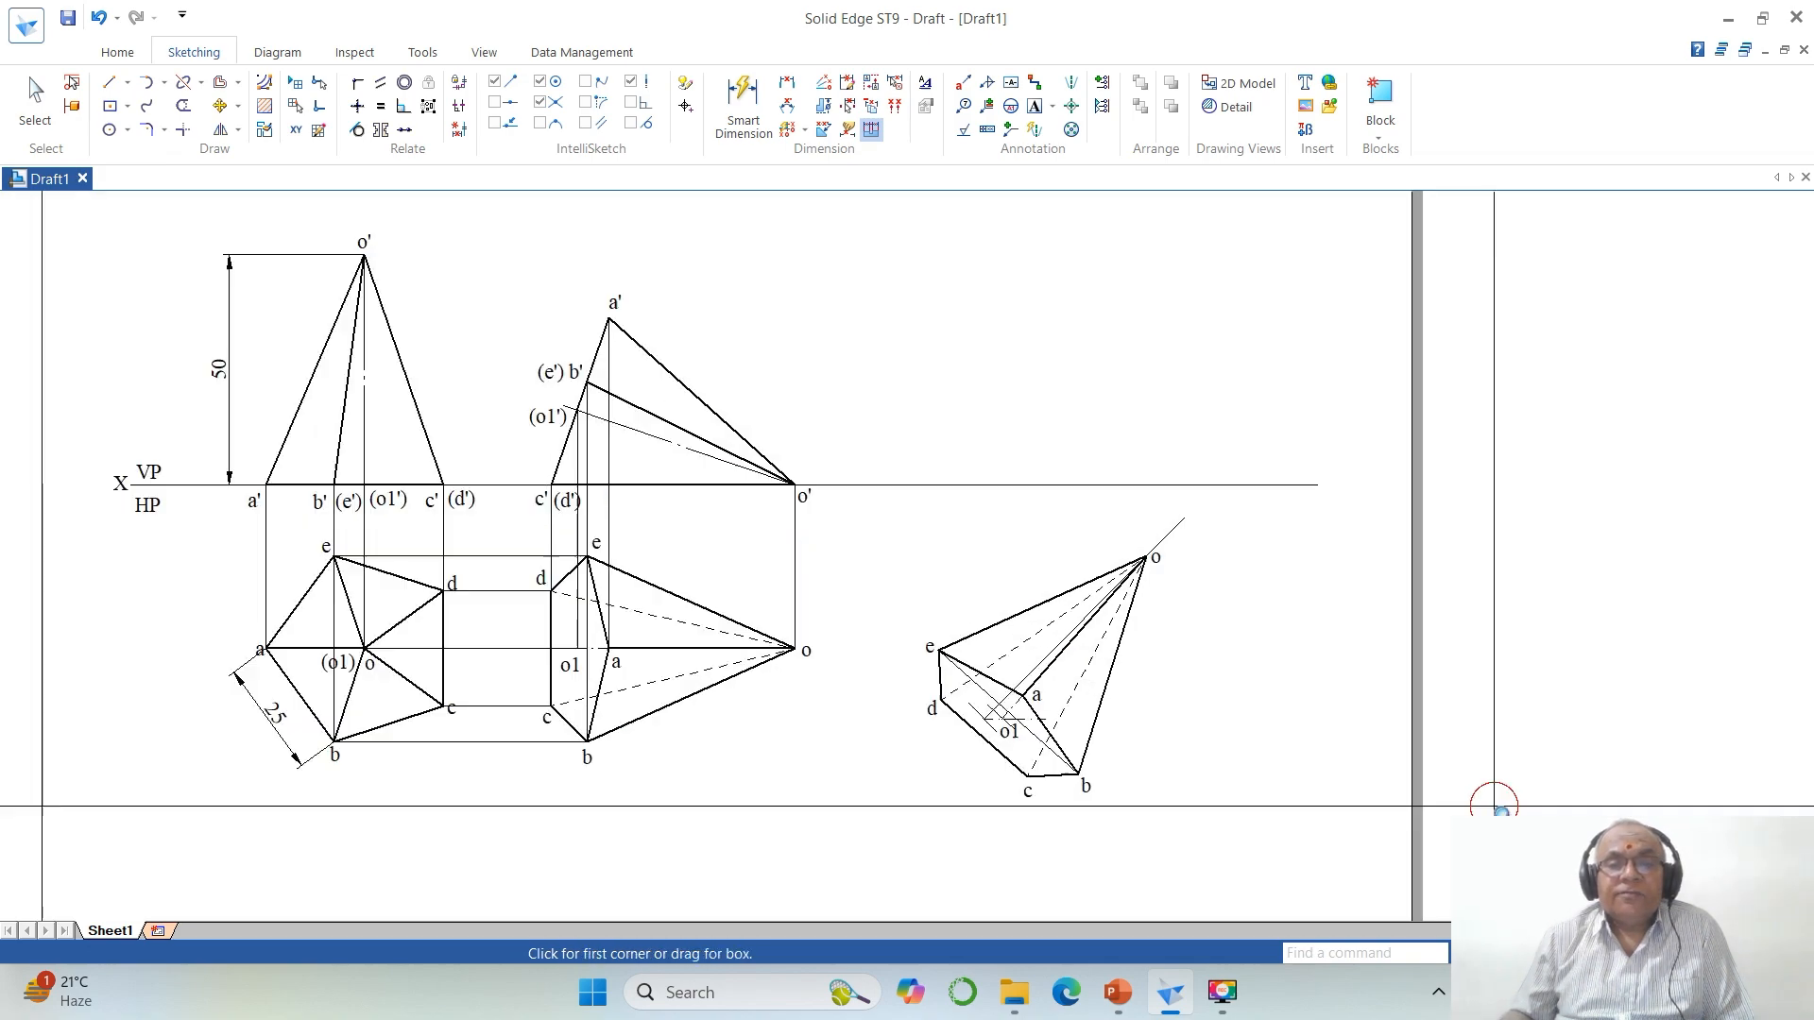
{"action": "left_click", "coordinate": [220, 106]}
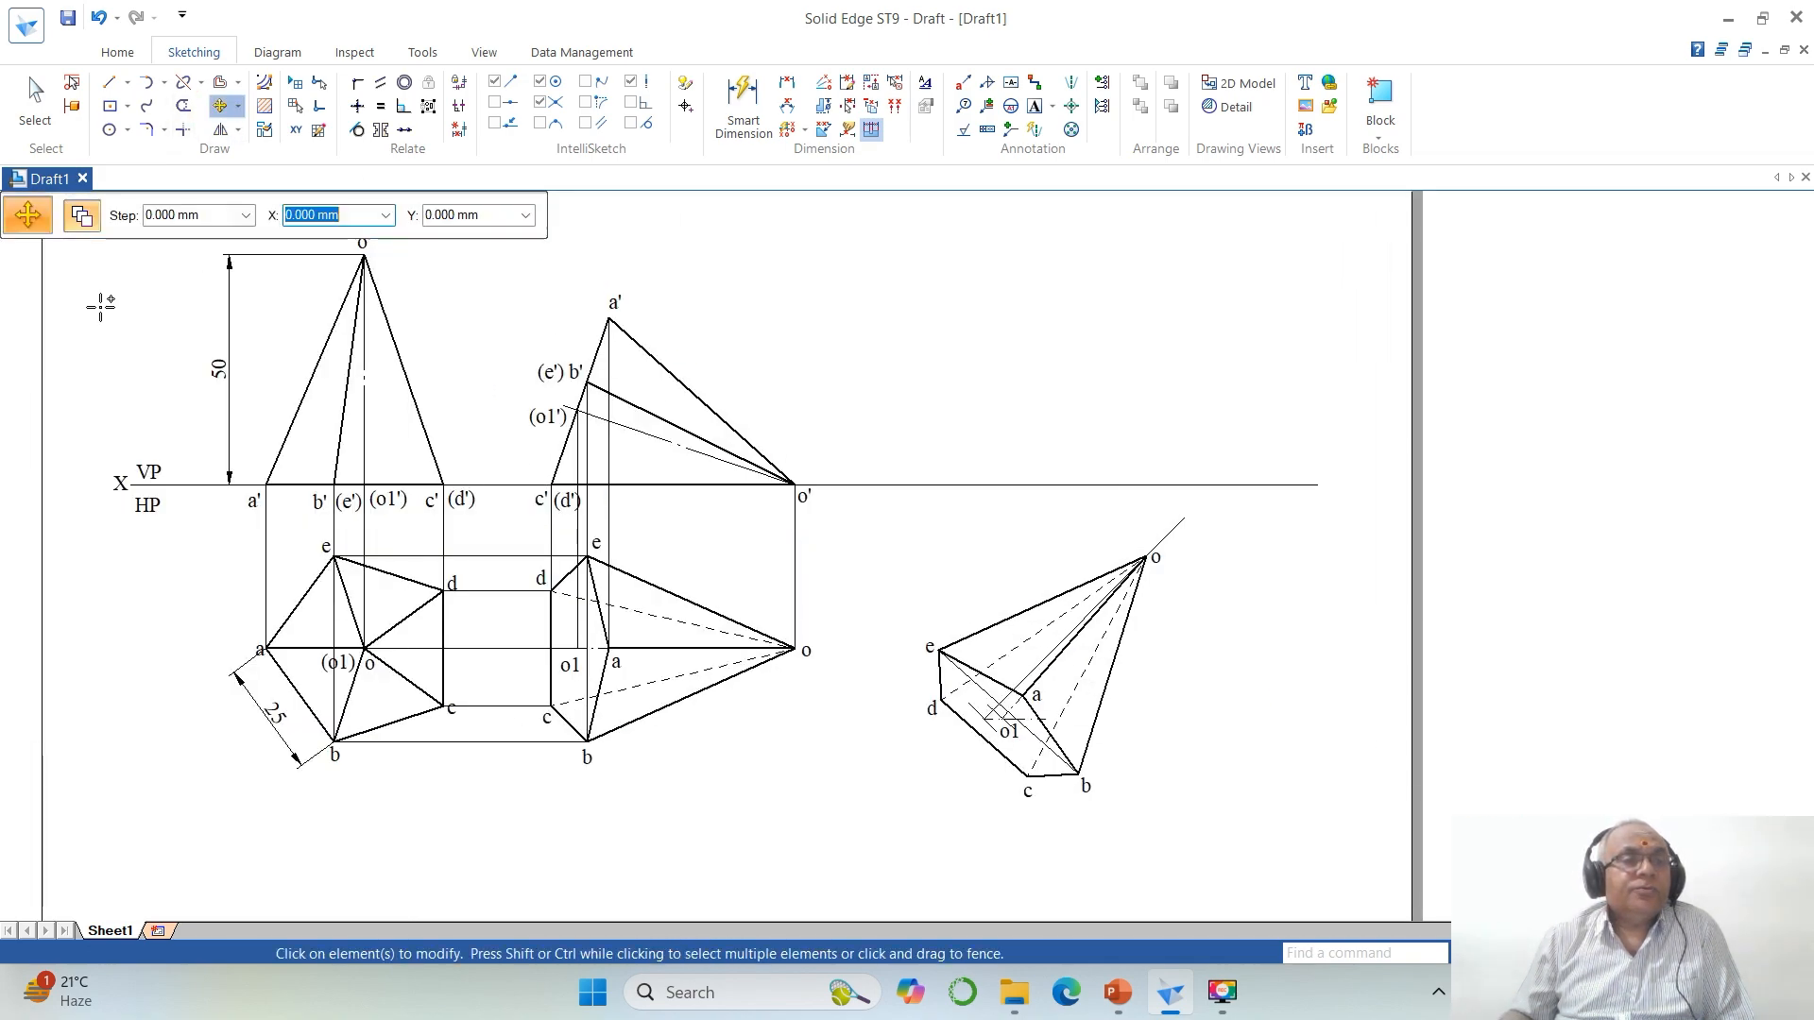
{"action": "left_click", "coordinate": [83, 218]}
{"action": "left_click_drag", "start_coordinate": [872, 447], "coordinate": [1236, 853]}
{"action": "left_click", "coordinate": [1236, 829]}
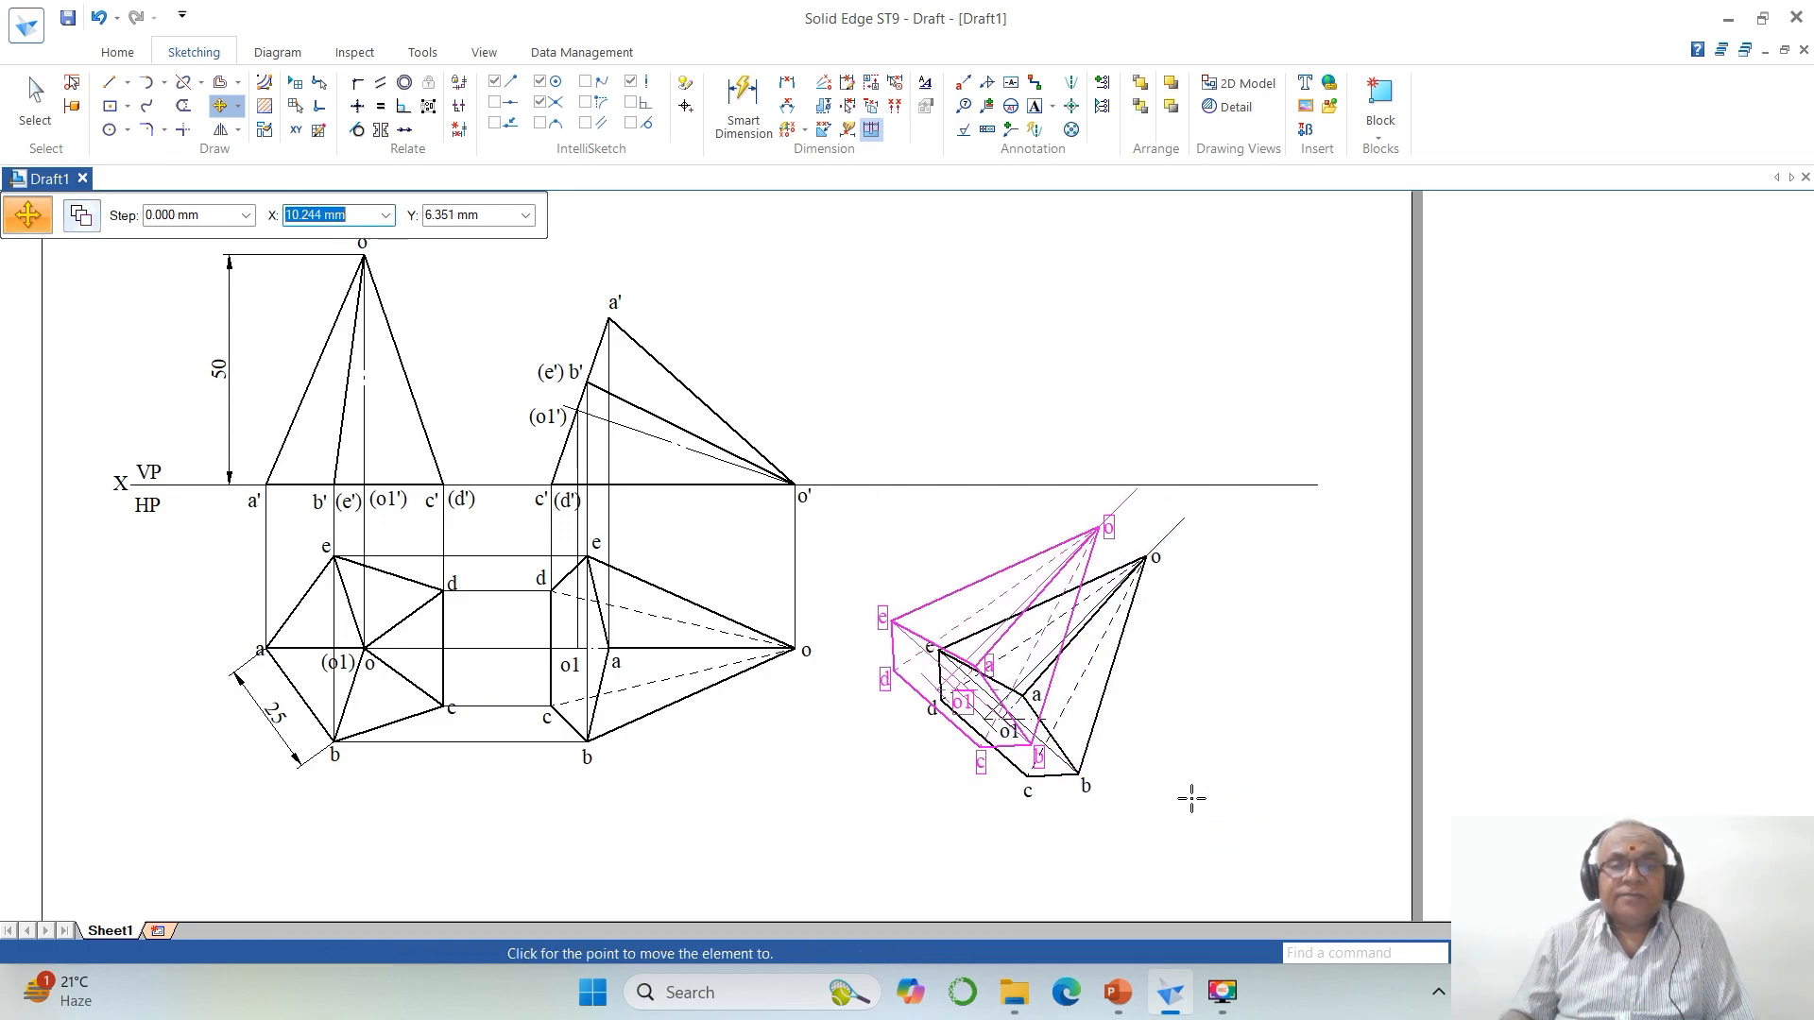
{"action": "left_click", "coordinate": [1188, 804]}
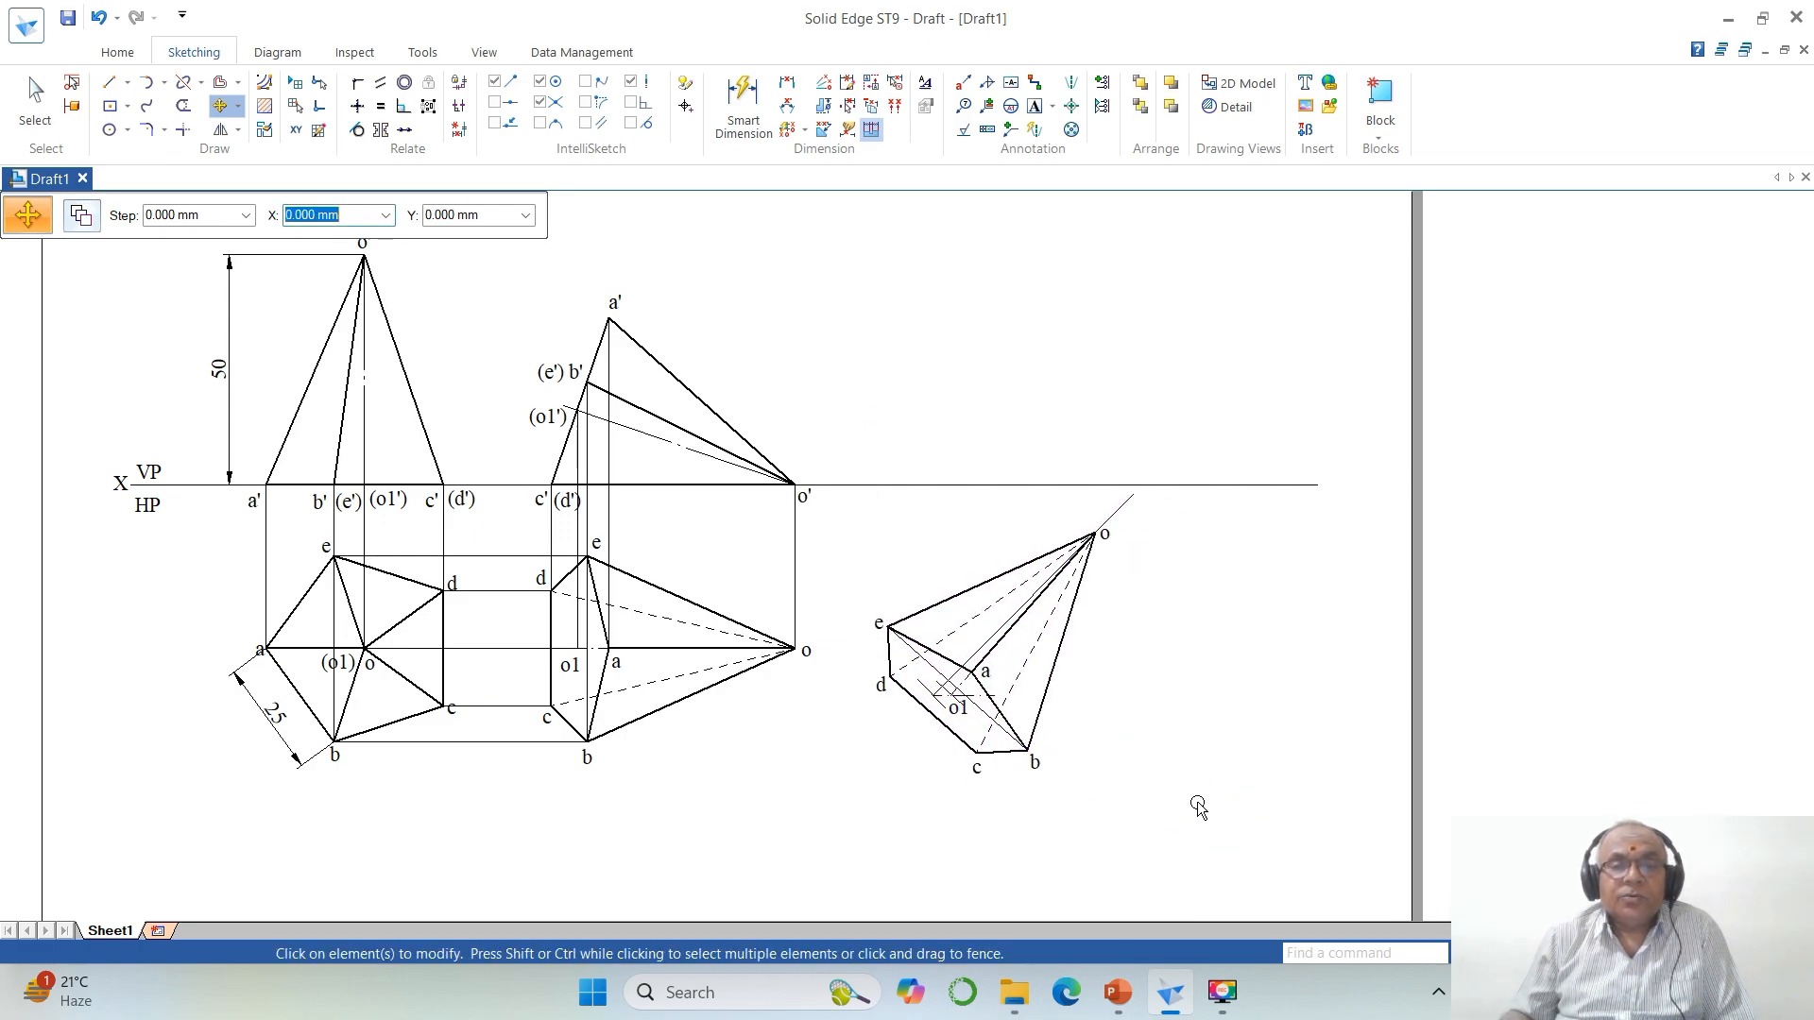
Step: Draw vertical projectors from o, c and d of the rotated pyramid up across the XY line and trim them at that line
{"action": "left_click", "coordinate": [1511, 953]}
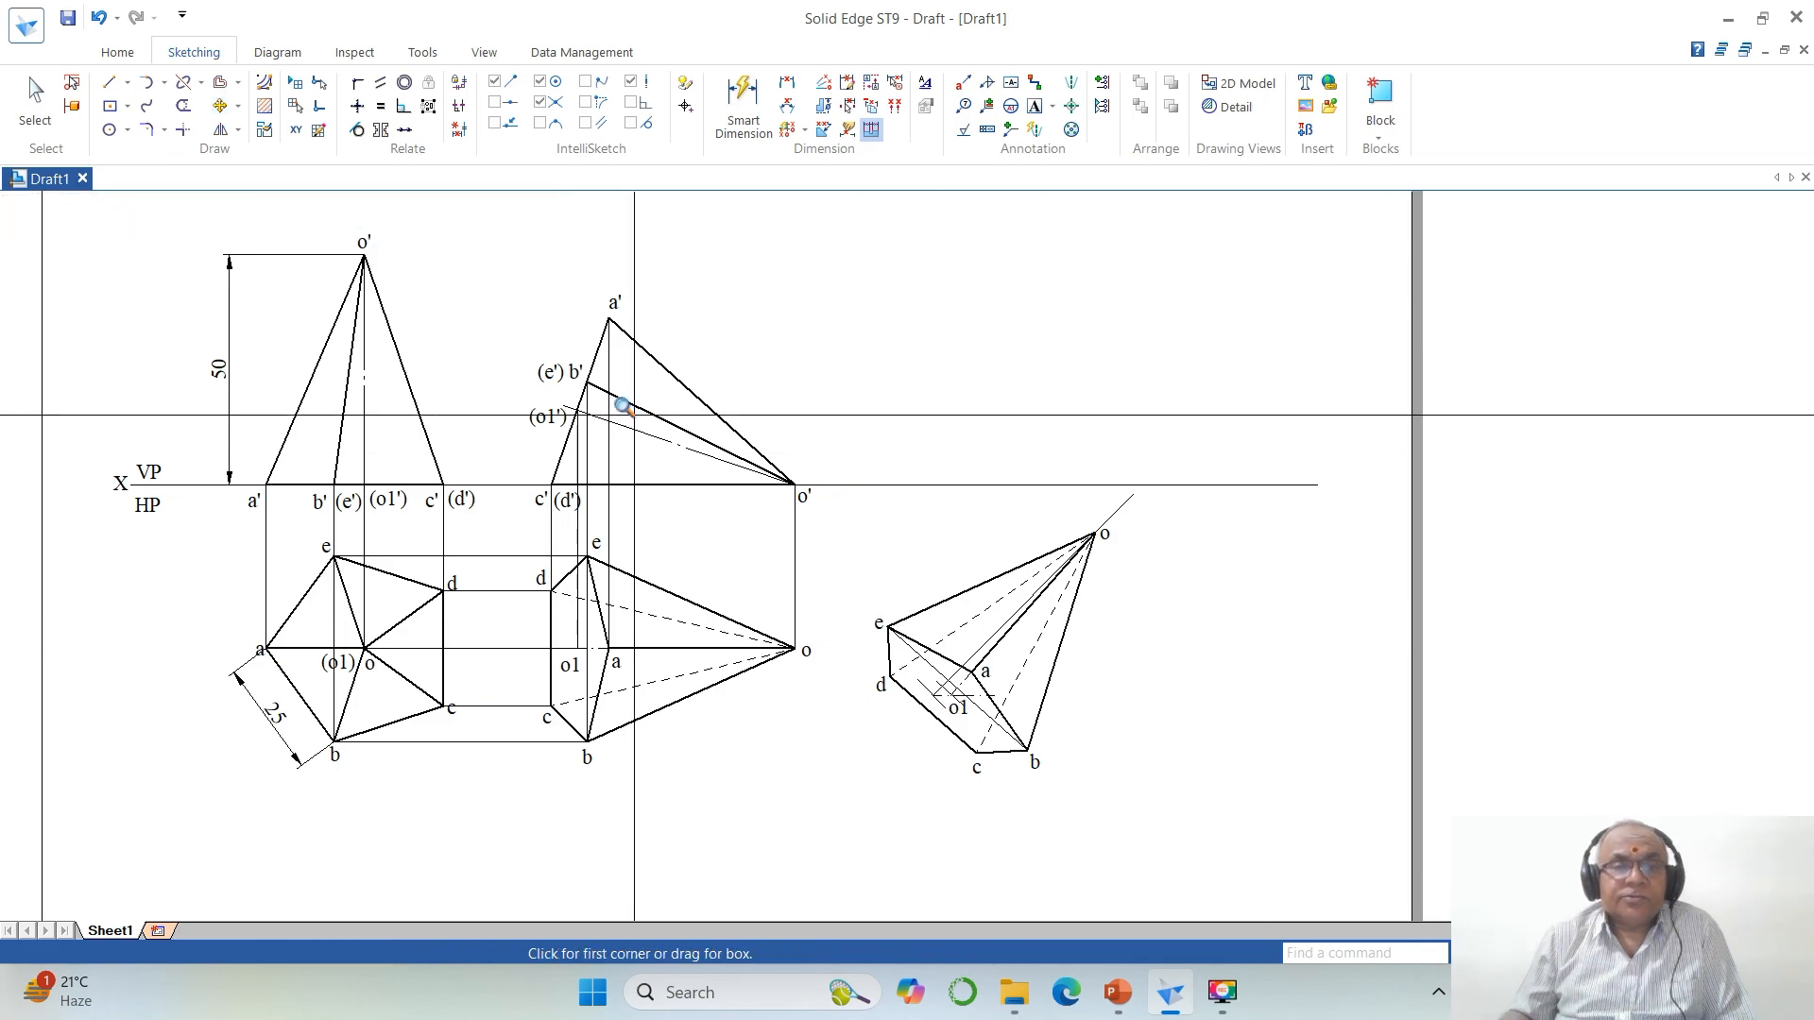
{"action": "left_click", "coordinate": [508, 279]}
{"action": "left_click", "coordinate": [1250, 825]}
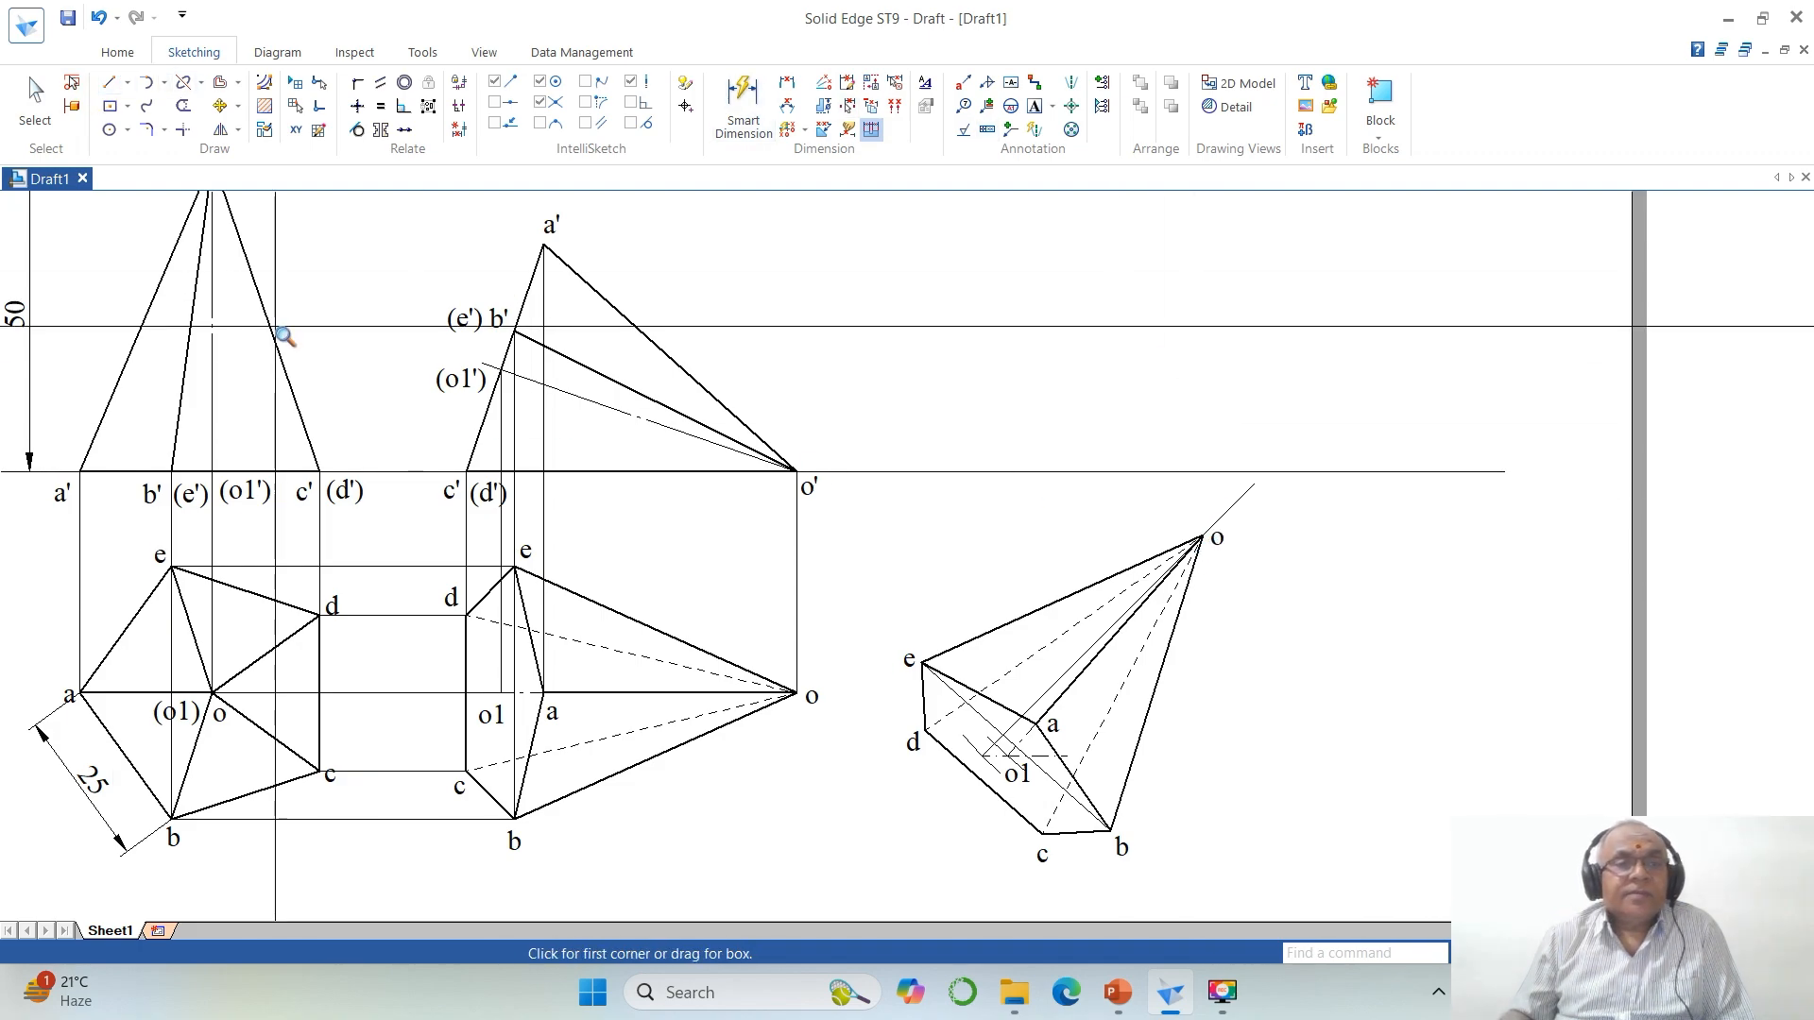
{"action": "key", "text": "Escape"}
{"action": "key", "text": "l"}
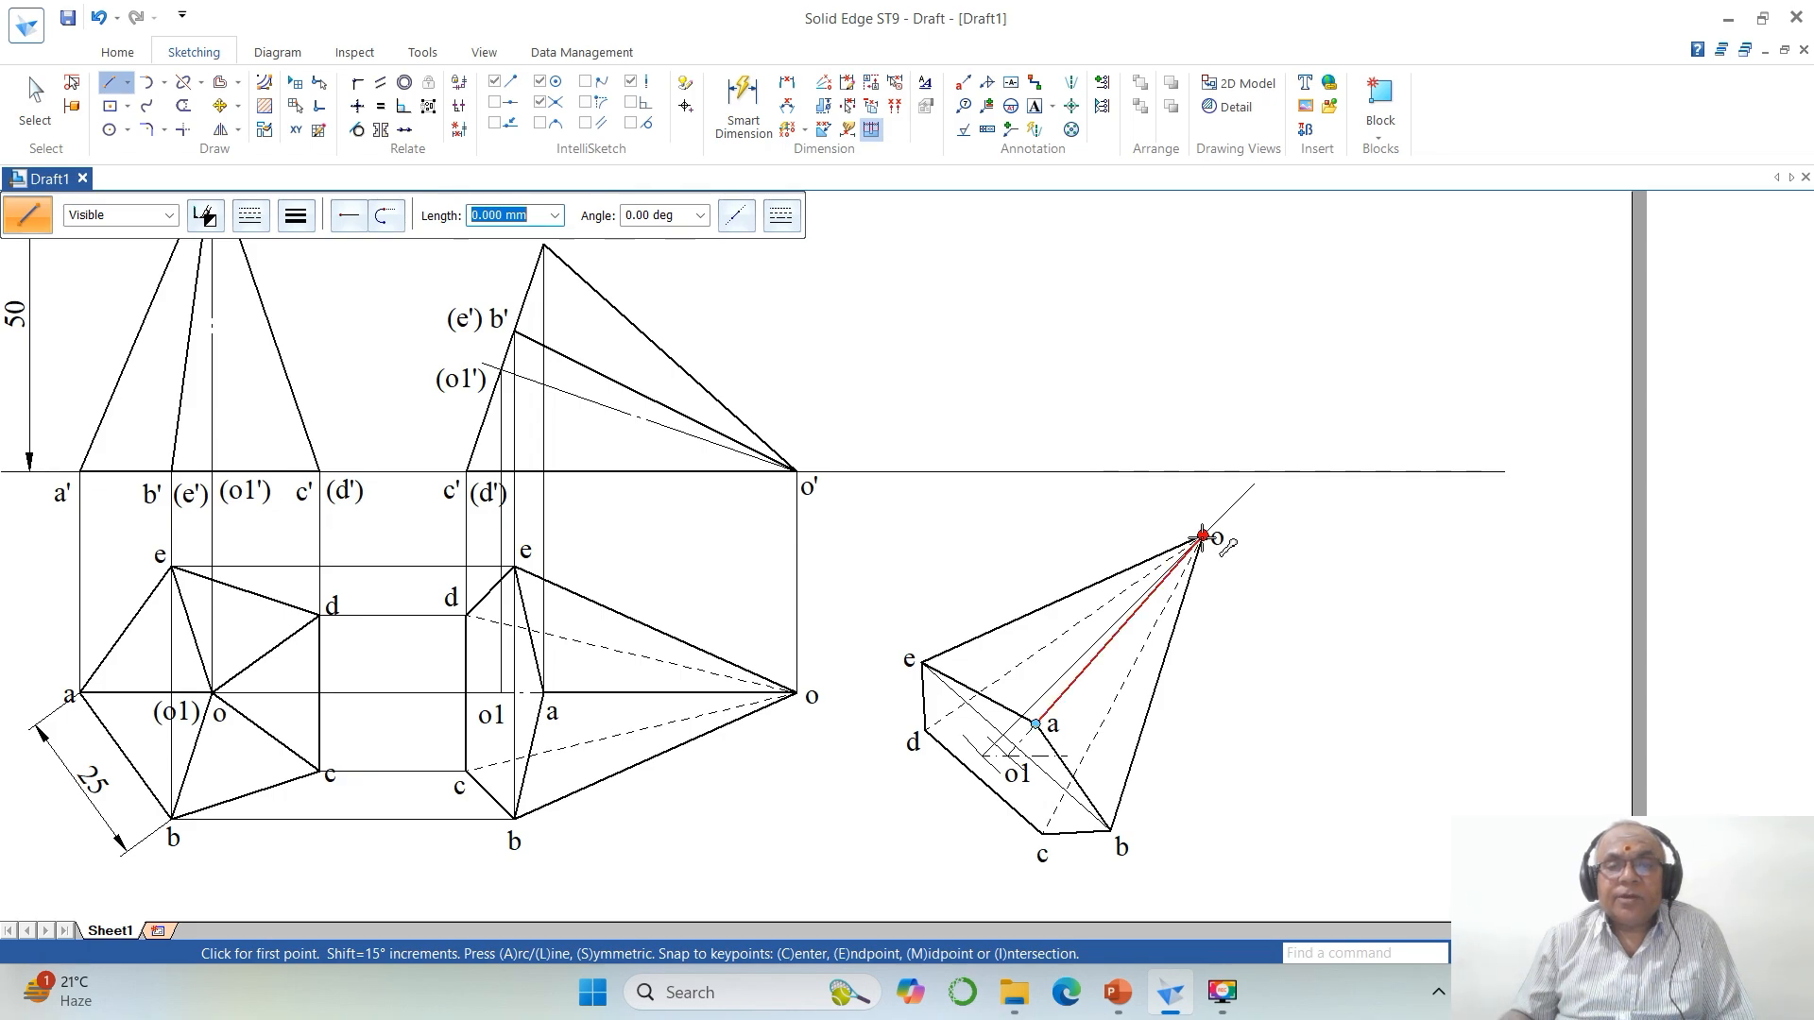
{"action": "left_click", "coordinate": [1202, 536]}
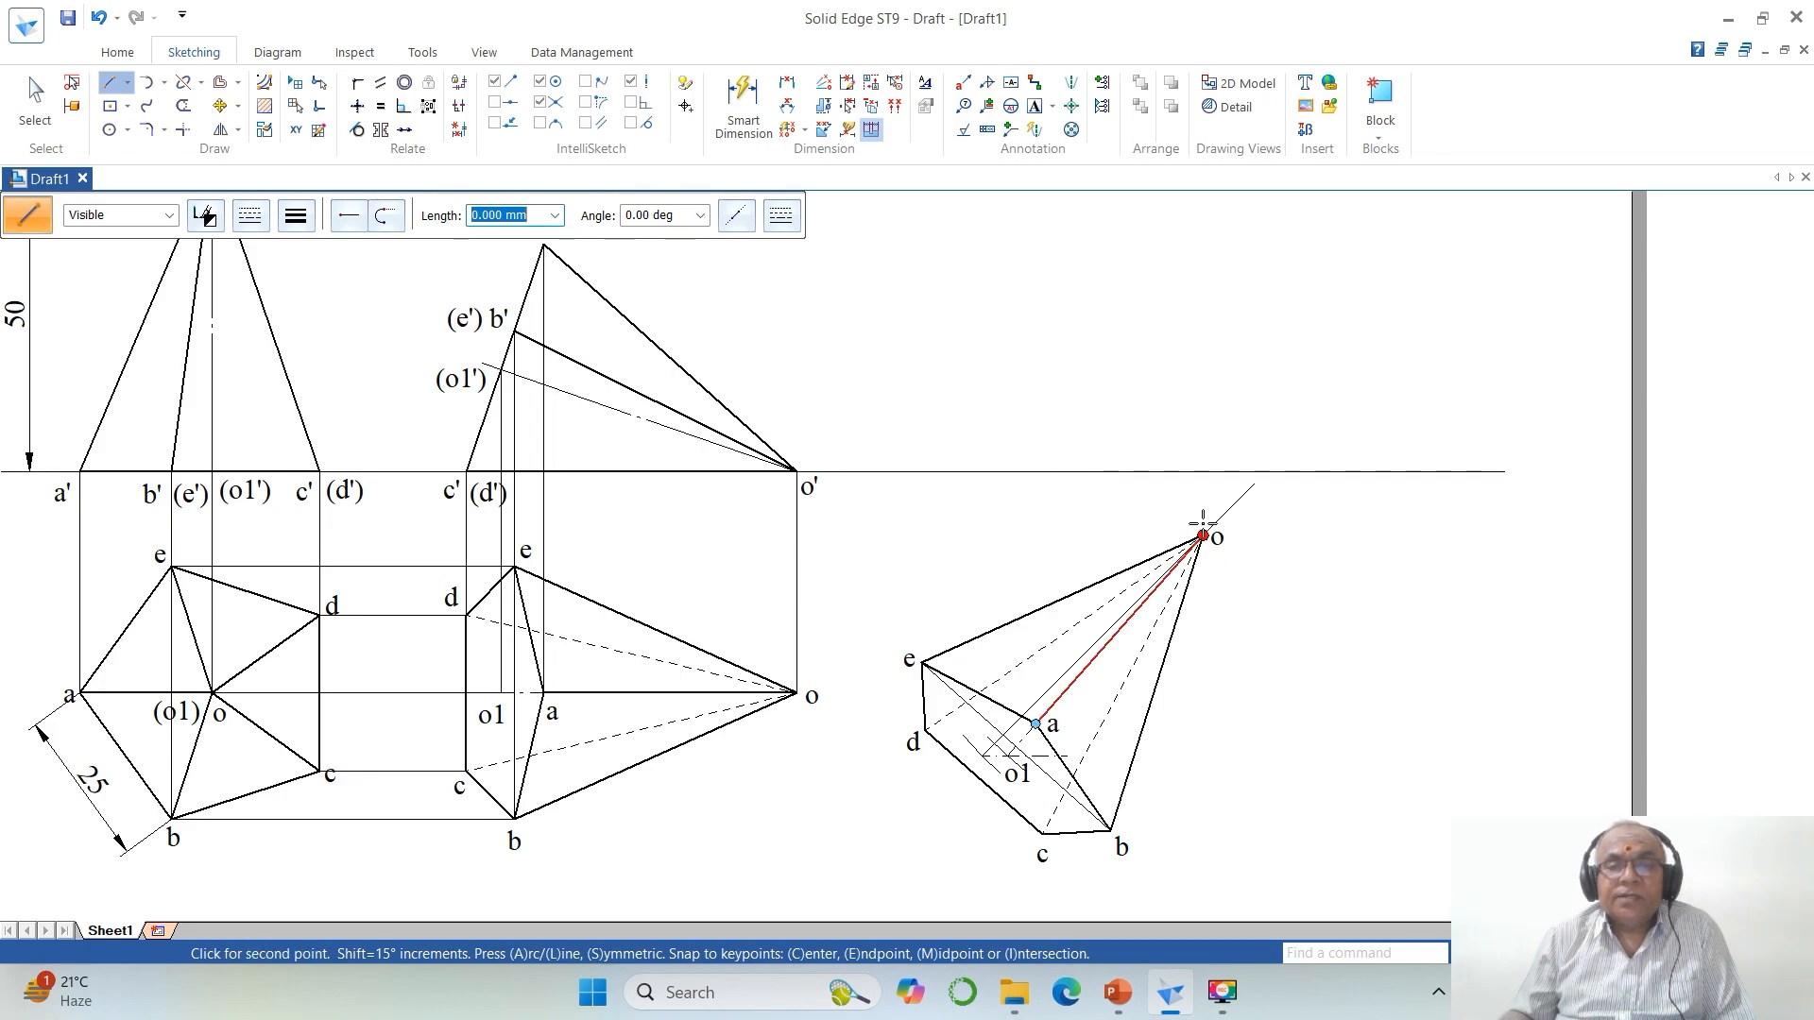
{"action": "left_click", "coordinate": [1202, 412]}
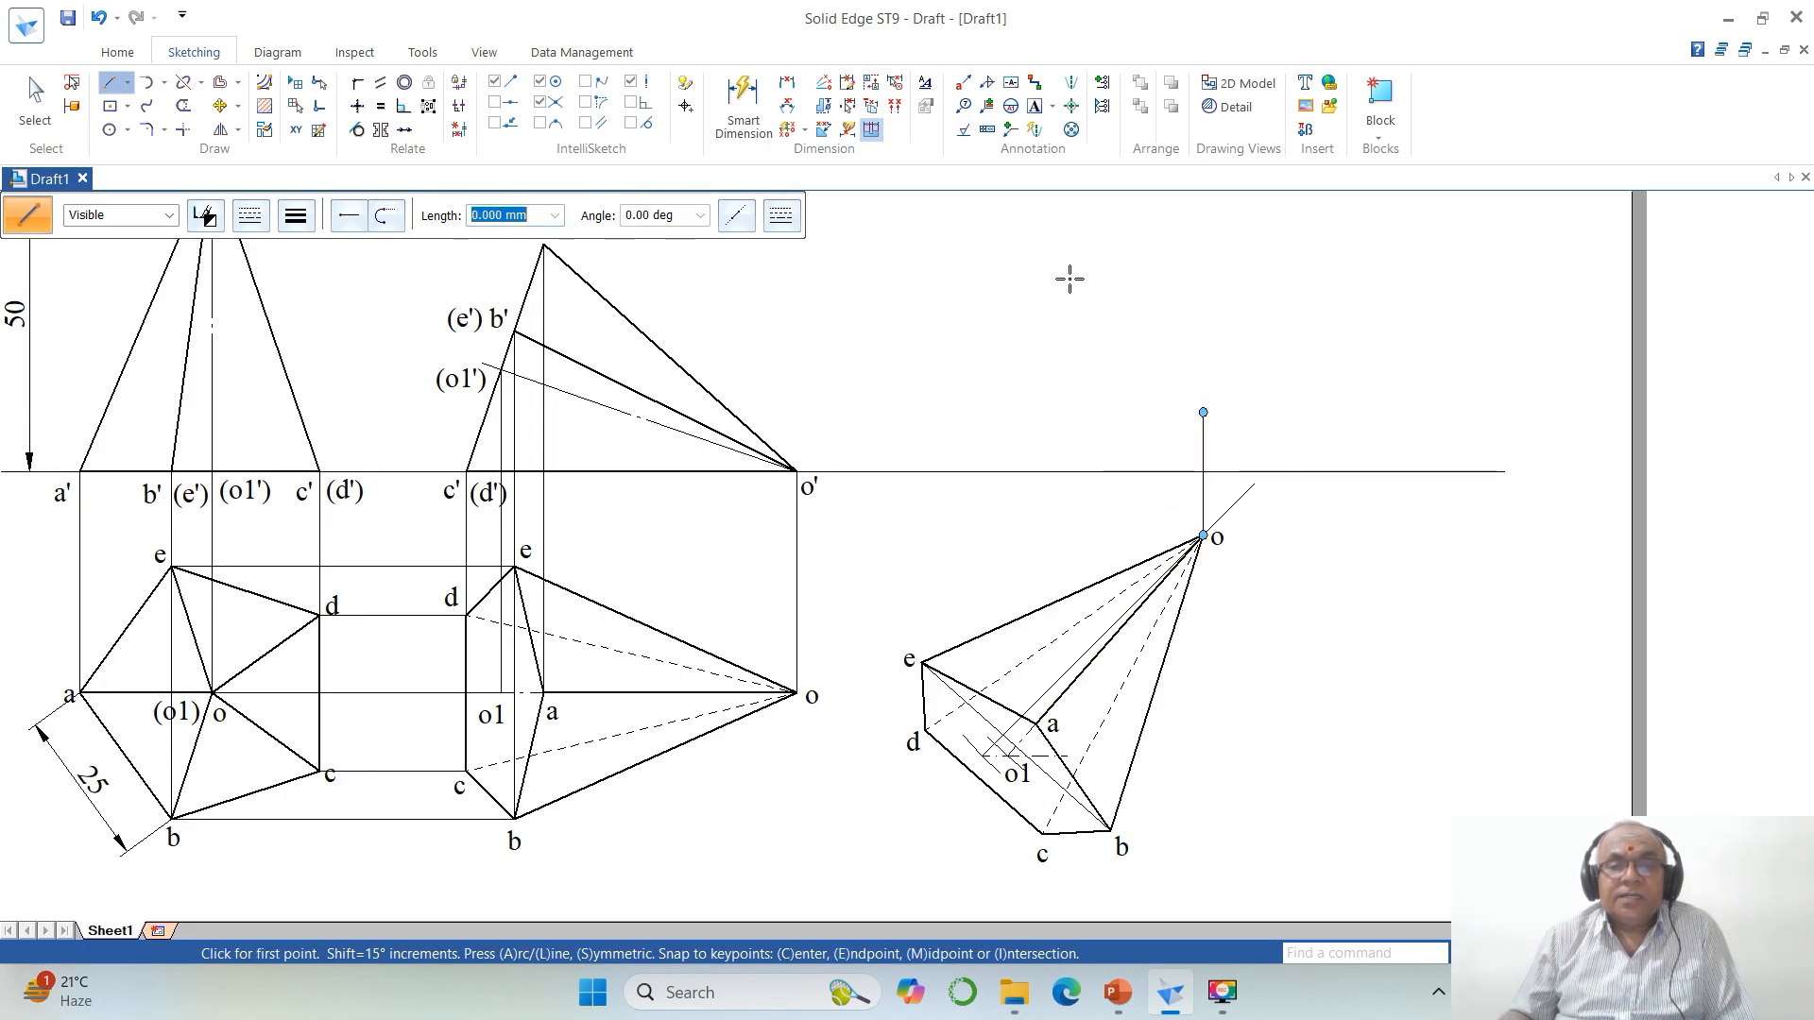
{"action": "left_click", "coordinate": [1042, 834]}
{"action": "left_click", "coordinate": [1043, 428]}
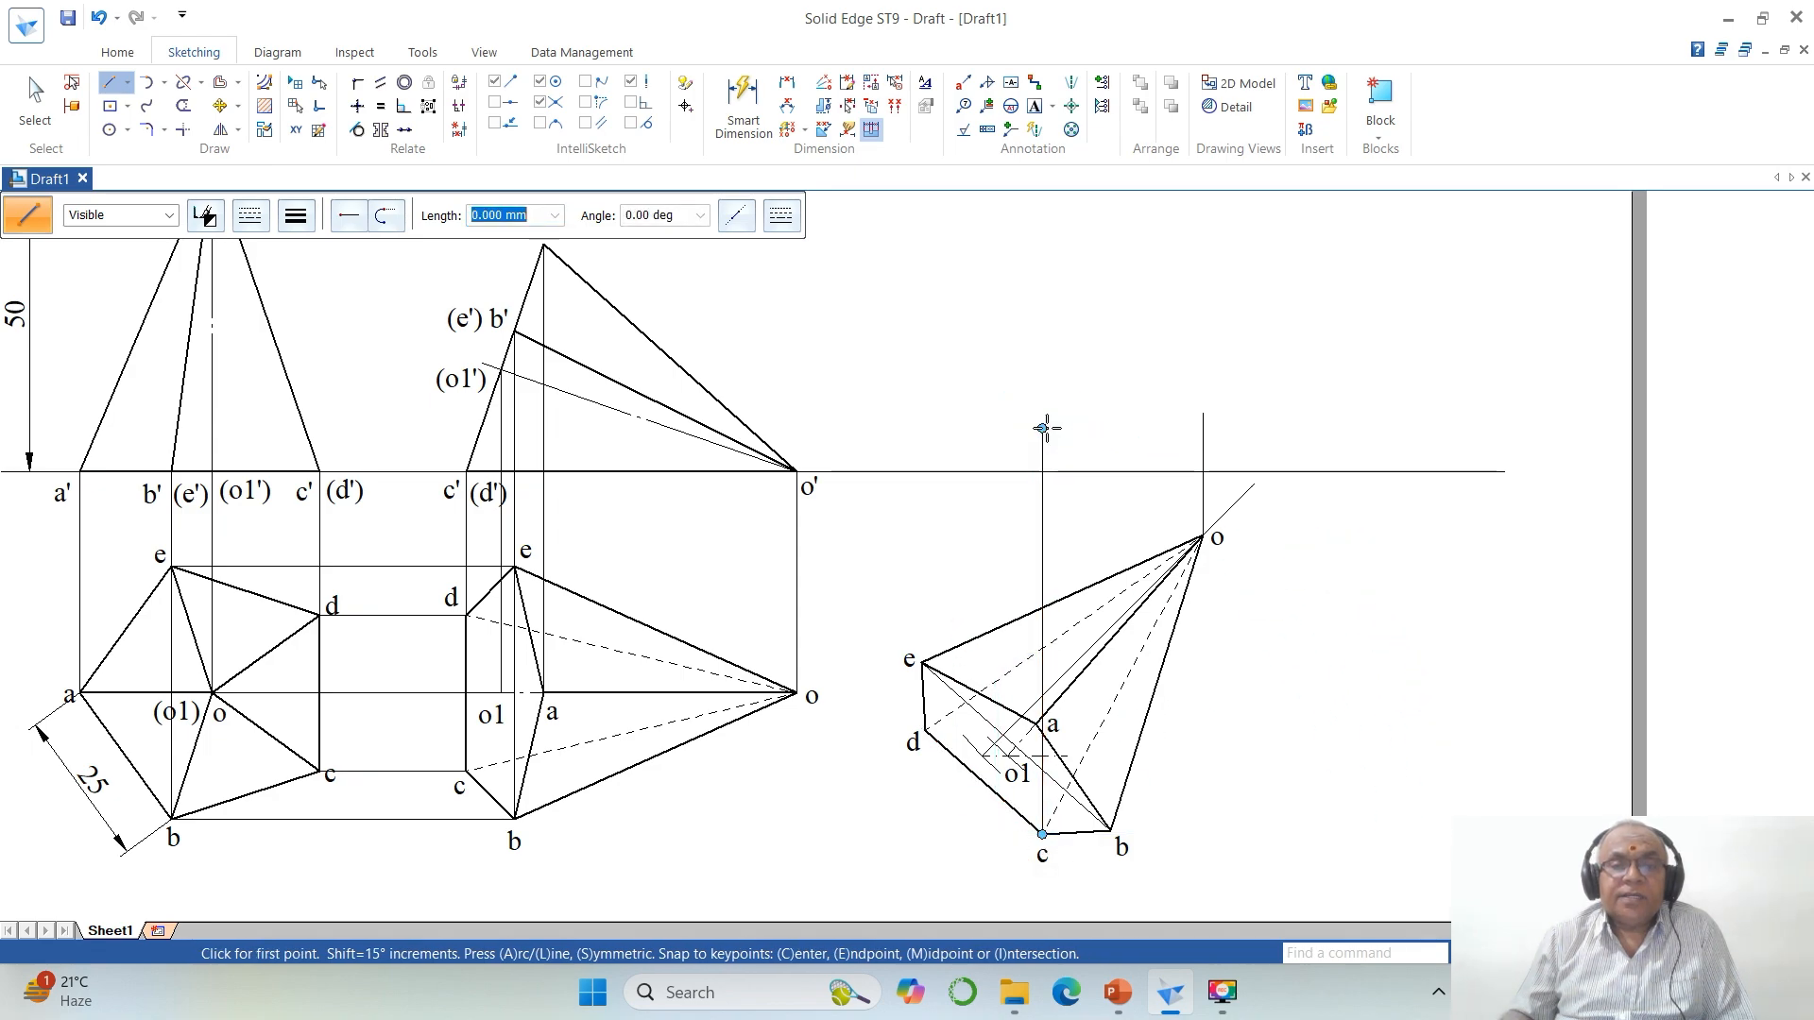
{"action": "left_click", "coordinate": [926, 730]}
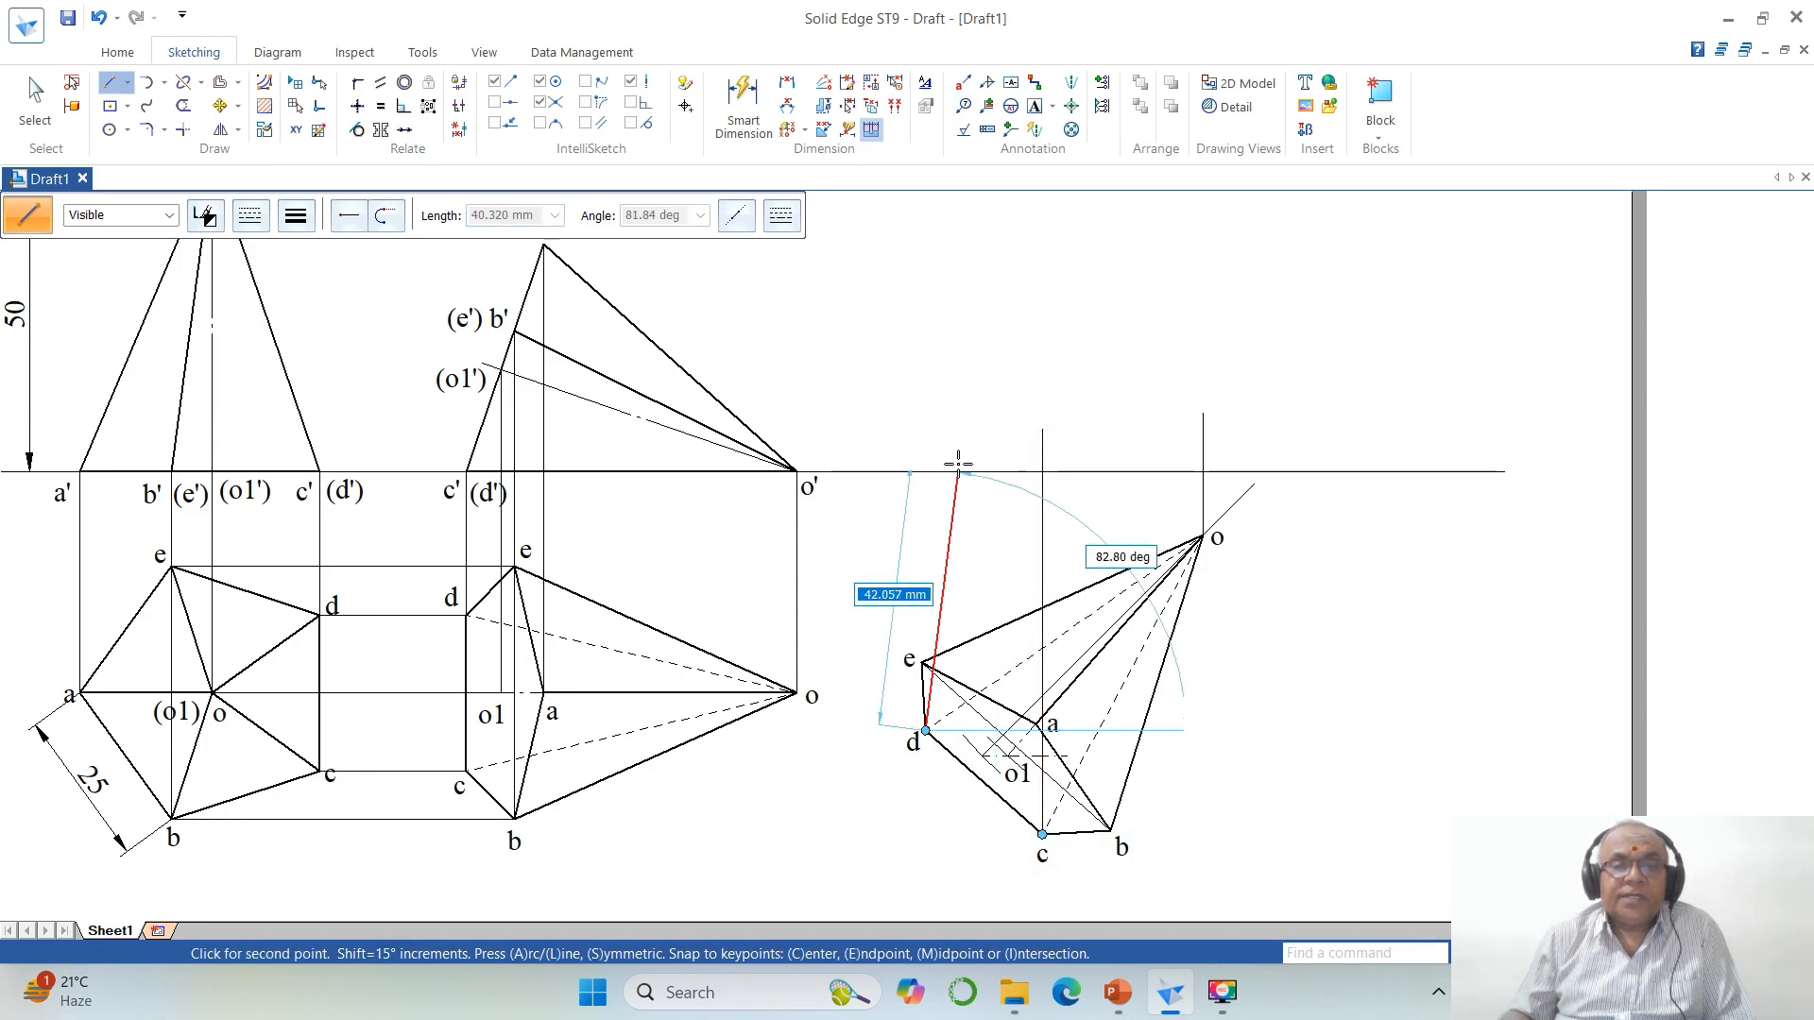
{"action": "left_click", "coordinate": [925, 416]}
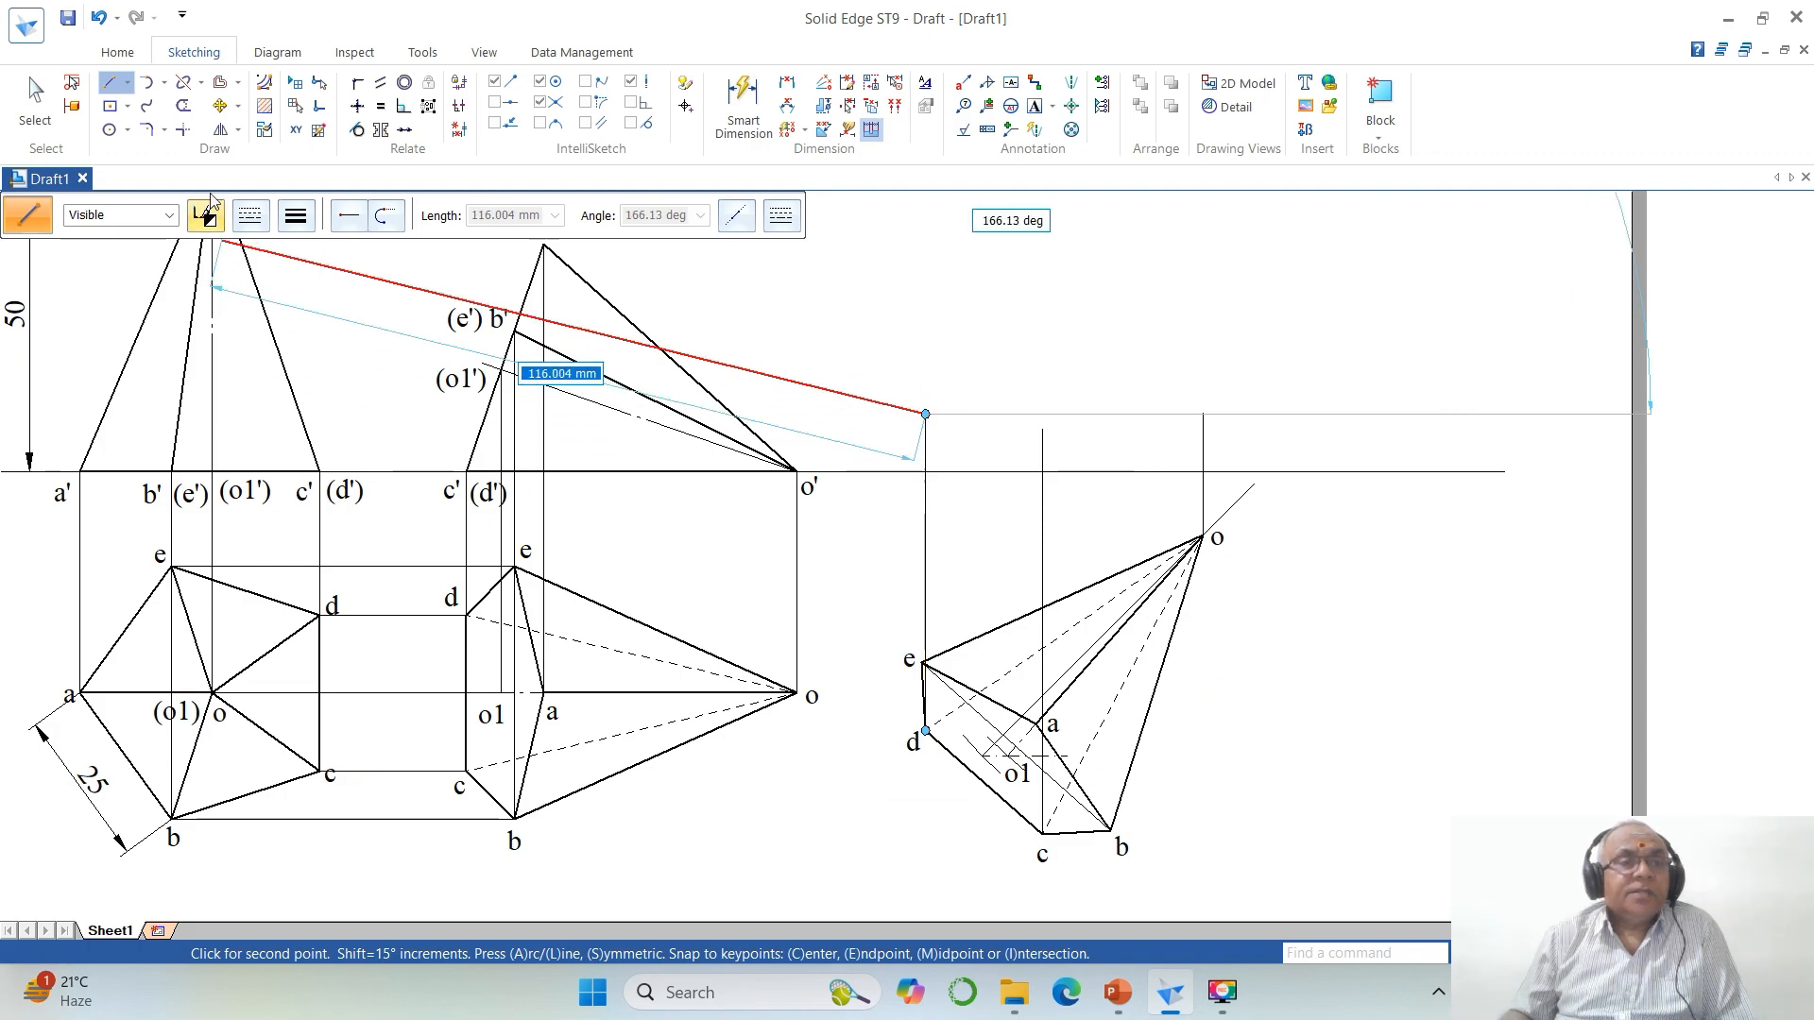
{"action": "right_click", "coordinate": [813, 301]}
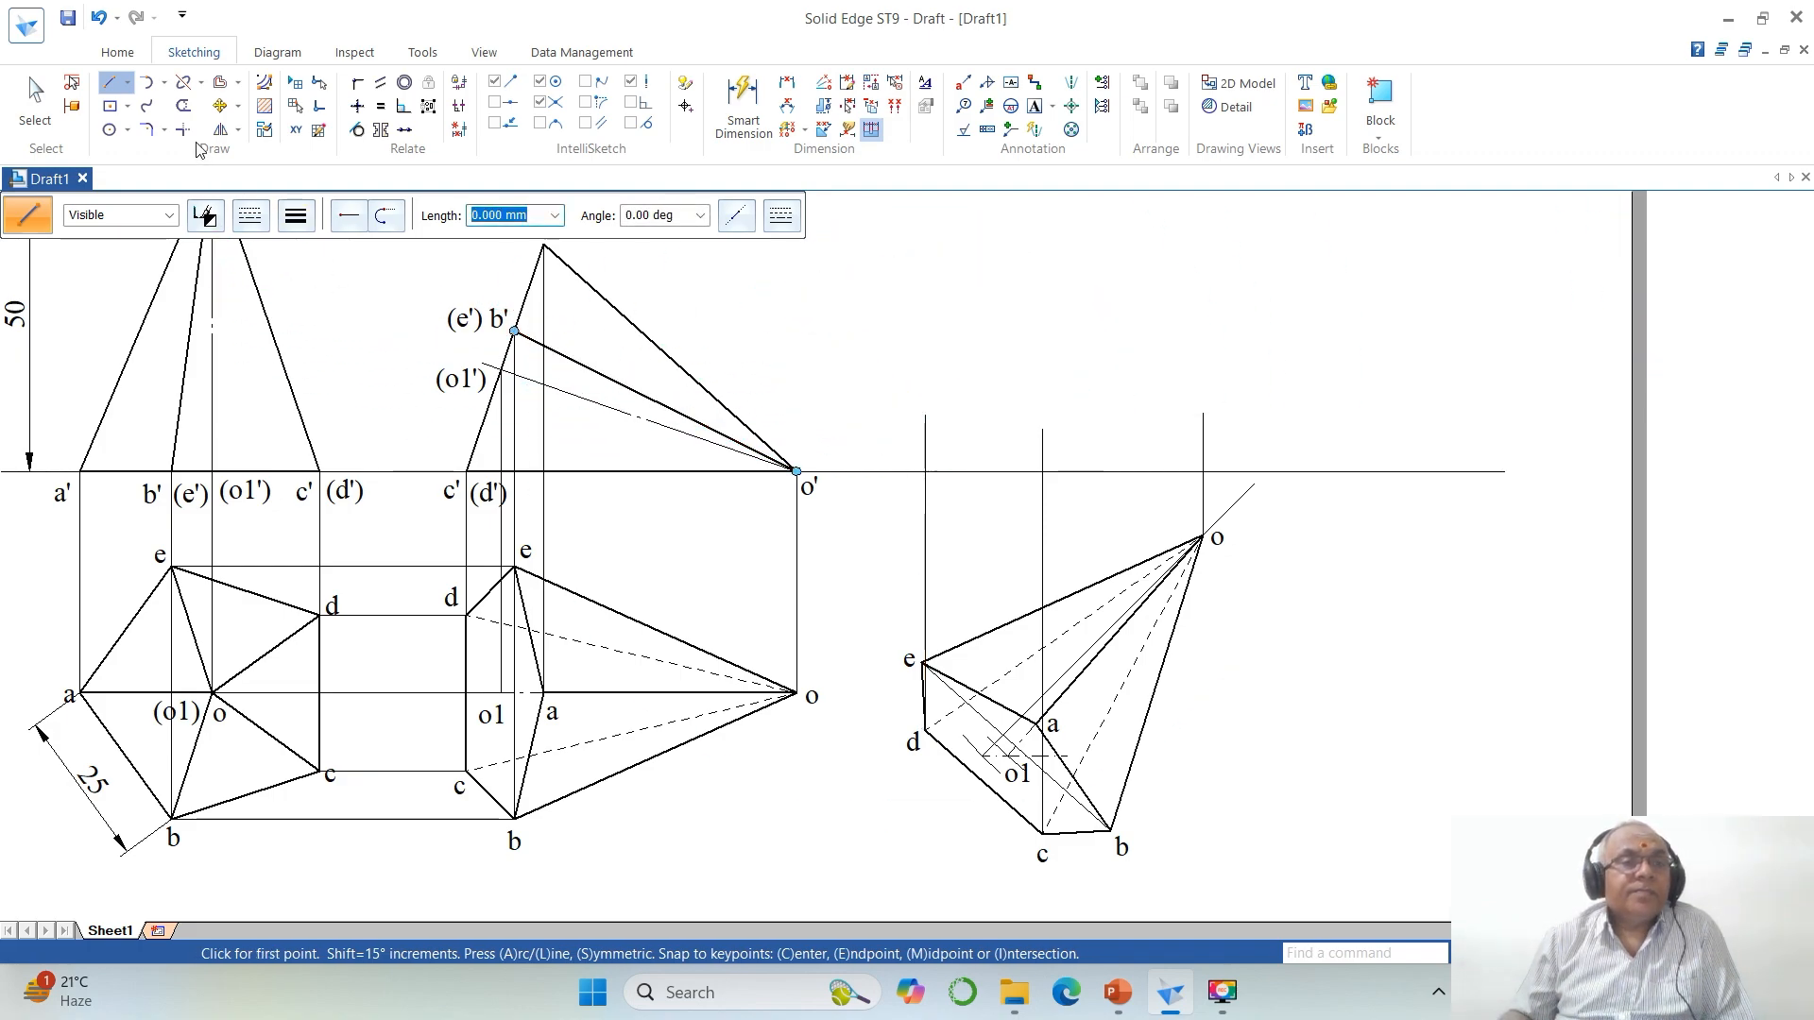
{"action": "left_click", "coordinate": [183, 105]}
{"action": "left_click_drag", "start_coordinate": [884, 430], "coordinate": [1255, 425]}
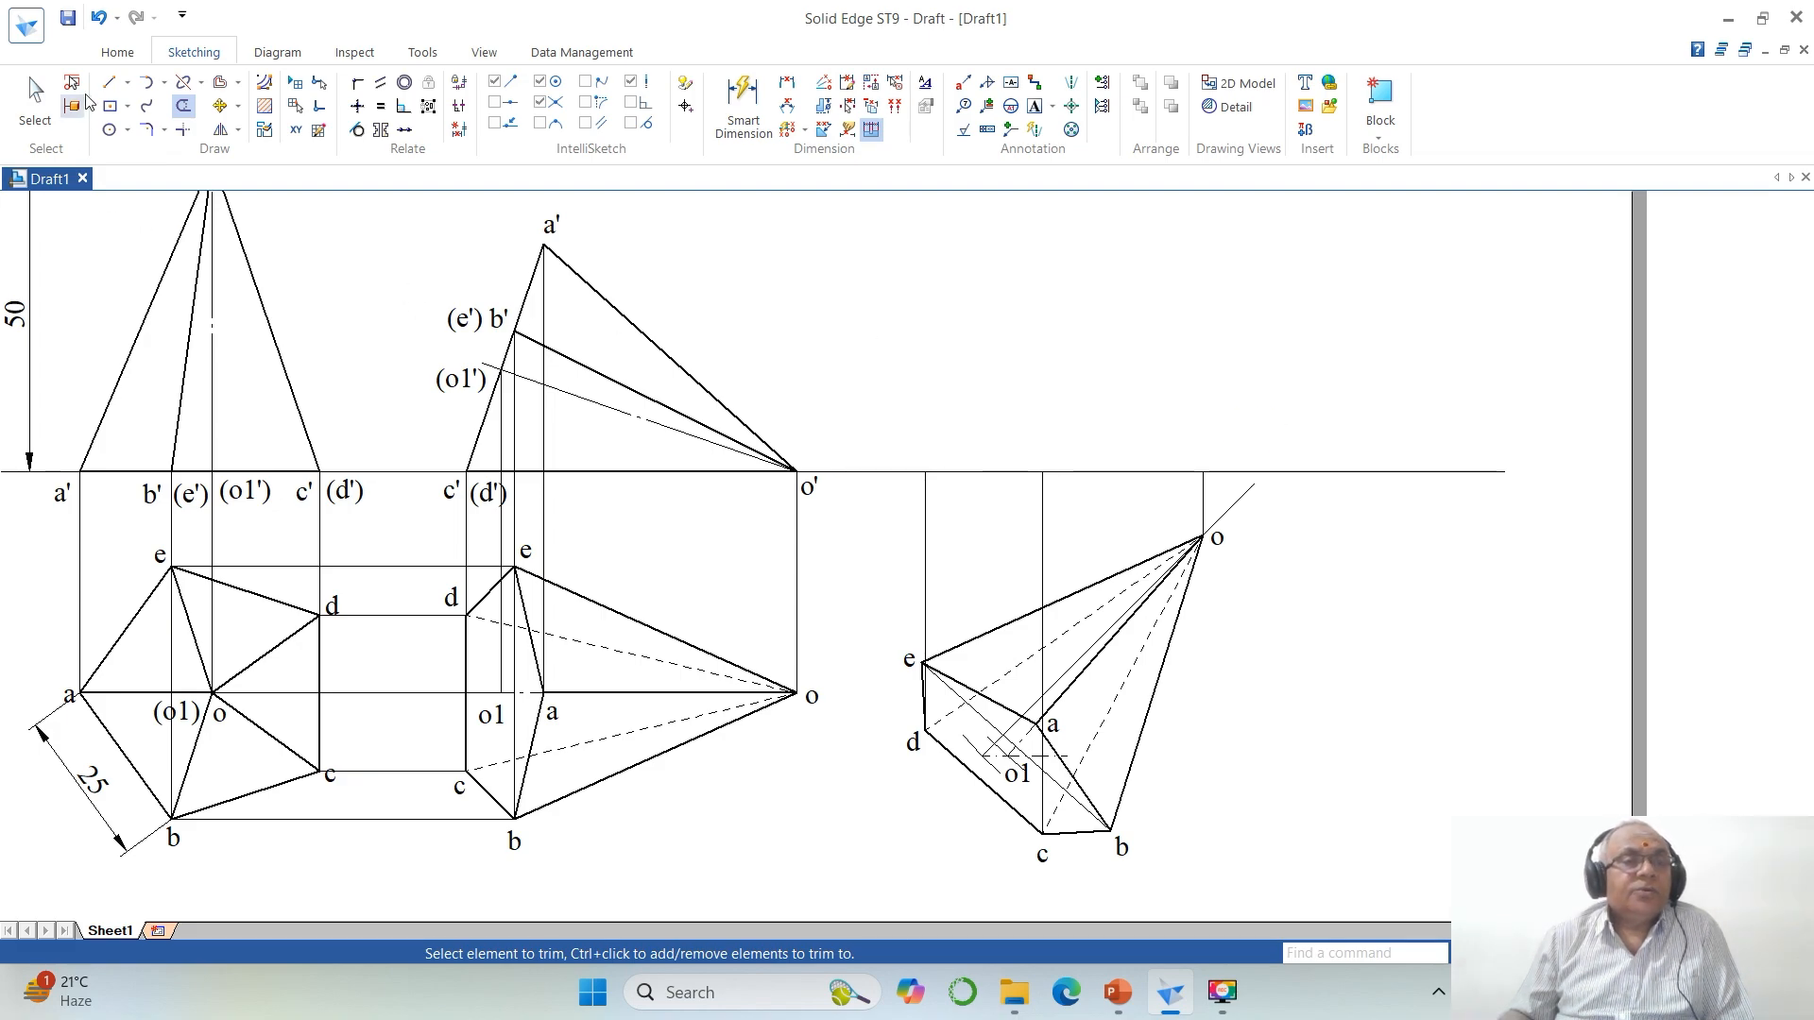
Step: Draw a horizontal projector from o1' and a vertical one from o1 of the rotated pyramid, and trim both to a corner where they meet
{"action": "left_click", "coordinate": [110, 82]}
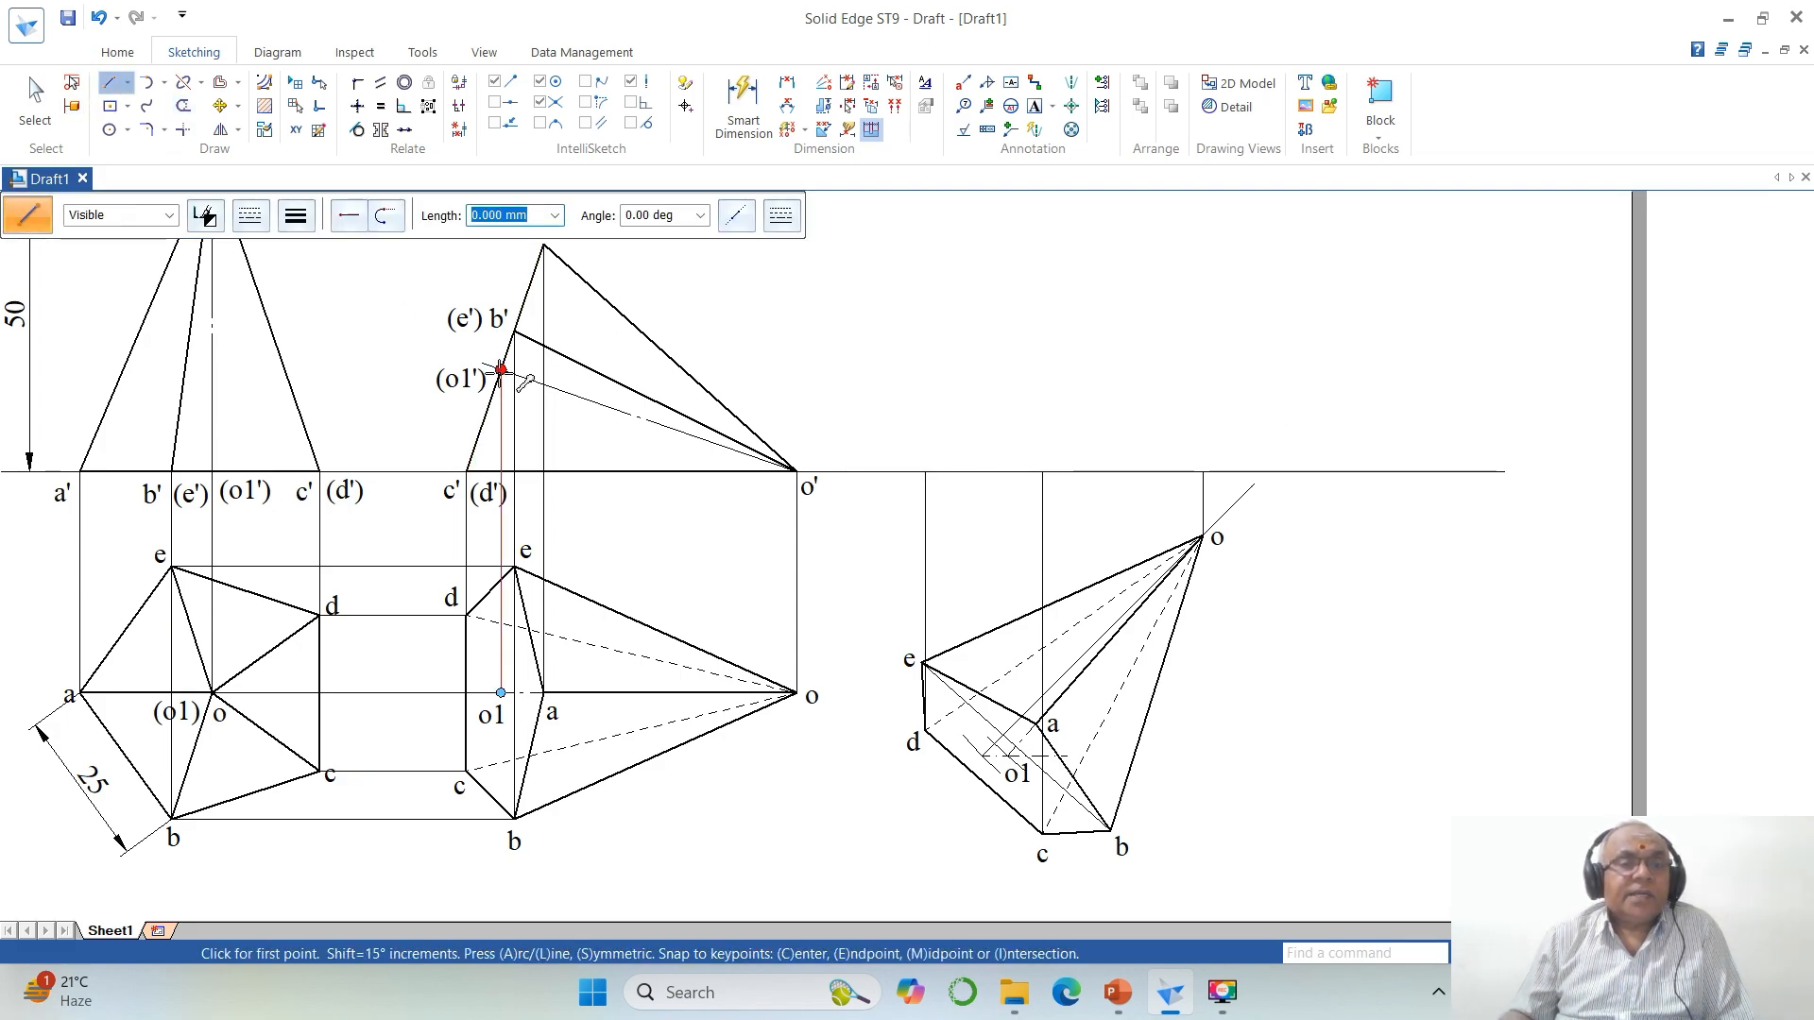
{"action": "left_click", "coordinate": [501, 369]}
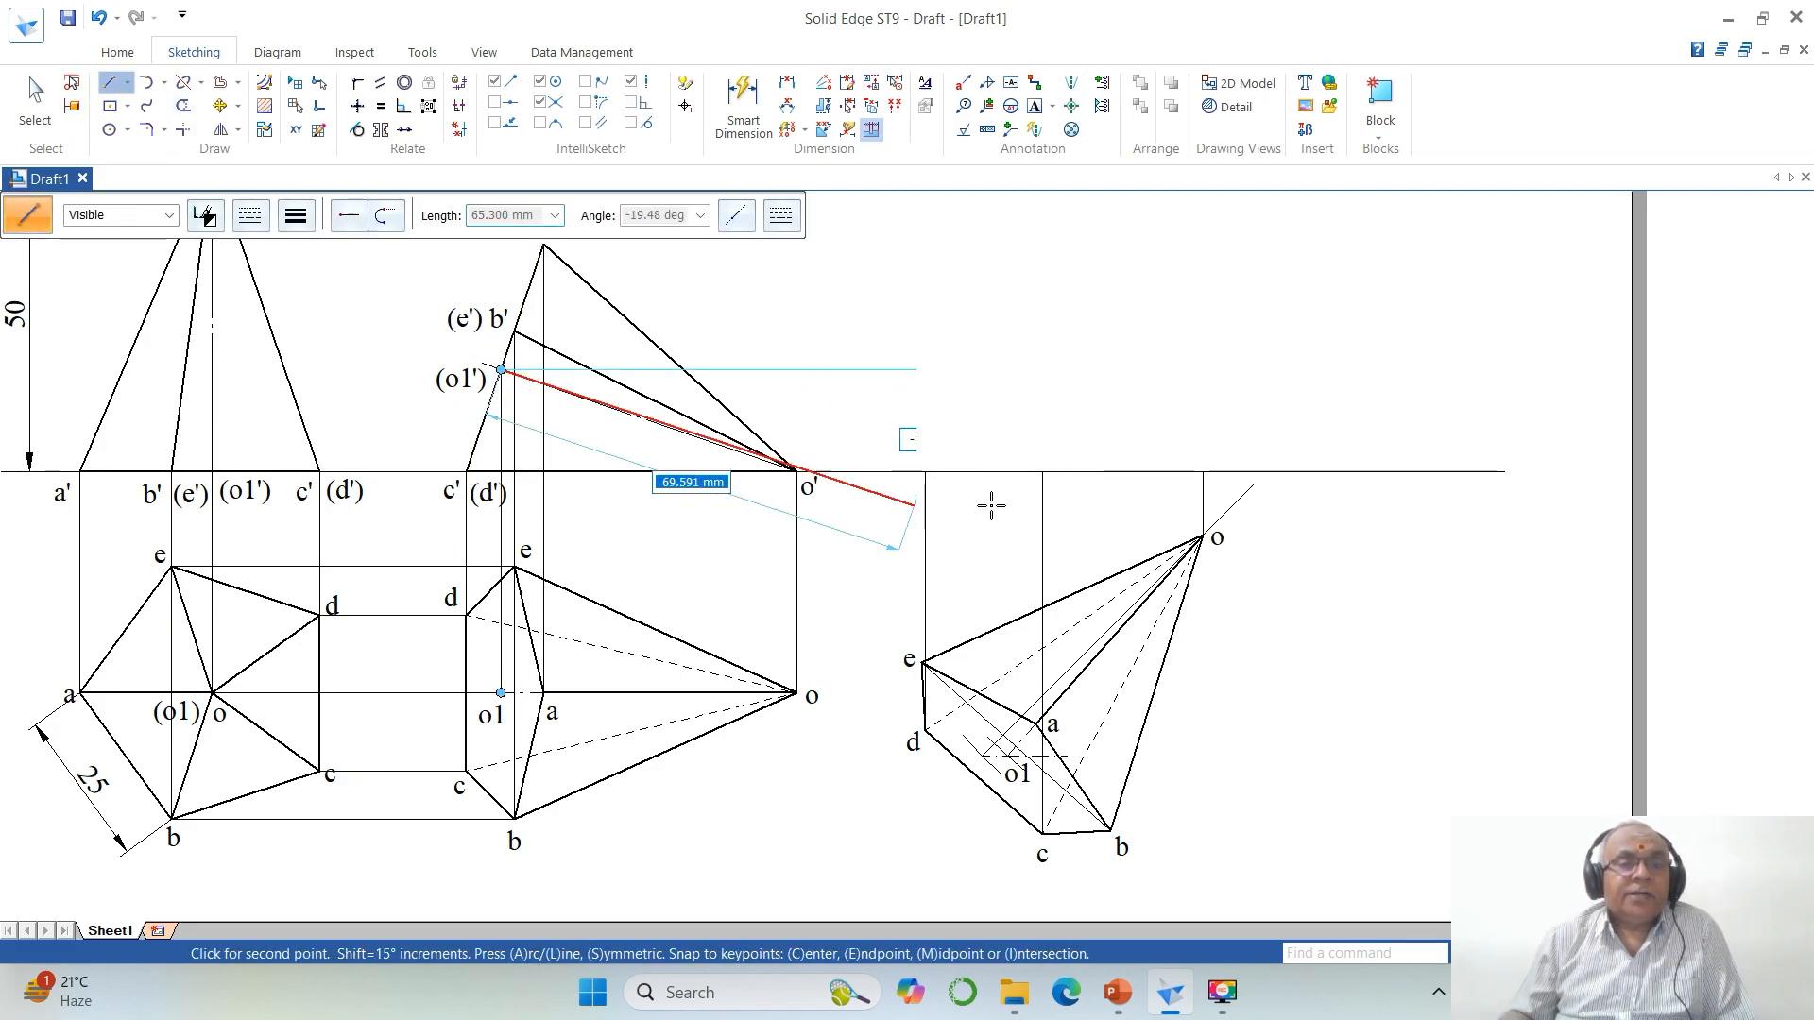
{"action": "left_click", "coordinate": [1238, 369]}
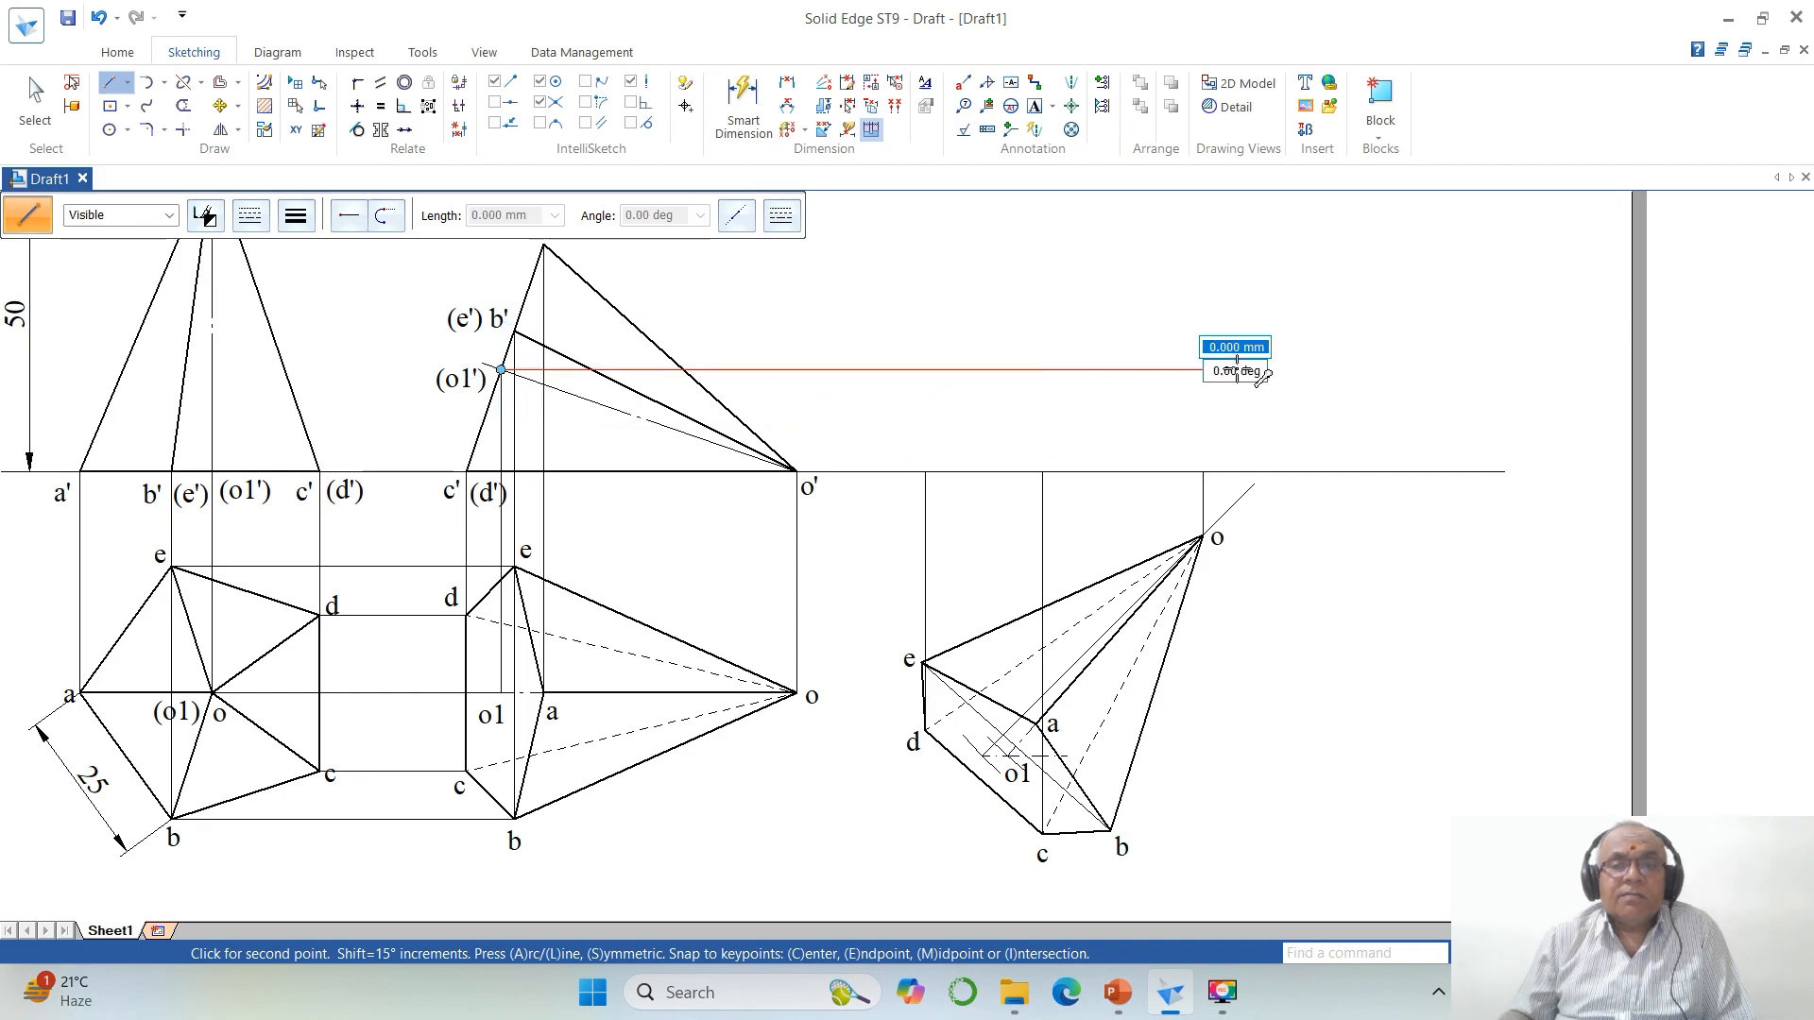
{"action": "right_click", "coordinate": [1127, 582]}
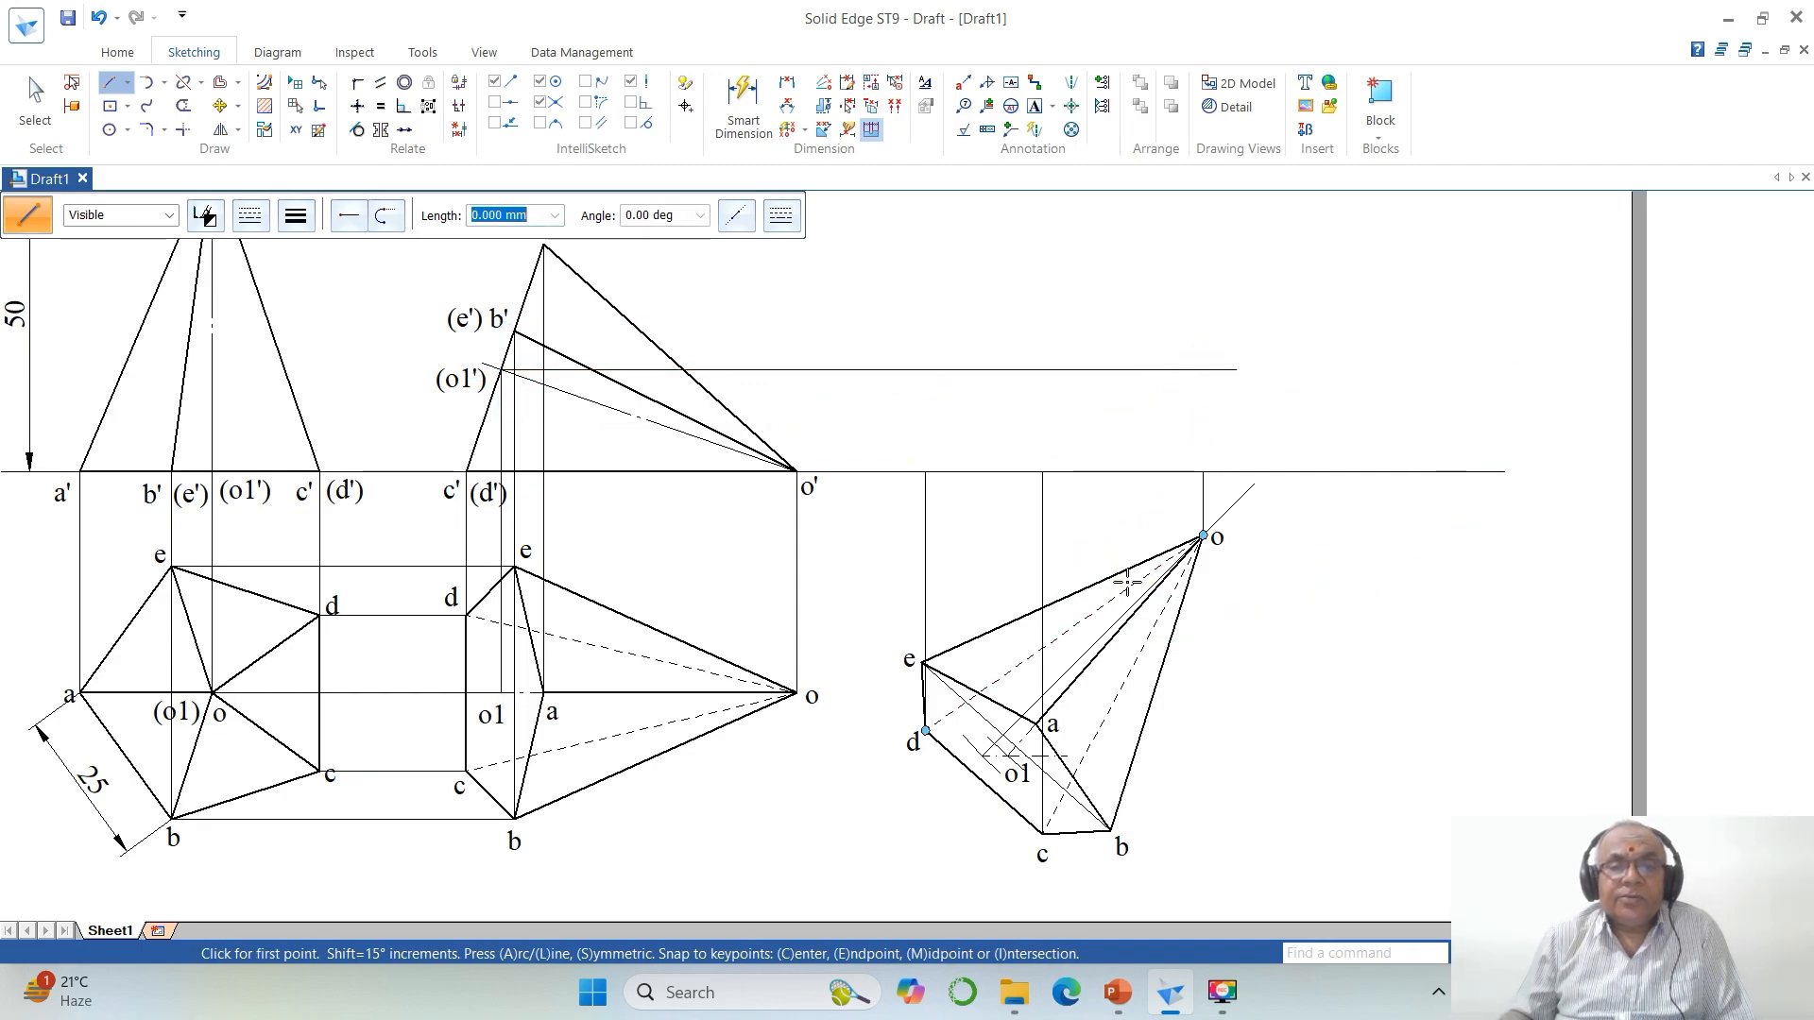
{"action": "left_click", "coordinate": [1007, 755]}
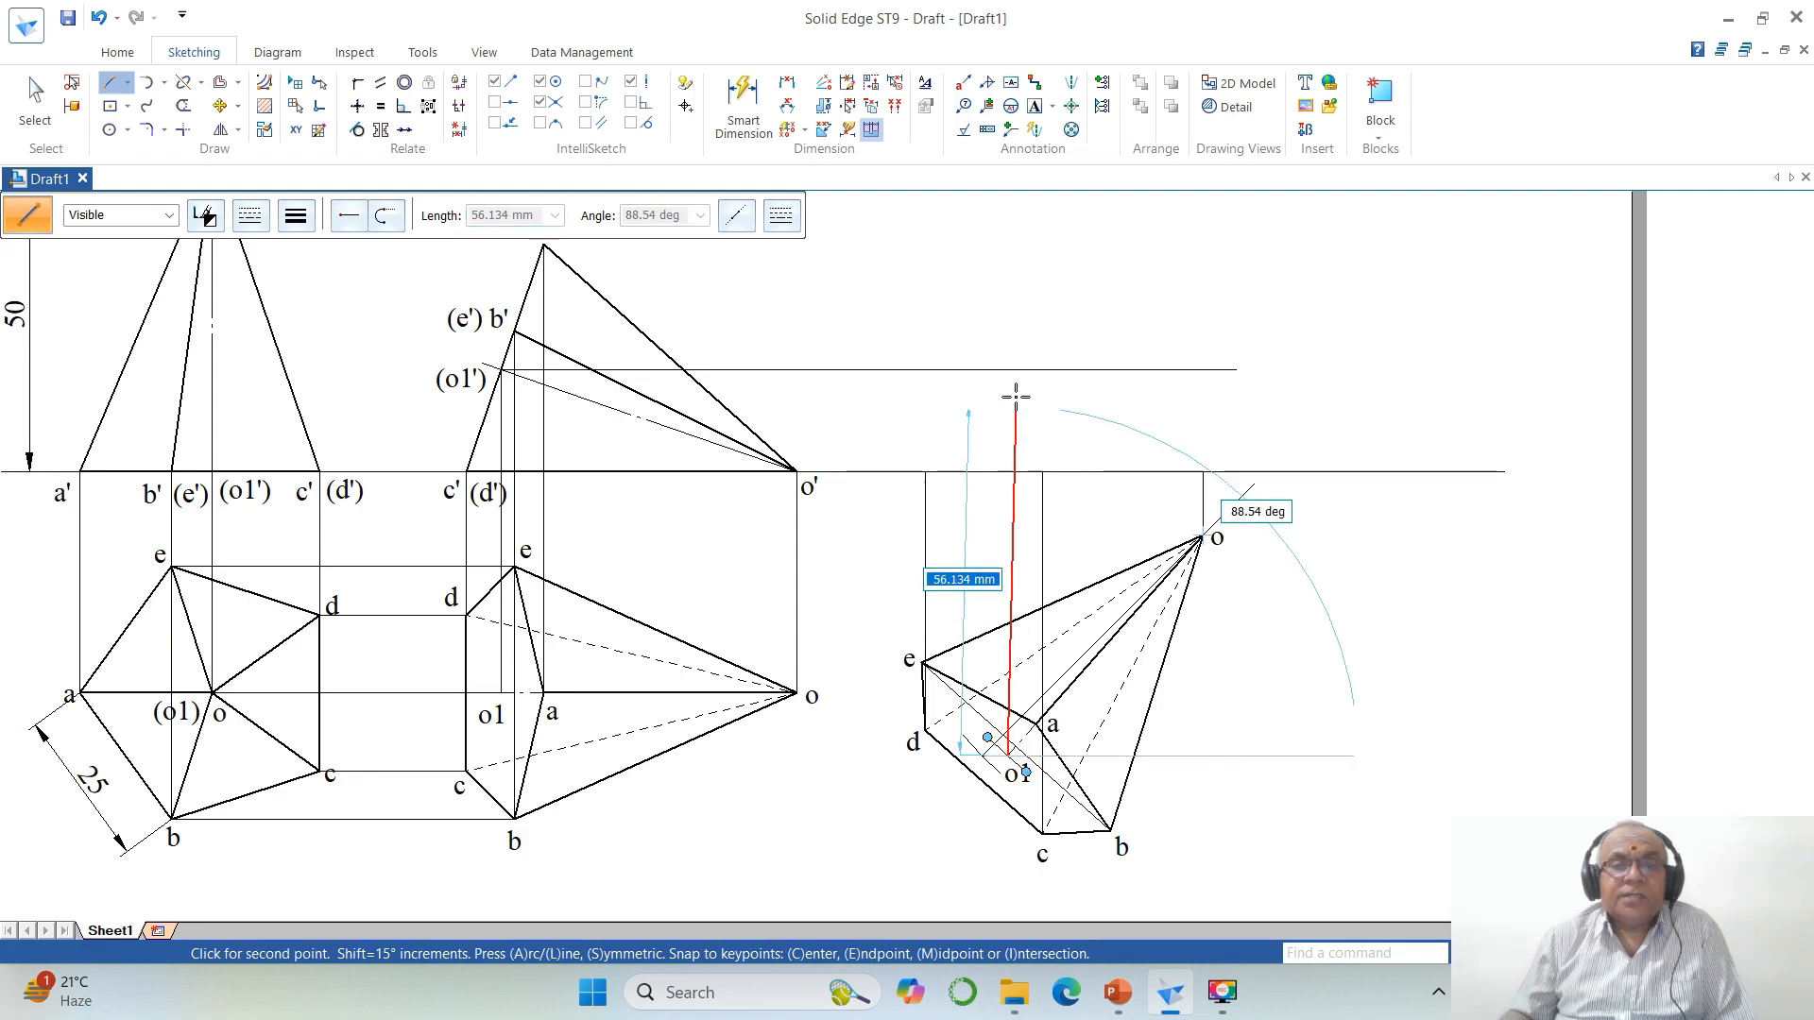
{"action": "left_click", "coordinate": [1007, 321]}
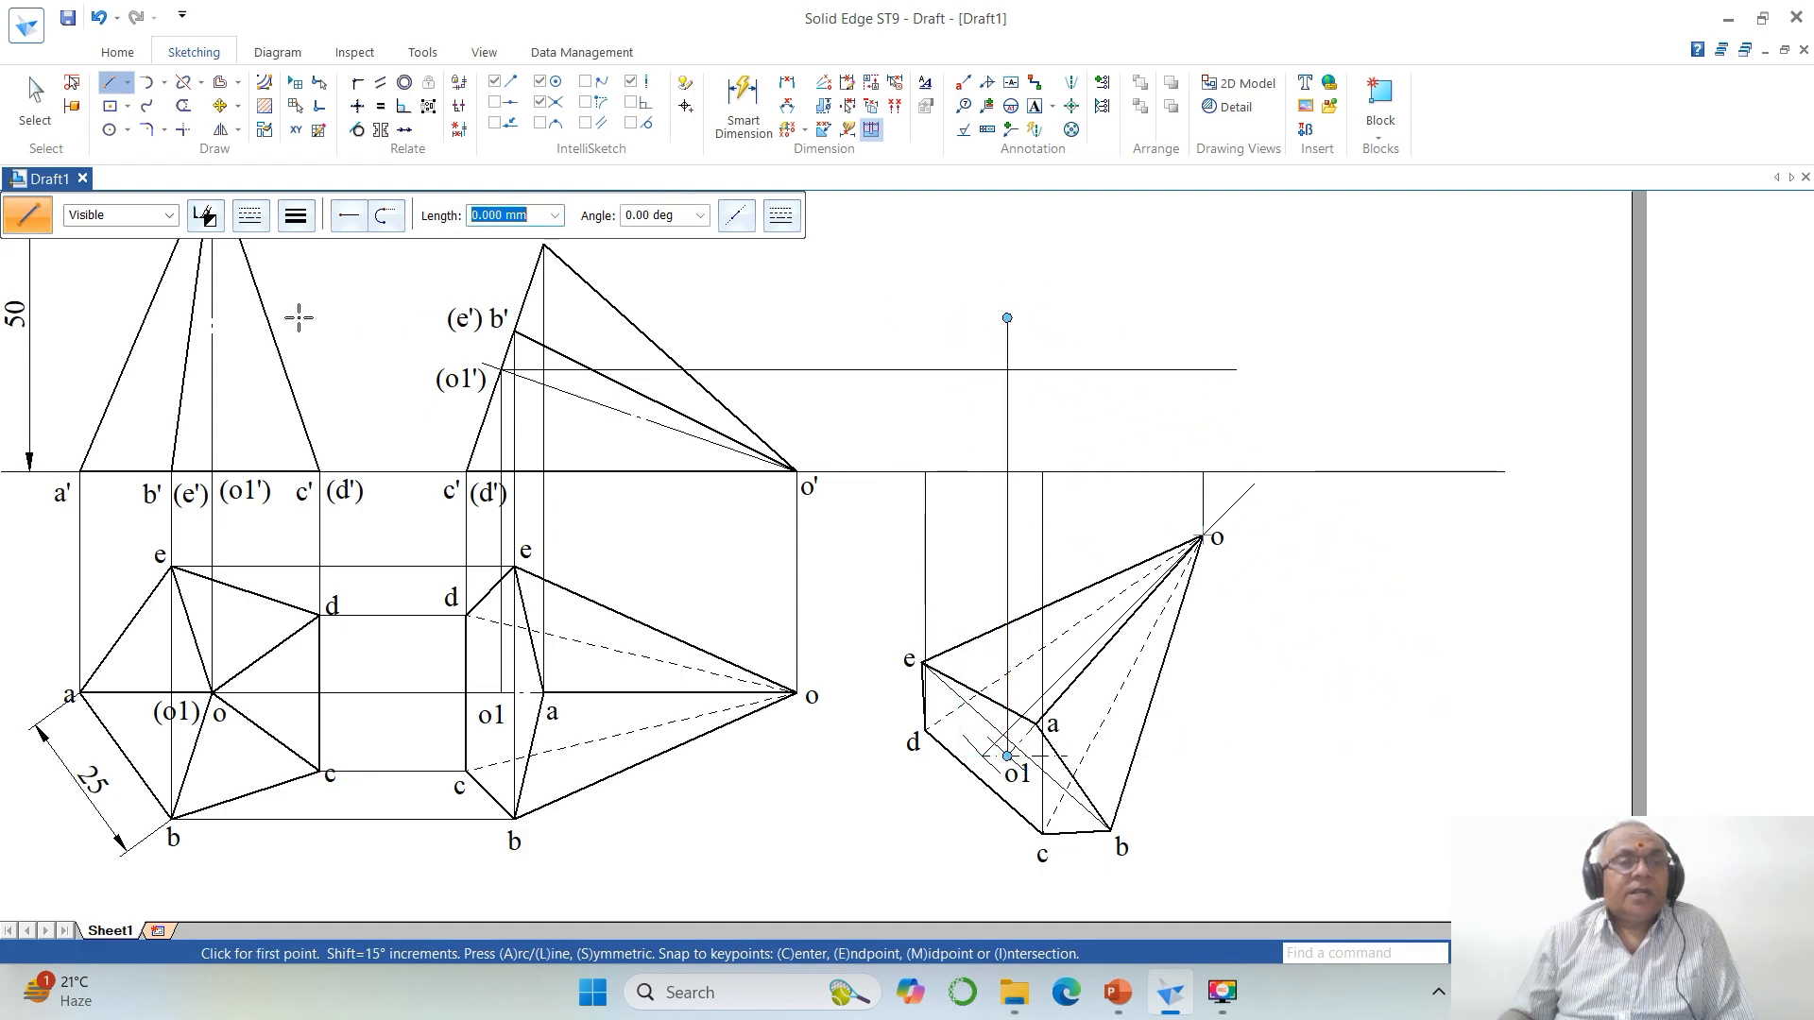
{"action": "left_click", "coordinate": [184, 130]}
{"action": "left_click", "coordinate": [992, 369]}
{"action": "left_click", "coordinate": [1007, 393]}
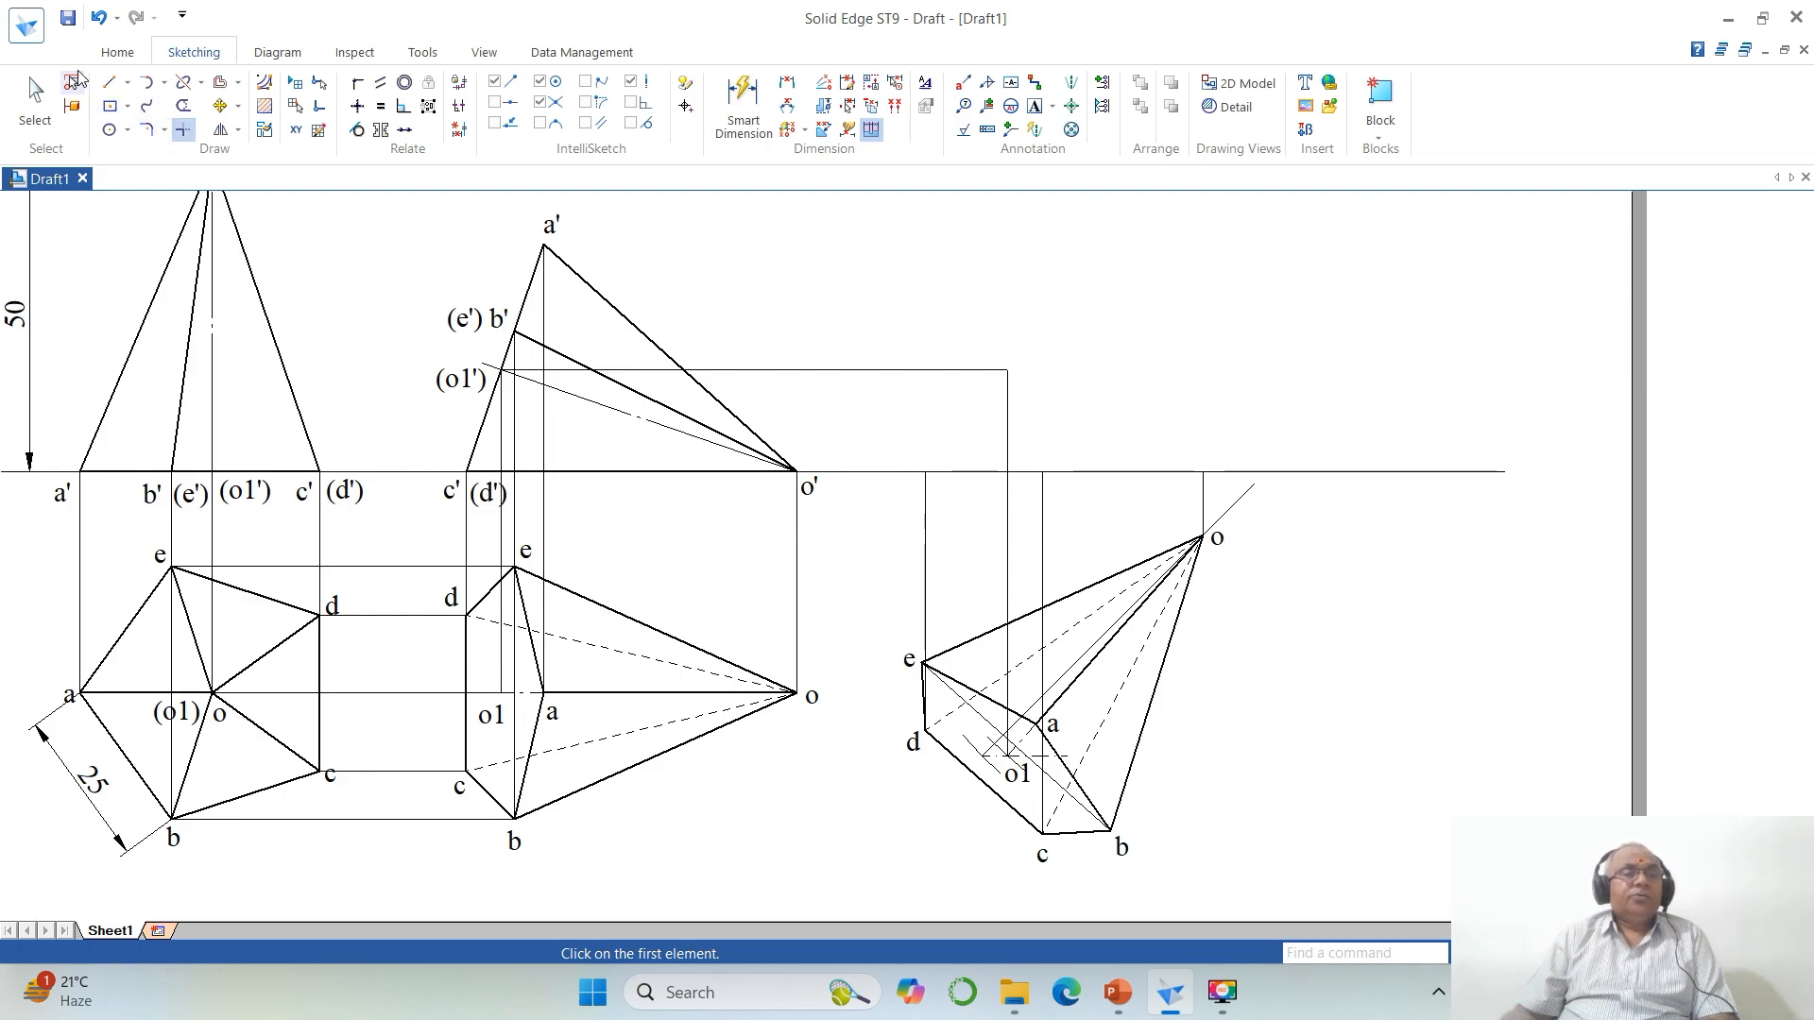
Step: Draw a horizontal projector about 125 mm long from b' and a vertical one about 62 mm long from e of the rotated pyramid, crossing it
{"action": "left_click", "coordinate": [112, 90]}
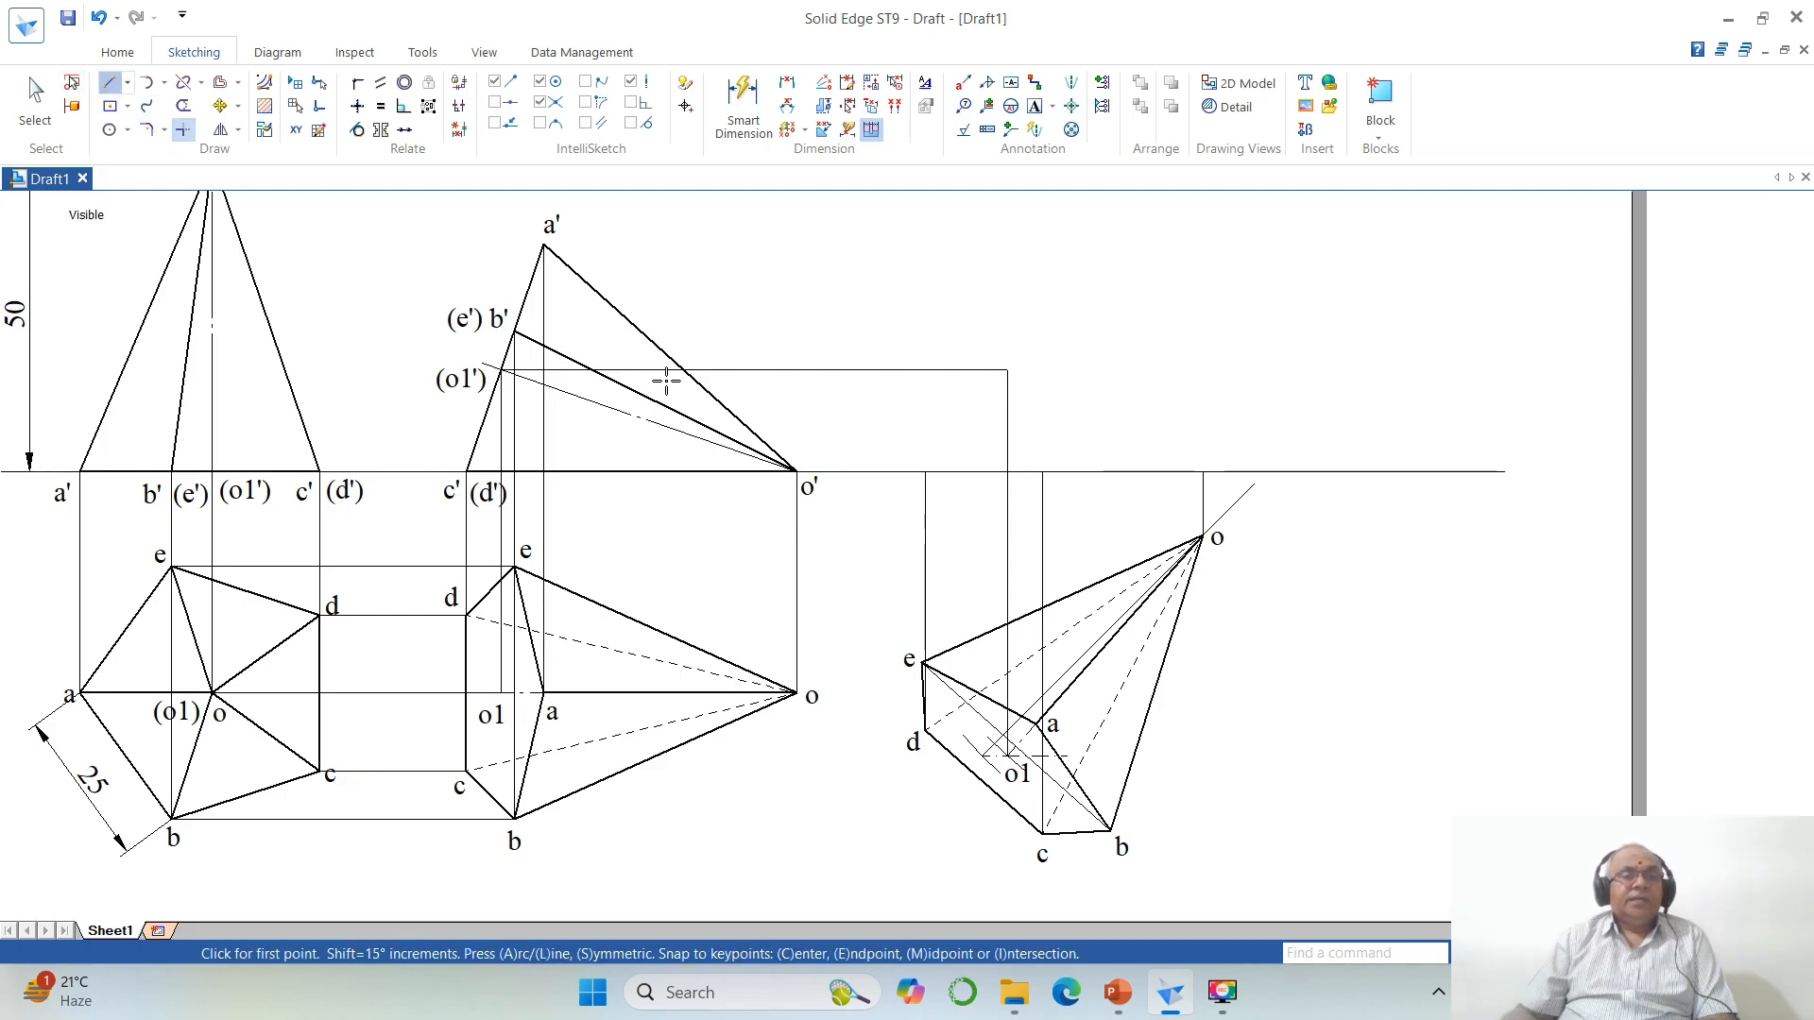
{"action": "left_click", "coordinate": [519, 330]}
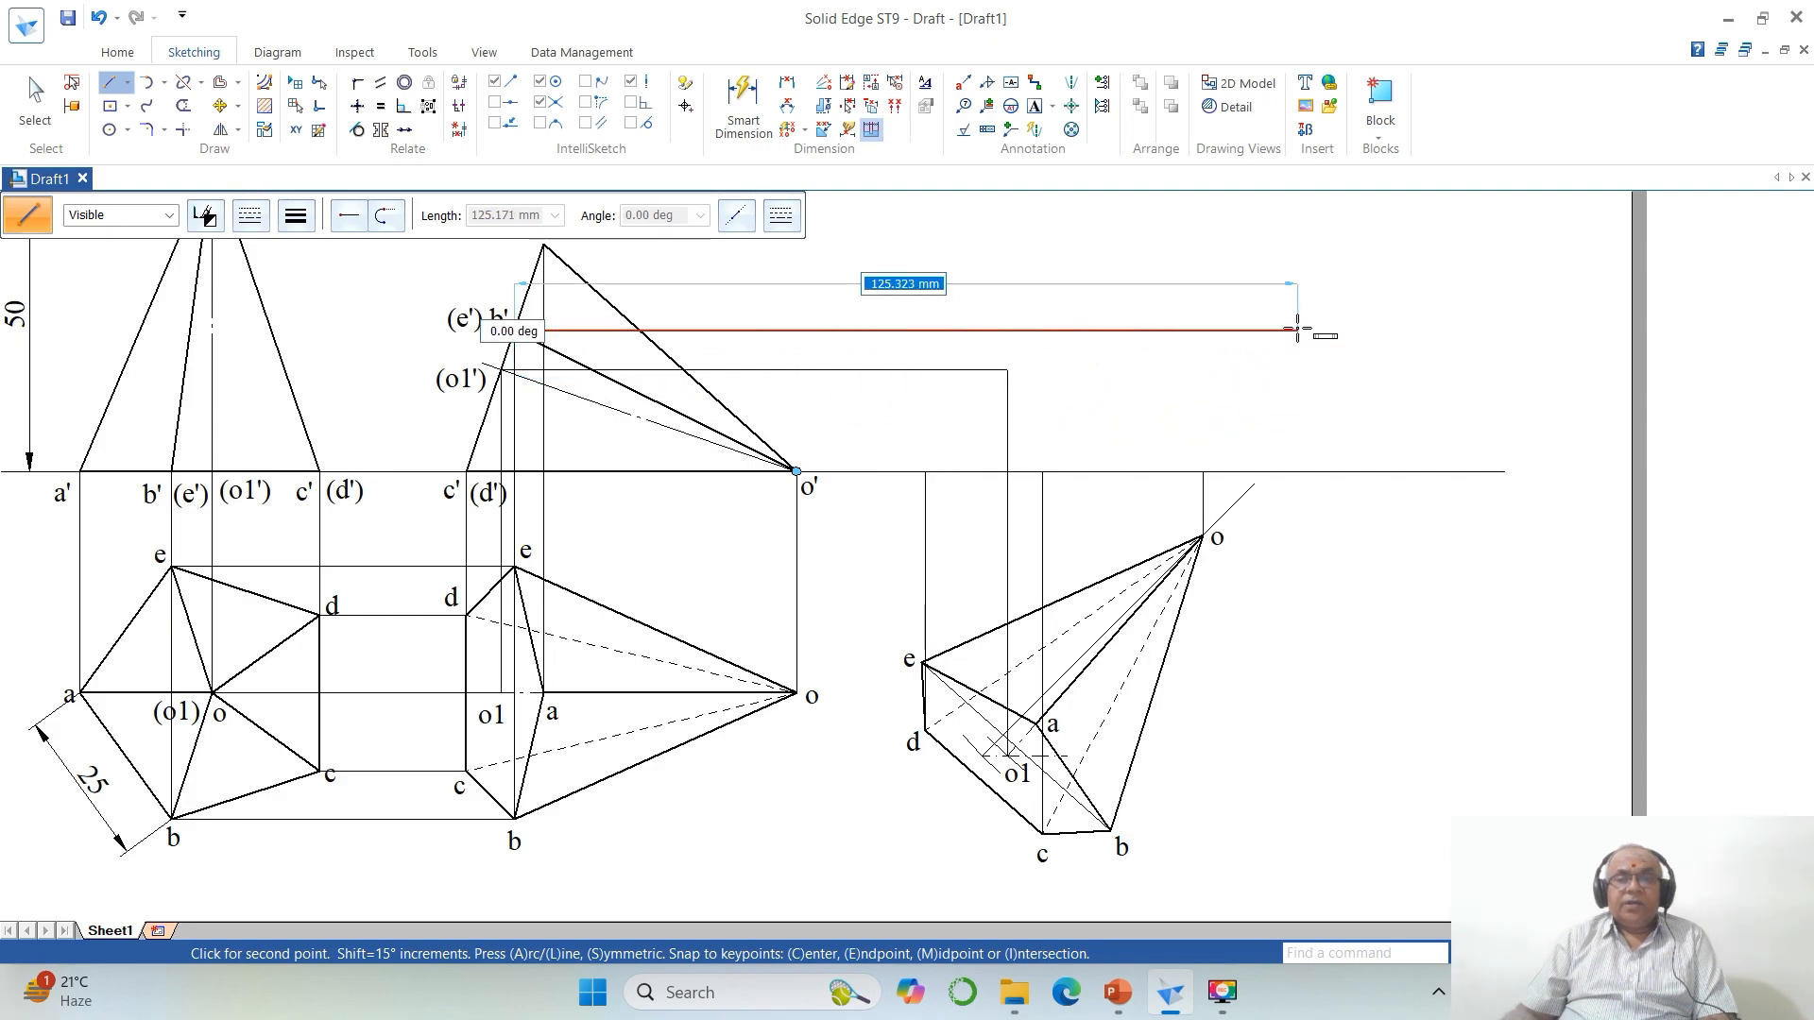
{"action": "left_click", "coordinate": [1297, 329]}
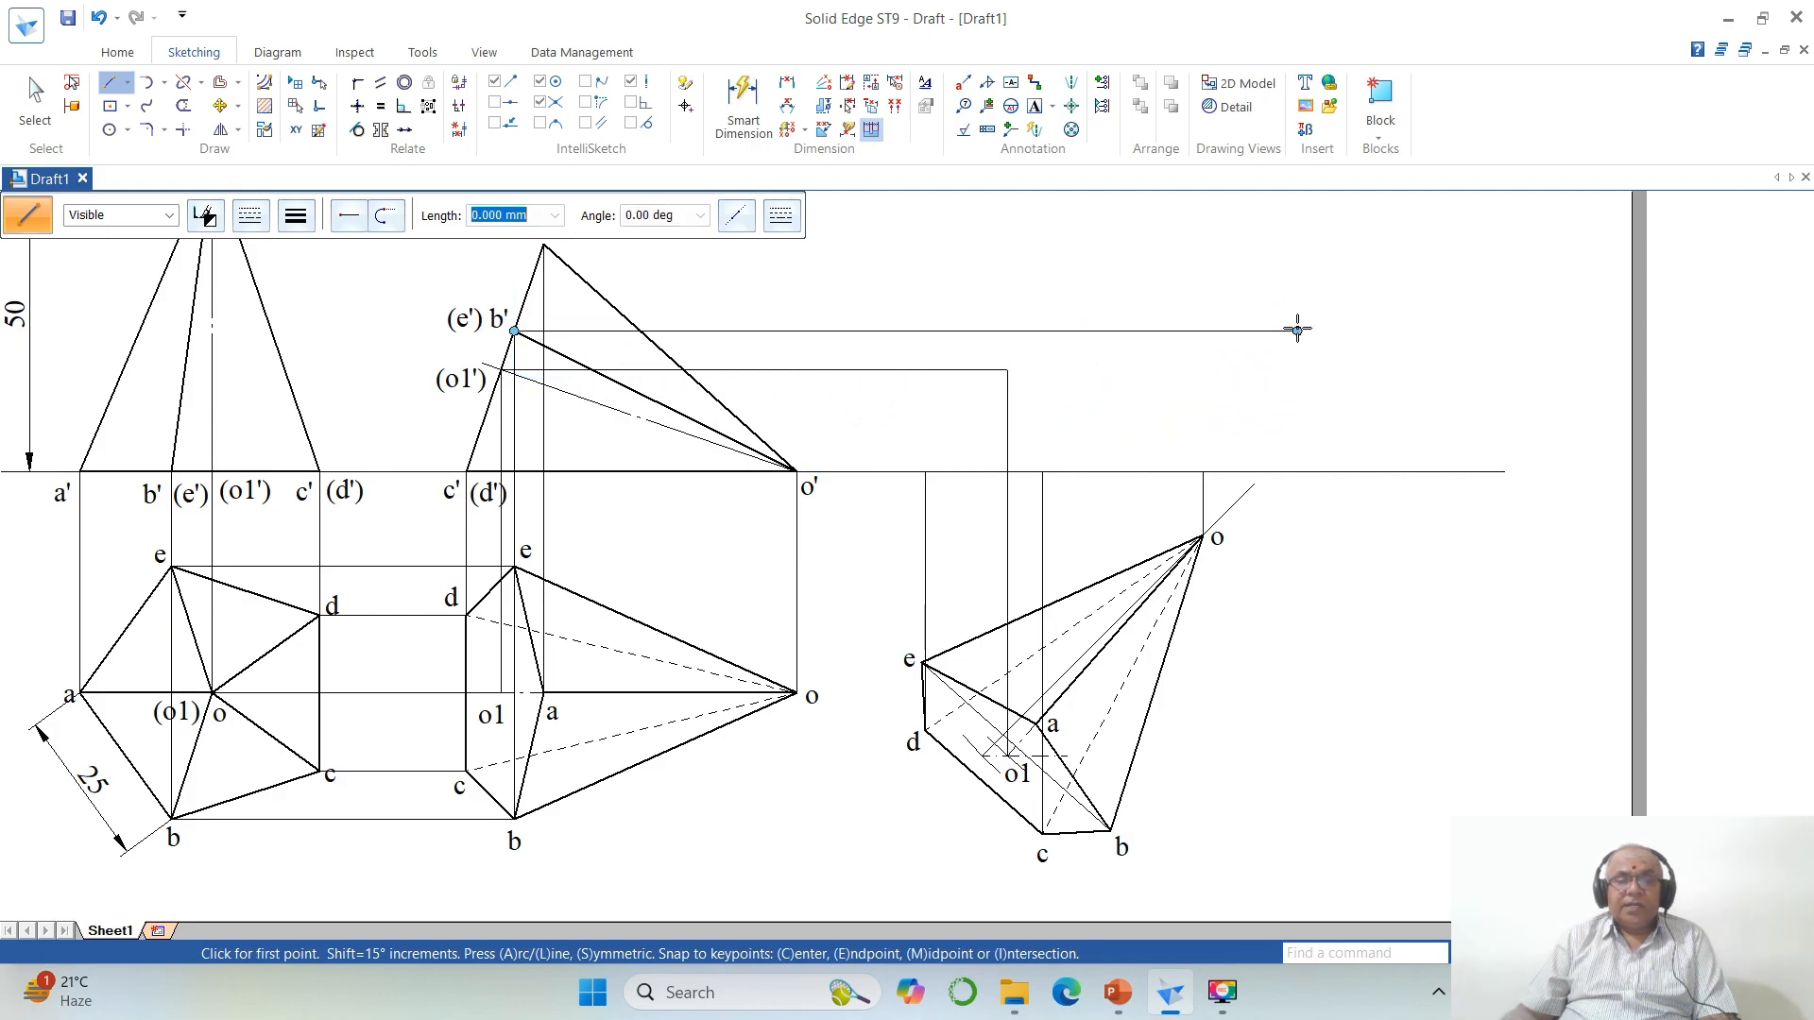
{"action": "left_click", "coordinate": [921, 661]}
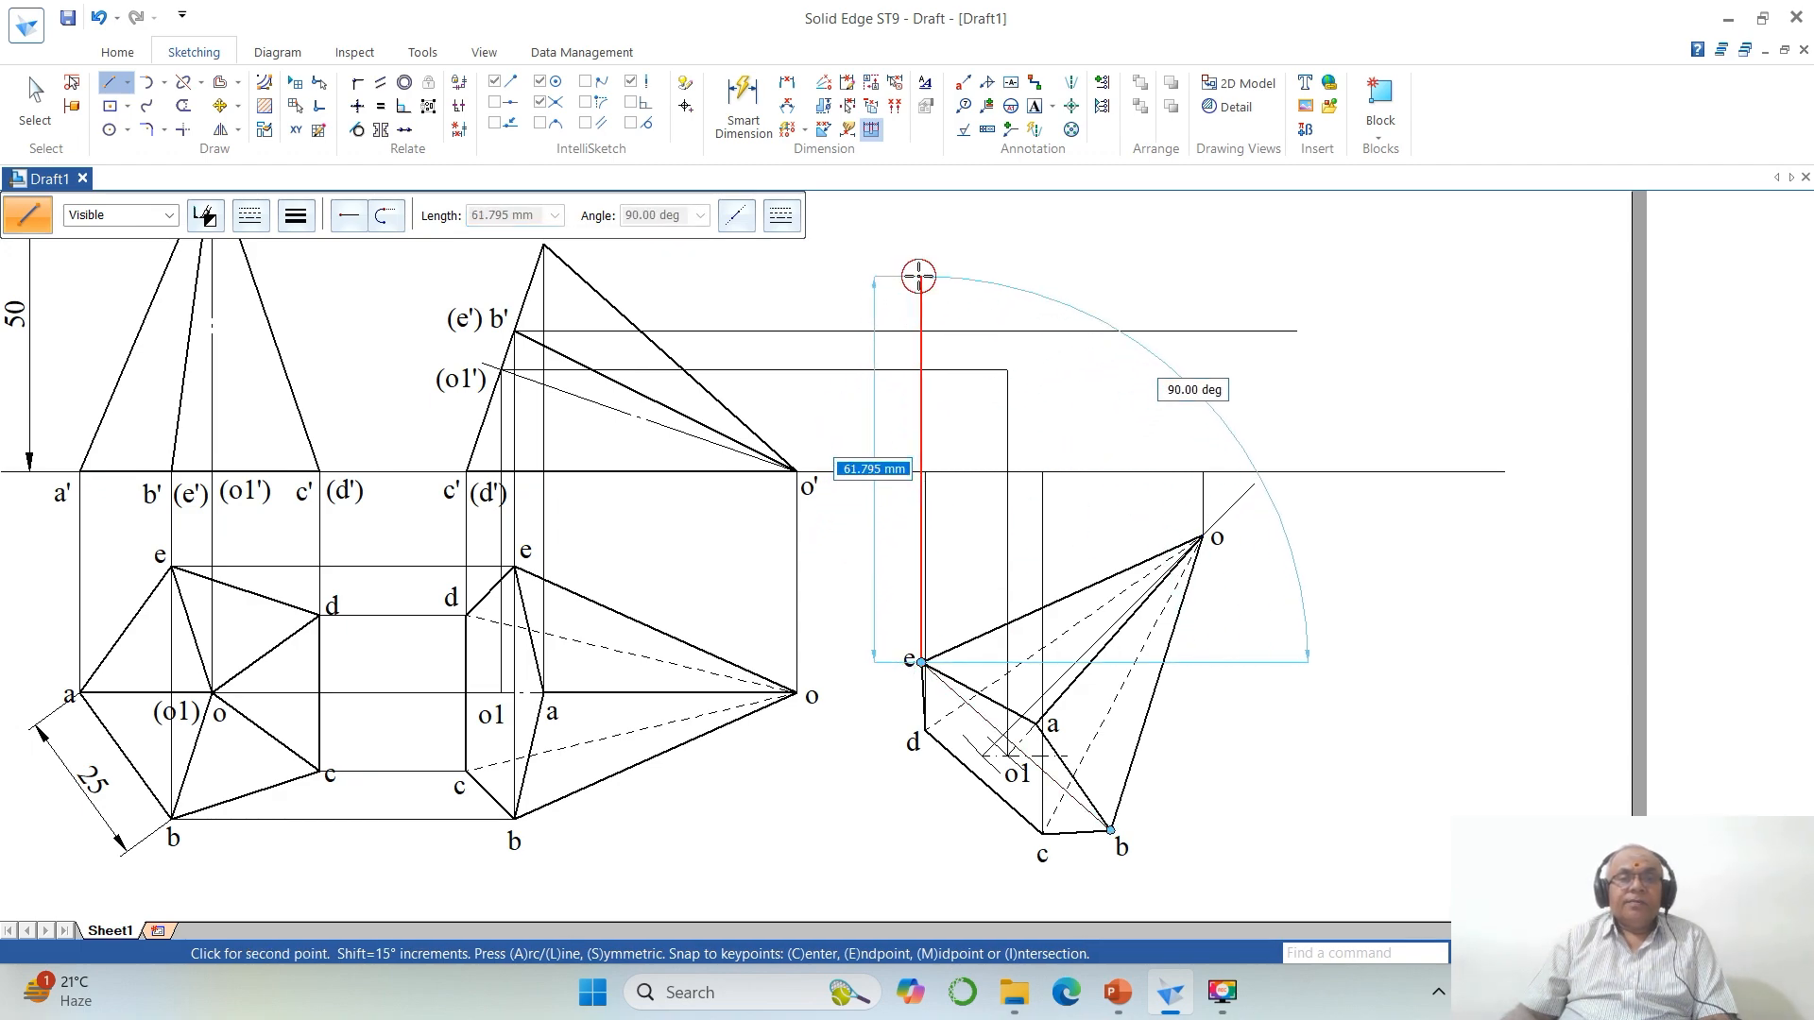
{"action": "left_click", "coordinate": [919, 277]}
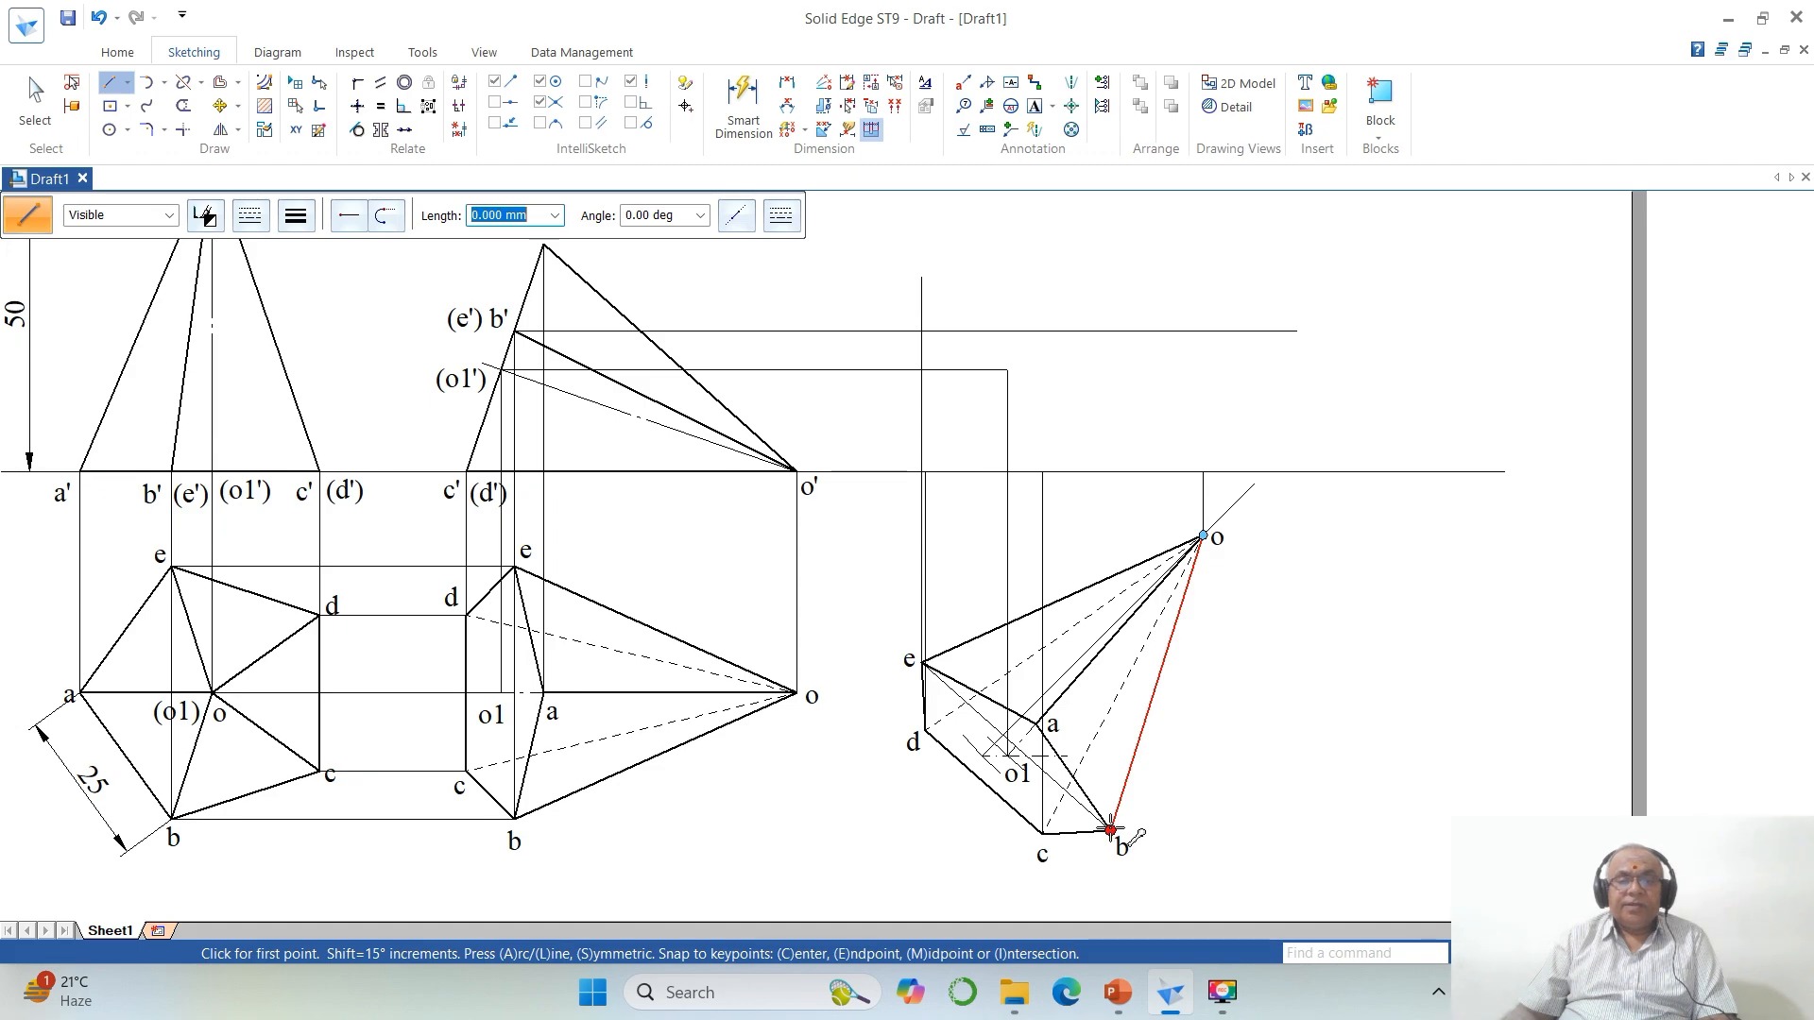
Step: Draw a vertical projector up from b of the rotated pyramid and trim the e and b projectors to corners with the horizontal from b'
{"action": "left_click", "coordinate": [1110, 830]}
{"action": "left_click", "coordinate": [1110, 287]}
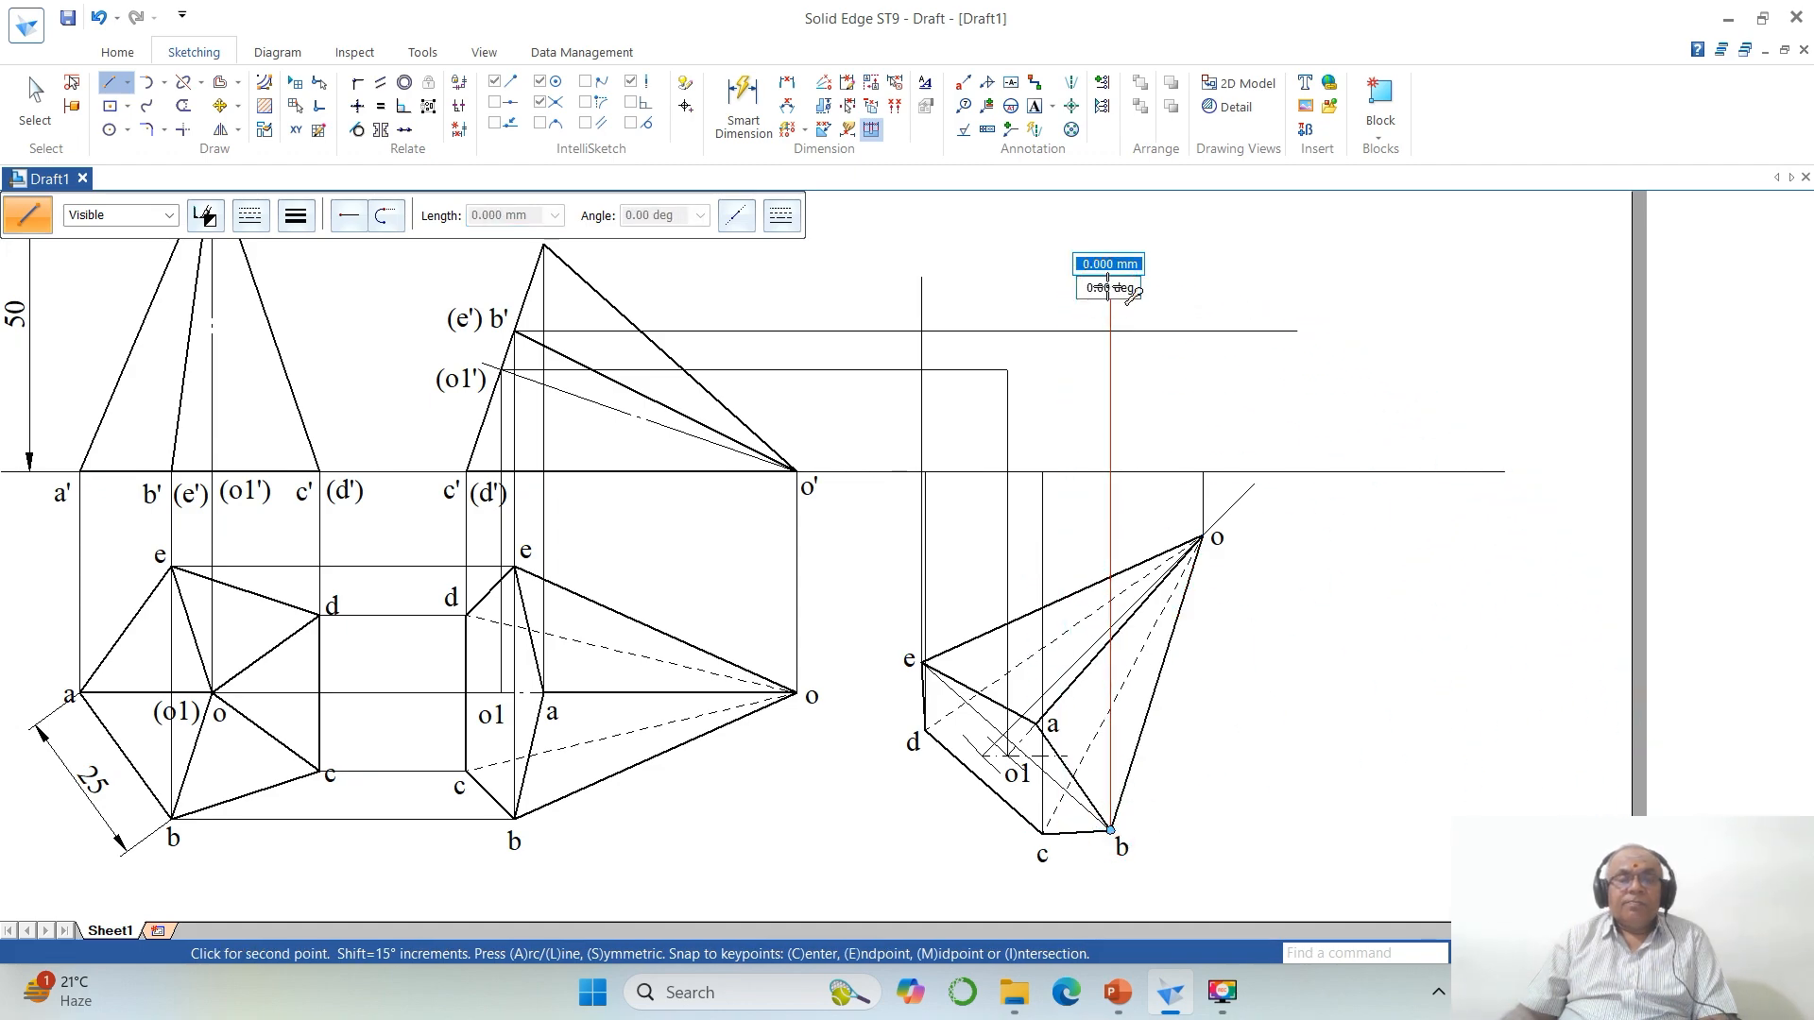
{"action": "left_click", "coordinate": [182, 129]}
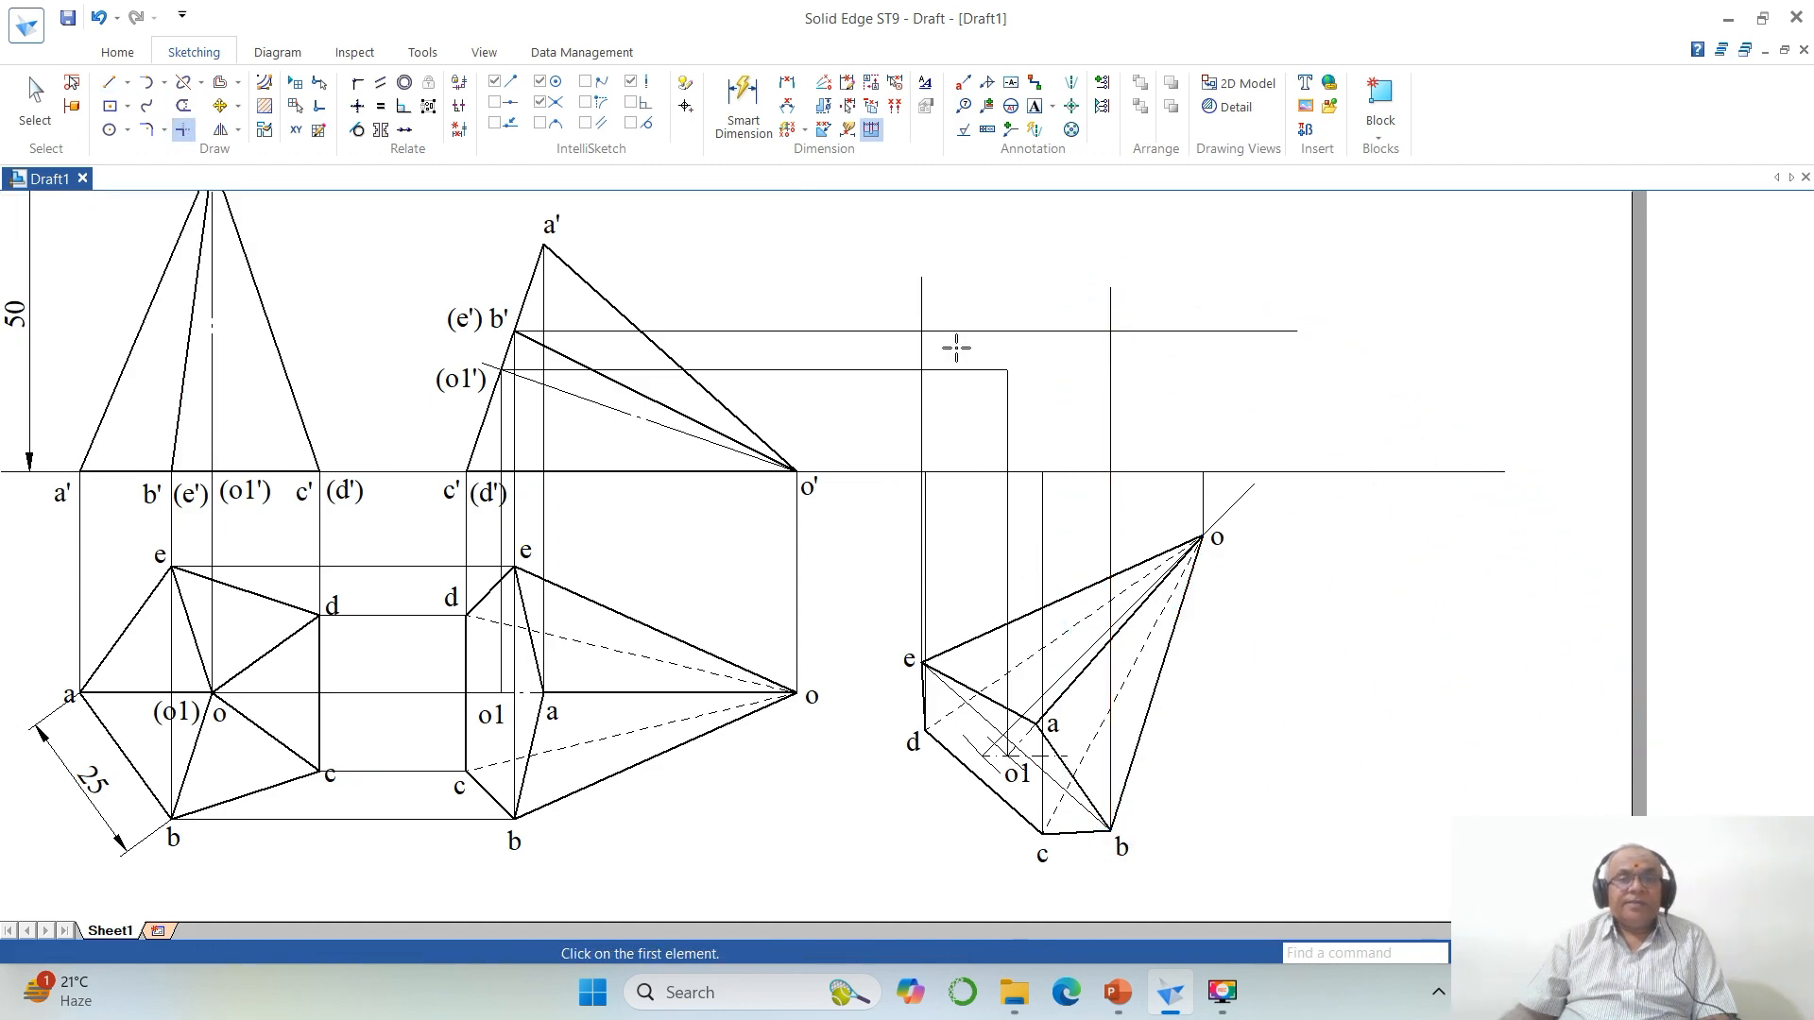
{"action": "left_click", "coordinate": [893, 331]}
{"action": "left_click", "coordinate": [921, 347]}
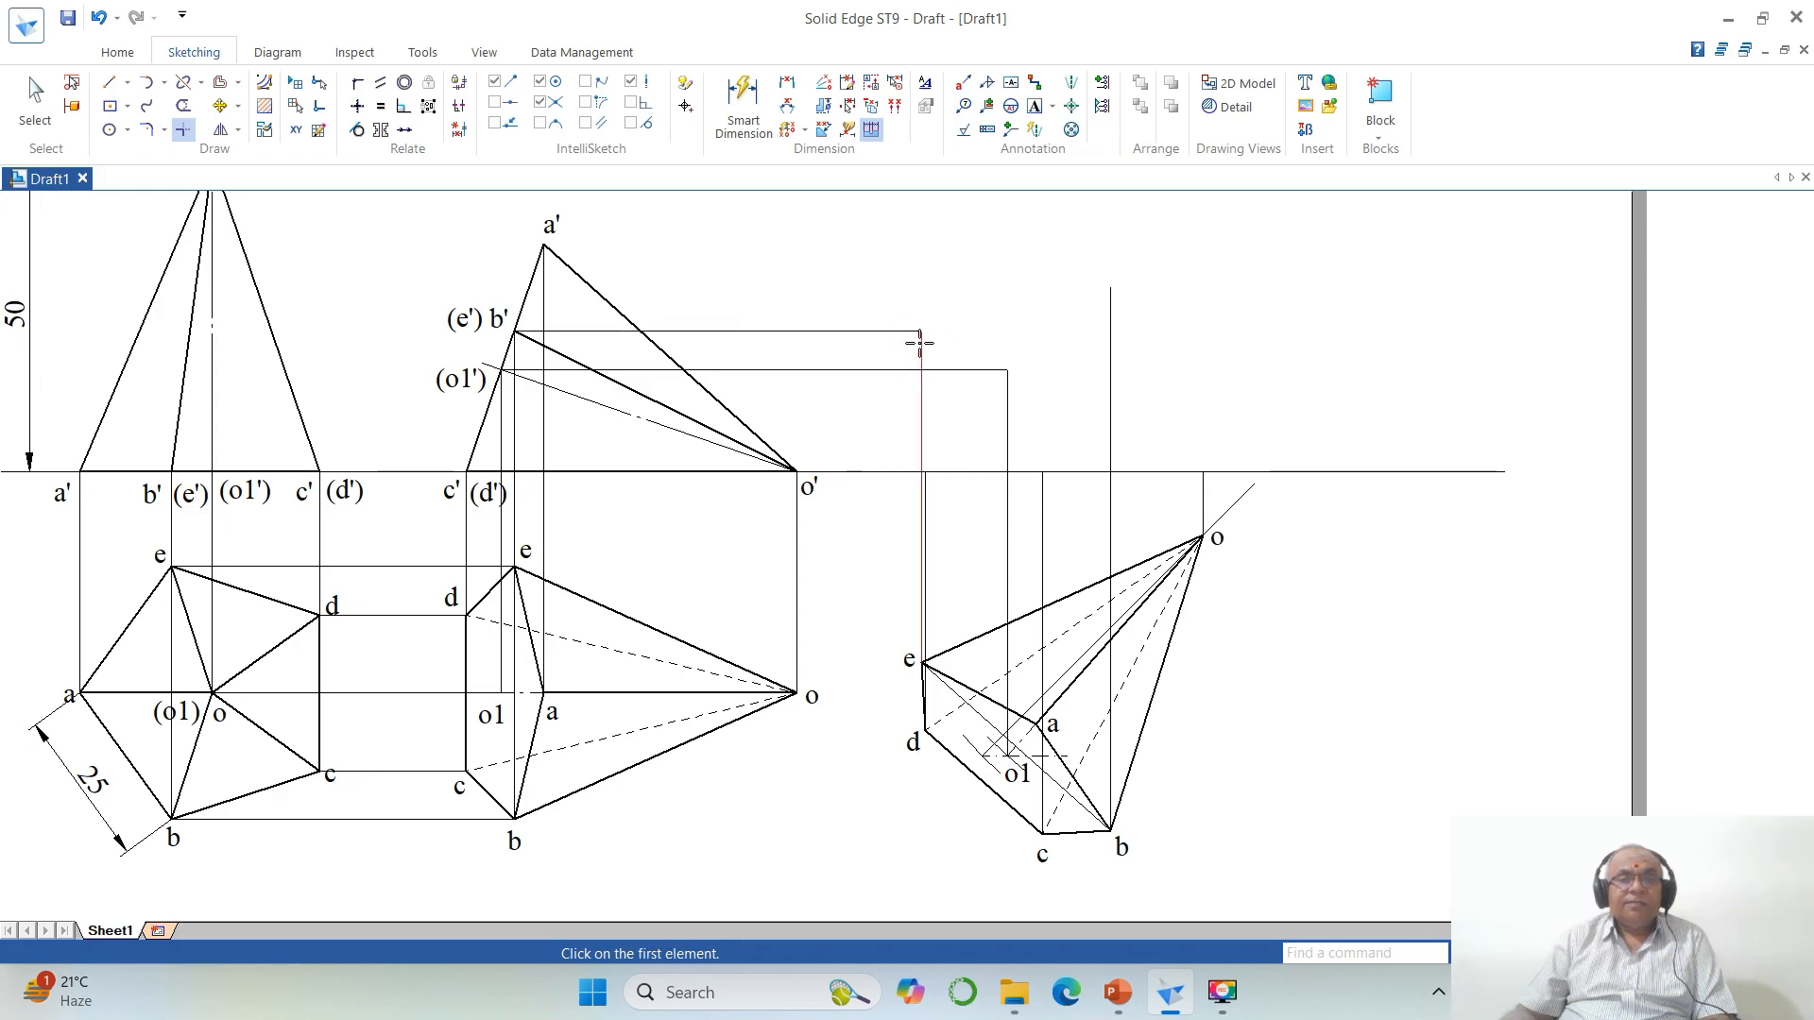
{"action": "left_click", "coordinate": [895, 331]}
{"action": "left_click", "coordinate": [1108, 347]}
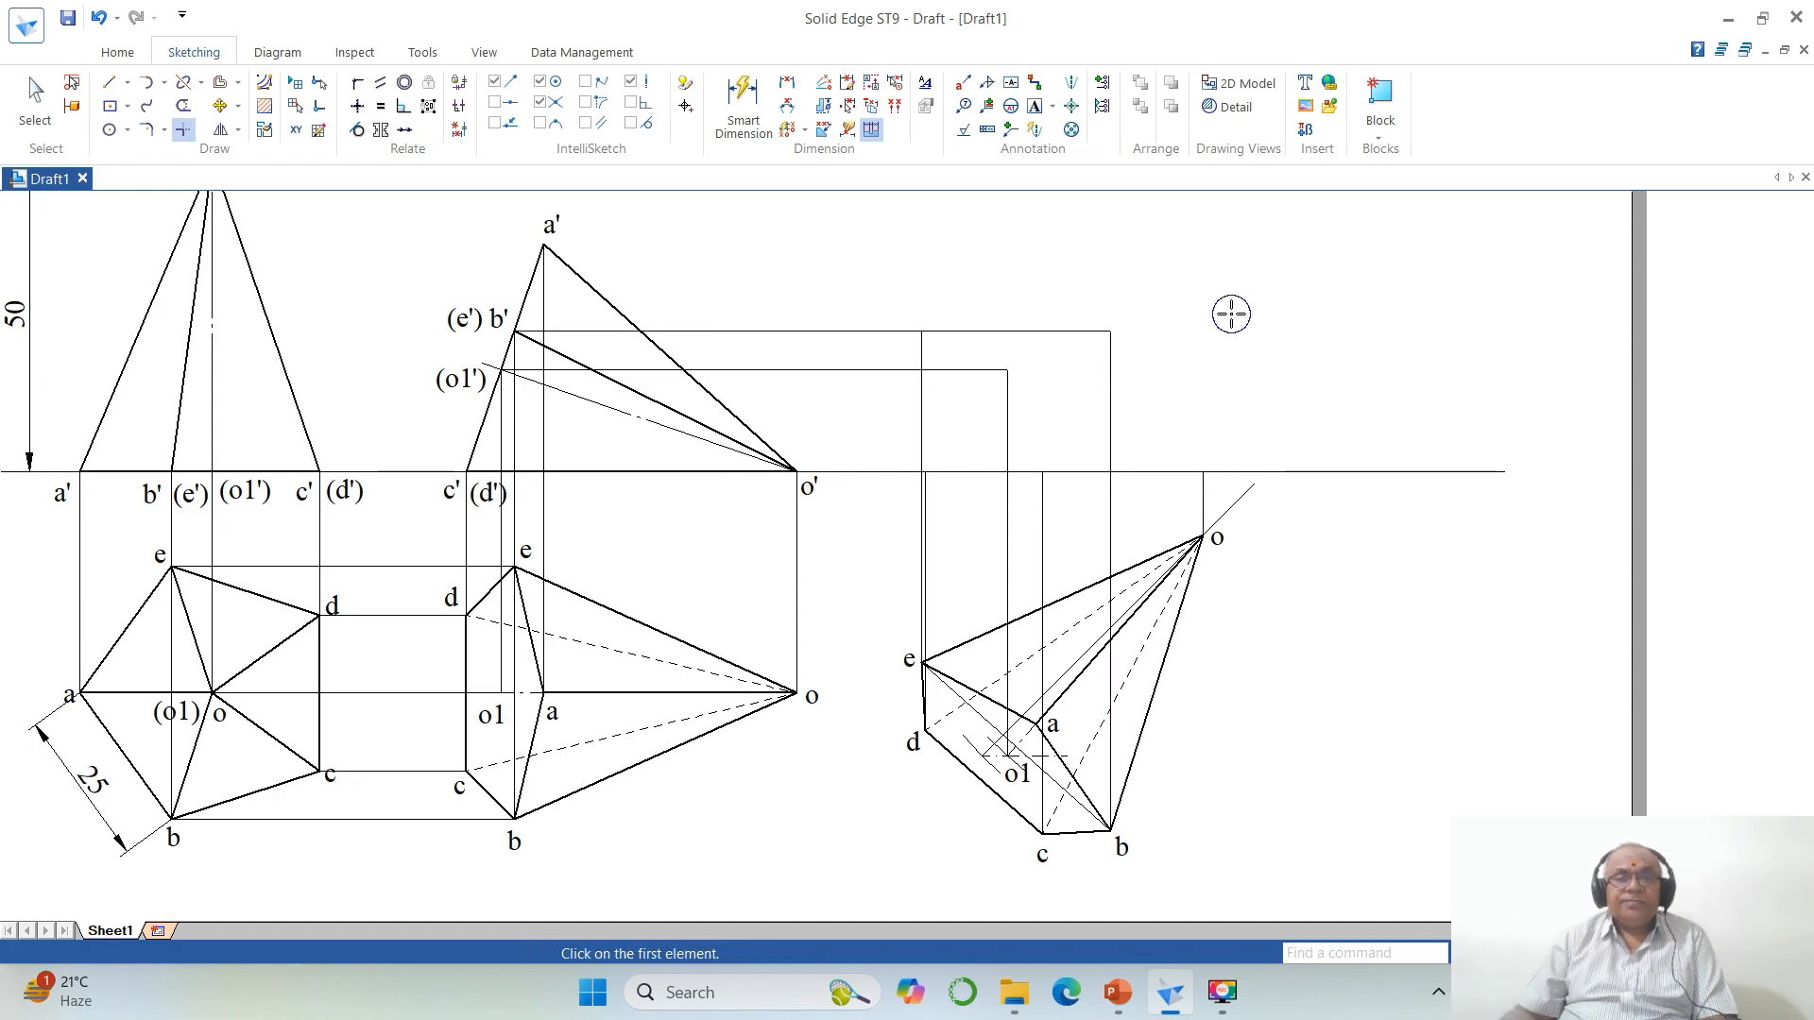
Step: Draw a horizontal projector from a' and a vertical one from a of the rotated pyramid, and trim both to a corner where they meet
{"action": "key", "text": "l"}
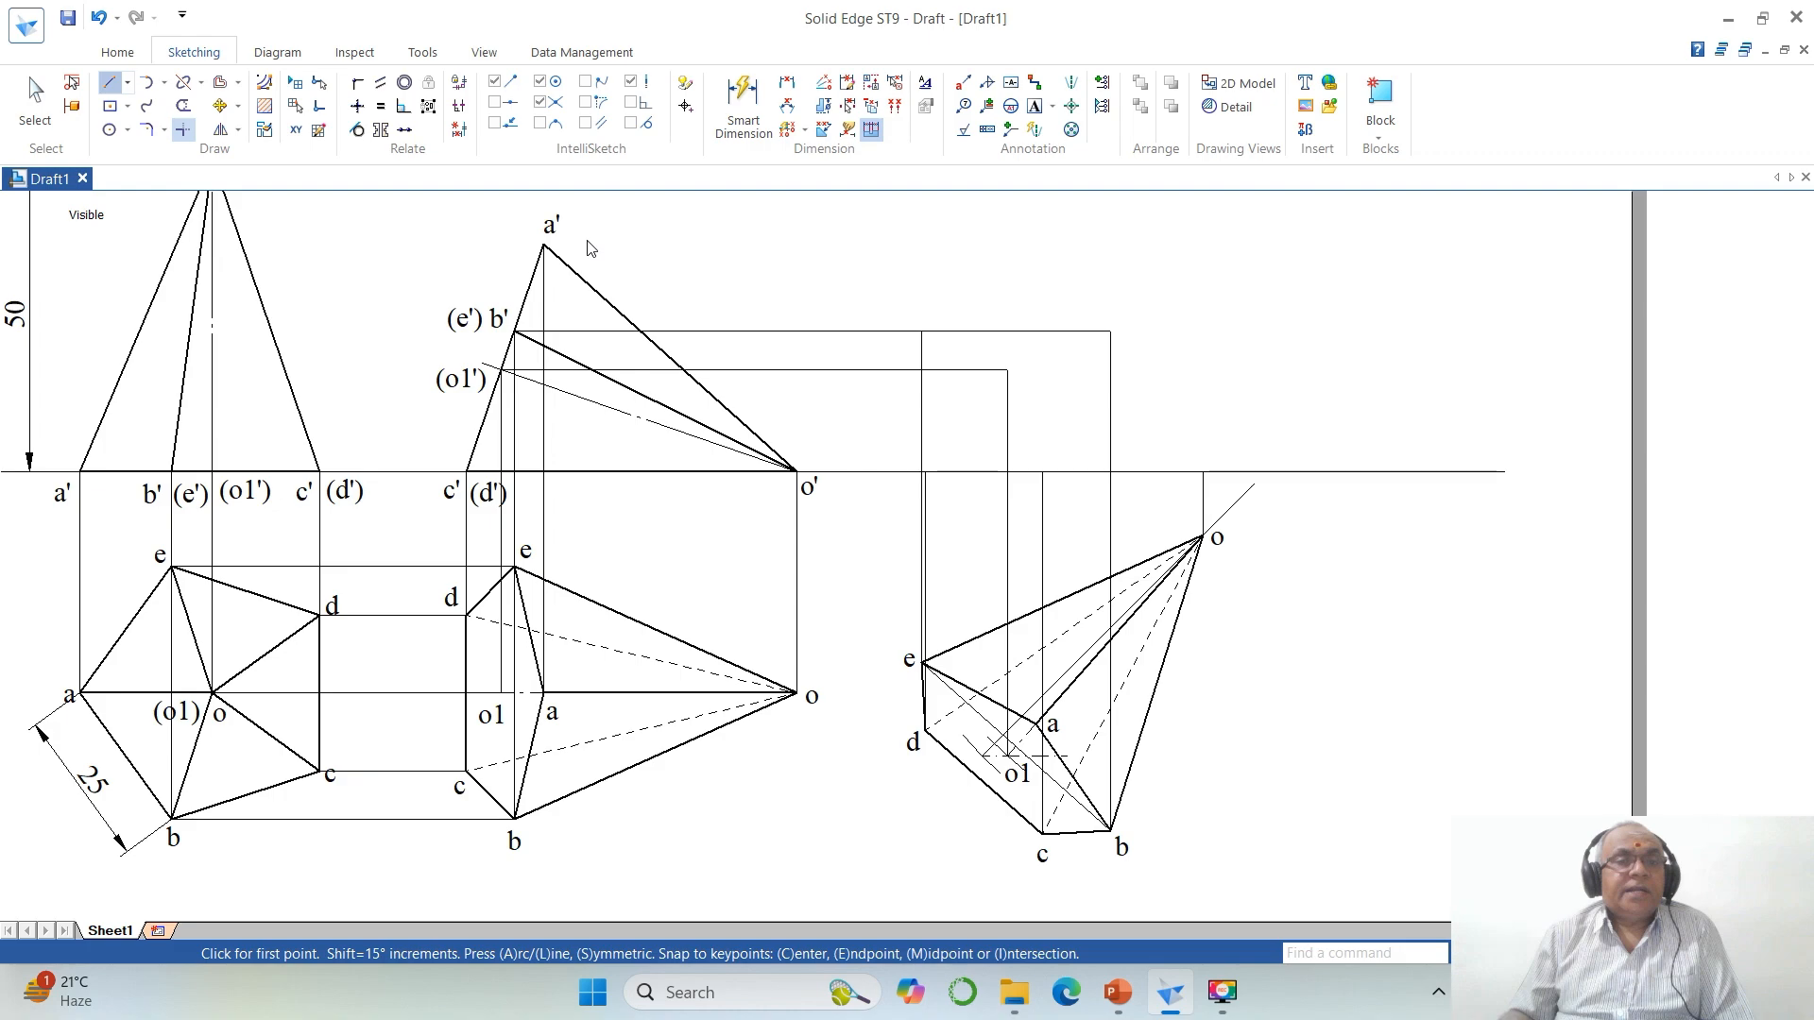
{"action": "left_click", "coordinate": [545, 246]}
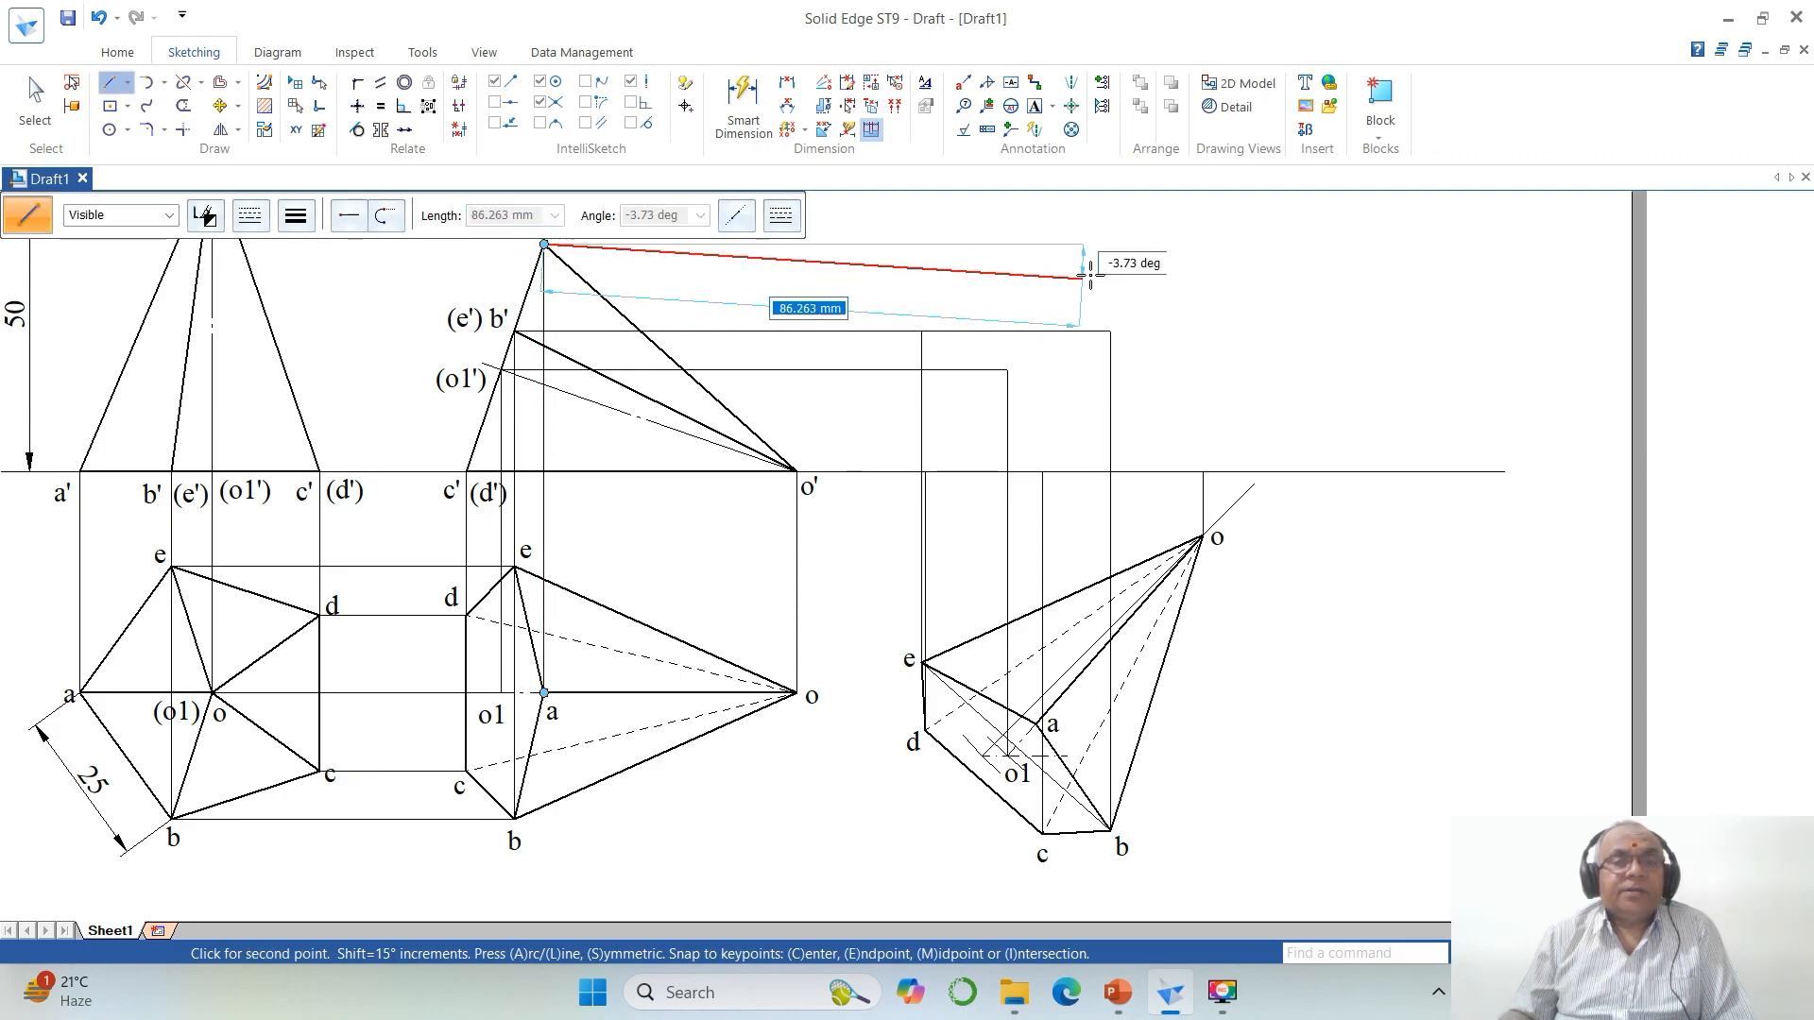
{"action": "left_click", "coordinate": [1221, 244]}
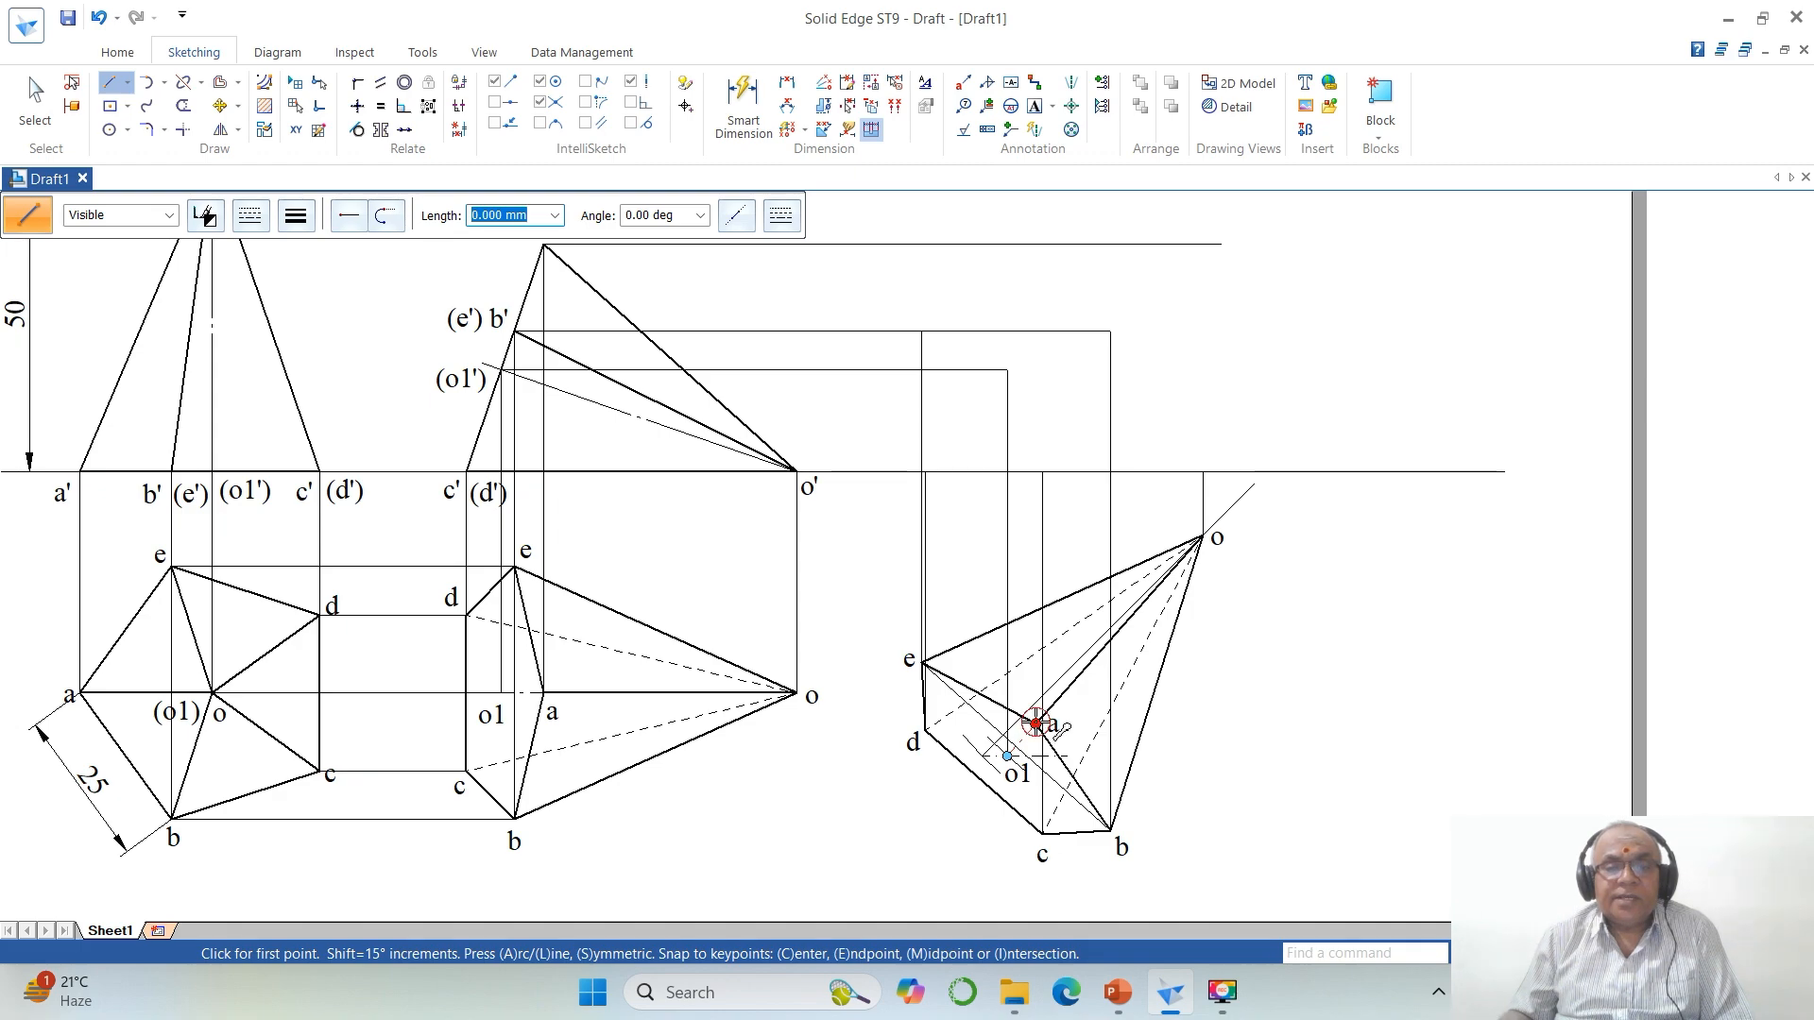
{"action": "left_click", "coordinate": [1036, 723]}
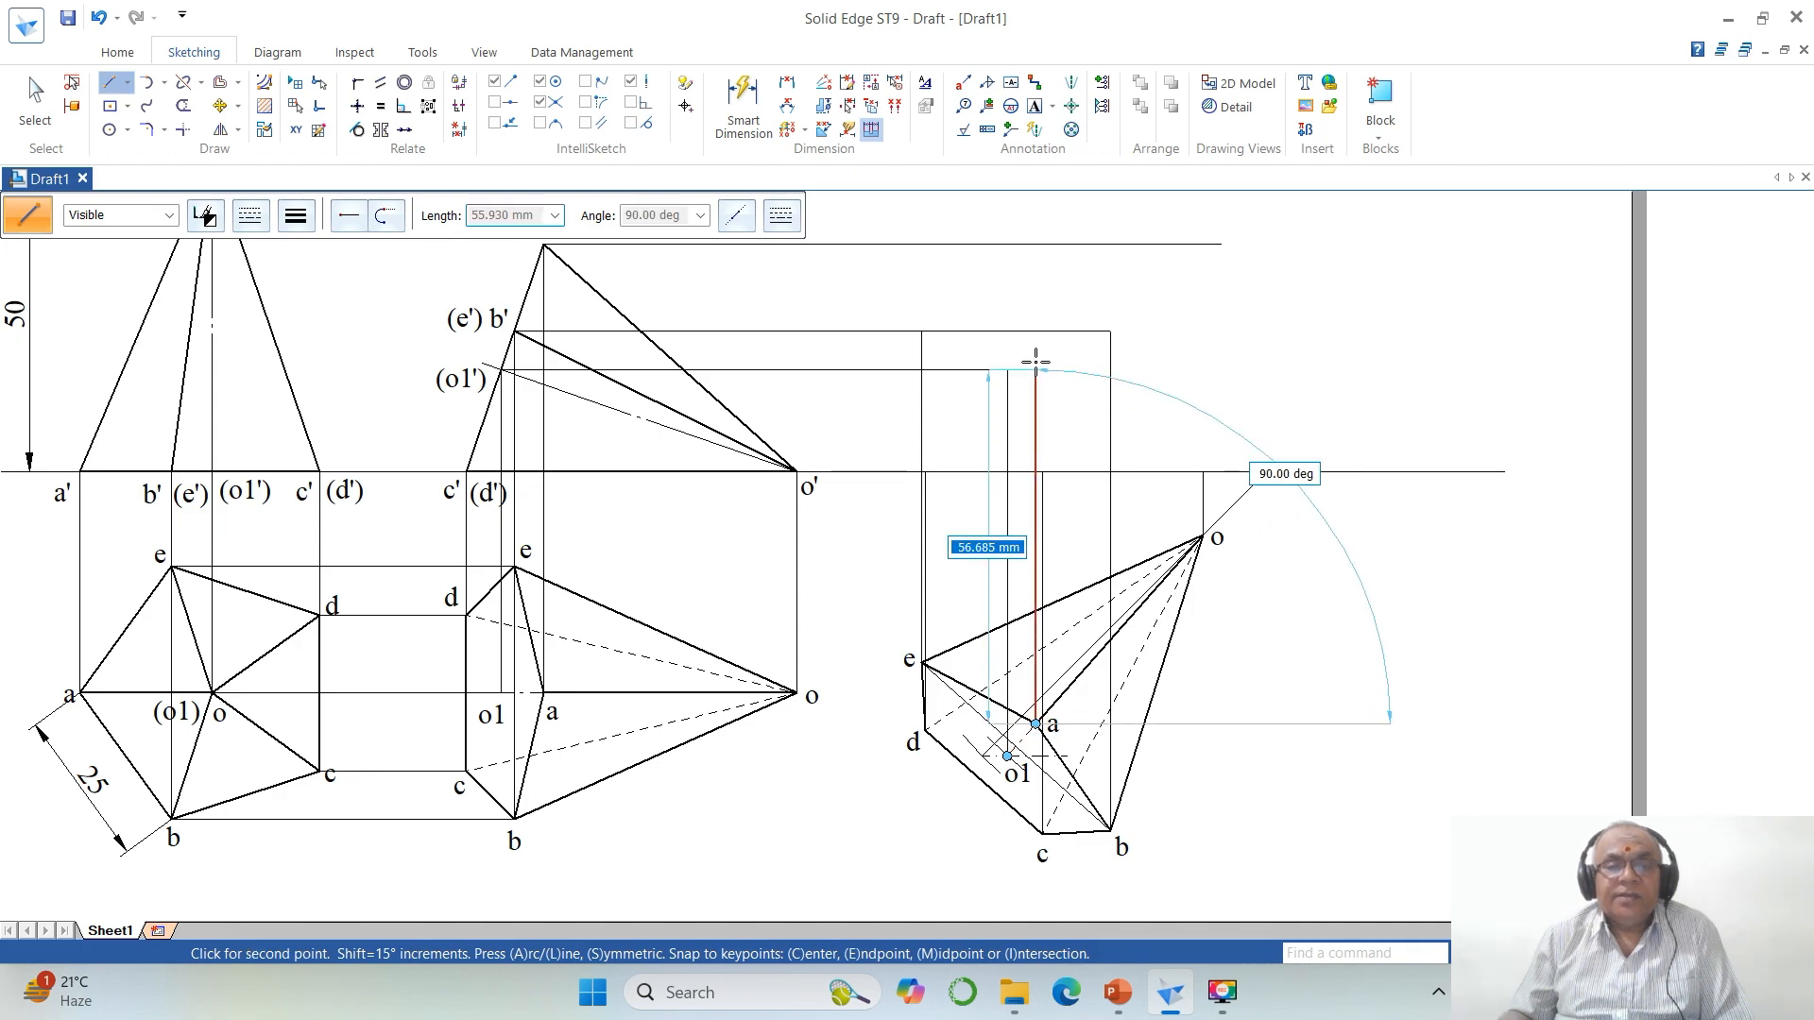
{"action": "left_click", "coordinate": [1035, 225]}
{"action": "left_click", "coordinate": [182, 129]}
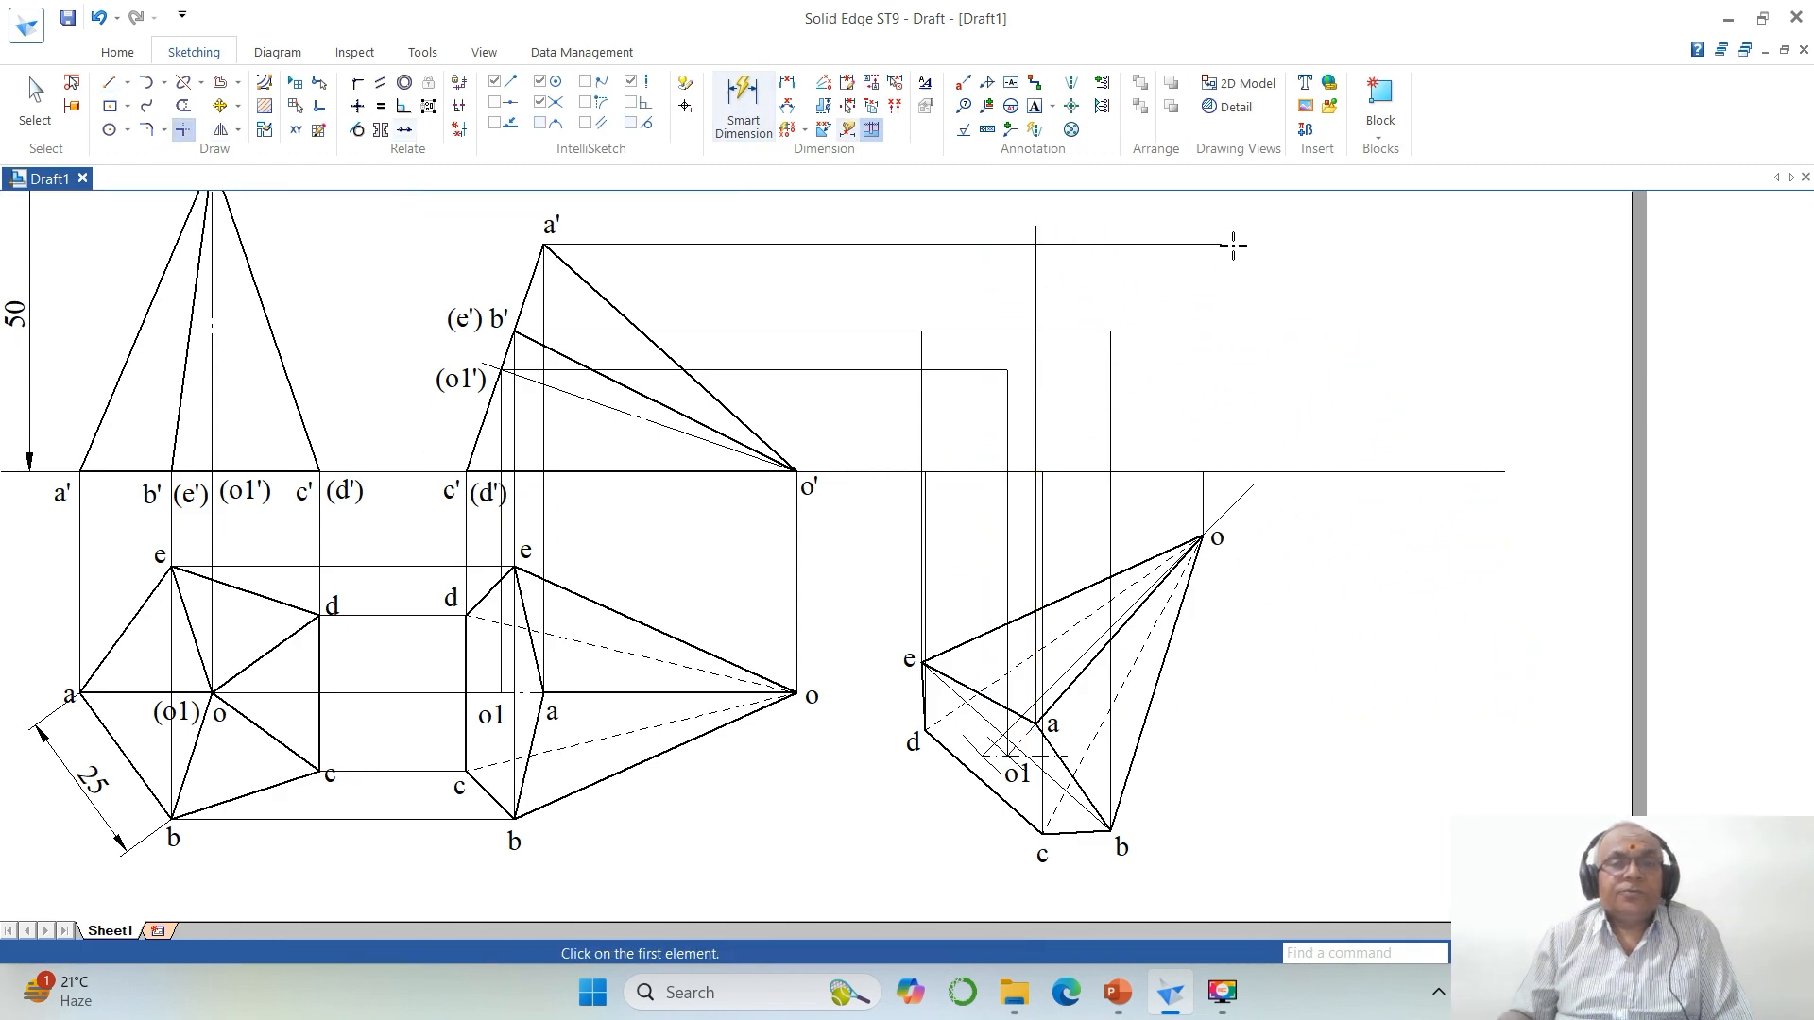
{"action": "left_click", "coordinate": [1031, 263]}
{"action": "left_click", "coordinate": [1028, 248]}
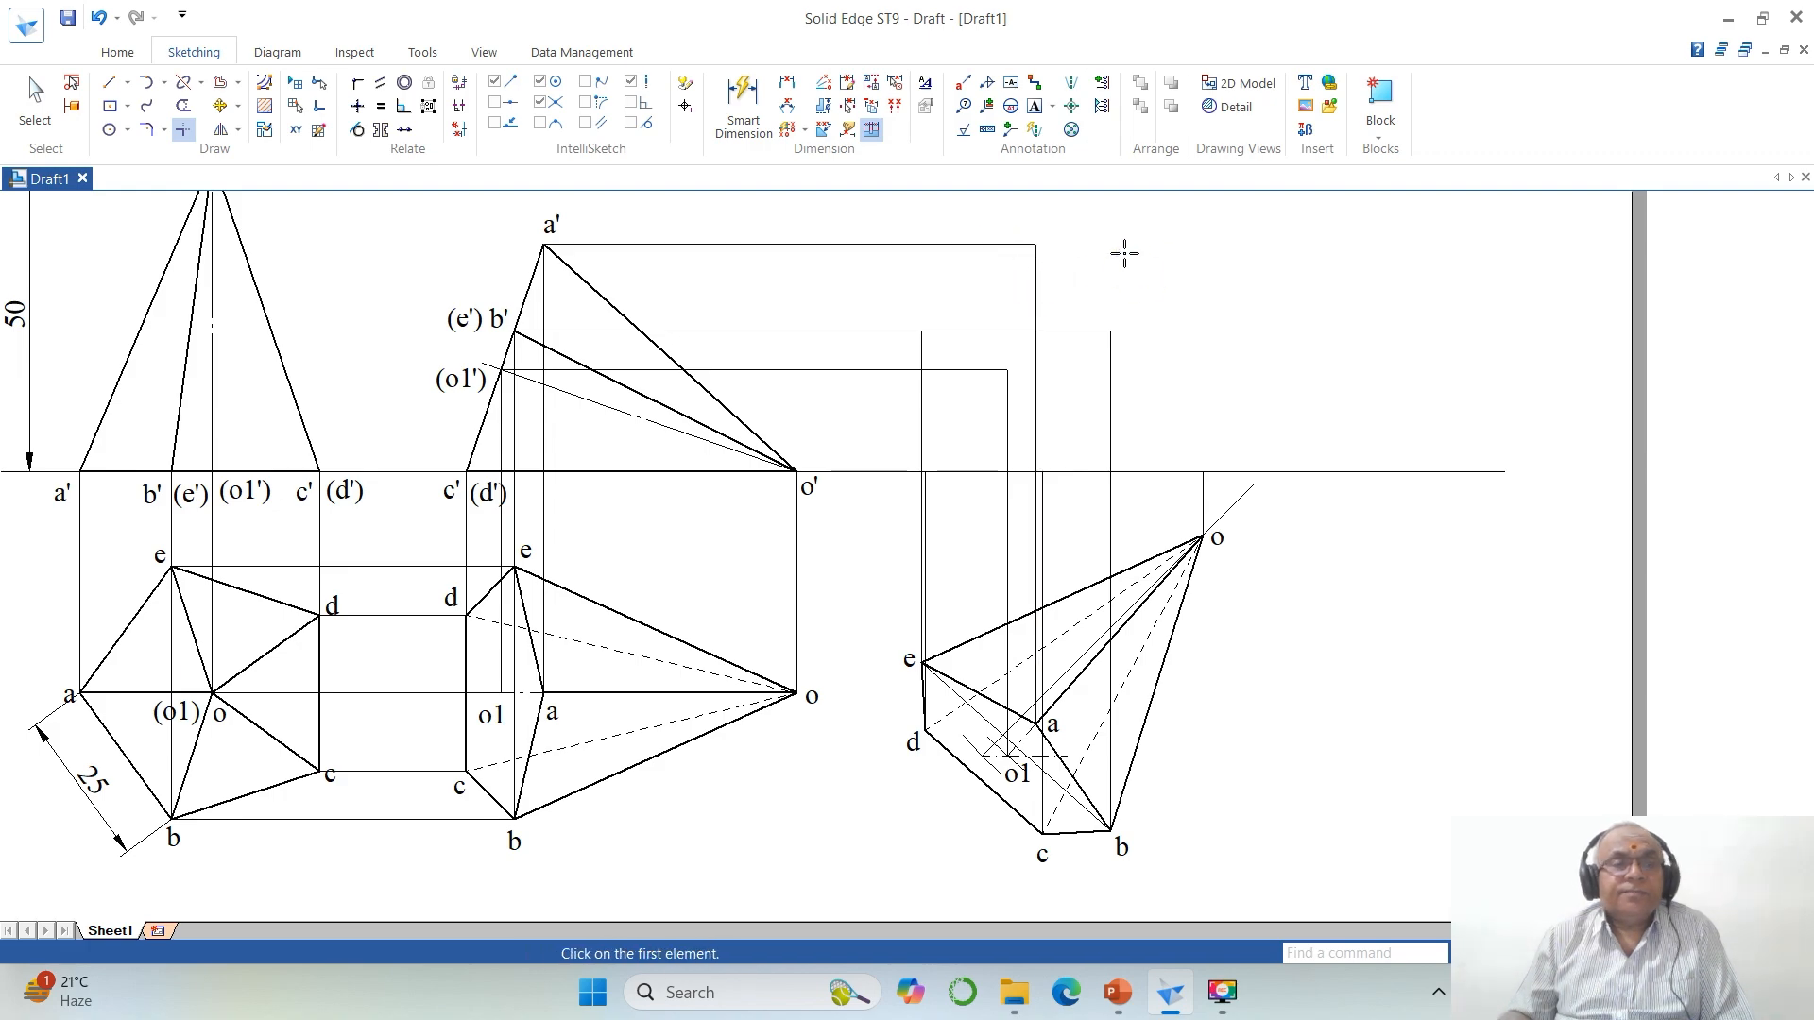
Step: Draw connected base edges of the final front view from projected a' to b' and on to c' on the XY line
{"action": "left_click", "coordinate": [110, 82]}
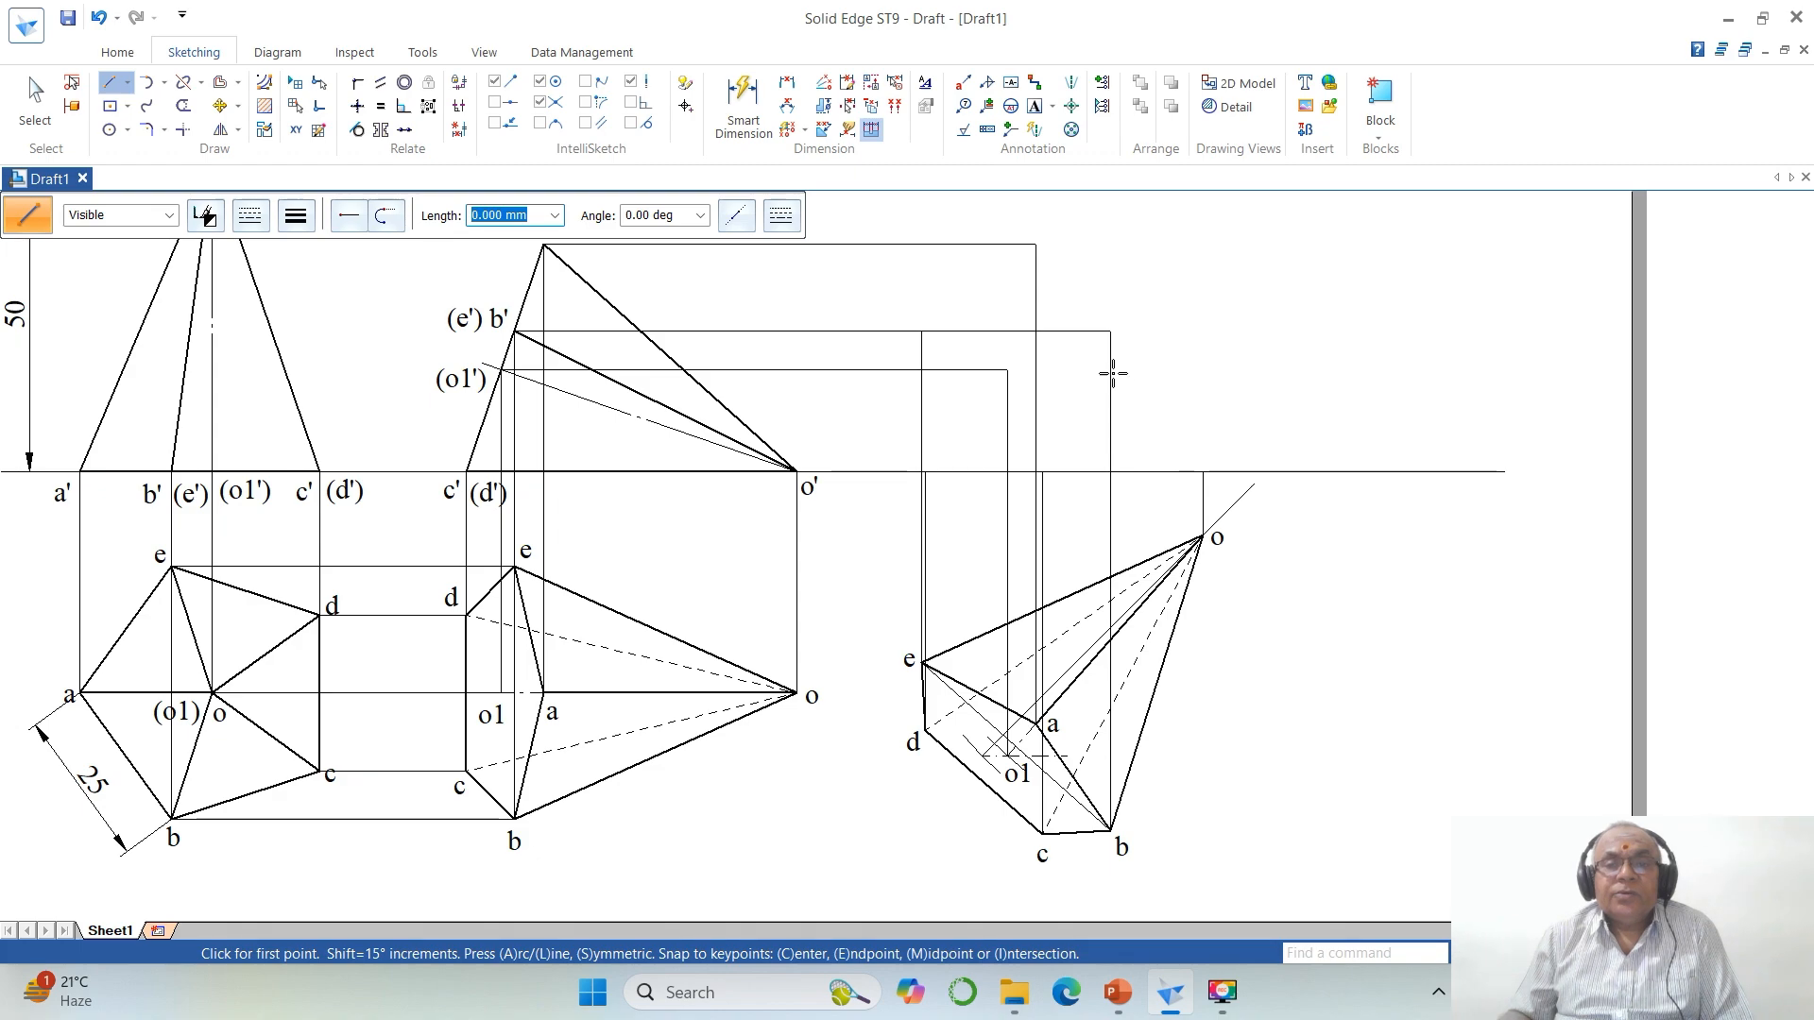
{"action": "left_click", "coordinate": [1036, 245]}
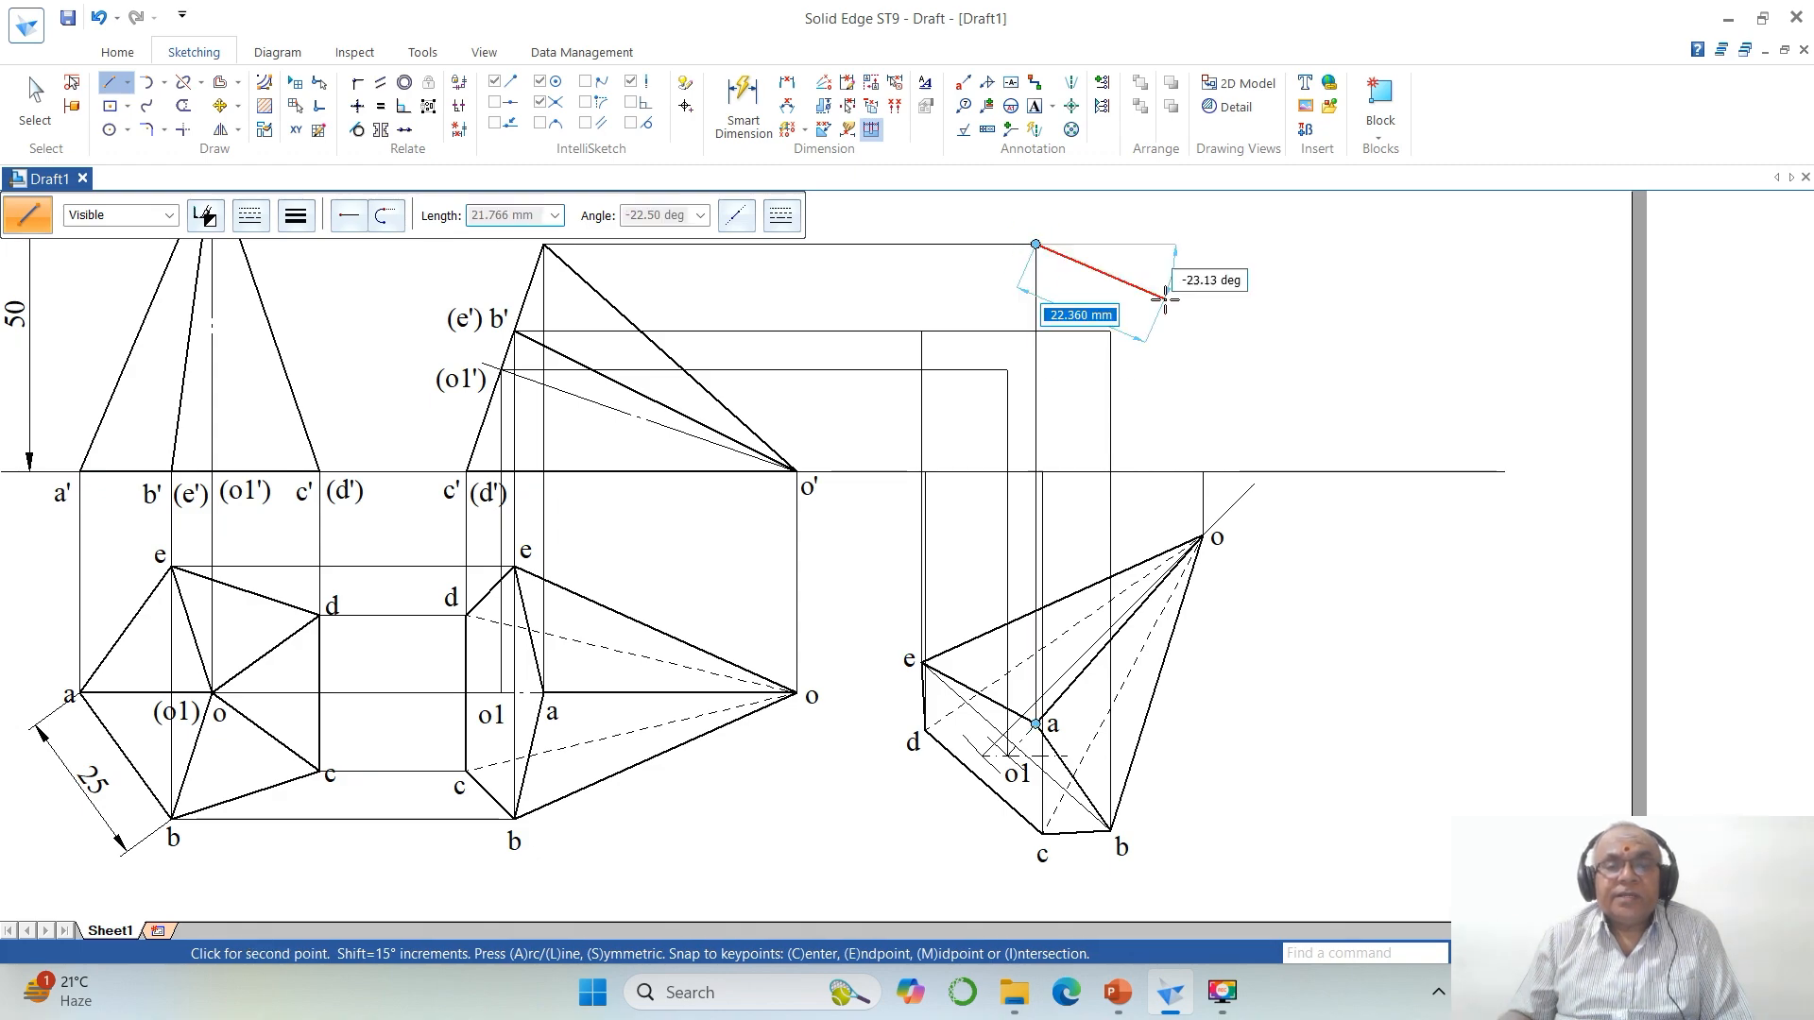
{"action": "left_click", "coordinate": [1111, 330]}
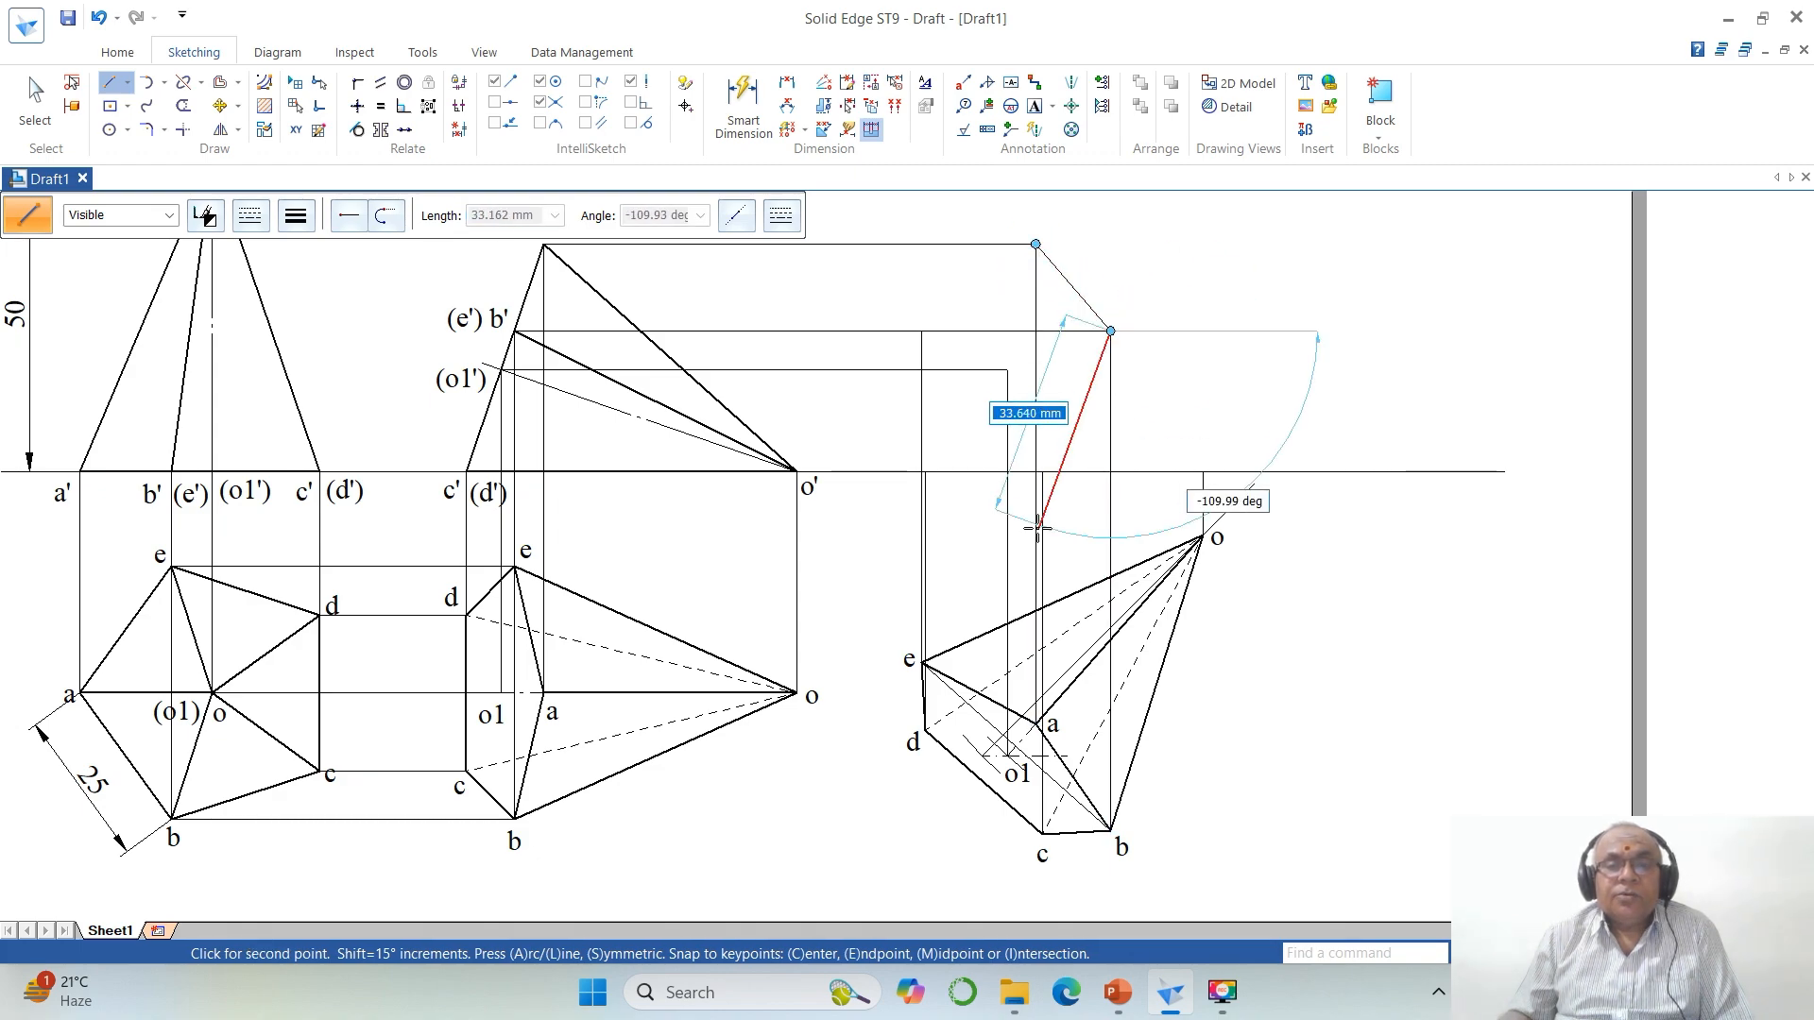
{"action": "left_click", "coordinate": [1043, 471]}
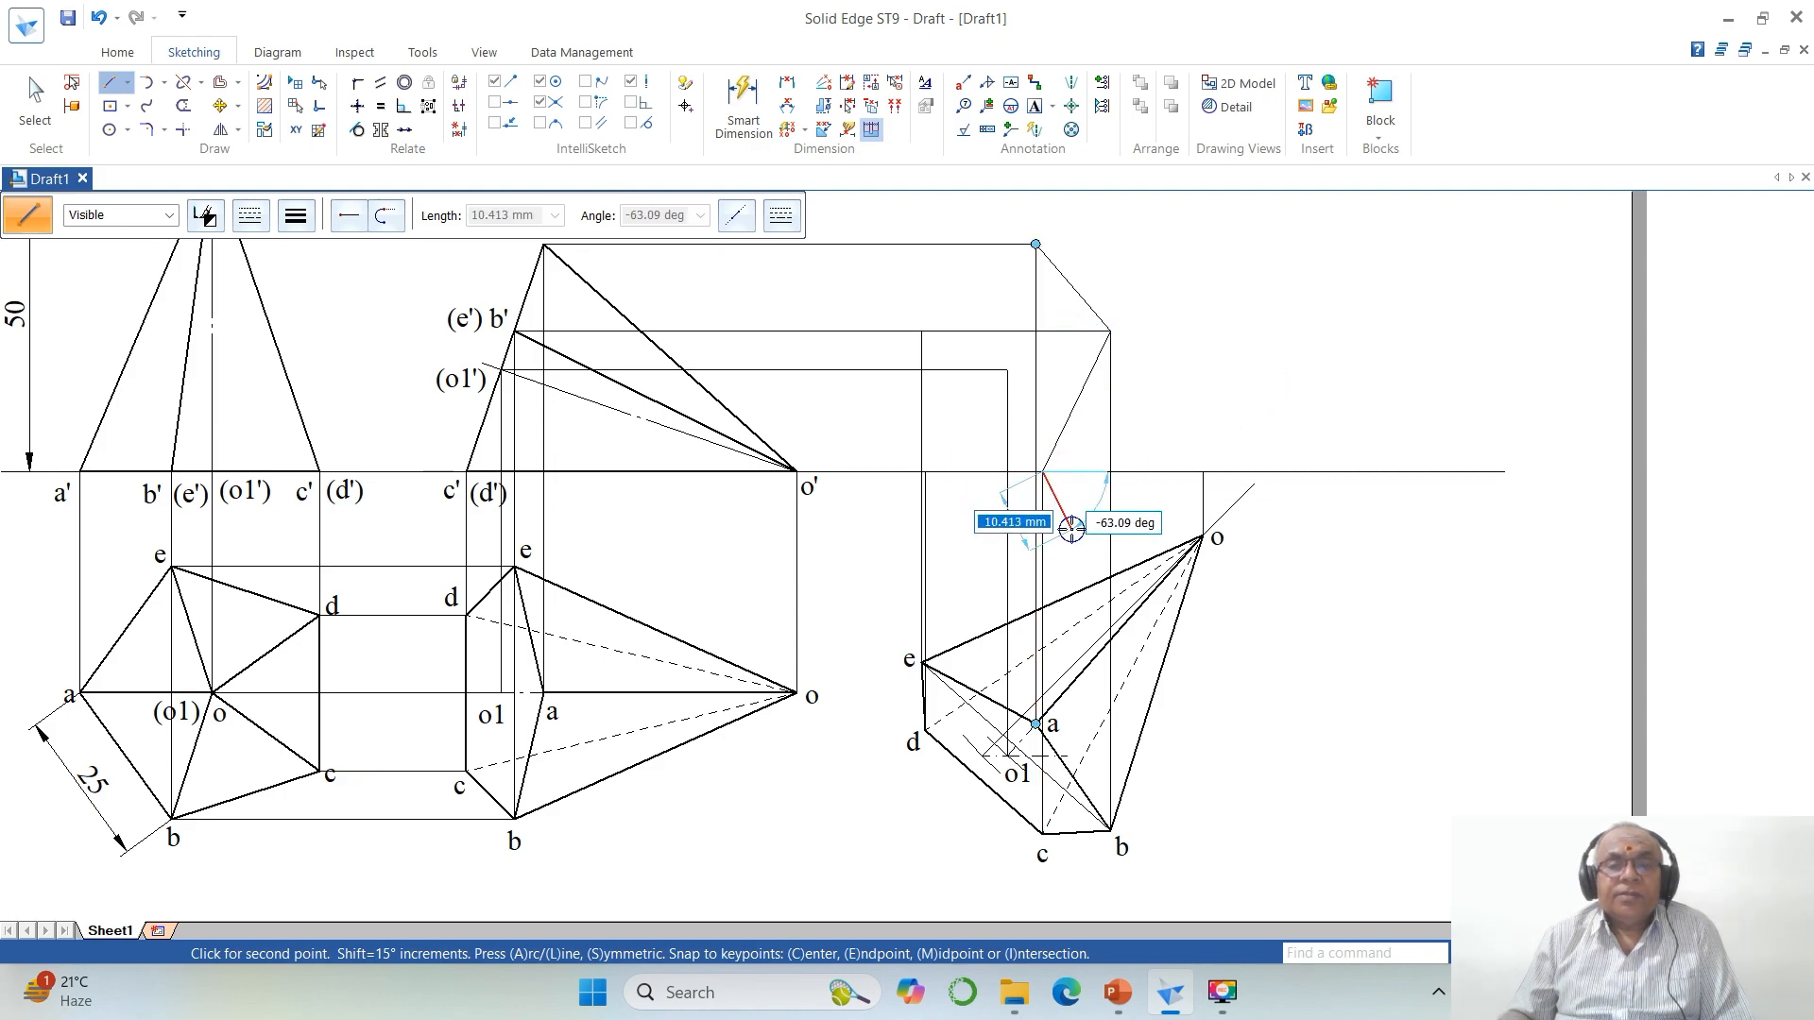
{"action": "right_click", "coordinate": [1072, 529]}
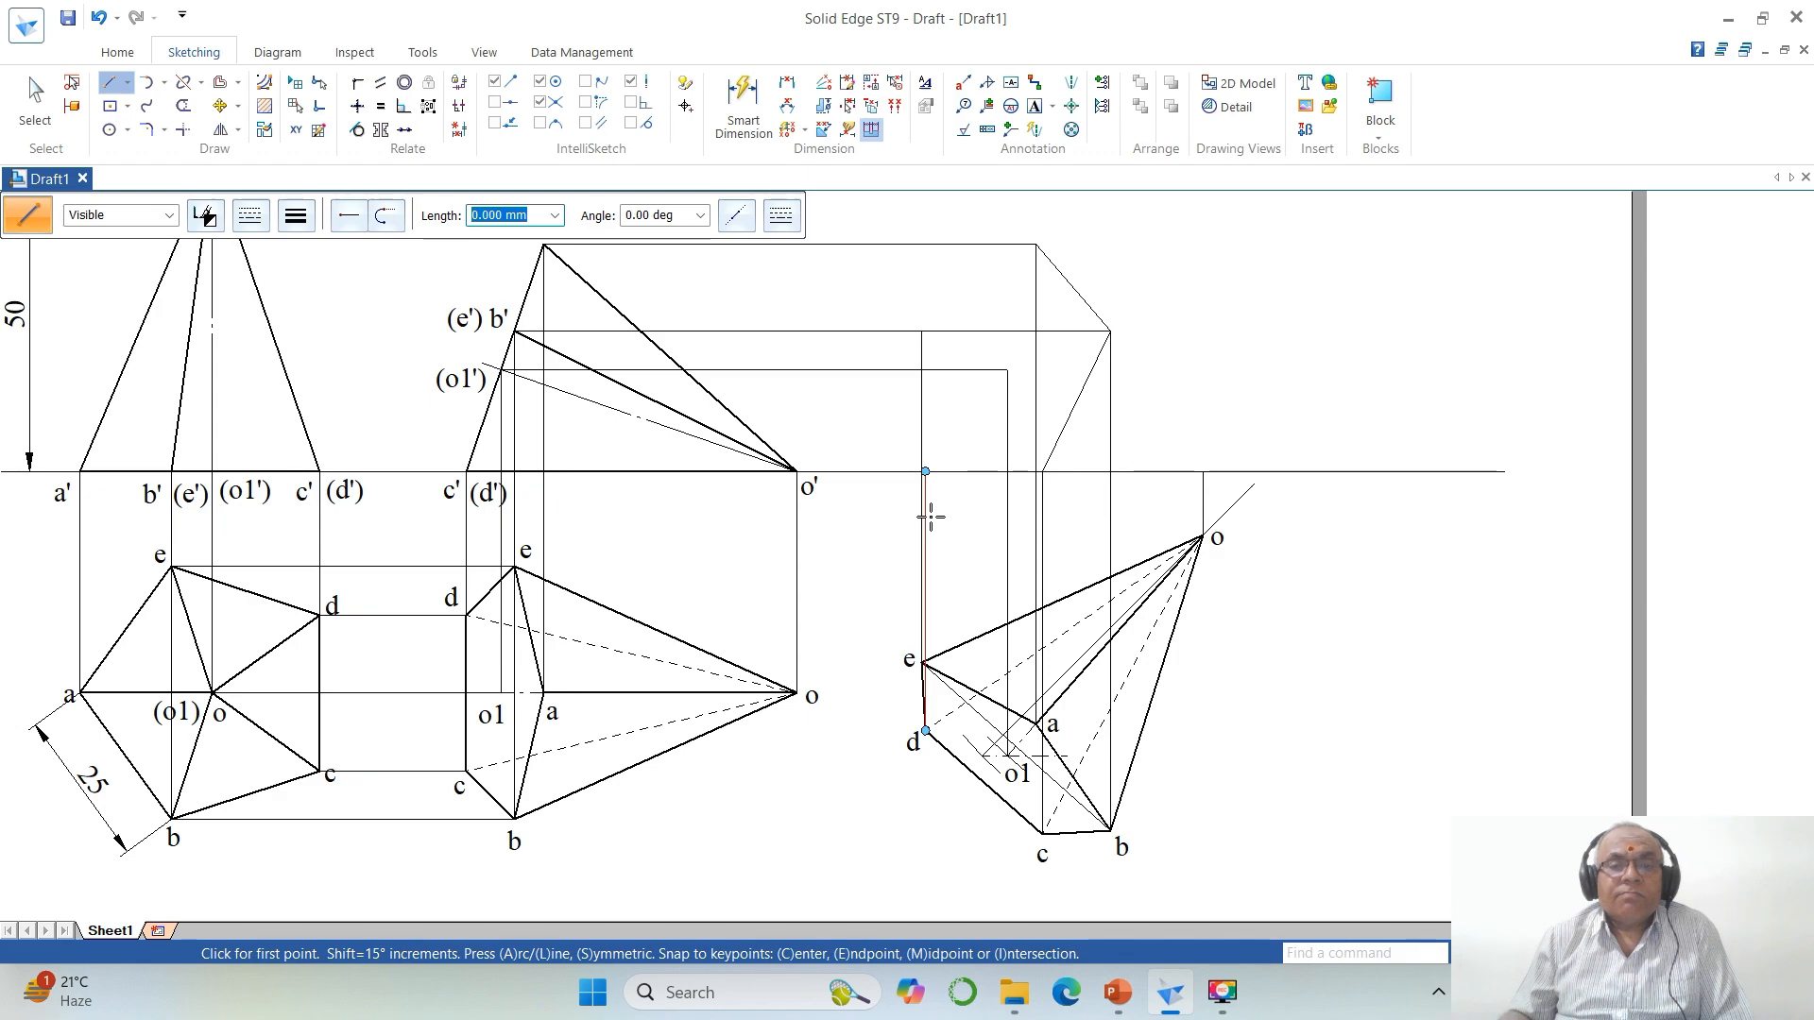
Step: Draw connected lines in the final front view from projected d' through e' and a' to apex o', ending with the axis to o1'
{"action": "left_click", "coordinate": [925, 471]}
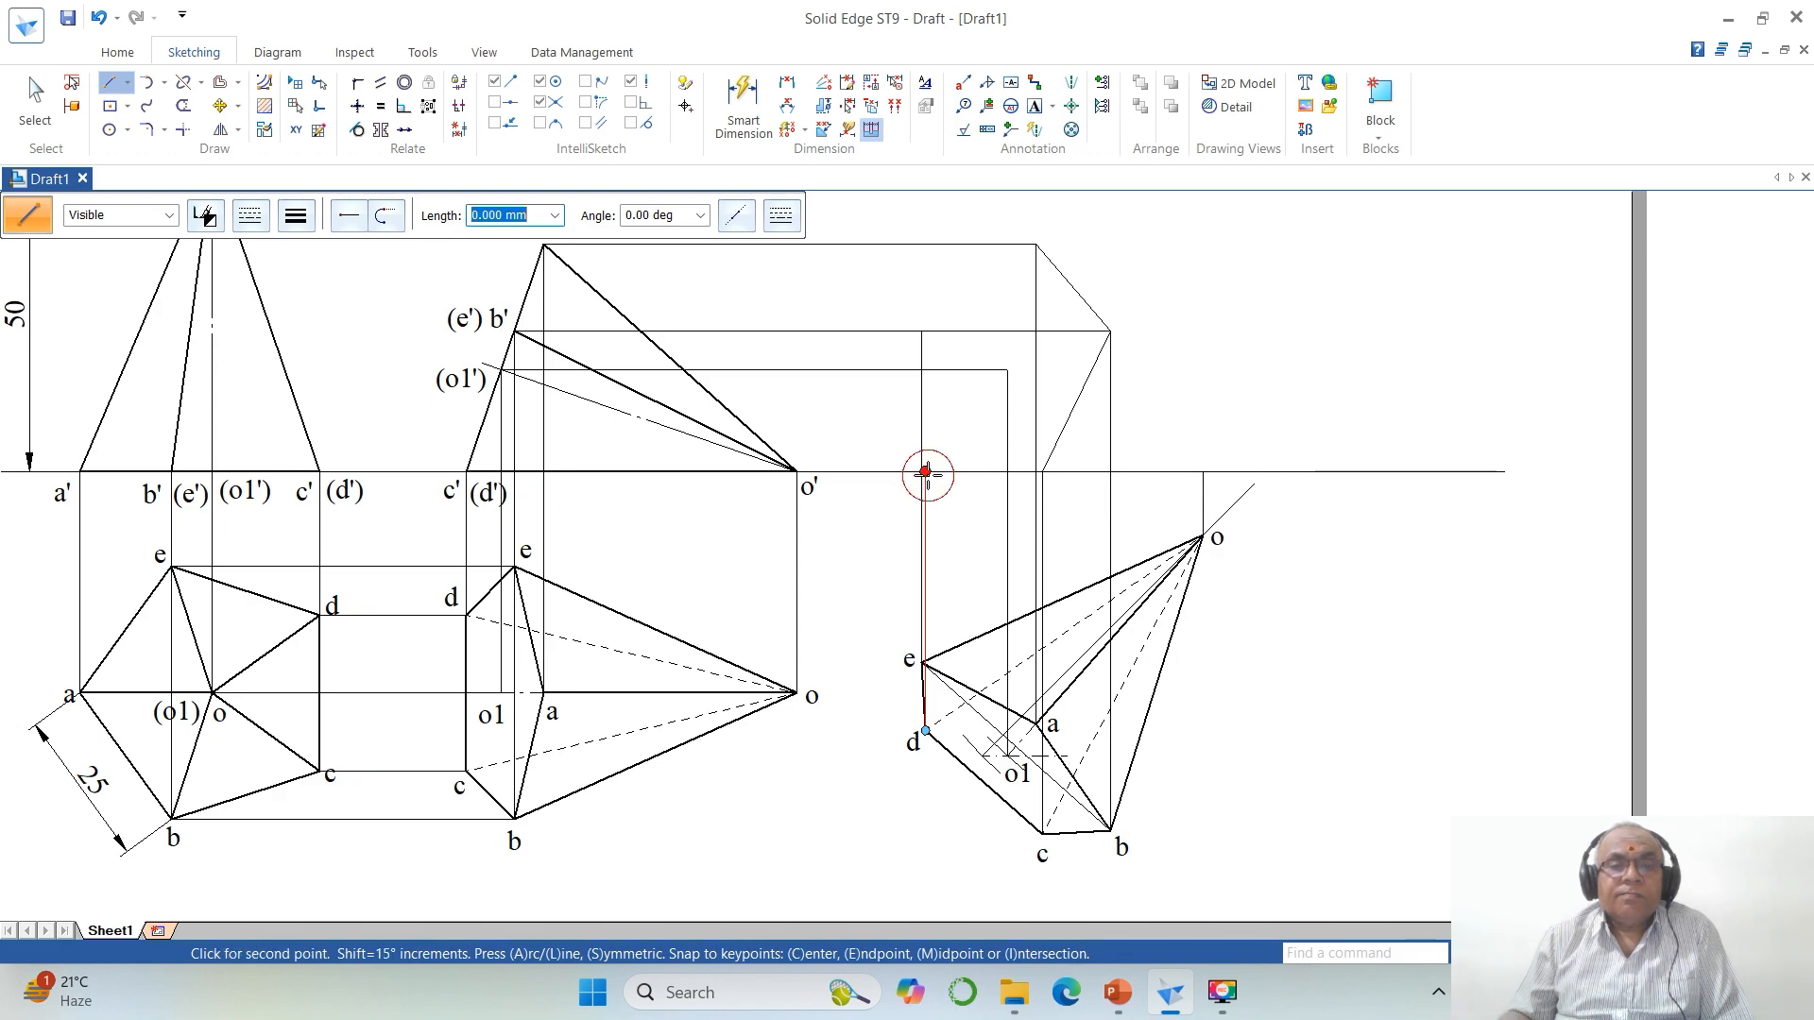
{"action": "left_click", "coordinate": [922, 333]}
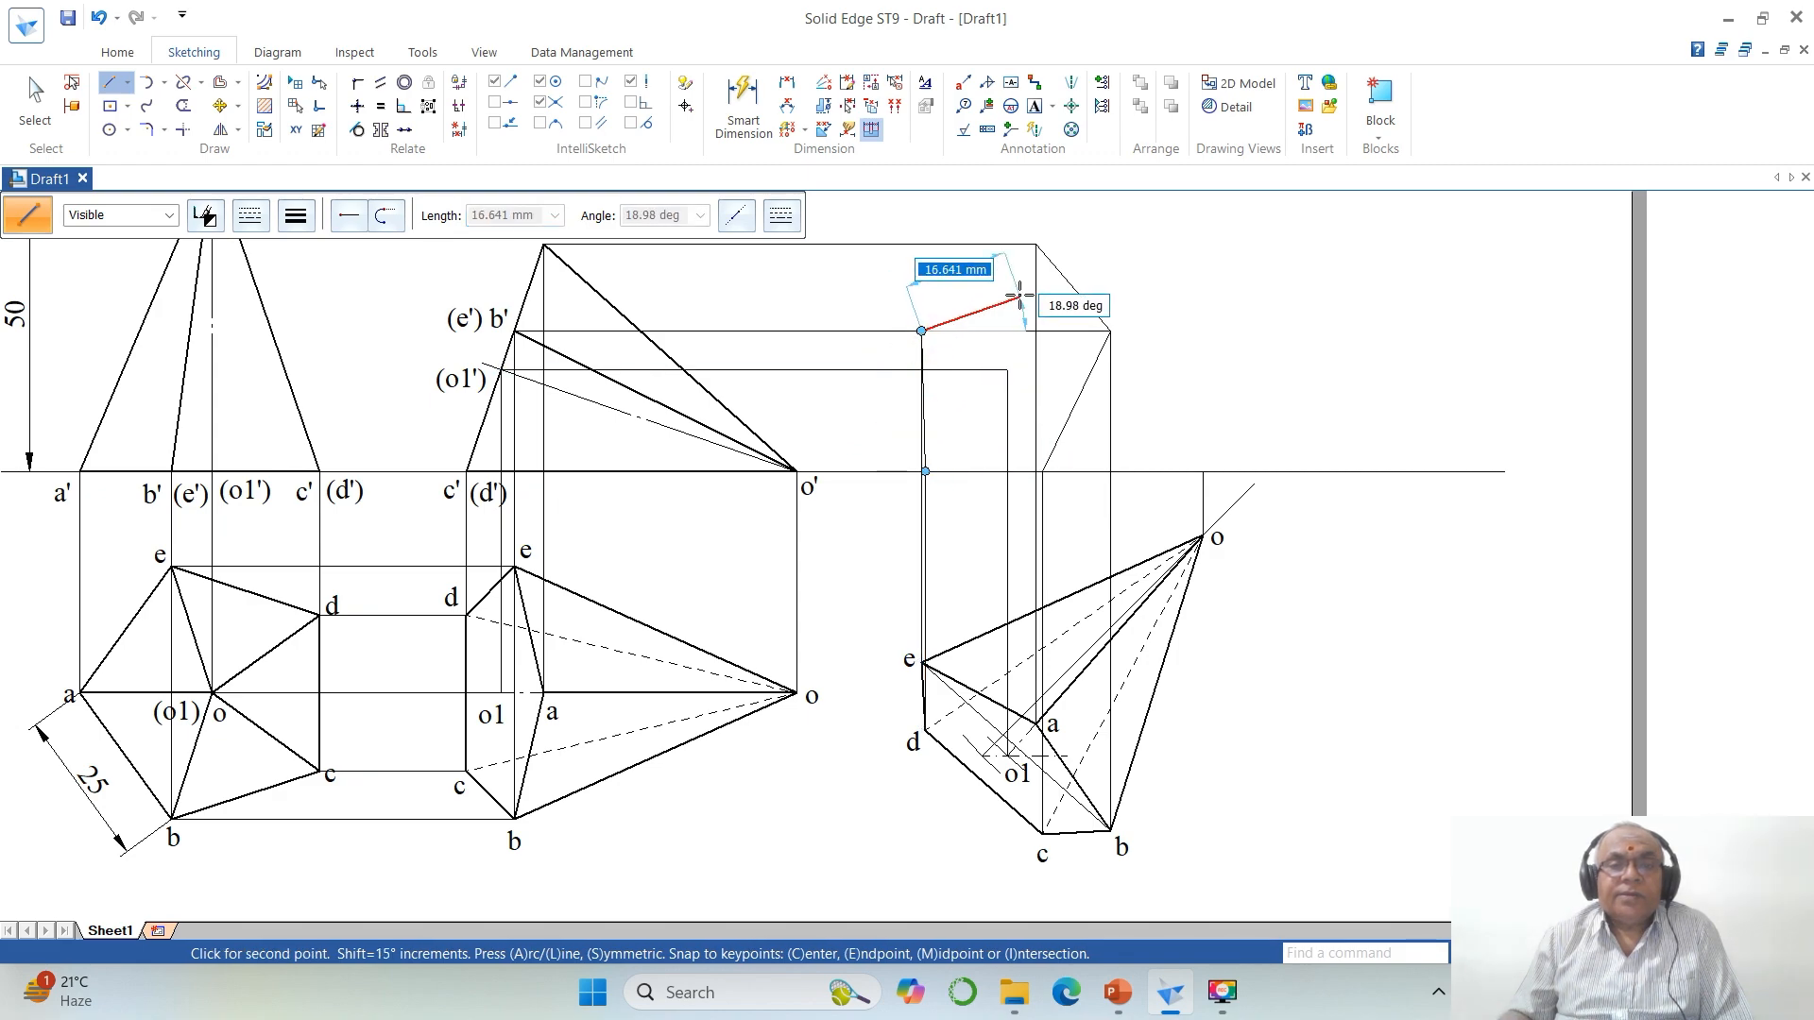
{"action": "left_click", "coordinate": [1036, 245]}
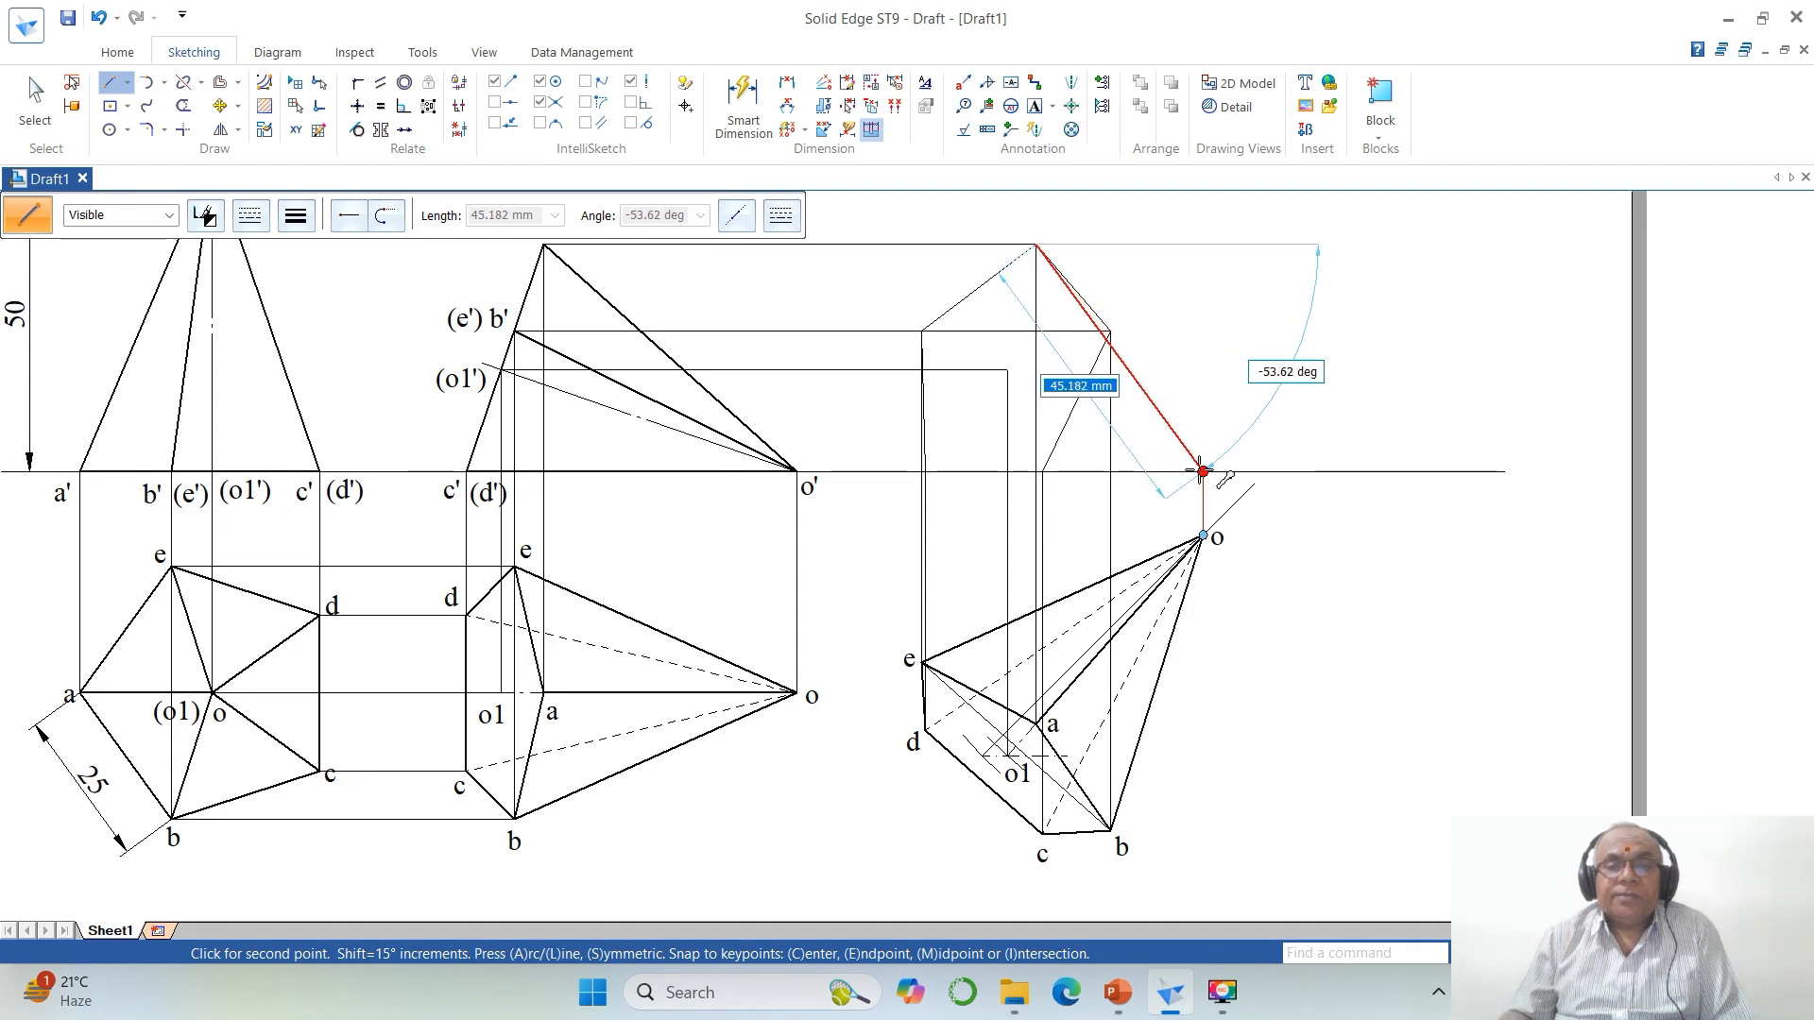
{"action": "left_click", "coordinate": [1203, 471]}
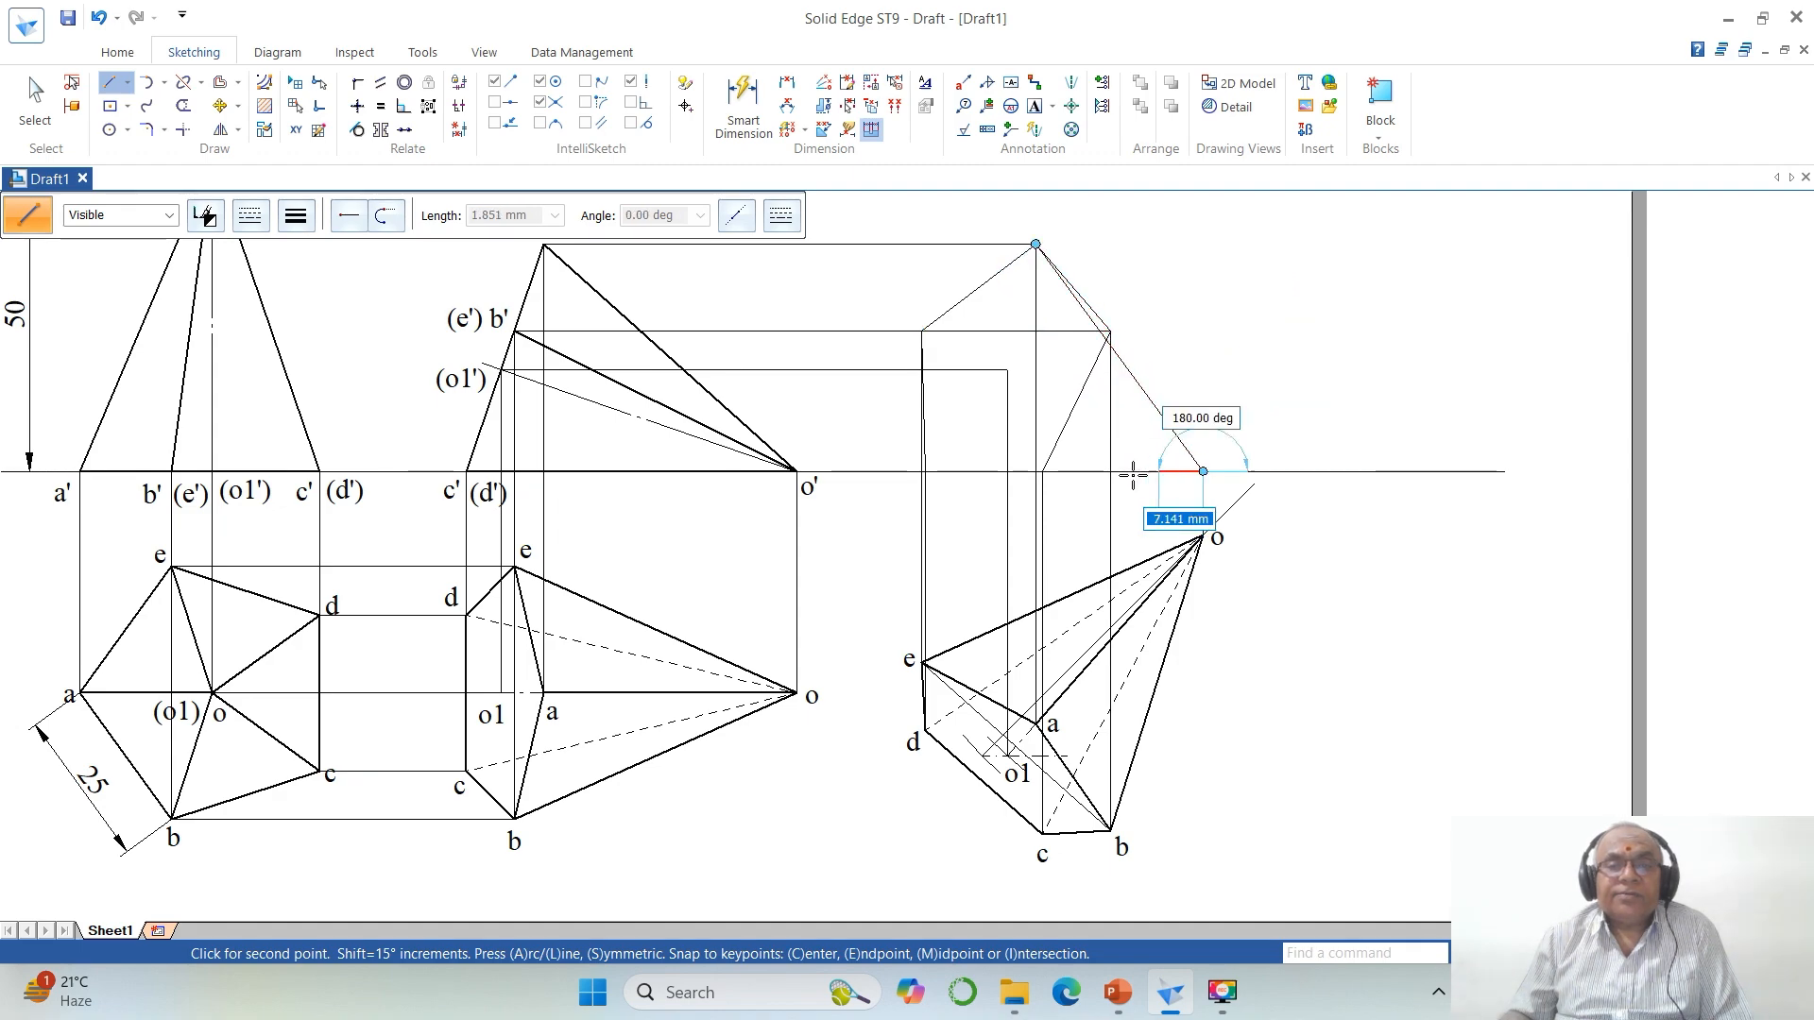
{"action": "left_click", "coordinate": [1003, 372]}
{"action": "right_click", "coordinate": [1003, 371]}
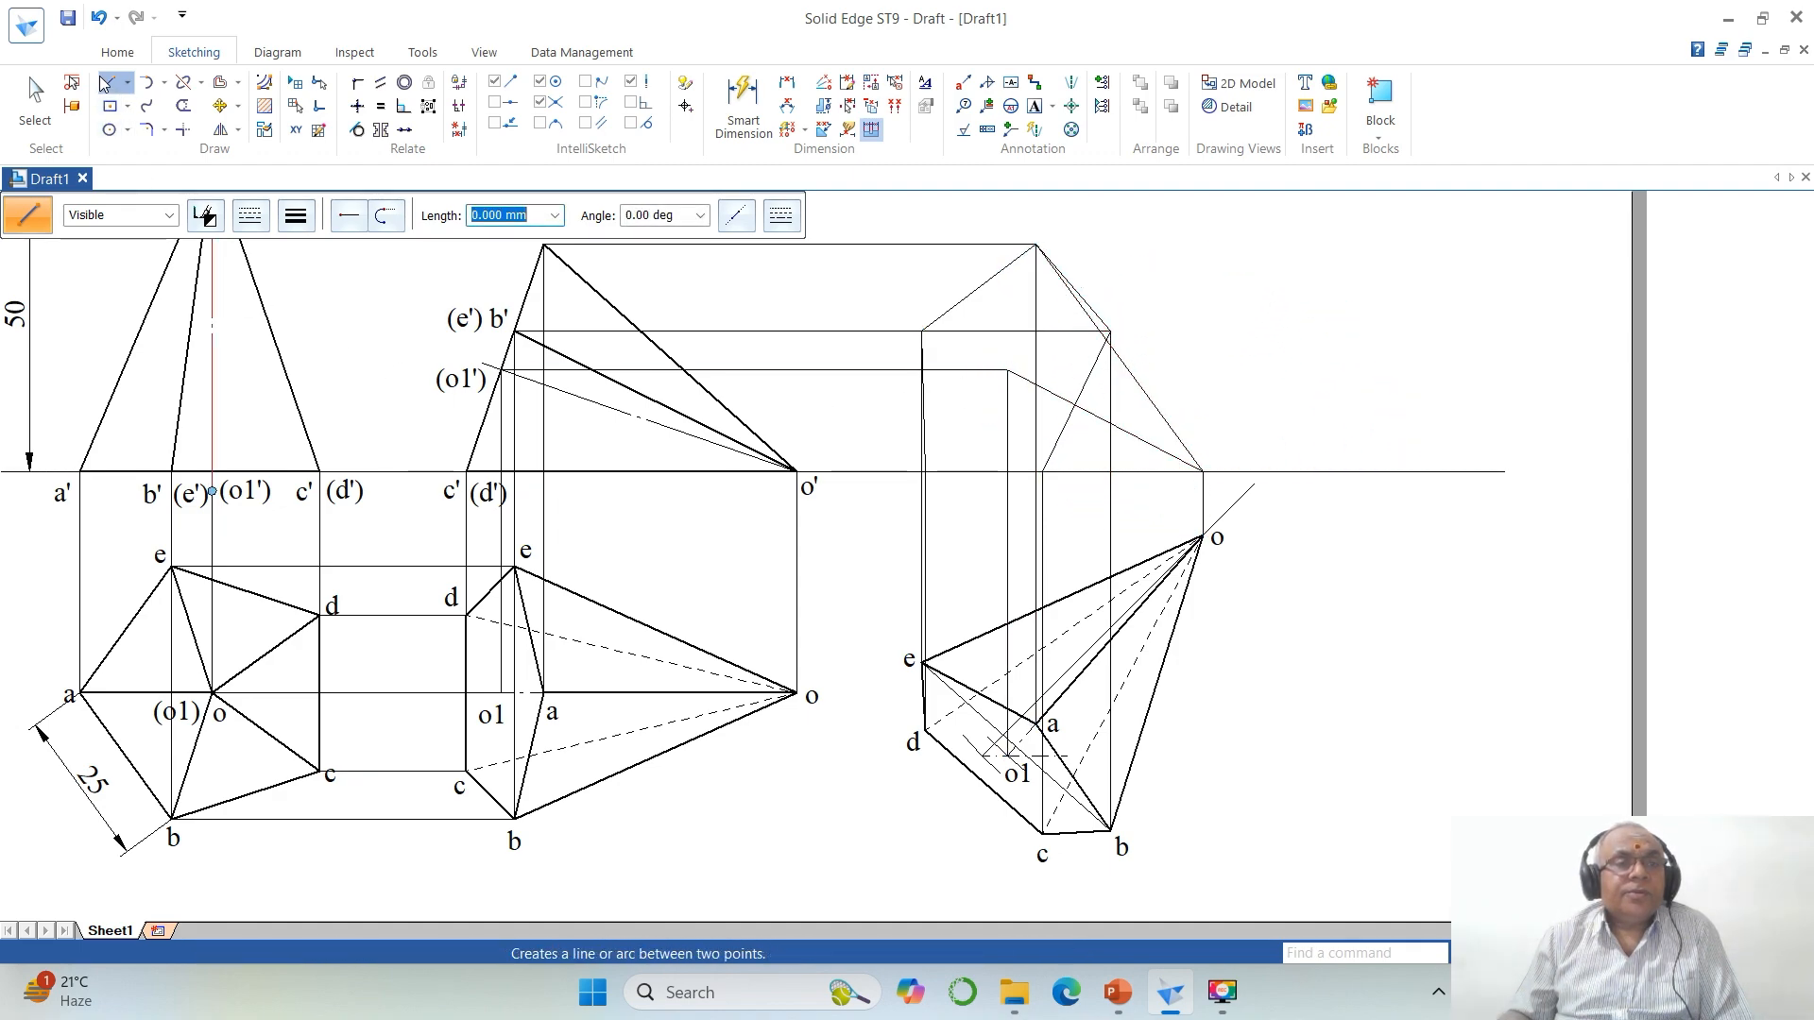
Step: Draw the slant edges of the final front view from projected e' to apex o' and from o' to b'
{"action": "left_click", "coordinate": [105, 83]}
{"action": "left_click", "coordinate": [921, 332]}
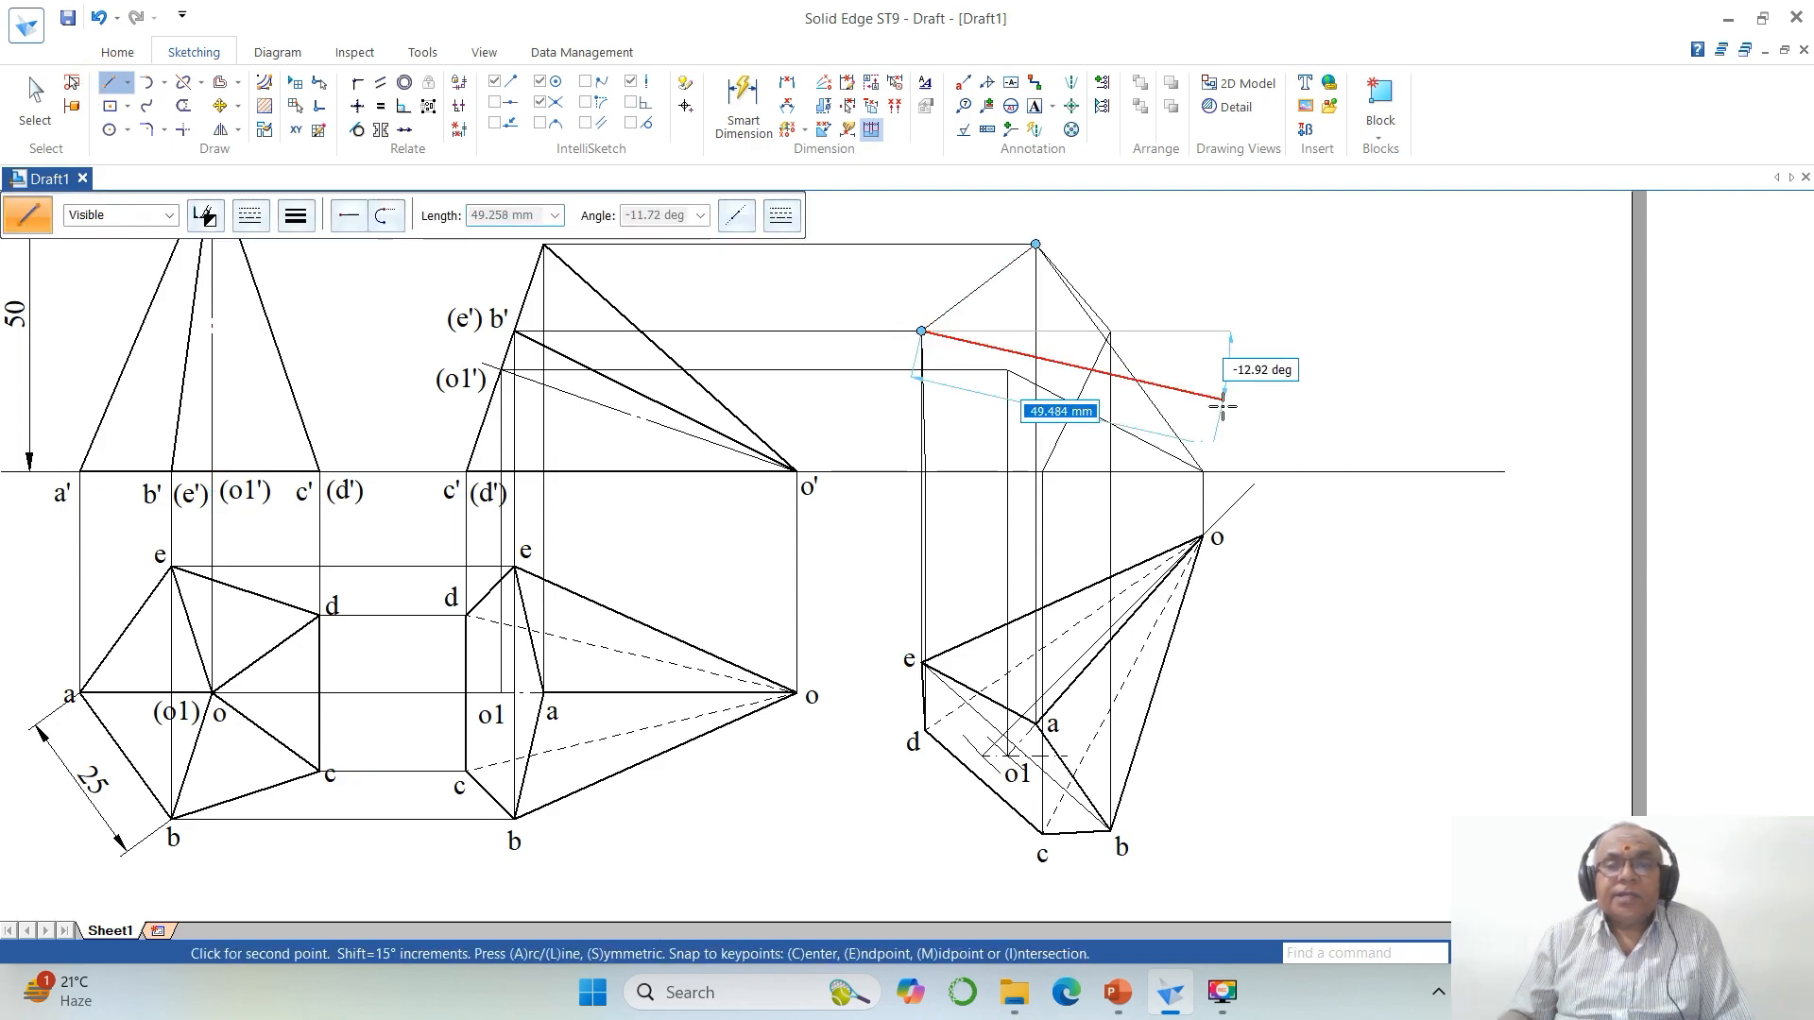
{"action": "left_click", "coordinate": [1203, 470]}
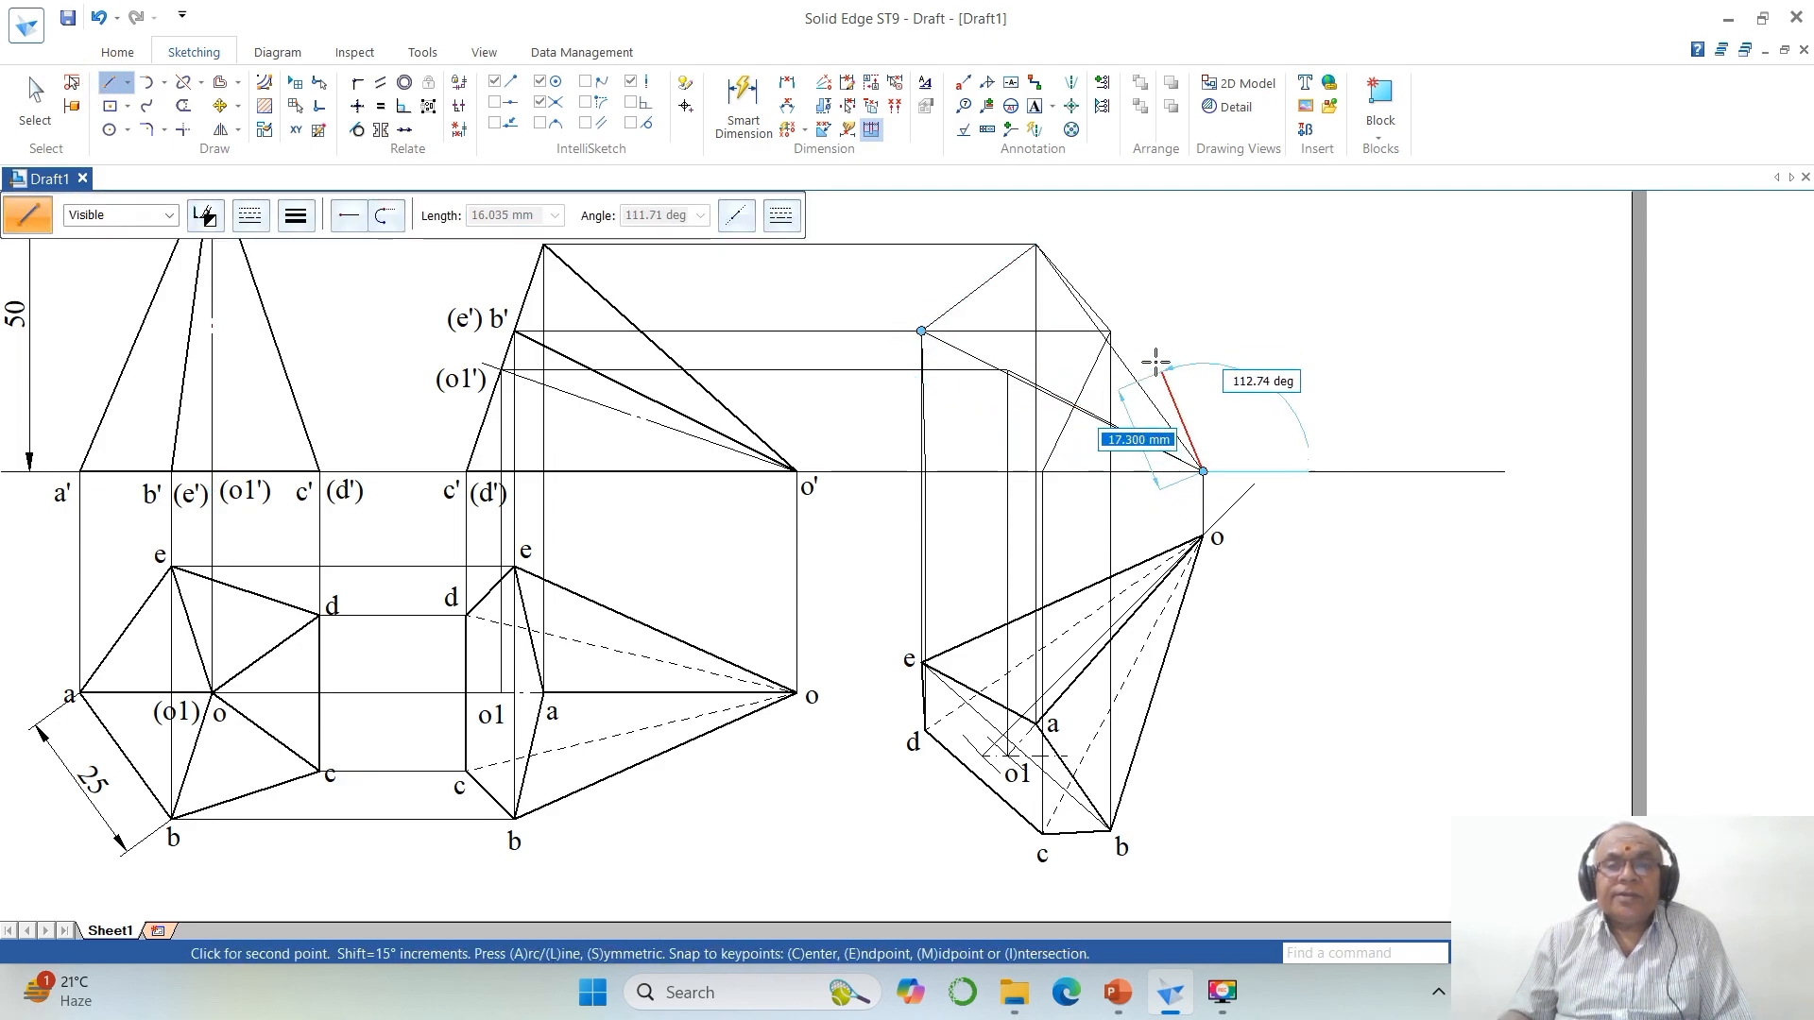
{"action": "left_click", "coordinate": [1110, 329]}
{"action": "right_click", "coordinate": [1271, 302]}
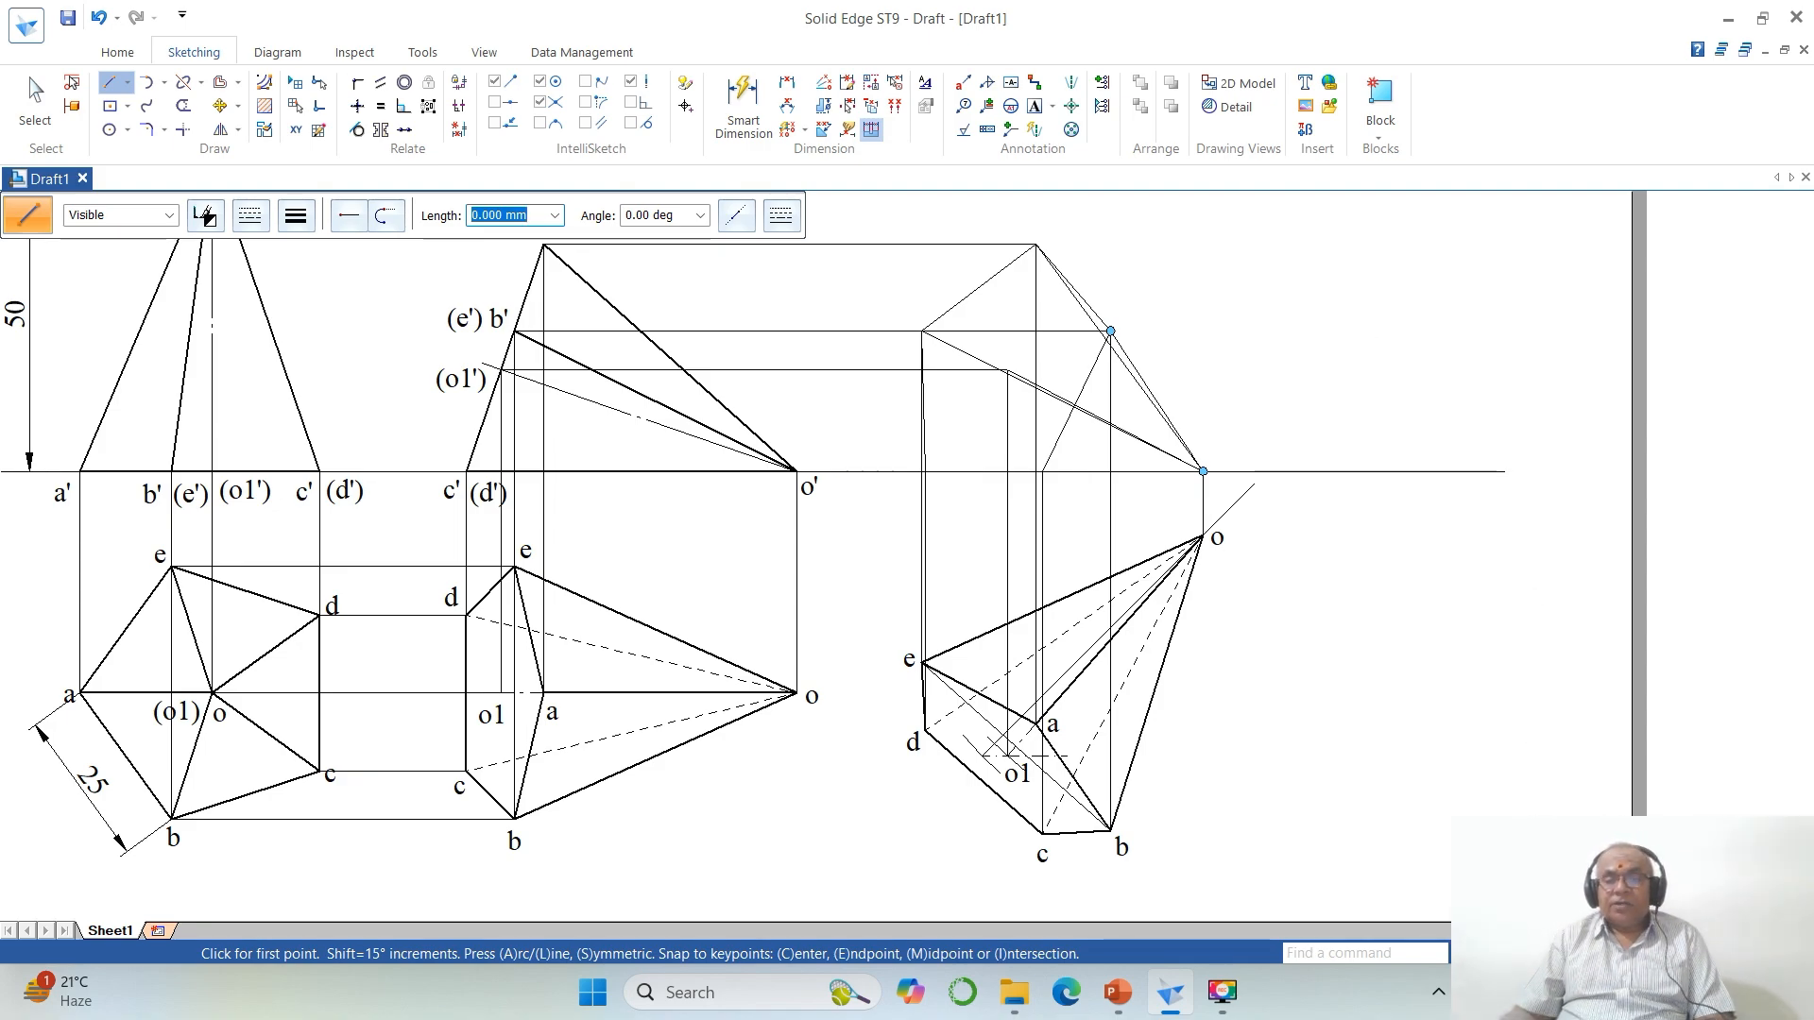
Step: Split the XY line at the projected d' and apex o' of the final front view
{"action": "left_click", "coordinate": [1463, 952]}
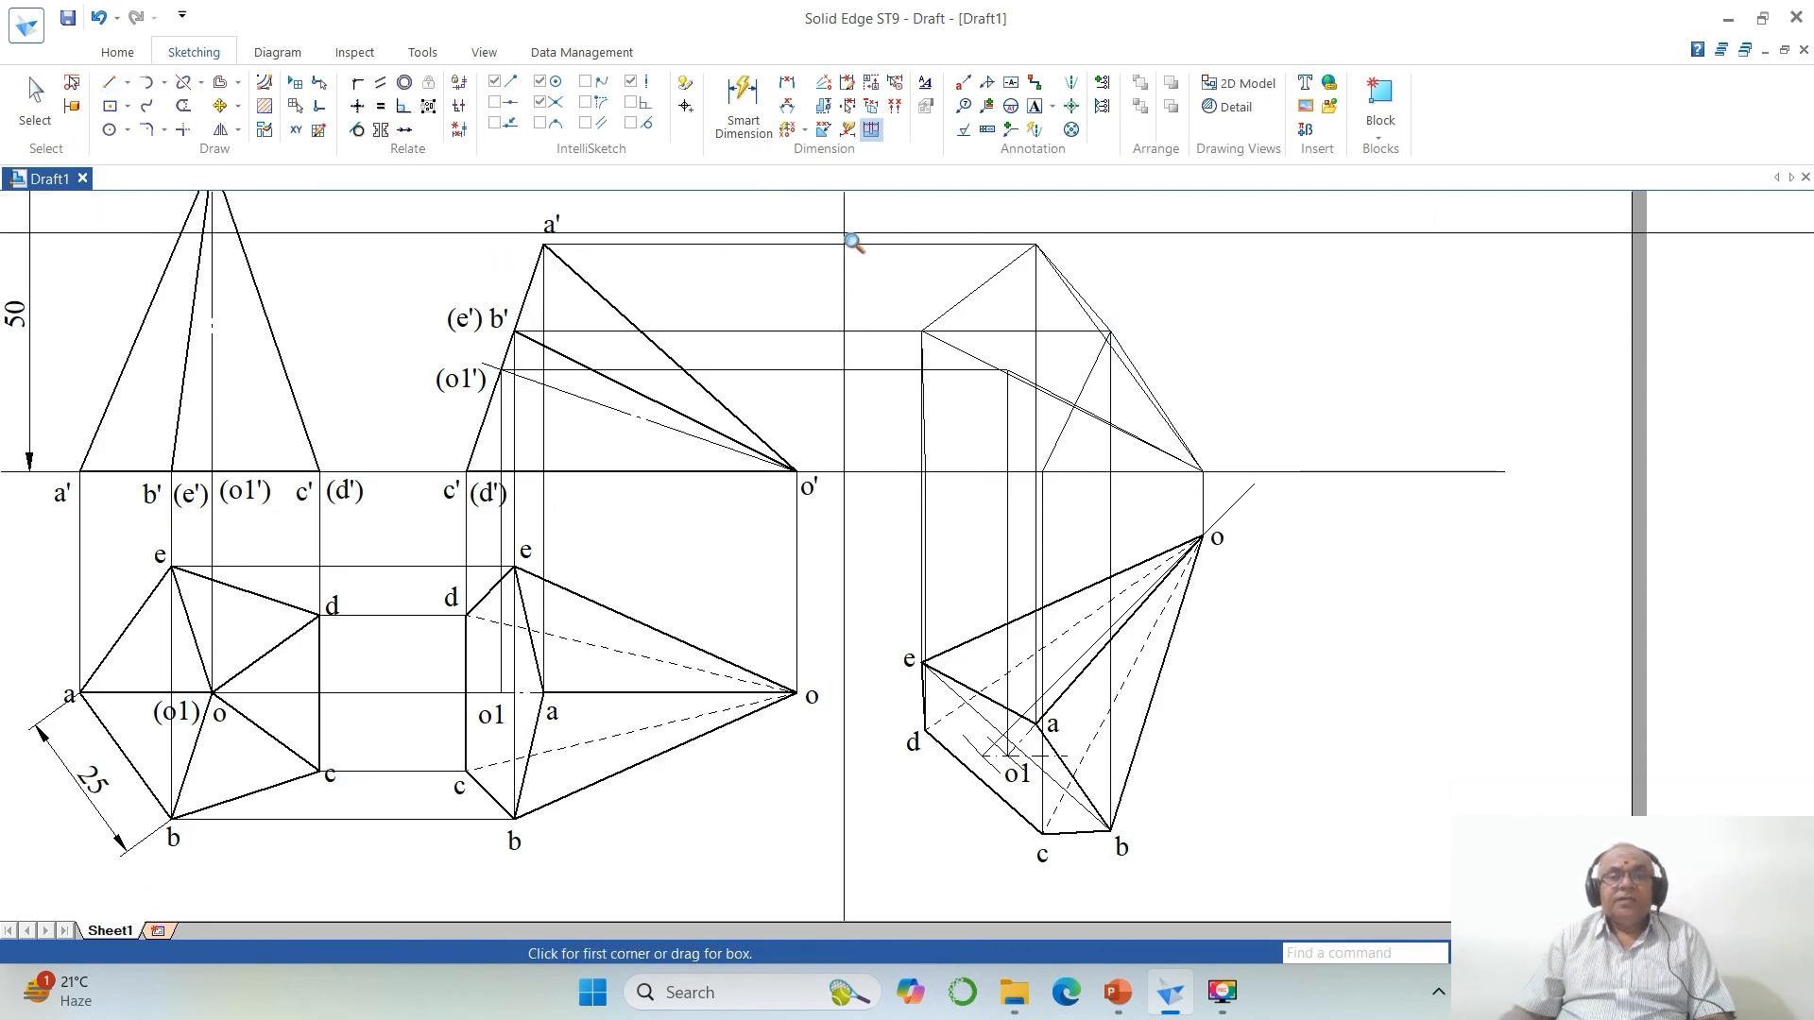
{"action": "left_click", "coordinate": [843, 232]}
{"action": "left_click", "coordinate": [1405, 572]}
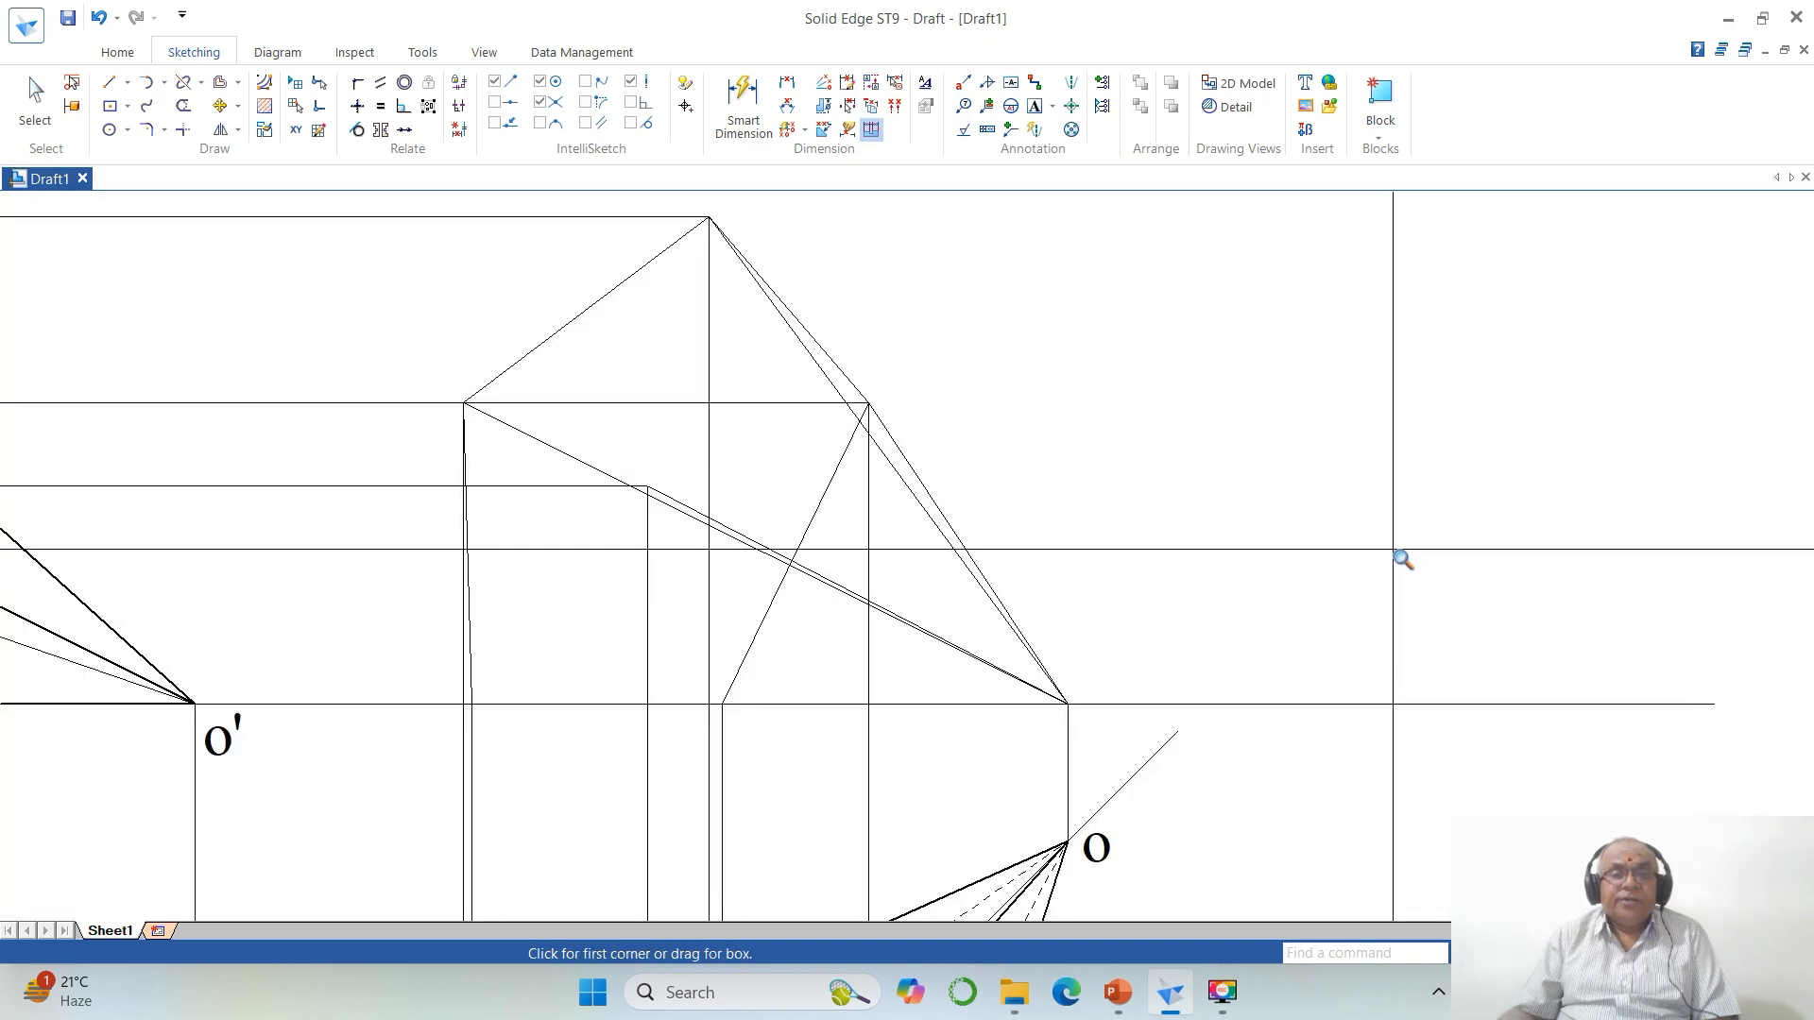
{"action": "left_click", "coordinate": [183, 82]}
{"action": "left_click", "coordinate": [534, 704]}
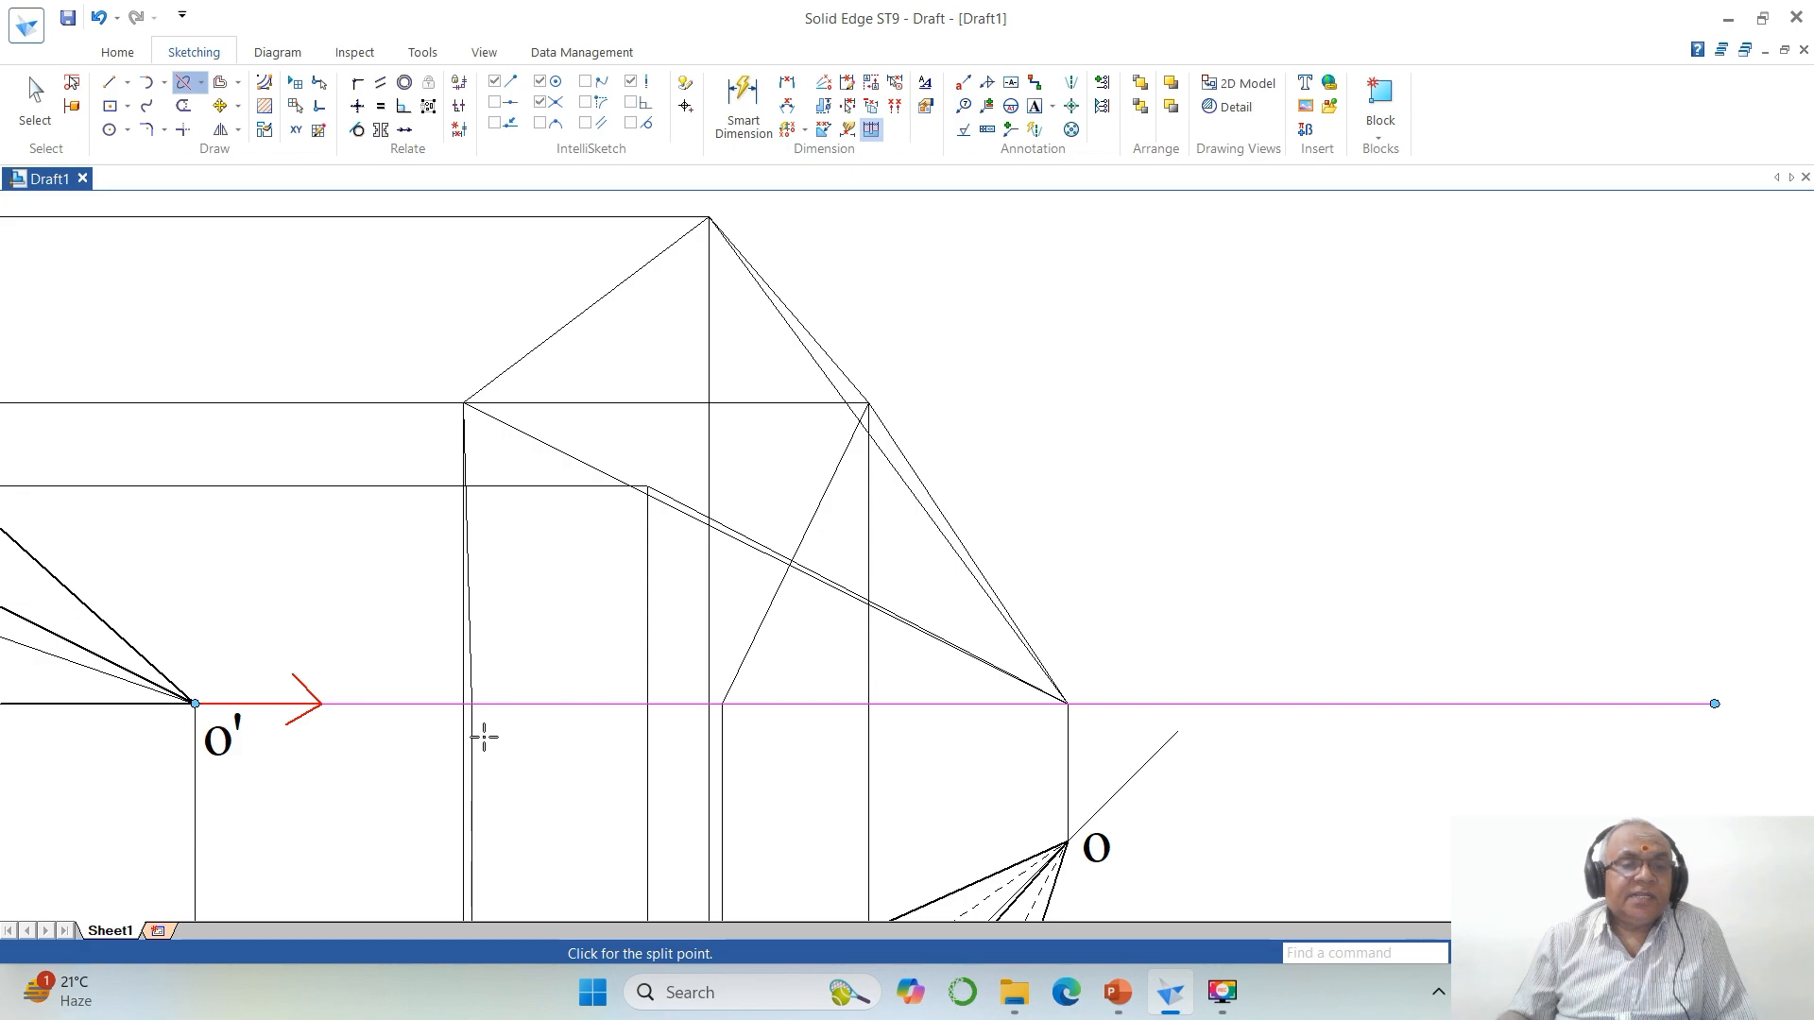
{"action": "left_click", "coordinate": [471, 704]}
{"action": "left_click", "coordinate": [626, 705]}
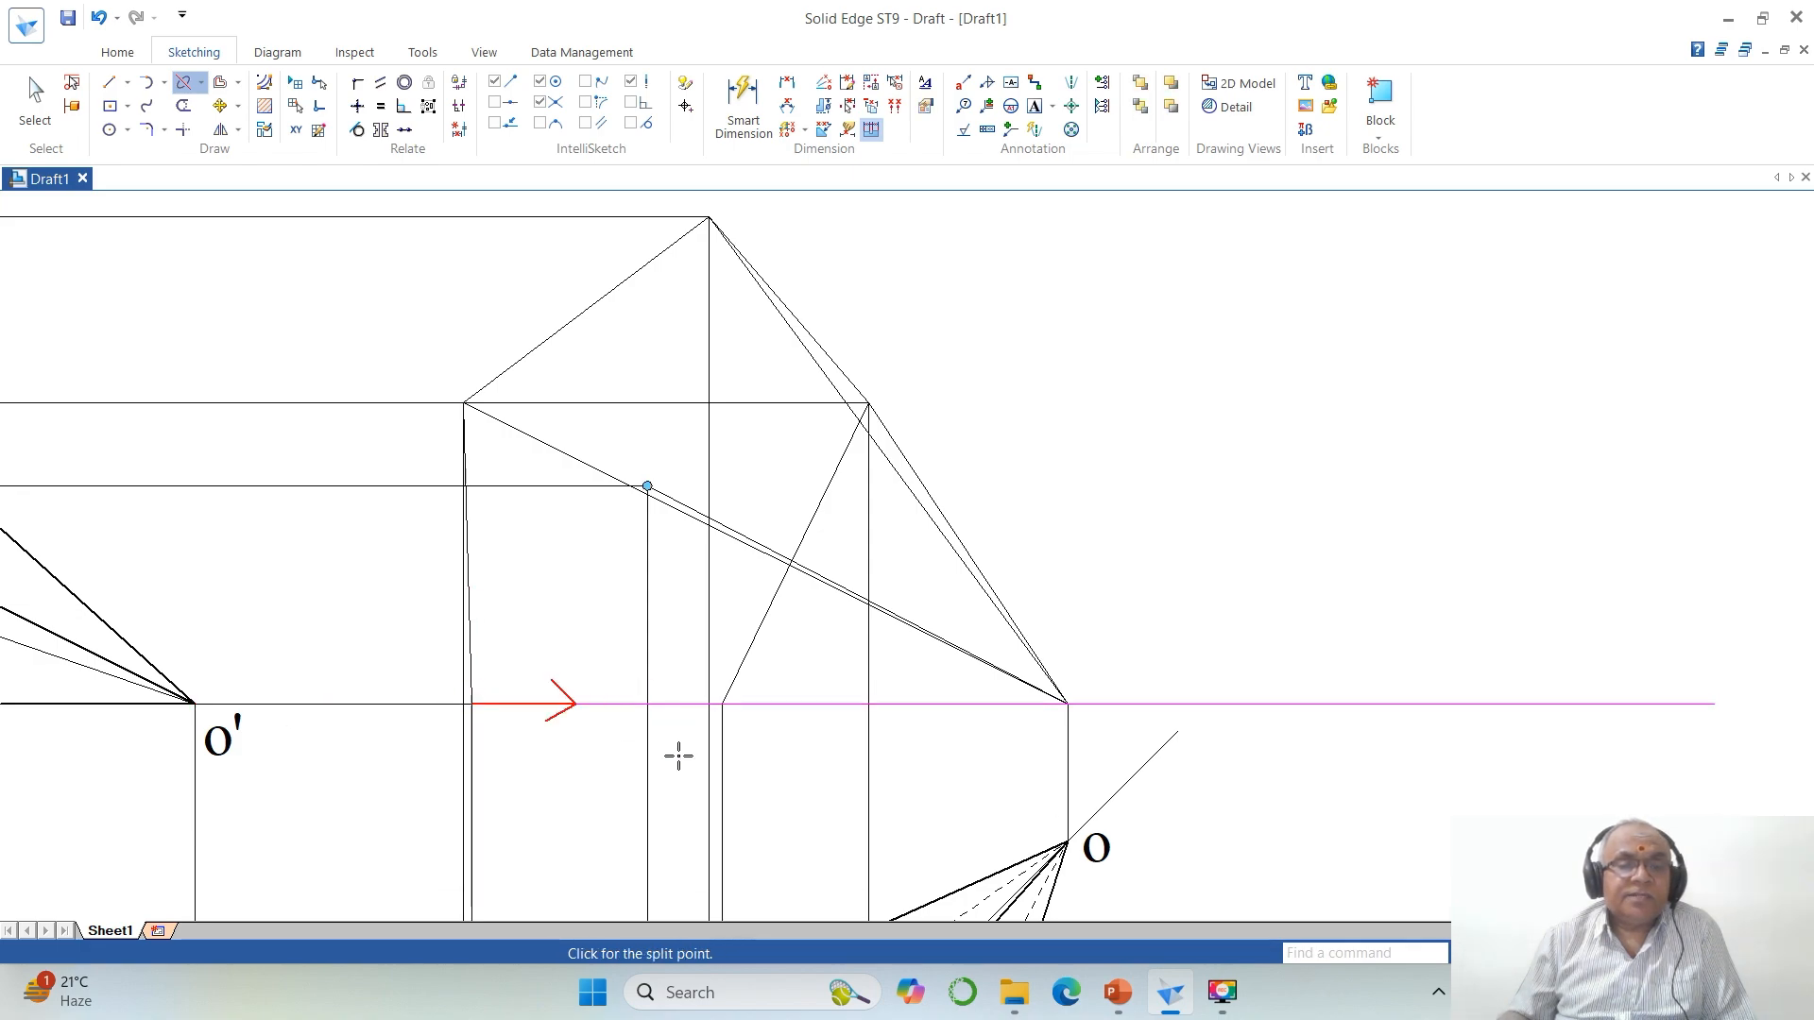
{"action": "left_click", "coordinate": [1067, 704]}
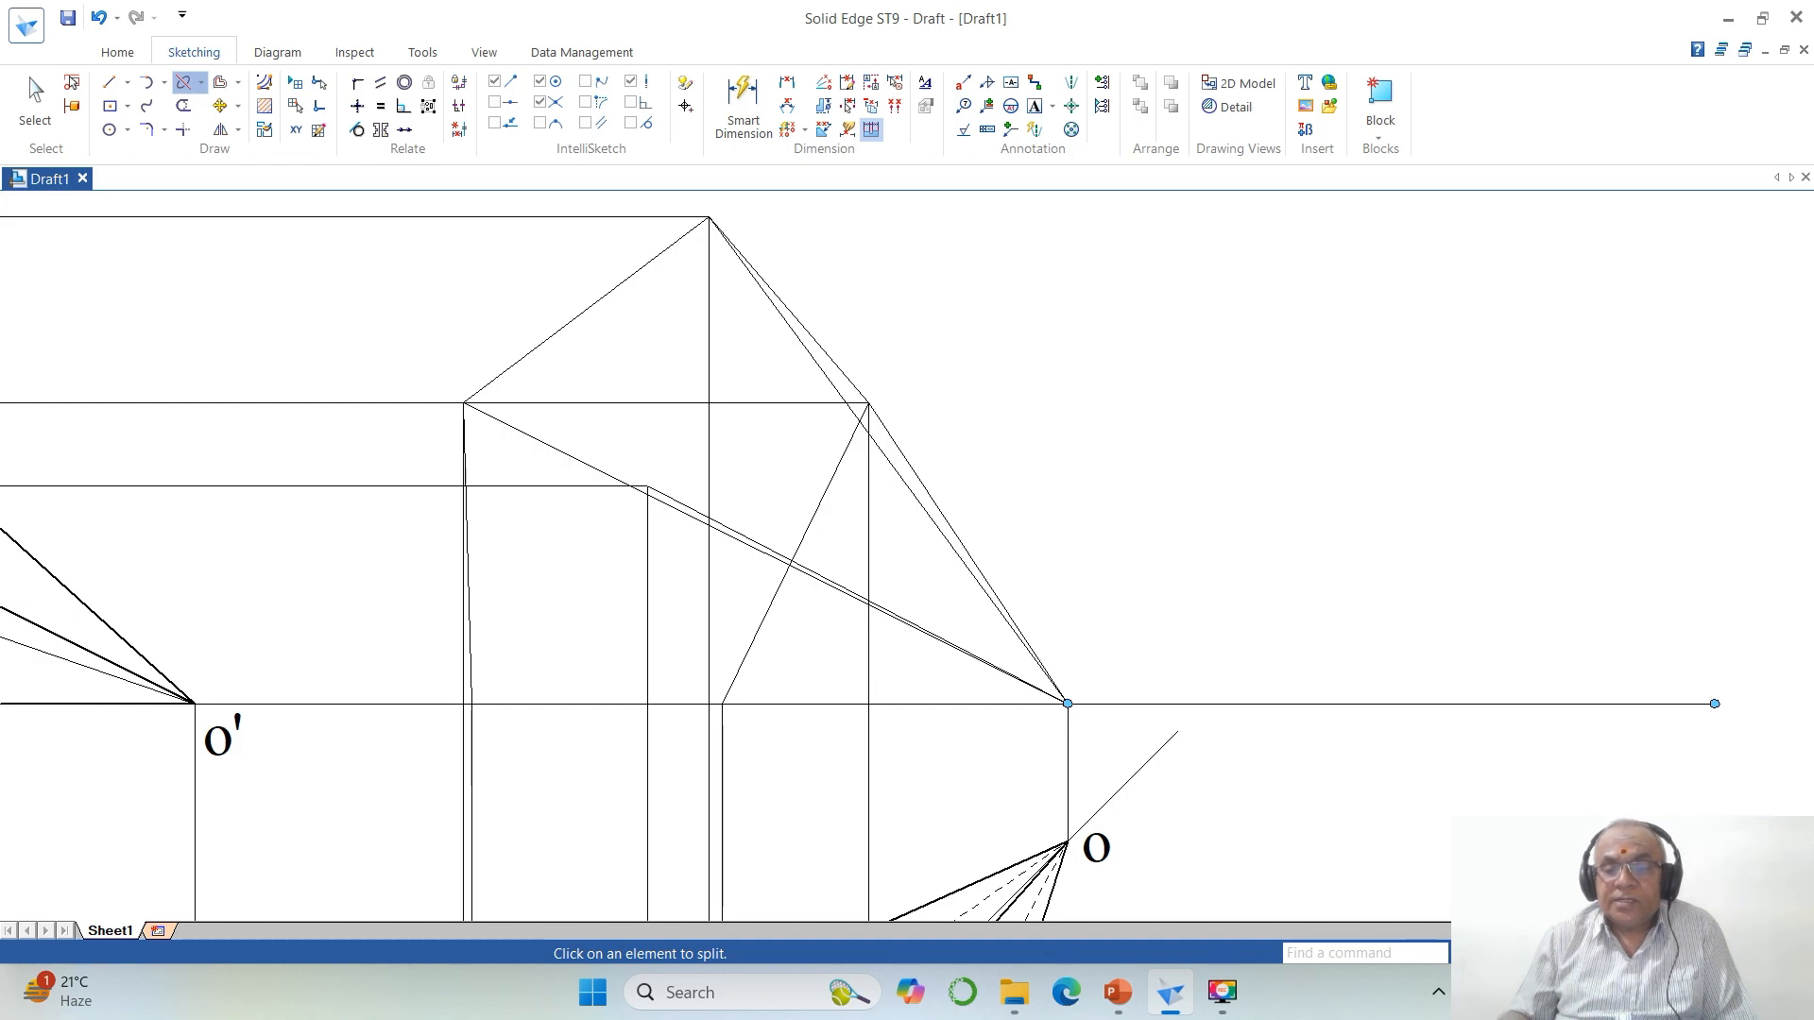
{"action": "key", "text": "Escape"}
Step: Select the visible outline edges of the final front view, including its base segment on the XY line, and give them a thicker line width
{"action": "key", "text": "ctrl+f"}
{"action": "key", "text": "ctrl+q"}
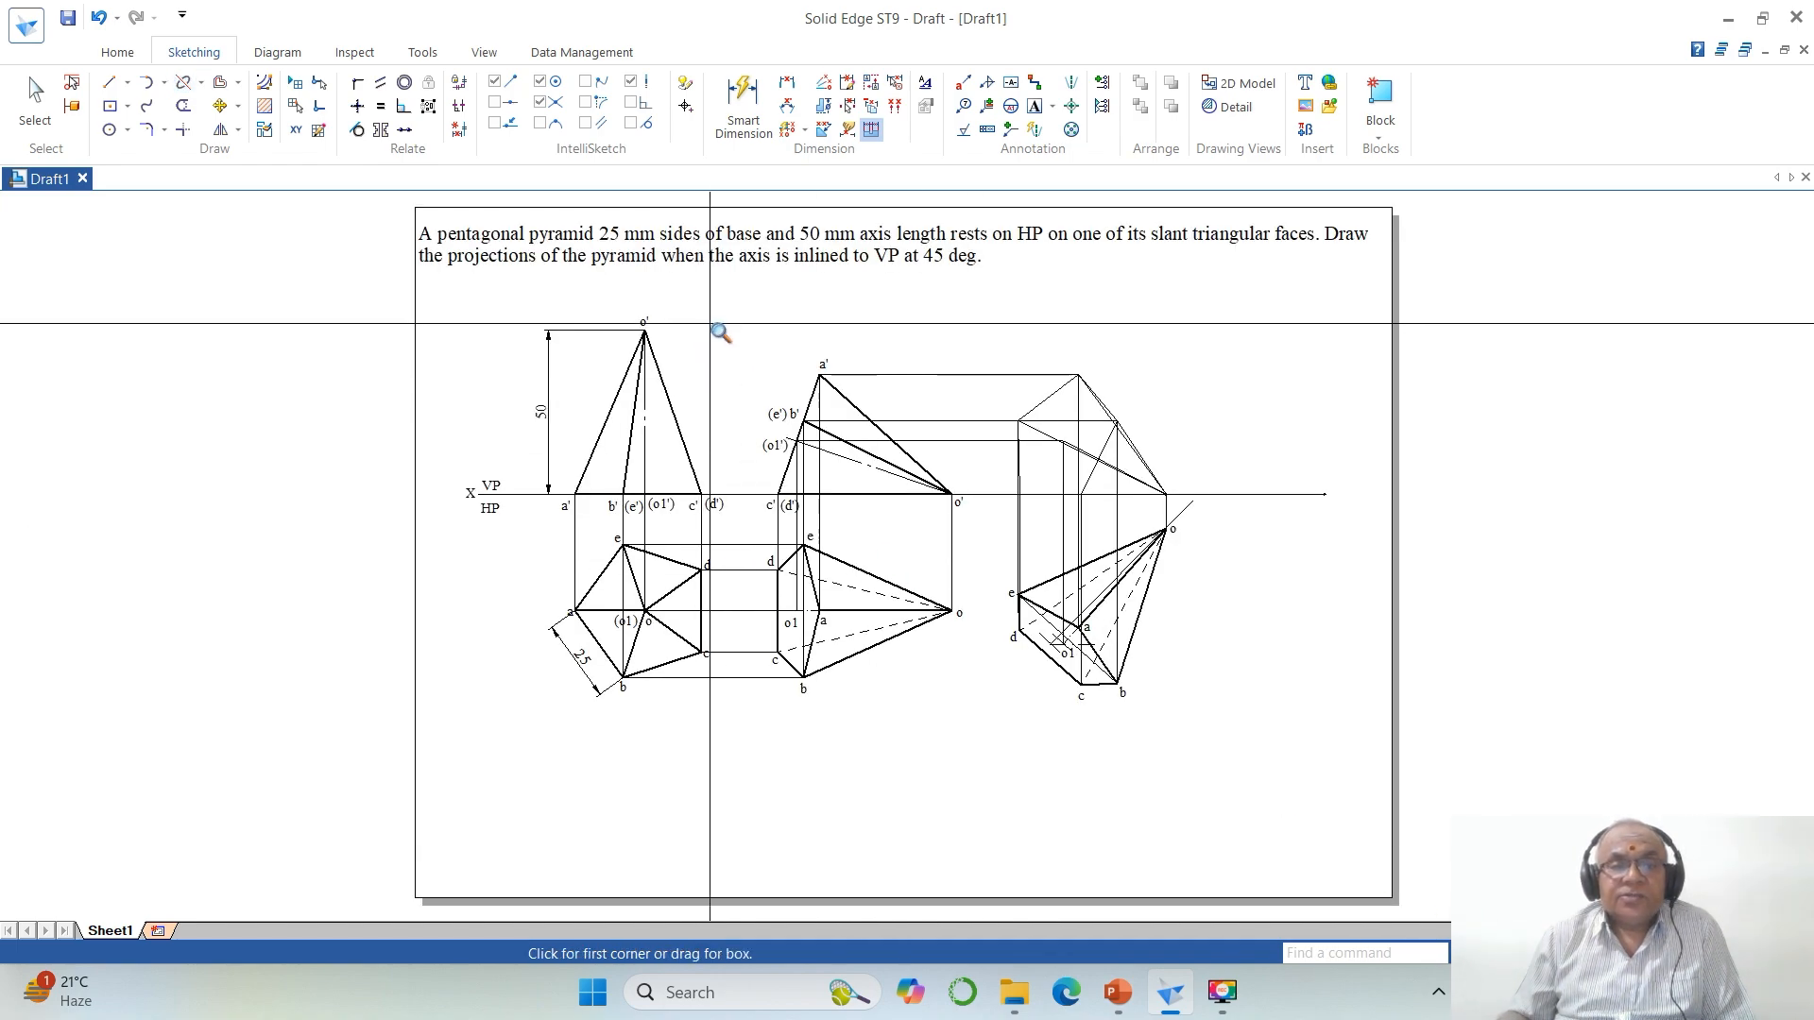
{"action": "left_click_drag", "start_coordinate": [709, 324], "coordinate": [1327, 748]}
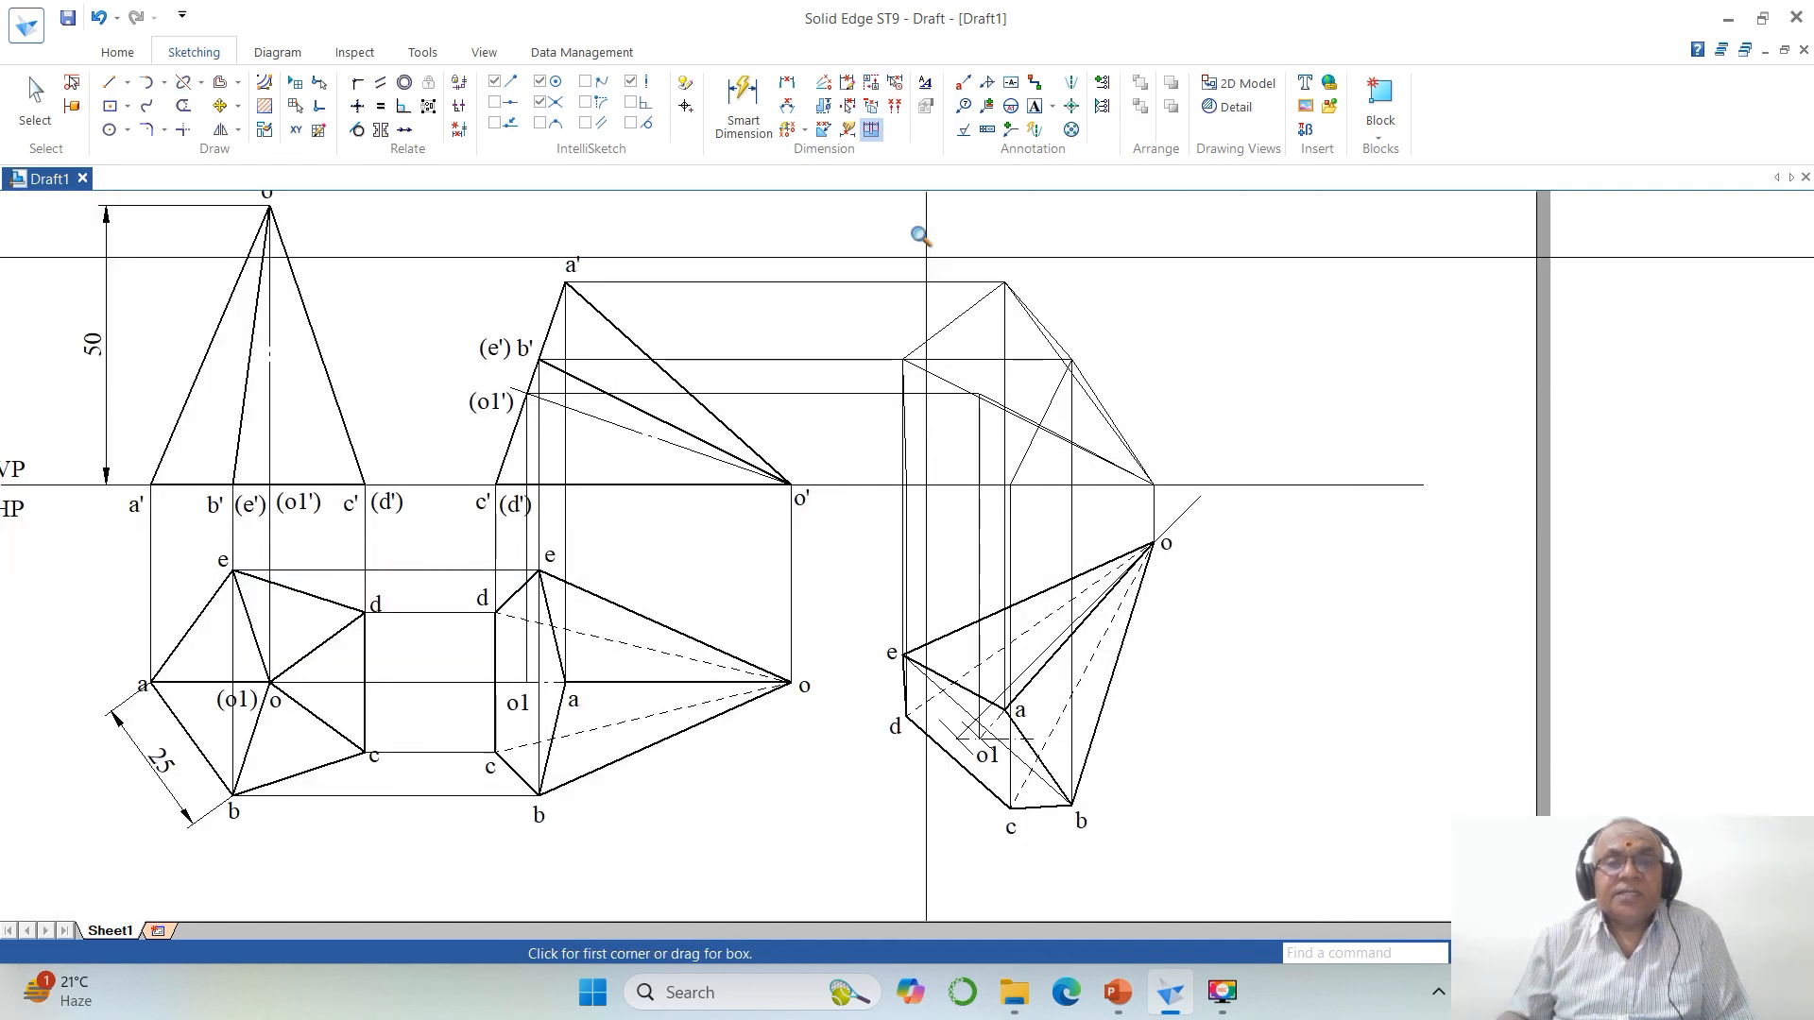
{"action": "left_click", "coordinate": [35, 99]}
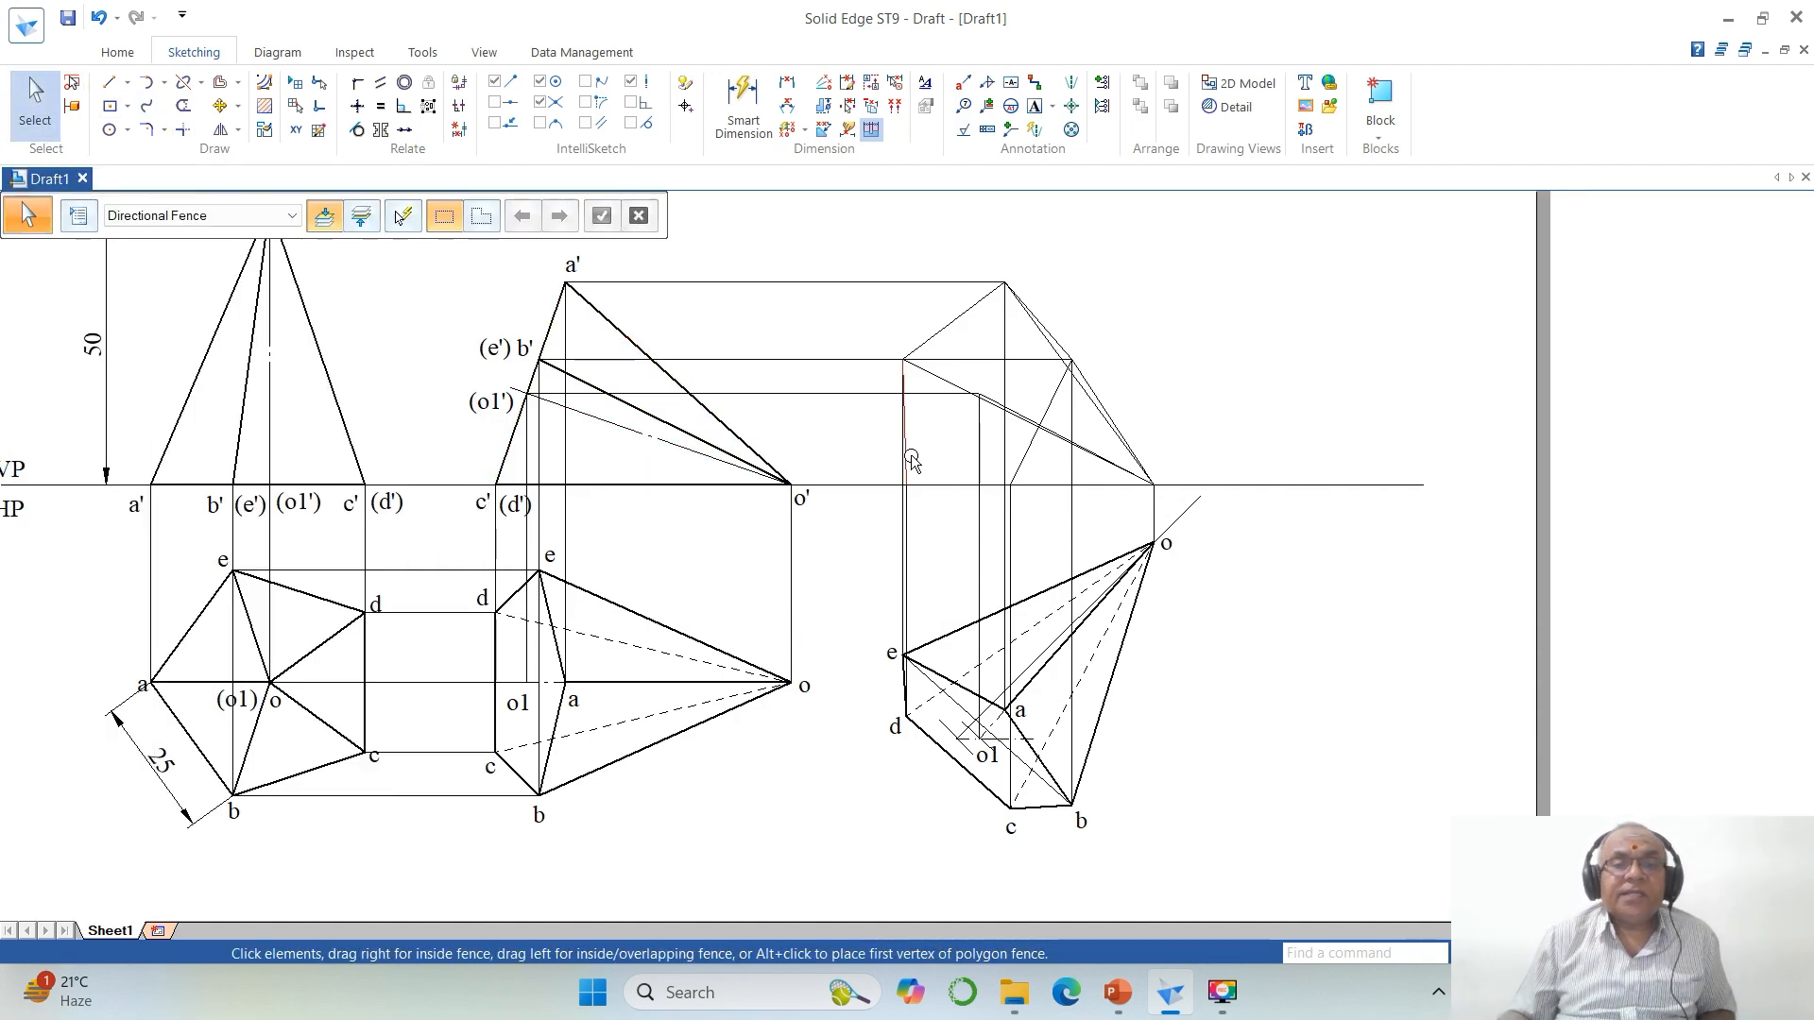
{"action": "left_click", "coordinate": [931, 484]}
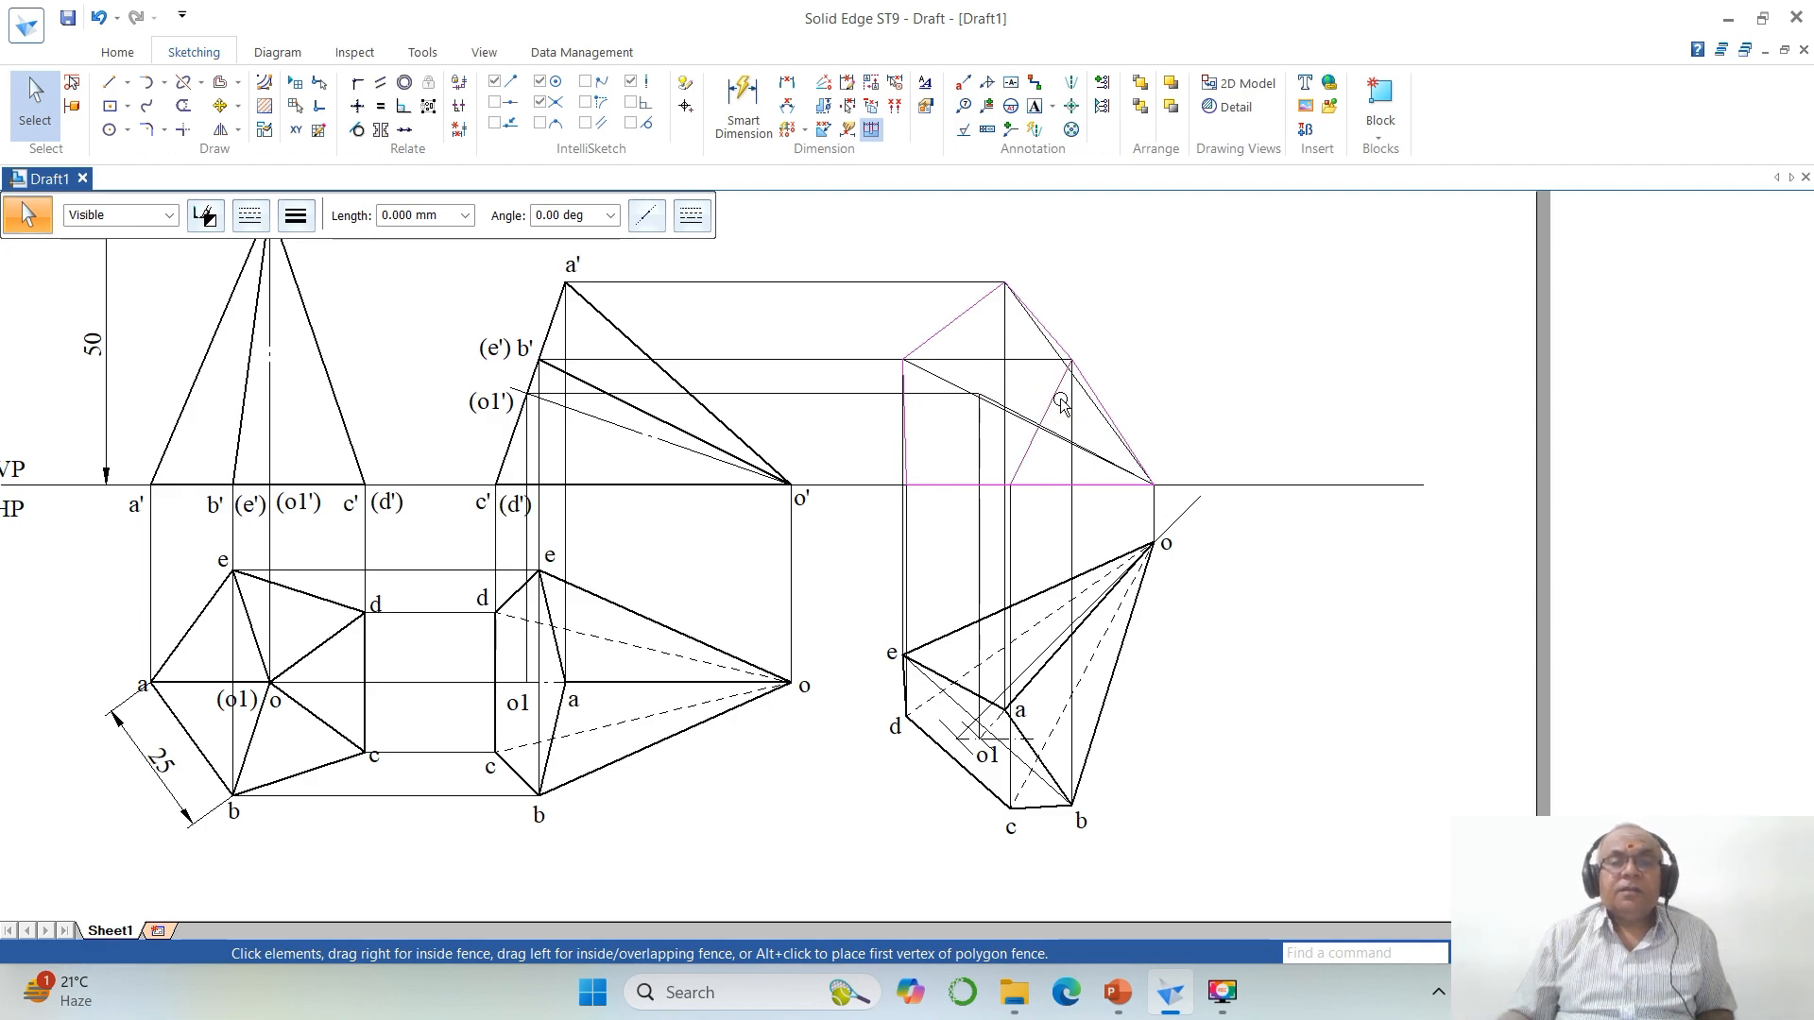
{"action": "left_click", "coordinate": [317, 359]}
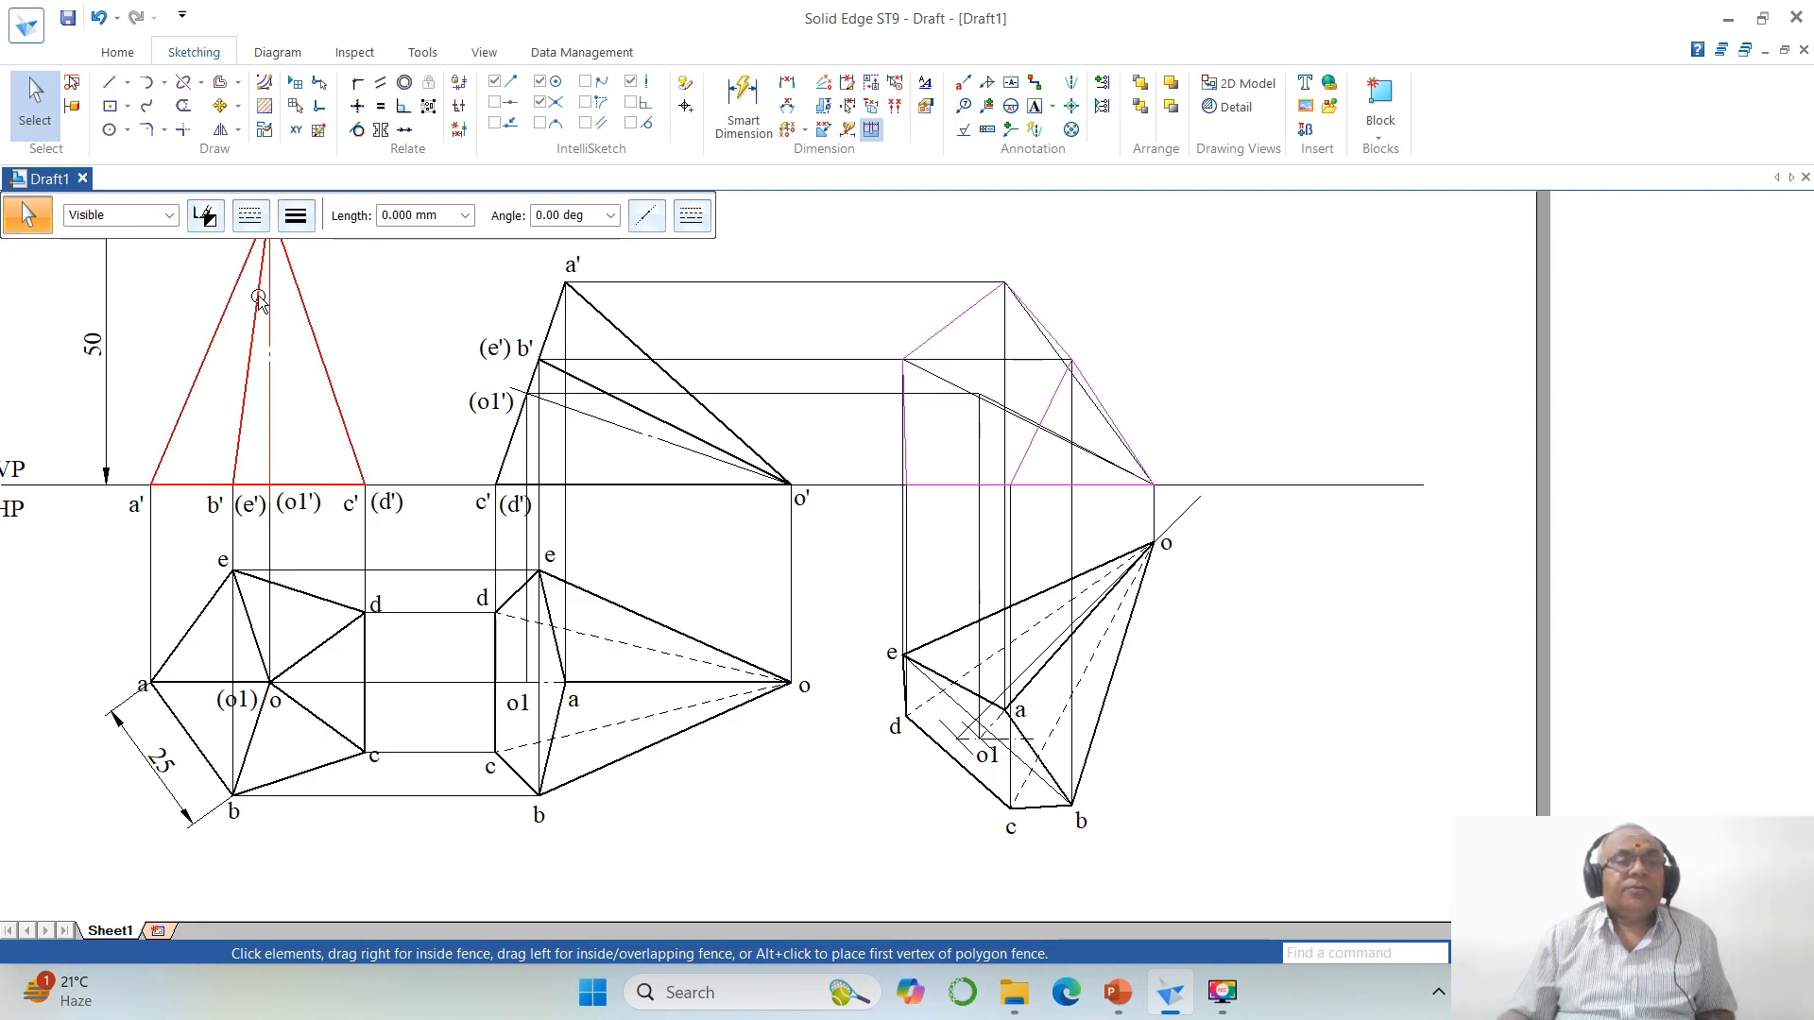
{"action": "left_click", "coordinate": [296, 215]}
{"action": "left_click", "coordinate": [309, 308]}
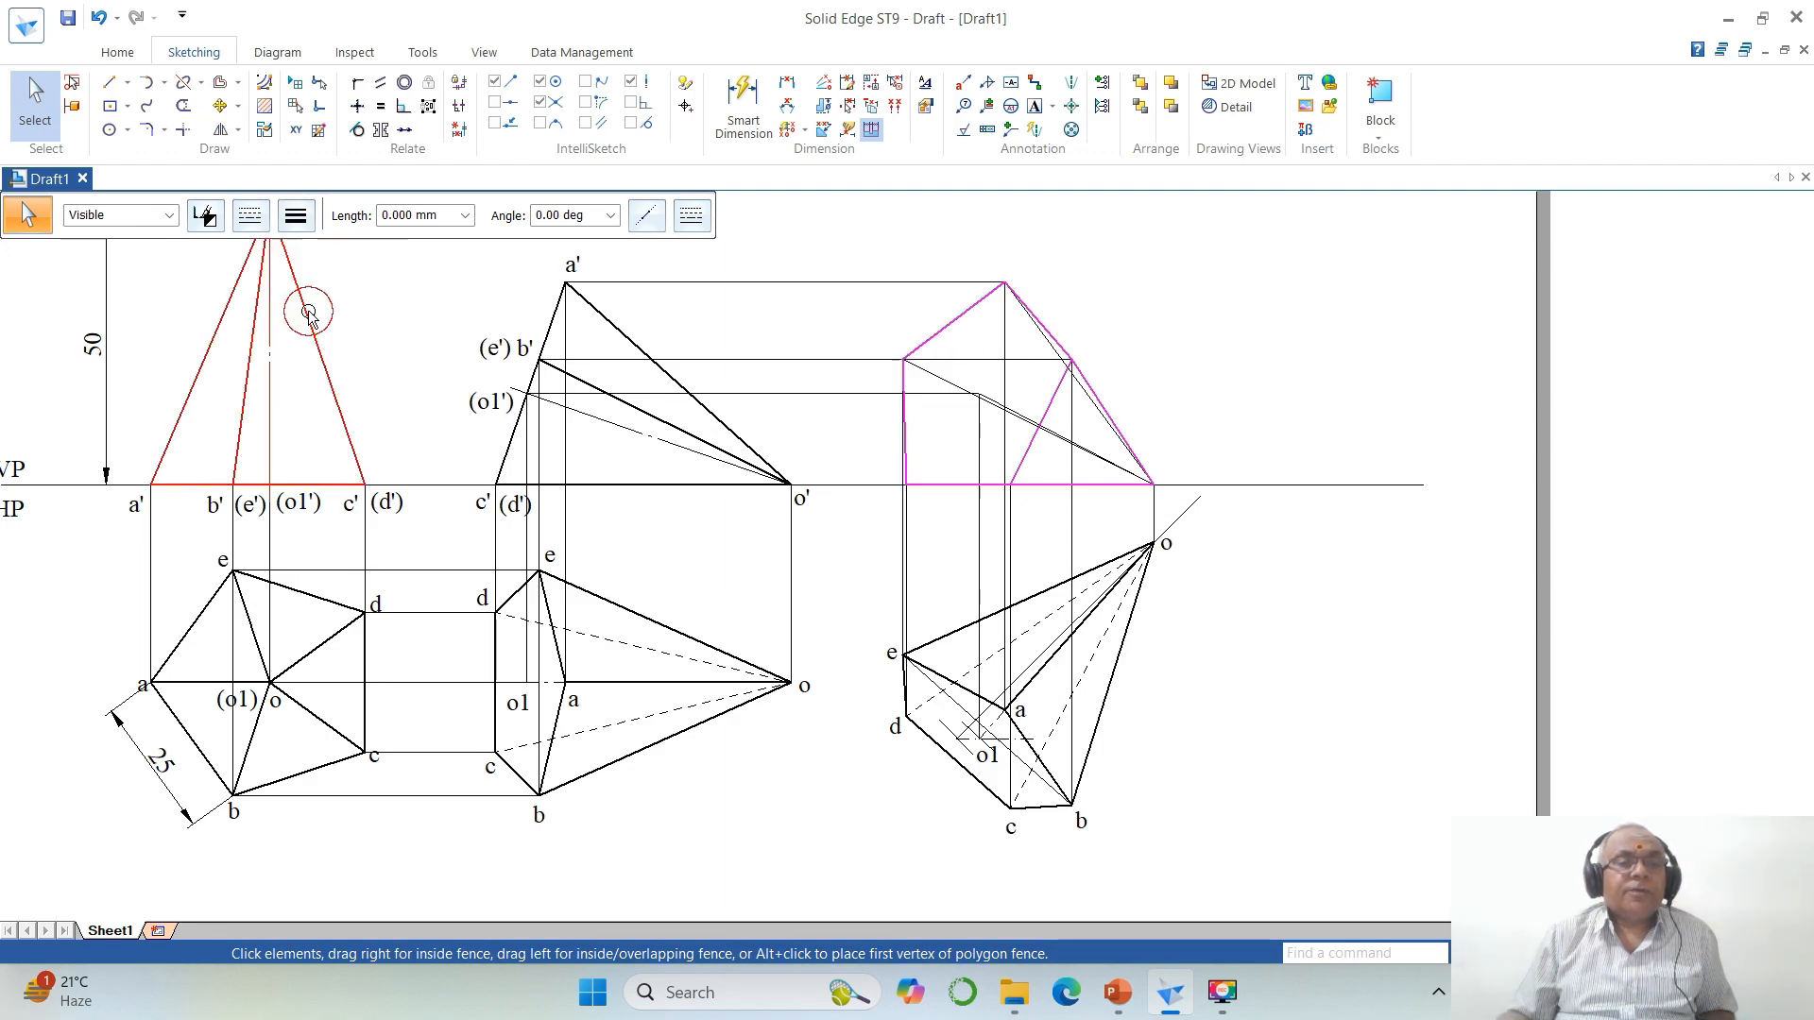
{"action": "key", "text": "Escape"}
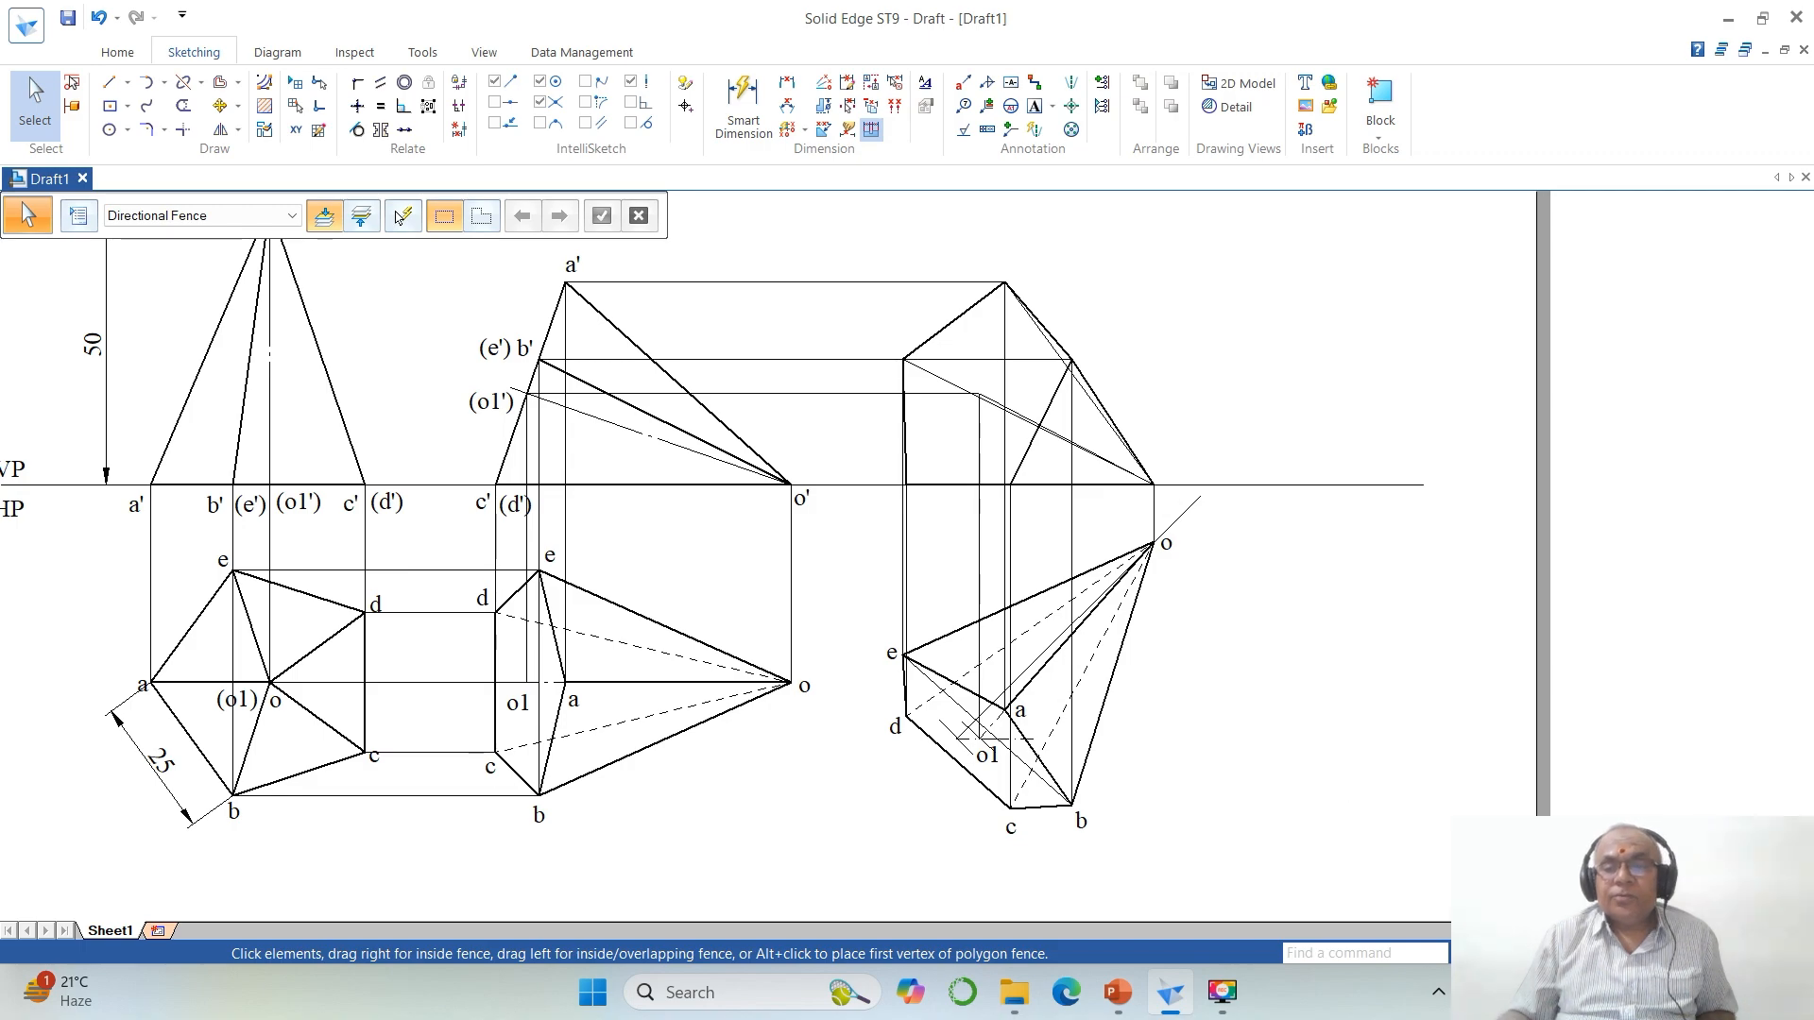
Step: Change the axis line from o1' to o' in the final front view to the Double Chain line type
{"action": "left_click", "coordinate": [1540, 952]}
{"action": "left_click", "coordinate": [790, 255]}
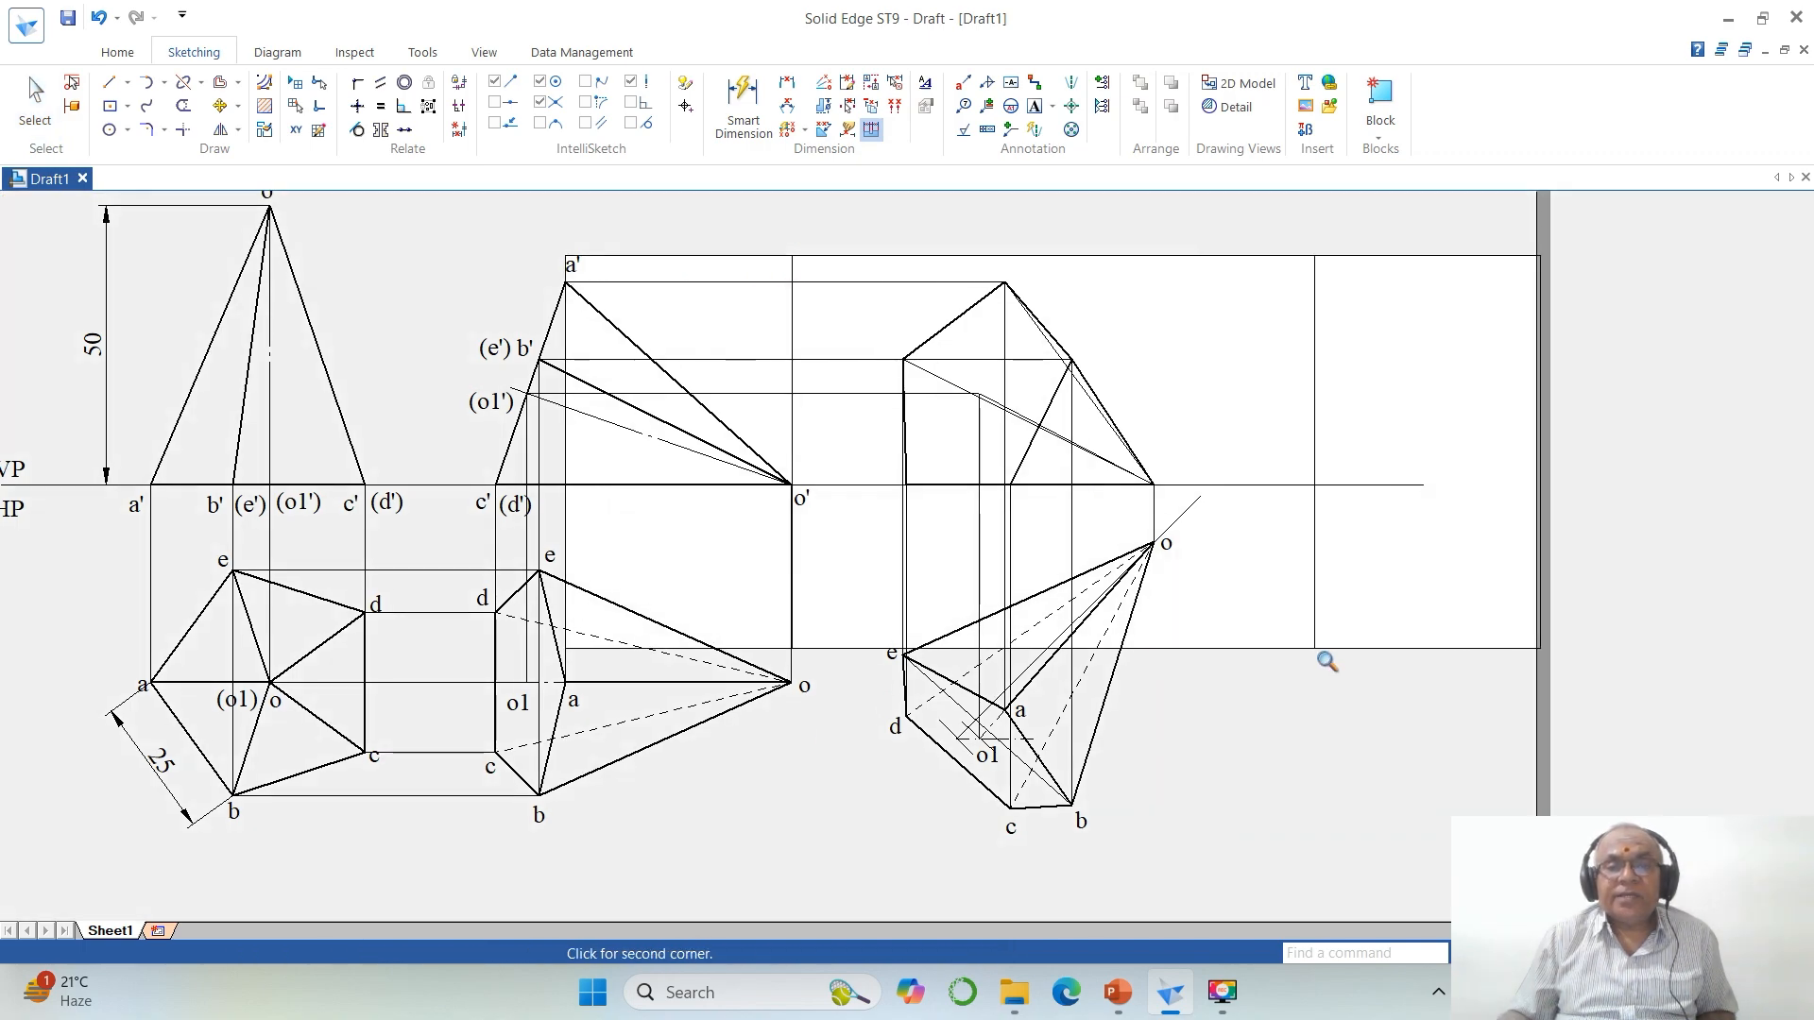
{"action": "left_click", "coordinate": [1341, 657]}
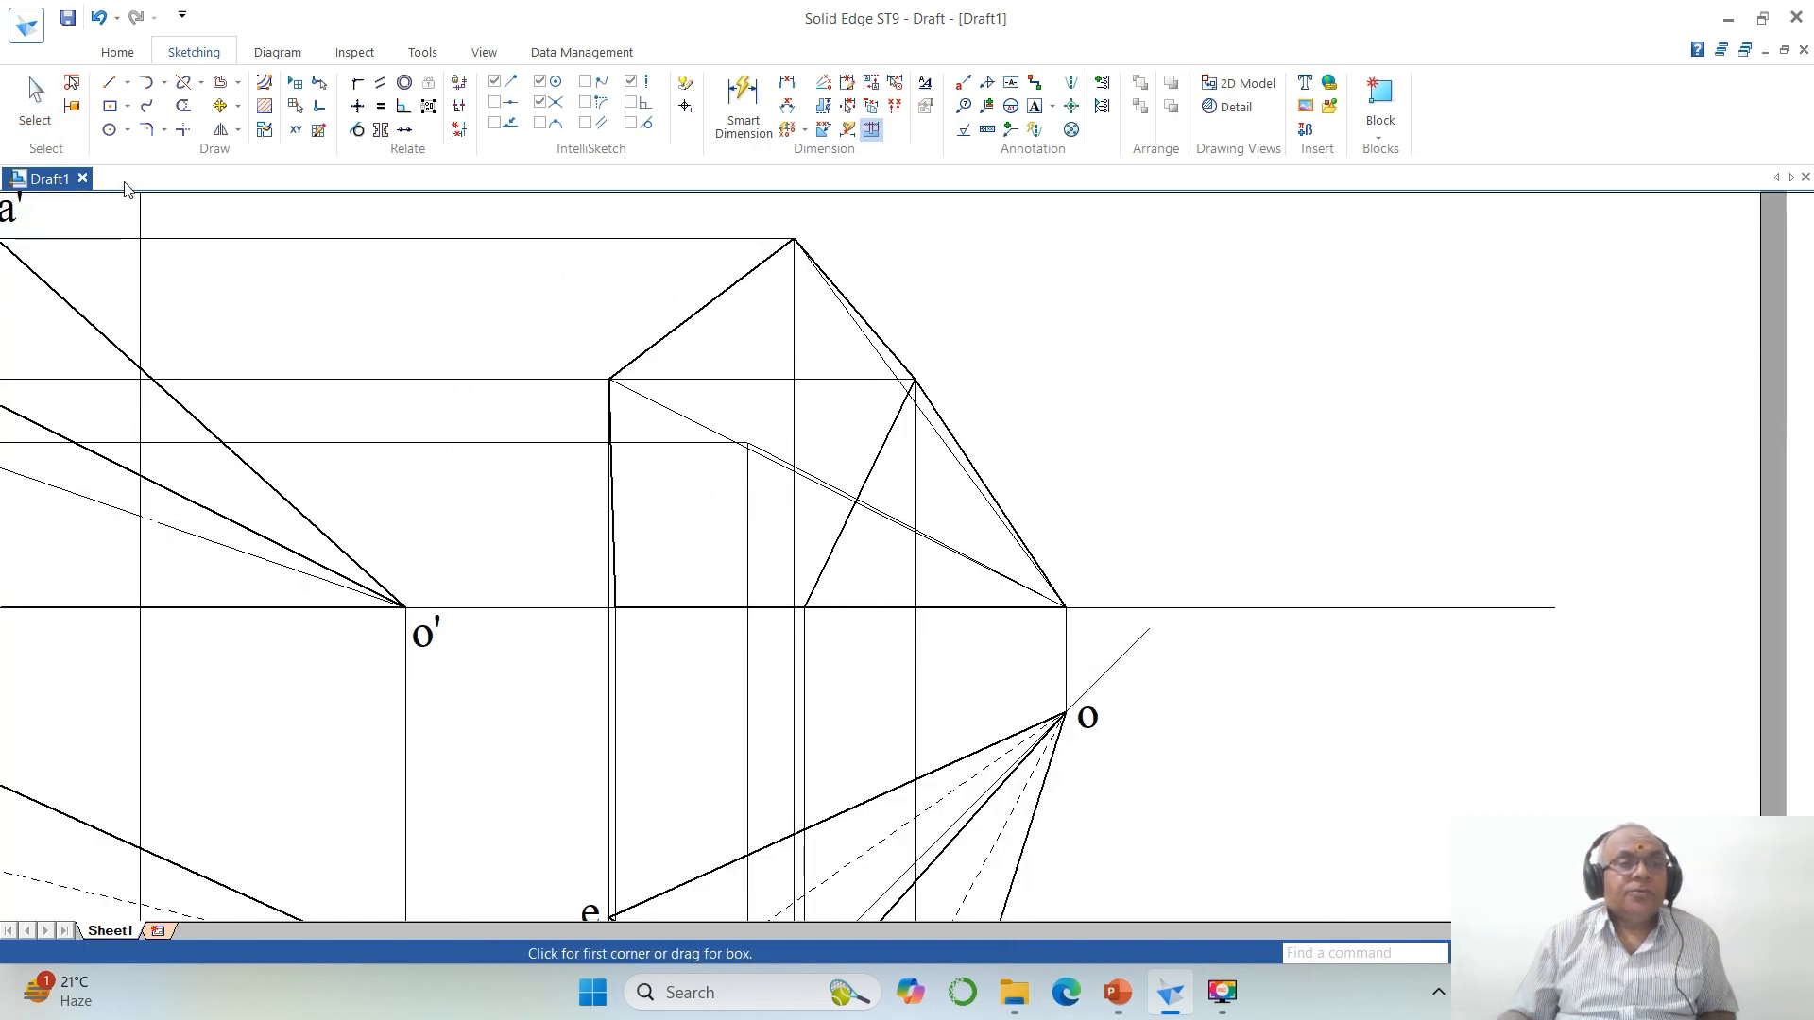
{"action": "left_click", "coordinate": [36, 106]}
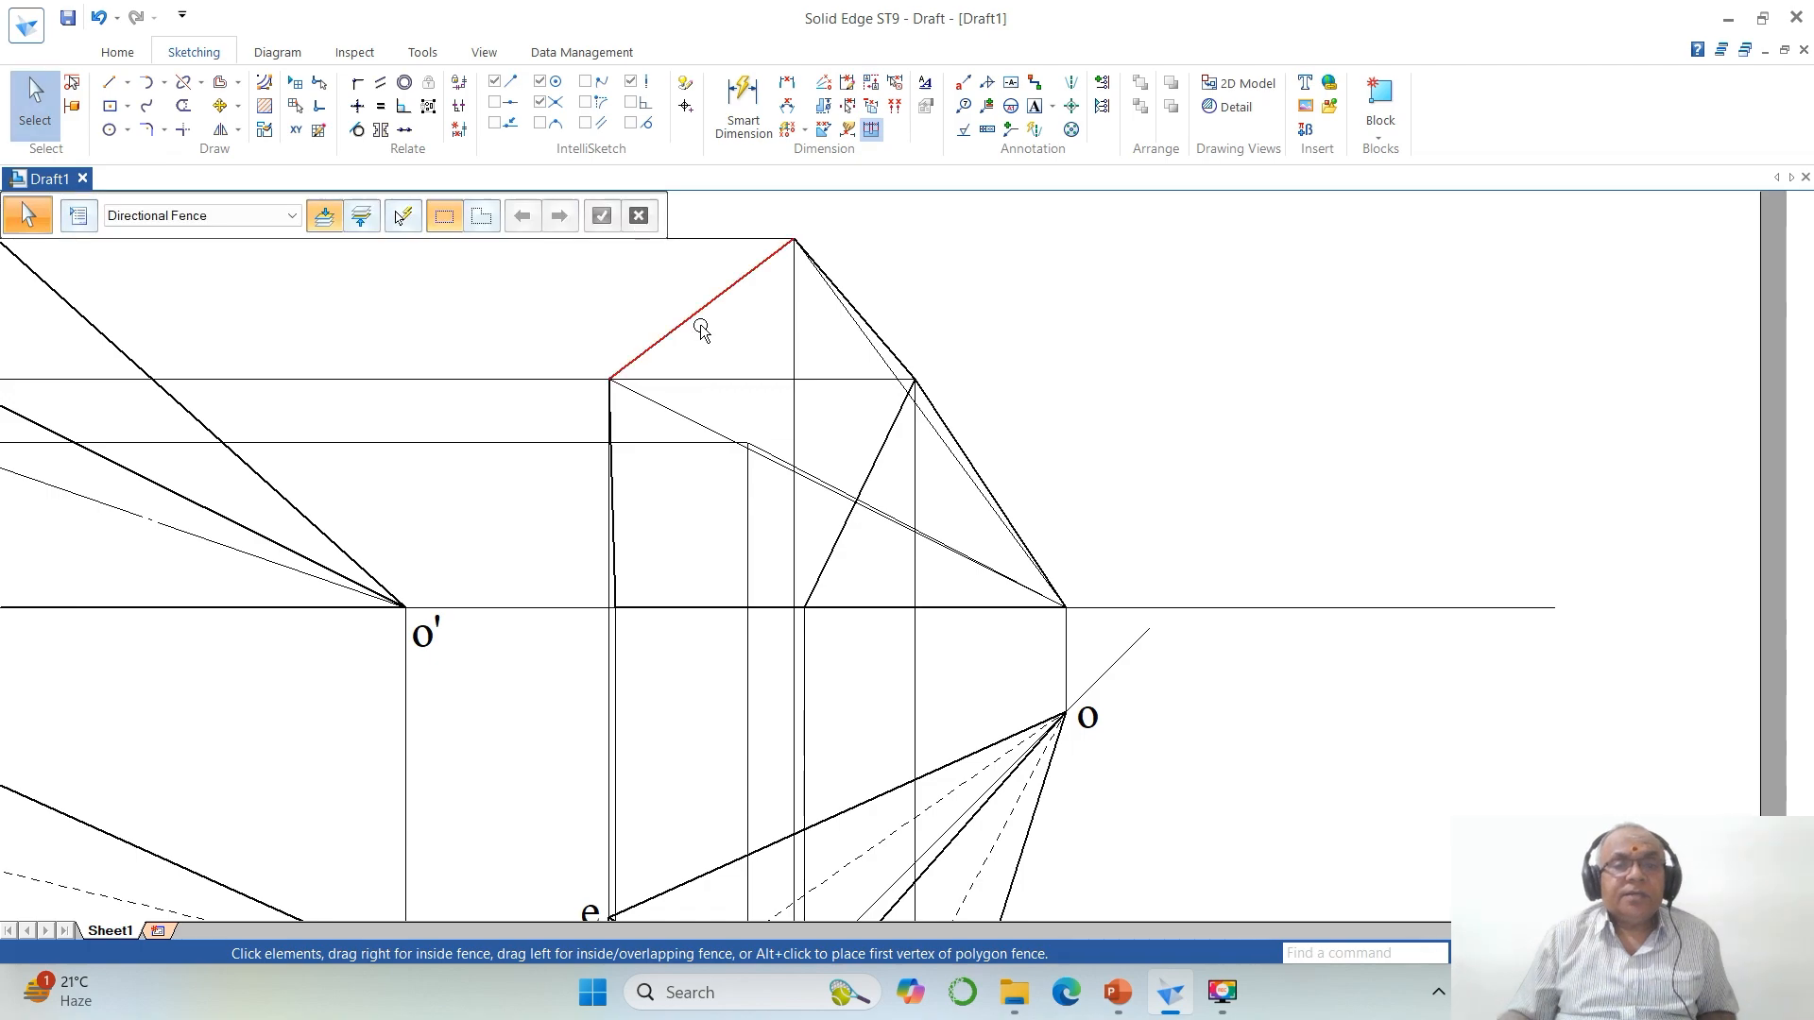
{"action": "left_click", "coordinate": [814, 473]}
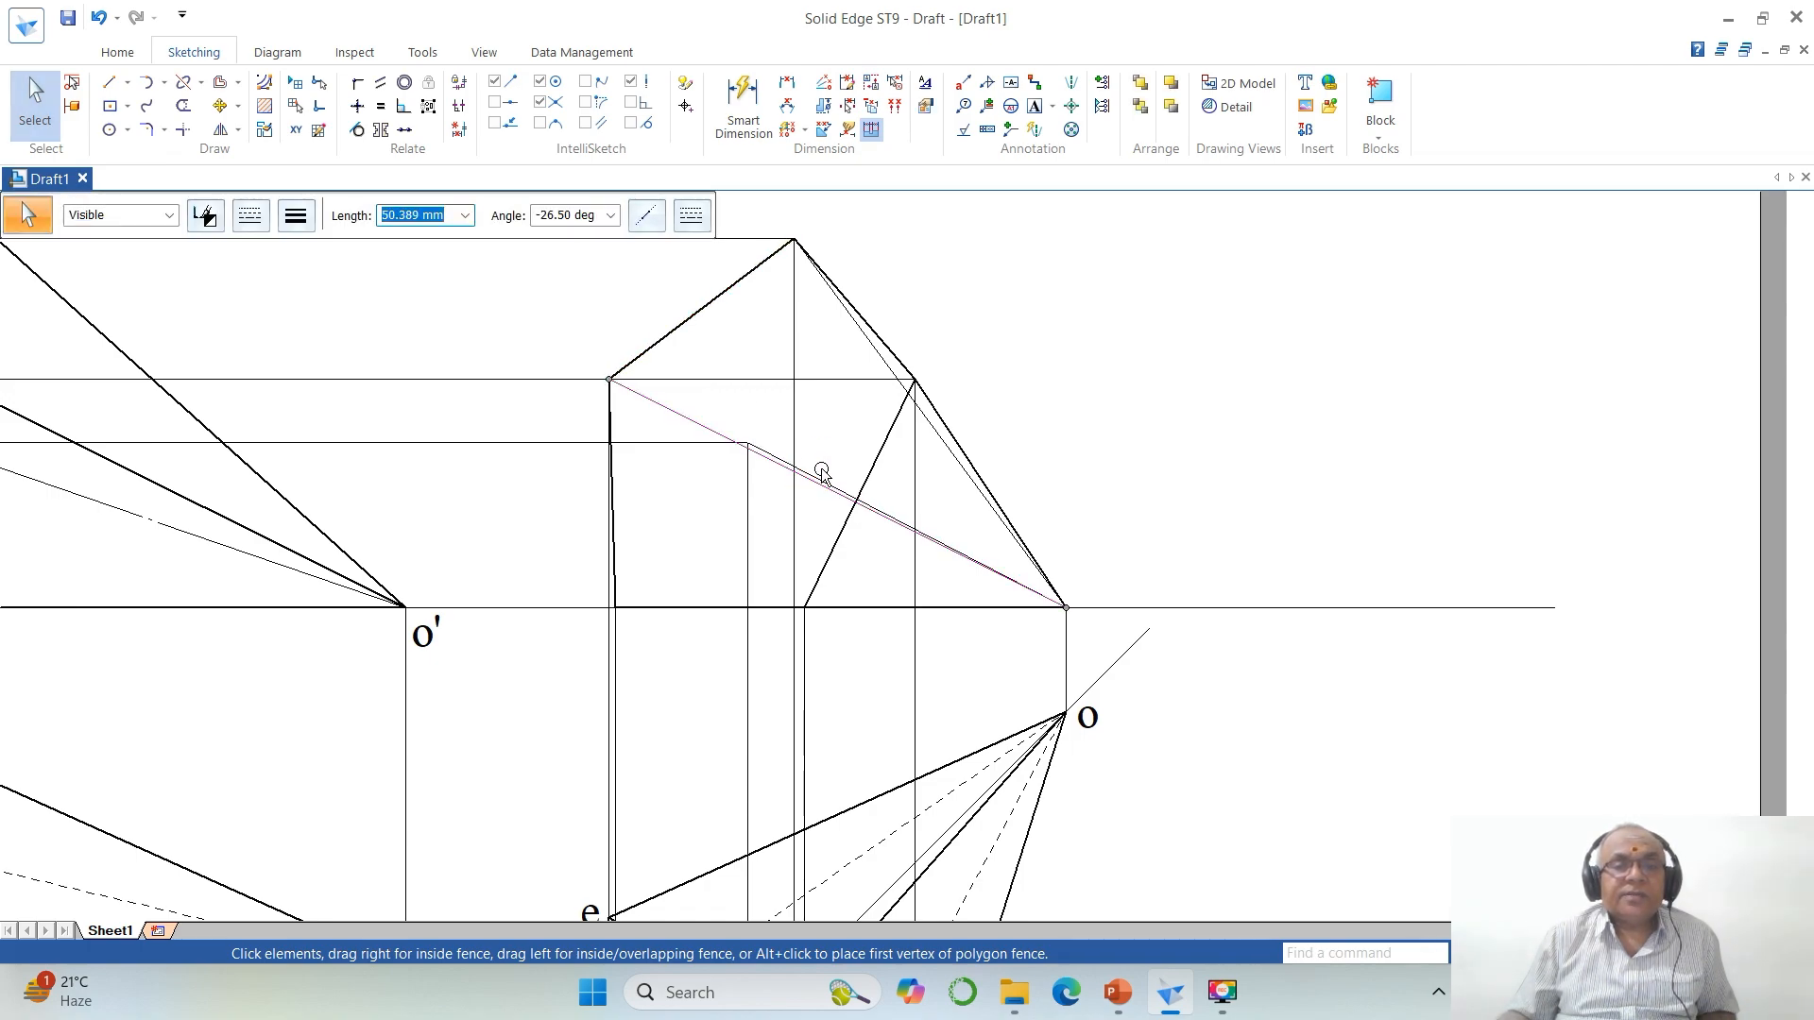
{"action": "key", "text": "Escape"}
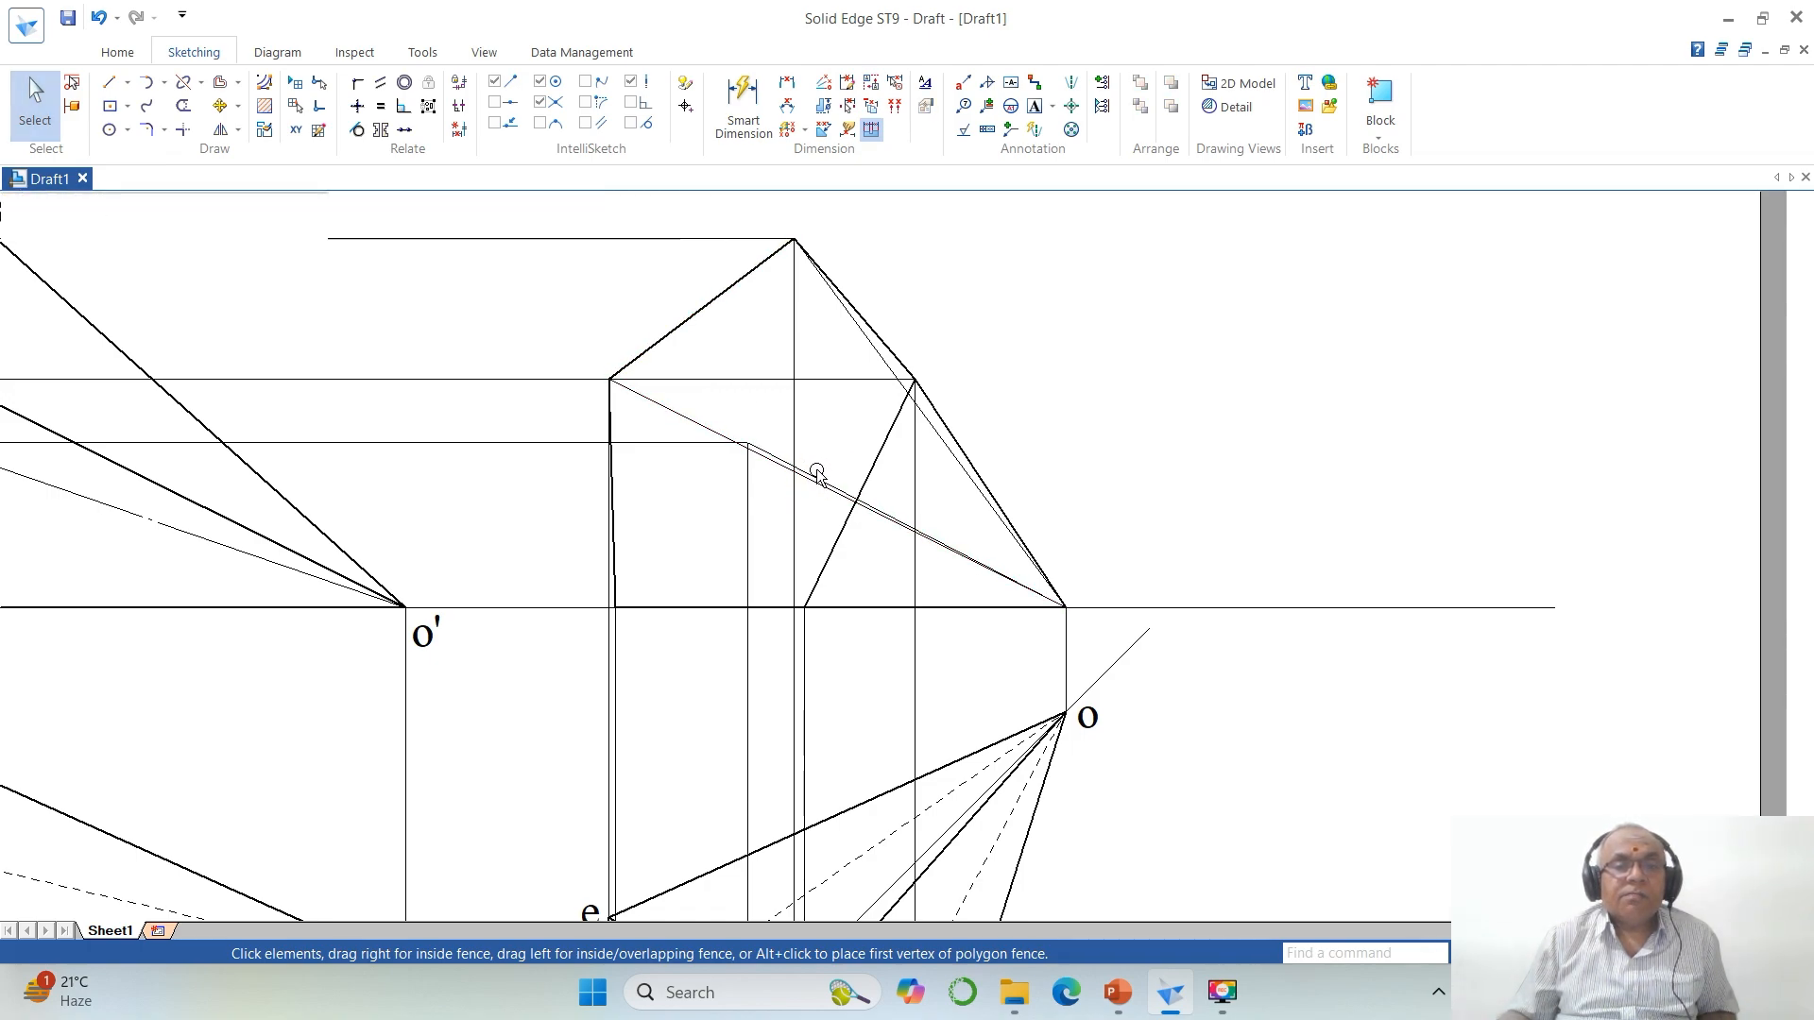
{"action": "left_click", "coordinate": [817, 472]}
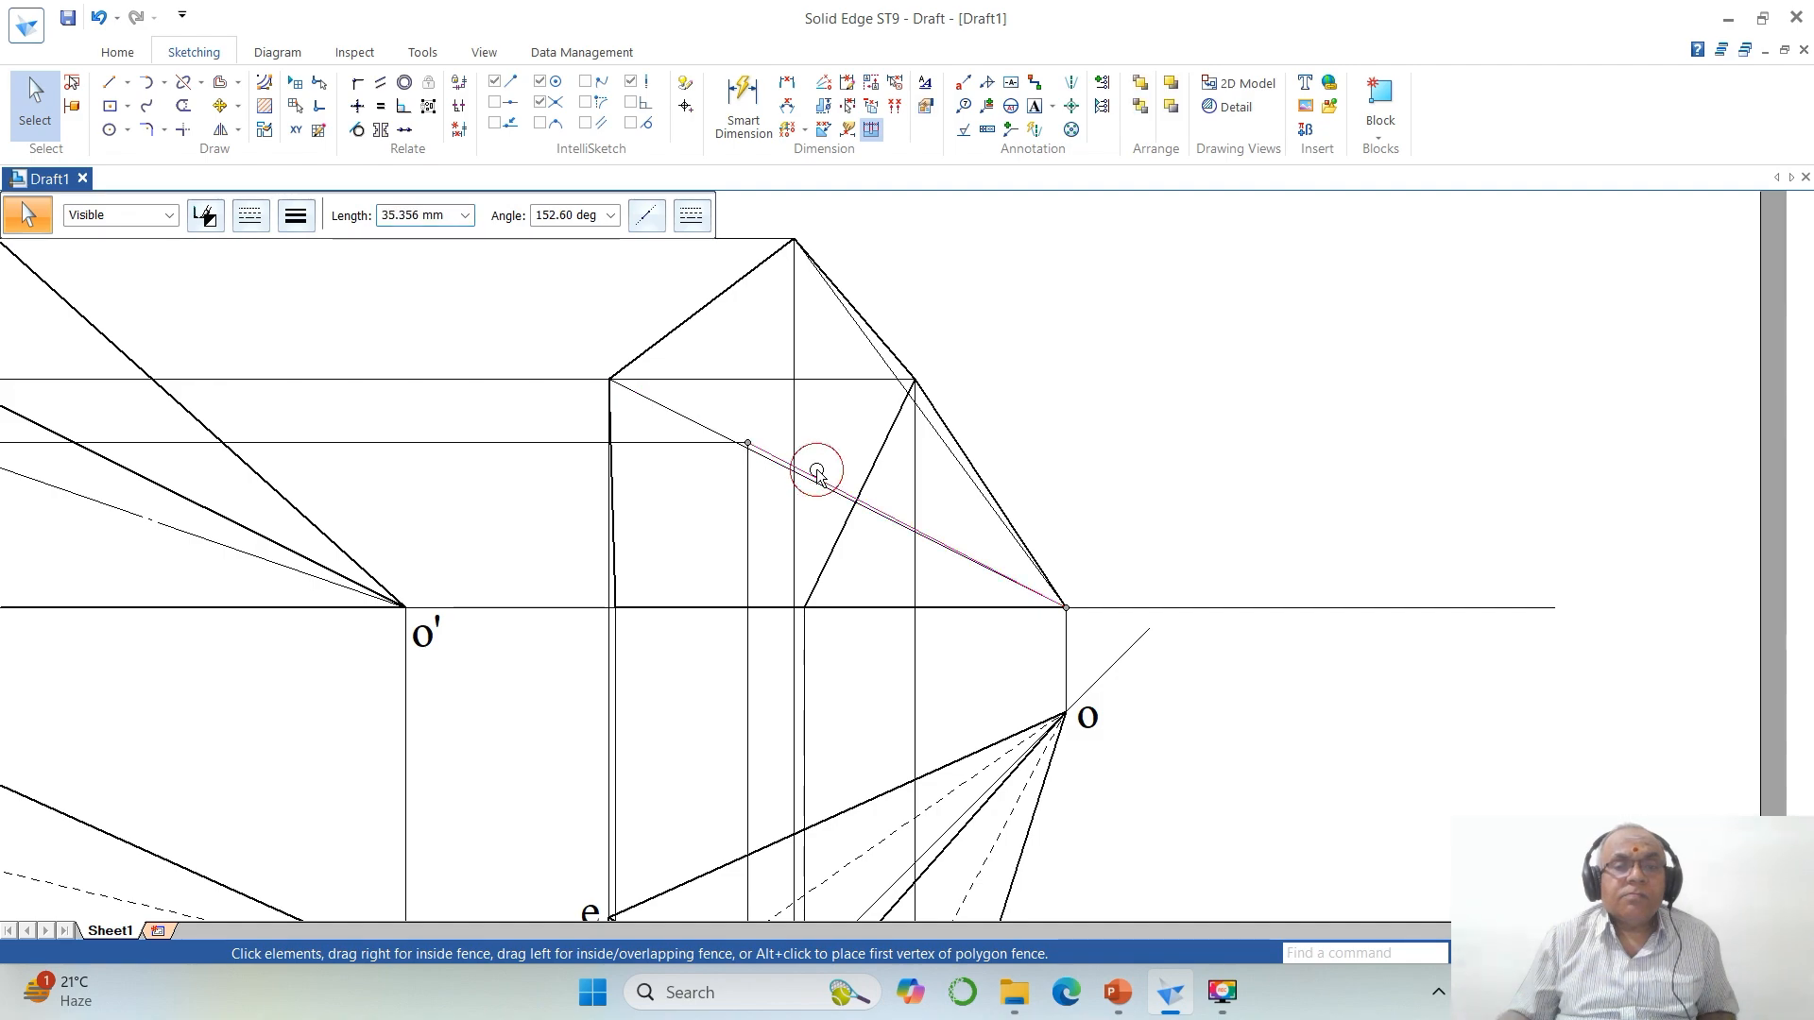
{"action": "left_click", "coordinate": [249, 215]}
{"action": "left_click", "coordinate": [294, 309]}
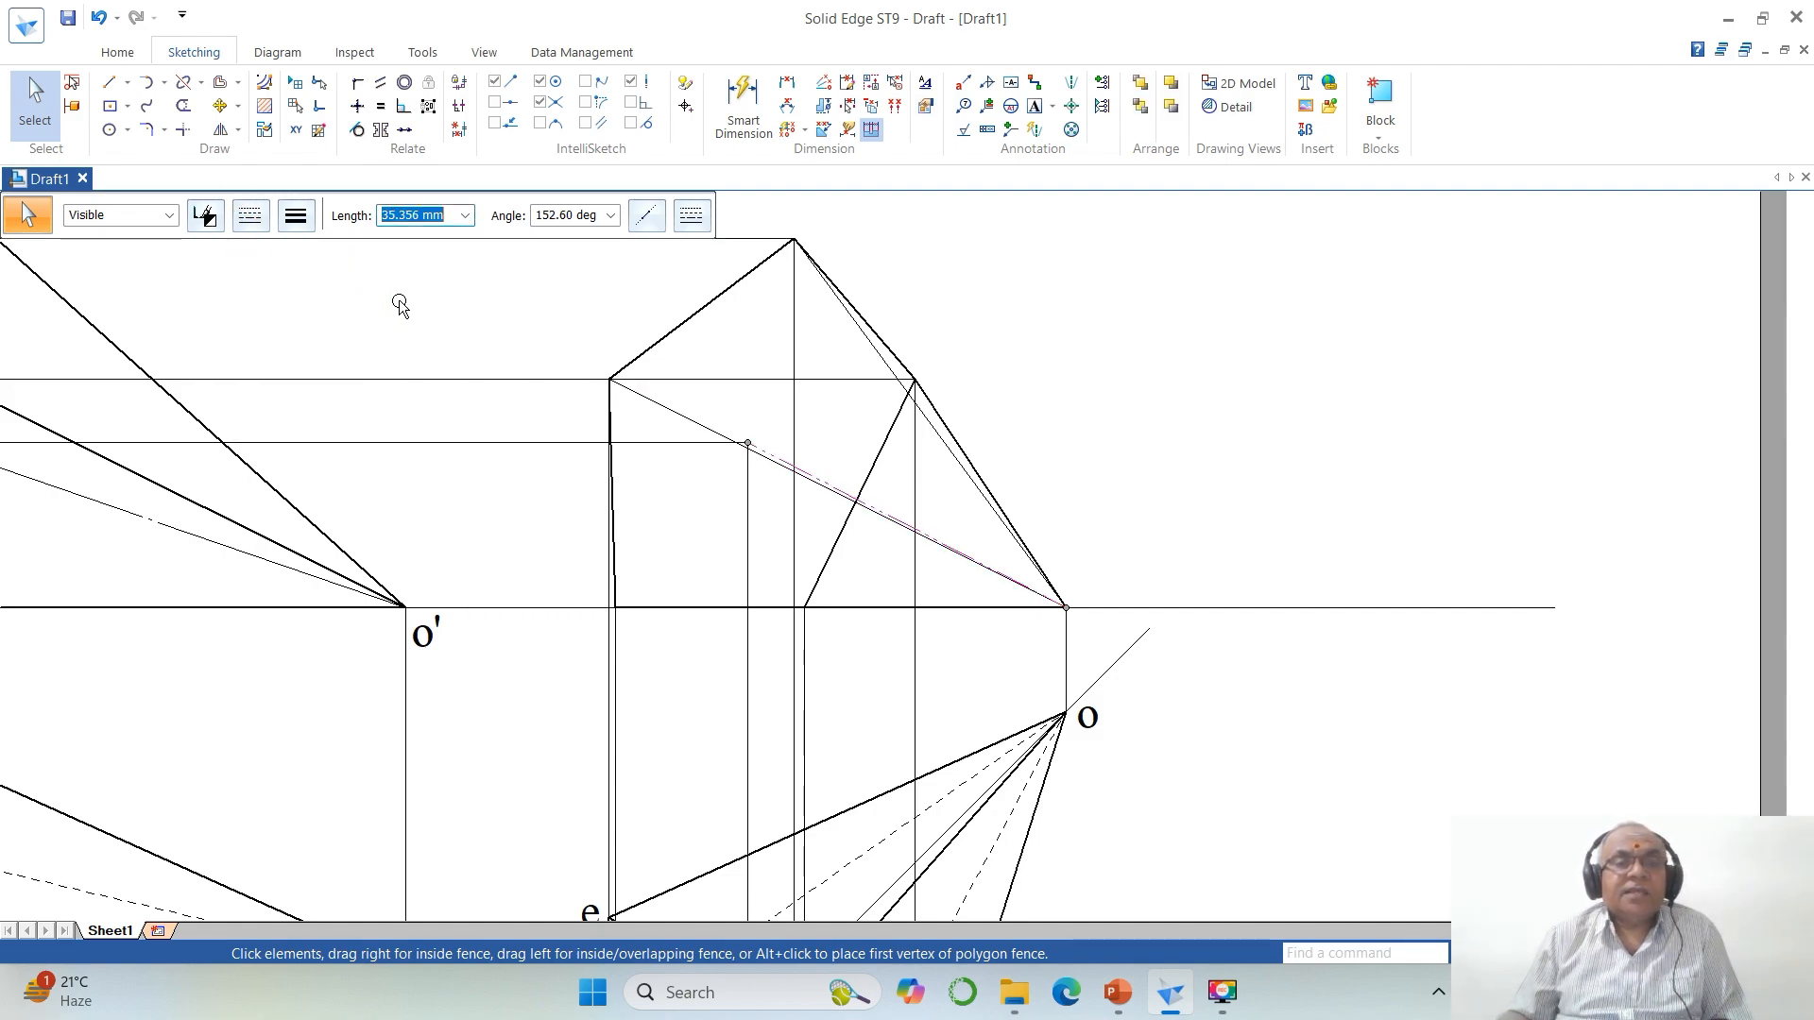
{"action": "left_click", "coordinate": [252, 216]}
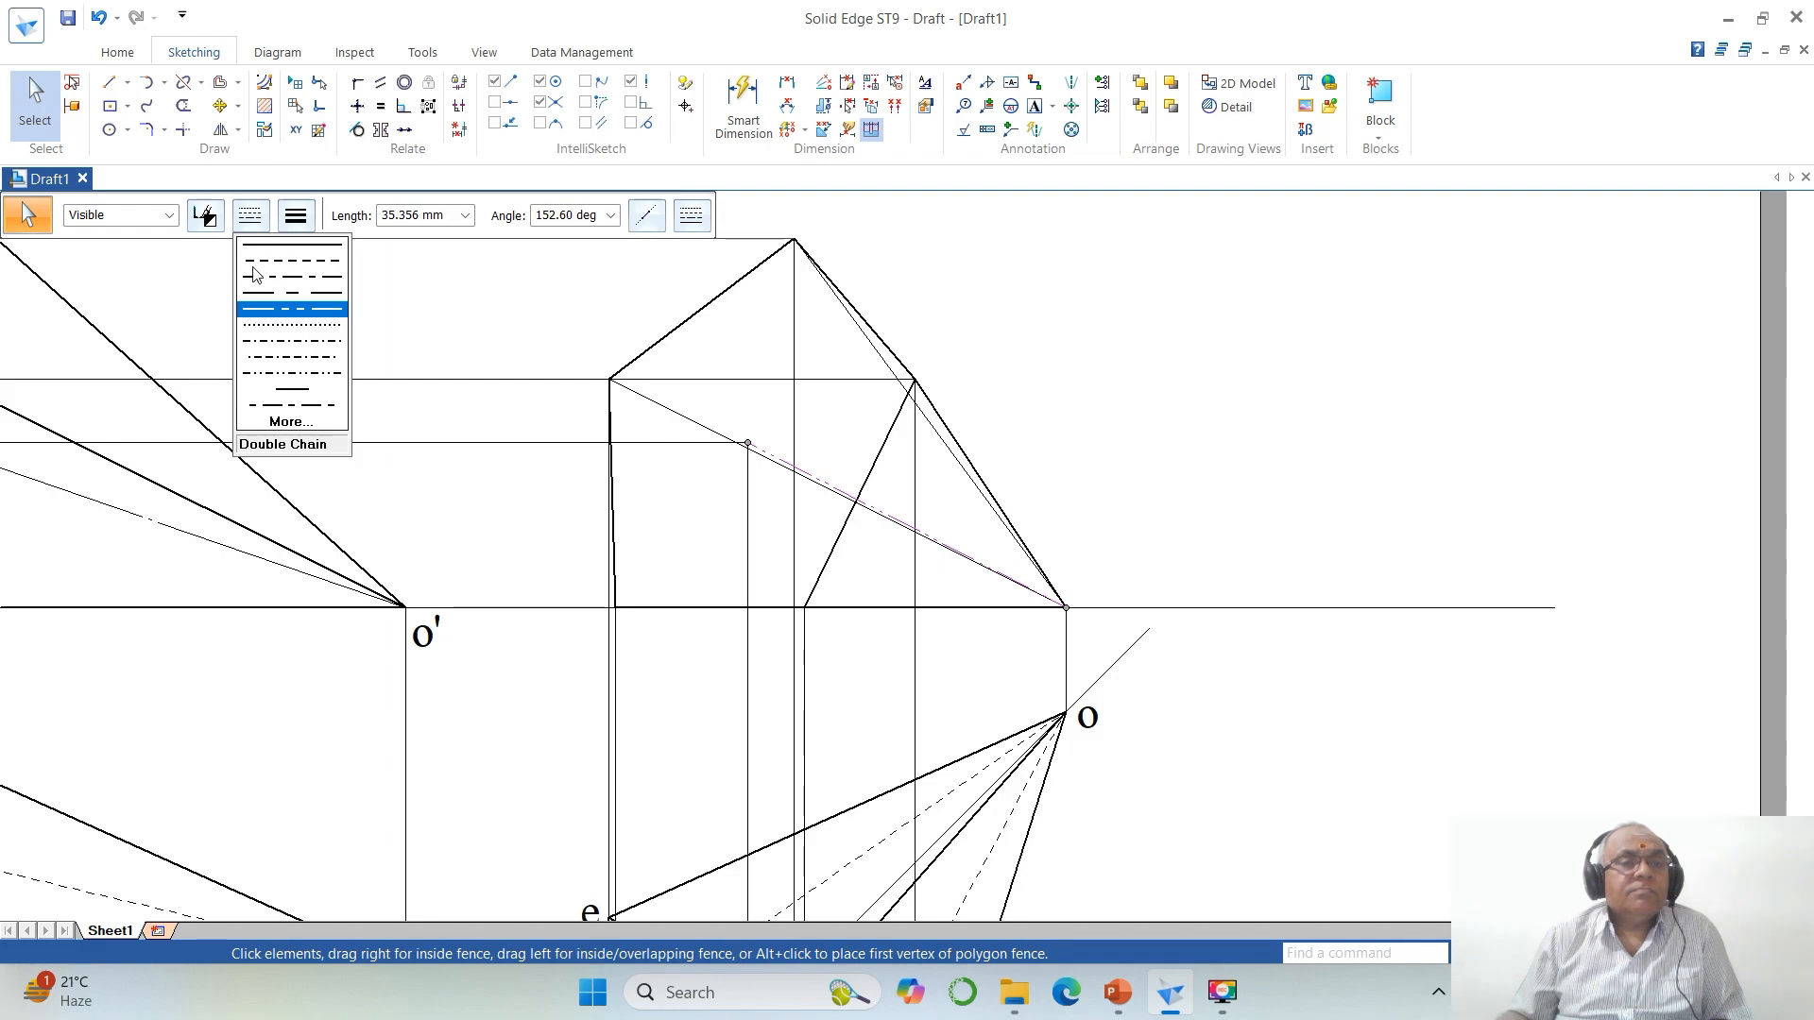
{"action": "left_click", "coordinate": [284, 304]}
{"action": "left_click", "coordinate": [1198, 417]}
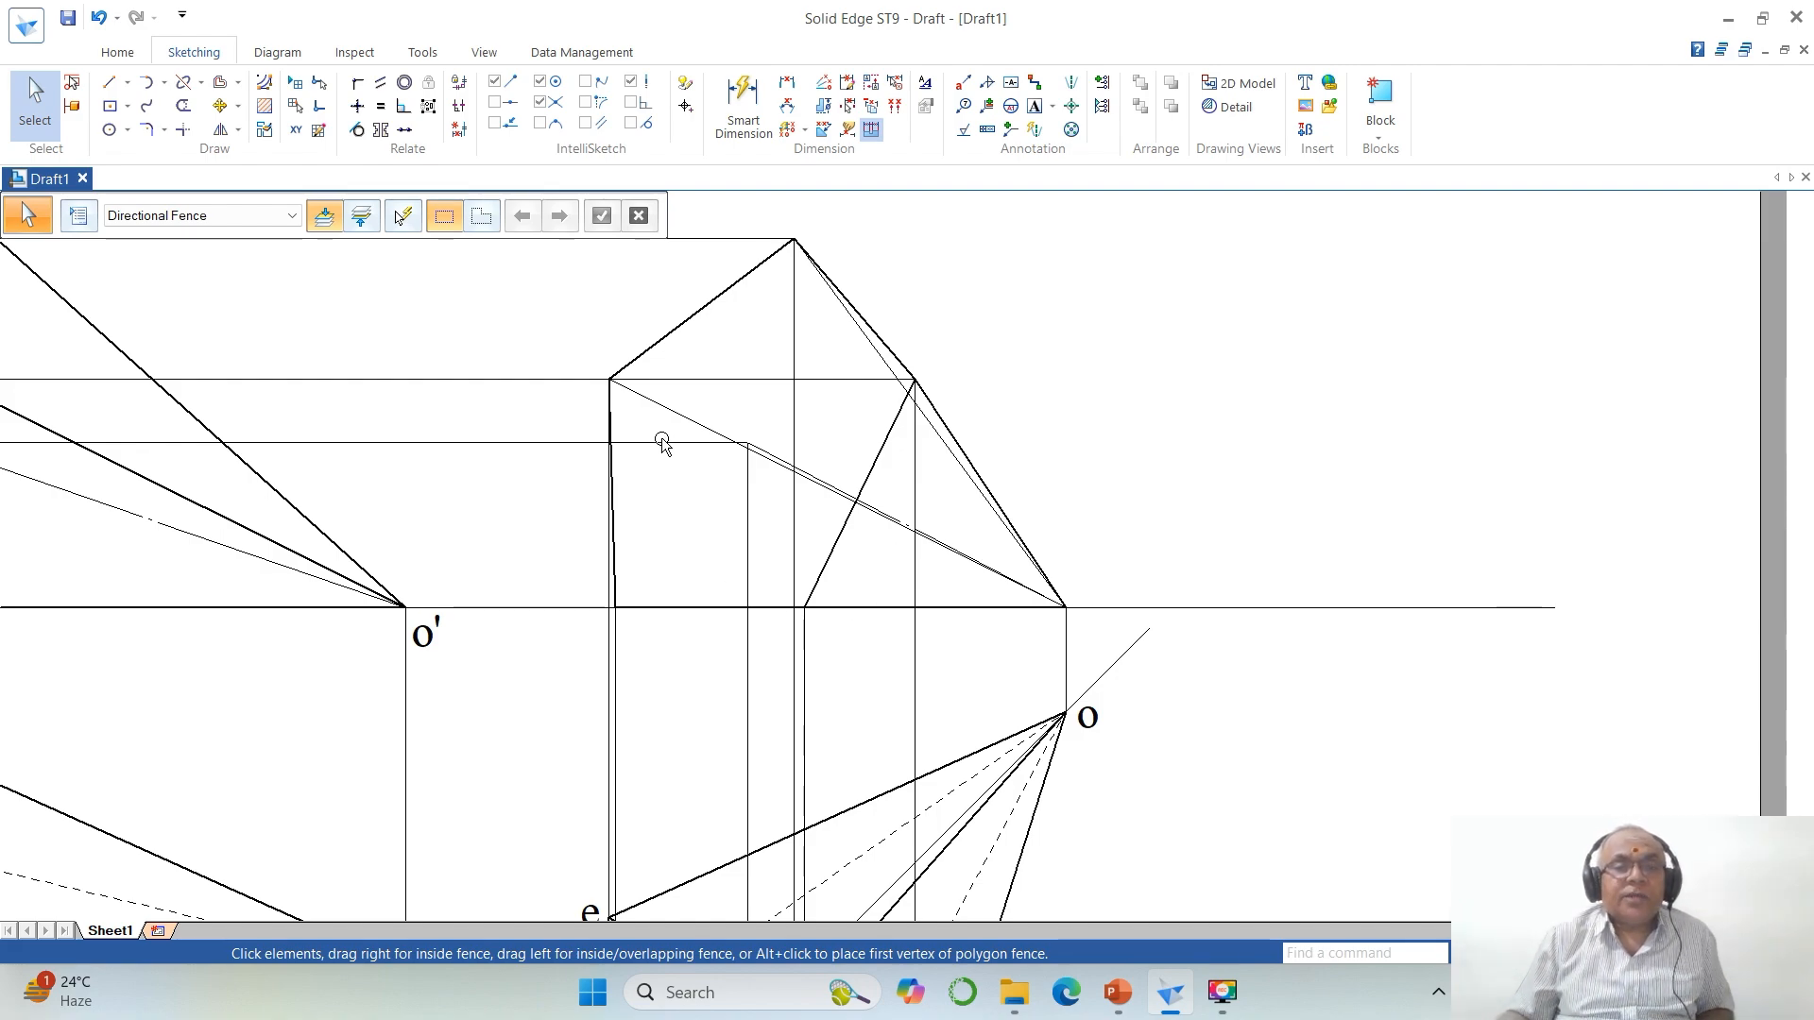
Step: Give the hidden slant edges e'o' and a'o' of the final front view a dashed line type and 0.50 mm width
{"action": "left_click", "coordinate": [659, 407]}
{"action": "left_click", "coordinate": [927, 428], "text": "ctrl"}
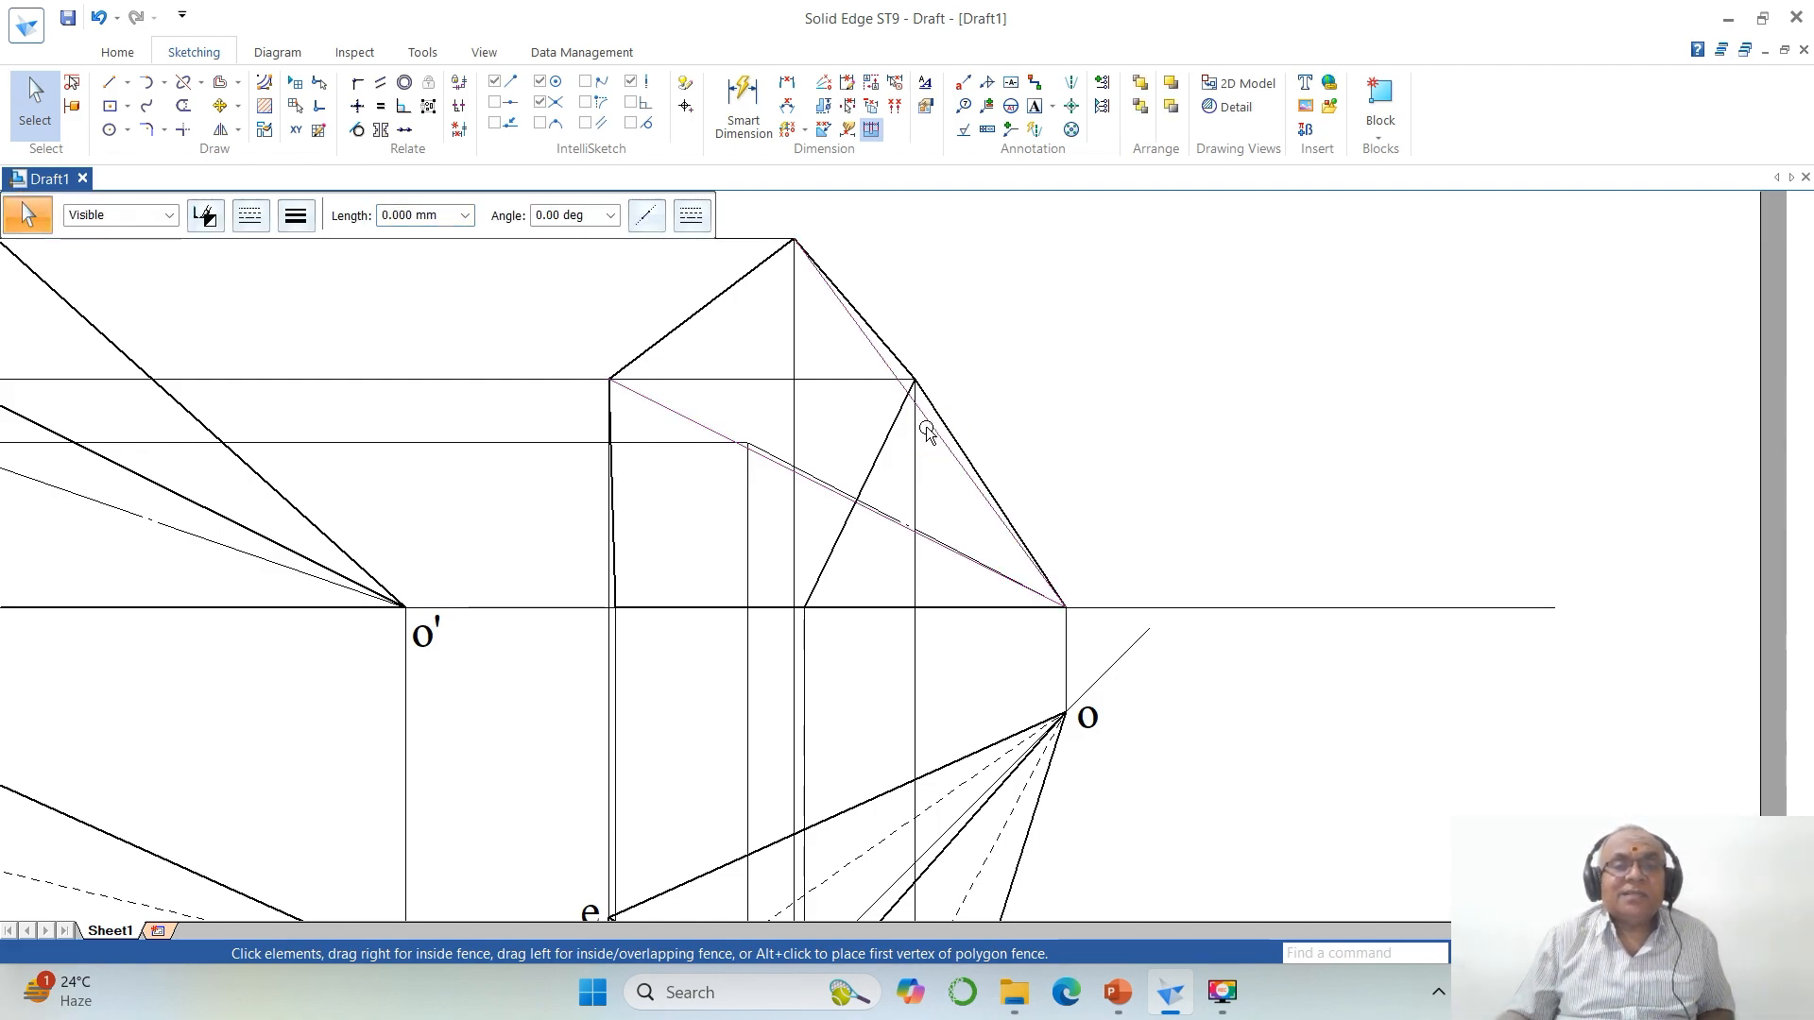
{"action": "left_click", "coordinate": [250, 216]}
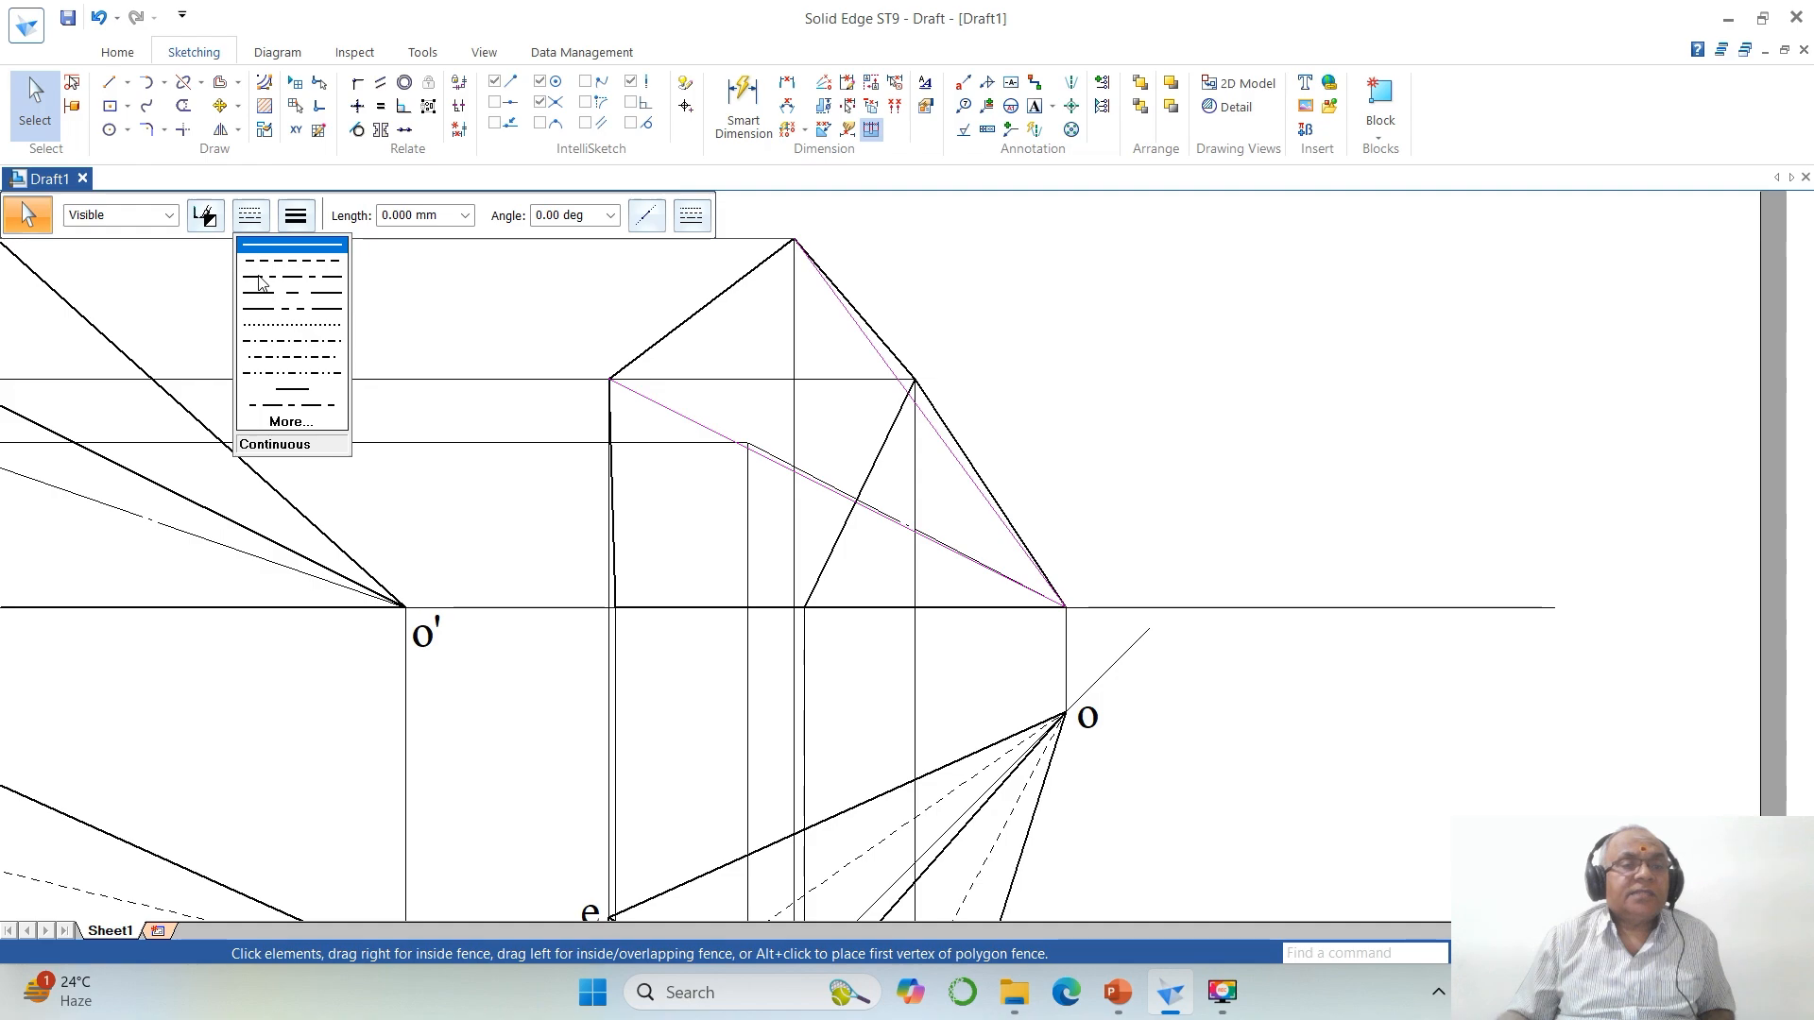
{"action": "left_click", "coordinate": [262, 283]}
{"action": "left_click", "coordinate": [295, 216]}
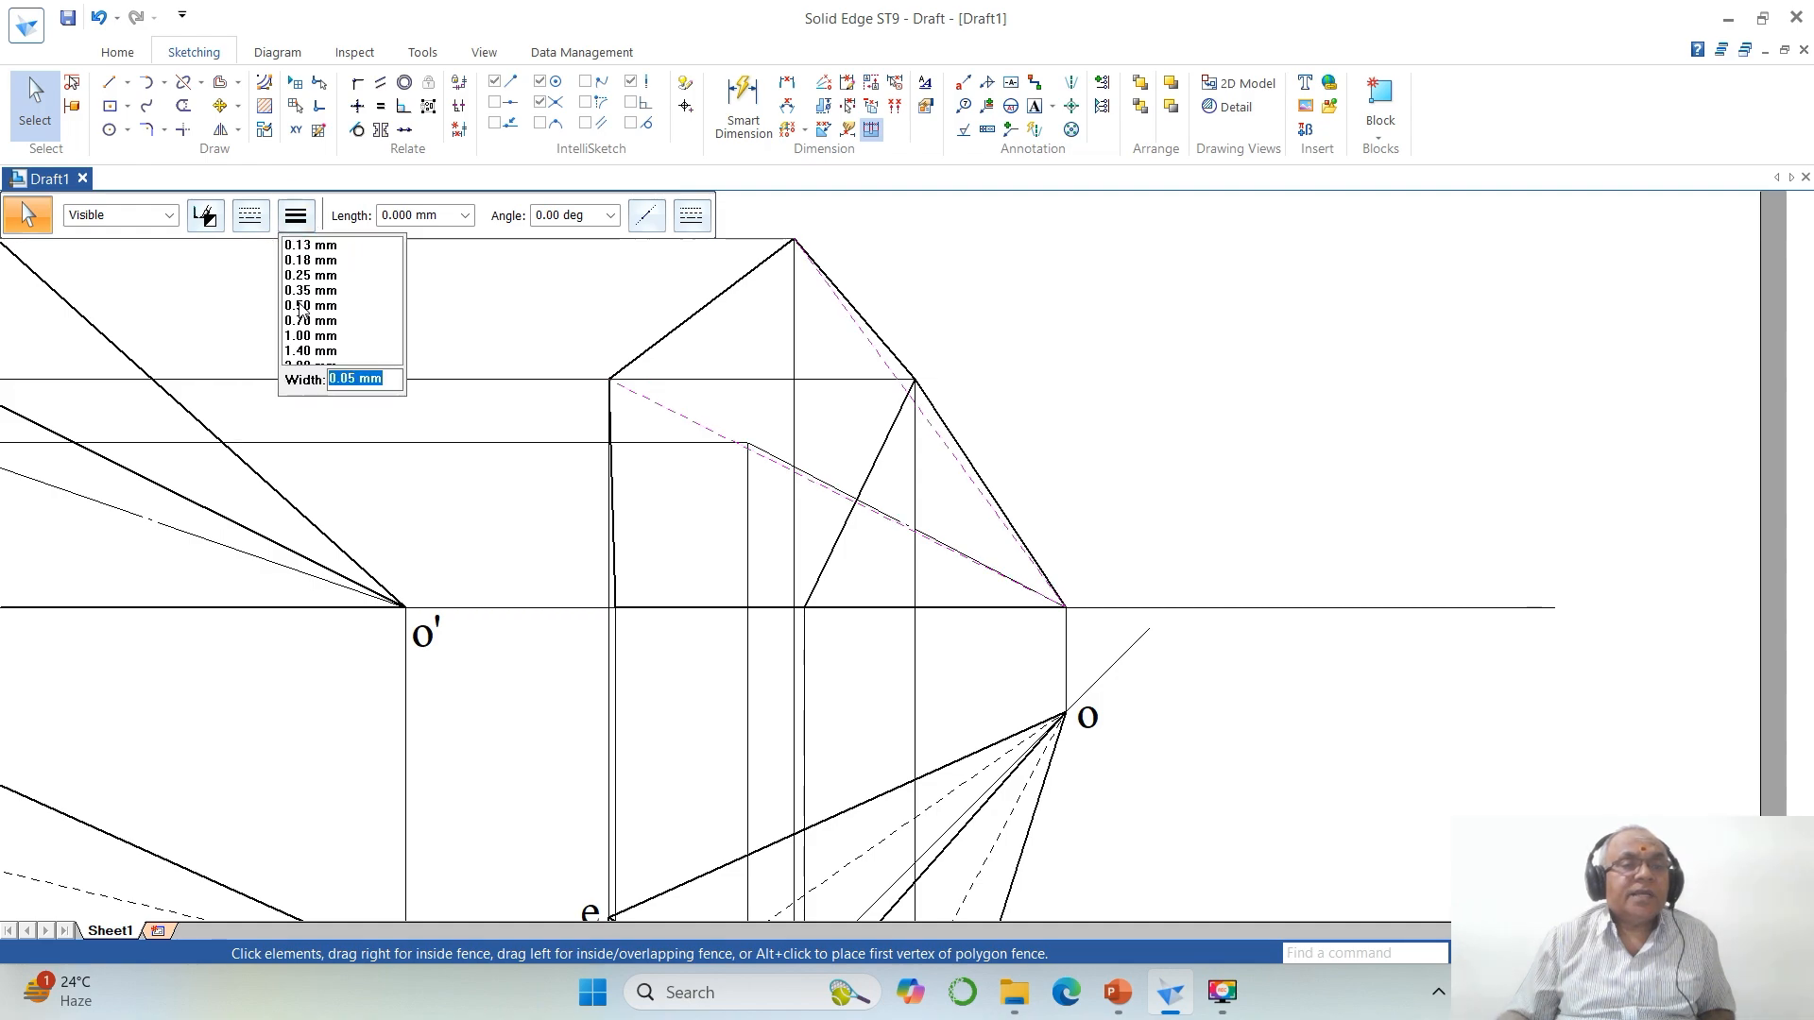
{"action": "left_click", "coordinate": [301, 306]}
{"action": "left_click", "coordinate": [1154, 409]}
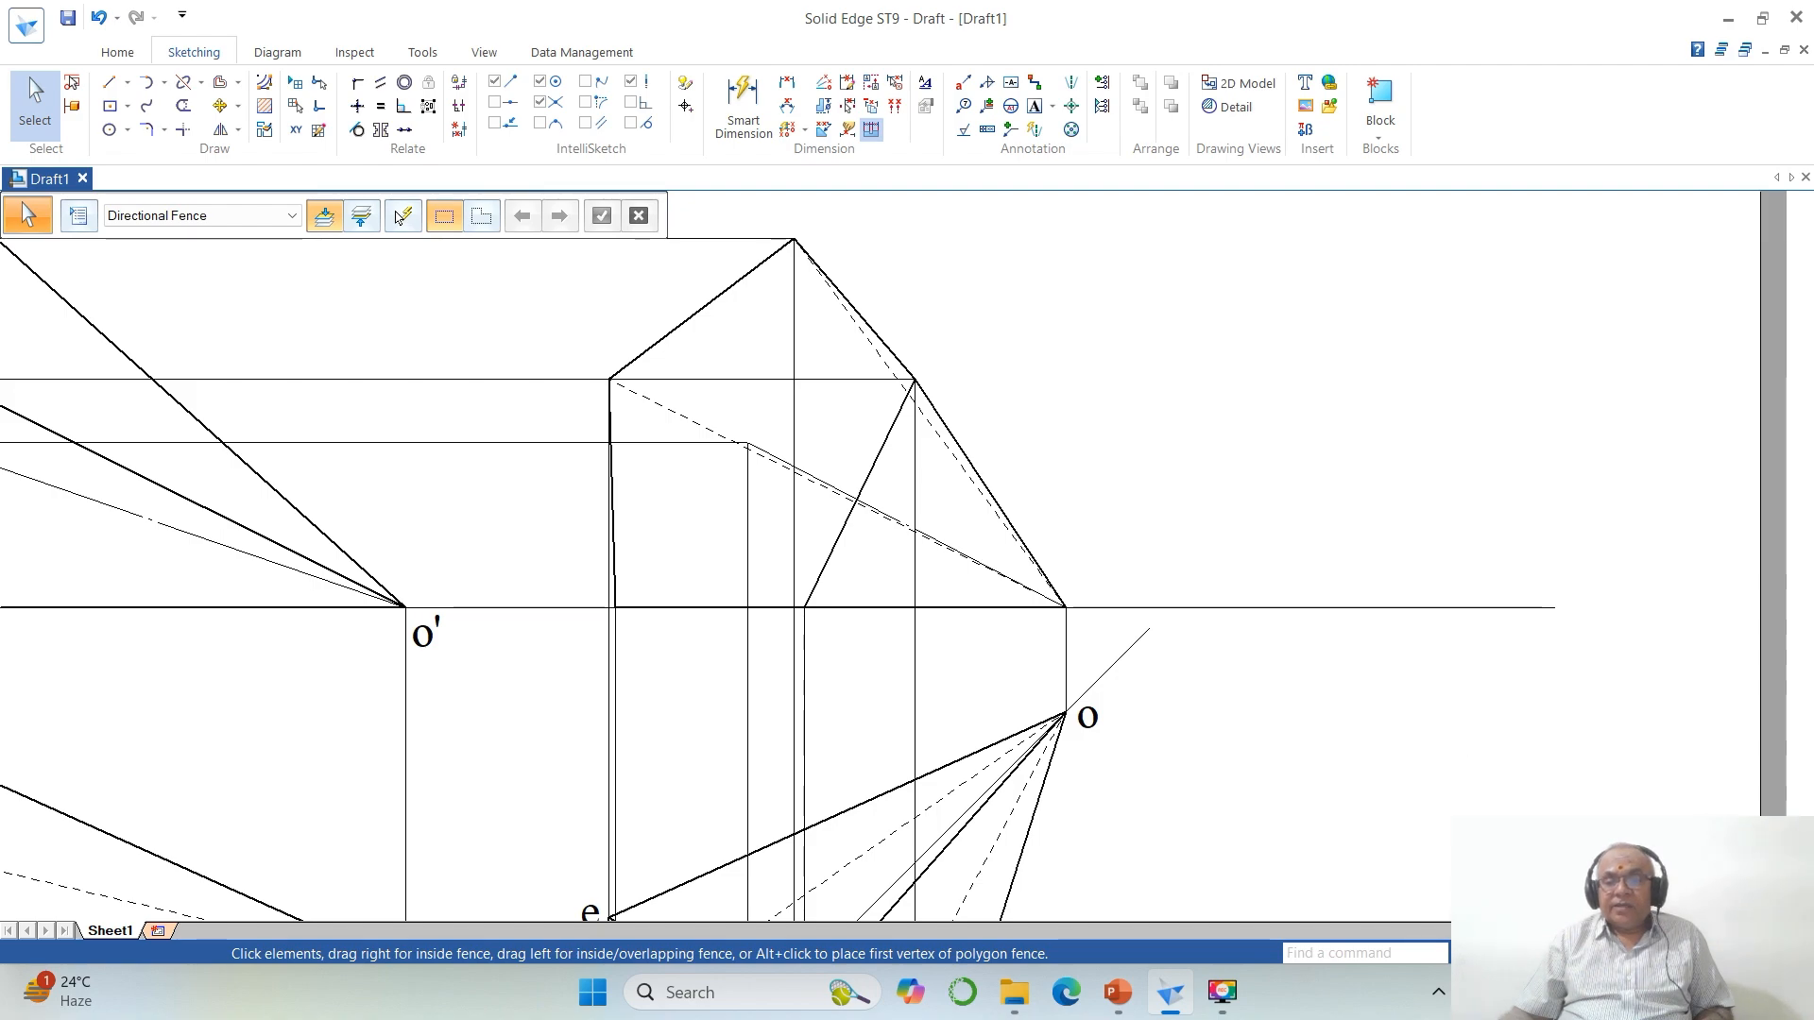
Step: Split the XY line a short distance beyond the final front view's apex and delete the excess outer portion
{"action": "left_click", "coordinate": [1555, 952]}
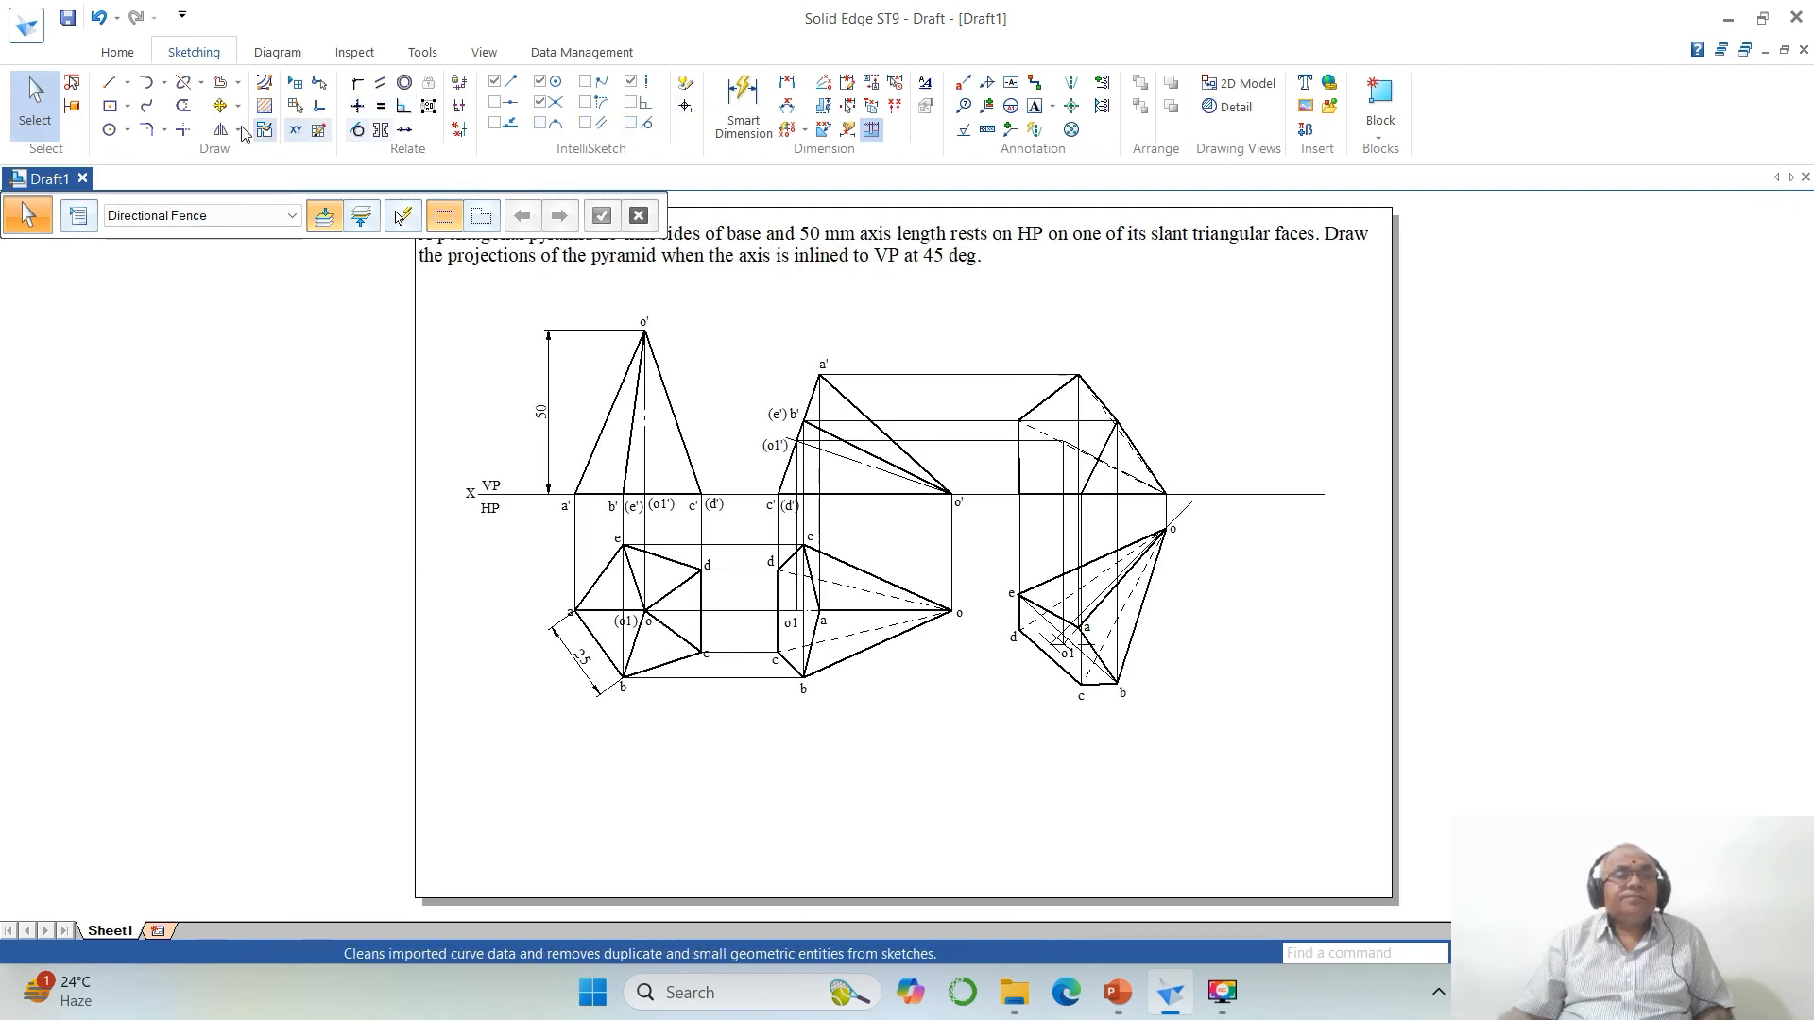
{"action": "left_click", "coordinate": [183, 82]}
{"action": "left_click", "coordinate": [1302, 494]}
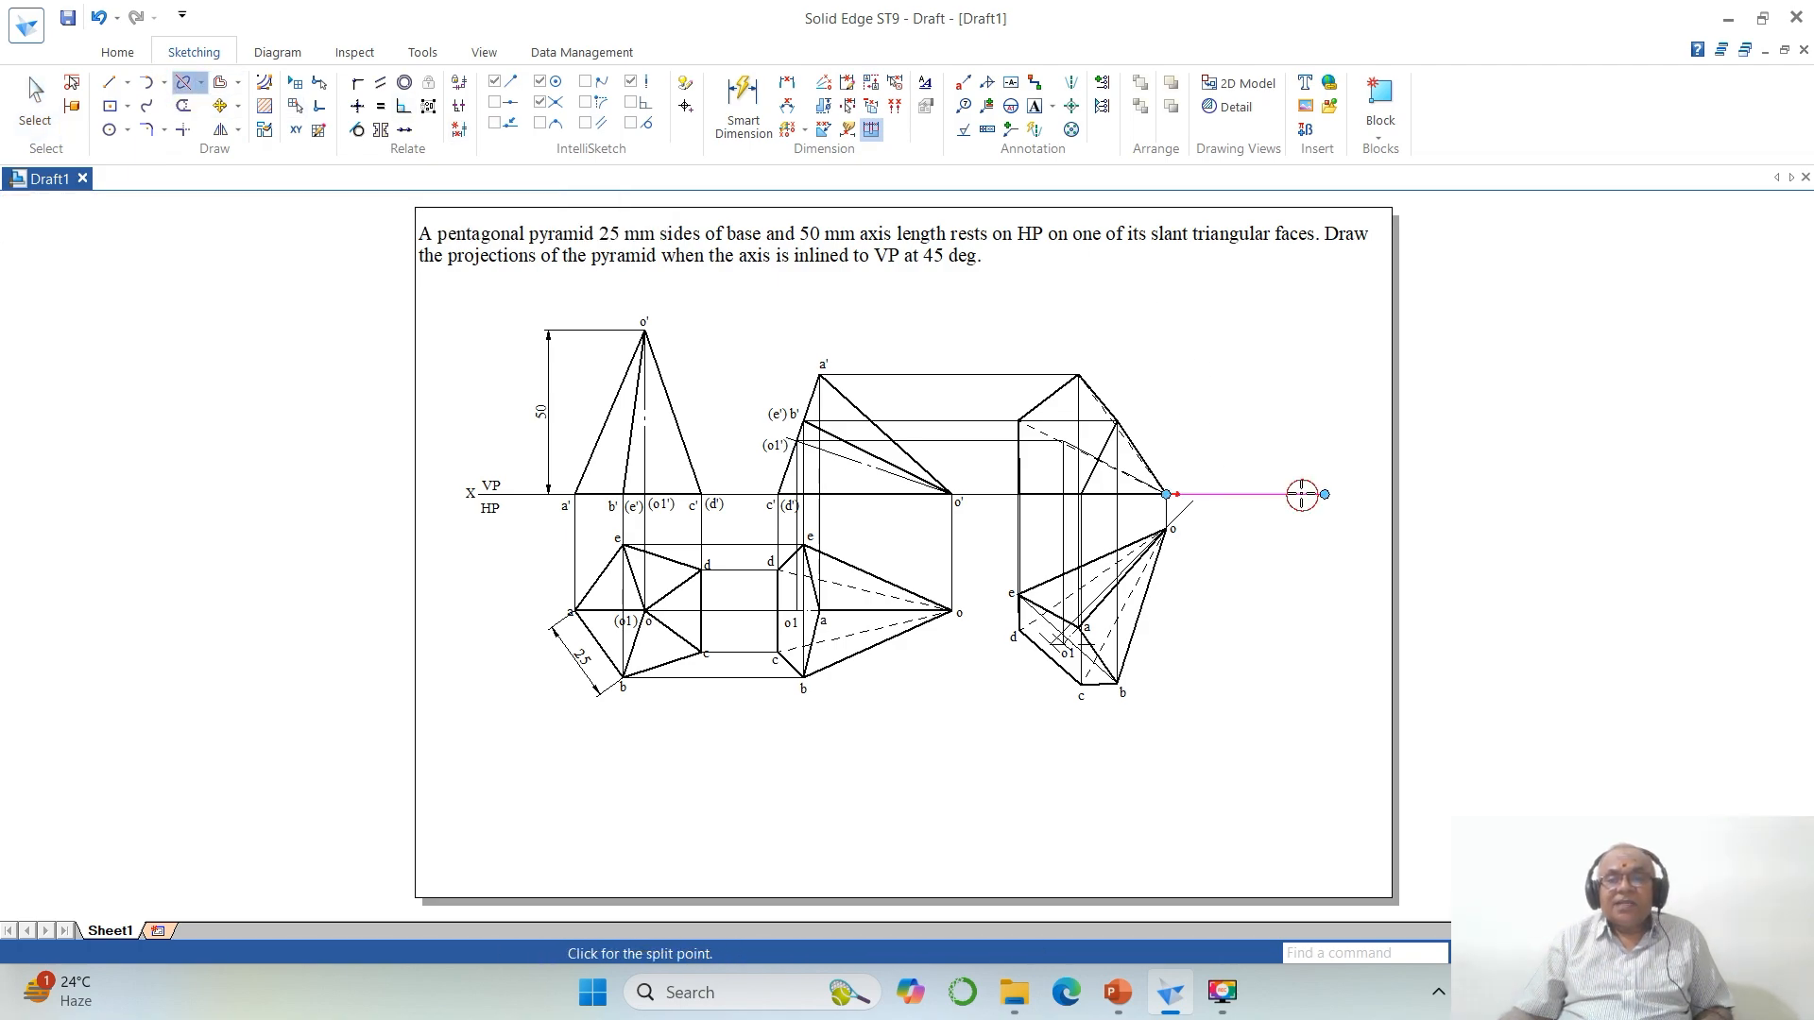
{"action": "left_click", "coordinate": [1210, 494]}
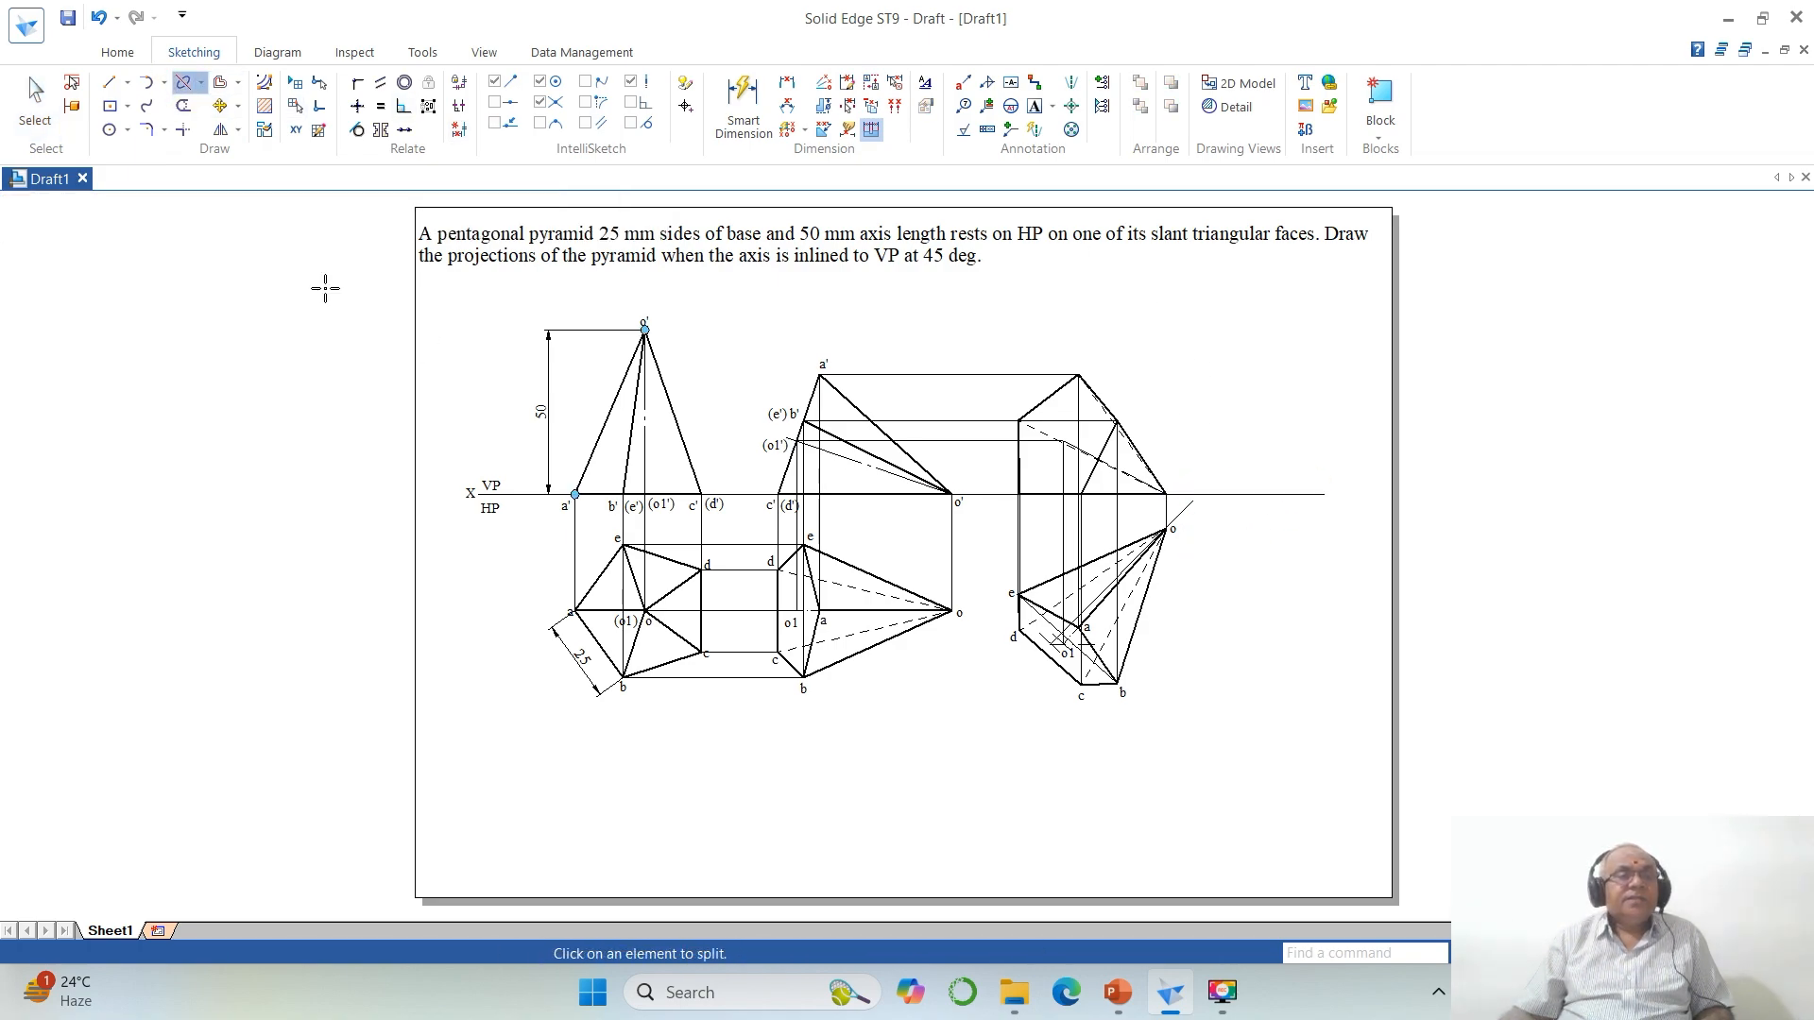
{"action": "left_click", "coordinate": [52, 128]}
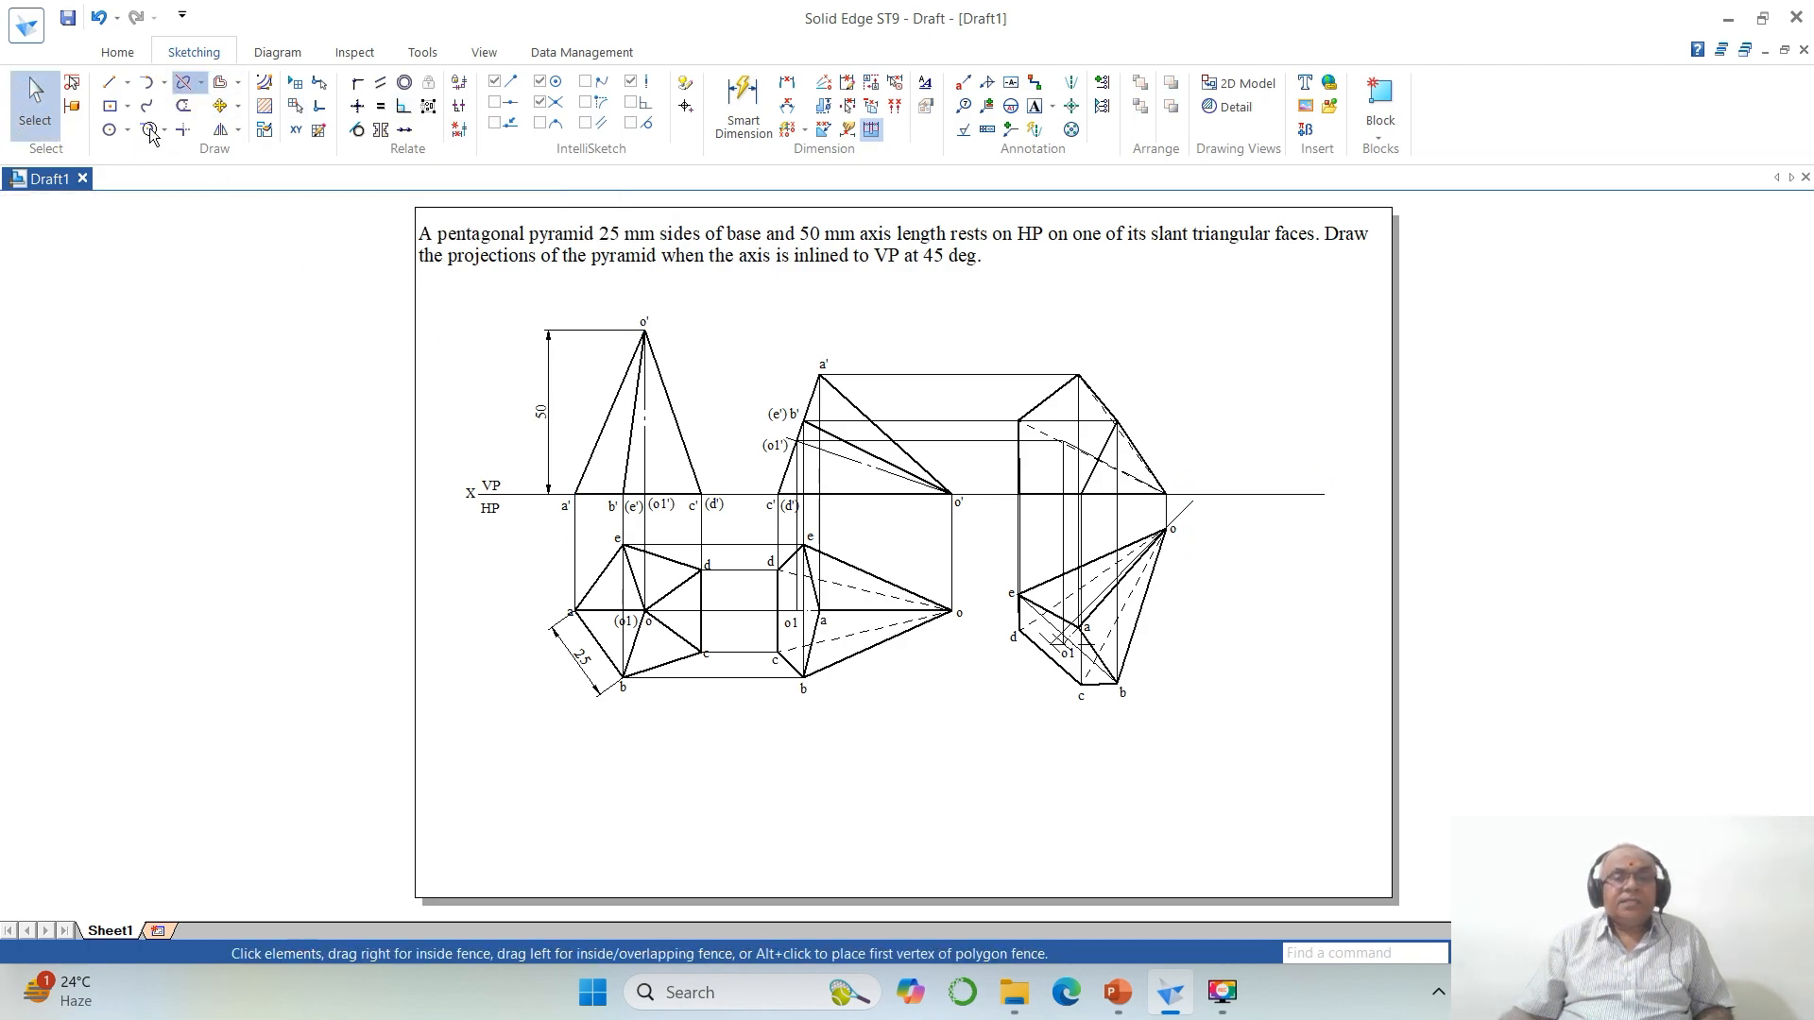
{"action": "left_click", "coordinate": [1267, 501]}
{"action": "key", "text": "Delete"}
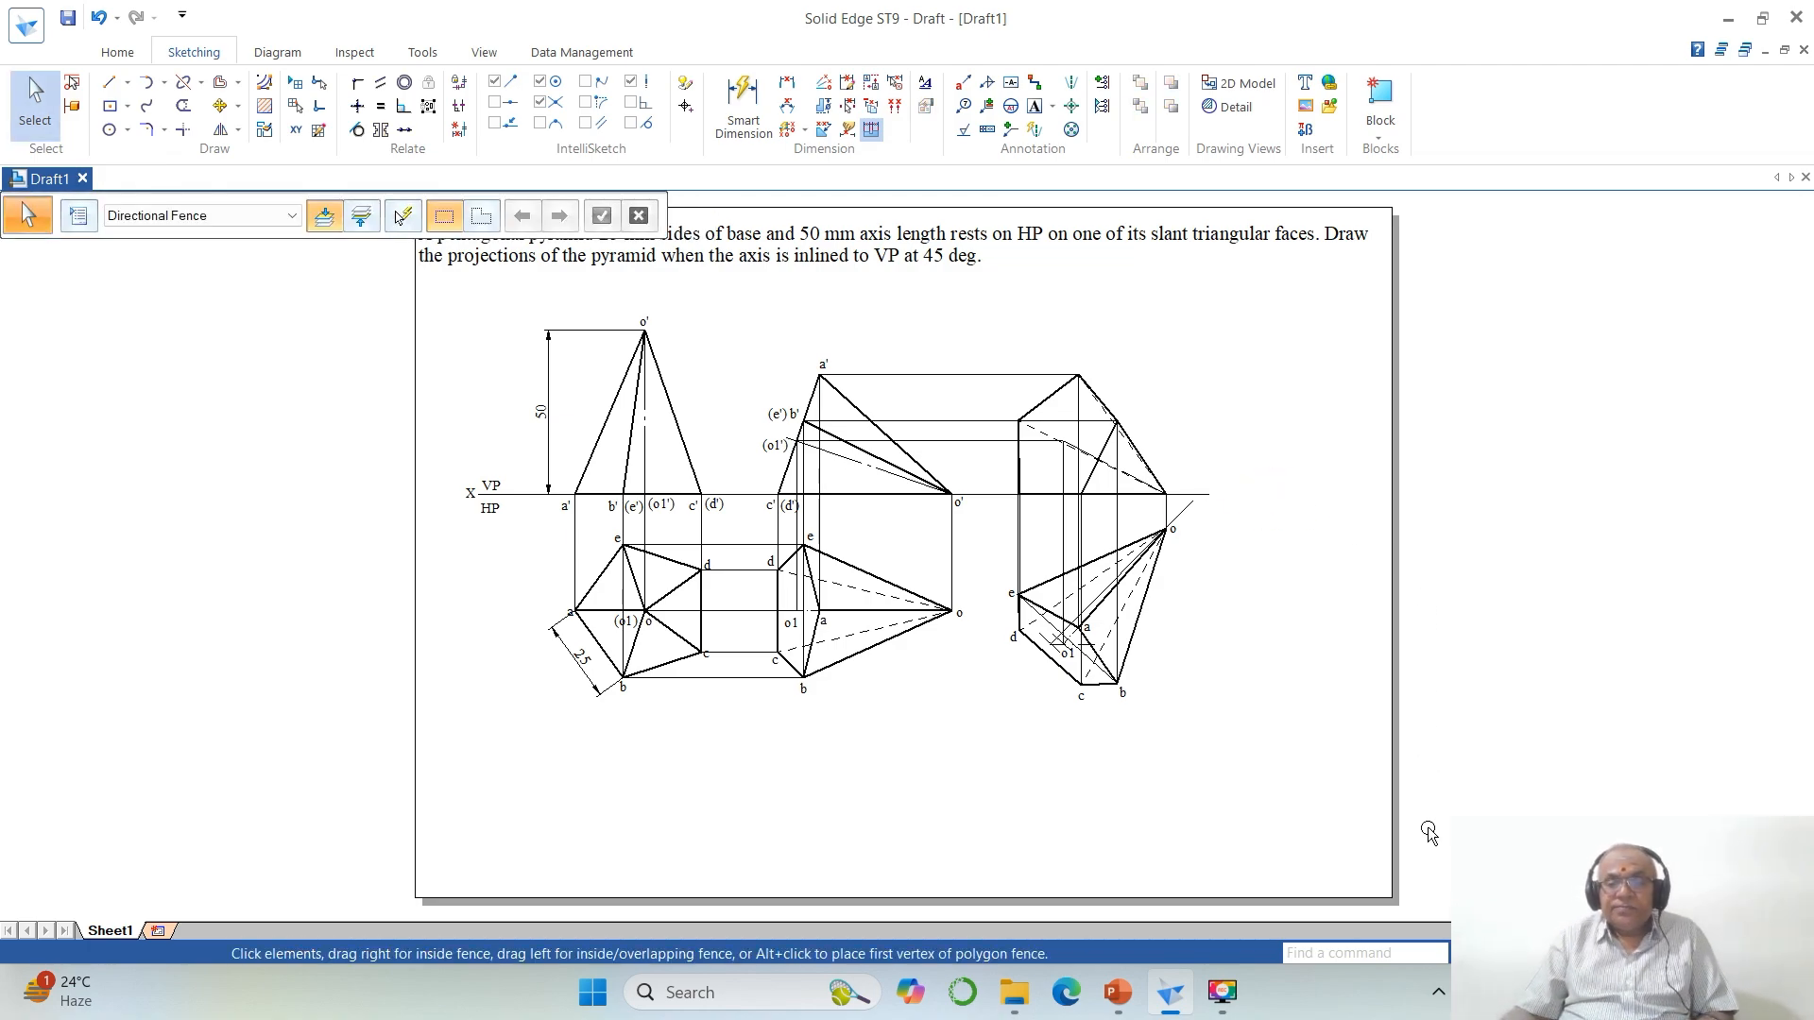
Step: Label the base vertices a', b', c' and d' of the final front view with text
{"action": "left_click", "coordinate": [1540, 952]}
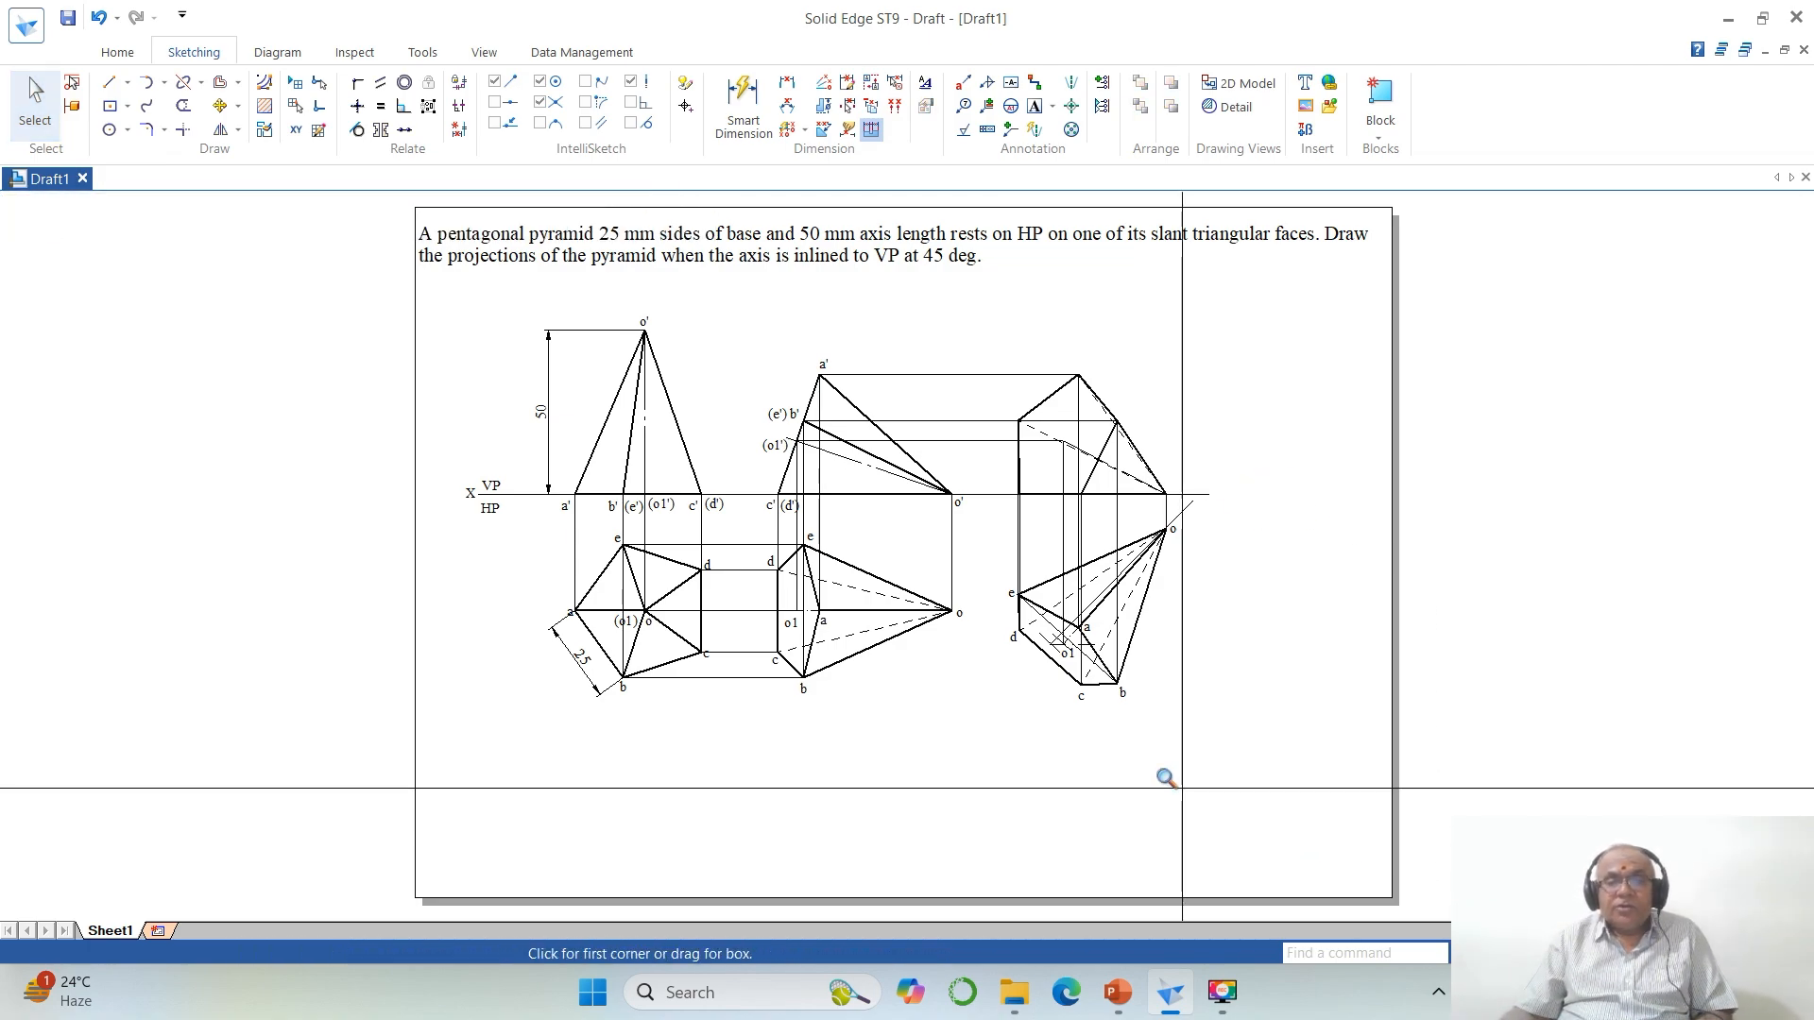
{"action": "left_click", "coordinate": [745, 346]}
{"action": "left_click", "coordinate": [1319, 732]}
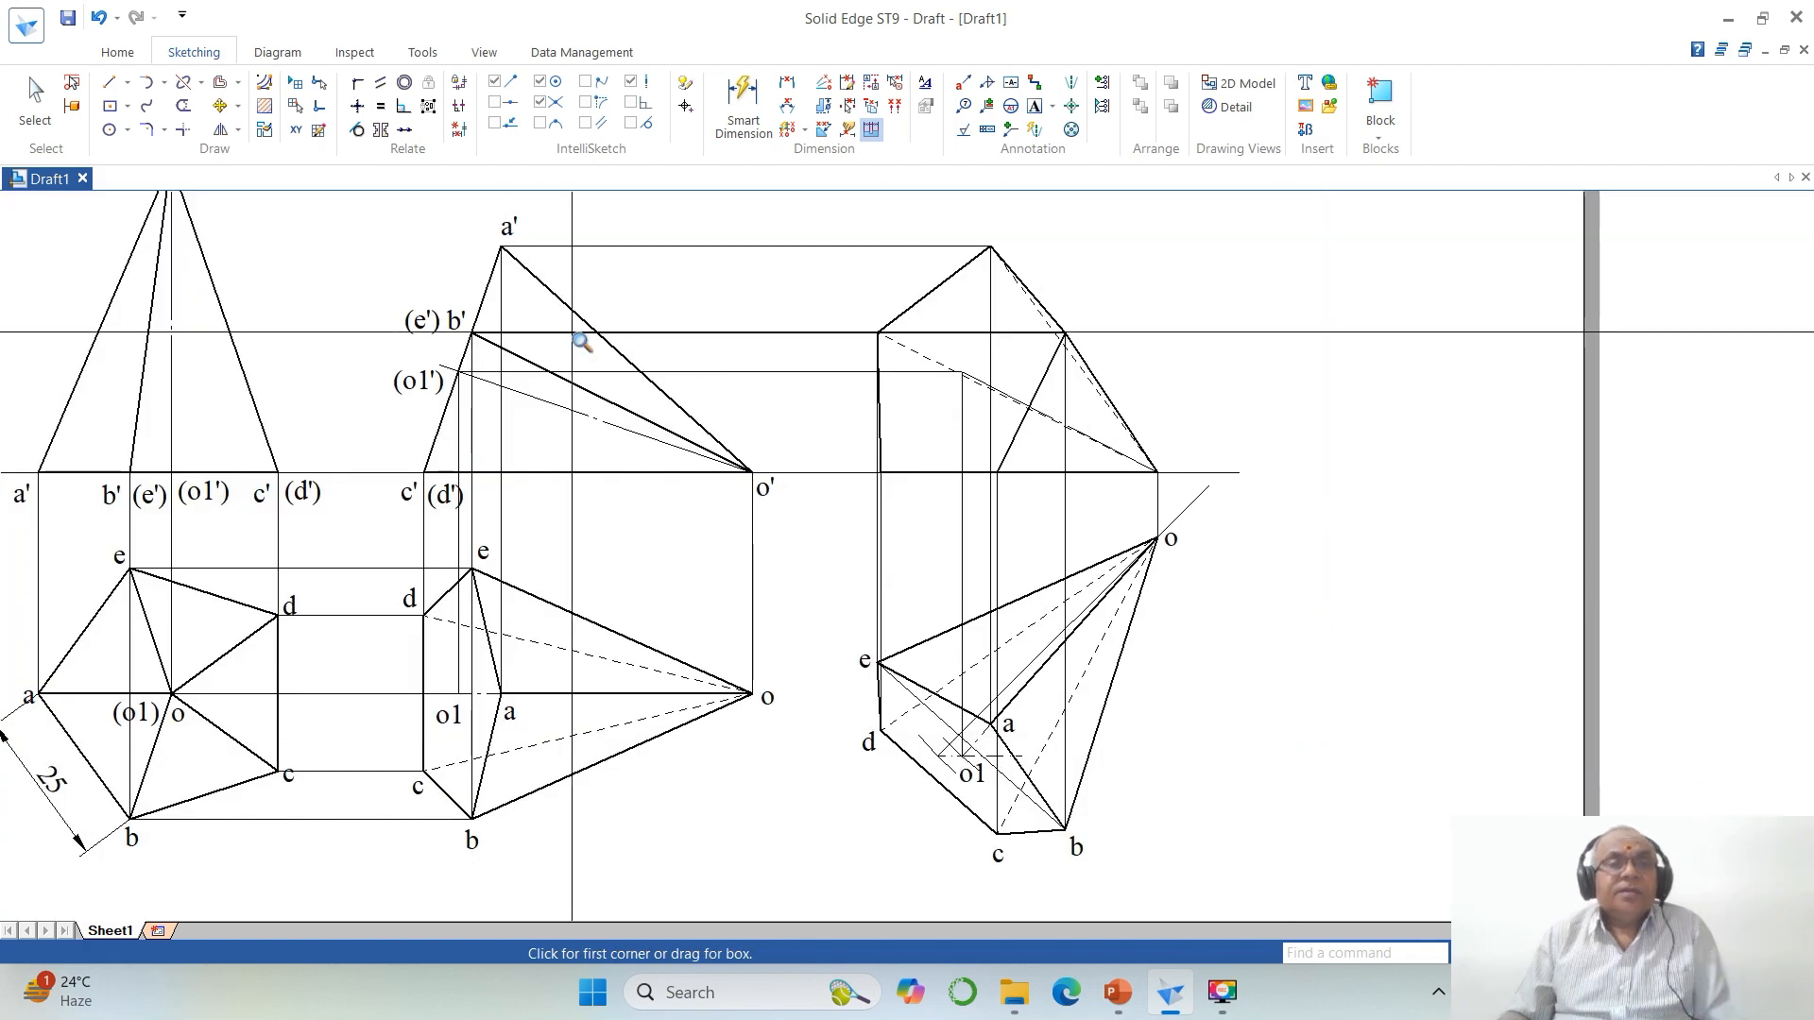
{"action": "left_click", "coordinate": [1034, 106]}
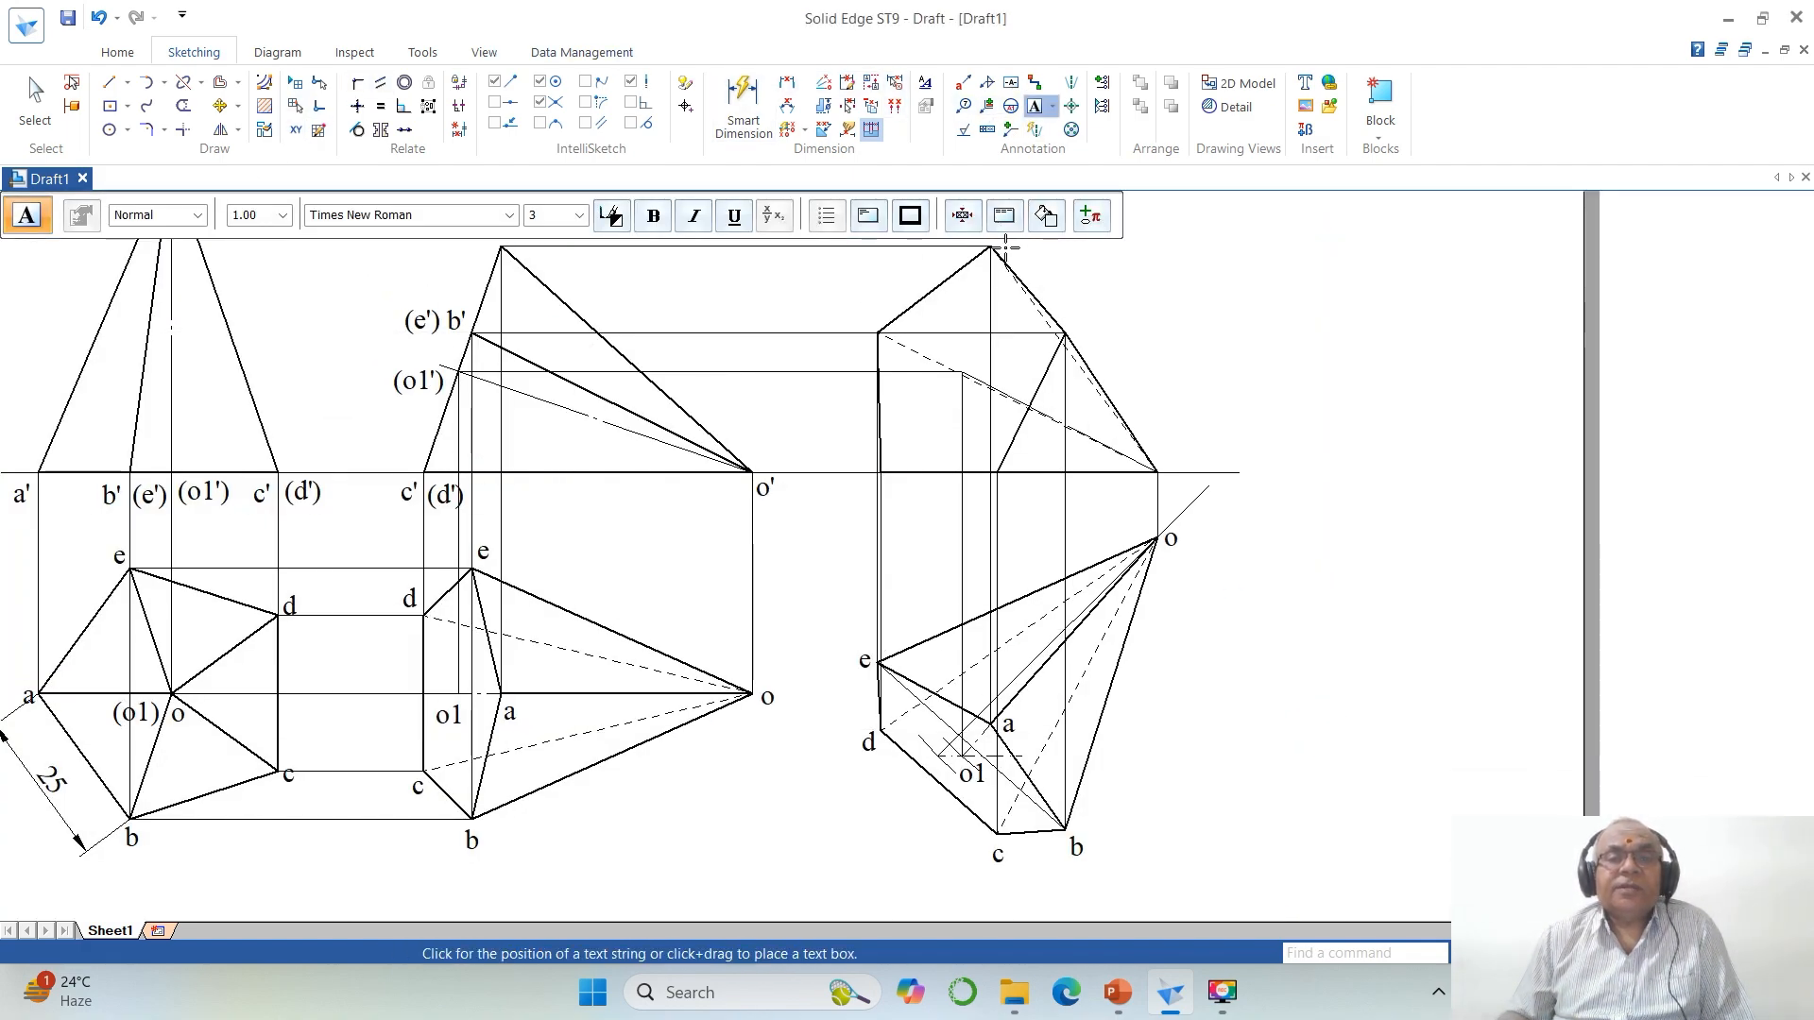
{"action": "left_click", "coordinate": [1007, 247]}
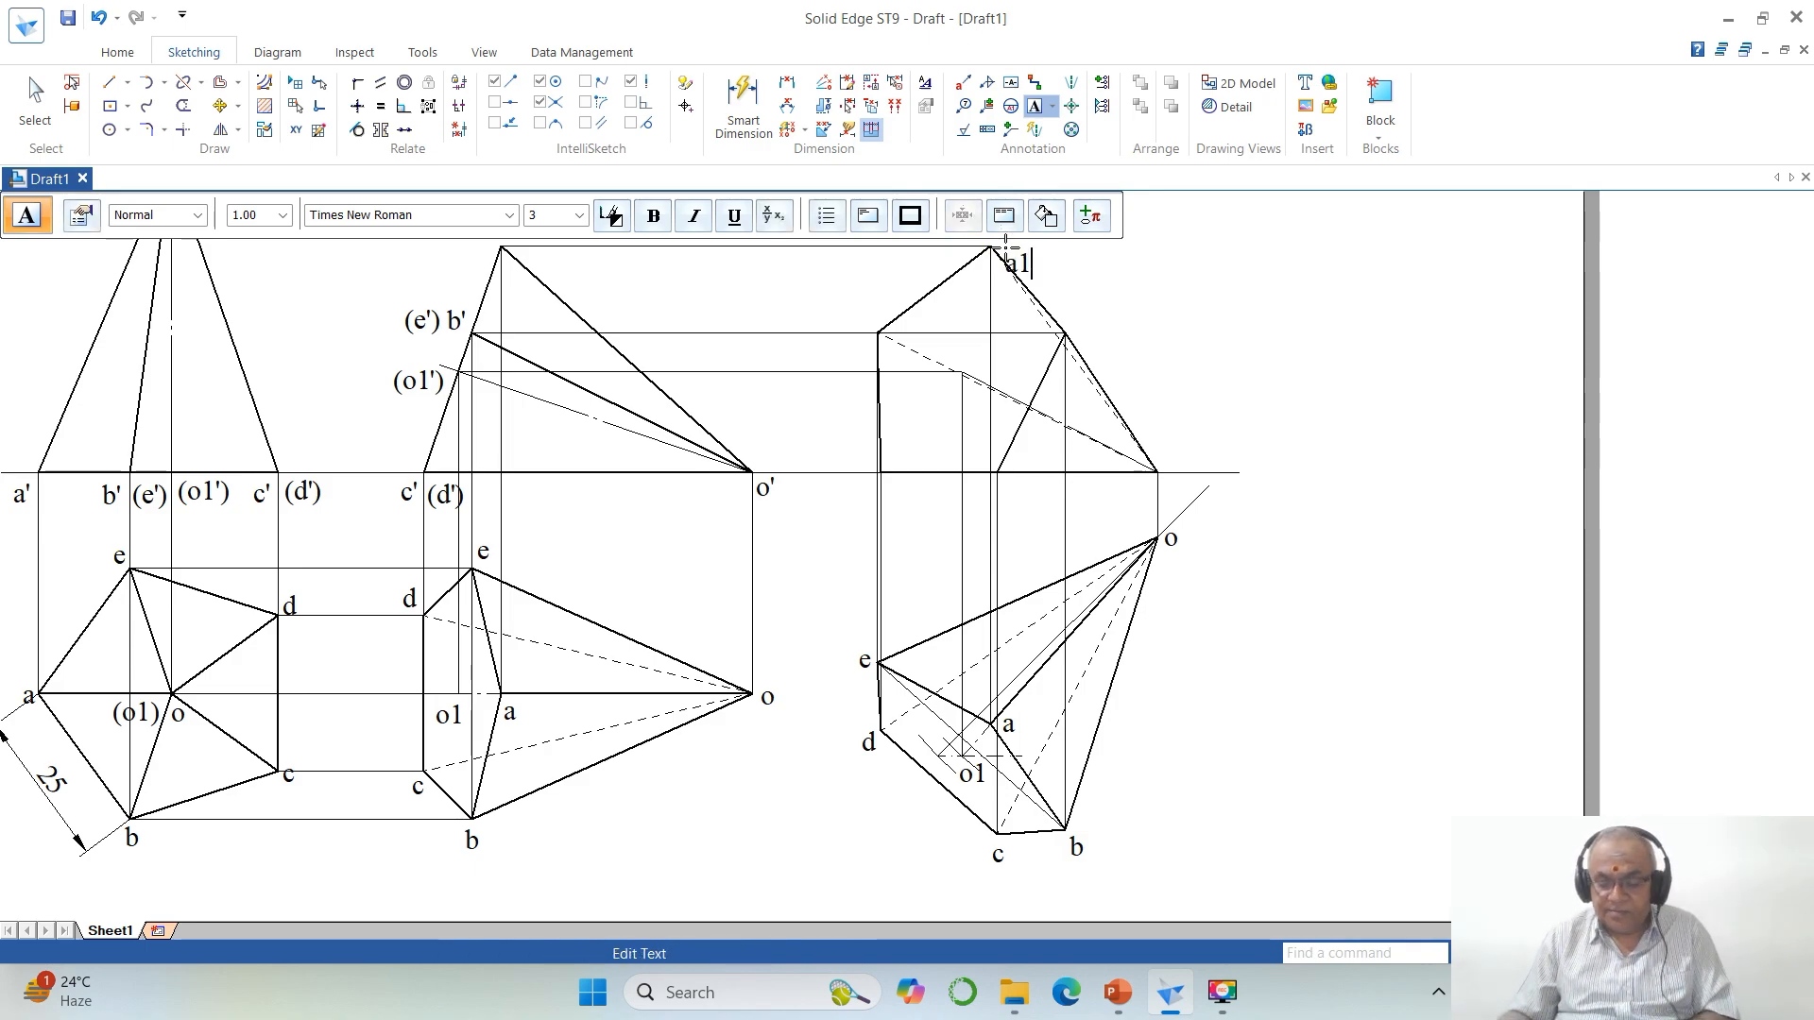
{"action": "type", "text": "a'"}
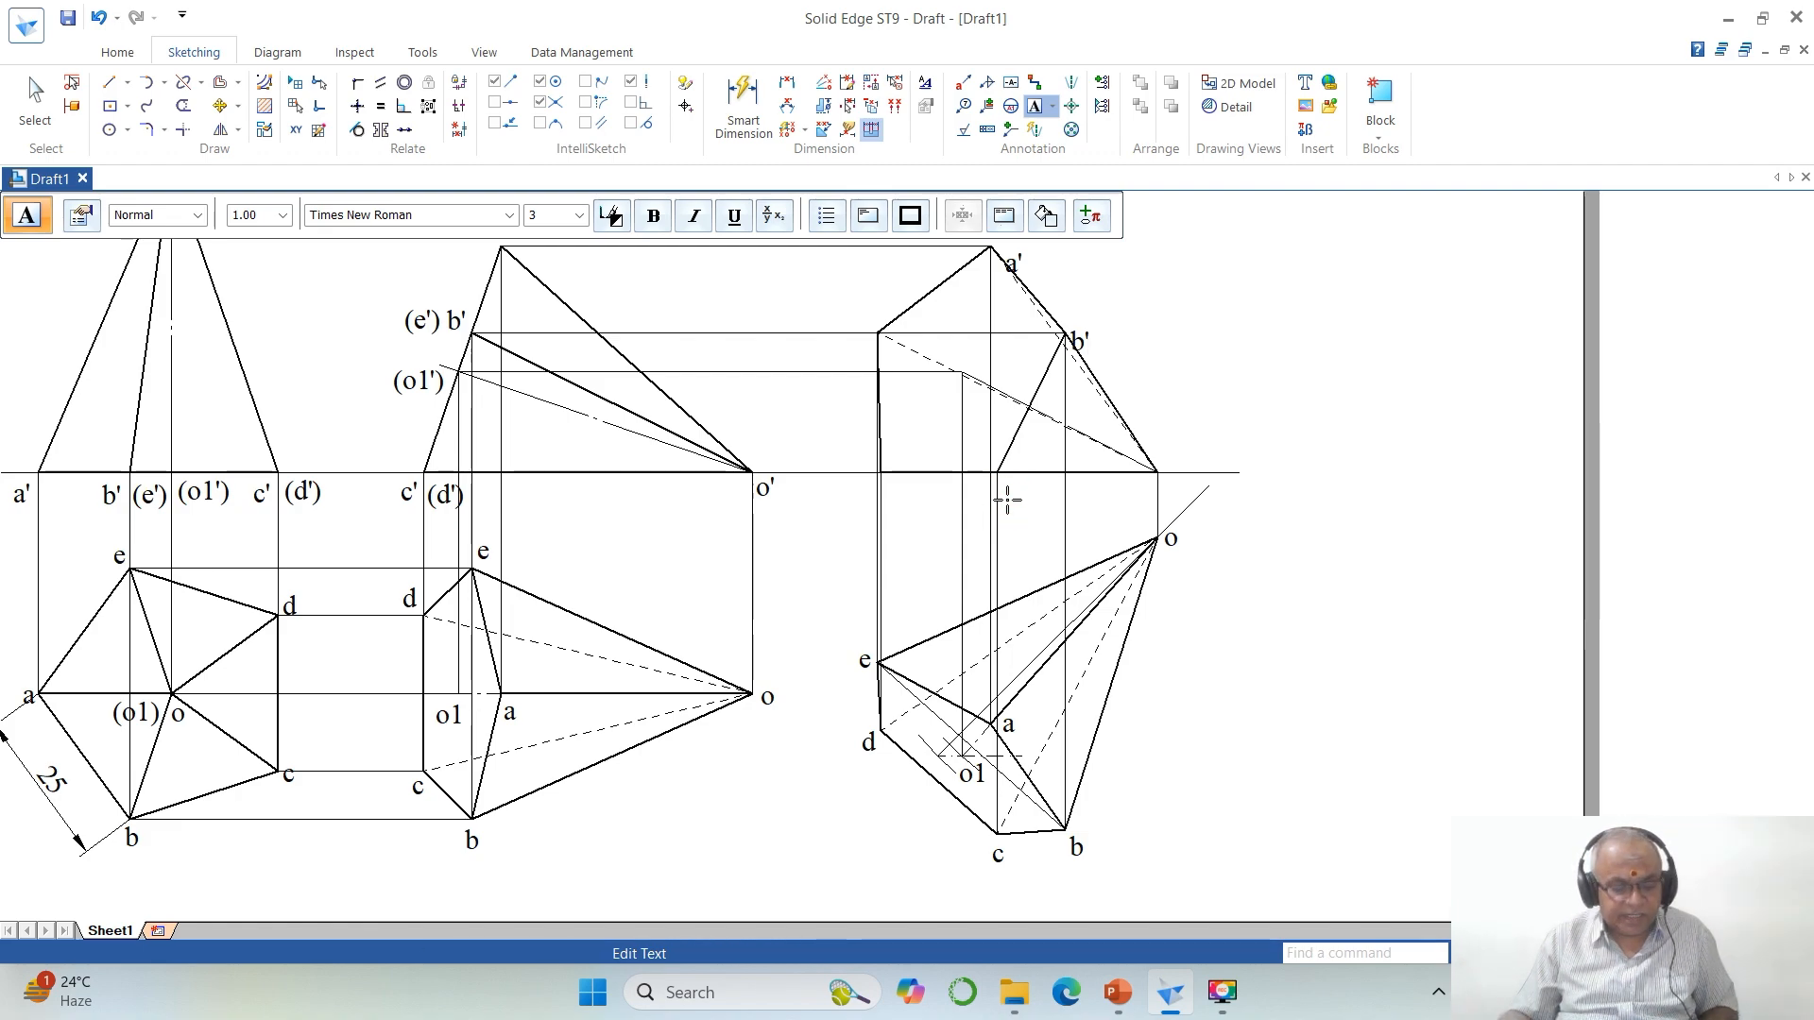
{"action": "type", "text": "c"}
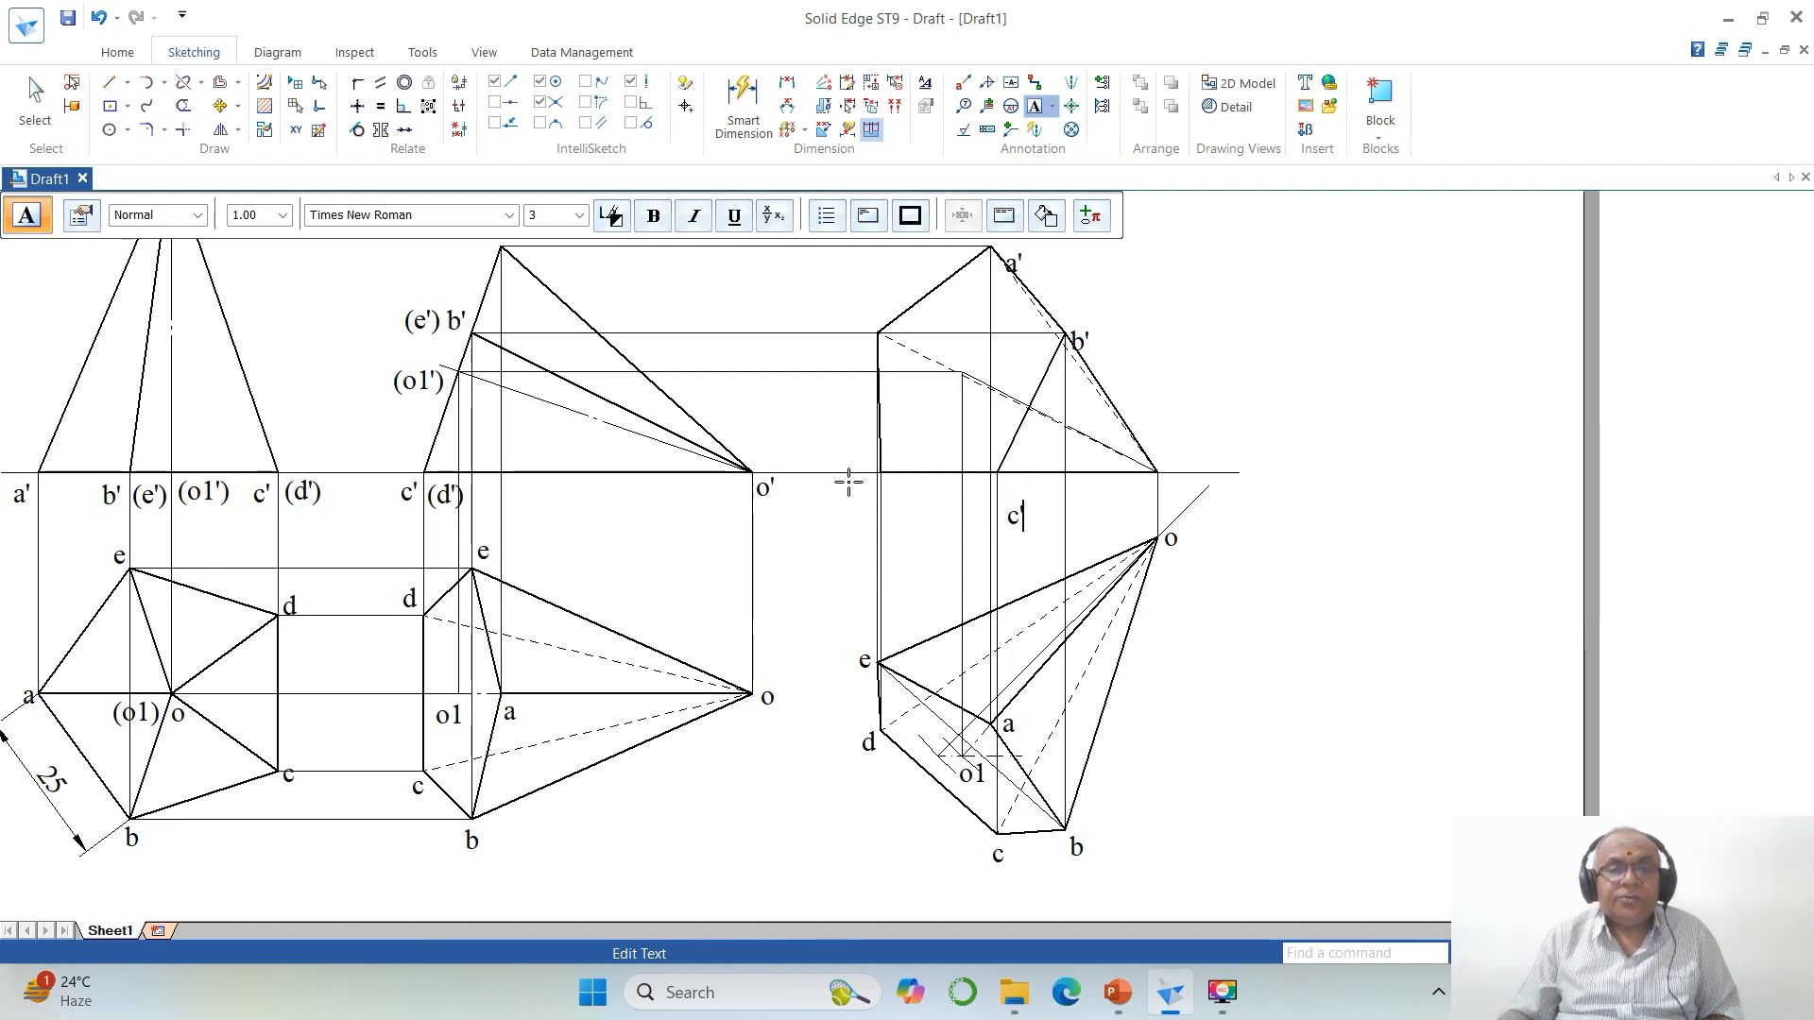
{"action": "left_click", "coordinate": [887, 493]}
{"action": "type", "text": "d"}
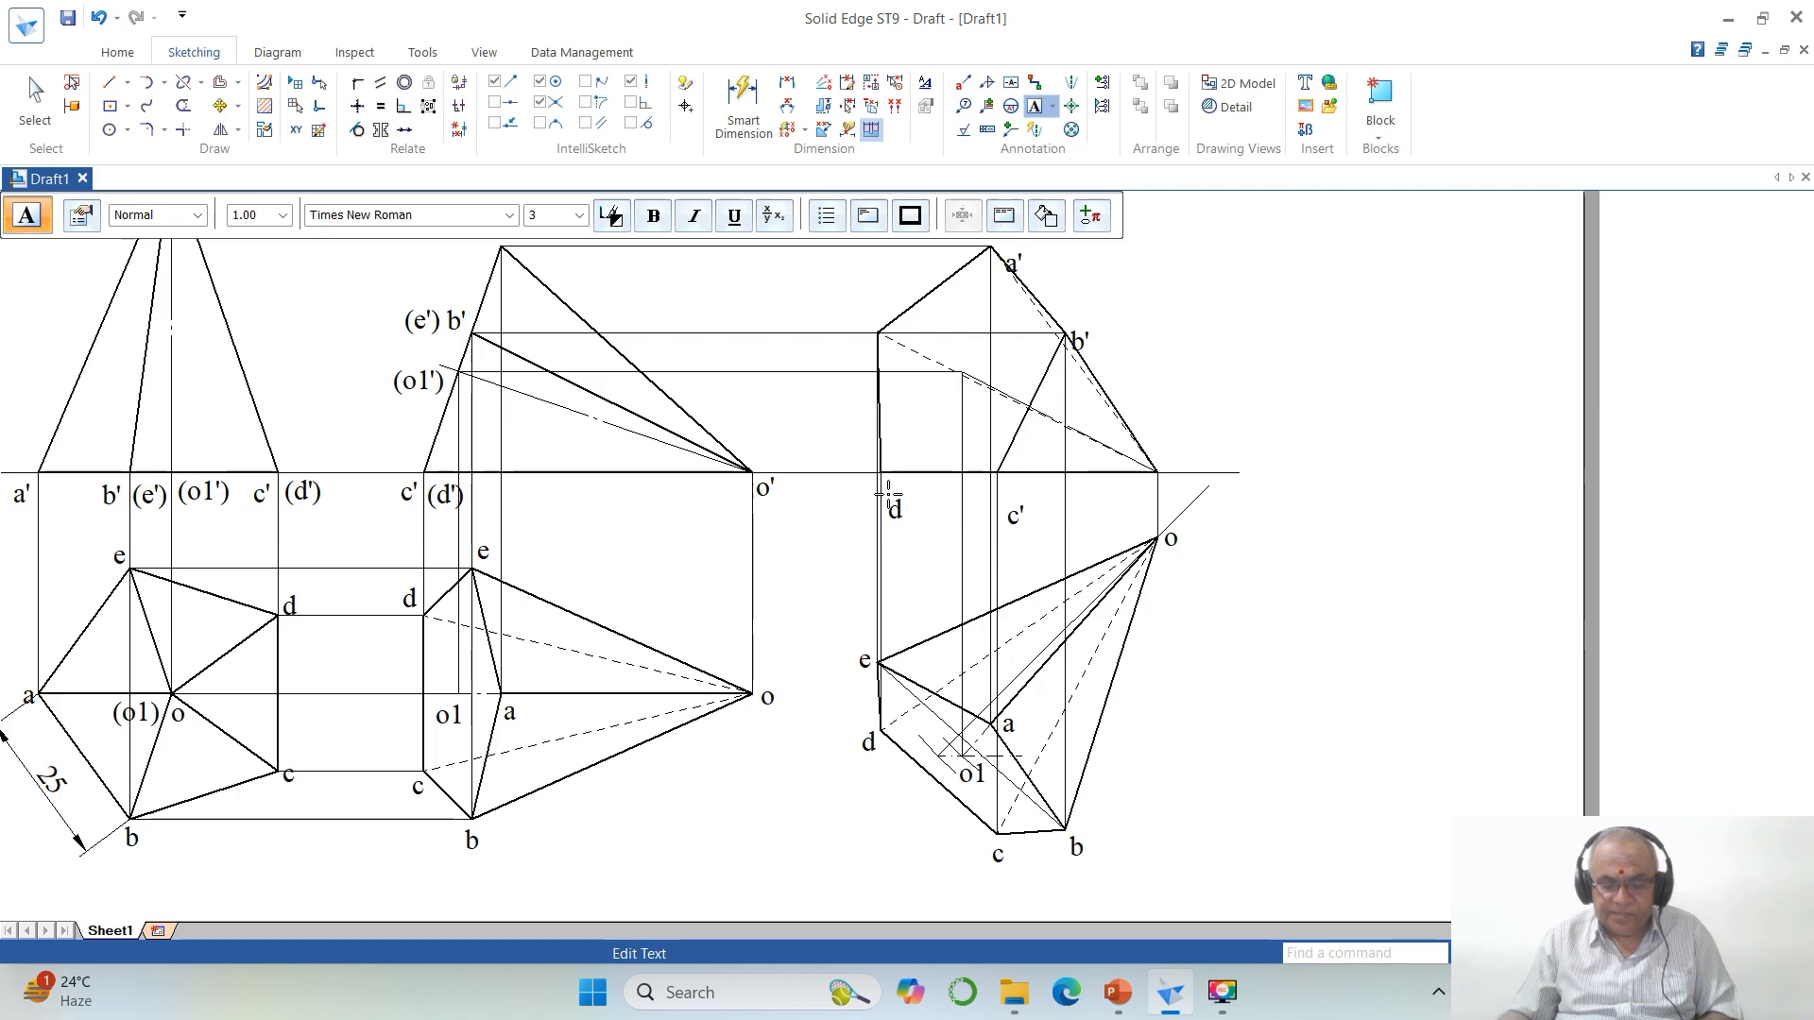
Step: Label vertex e', base centre o1' and apex o' of the final front view
{"action": "left_click", "coordinate": [858, 313]}
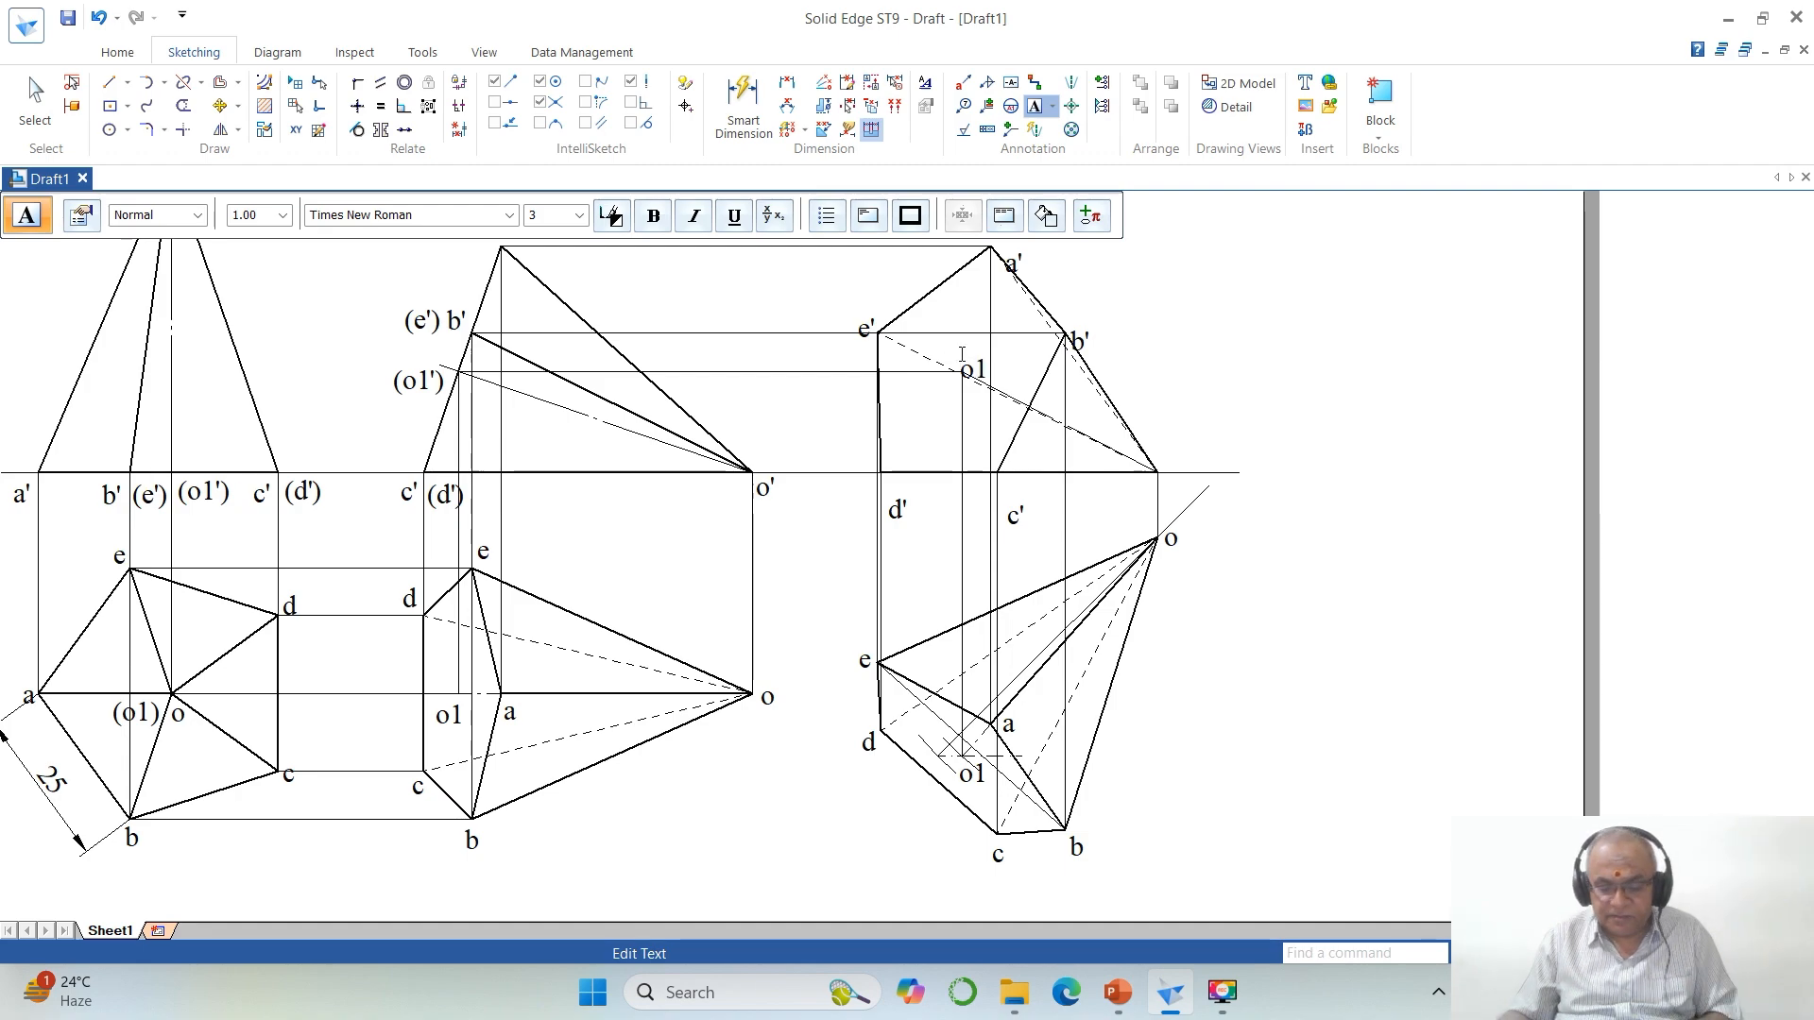
{"action": "type", "text": "'"}
{"action": "left_click", "coordinate": [1162, 457]}
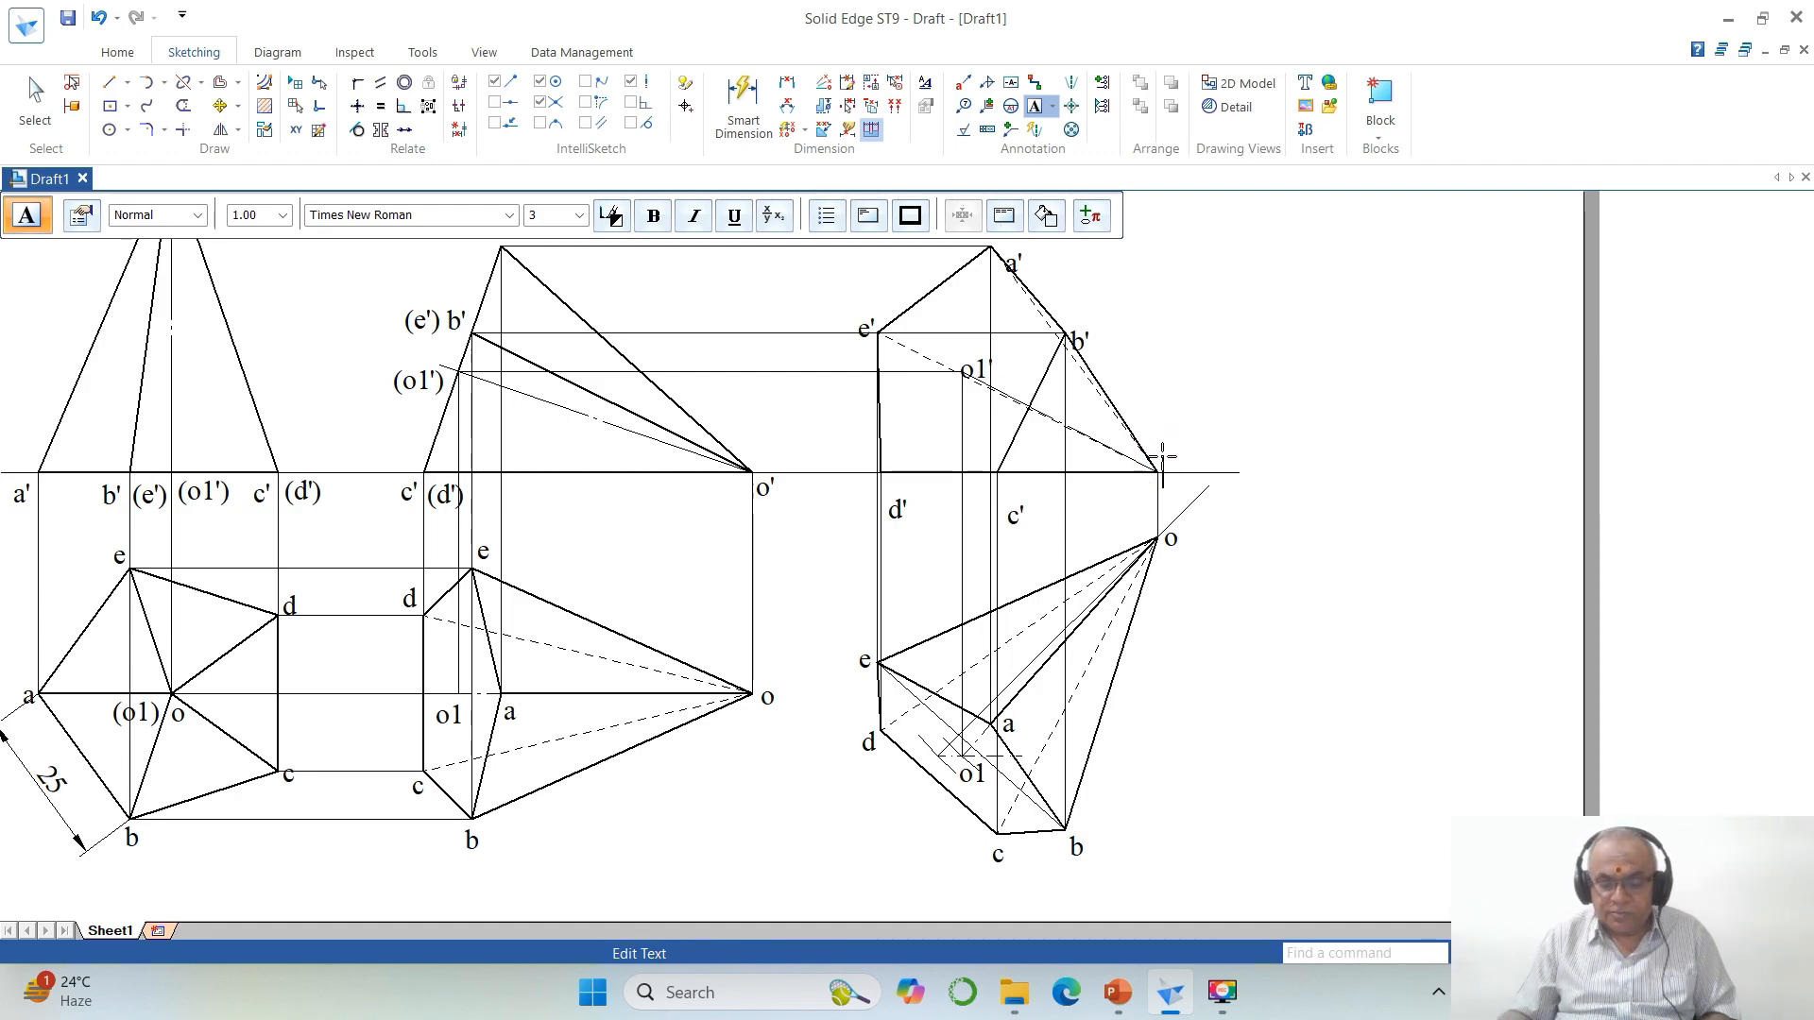
{"action": "type", "text": "o'"}
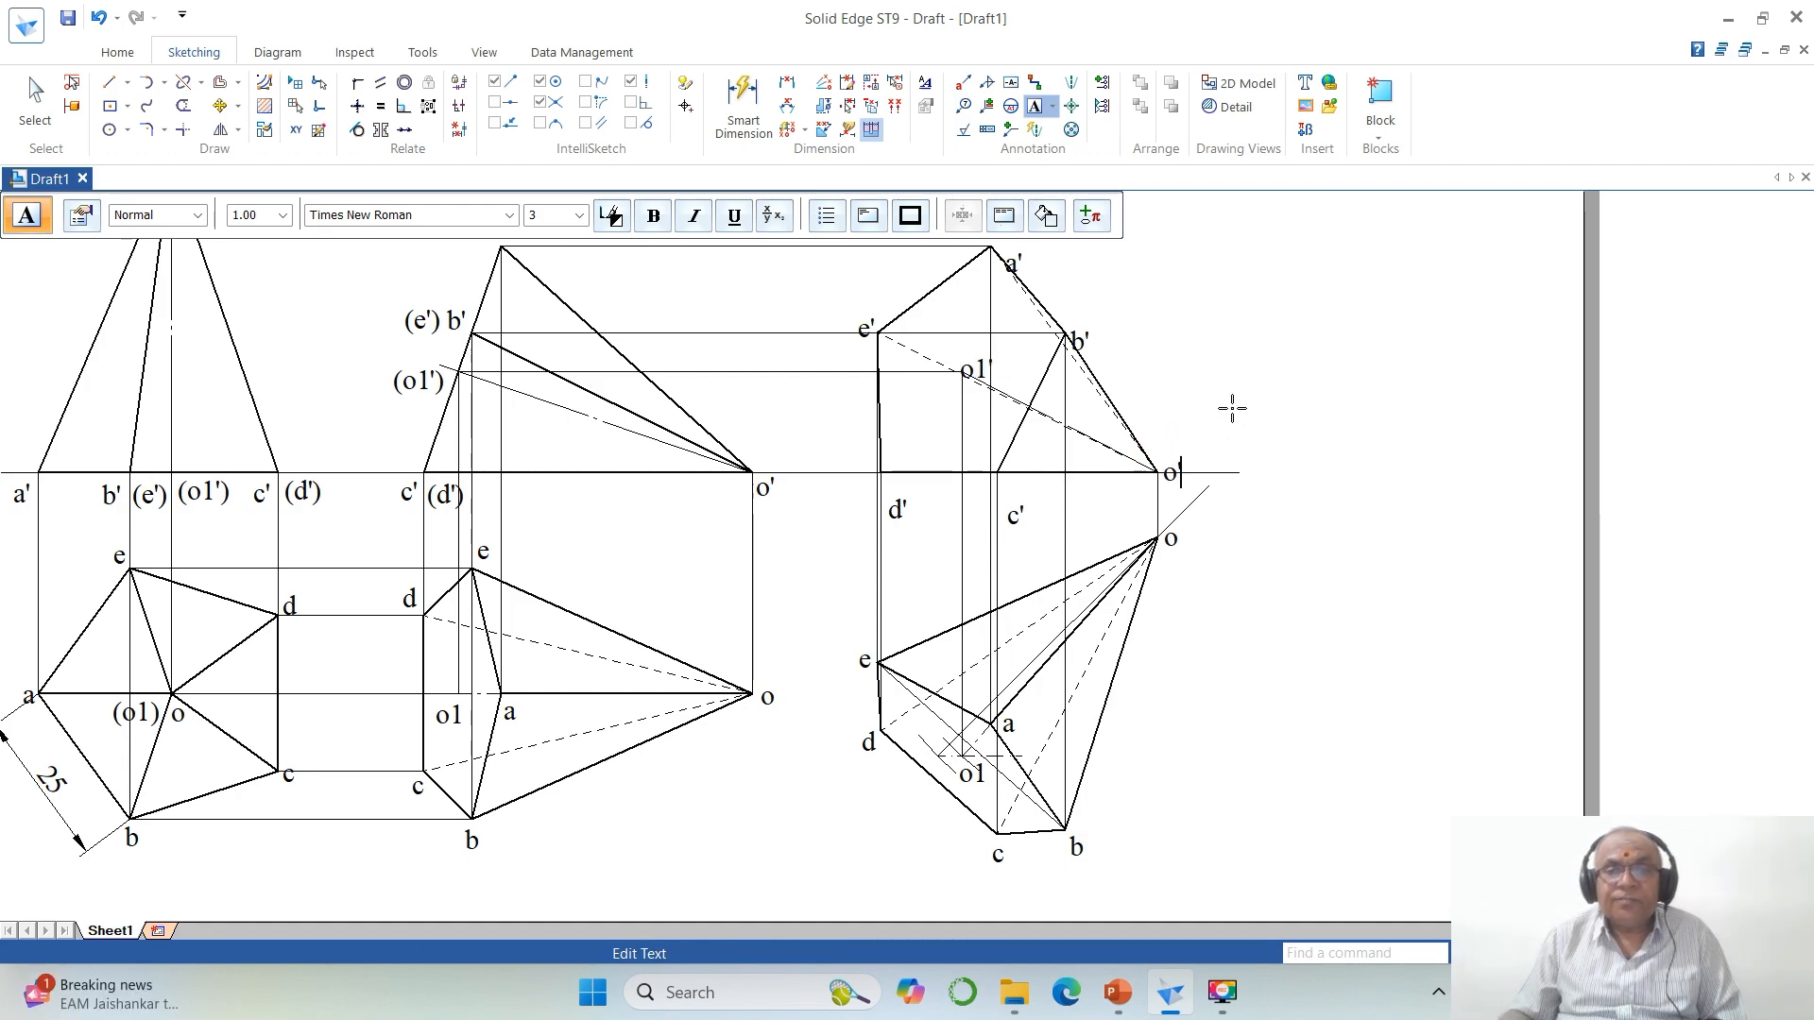
{"action": "key", "text": "Escape"}
Step: Move the a' label of the final front view to just above its vertex, clear of the edges
{"action": "left_click", "coordinate": [1519, 952]}
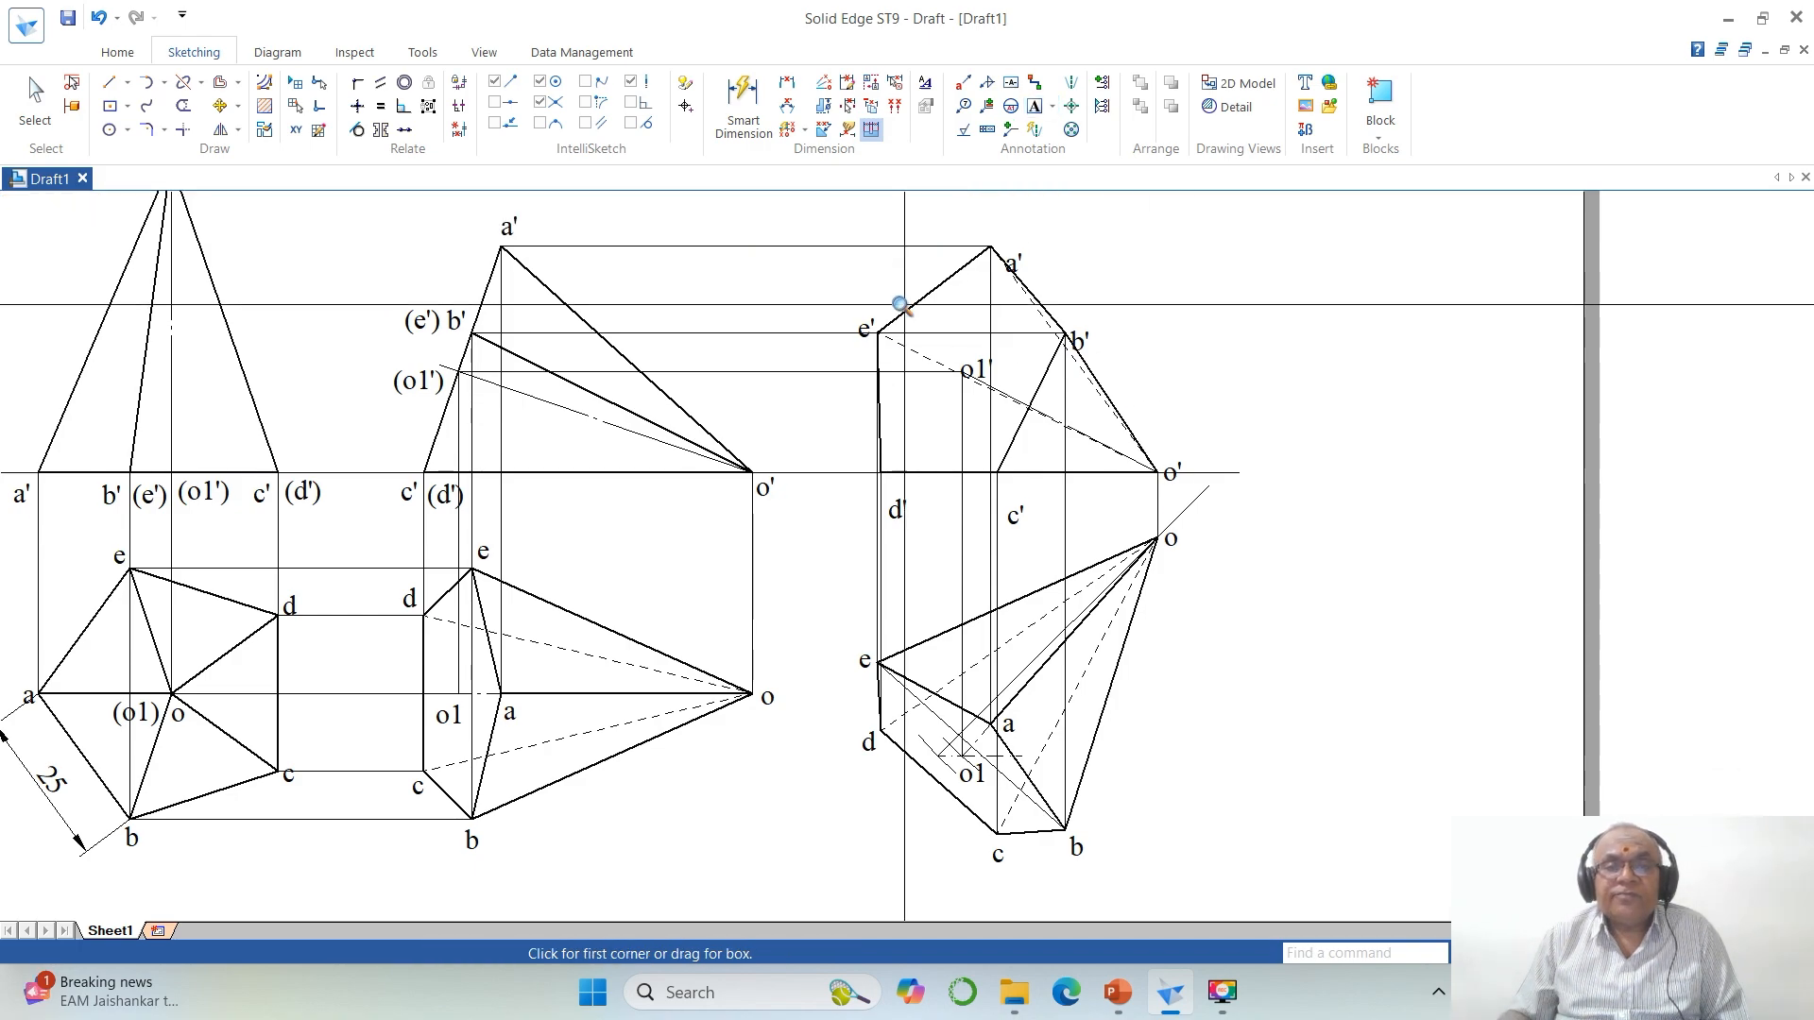
{"action": "left_click", "coordinate": [832, 202]}
{"action": "left_click", "coordinate": [1329, 553]}
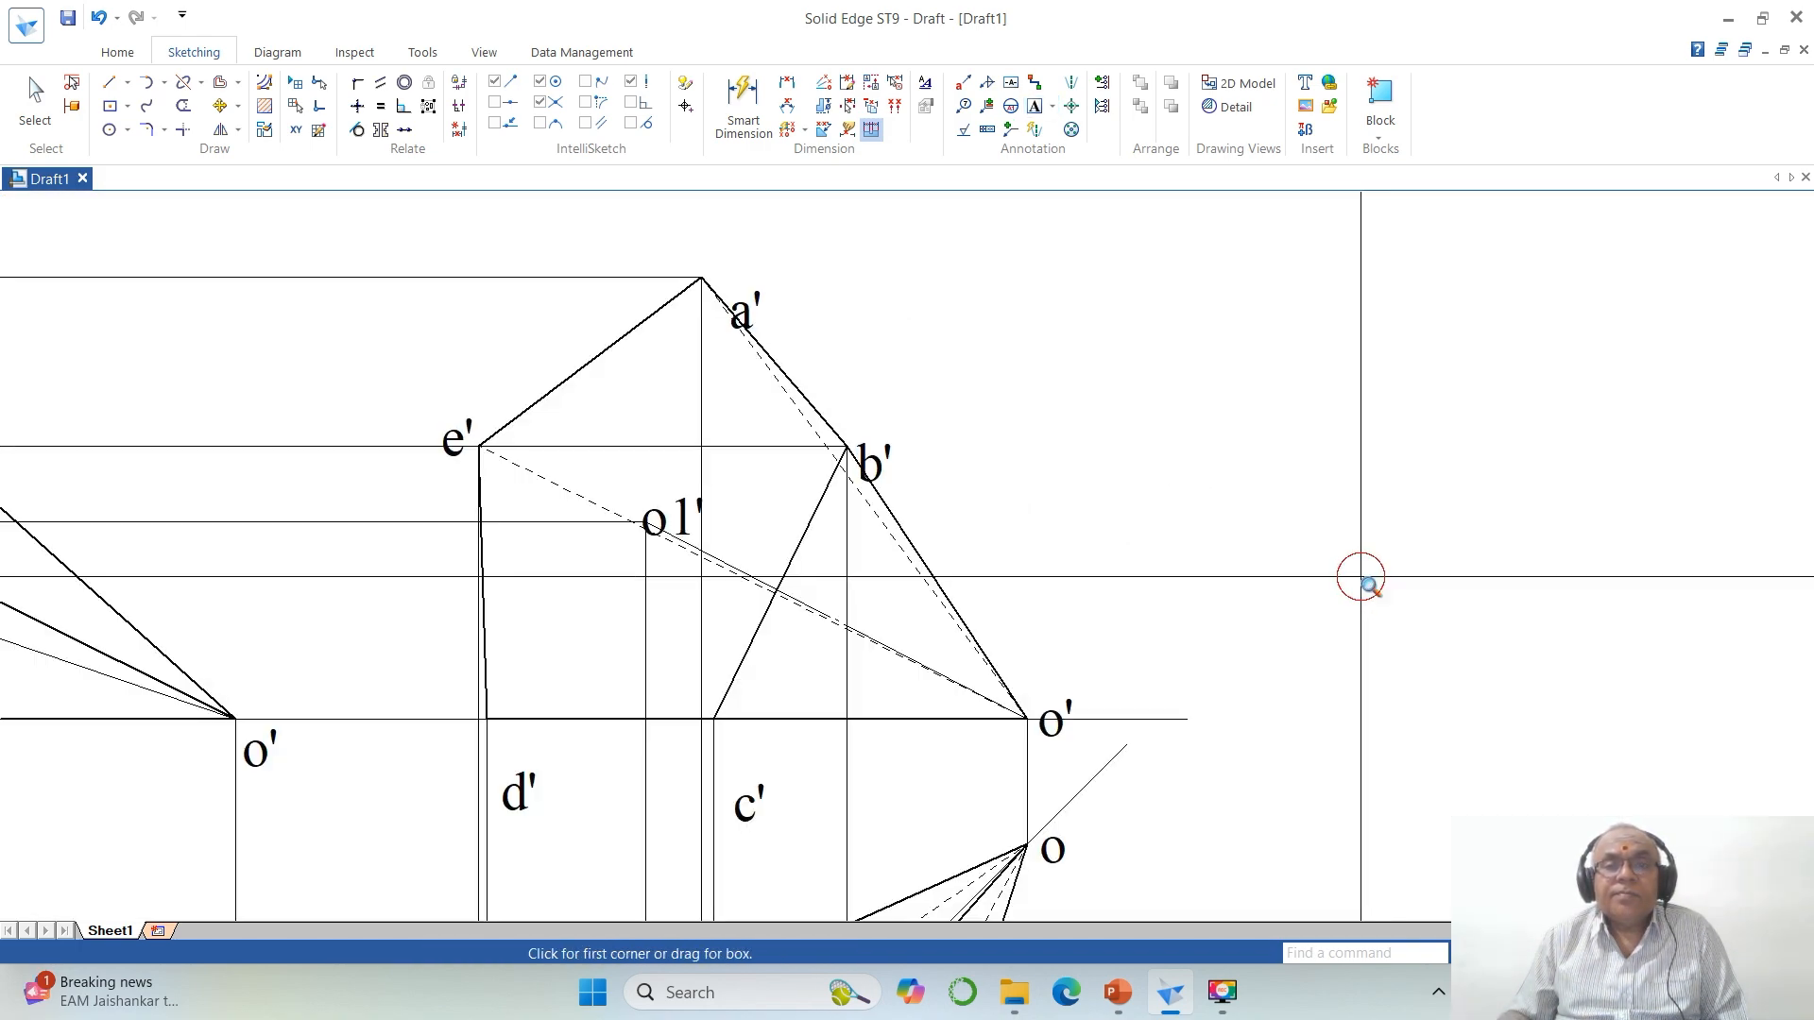
{"action": "left_click", "coordinate": [227, 112]}
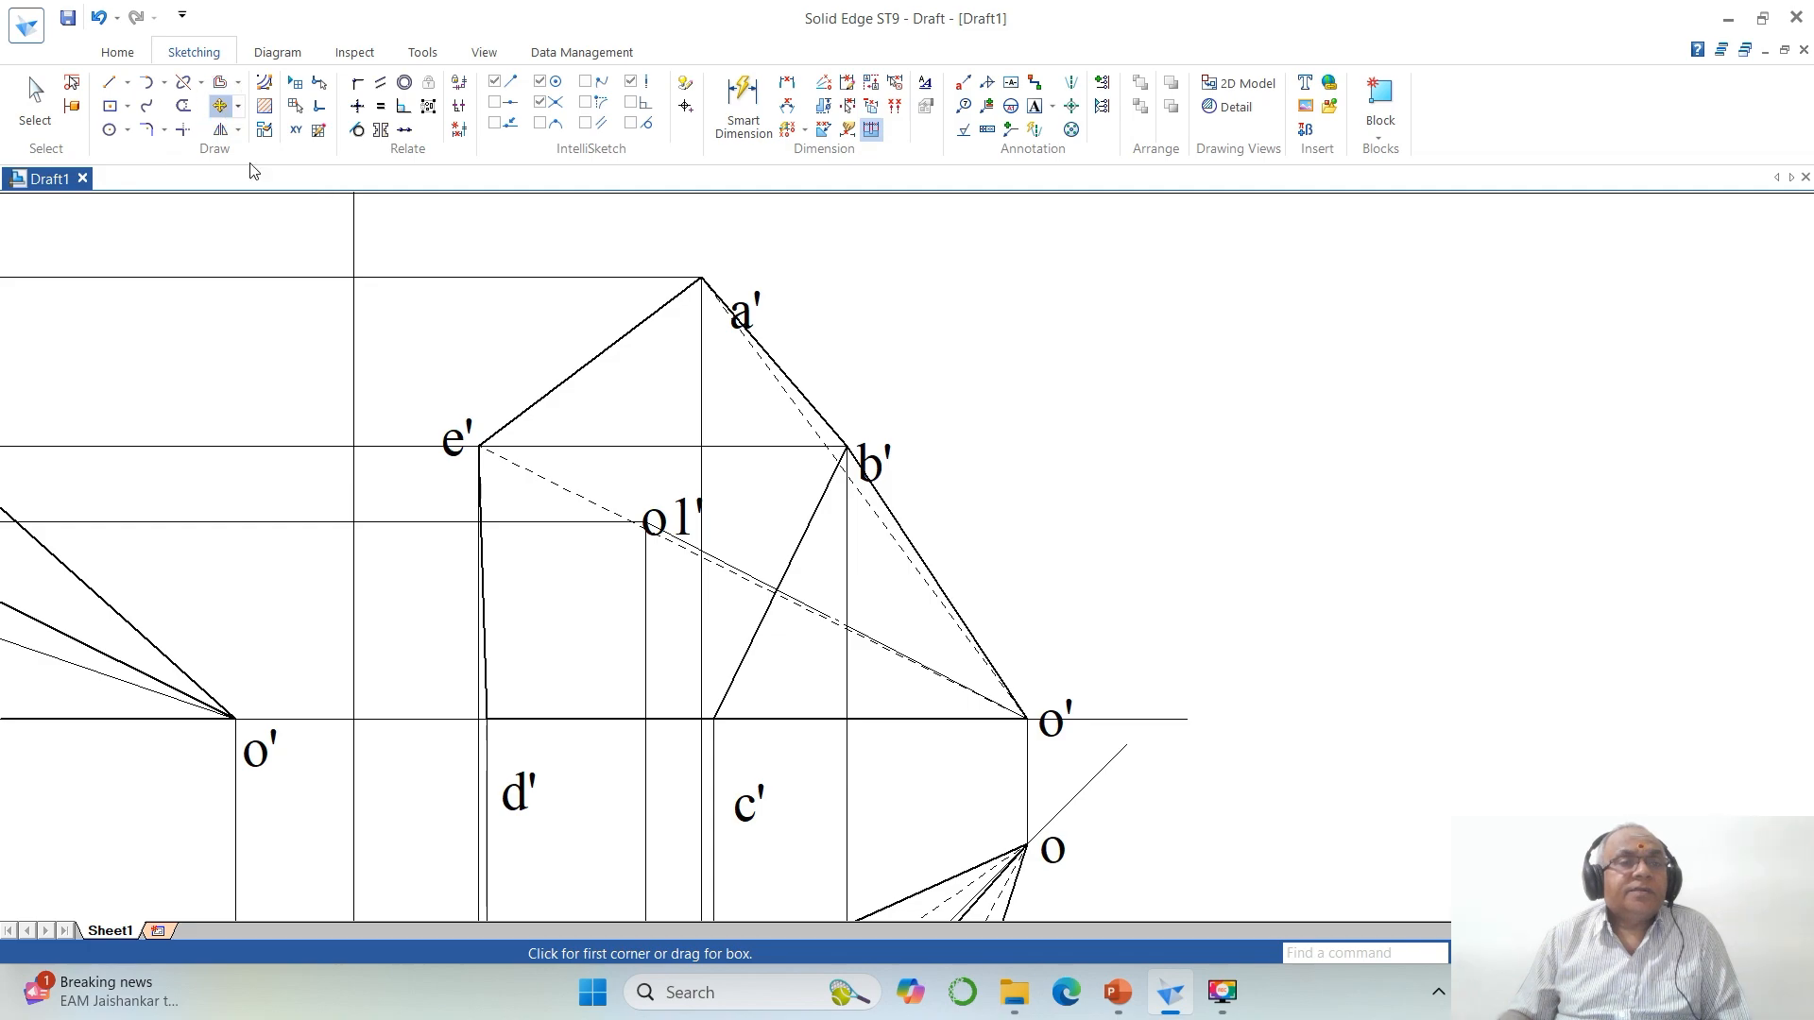
{"action": "left_click", "coordinate": [751, 297]}
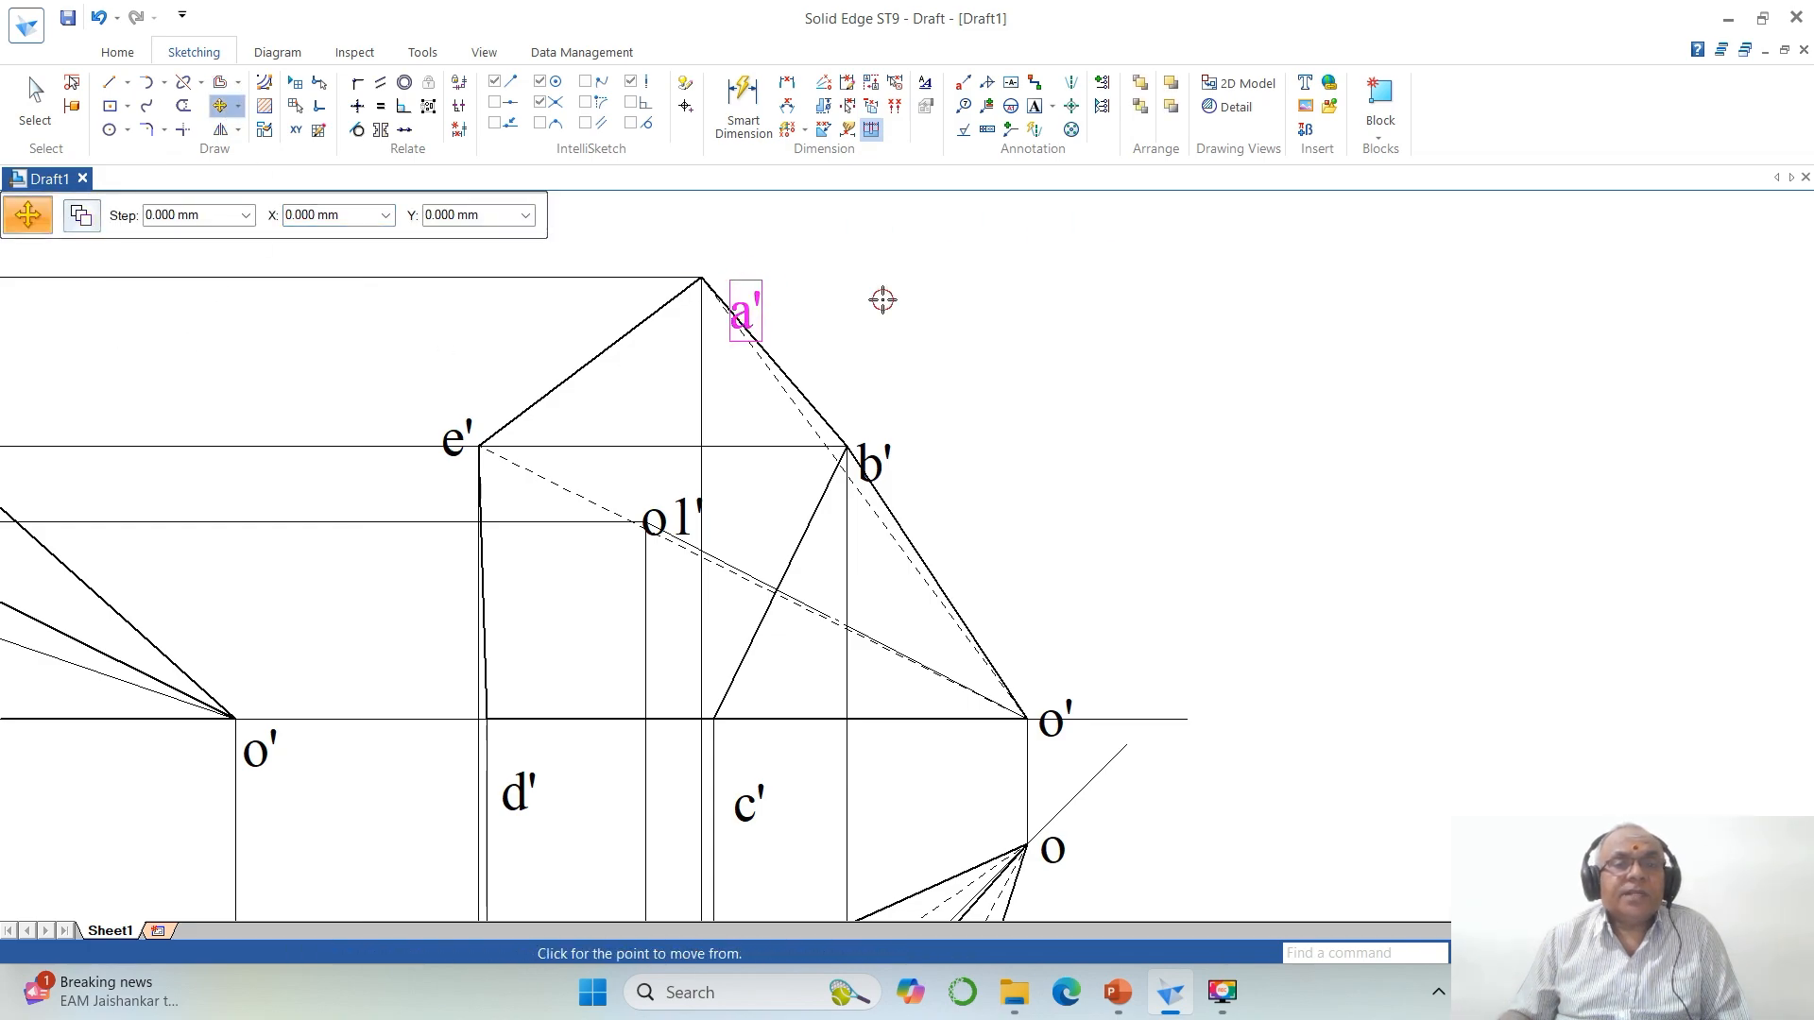
{"action": "left_click", "coordinate": [879, 299]}
{"action": "left_click", "coordinate": [844, 237]}
Step: Move the b' and o' labels of the final front view above their vertices, clear of the slant edges and XY line
{"action": "left_click", "coordinate": [914, 452]}
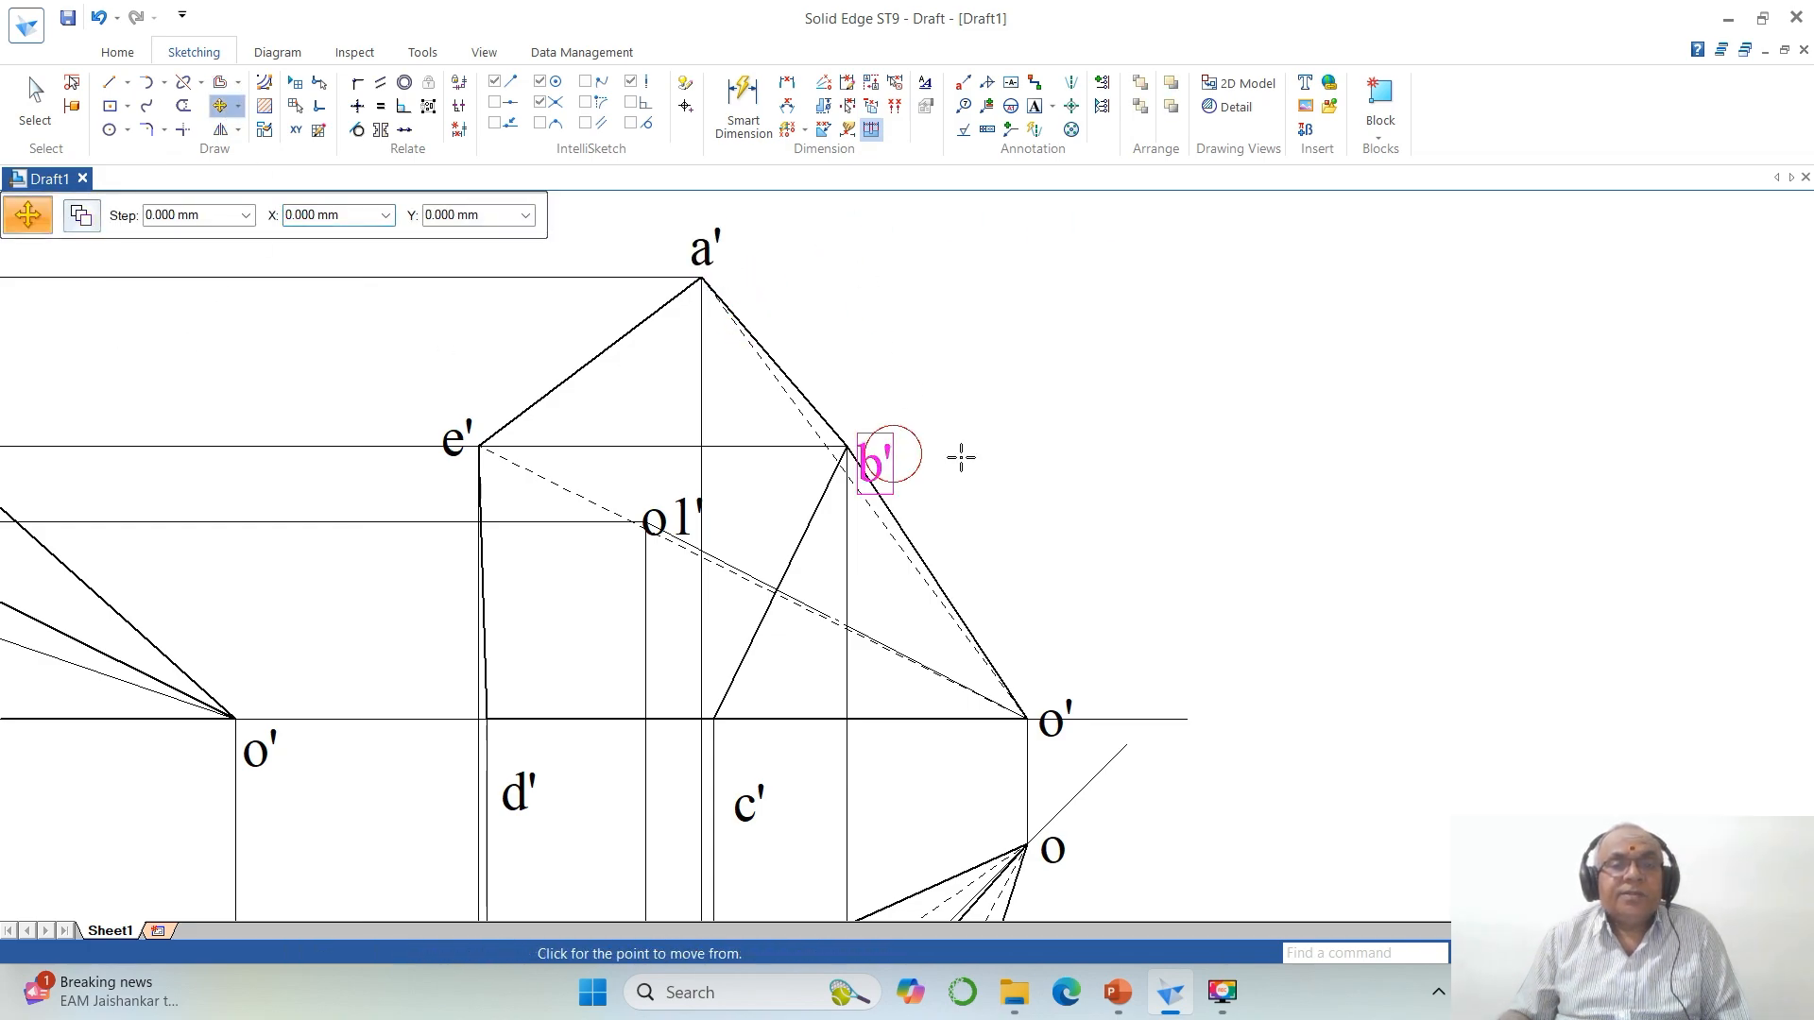
{"action": "left_click", "coordinate": [960, 454]}
{"action": "left_click", "coordinate": [955, 417]}
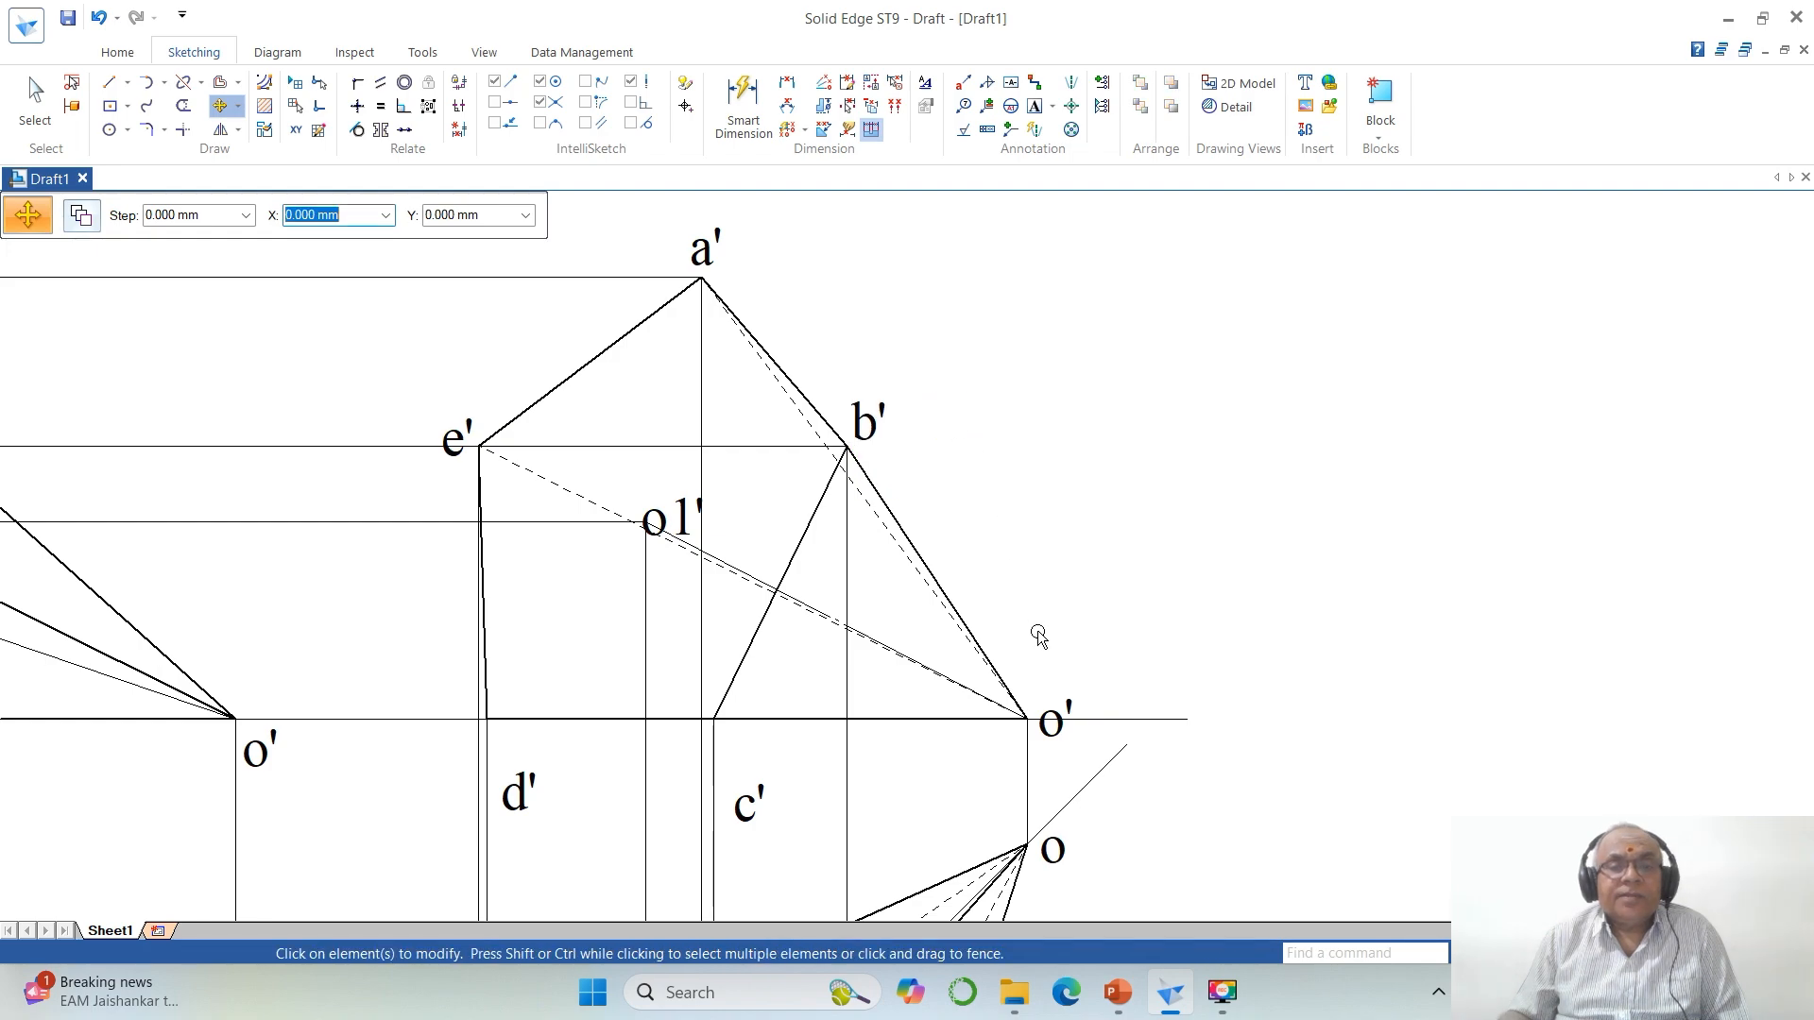
{"action": "left_click", "coordinate": [1061, 720]}
{"action": "left_click", "coordinate": [1117, 657]}
{"action": "left_click", "coordinate": [1108, 630]}
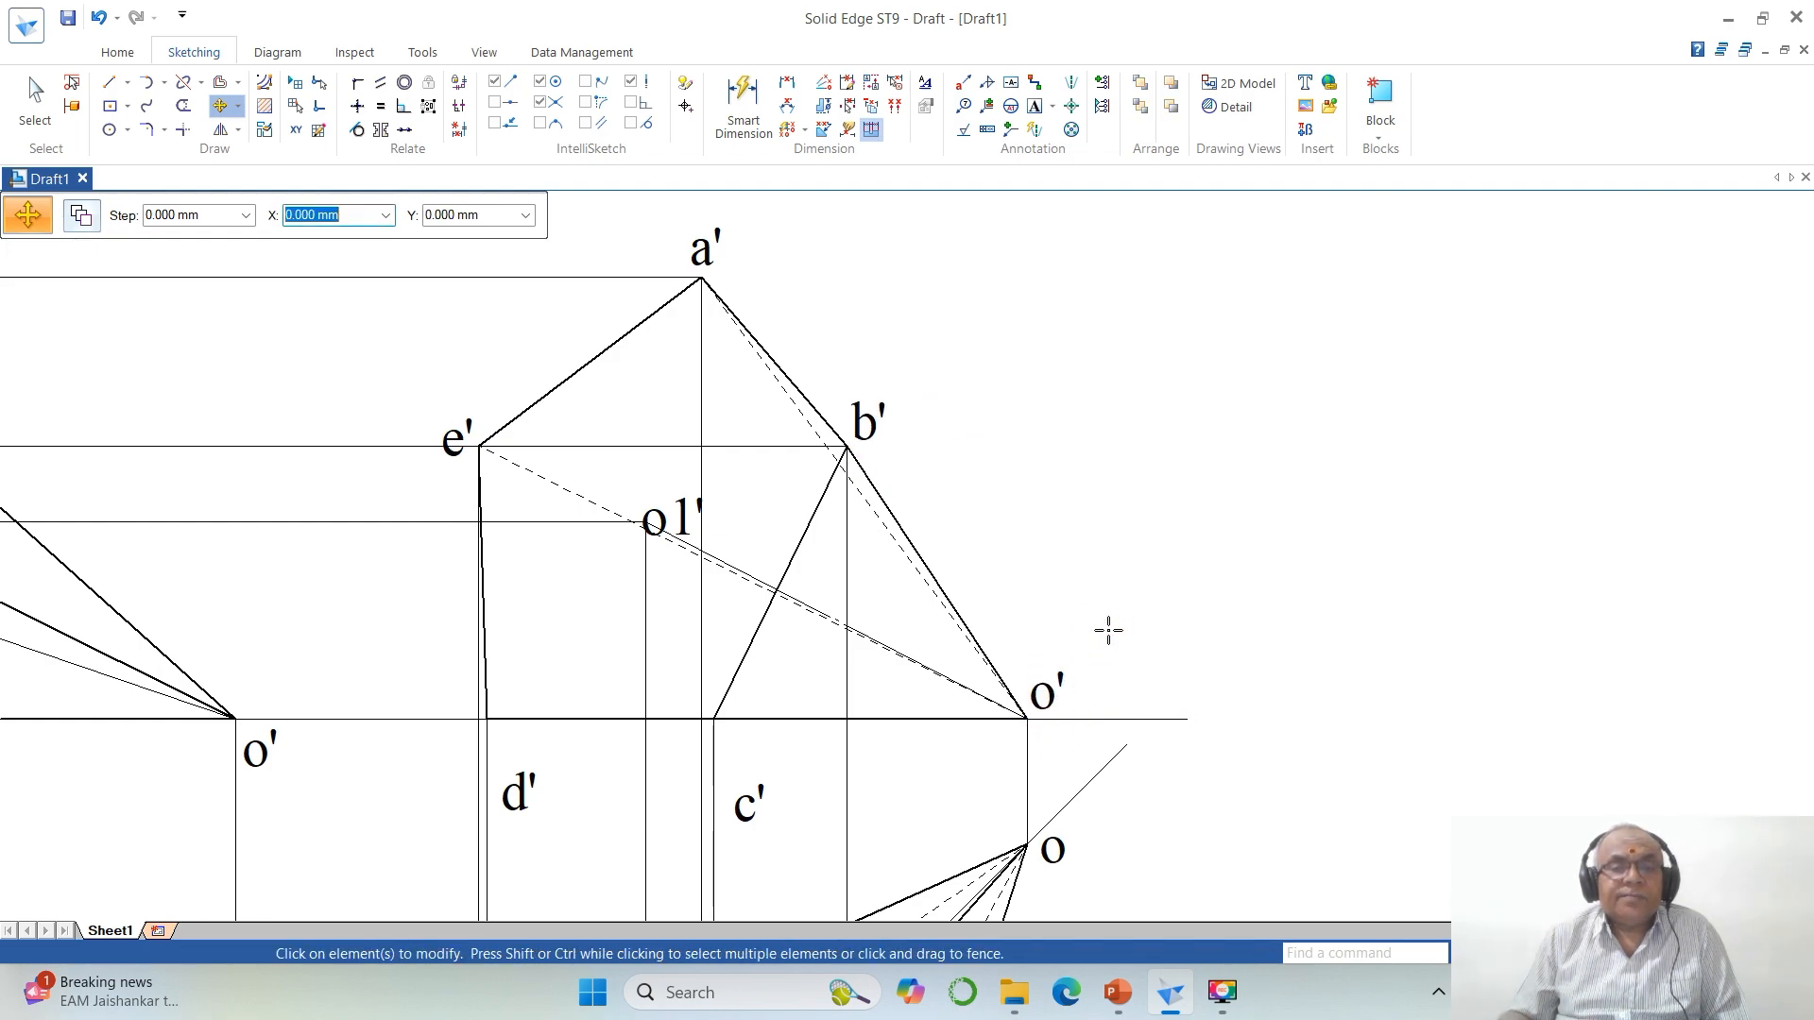
Step: Move the c' and d' labels of the final front view up to just below the XY line
{"action": "left_click", "coordinate": [773, 784]}
{"action": "left_click", "coordinate": [805, 789]}
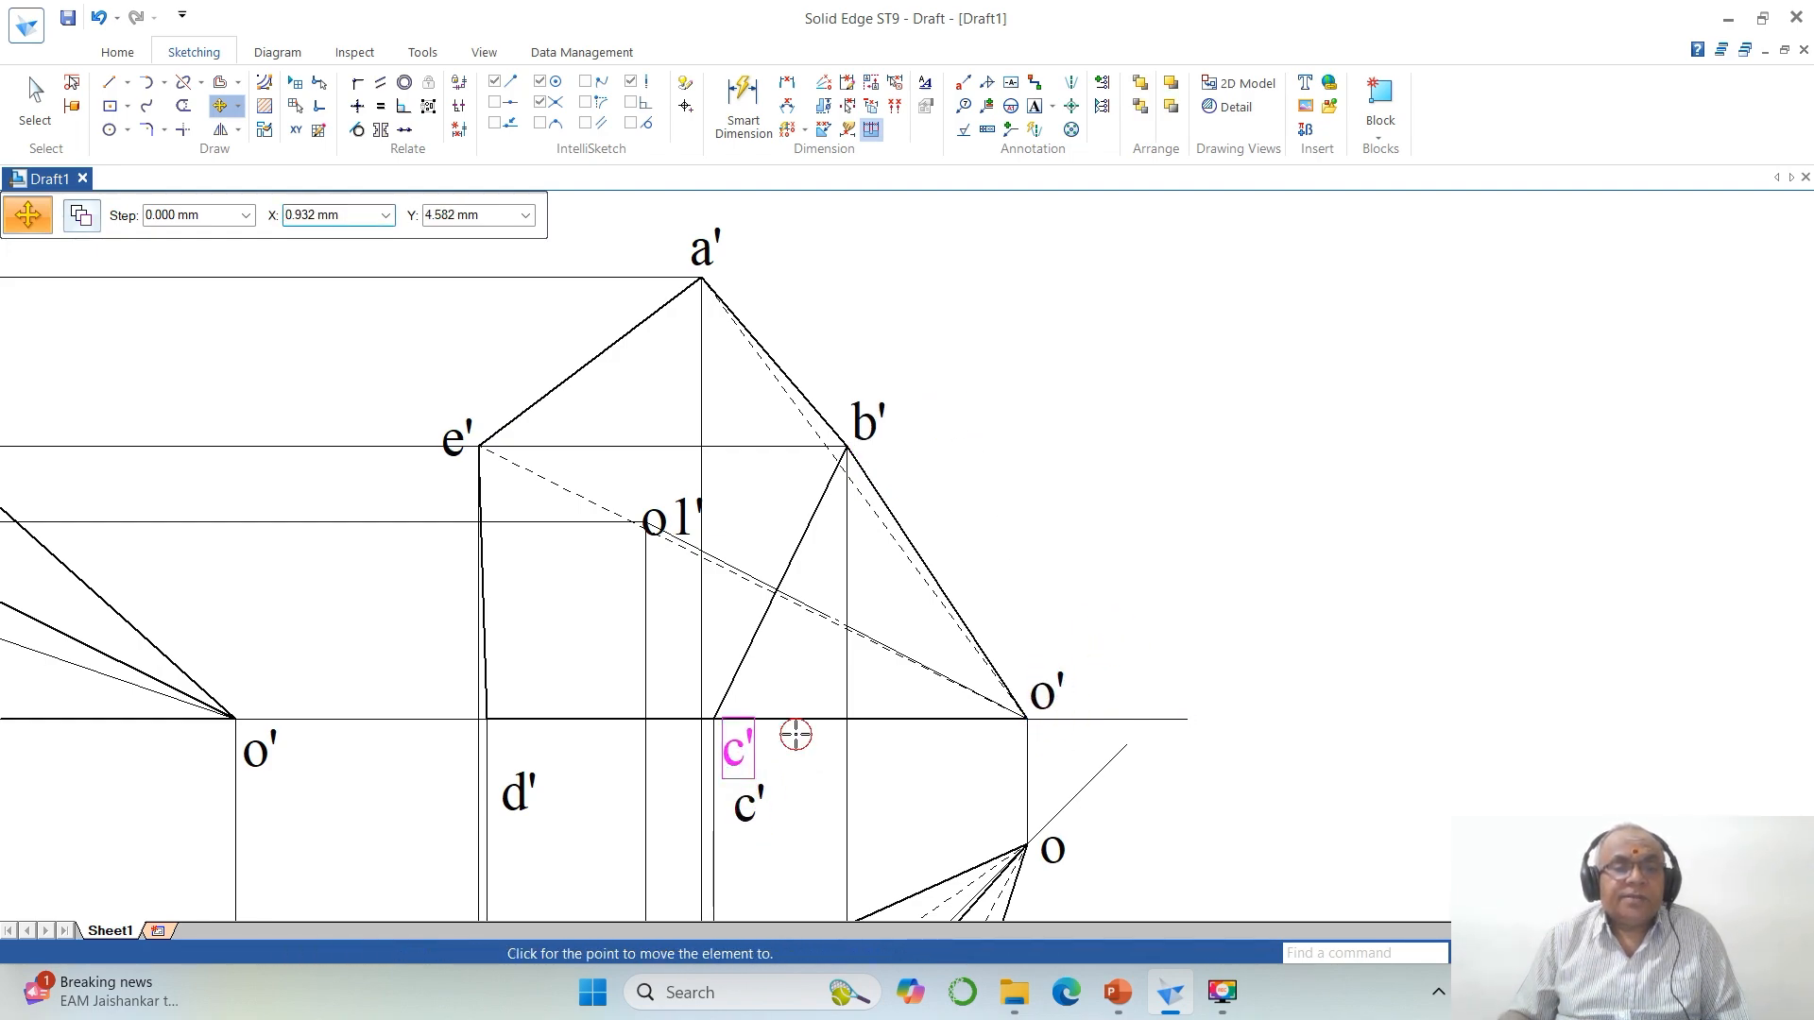
{"action": "left_click", "coordinate": [795, 735]}
{"action": "left_click", "coordinate": [526, 814]}
{"action": "left_click", "coordinate": [571, 835]}
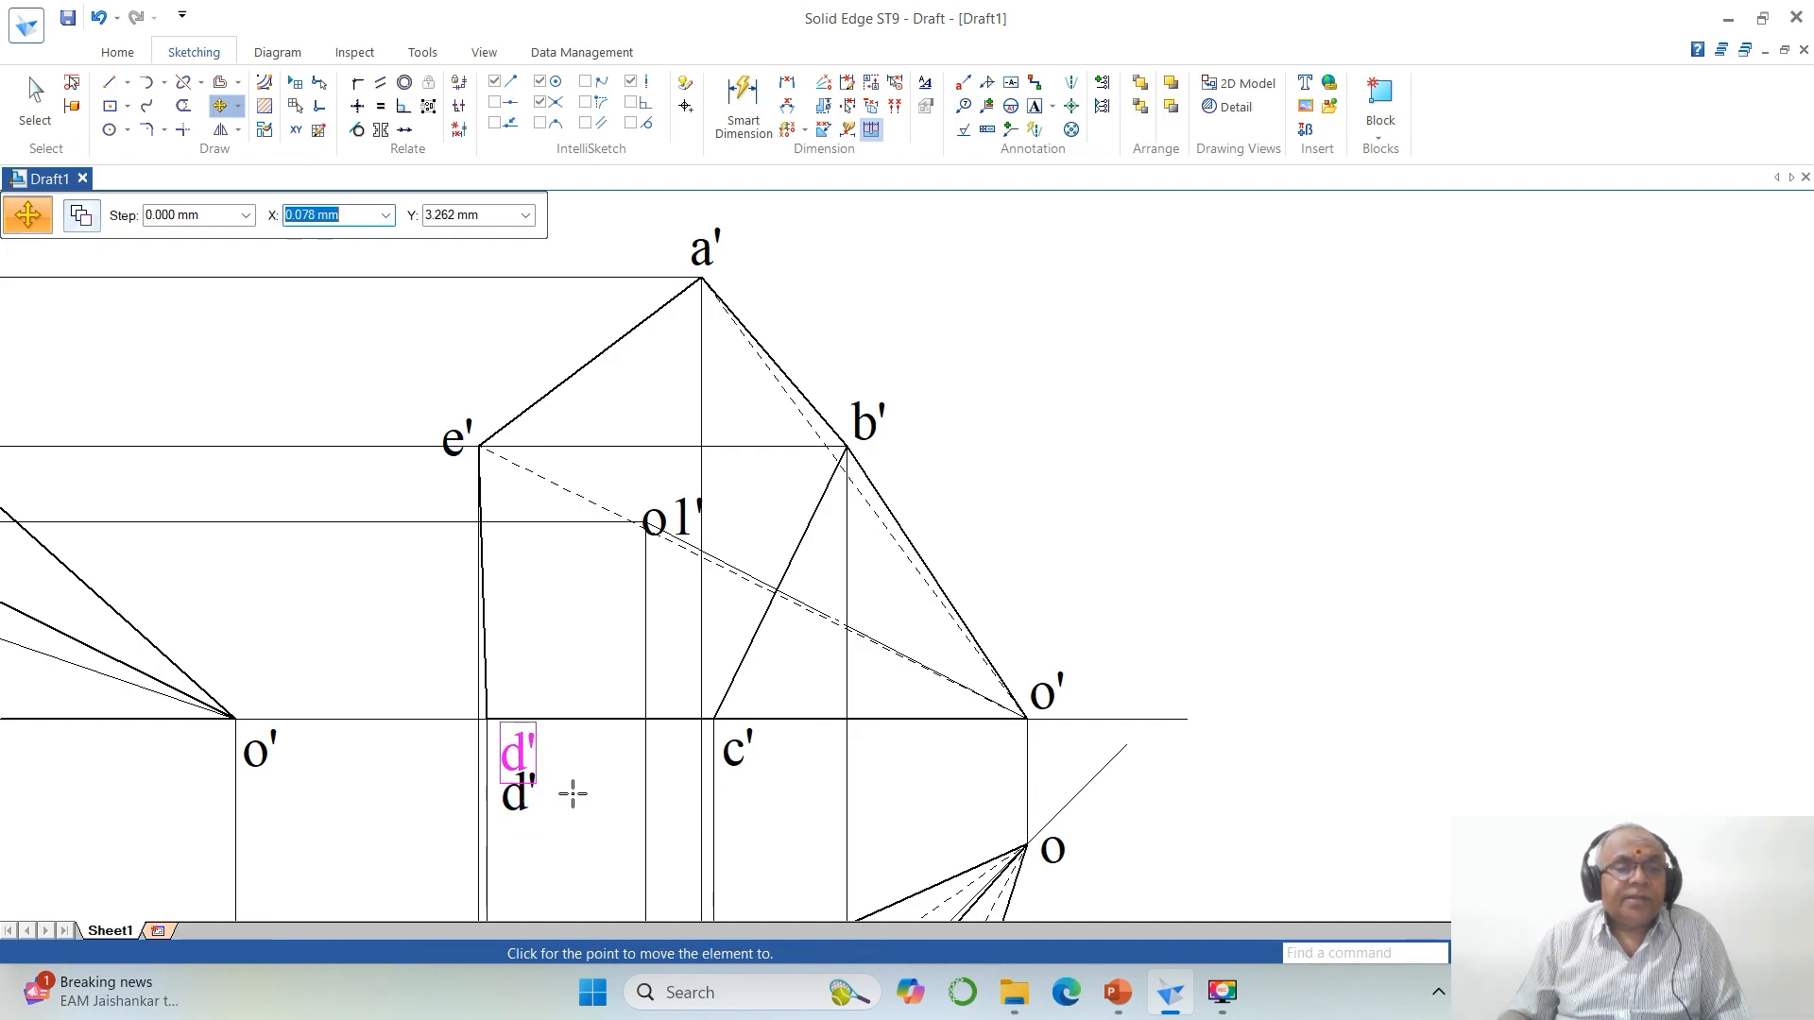
{"action": "left_click", "coordinate": [572, 791]}
Step: Move the e' and o1' labels of the final front view above their points, clear of the projector lines
{"action": "left_click", "coordinate": [463, 452]}
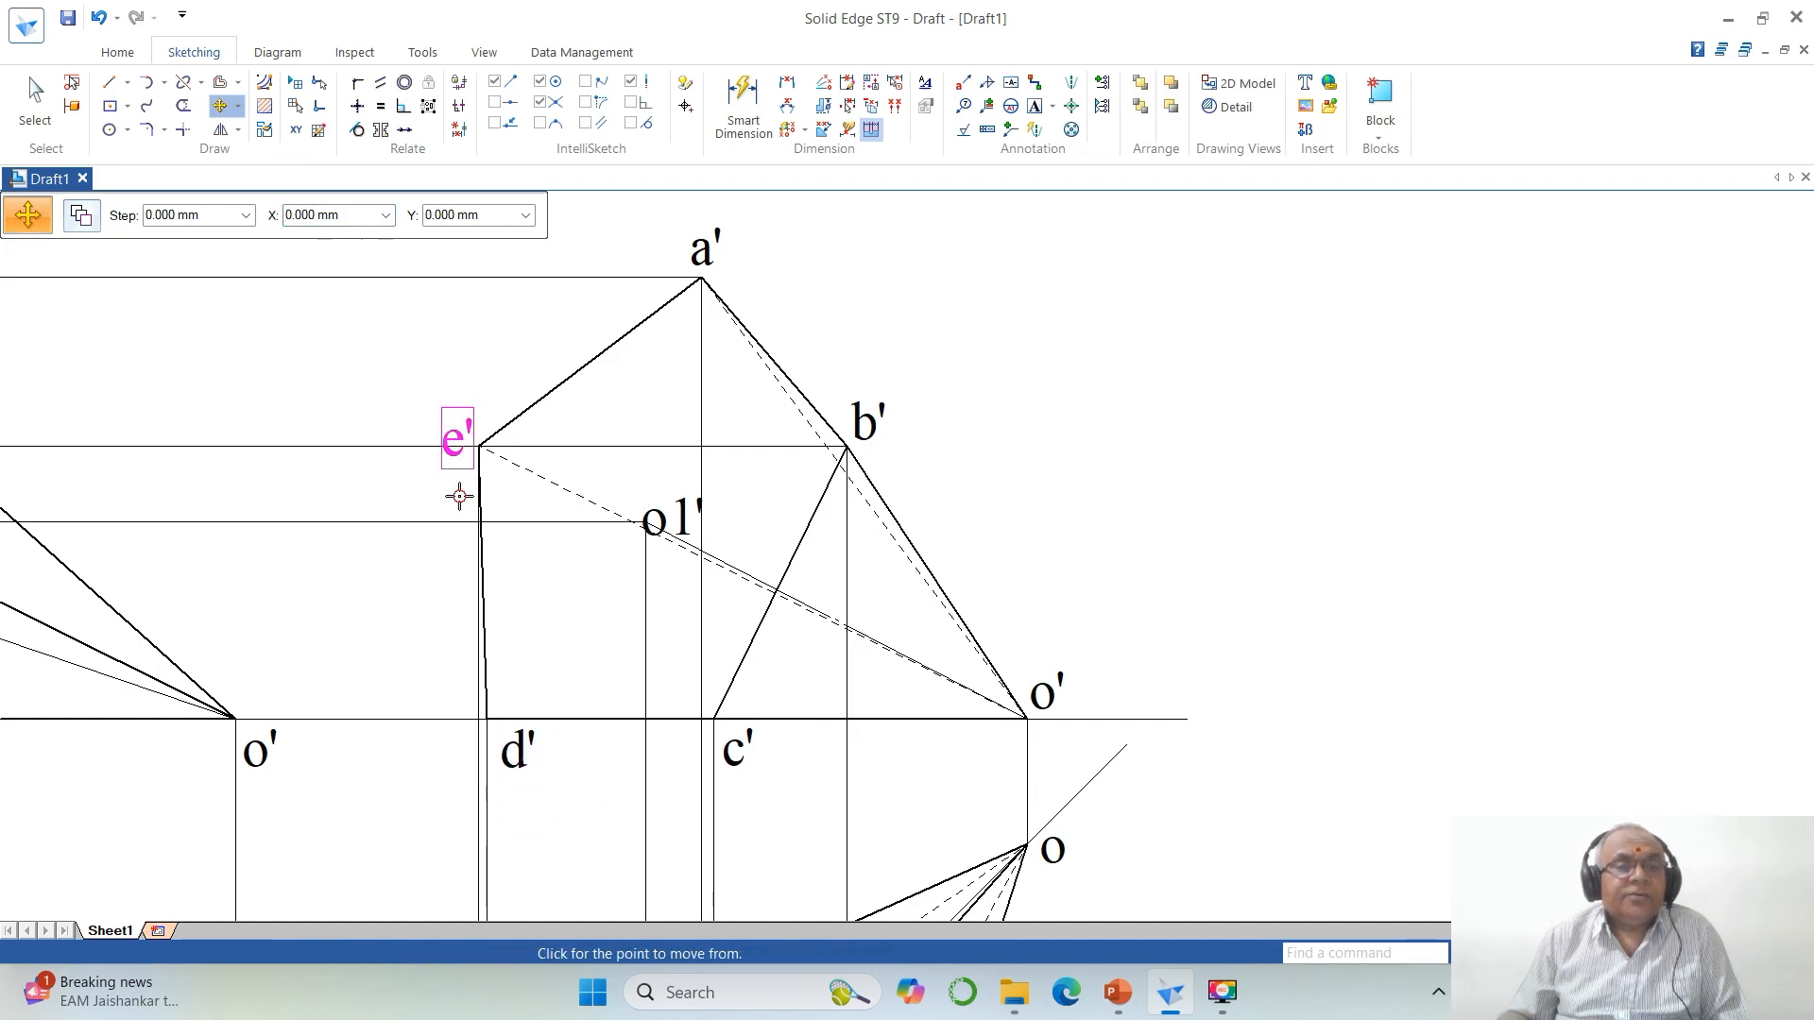
{"action": "left_click", "coordinate": [460, 495]}
{"action": "left_click", "coordinate": [462, 470]}
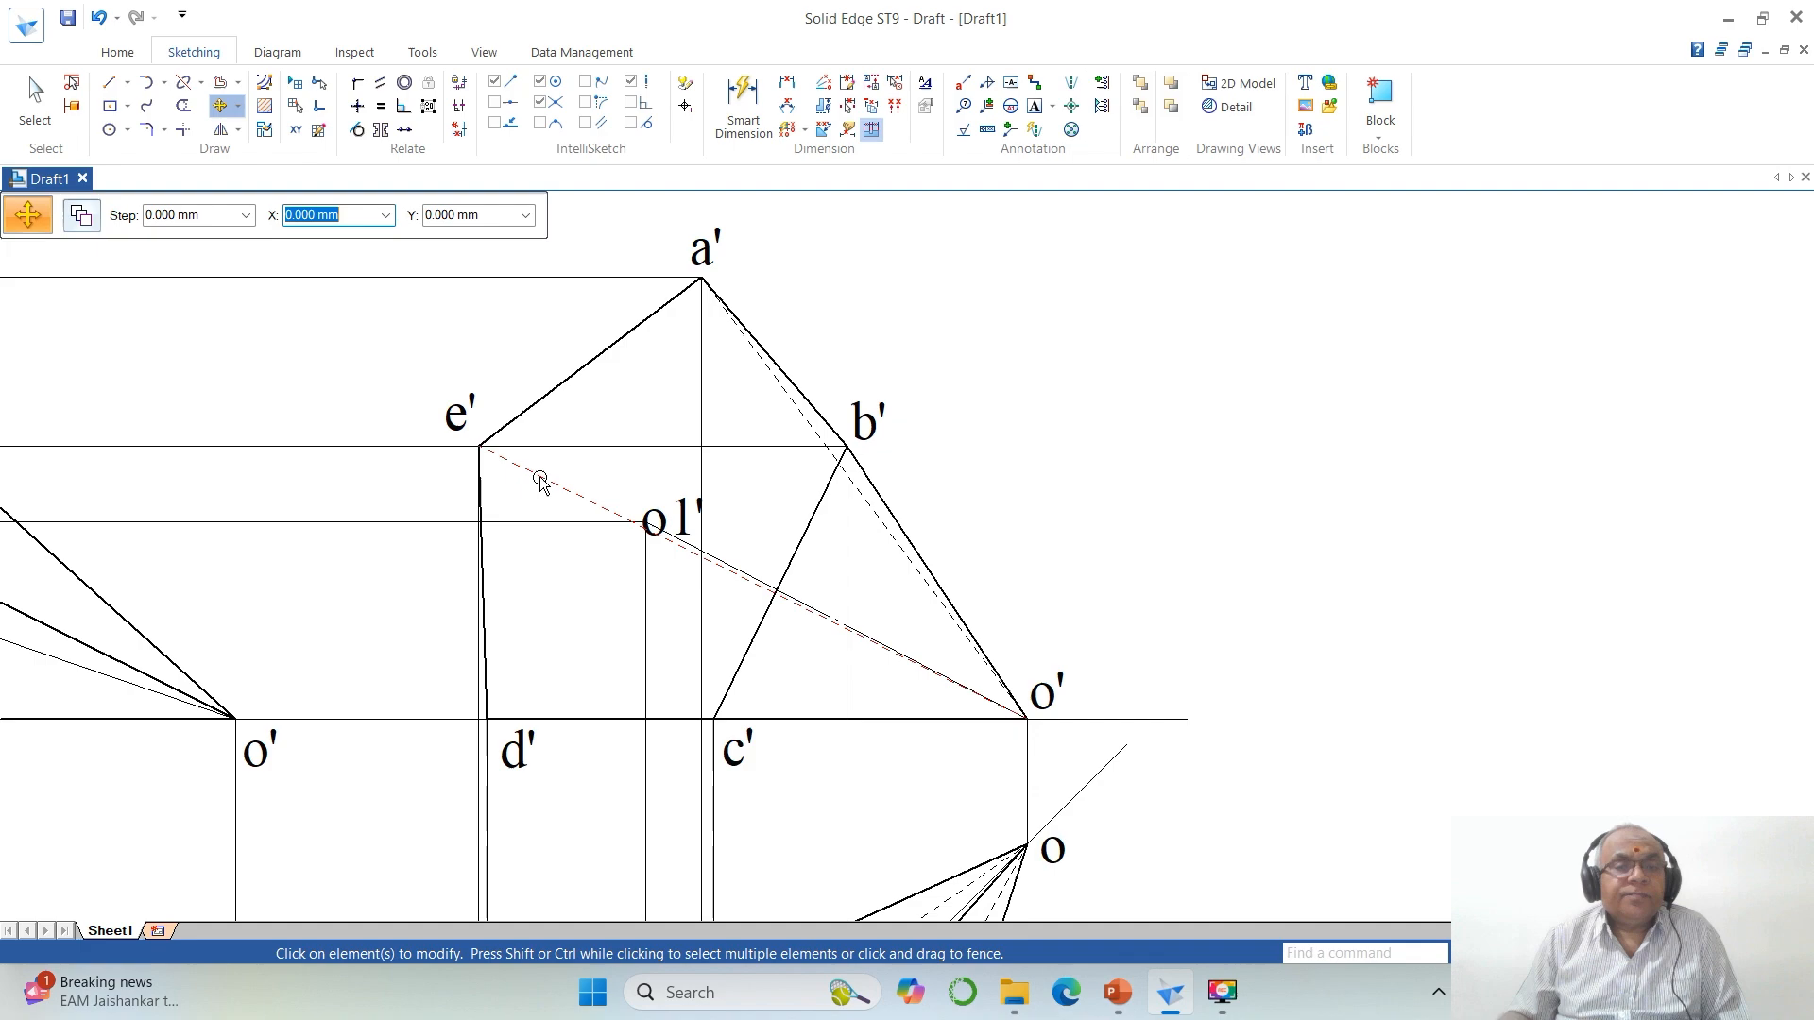
{"action": "left_click", "coordinate": [657, 491]}
{"action": "left_click", "coordinate": [704, 493]}
{"action": "left_click", "coordinate": [691, 465]}
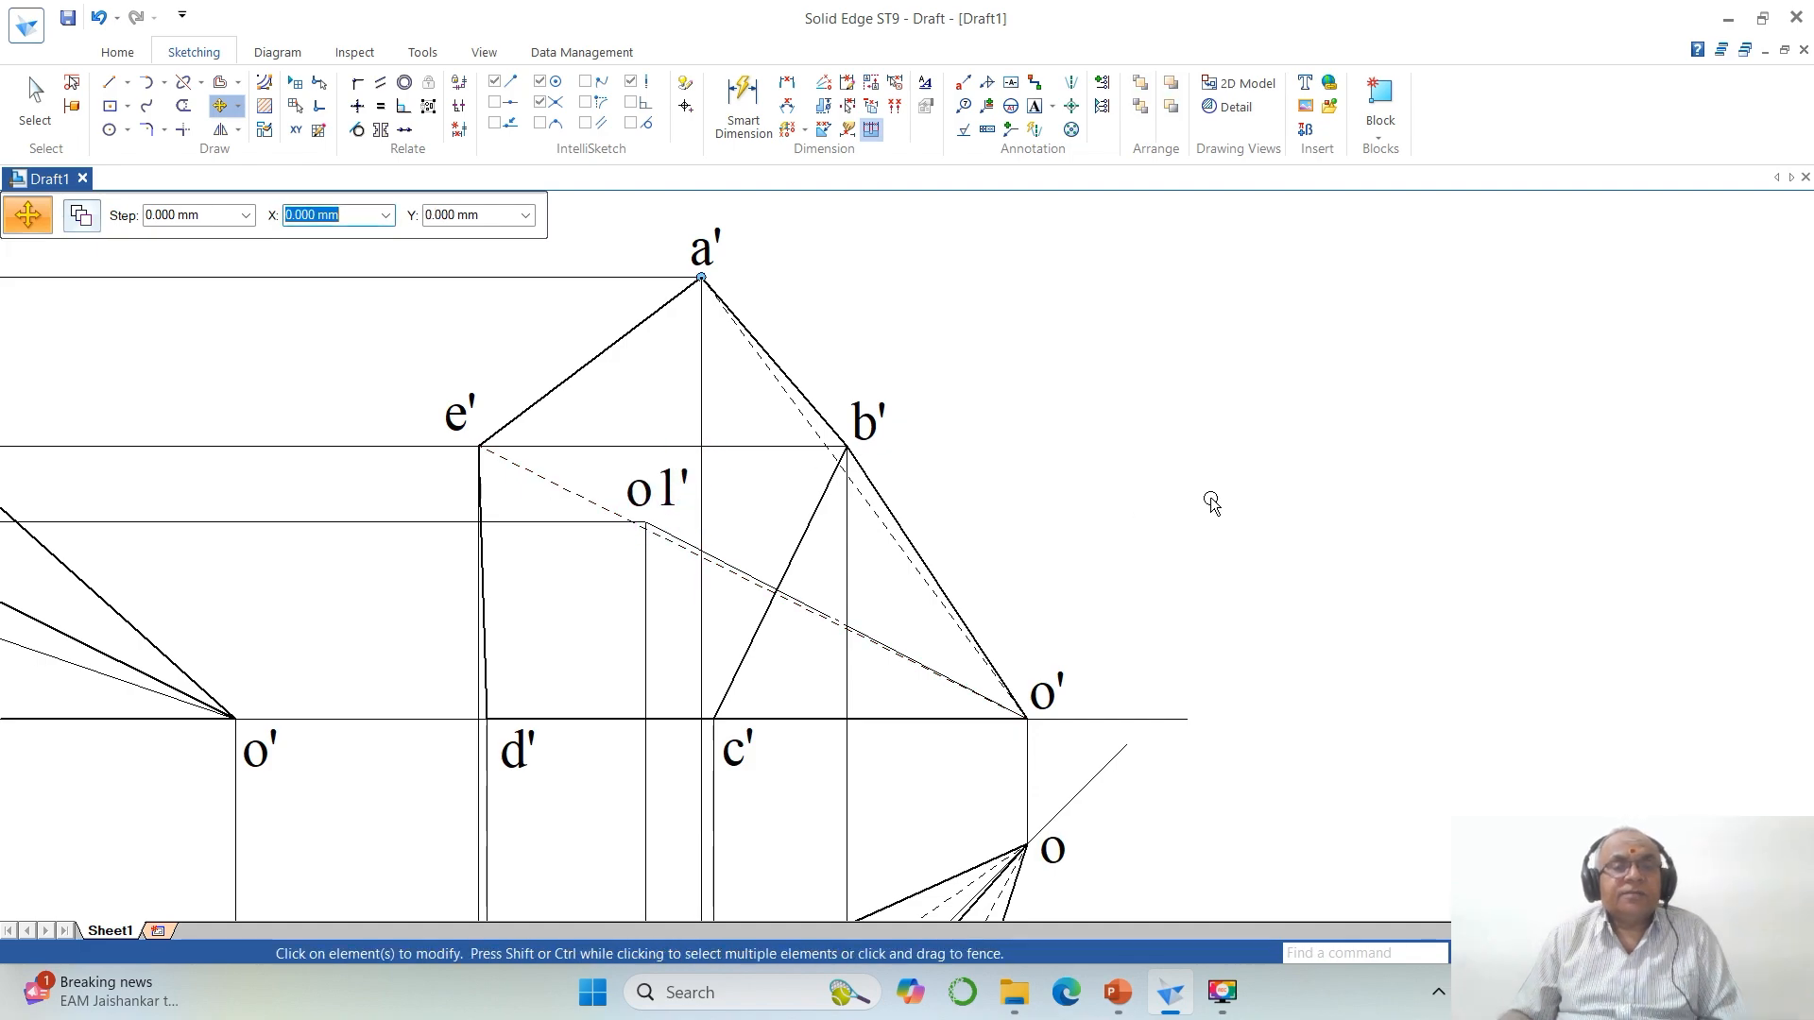
Step: Examine the completed projections and their labels across all three stages of the drawing
{"action": "left_click", "coordinate": [1570, 953]}
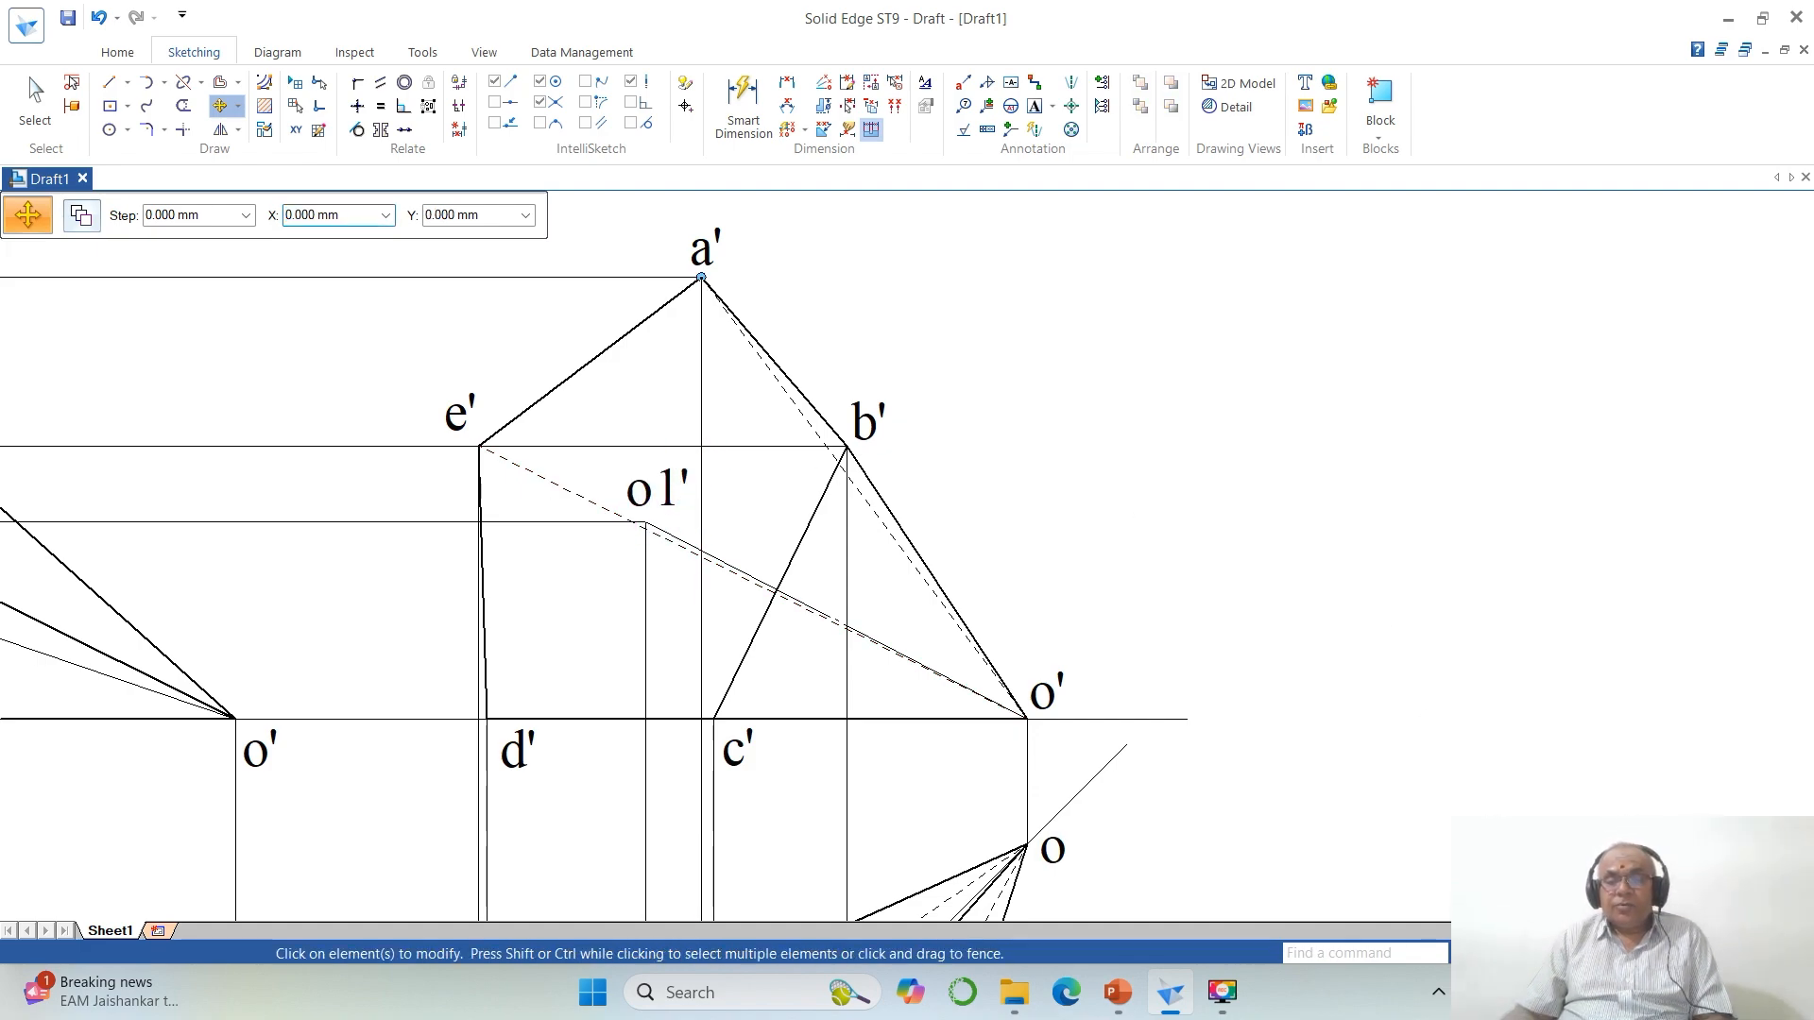
{"action": "left_click", "coordinate": [1522, 952]}
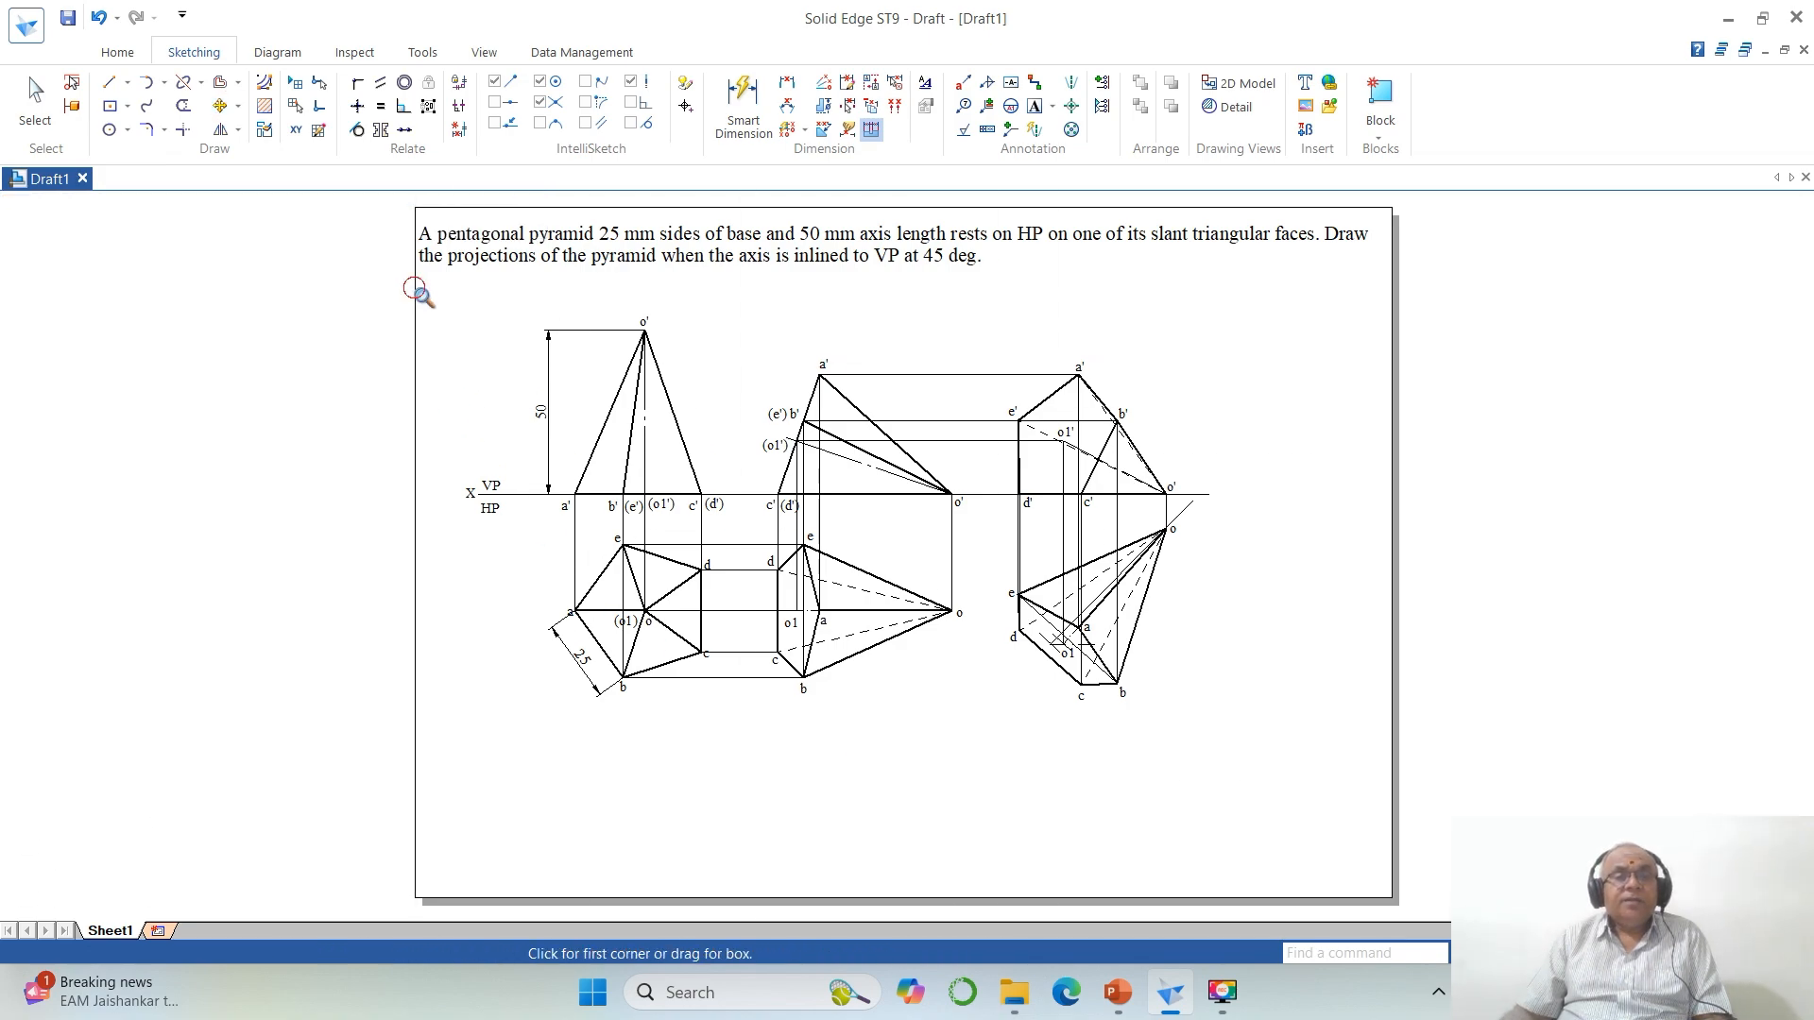
{"action": "left_click", "coordinate": [275, 286]}
{"action": "left_click", "coordinate": [1416, 797]}
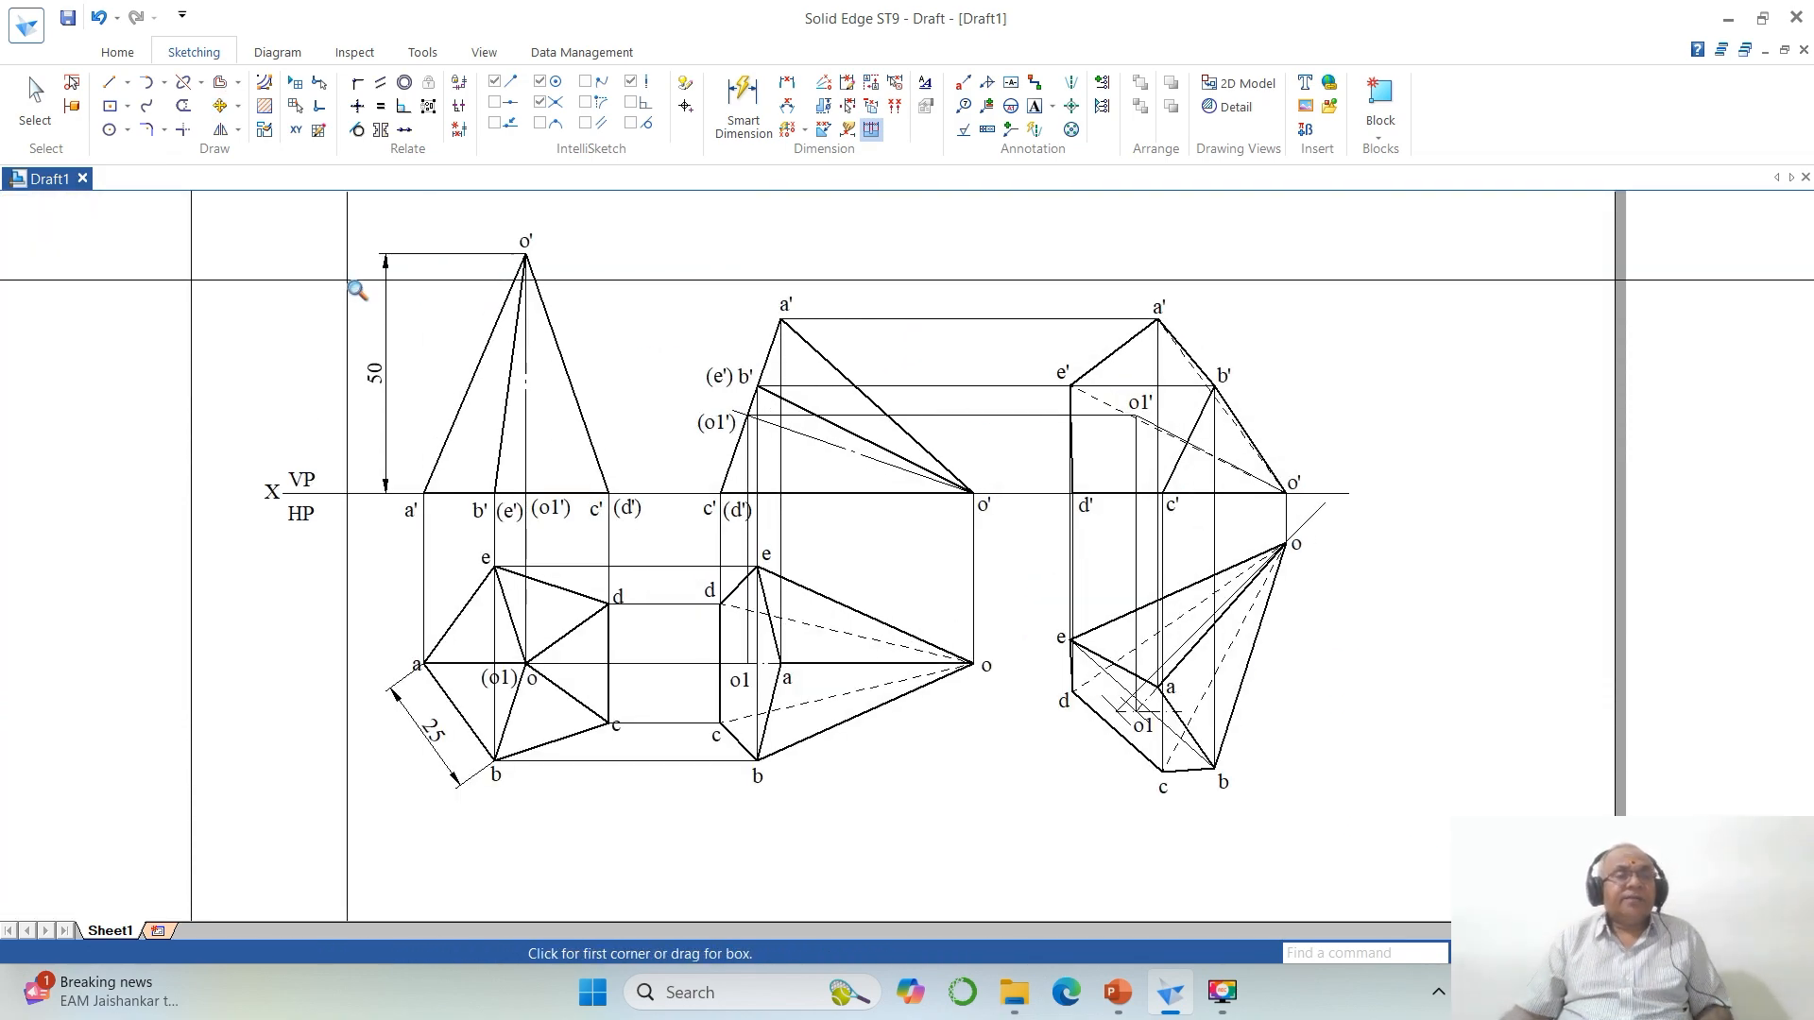
{"action": "left_click", "coordinate": [38, 104]}
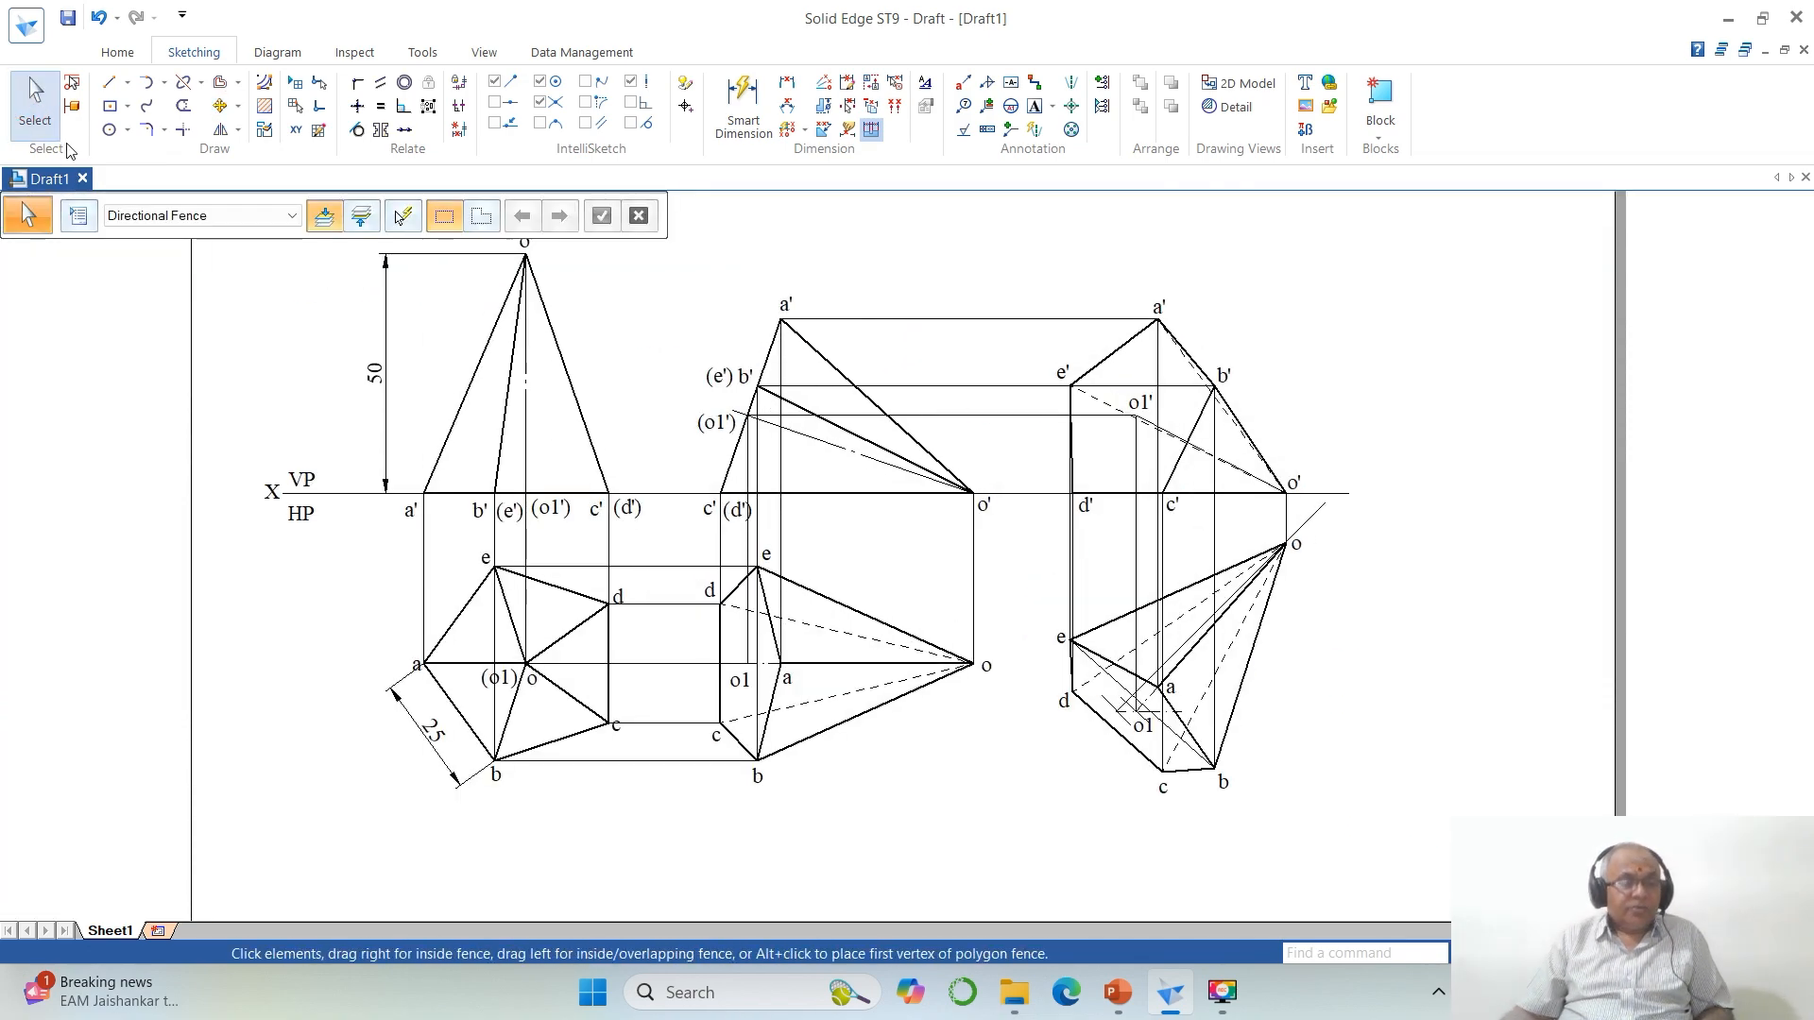
{"action": "left_click", "coordinate": [348, 493]}
{"action": "key", "text": "Escape"}
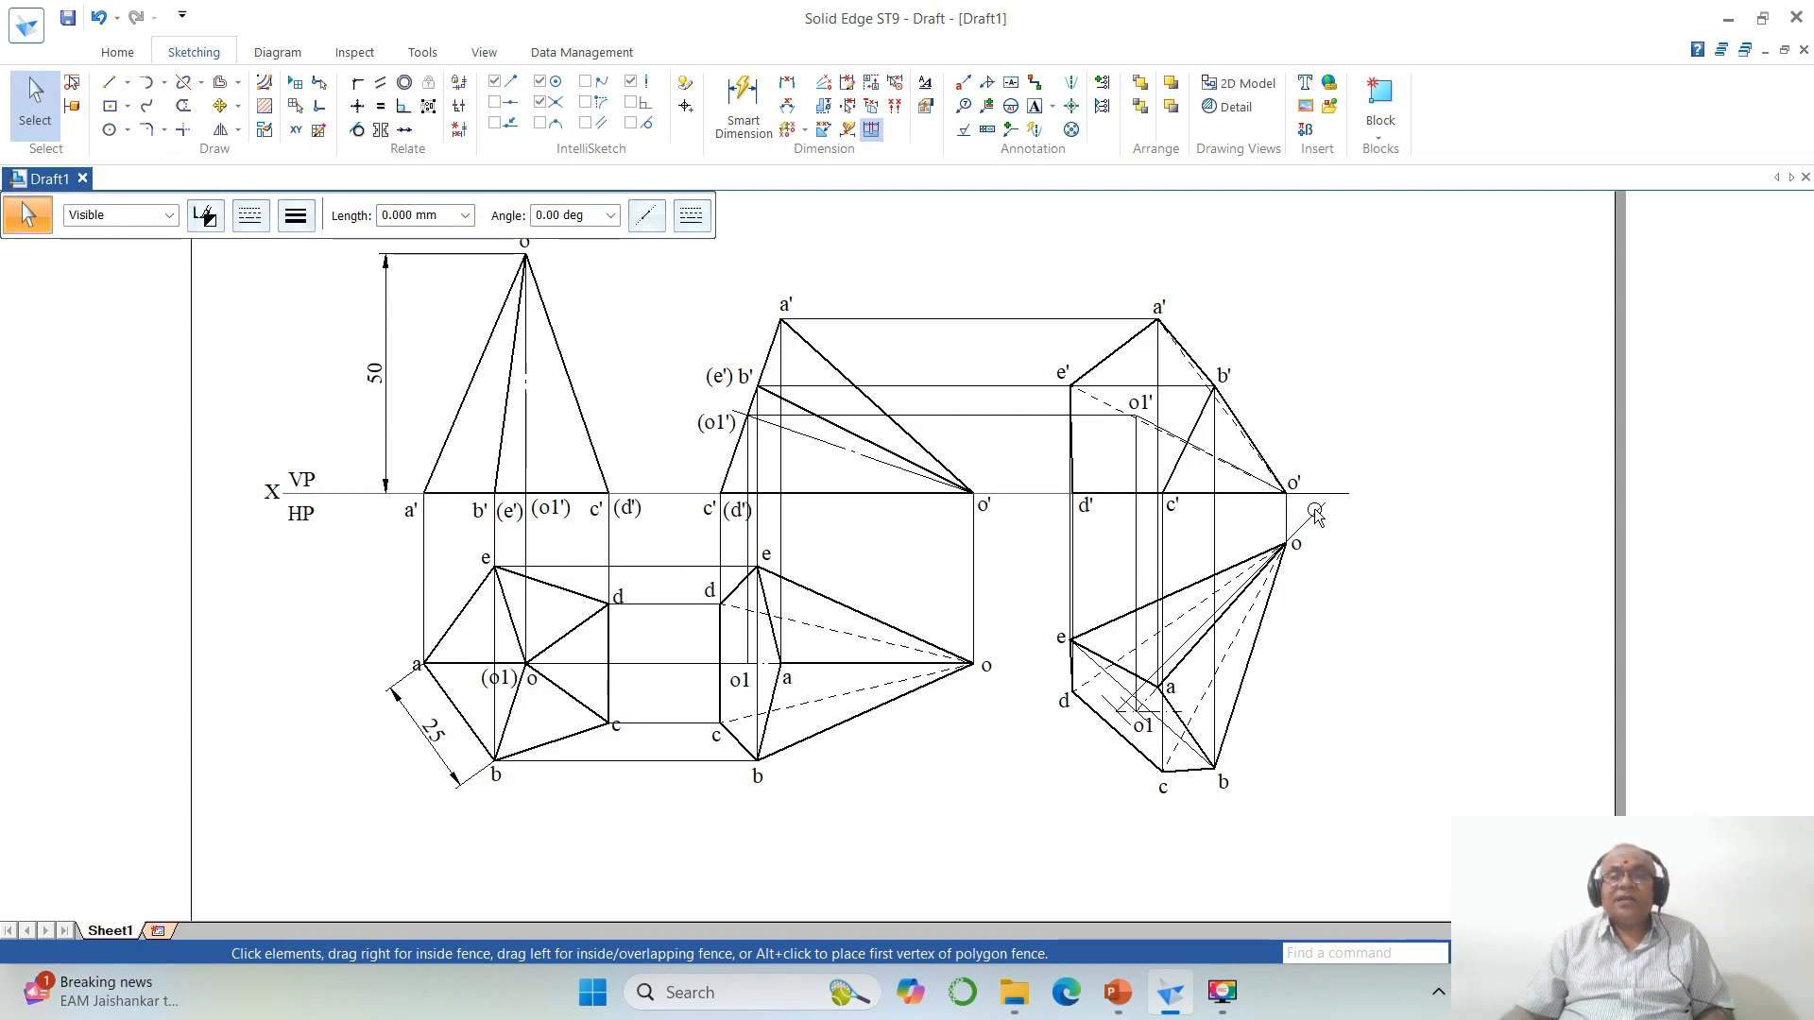
{"action": "left_click", "coordinate": [289, 226]}
{"action": "left_click", "coordinate": [298, 244]}
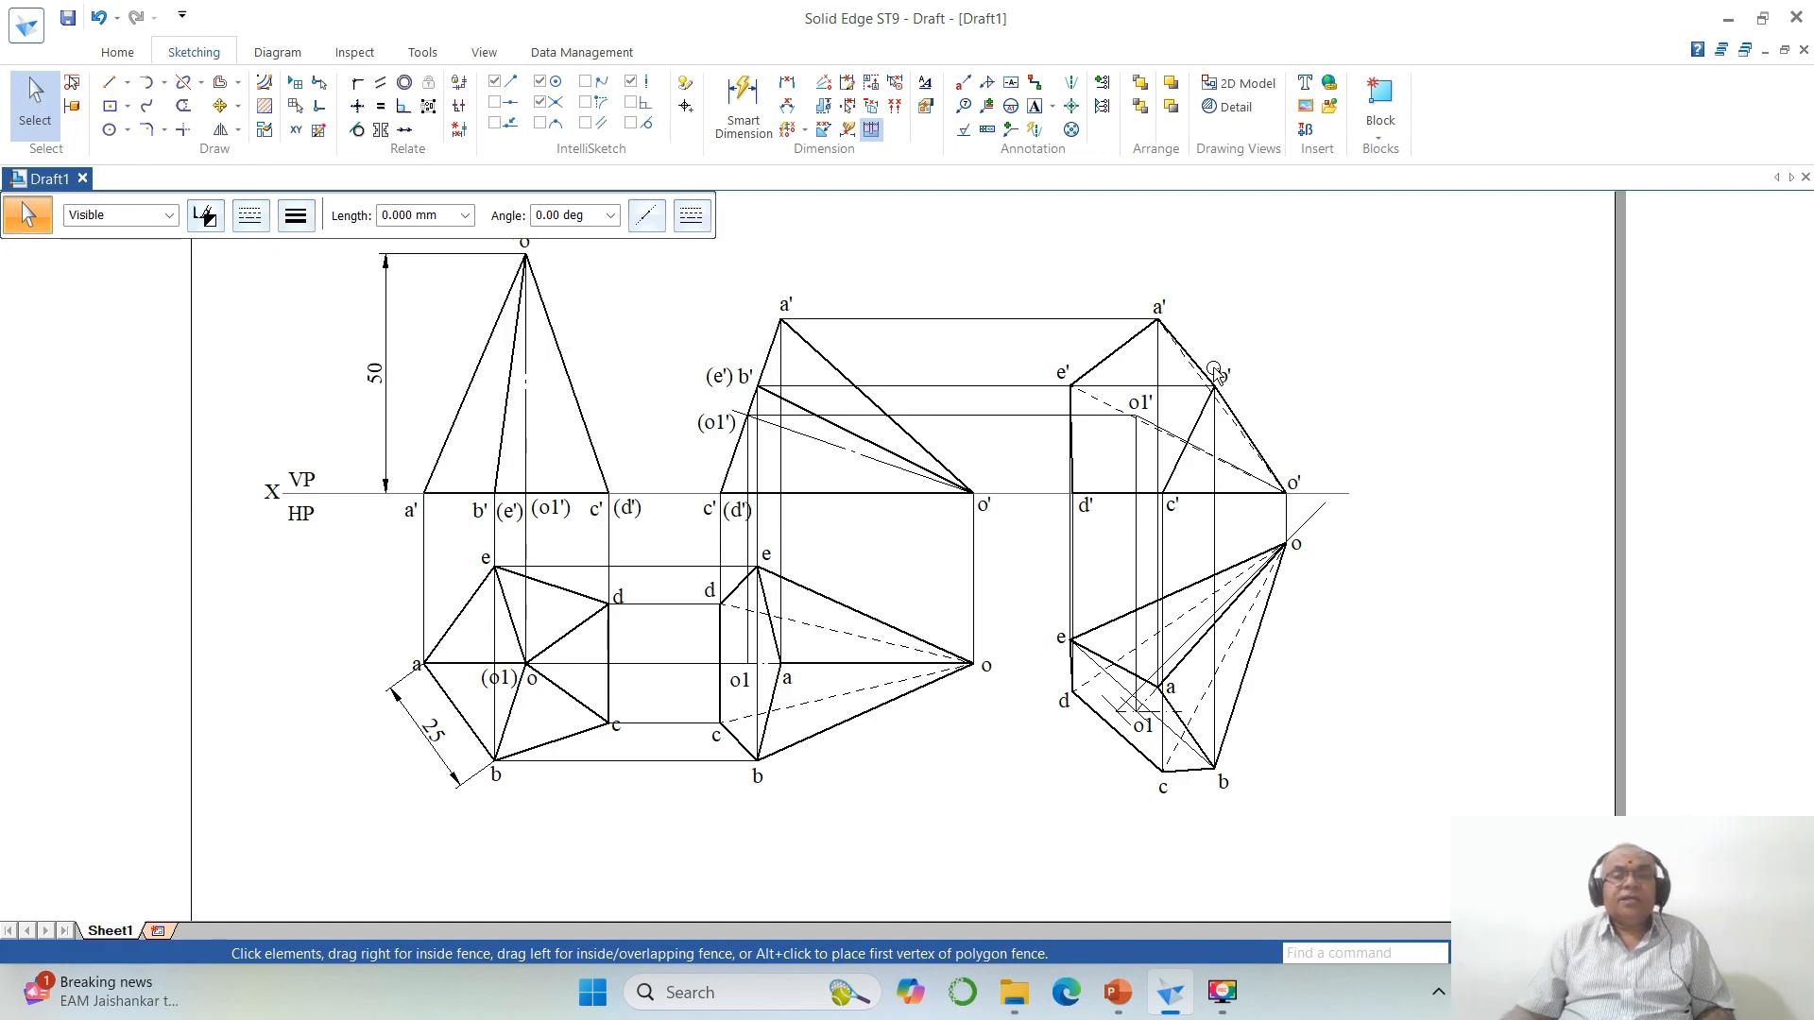
{"action": "left_click", "coordinate": [1389, 384]}
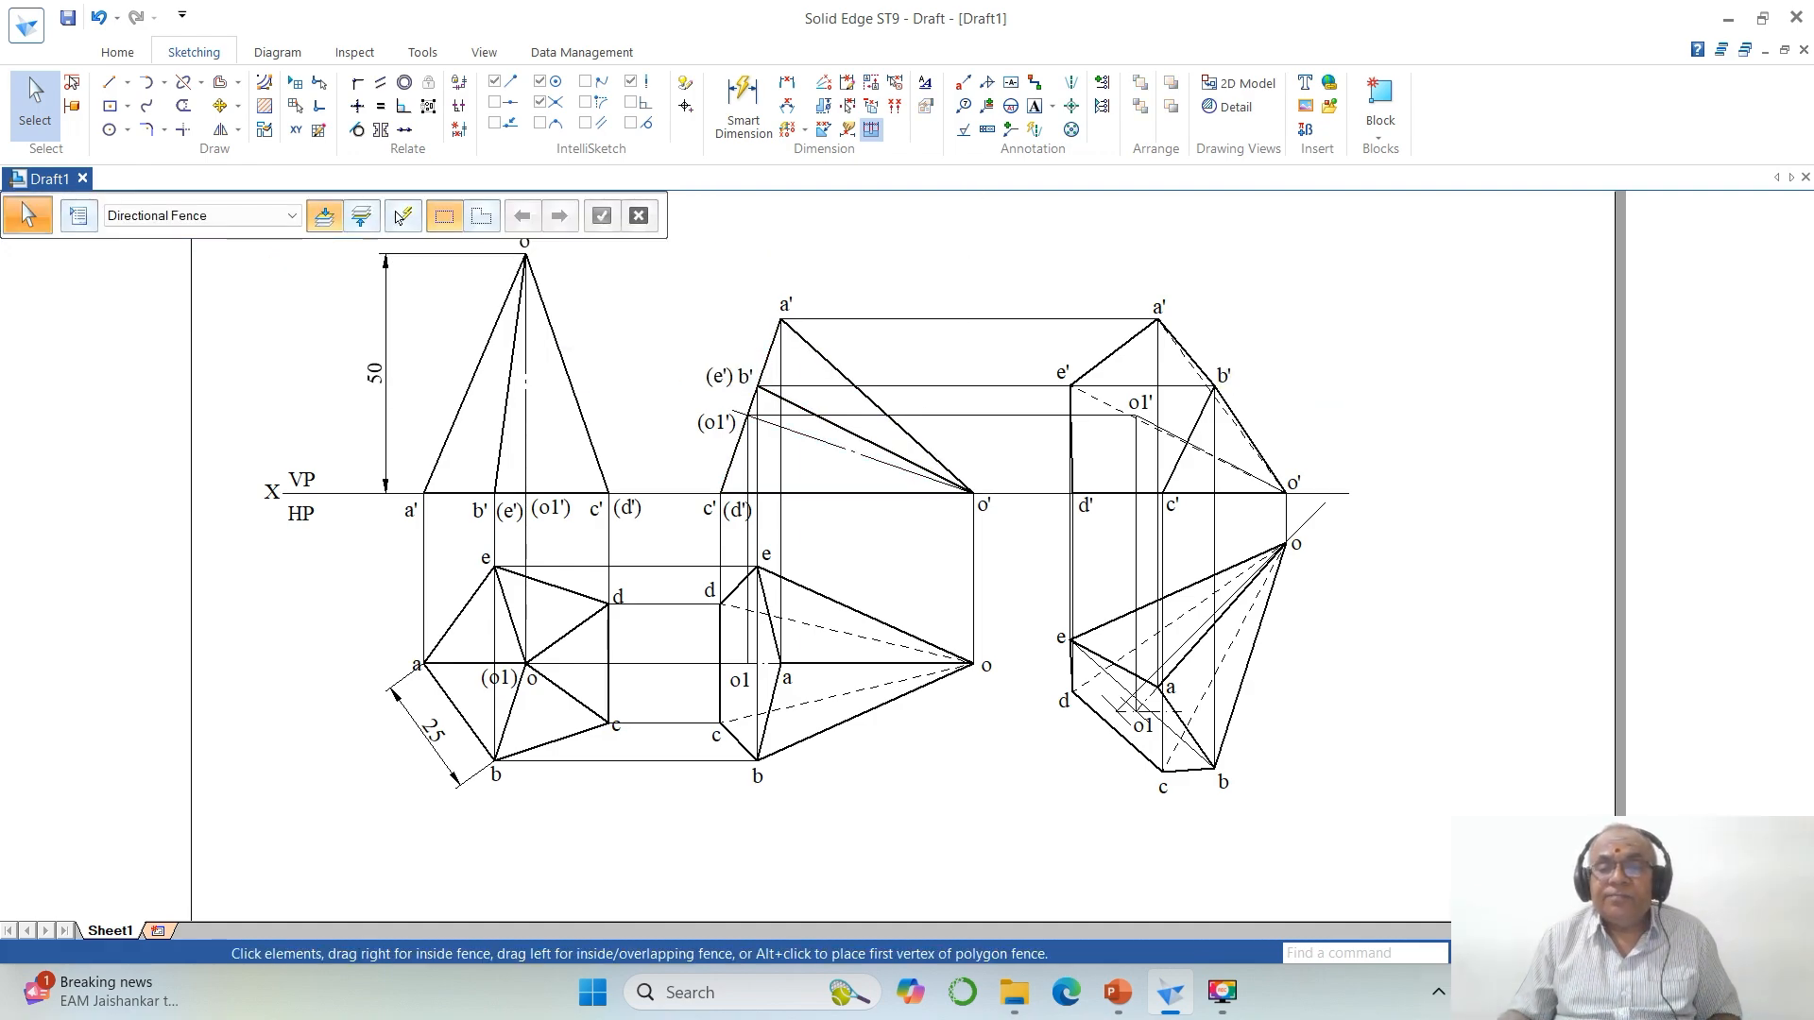
Step: Dimension the angle between the inclined line through o and the XY line in the final top view, and set the dimension type to blank
{"action": "left_click", "coordinate": [975, 445]}
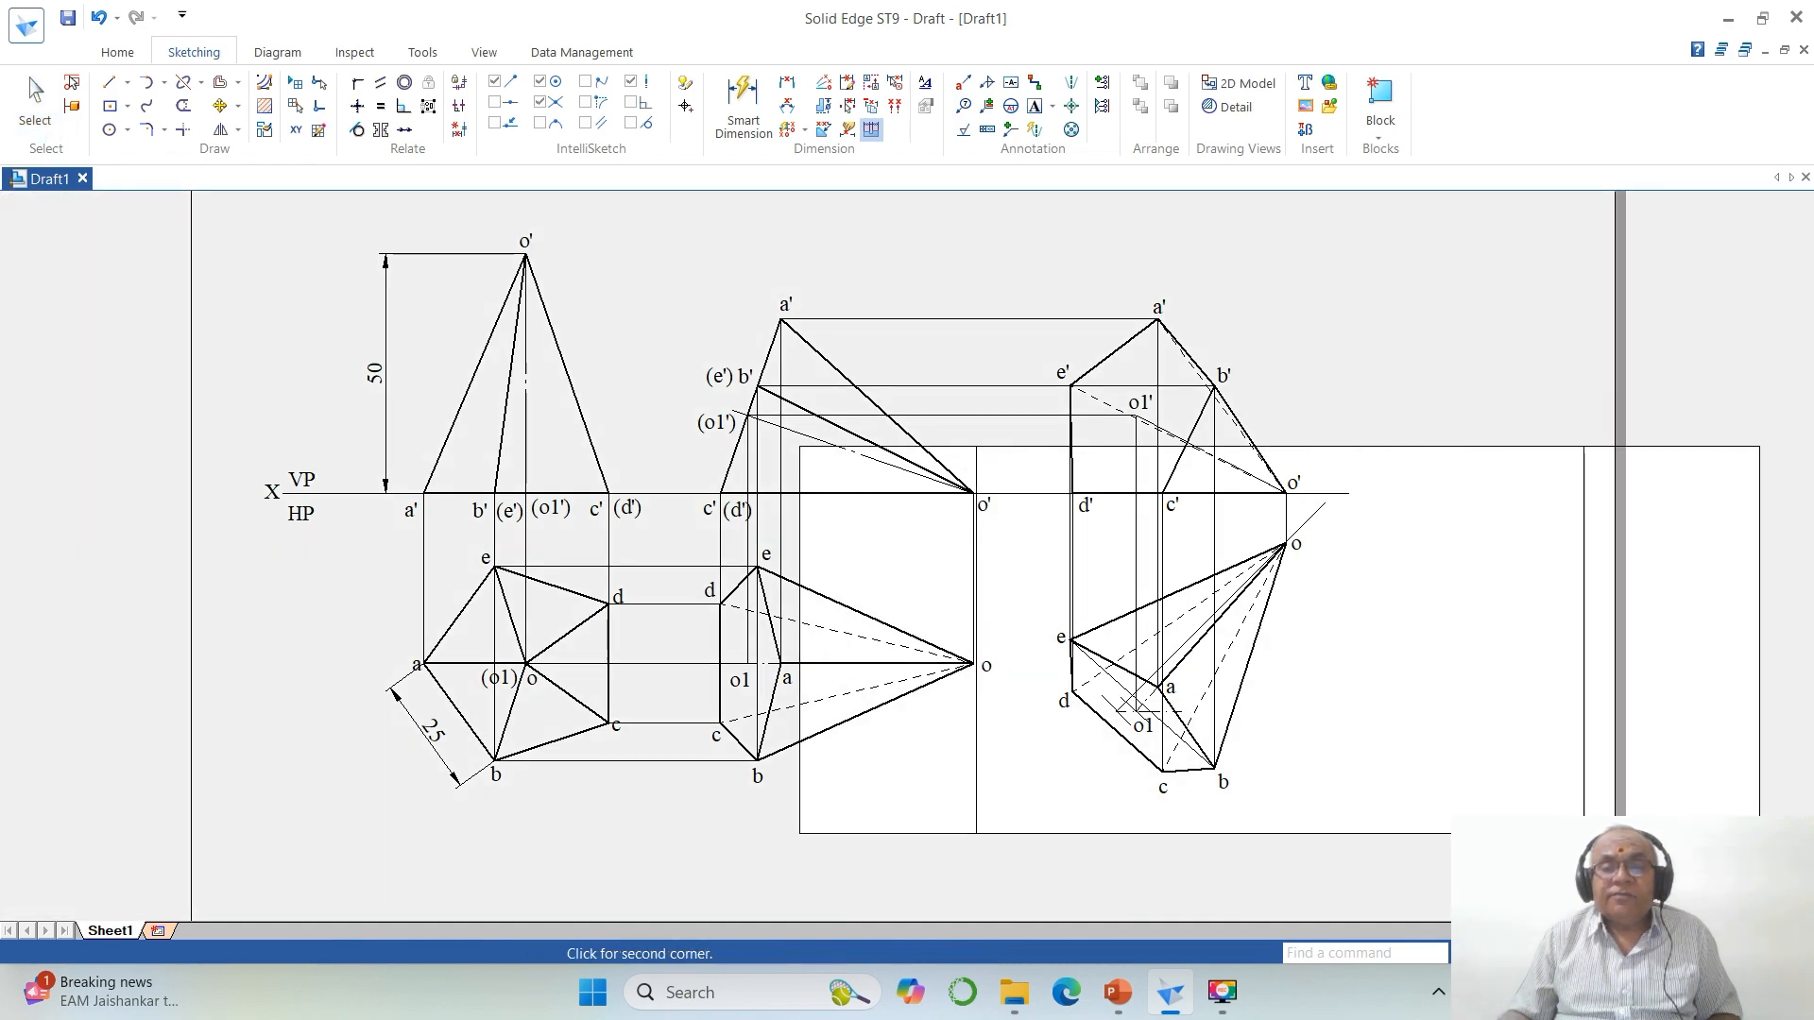
{"action": "left_click", "coordinate": [1583, 833]}
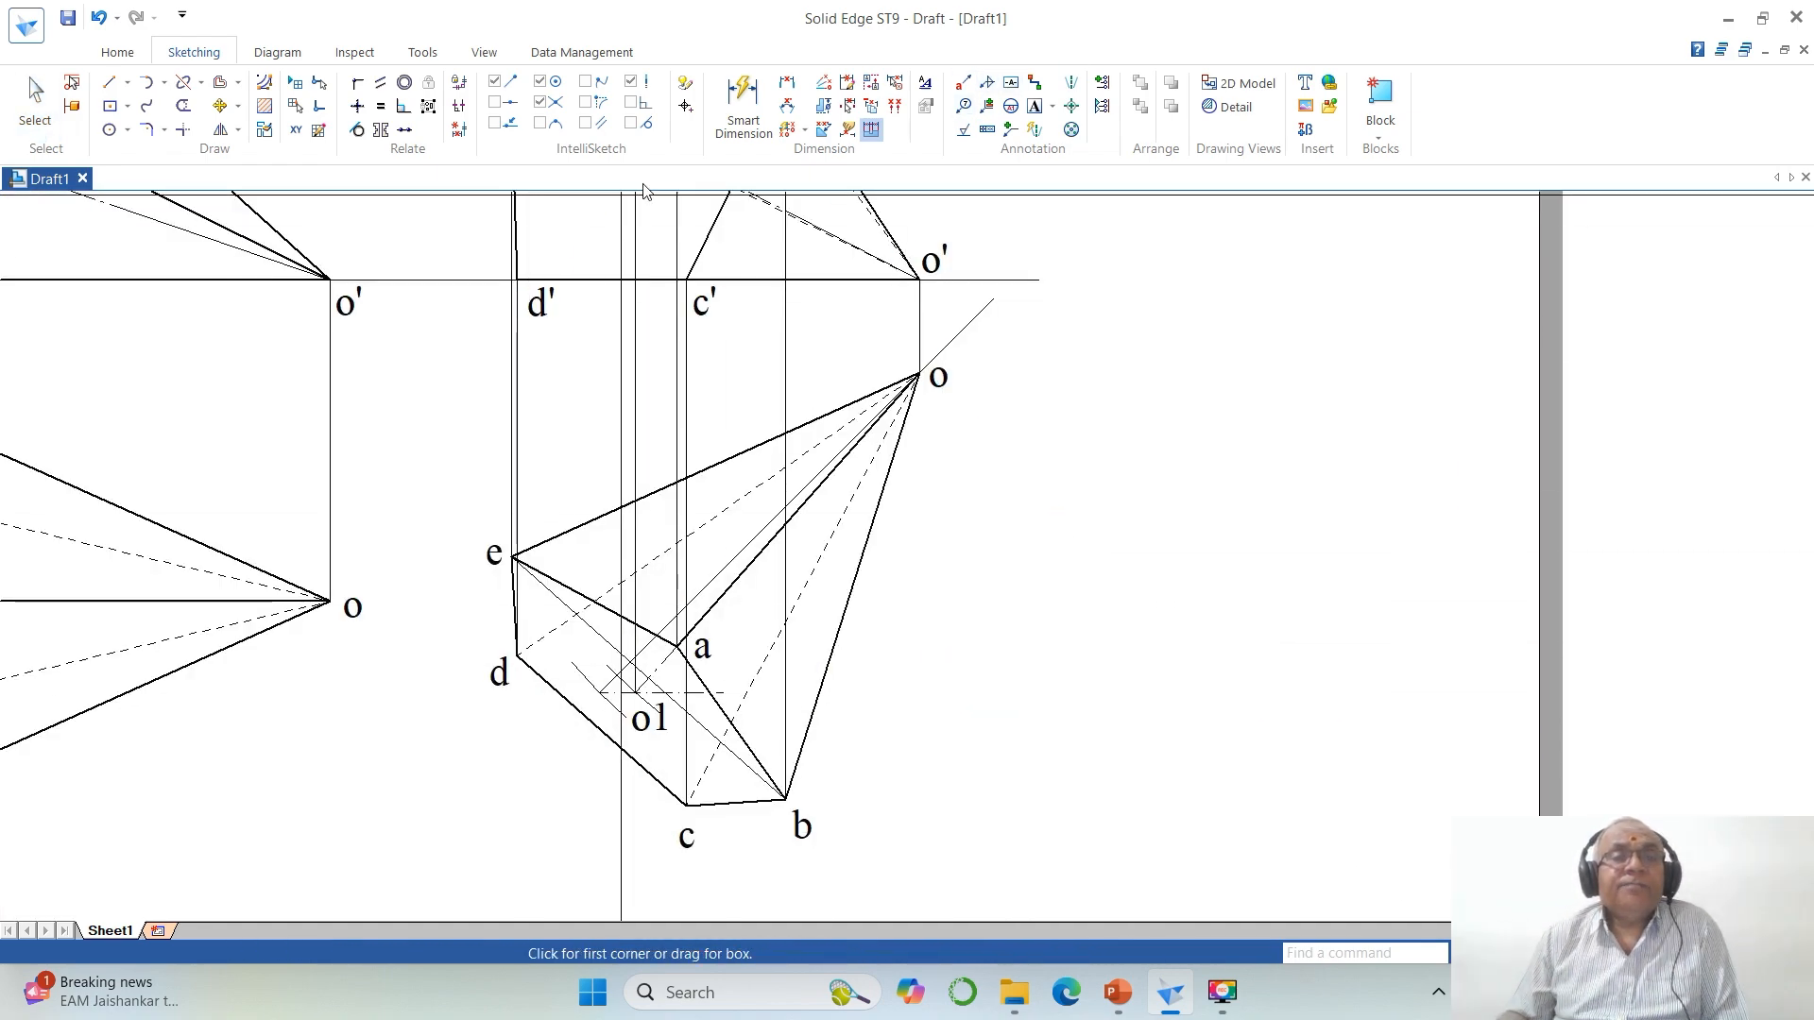
{"action": "left_click", "coordinate": [786, 84]}
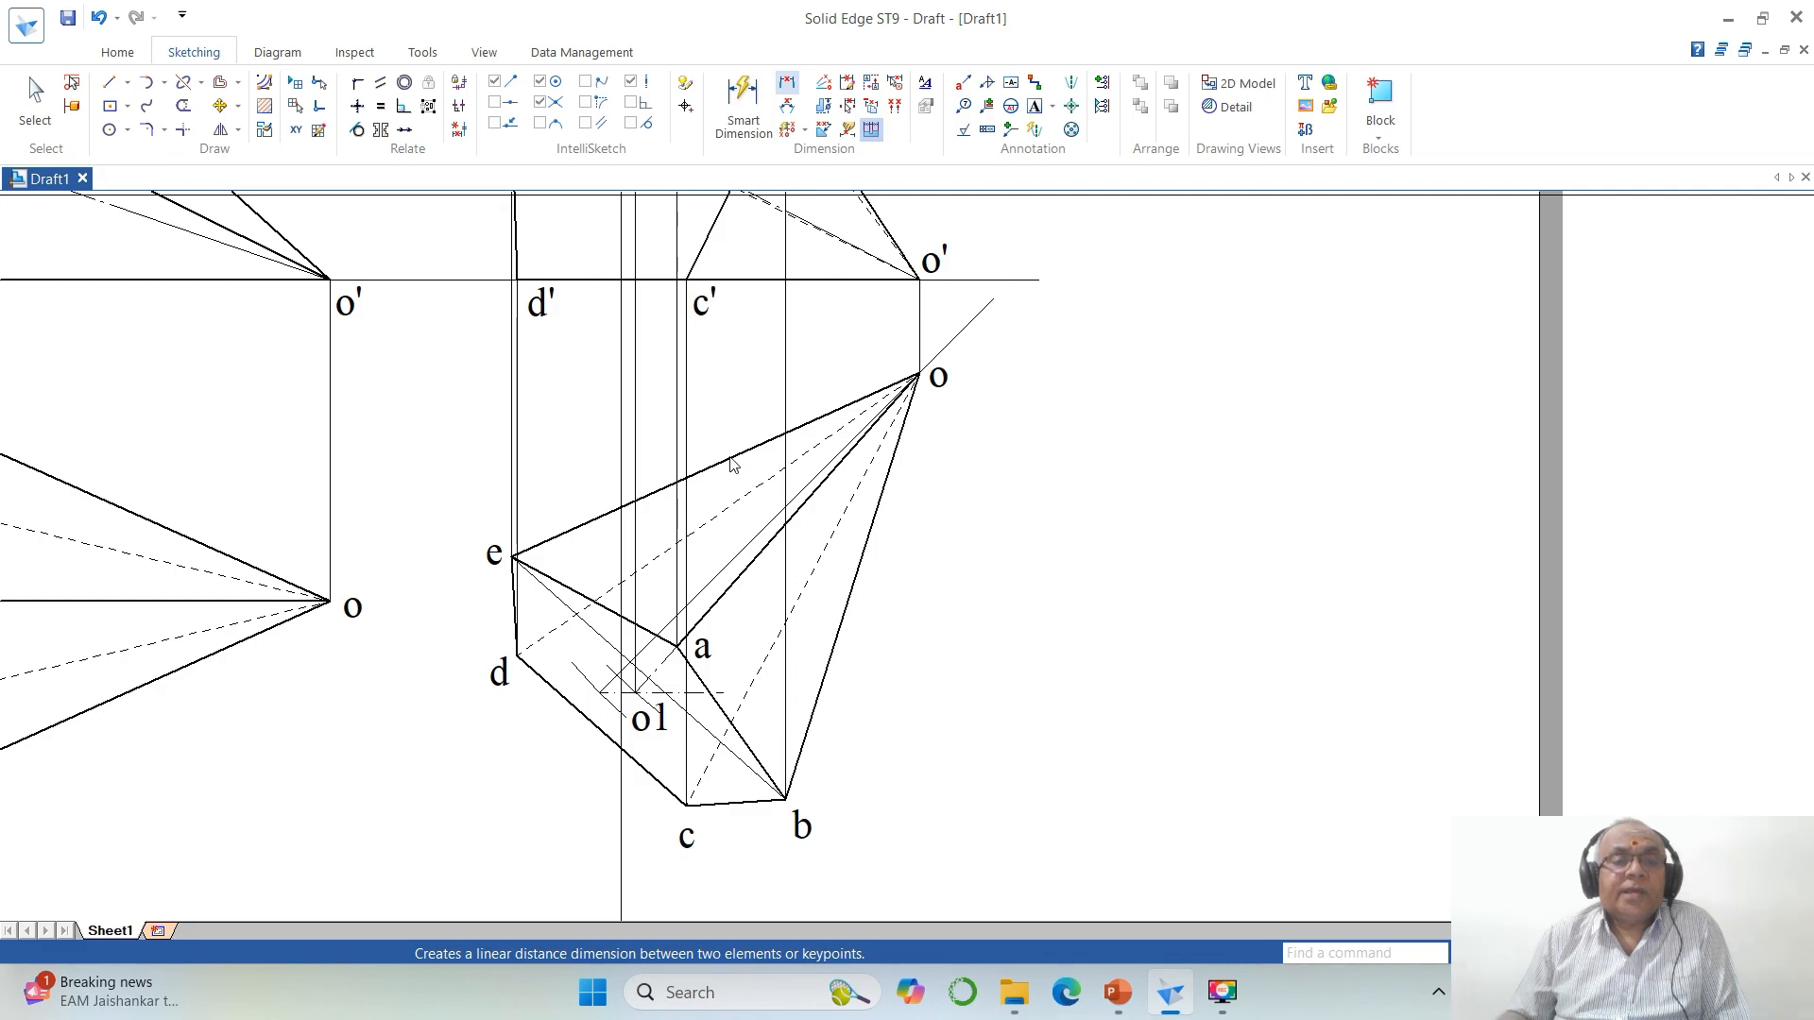
{"action": "left_click", "coordinate": [736, 557]}
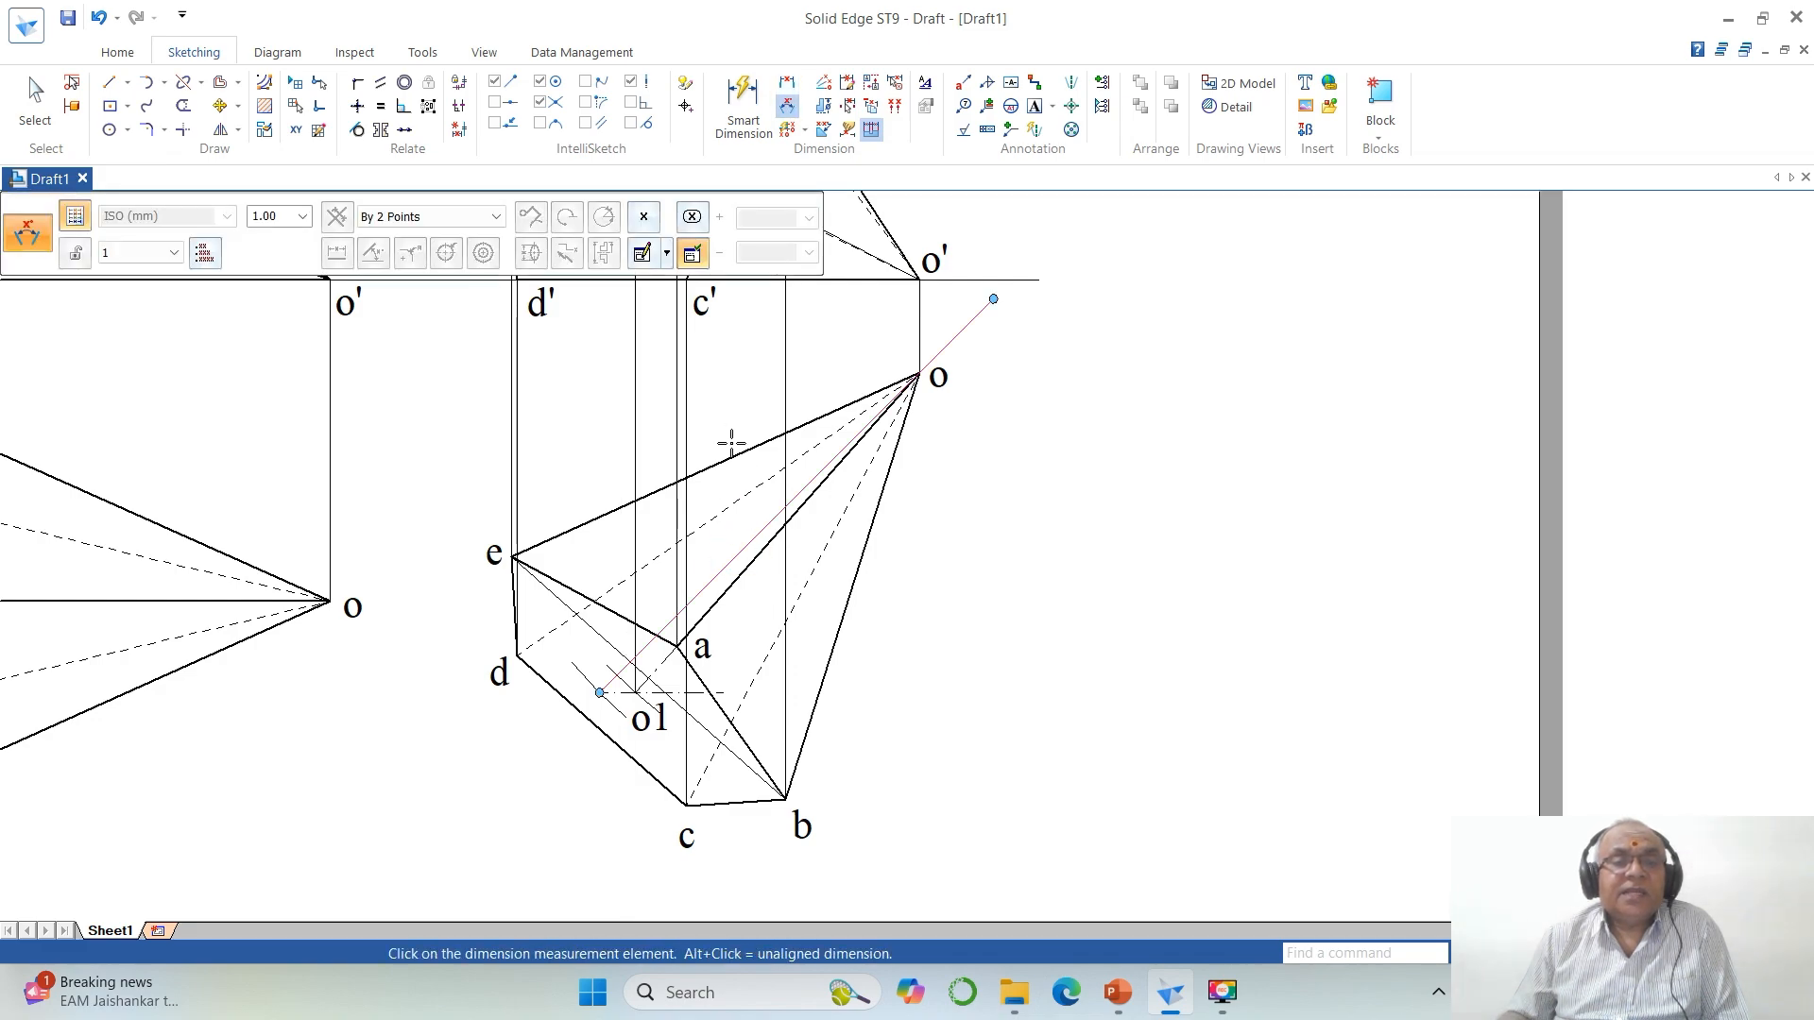
{"action": "left_click", "coordinate": [808, 282]}
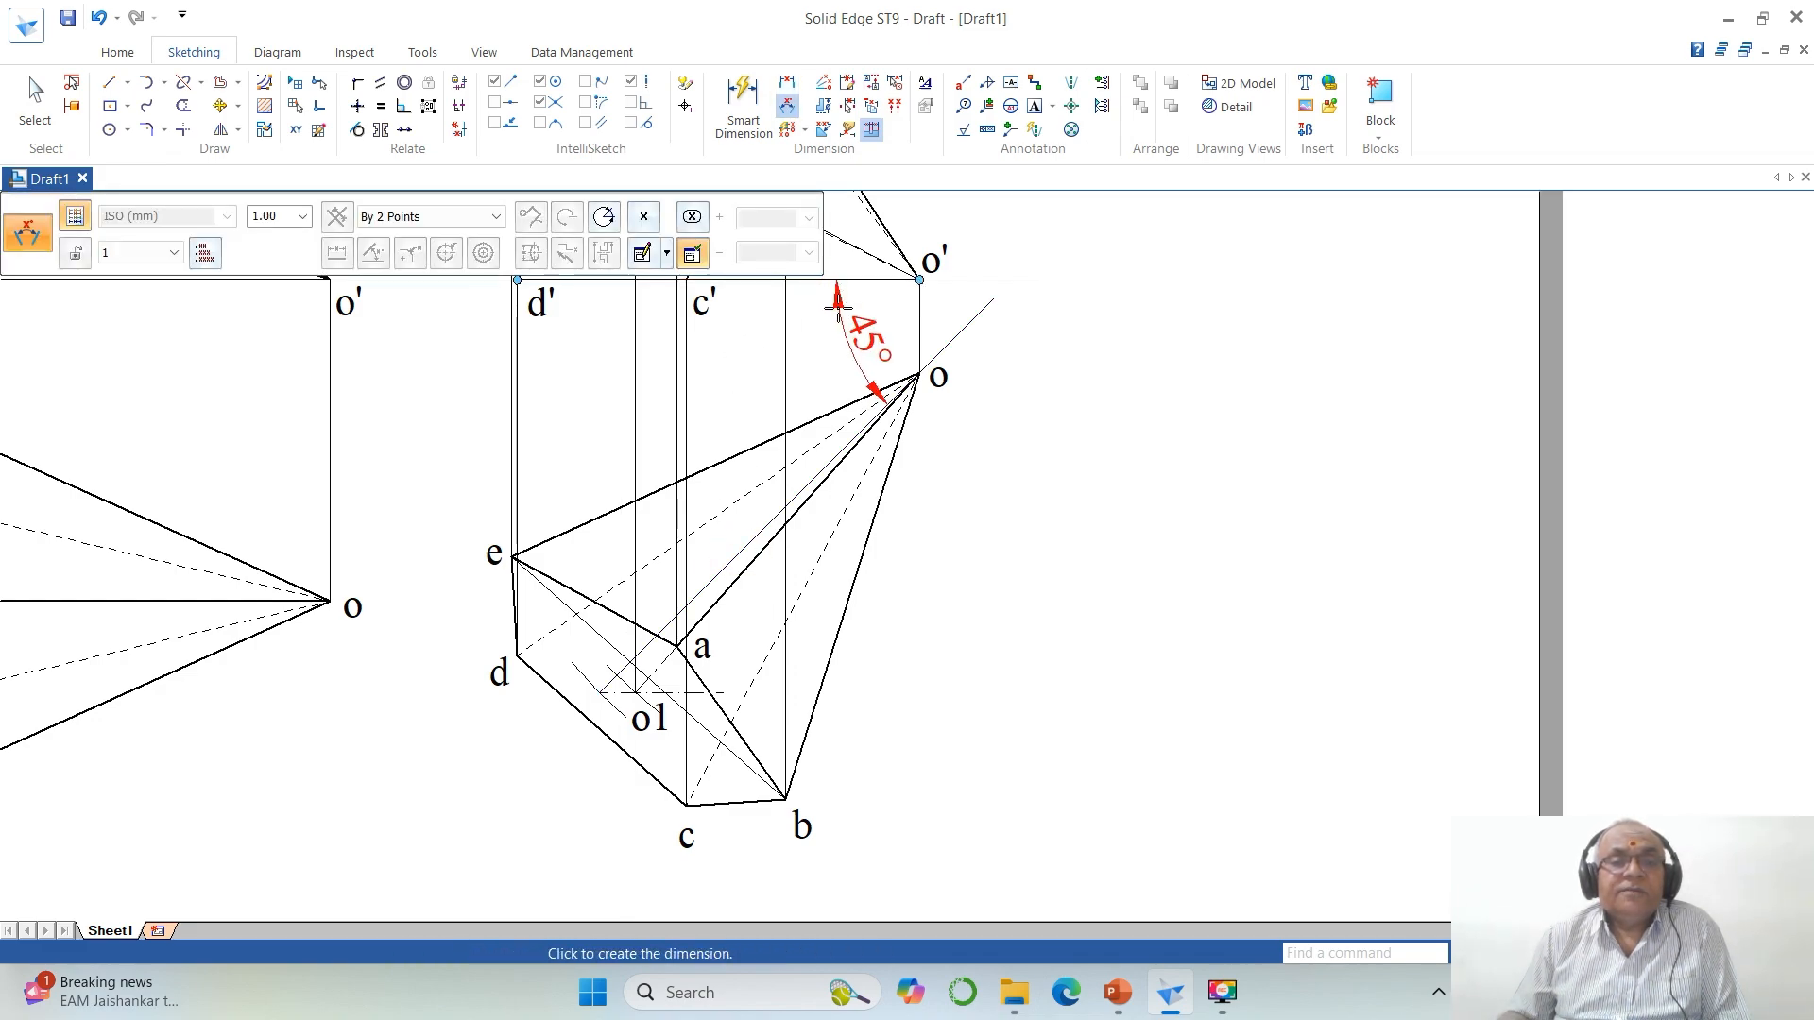
{"action": "left_click", "coordinate": [805, 312]}
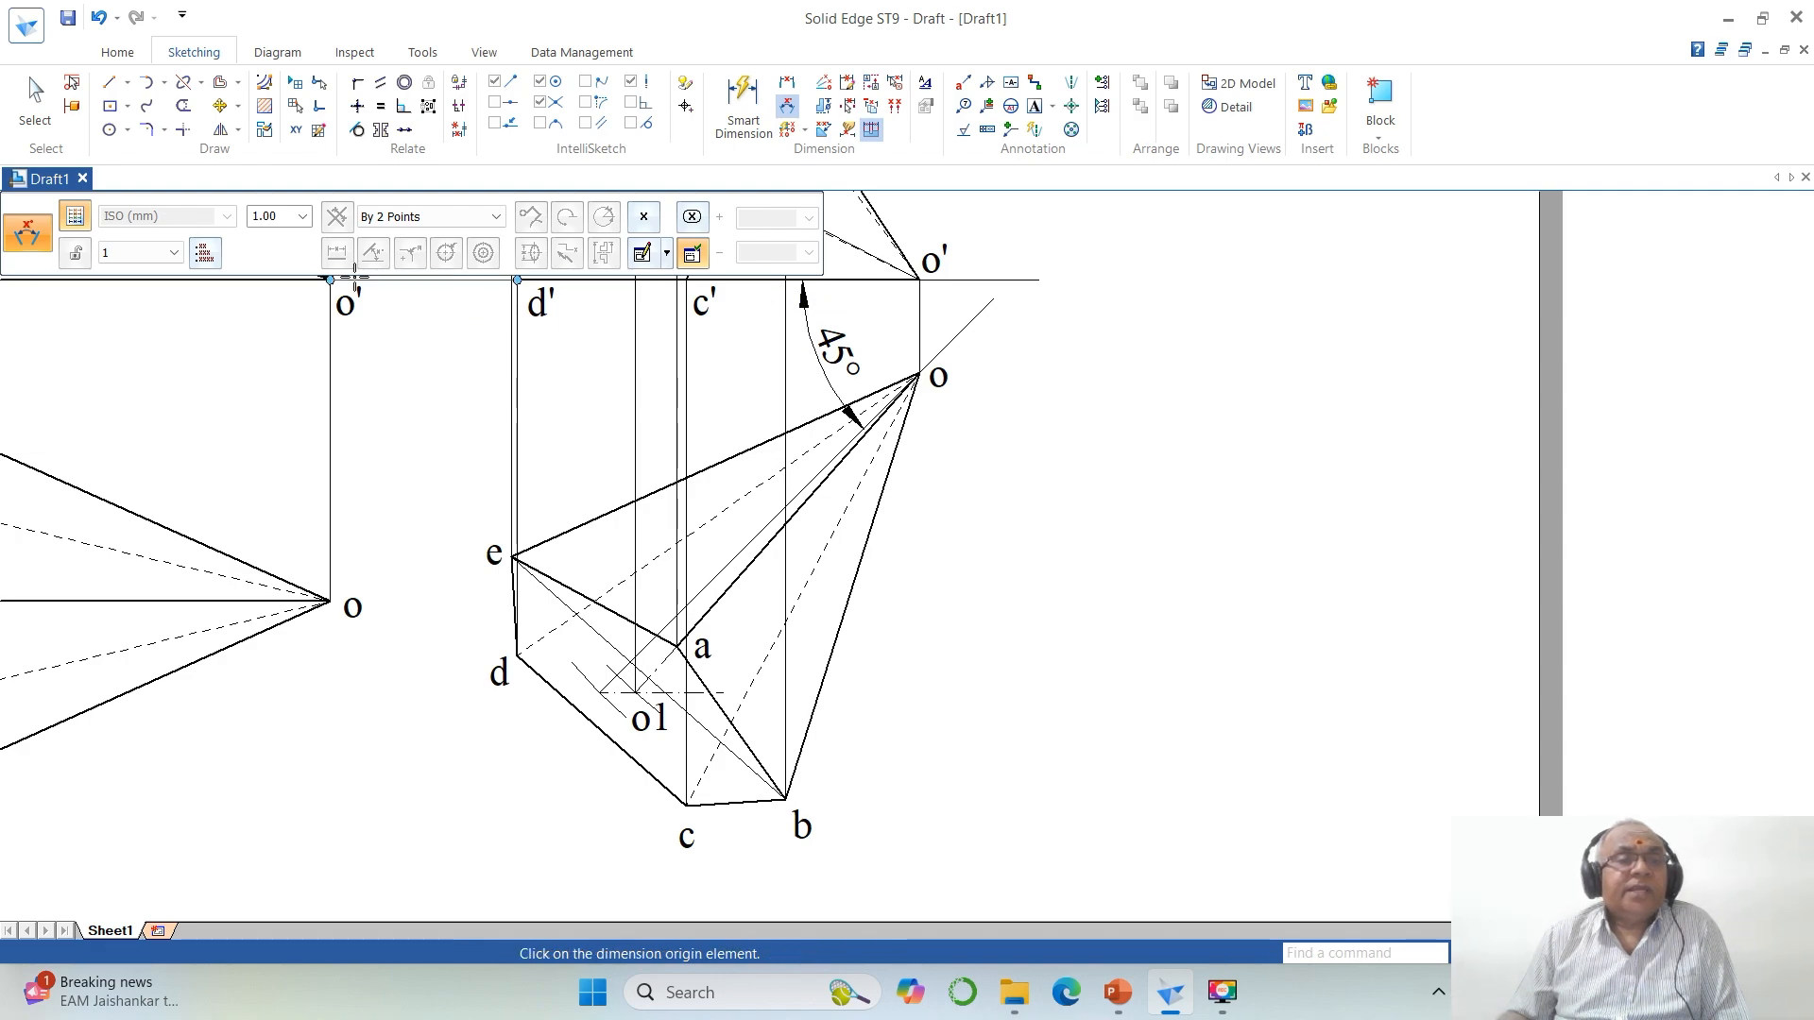
{"action": "left_click", "coordinate": [643, 219]}
{"action": "left_click", "coordinate": [698, 537]}
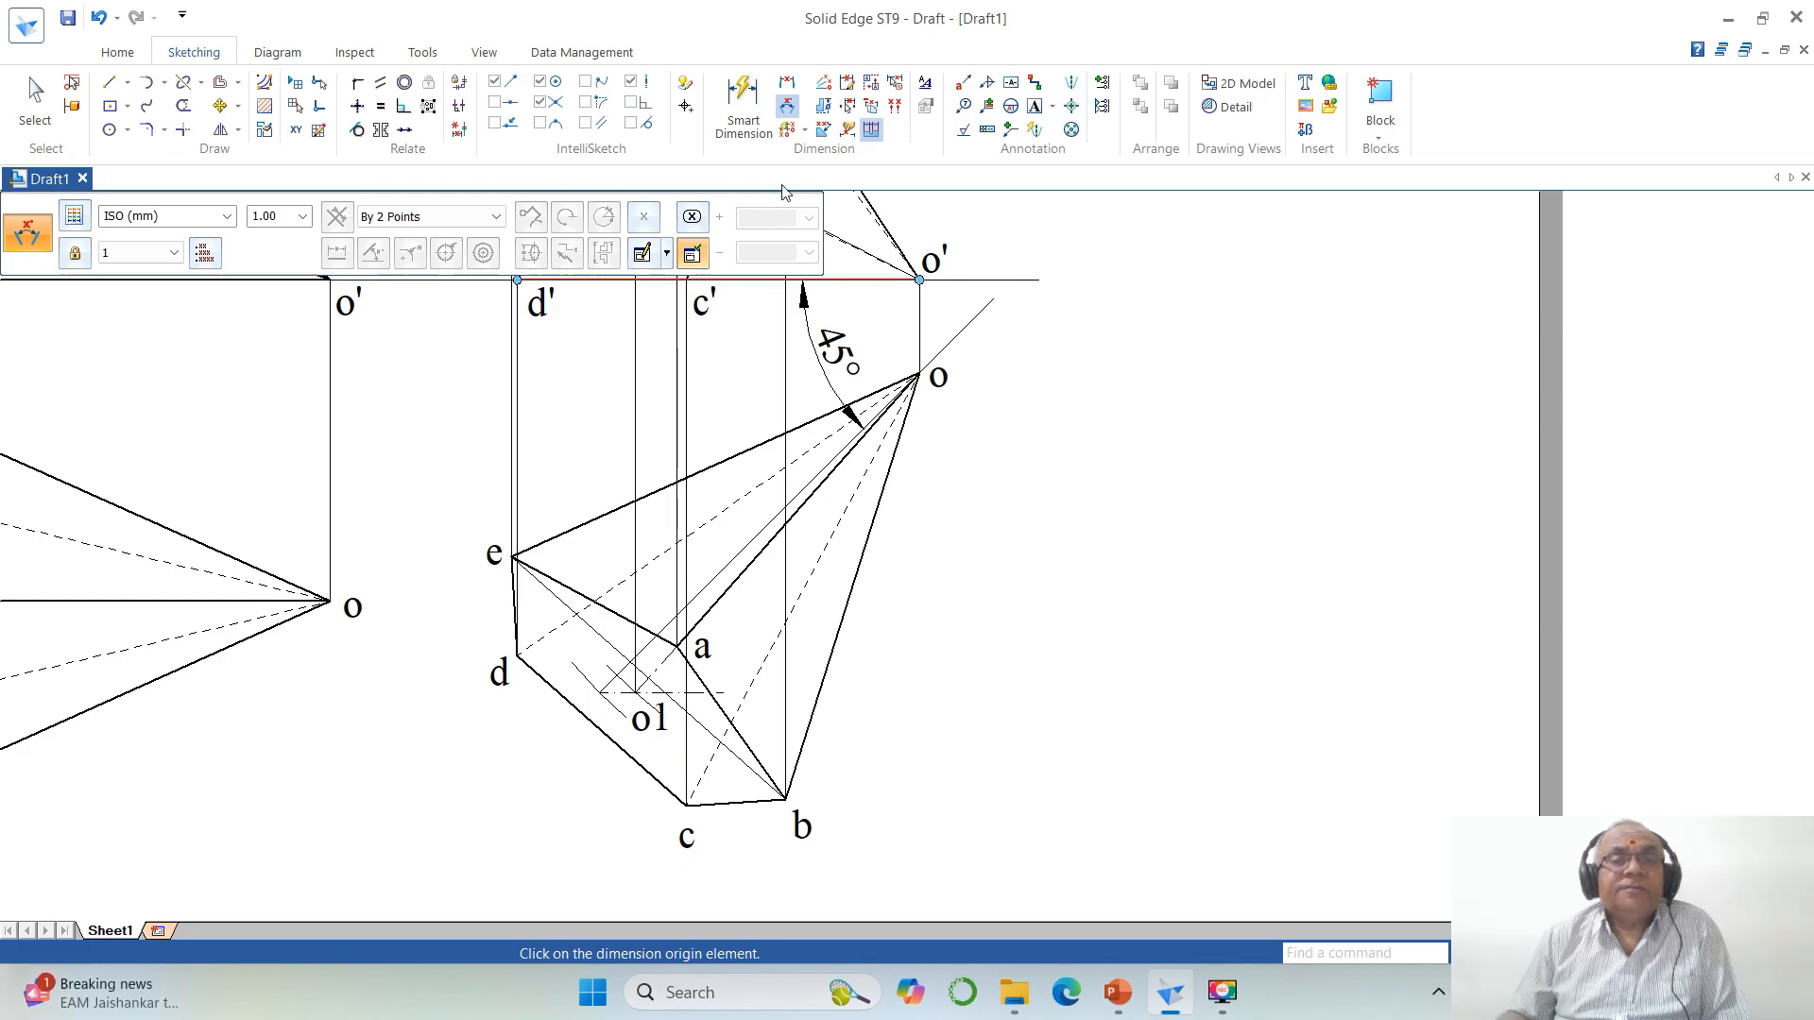
{"action": "left_click", "coordinate": [742, 102]}
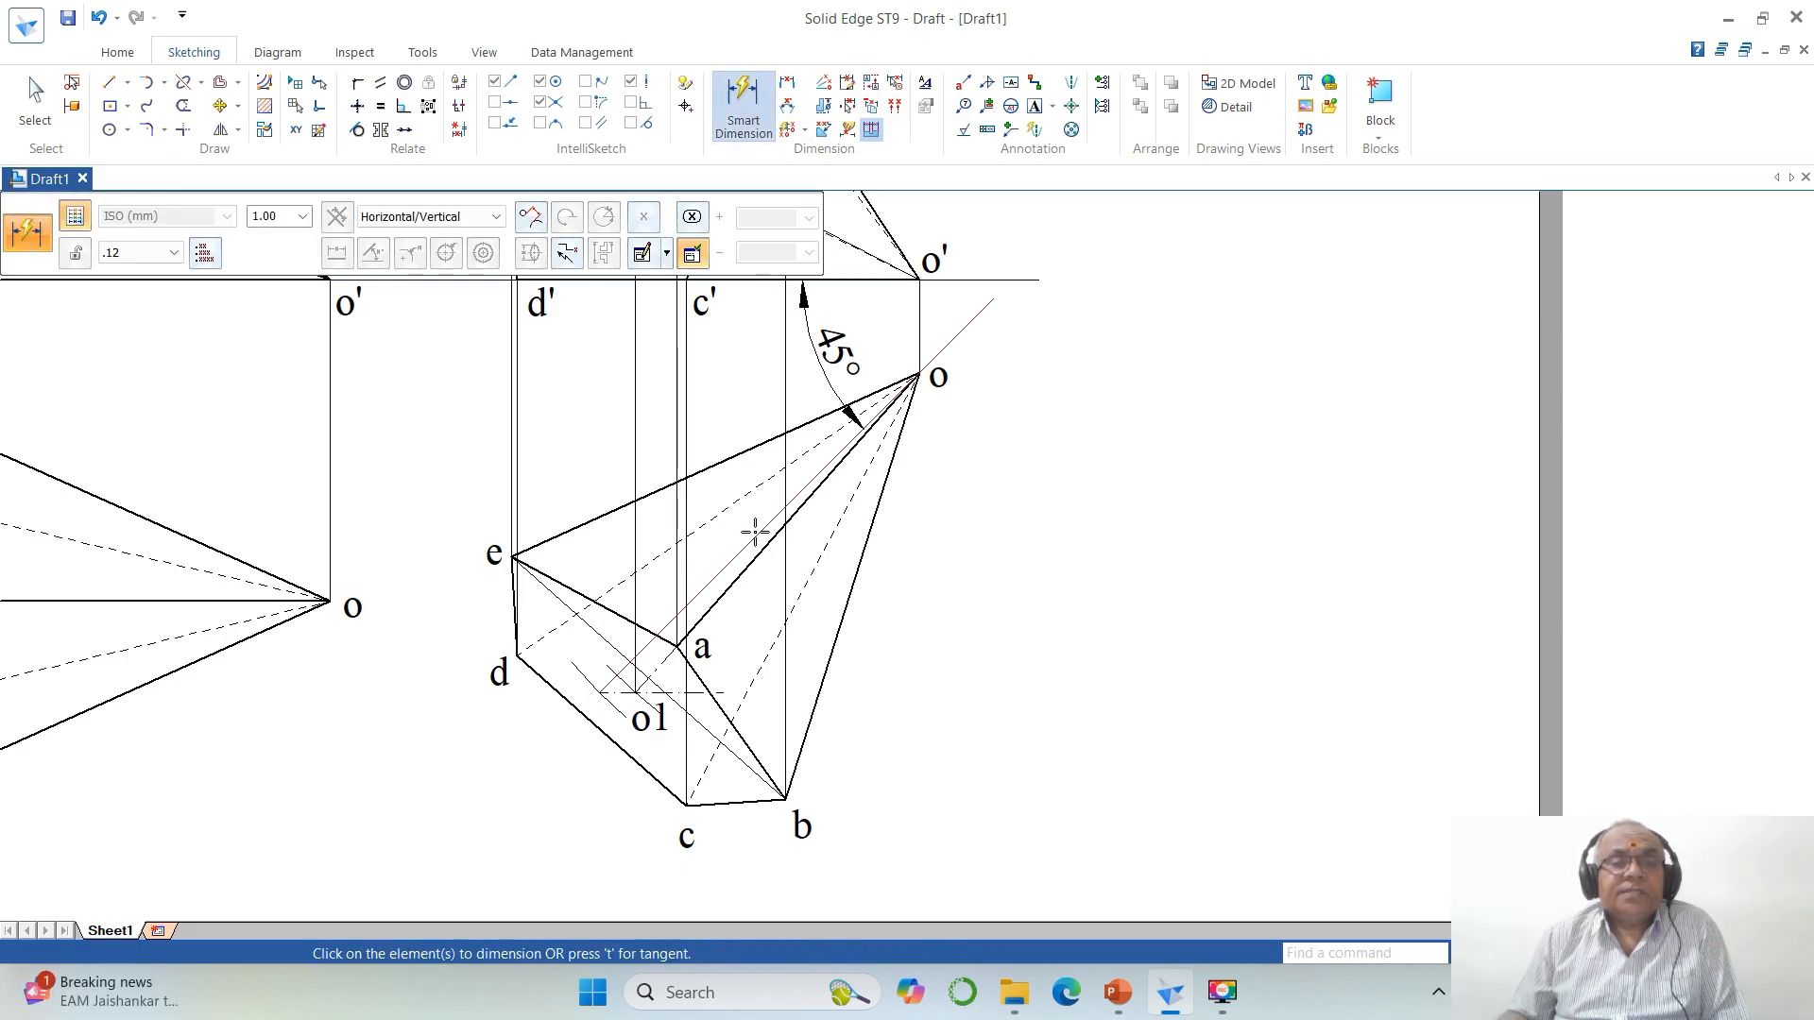
{"action": "left_click", "coordinate": [759, 552]}
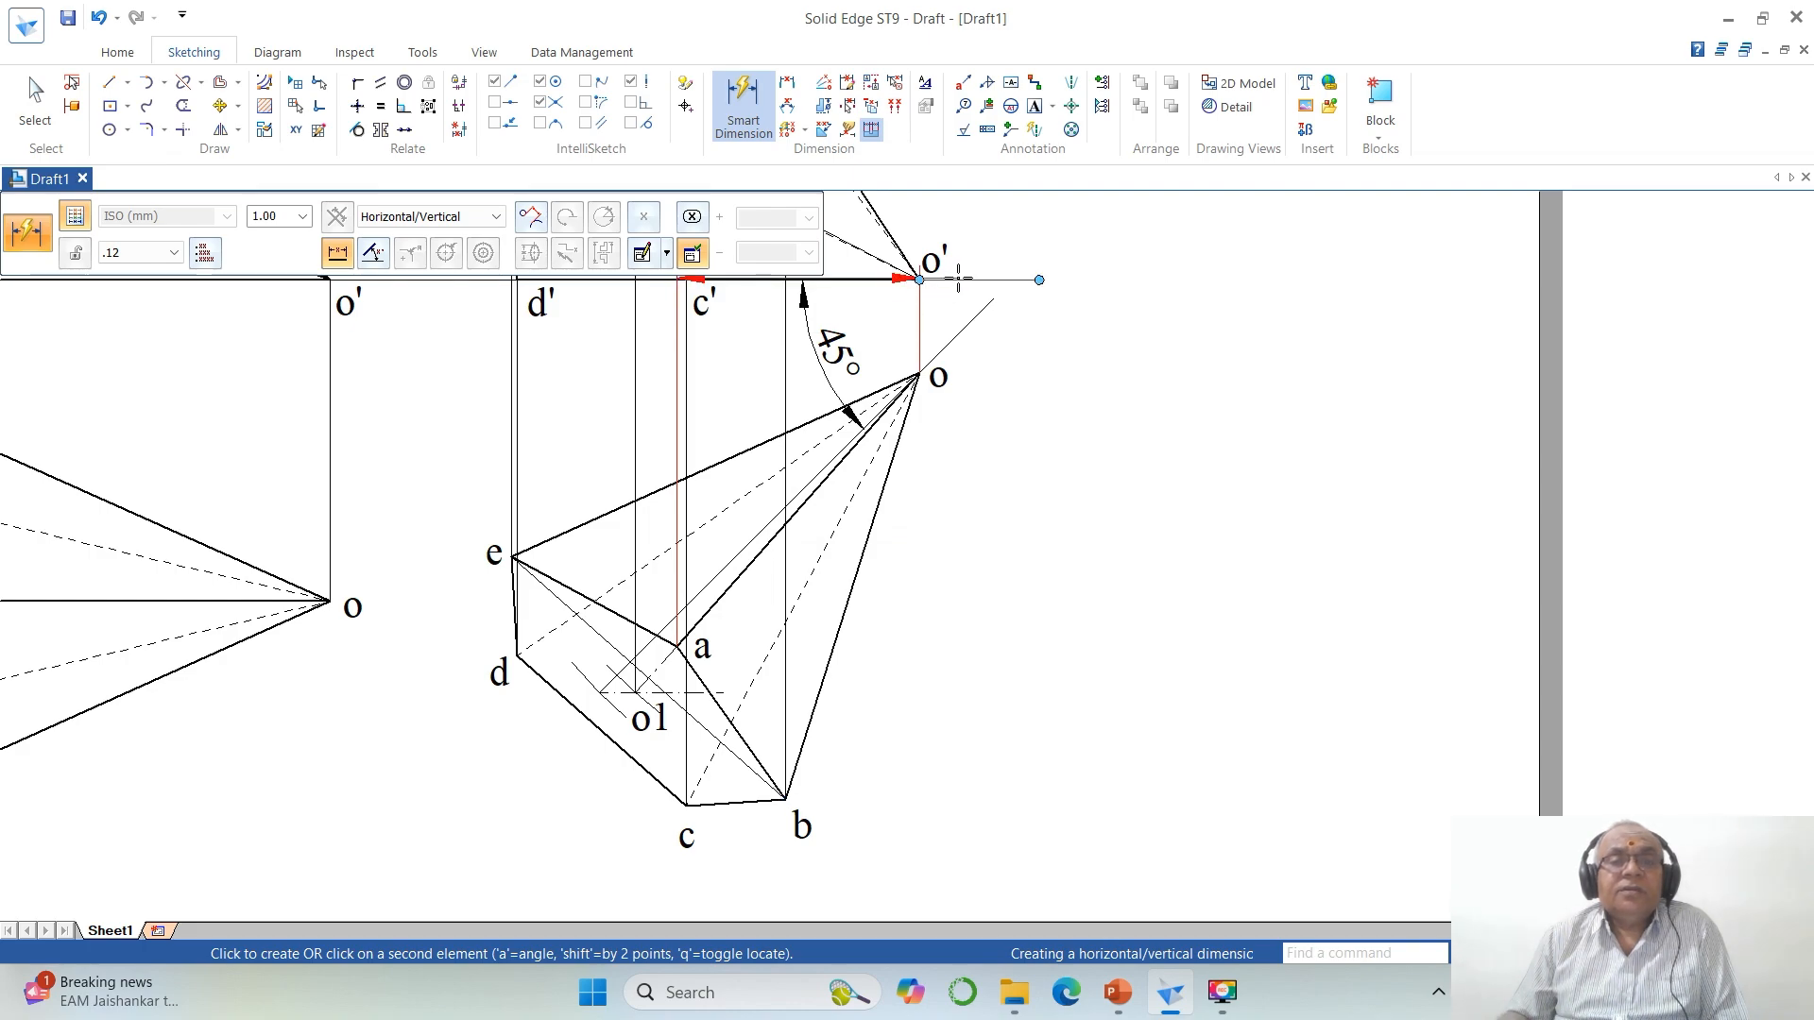
{"action": "key", "text": "Escape"}
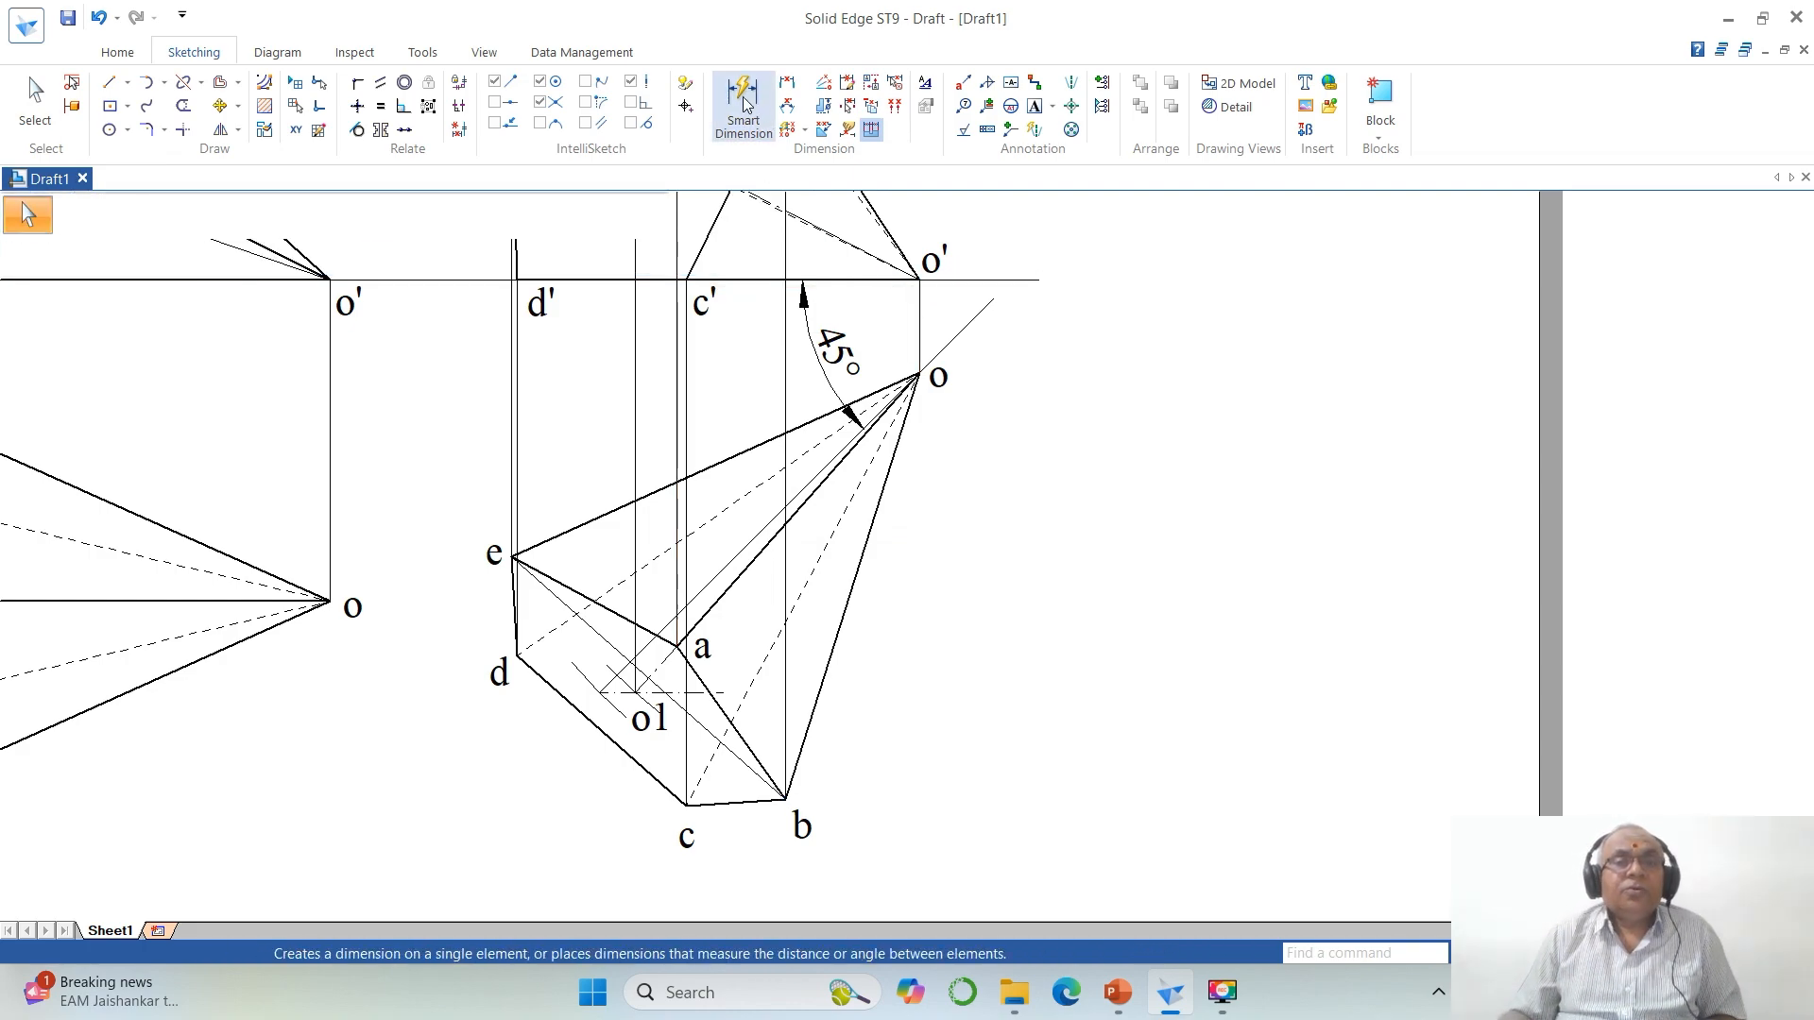
Step: Add a second, larger angular dimension without a value between the inclined line through o and the XY line
{"action": "left_click", "coordinate": [787, 106]}
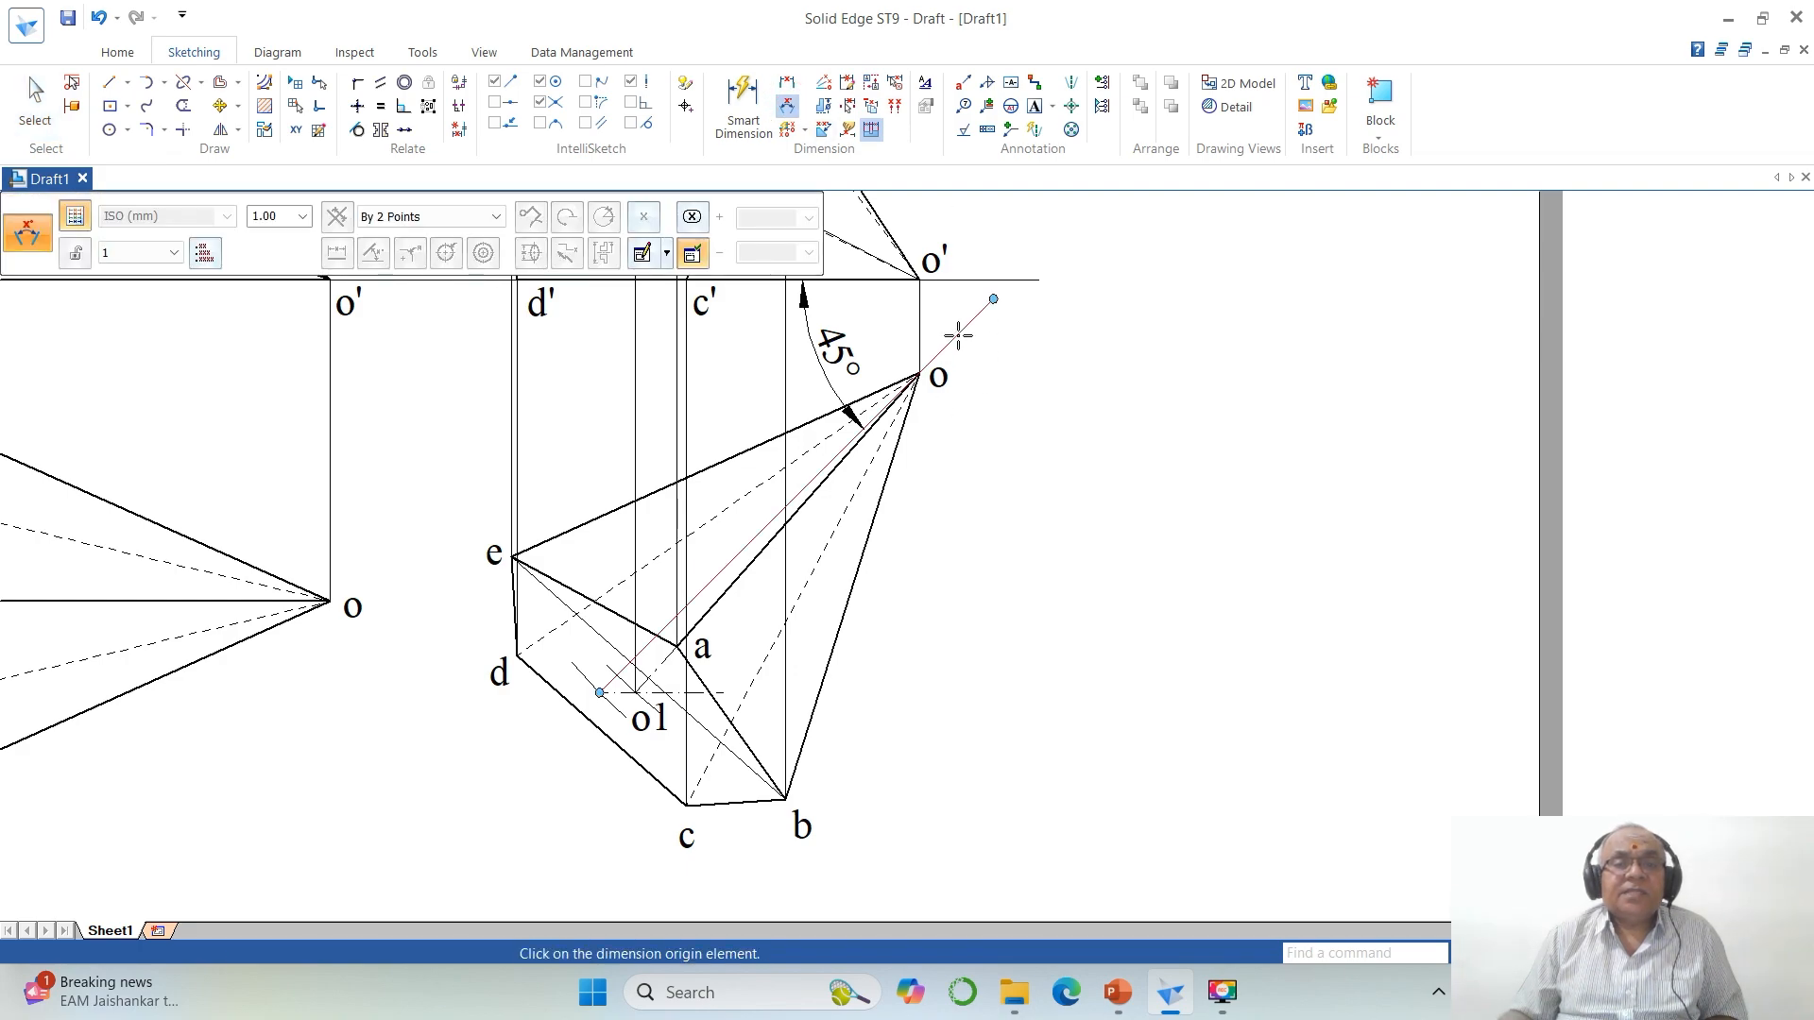
{"action": "left_click", "coordinate": [954, 280]}
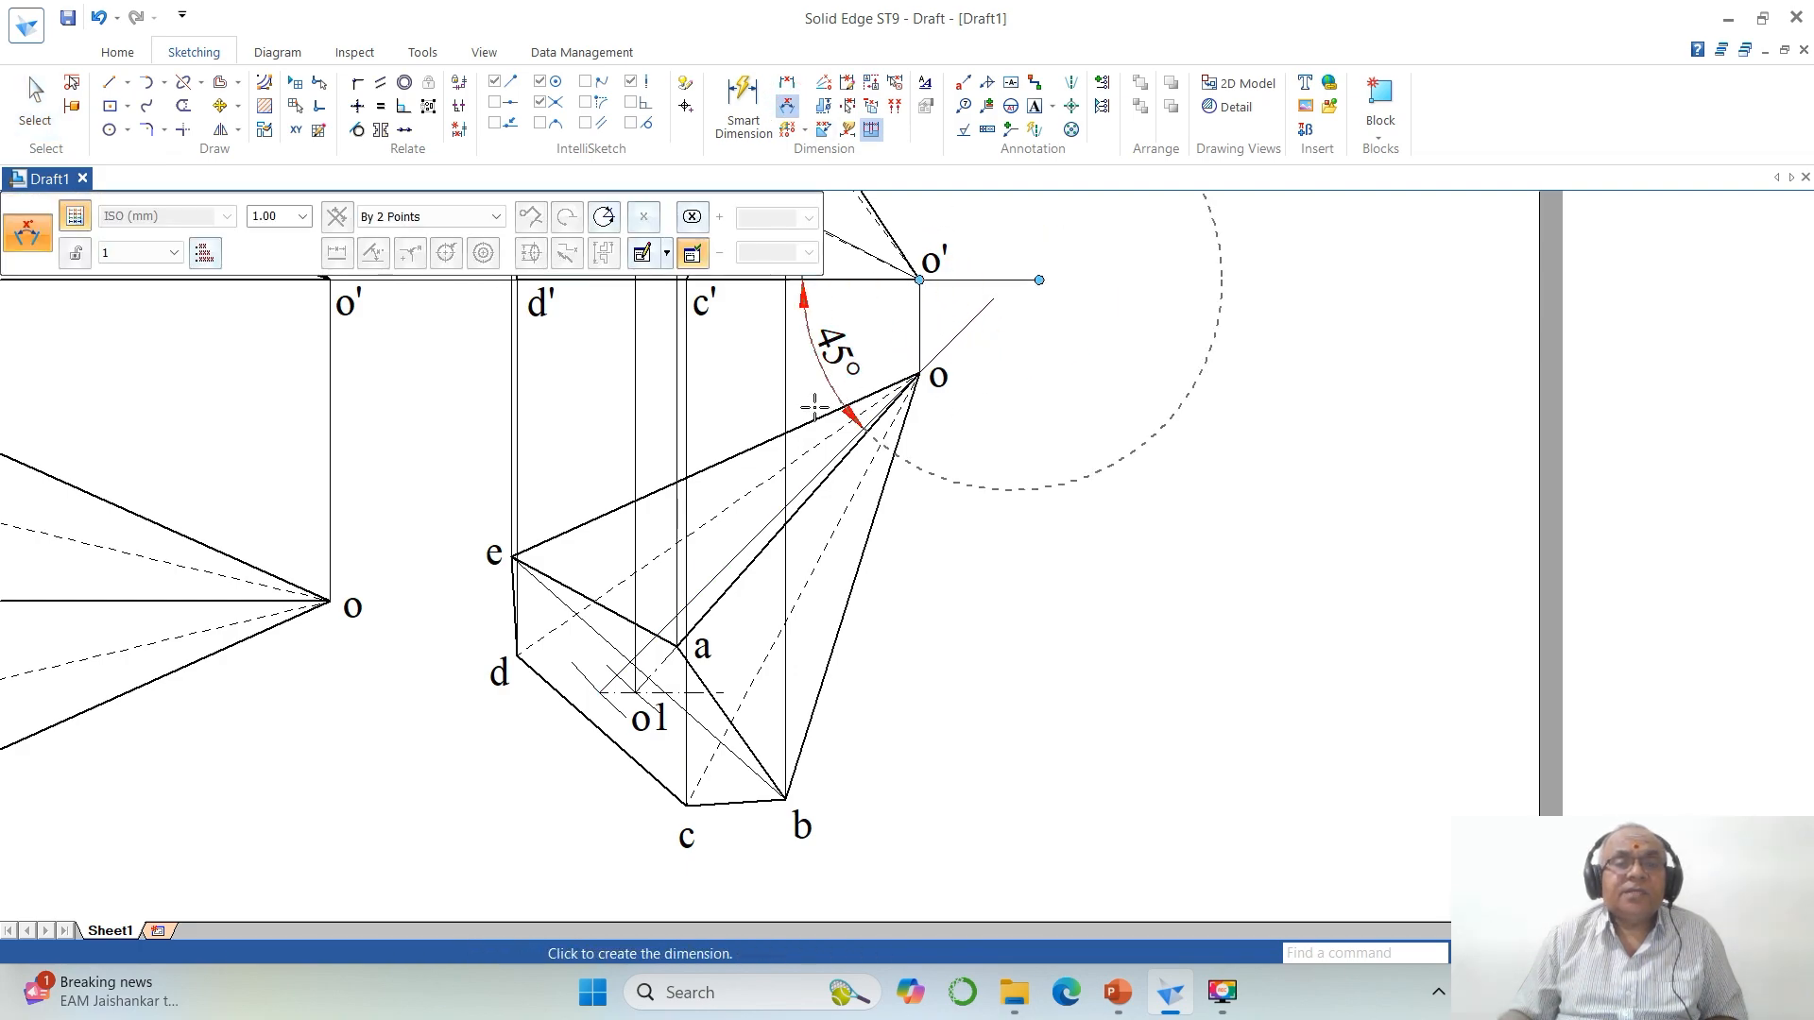
{"action": "left_click", "coordinate": [678, 444]}
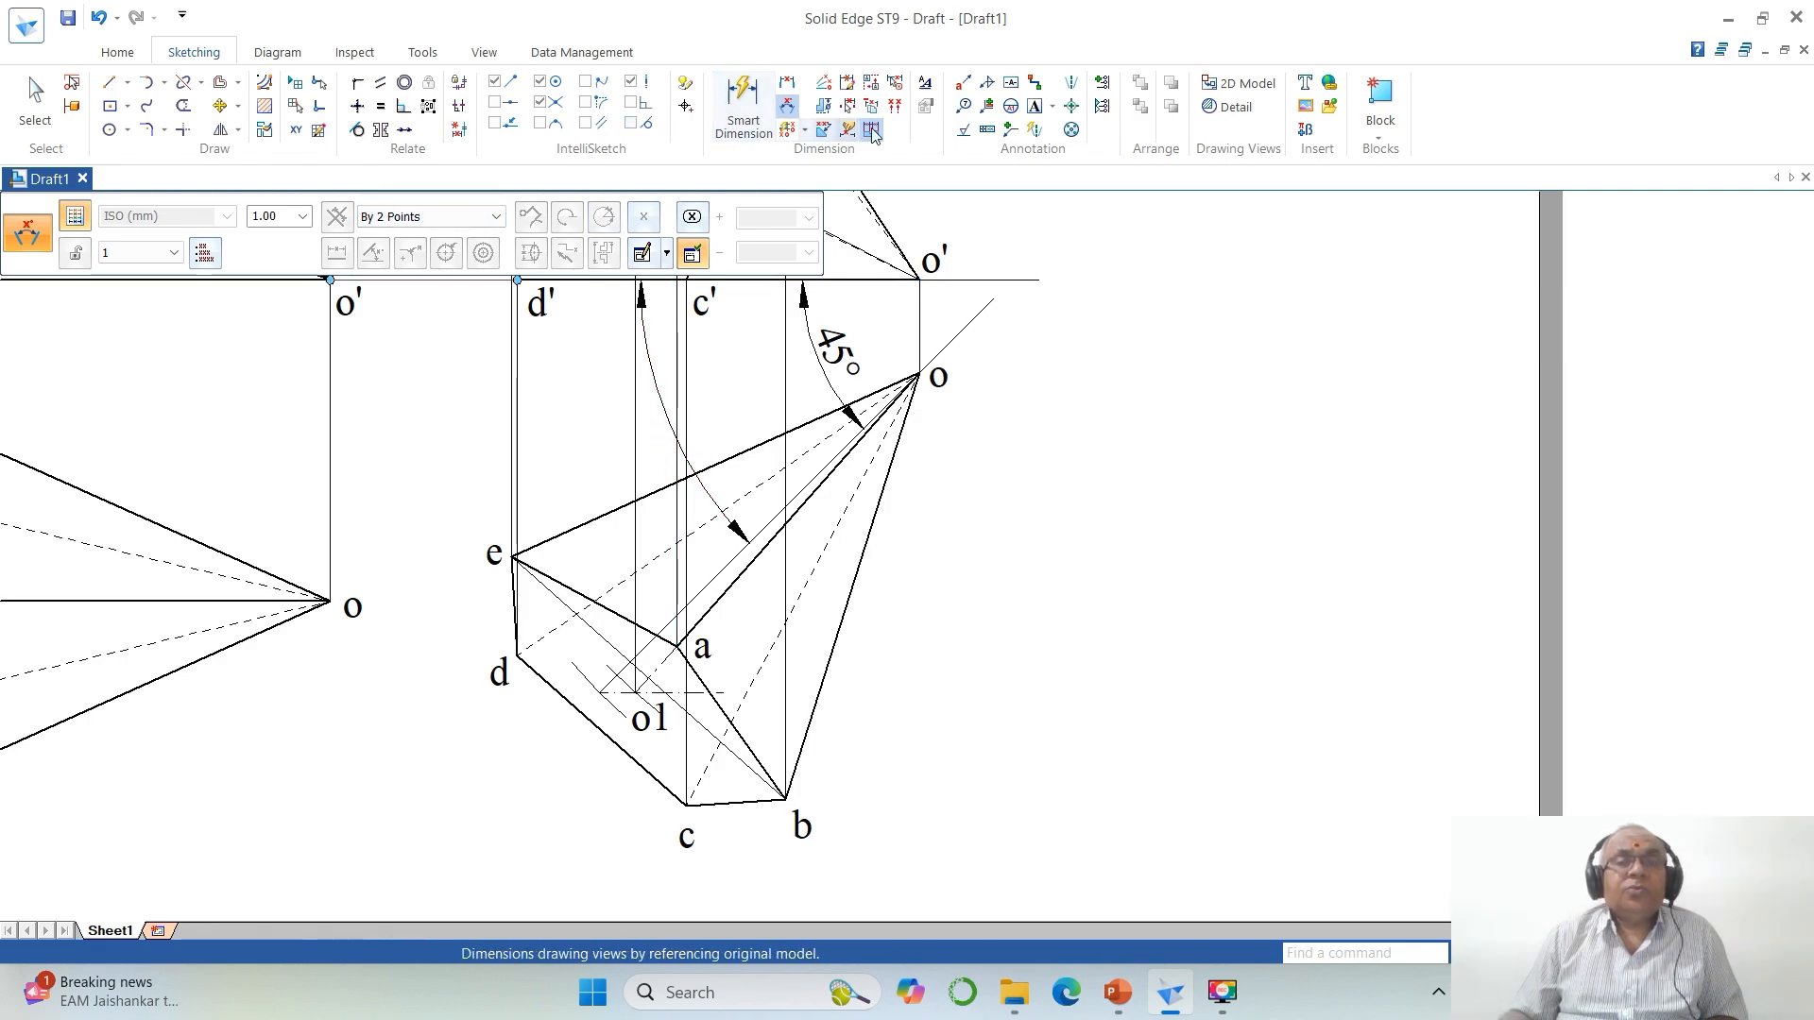
Step: Place the text β in the Symbol font beside the blank angular dimension arc of the final top view
{"action": "left_click", "coordinate": [1034, 106]}
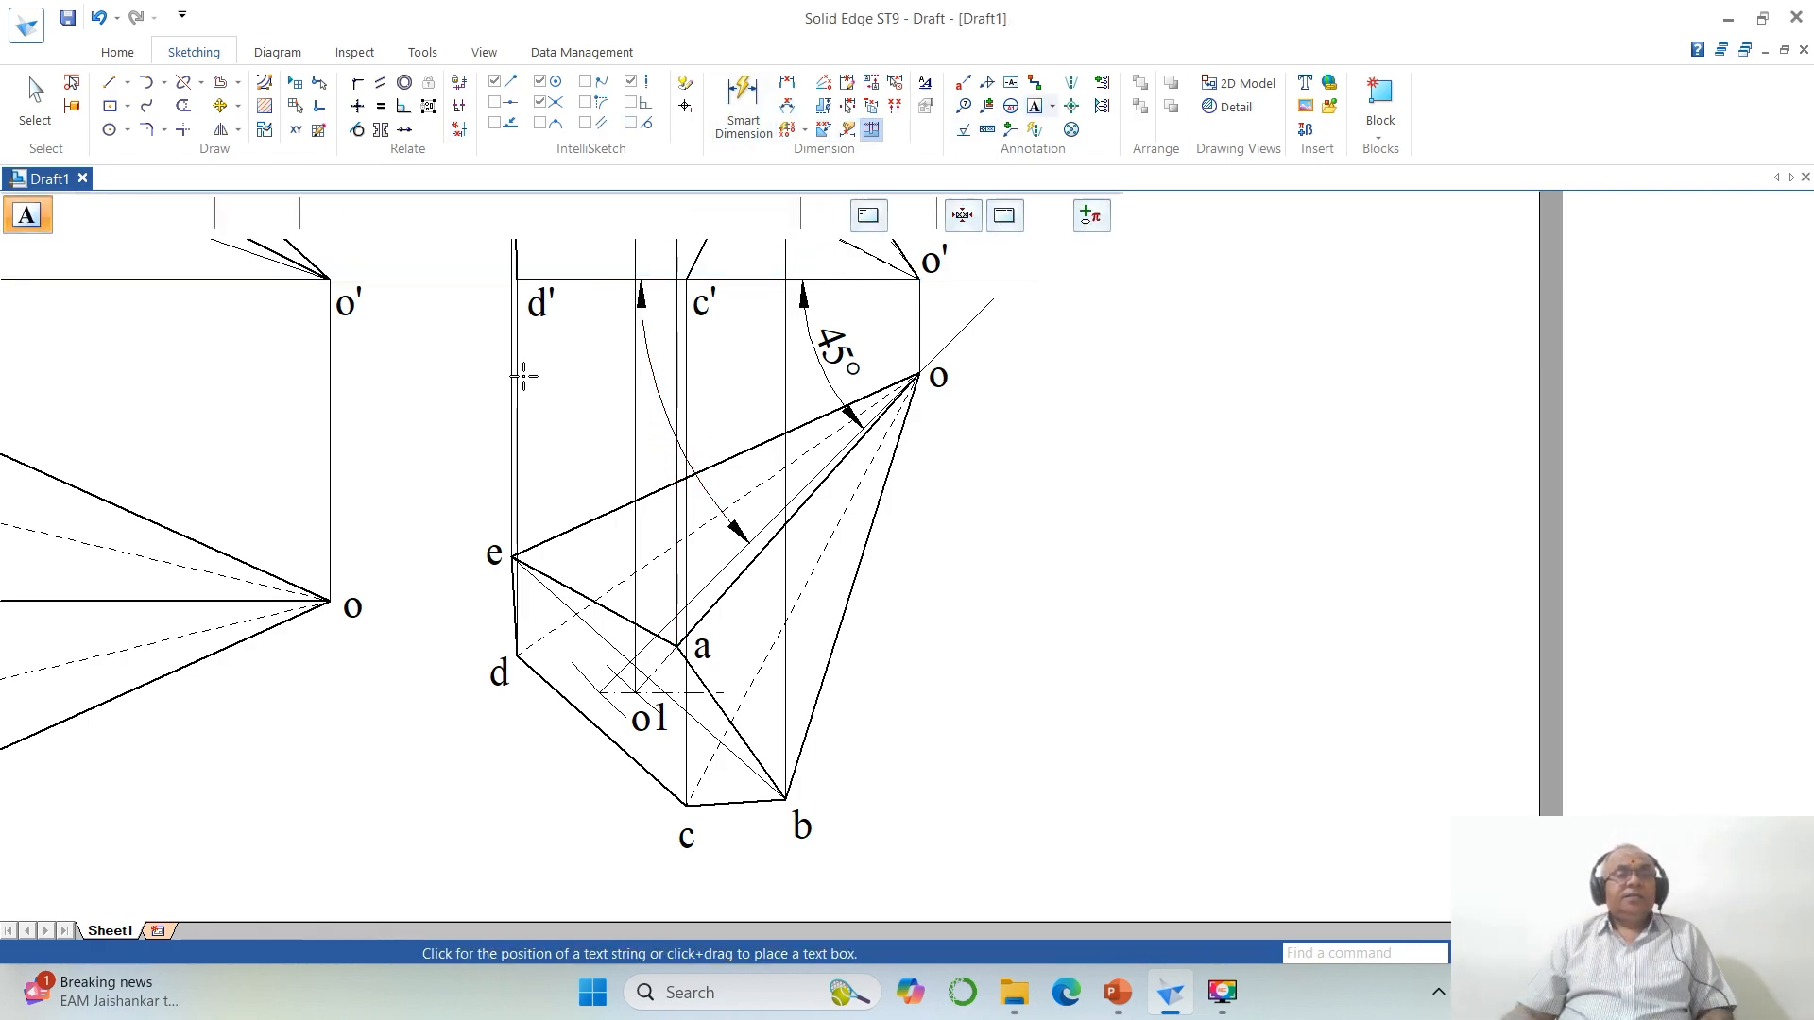
{"action": "left_click", "coordinate": [509, 215]}
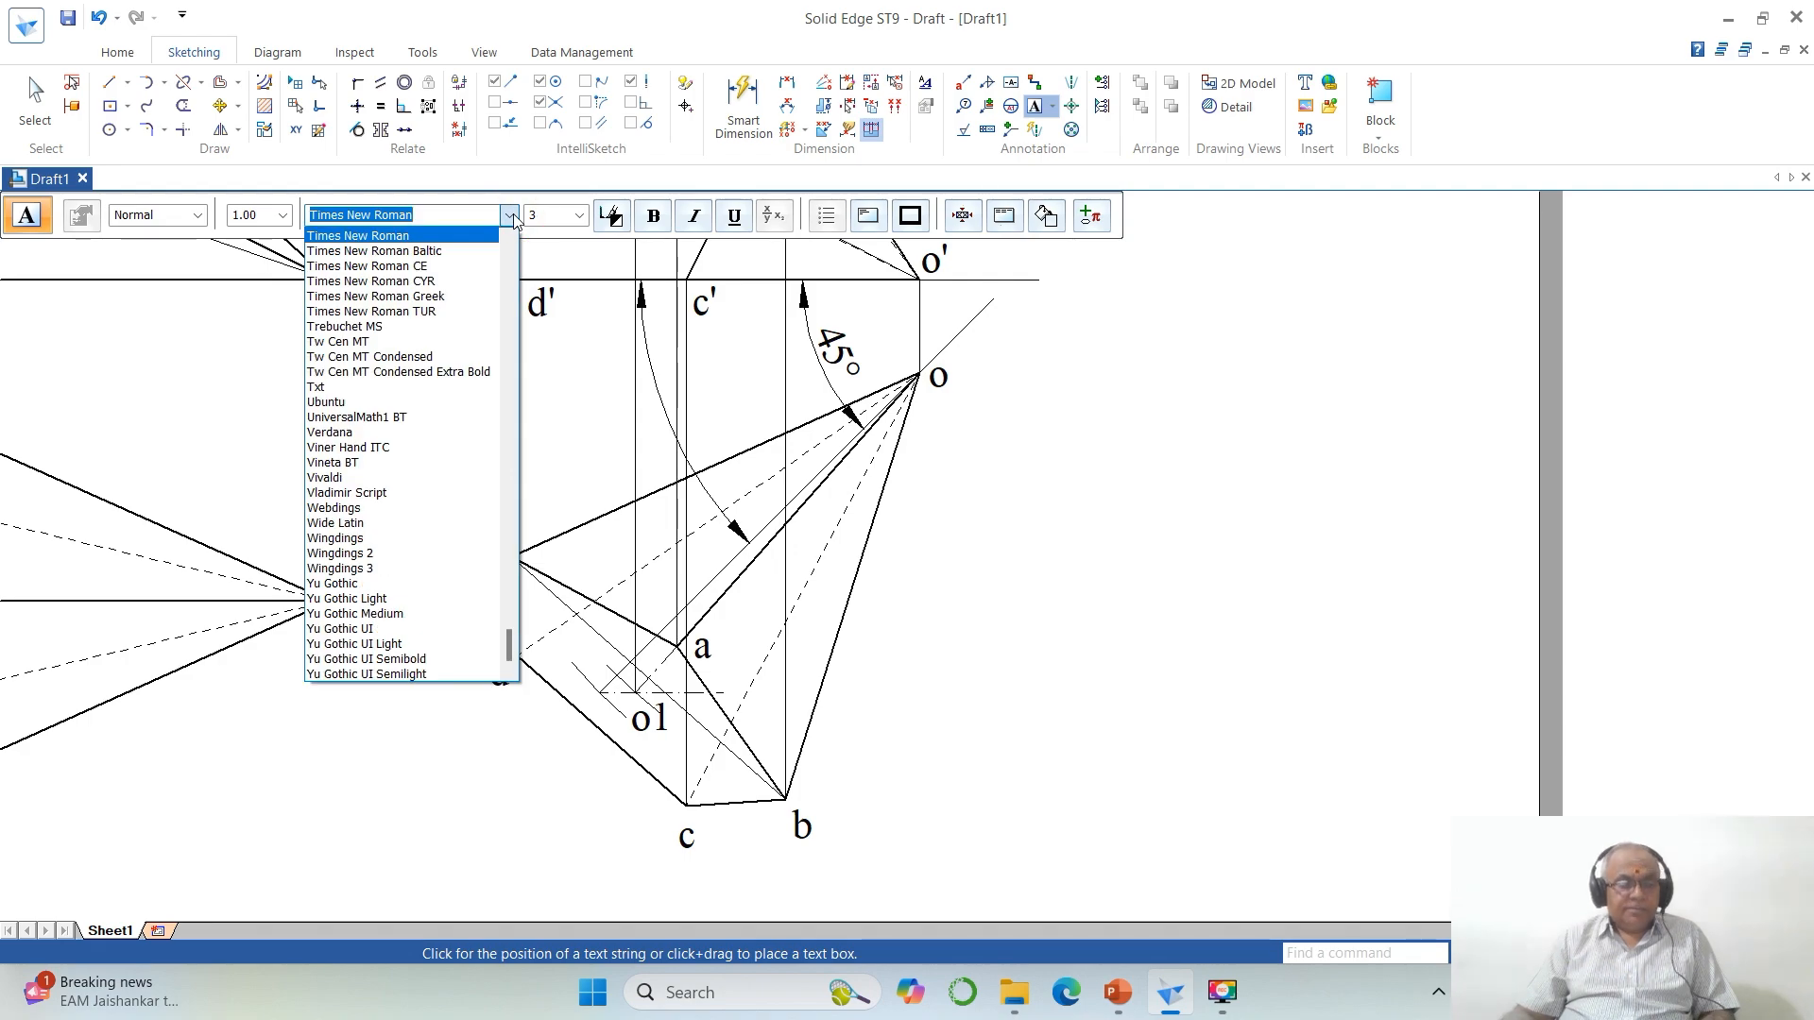
{"action": "type", "text": "sym"}
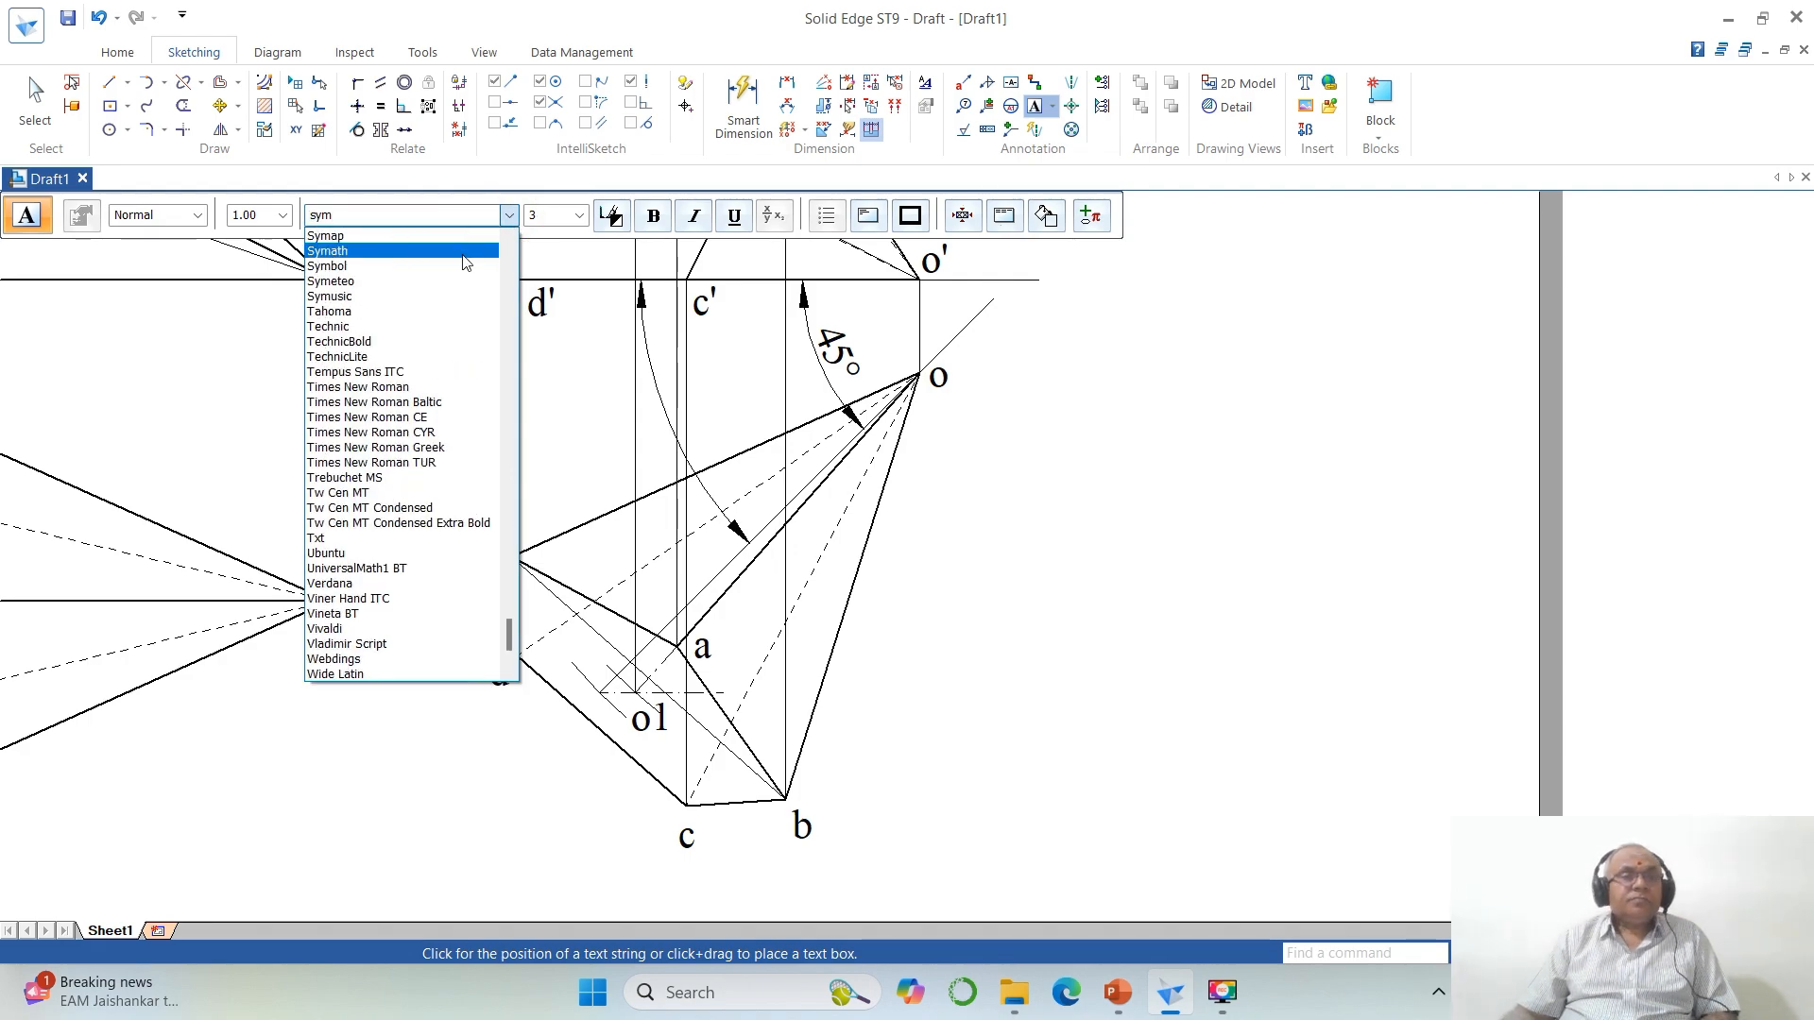
{"action": "left_click", "coordinate": [416, 268]}
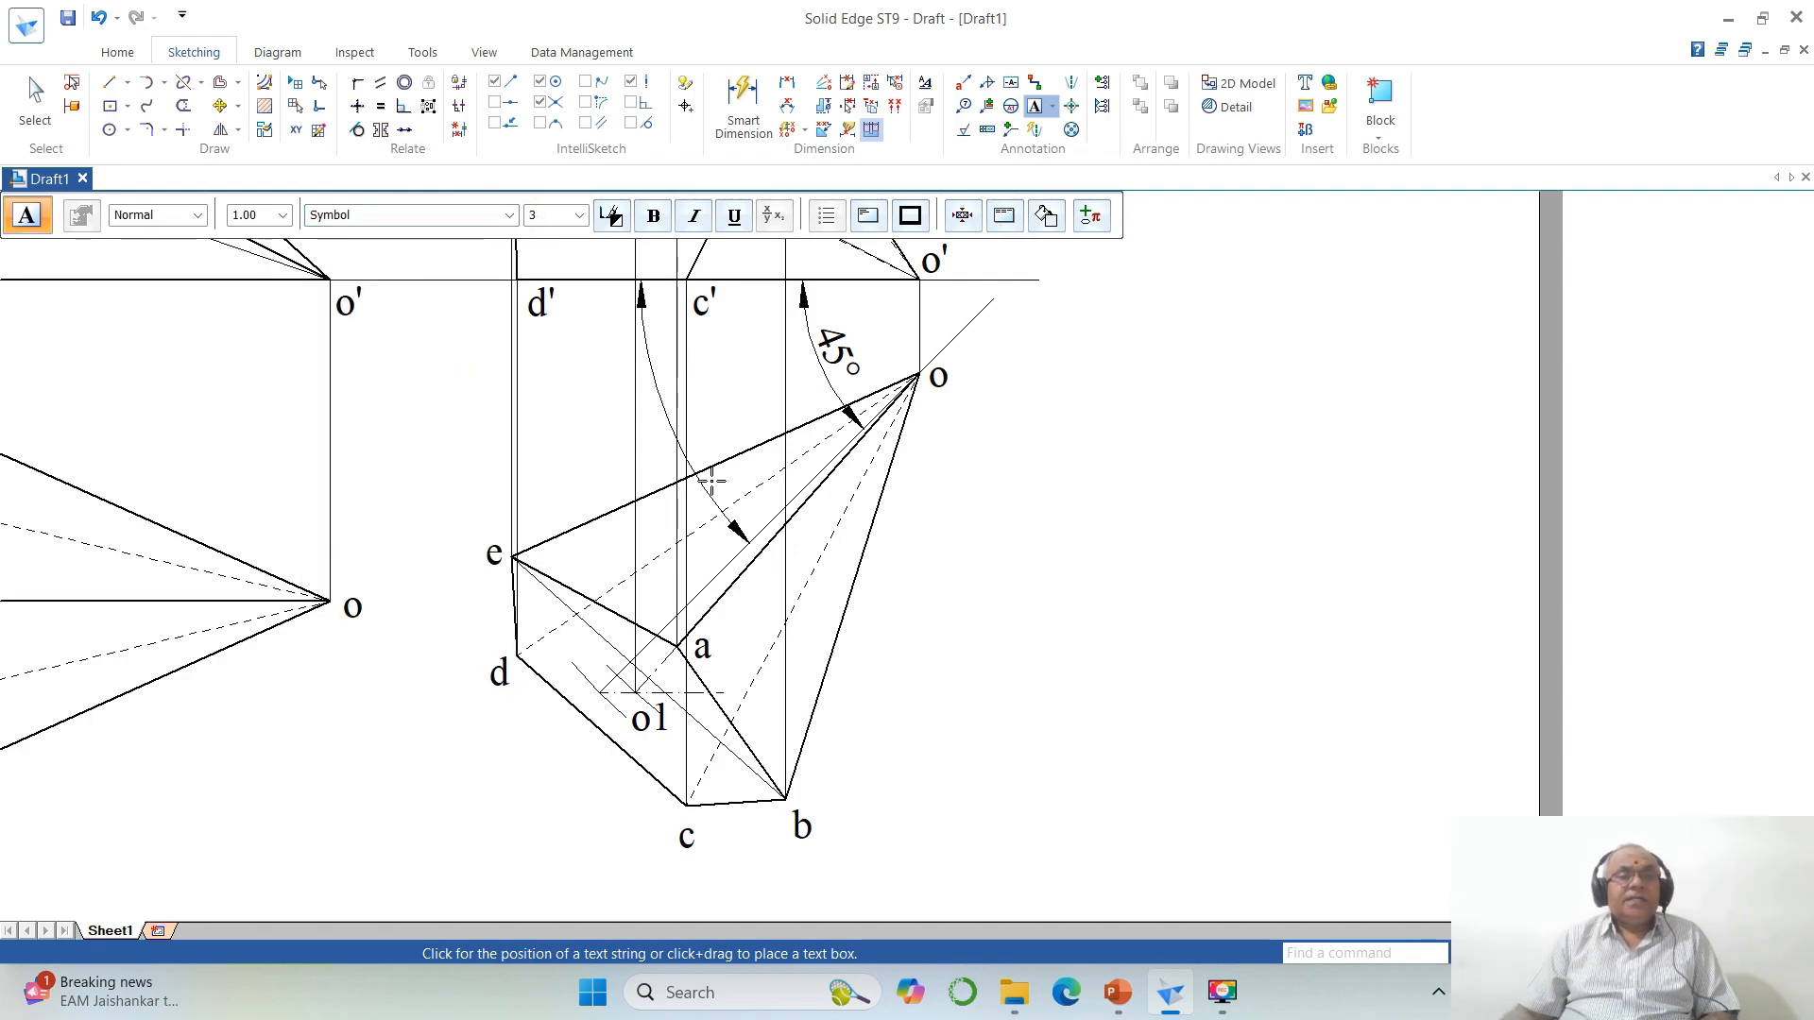
{"action": "left_click", "coordinate": [640, 426]}
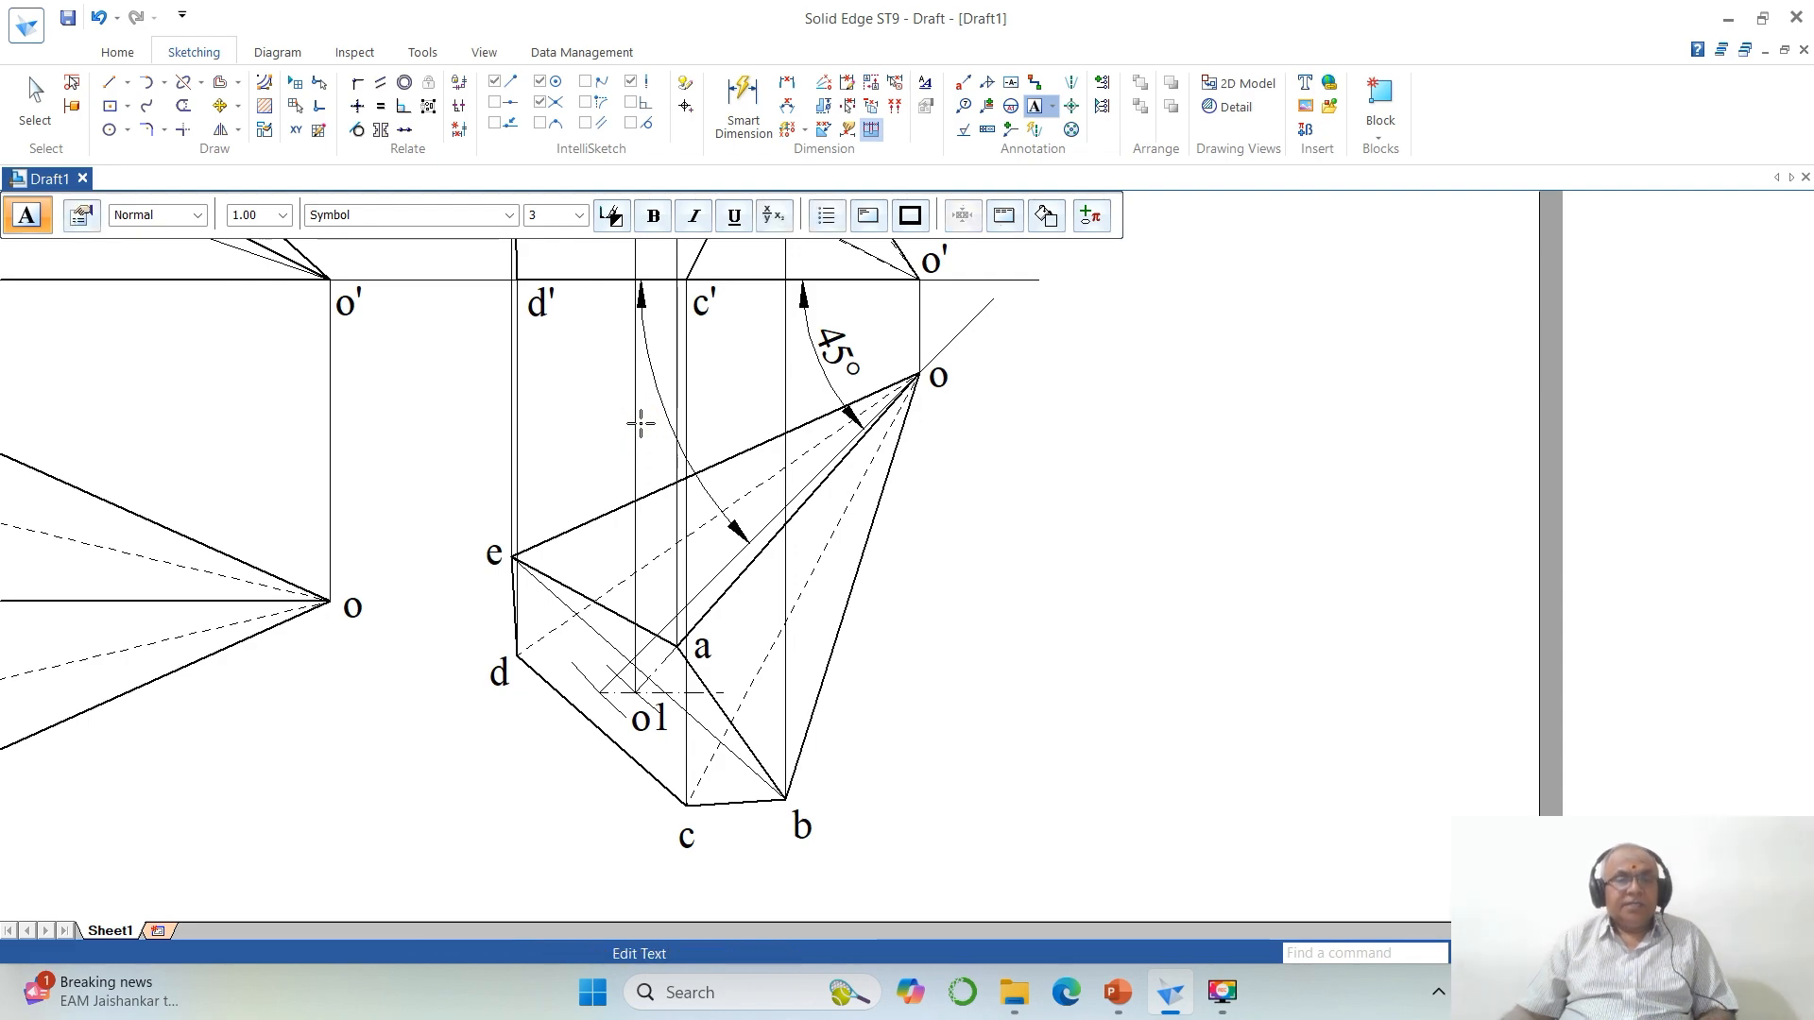
{"action": "left_click", "coordinate": [852, 497]}
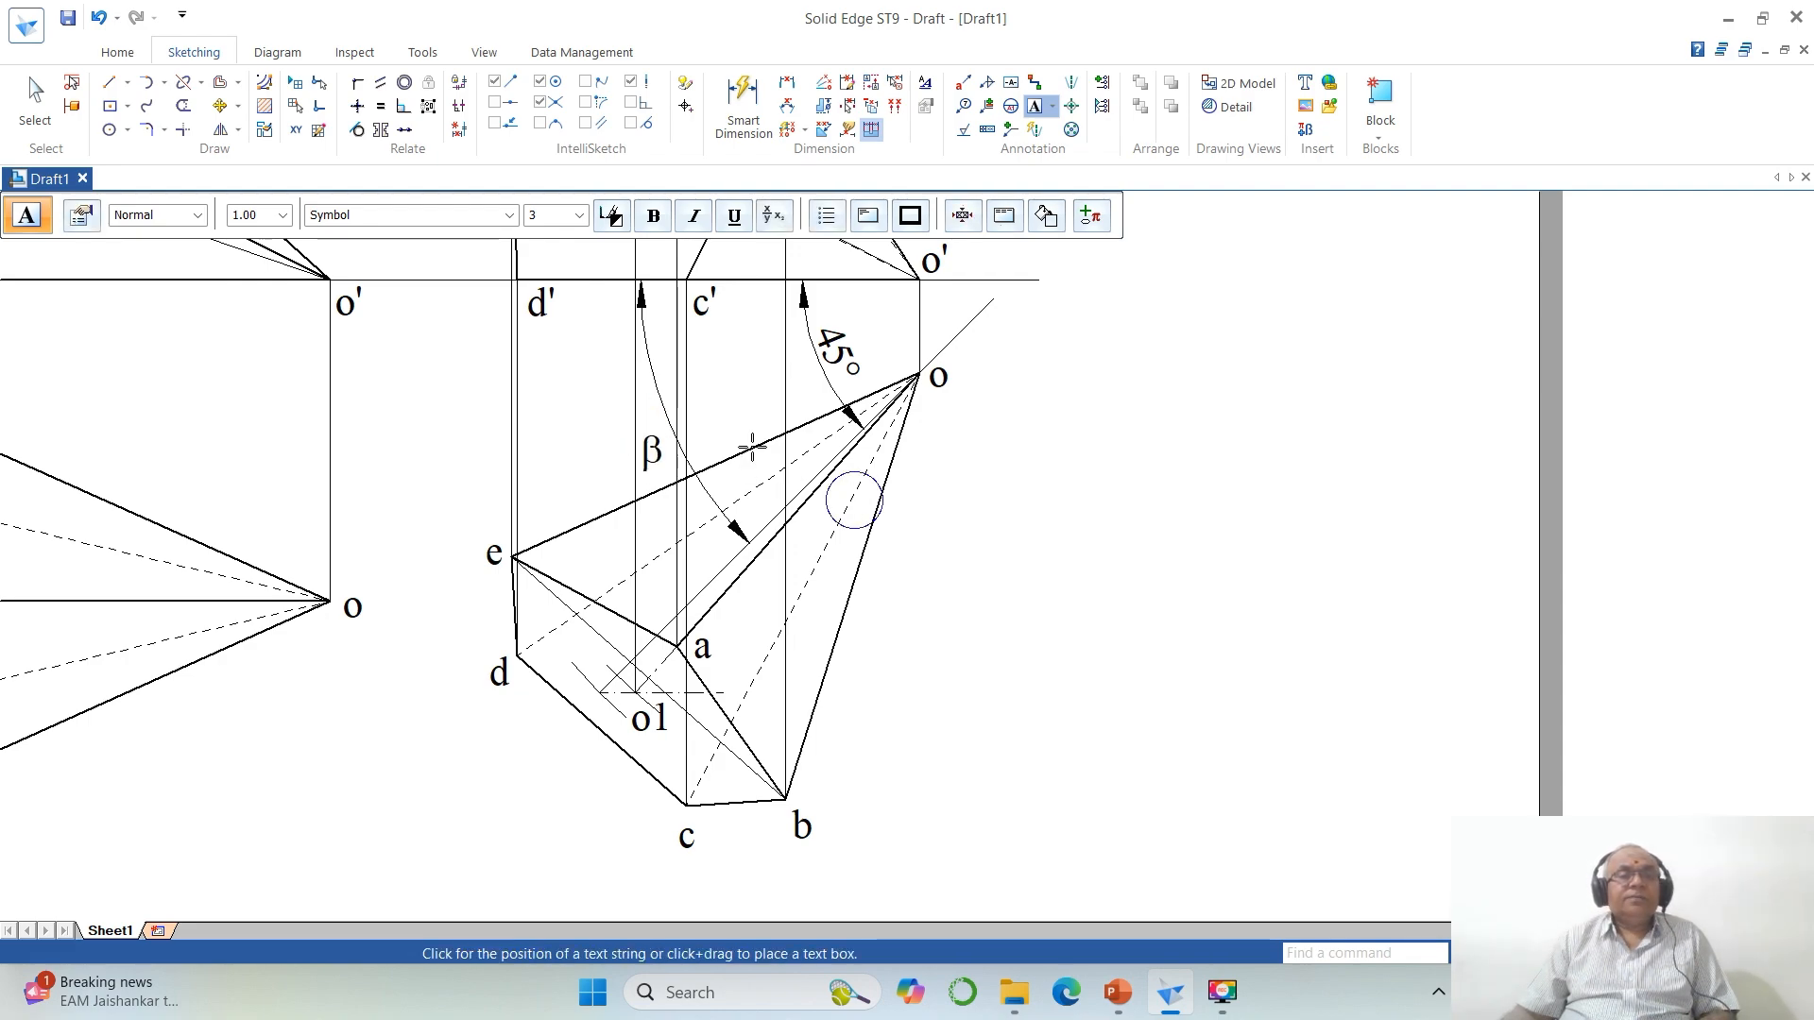
Step: Move the β label slightly up, next to the blank angular dimension arc
{"action": "left_click", "coordinate": [217, 104]}
{"action": "left_click", "coordinate": [652, 450]}
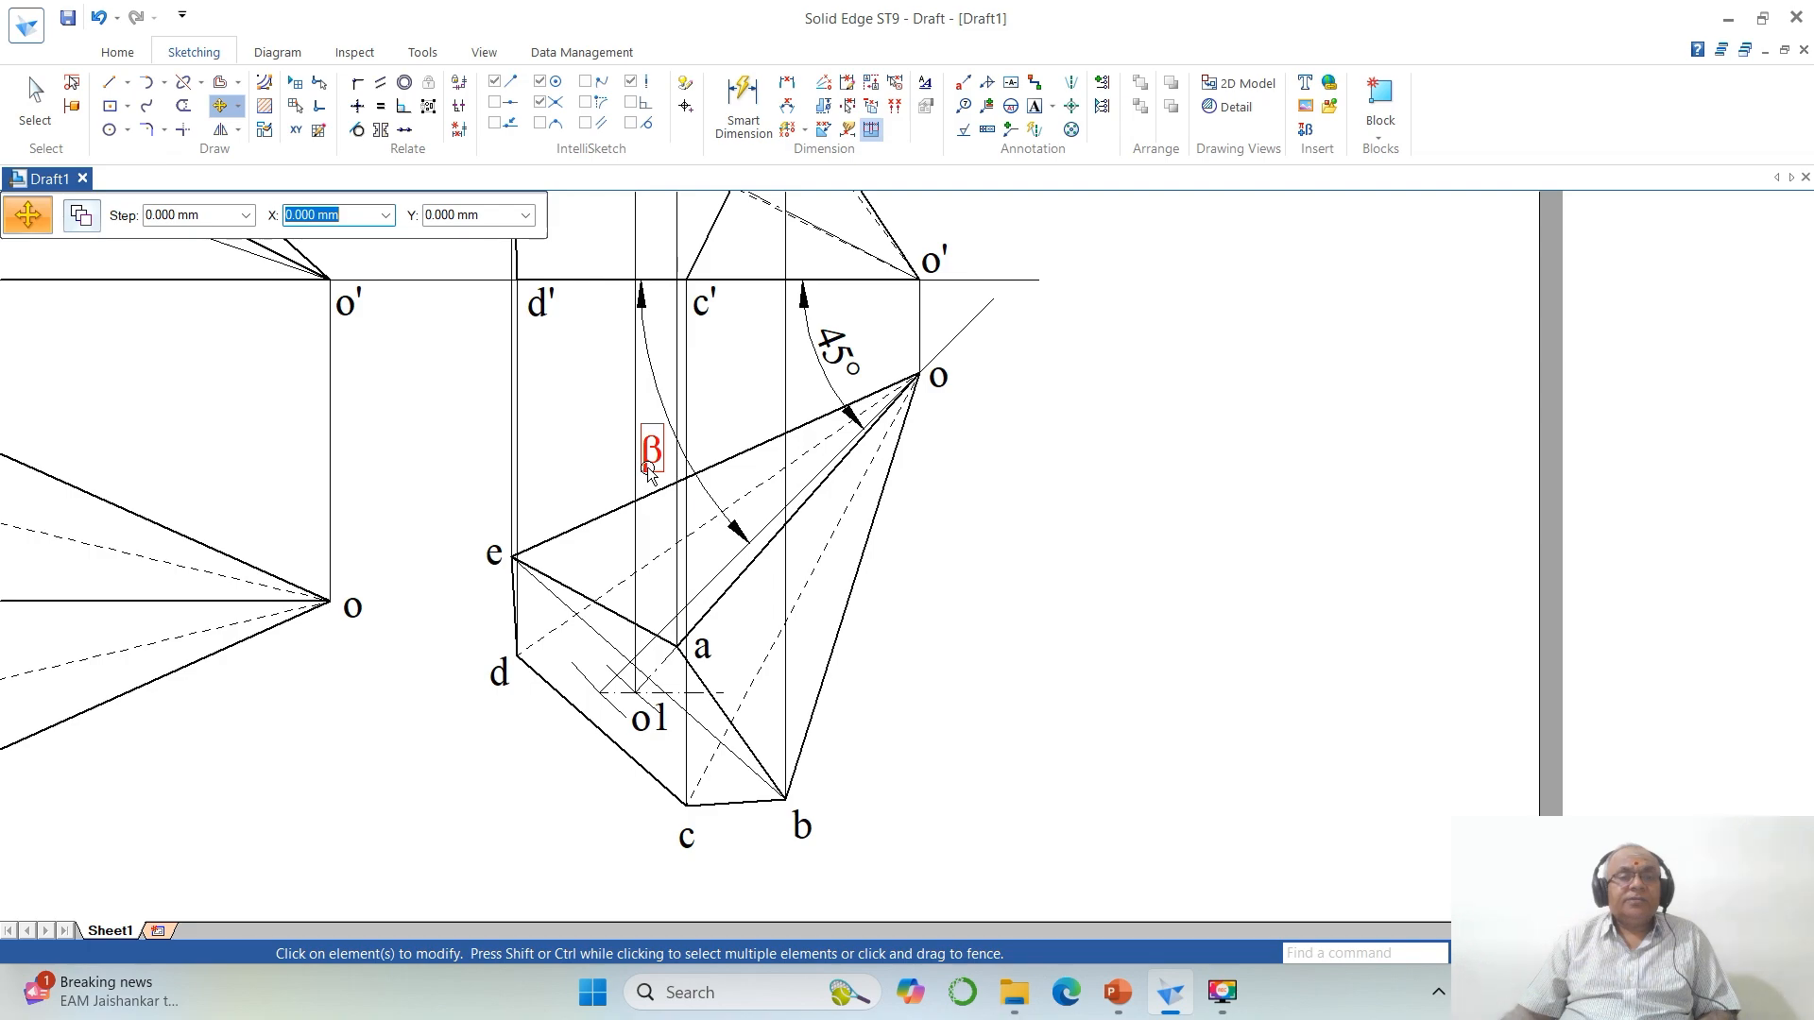
{"action": "left_click", "coordinate": [679, 504]}
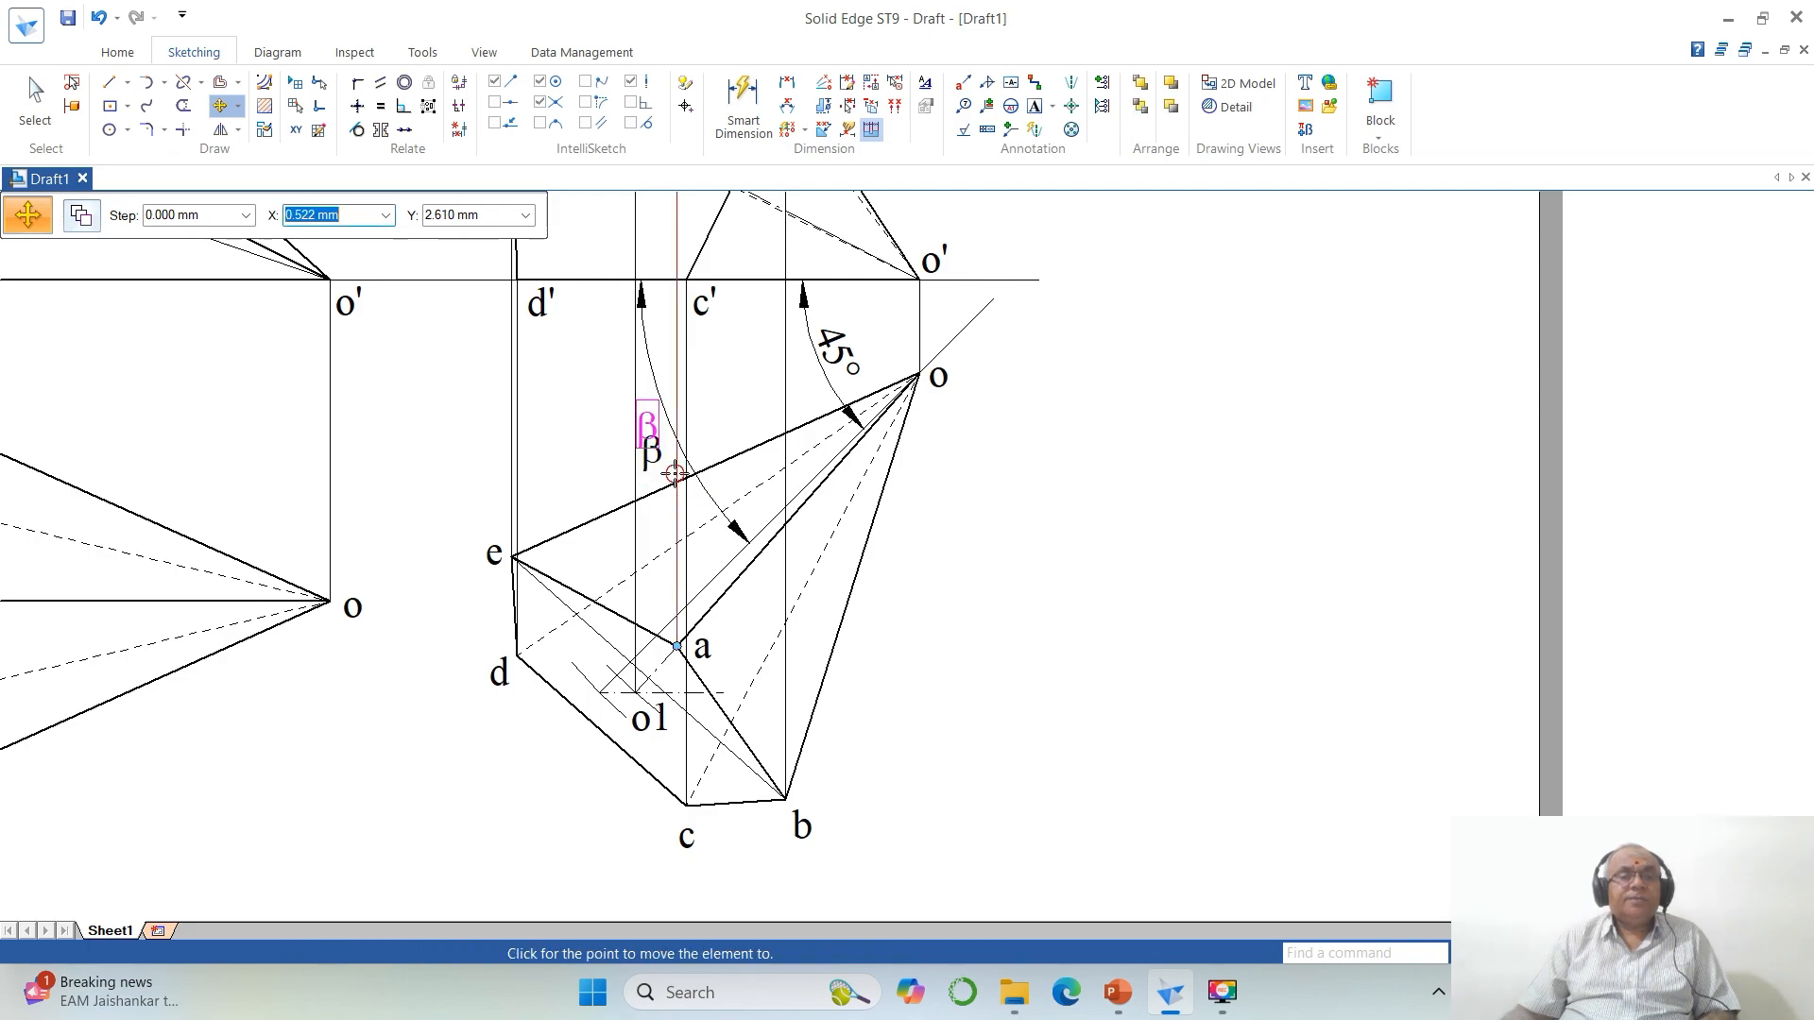
{"action": "left_click", "coordinate": [673, 480]}
{"action": "left_click", "coordinate": [1574, 954]}
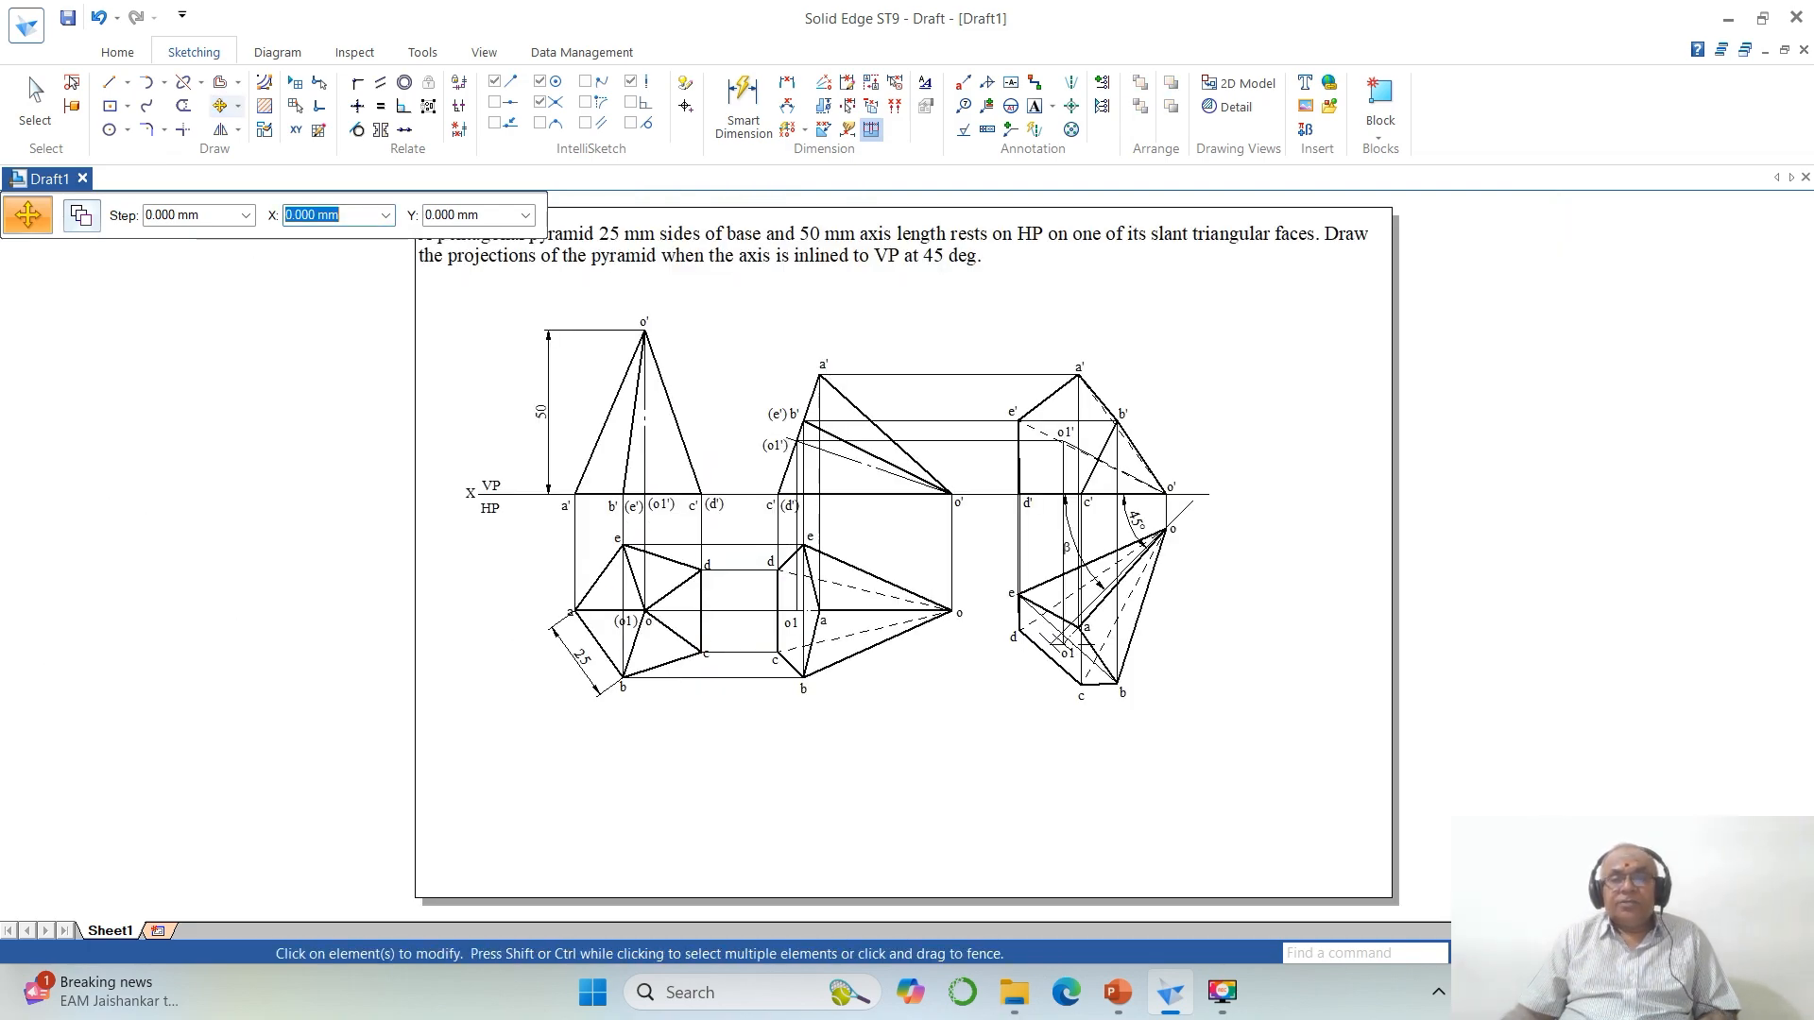
{"action": "left_click", "coordinate": [1035, 106]}
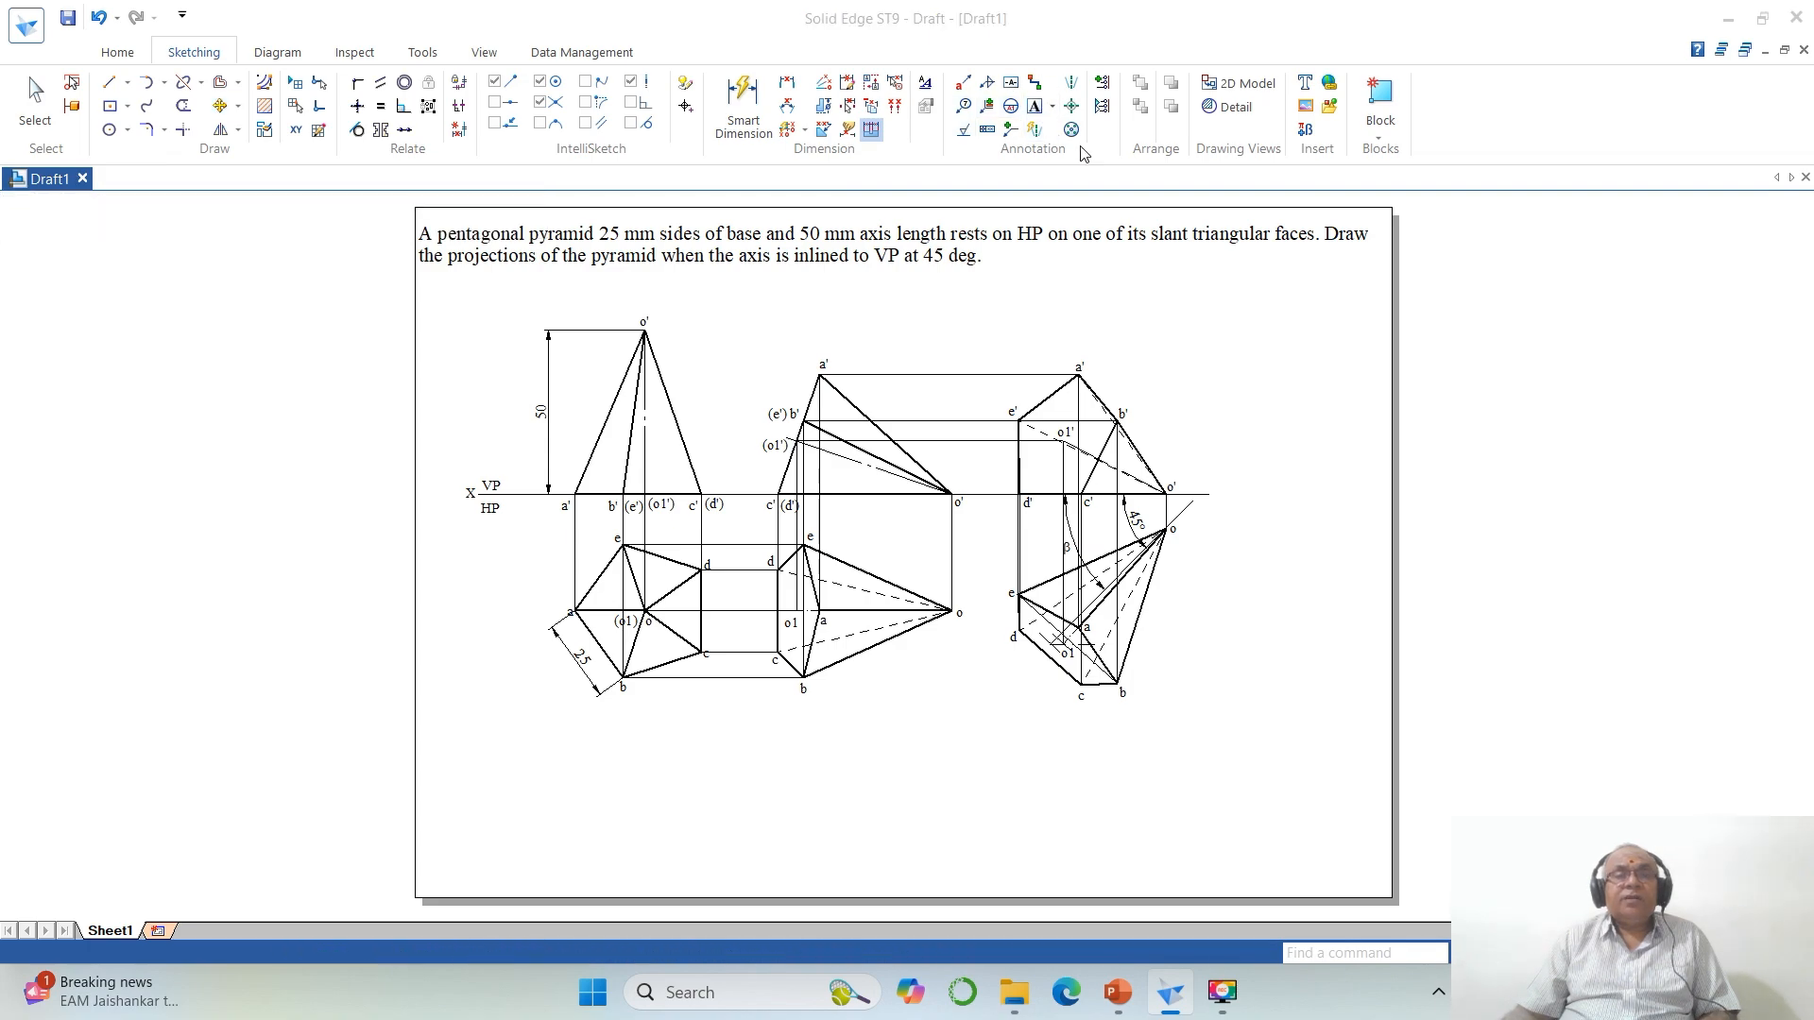
Step: Place the text Y in the Times New Roman font beyond the final views' end of the XY line
{"action": "left_click", "coordinate": [508, 216]}
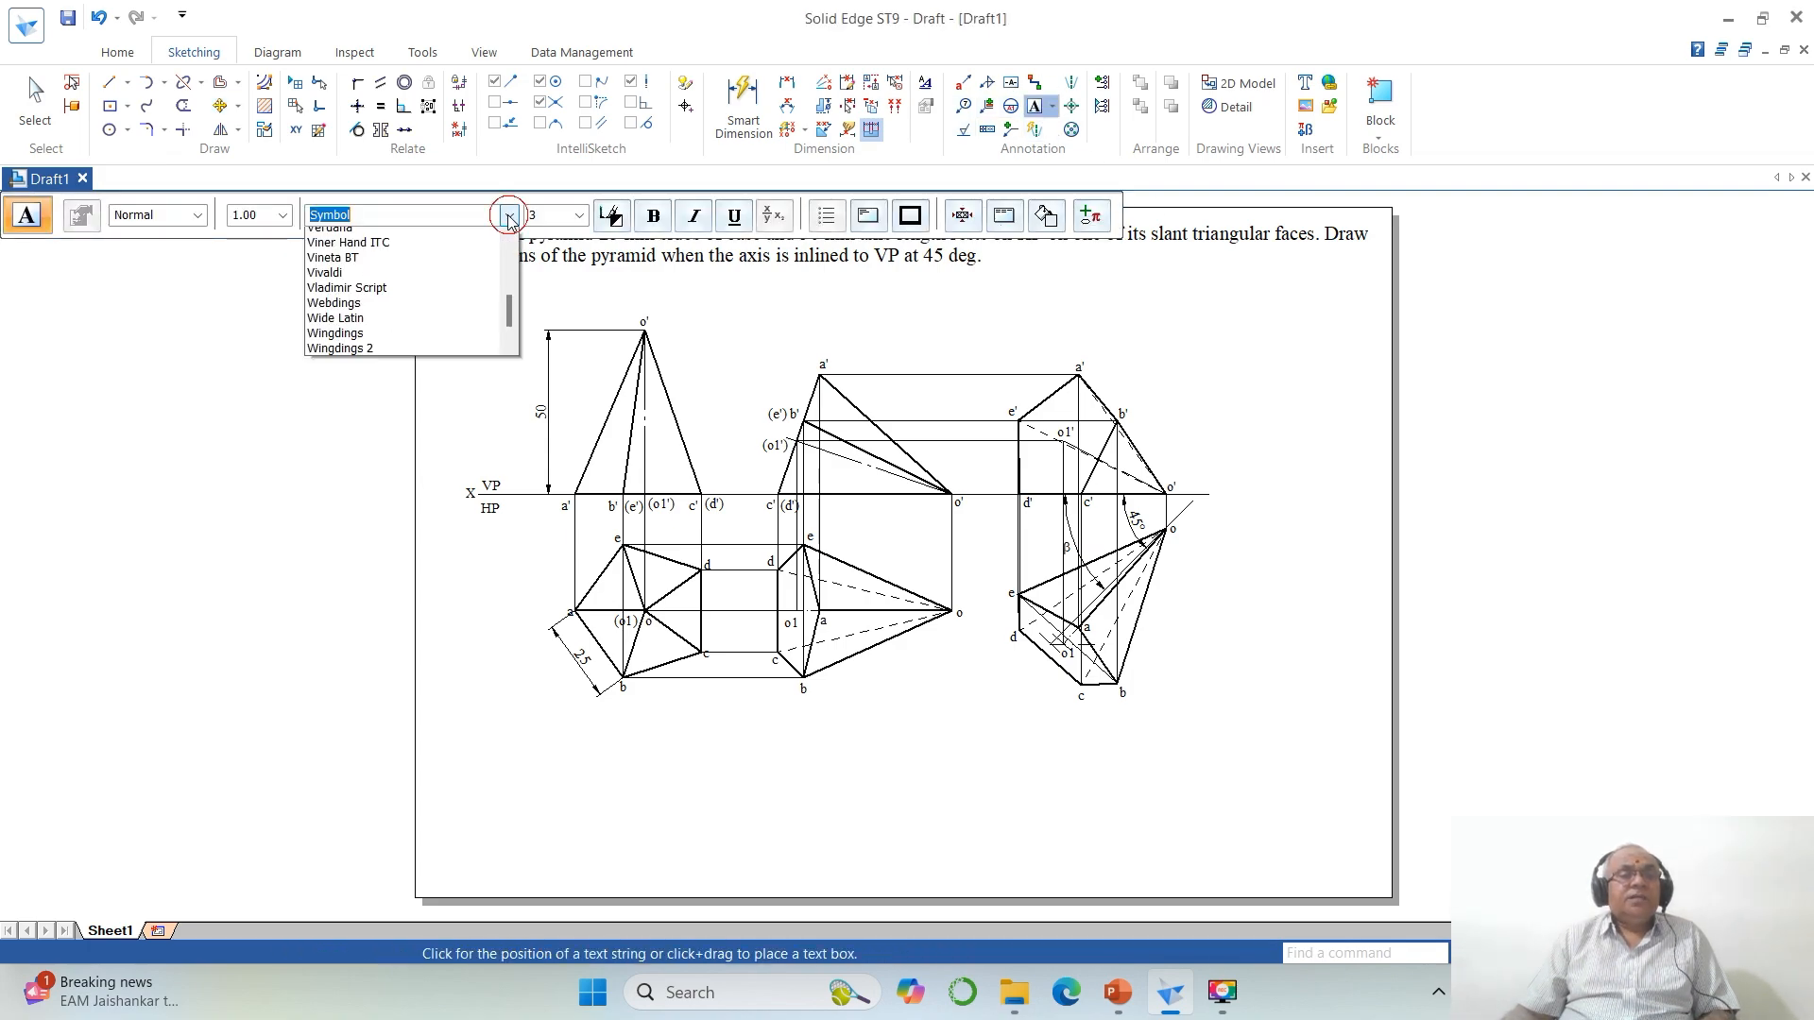
{"action": "left_click", "coordinate": [401, 356]}
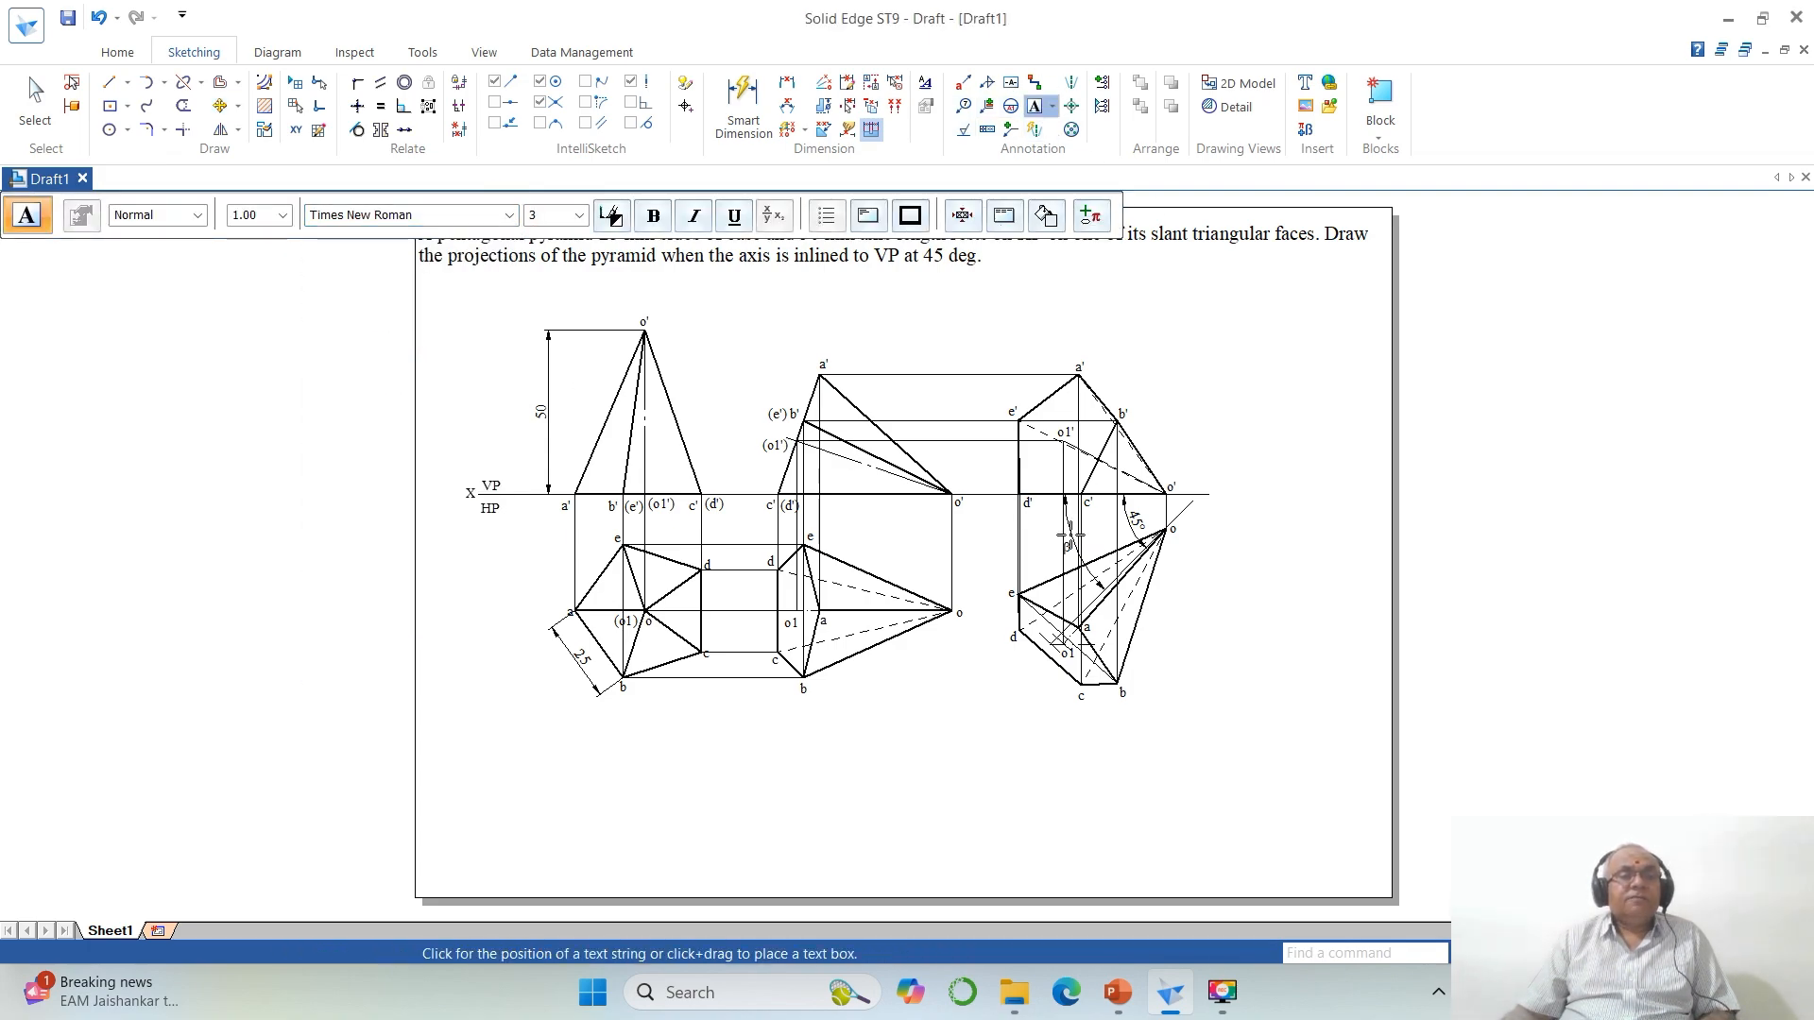
{"action": "left_click", "coordinate": [1224, 493]}
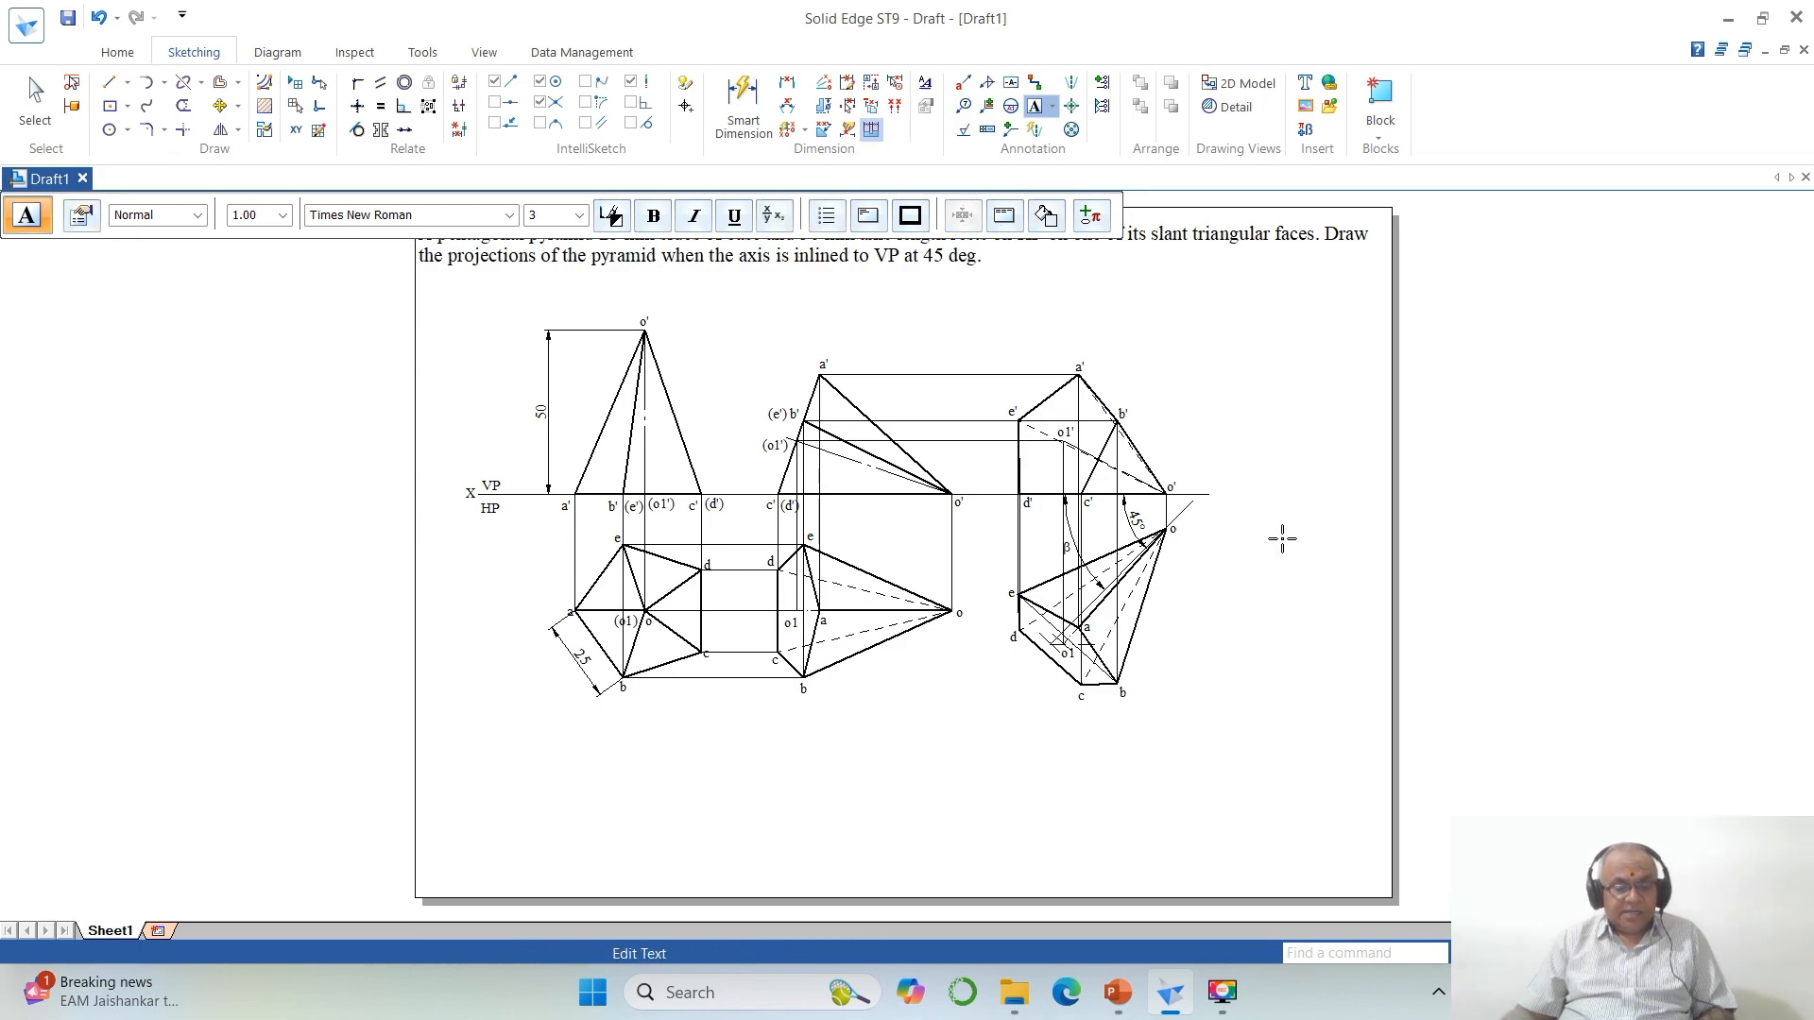
{"action": "left_click", "coordinate": [1353, 592]}
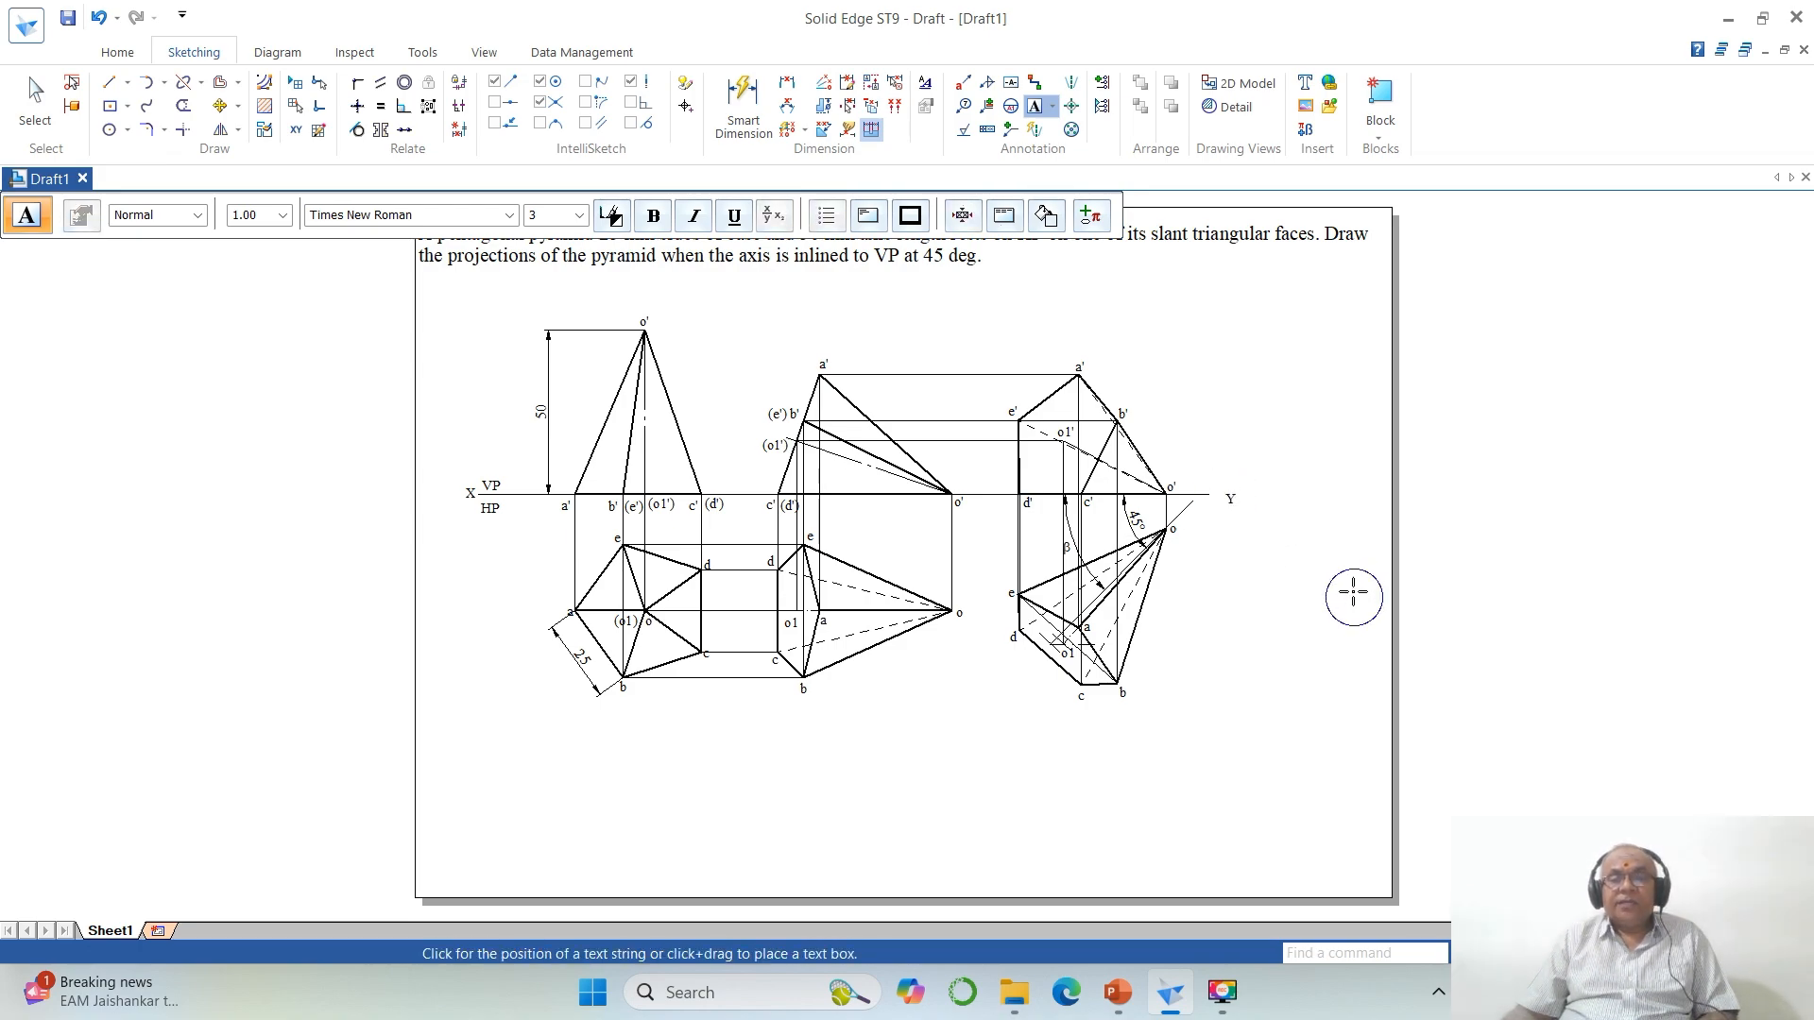
Step: Move the Y label slightly closer to the end of the XY line and level with it
{"action": "left_click", "coordinate": [1481, 953]}
{"action": "left_click", "coordinate": [909, 301]}
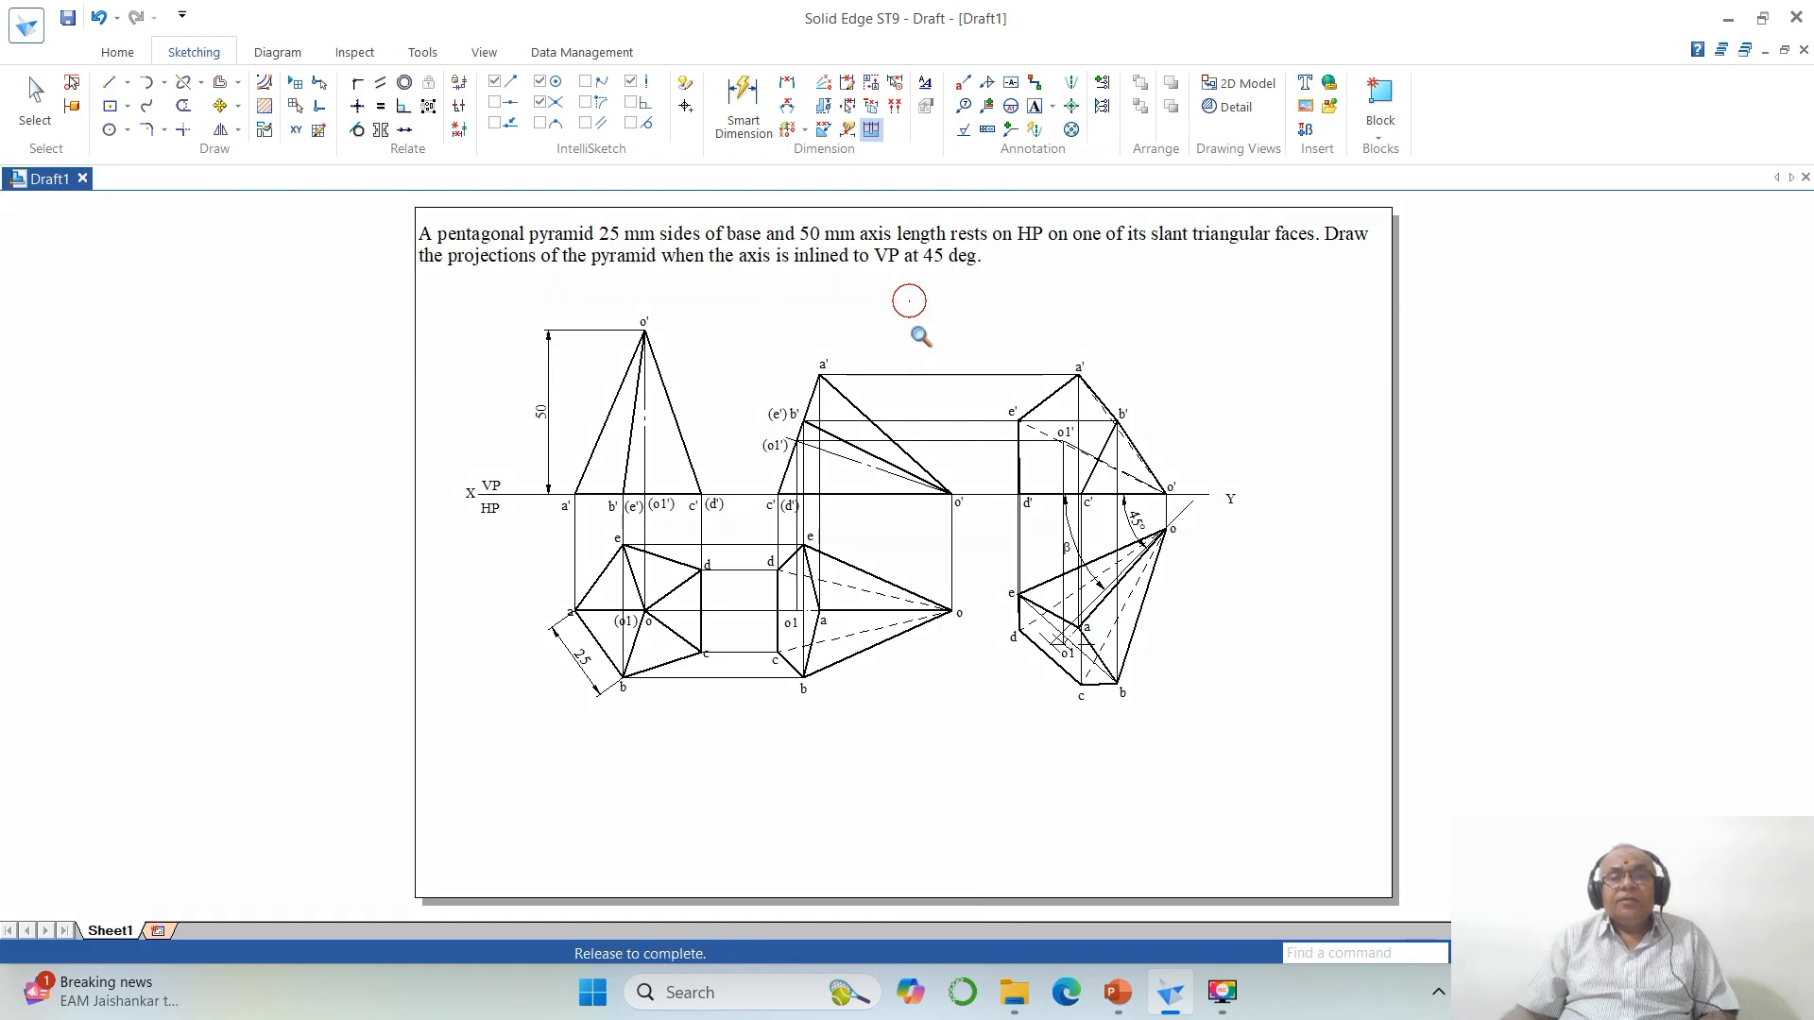
{"action": "left_click", "coordinate": [1345, 715]}
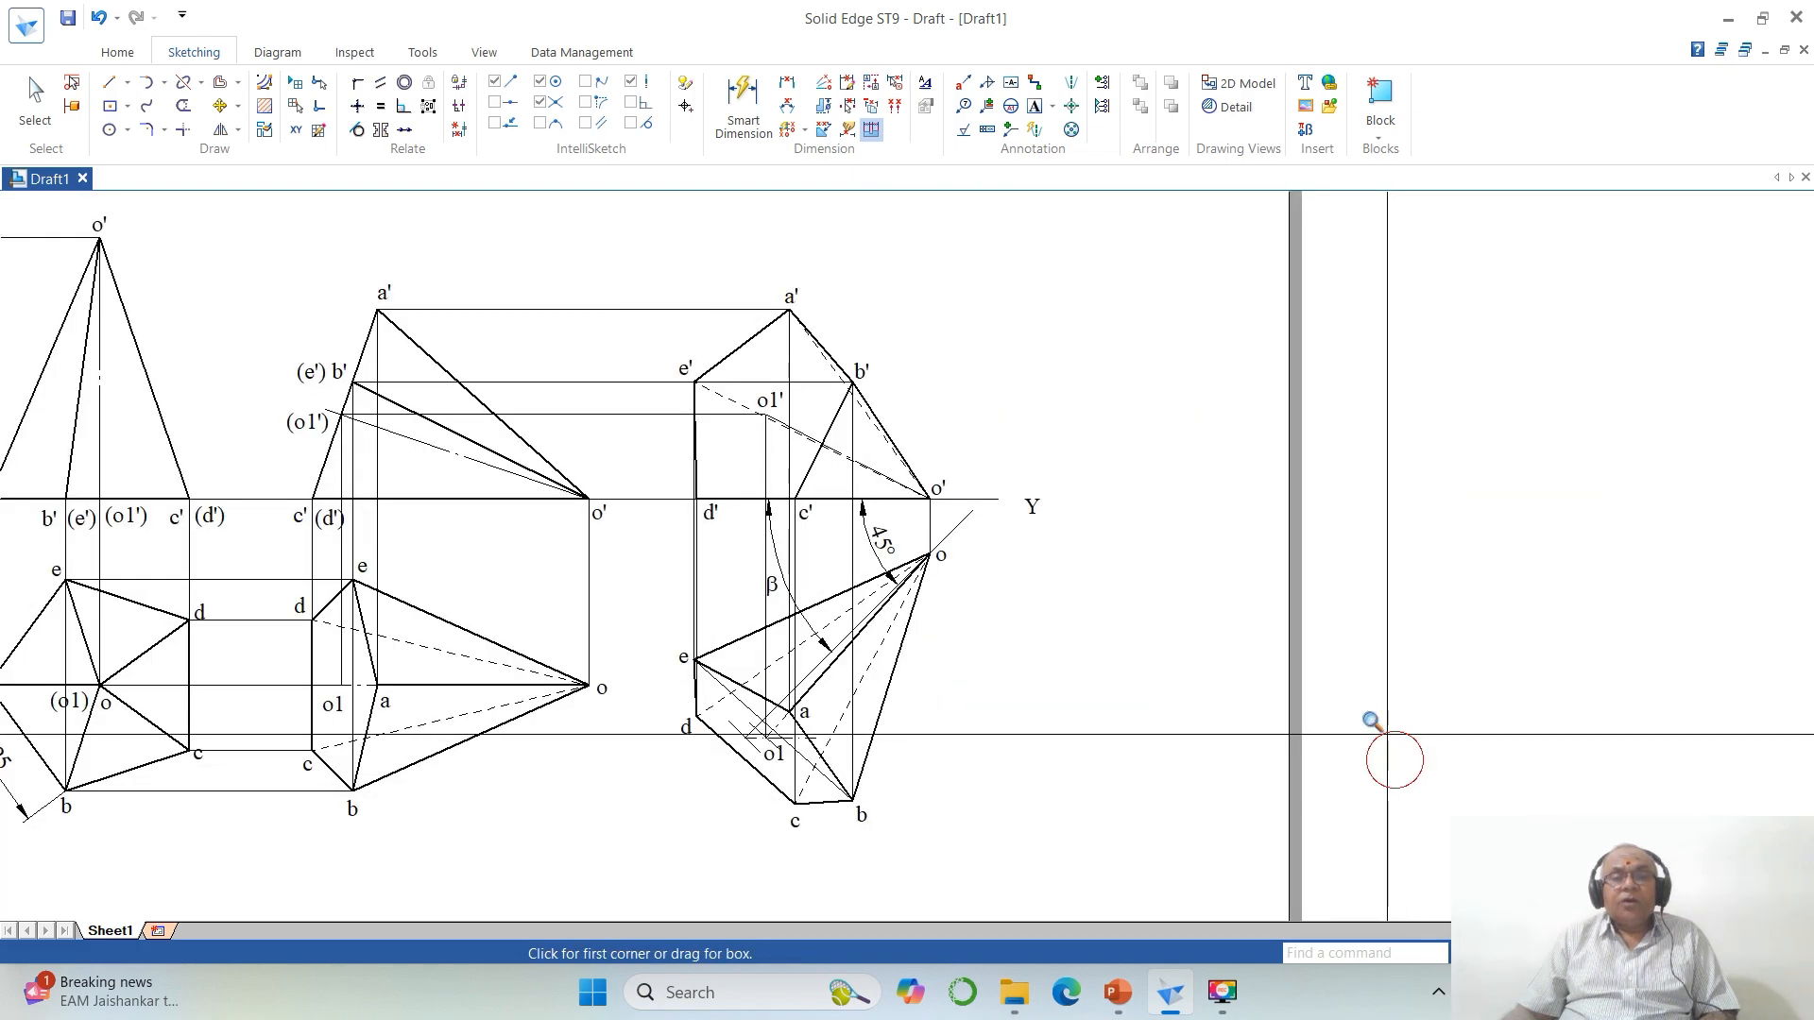
{"action": "left_click", "coordinate": [218, 105]}
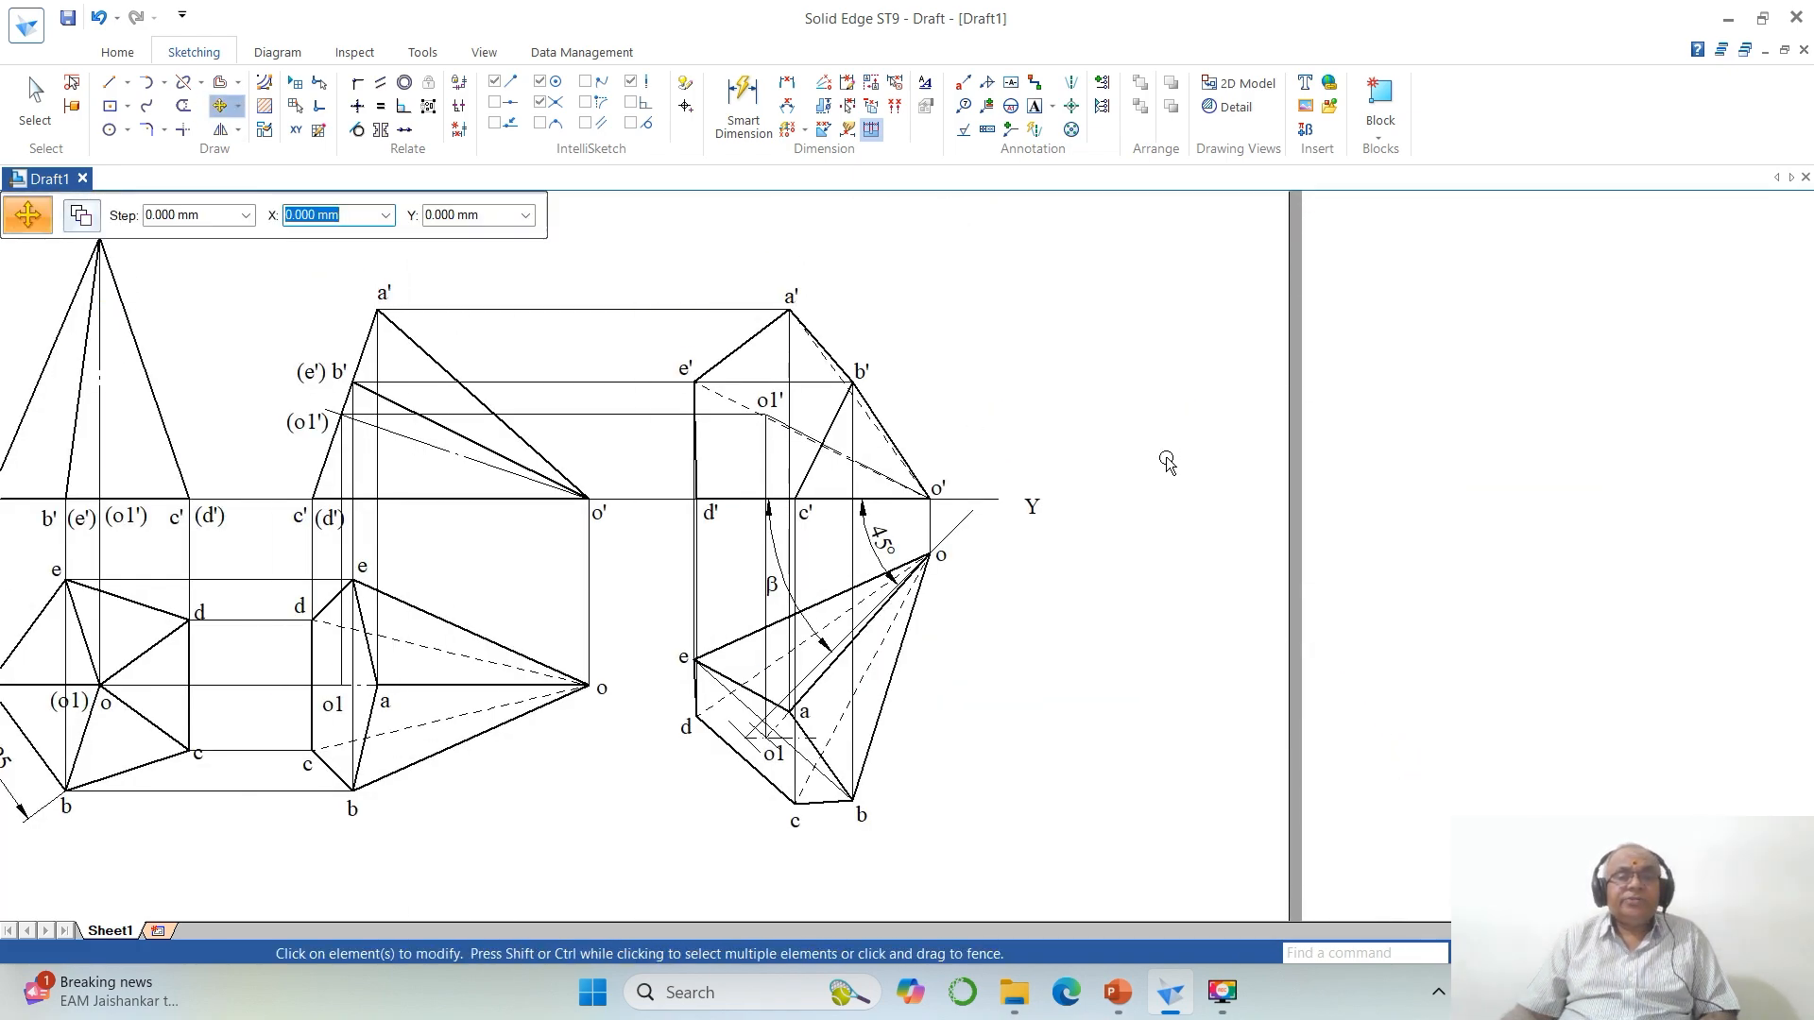
{"action": "left_click", "coordinate": [1036, 496]}
{"action": "left_click", "coordinate": [1105, 510]}
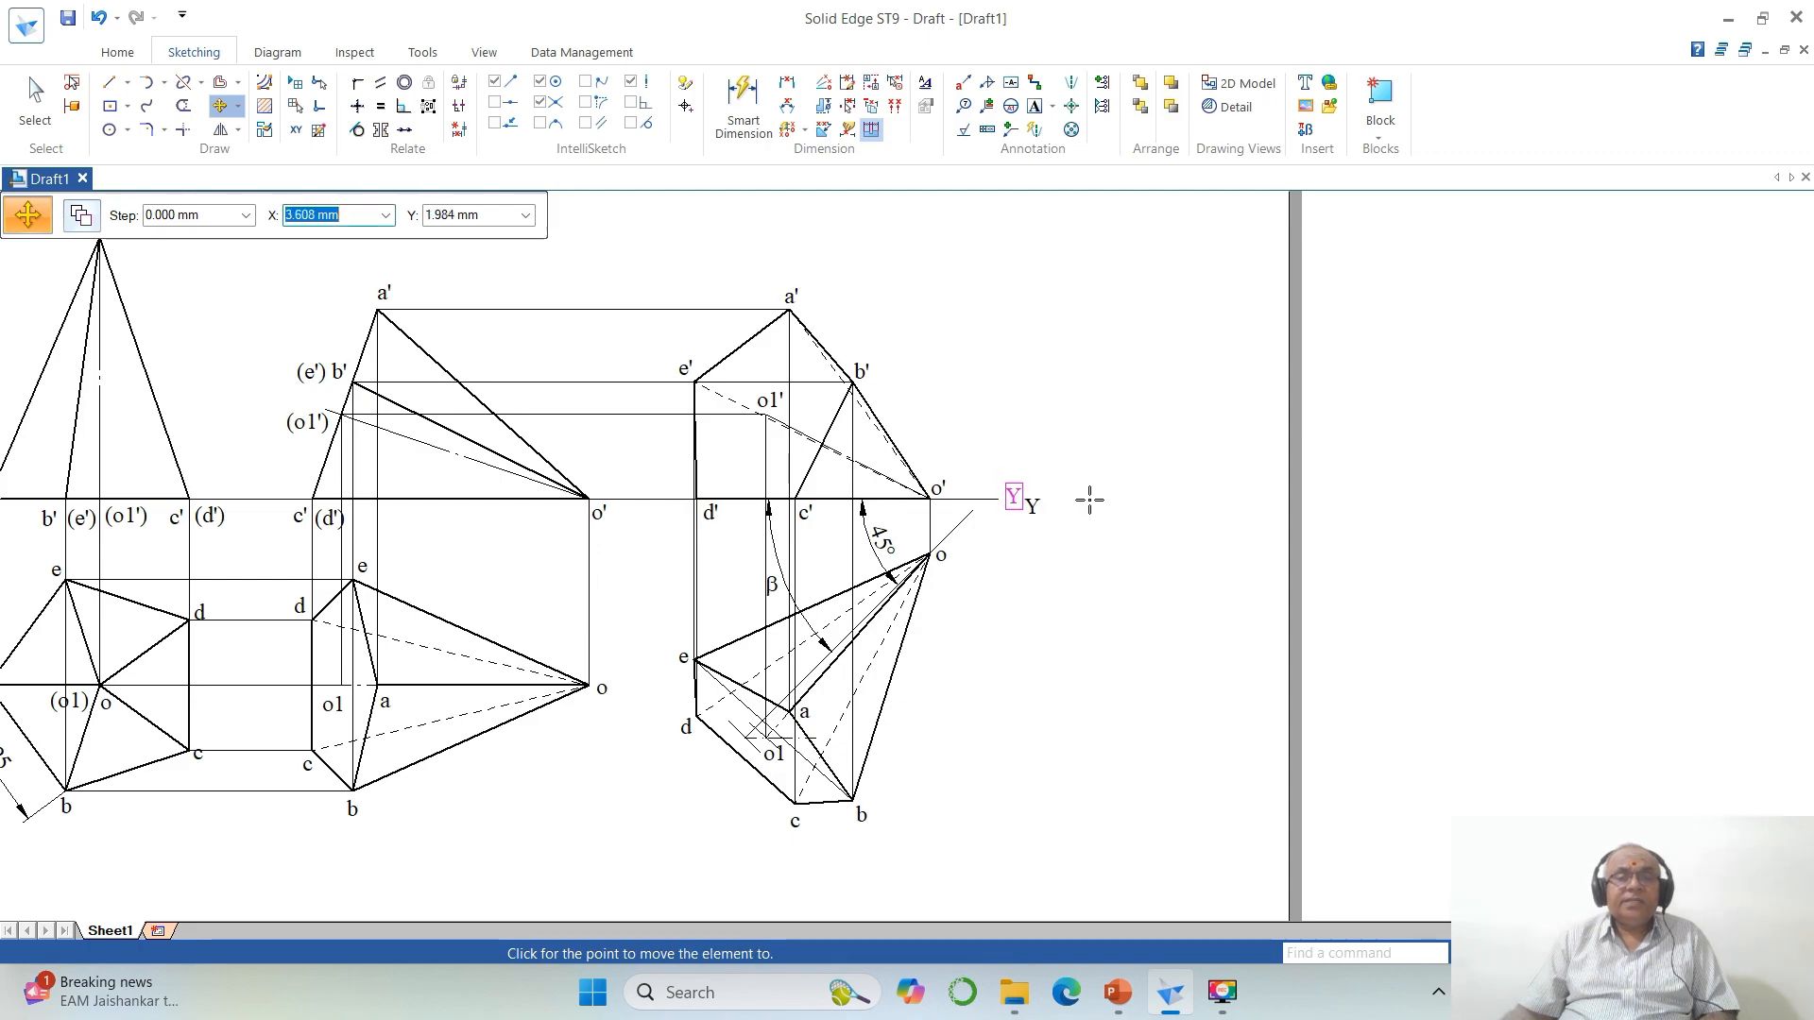
{"action": "left_click", "coordinate": [1087, 500]}
{"action": "left_click", "coordinate": [1539, 952]}
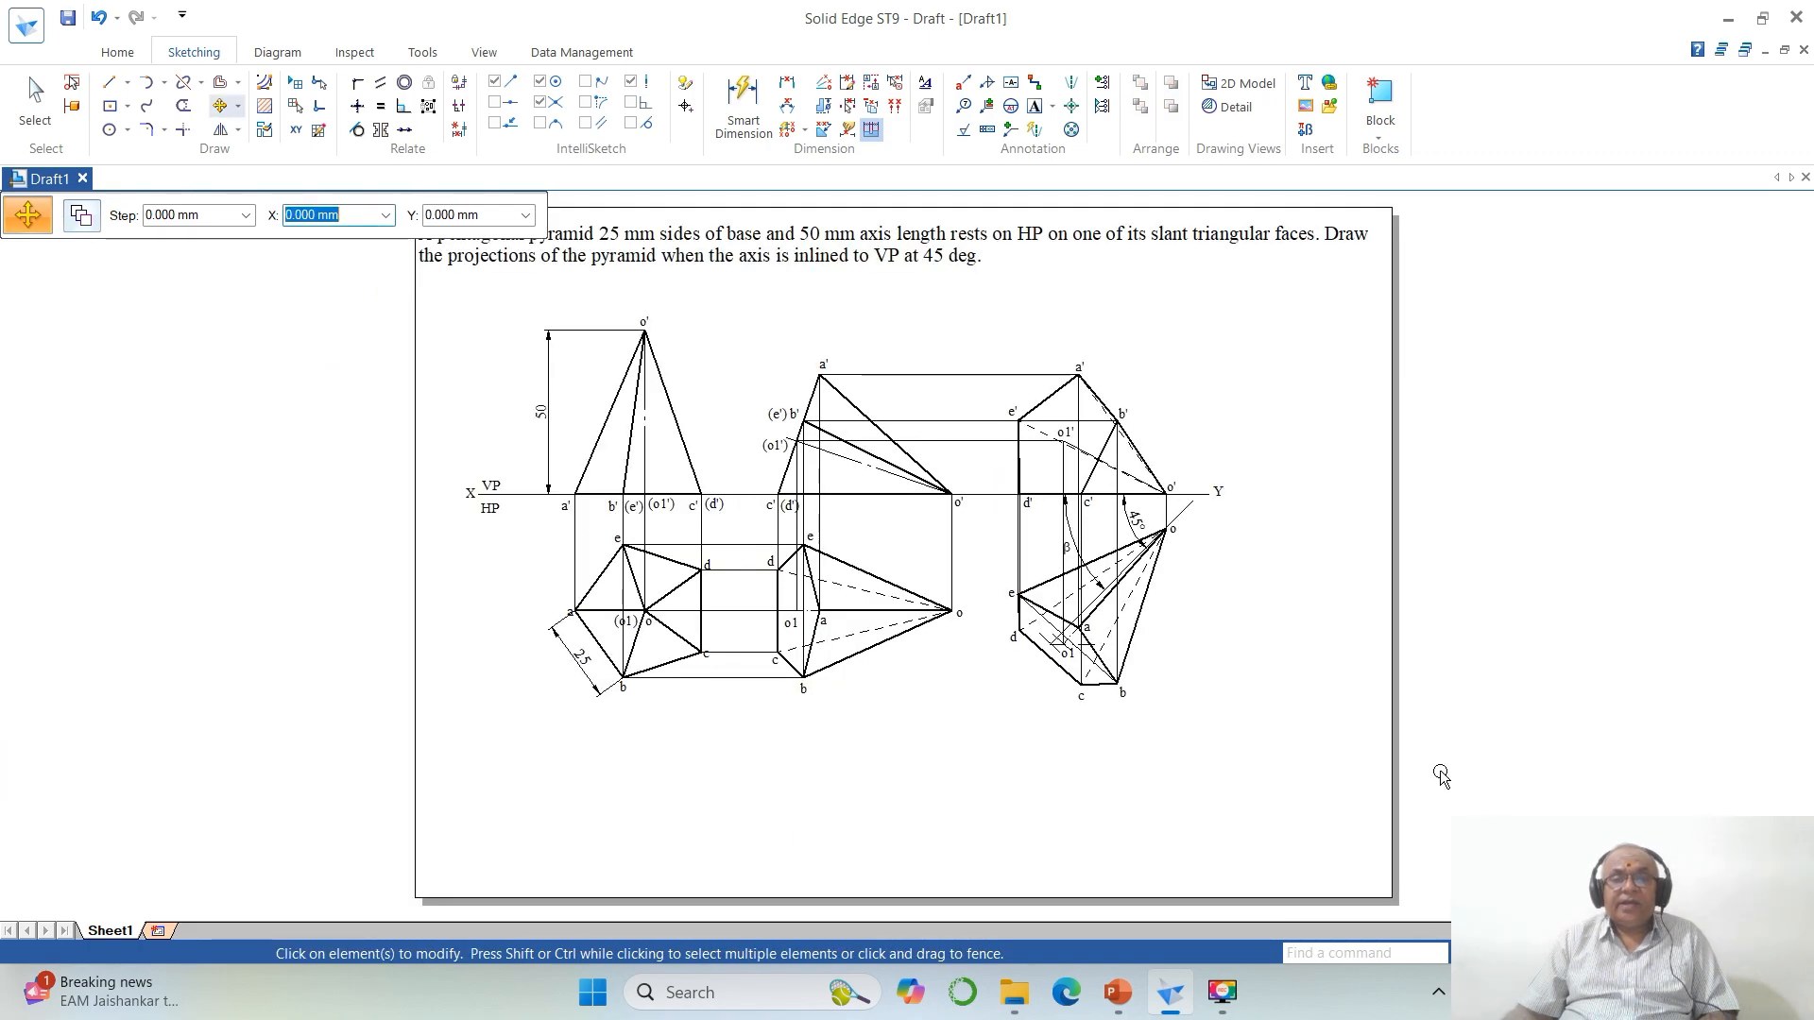